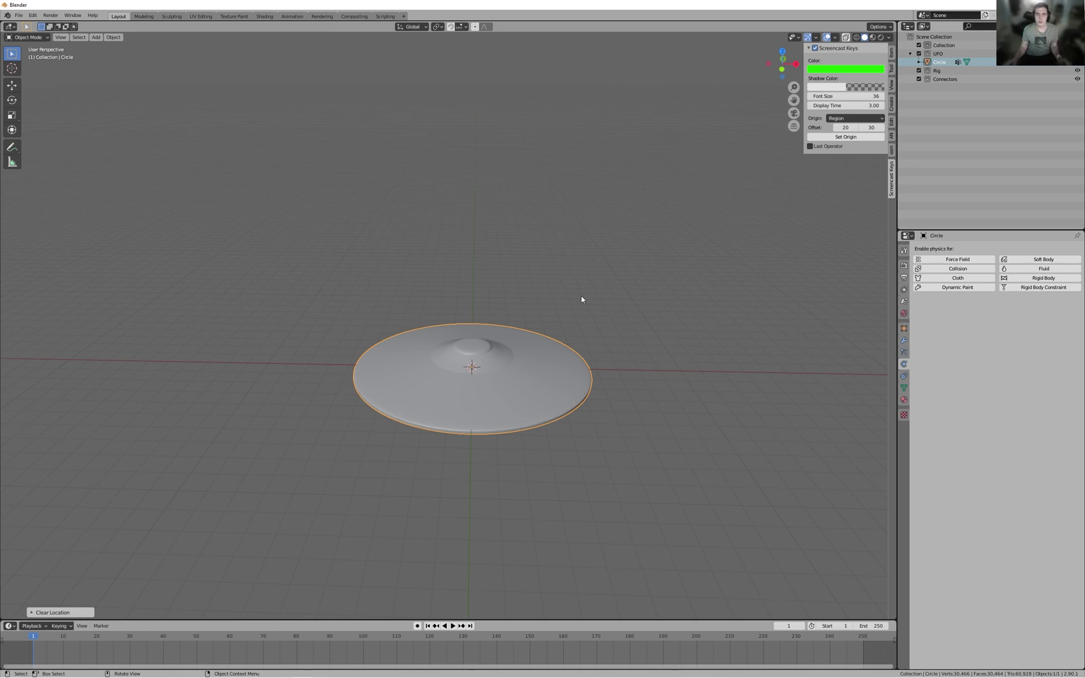
- Examine the UFO saucer's shape from several angles and distances
middle_drag(421, 268, 633, 255)
scroll(609, 282, up, 2)
mouse_move(633, 255)
middle_down()
mouse_move(697, 273)
mouse_move(631, 275)
middle_up()
shift+scroll(696, 273, down, 6)
scroll(691, 275, down, 1)
key(KP_Decimal)
middle_click(461, 225)
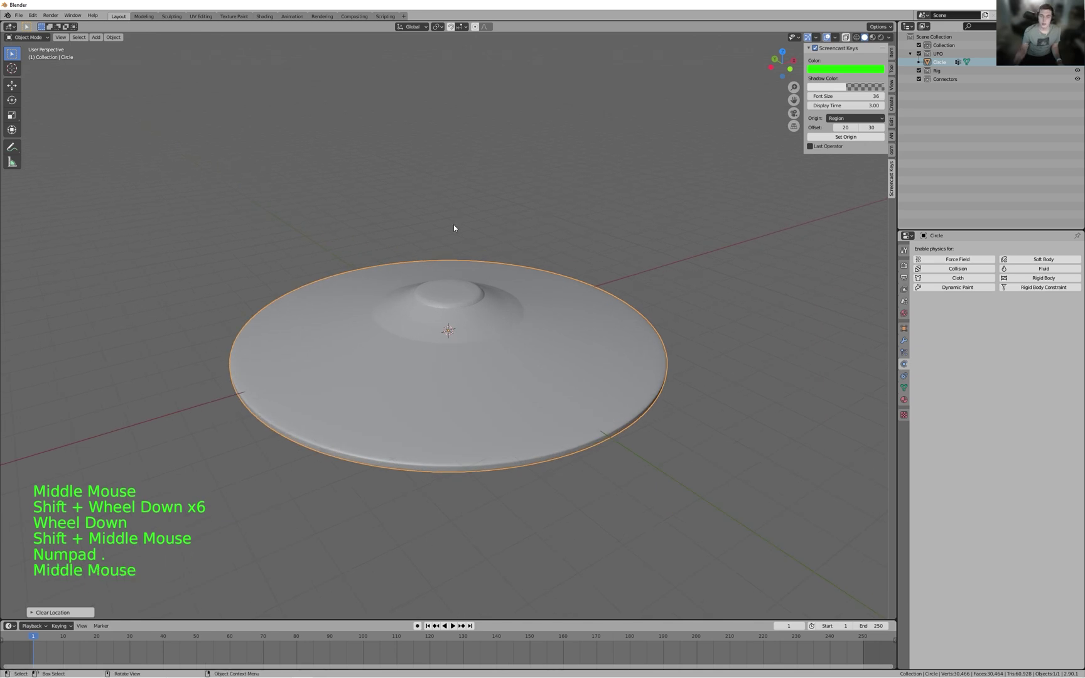
middle_drag(254, 175, 415, 274)
scroll(399, 278, down, 6)
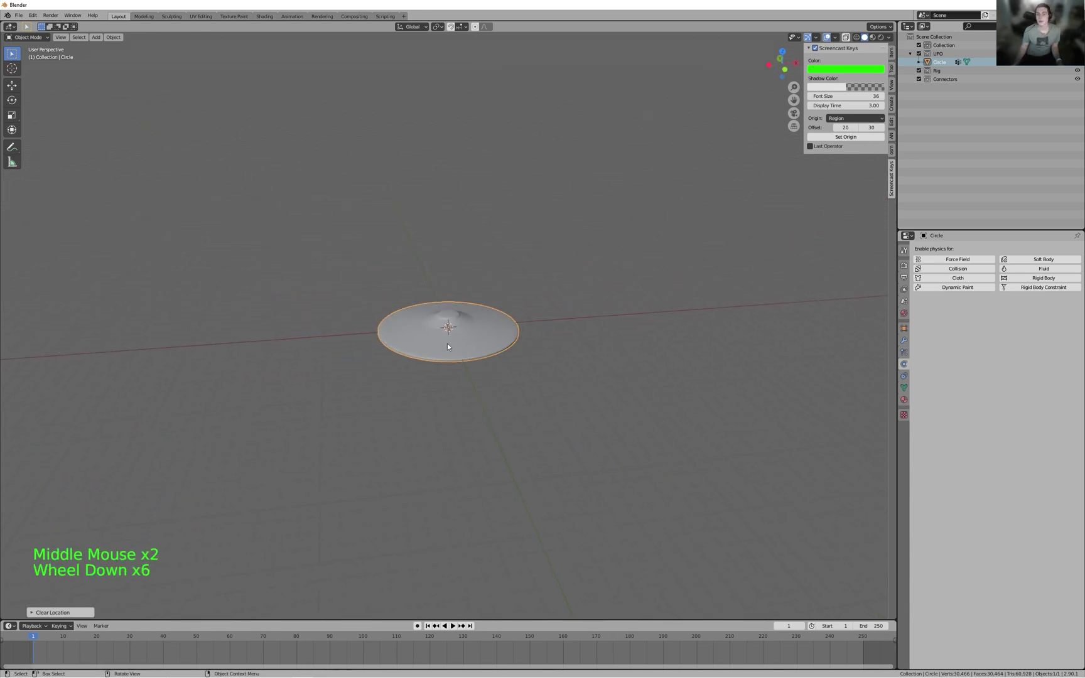
scroll(447, 344, up, 2)
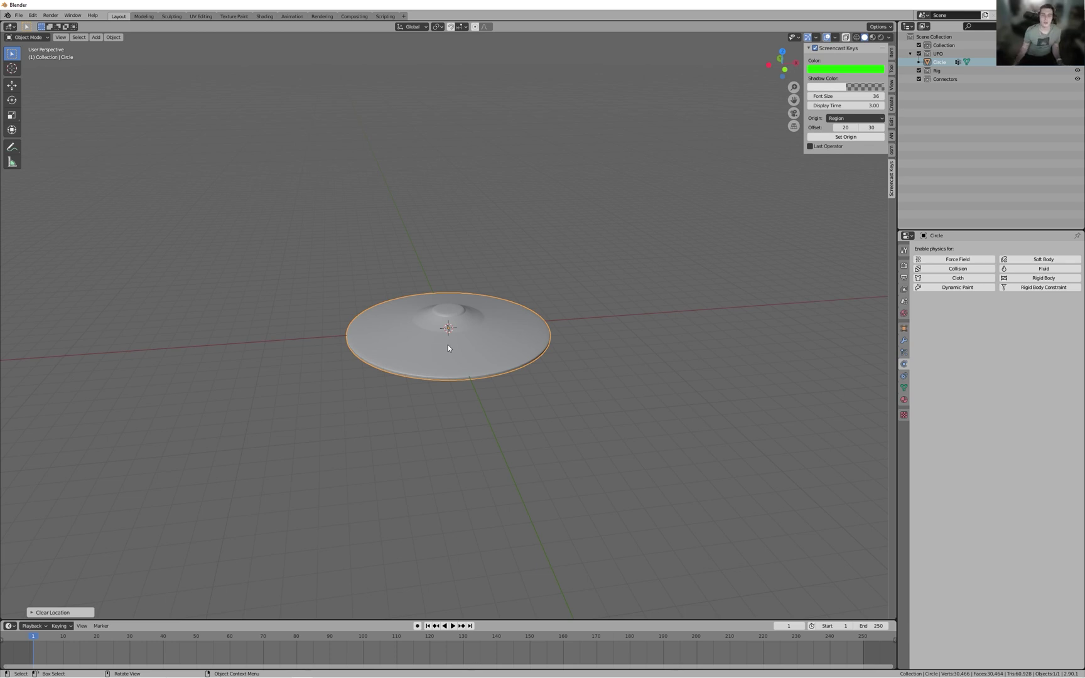
scroll(435, 349, up, 1)
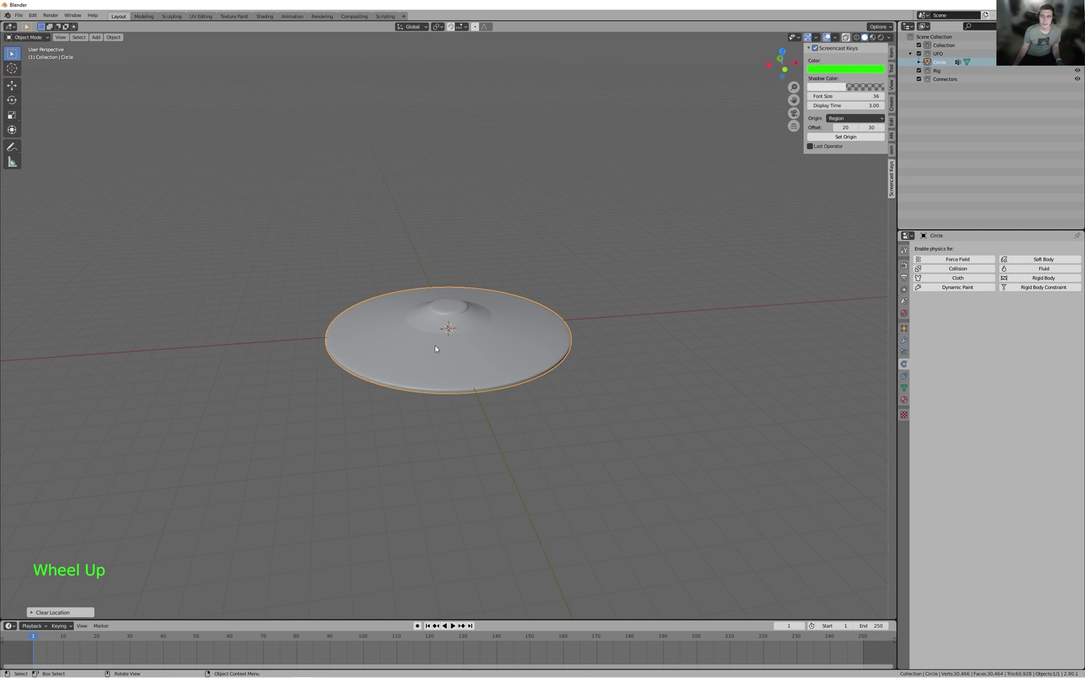
scroll(434, 346, up, 1)
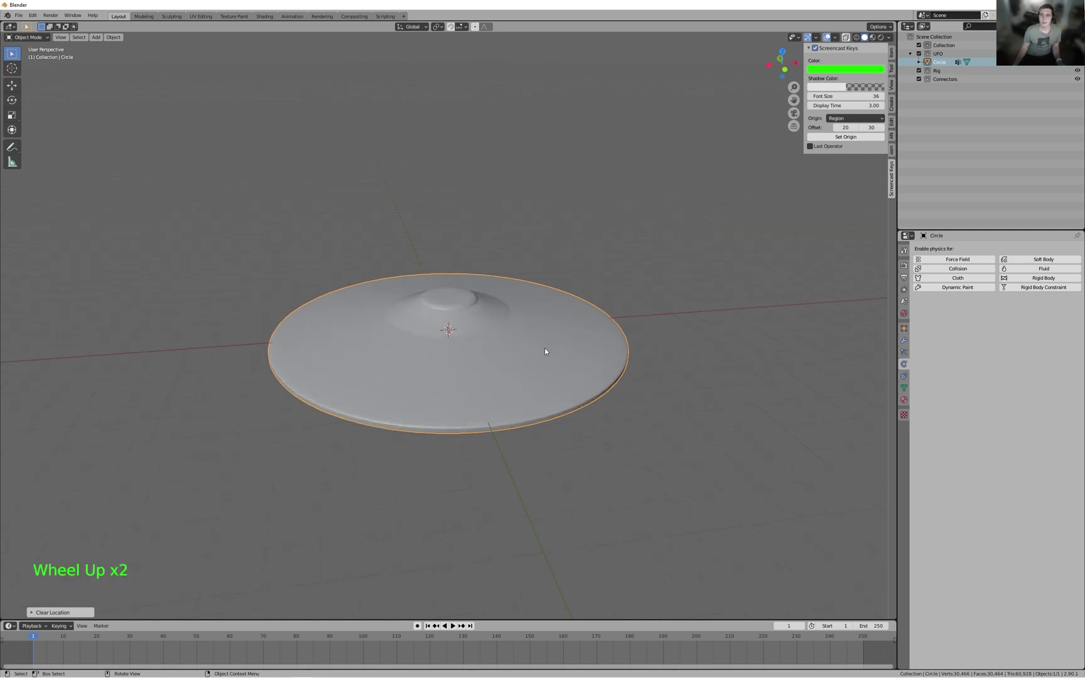
middle_drag(618, 368, 716, 380)
scroll(649, 351, down, 4)
scroll(647, 338, up, 4)
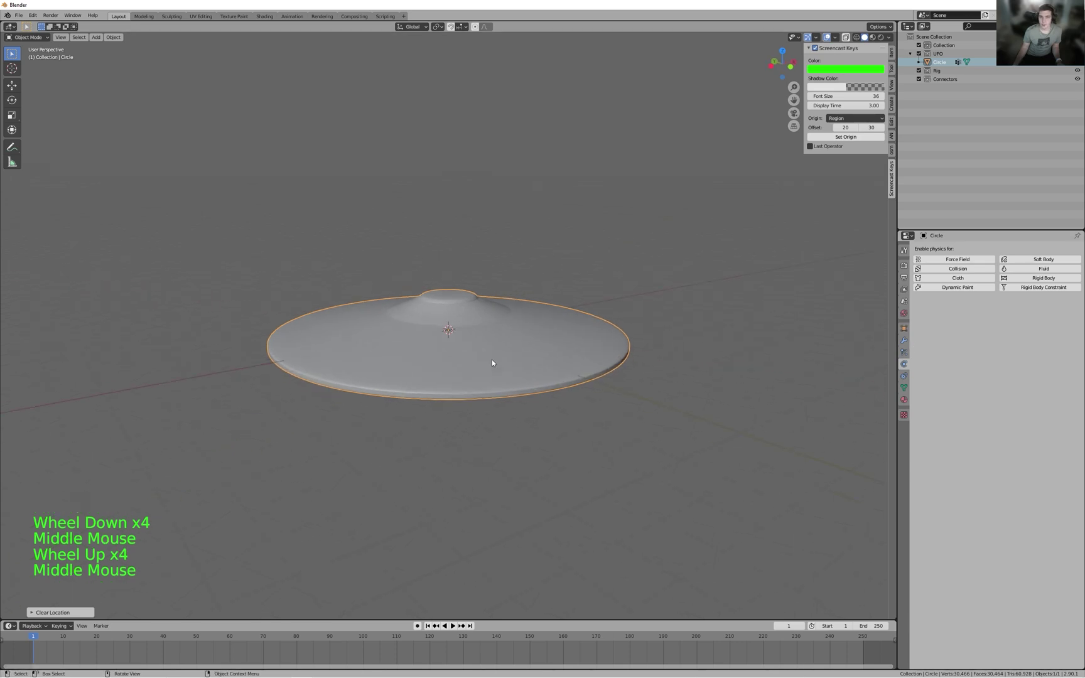
- Check the saucer's modifiers and inspect its mesh topology in Edit Mode
click(904, 342)
middle_click(736, 317)
click(949, 277)
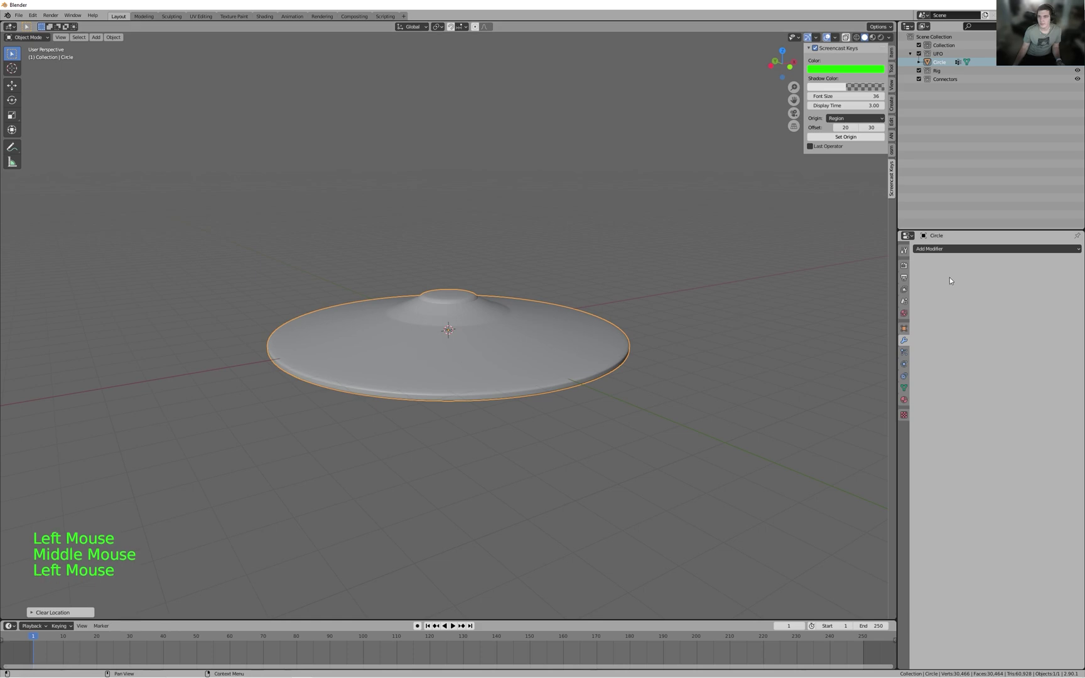
key(Tab)
middle_drag(687, 368, 574, 351)
scroll(632, 372, up, 4)
key(Tab)
scroll(511, 361, down, 6)
scroll(568, 353, up, 4)
scroll(590, 356, up, 1)
scroll(575, 350, down, 2)
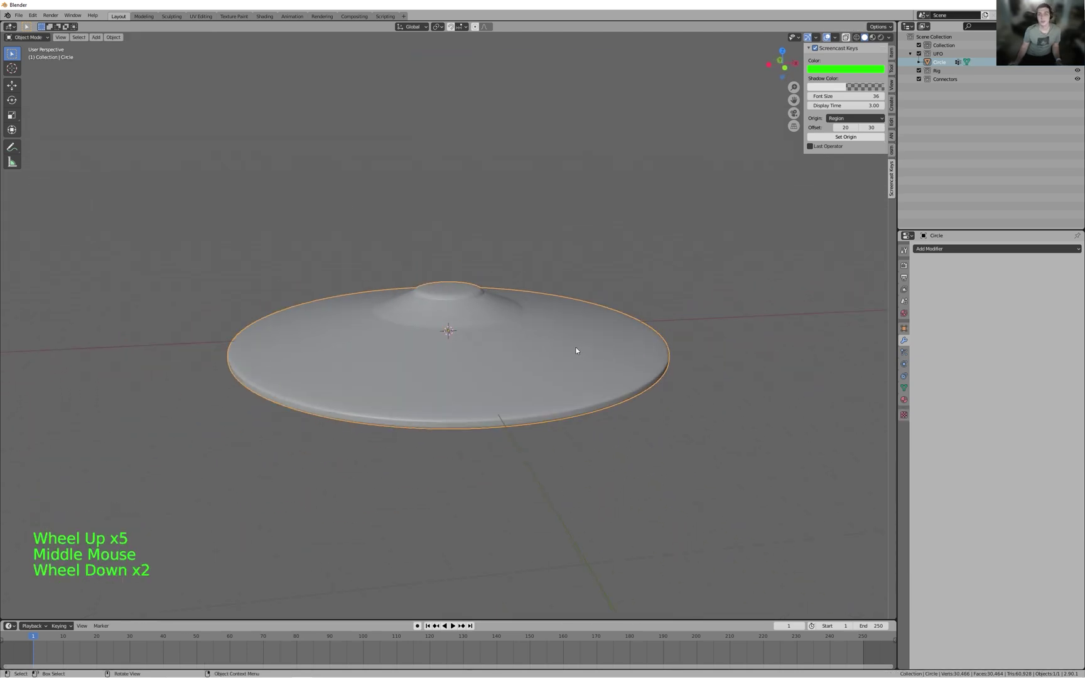
scroll(528, 358, up, 3)
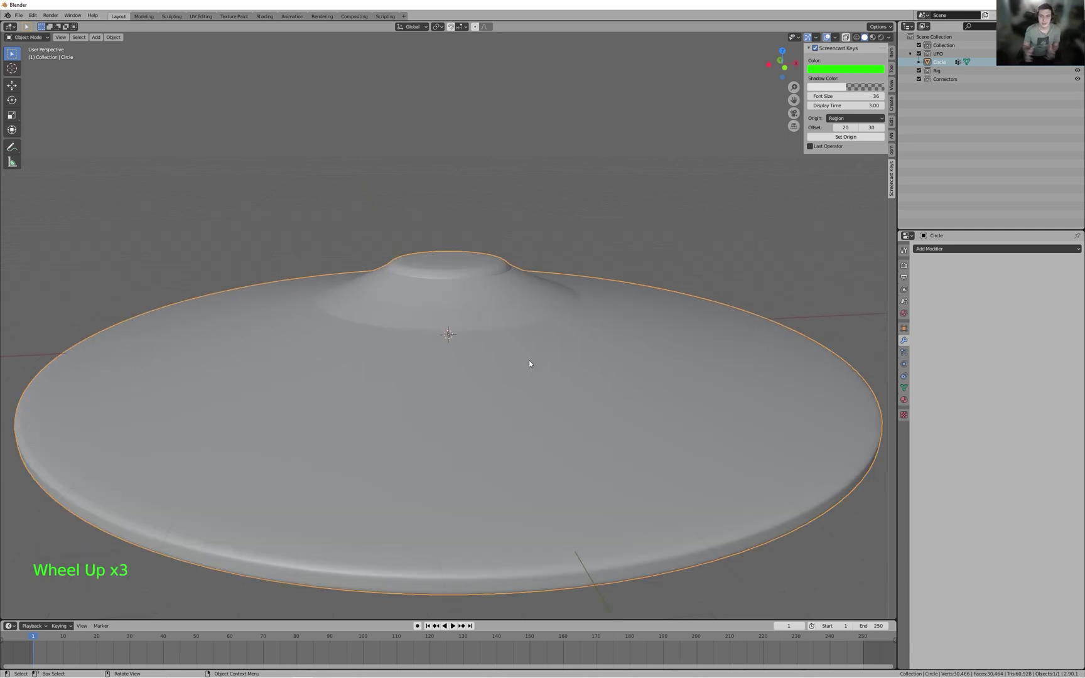
scroll(528, 360, down, 2)
shift+middle_drag(530, 410, 519, 321)
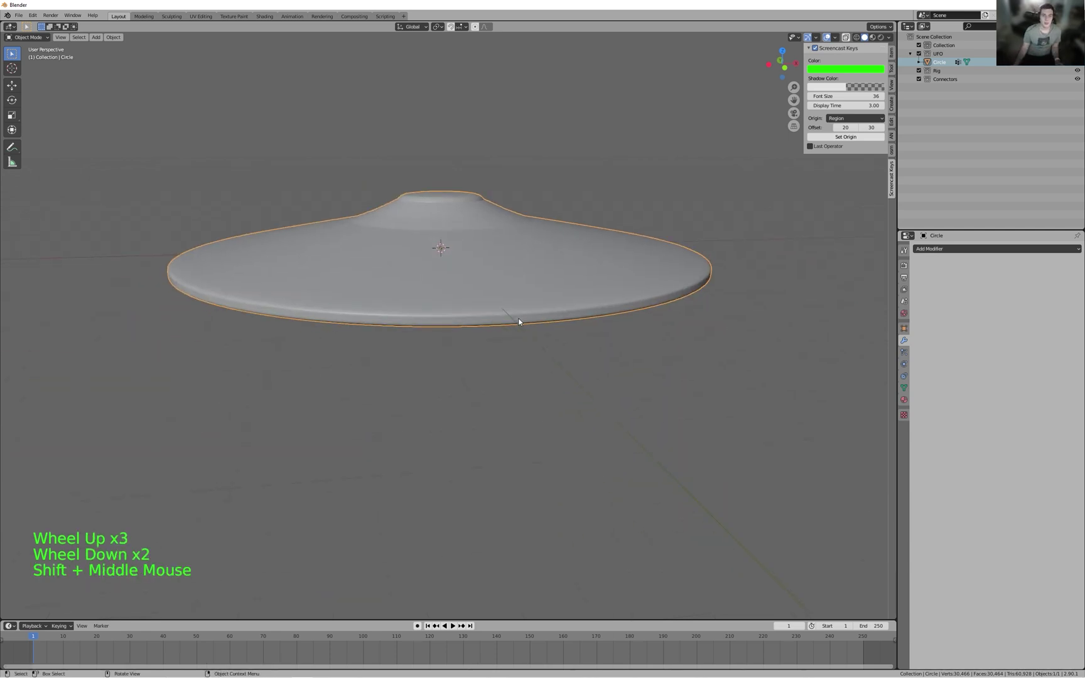
- Exclude the UFO collection from the view layer and delete the Rig and Connectors collections
key(shift+a)
mouse_move(512, 238)
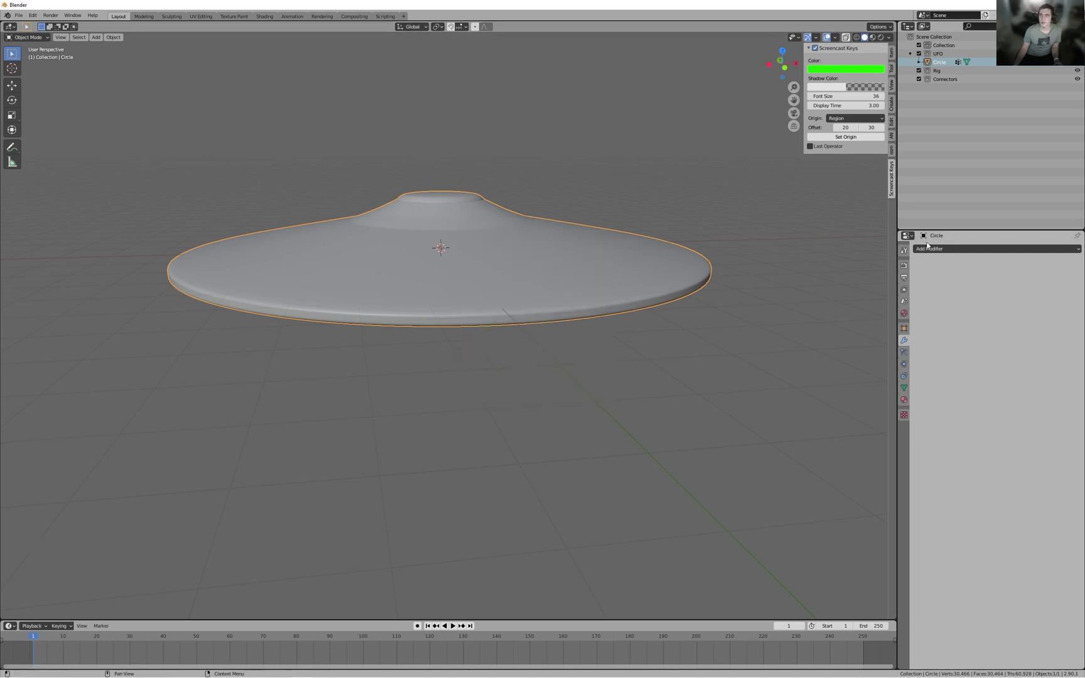
click(919, 54)
click(931, 64)
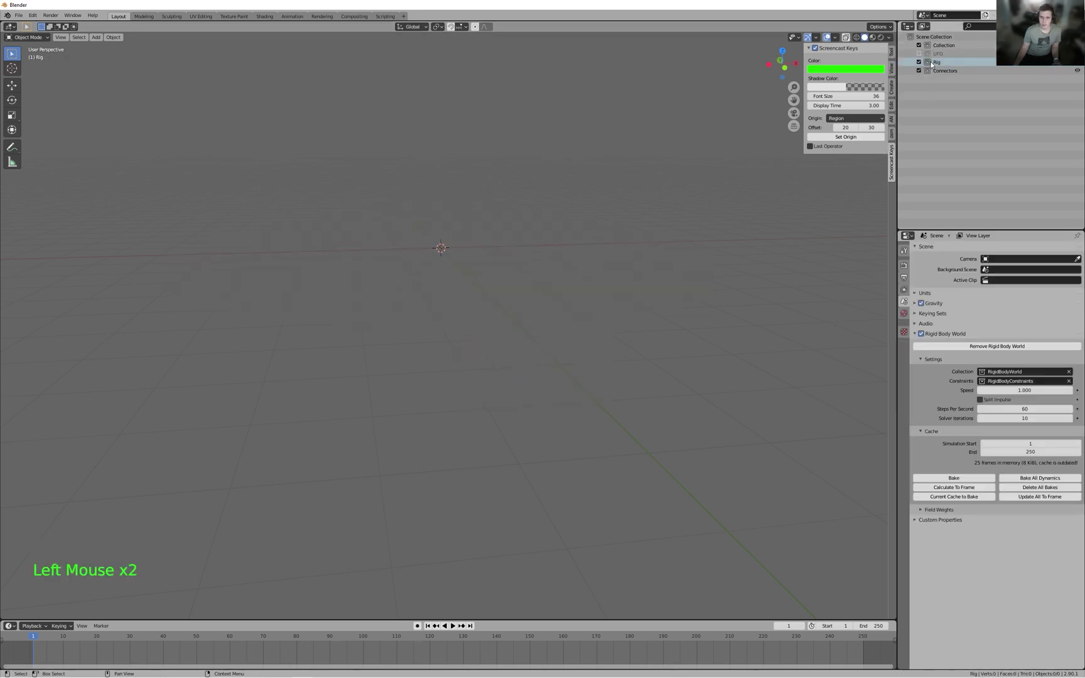
key(x)
click(582, 302)
key(x)
- Add a plane mesh at the scene origin and scale it up uniformly
middle_click(565, 207)
key(shift+a)
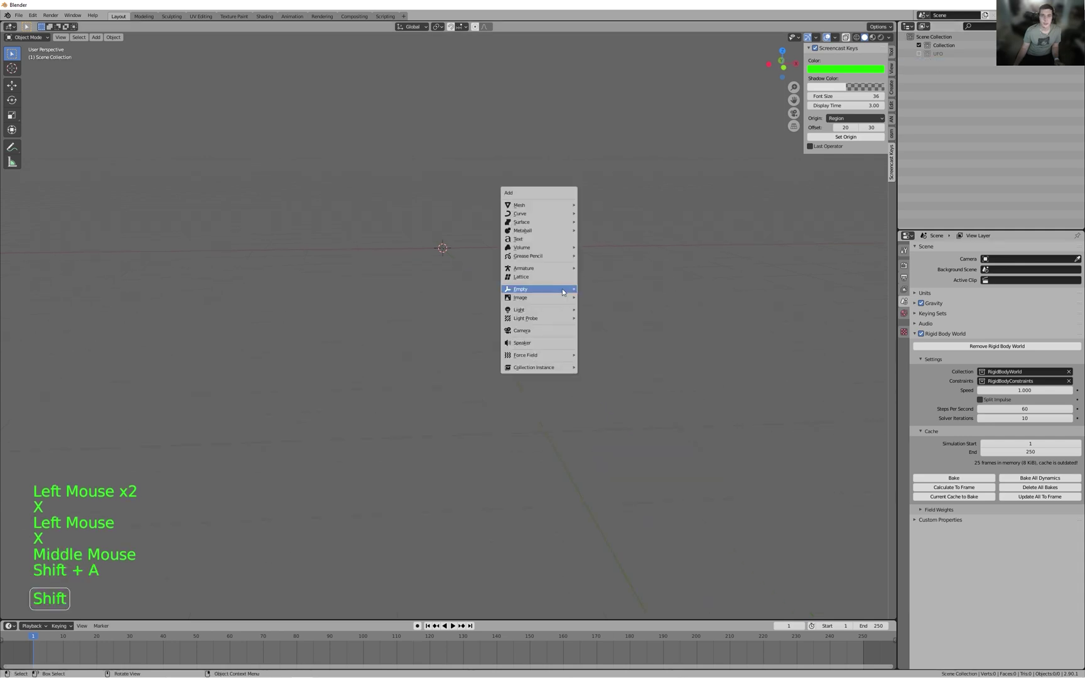
mouse_move(552, 204)
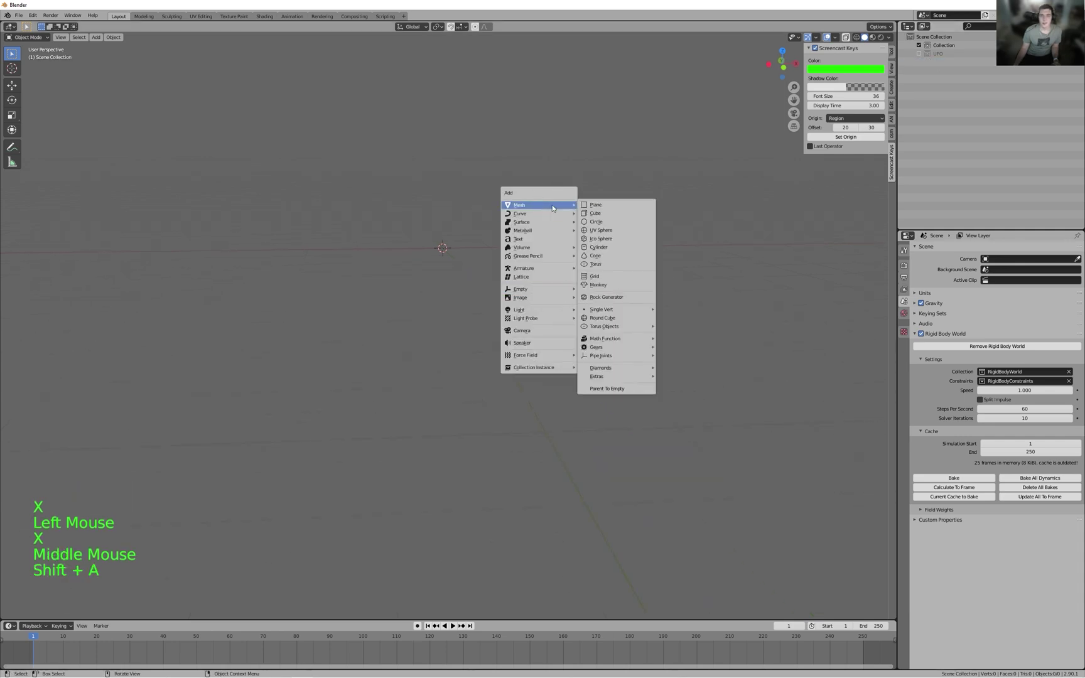
click(617, 205)
scroll(474, 281, down, 6)
key(s)
click(51, 349)
scroll(249, 359, down, 4)
middle_drag(250, 358, 291, 378)
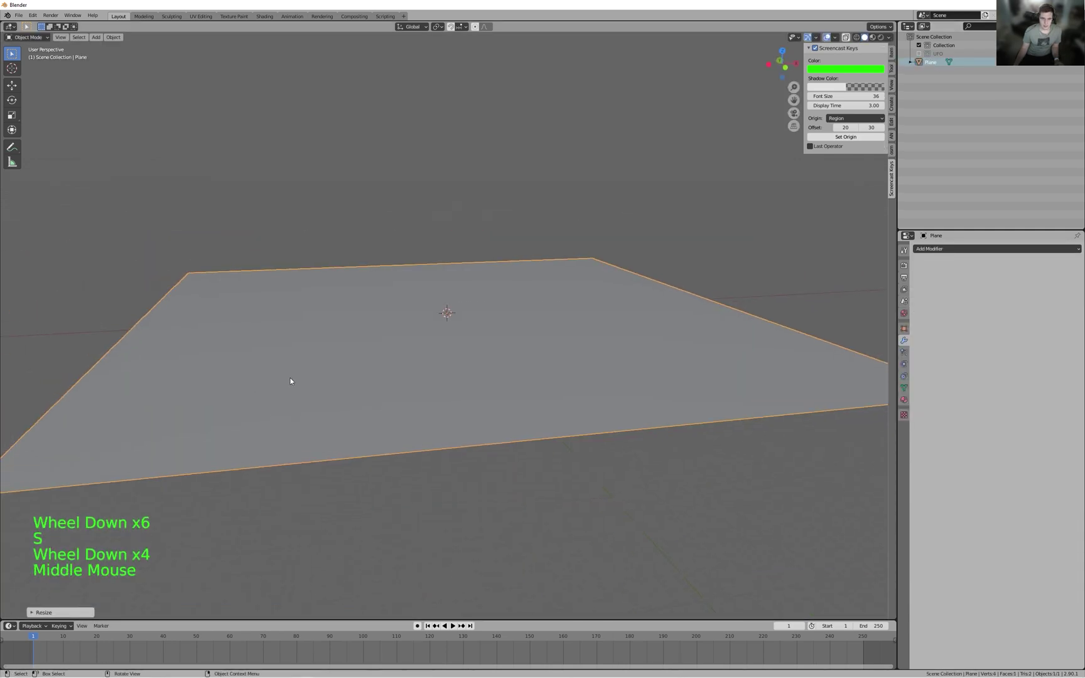
- Stretch the plane along the X axis into a long rectangle
key(s)
click(154, 386)
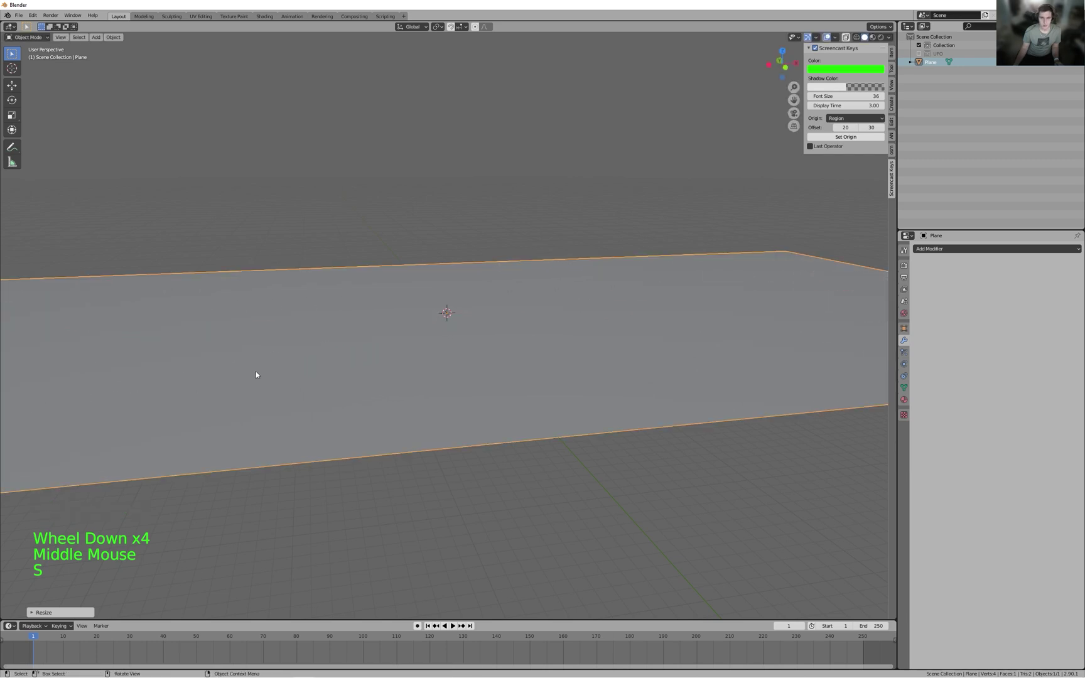
scroll(194, 382, down, 5)
scroll(194, 382, up, 1)
middle_drag(194, 382, 280, 379)
middle_drag(346, 396, 397, 424)
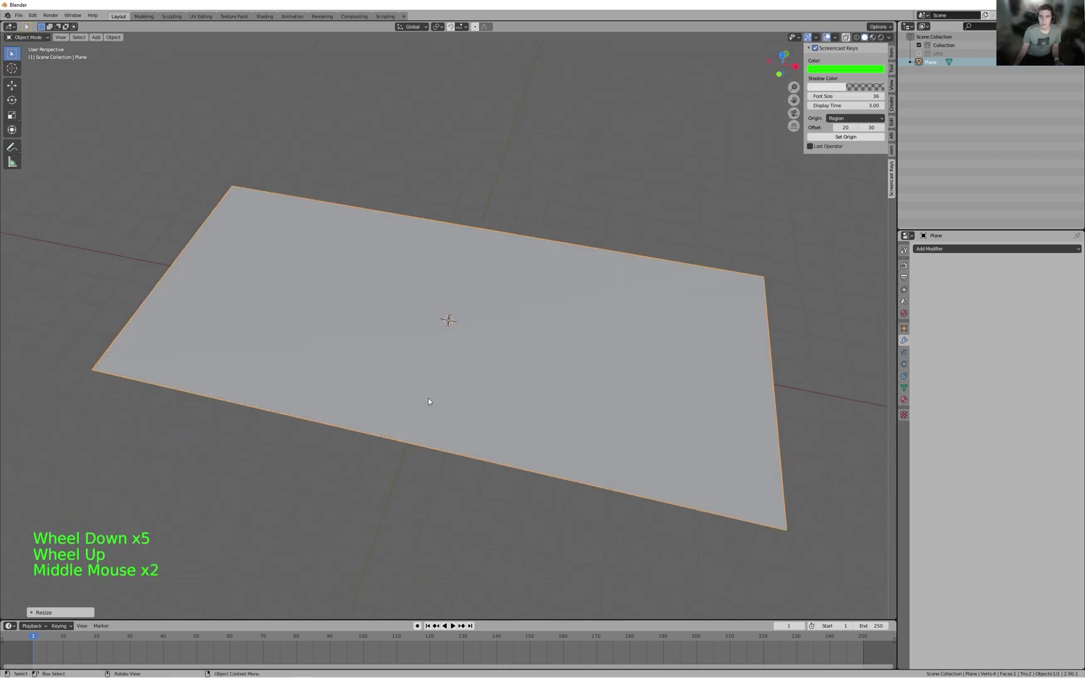
- Add a Displace modifier to the plane and create a new texture for it
click(999, 249)
click(1005, 250)
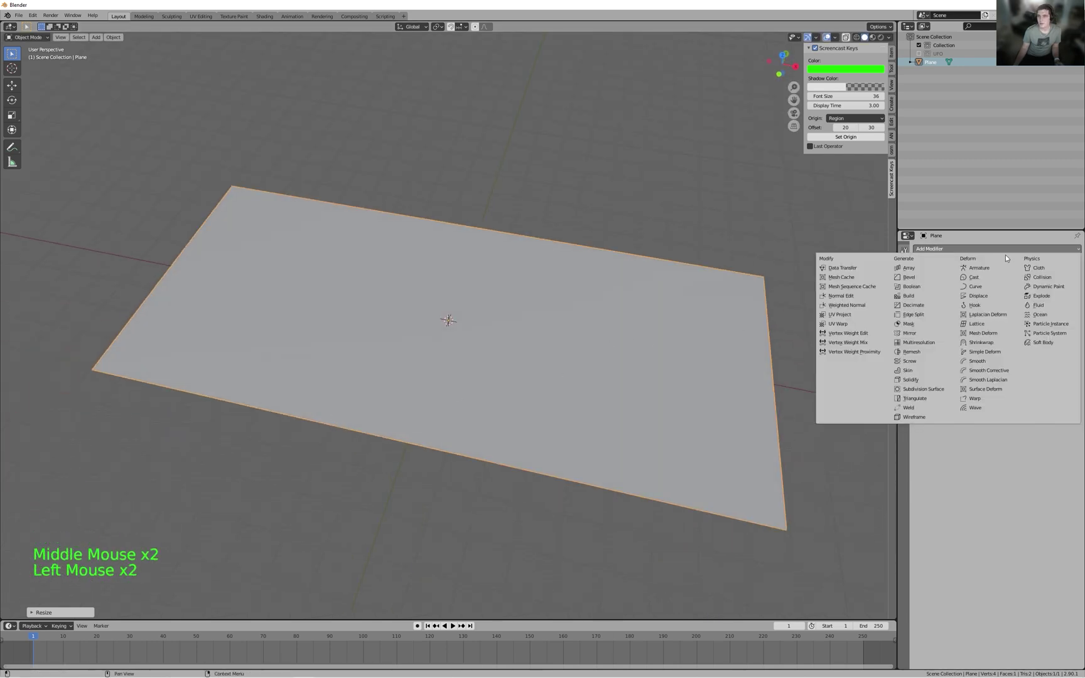
click(986, 297)
middle_drag(701, 361, 706, 334)
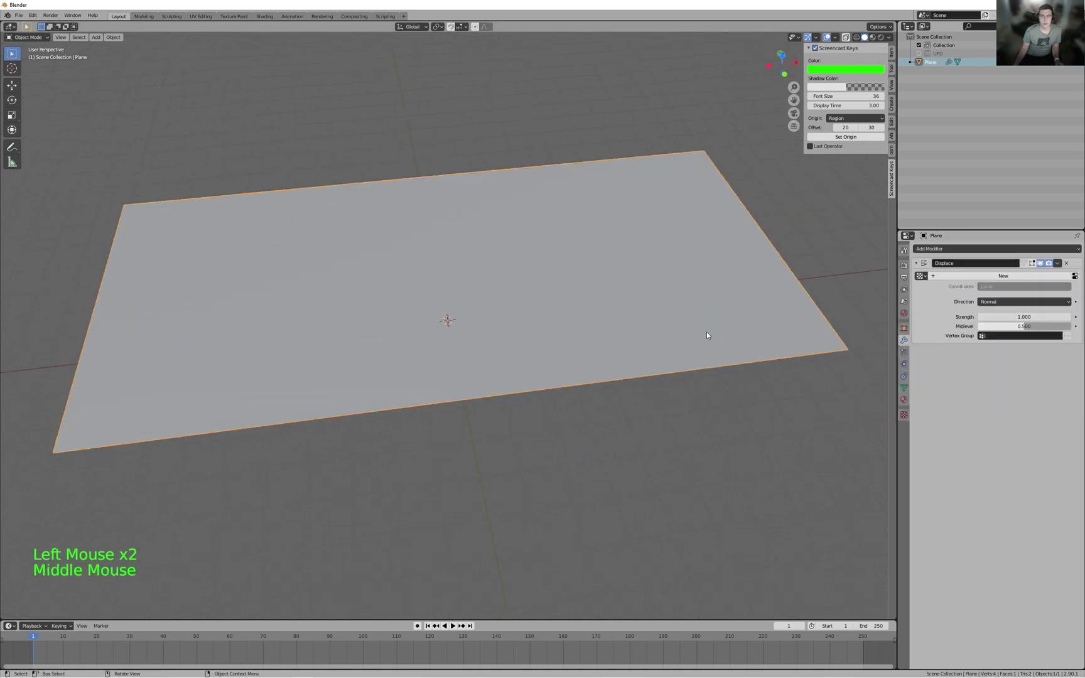
scroll(706, 334, up, 2)
click(978, 274)
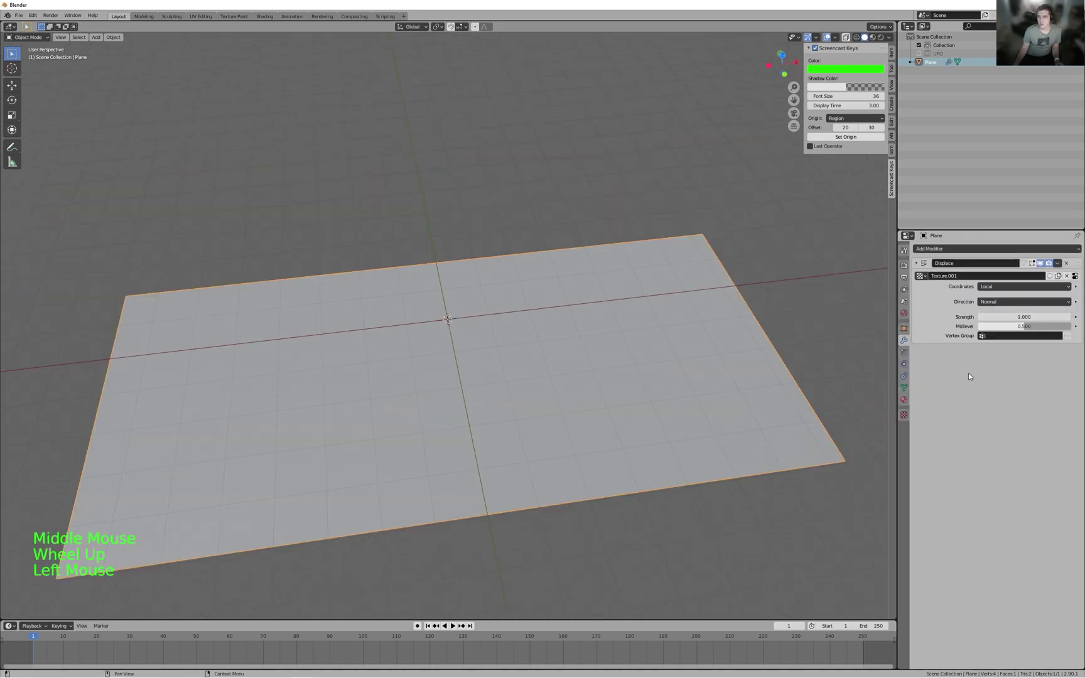
- Set the Displace modifier's texture type to Clouds
click(904, 415)
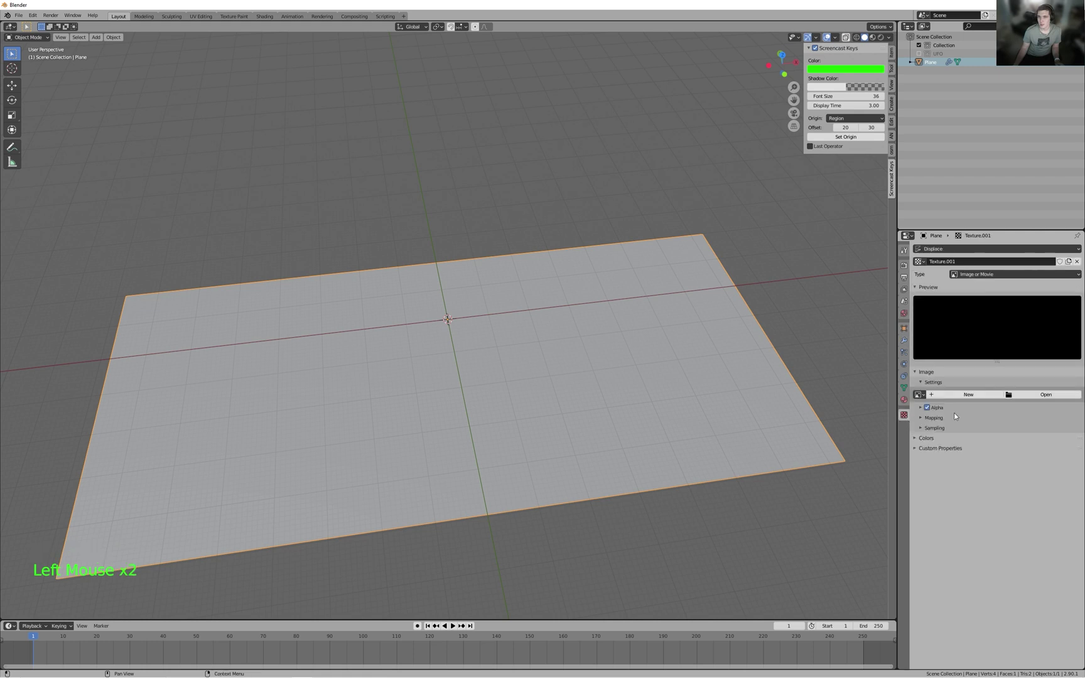
click(991, 275)
click(986, 306)
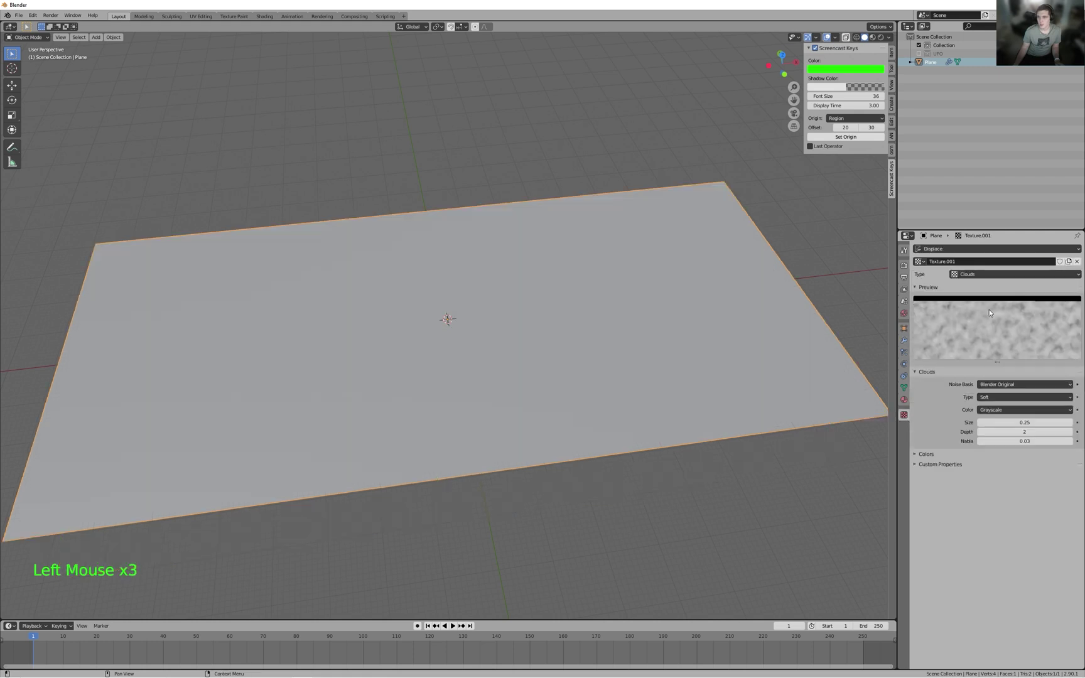
middle_drag(819, 439, 684, 408)
scroll(707, 392, up, 3)
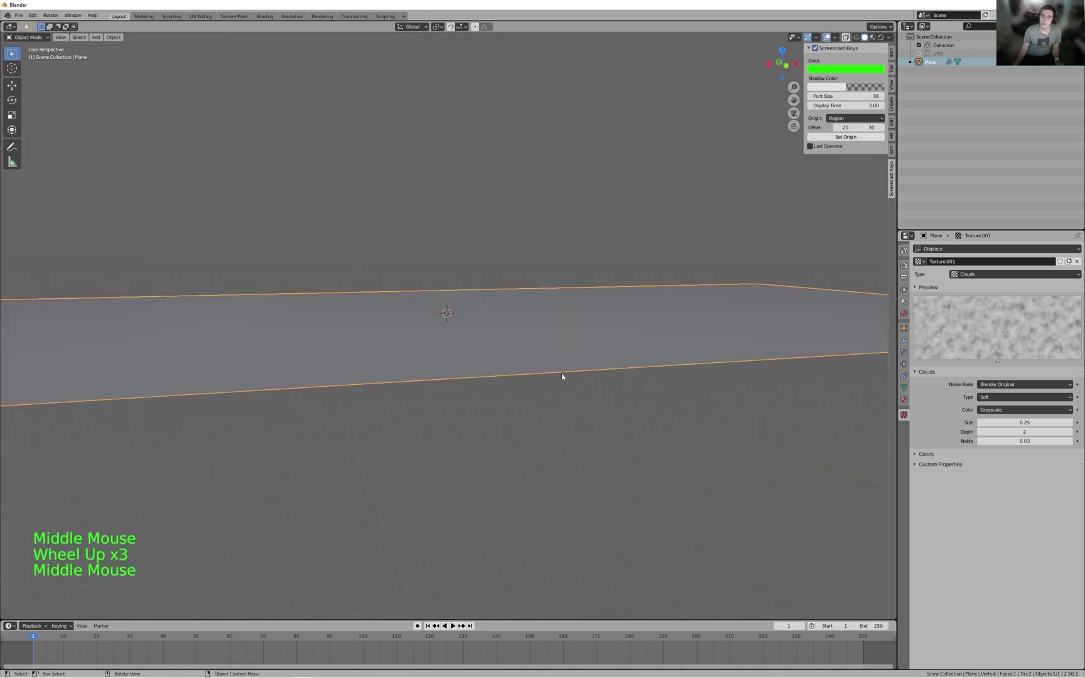
- Subdivide the whole plane eight times in Edit Mode and return to Object Mode
key(Tab)
right_click(353, 324)
click(339, 314)
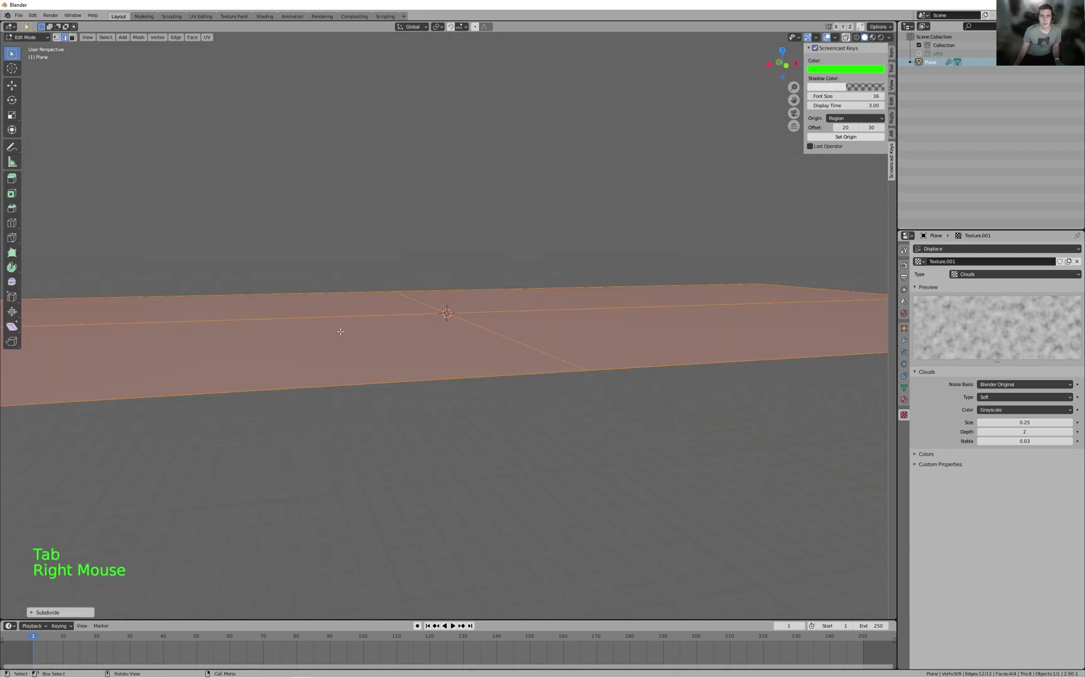
right_click(332, 322)
click(332, 323)
right_click(330, 329)
click(330, 329)
right_click(330, 330)
click(330, 329)
right_click(331, 330)
click(331, 330)
right_click(331, 331)
click(331, 331)
right_click(330, 332)
click(331, 333)
right_click(330, 330)
click(330, 329)
middle_drag(391, 332, 503, 370)
scroll(408, 371, down, 2)
scroll(452, 372, up, 2)
key(Tab)
scroll(578, 373, down, 4)
scroll(587, 323, up, 4)
scroll(503, 371, down, 3)
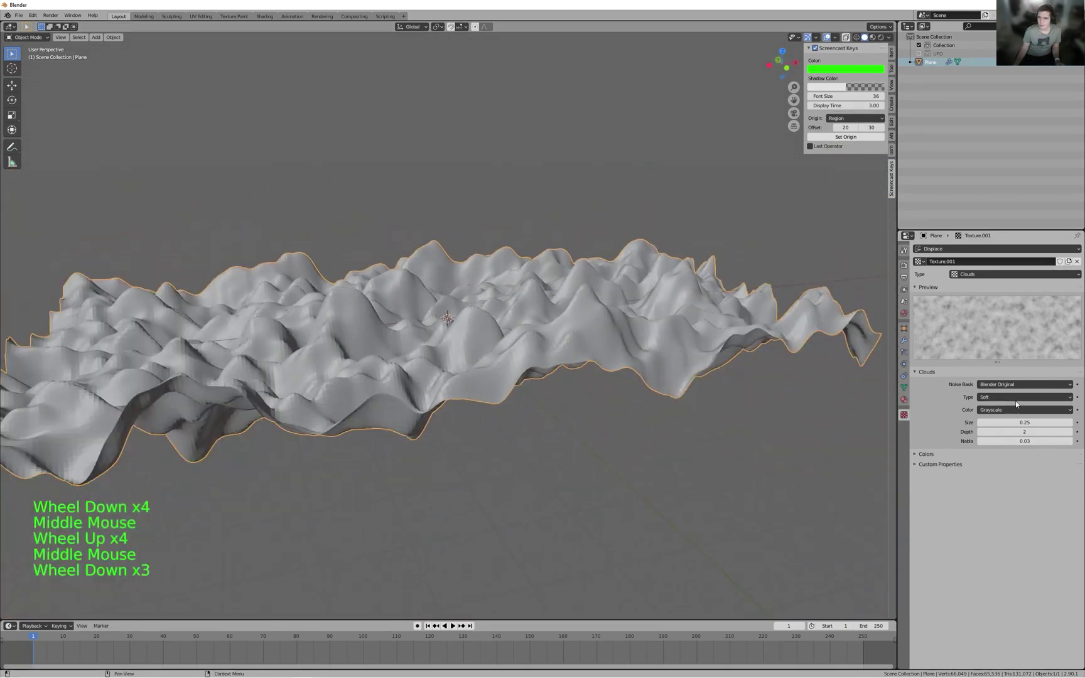
- Set the Clouds texture's size to 1.68 and its depth to 3
drag(995, 424, 1017, 423)
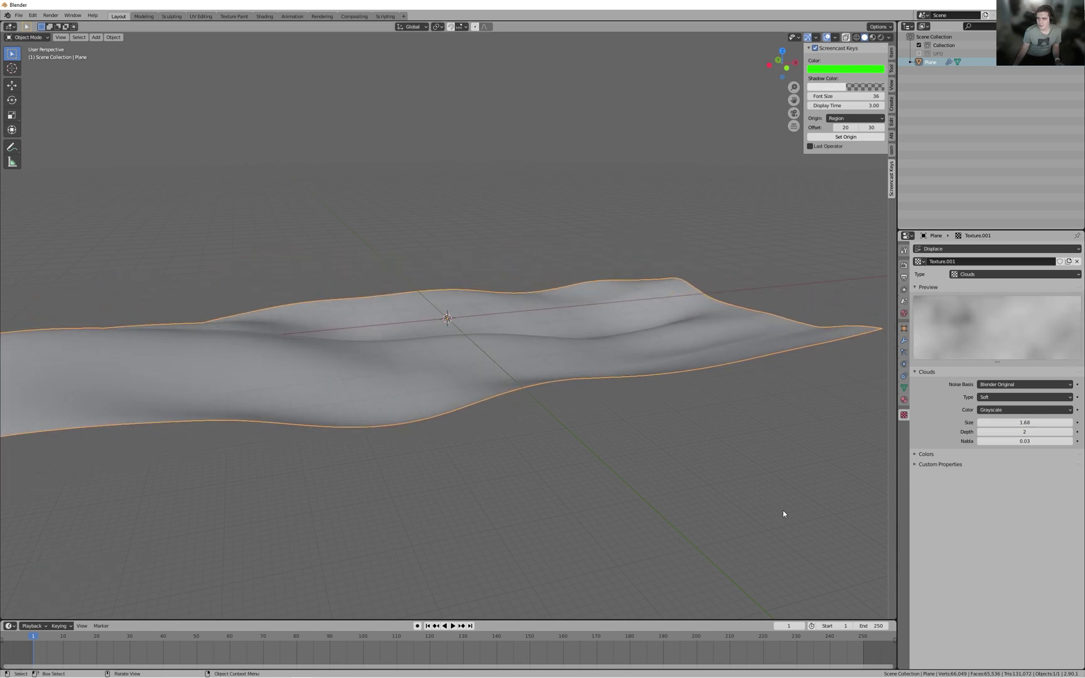
click(1070, 432)
middle_drag(828, 446, 683, 484)
- Flatten the displaced terrain by scaling the plane along the Z axis, and deselect it
key(s)
key(z)
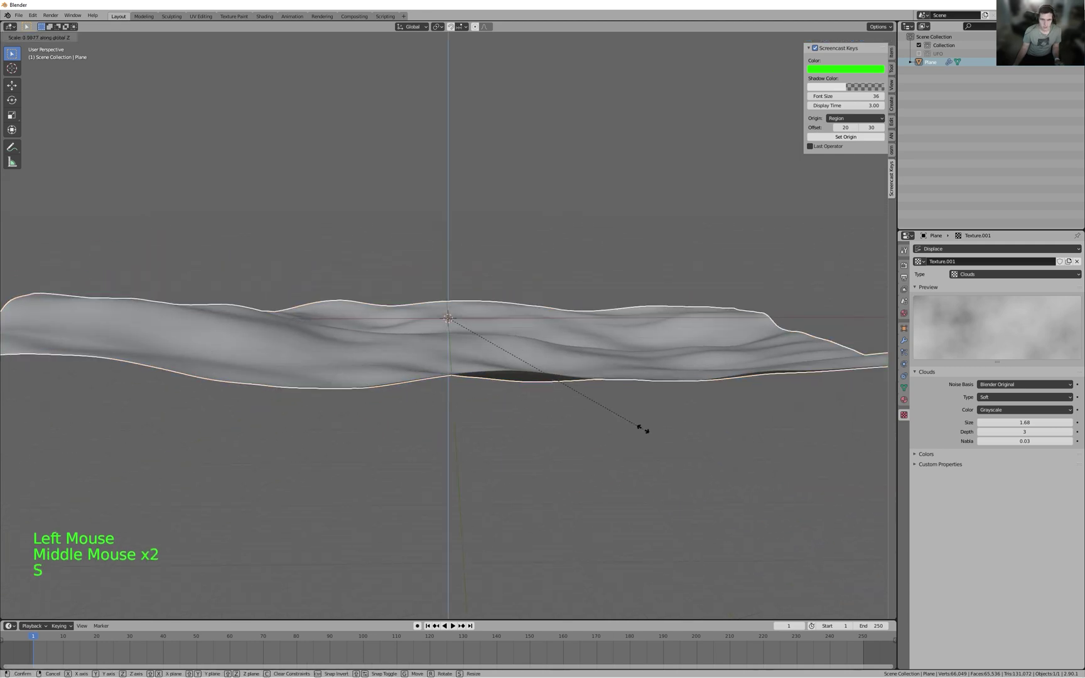
click(513, 339)
middle_drag(513, 339, 514, 356)
click(619, 242)
middle_drag(619, 242, 623, 323)
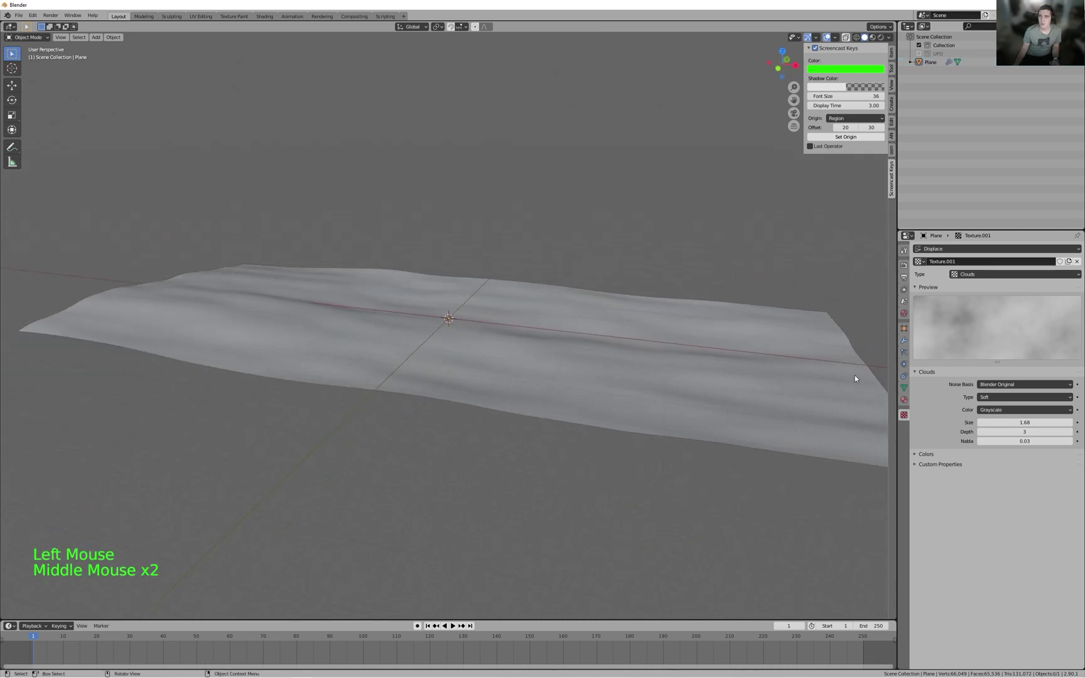
- Give the plane rigid body physics with type Passive and the collision shape Mesh
click(904, 364)
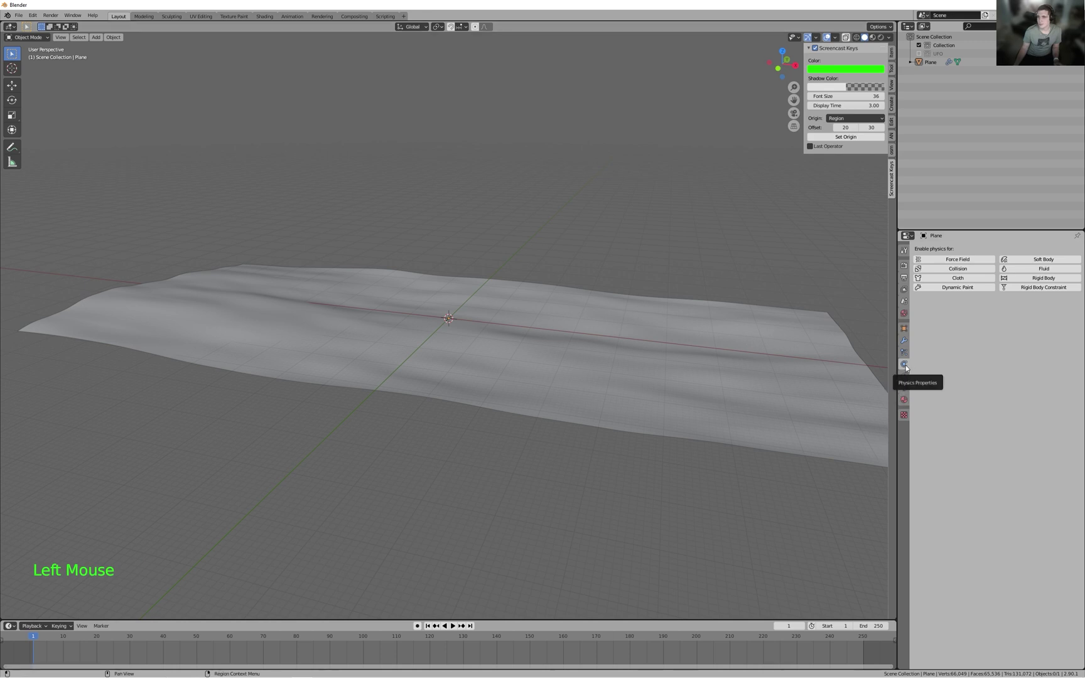
click(1039, 280)
drag(1019, 312, 1007, 340)
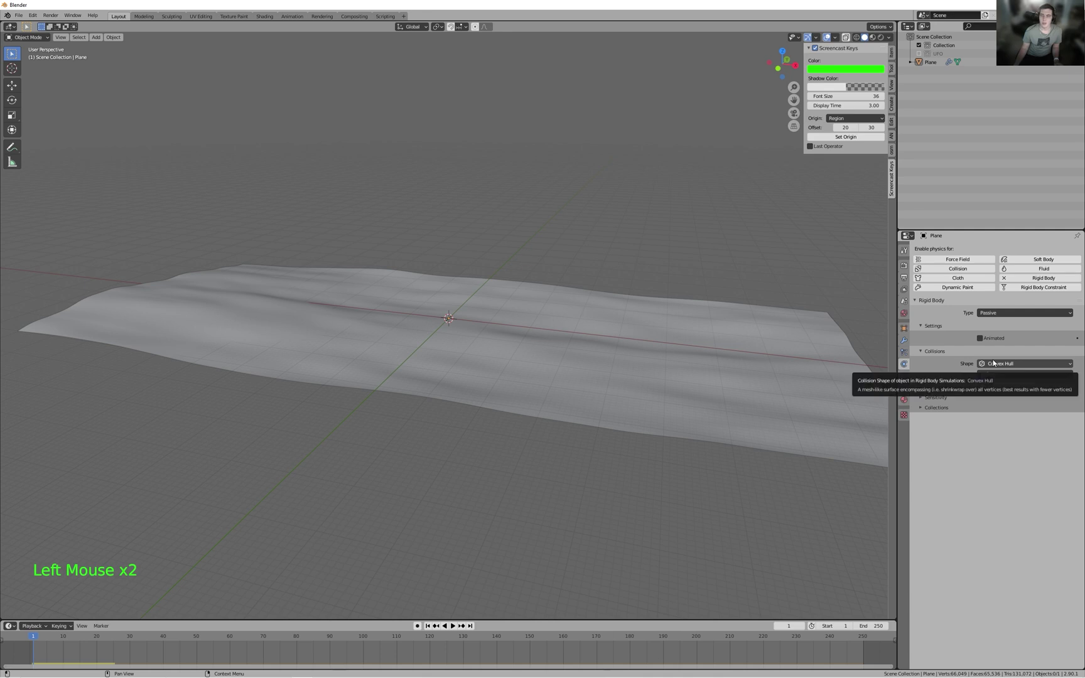
click(994, 363)
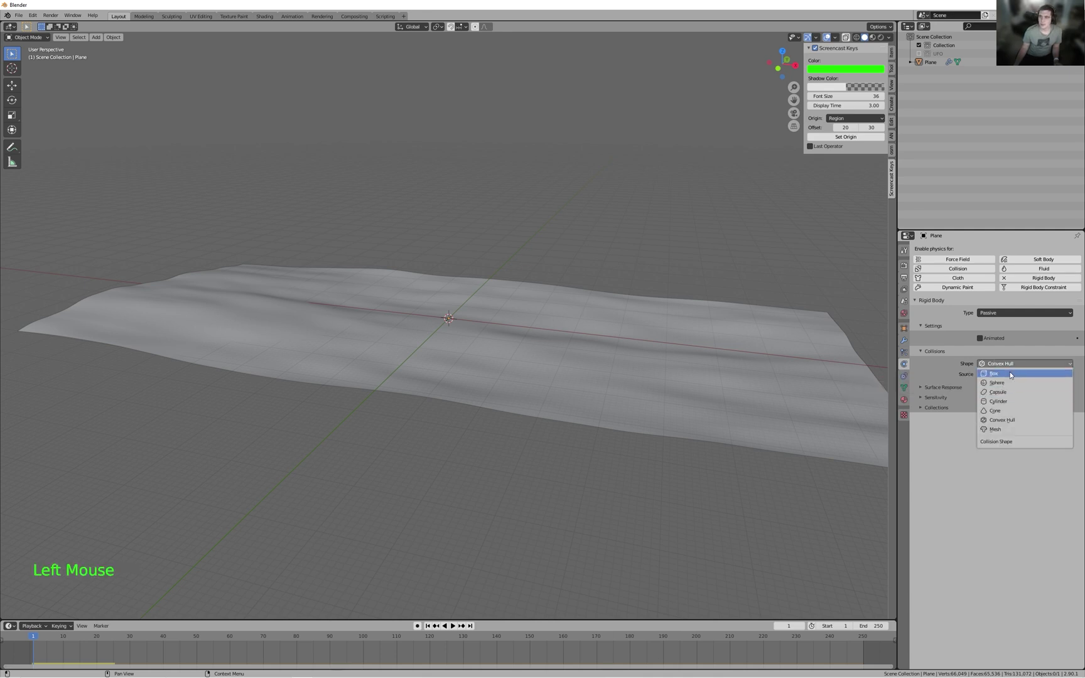
click(1012, 429)
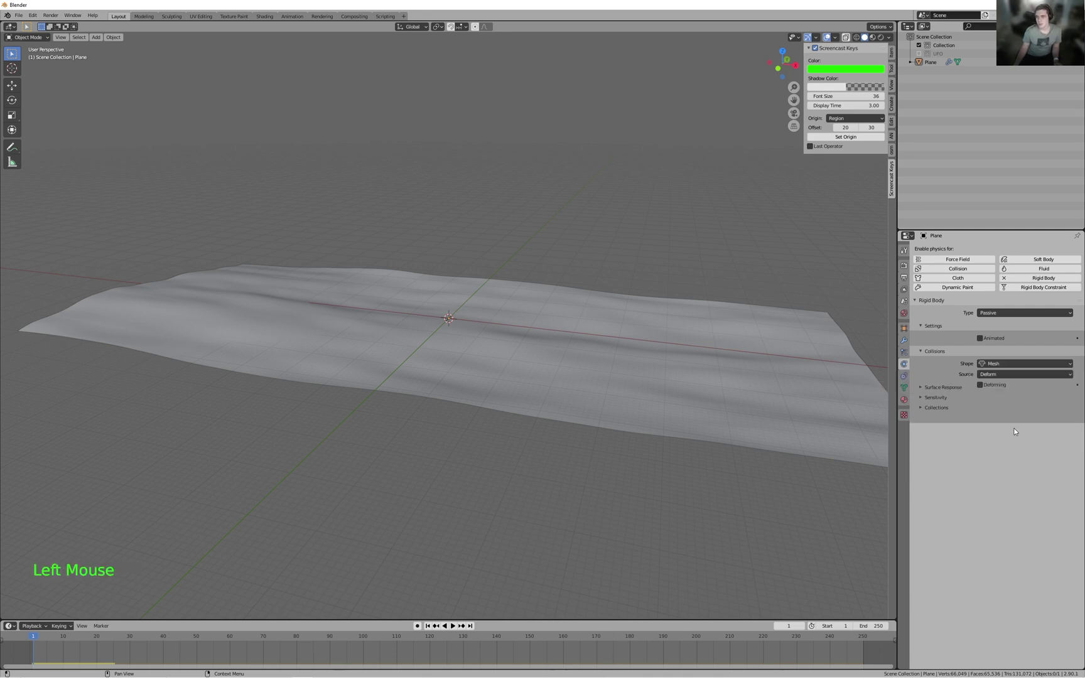
- Select the plane and examine its terrain surface from several angles
click(624, 416)
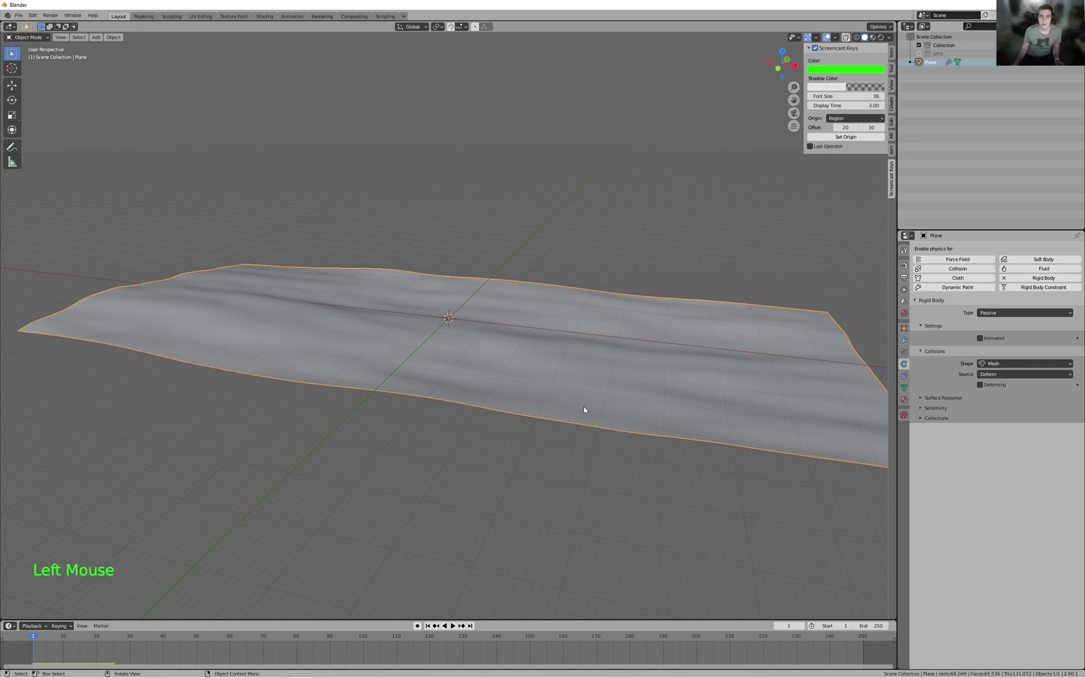
scroll(562, 413, up, 4)
middle_drag(561, 414, 528, 381)
middle_drag(329, 417, 411, 403)
scroll(430, 402, up, 1)
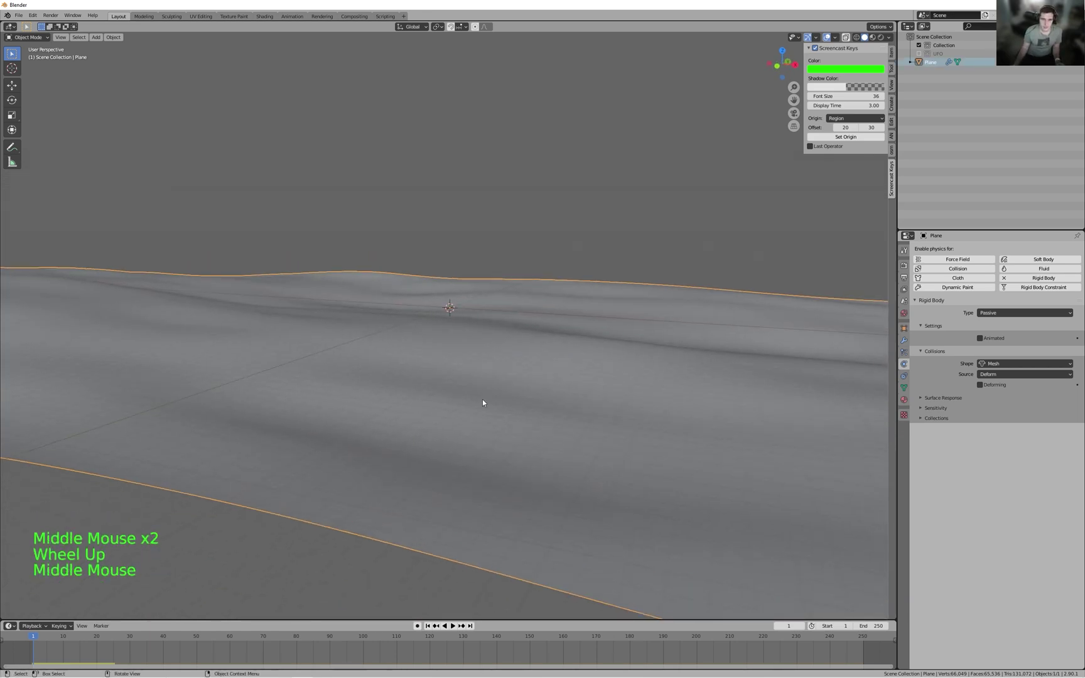
middle_drag(378, 461, 263, 364)
scroll(246, 395, down, 5)
shift+middle_drag(263, 365, 355, 330)
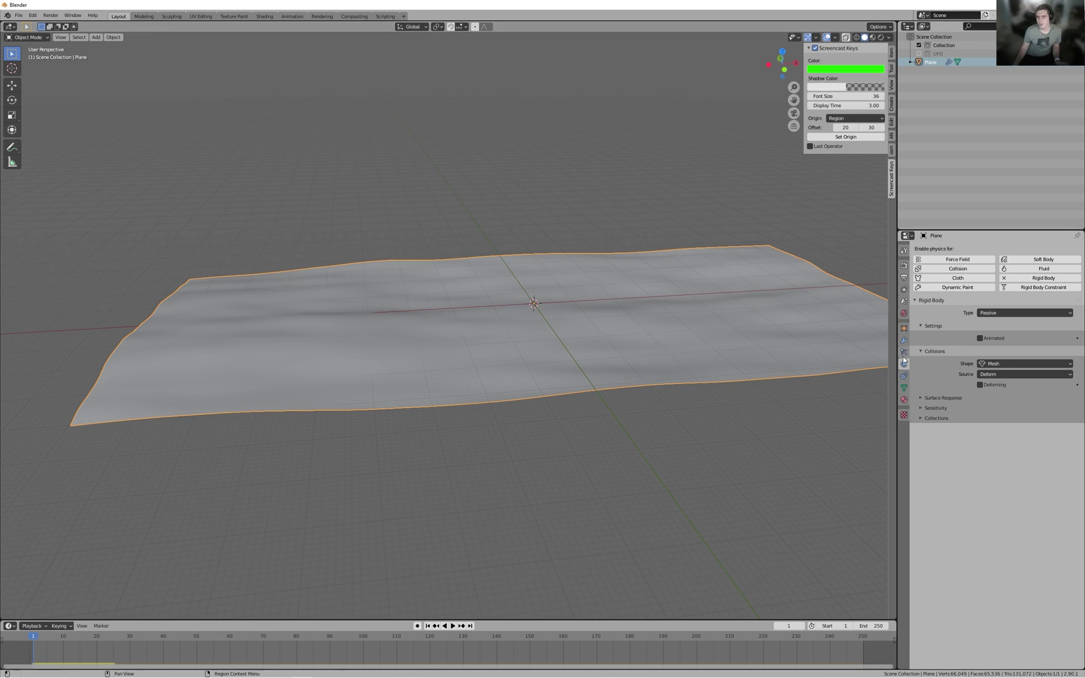
- Set the plane's viewport display to Bounds and look at its bounding box from several angles
click(904, 328)
click(948, 431)
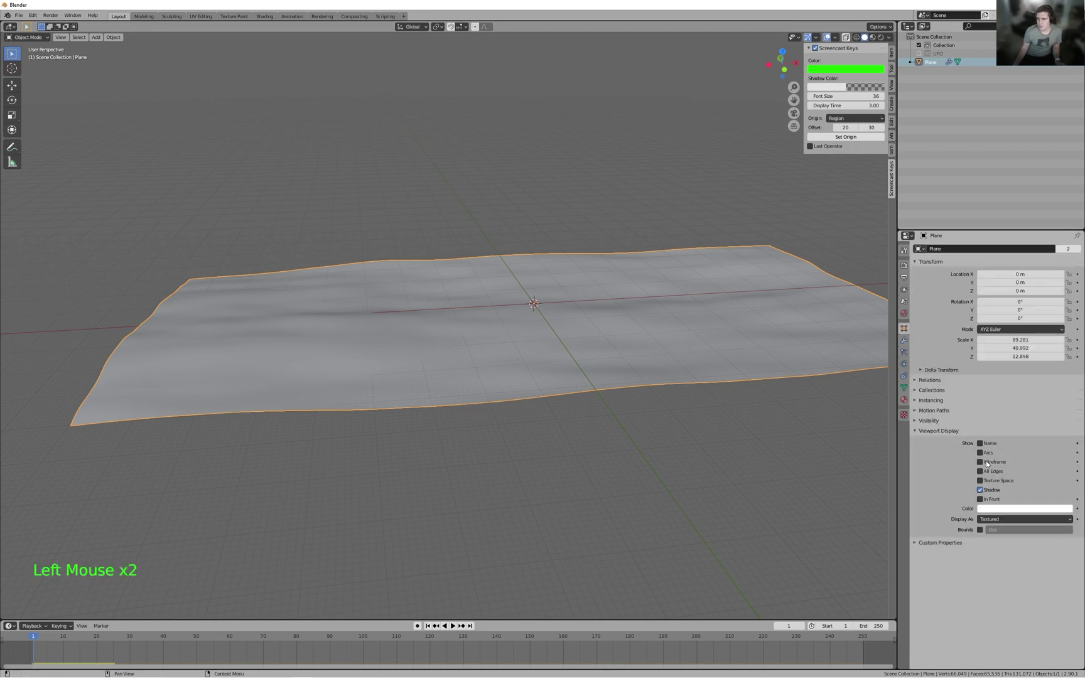
click(1005, 520)
click(1005, 529)
middle_drag(754, 474, 298, 295)
scroll(713, 431, down, 2)
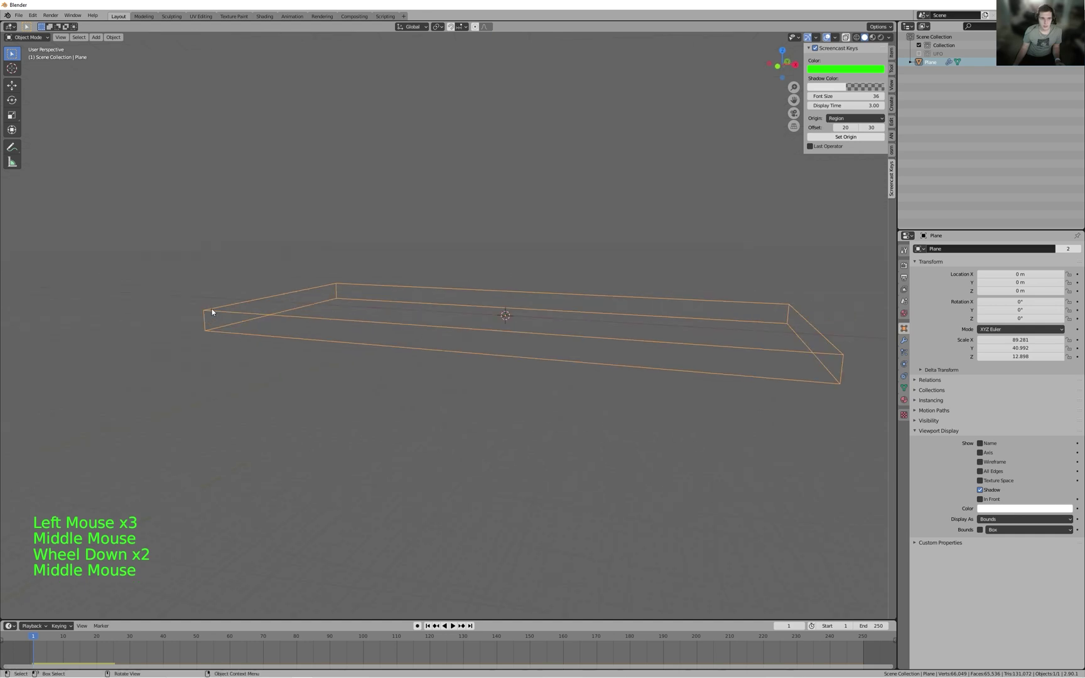
middle_drag(733, 322, 123, 260)
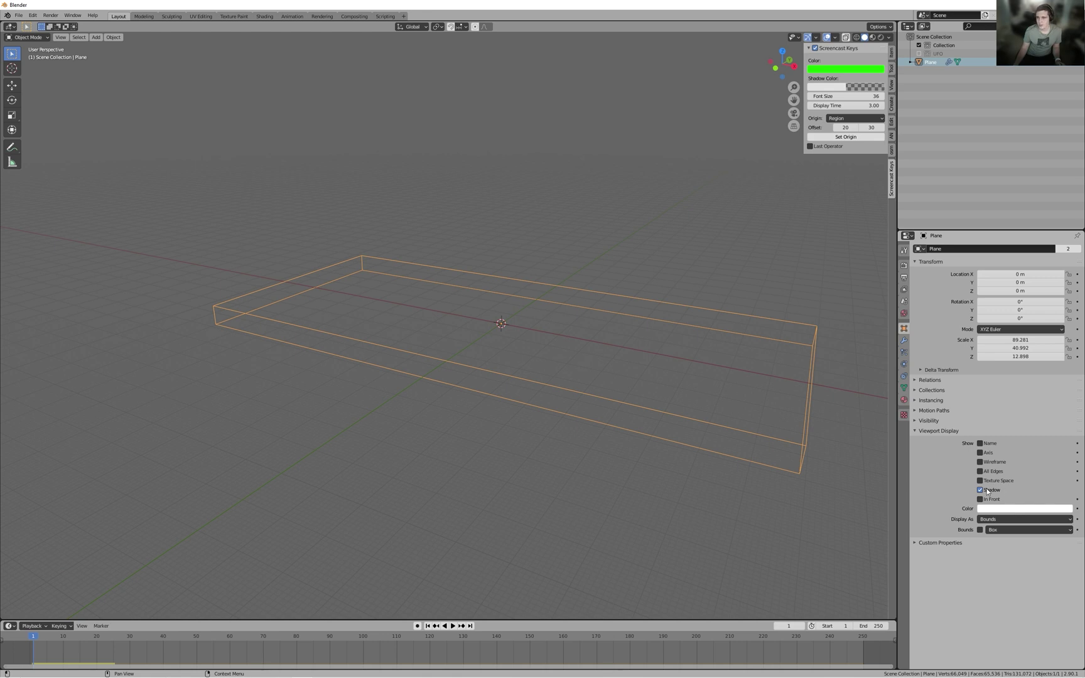
- Set the plane's viewport display to Solid and return to its rigid body settings
click(1012, 520)
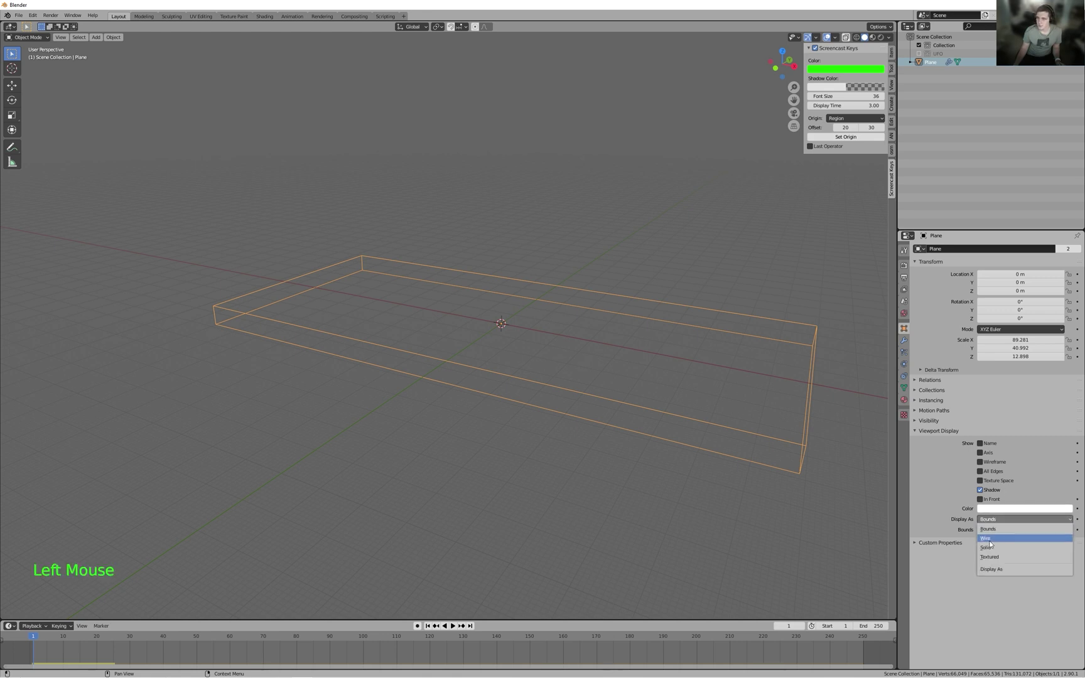
click(998, 549)
mouse_move(683, 460)
middle_down()
mouse_move(704, 441)
mouse_move(745, 448)
middle_up()
click(705, 441)
scroll(743, 441, up, 4)
scroll(741, 449, down, 1)
click(659, 412)
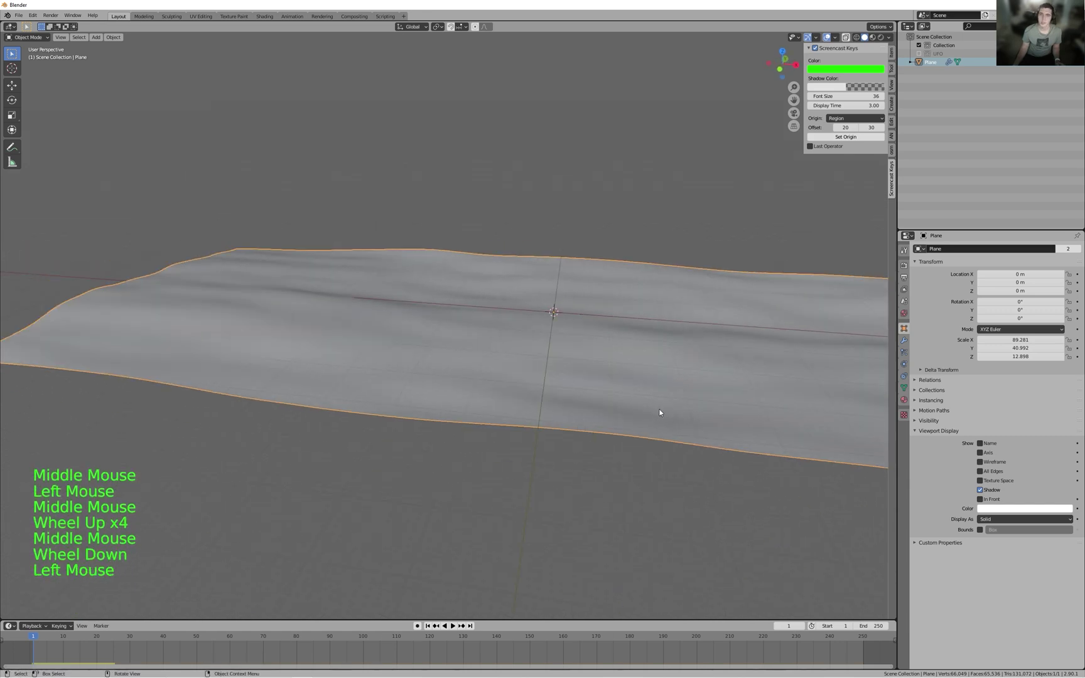
middle_drag(627, 385, 857, 395)
click(904, 364)
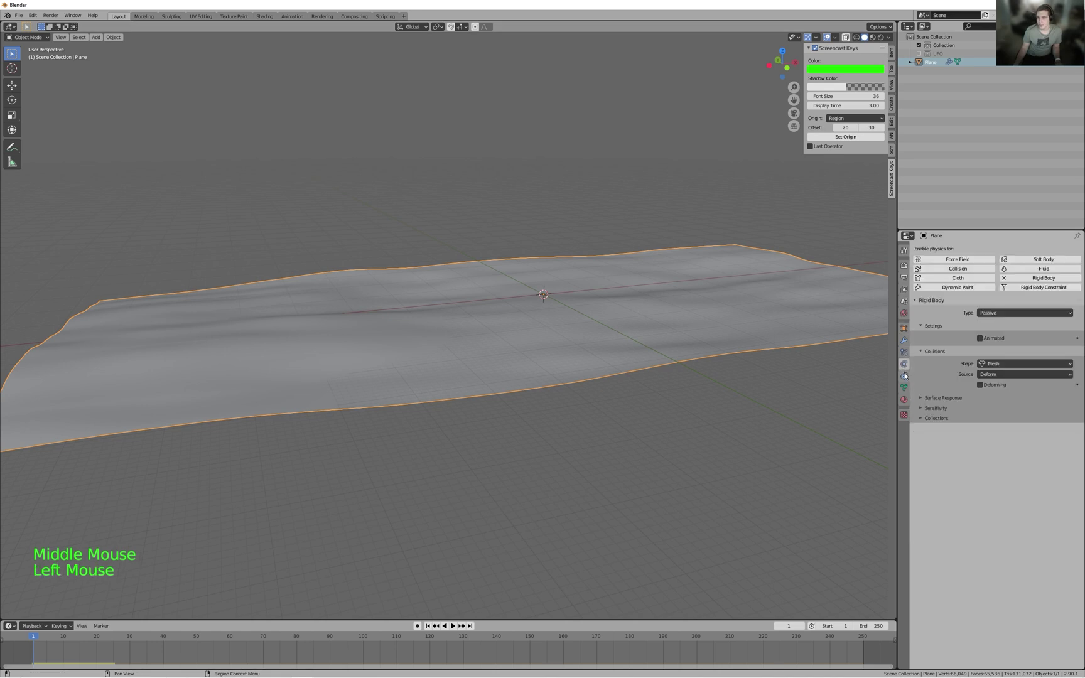
middle_drag(505, 171, 492, 178)
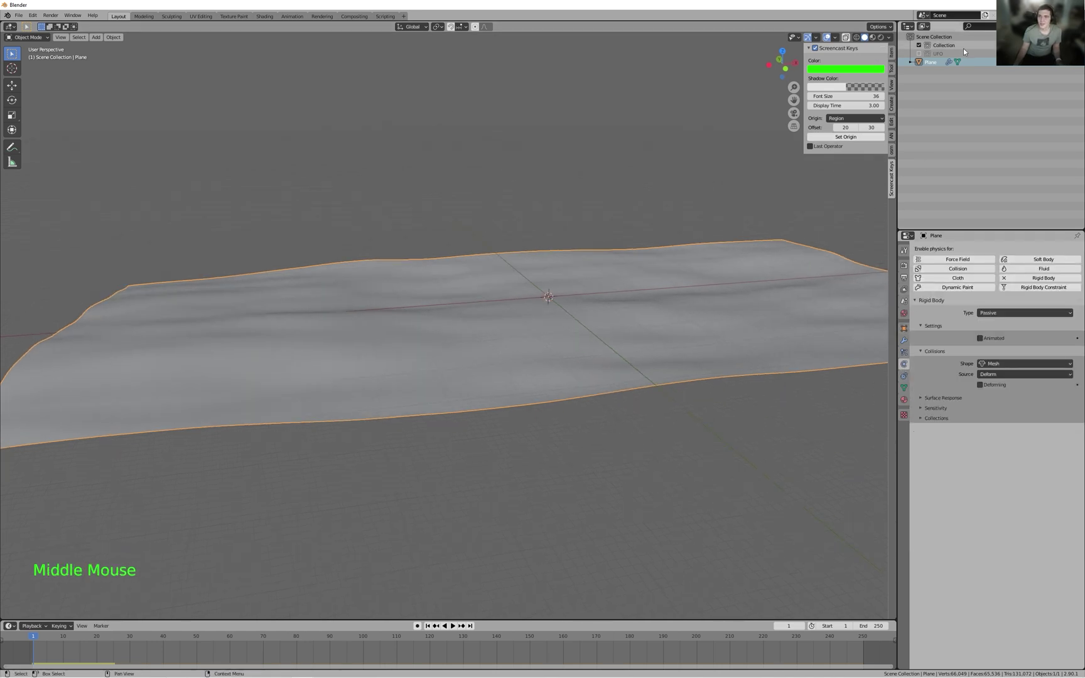
- Enable the UFO collection and move the saucer about 92 m along X and 20 m up, beyond the plane's end
click(919, 52)
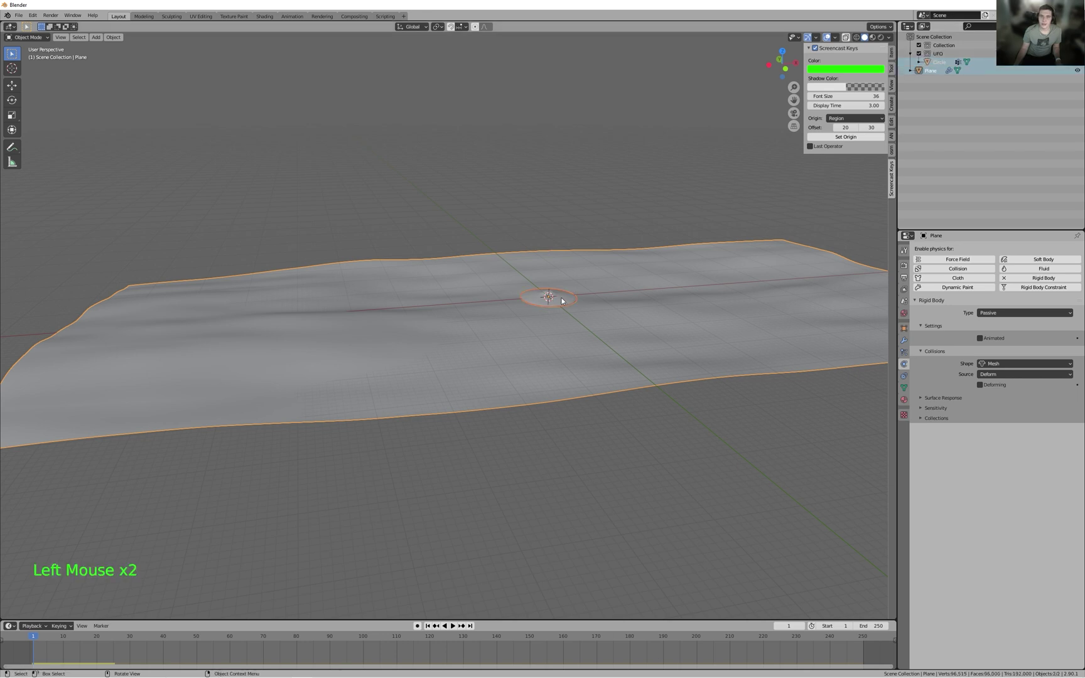
shift+middle_drag(563, 301, 622, 279)
scroll(624, 257, up, 3)
key(KP_1)
click(623, 265)
scroll(535, 233, down, 4)
click(496, 309)
shift+middle_drag(635, 317, 525, 332)
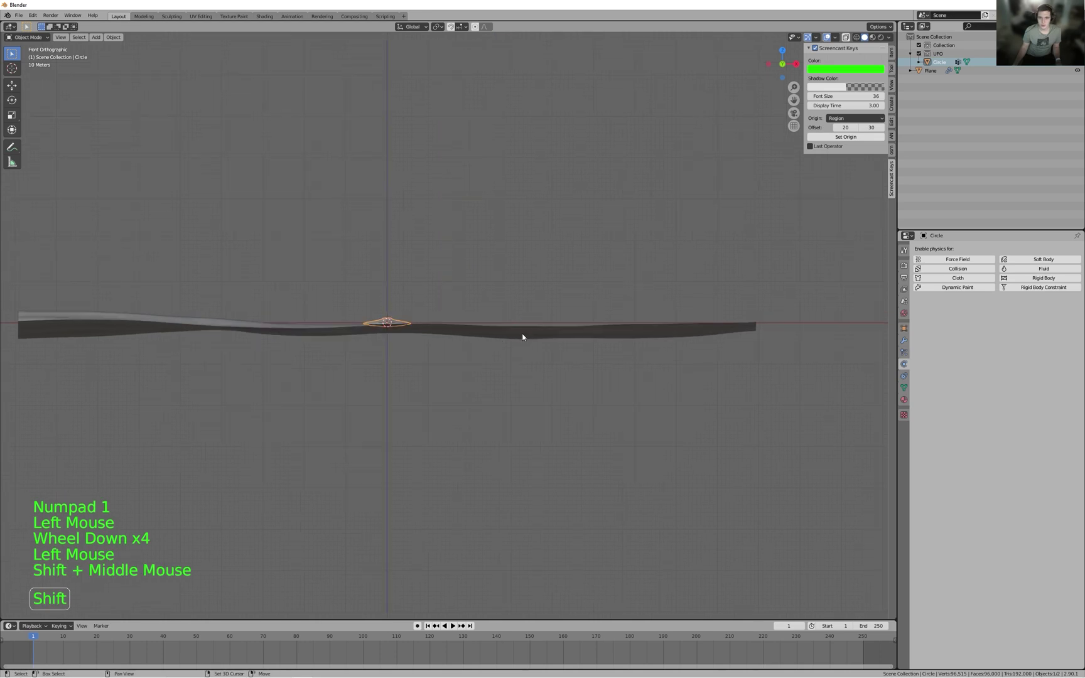
key(g)
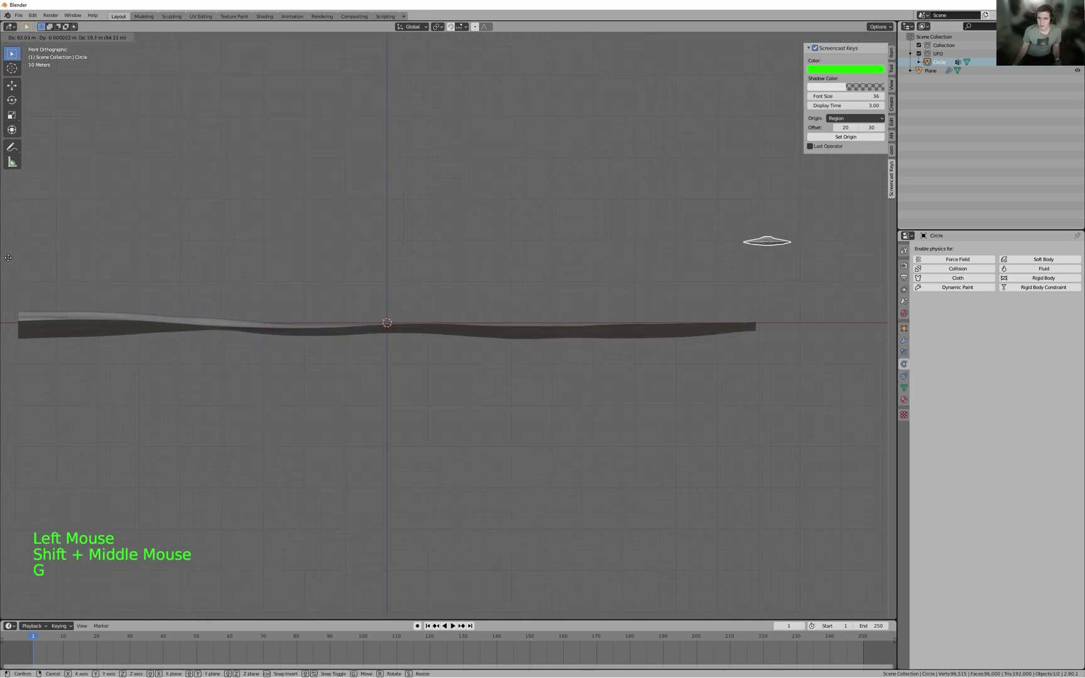
click(8, 258)
shift+middle_drag(670, 279, 526, 288)
scroll(531, 288, up, 2)
middle_drag(653, 254, 590, 332)
shift+middle_drag(662, 277, 701, 172)
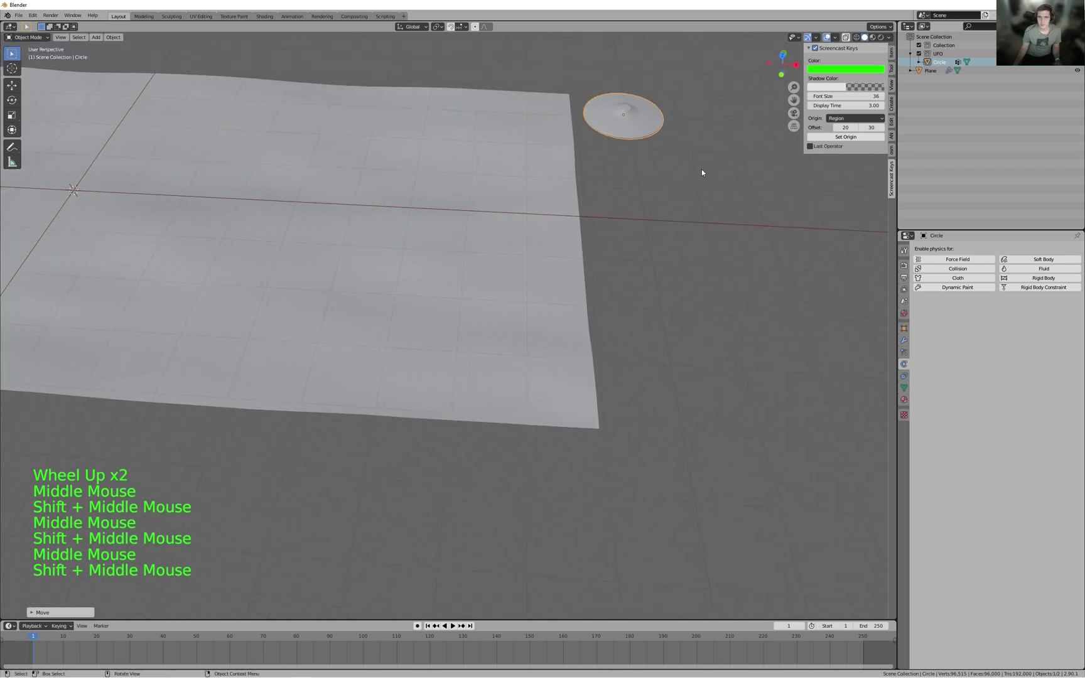
- Play the animation briefly and return to frame 1
key(space)
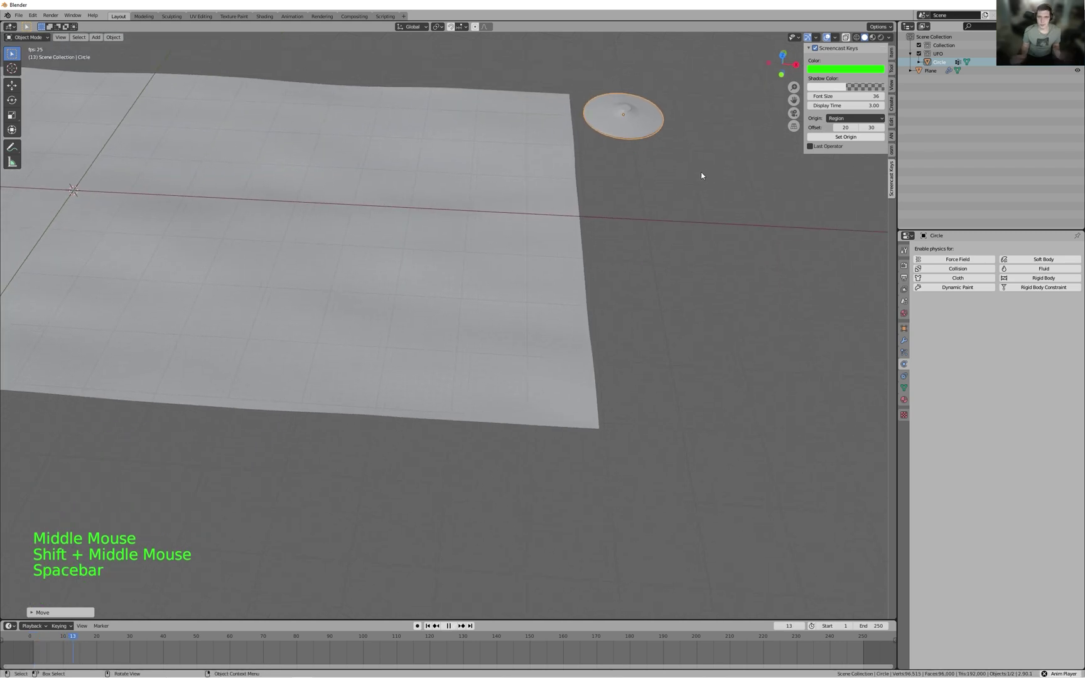
key(space)
key(shift+Left)
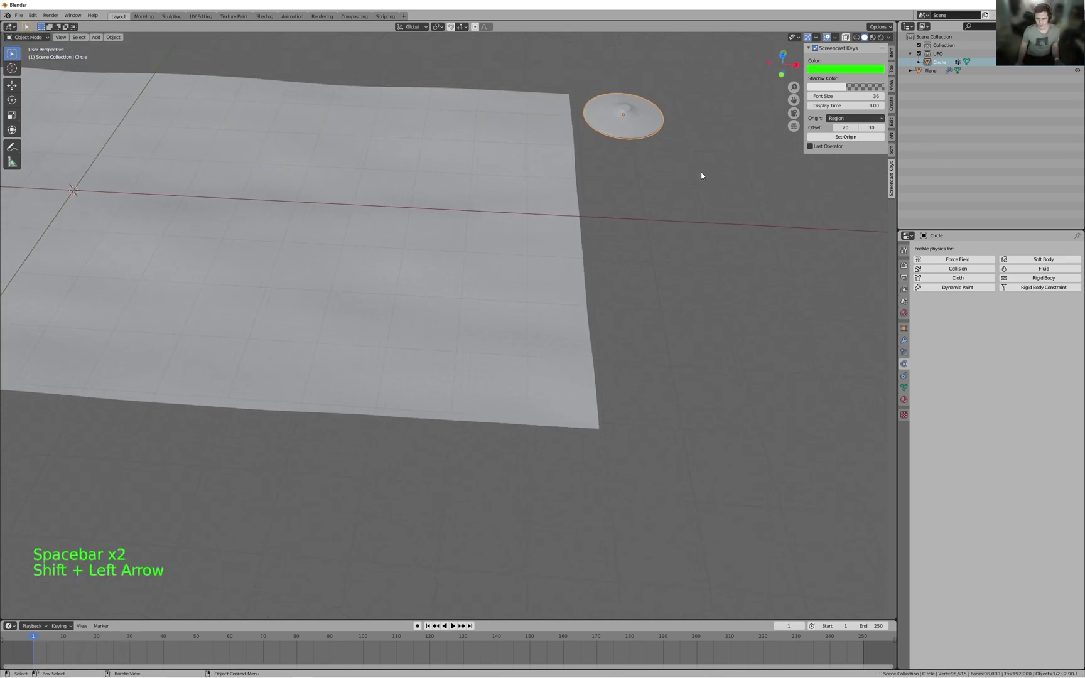
- Snap the 3D cursor to the selected UFO
key(KP_Decimal)
scroll(659, 180, up, 4)
middle_drag(658, 180, 614, 330)
scroll(612, 322, down, 4)
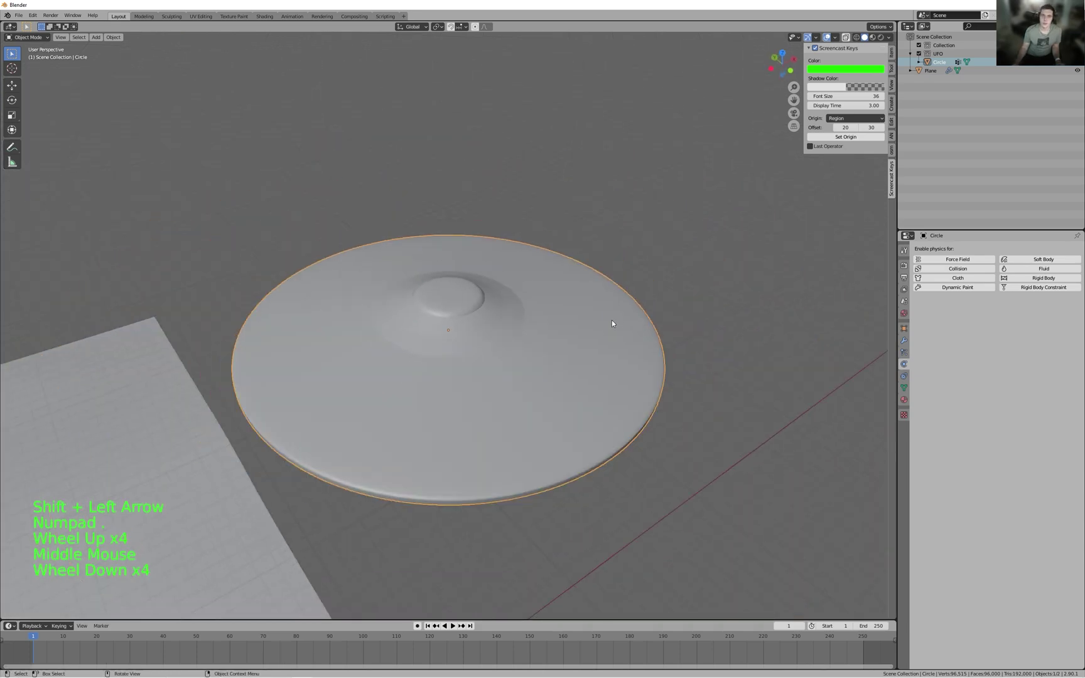
key(shift+s)
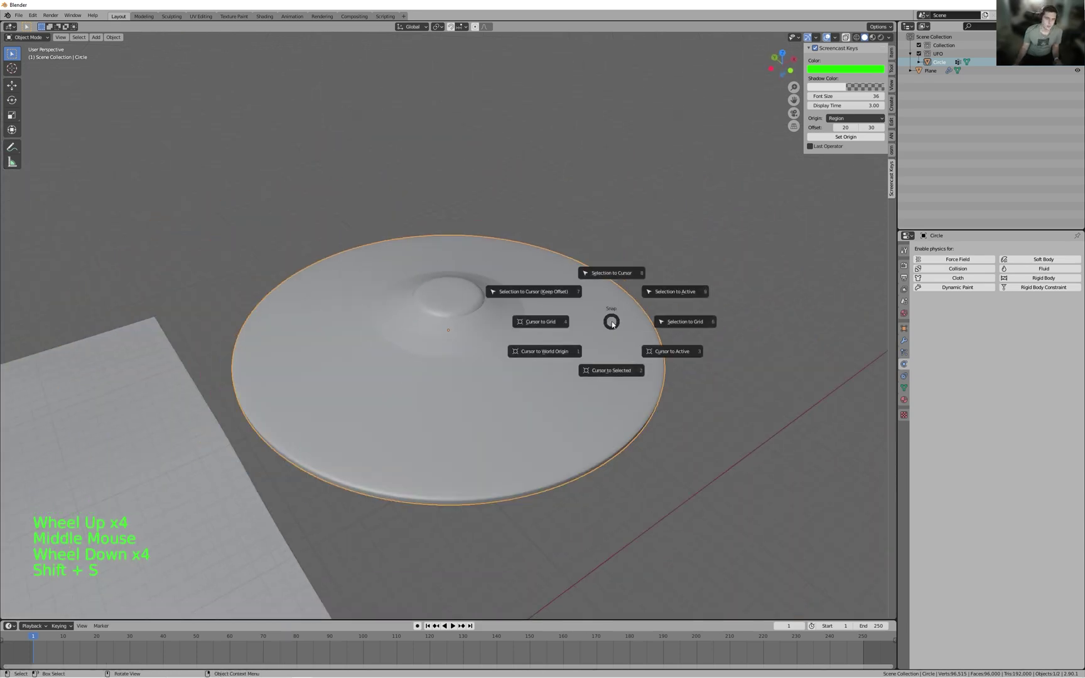
click(631, 380)
middle_drag(631, 380, 715, 376)
key(Tab)
key(Tab)
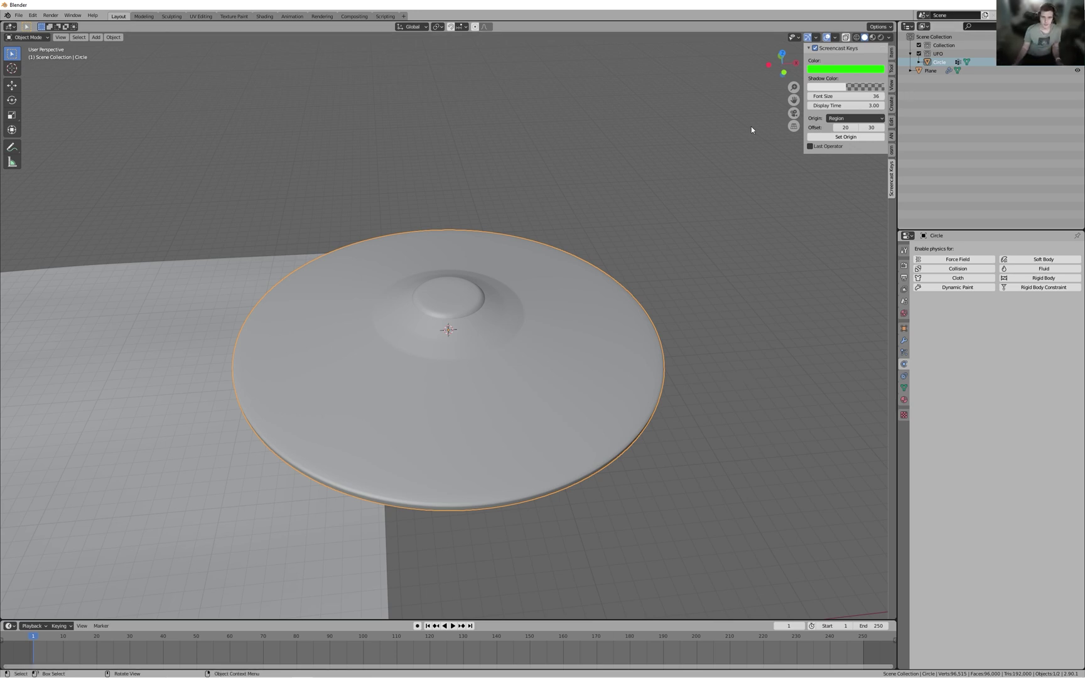
- Turn on X-ray display so the UFO's hull is see-through
scroll(696, 199, up, 3)
middle_drag(672, 199, 666, 199)
scroll(667, 199, up, 1)
scroll(503, 290, down, 2)
middle_drag(503, 291, 494, 246)
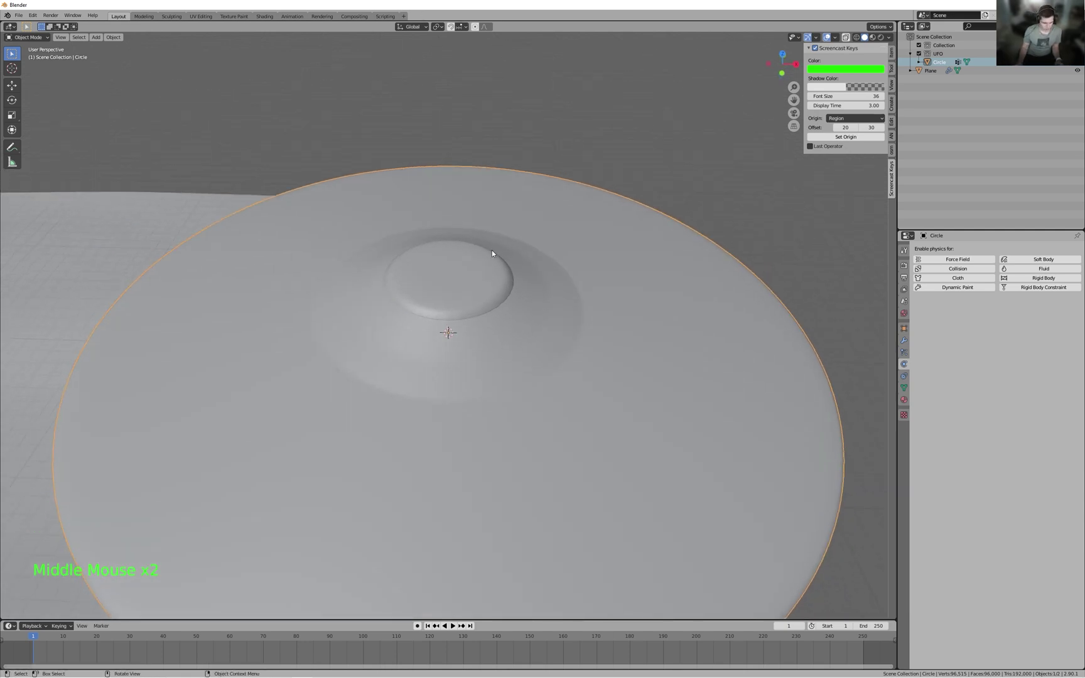
key(alt+z)
scroll(535, 217, down, 4)
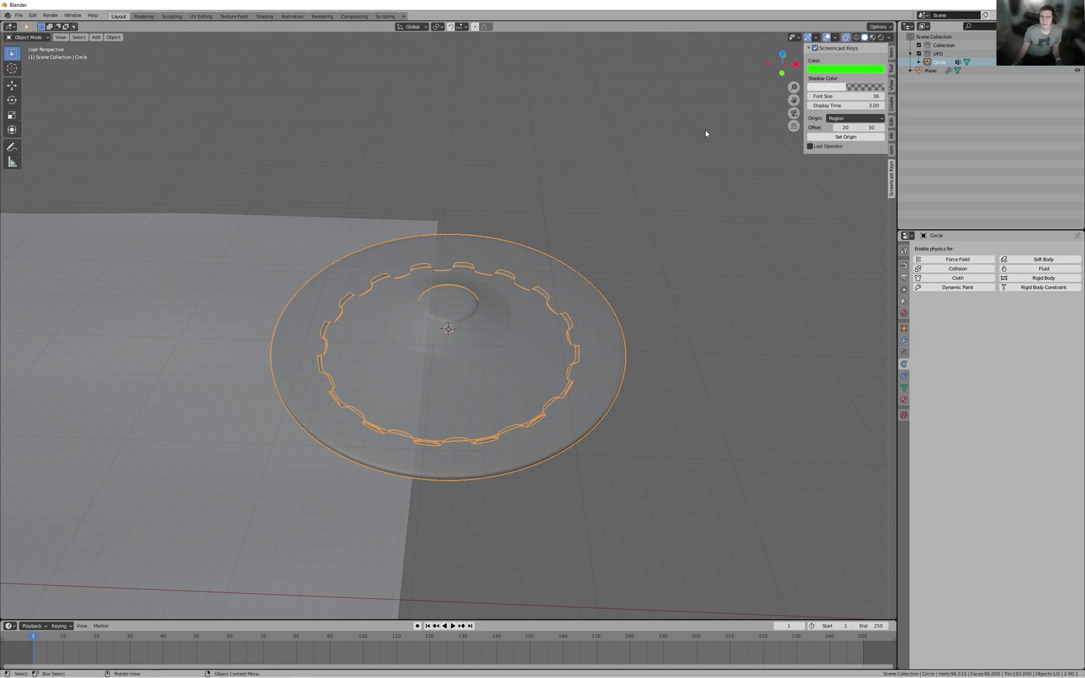
- Compare the UFO with X-ray display switched off and on, leaving X-ray enabled
click(847, 37)
click(848, 37)
click(847, 37)
click(848, 37)
click(847, 37)
click(848, 37)
click(848, 37)
click(847, 37)
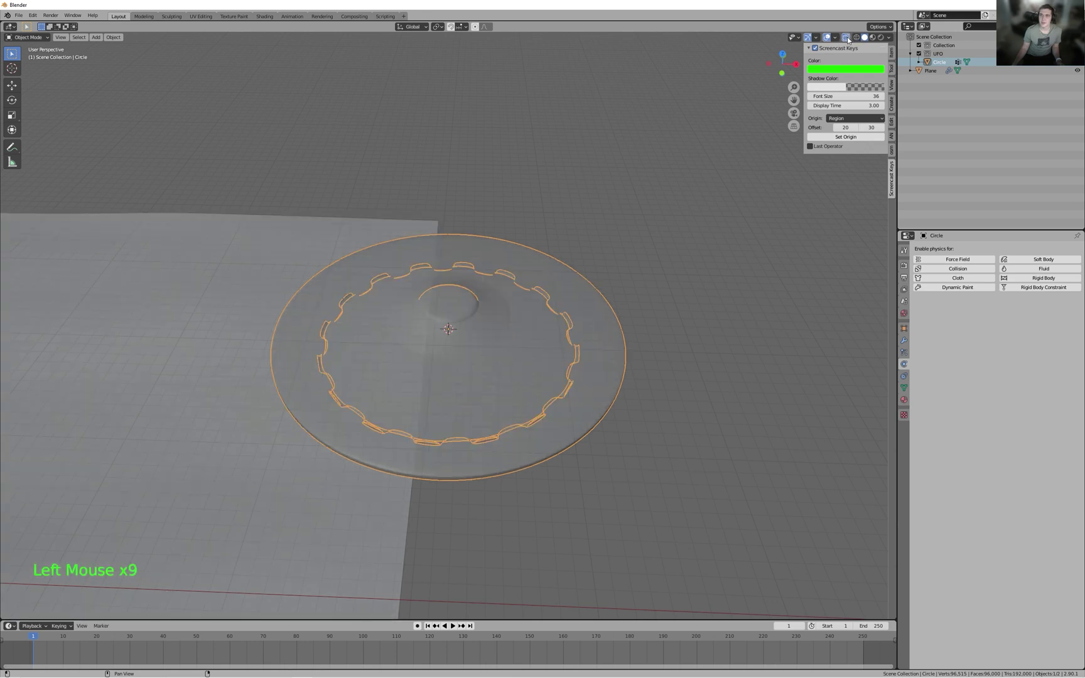
scroll(433, 358, up, 3)
middle_drag(433, 359, 535, 284)
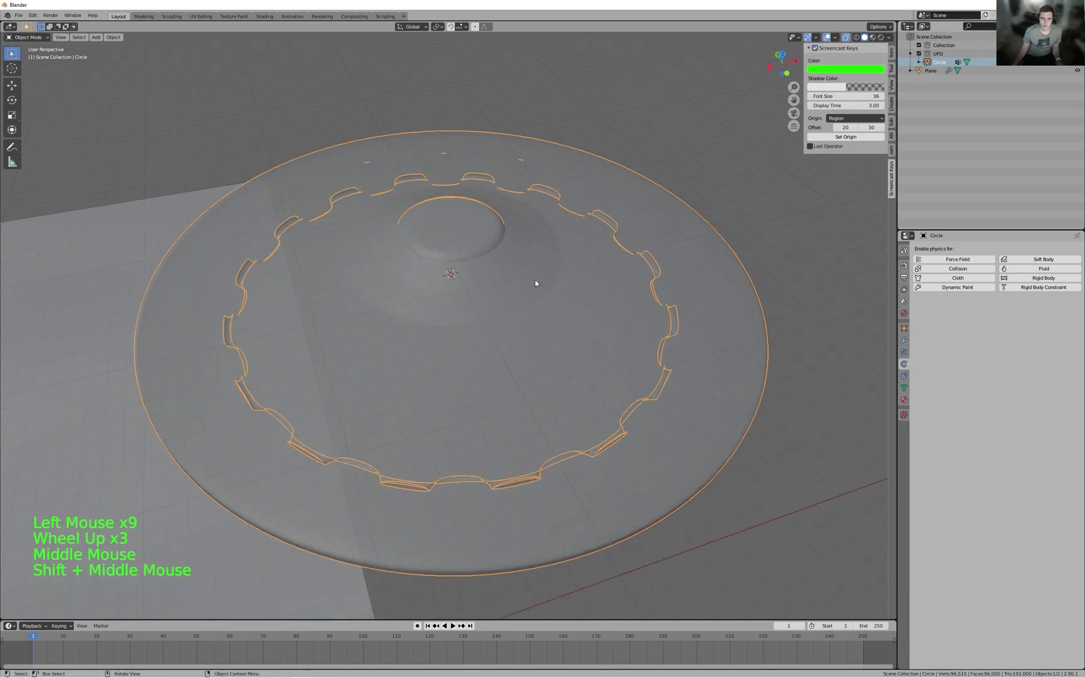
- Add a mesh circle at the UFO's centre and scale it up to about half the hull's diameter
middle_drag(571, 292, 579, 251)
scroll(556, 270, down, 4)
key(shift+a)
mouse_move(579, 250)
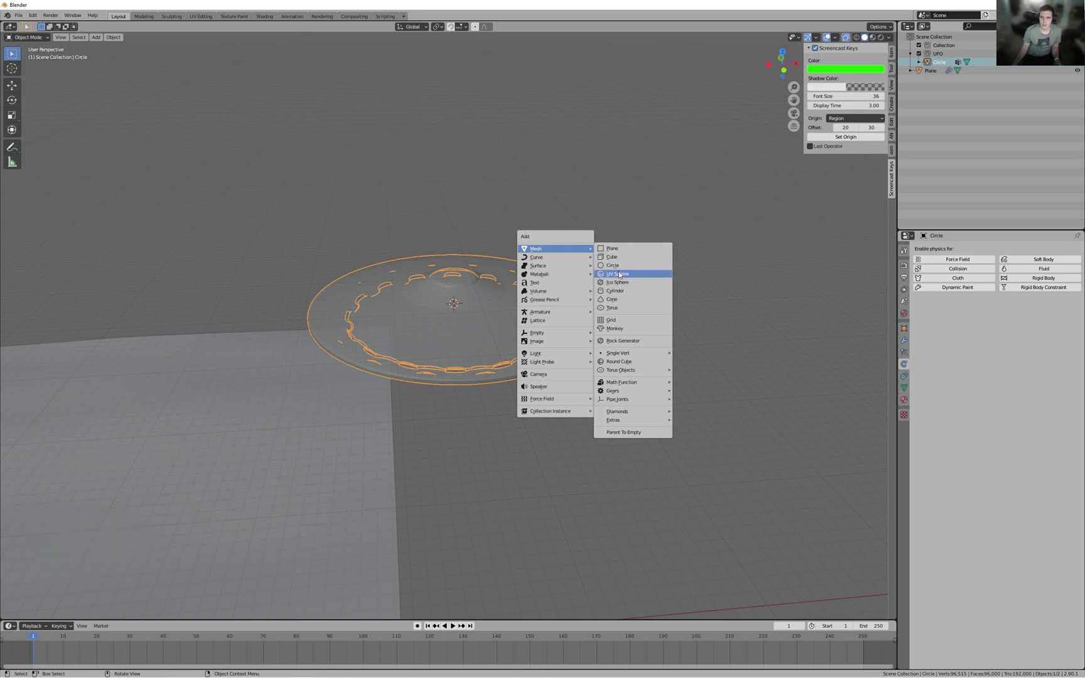
click(612, 265)
middle_drag(612, 270, 608, 317)
key(s)
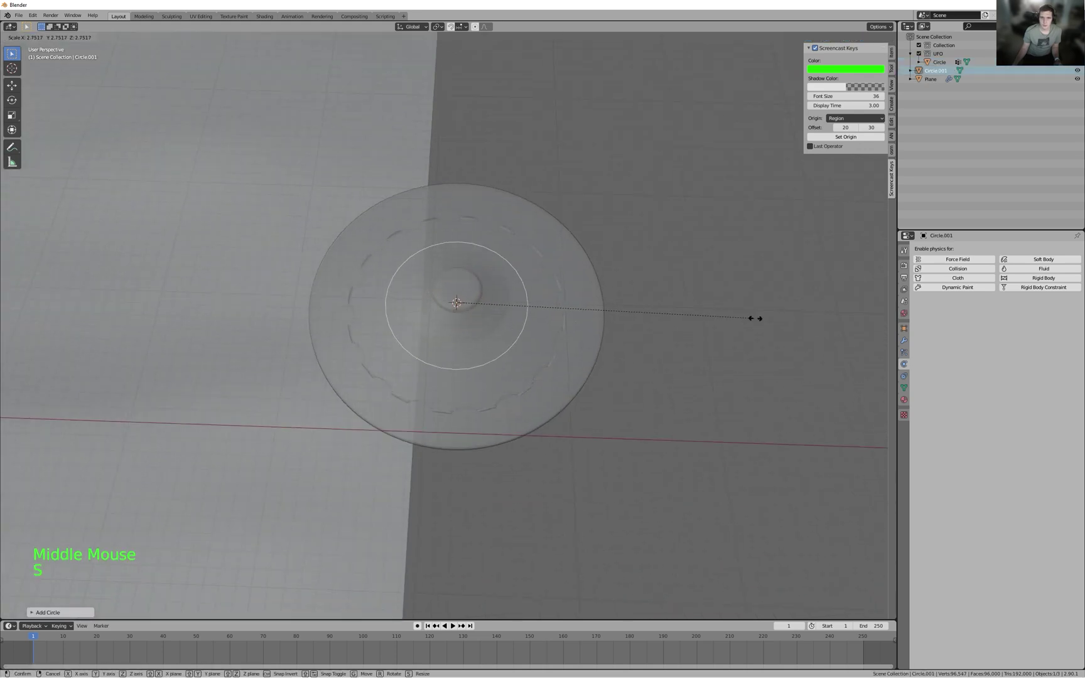
click(765, 320)
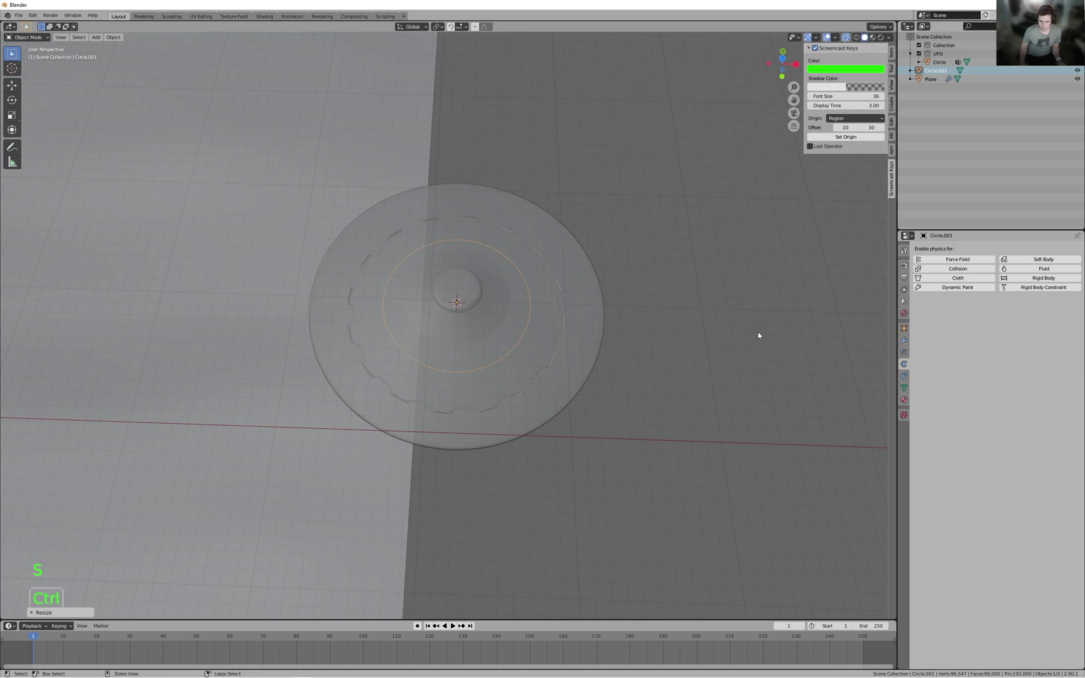
- Enter Edit Mode on the new circle and fill its vertices with a face
key(ctrl+KP_7)
scroll(691, 334, up, 3)
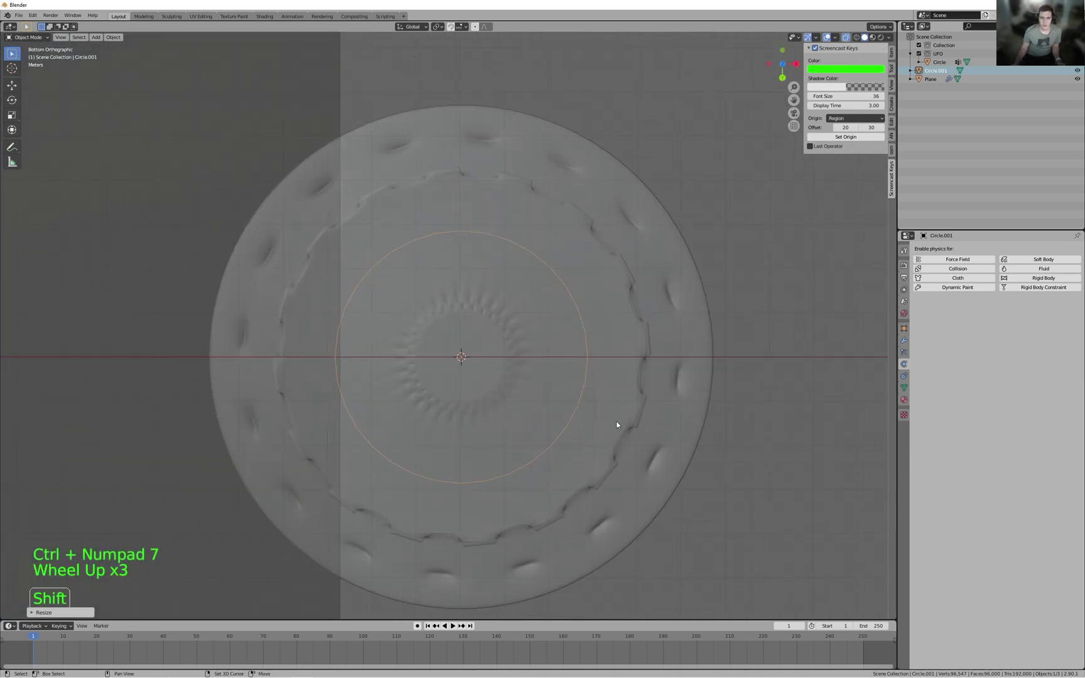
scroll(596, 427, up, 1)
shift+middle_drag(546, 344, 555, 305)
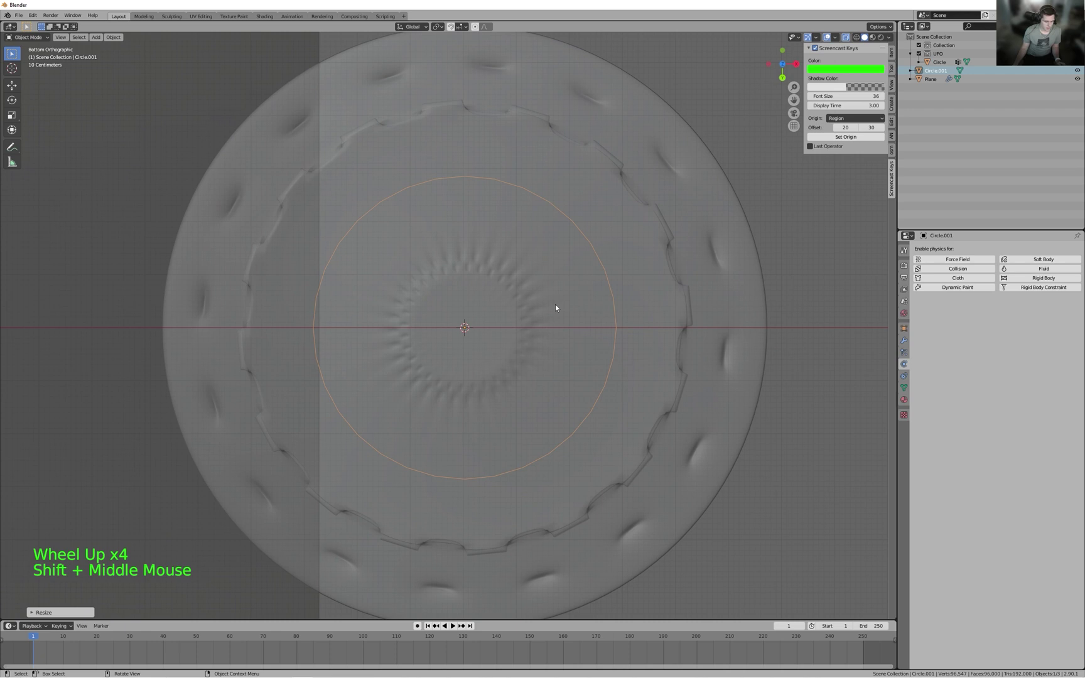
key(Tab)
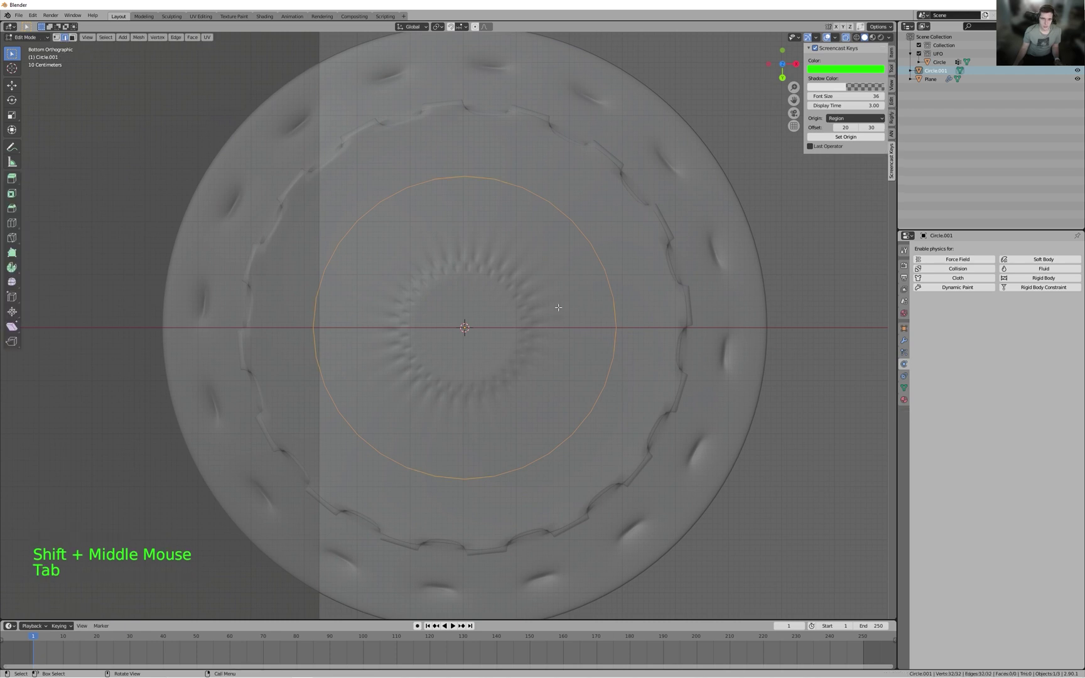
key(1)
key(f)
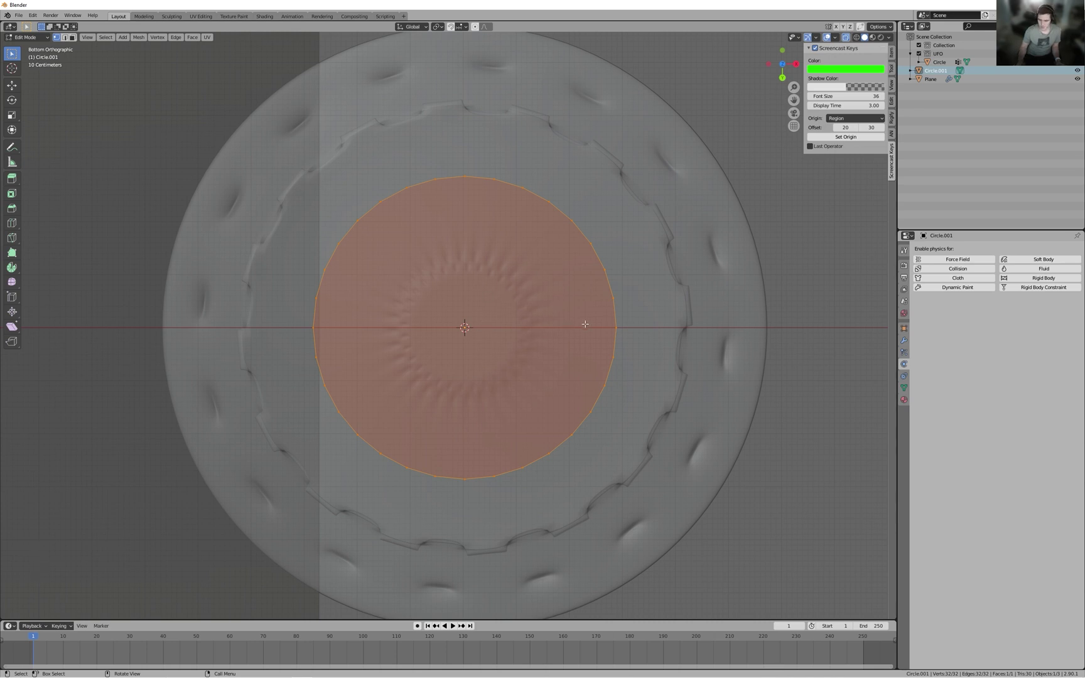
- Extrude the circle's face downward and adjust it along Z to the outer edge of the hull's shallow bottom taper
key(KP_1)
key(e)
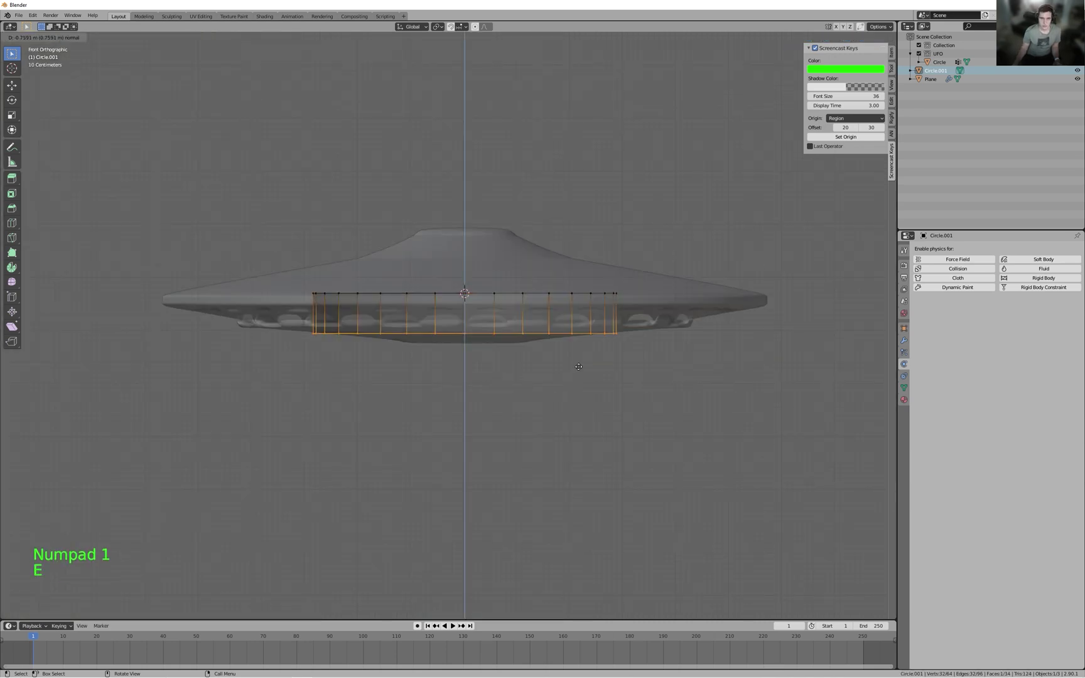
click(585, 353)
key(g)
key(z)
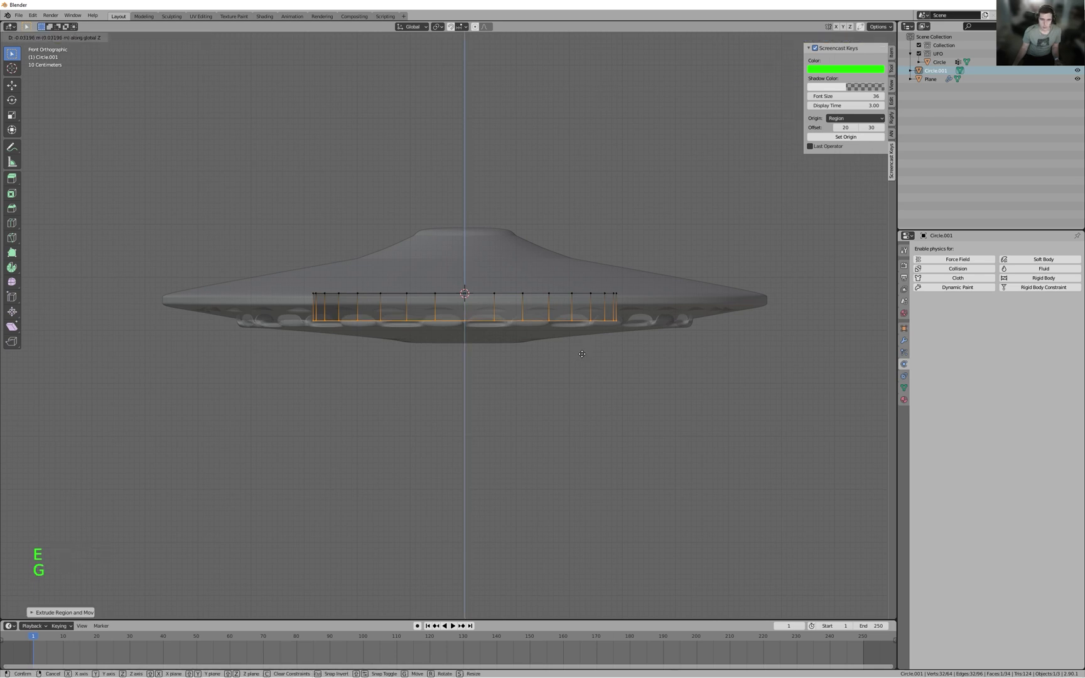
click(590, 359)
- Extrude the lower face down to the hull's underside and scale it inward to follow the bottom taper
key(e)
click(601, 371)
key(s)
click(529, 342)
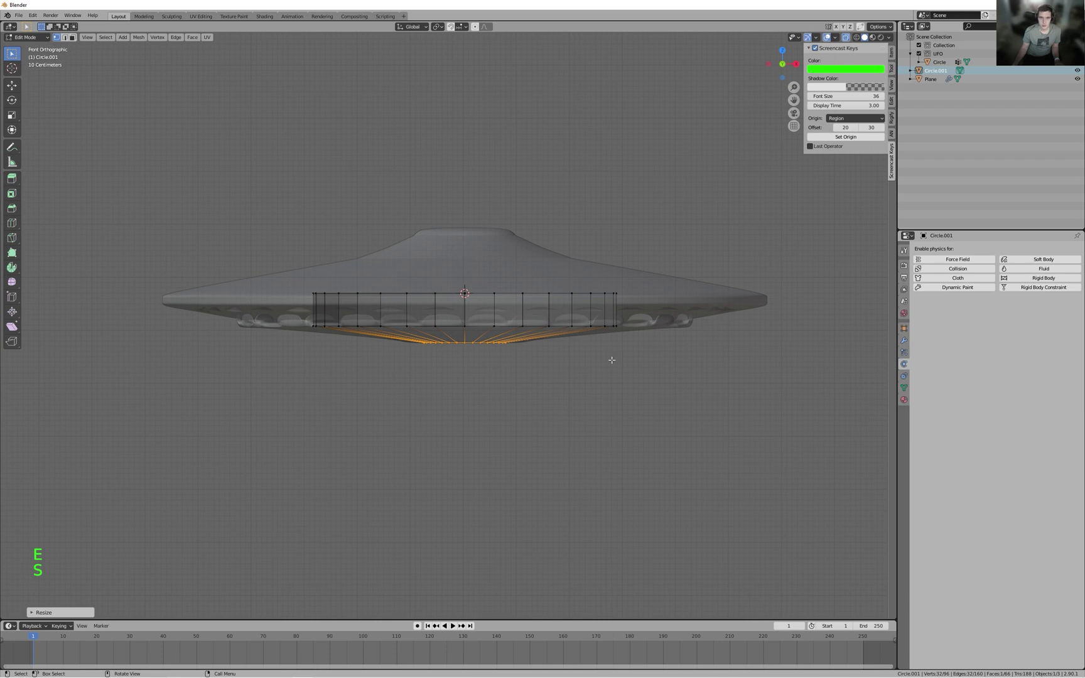
- Select the cylinder's upper edge loop, extrude it upward and scale it inward to follow the hull's upper slope
key(alt)
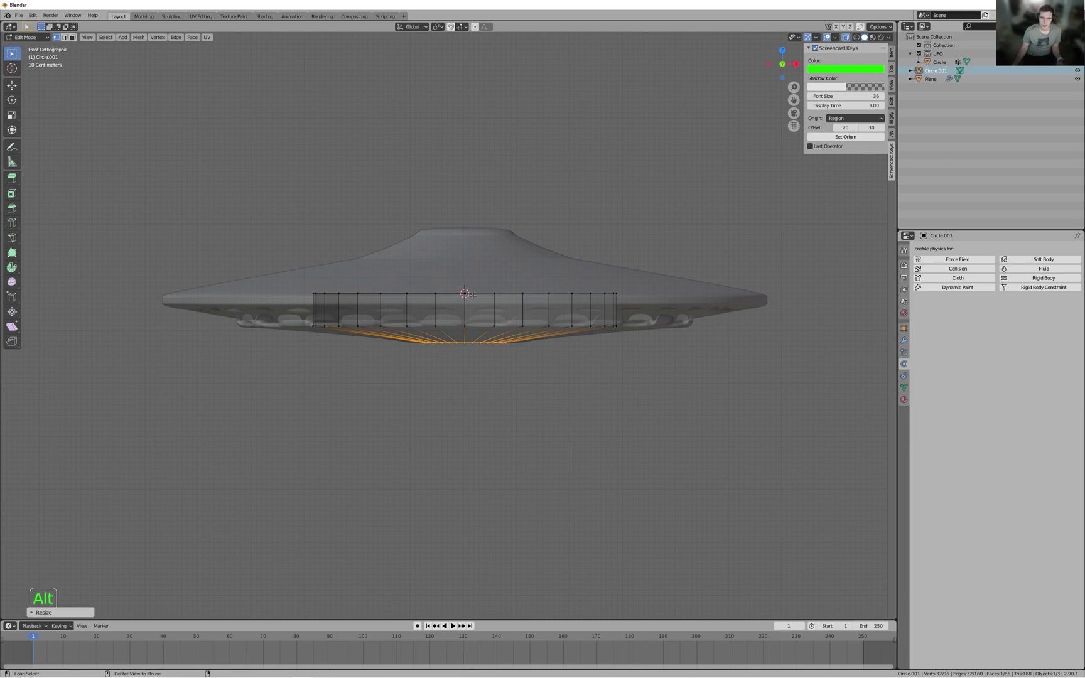
alt+click(465, 294)
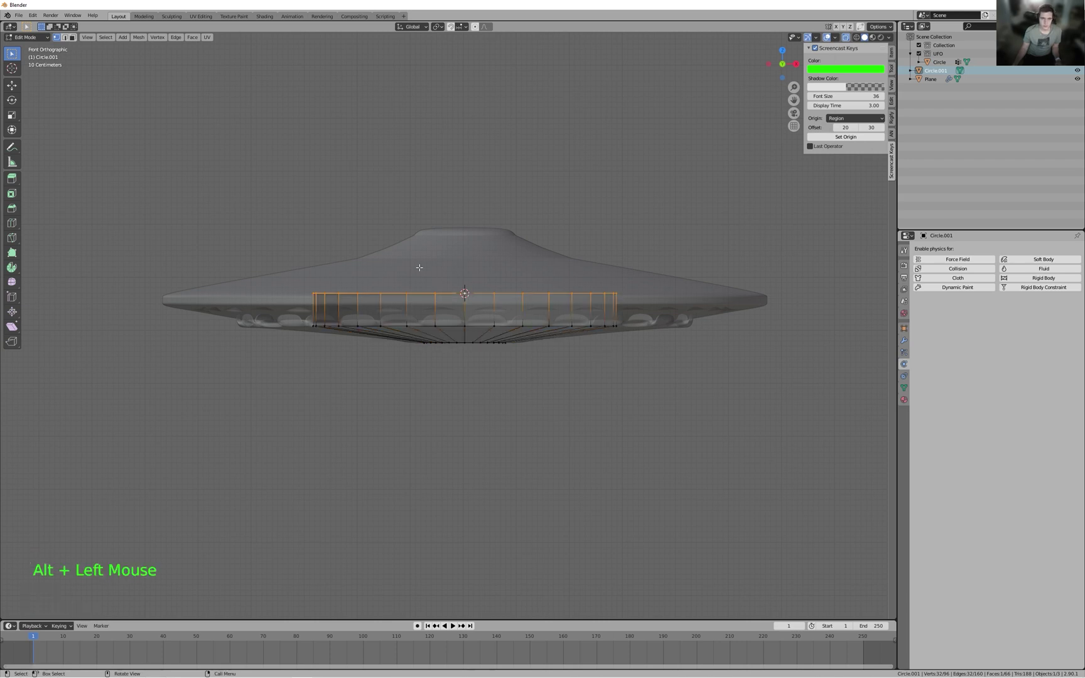
key(e)
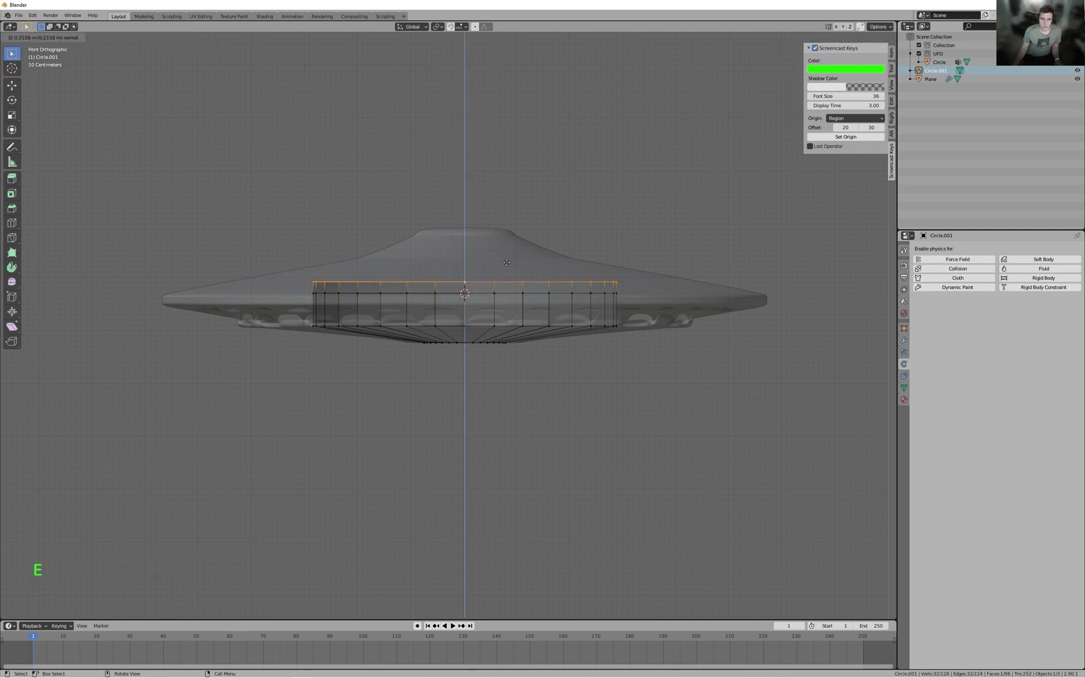
click(513, 245)
key(s)
click(558, 249)
- Extrude the top twice more toward the dome's top, scaling each new ring to match the dome's profile
key(e)
click(559, 227)
key(s)
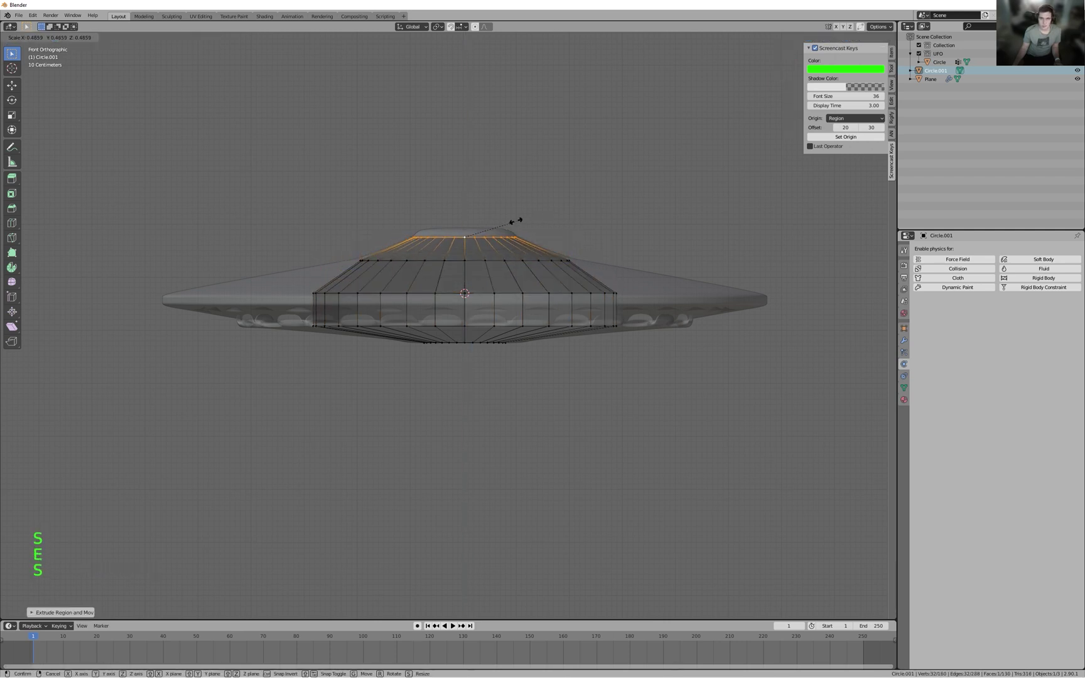
click(516, 226)
key(e)
click(530, 218)
key(s)
click(556, 216)
- Select the front vertical edge of the low-poly body's rim and snap the 3D cursor to the selection
key(Tab)
middle_drag(588, 222, 515, 349)
scroll(626, 258, up, 4)
scroll(641, 243, down, 6)
key(Tab)
key(2)
click(476, 369)
key(KP_1)
scroll(506, 352, up, 5)
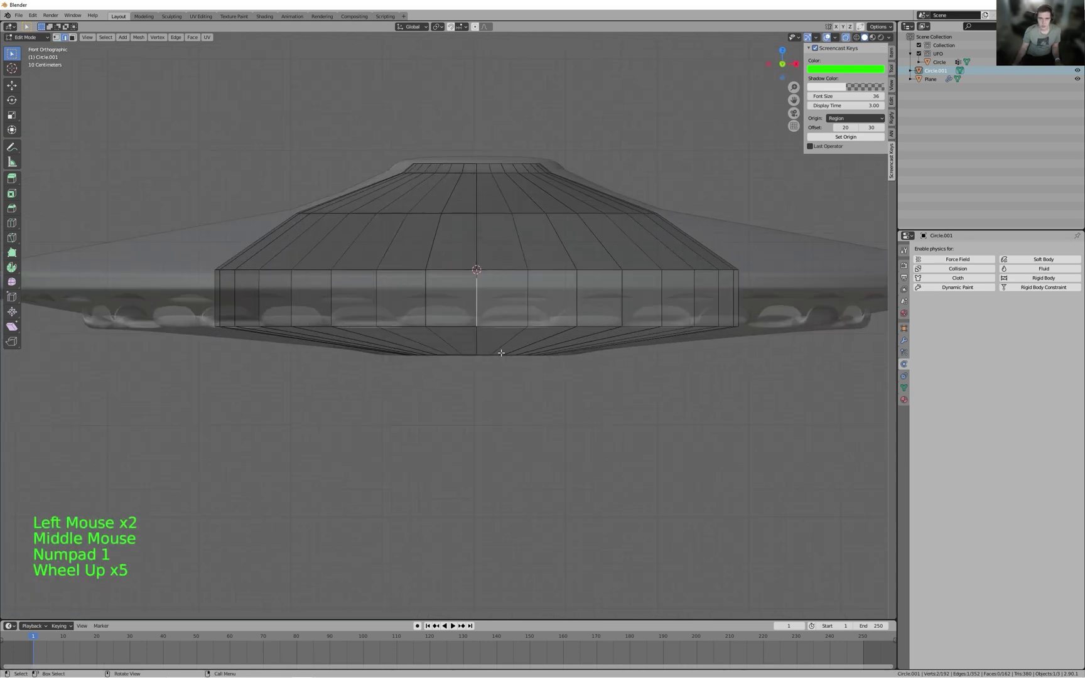
shift+middle_drag(506, 352, 489, 359)
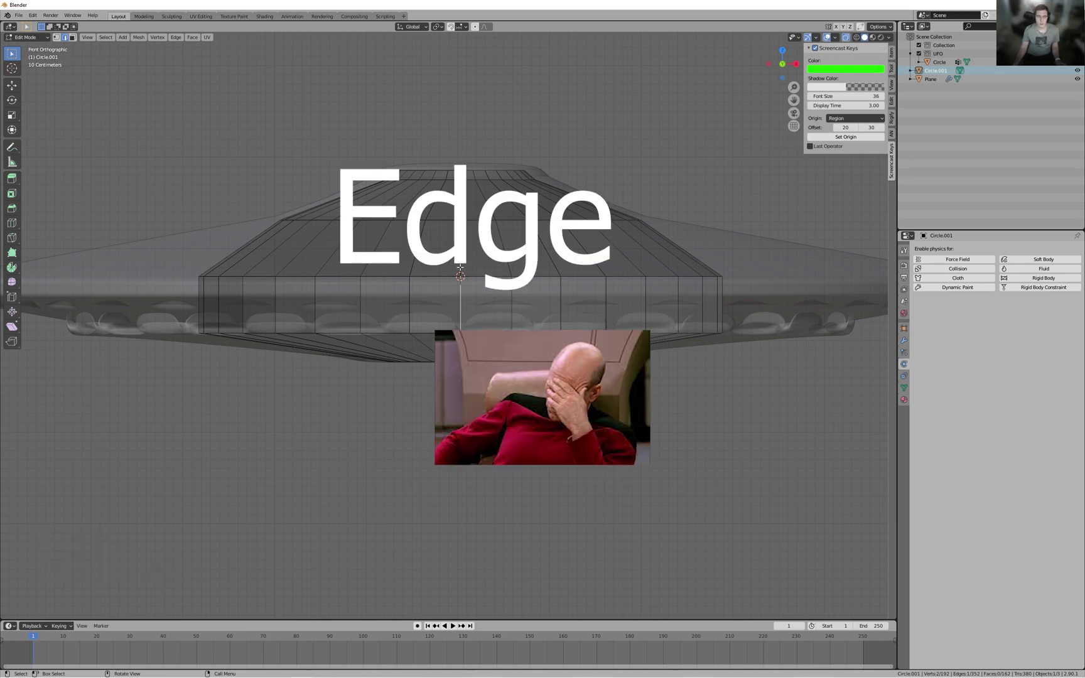
key(shift+s)
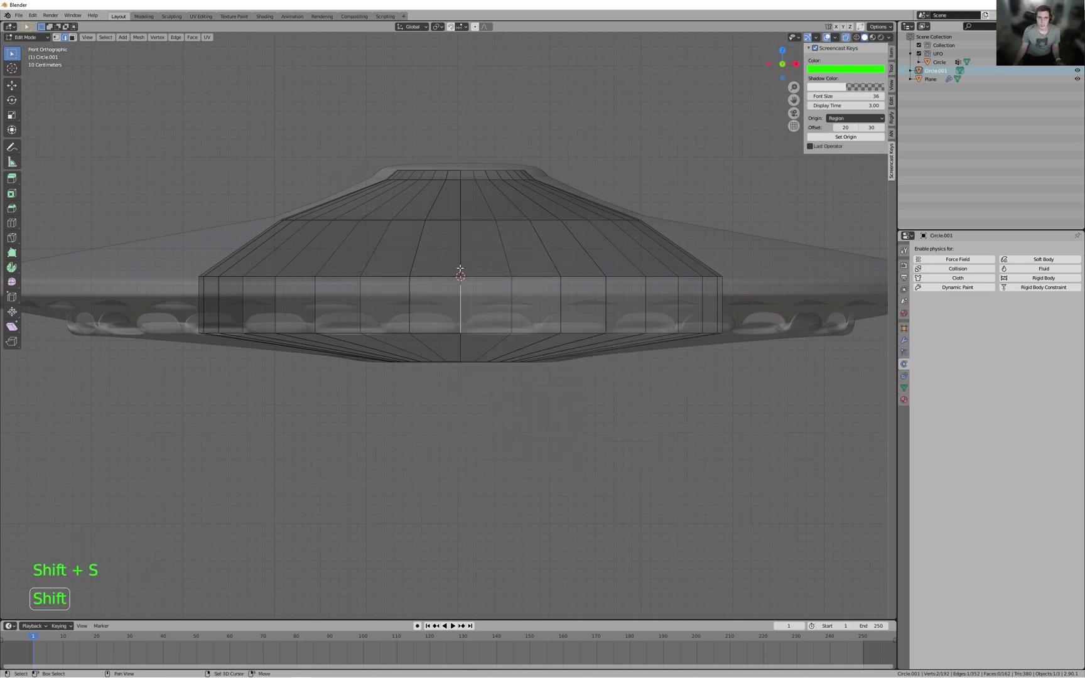
key(shift+s)
click(470, 313)
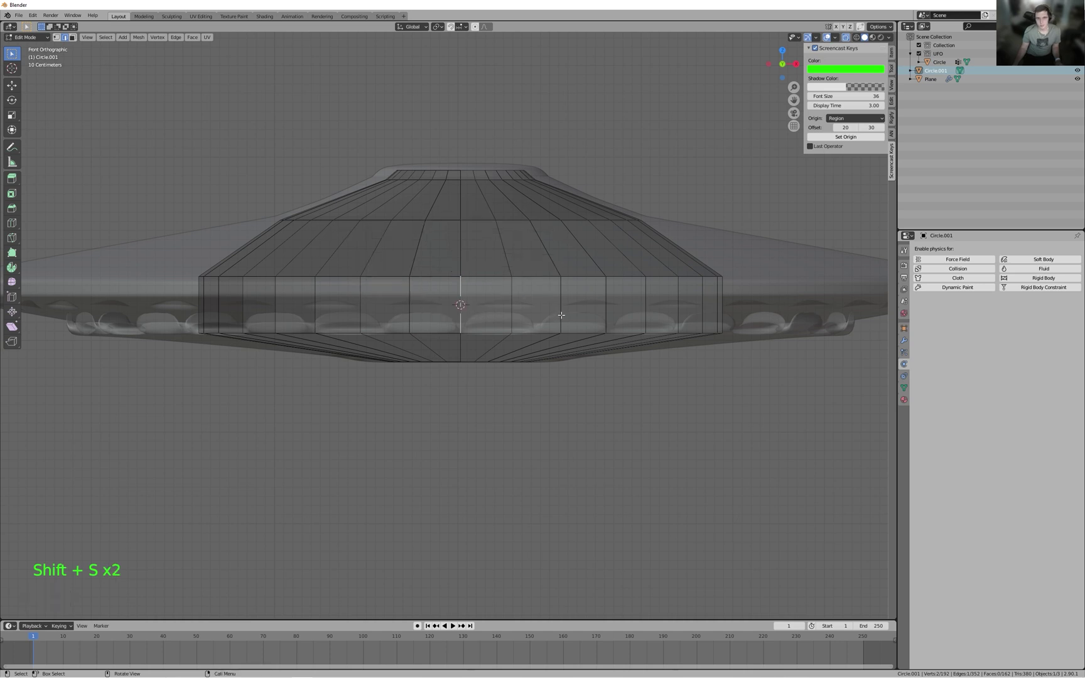
- Add a cylinder object at the 3D cursor and rotate it onto its side so its axis runs along X
middle_drag(494, 309, 456, 366)
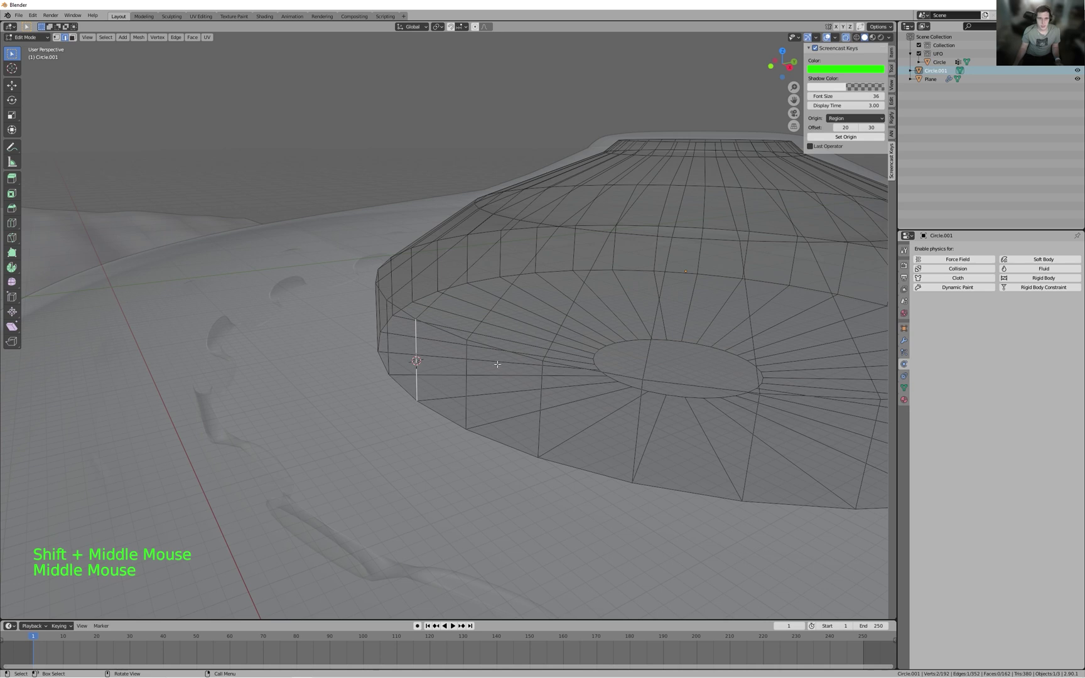
key(shift+a)
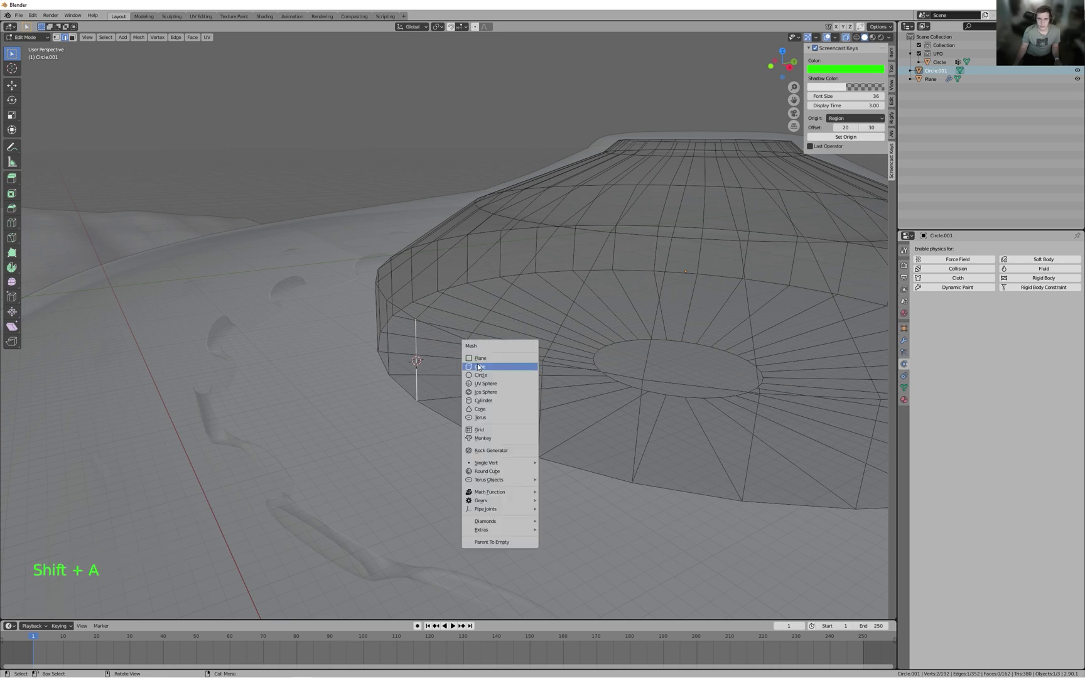
key(Tab)
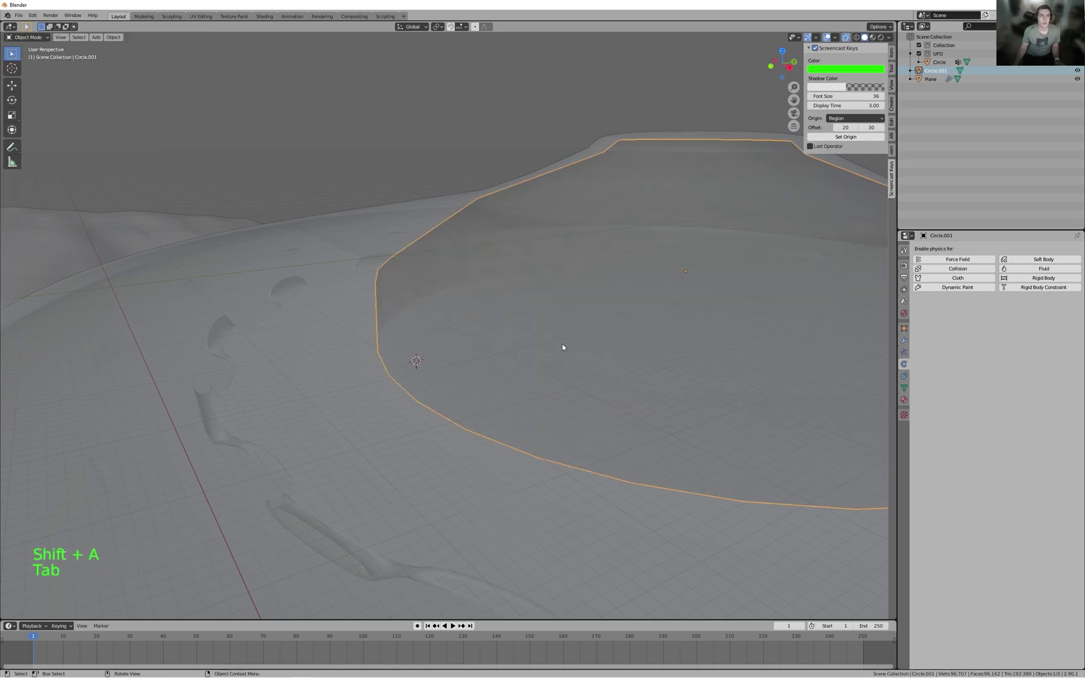
key(shift+a)
mouse_move(586, 467)
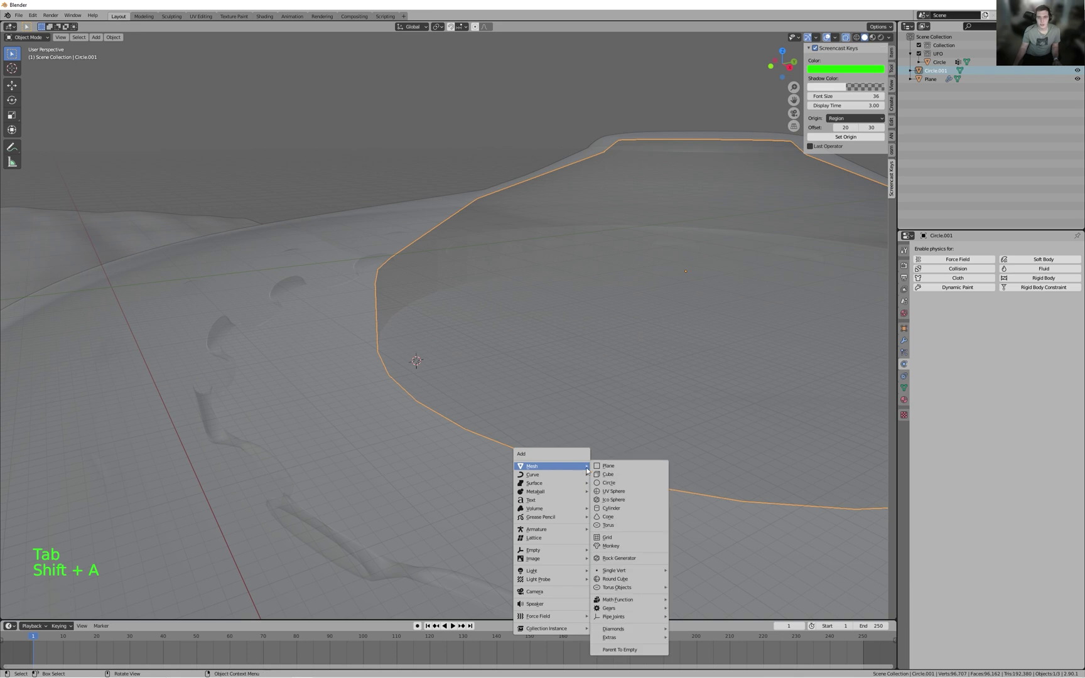
click(611, 507)
middle_drag(611, 508, 581, 472)
key(r)
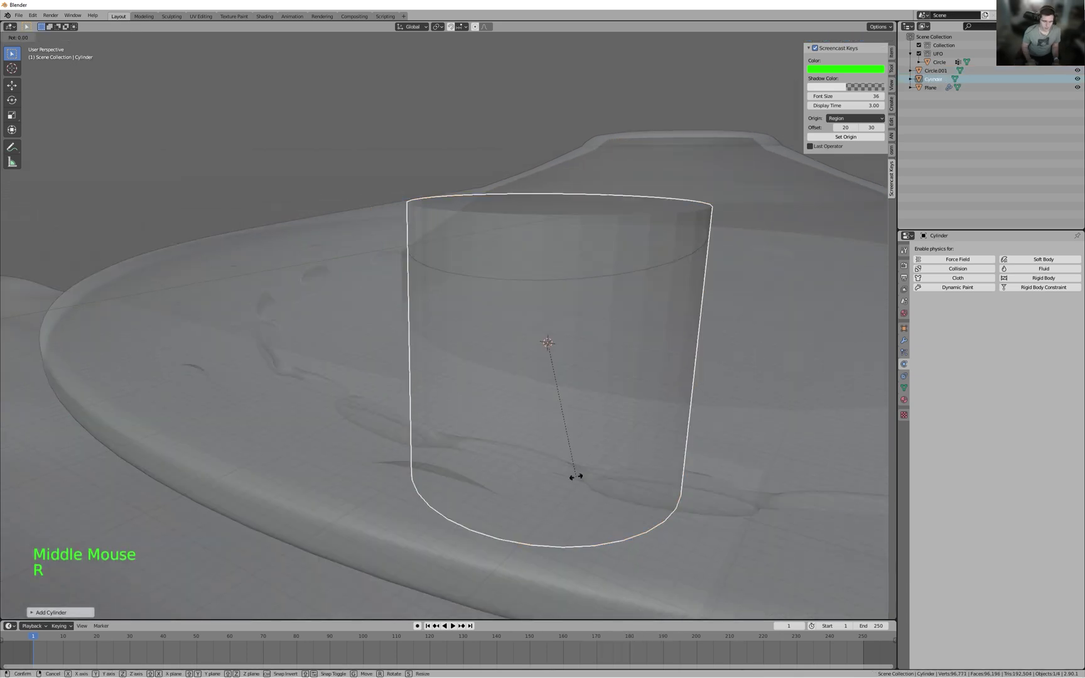
click(575, 476)
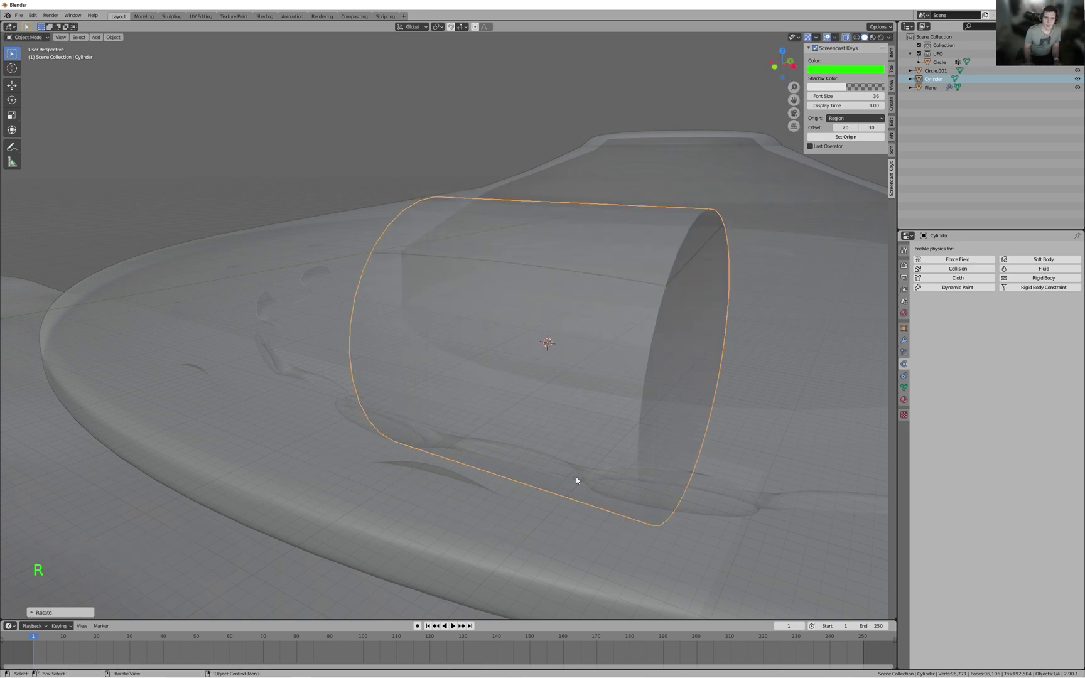
- Move the cylinder outward from the body along Y and scale it down uniformly to a small size
scroll(545, 477, up, 2)
scroll(533, 472, down, 5)
middle_drag(520, 470, 488, 485)
key(s)
key(y)
click(447, 491)
key(g)
key(y)
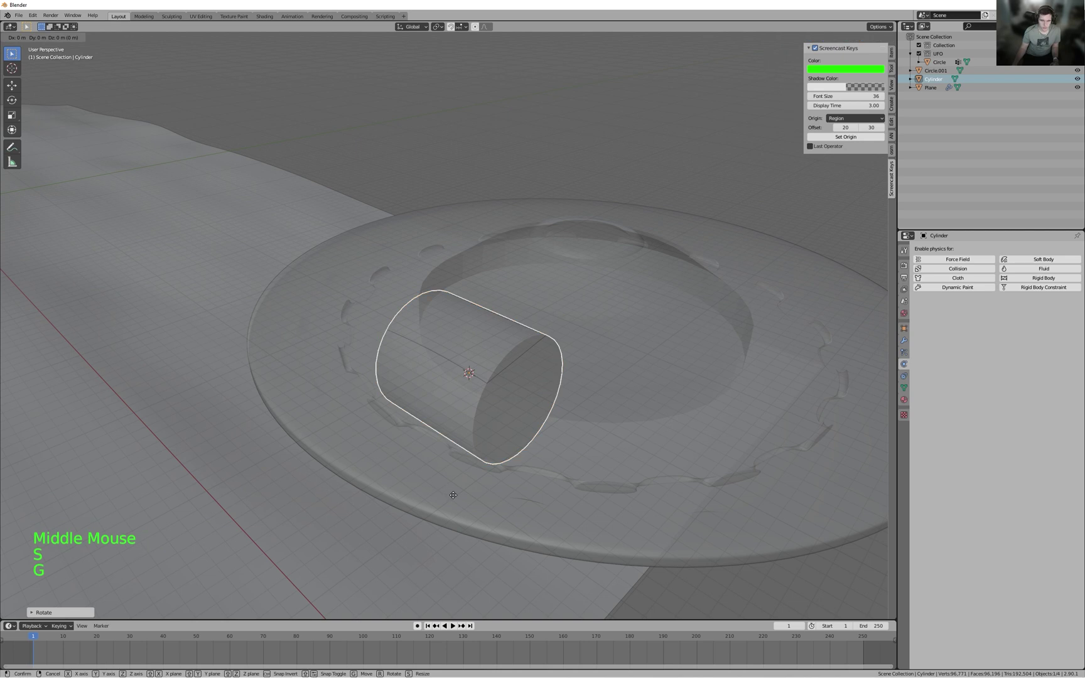
click(428, 520)
scroll(677, 525, up, 1)
key(s)
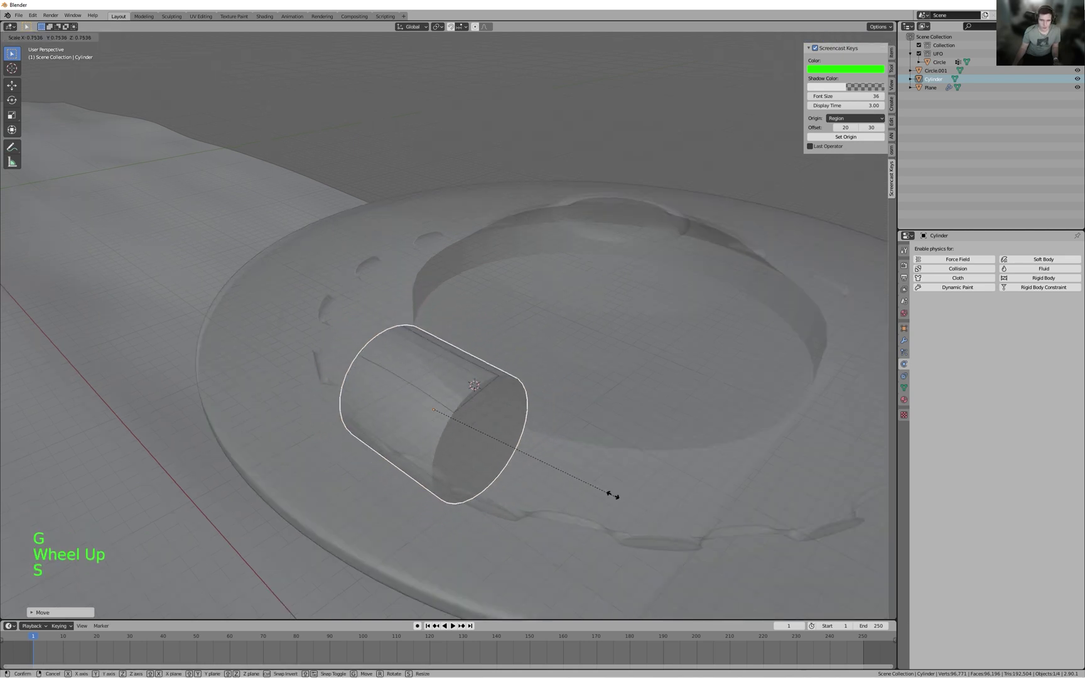
click(493, 440)
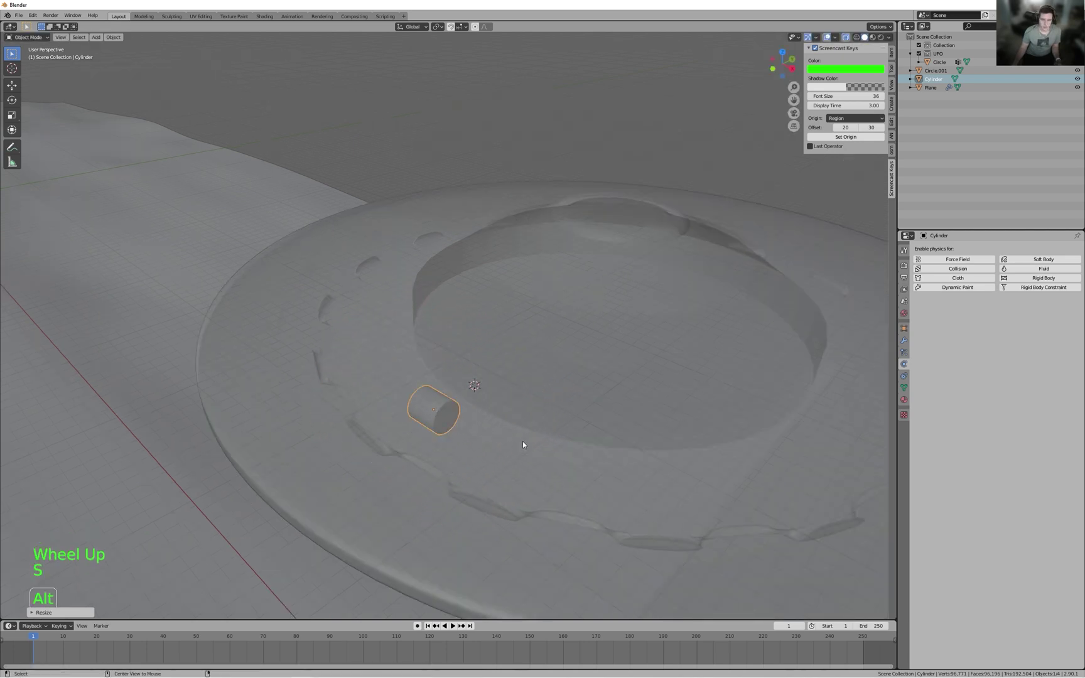
- Turn off X-ray display and shift the small cylinder slightly further toward the saucer's rim along Y in top view
key(alt+z)
mouse_move(538, 411)
middle_down()
mouse_move(648, 385)
mouse_move(643, 375)
mouse_move(592, 416)
middle_up()
click(845, 39)
click(845, 39)
shift+middle_drag(690, 377, 743, 396)
key(KP_7)
key(KP_7)
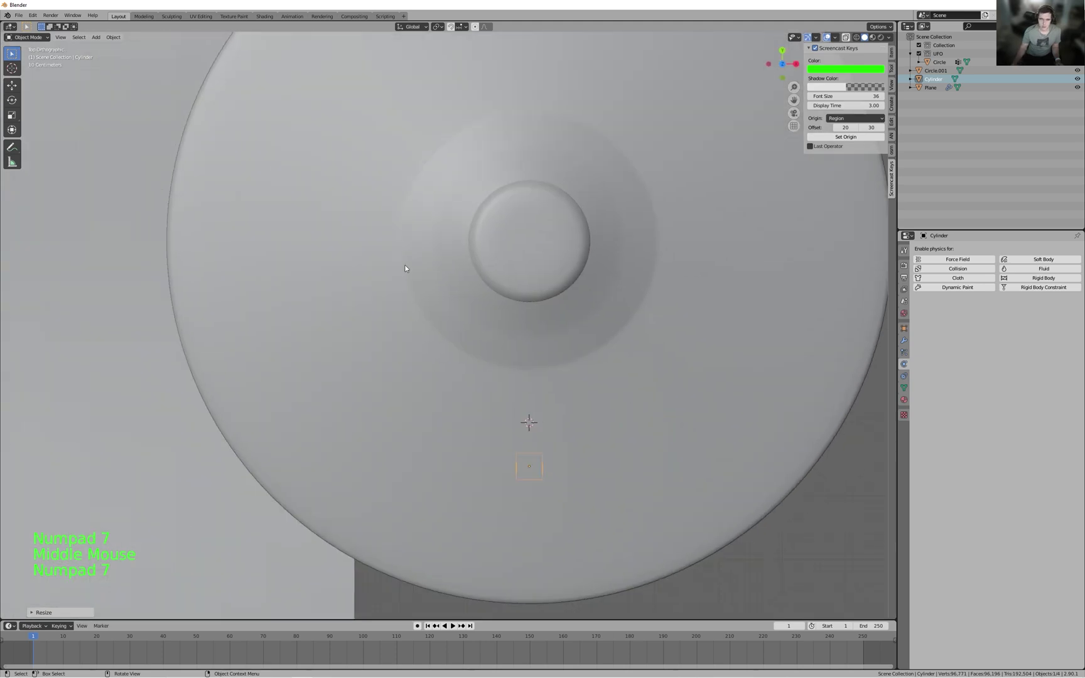
shift+middle_drag(572, 379, 599, 427)
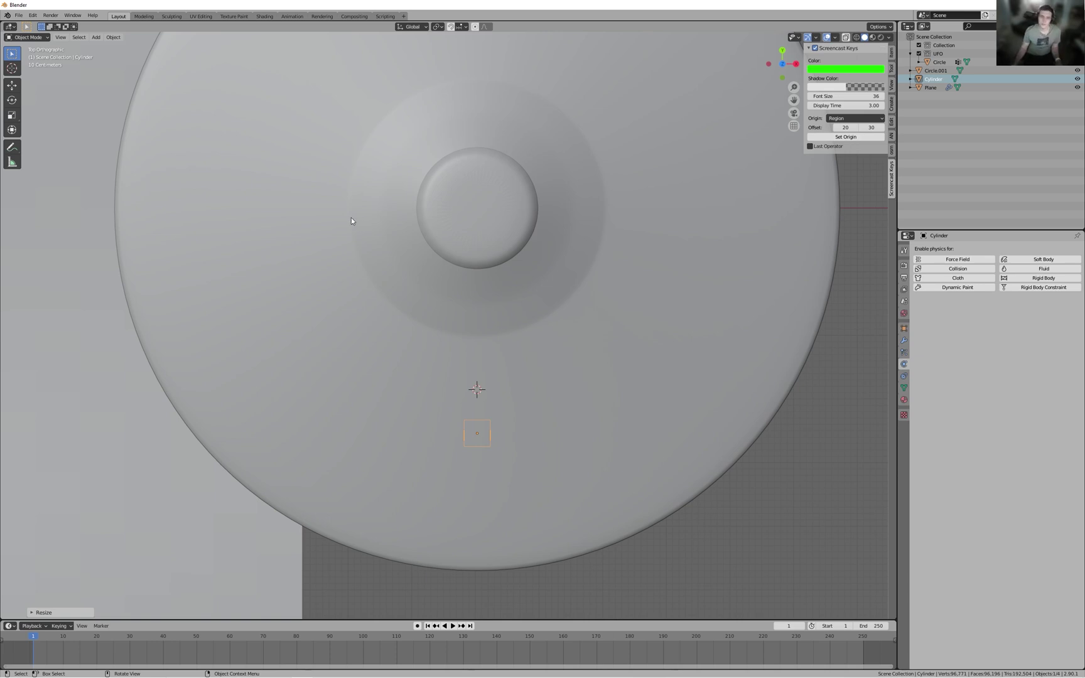
key(g)
key(y)
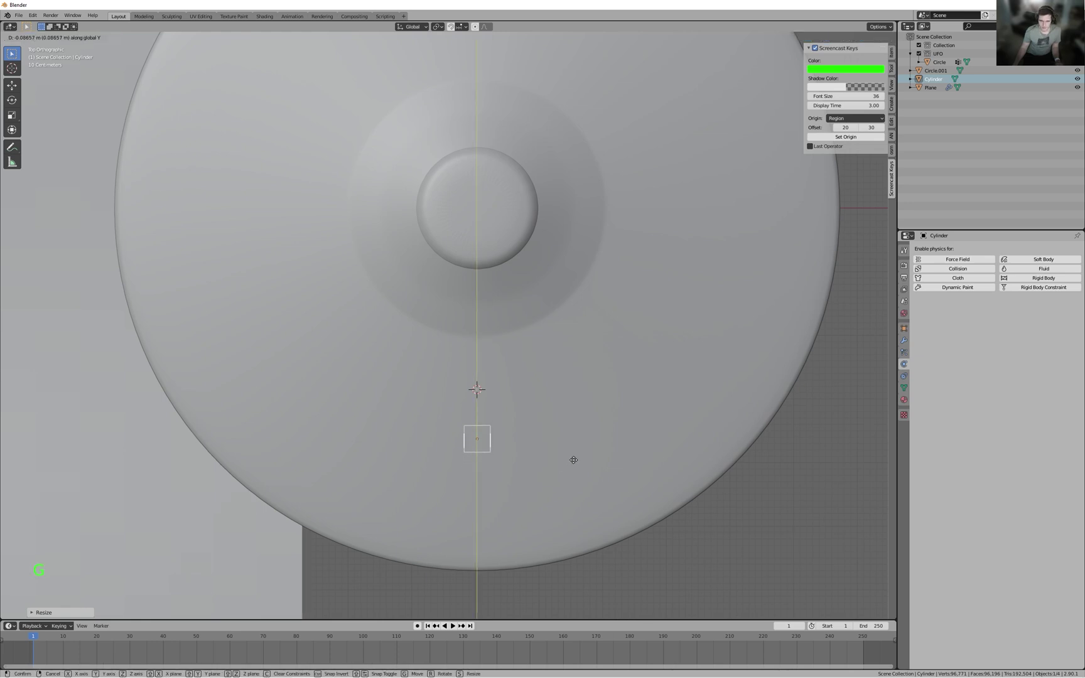
click(569, 478)
- Stretch the cylinder along X to about 15 times its length, forming a long horizontal bar
shift+middle_drag(568, 477, 571, 452)
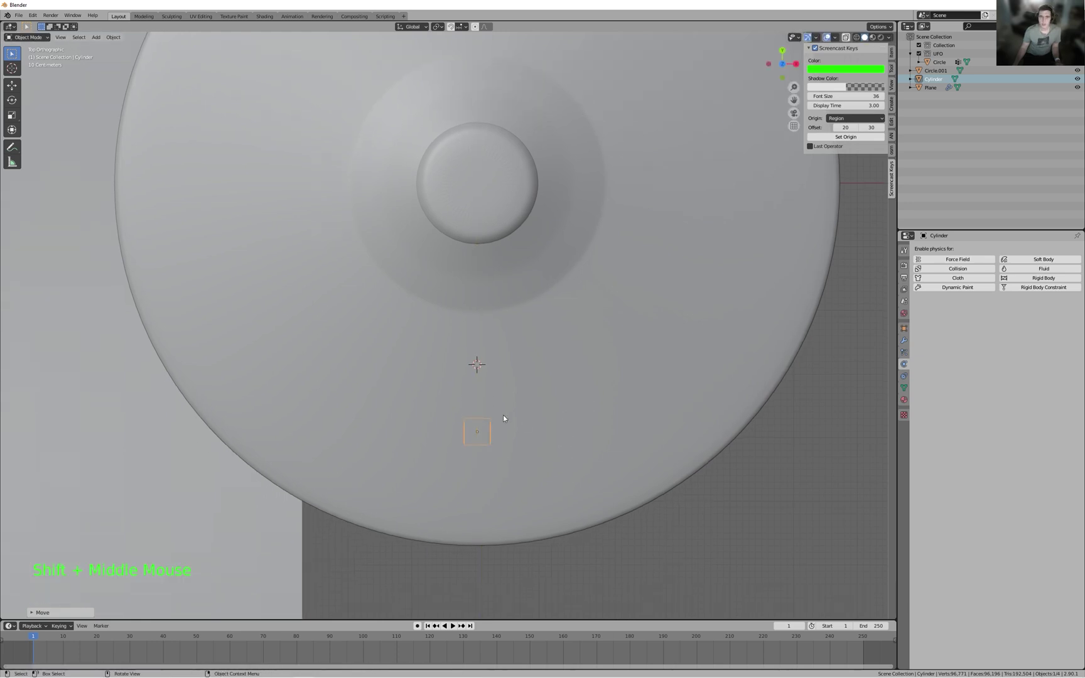
scroll(466, 264, down, 3)
shift+middle_drag(466, 264, 444, 367)
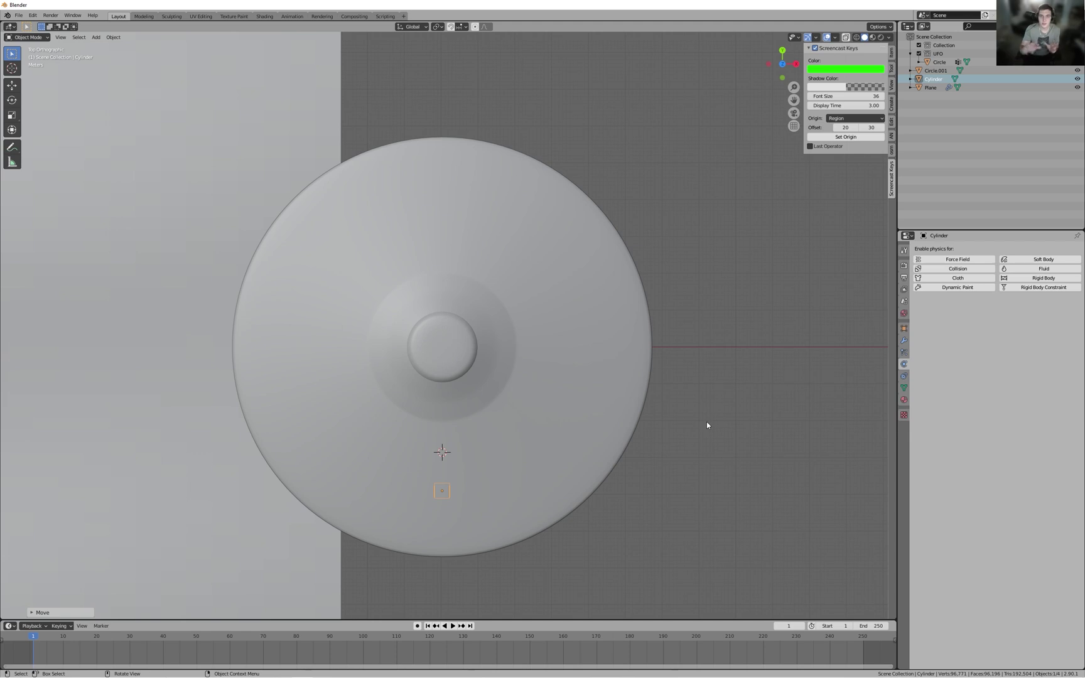
scroll(522, 458, up, 2)
shift+middle_drag(533, 439, 604, 235)
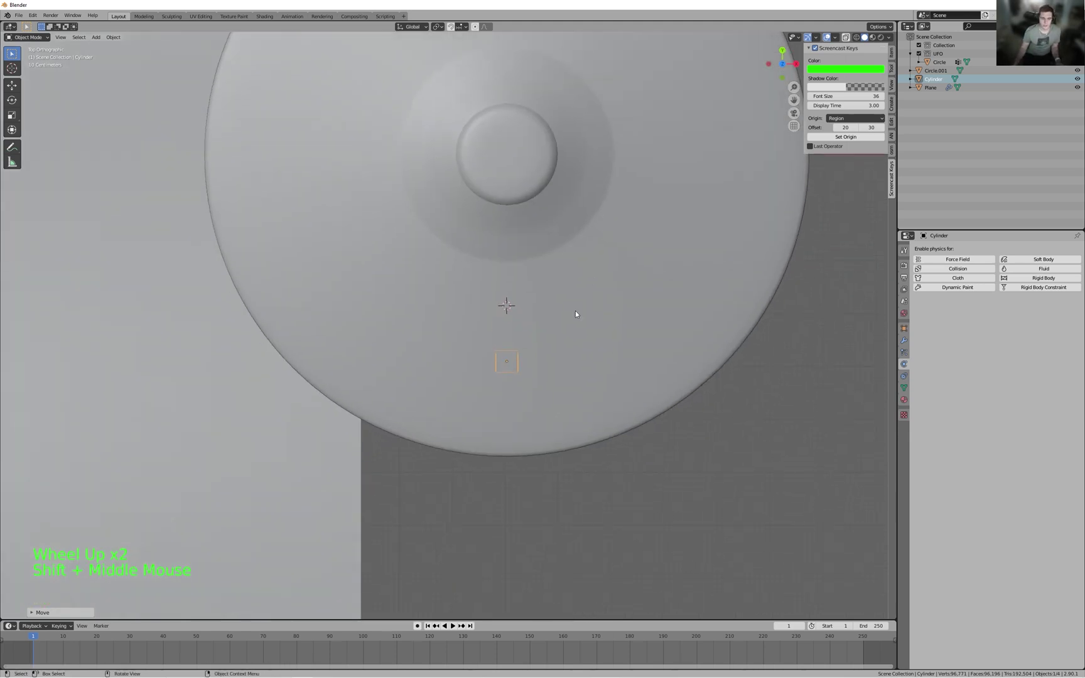
key(s)
key(x)
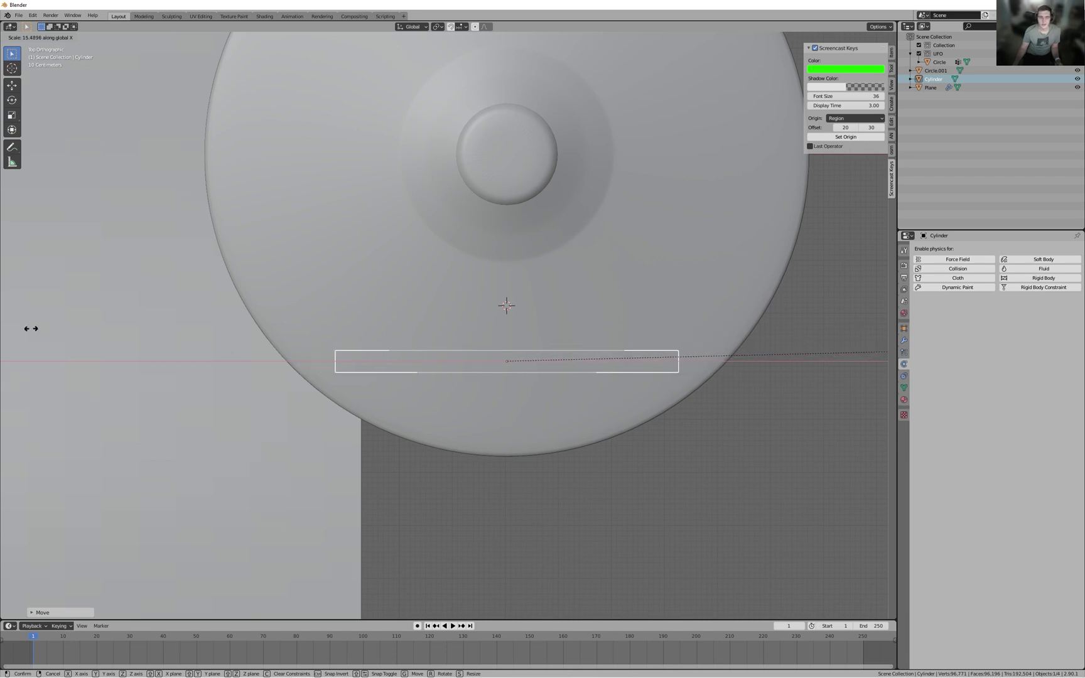
click(5, 320)
- Scale the bar to roughly half its thickness in Y and Z while excluding the X axis
middle_drag(697, 458, 608, 347)
middle_drag(680, 356, 329, 310)
scroll(665, 357, up, 2)
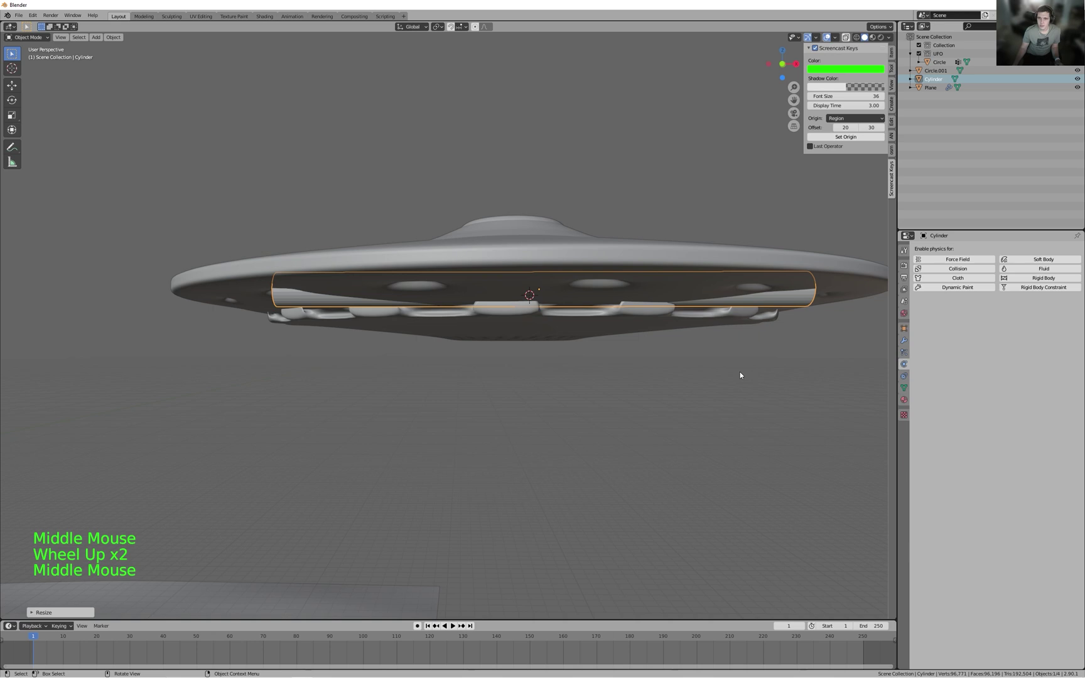
key(s)
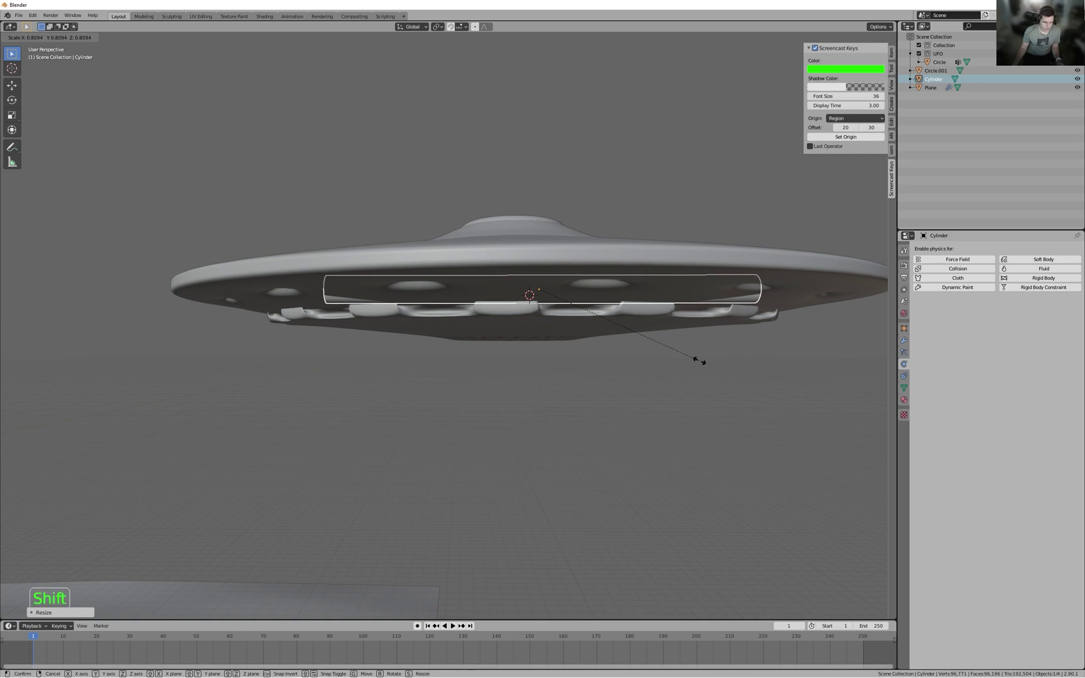
key(shift+x)
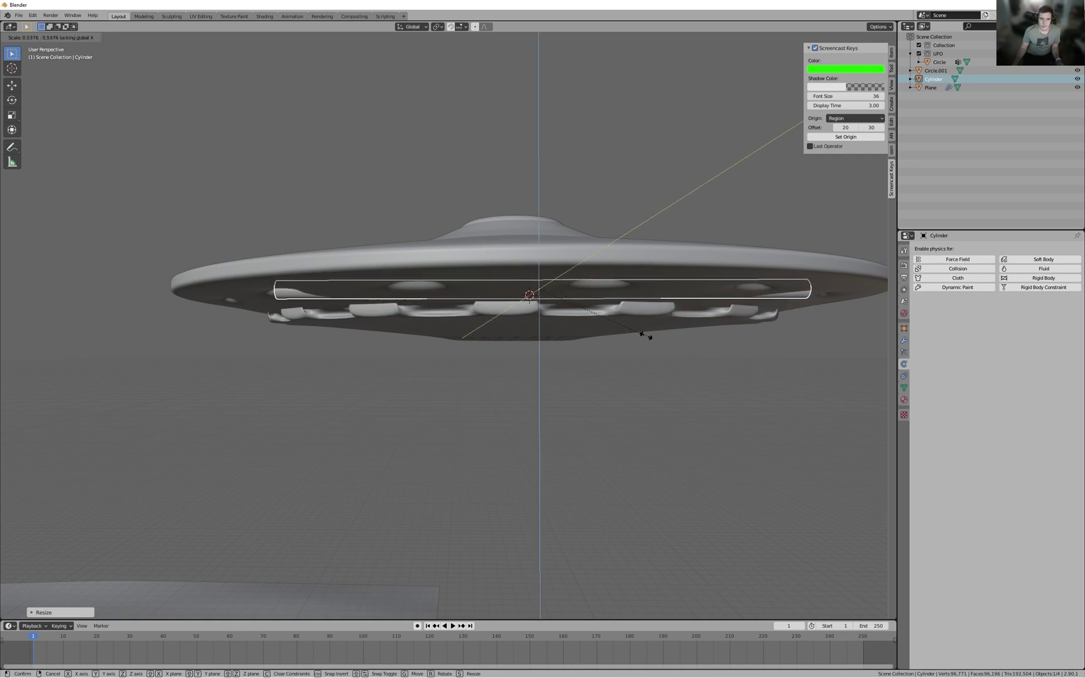
click(659, 329)
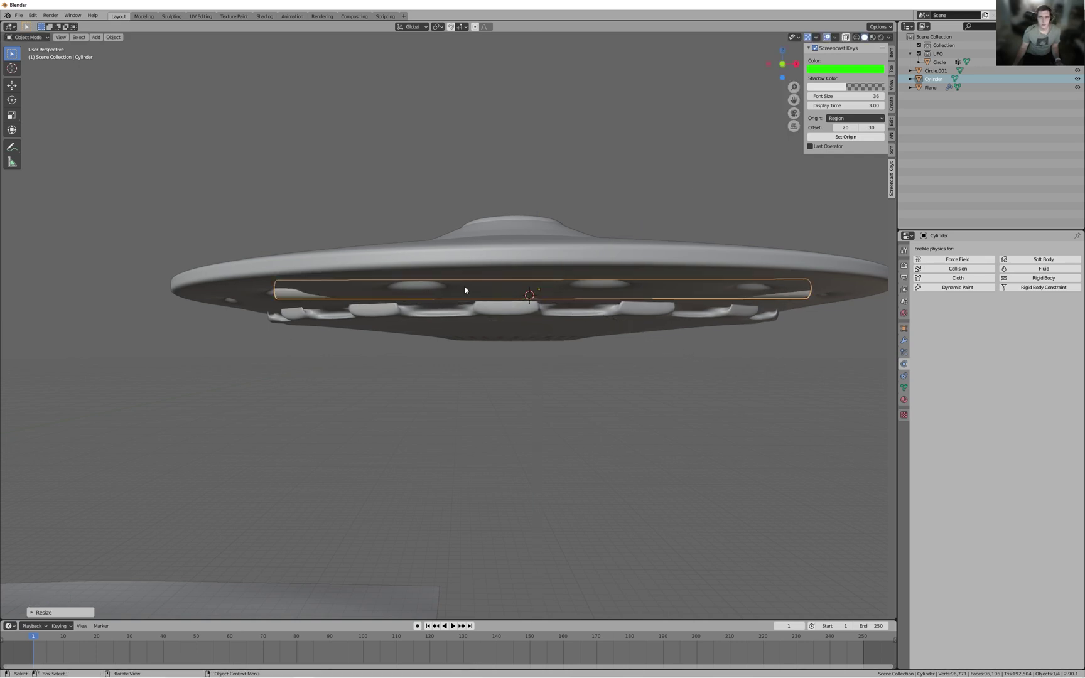
- Raise the thin bar along Z so it sits higher inside the saucer's hull
key(g)
key(z)
click(743, 241)
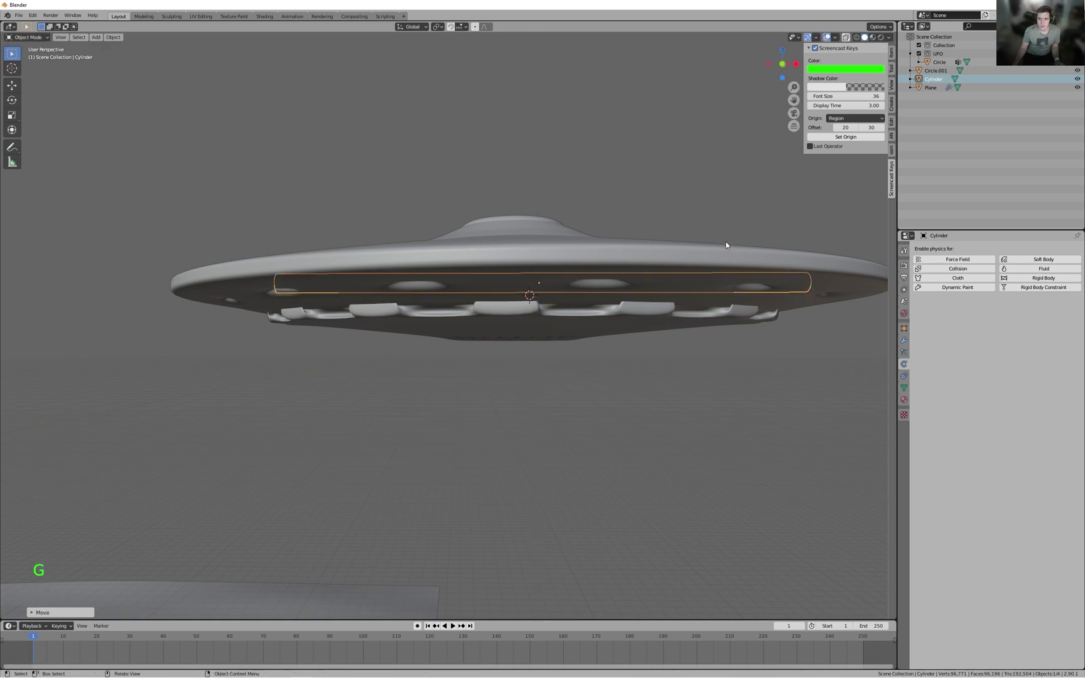
middle_drag(724, 245, 727, 270)
key(g)
key(z)
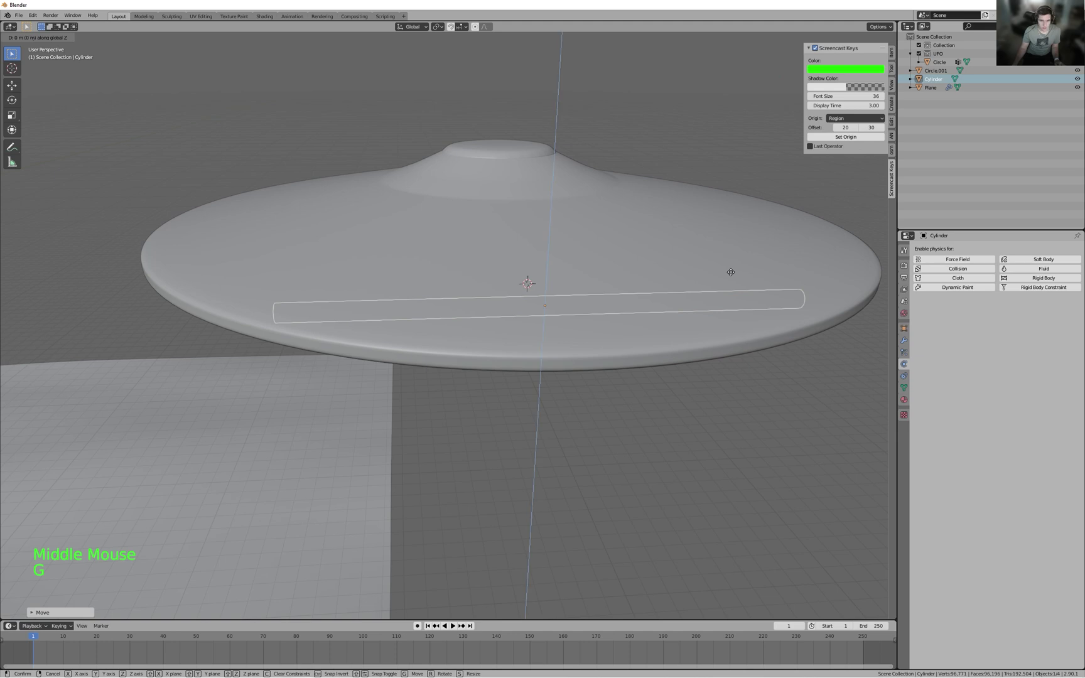
click(751, 245)
- Turn on X-ray display and select the bar cylinder through the saucer's hull
middle_drag(751, 245, 836, 249)
scroll(633, 360, up, 4)
middle_drag(633, 360, 588, 357)
scroll(615, 344, down, 1)
key(alt+z)
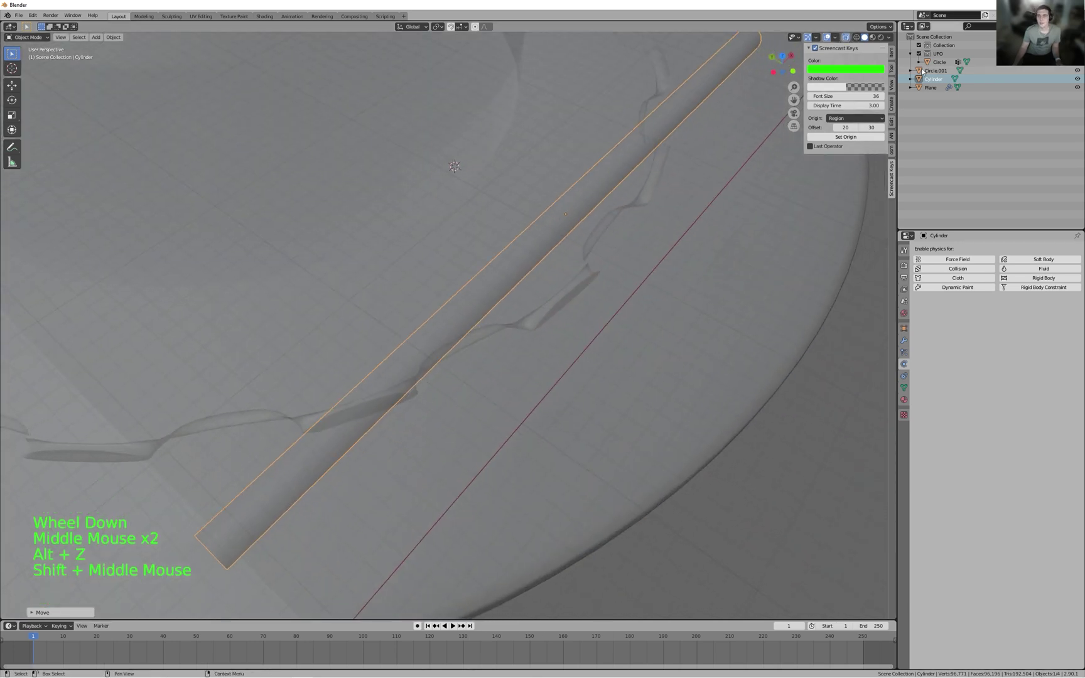
click(845, 34)
click(847, 38)
click(846, 38)
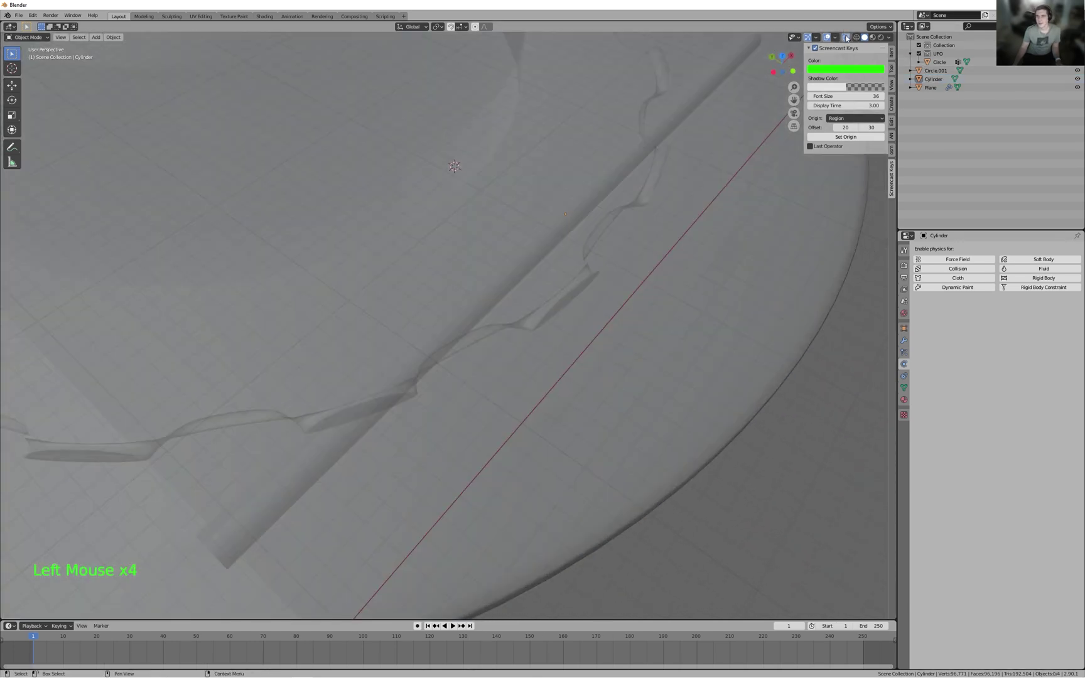
click(605, 192)
click(605, 191)
- Select the band of long side faces on the bar that faces the saucer's outer rim
mouse_move(604, 192)
middle_down()
mouse_move(690, 218)
mouse_move(516, 266)
mouse_move(619, 271)
mouse_move(646, 286)
mouse_move(457, 317)
mouse_move(474, 295)
mouse_move(504, 383)
mouse_move(500, 323)
middle_up()
key(Tab)
scroll(458, 317, up, 2)
key(3)
drag(501, 319, 470, 270)
scroll(520, 289, up, 1)
middle_drag(521, 289, 492, 305)
ctrl+drag(483, 317, 472, 305)
ctrl+drag(471, 258, 489, 273)
middle_drag(596, 383, 649, 310)
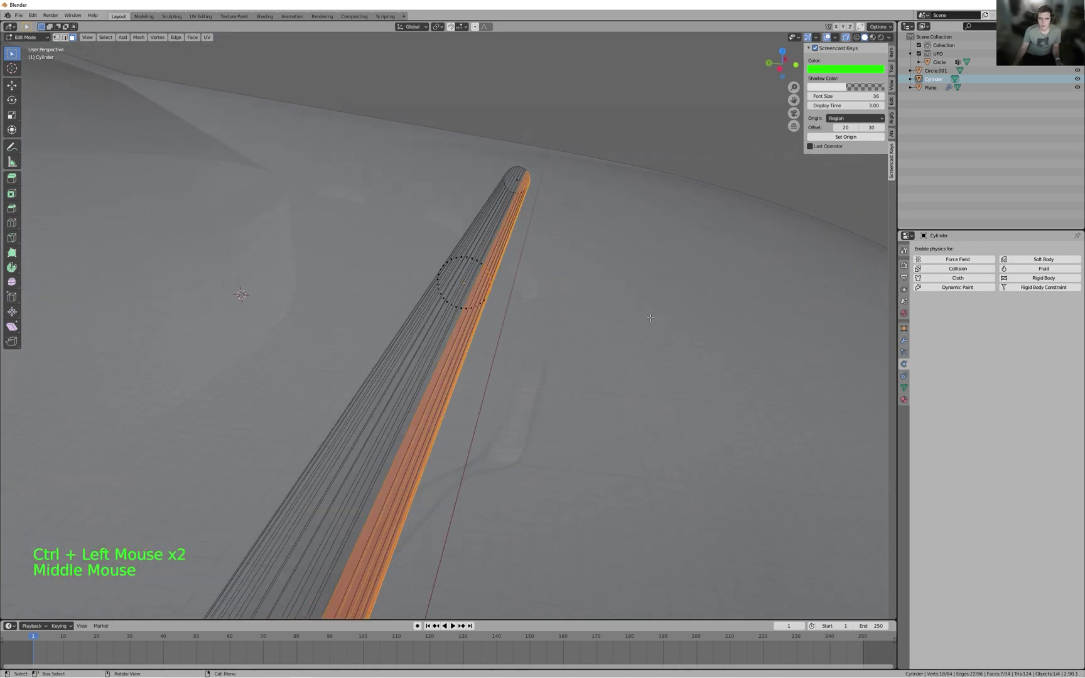
- Extrude the selected side faces and move them outward along Y to the saucer's outer rim
scroll(537, 364, down, 2)
middle_drag(537, 363, 468, 330)
key(KP_7)
scroll(480, 383, down, 2)
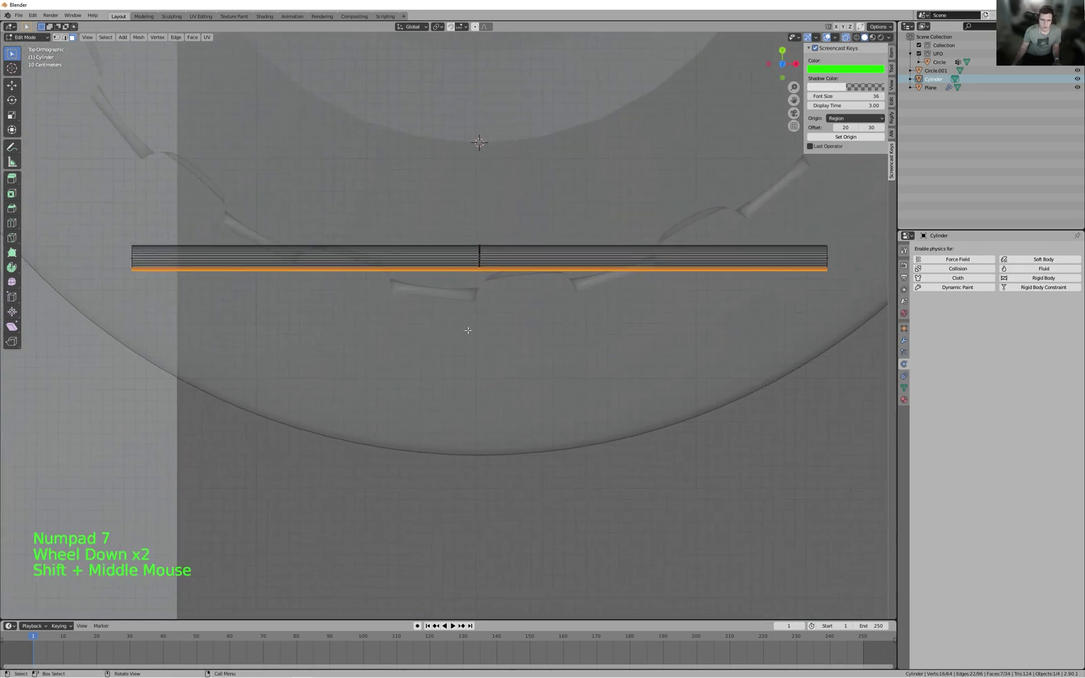
key(e)
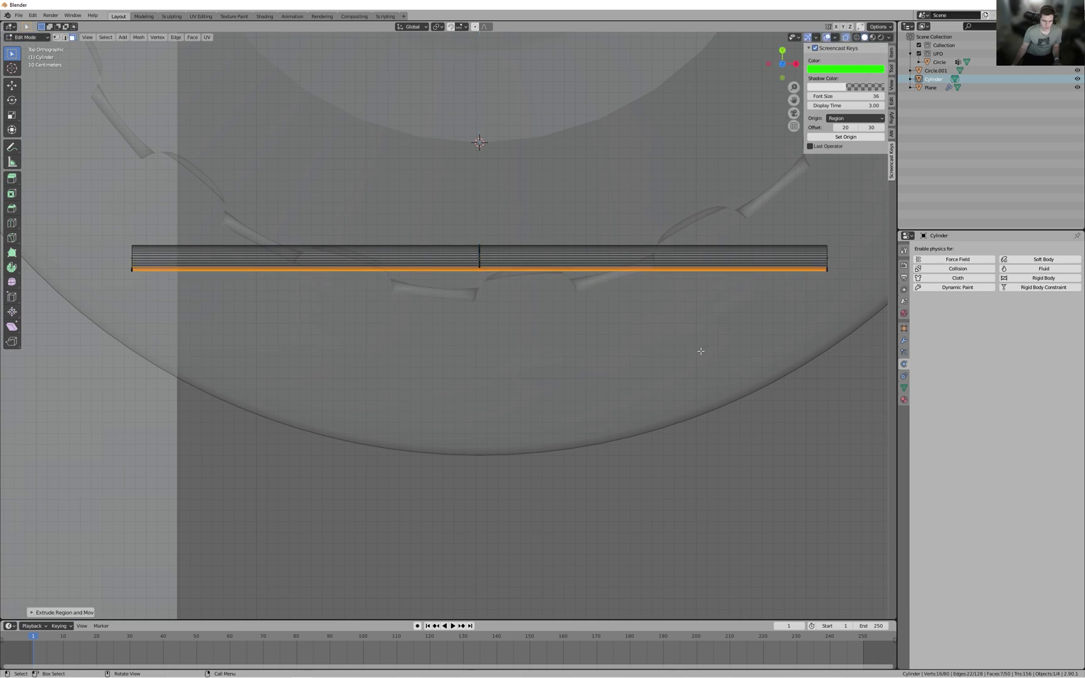
click(701, 349)
key(g)
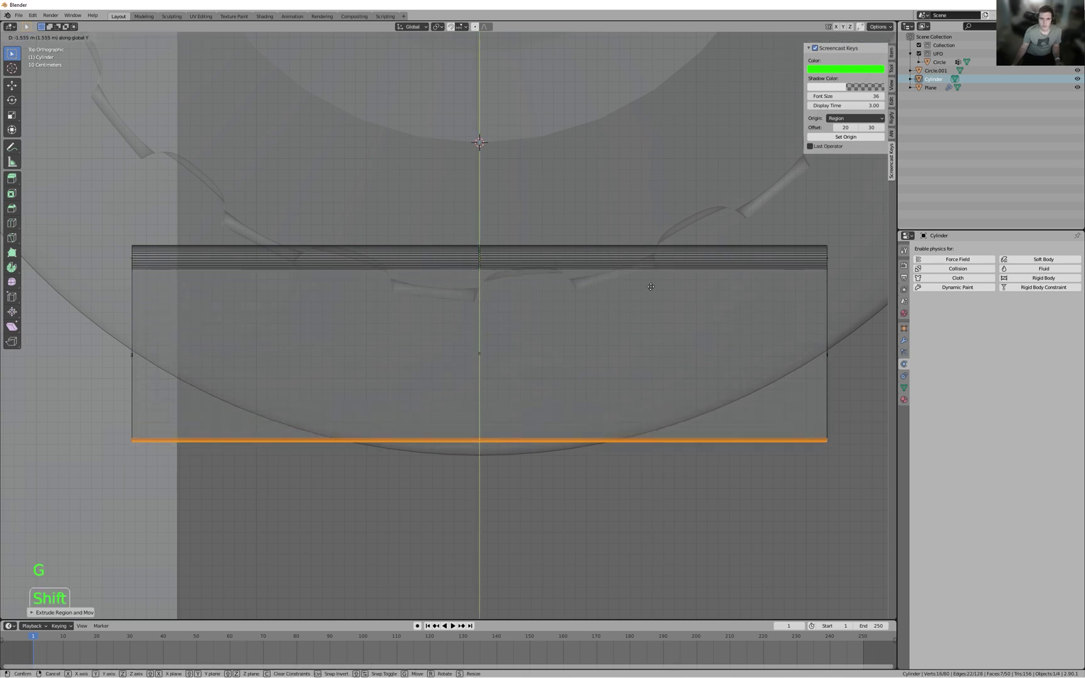
click(657, 391)
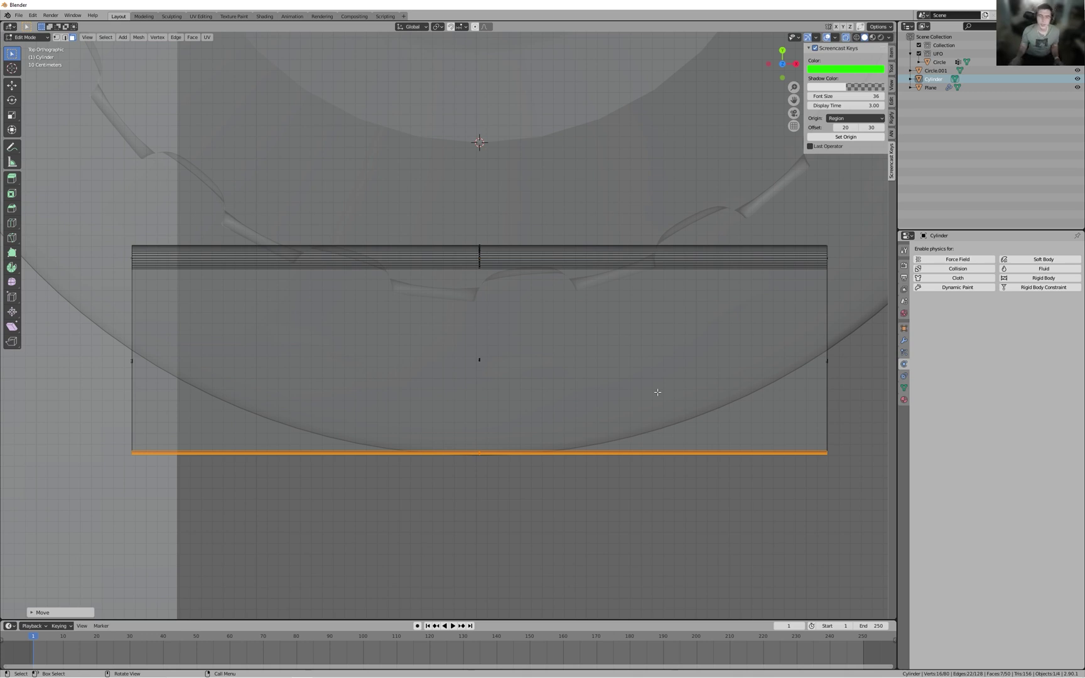
- Scale the extruded outer faces down along X so the part tapers to a narrow tip
key(s)
key(x)
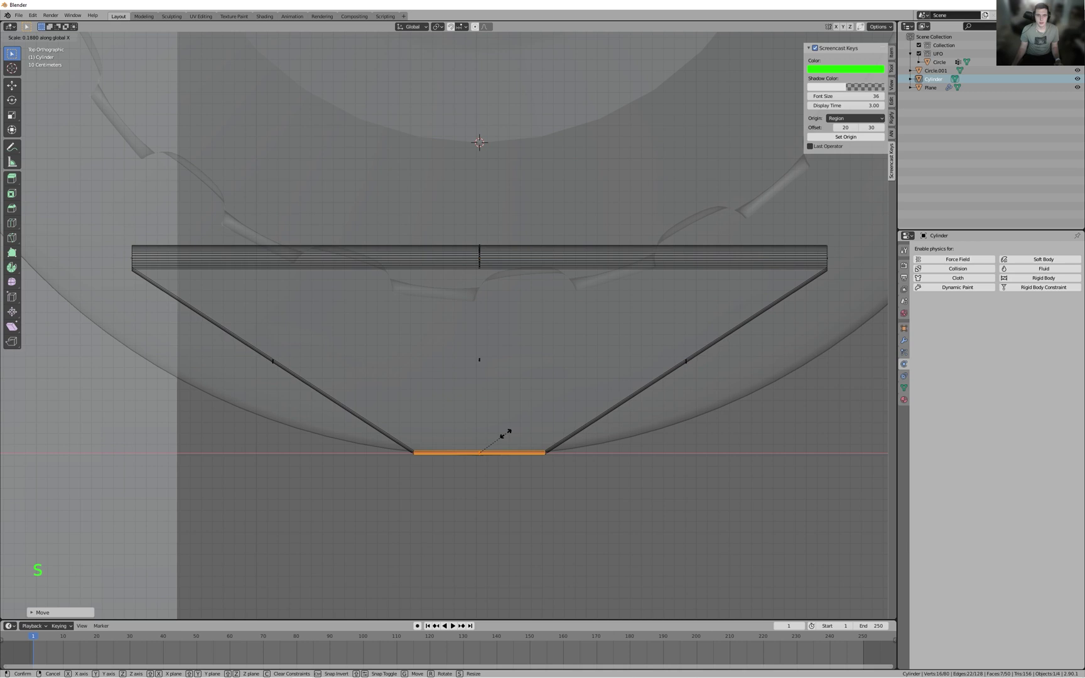
click(482, 439)
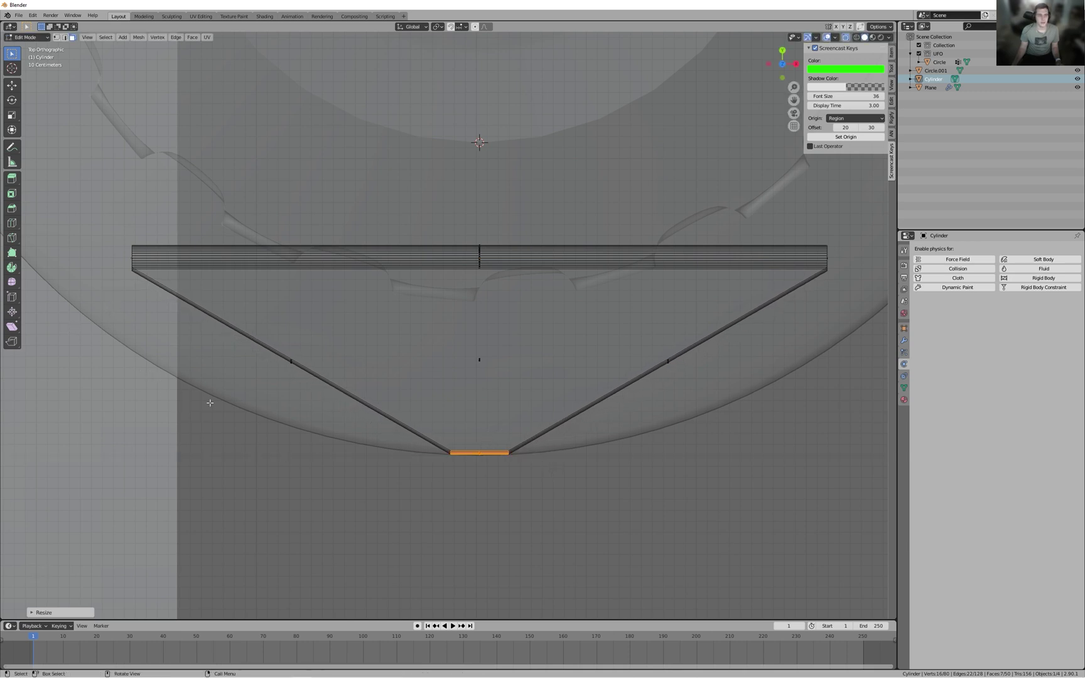
- Add a centred loop cut across the tapered part, midway between the bar and its narrow tip
key(ctrl+r)
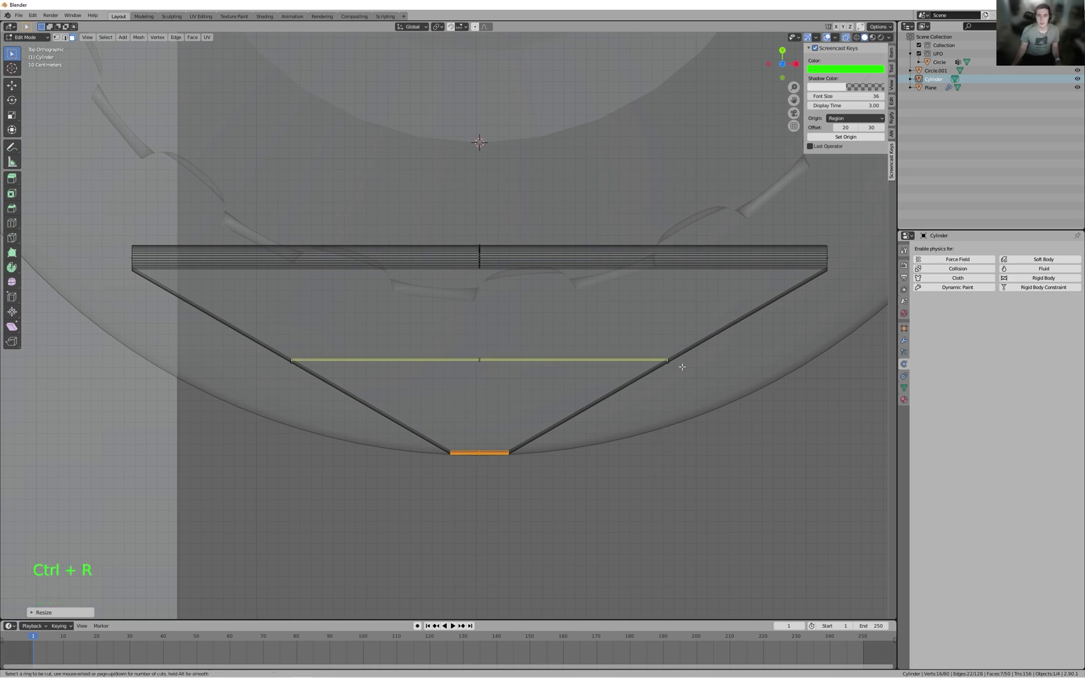
click(682, 366)
right_click(498, 217)
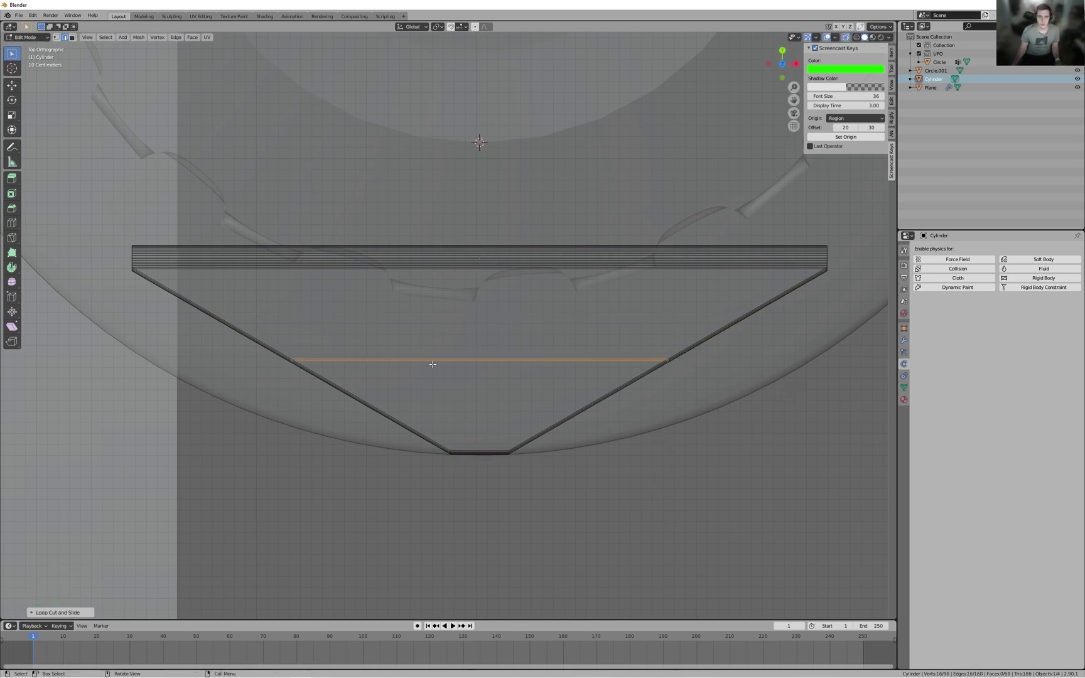
- Widen the new edge loop along X out to the saucer's rim and leave mesh editing
key(s)
key(x)
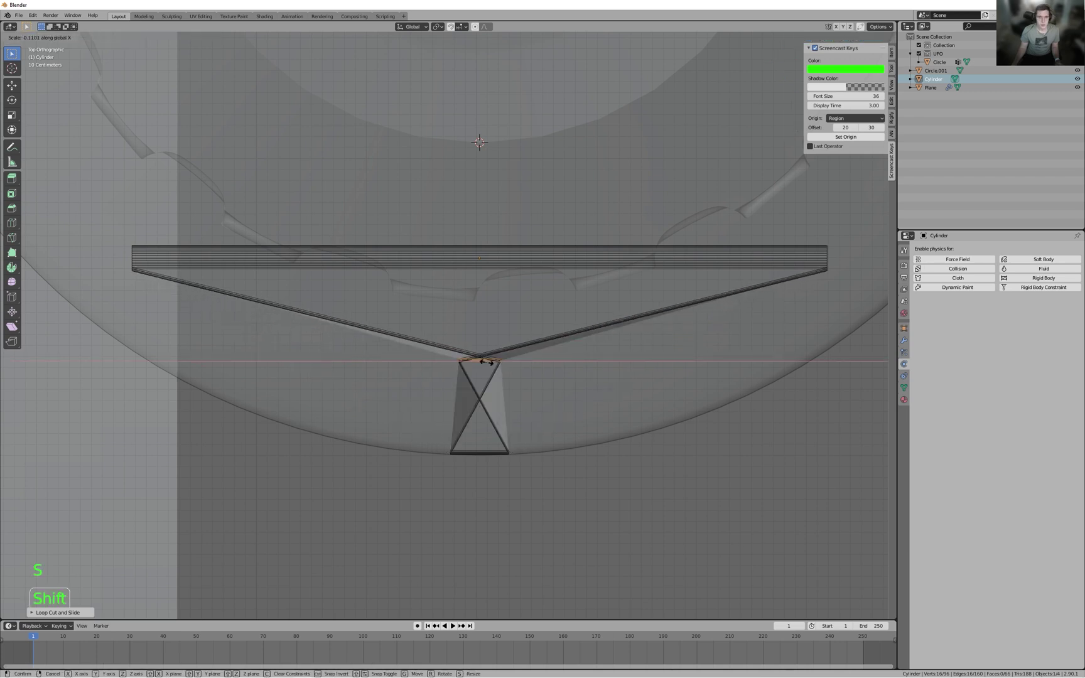
key(shift)
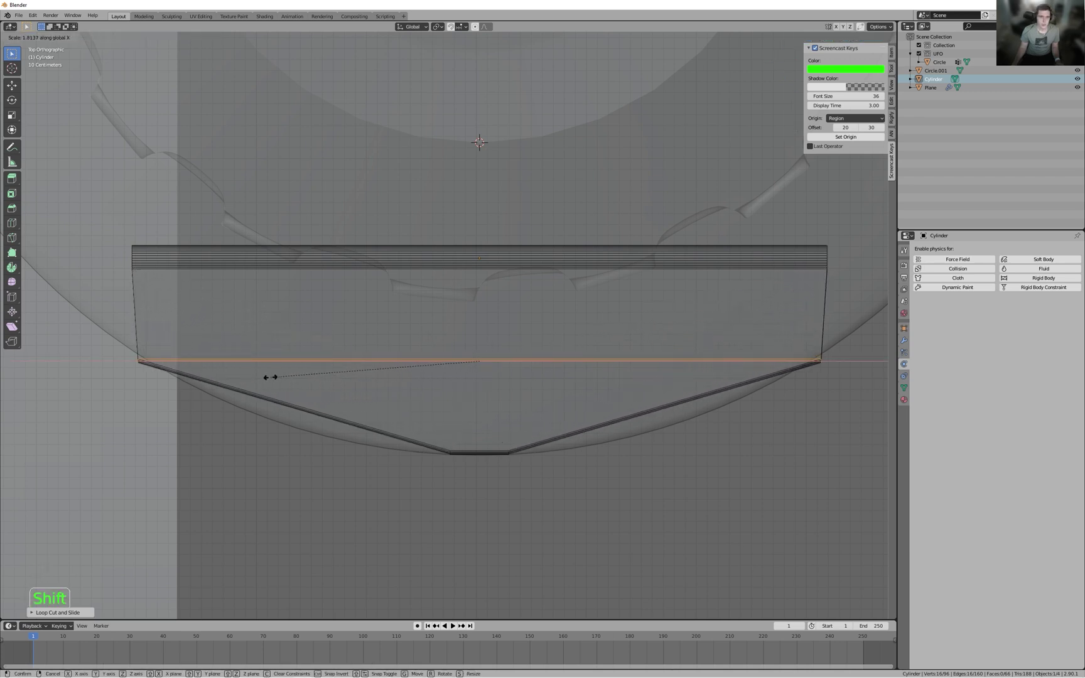
click(322, 371)
middle_drag(323, 370, 632, 420)
key(Tab)
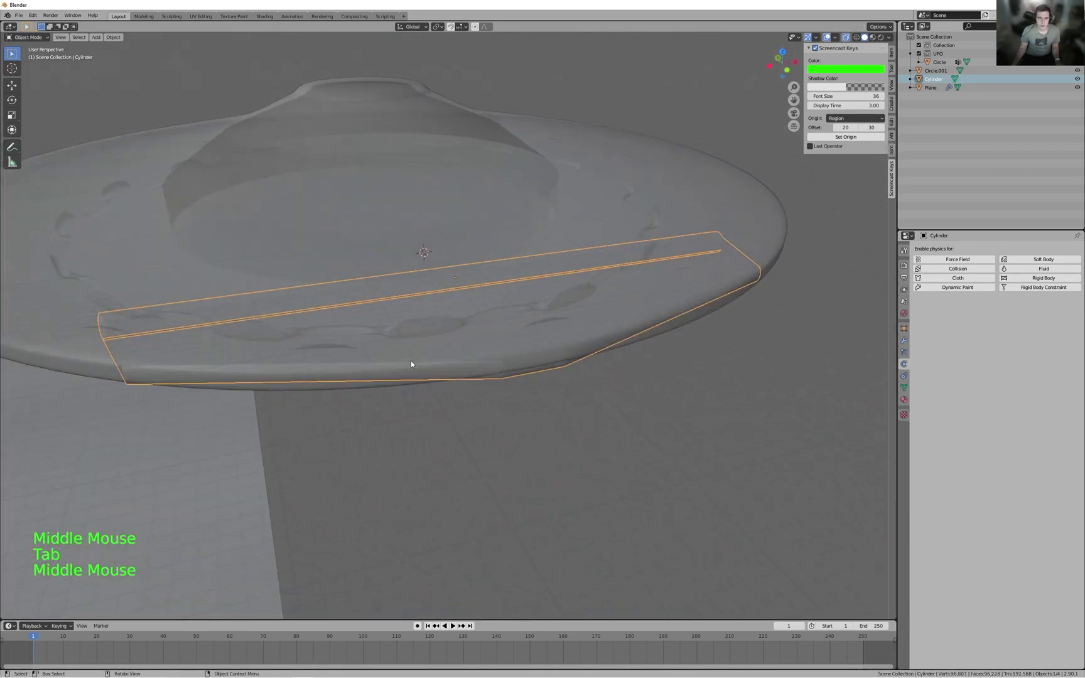
- Select the detailed saucer body and snap the 3D cursor to its origin
middle_drag(409, 357, 265, 436)
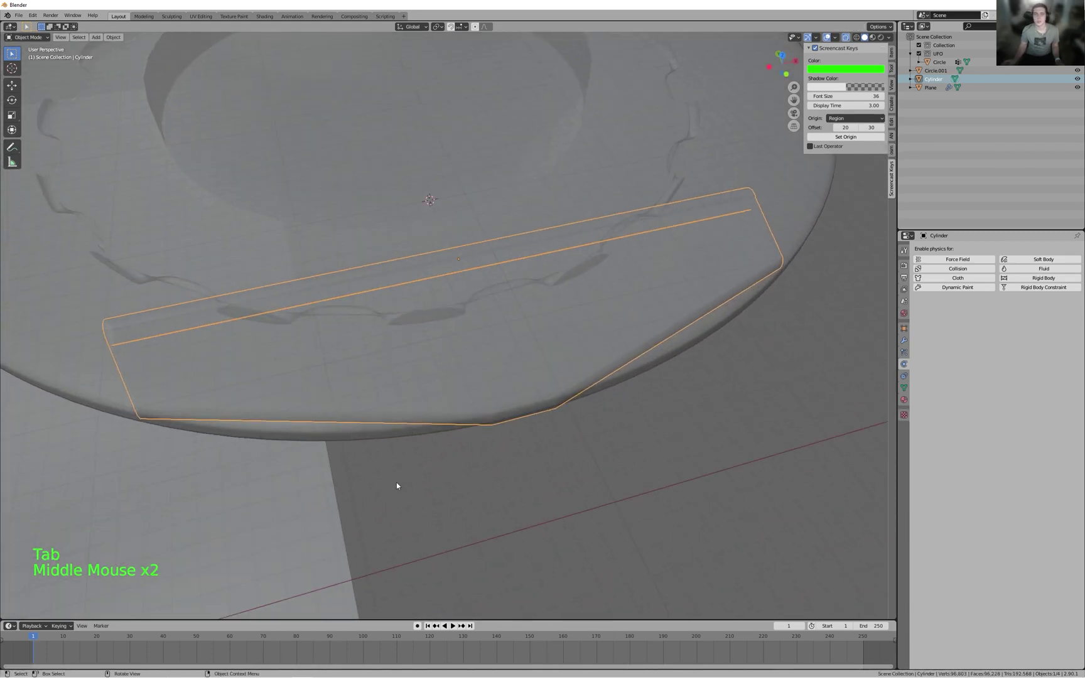
middle_drag(177, 349, 501, 419)
scroll(314, 387, down, 4)
scroll(467, 378, up, 4)
click(549, 281)
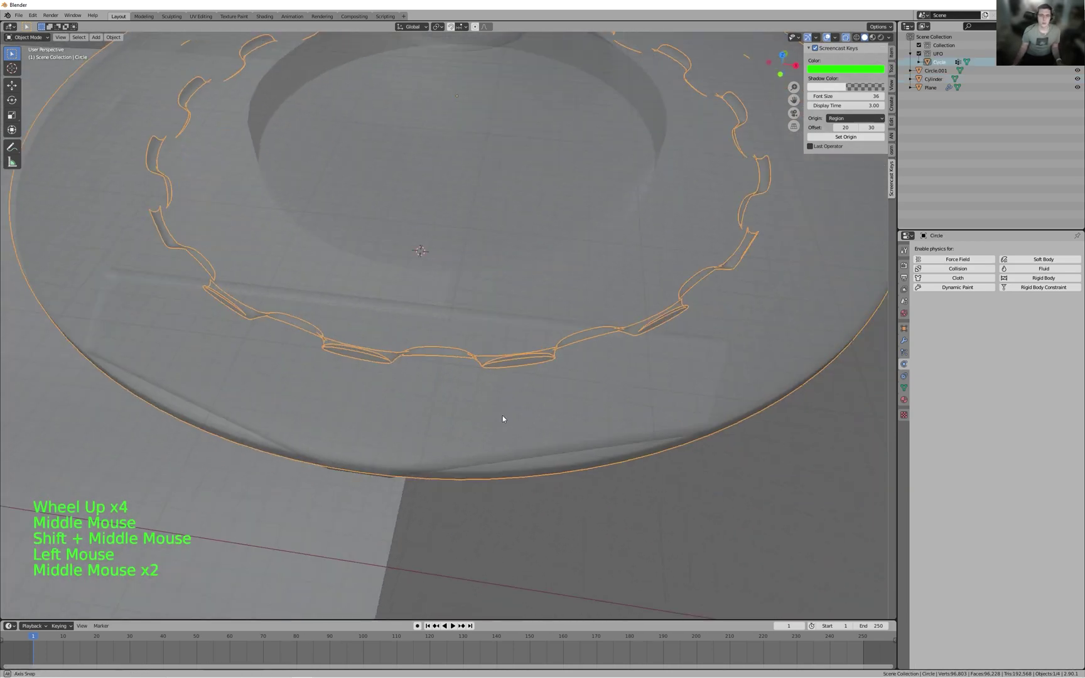
scroll(501, 419, down, 3)
middle_drag(583, 358, 524, 369)
scroll(548, 408, up, 1)
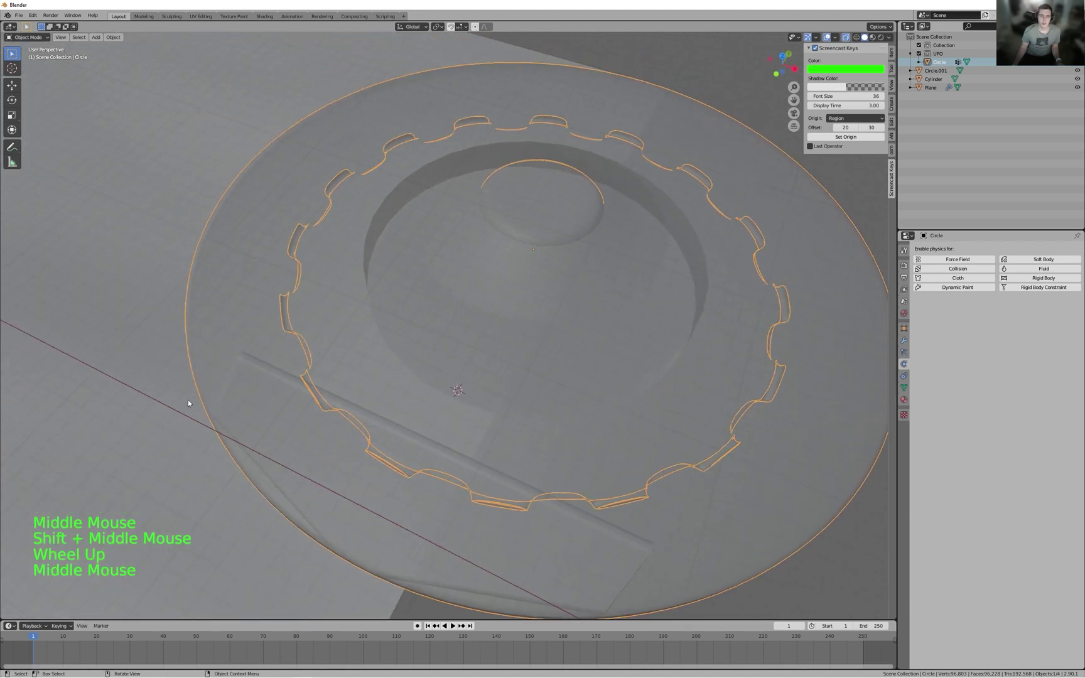
middle_drag(542, 385, 646, 328)
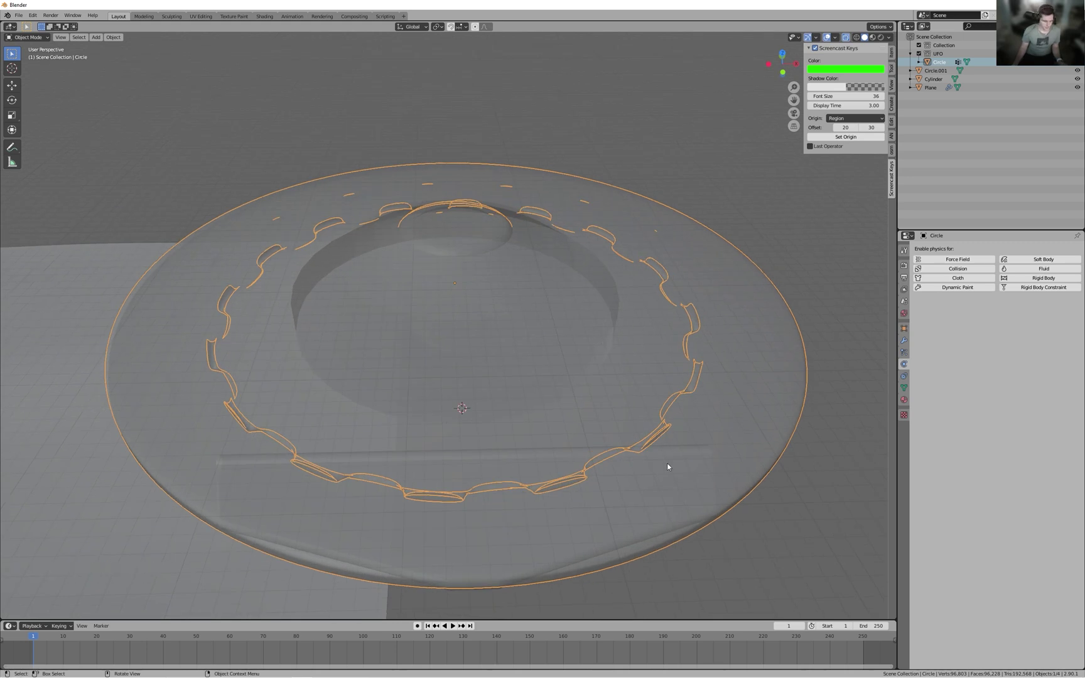
key(shift+s)
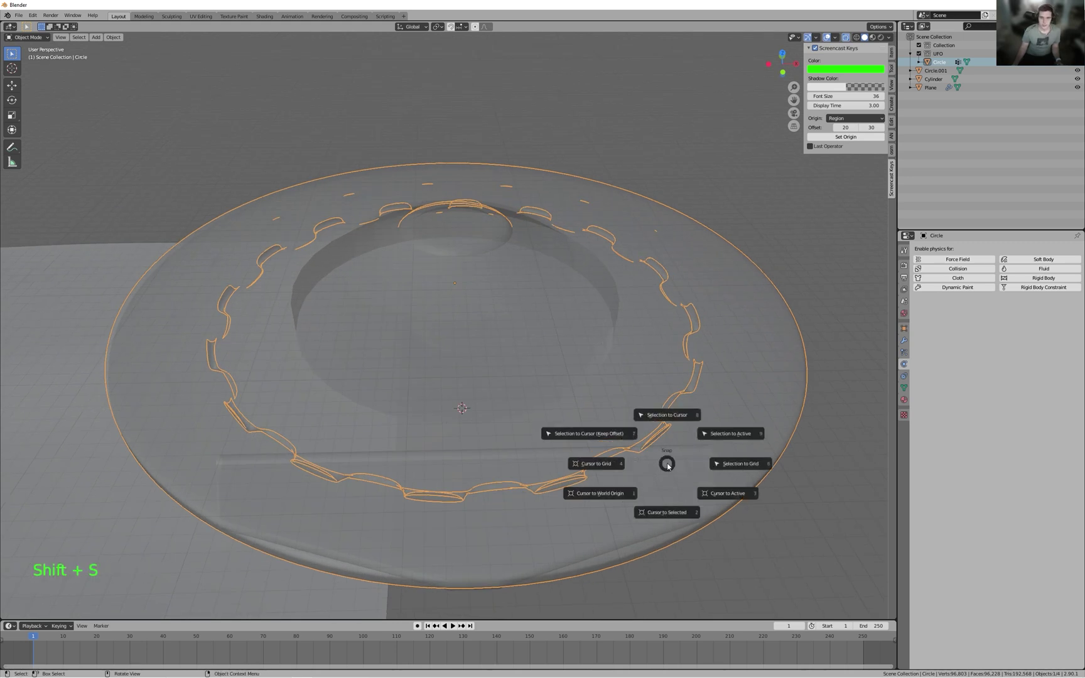
click(666, 501)
middle_drag(433, 290, 616, 359)
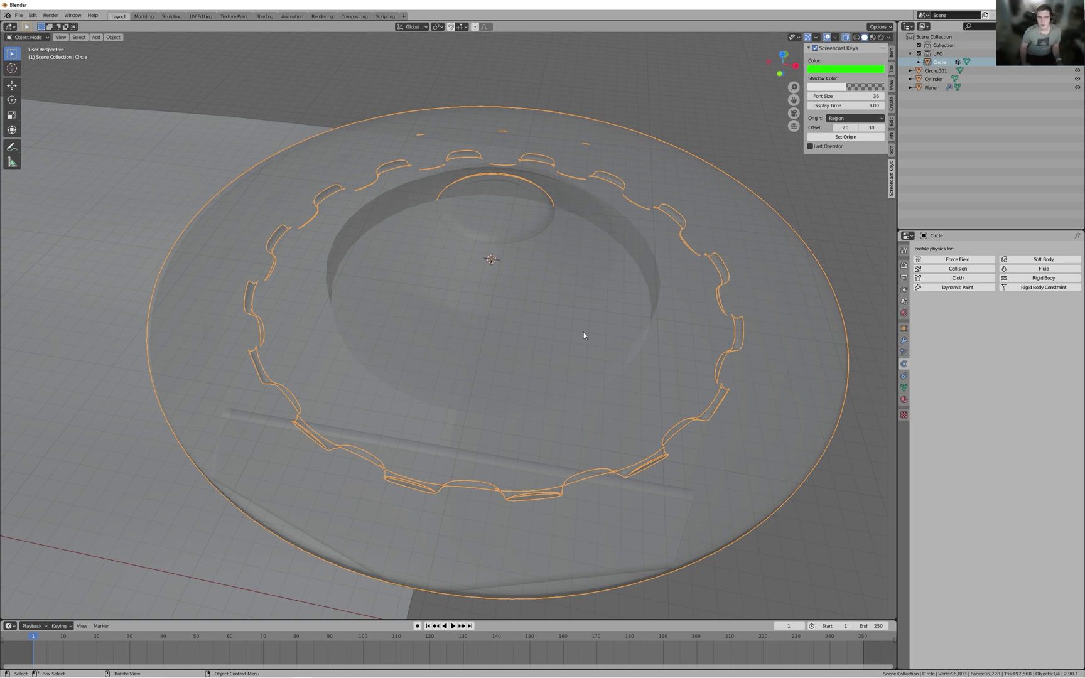
- In top view, select the tapered flap and set the pivot point to the 3D cursor
key(KP_7)
scroll(585, 337, down, 2)
shift+middle_drag(381, 200, 448, 329)
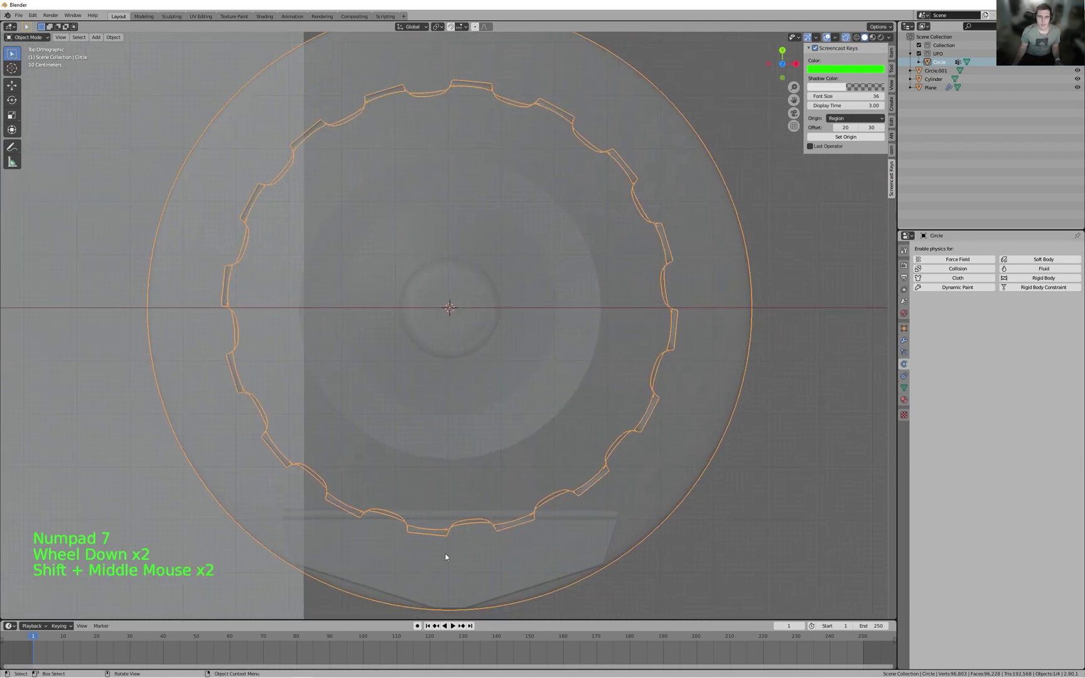
click(430, 574)
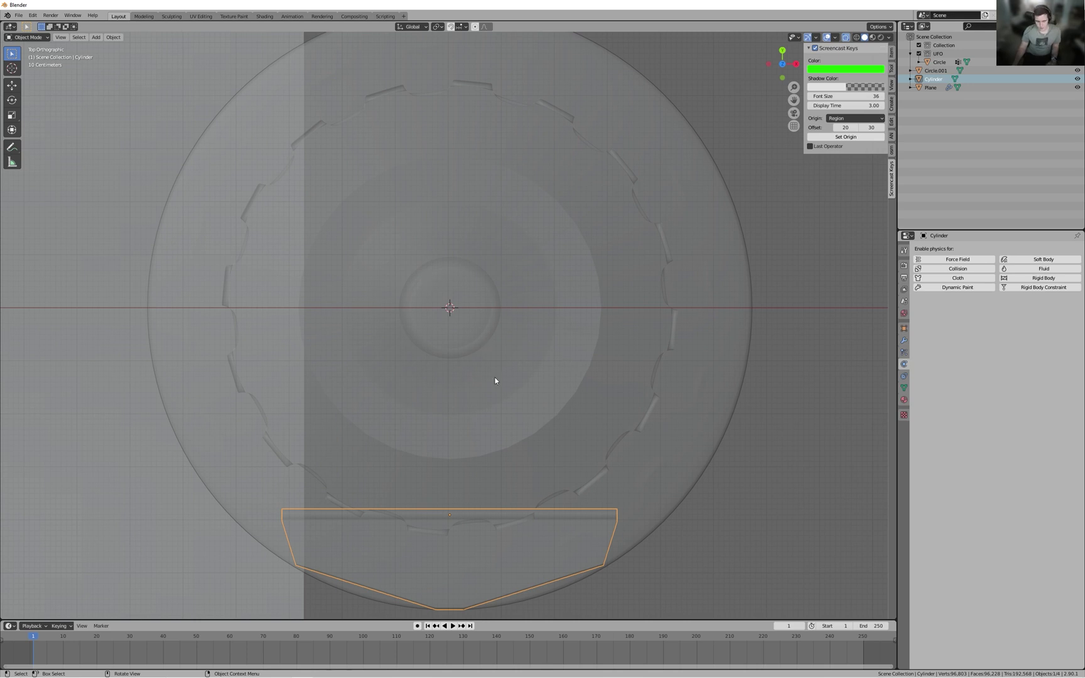
key(period)
click(560, 379)
- Try a duplicate of the flap rotated a quarter turn around the saucer's centre, and delete that copy
key(shift)
shift+middle_drag(646, 337, 637, 277)
key(shift+d)
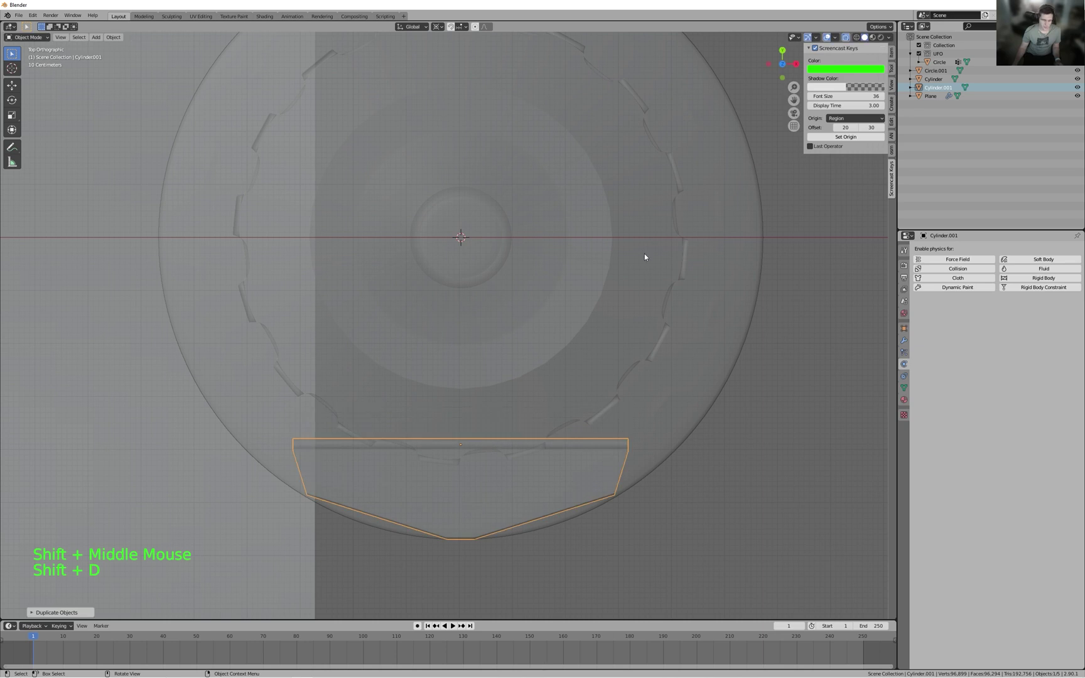
key(r)
click(629, 266)
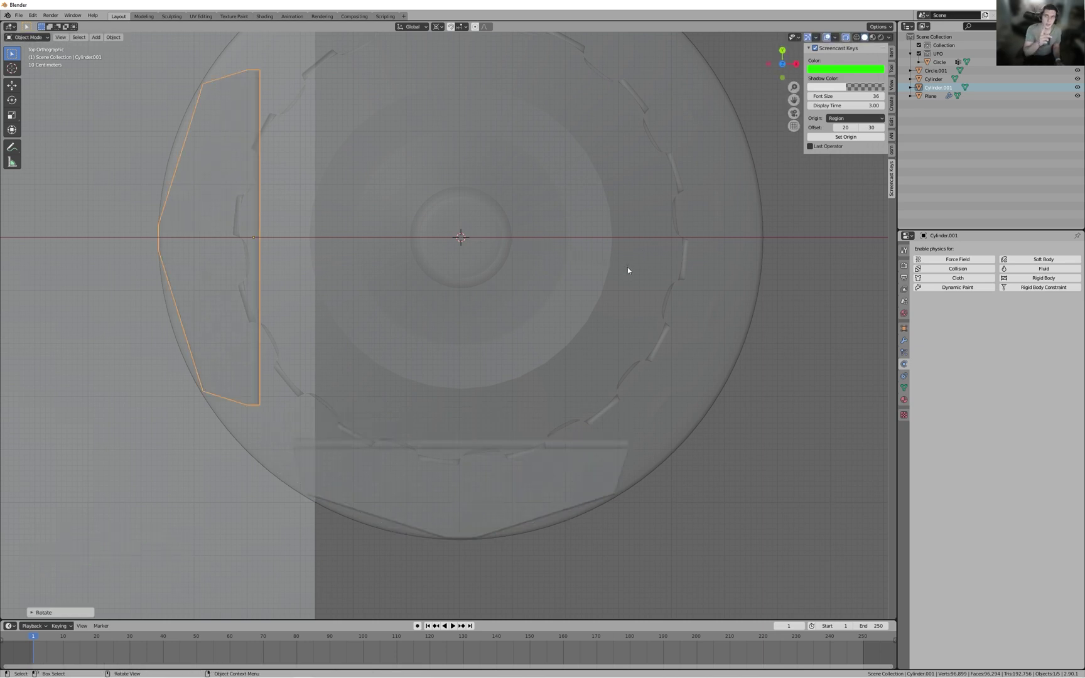
key(x)
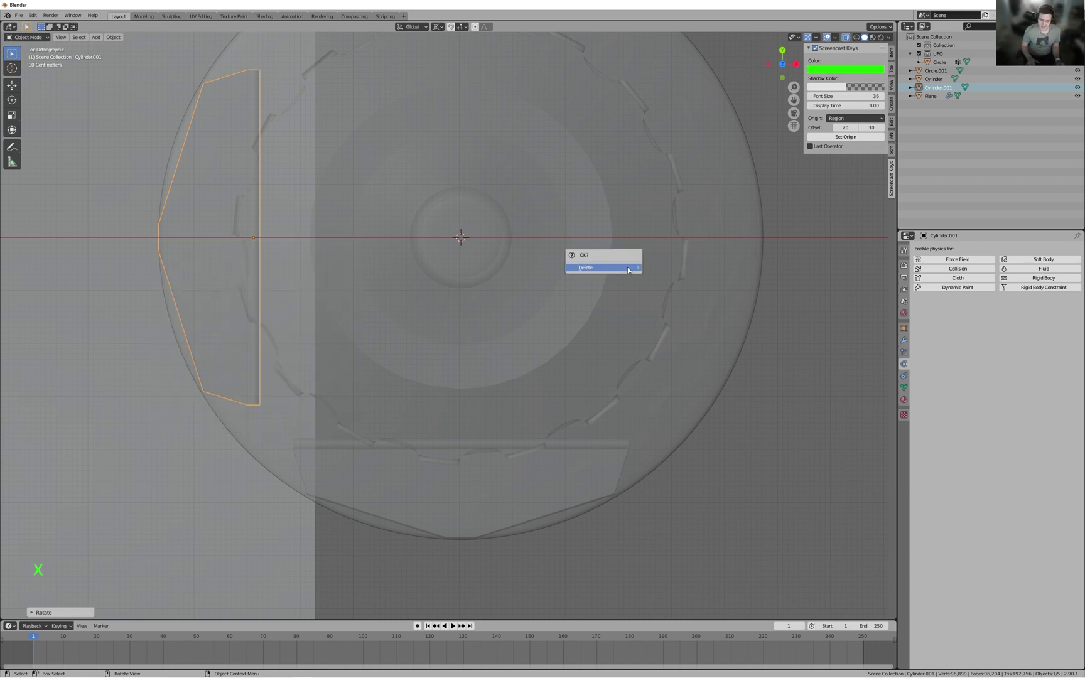
click(627, 267)
- Select the original flap and make it an Active rigid body with the Mesh collision shape
click(549, 498)
click(549, 497)
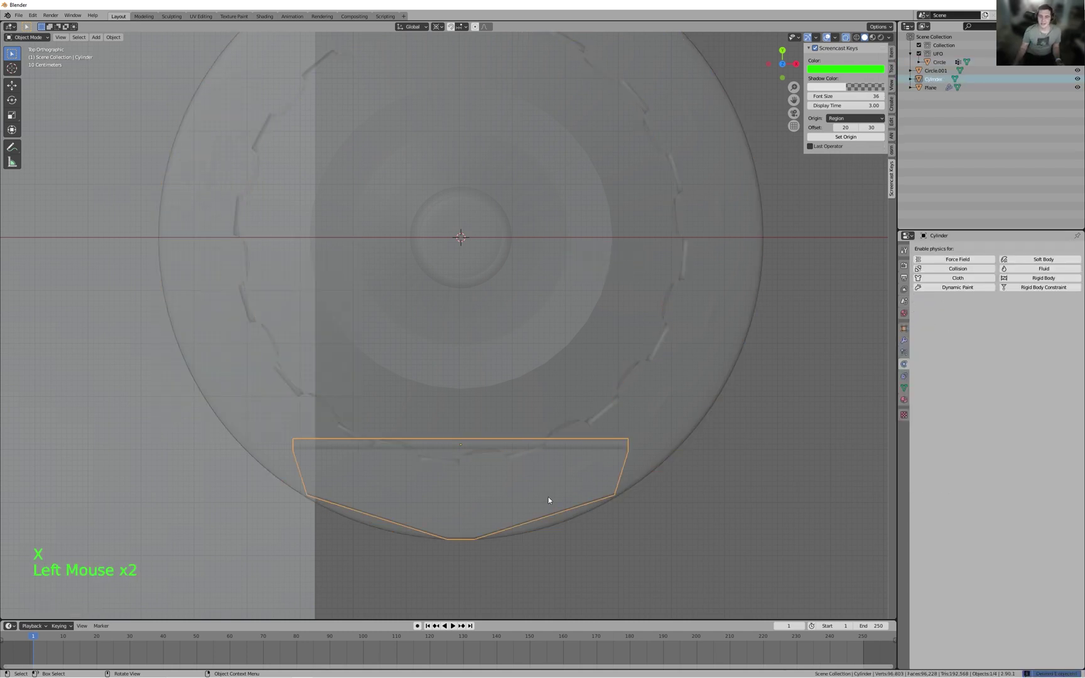
click(1033, 281)
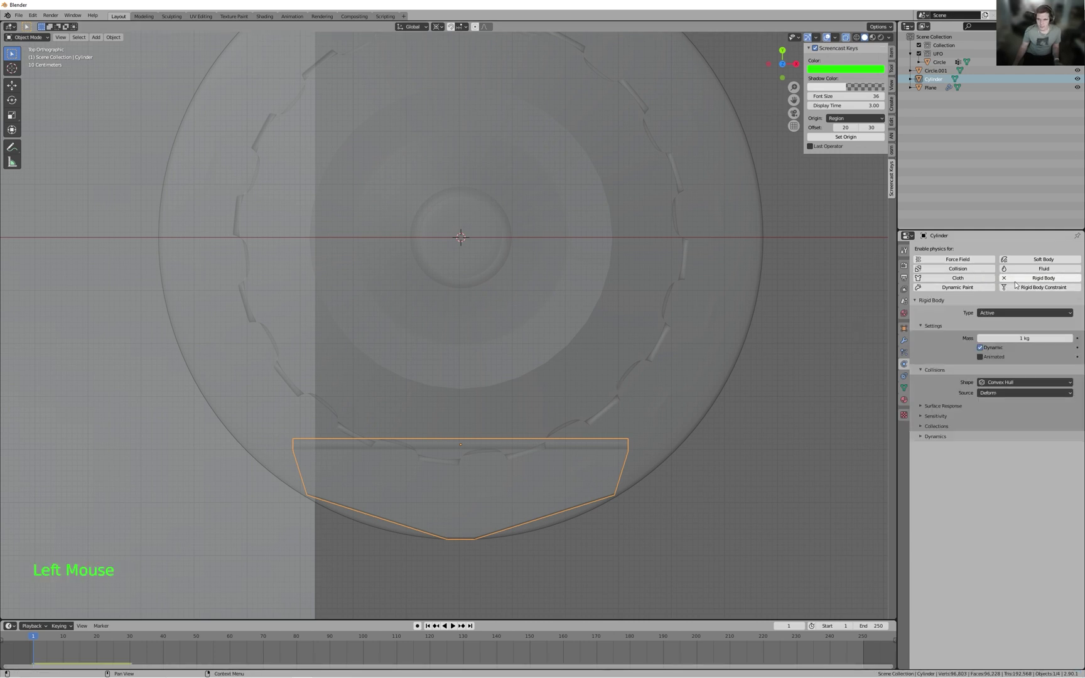
click(983, 314)
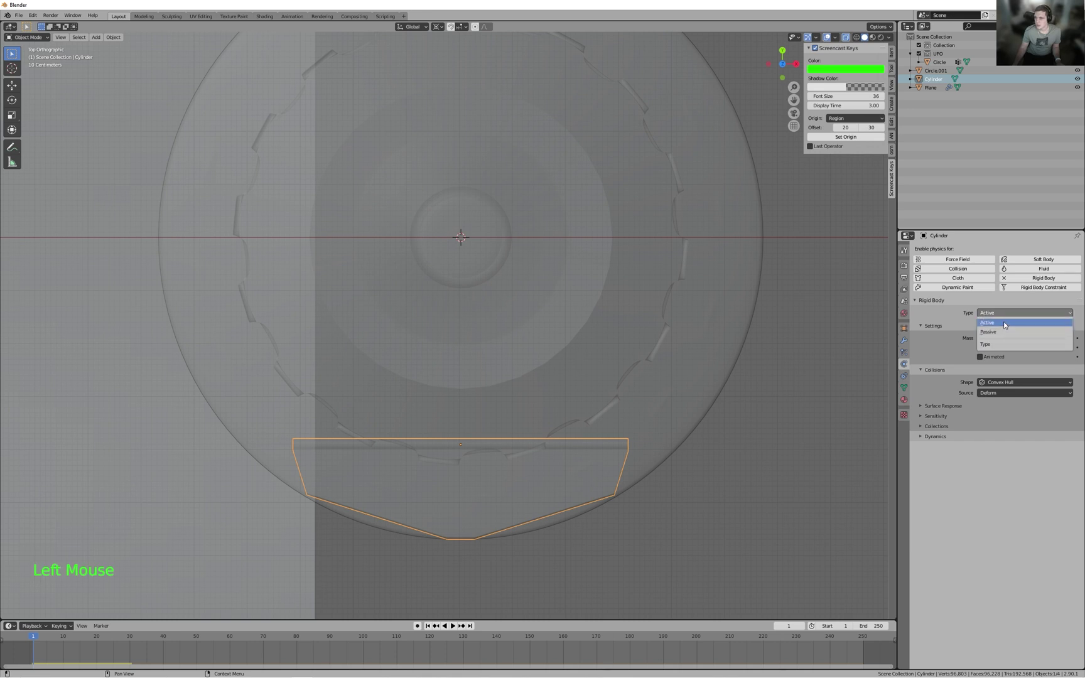
click(1000, 322)
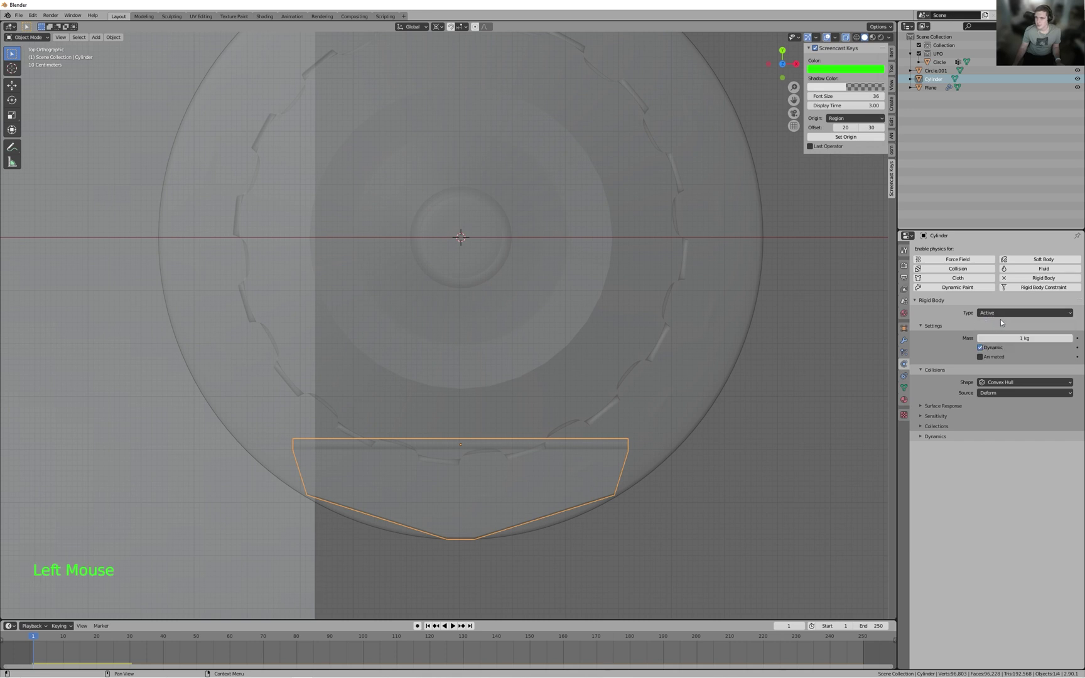
click(989, 383)
click(988, 447)
- Examine how the flap sits in the saucer from several angles, ending in the top view
scroll(230, 466, down, 3)
click(230, 466)
middle_drag(230, 466, 193, 432)
click(534, 414)
middle_drag(534, 415, 575, 450)
scroll(557, 434, up, 4)
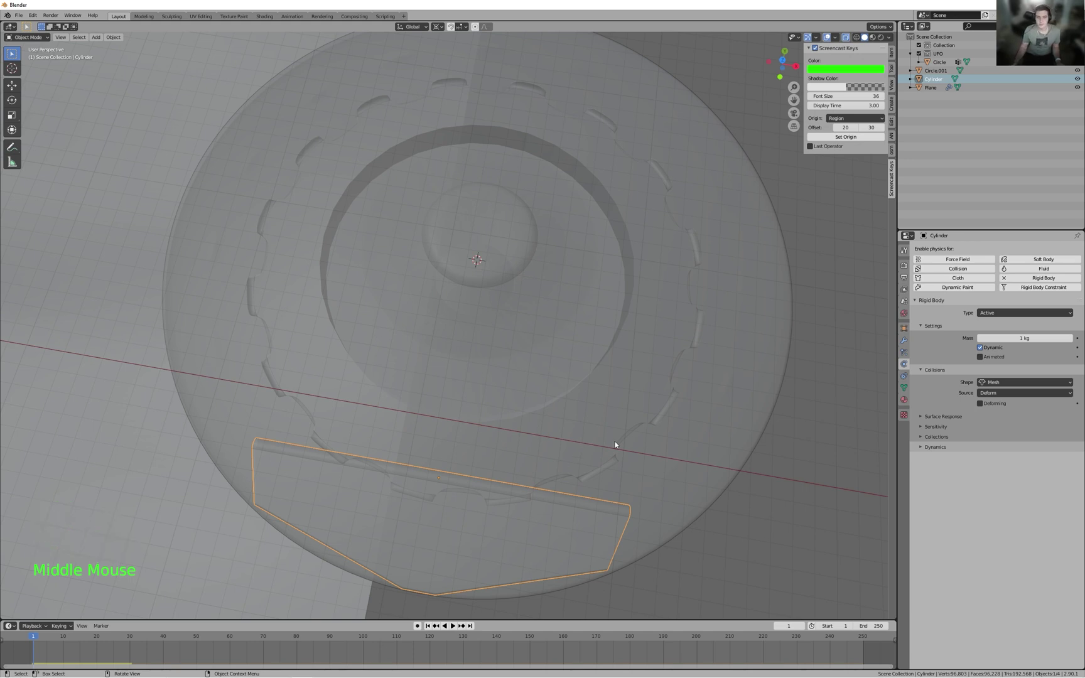
key(KP_7)
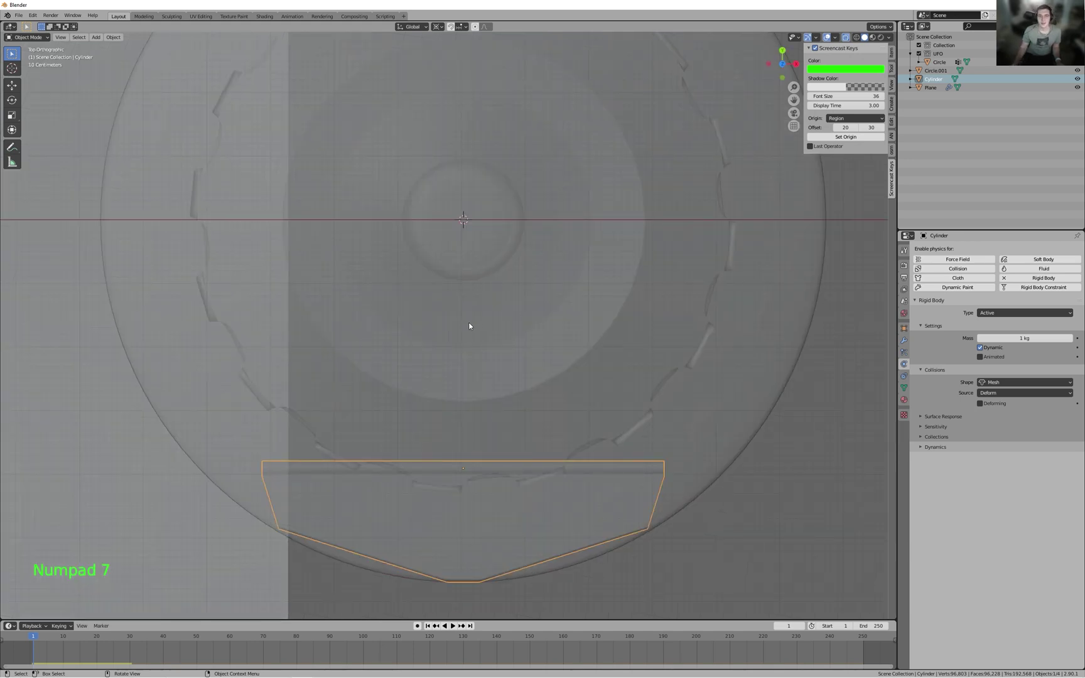
scroll(469, 323, down, 1)
key(period)
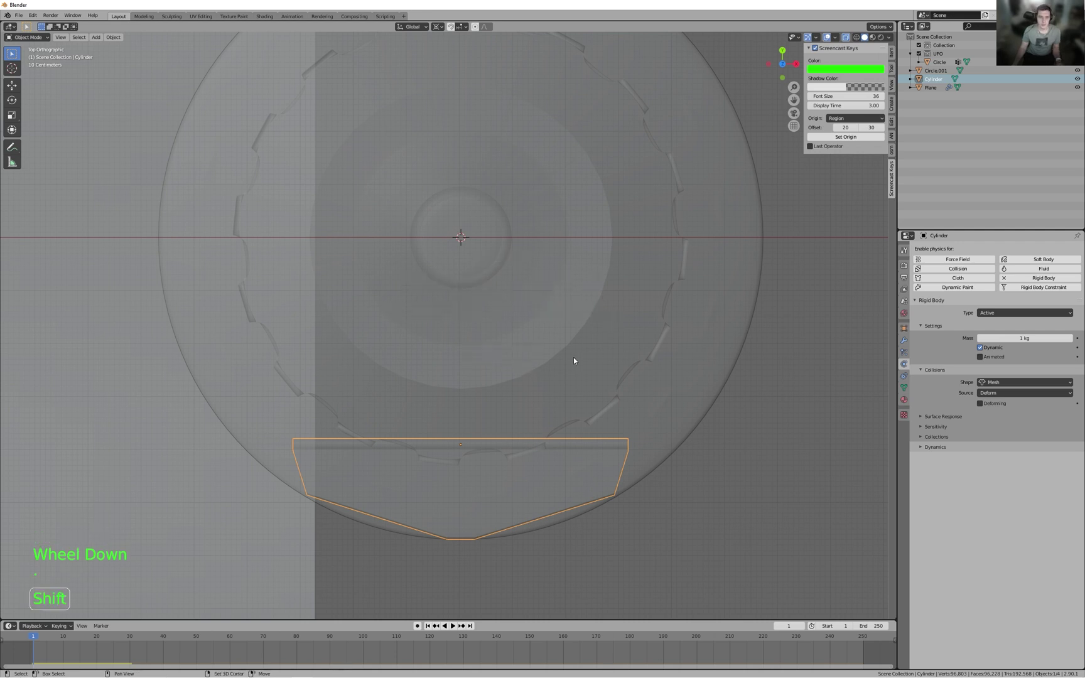
shift+middle_drag(574, 361, 598, 385)
key(shift+d)
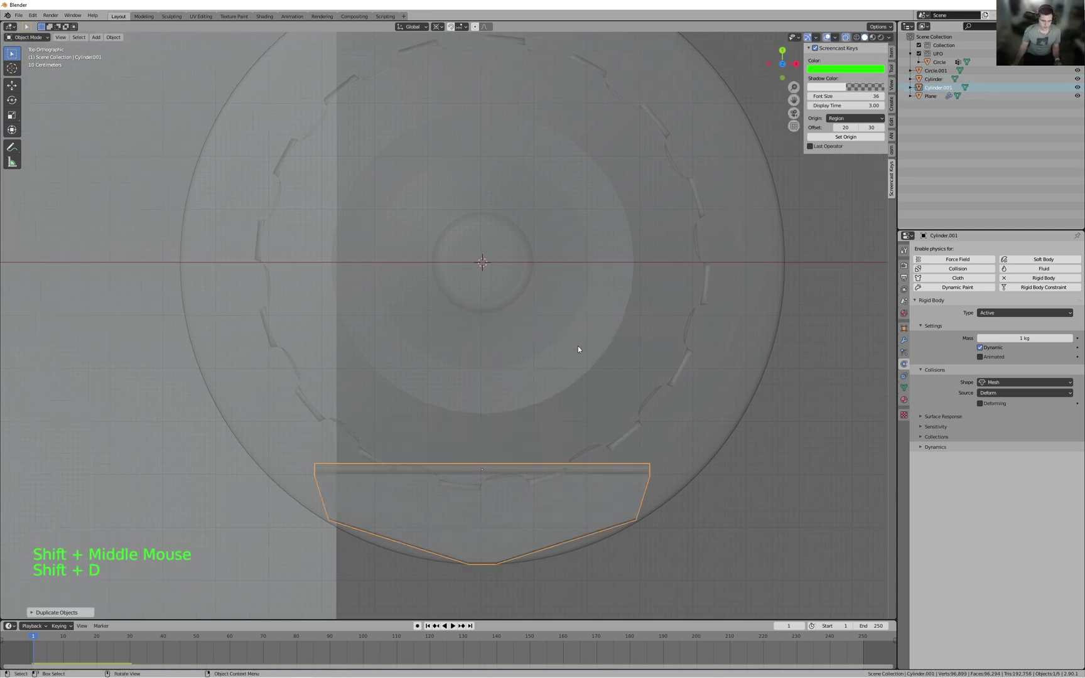
key(r)
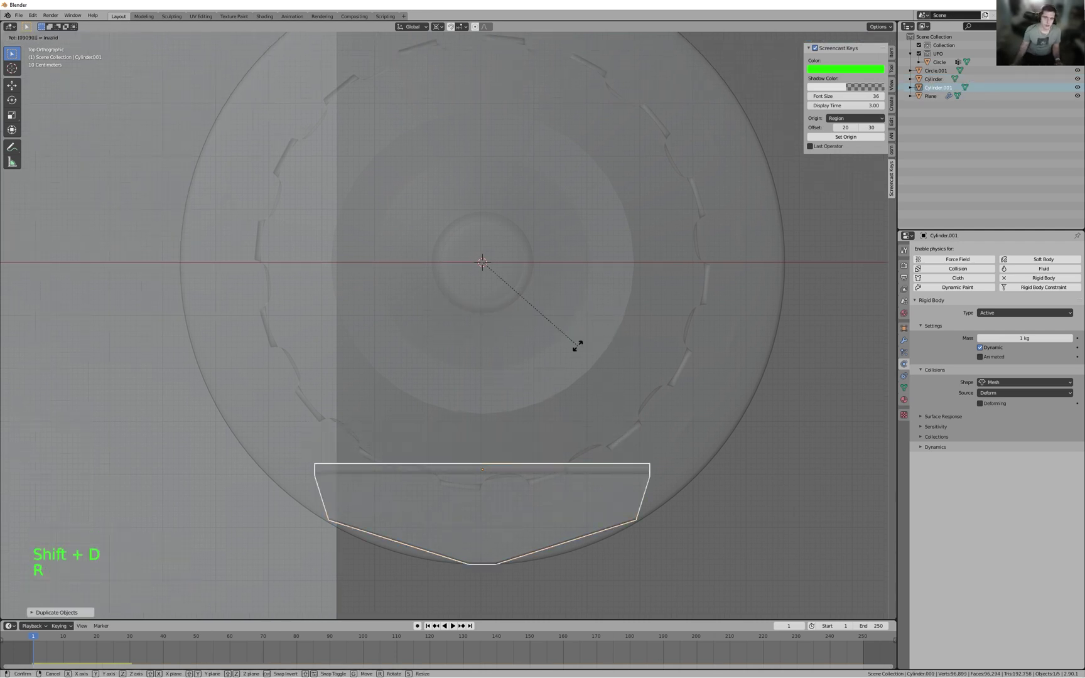
key(Escape)
key(x)
click(628, 369)
- Duplicate the original rigid-body flap and rotate the copy 90° around the saucer's centre to the -X side
click(537, 495)
click(537, 495)
key(shift+d)
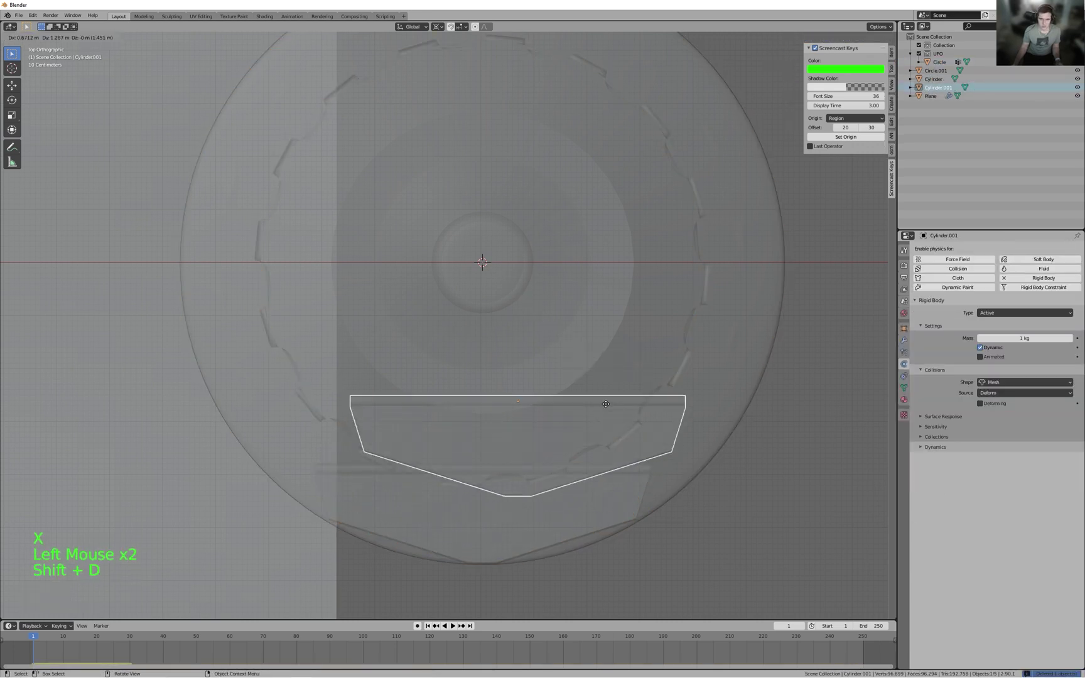
text(r90)
key(Return)
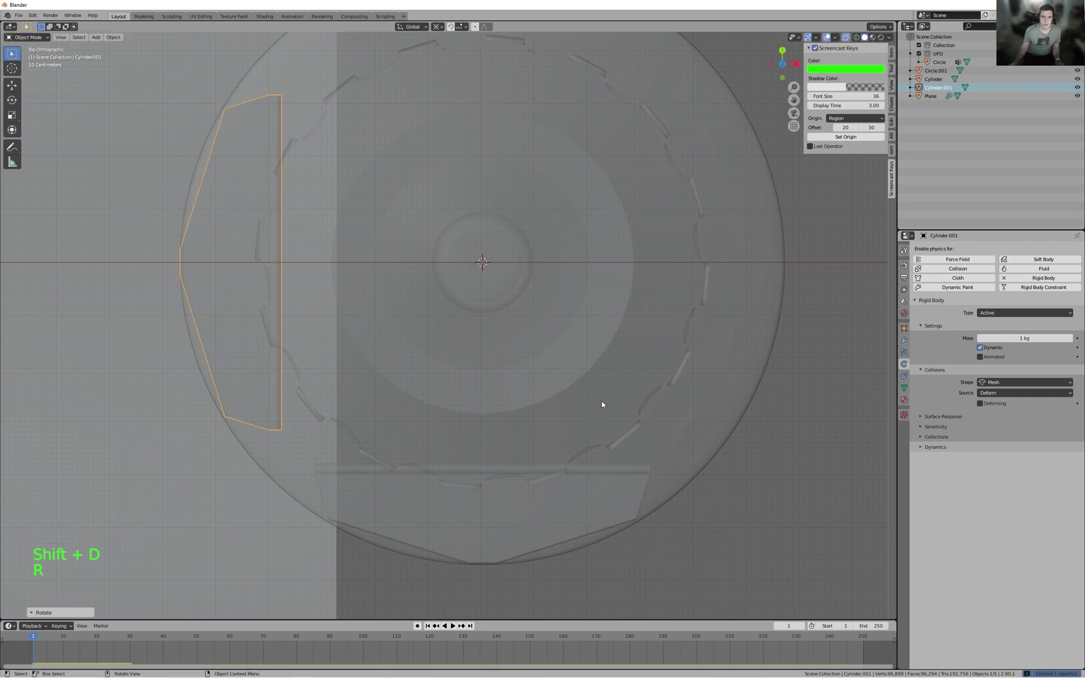
- Duplicate the -X flap and rotate the copy another 90° around the 3D cursor to the +Y side
scroll(590, 364, down, 2)
shift+middle_drag(586, 350, 607, 439)
key(shift+d)
text(r90)
key(Return)
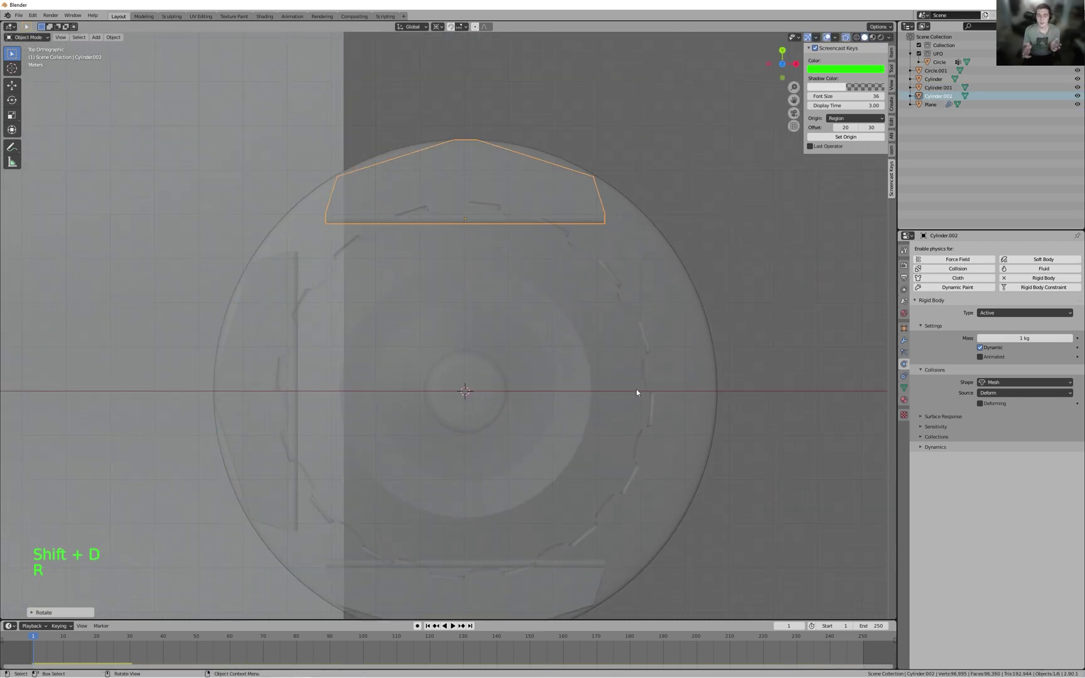
- Duplicate the +Y flap in place for the fourth side of the saucer
middle_drag(642, 382, 695, 433)
scroll(717, 380, down, 1)
key(shift+d)
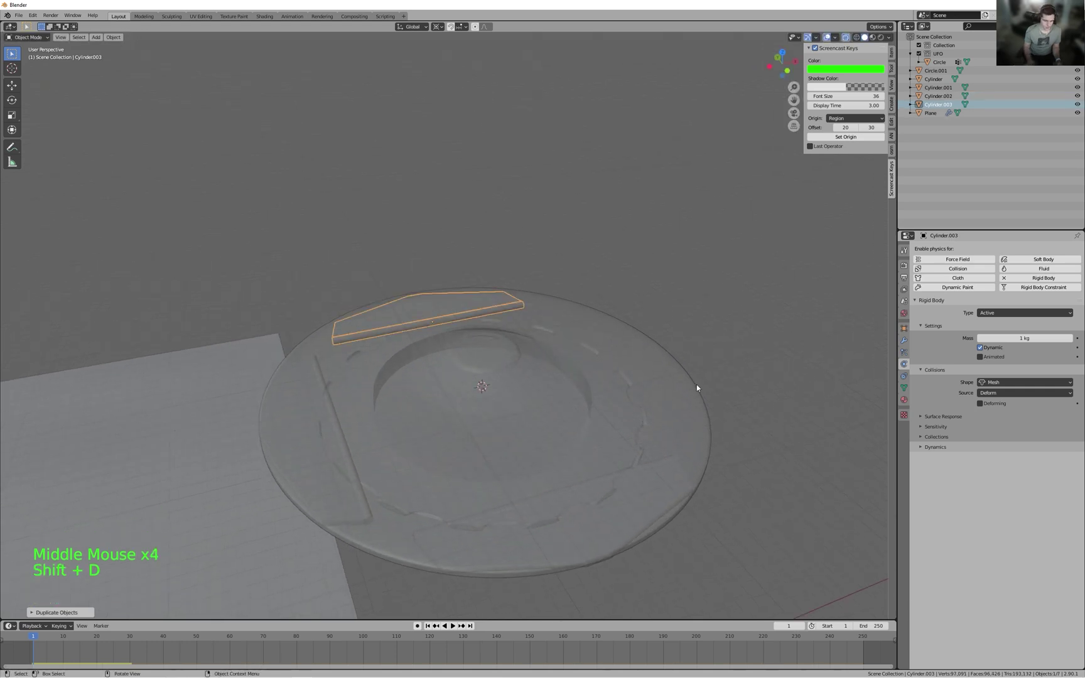
key(r)
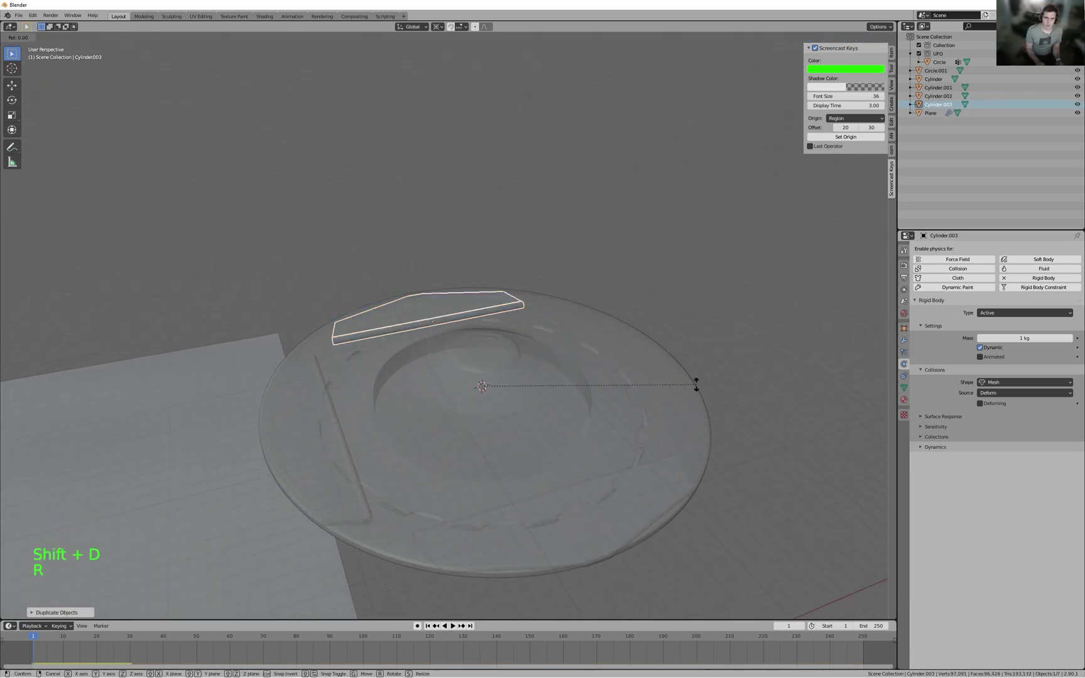
text(90)
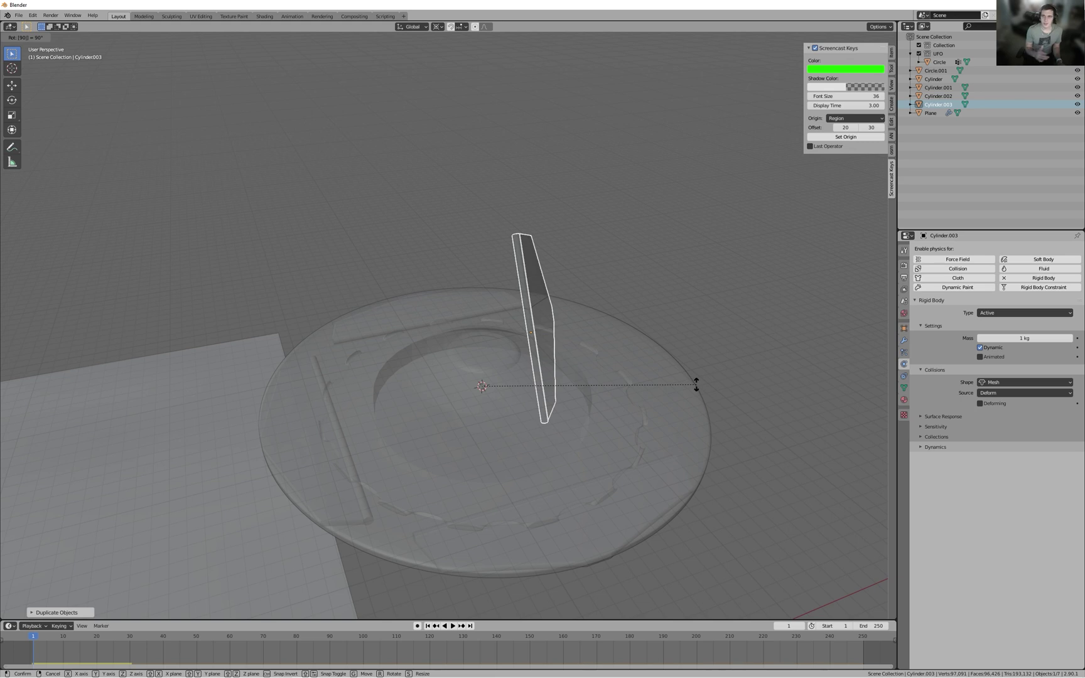
right_click(696, 384)
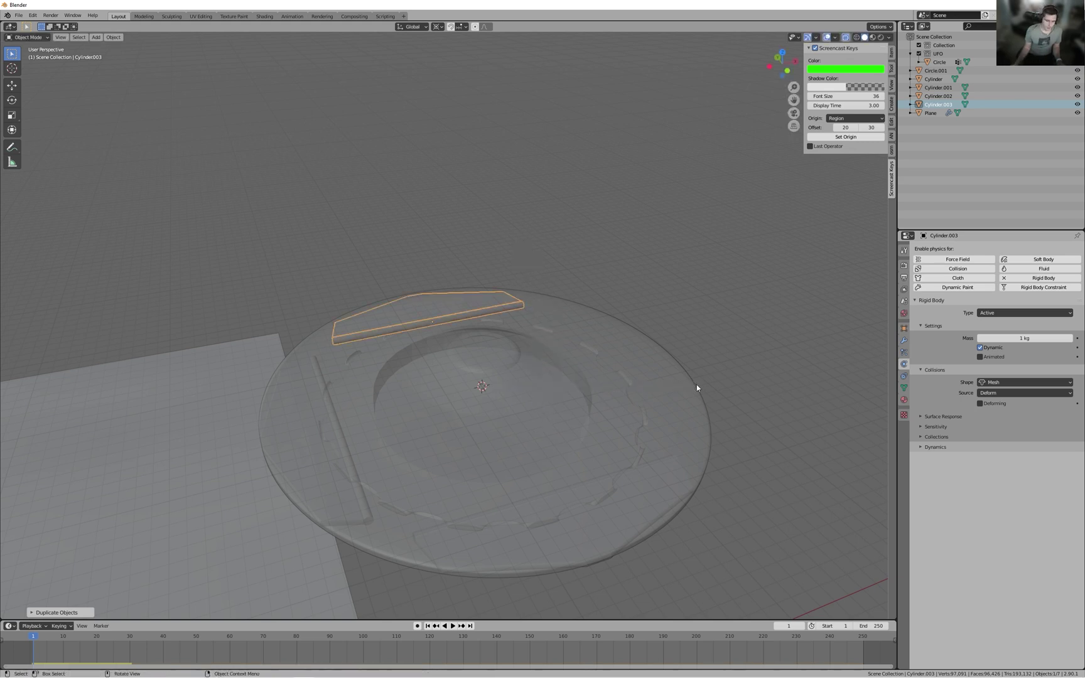
- Rotate the fourth flap -90° about the Z axis onto the saucer's +X side
key(r)
key(z)
key(9)
key(0)
key(BackSpace)
key(BackSpace)
text(-90)
key(Return)
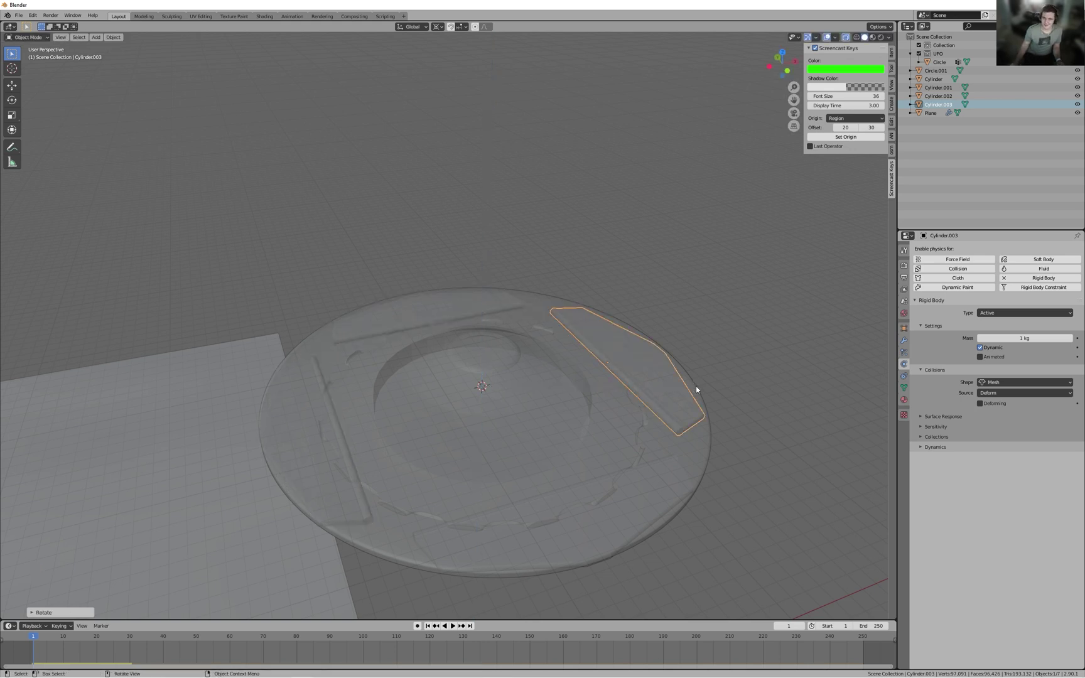
- Examine the placement of the four flaps around the saucer from several angles and from above
mouse_move(639, 389)
middle_down()
mouse_move(598, 431)
mouse_move(660, 387)
middle_up()
scroll(598, 431, up, 2)
scroll(659, 388, down, 4)
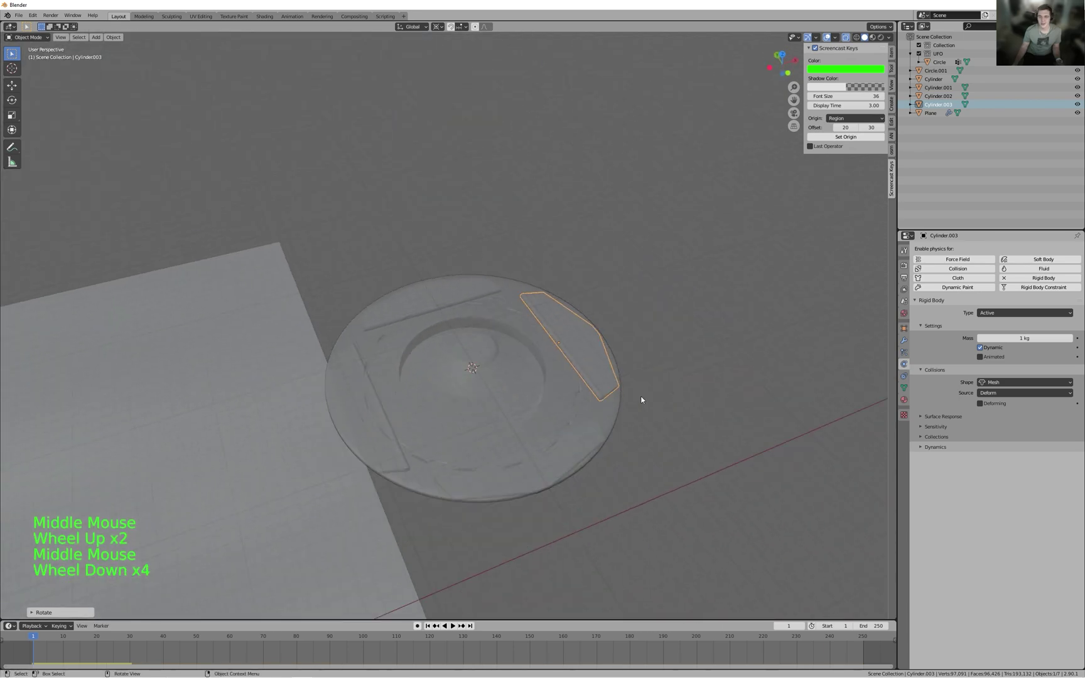
middle_drag(642, 397, 725, 486)
scroll(586, 416, up, 5)
scroll(668, 412, down, 1)
key(KP_7)
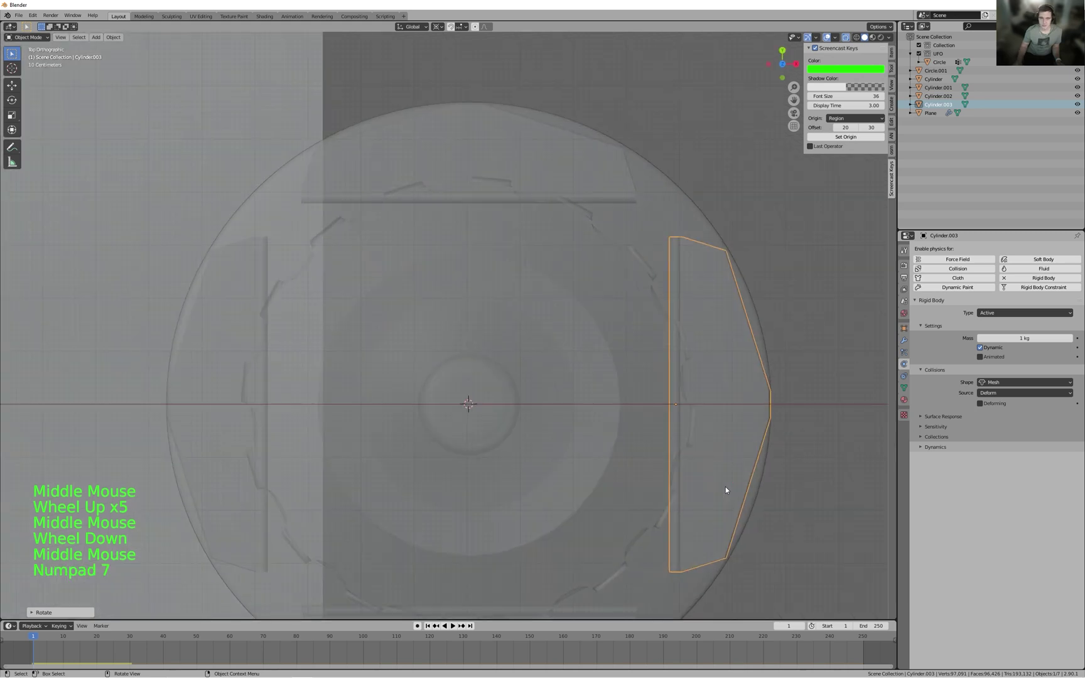
- Inspect the saucer at an angle and select the individual flaps in turn to check their rigid body settings
scroll(725, 486, down, 2)
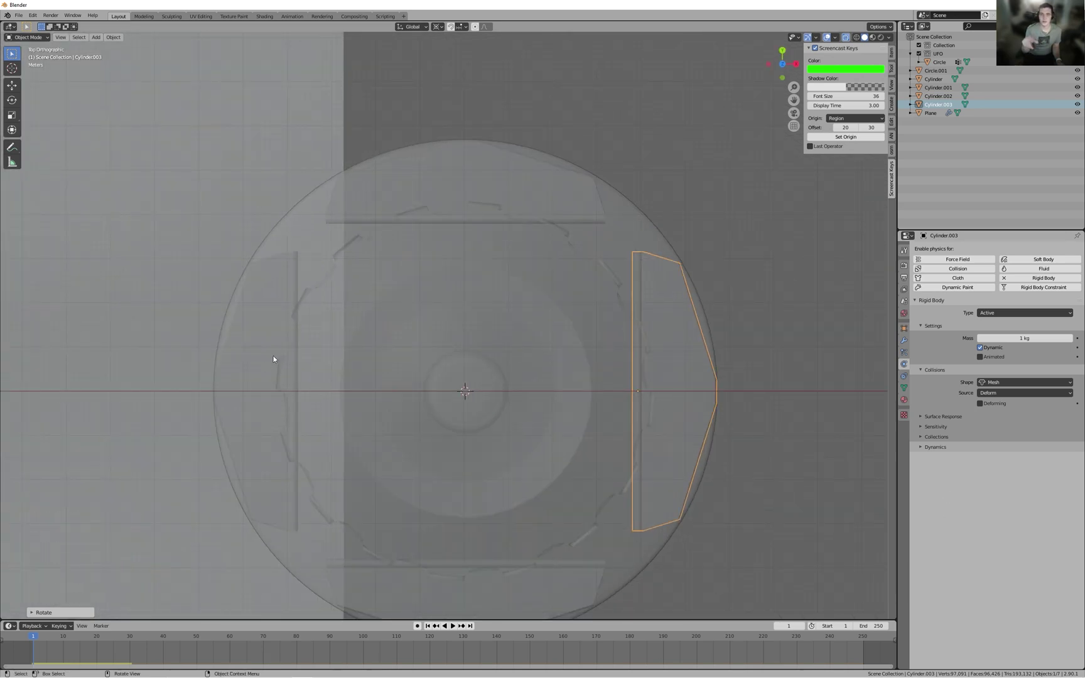
middle_drag(273, 359, 407, 302)
scroll(389, 342, down, 3)
scroll(424, 262, up, 2)
middle_drag(423, 262, 630, 229)
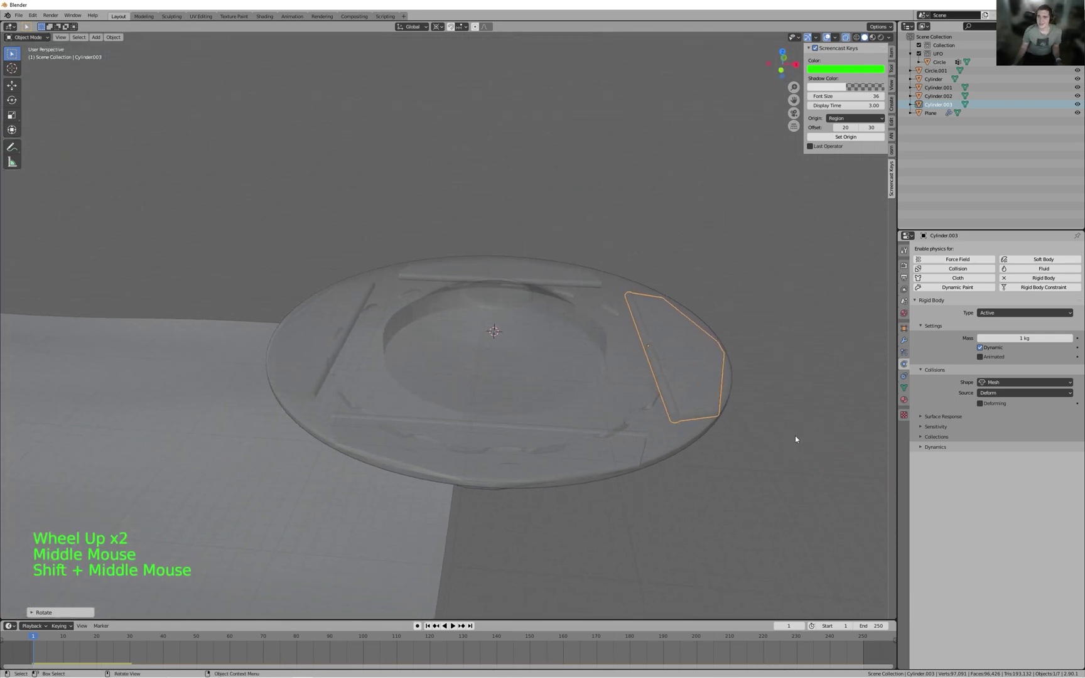
middle_drag(795, 437, 765, 432)
scroll(765, 432, up, 1)
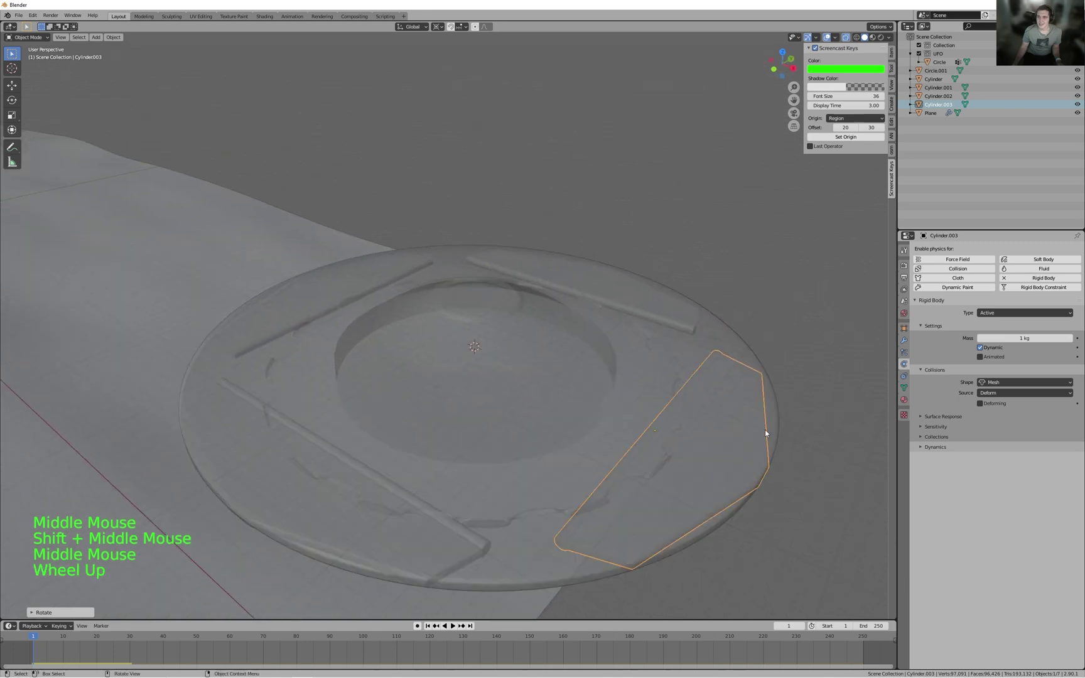
click(580, 289)
click(599, 281)
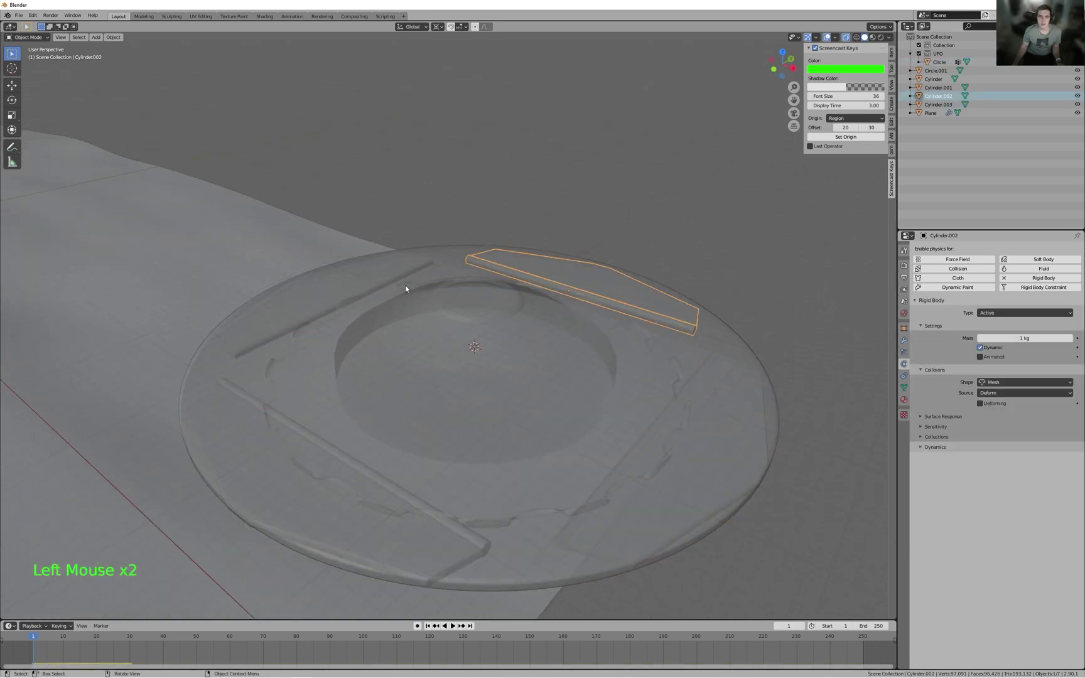
click(355, 338)
click(271, 467)
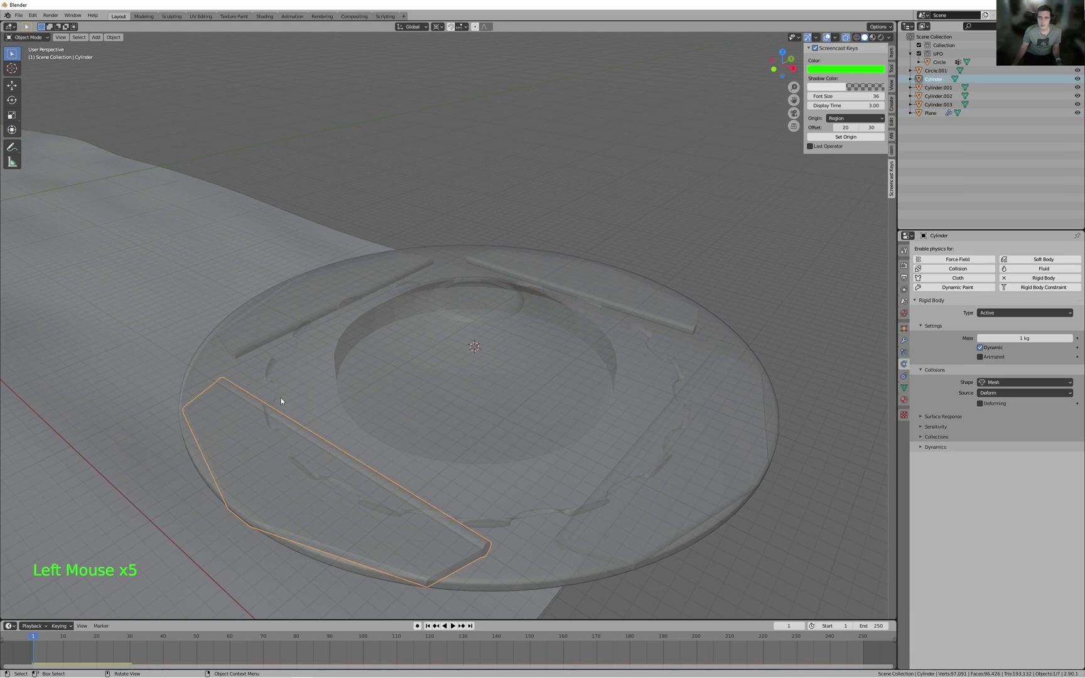
click(280, 312)
click(280, 311)
click(280, 311)
- Make the central low-poly body an active rigid body and set its collision shape to Mesh
click(440, 376)
click(440, 375)
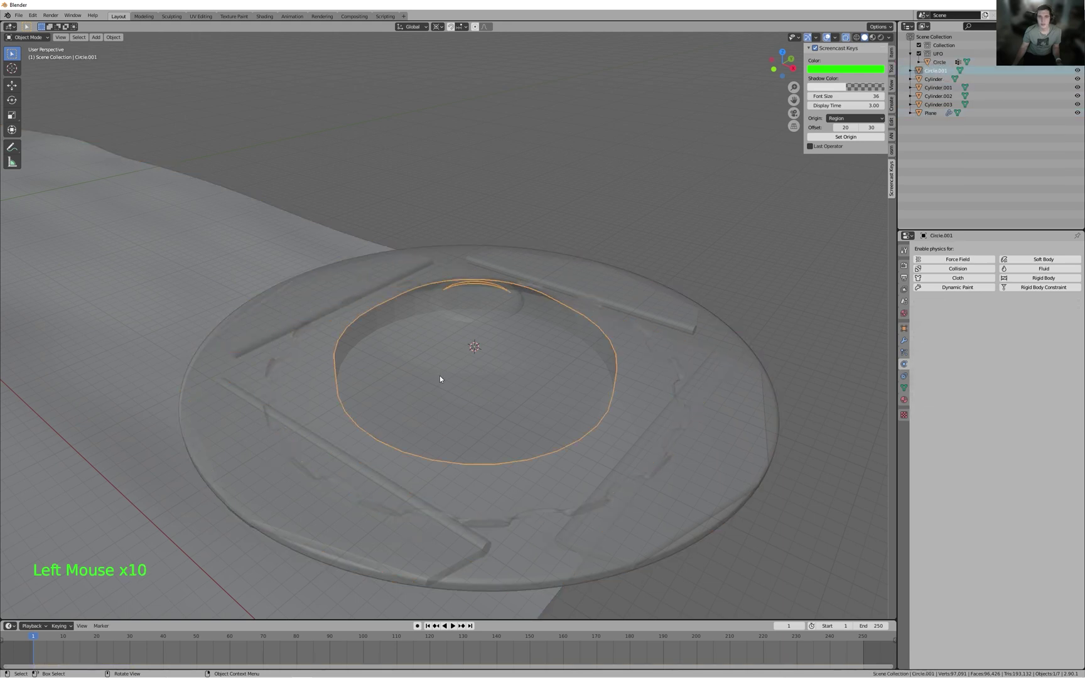
click(1038, 280)
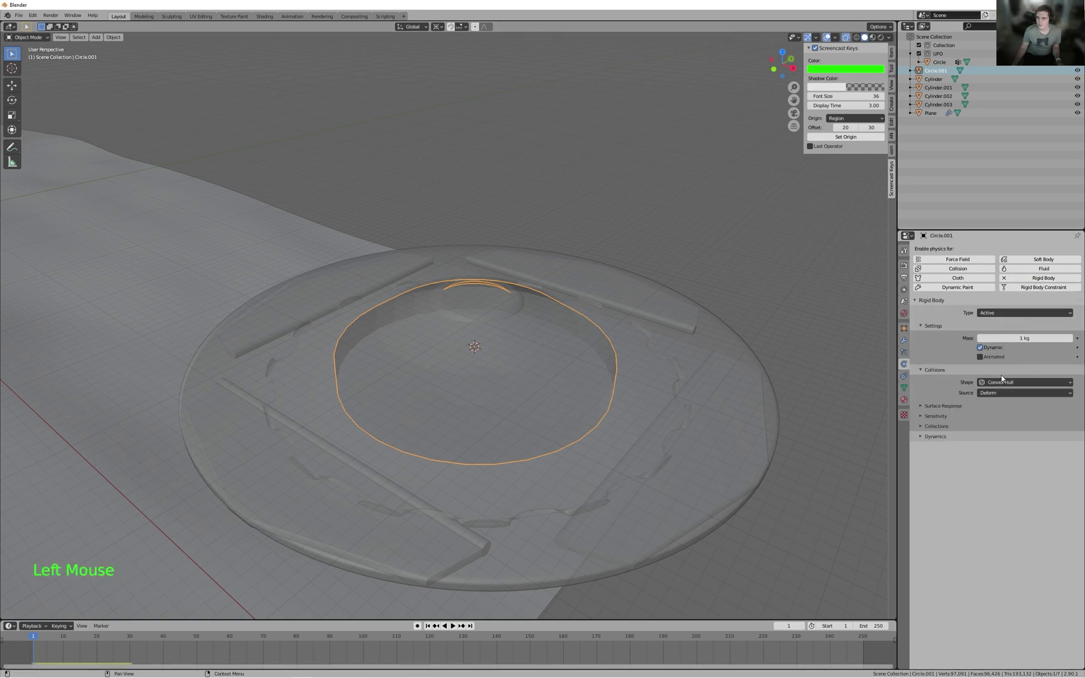
click(1039, 279)
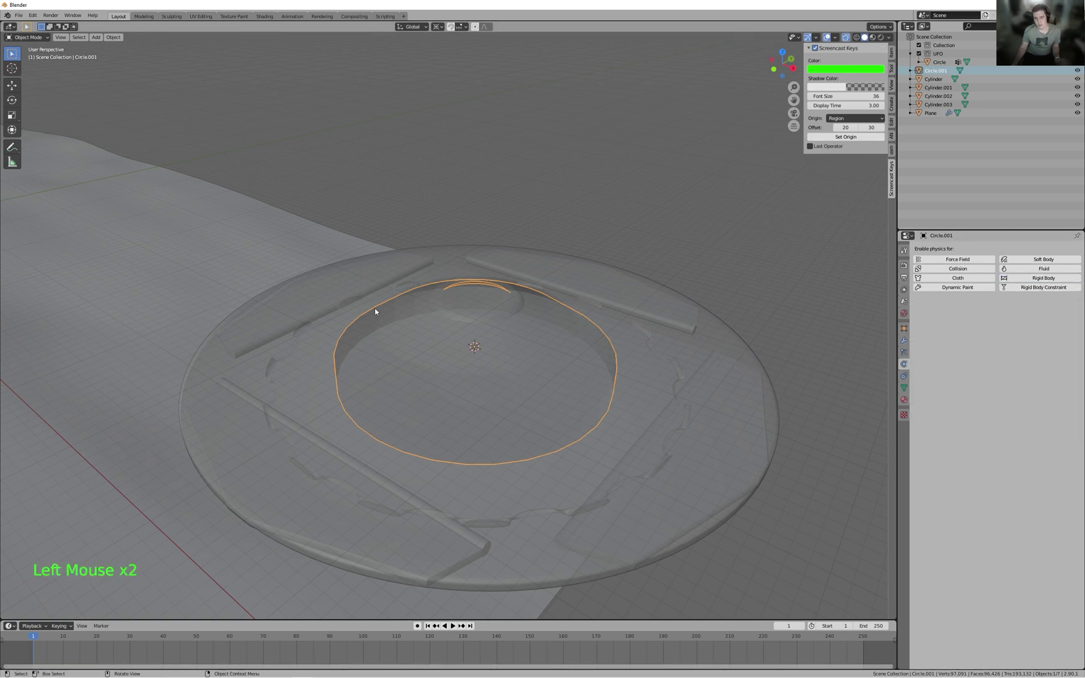
key(F3)
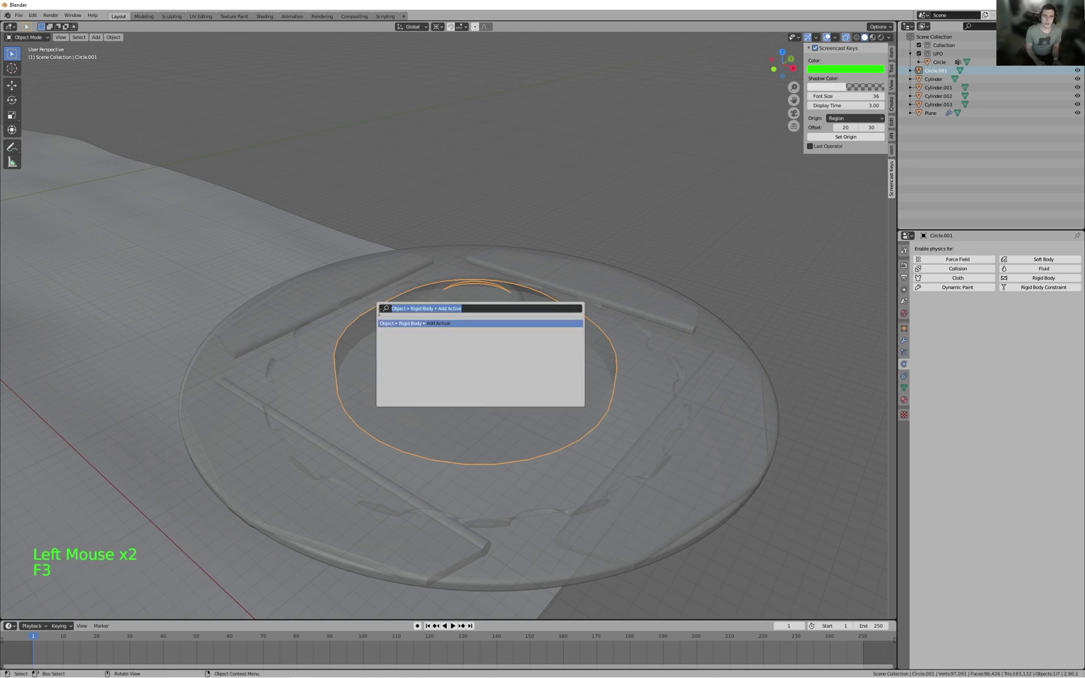
key(Return)
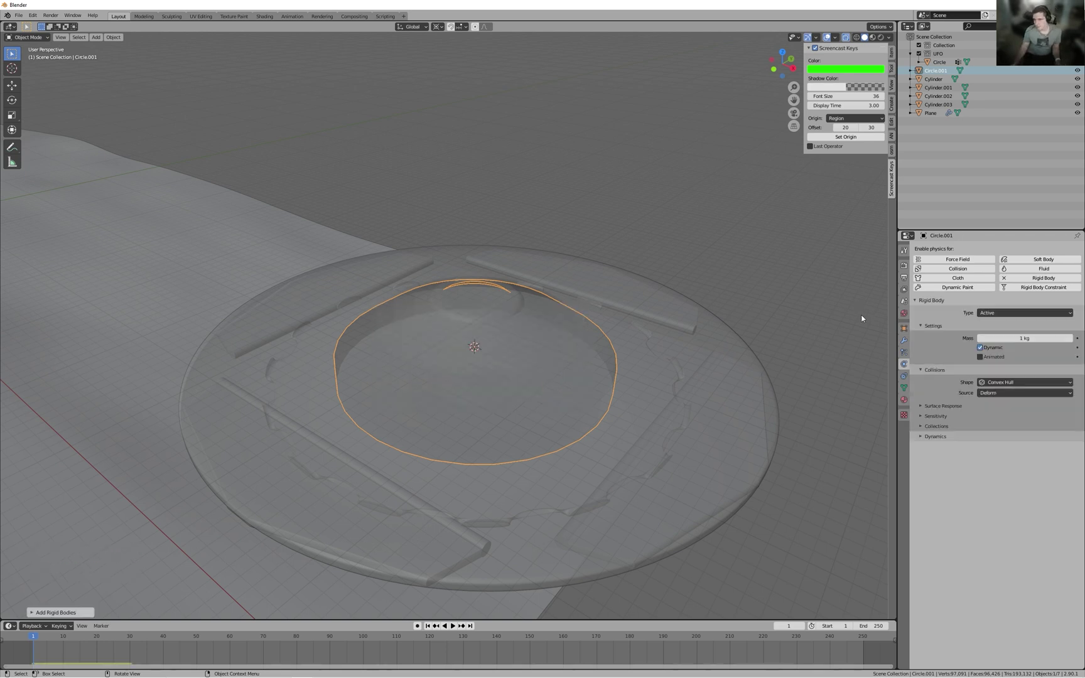
click(1035, 383)
click(1006, 446)
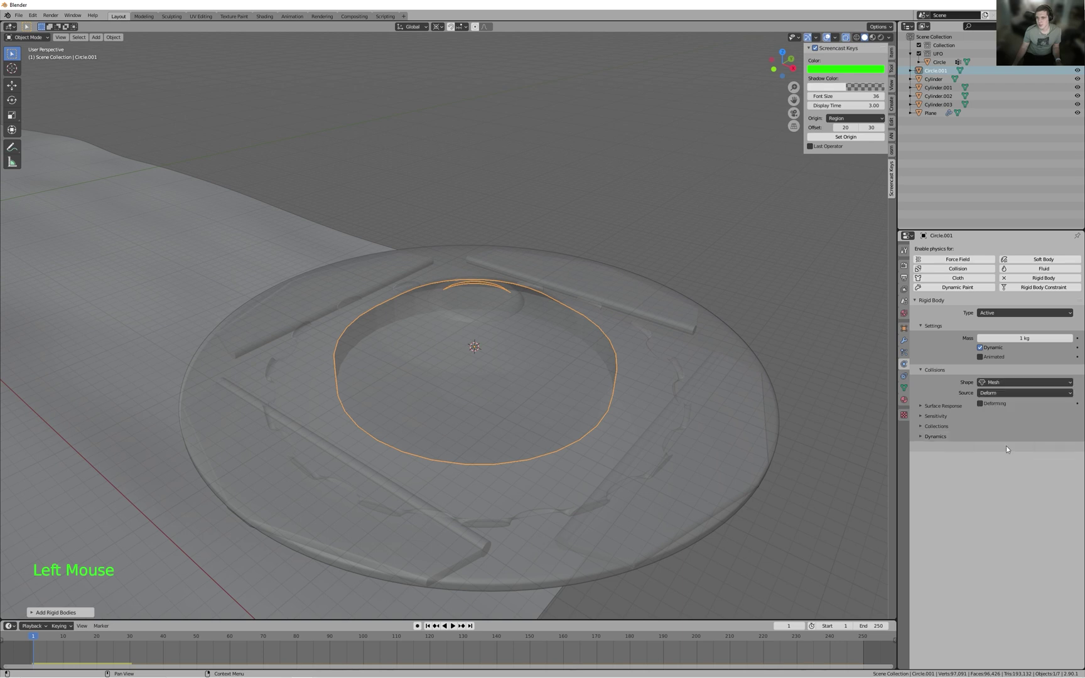
- Play the rigid body simulation, follow the UFO parts below the ground's edge, and return to the first frame
middle_drag(774, 427, 691, 431)
scroll(692, 432, down, 4)
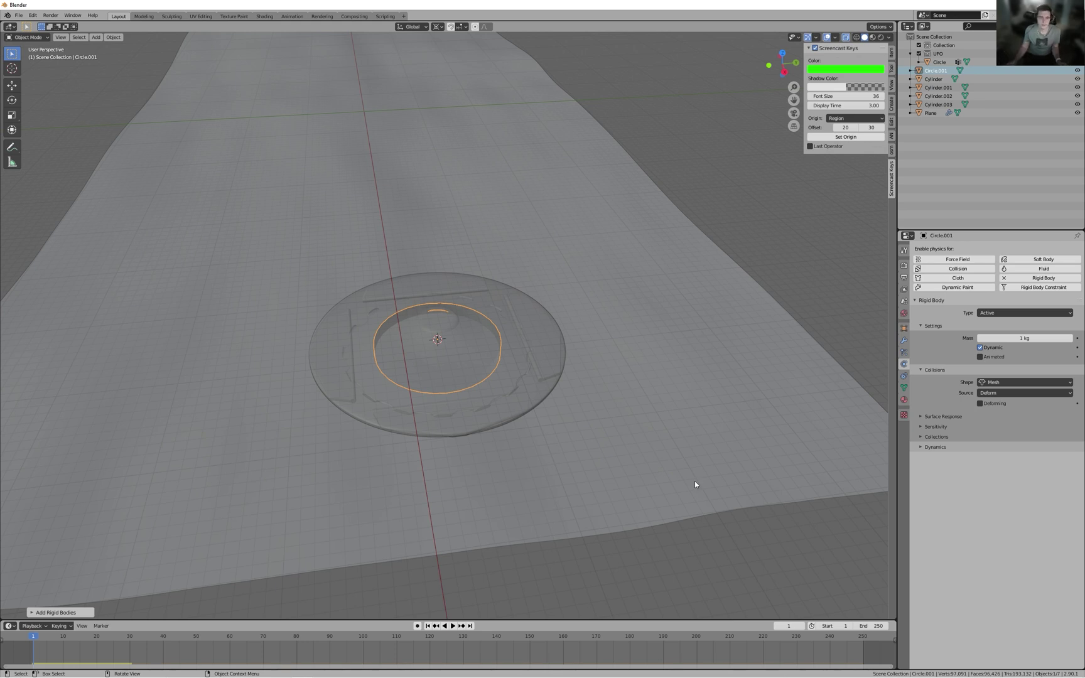
middle_drag(695, 480, 630, 422)
scroll(692, 461, up, 5)
scroll(658, 459, down, 2)
scroll(595, 441, up, 1)
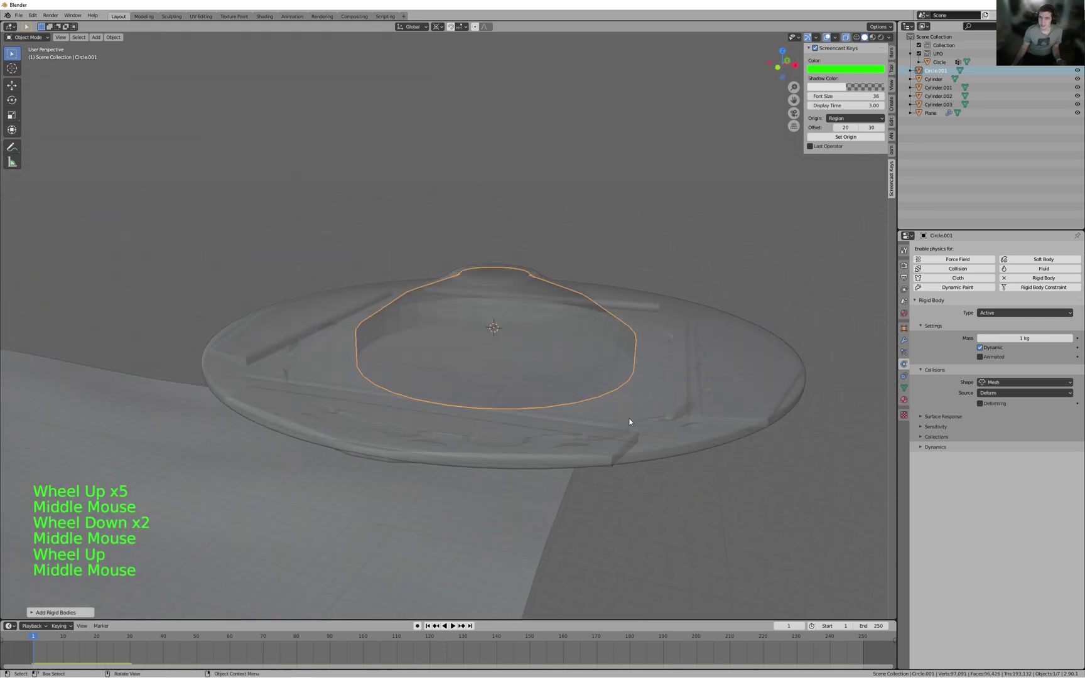
key(space)
scroll(539, 413, down, 5)
shift+middle_drag(631, 397, 683, 362)
shift+middle_drag(558, 485, 520, 493)
shift+scroll(590, 300, down, 1)
scroll(590, 299, down, 3)
key(space)
click(521, 392)
middle_drag(467, 432, 593, 280)
scroll(556, 380, up, 1)
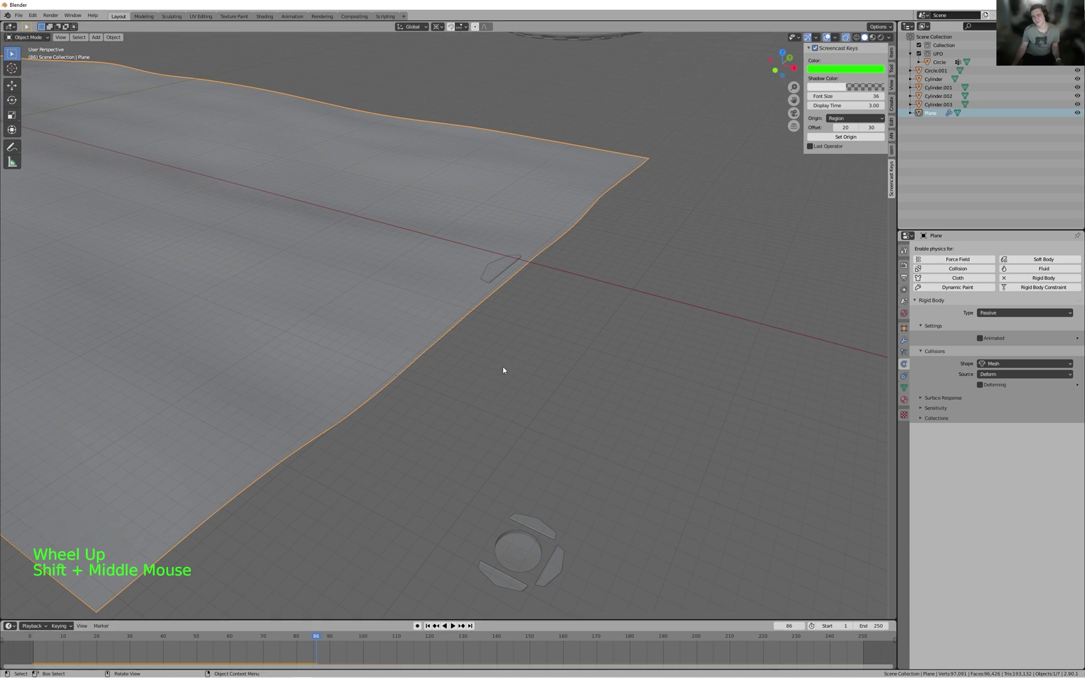
key(shift+Left)
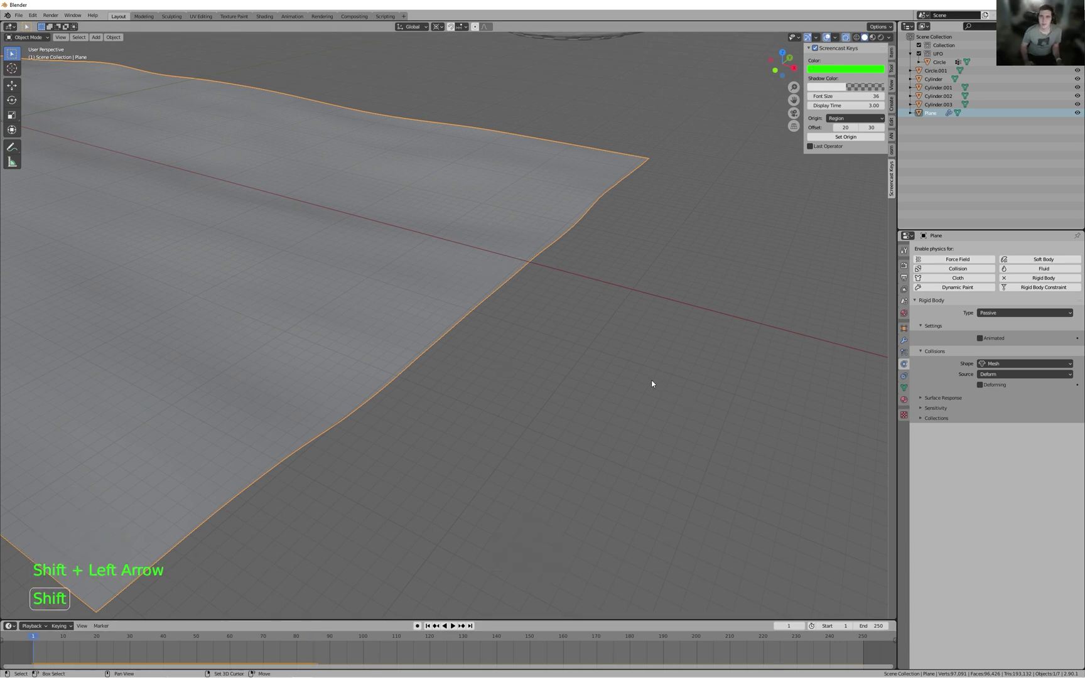
- Replay the start of the simulation from a wider view of the ground and rewind to frame 1
scroll(740, 354, down, 3)
shift+middle_drag(740, 354, 665, 348)
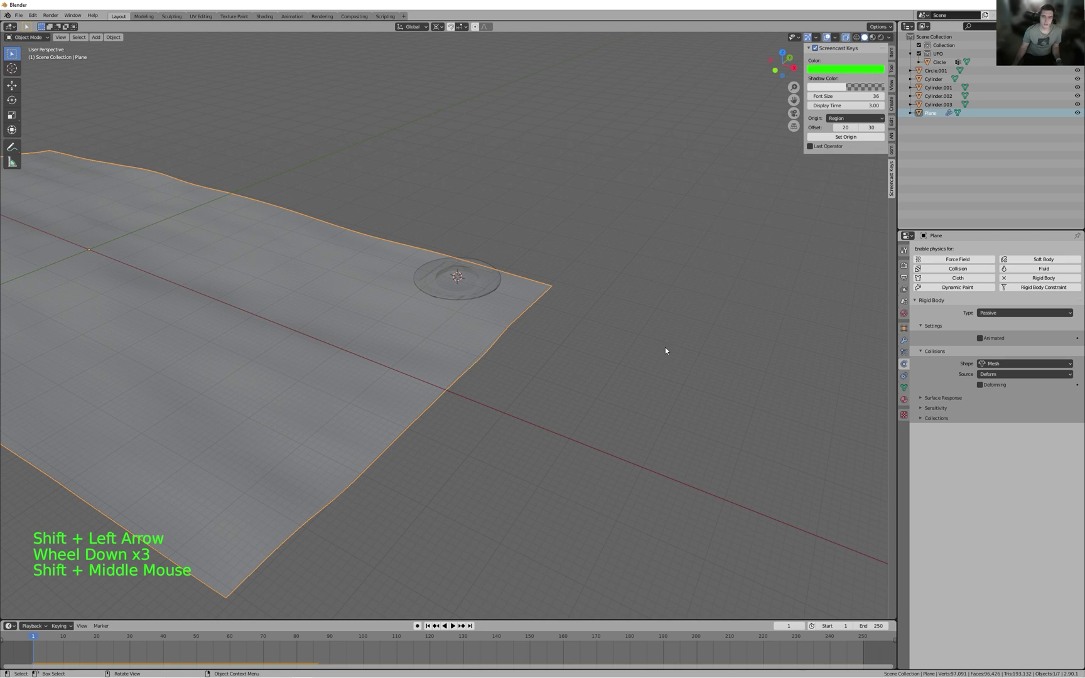
key(space)
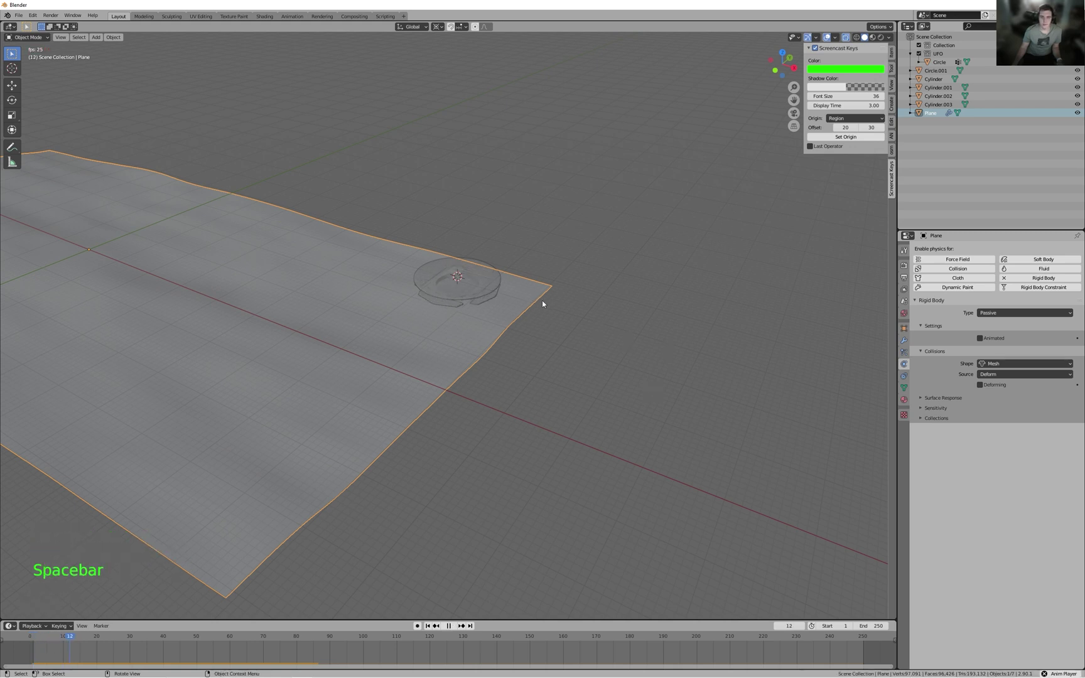
key(space)
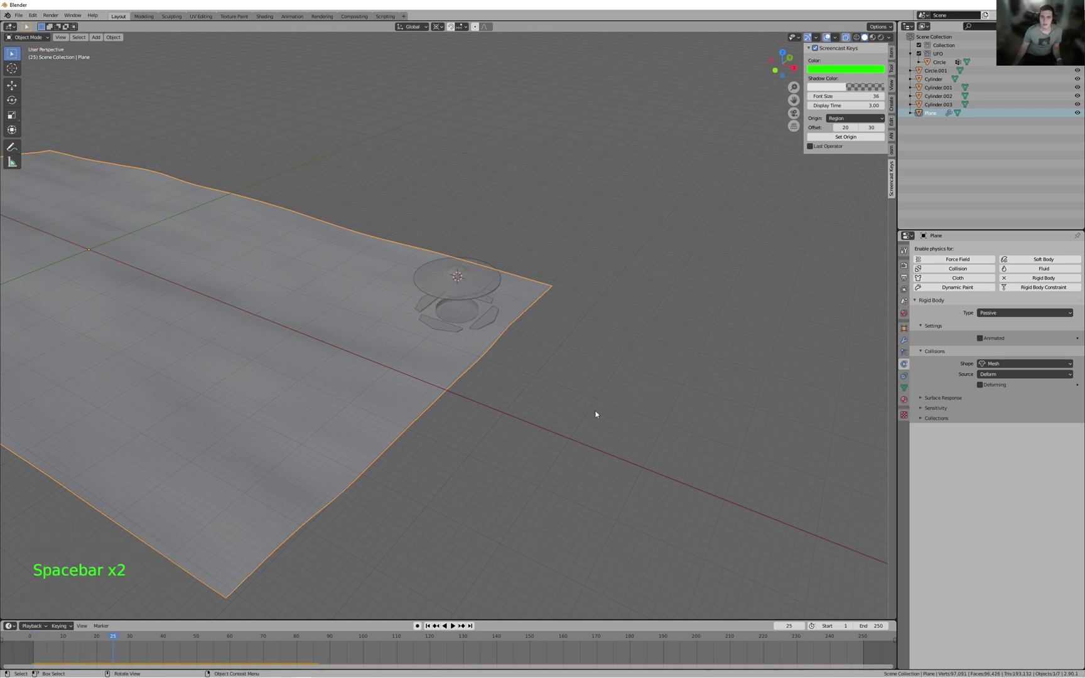
key(shift+Left)
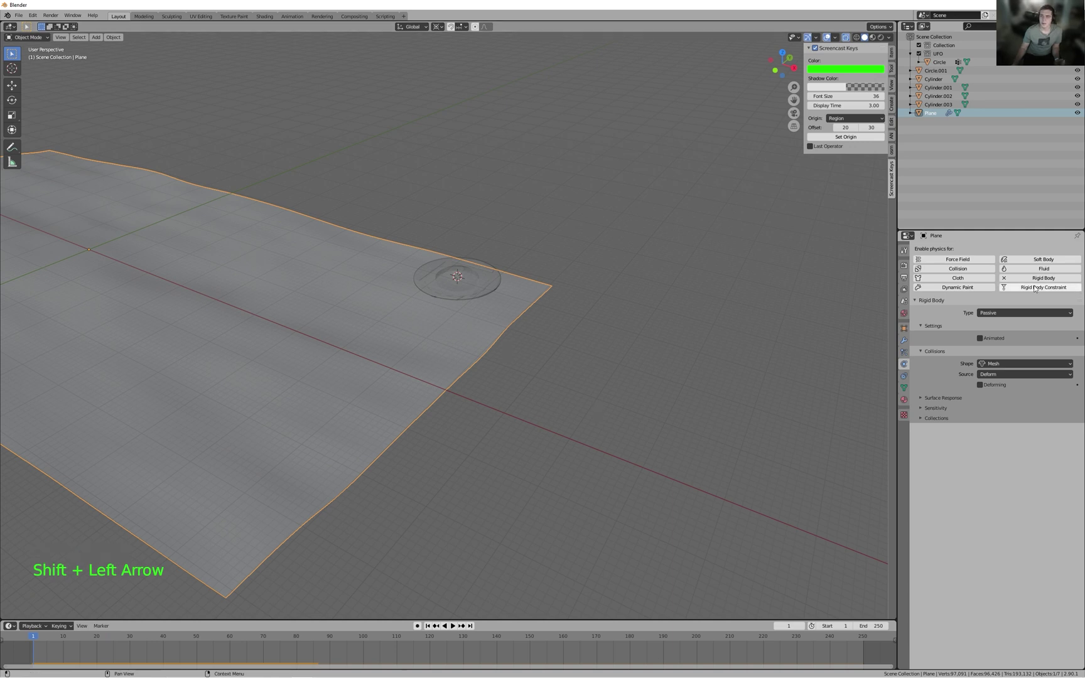
- Show the scene's Rigid Body World settings and review its collection, speed and cache options
click(904, 302)
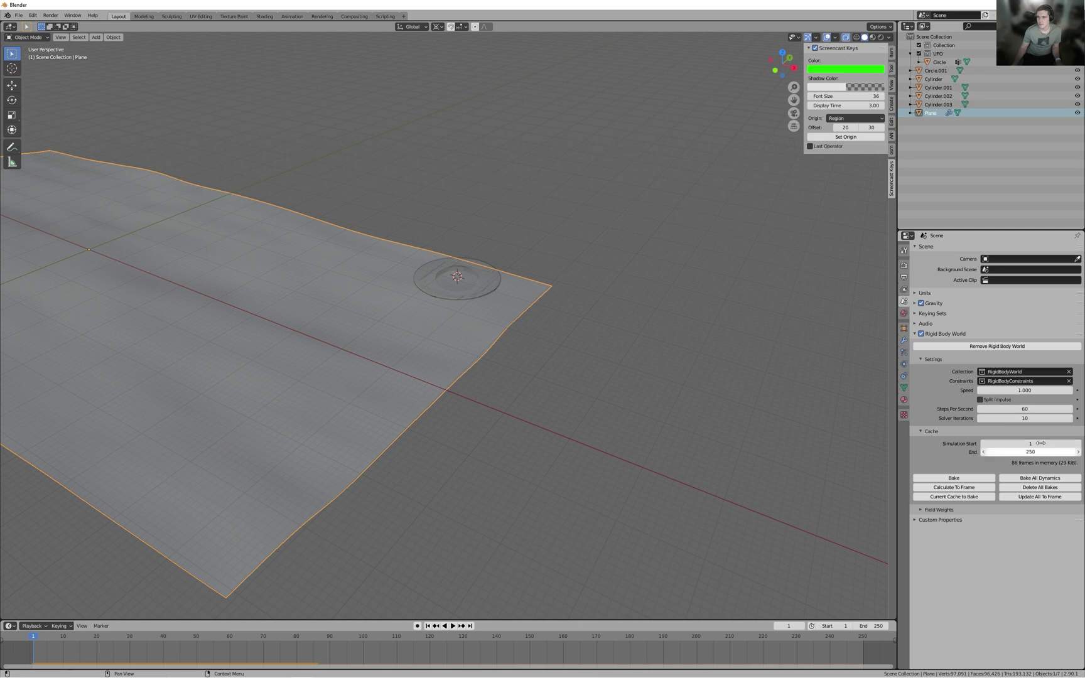
middle_drag(396, 342, 627, 332)
scroll(495, 342, up, 3)
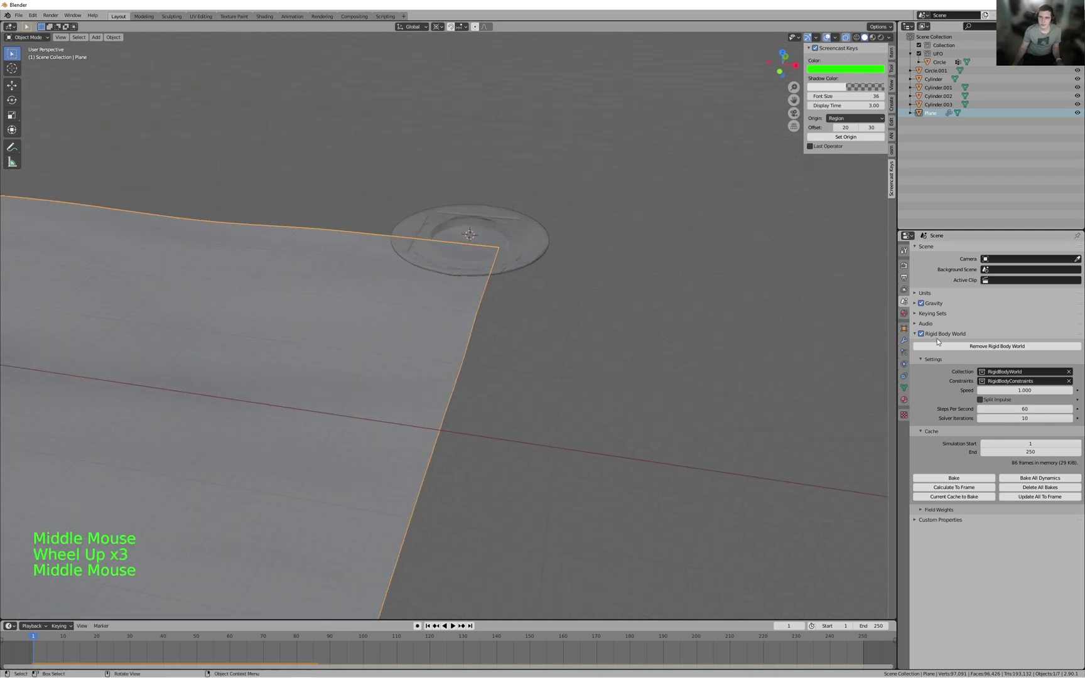
click(915, 334)
click(915, 334)
- Run the simulation once more from the start to check playback and reset the timeline to frame 1
middle_drag(702, 388, 681, 361)
scroll(663, 381, up, 3)
scroll(699, 374, down, 1)
scroll(698, 375, down, 4)
key(space)
key(space)
key(space)
key(shift+Left)
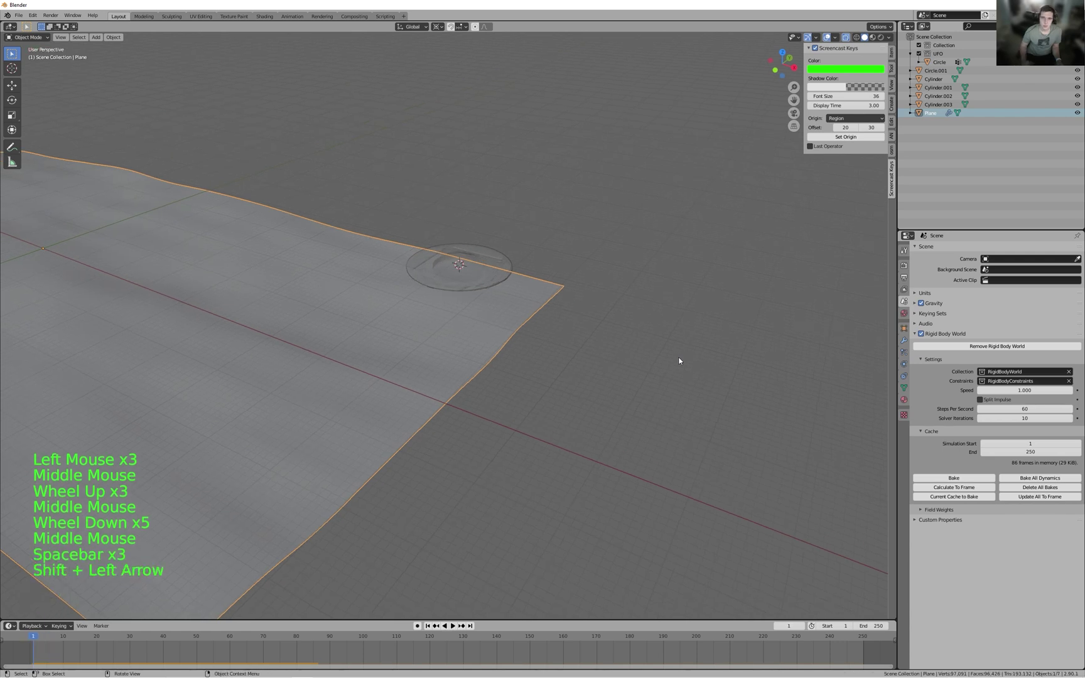
- Examine the low-poly body and the flaps around it up close to see where they need connecting
scroll(547, 170, up, 6)
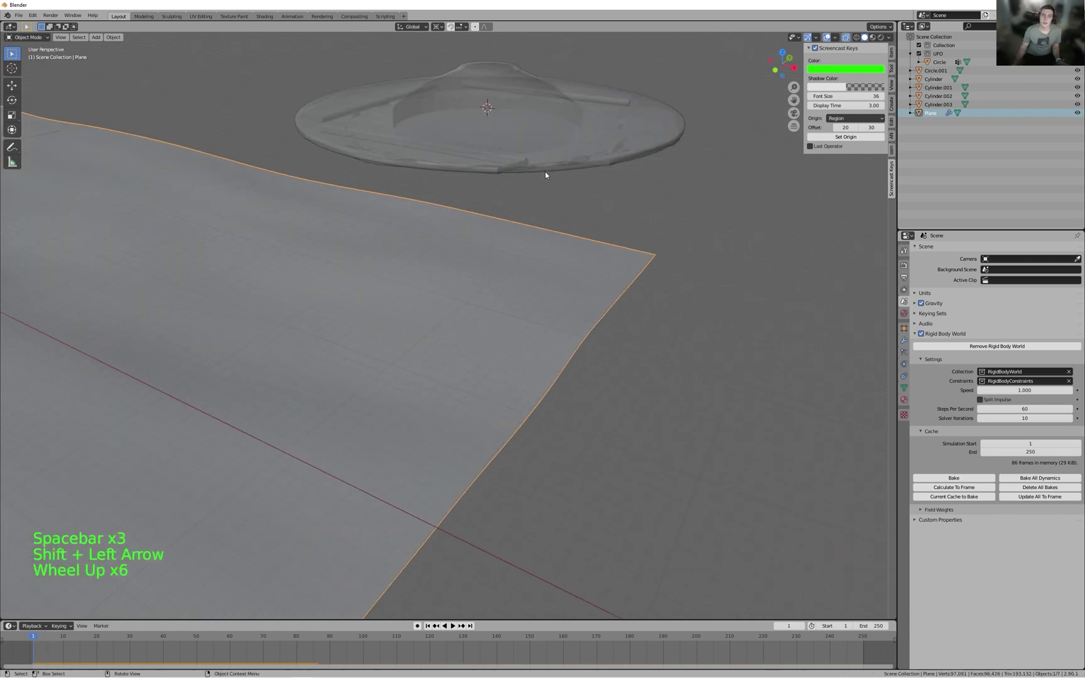
middle_drag(554, 170, 554, 200)
click(557, 237)
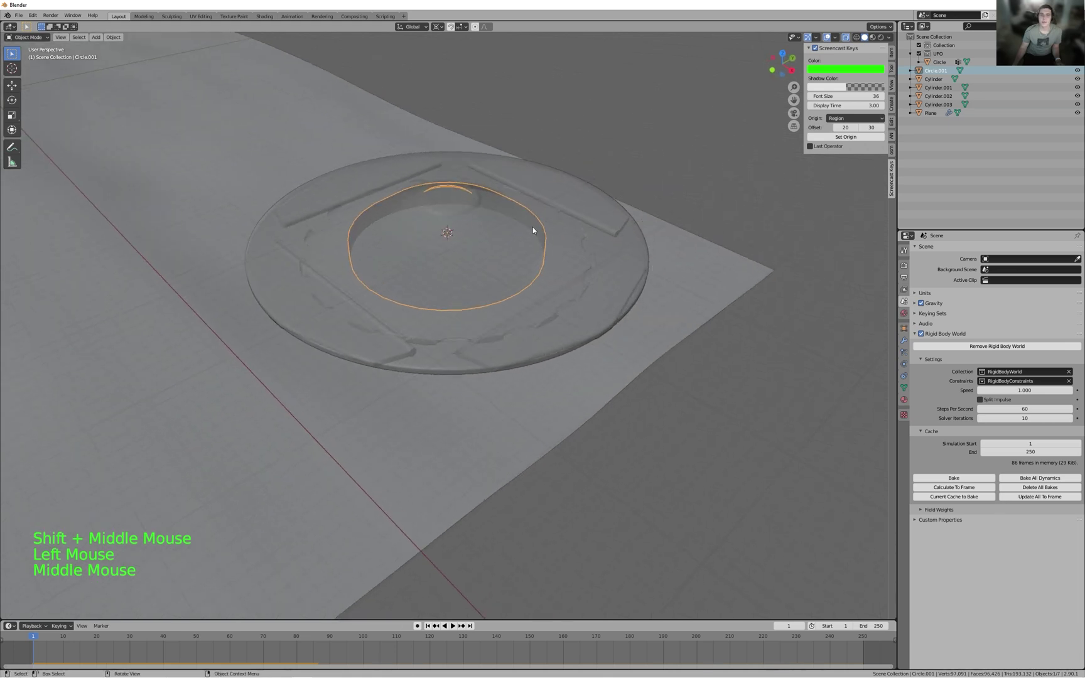
middle_drag(494, 278, 454, 273)
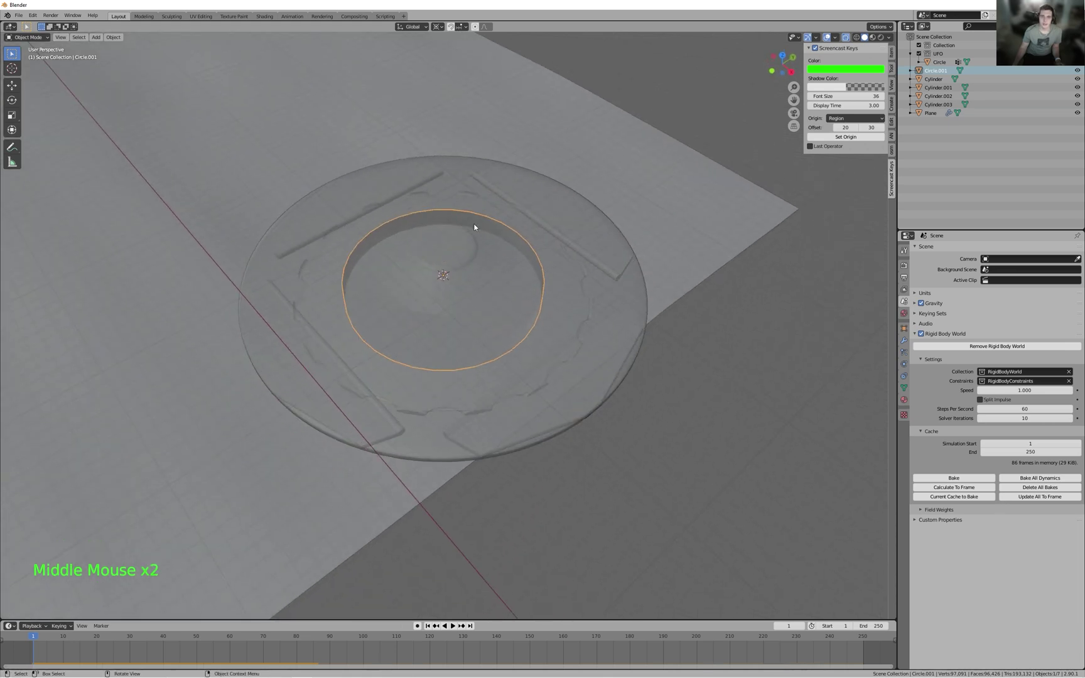
middle_drag(507, 292, 595, 359)
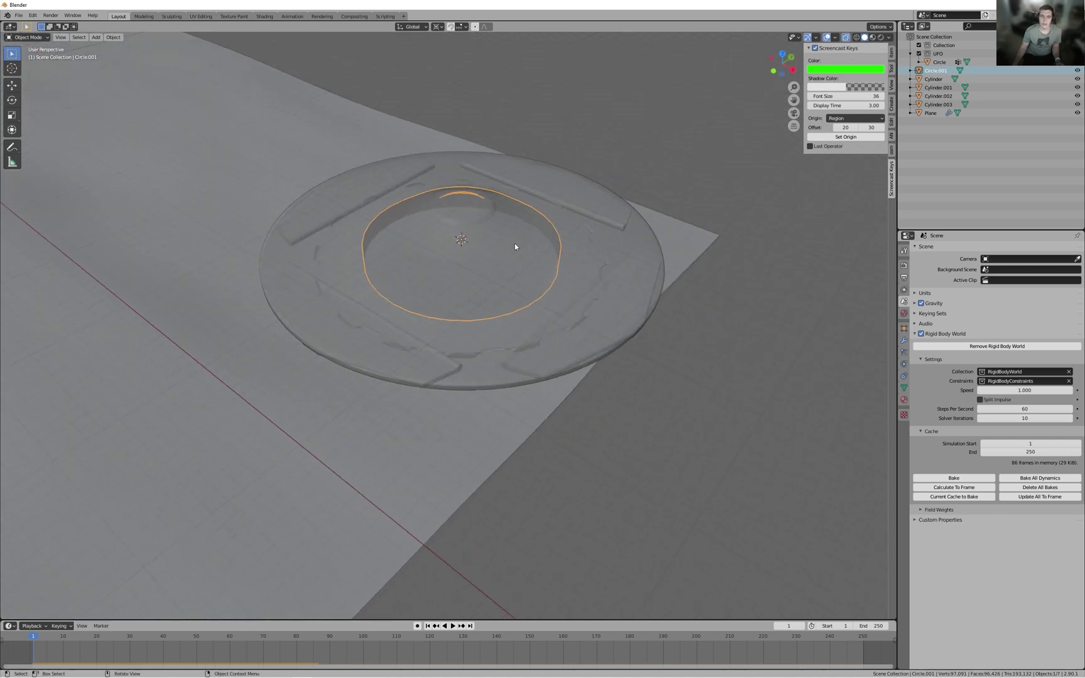
click(337, 296)
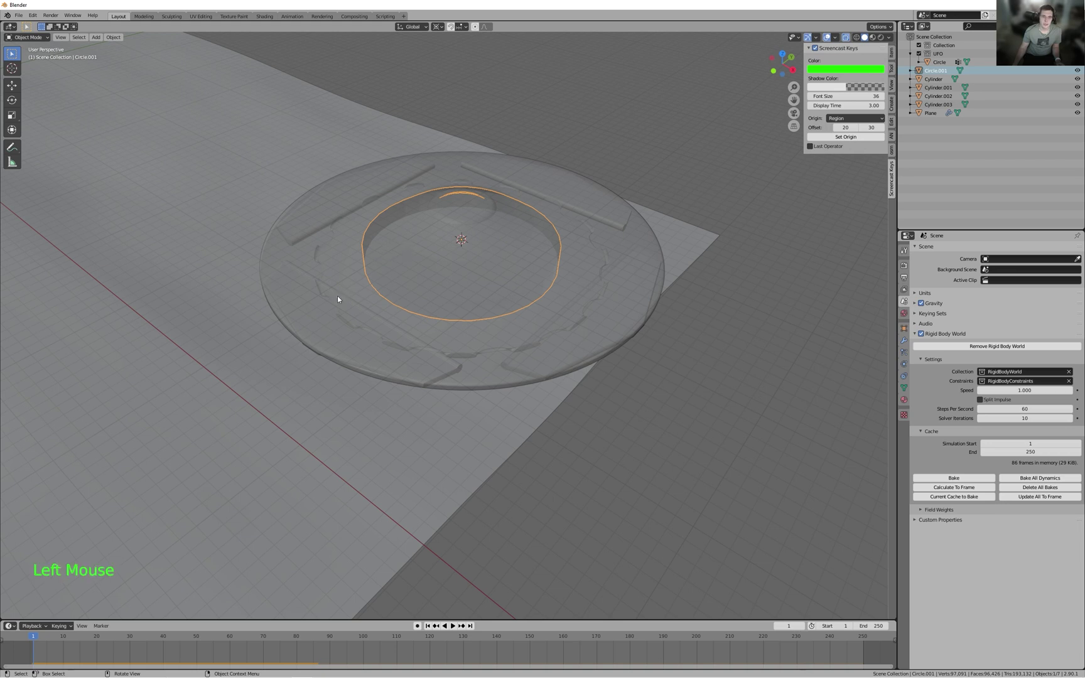
click(349, 219)
click(454, 267)
click(474, 270)
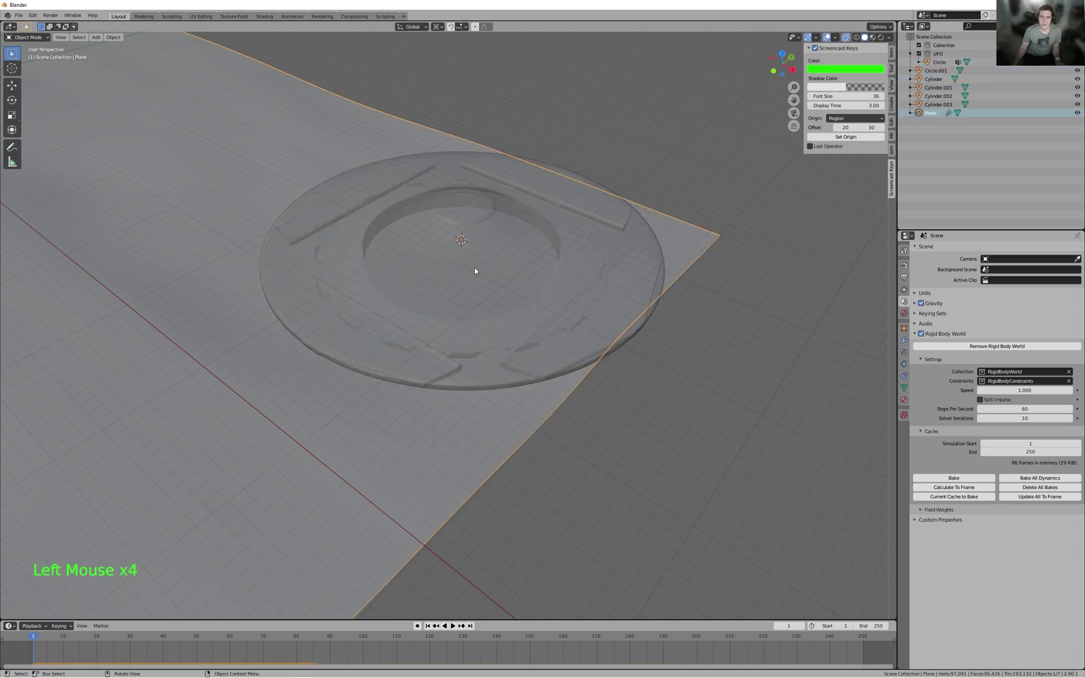
click(472, 257)
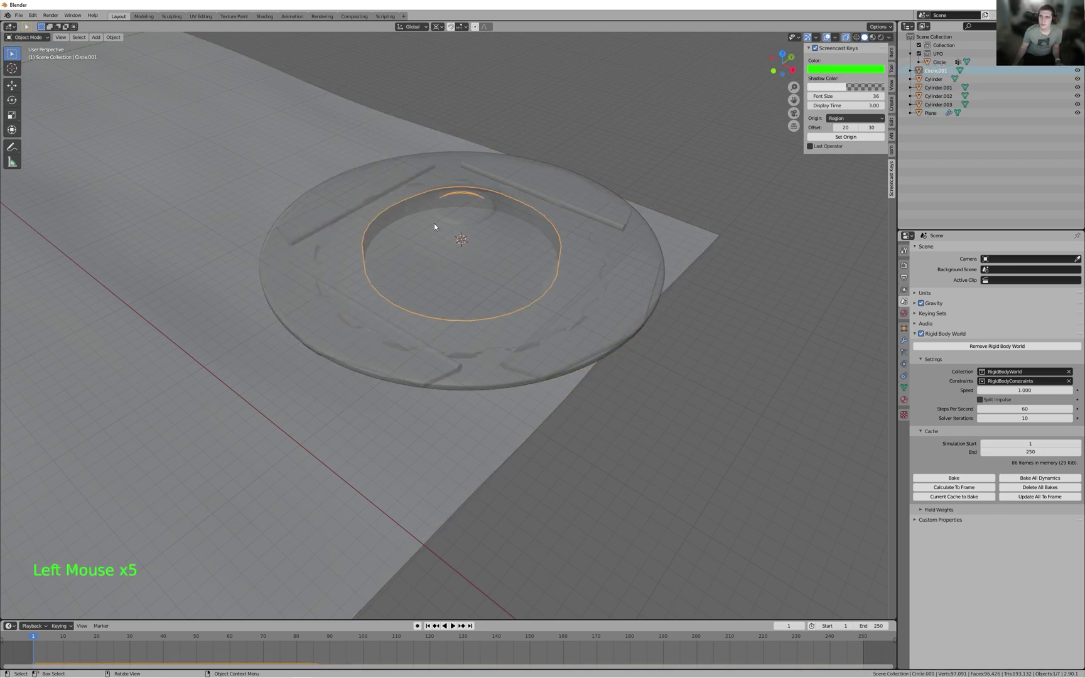
- In Edit Mode, snap the 3D cursor to the selected vertical edge on the low-poly body's outer rim
key(Tab)
middle_drag(434, 223, 588, 280)
scroll(573, 303, up, 2)
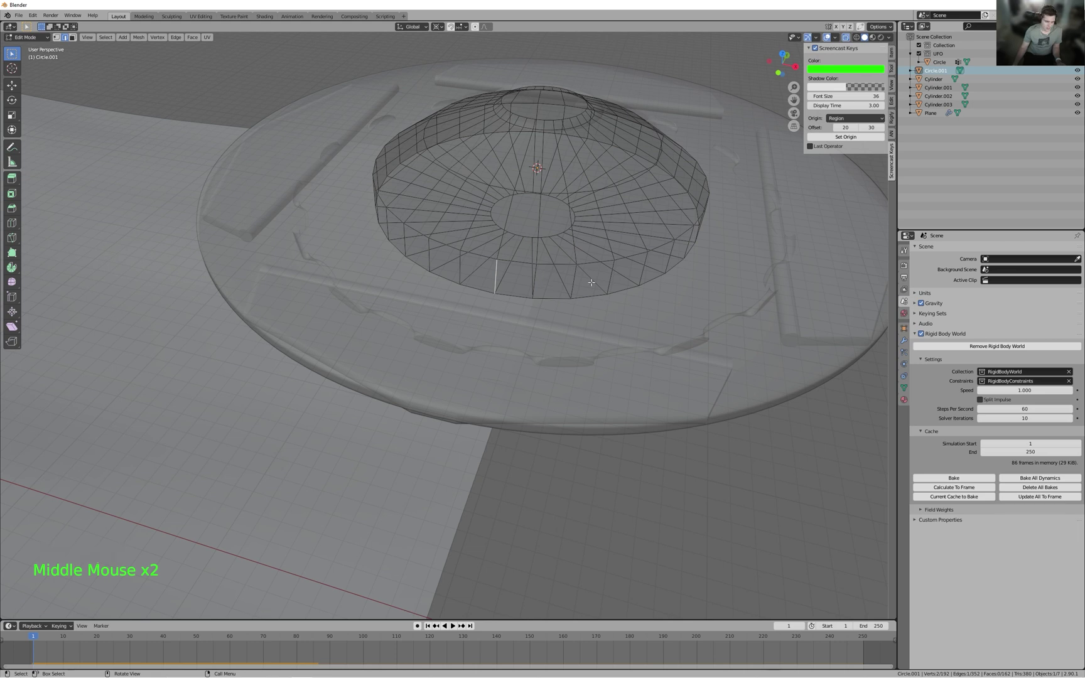
key(shift+s)
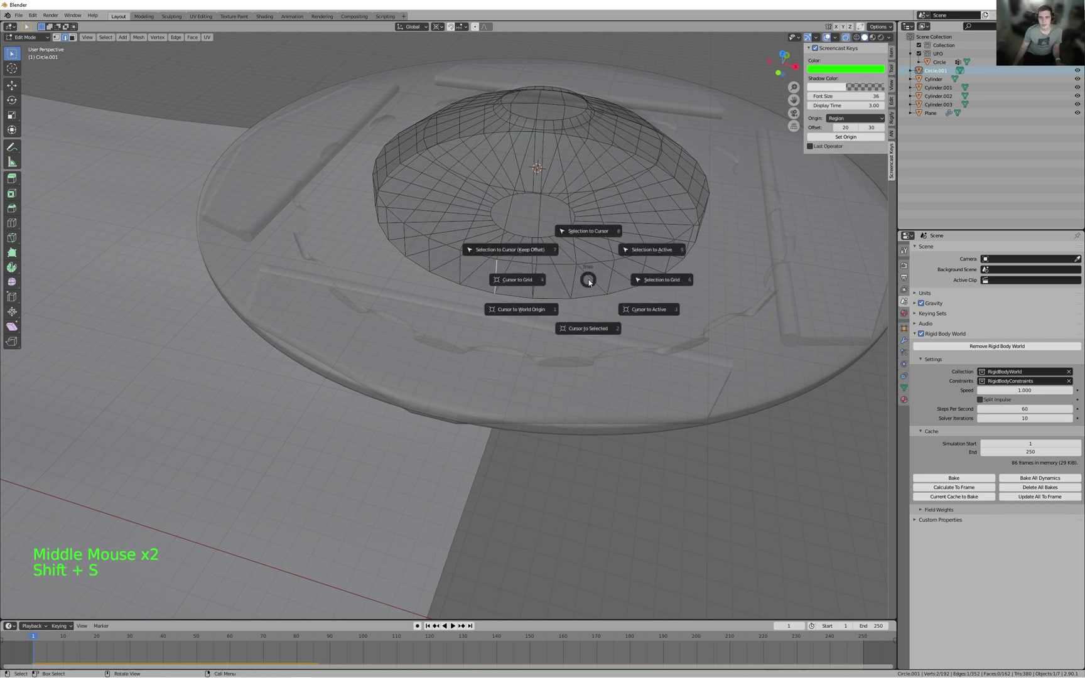
click(588, 326)
middle_drag(588, 326, 511, 354)
- Back in Object Mode, add a plain axes empty at the 3D cursor
key(Tab)
key(shift+a)
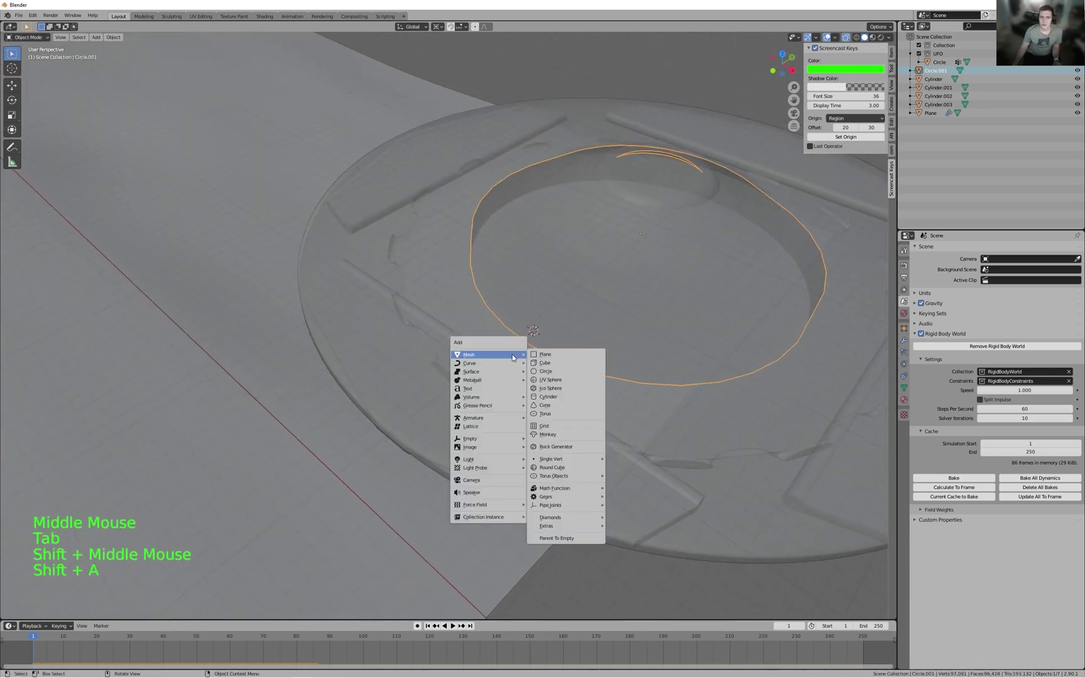
mouse_move(506, 442)
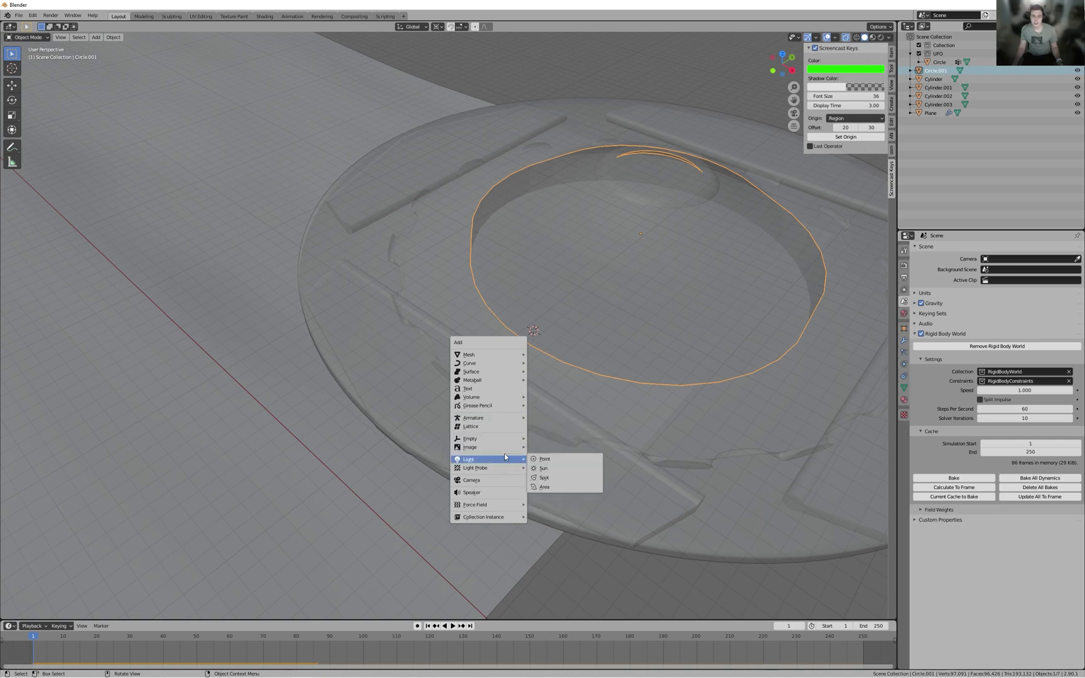
click(555, 441)
- Move the empty outward from the body's rim toward the inner edge of the -Y flap
middle_drag(555, 442, 582, 376)
key(g)
click(601, 348)
shift+middle_drag(556, 430, 629, 279)
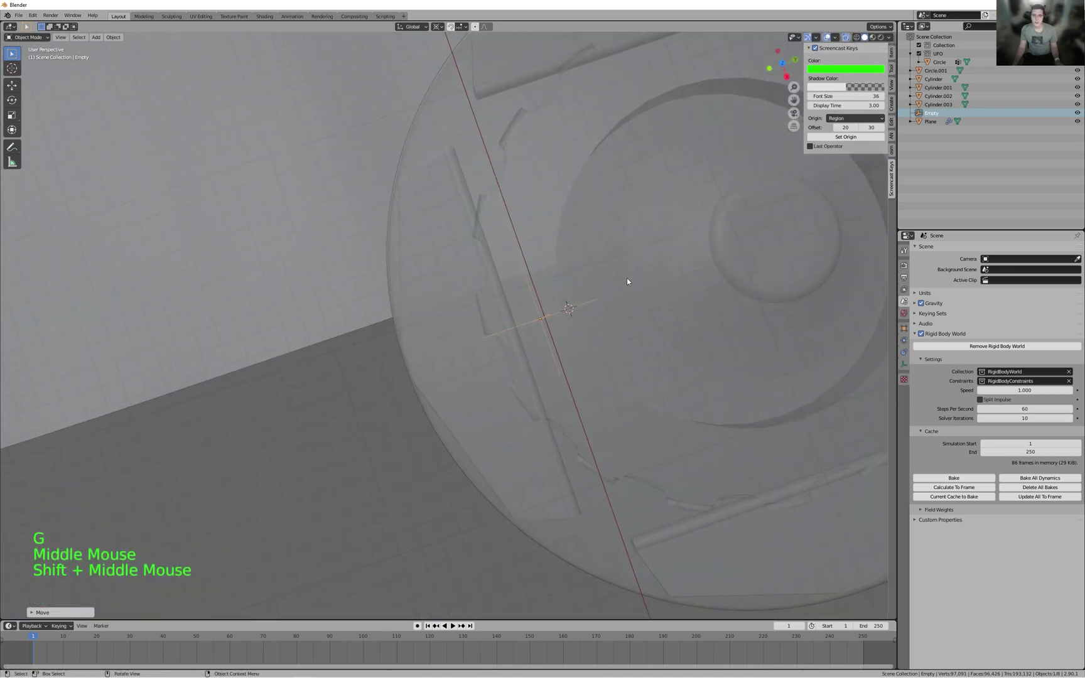
middle_drag(637, 245, 651, 235)
key(KP_Decimal)
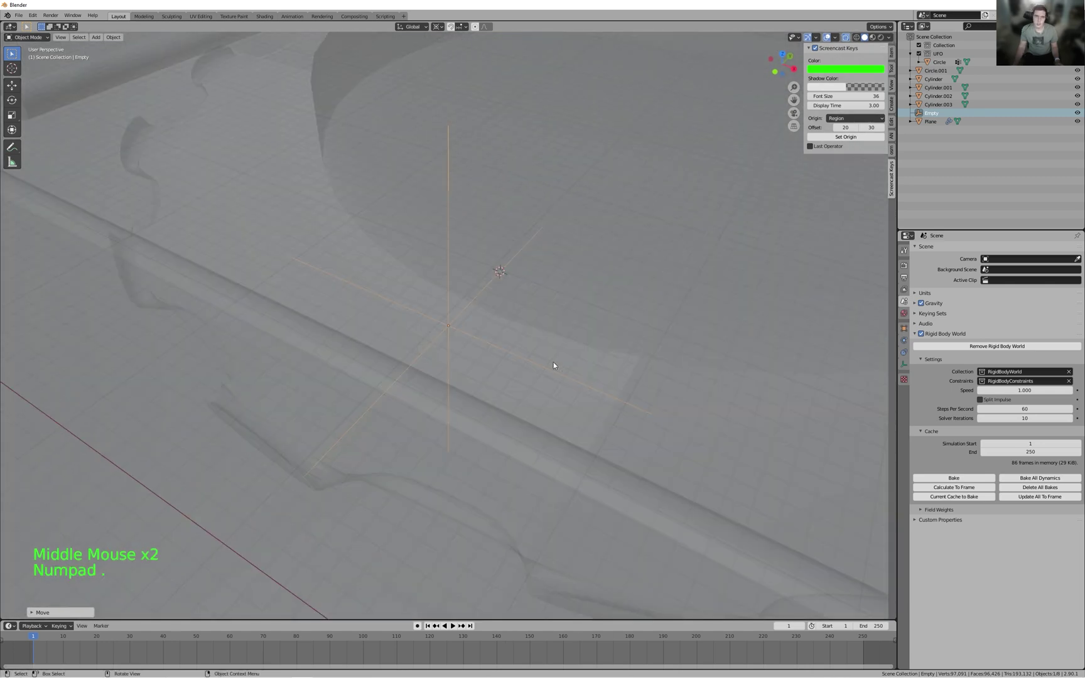
- Add a rigid body constraint to the empty at the -Y flap
scroll(554, 362, down, 4)
middle_drag(528, 339, 538, 337)
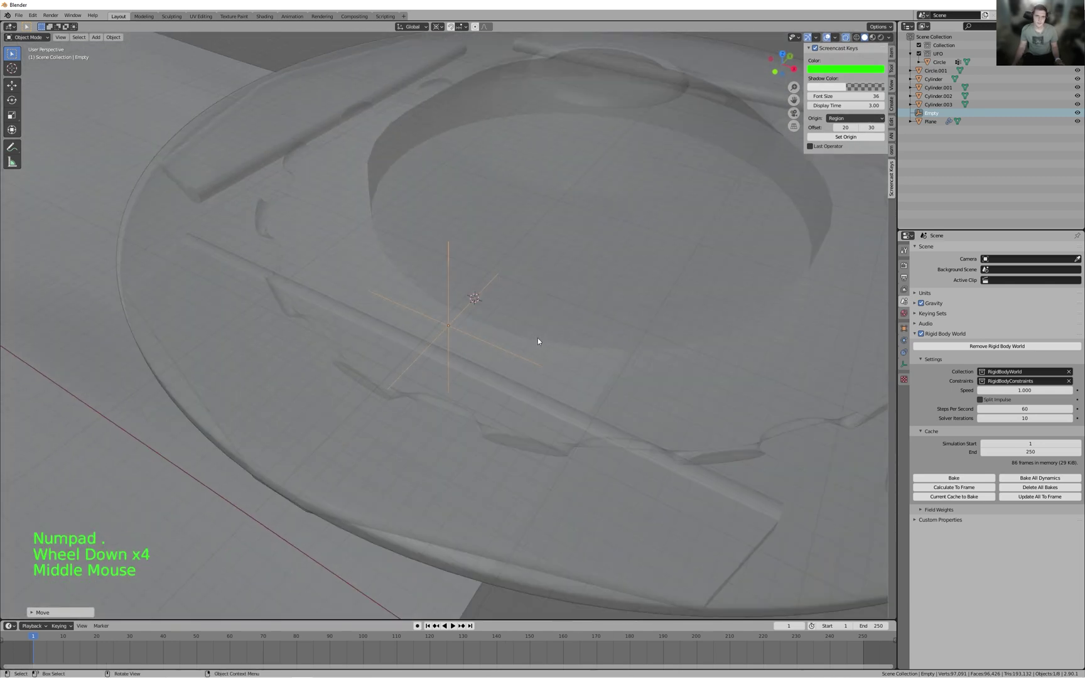
mouse_move(537, 338)
middle_down()
mouse_move(545, 343)
mouse_move(529, 338)
mouse_move(571, 323)
mouse_move(646, 334)
mouse_move(537, 314)
middle_up()
scroll(545, 342, up, 3)
scroll(516, 315, down, 4)
scroll(603, 343, up, 3)
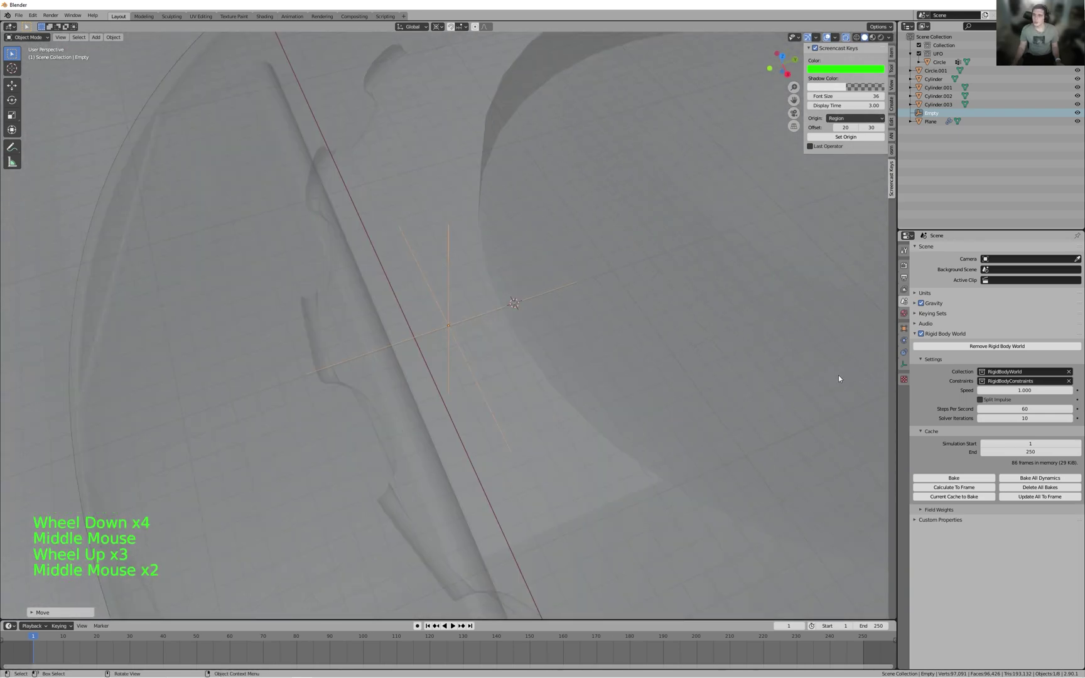
click(903, 340)
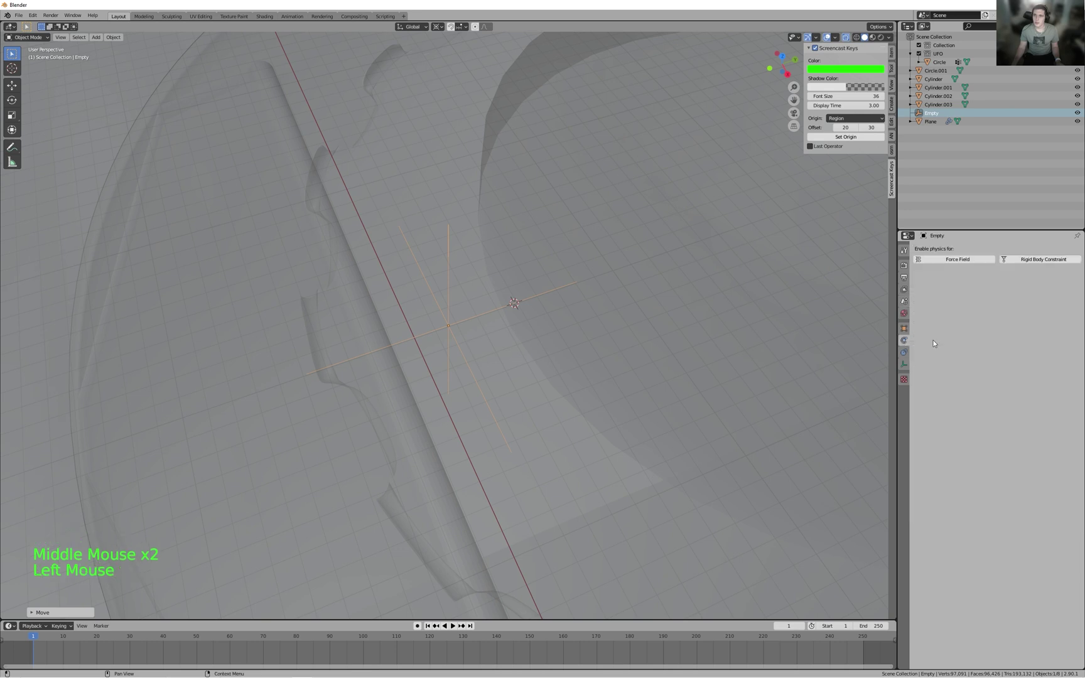
click(1055, 259)
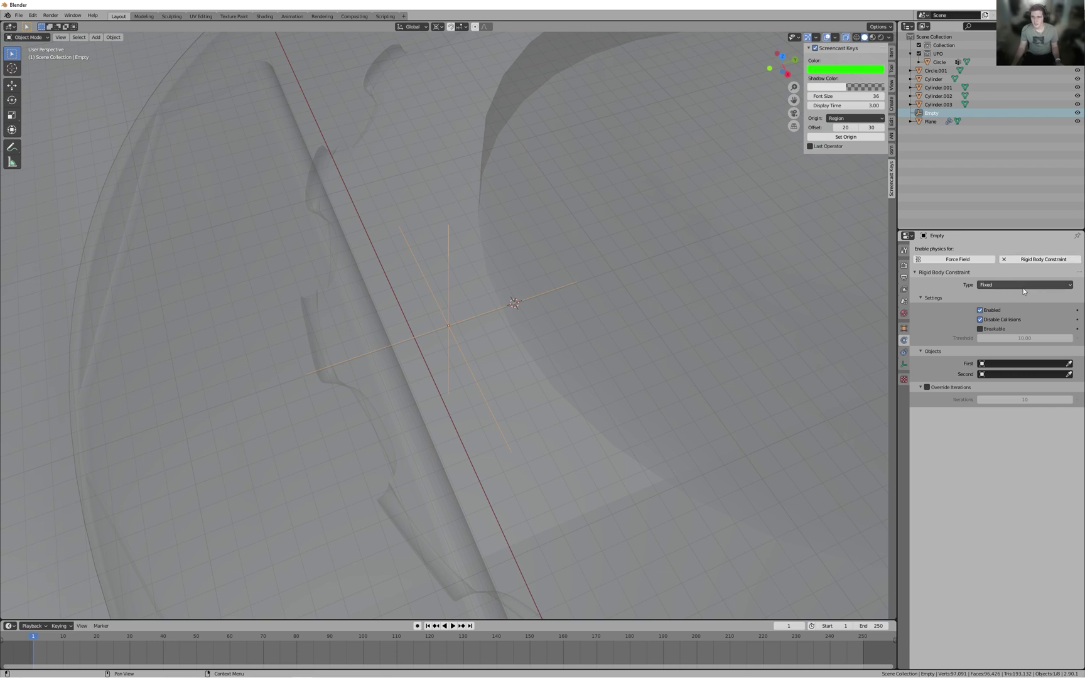
- Hide the detailed UFO mesh and turn off X-ray shading, leaving the constraint empty selected
scroll(629, 311, down, 4)
middle_drag(628, 339, 673, 300)
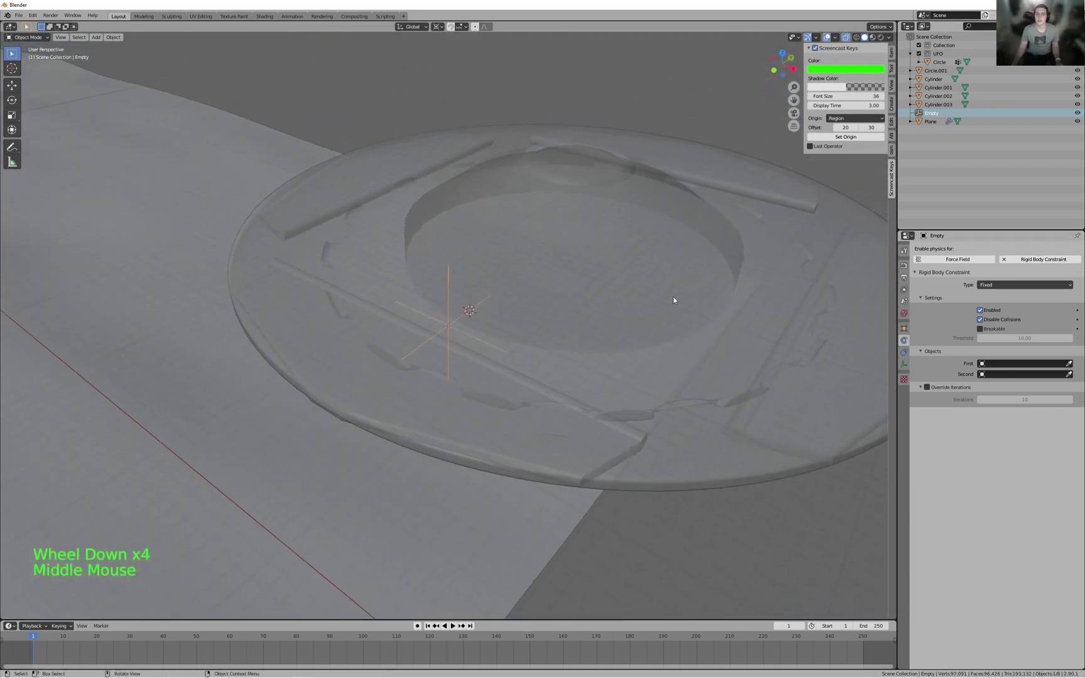
click(671, 363)
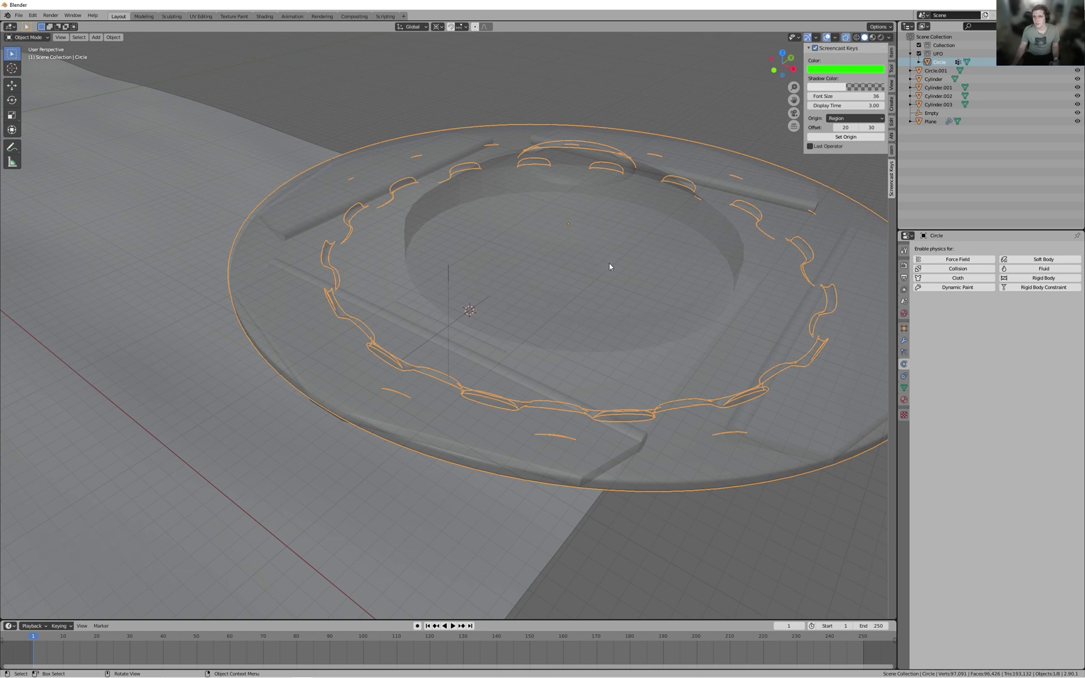
key(h)
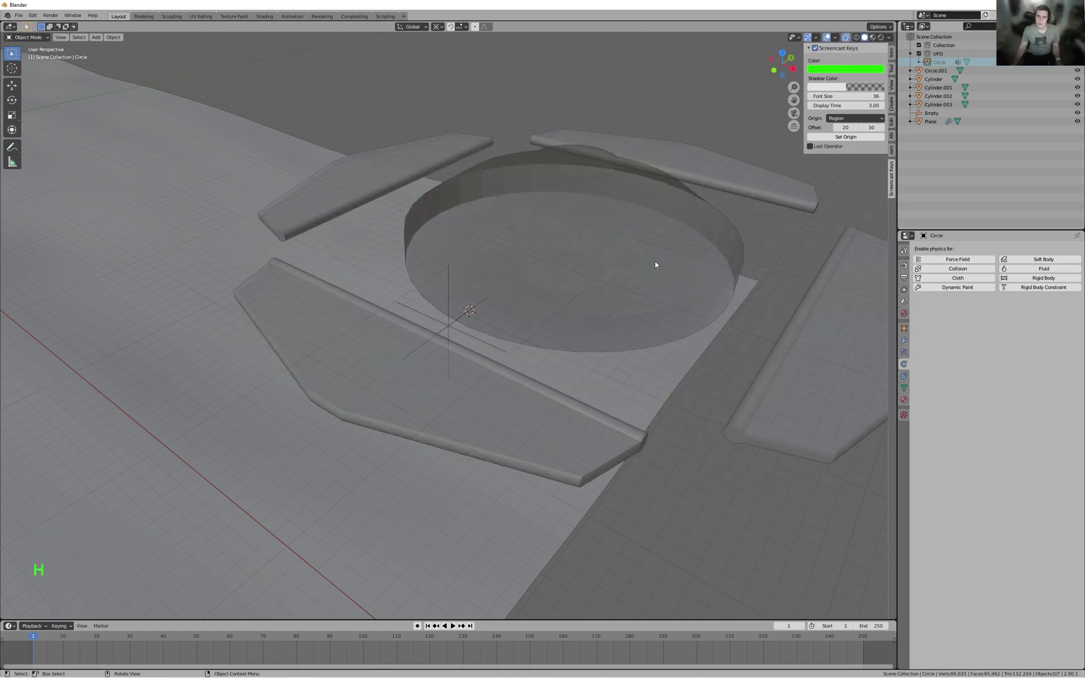
click(473, 336)
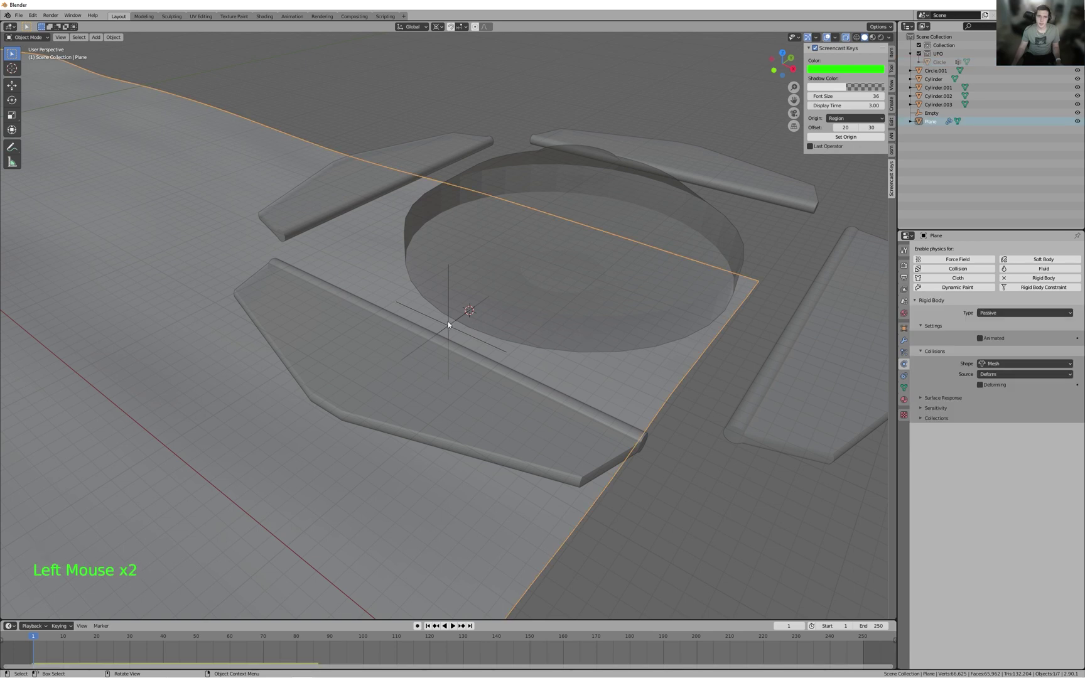
click(449, 325)
key(alt+z)
middle_drag(755, 317, 904, 196)
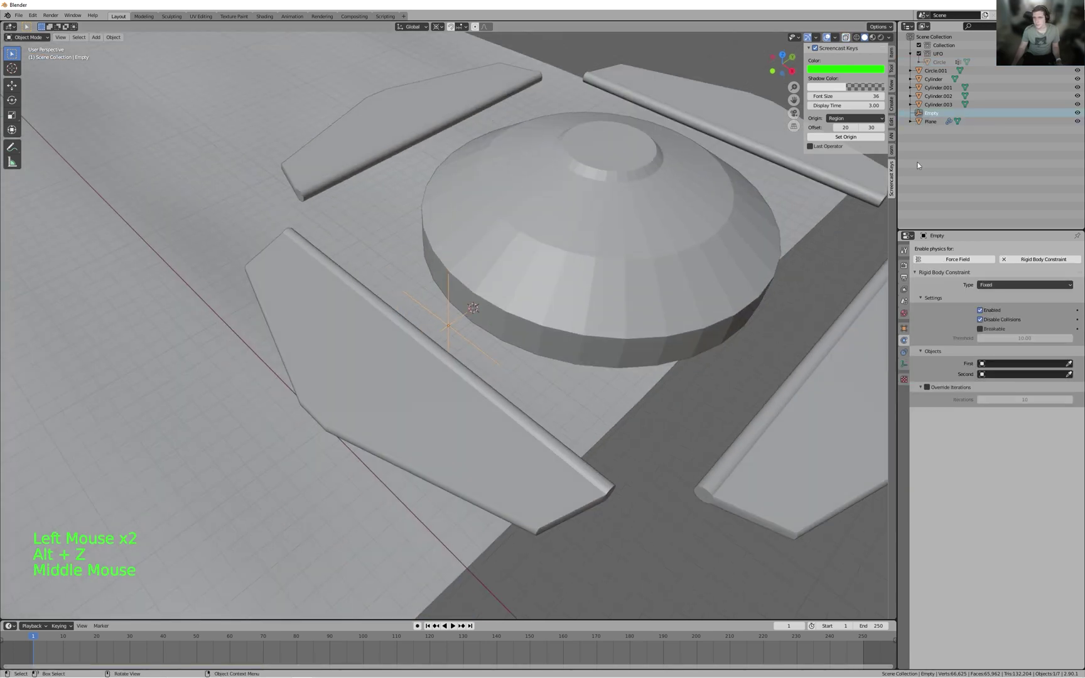
triple_click(848, 39)
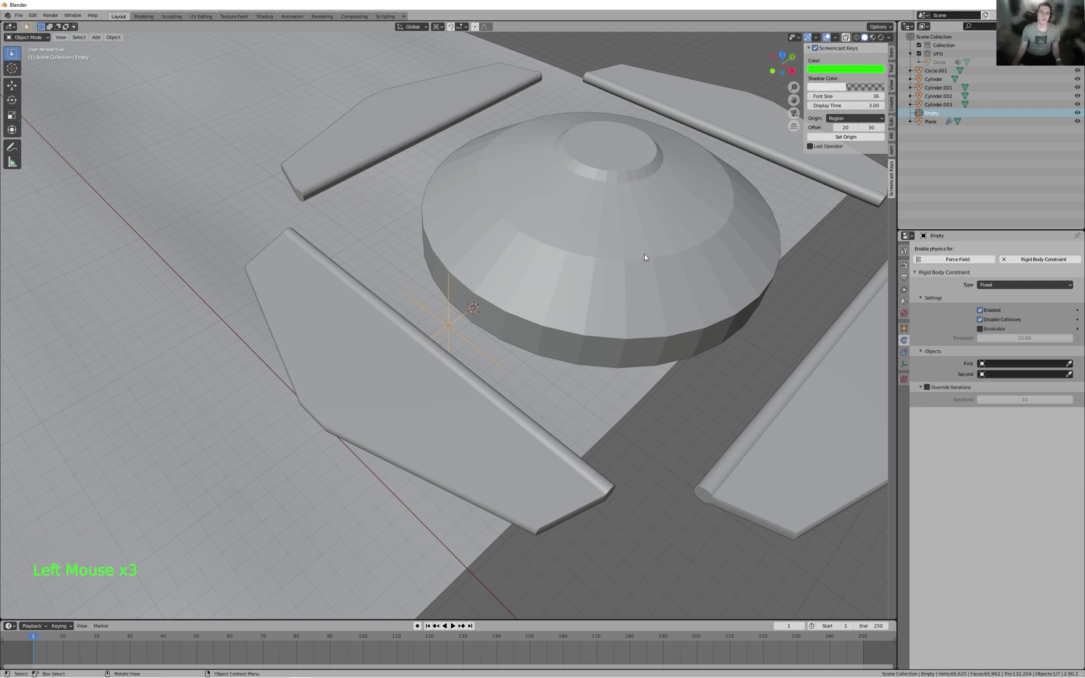
- Set the low-poly body Circle.001 as the first object of the empty's rigid body constraint
middle_drag(594, 235, 659, 285)
shift+middle_drag(659, 285, 482, 380)
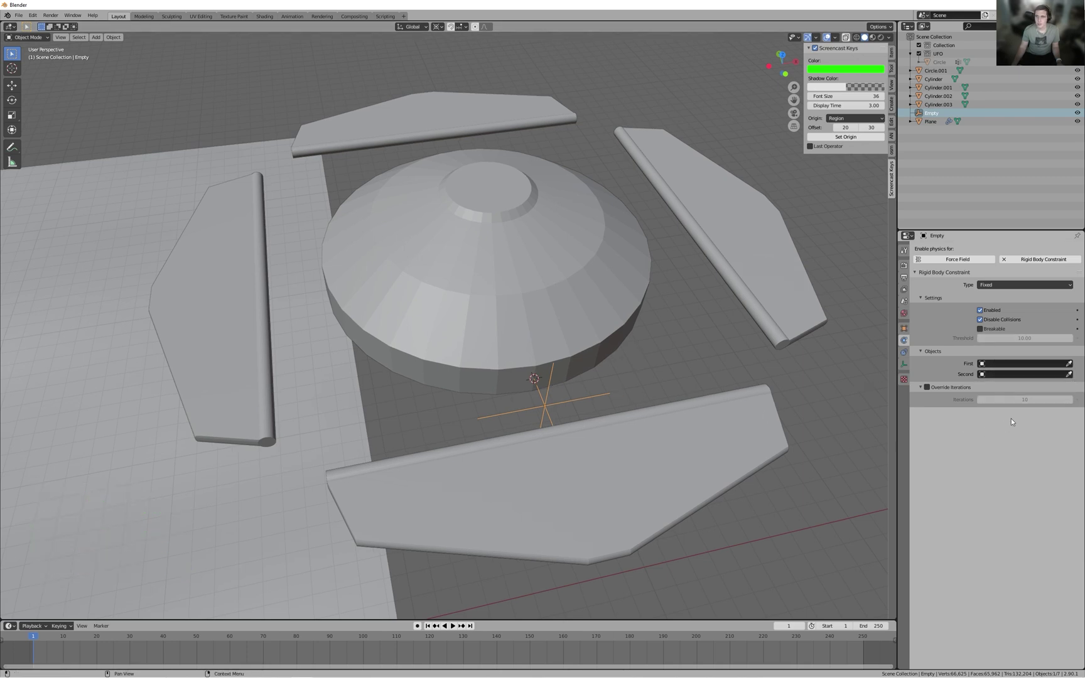
click(1070, 364)
click(516, 276)
middle_drag(515, 276, 729, 402)
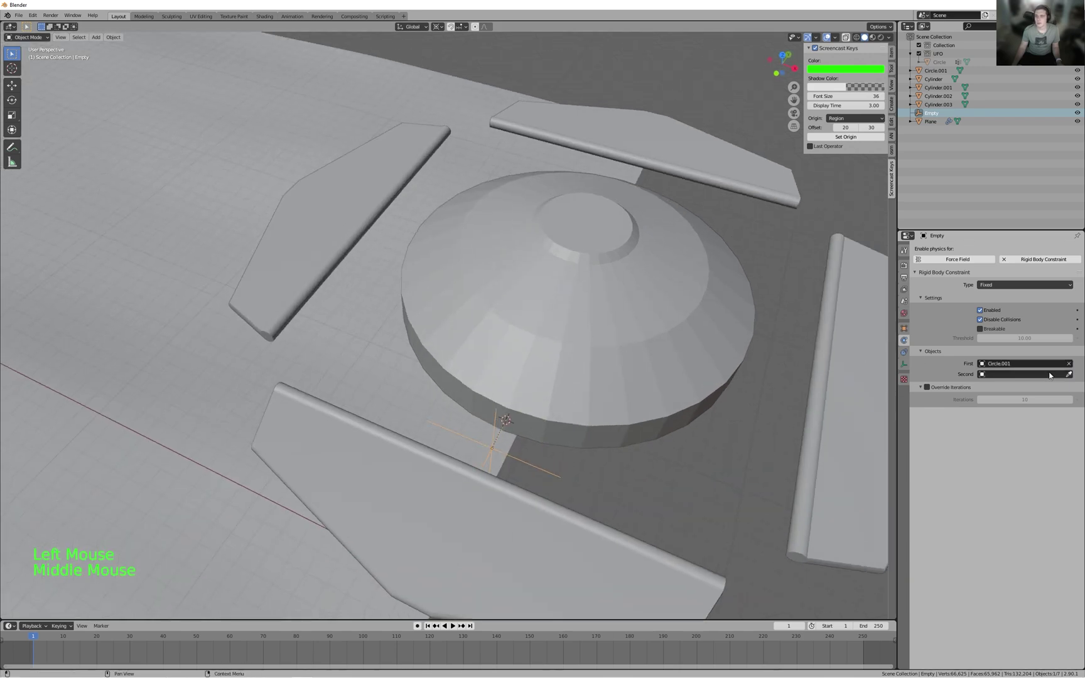
click(1069, 374)
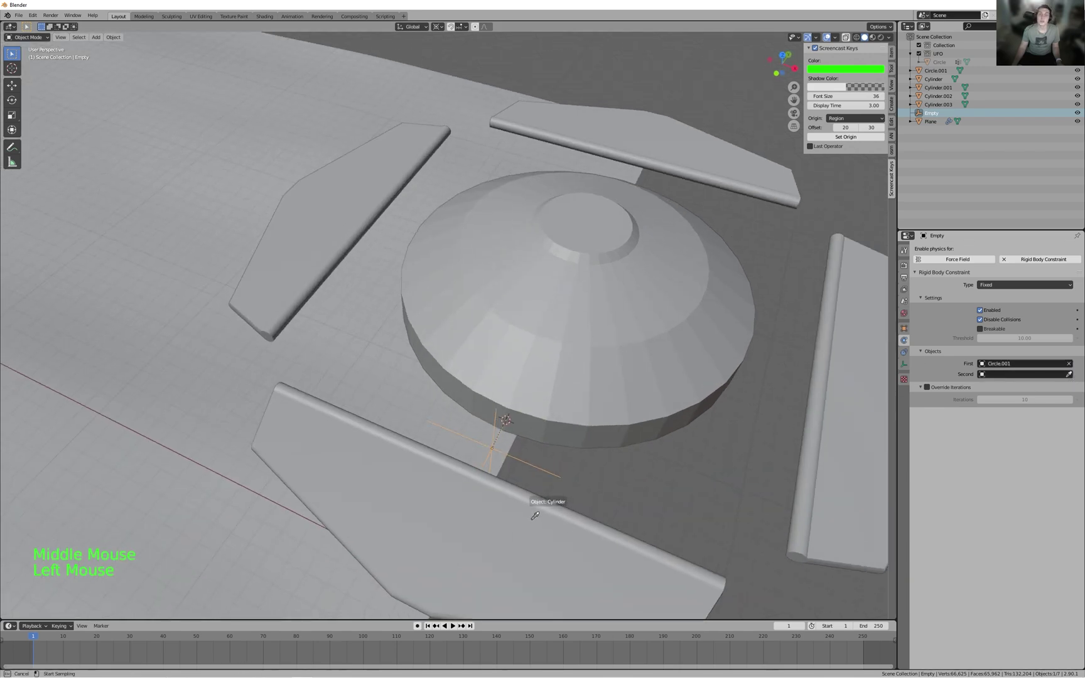
key(Escape)
- Snap the 3D cursor to the low-poly body's origin and switch to the top view
middle_drag(151, 358, 578, 408)
click(648, 353)
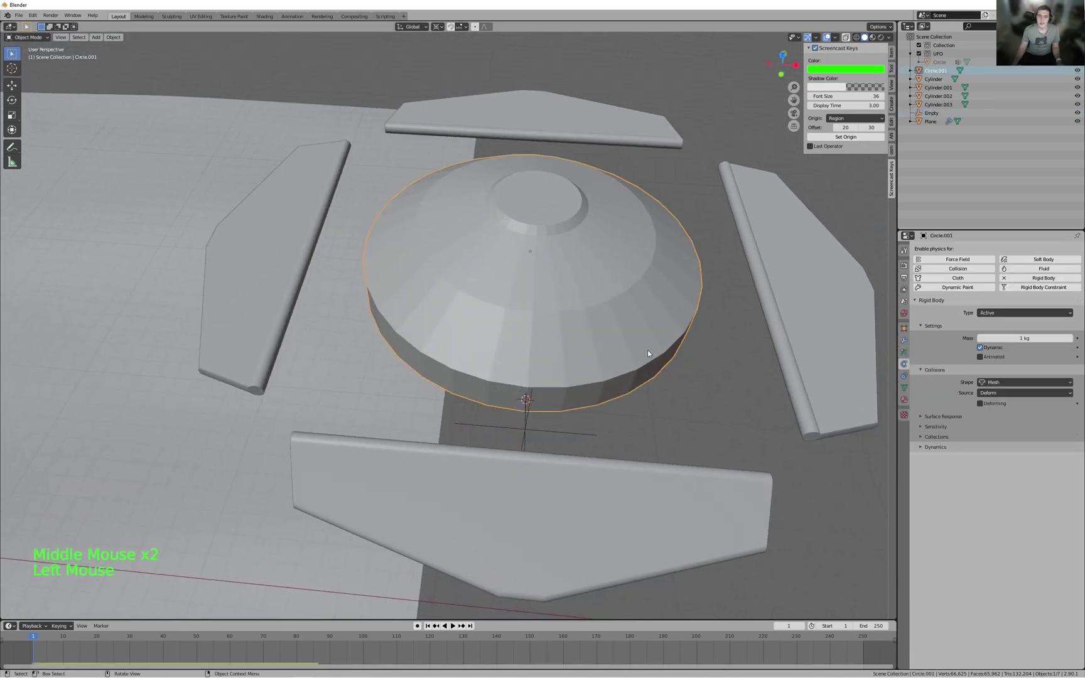
key(shift+s)
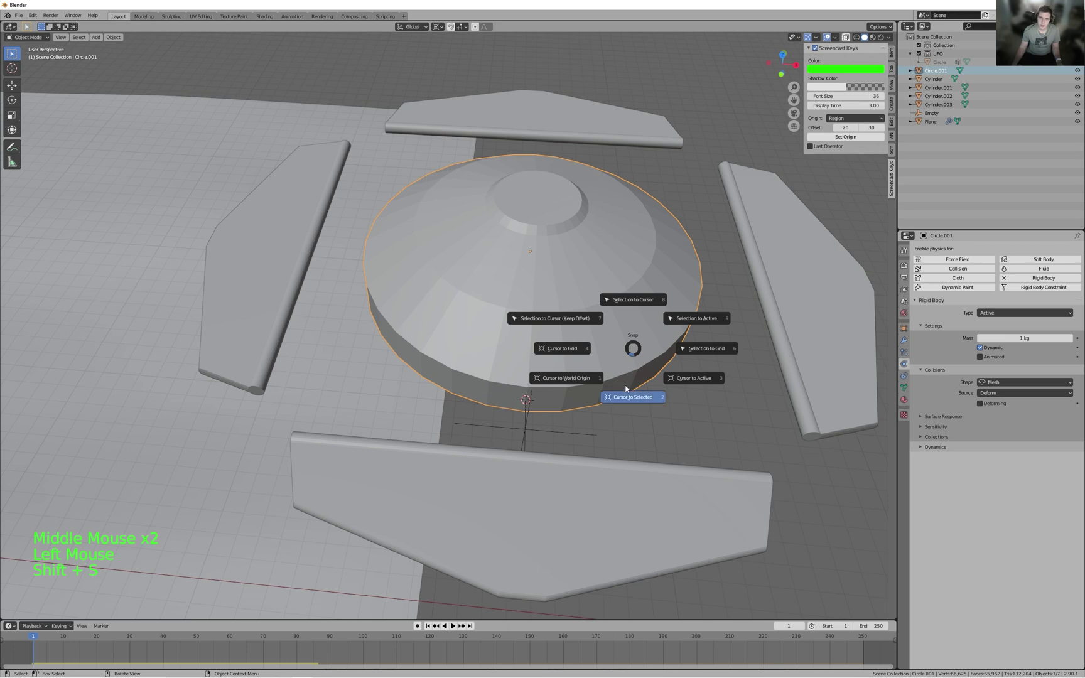
click(632, 371)
key(KP_7)
scroll(568, 330, down, 4)
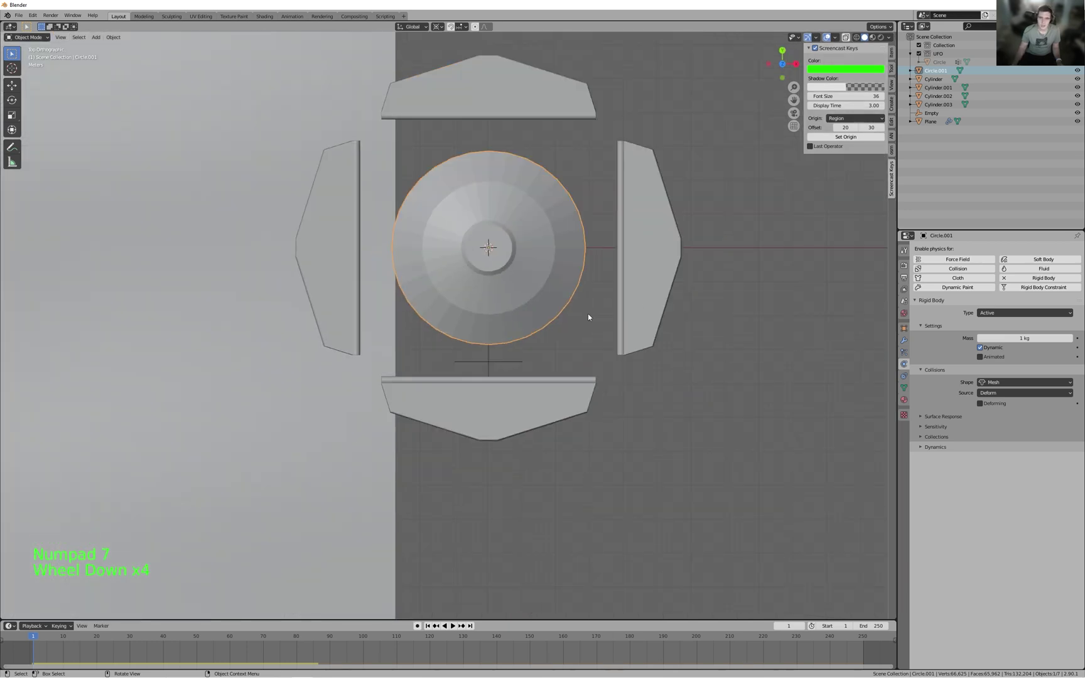
- Duplicate the constraint empty and rotate the copy a quarter turn around the 3D cursor to the -X flap
click(488, 352)
shift+middle_drag(489, 353, 533, 369)
scroll(546, 376, up, 3)
key(shift+d)
key(r)
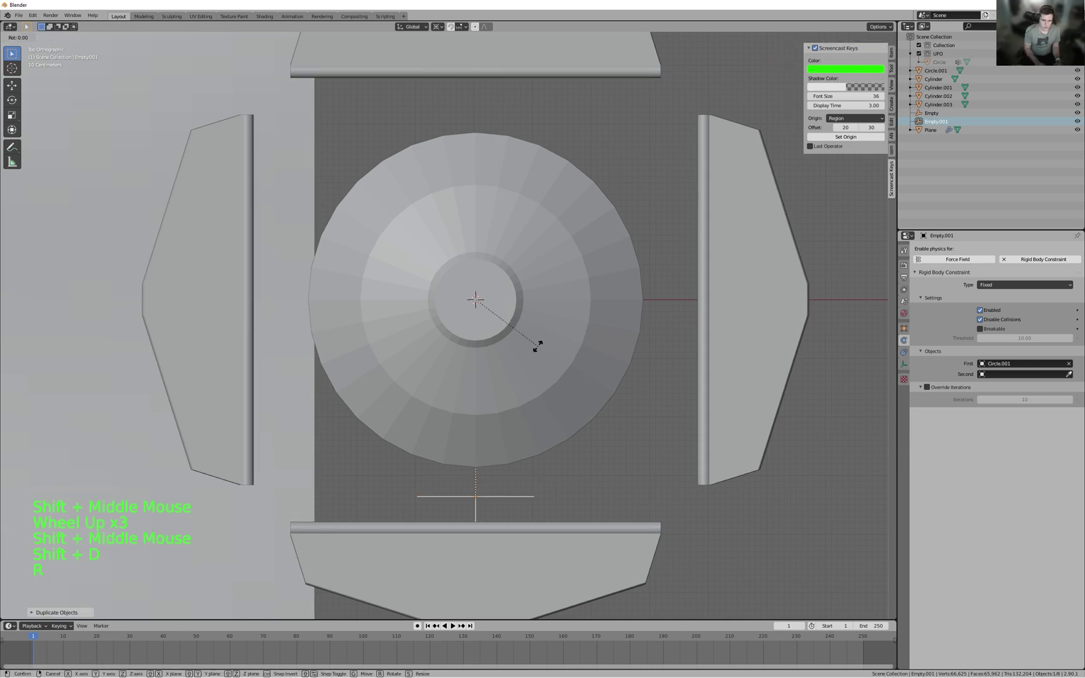
key(period)
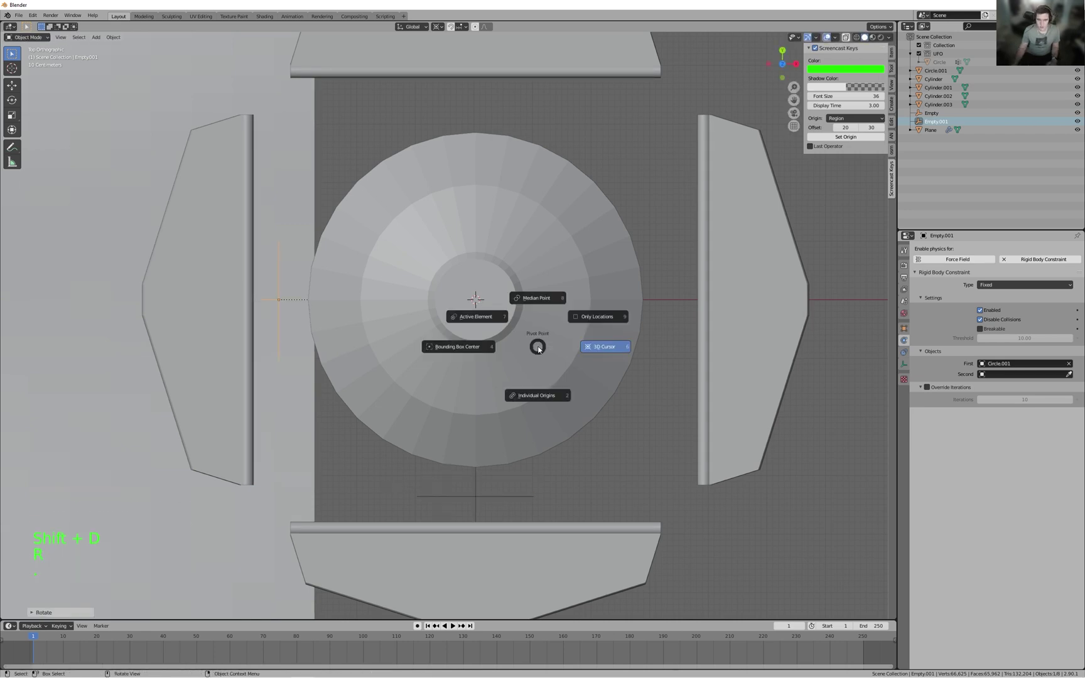
click(597, 349)
- Make two more copies of the empty, rotated around the 3D cursor to the +Y and +X flaps
scroll(601, 362, down, 2)
key(shift+d)
key(r)
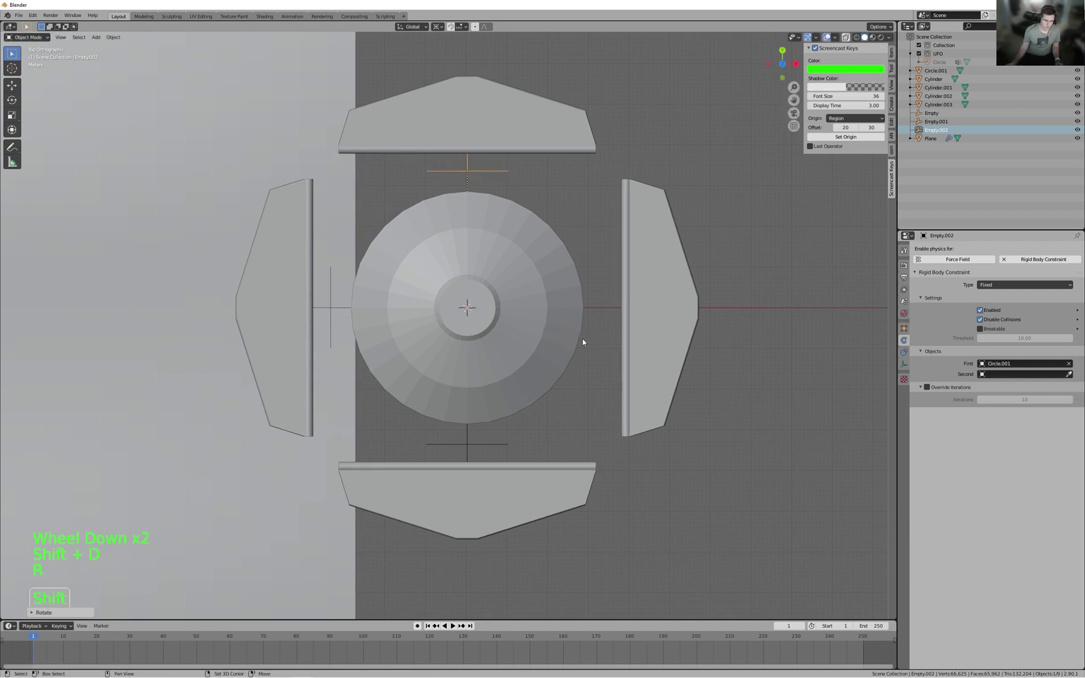
key(shift+d)
key(r)
click(573, 312)
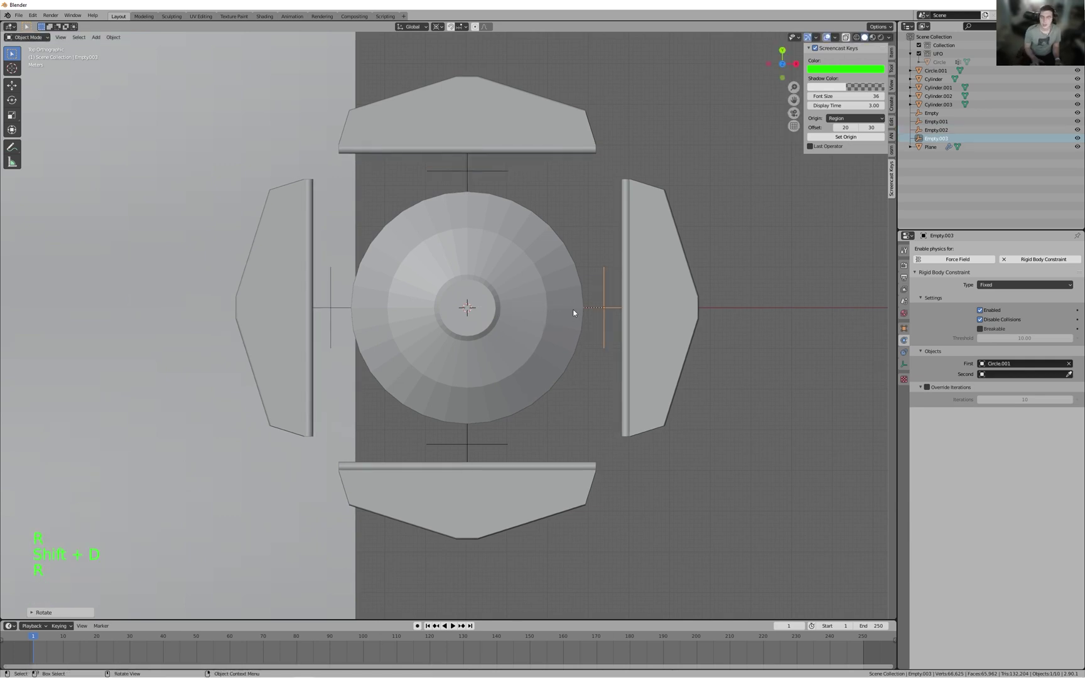
- Set the +X flap as the second object of the constraint on the empty beside it
scroll(515, 321, up, 3)
shift+middle_drag(516, 321, 566, 381)
scroll(668, 366, down, 1)
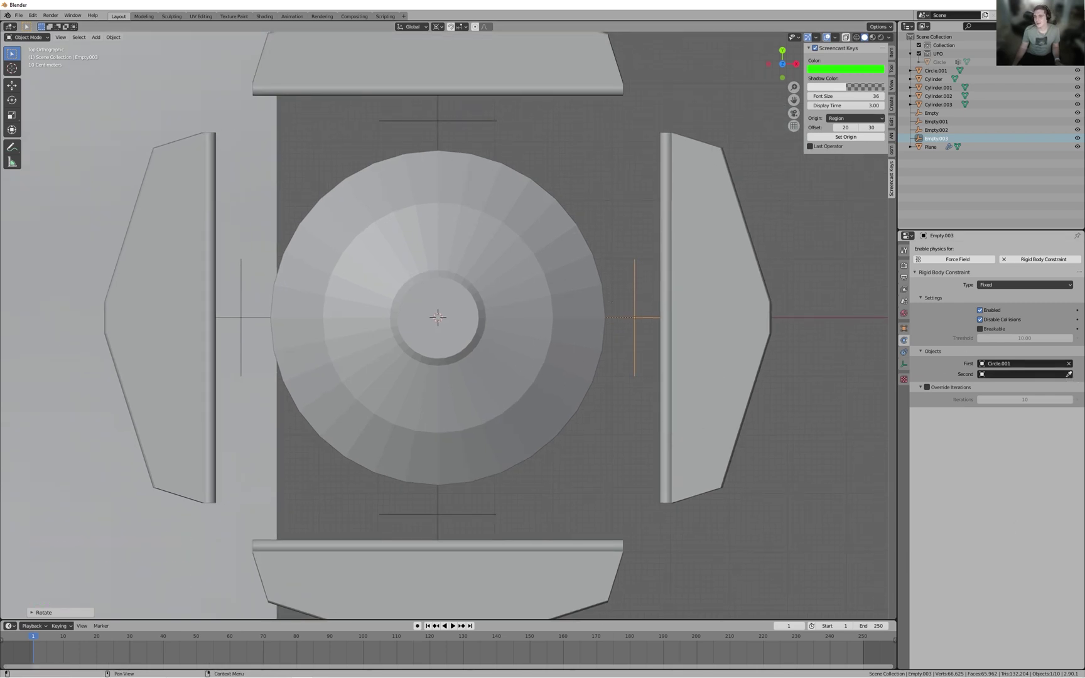
click(1070, 374)
click(739, 388)
- Select the +Y empty and set the +Y flap as its constraint's second object
shift+middle_drag(503, 196, 513, 322)
click(450, 249)
shift+middle_drag(451, 251, 588, 307)
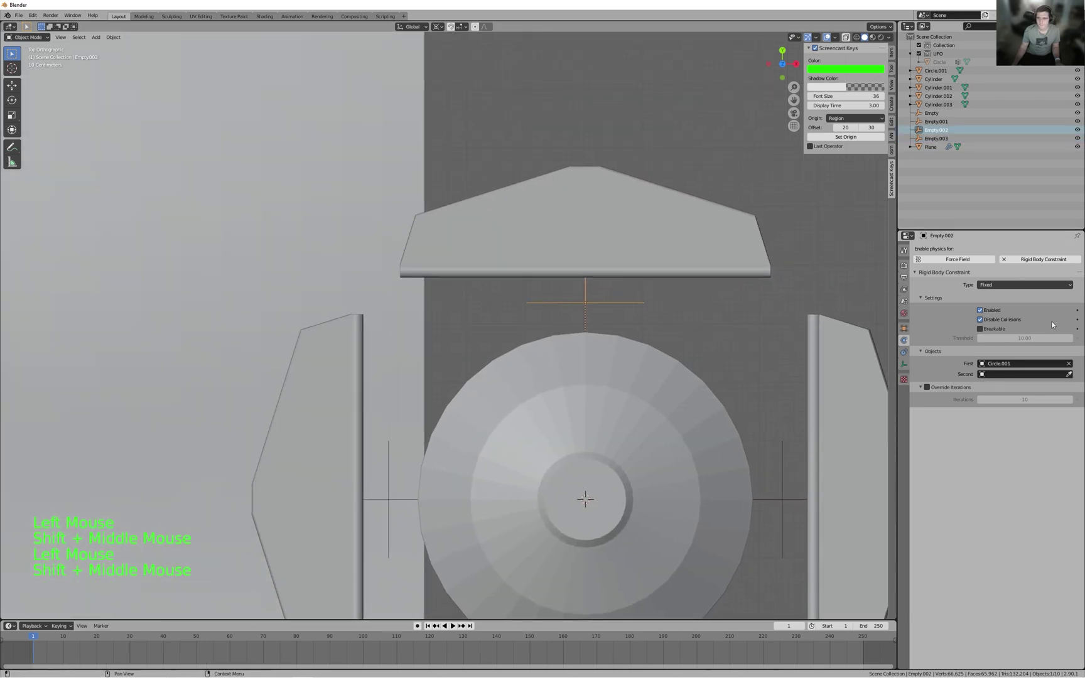
click(1070, 375)
click(639, 233)
- Select the -X empty and set the -X flap as its constraint's second object
shift+middle_drag(419, 474, 556, 276)
click(553, 356)
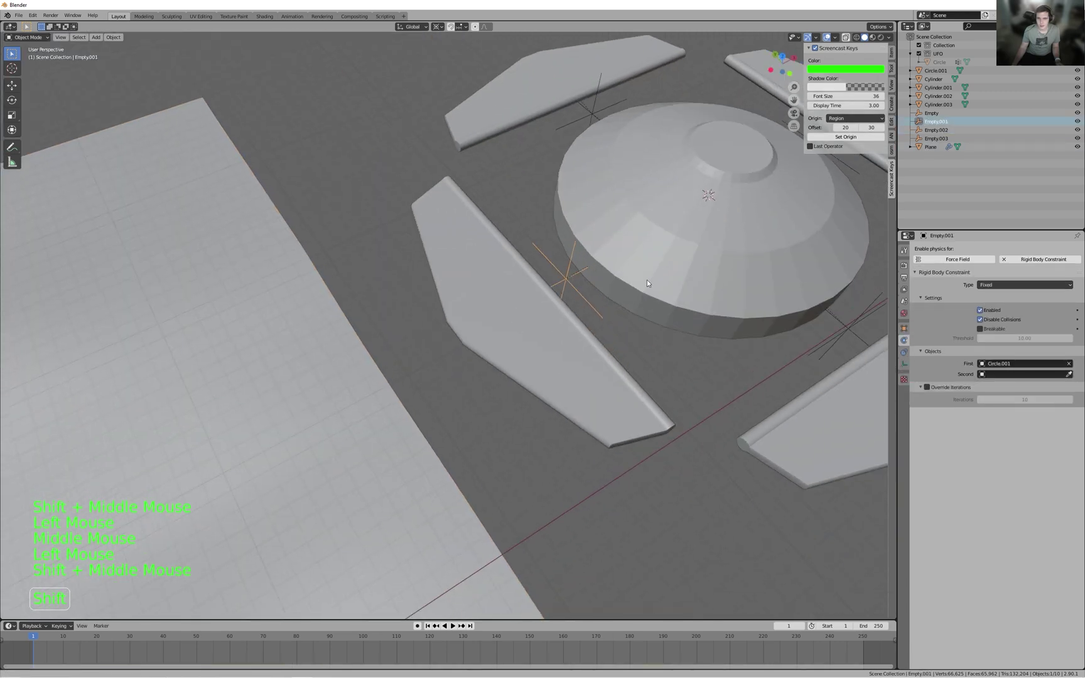
click(1068, 374)
click(571, 403)
- Select the original -Y empty and set the adjacent flap, Cylinder, as its constraint's second object
shift+middle_drag(781, 326, 647, 276)
click(733, 279)
click(725, 275)
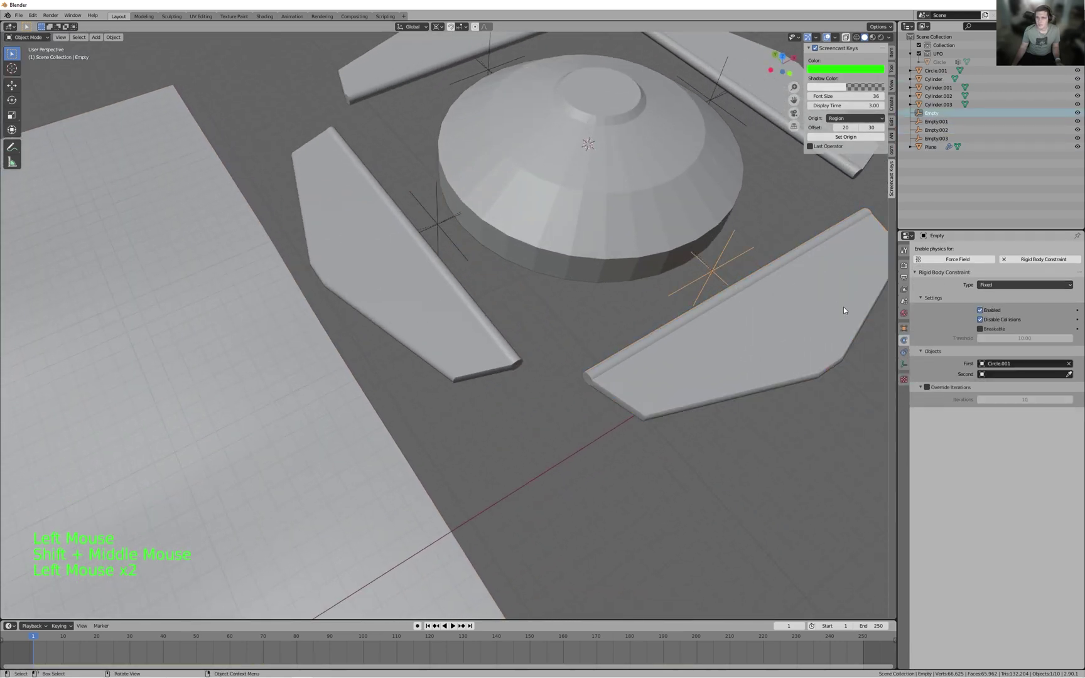
click(1069, 375)
click(806, 352)
shift+middle_drag(766, 314, 679, 305)
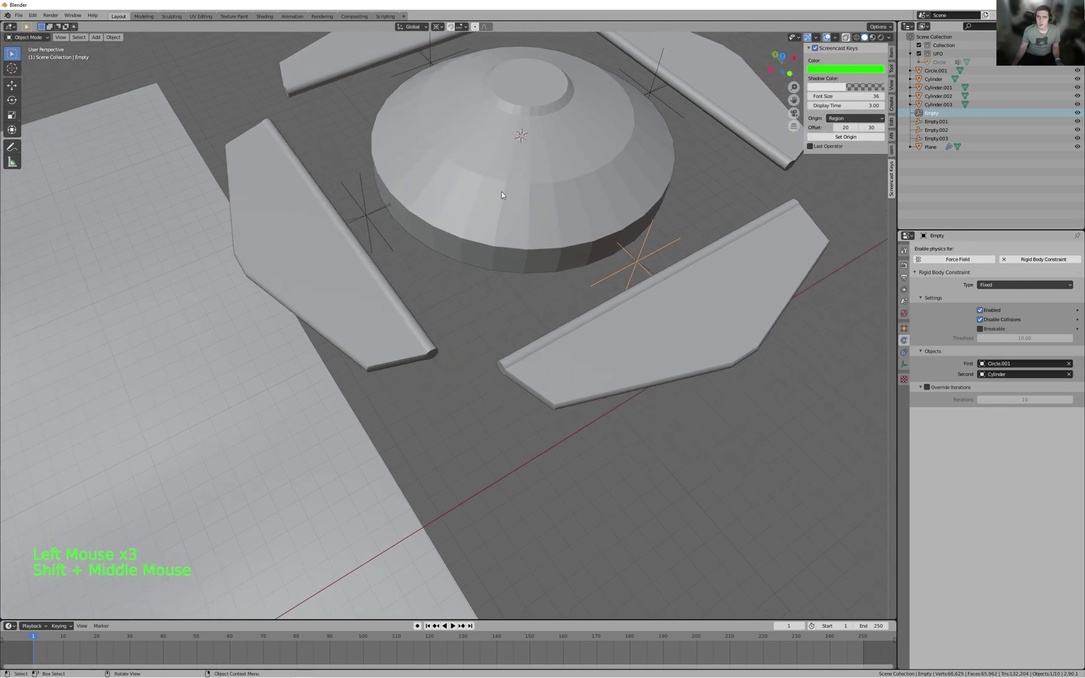
- Select all four flaps together with the low-poly body as the active object
click(501, 193)
middle_drag(501, 201, 595, 203)
scroll(628, 264, down, 3)
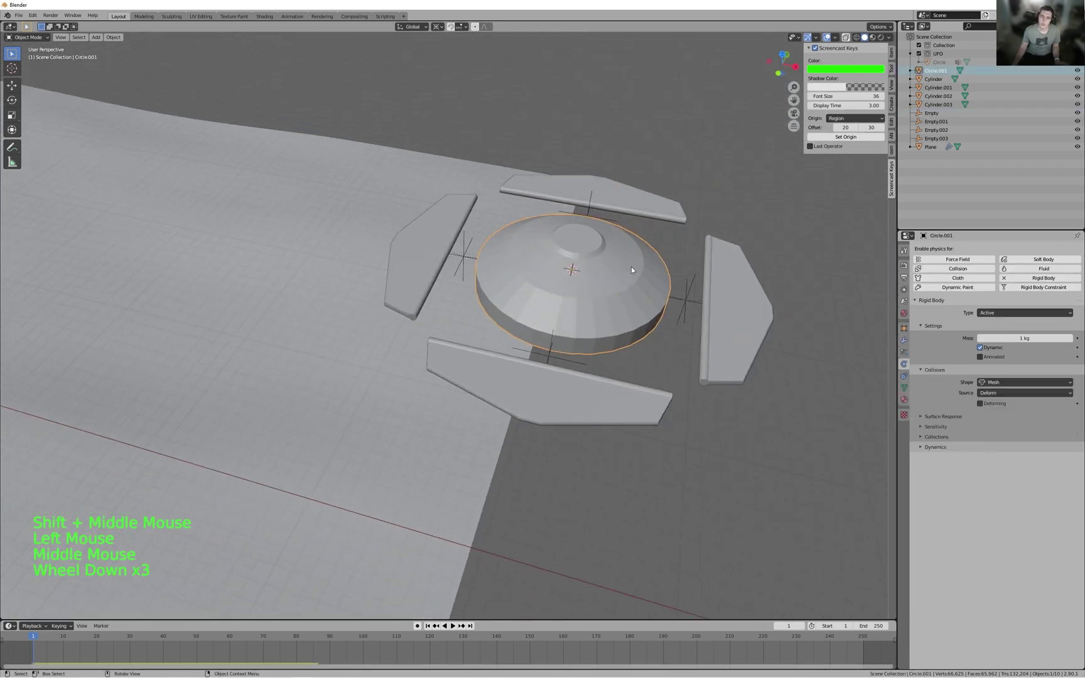
click(437, 239)
click(652, 215)
shift+click(776, 314)
shift+click(638, 409)
shift+click(384, 260)
shift+click(528, 288)
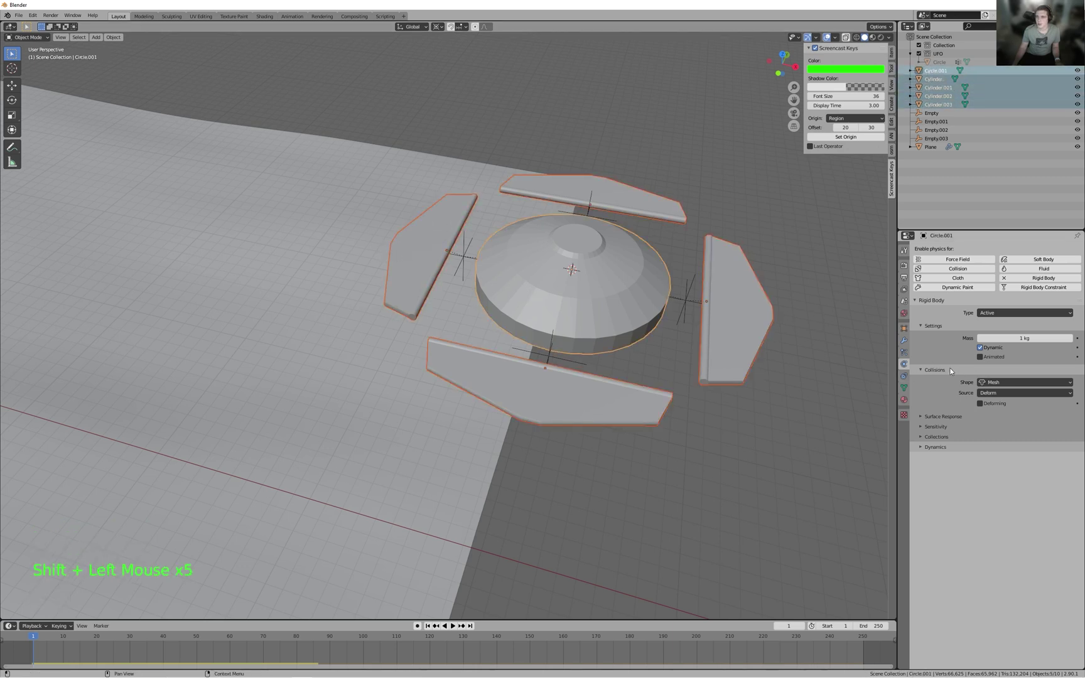
- Rename the uneven terrain plane as Ground
click(435, 438)
middle_drag(435, 438, 649, 433)
scroll(463, 439, down, 2)
scroll(385, 406, down, 3)
key(F2)
text(G)
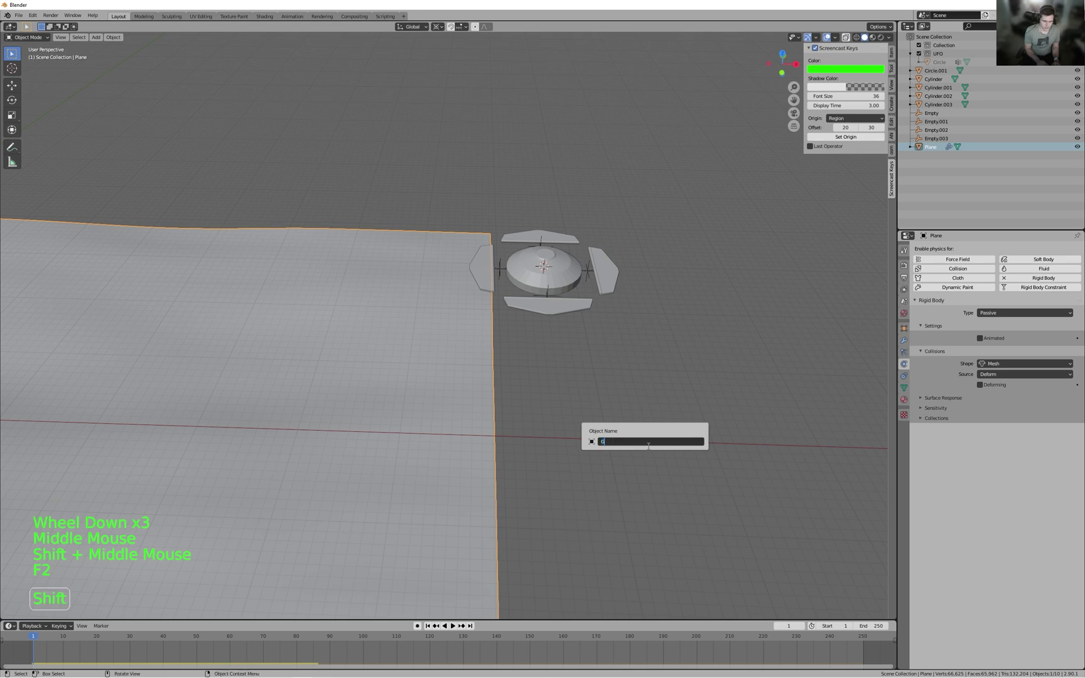
text(round)
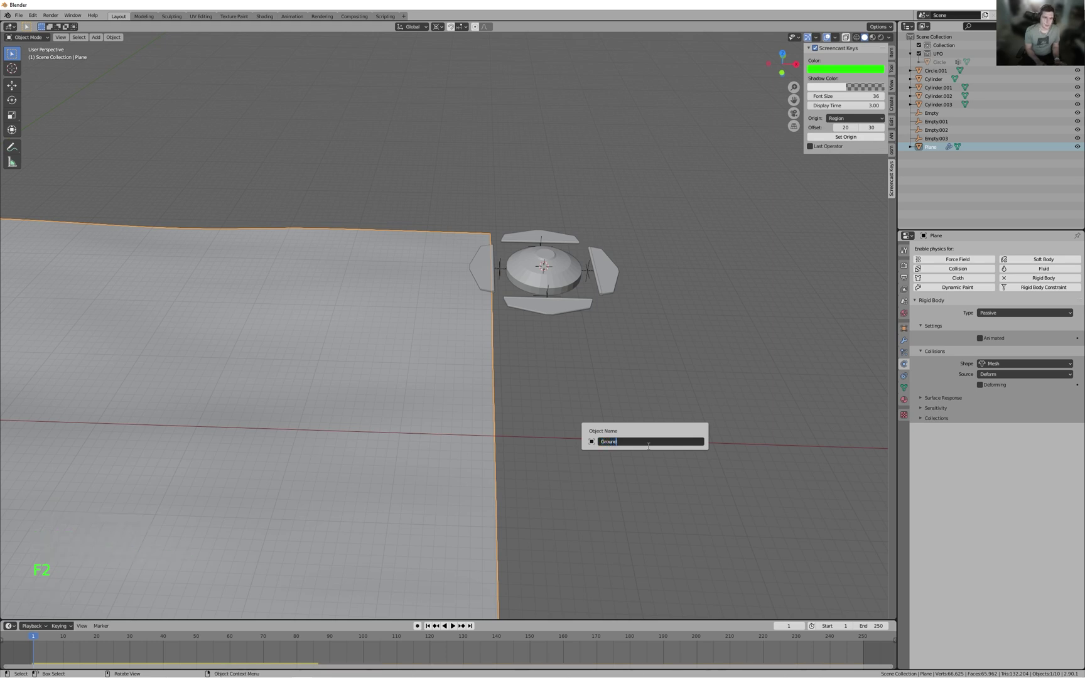
key(Return)
- Deselect the ground and save the file as Crash tut.blend in the tutorial folder
scroll(644, 441, up, 3)
shift+middle_drag(596, 256, 360, 337)
click(493, 417)
scroll(622, 375, down, 3)
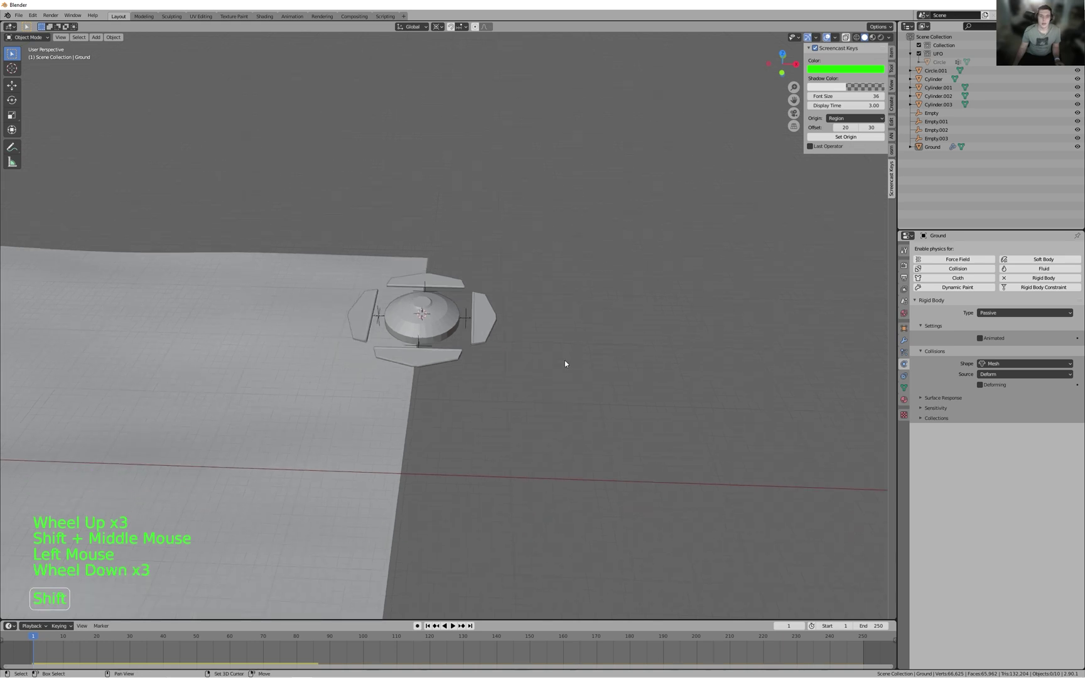
shift+middle_drag(592, 353, 624, 353)
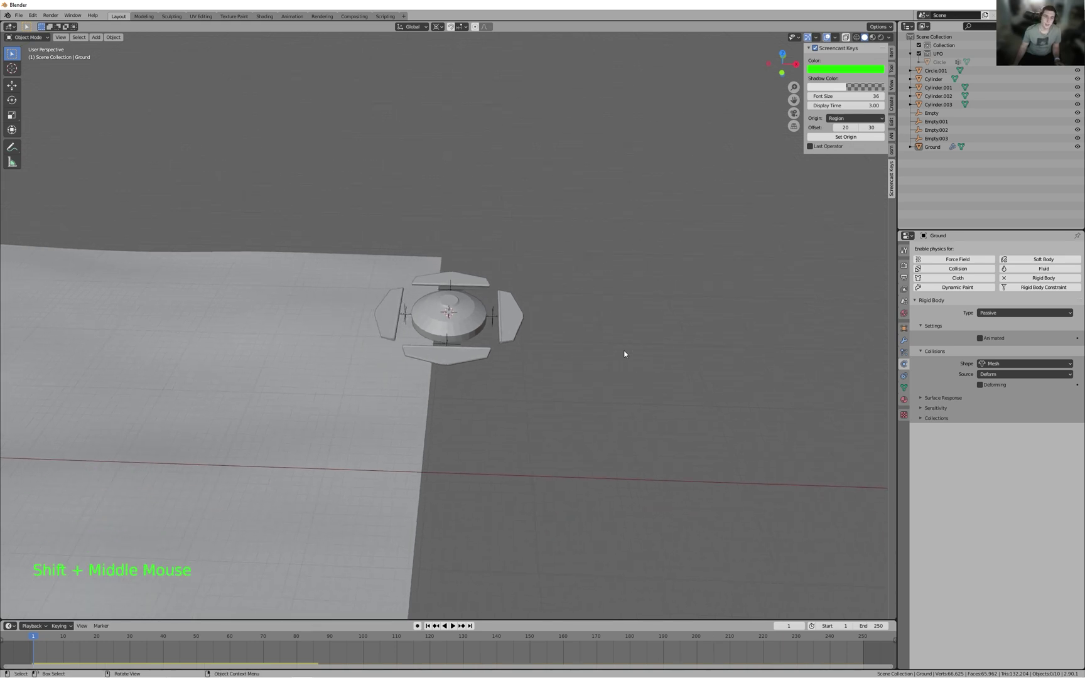
scroll(624, 353, up, 2)
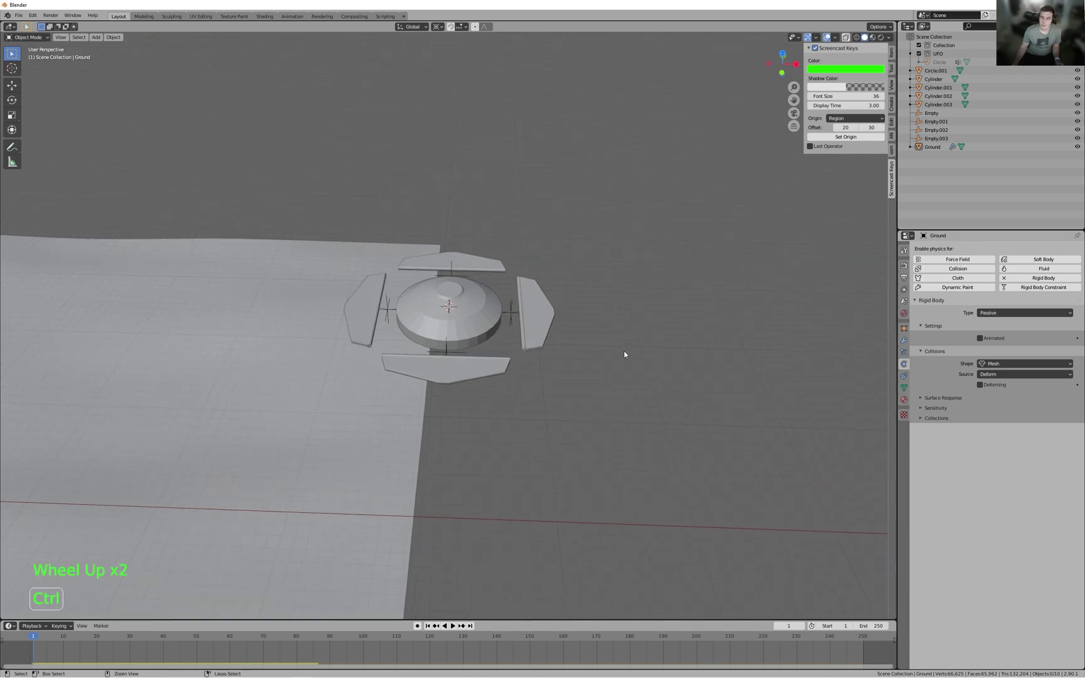
key(ctrl+s)
double_click(264, 559)
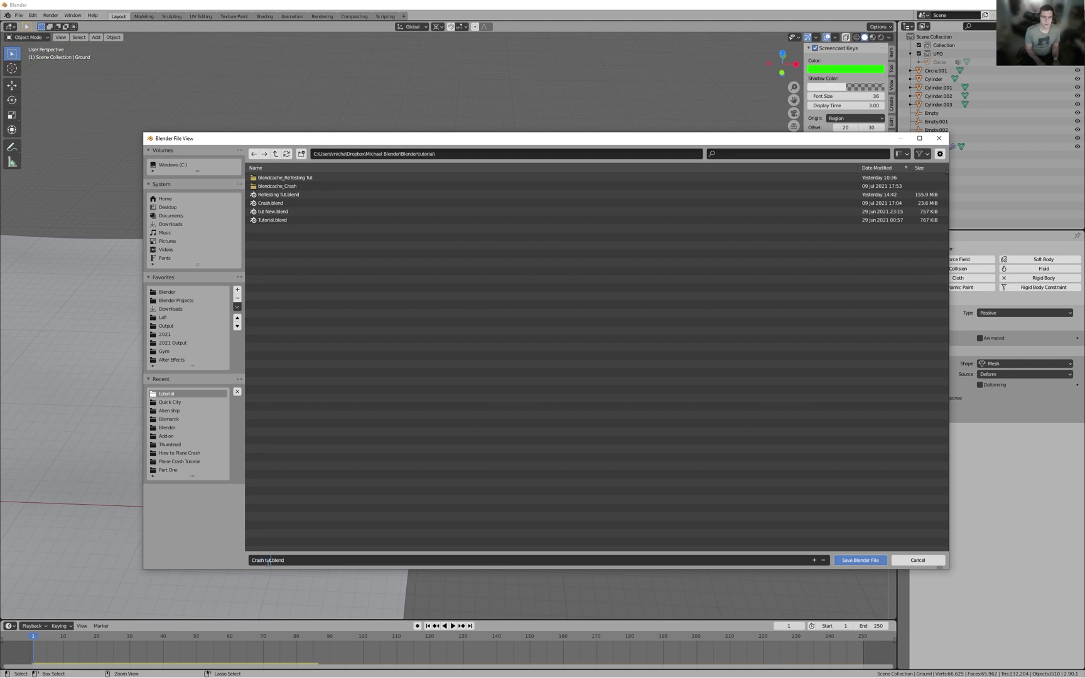
key(Return)
scroll(473, 484, up, 3)
middle_drag(472, 485, 617, 493)
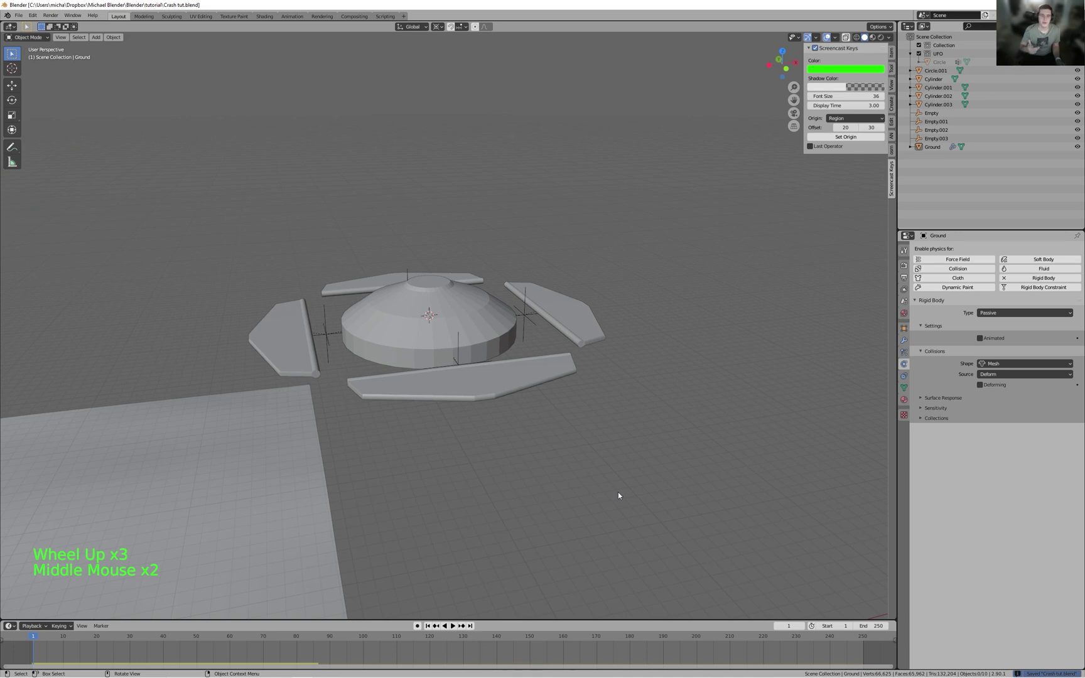
middle_drag(511, 458, 360, 415)
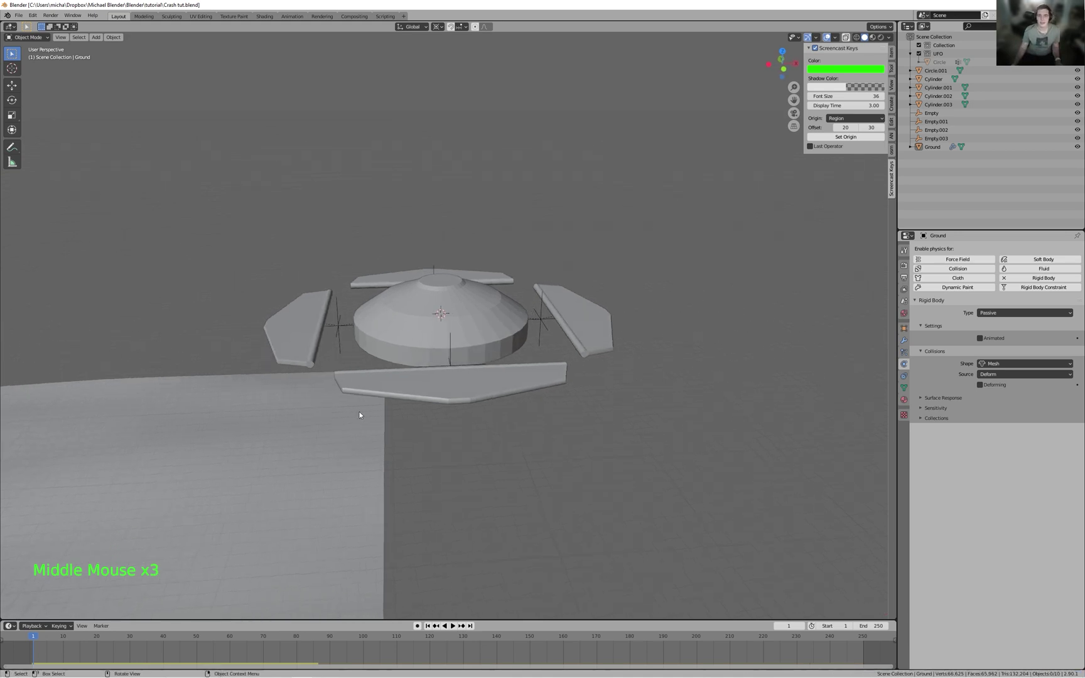
- Select the low-poly body, play the simulation to check how the connected body and flaps fall, and return to the first frame
click(361, 338)
key(space)
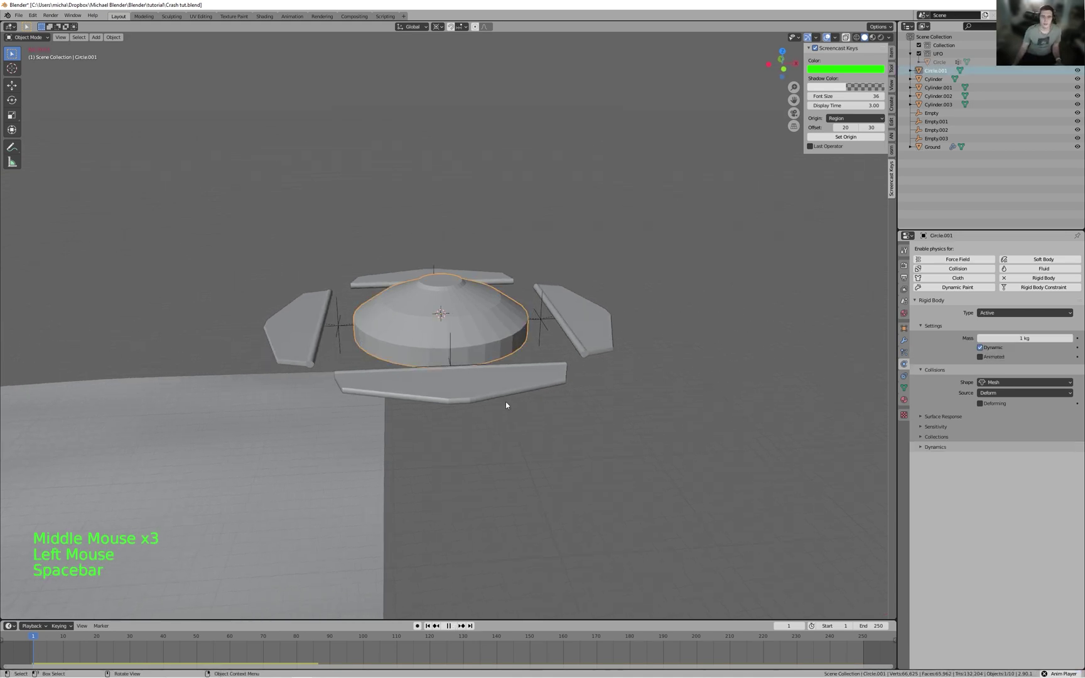
shift+middle_drag(687, 547, 799, 576)
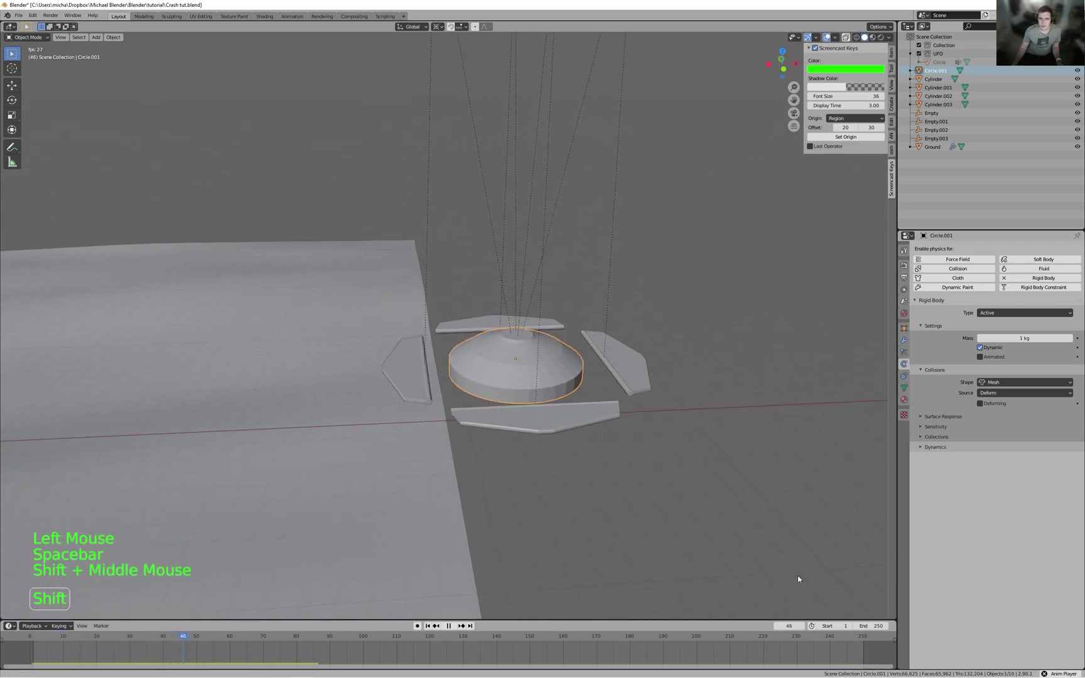
scroll(709, 581, down, 3)
key(space)
shift+middle_drag(707, 559, 665, 527)
middle_drag(665, 527, 641, 496)
scroll(511, 535, down, 3)
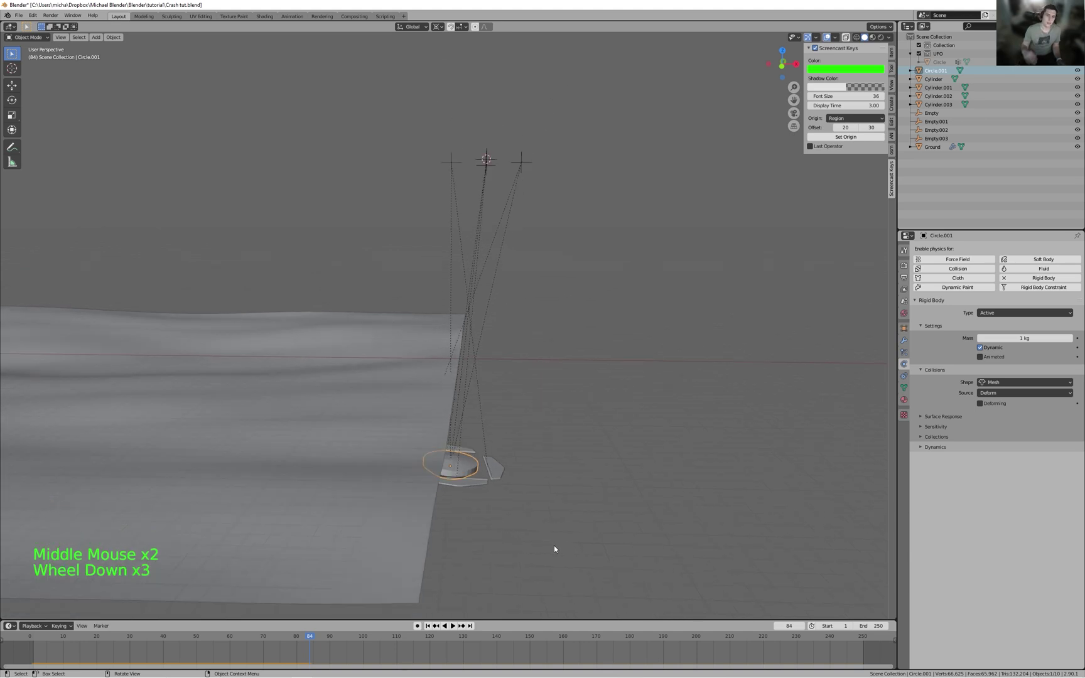
key(shift+Left)
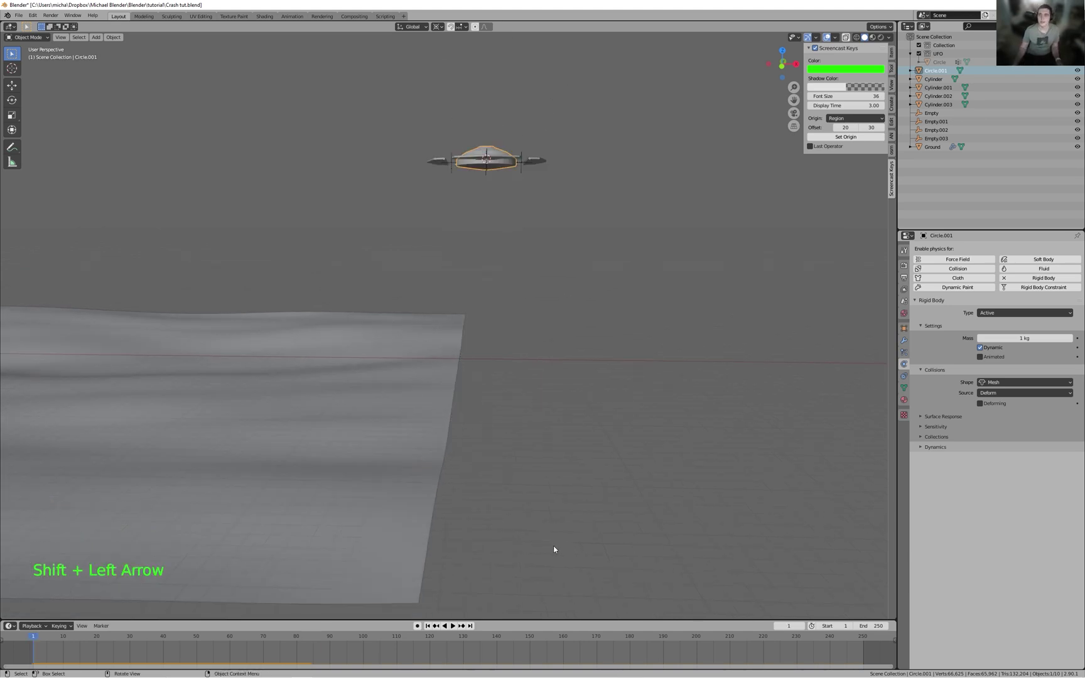
- Move the low-poly body and its four flaps into a new collection named Rig
scroll(491, 208, down, 1)
shift+middle_drag(477, 182, 491, 209)
scroll(492, 208, up, 2)
shift+middle_drag(521, 282, 525, 315)
scroll(538, 303, up, 3)
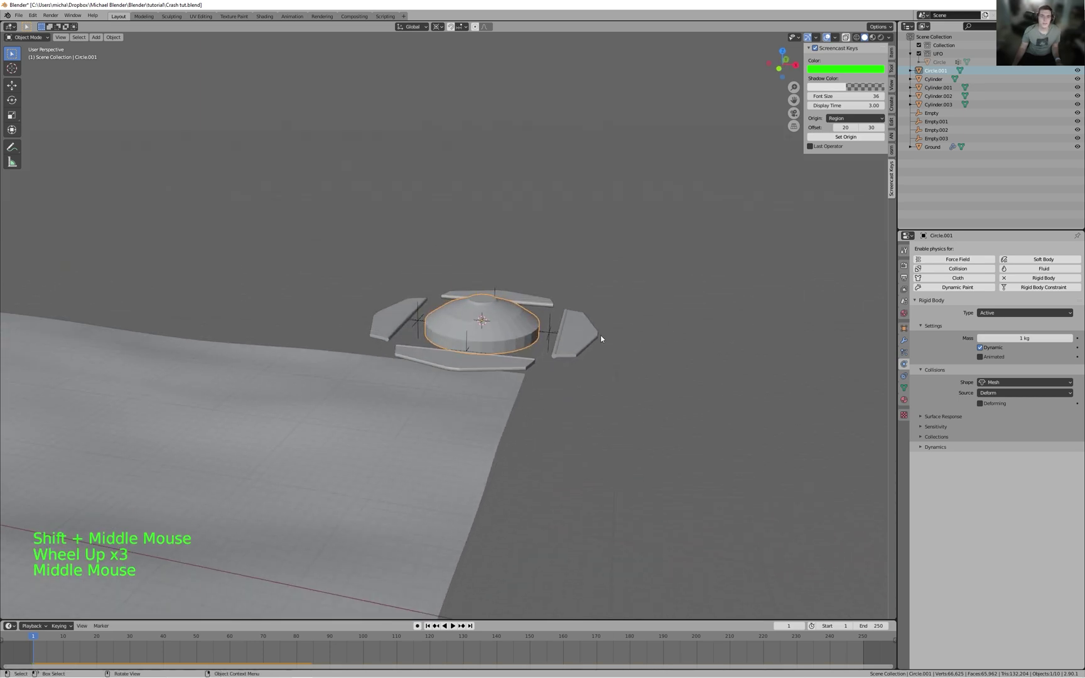
click(936, 71)
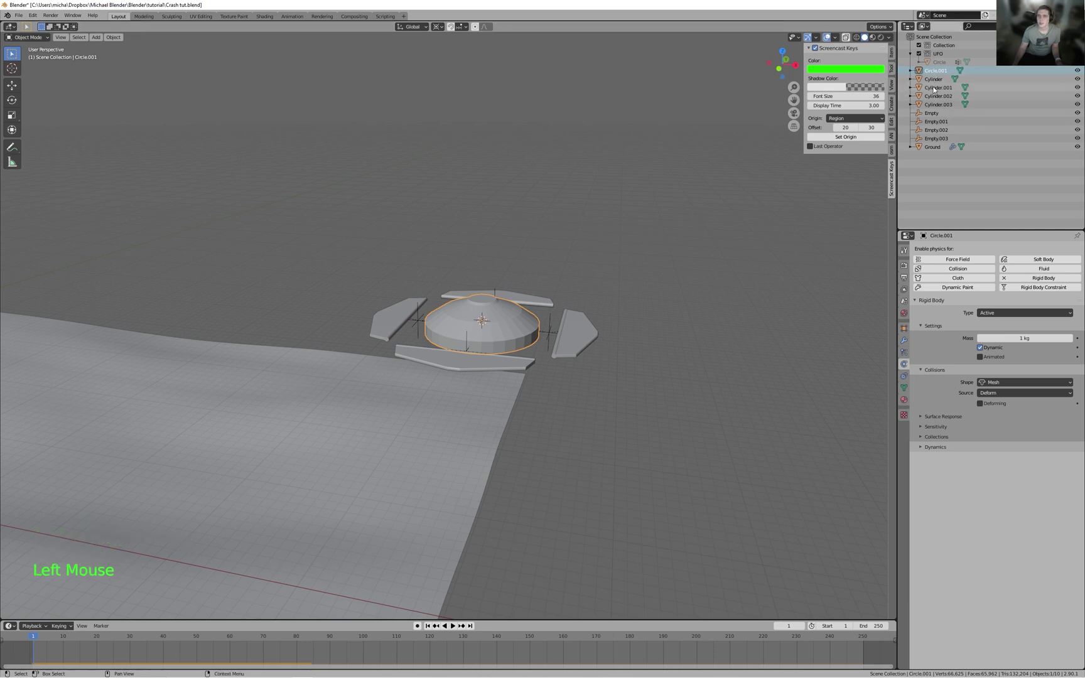
shift+click(936, 105)
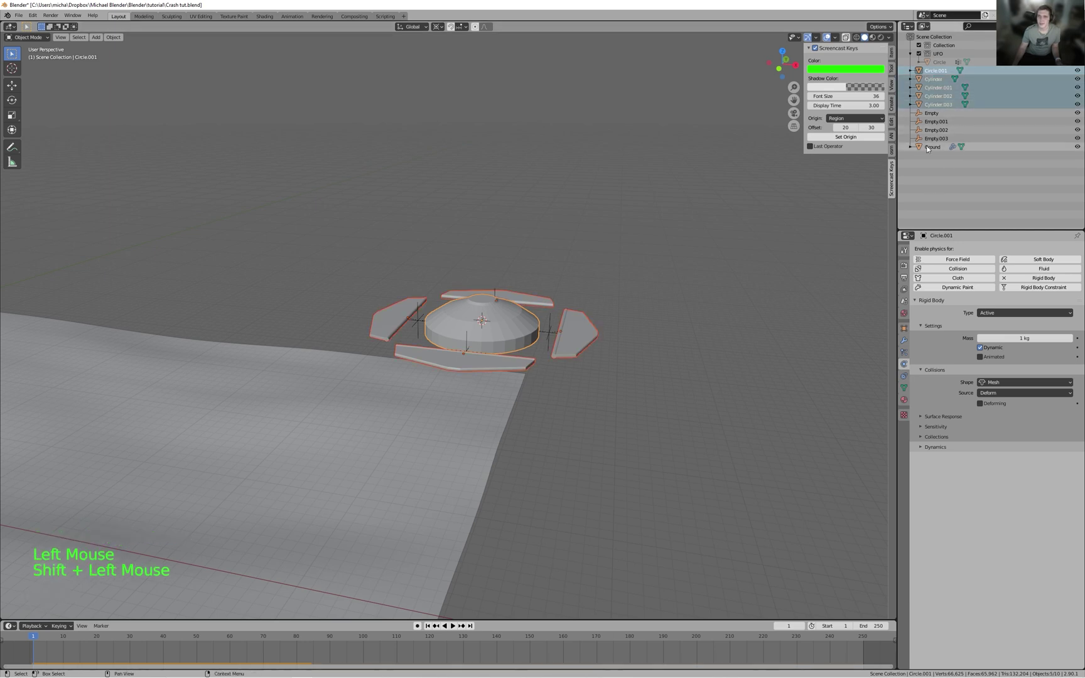
middle_drag(477, 295, 405, 316)
key(m)
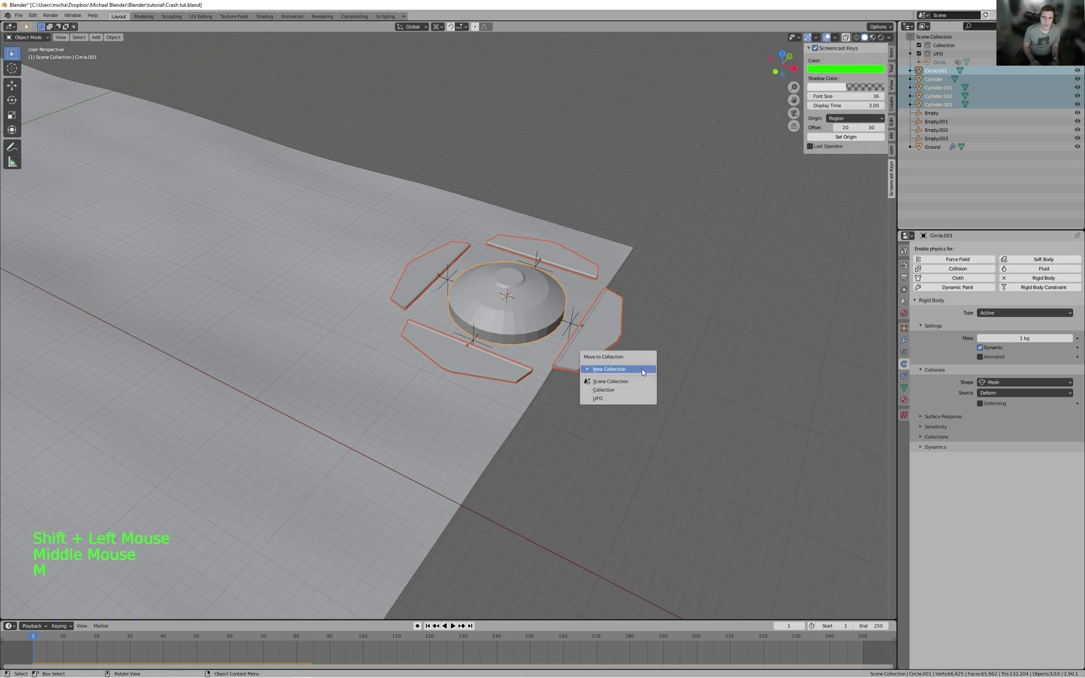
click(642, 369)
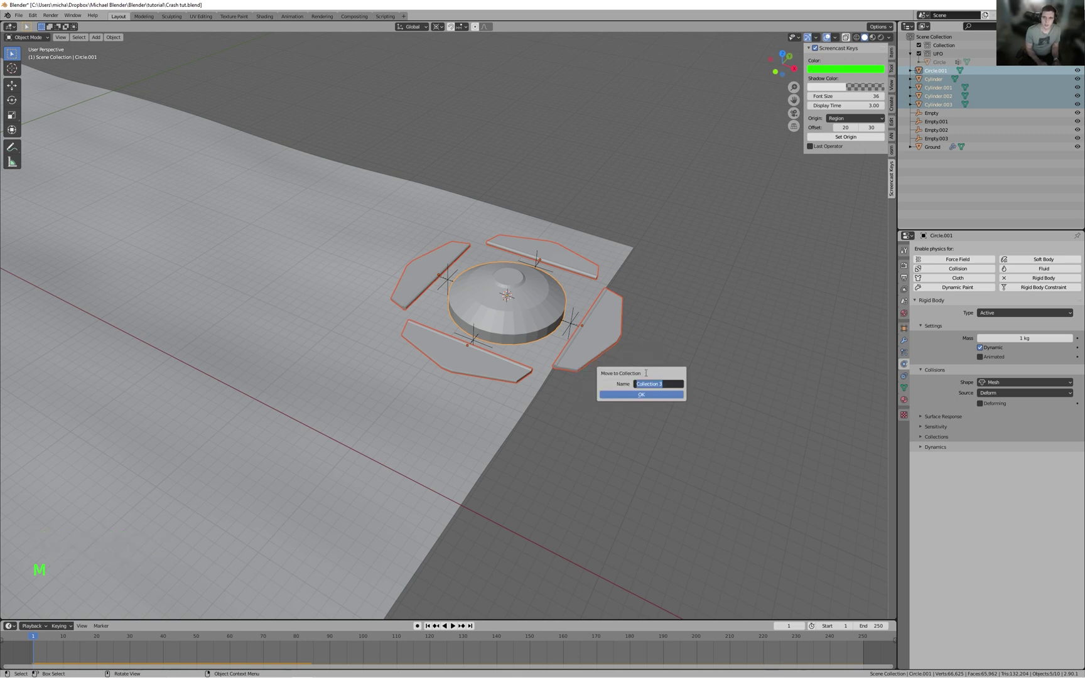
text(Rig)
key(Return)
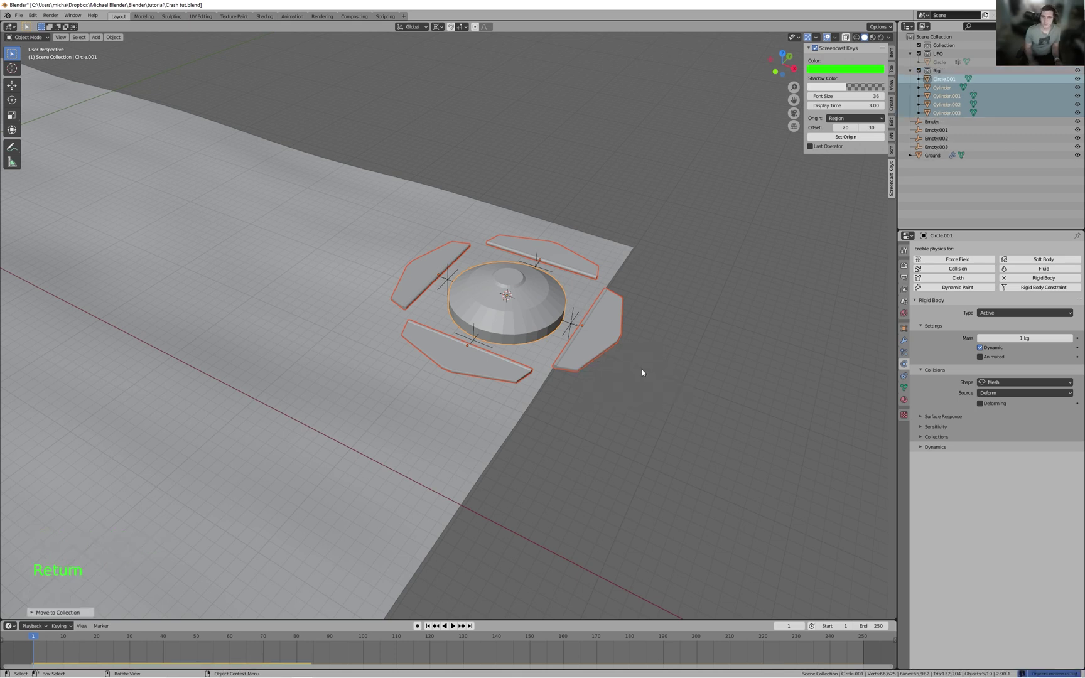
- Move the four constraint empties into a new collection named Connectors and deselect everything
click(930, 121)
shift+click(935, 148)
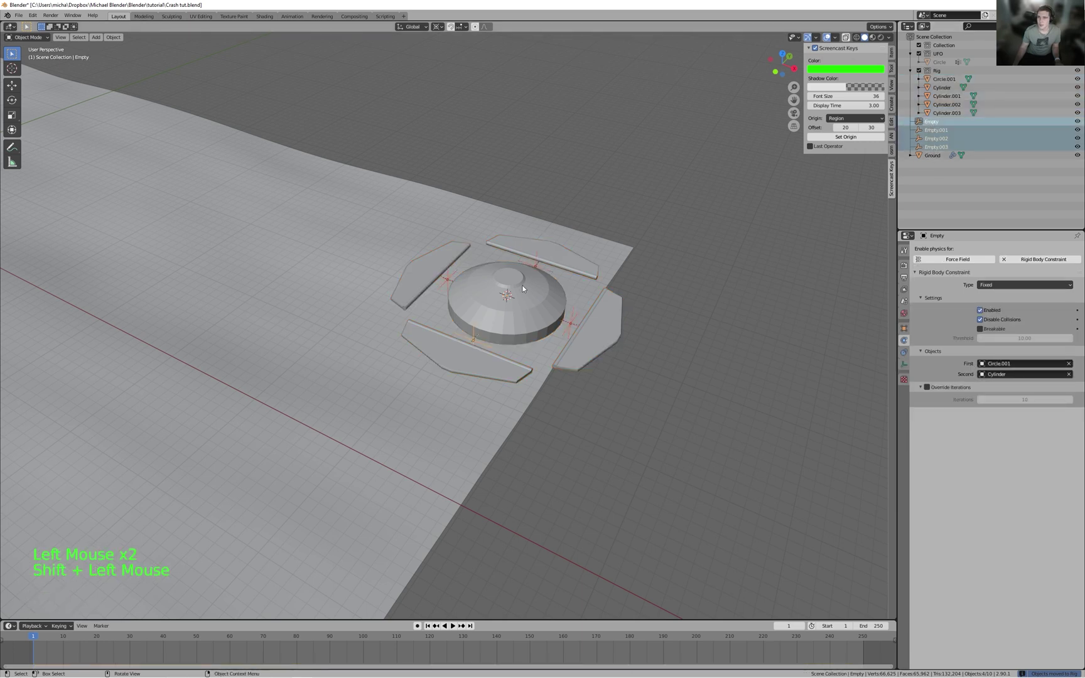
key(m)
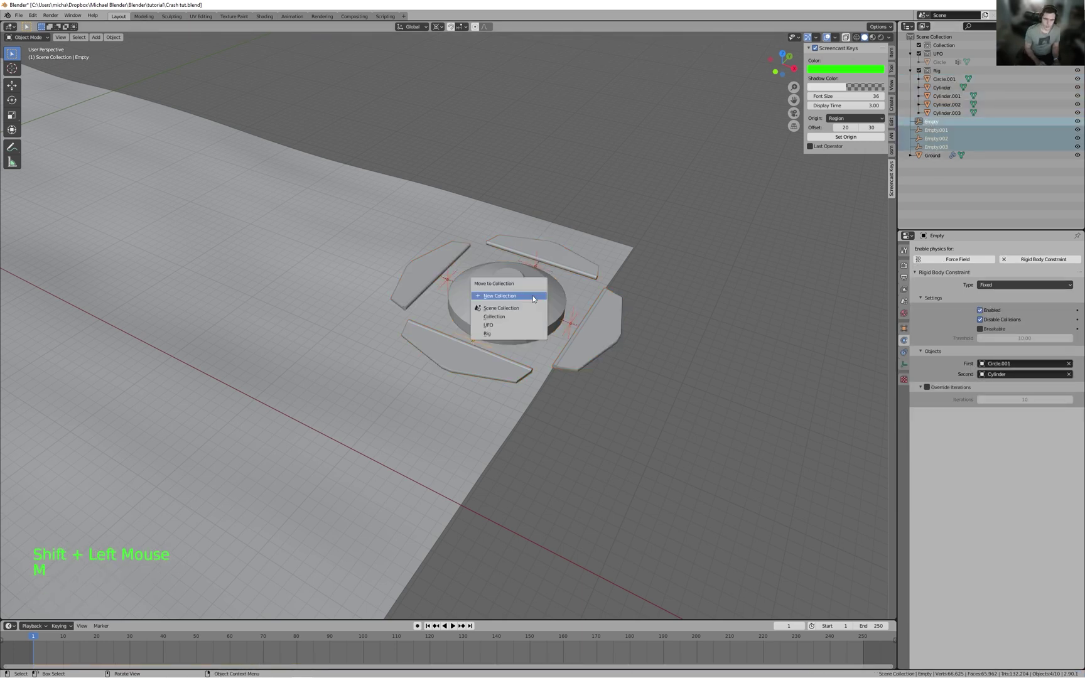
click(534, 297)
text(connectors)
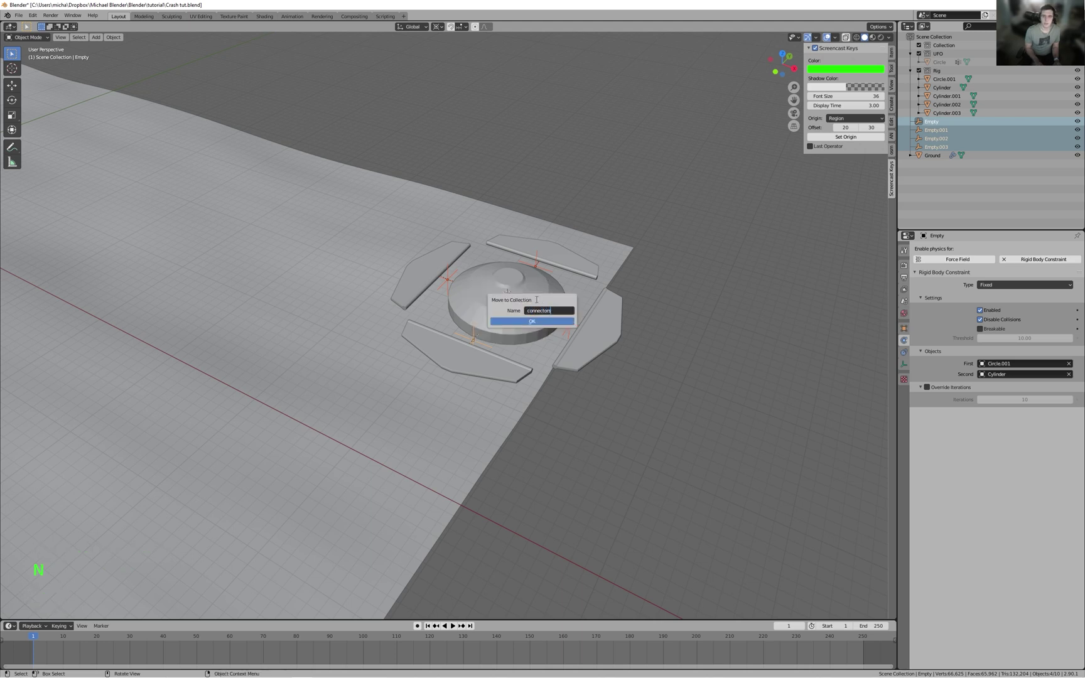
key(Left)
key(Left)
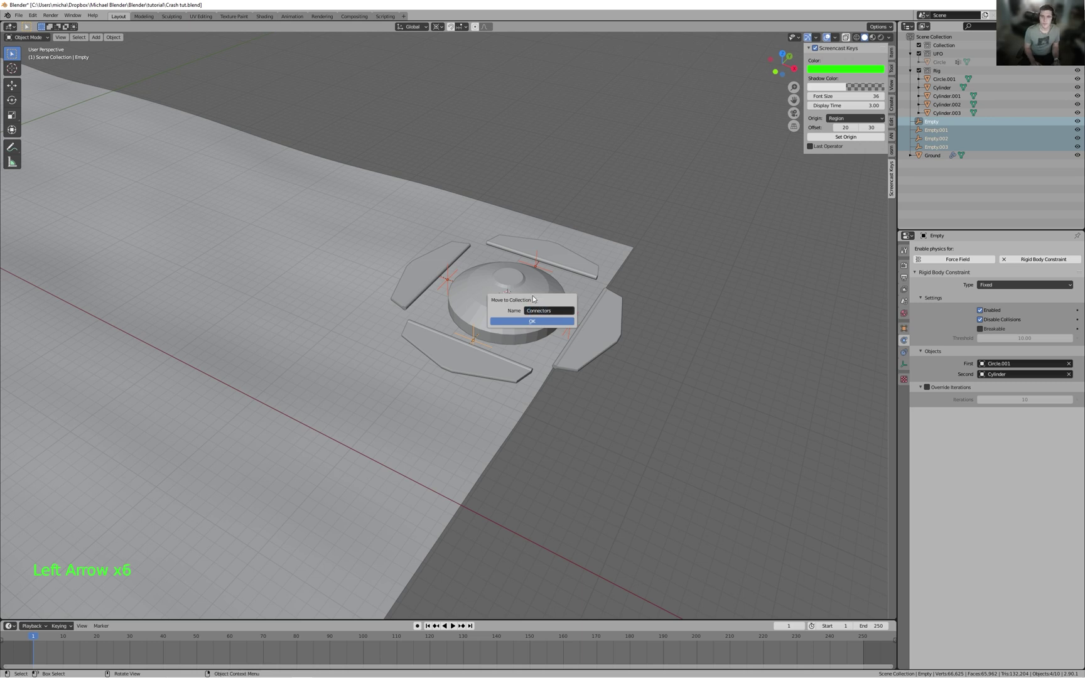
key(Return)
scroll(508, 482, up, 2)
click(718, 439)
middle_drag(621, 384, 676, 370)
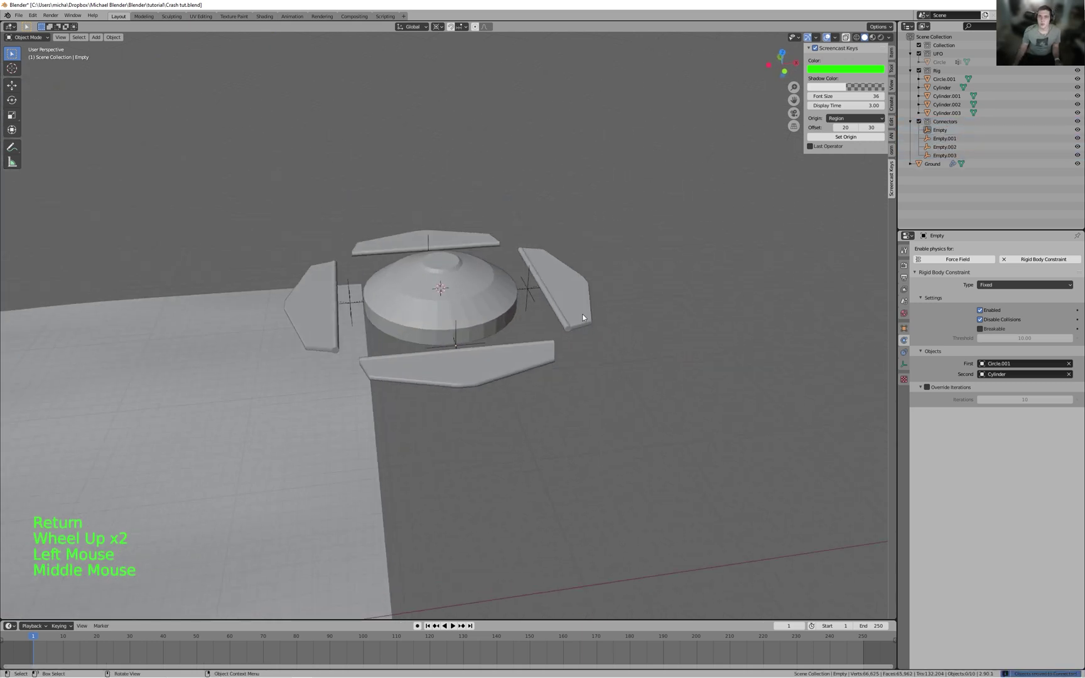
- Examine the rig's low-poly body, its four flaps and the empties between them from several angles
click(947, 113)
shift+click(944, 79)
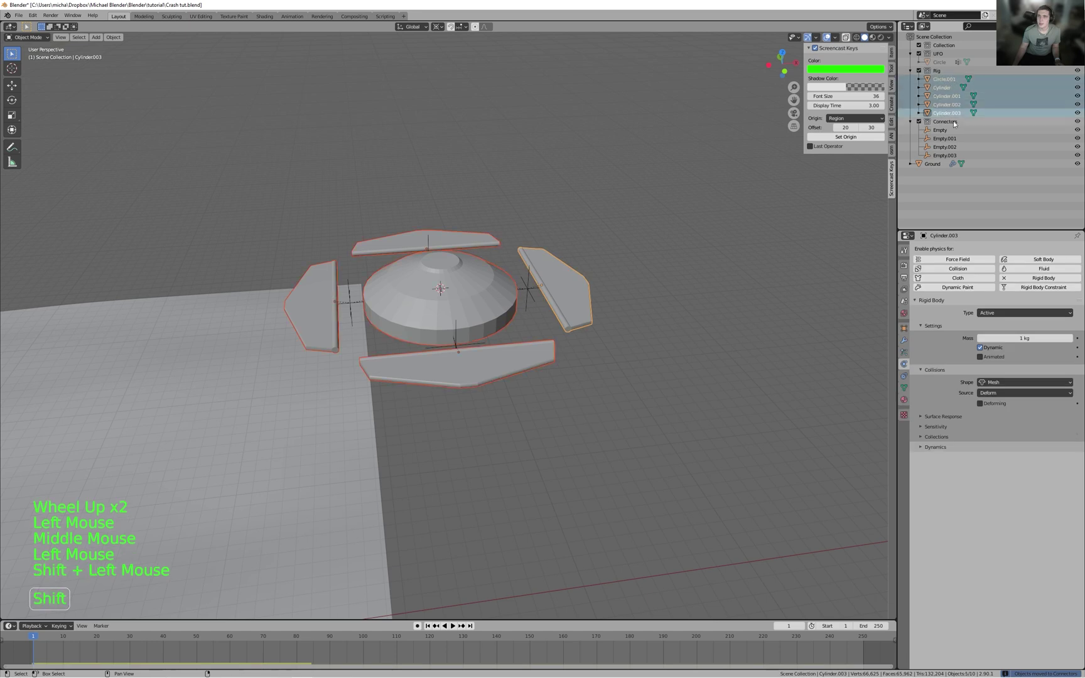
click(650, 381)
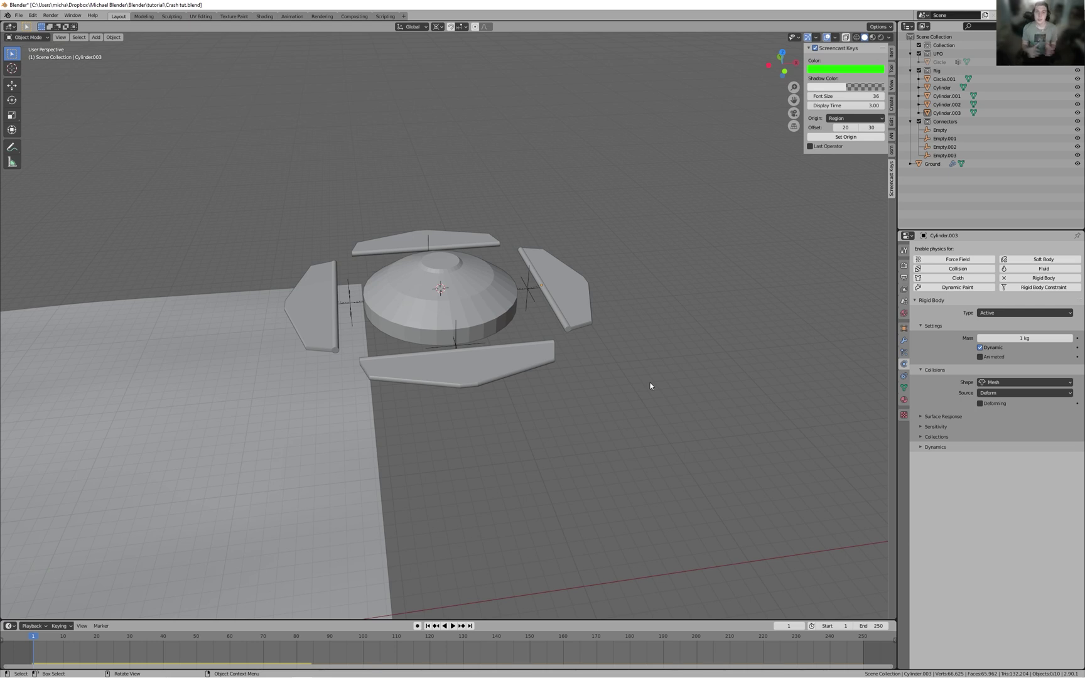
scroll(653, 384, up, 3)
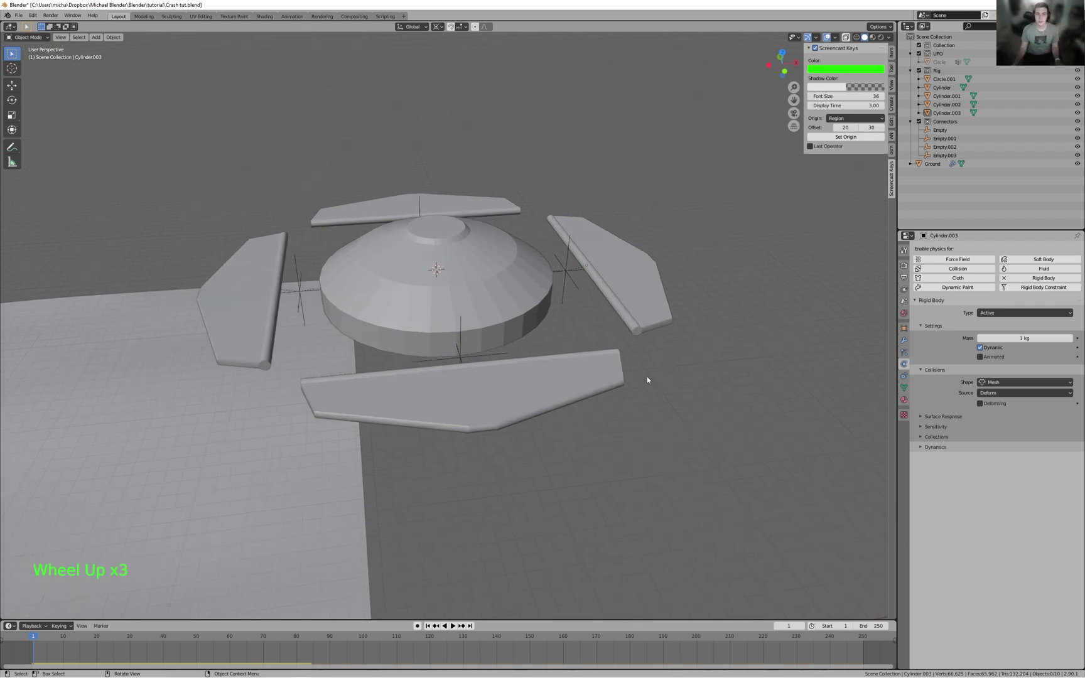
middle_drag(315, 193, 752, 289)
scroll(499, 355, down, 1)
click(503, 361)
scroll(477, 344, up, 4)
shift+scroll(646, 322, down, 1)
scroll(646, 321, down, 3)
scroll(674, 327, up, 1)
click(674, 326)
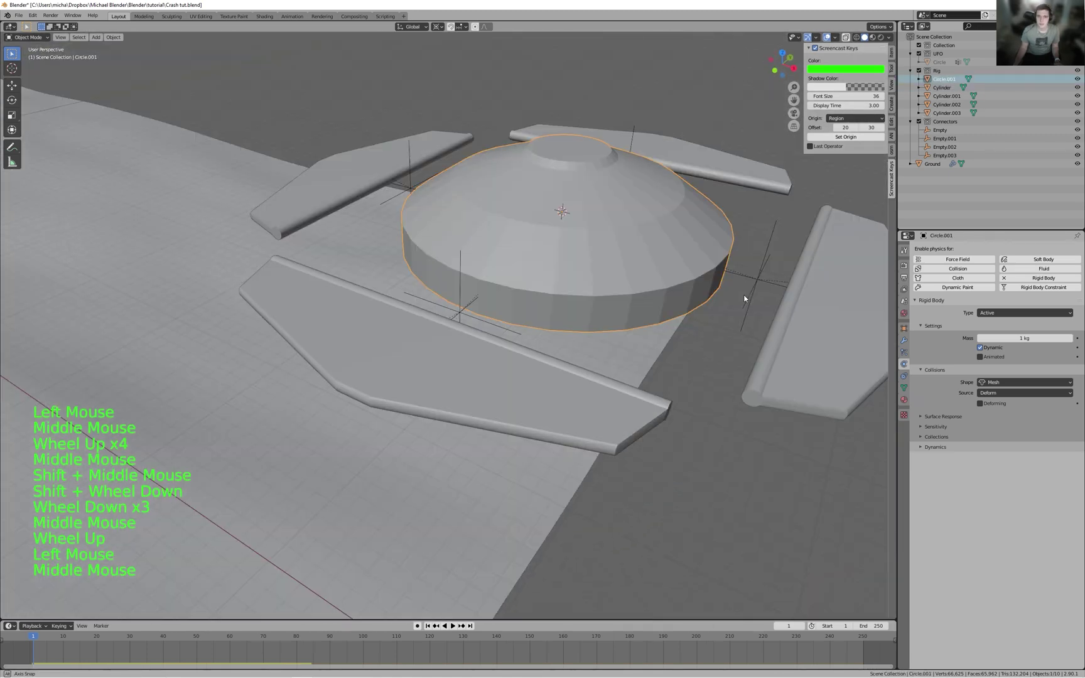
scroll(753, 289, down, 4)
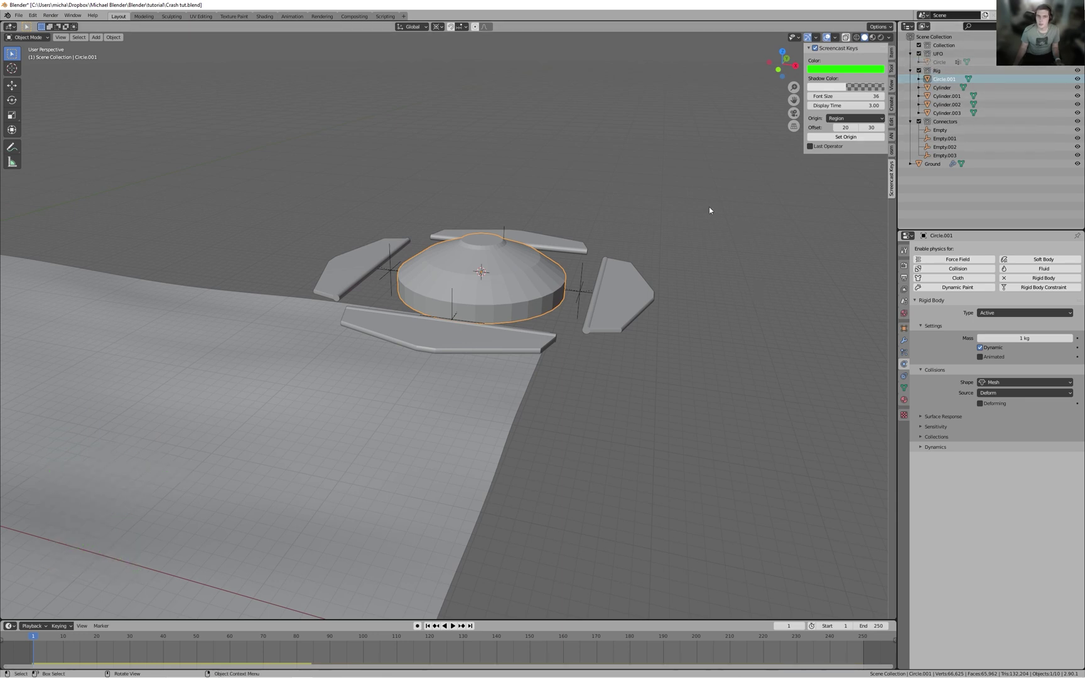
- Unhide the detailed UFO mesh and select it as the only object
key(alt+h)
click(570, 282)
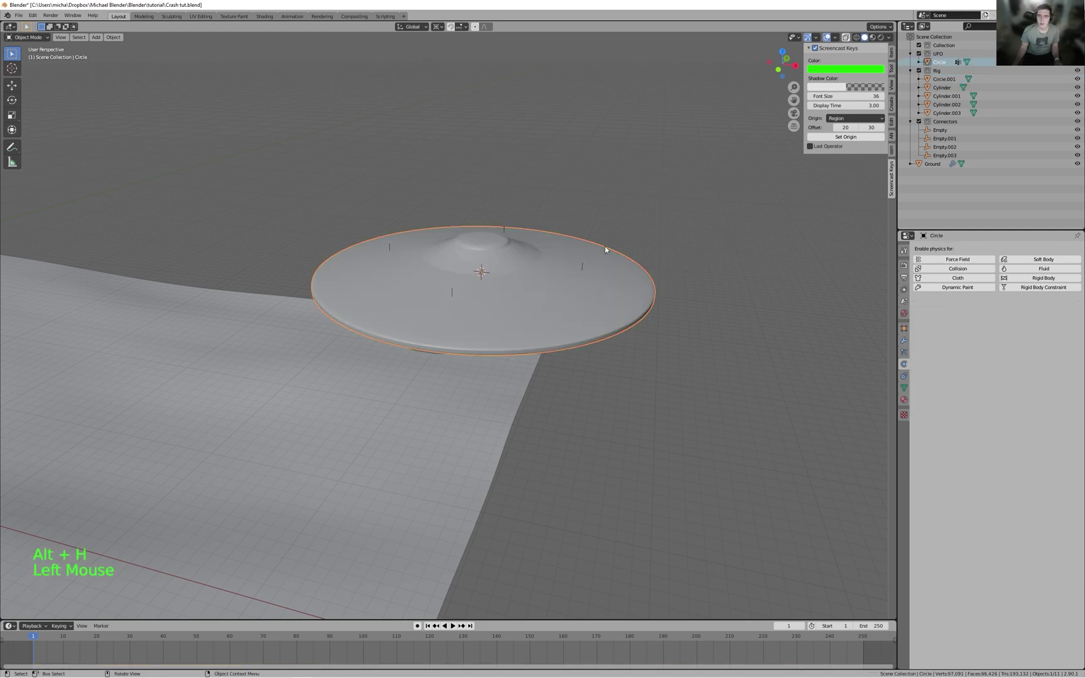
scroll(604, 247, up, 4)
scroll(718, 255, down, 2)
mouse_move(631, 249)
middle_down()
mouse_move(718, 254)
mouse_move(639, 251)
middle_up()
scroll(719, 254, down, 2)
click(491, 356)
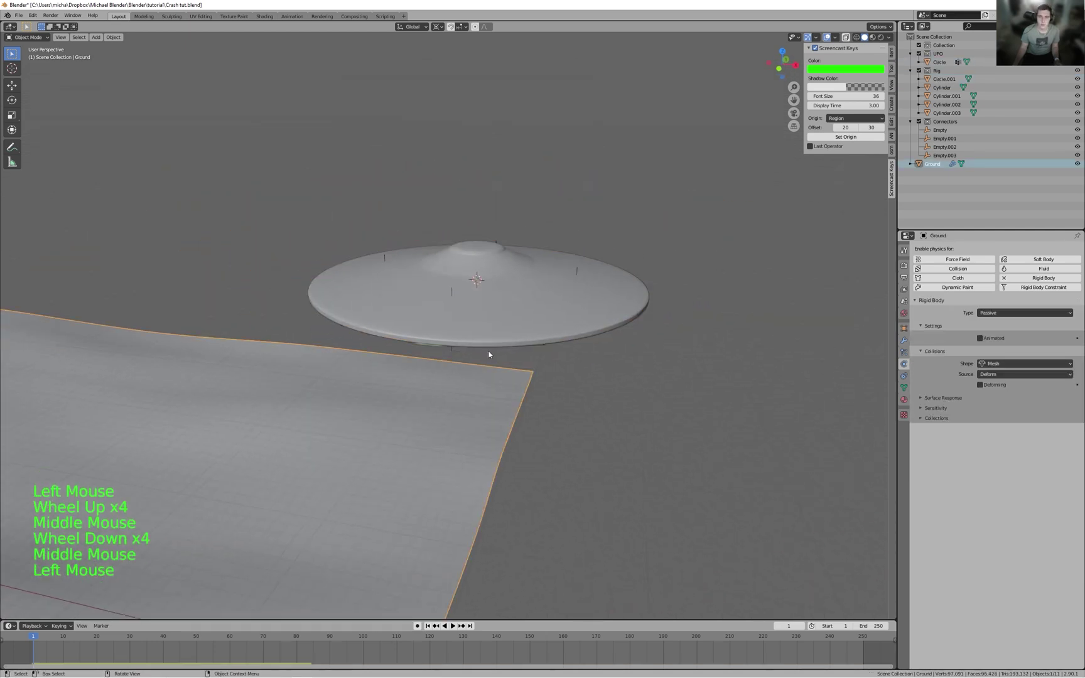
click(562, 316)
scroll(637, 287, up, 4)
middle_drag(561, 316, 602, 312)
scroll(571, 294, up, 1)
scroll(586, 310, down, 2)
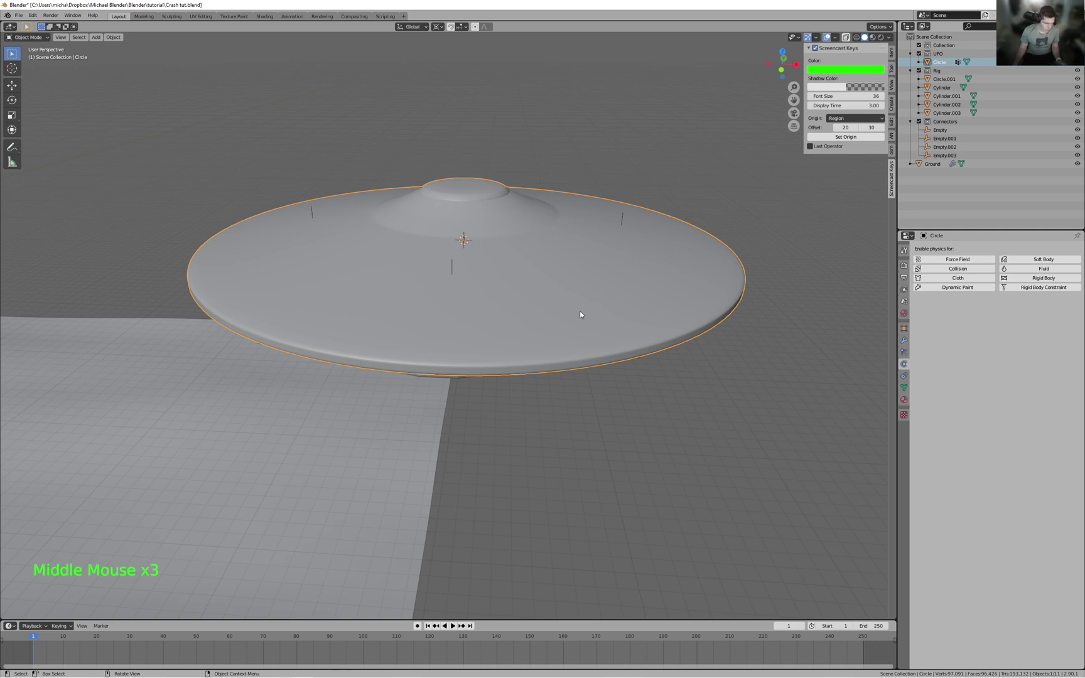
- Turn on X-ray, add the low-poly body as the active object, and parent the detailed UFO to it using Object parenting
key(alt+z)
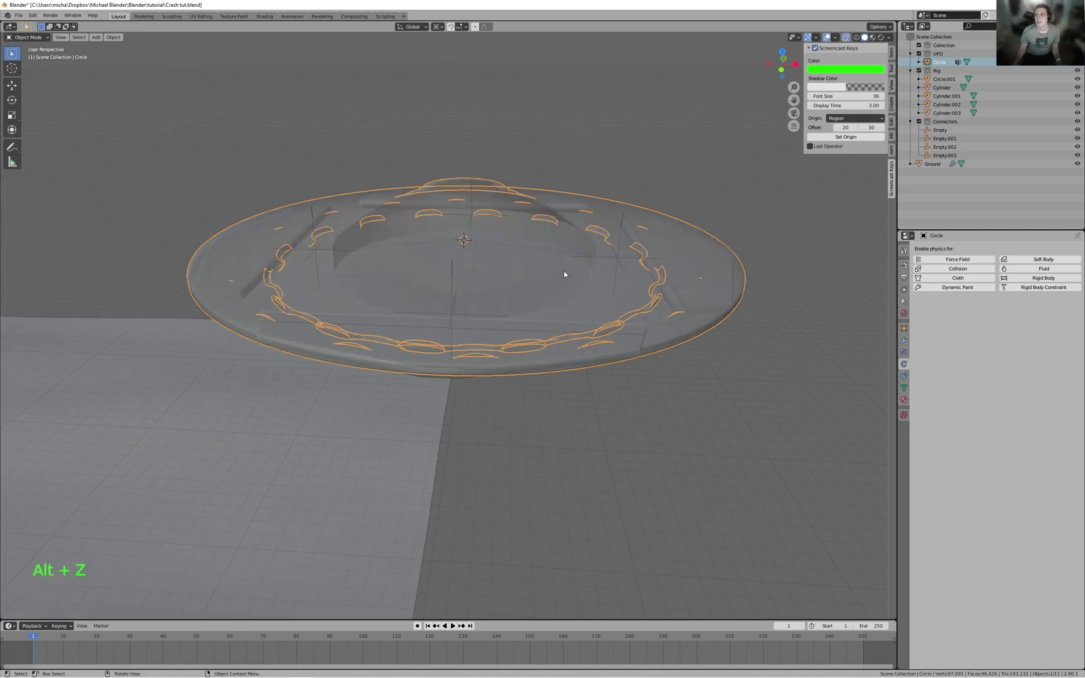
middle_drag(599, 288, 642, 334)
scroll(642, 334, down, 1)
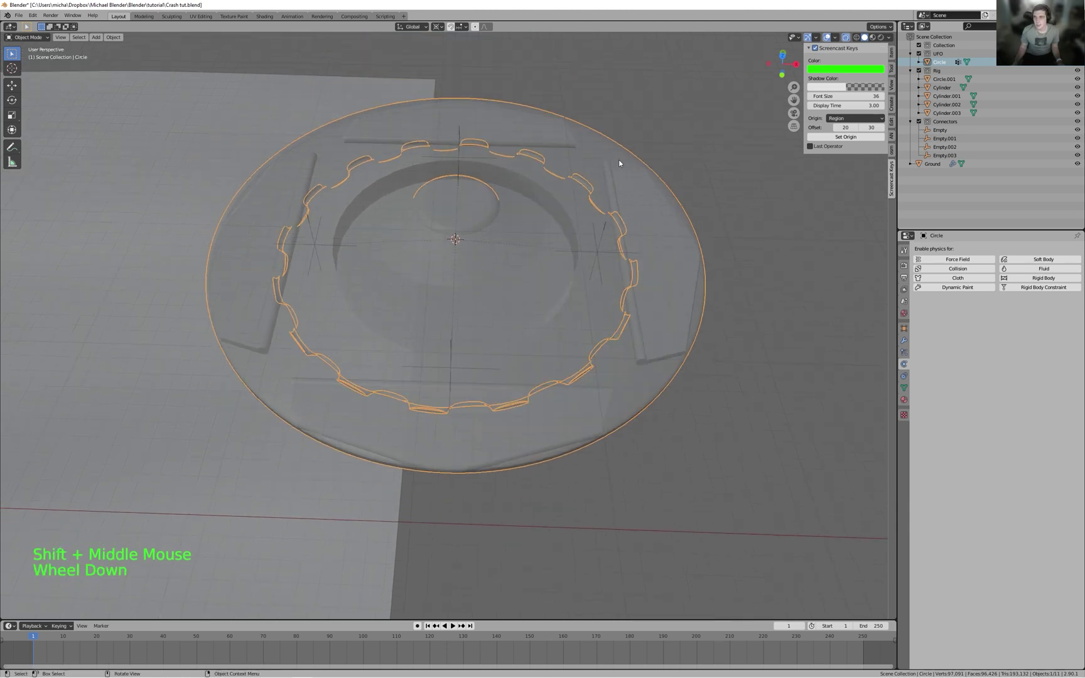
key(shift)
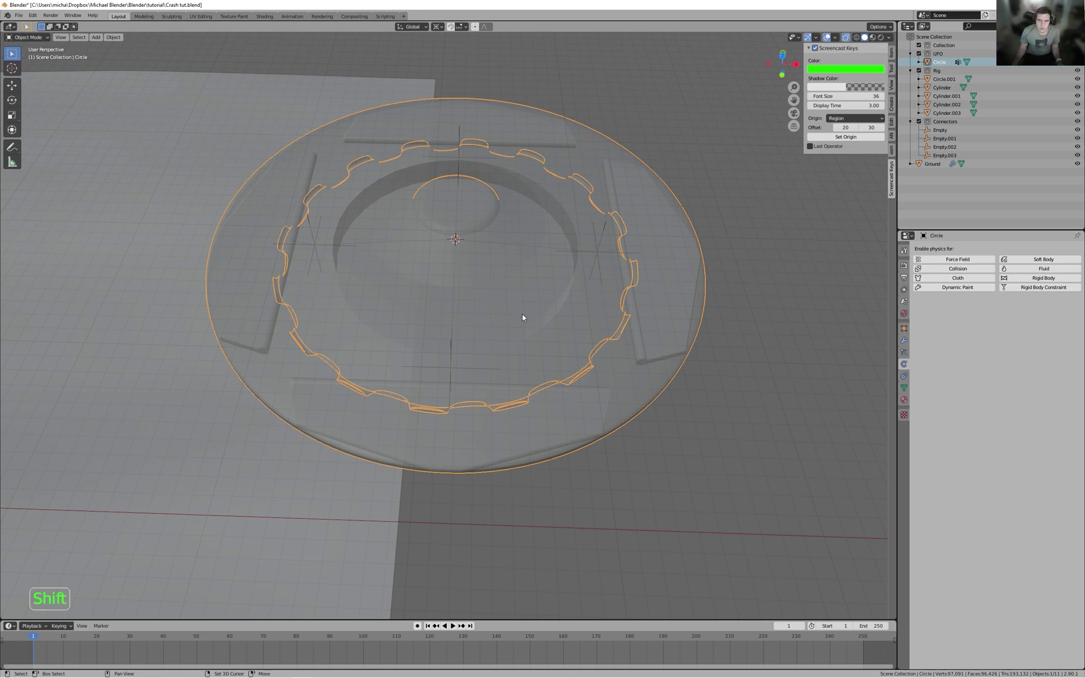
shift+click(530, 297)
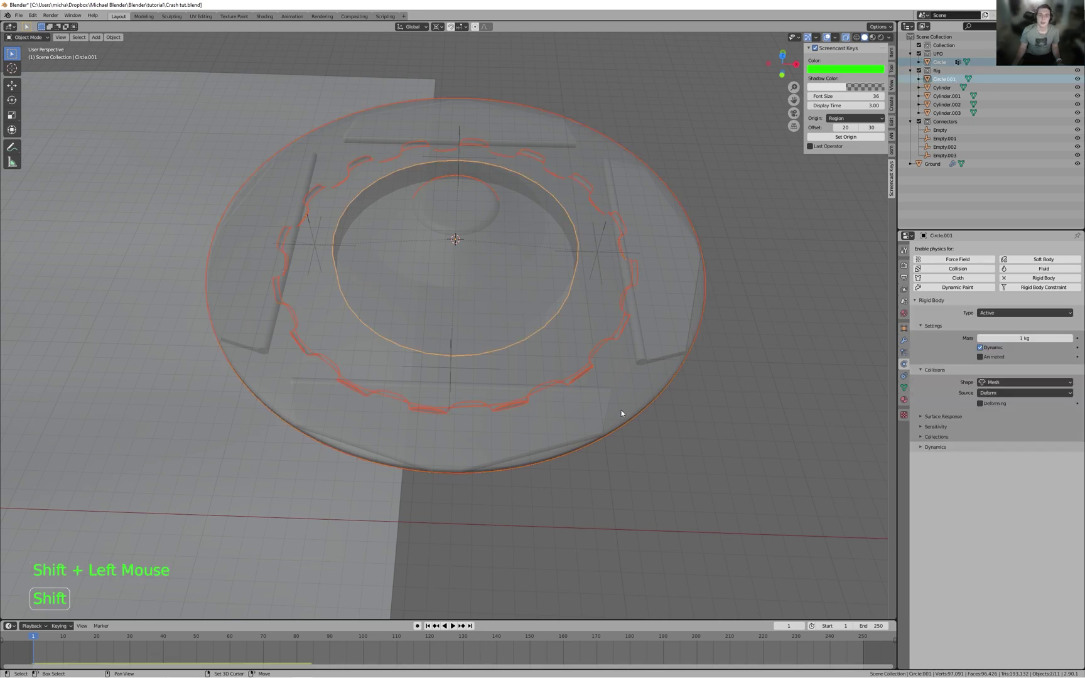
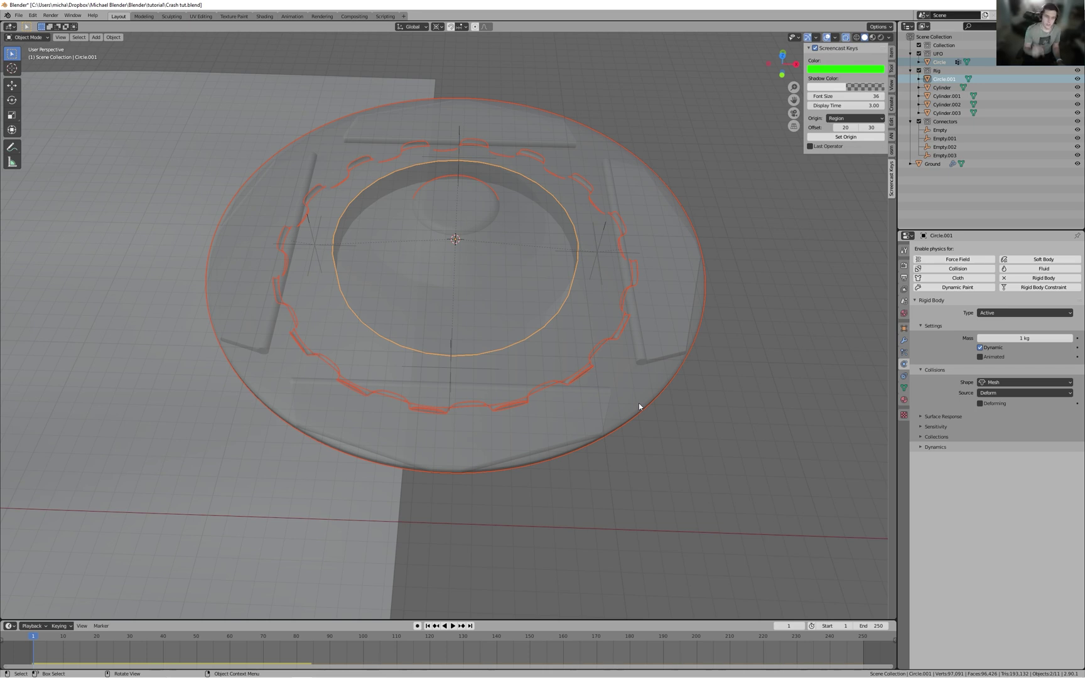
key(ctrl)
key(ctrl+p)
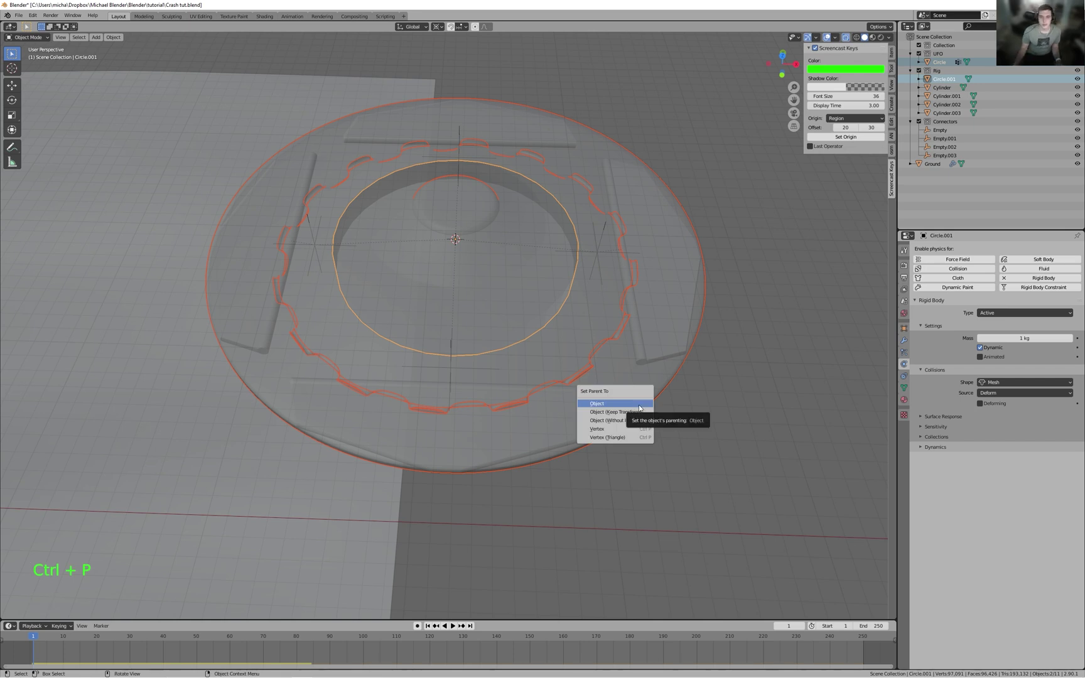
click(639, 408)
- Turn off X-ray, play the simulation with nothing selected to check that the detailed UFO follows the rig, and return to the first frame
scroll(532, 388, down, 2)
shift+middle_drag(533, 388, 619, 300)
click(666, 457)
key(space)
shift+middle_drag(664, 435, 565, 319)
key(space)
key(alt+z)
key(space)
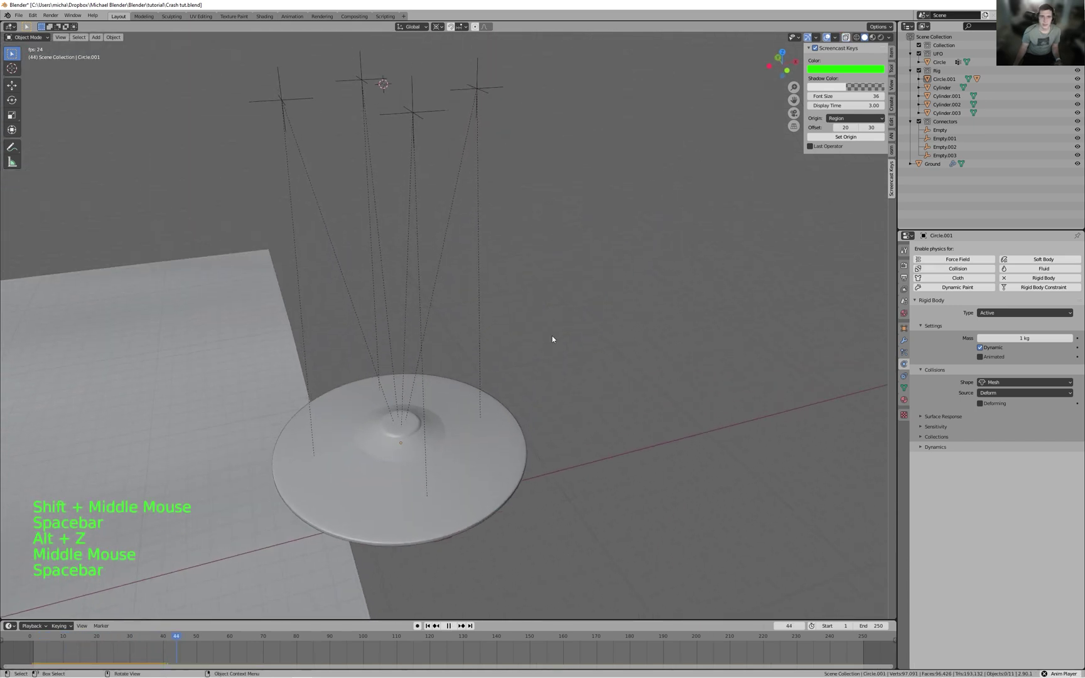
key(space)
key(shift+Left)
key(space)
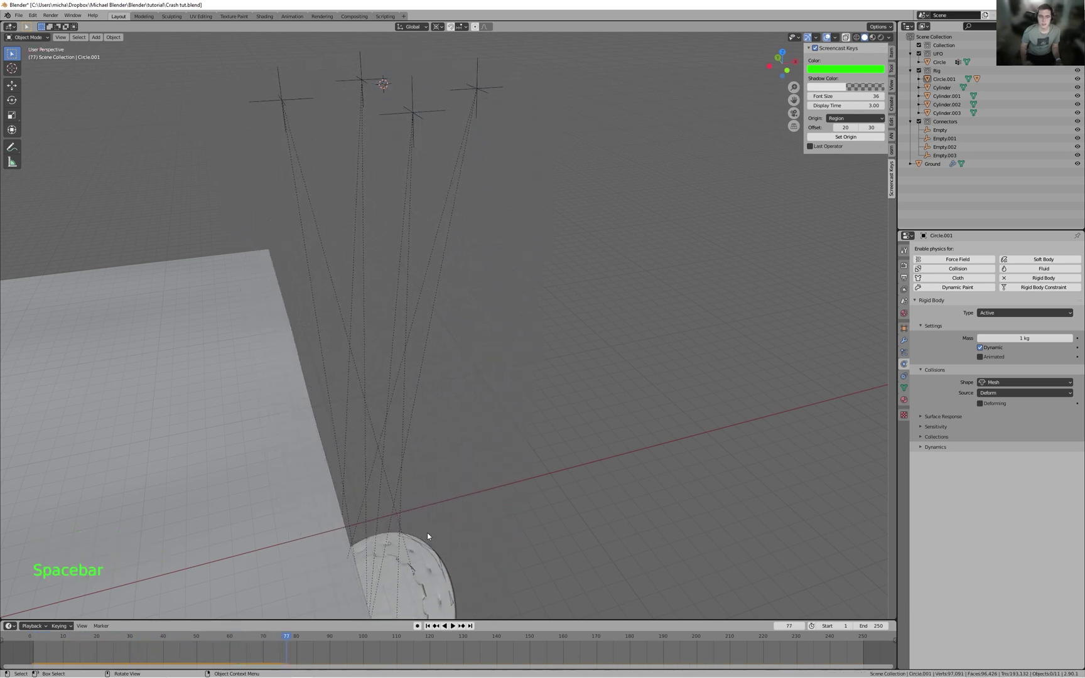
key(shift+Left)
- Add a cube empty at the 3D cursor and scale it up until it encloses the whole UFO
scroll(441, 530, up, 4)
shift+scroll(440, 530, up, 1)
shift+middle_drag(441, 531, 466, 562)
scroll(562, 383, down, 3)
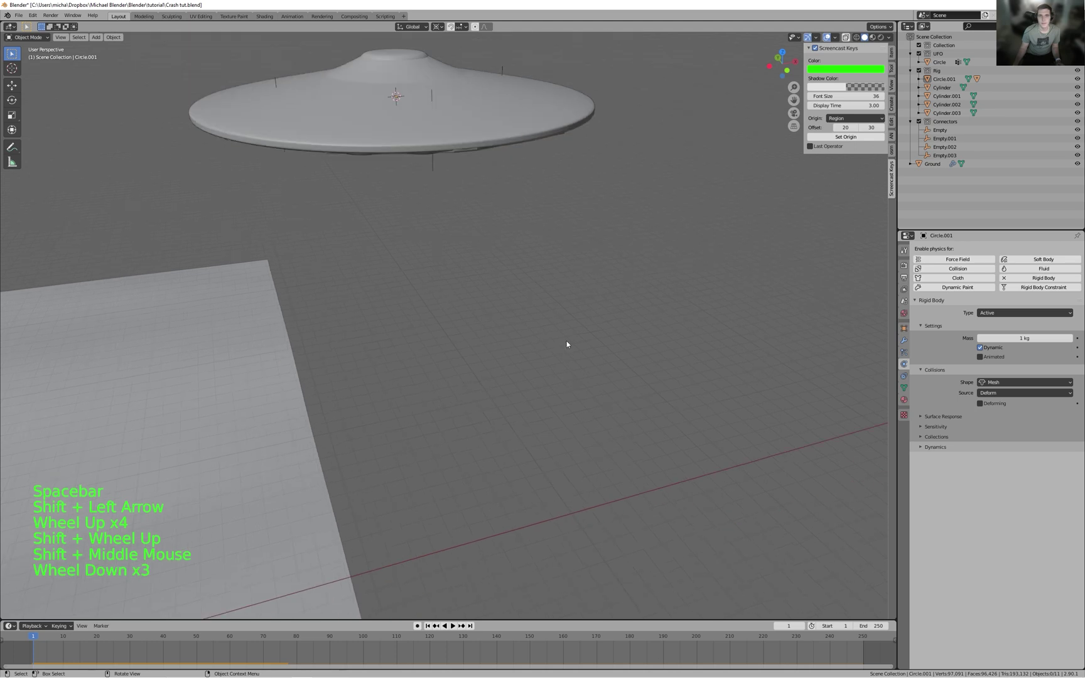
shift+middle_drag(562, 382, 567, 496)
key(shift+a)
mouse_move(582, 407)
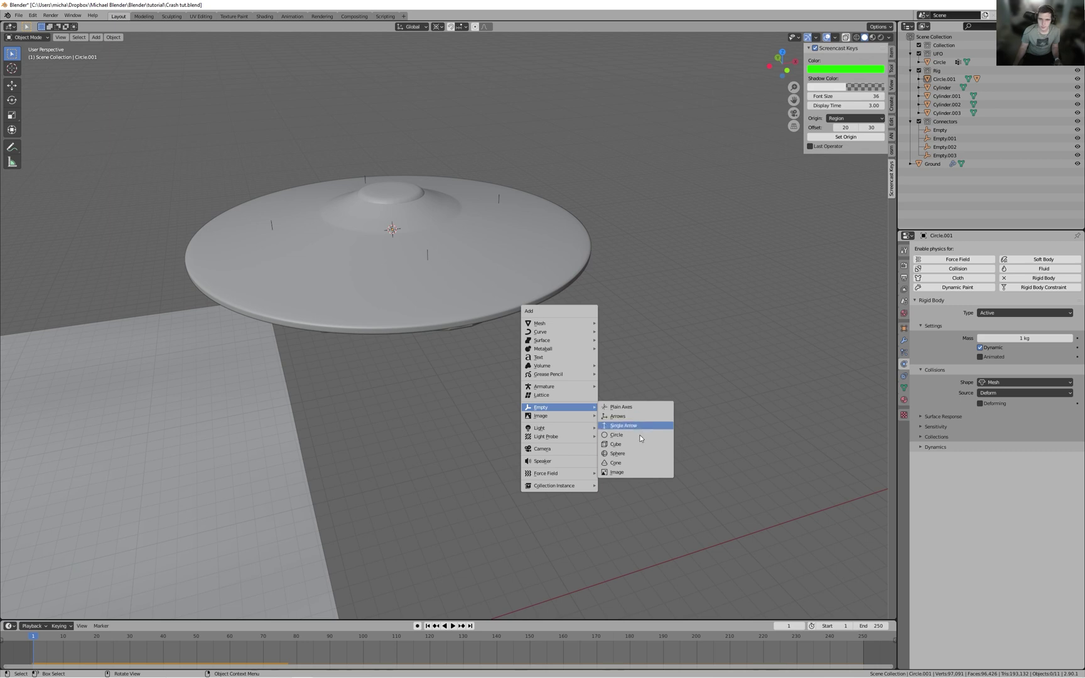
click(615, 449)
middle_drag(615, 450, 671, 392)
key(s)
click(694, 393)
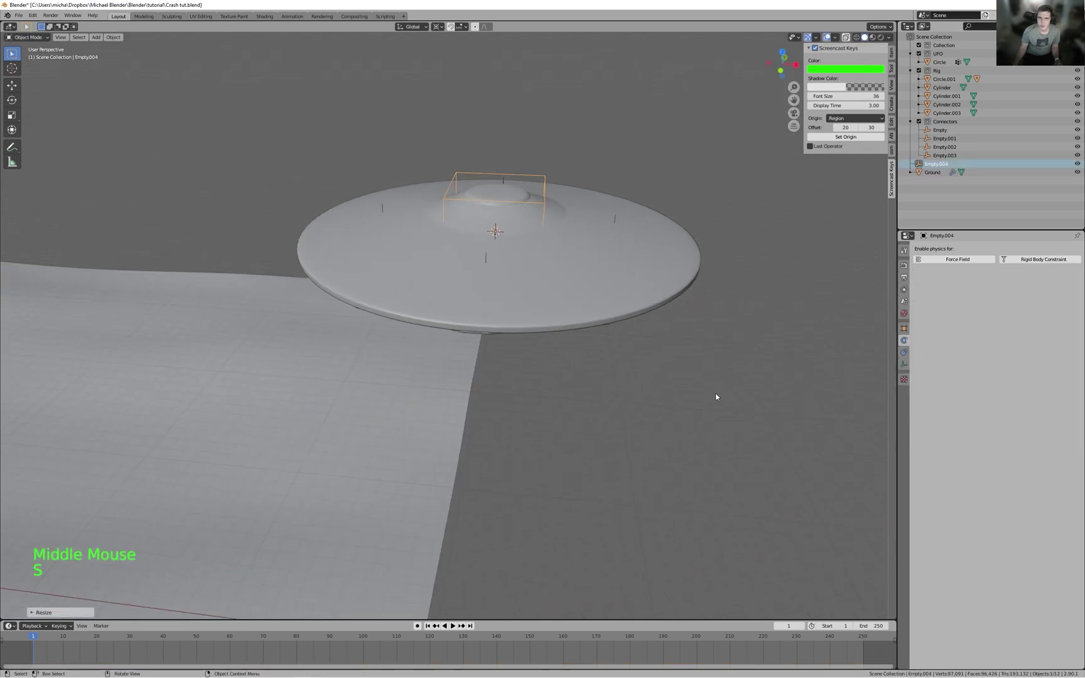
key(s)
click(686, 455)
middle_drag(591, 395, 552, 366)
scroll(638, 346, down, 1)
scroll(637, 346, down, 1)
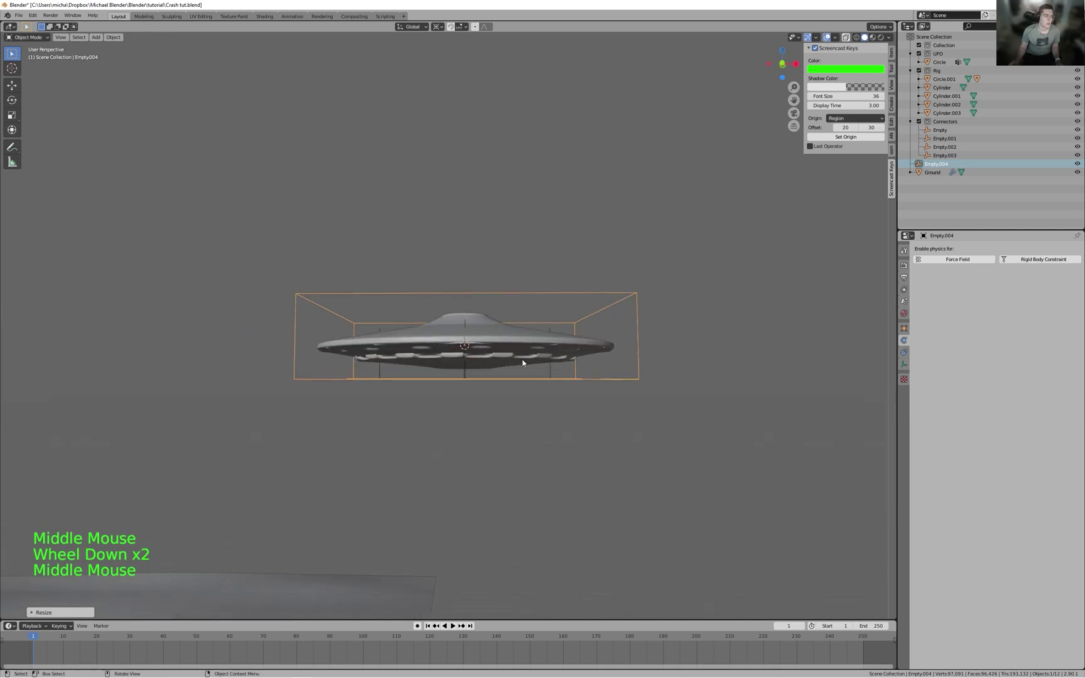
- Select the low-poly body and all four cylinders, add the cube empty as active, and parent them to it using Object parenting
scroll(501, 327, up, 3)
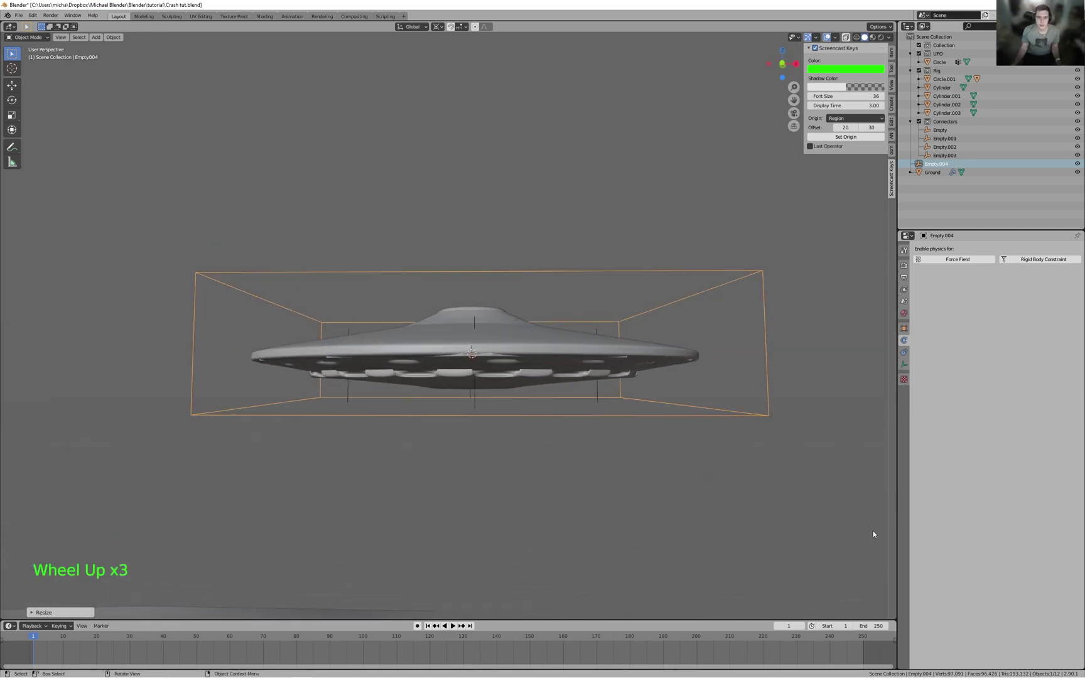
middle_drag(559, 340, 640, 364)
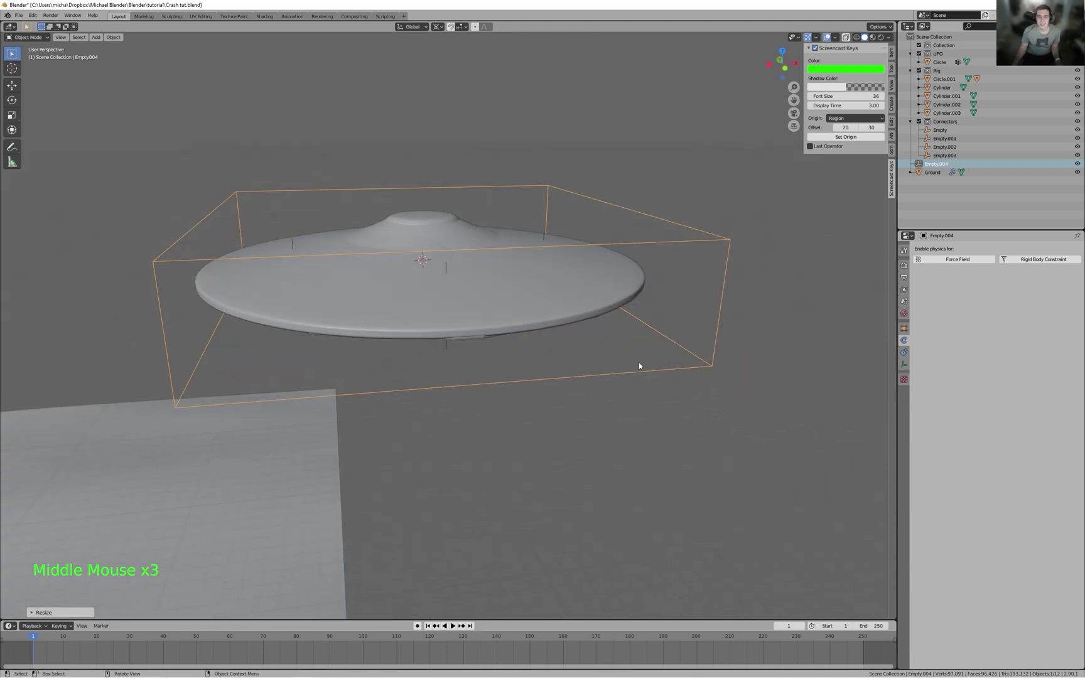
scroll(647, 349, down, 3)
middle_drag(824, 181, 704, 208)
click(942, 79)
shift+click(947, 113)
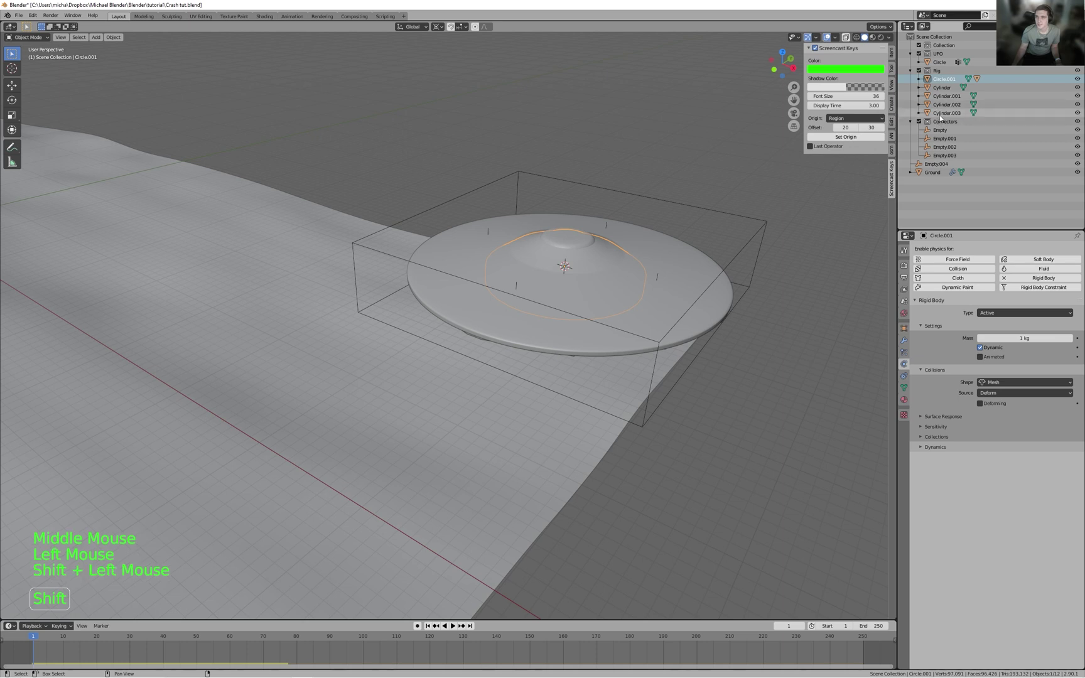
middle_drag(577, 227, 225, 299)
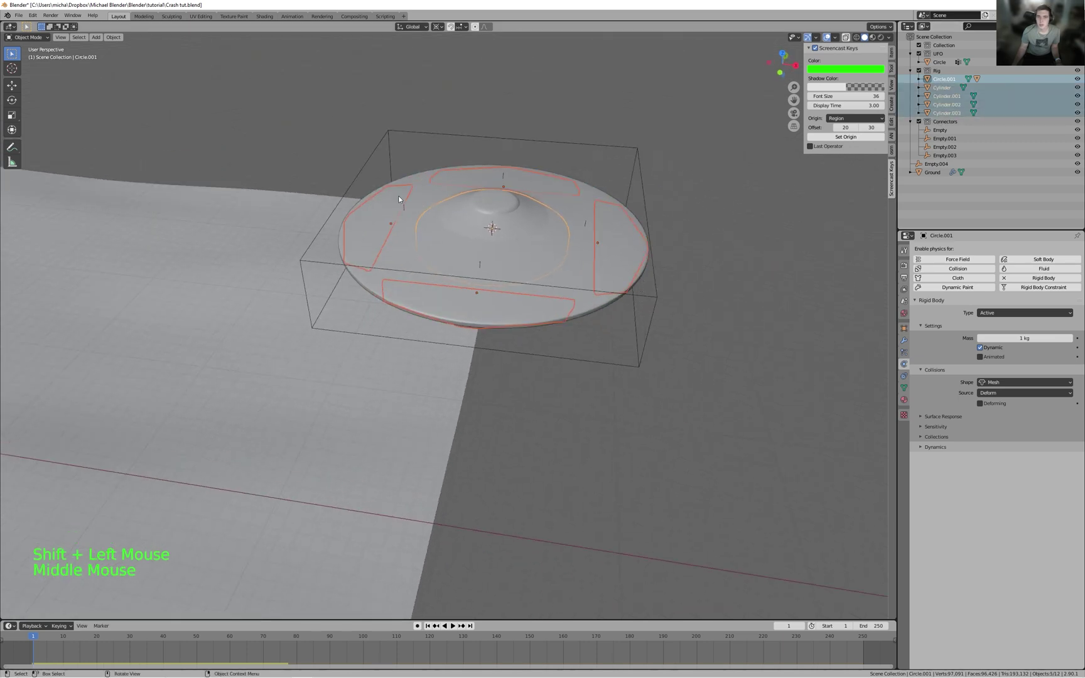
shift+middle_drag(368, 204, 411, 269)
scroll(310, 300, up, 2)
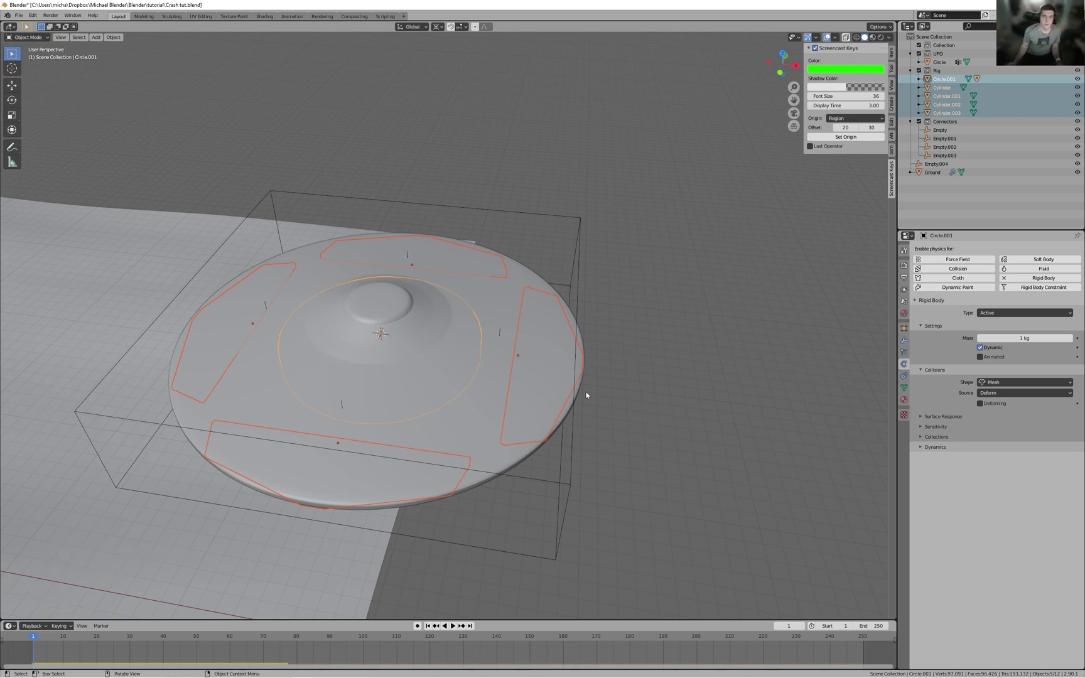
shift+middle_drag(546, 386, 637, 346)
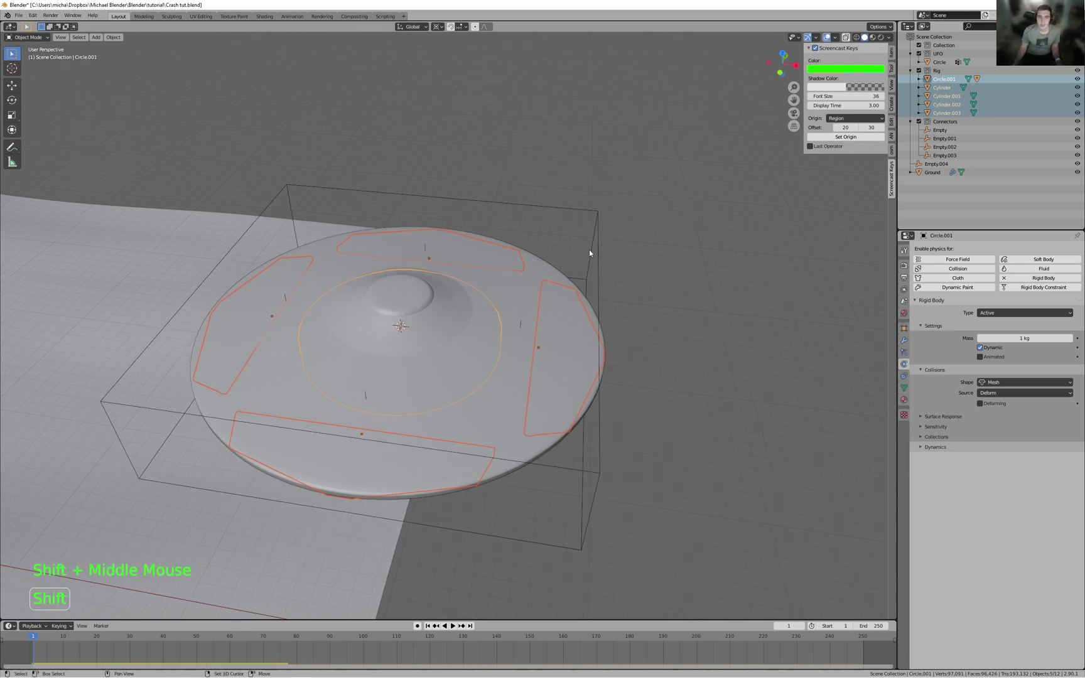
shift+click(597, 216)
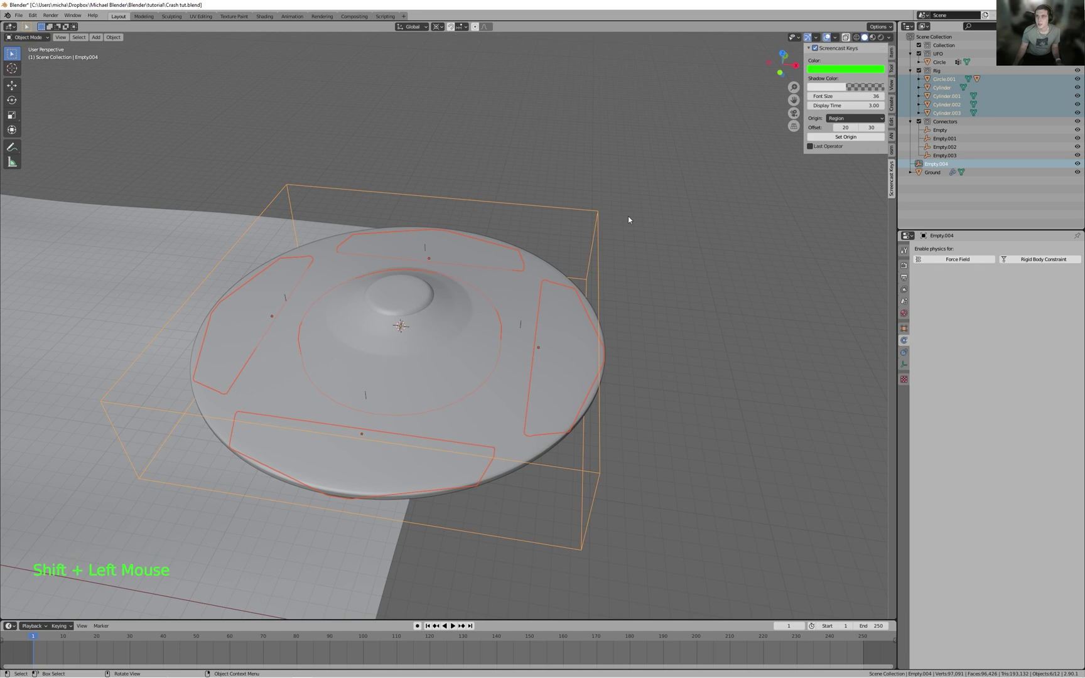
middle_drag(599, 236, 615, 243)
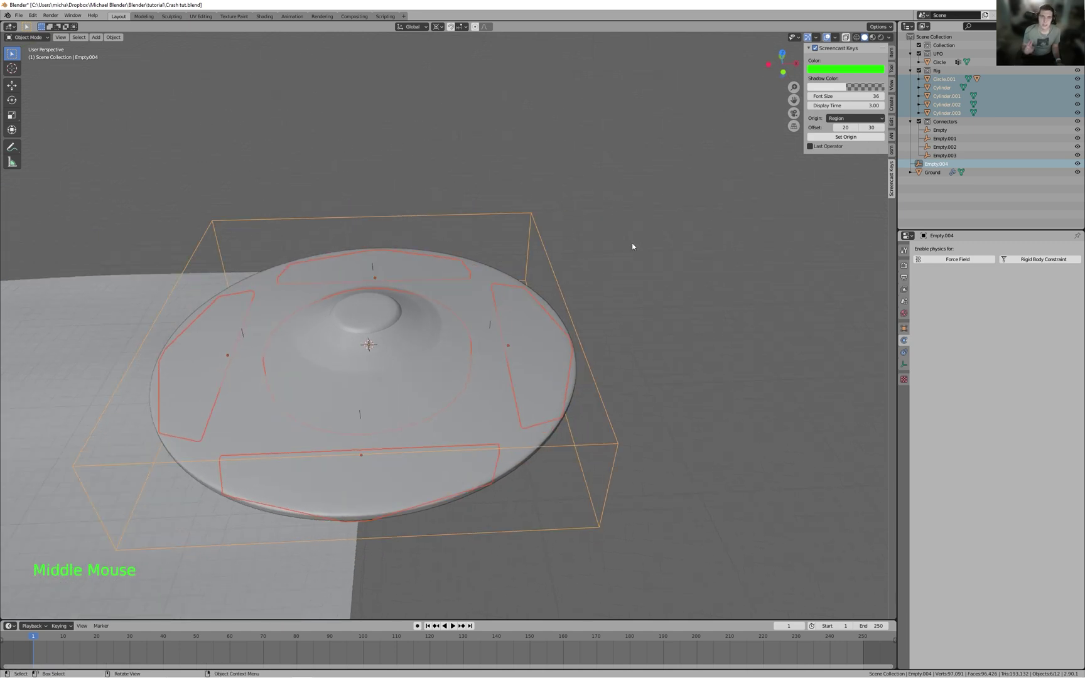
key(ctrl+p)
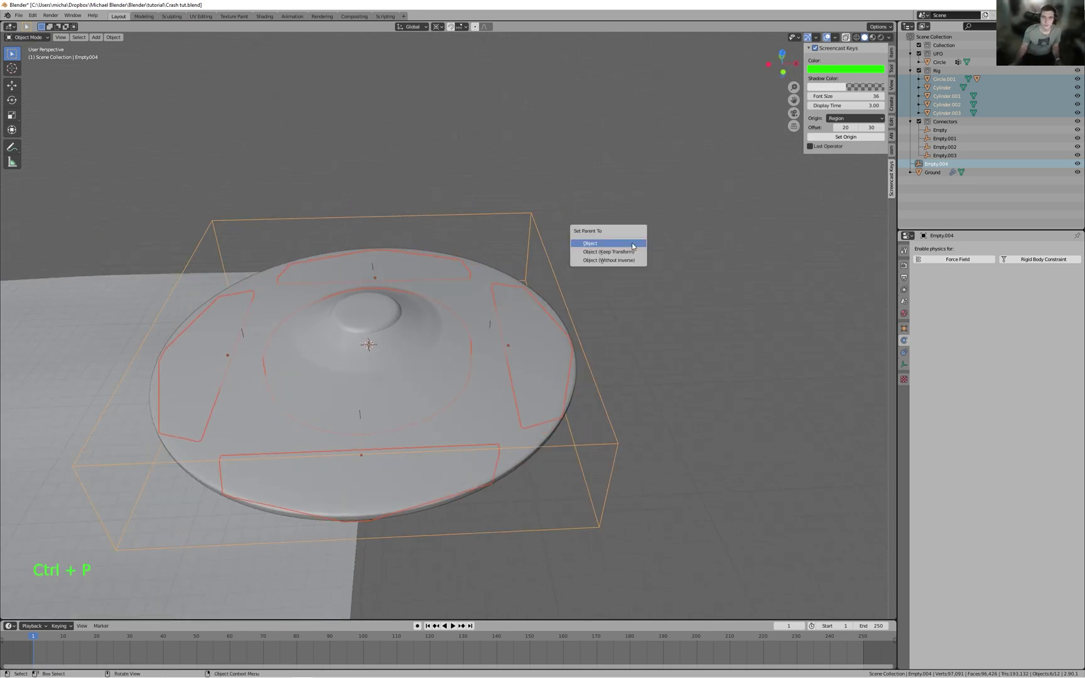
click(617, 244)
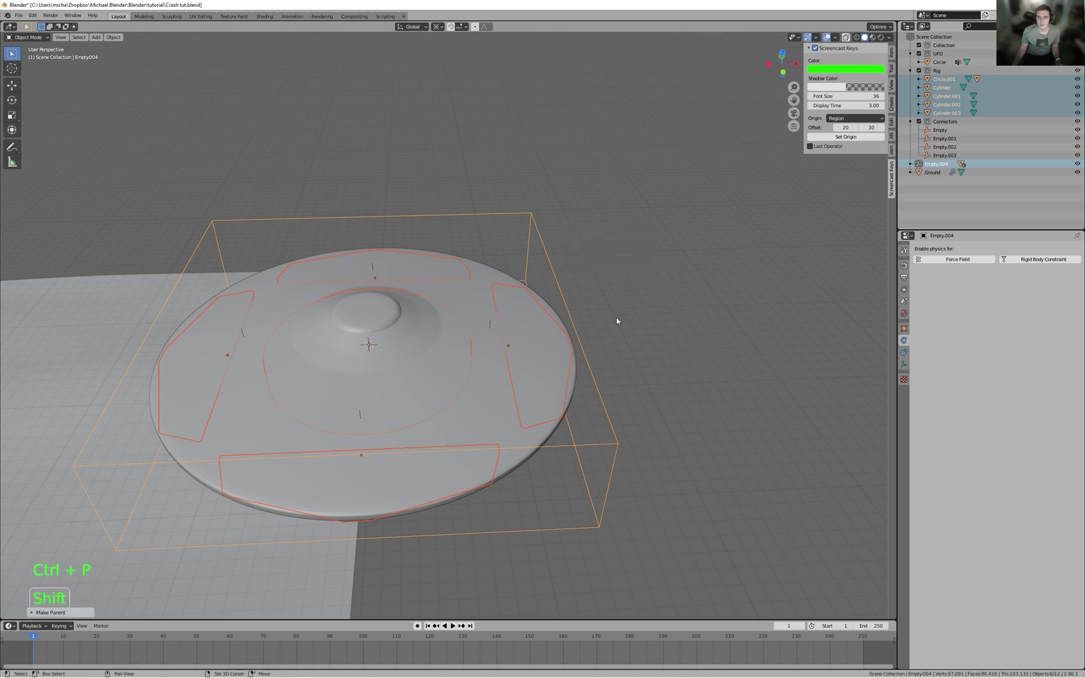
- Select only the cube empty around the UFO and rename it "Control"
shift+middle_drag(616, 317, 669, 232)
scroll(670, 232, down, 2)
scroll(499, 338, down, 1)
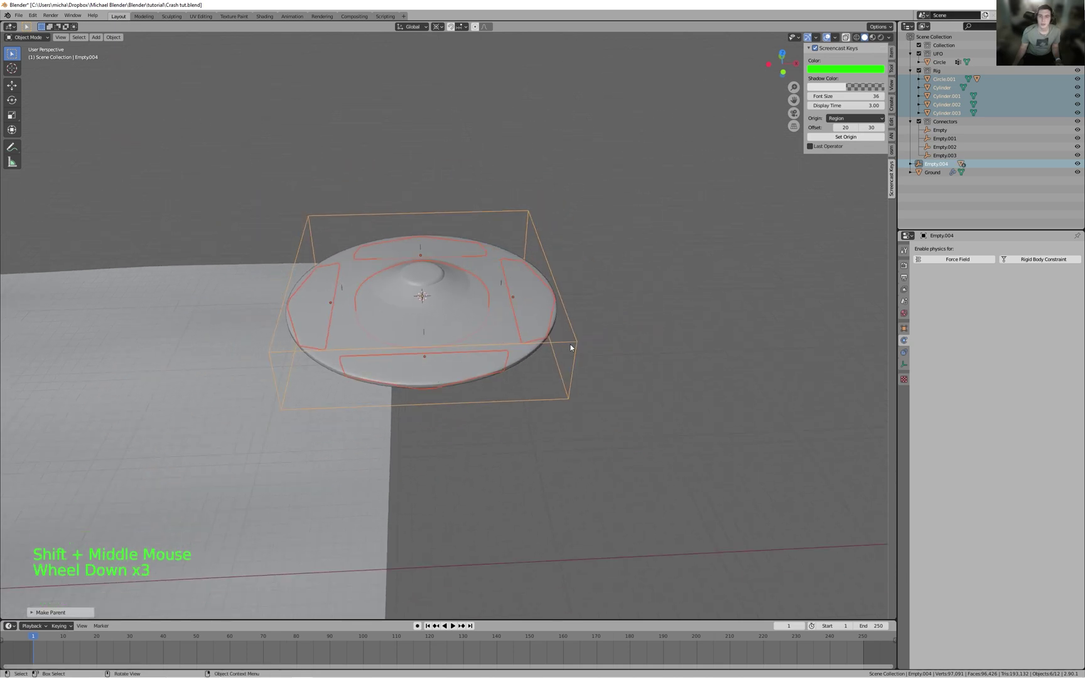
click(515, 357)
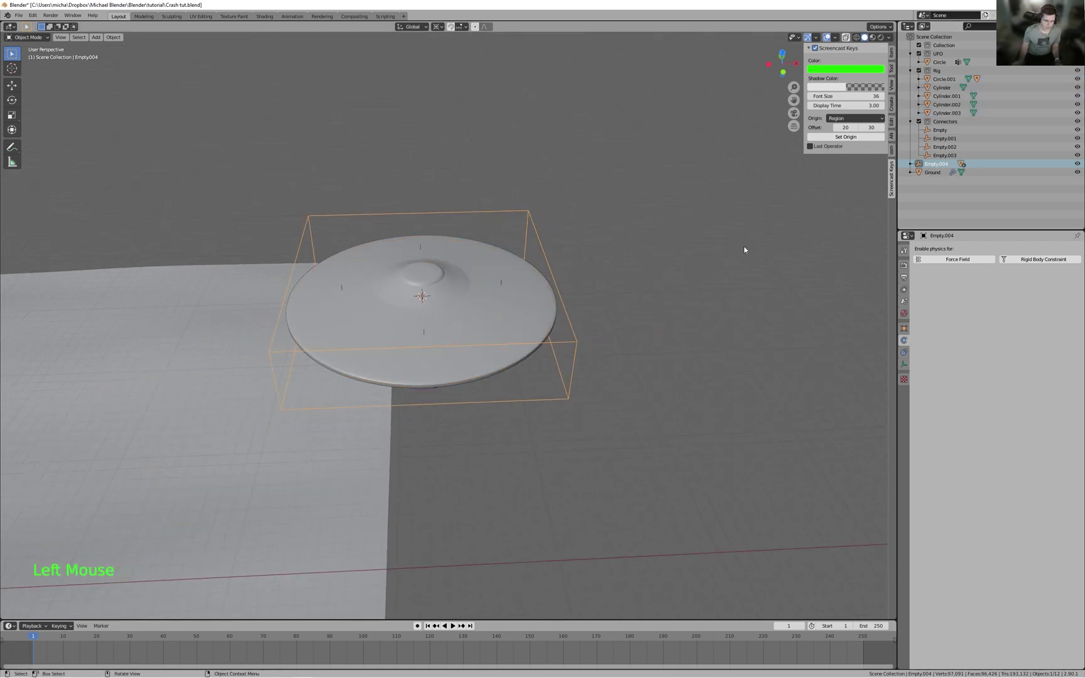
key(F2)
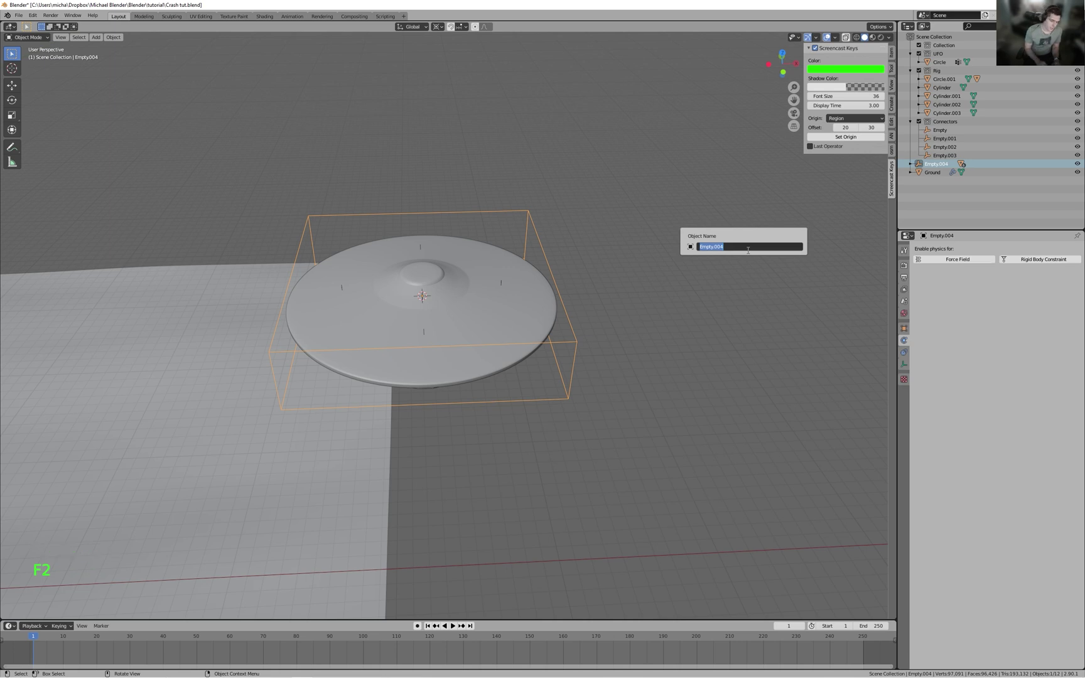
key(shift)
text(Control)
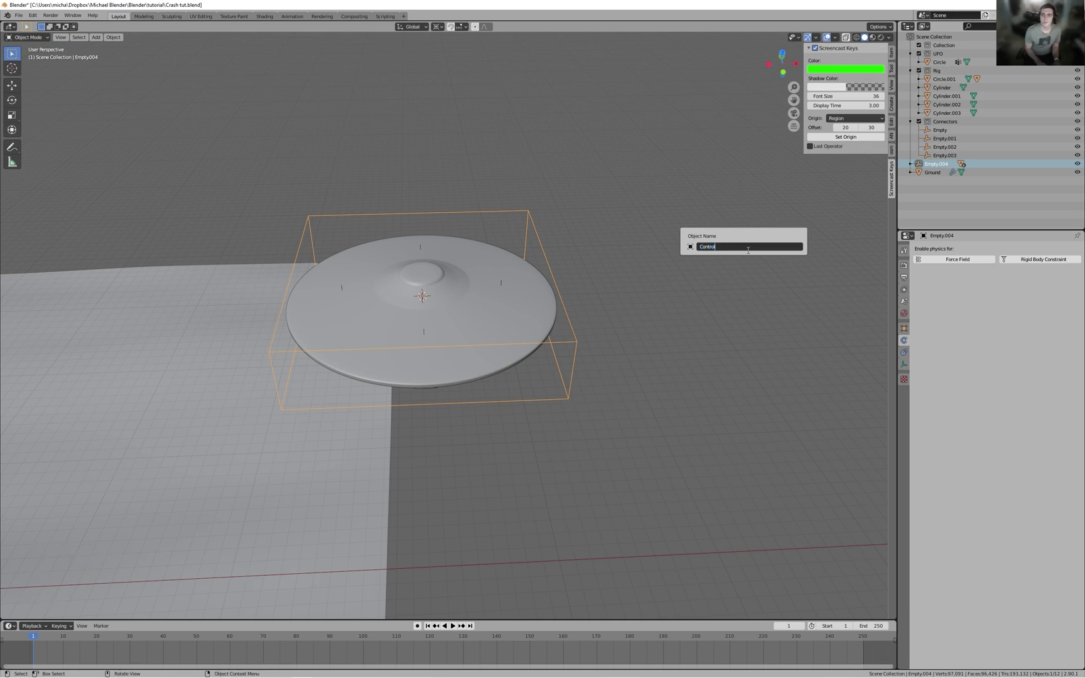
key(Return)
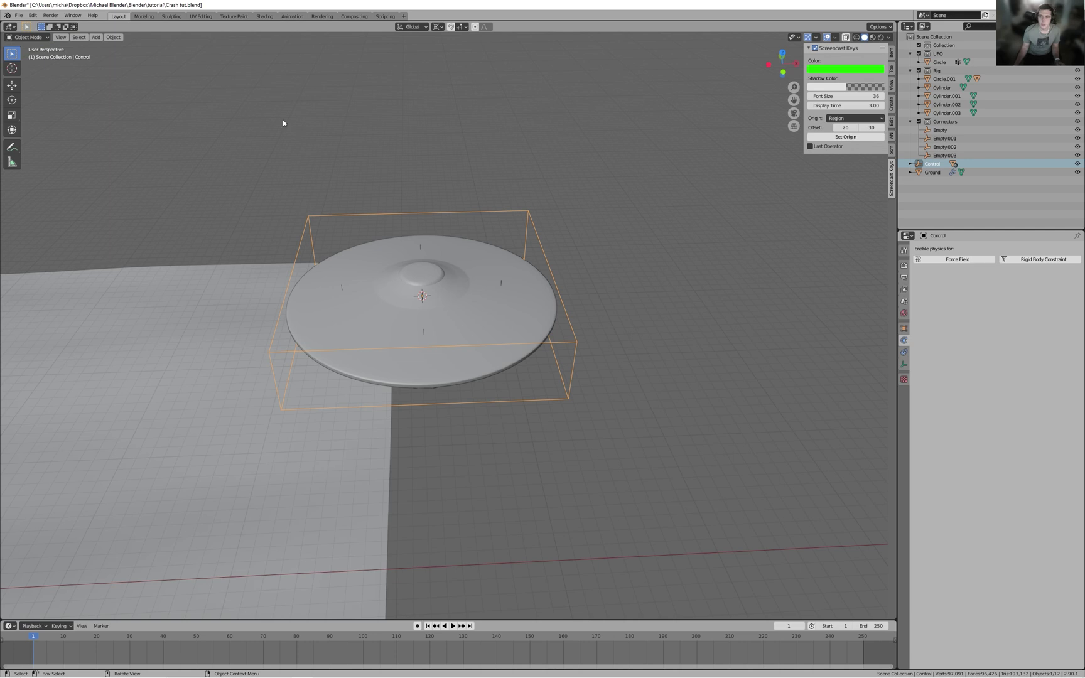
- Test-move the Control empty to check which UFO parts follow it, cancelling each move
shift+middle_drag(481, 398, 483, 290)
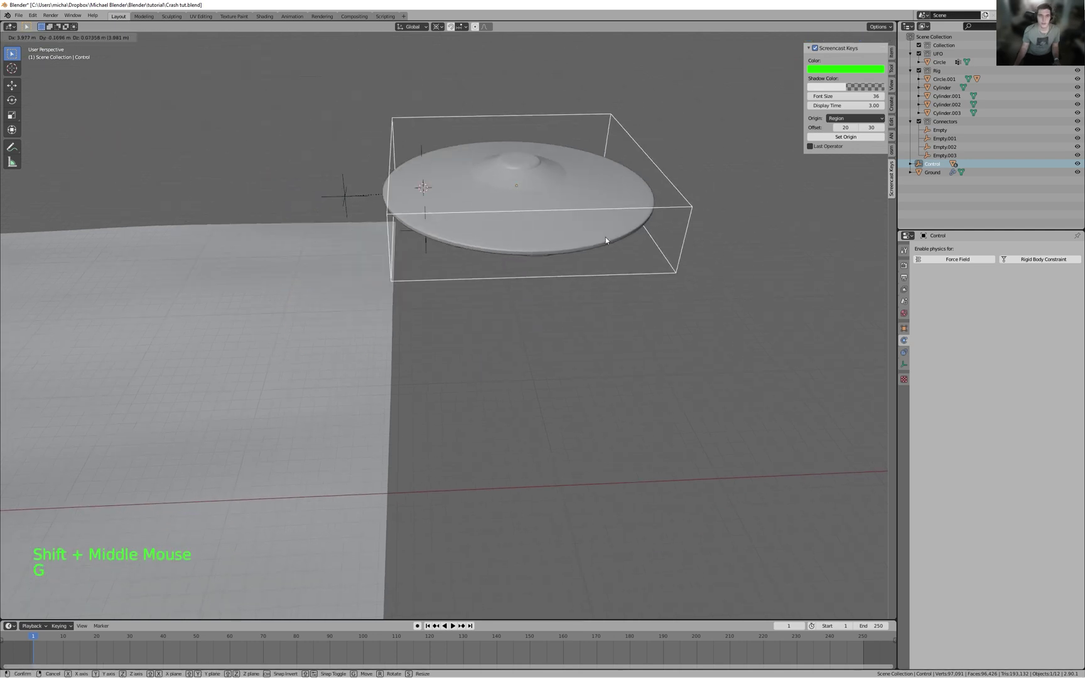
right_click(605, 238)
key(g)
right_click(607, 264)
- Play the simulation to check how the parented UFO falls relative to the Control empty, and return to the first frame
middle_drag(607, 266, 712, 210)
scroll(653, 220, down, 5)
scroll(617, 228, up, 4)
key(space)
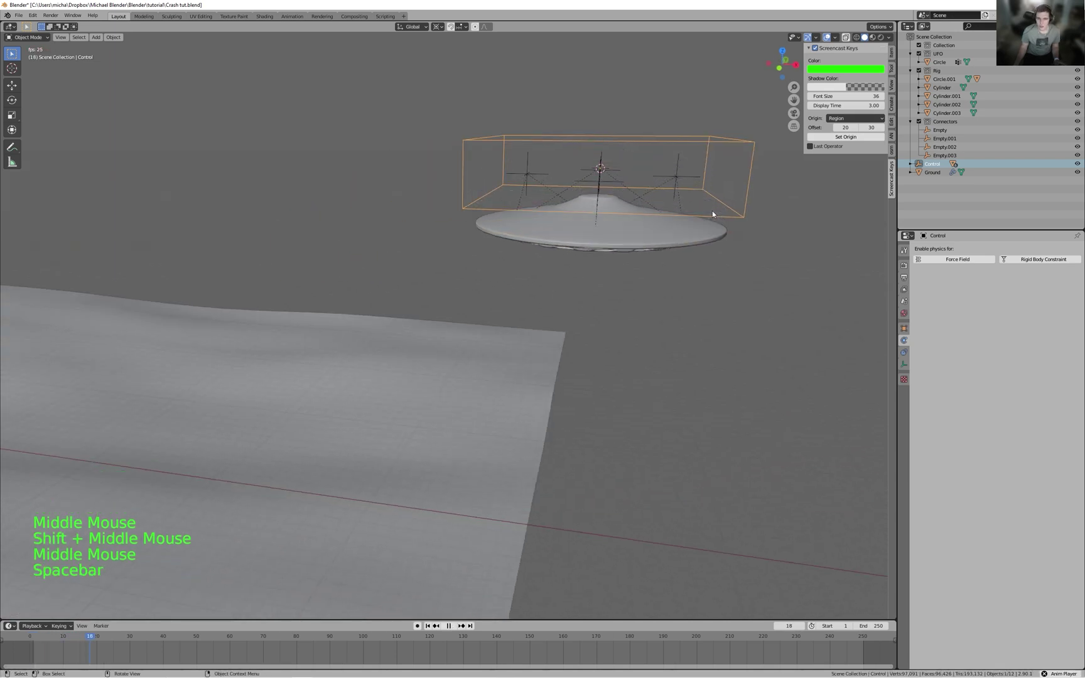
key(space)
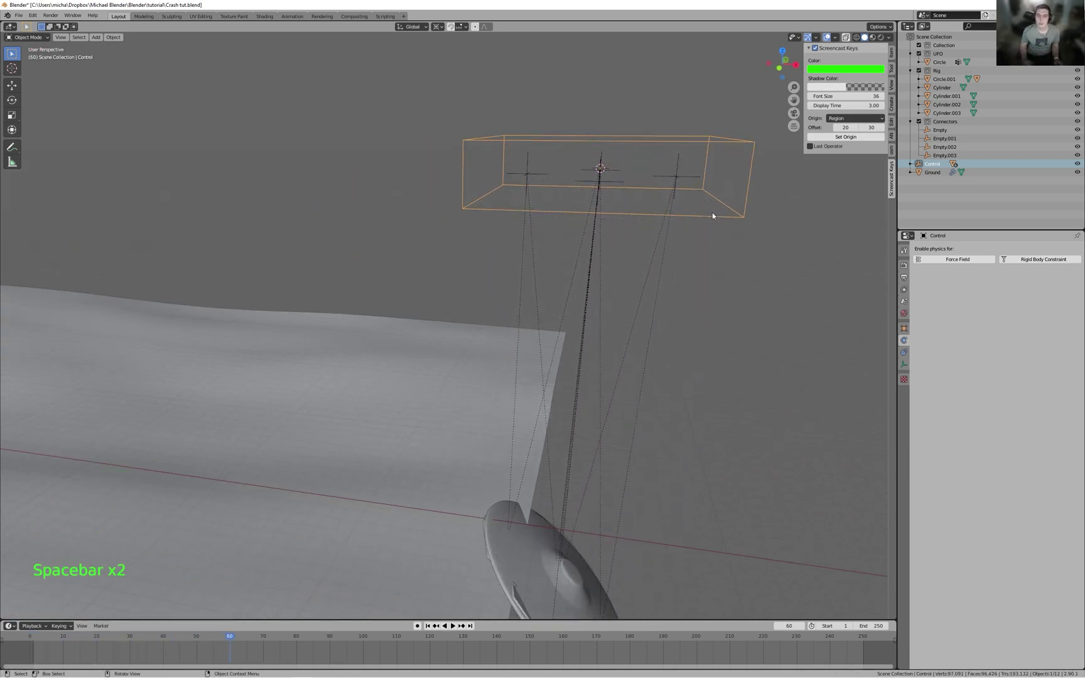
key(shift+Left)
- In front view with X-ray on, select the UFO, rig, connector empties and Control, and set the pivot point to Median Point
scroll(516, 264, down, 2)
middle_drag(515, 263, 508, 261)
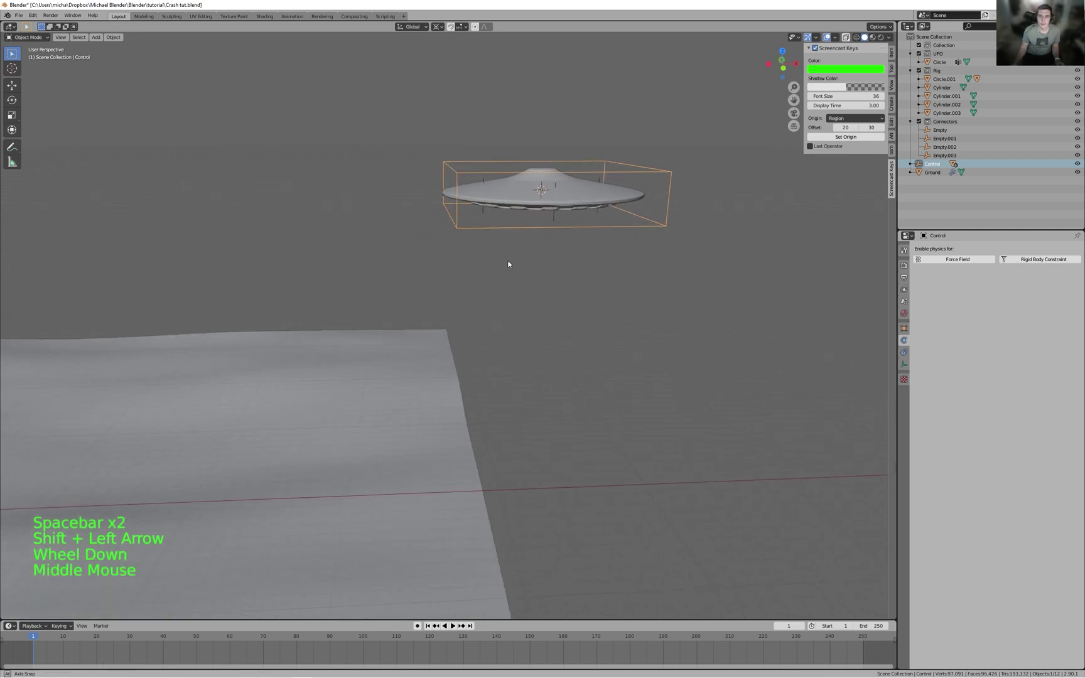
mouse_move(586, 266)
shift+middle_down()
mouse_move(622, 295)
mouse_move(568, 304)
mouse_move(591, 288)
mouse_move(605, 295)
mouse_move(648, 263)
mouse_move(604, 262)
shift+middle_up()
scroll(647, 255, down, 2)
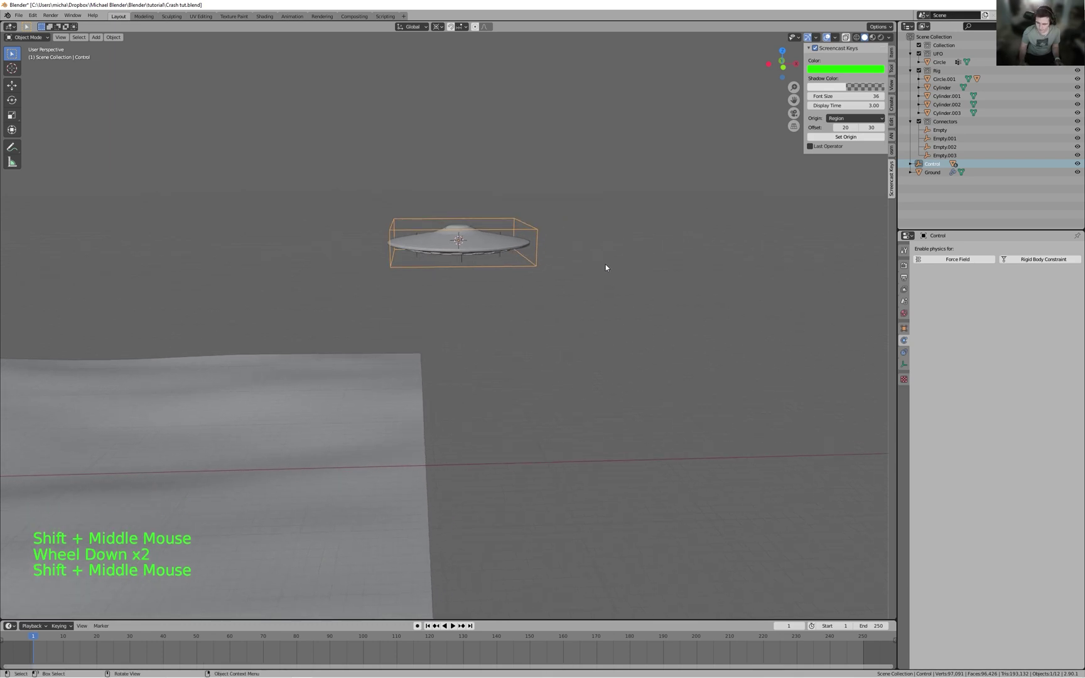
key(KP_1)
scroll(597, 264, up, 3)
scroll(550, 302, down, 1)
shift+middle_drag(589, 263, 403, 344)
scroll(550, 301, down, 2)
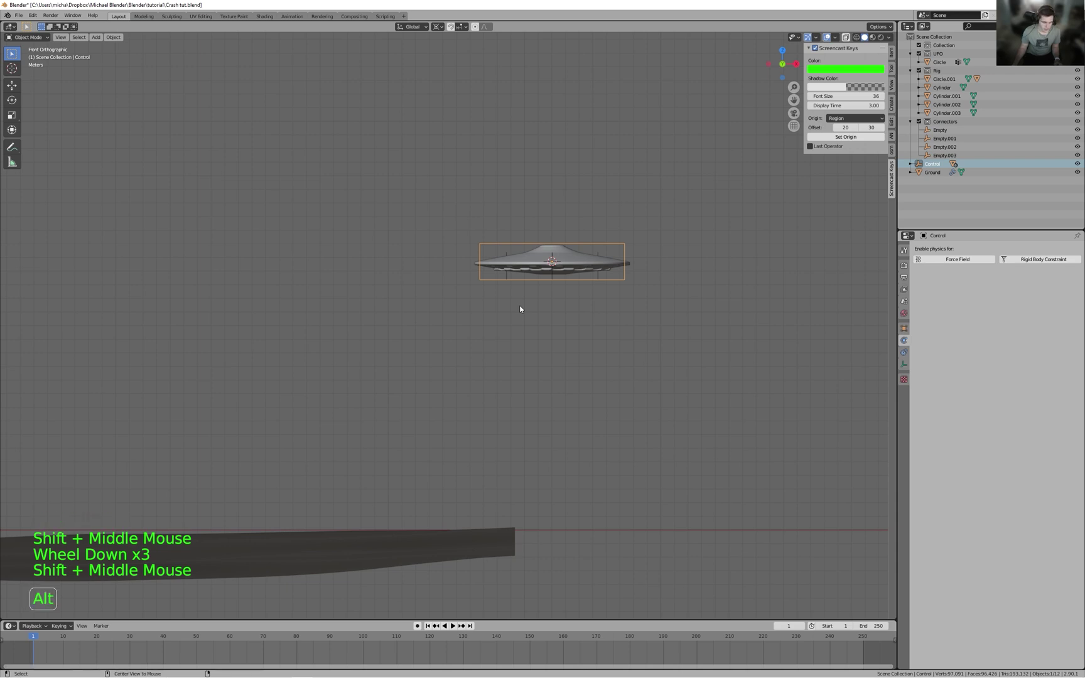
key(alt+z)
drag(450, 195, 707, 330)
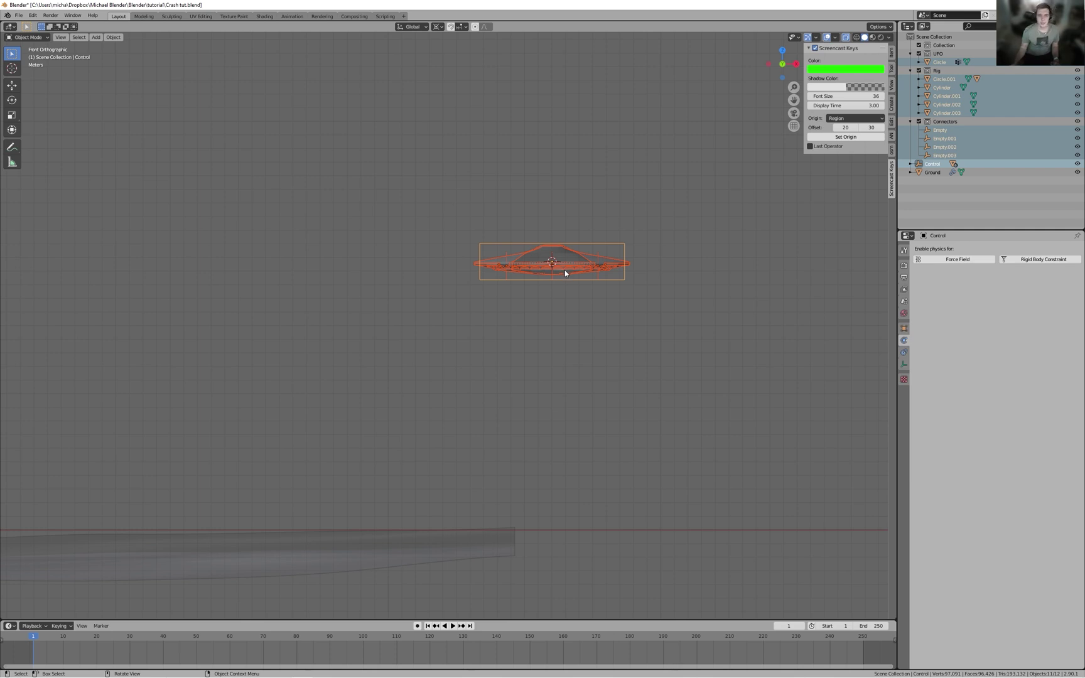
shift+middle_drag(560, 271, 543, 279)
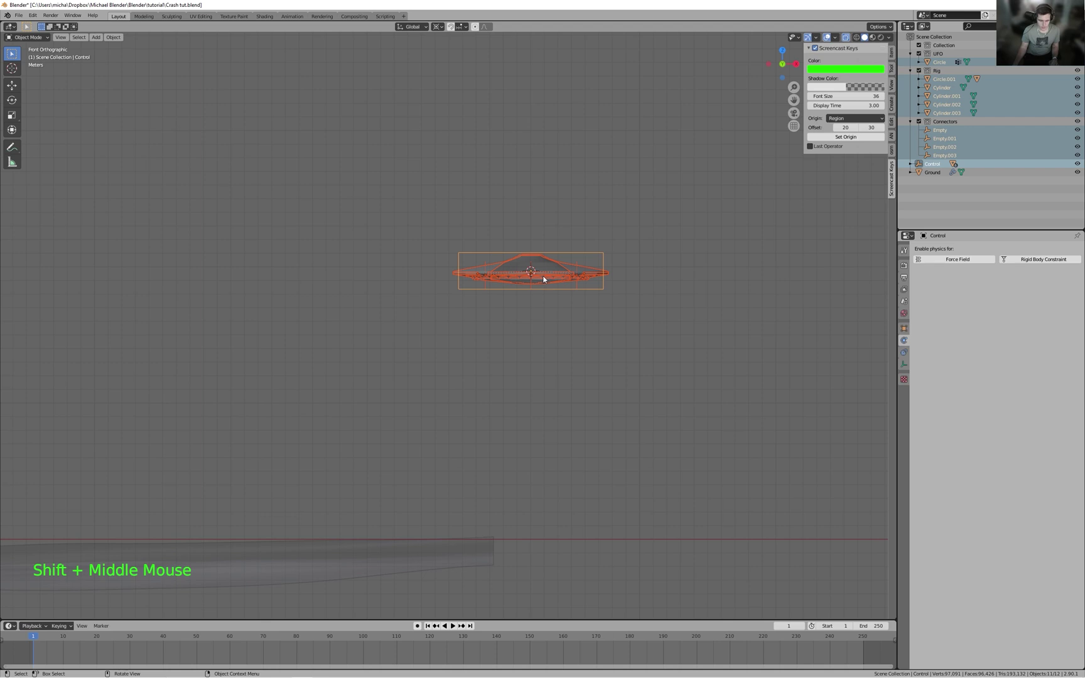
key(period)
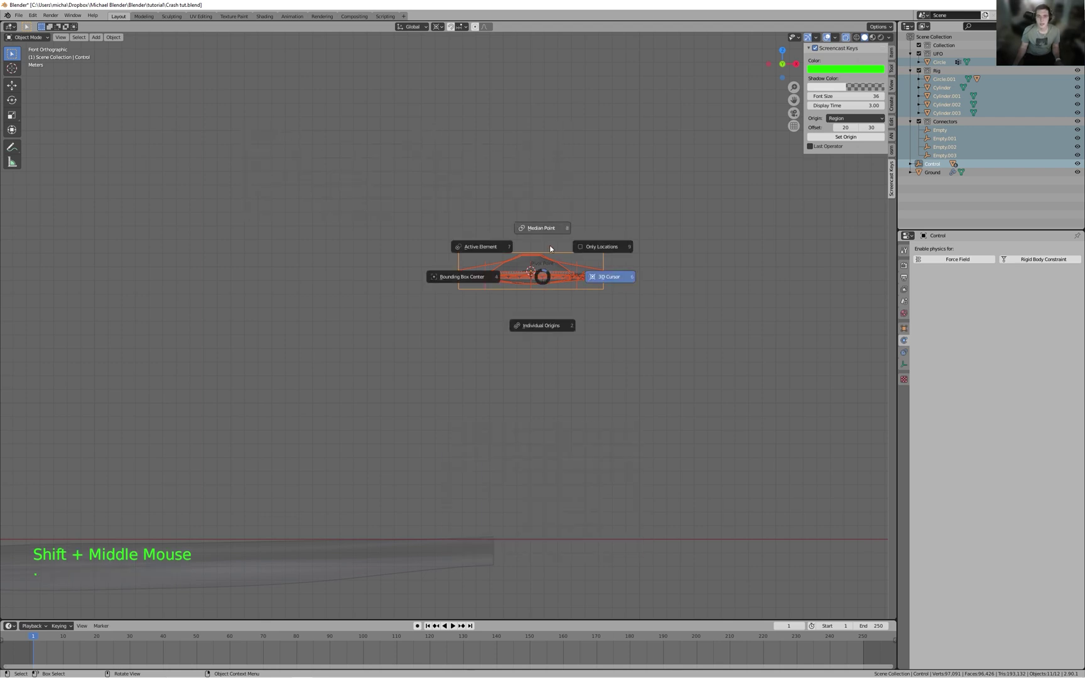
click(537, 227)
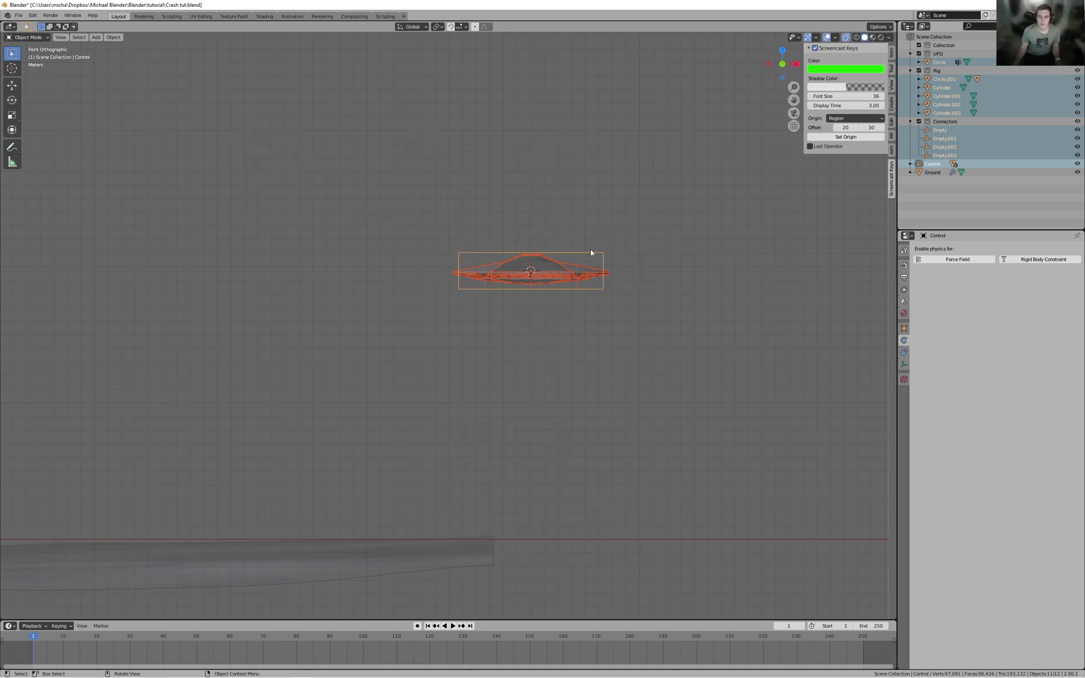
- Move the whole selected UFO assembly farther out past the ground's edge and slightly lower
key(g)
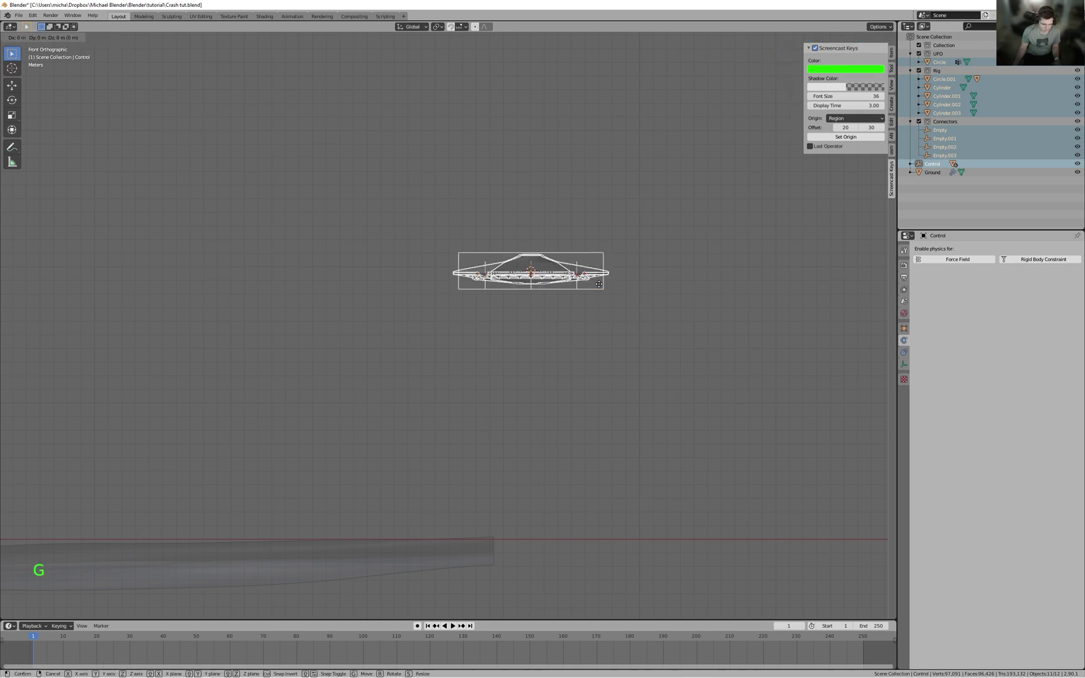
click(711, 296)
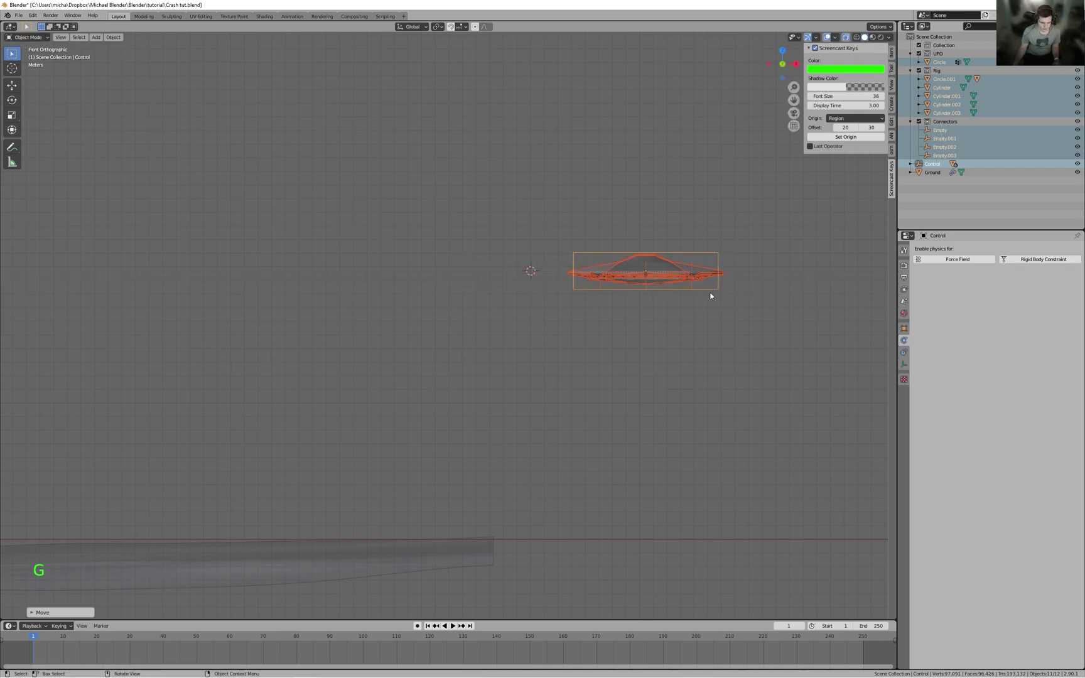
key(g)
click(693, 339)
- Turn off X-ray, select only the Control empty, and insert a Location & Rotation keyframe on frame 1
mouse_move(693, 340)
middle_down()
mouse_move(625, 363)
mouse_move(705, 341)
middle_up()
key(alt+z)
click(718, 340)
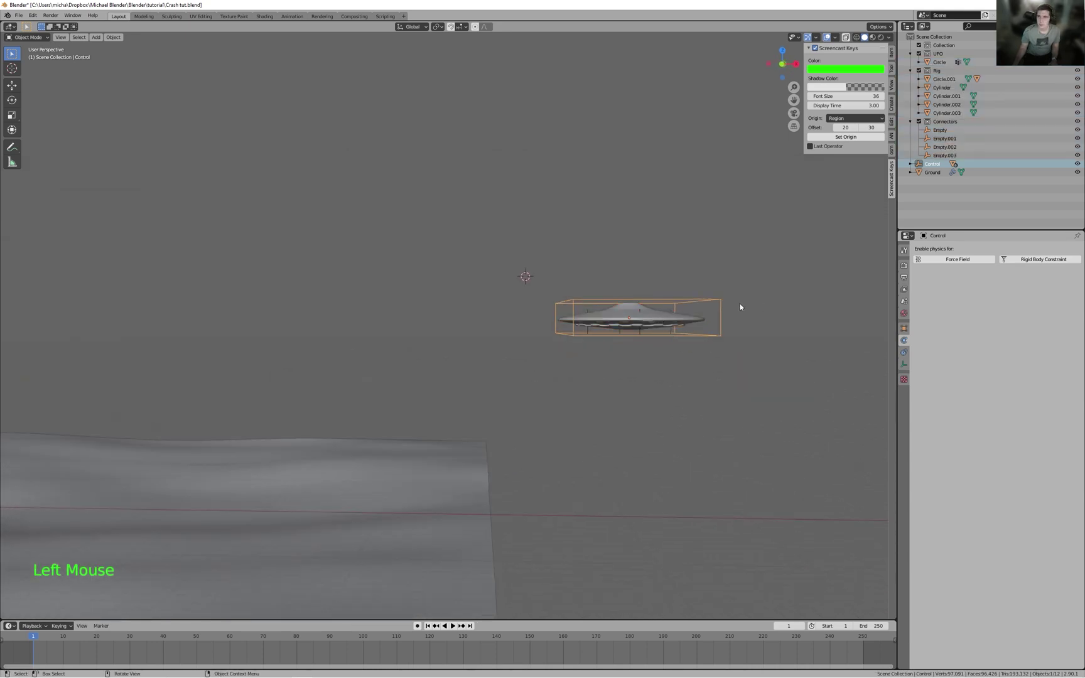
scroll(752, 347, up, 1)
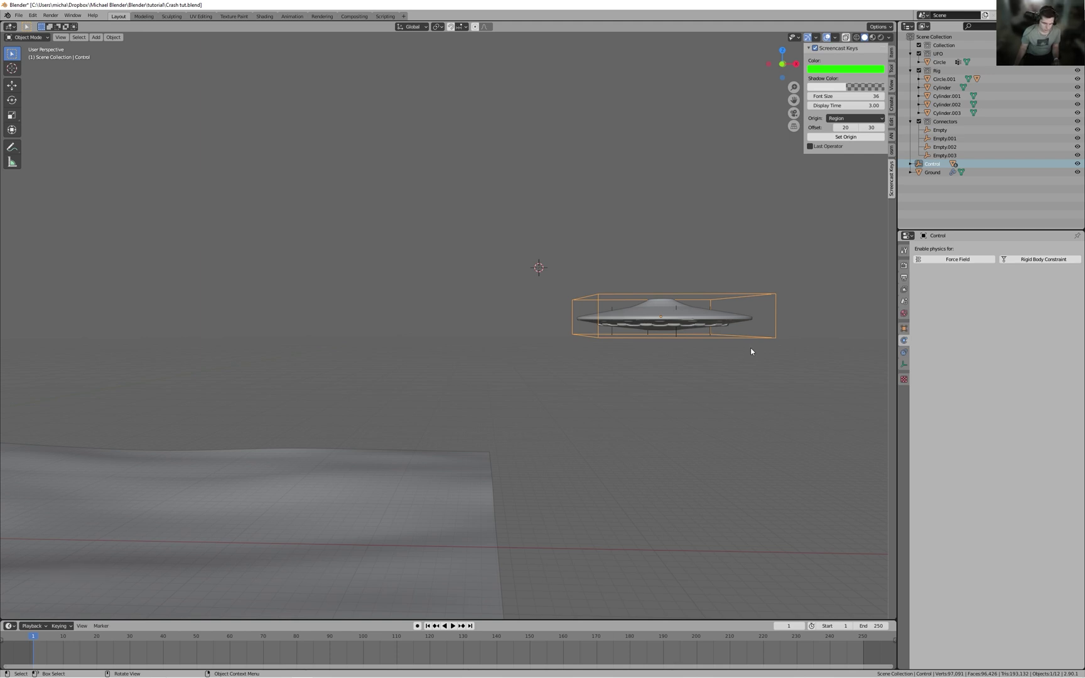
key(i)
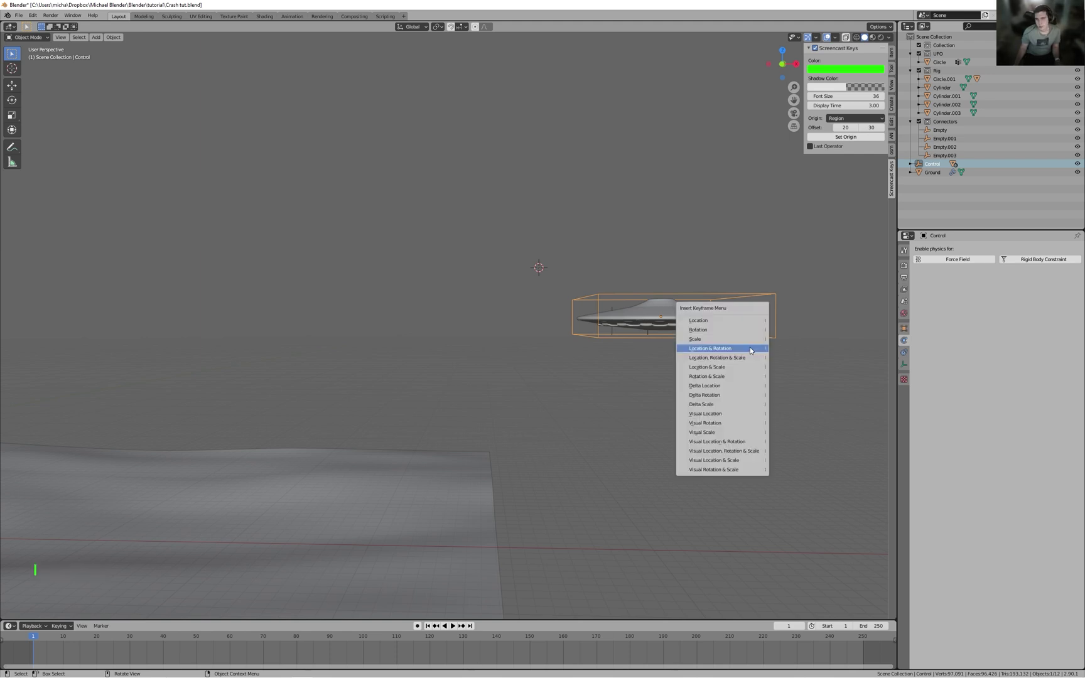
click(751, 350)
- On frame 25, move the Control empty in front view about 19 m along negative X and 12 m down, to just above the ground's edge
scroll(728, 408, up, 1)
middle_drag(721, 433, 700, 374)
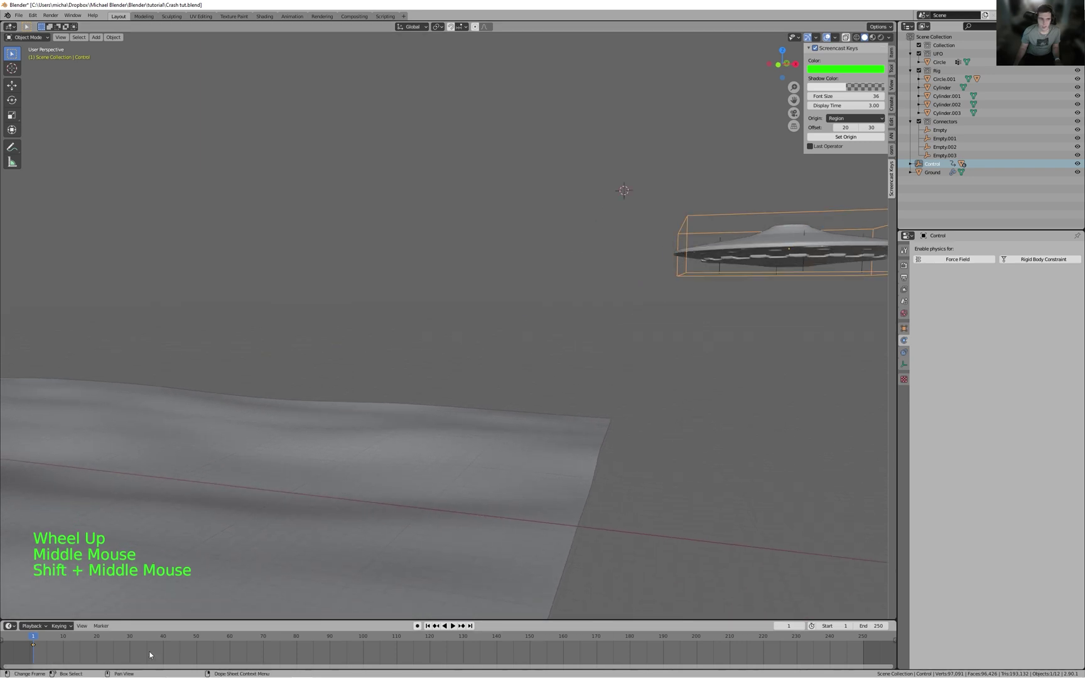
drag(54, 649, 114, 641)
shift+middle_drag(218, 512, 303, 405)
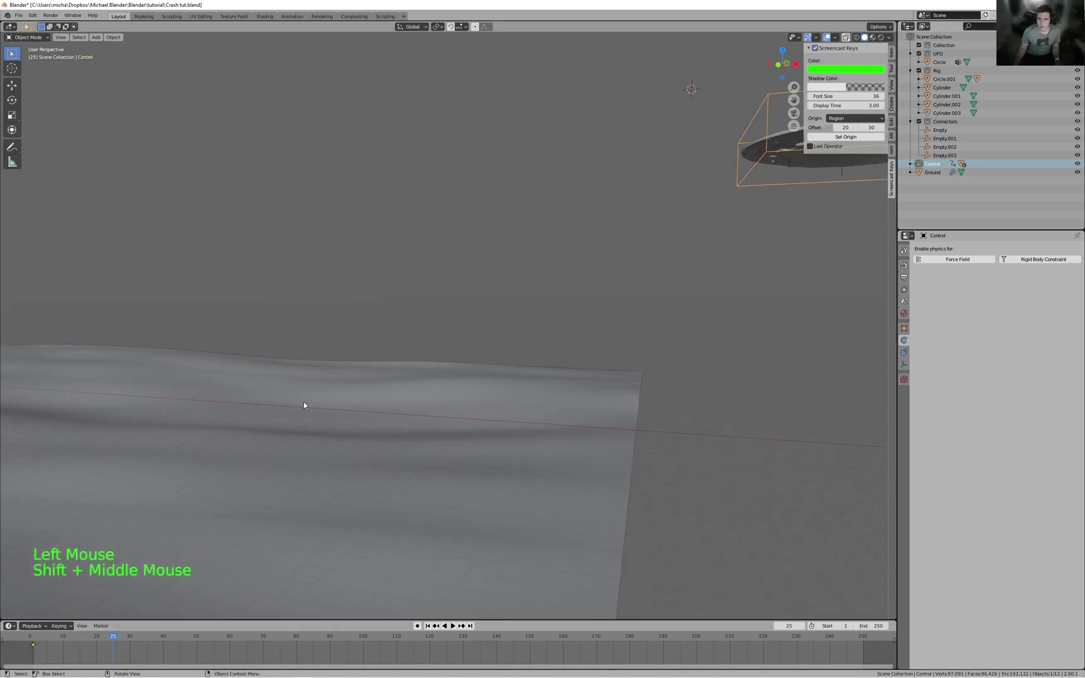
key(KP_1)
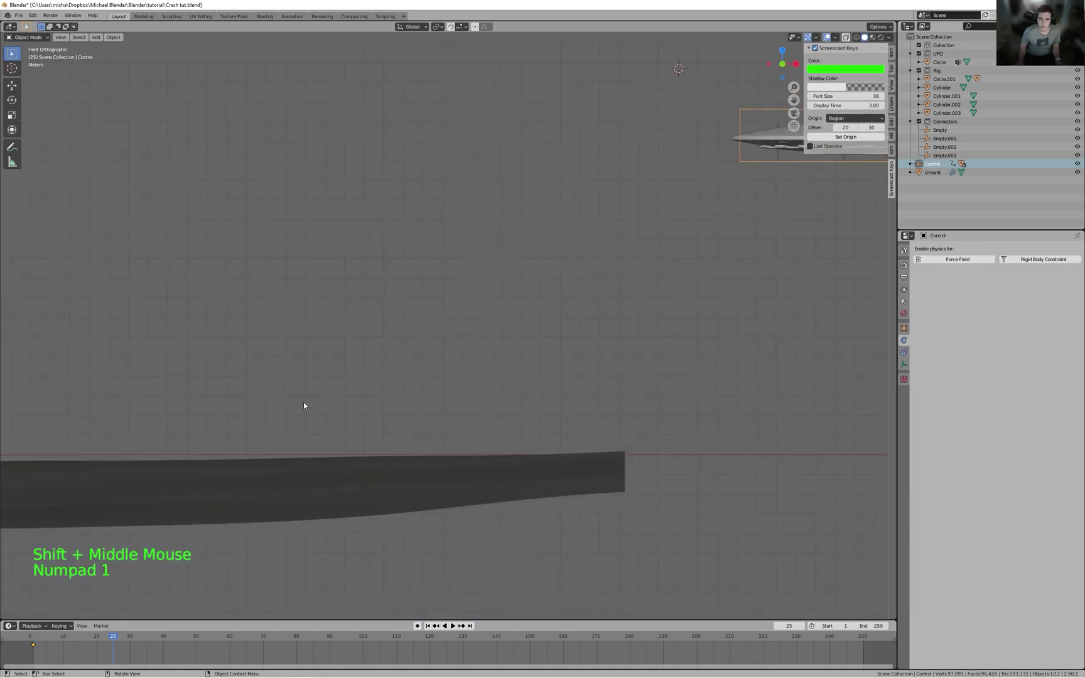
shift+middle_drag(694, 335, 653, 318)
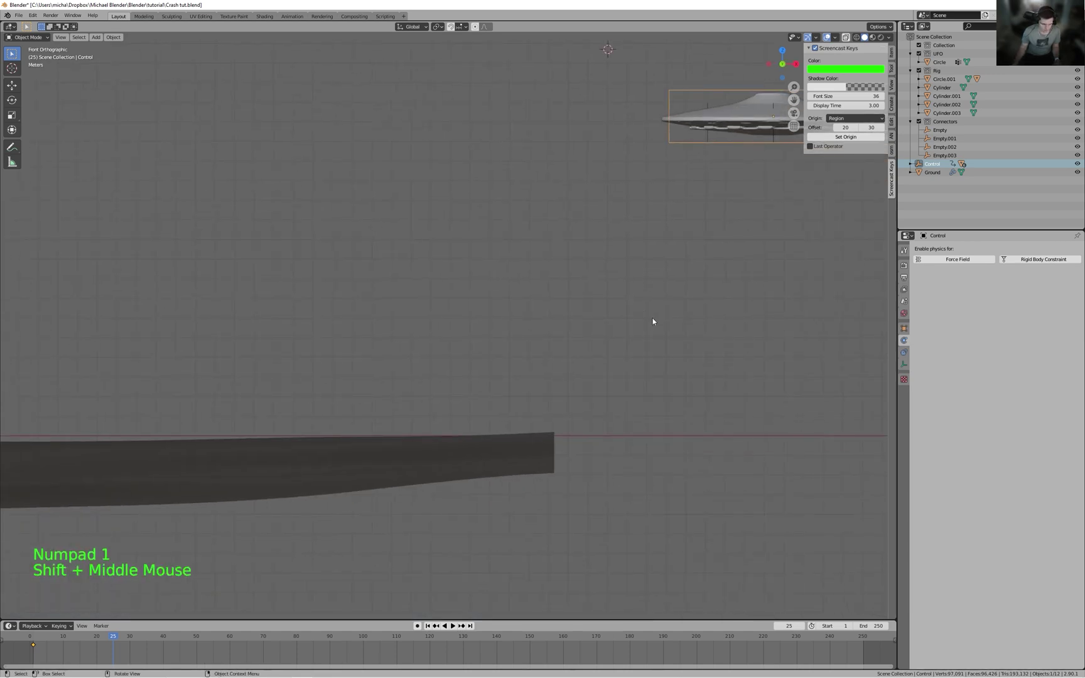
key(g)
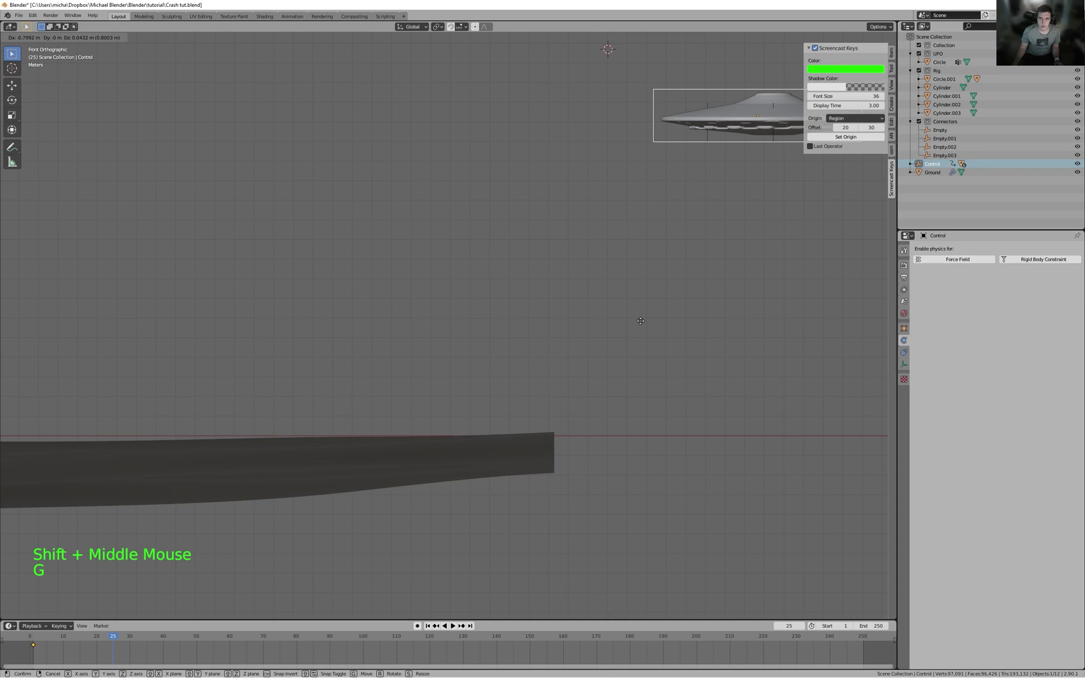
right_click(583, 325)
key(g)
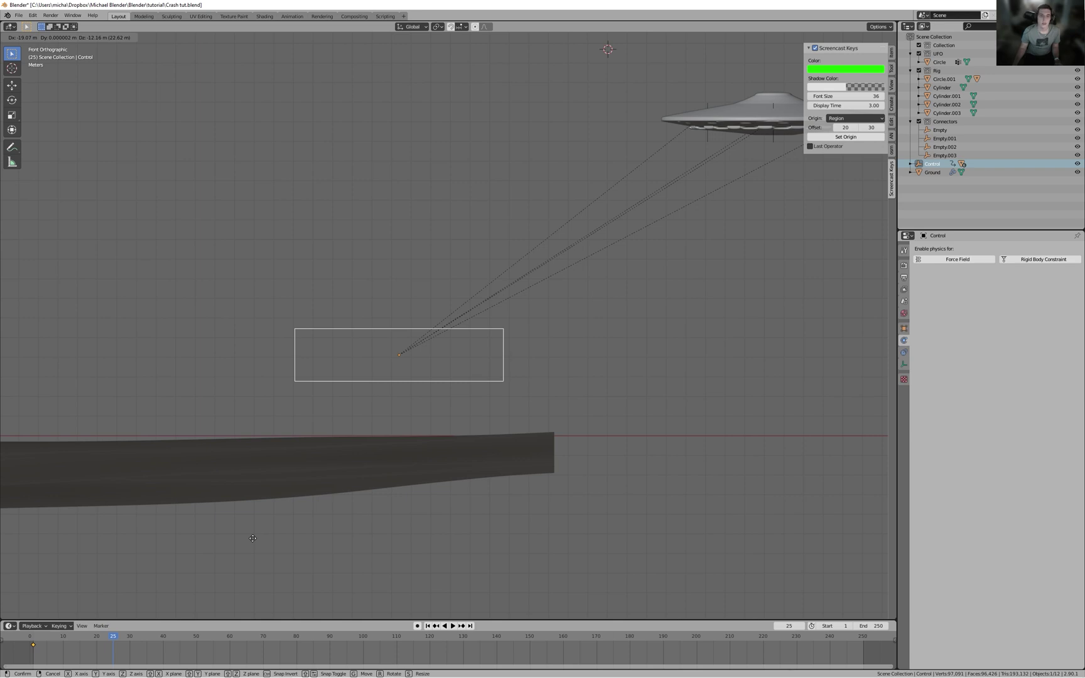
click(252, 538)
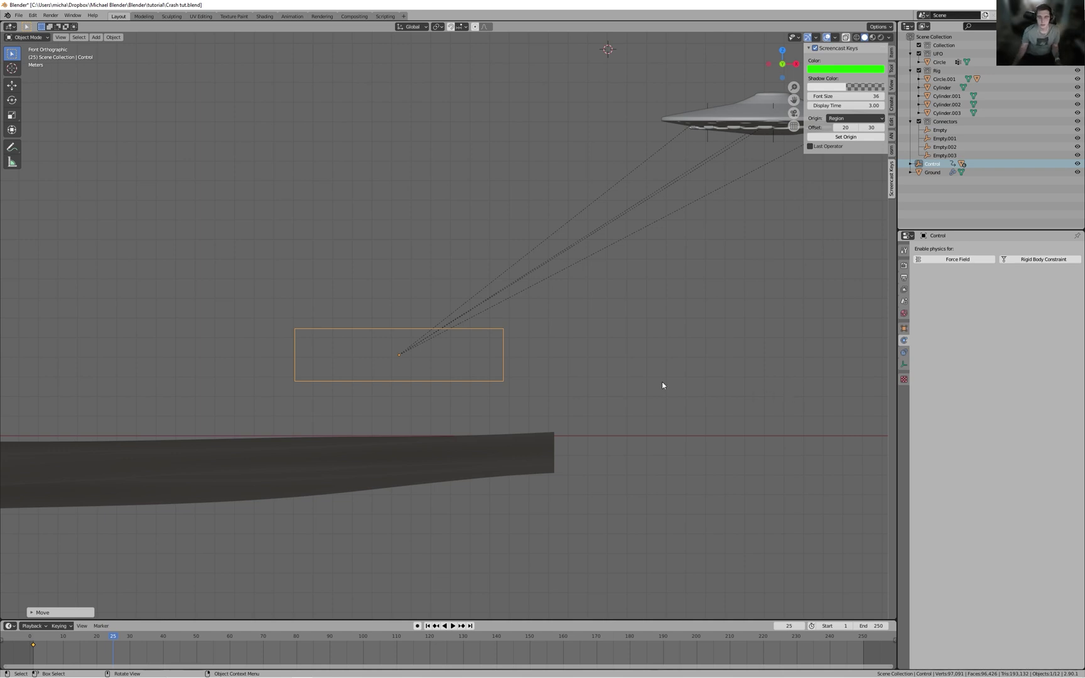
- Rotate the Control empty around the global X and Y axes so it tilts towards the ground
mouse_move(565, 375)
middle_down()
mouse_move(465, 377)
mouse_move(575, 385)
middle_up()
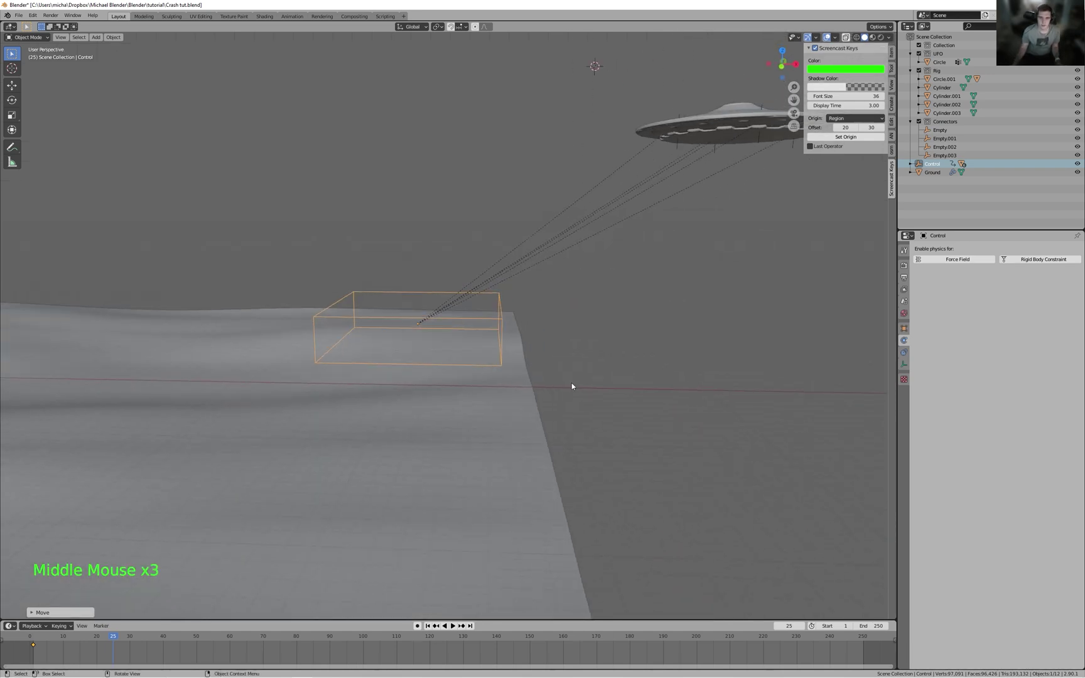
key(g)
middle_drag(511, 305, 381, 294)
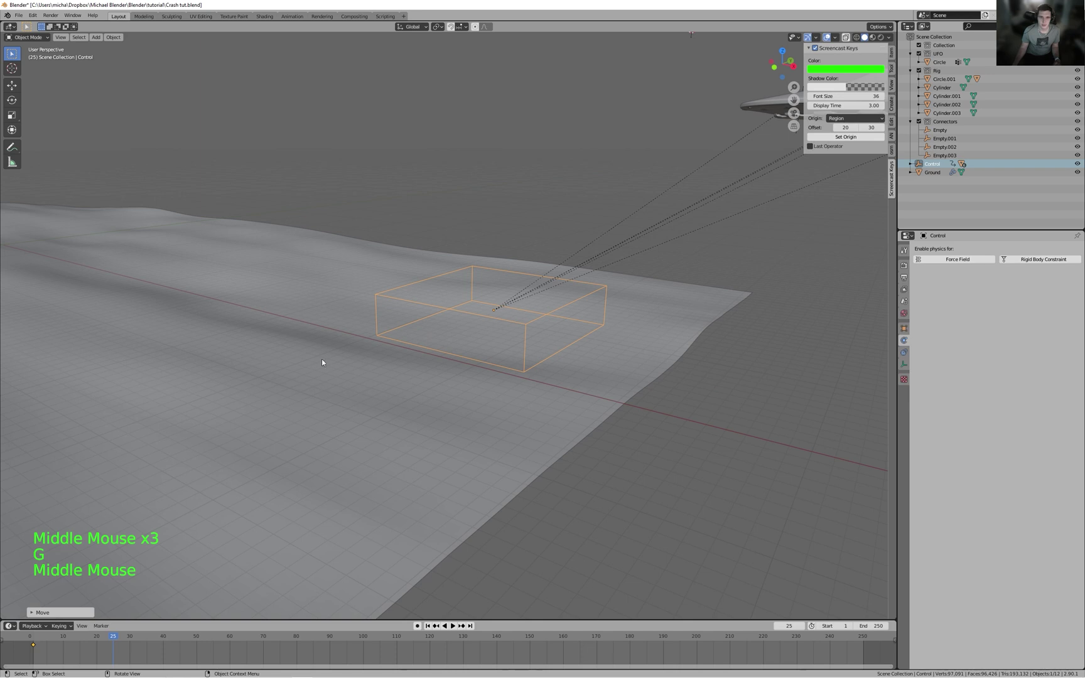
shift+middle_drag(524, 278, 744, 223)
scroll(693, 219, down, 2)
shift+middle_drag(691, 255, 644, 340)
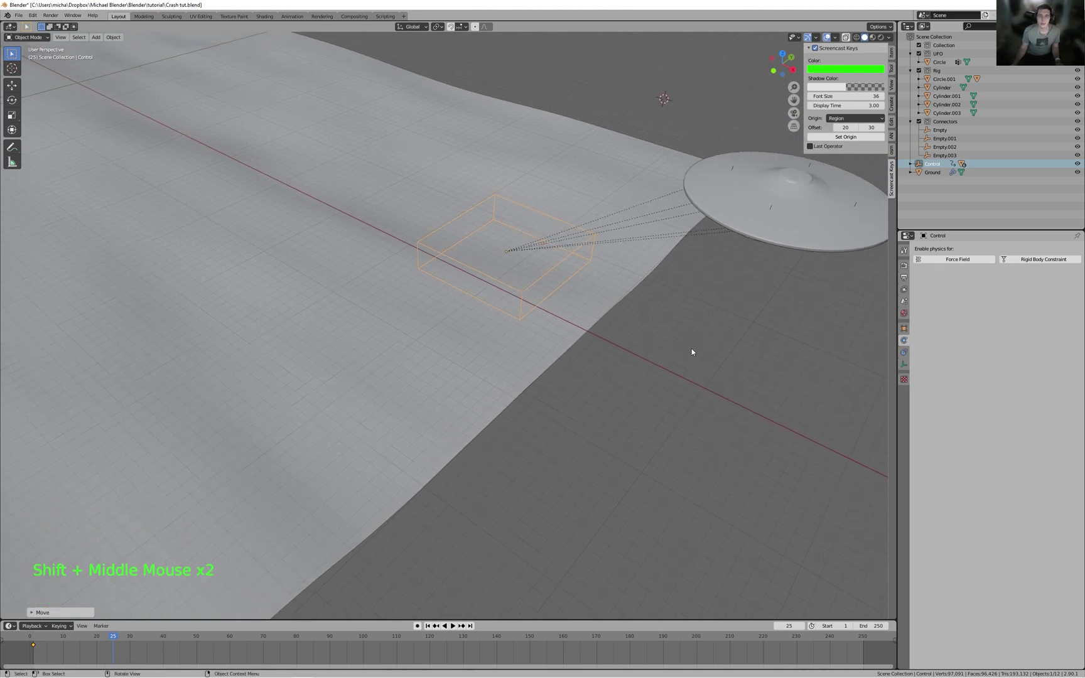
middle_drag(690, 343, 653, 378)
shift+middle_drag(540, 406, 743, 216)
shift+middle_drag(743, 217, 685, 304)
middle_drag(384, 308, 453, 258)
shift+middle_drag(453, 259, 709, 207)
scroll(608, 201, up, 3)
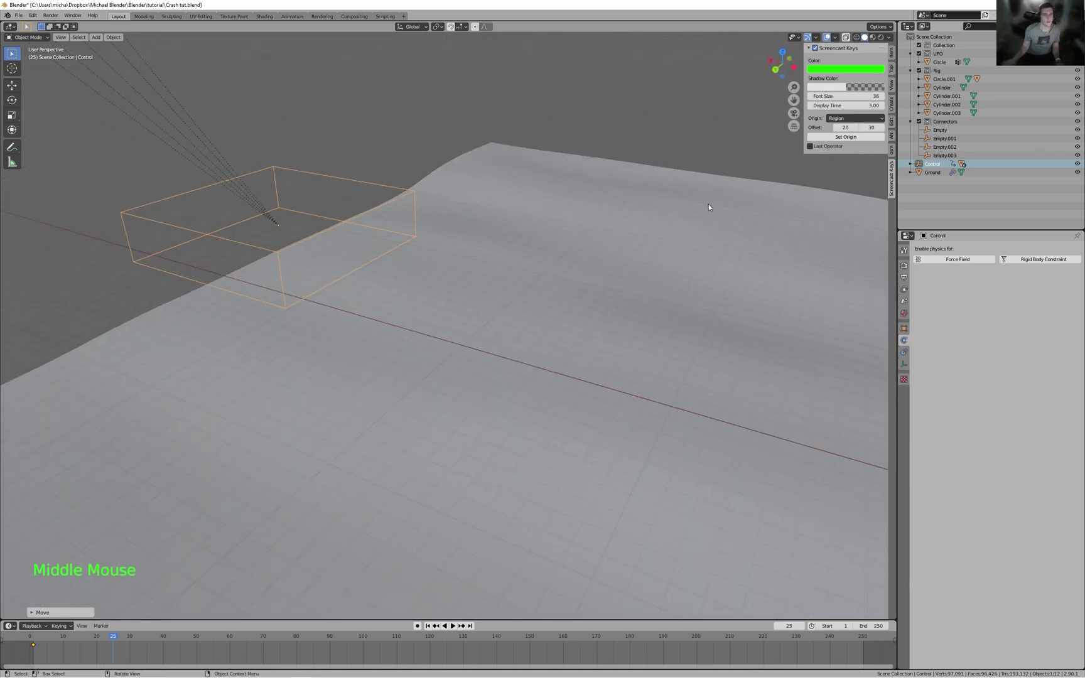
key(r)
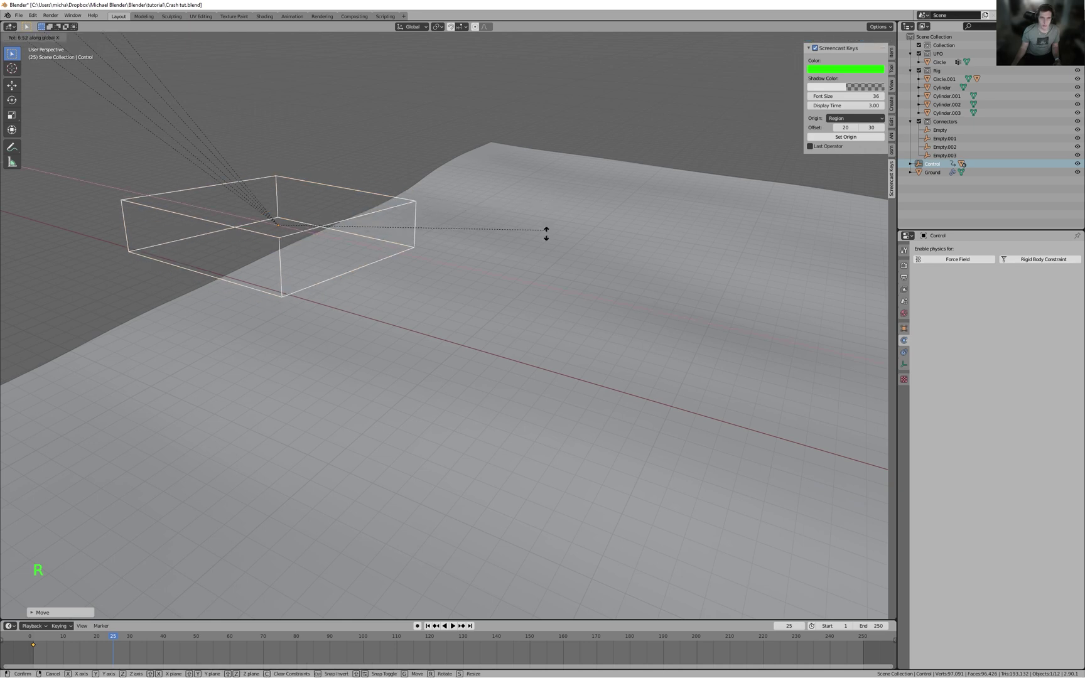
click(553, 276)
key(r)
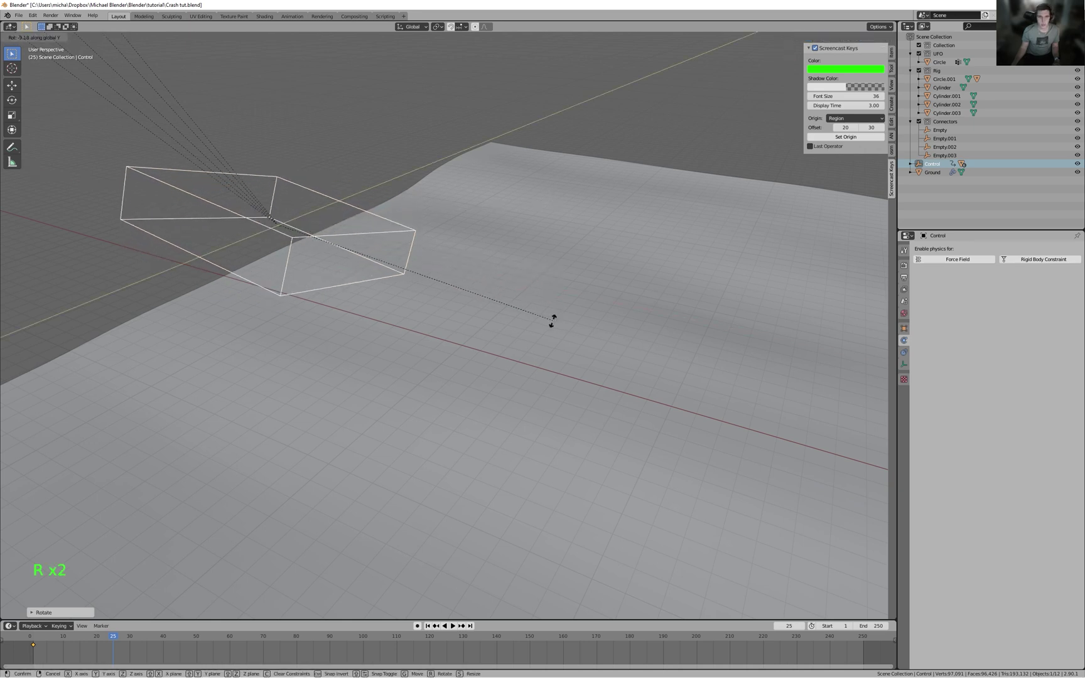
click(528, 358)
middle_drag(528, 355, 486, 302)
scroll(486, 302, down, 5)
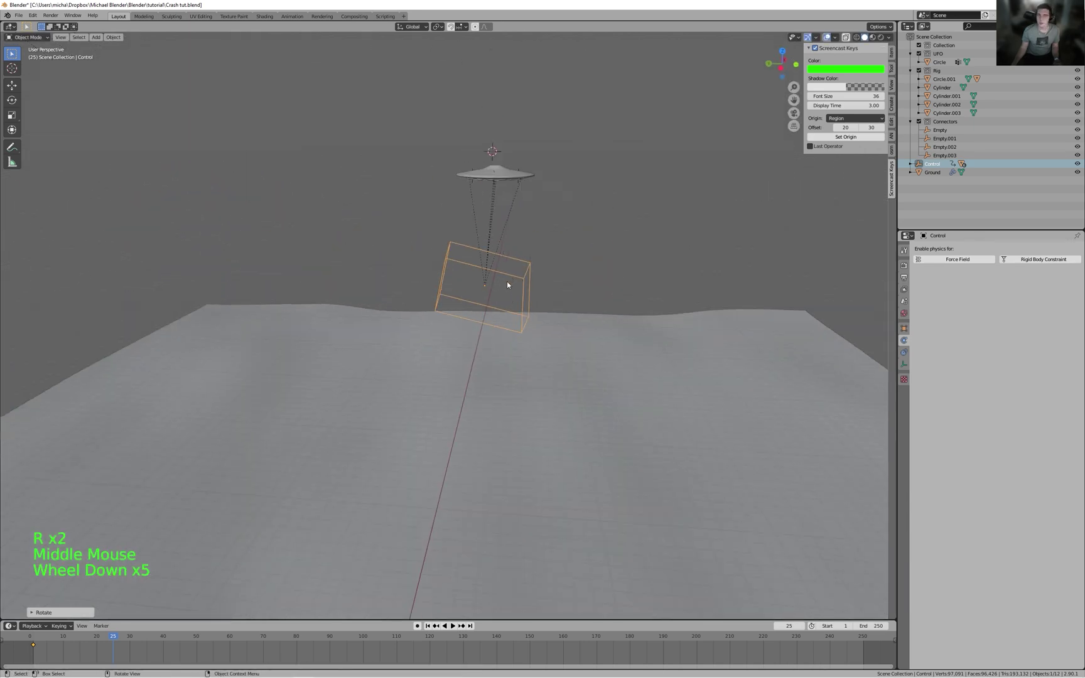
scroll(493, 283, up, 1)
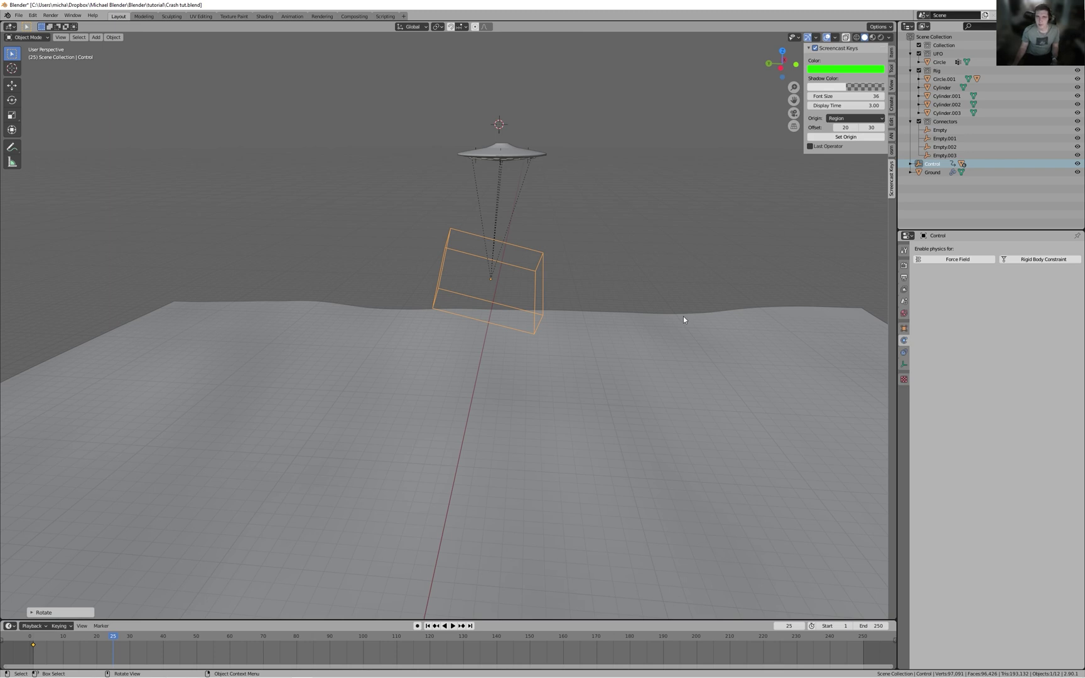
- Insert a Location & Rotation keyframe for the Control empty on frame 25 and save the file
key(i)
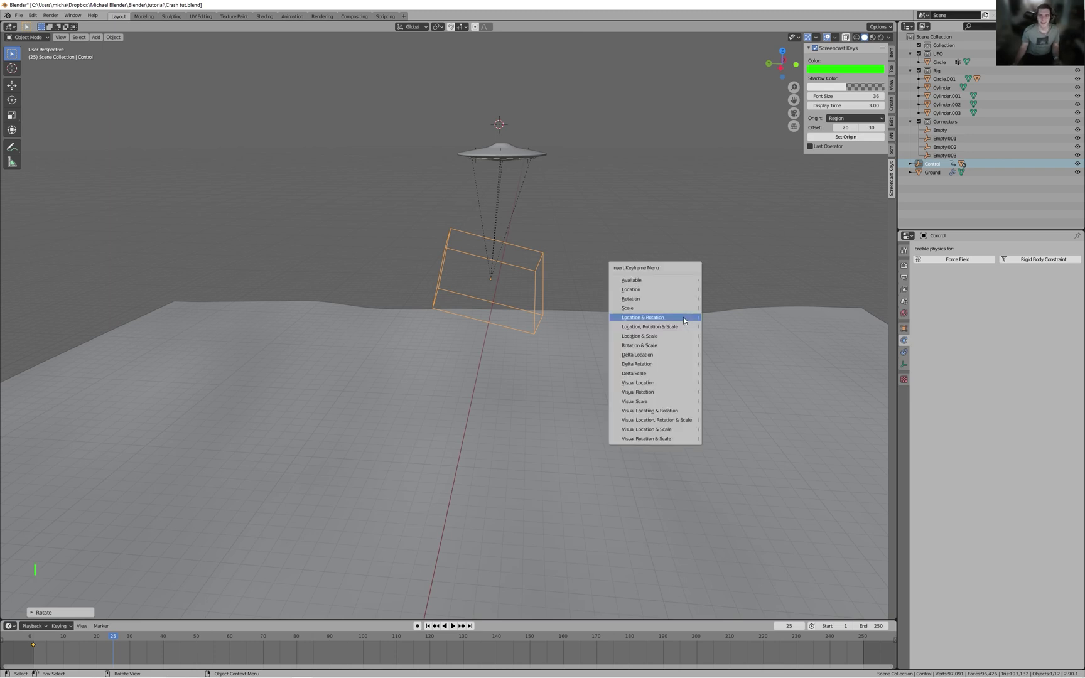
click(683, 317)
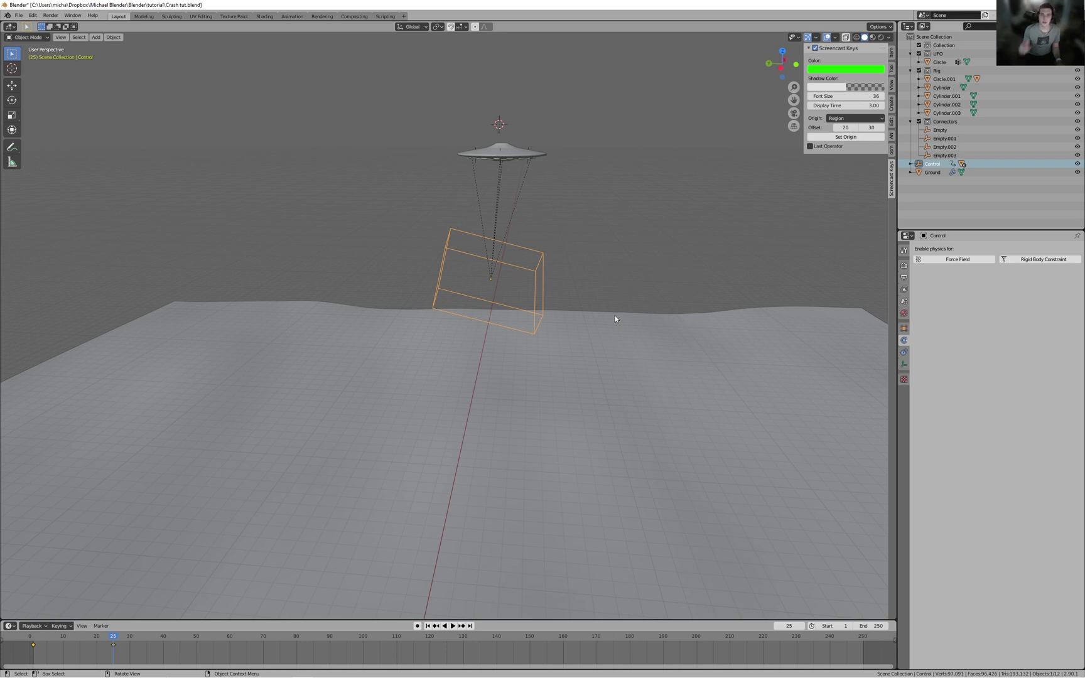
key(ctrl+s)
- Select the UFO and play the simulation twice from frame 1 to check whether it follows the Control empty, returning to the first frame
middle_drag(615, 315, 591, 329)
scroll(573, 387, down, 2)
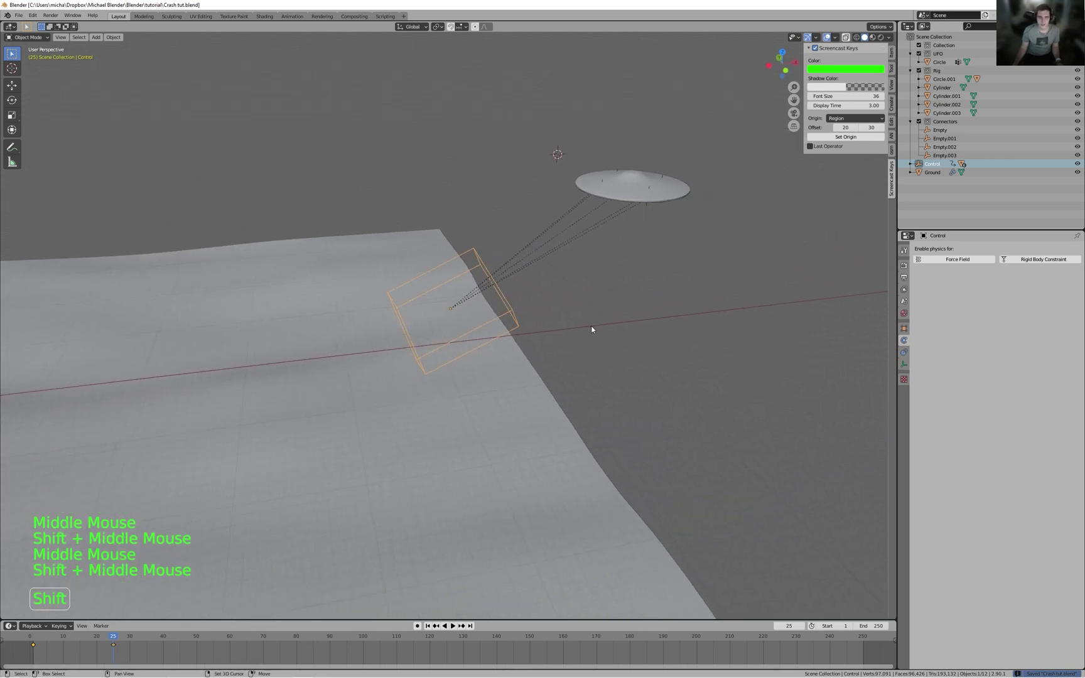
click(681, 204)
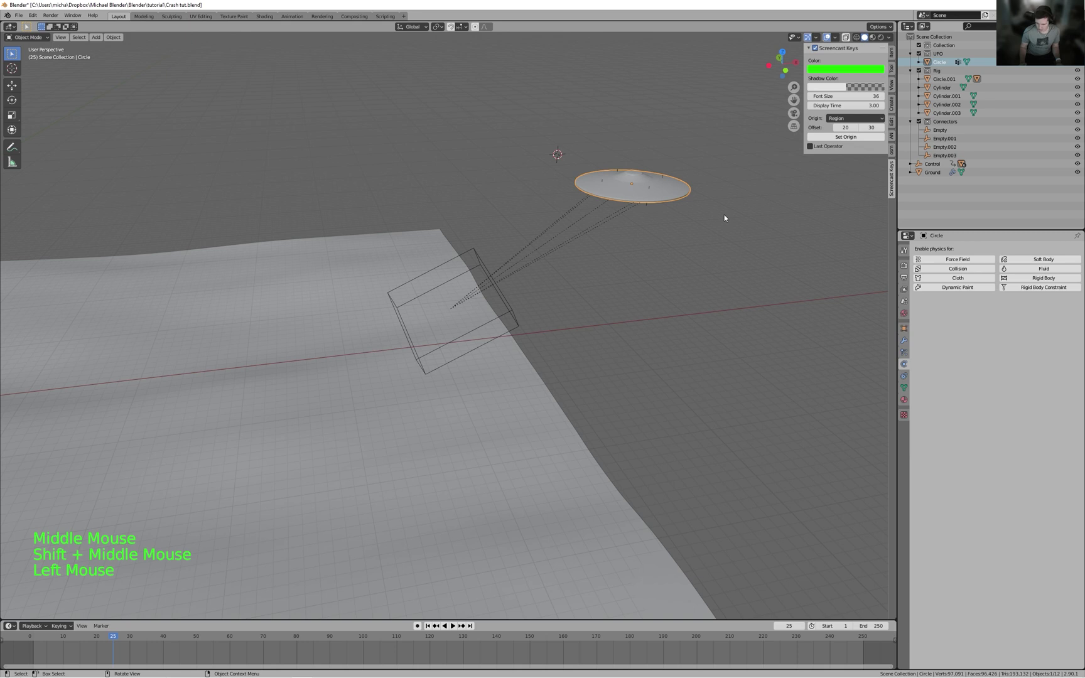
key(KP_Decimal)
key(shift+Left)
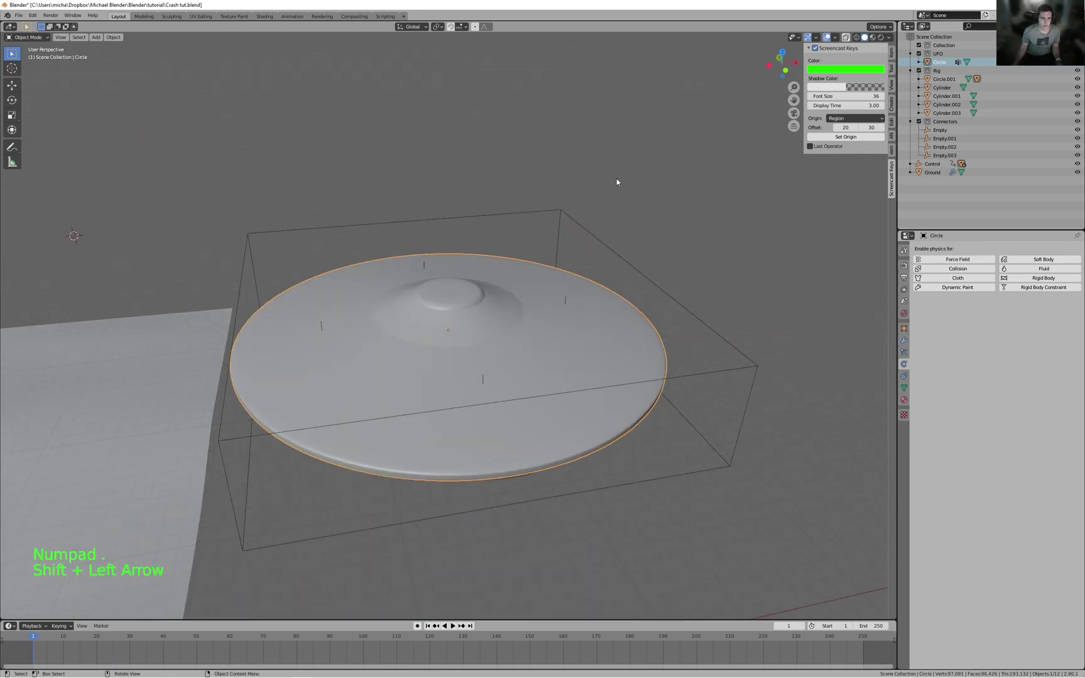
scroll(616, 182, down, 3)
shift+middle_drag(621, 201, 687, 568)
key(space)
scroll(503, 499, down, 3)
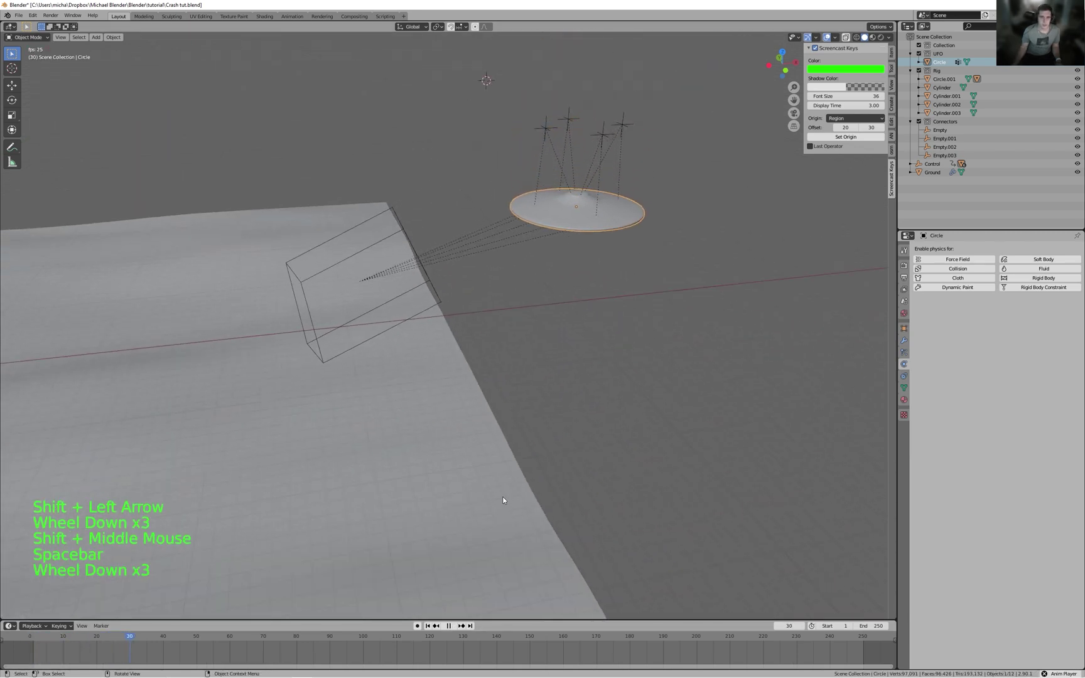
key(space)
key(shift+Left)
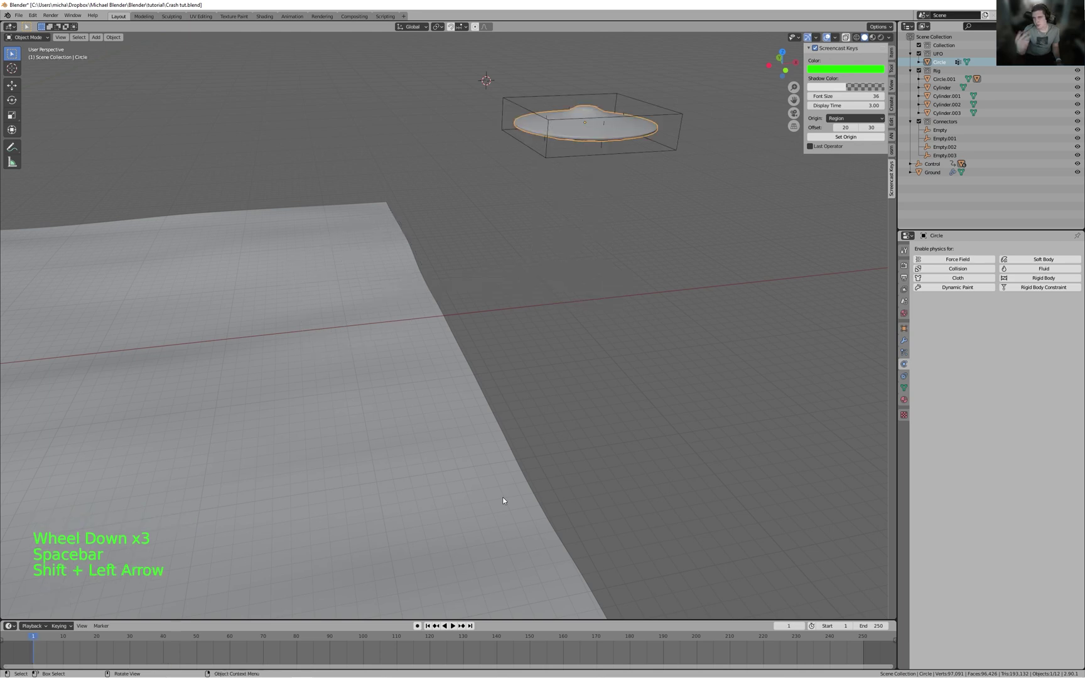
key(space)
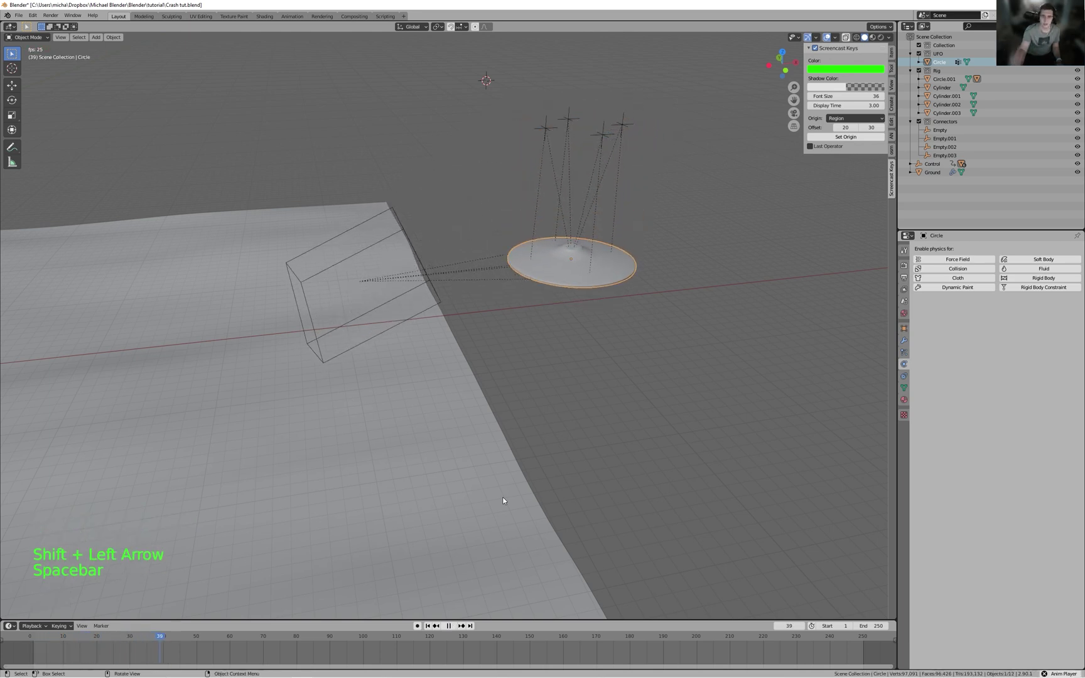
key(space)
key(shift+Left)
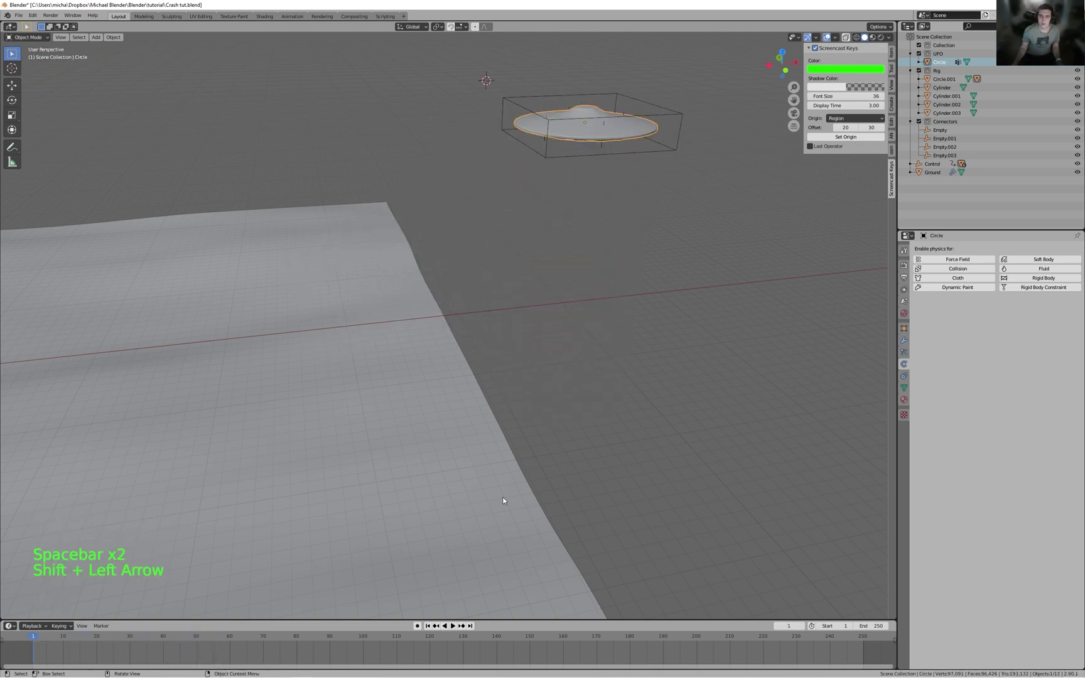
- Select the rig disc Circle.001 and enable Animated in its rigid body settings
click(560, 154)
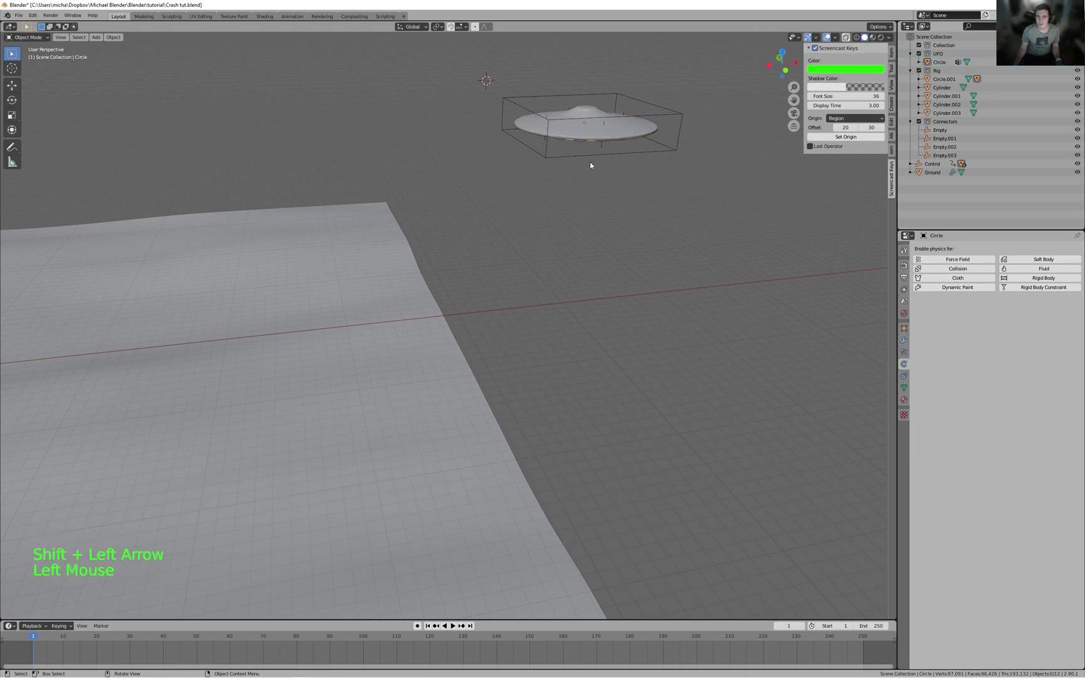
click(579, 153)
key(KP_Decimal)
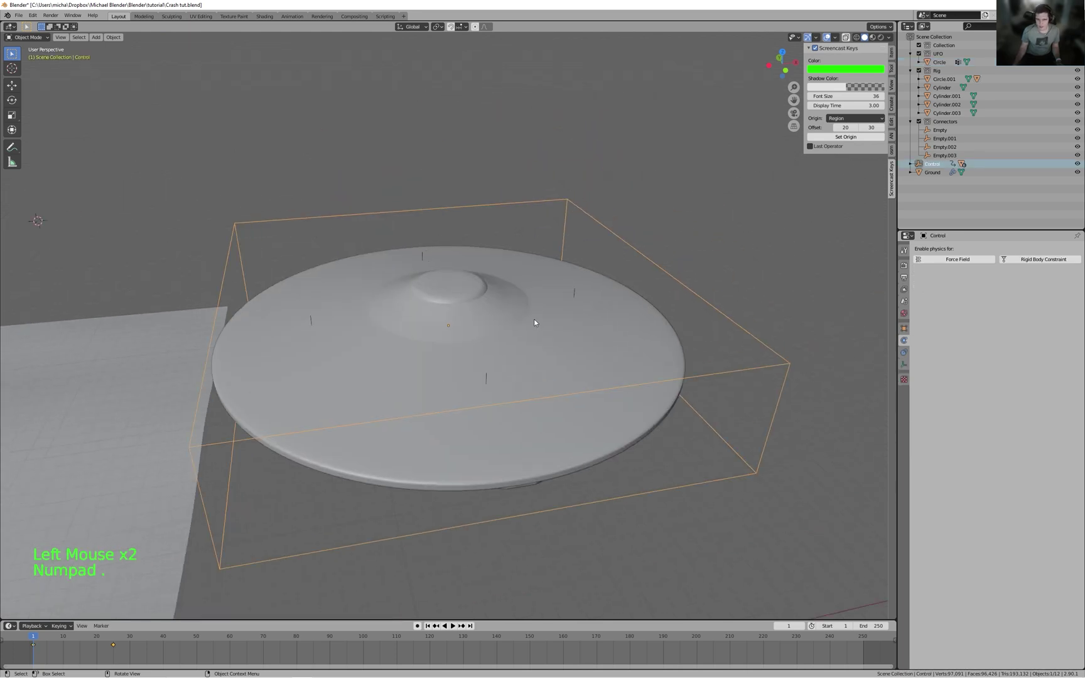
click(515, 409)
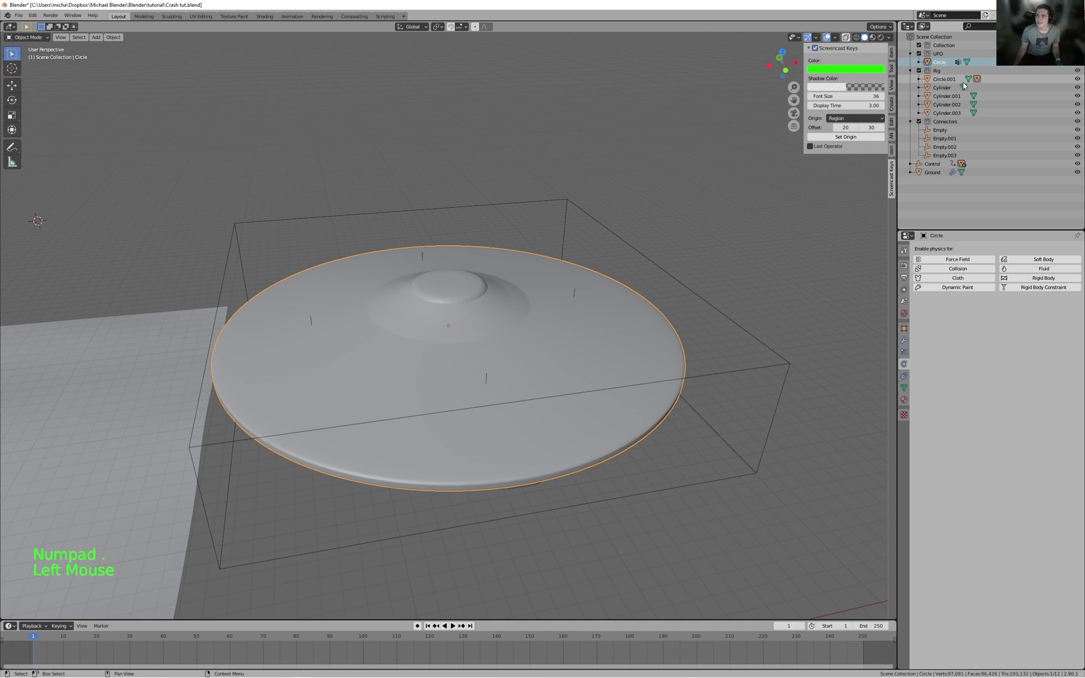
click(955, 79)
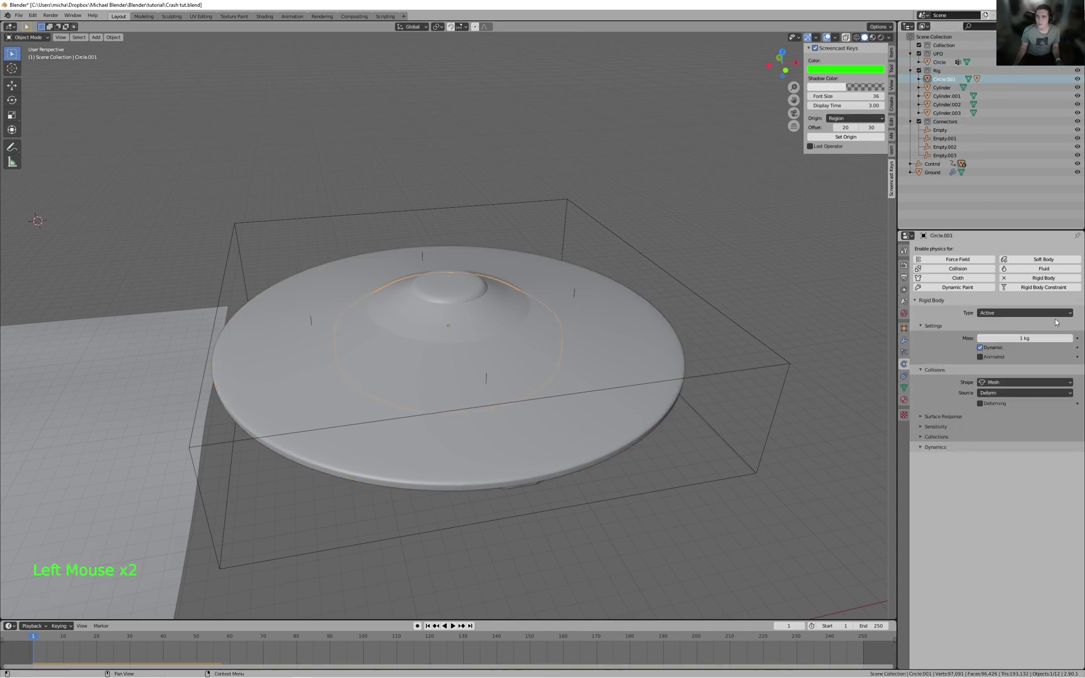
middle_drag(490, 349, 527, 344)
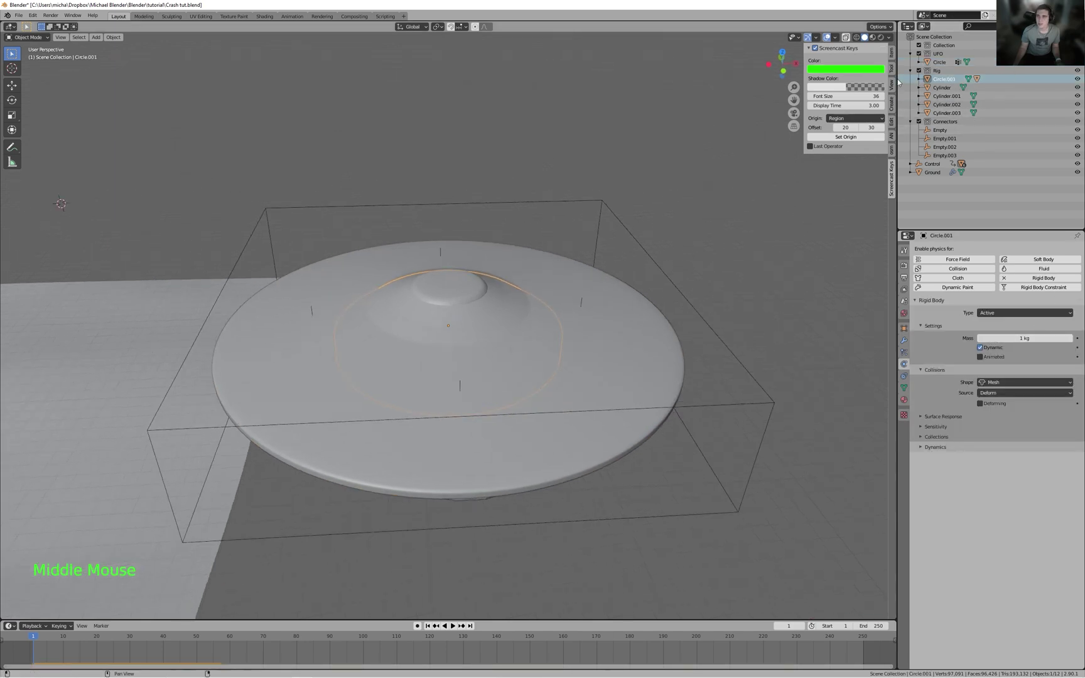
middle_drag(594, 223, 549, 242)
shift+middle_drag(414, 356, 570, 311)
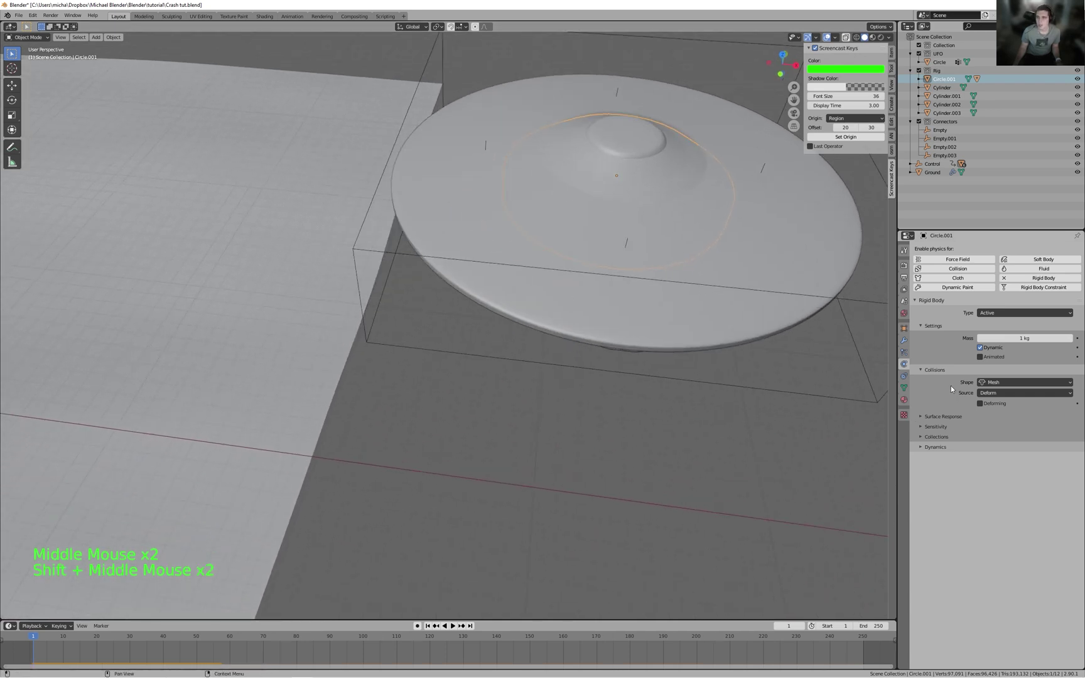
click(979, 357)
- Play the simulation to check the UFO's motion along the Control empty's path, and return to the first frame
shift+middle_drag(547, 494, 629, 315)
scroll(446, 354, down, 4)
key(space)
shift+middle_drag(446, 354, 692, 235)
key(space)
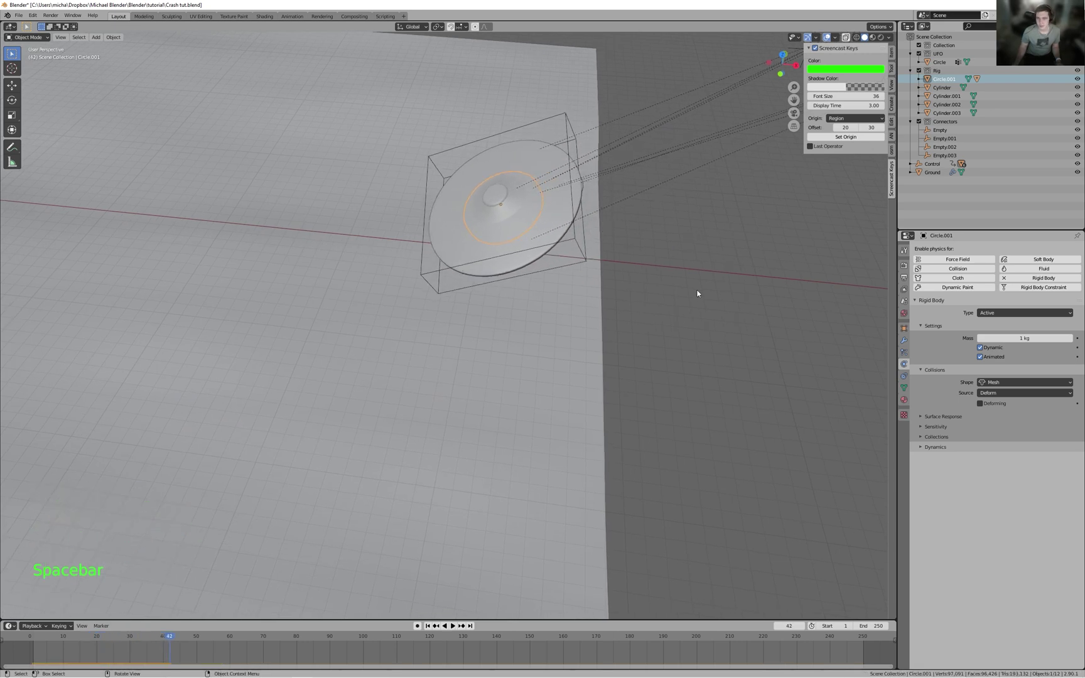
key(shift+Left)
- Scrub the timeline to frame 23 to examine the UFO's position over the ground's edge near the end of the keyframed flight
scroll(569, 282, down, 1)
shift+scroll(570, 282, down, 1)
shift+middle_drag(569, 282, 362, 432)
middle_drag(308, 347, 462, 302)
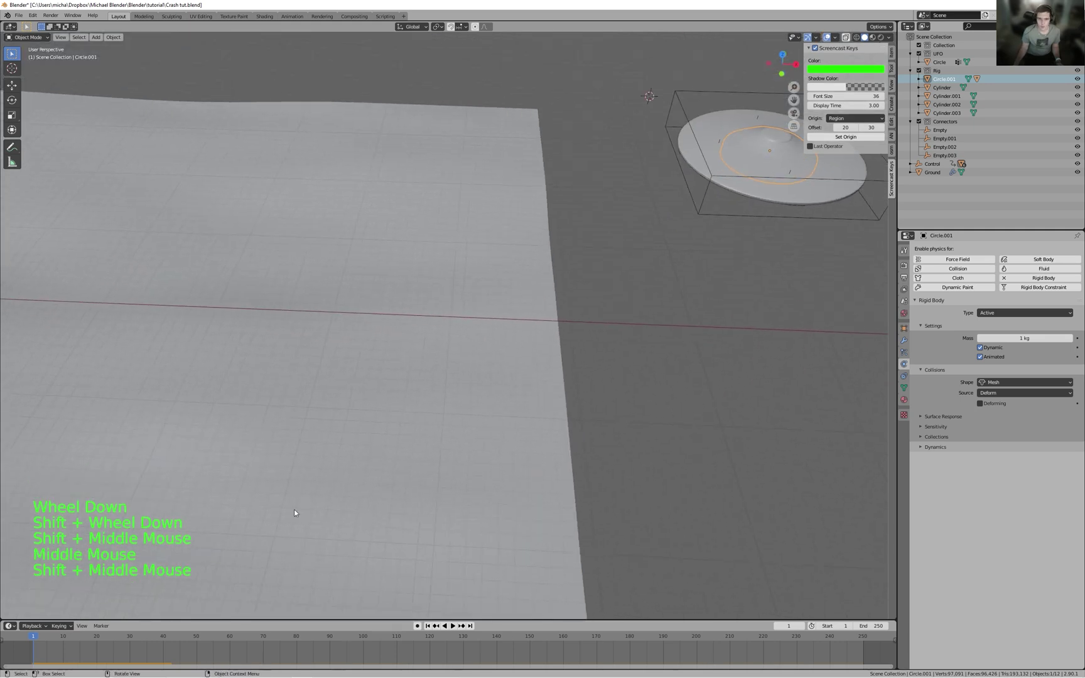
drag(124, 634, 106, 635)
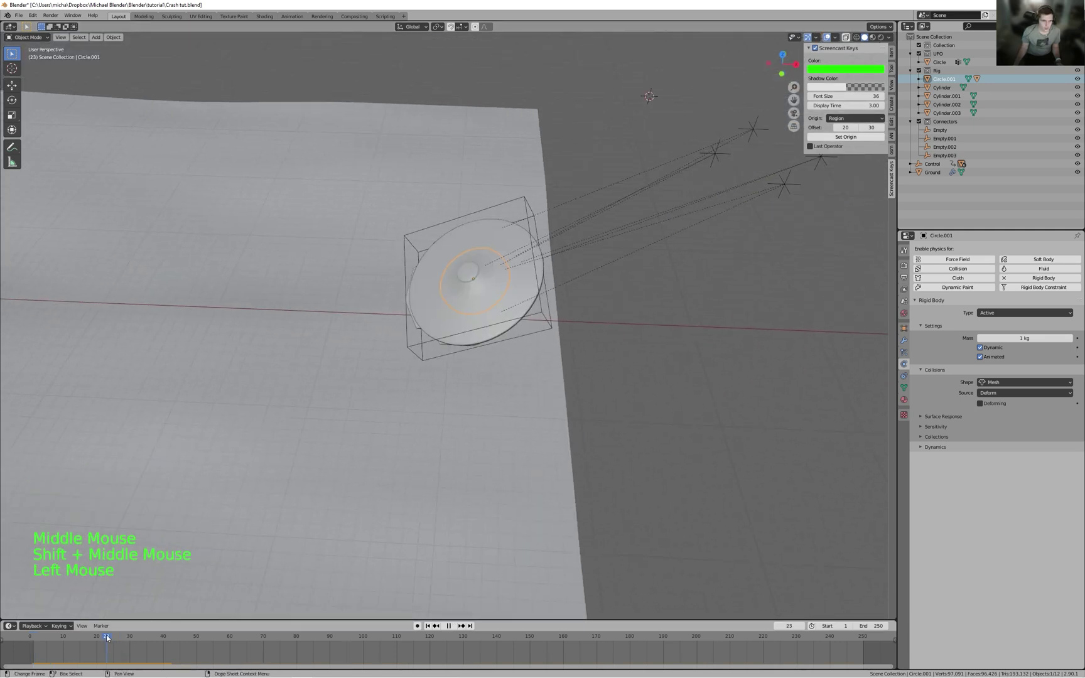
- Keyframe the enabled Animated rigid body setting on the UFO's central body (Circle.001) at frame 24
key(Right)
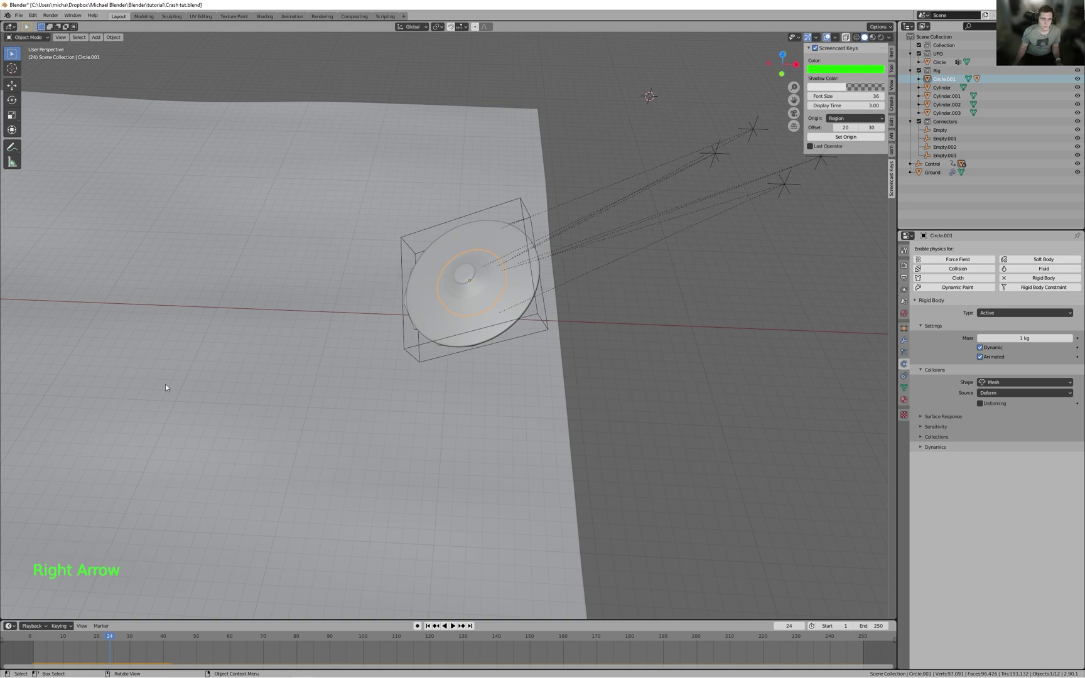
click(533, 298)
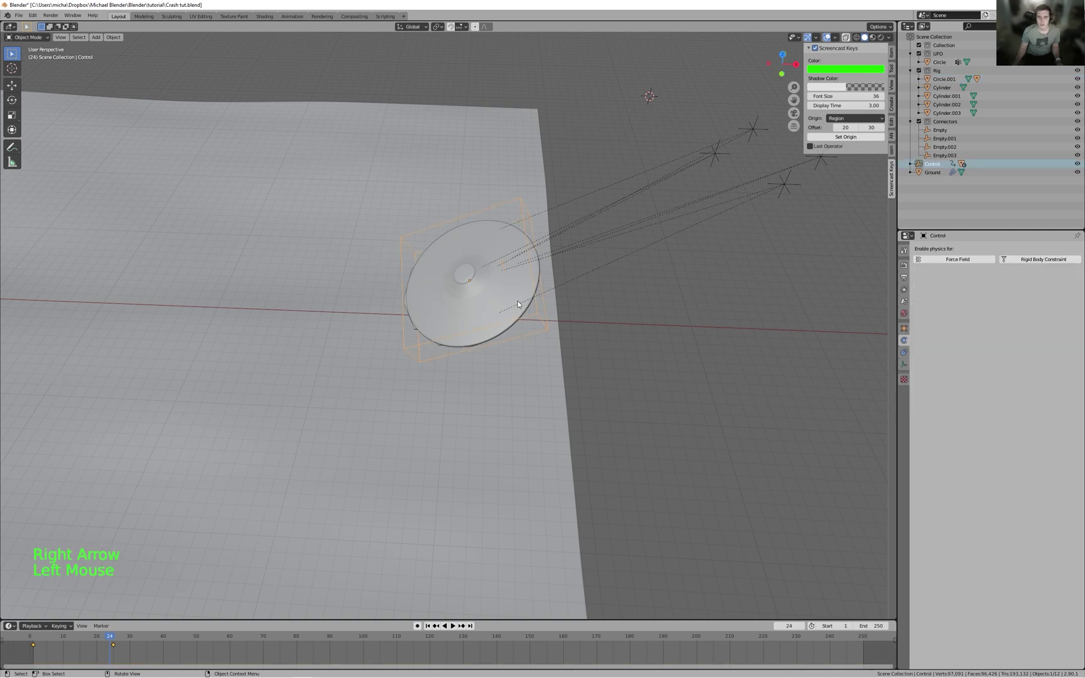
click(488, 286)
click(488, 285)
click(488, 285)
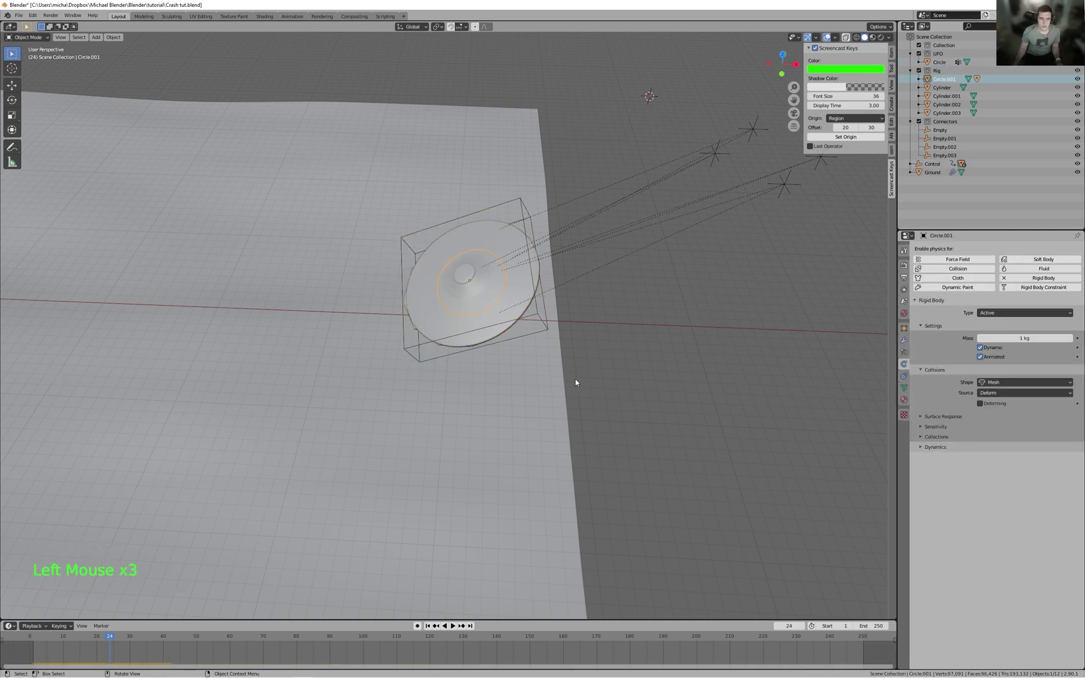
key(i)
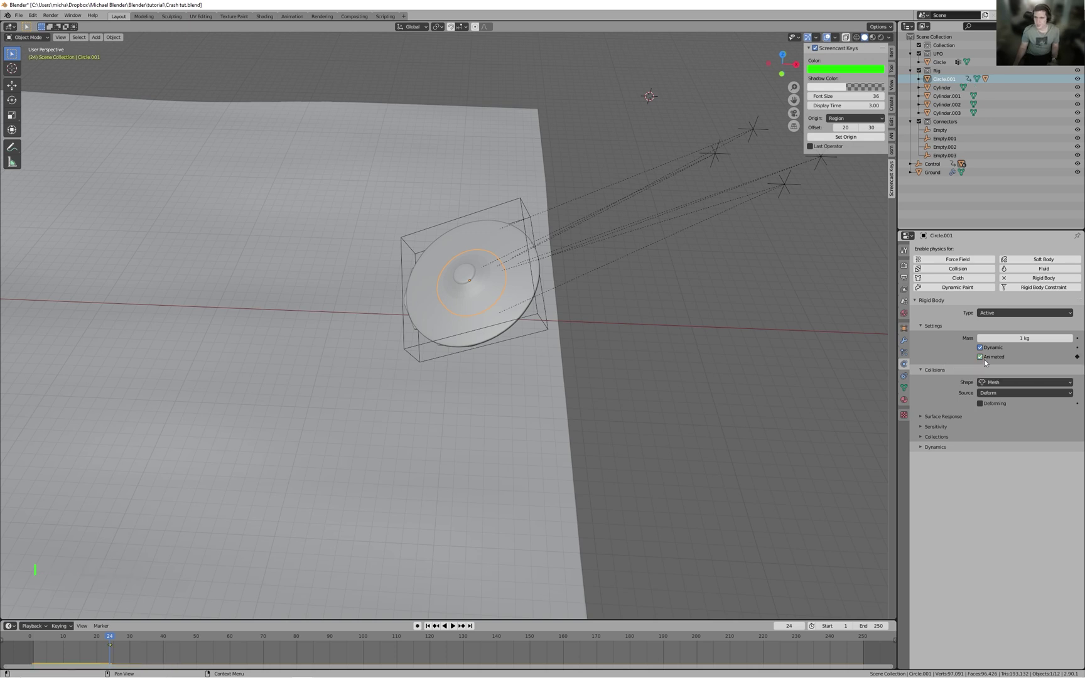
- Disable the central body's Animated rigid body setting at frame 25 and keyframe it there
key(Right)
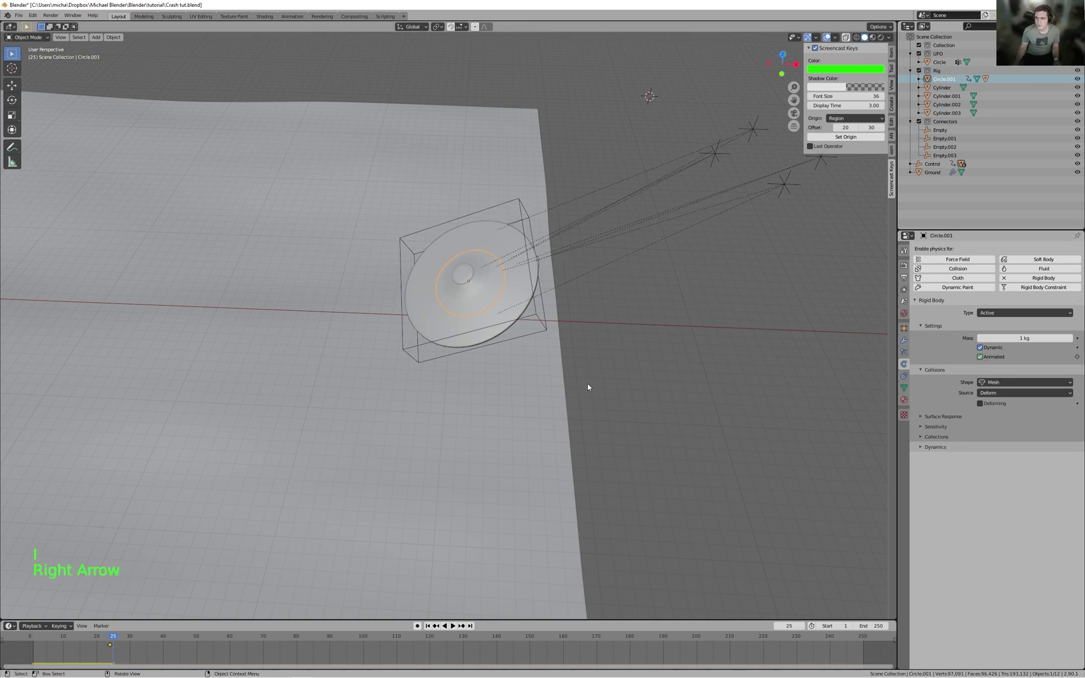
click(980, 356)
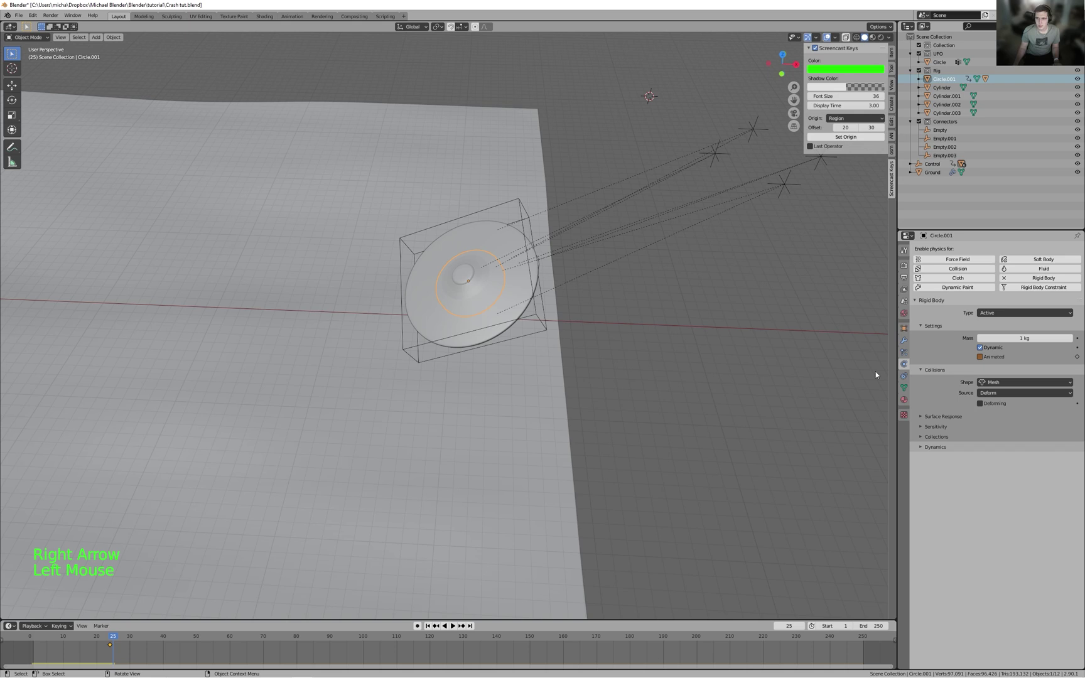
key(i)
- Play the simulation from frame 1 to check the UFO's release onto the ground, and return to the start
key(shift+Left)
key(space)
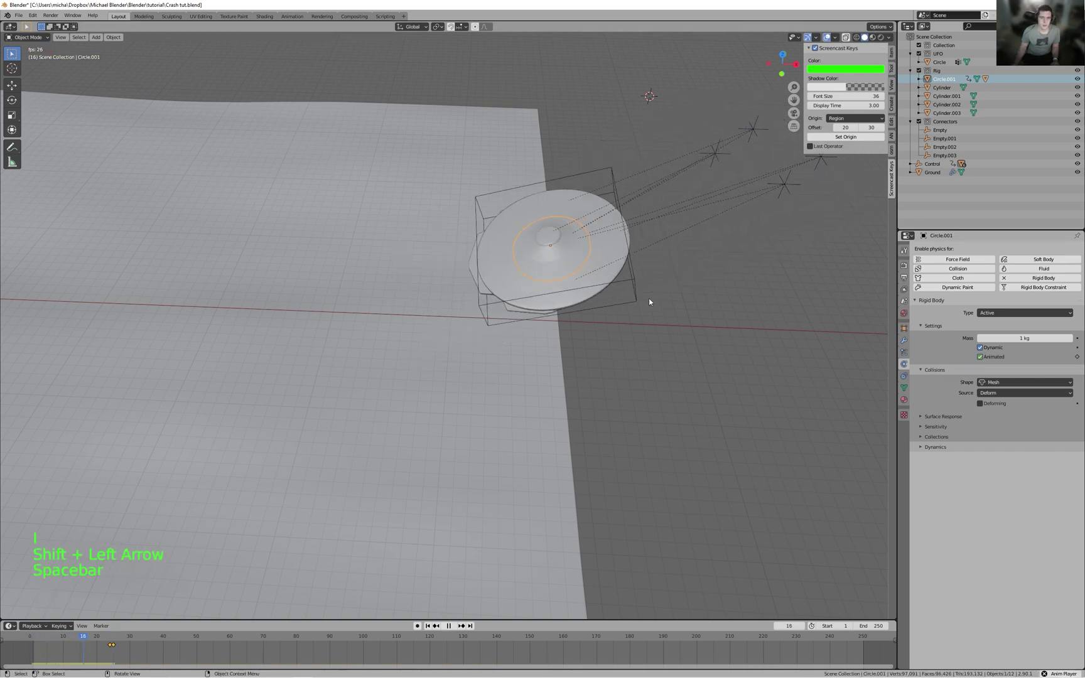
key(space)
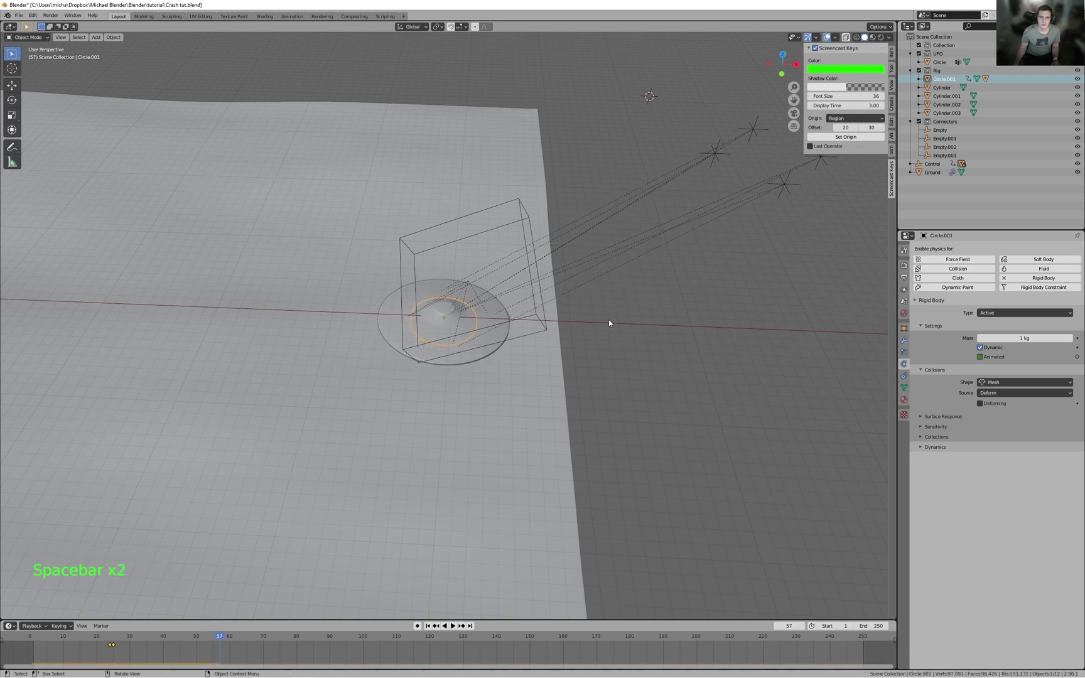
key(shift+Left)
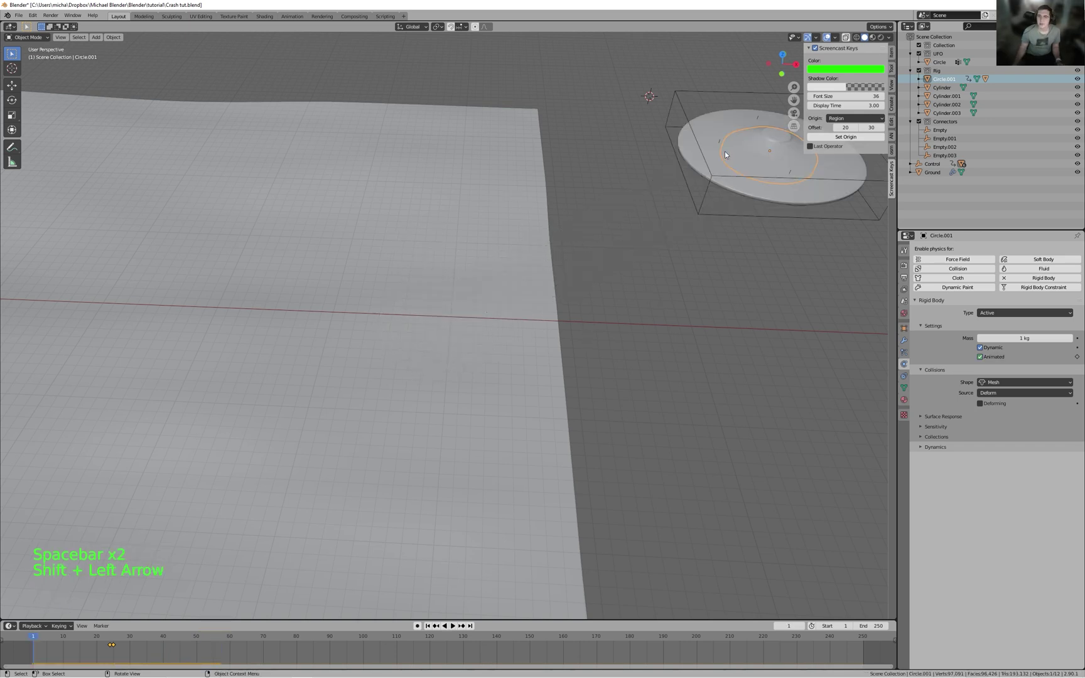
- Examine the Control box's animation curves in the Graph Editor
click(736, 174)
click(736, 170)
click(723, 174)
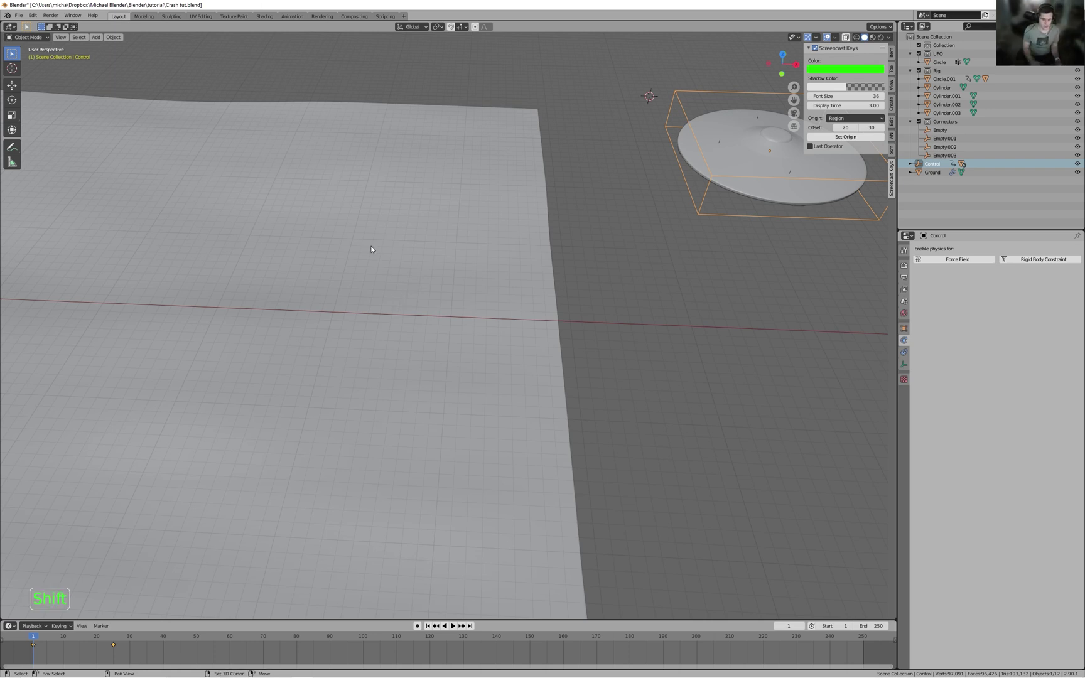
key(shift+F6)
scroll(371, 252, down, 4)
middle_drag(371, 251, 528, 368)
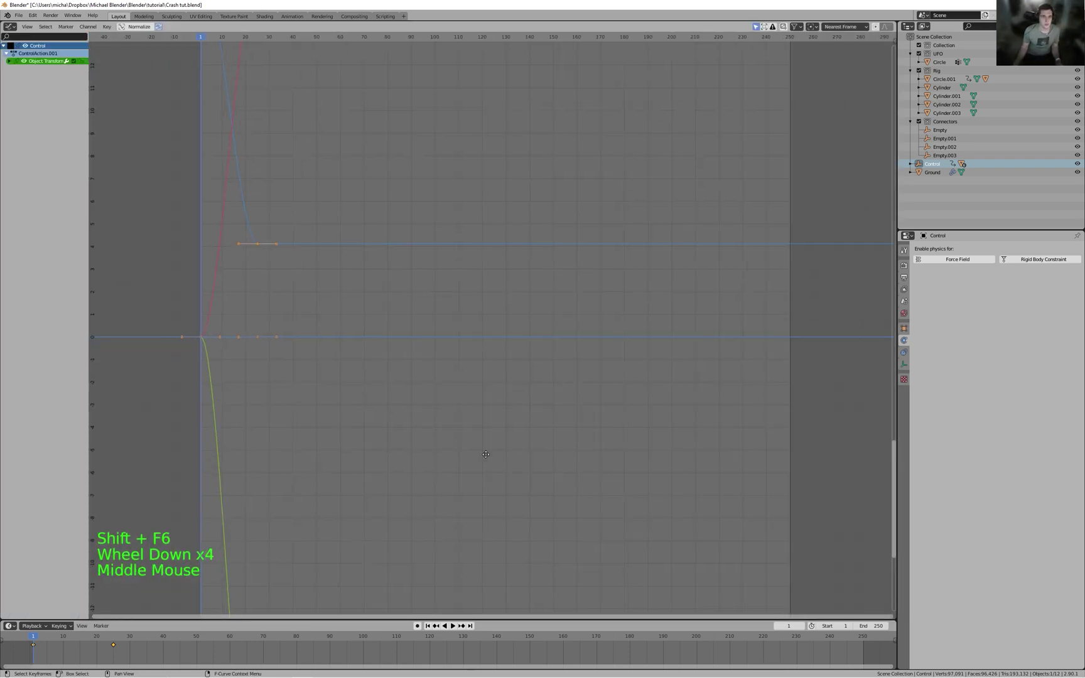
scroll(528, 367, down, 2)
middle_drag(356, 162, 367, 268)
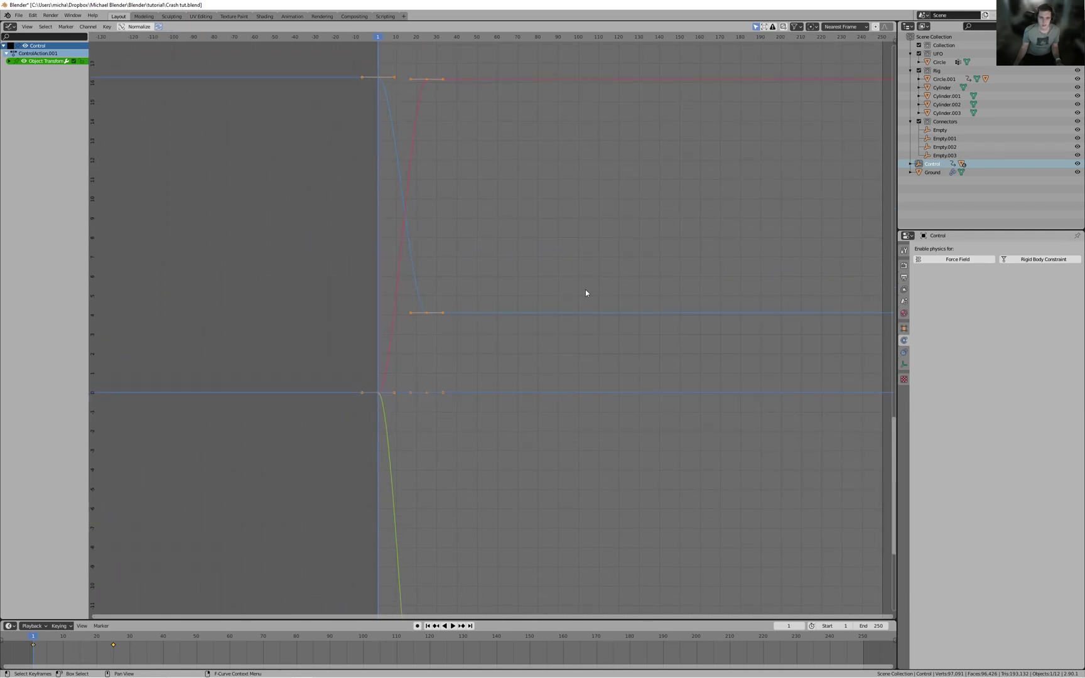
- Return to the 3D Viewport and set the Control box's keyframe interpolation to Linear
key(shift+F5)
scroll(554, 299, down, 2)
shift+middle_drag(554, 299, 779, 276)
scroll(562, 295, up, 2)
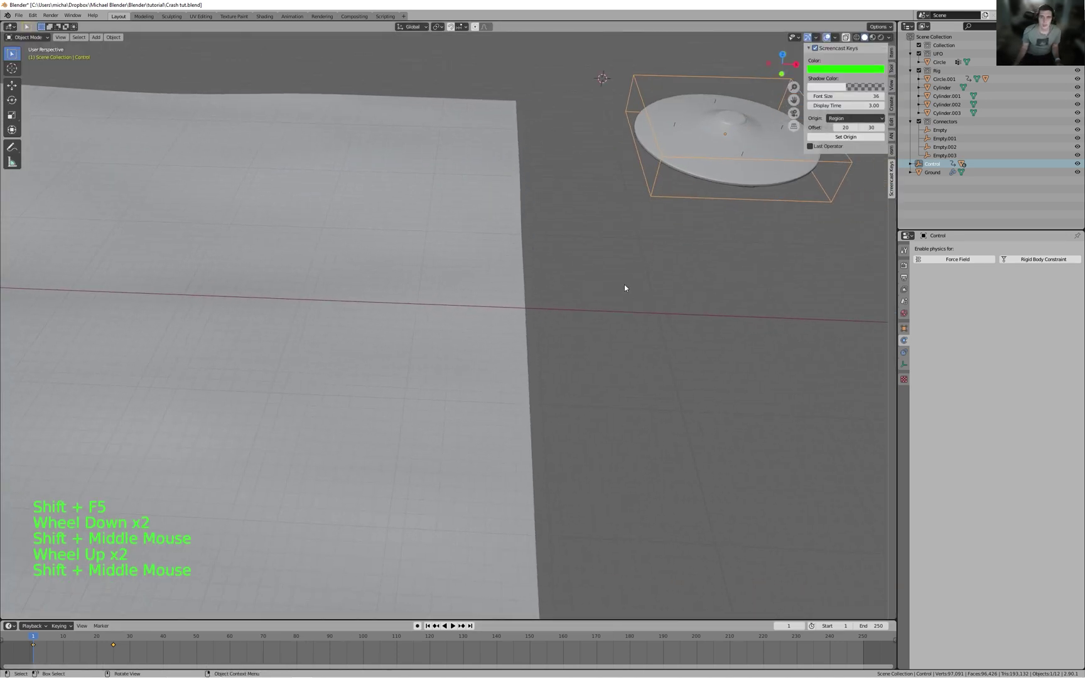
click(668, 194)
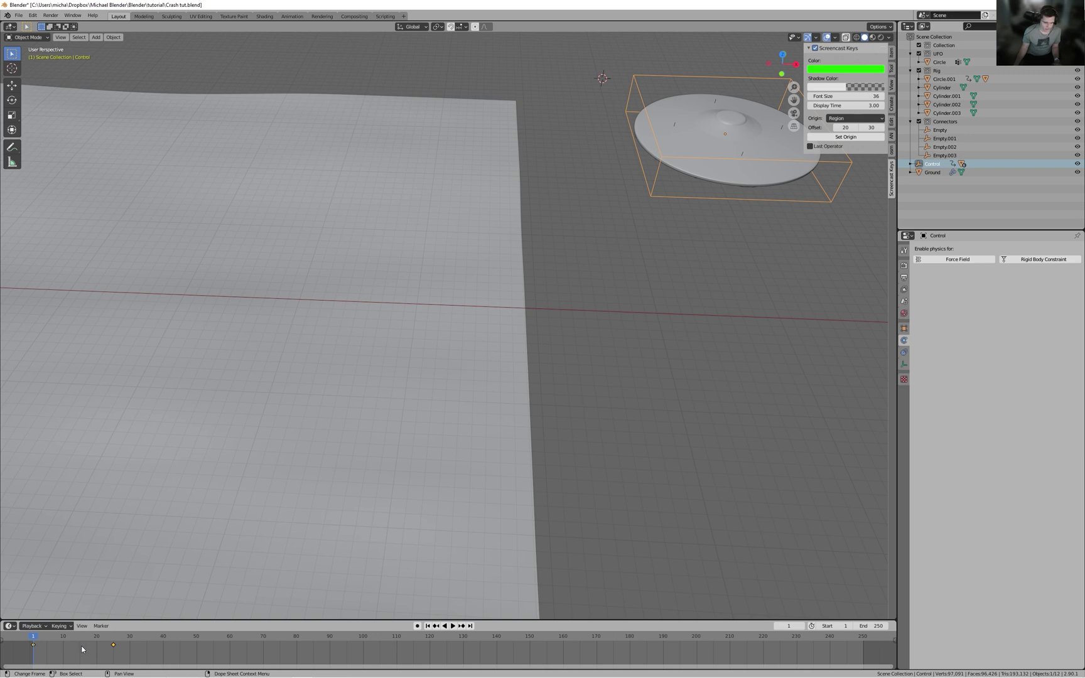
key(t)
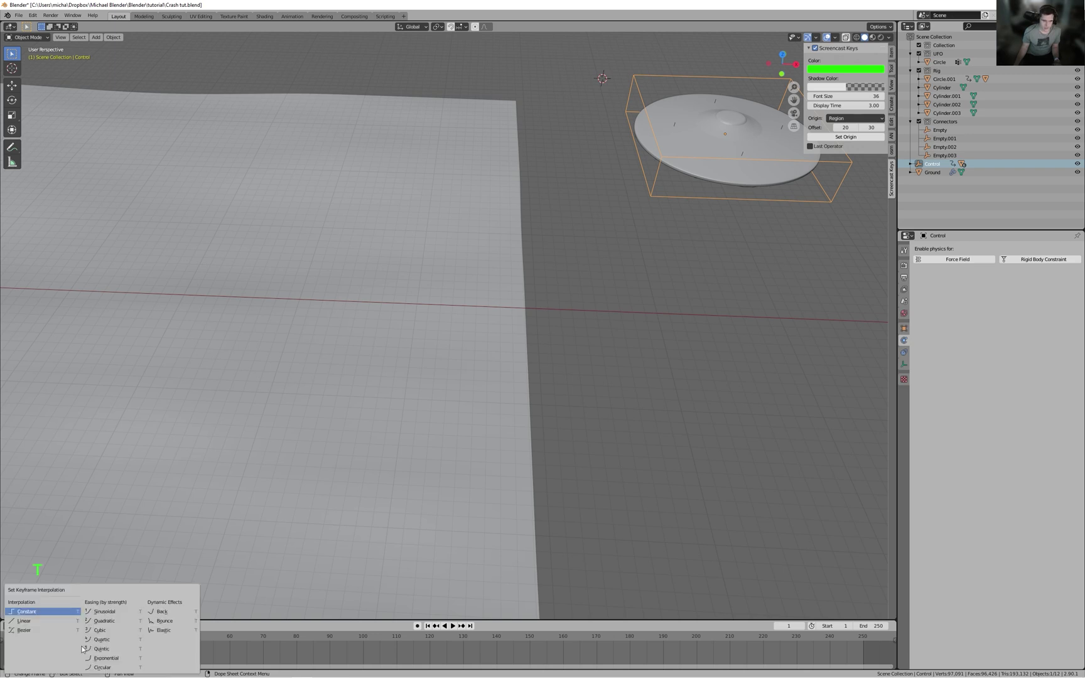
click(43, 623)
- Play the crash animation, inspect how the UFO hits the ground from several angles, and return to frame 1
middle_drag(532, 445, 678, 374)
middle_drag(678, 374, 639, 368)
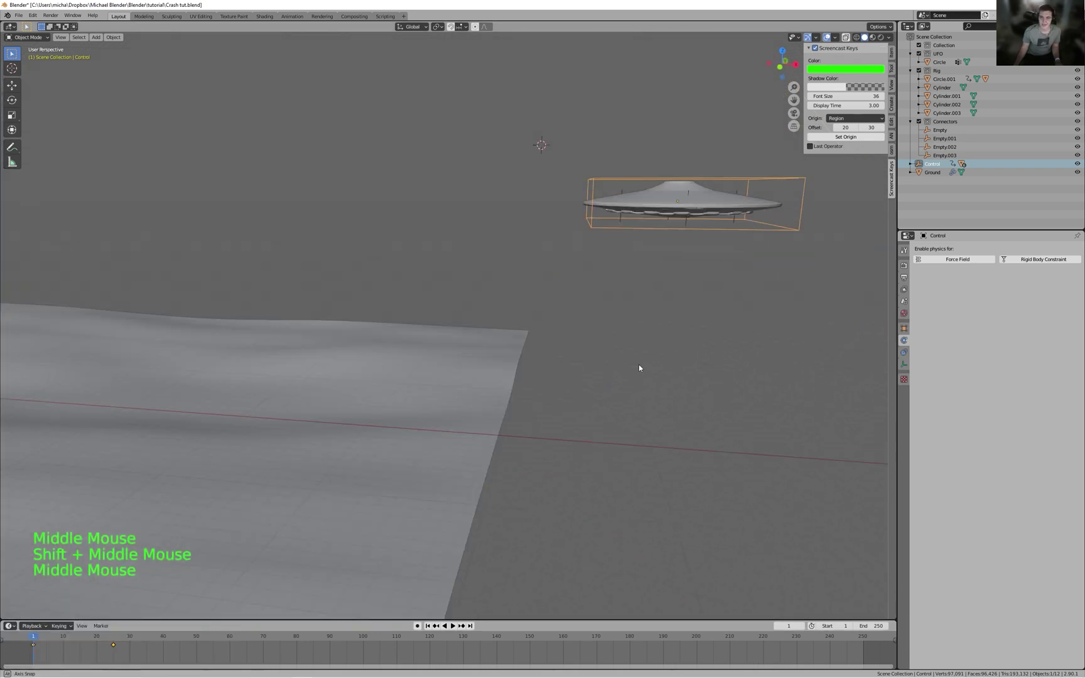
scroll(586, 392, down, 2)
shift+middle_drag(586, 393, 673, 350)
key(space)
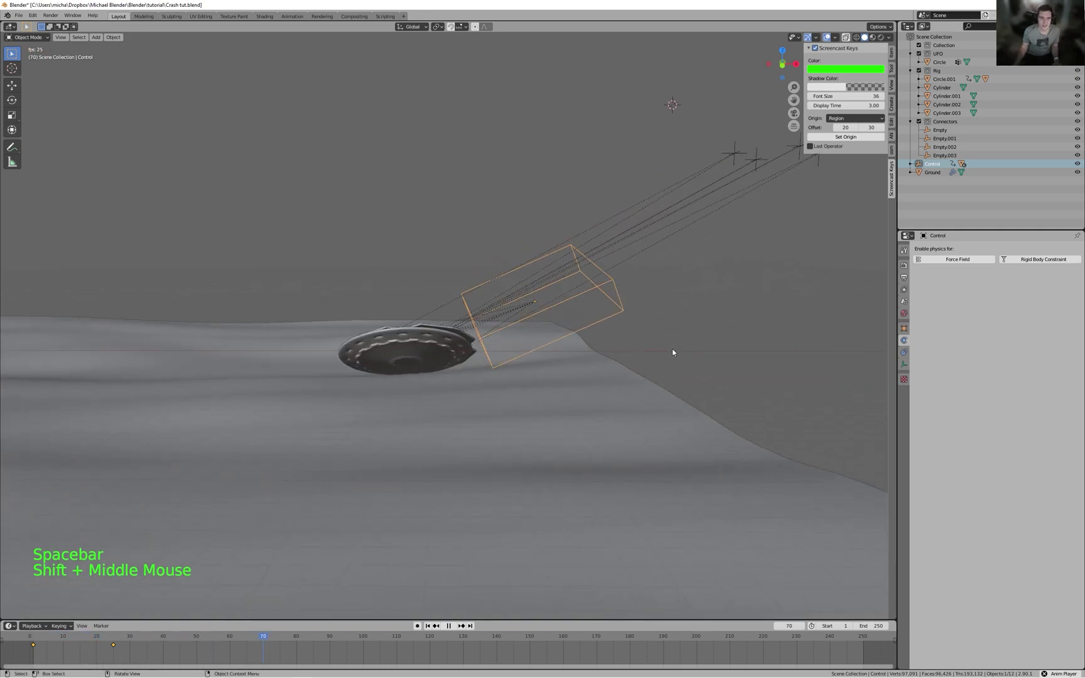
middle_drag(666, 210, 517, 333)
scroll(642, 315, up, 3)
scroll(619, 334, down, 1)
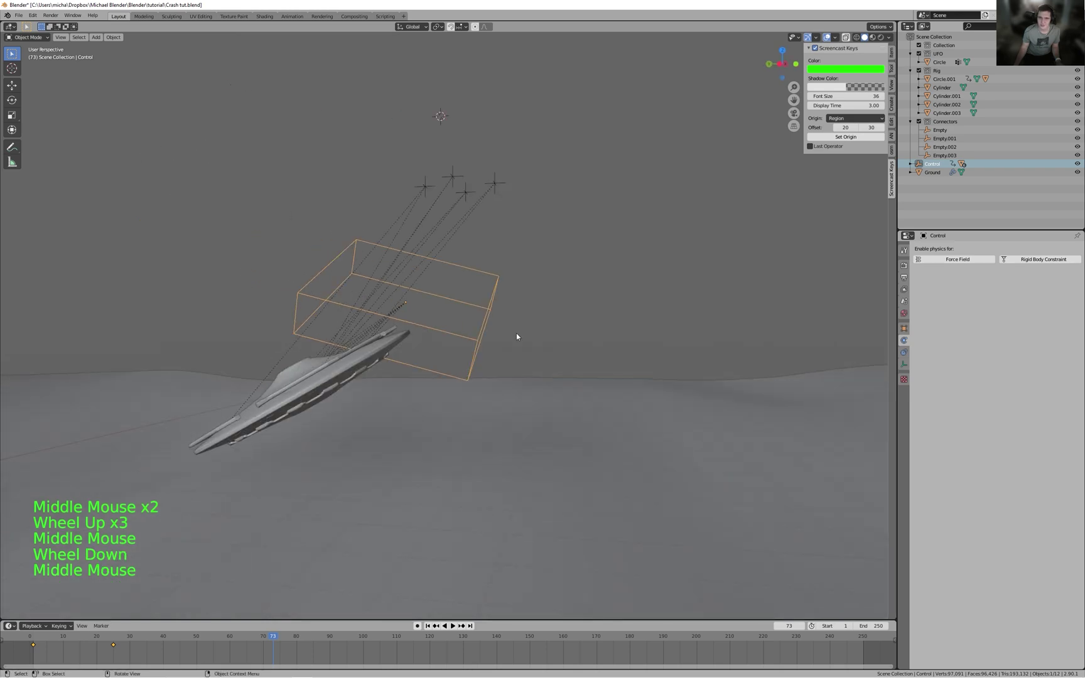
key(shift+Left)
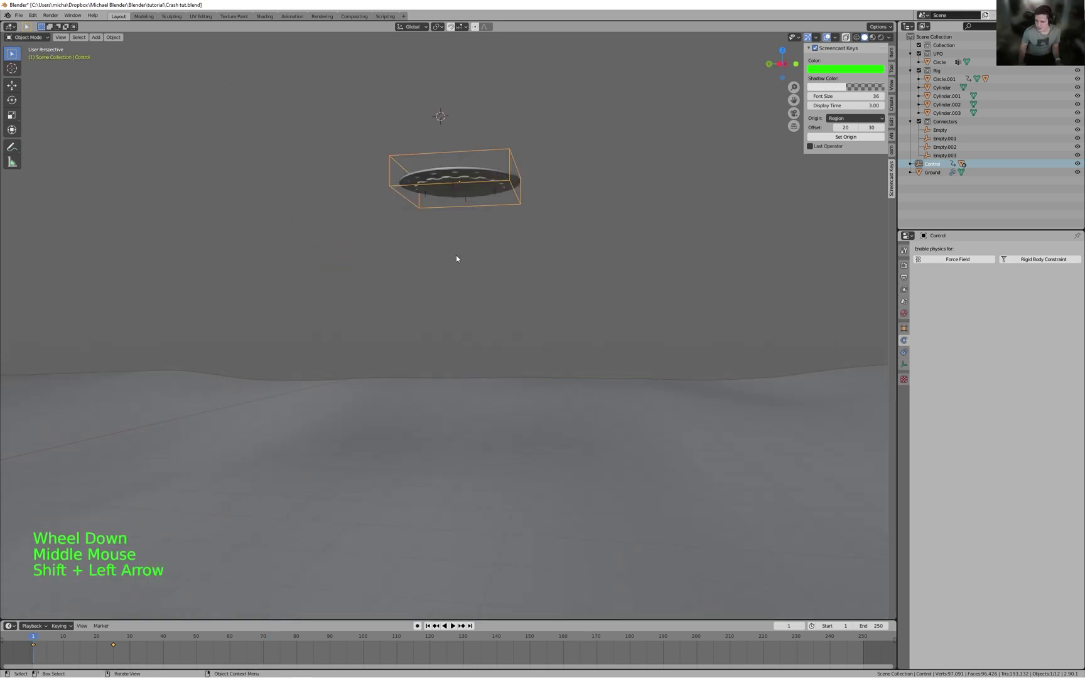
- Hide the UFO's outer shell (Circle) to expose the four side cylinders and the central body
key(KP_Decimal)
middle_drag(516, 242, 473, 256)
scroll(492, 242, down, 4)
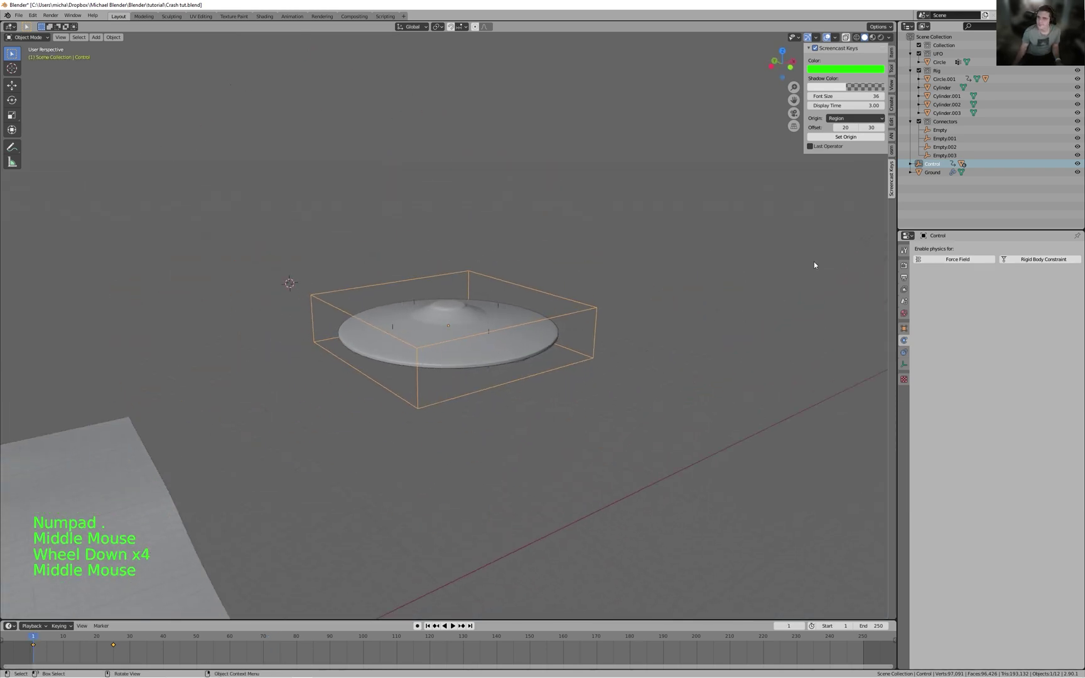
click(944, 87)
shift+click(946, 112)
middle_drag(694, 208, 531, 225)
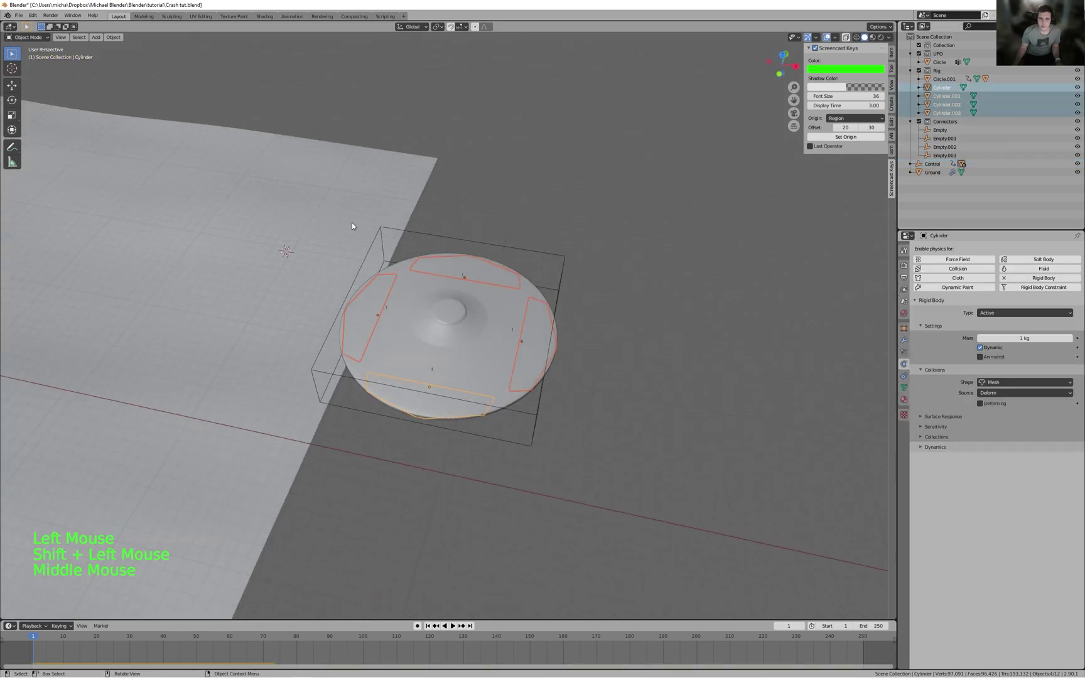
click(476, 368)
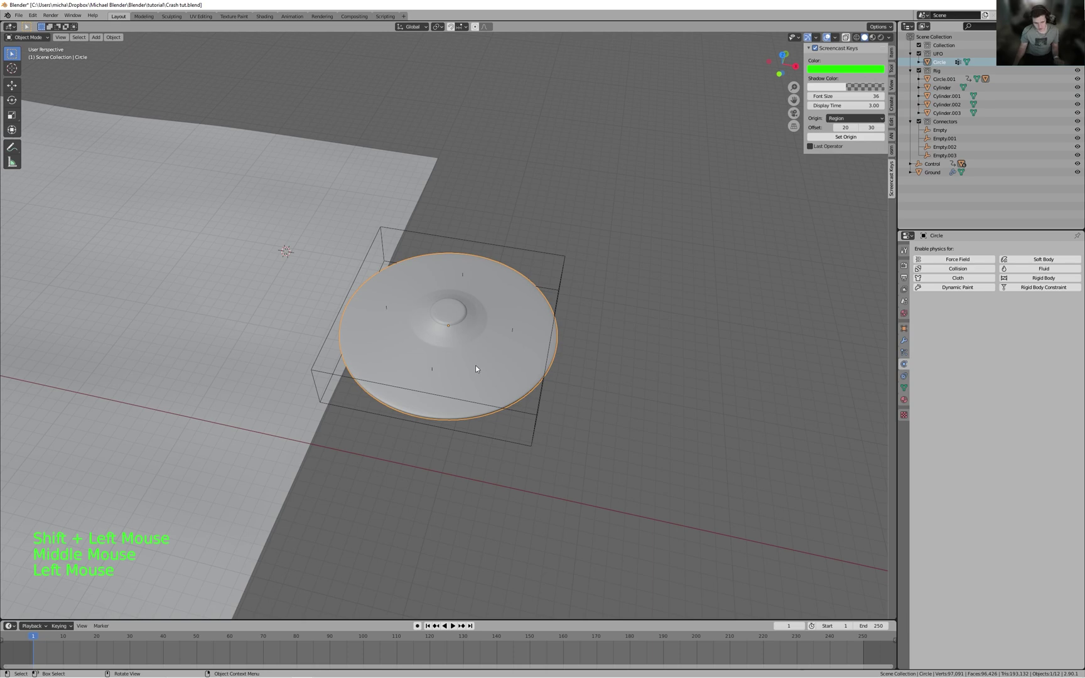
key(h)
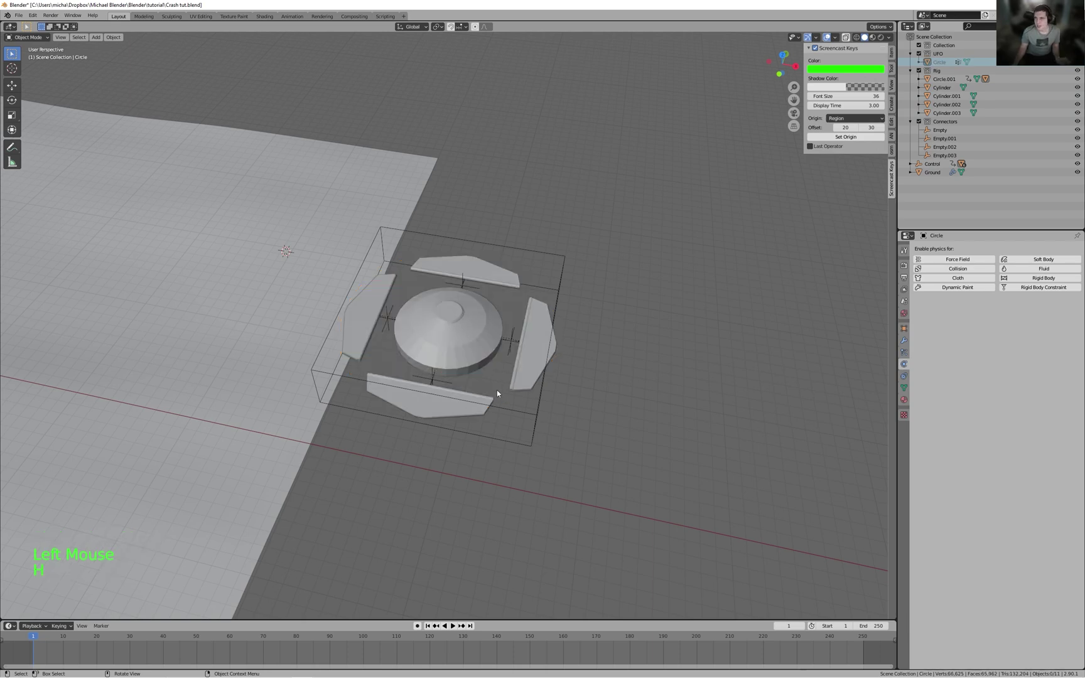
- Examine the rigid body settings of the four side cylinders and the central body
scroll(499, 395, up, 4)
middle_drag(536, 461, 482, 474)
click(495, 472)
shift+click(935, 113)
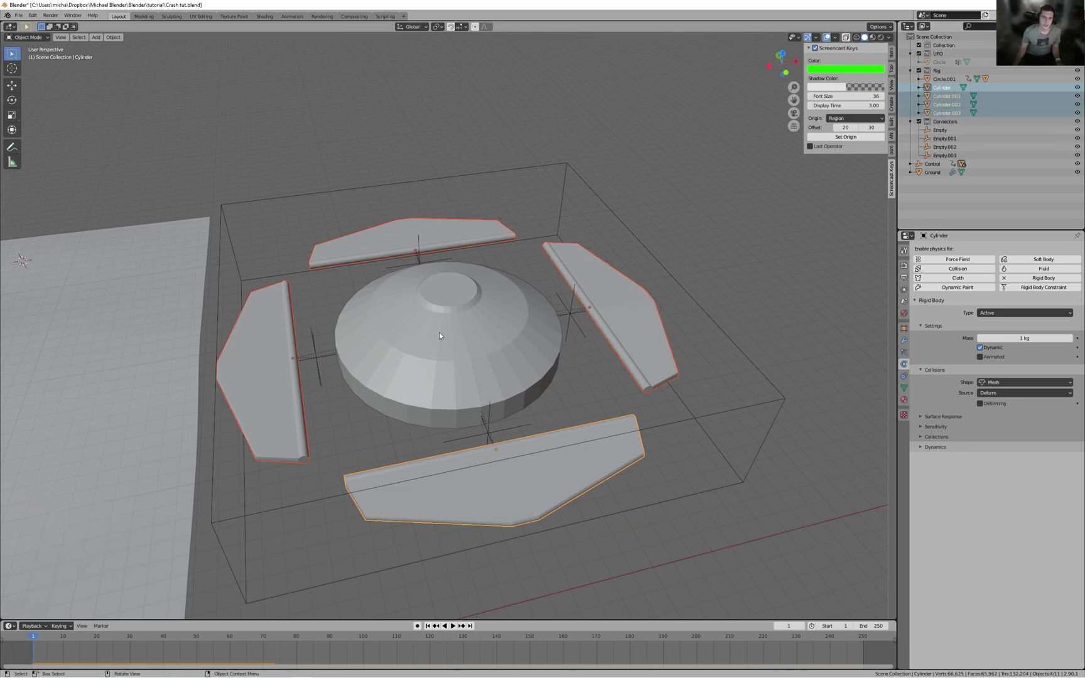
click(484, 312)
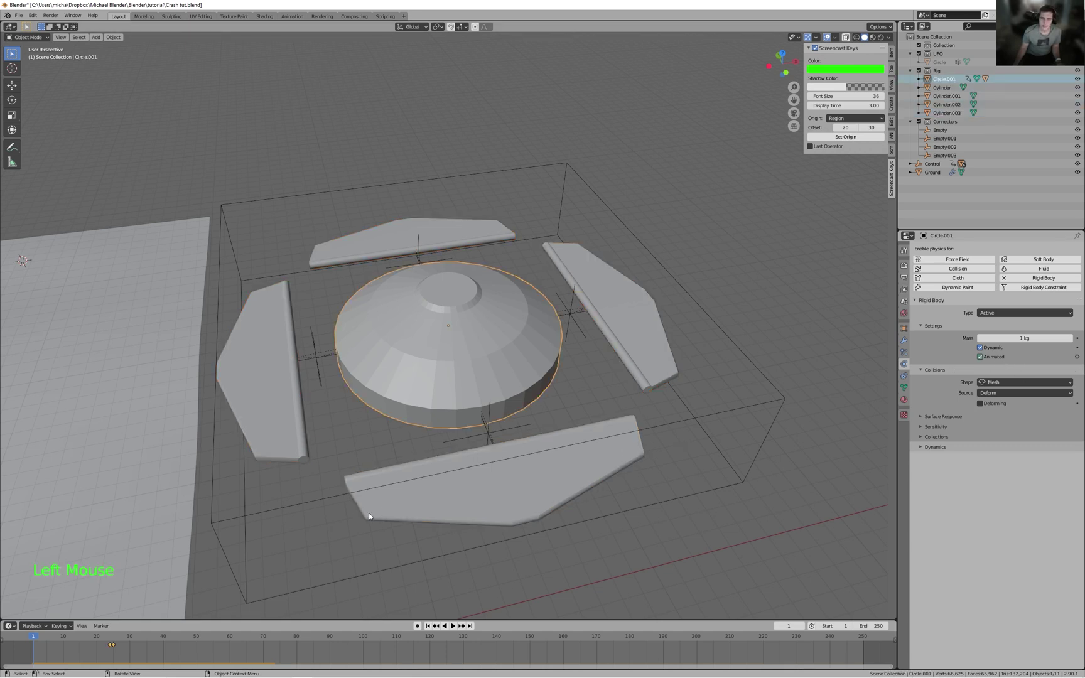
click(479, 496)
shift+click(275, 378)
shift+click(361, 254)
shift+click(595, 279)
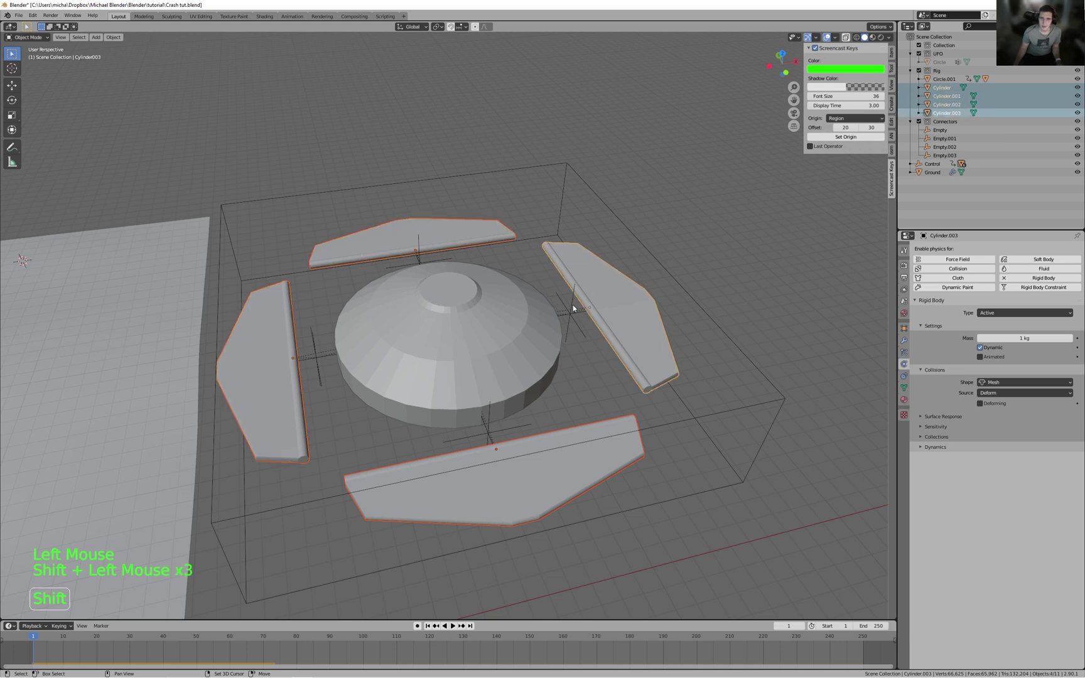
- Link the animation data of the central body (Circle.001) to the four side cylinders
click(934, 89)
shift+click(941, 113)
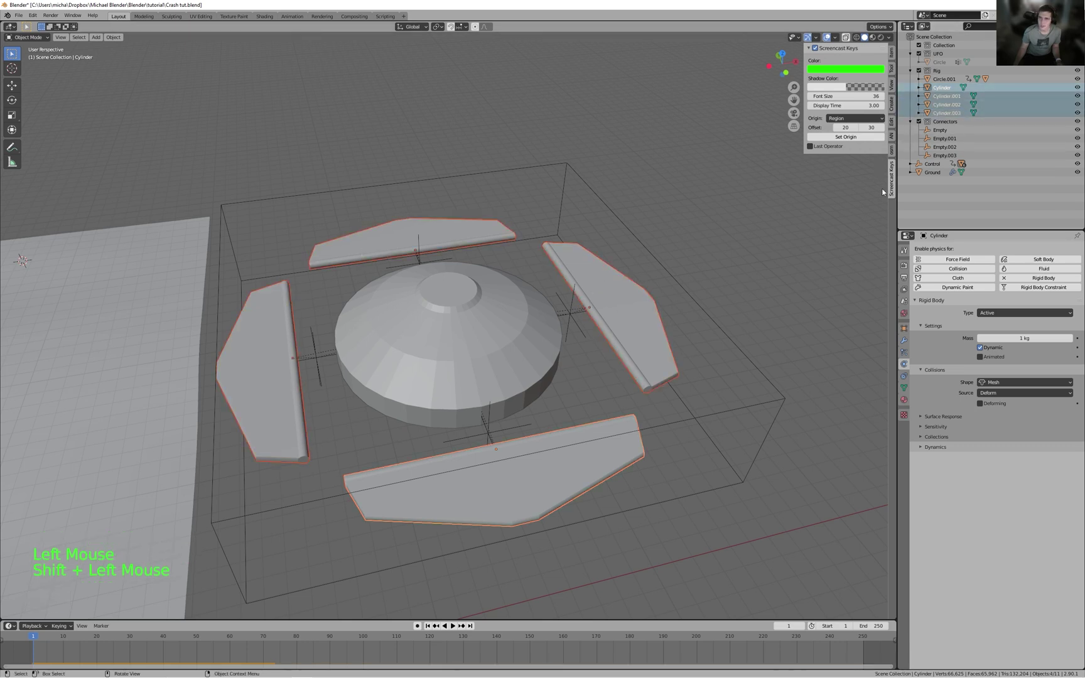
shift+click(482, 299)
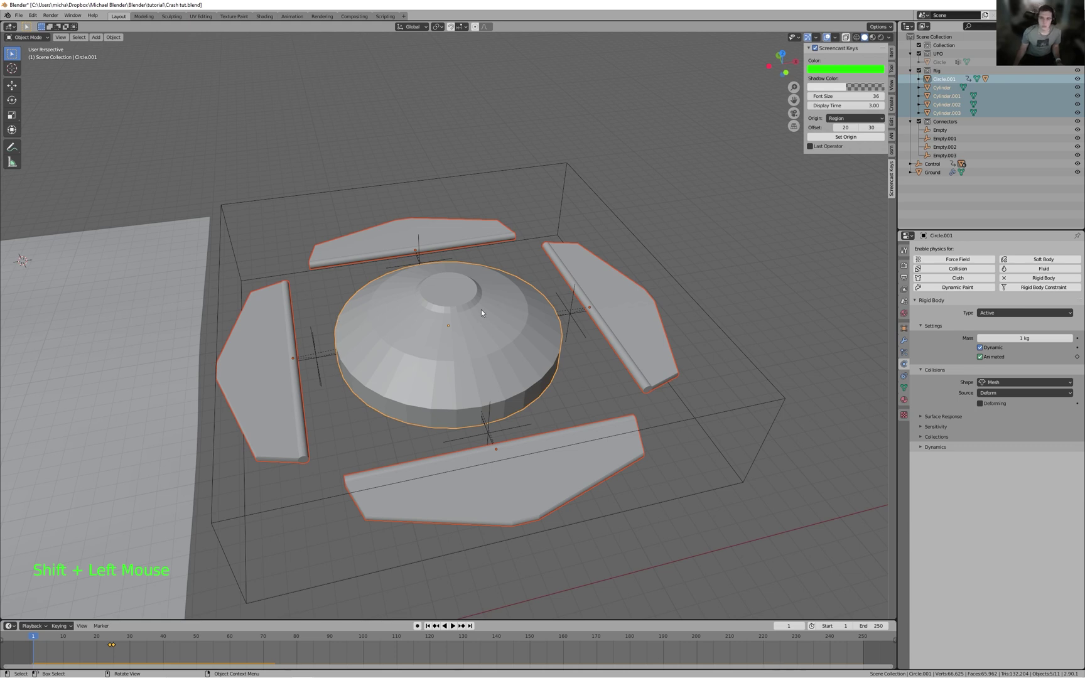
middle_drag(448, 324, 427, 319)
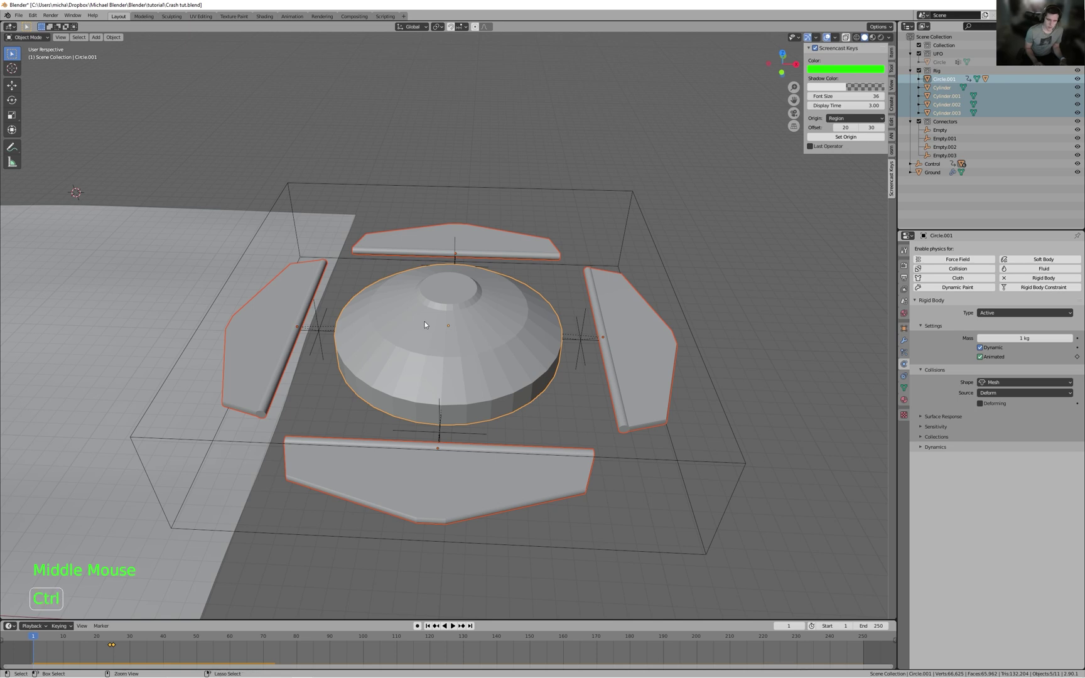
key(ctrl+l)
mouse_move(425, 322)
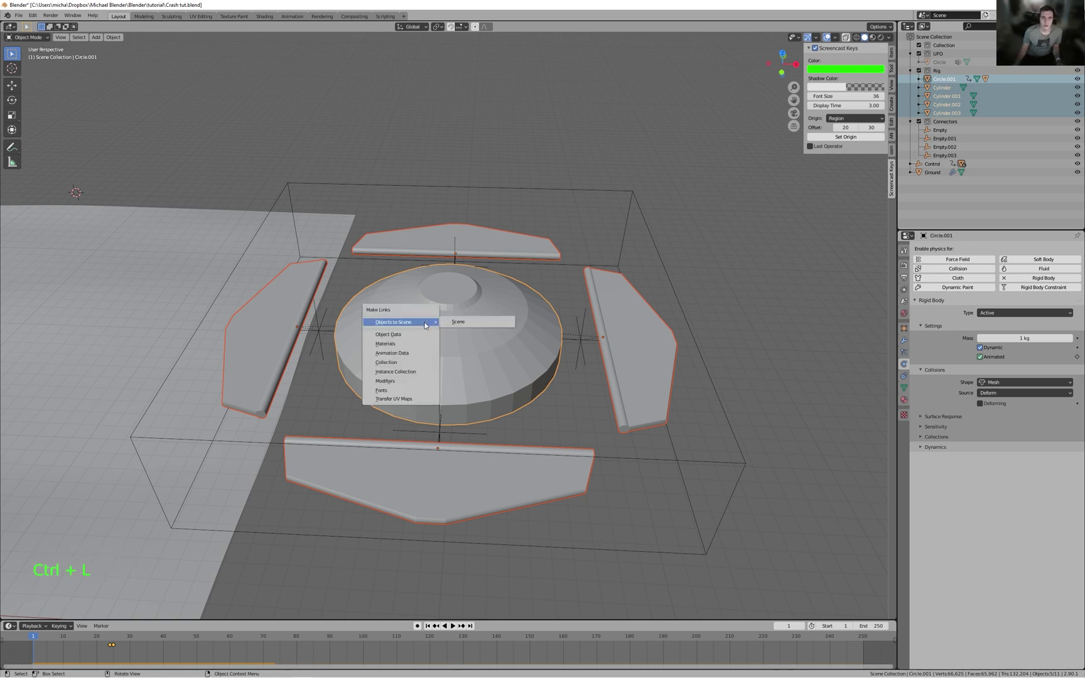
click(398, 354)
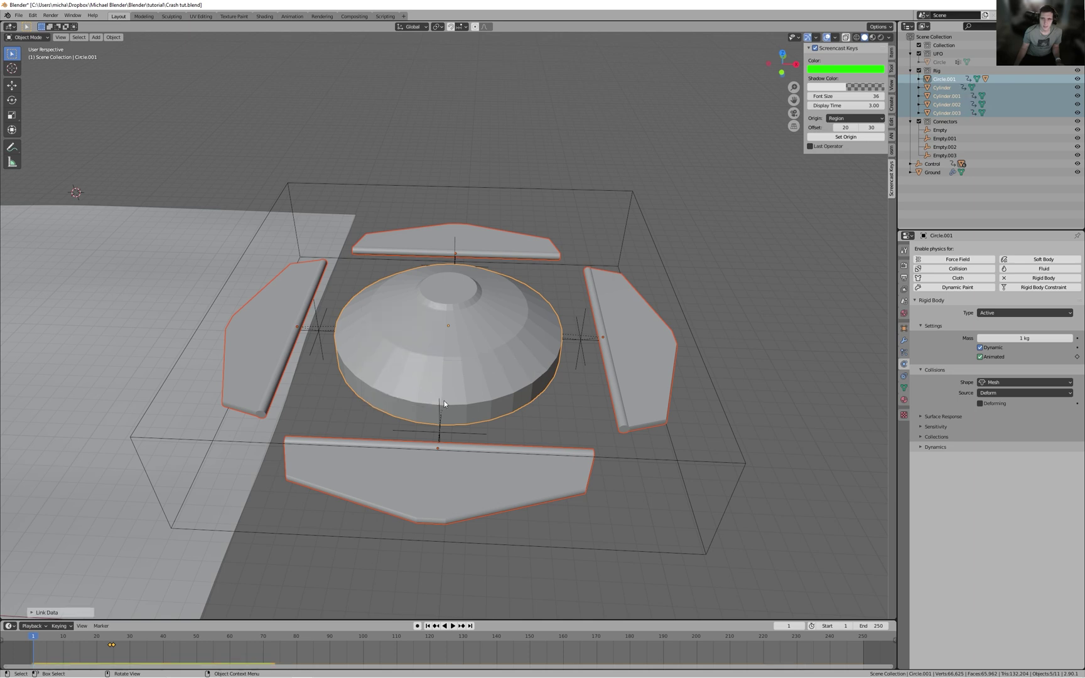
- Check the Animated setting and keyframes on each side cylinder and on the central body
click(271, 364)
click(398, 473)
click(652, 367)
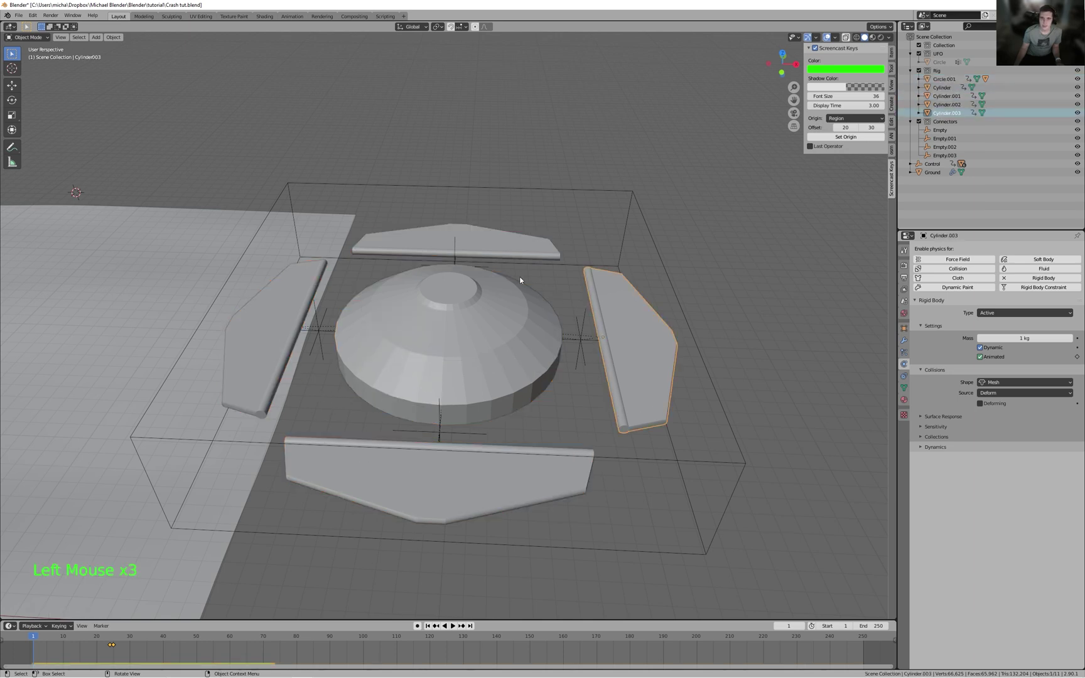
click(504, 252)
click(445, 295)
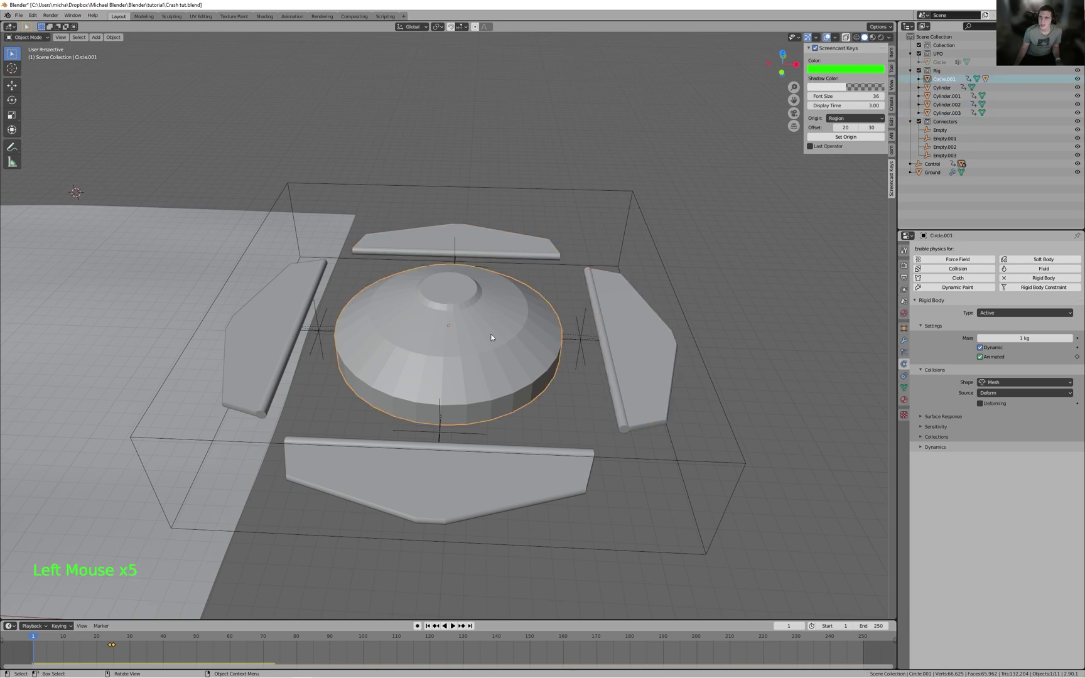
- Play the simulation with the outer shell hidden and return to frame 1
key(space)
shift+middle_drag(529, 382, 806, 150)
key(space)
key(shift+Left)
scroll(712, 170, down, 3)
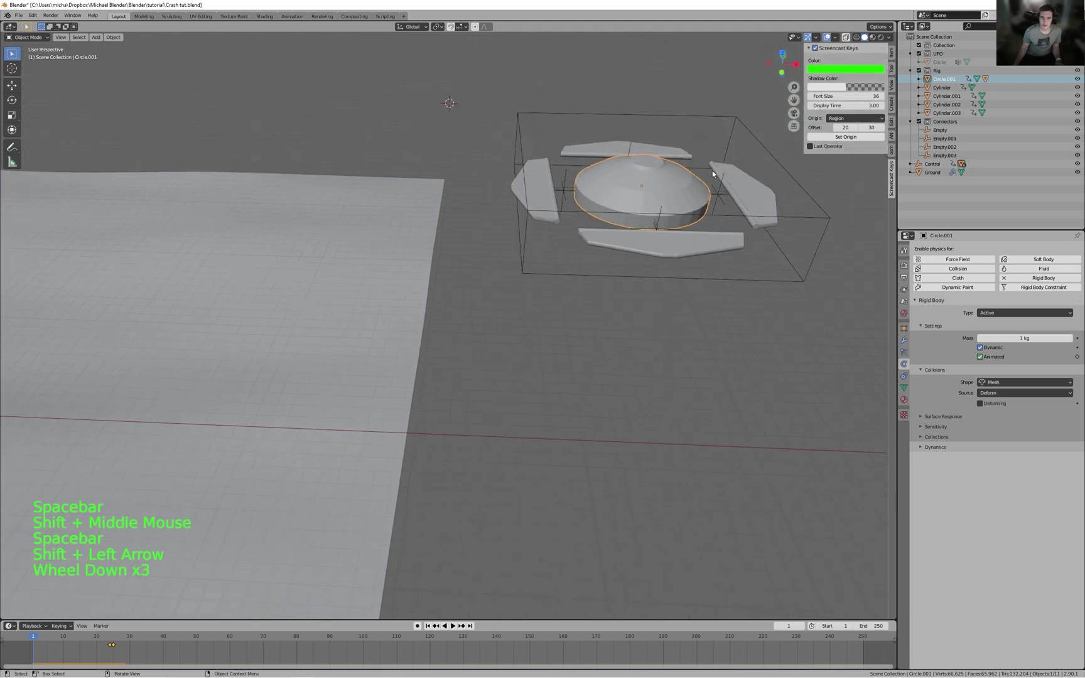
- Unhide the UFO's outer shell and replay the crash onto the ground
key(alt+h)
shift+middle_drag(697, 171, 728, 132)
key(space)
shift+middle_drag(289, 308, 687, 156)
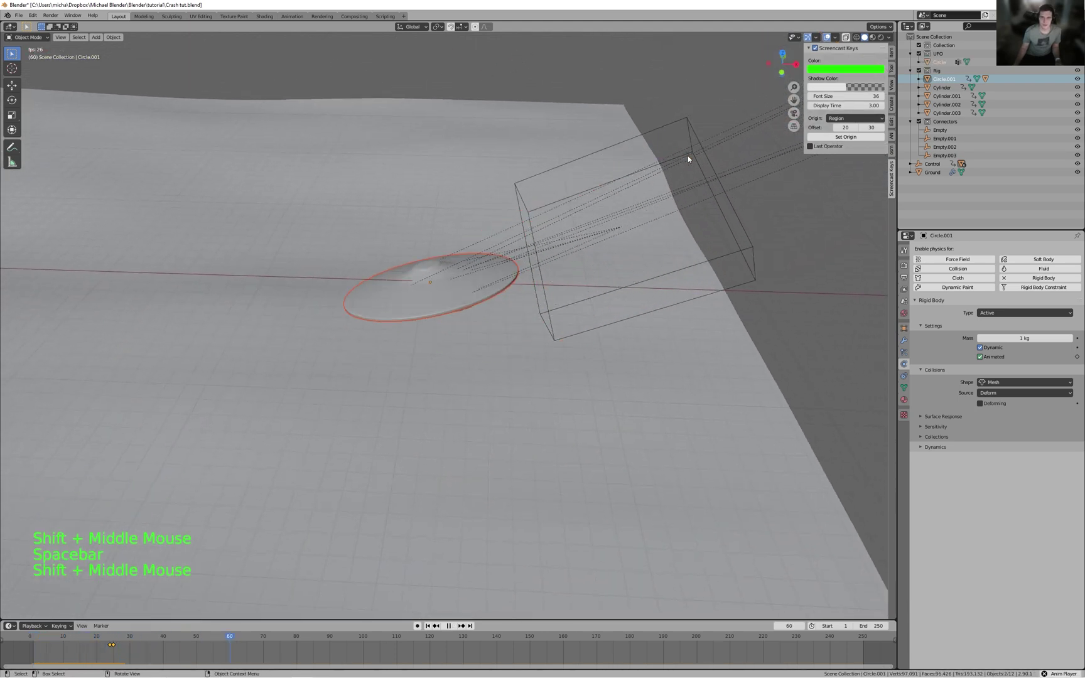
- Replay the crash from frame 1 and watch the UFO's impact from a wider, lower viewpoint
key(space)
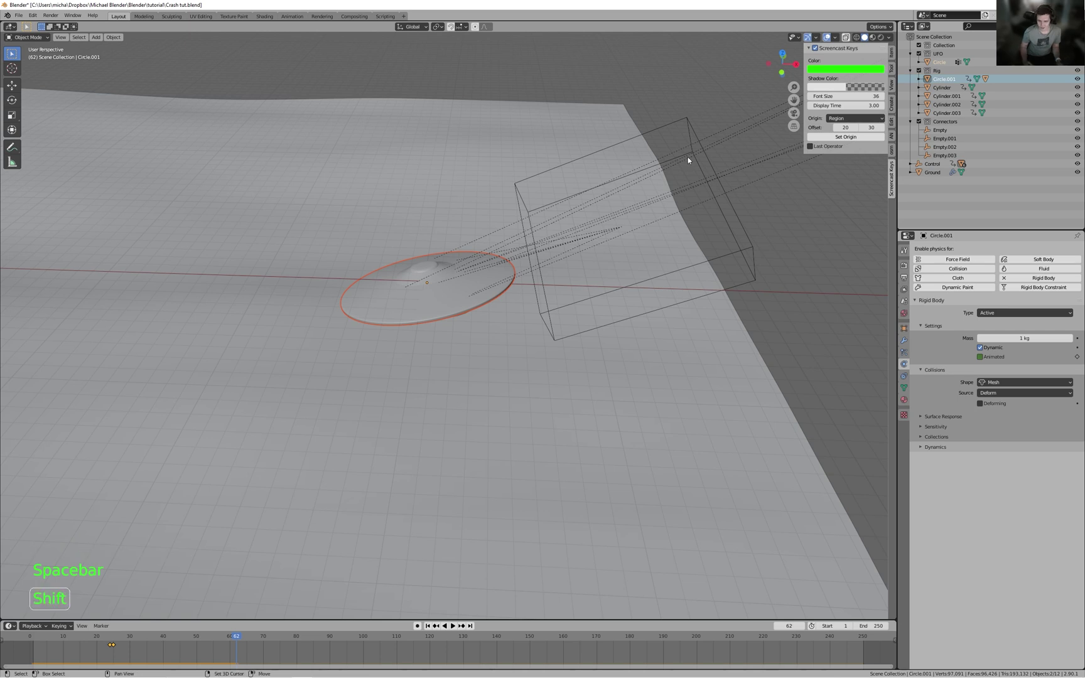
key(shift+Left)
scroll(687, 157, down, 3)
shift+middle_drag(582, 273, 477, 223)
scroll(551, 251, up, 1)
shift+middle_drag(412, 344, 509, 306)
key(space)
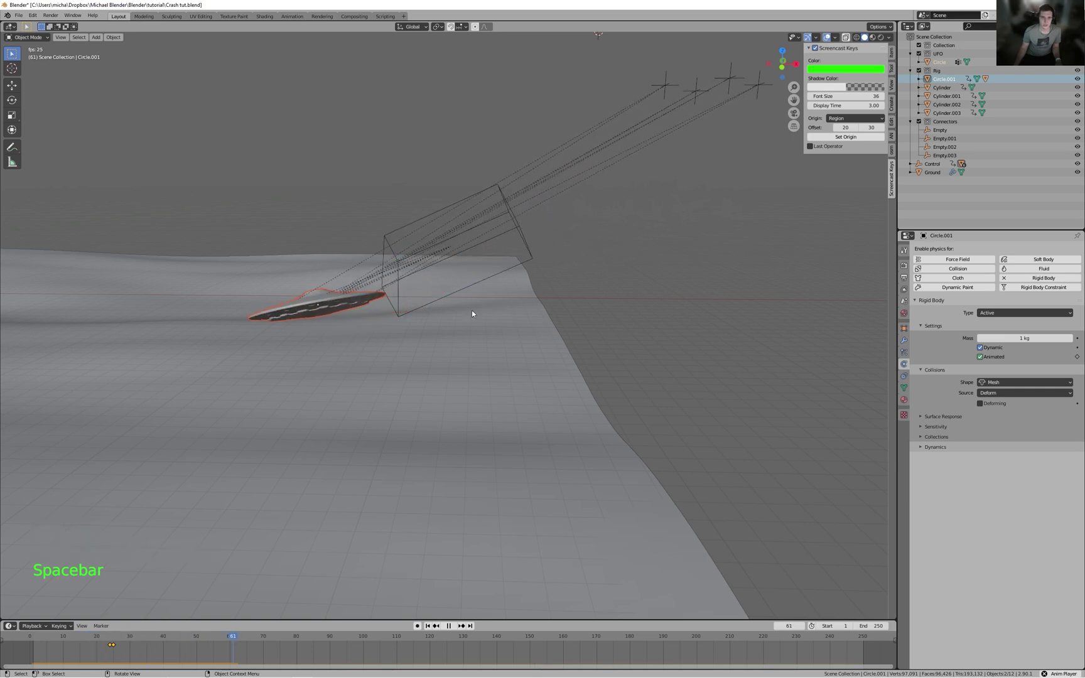
key(space)
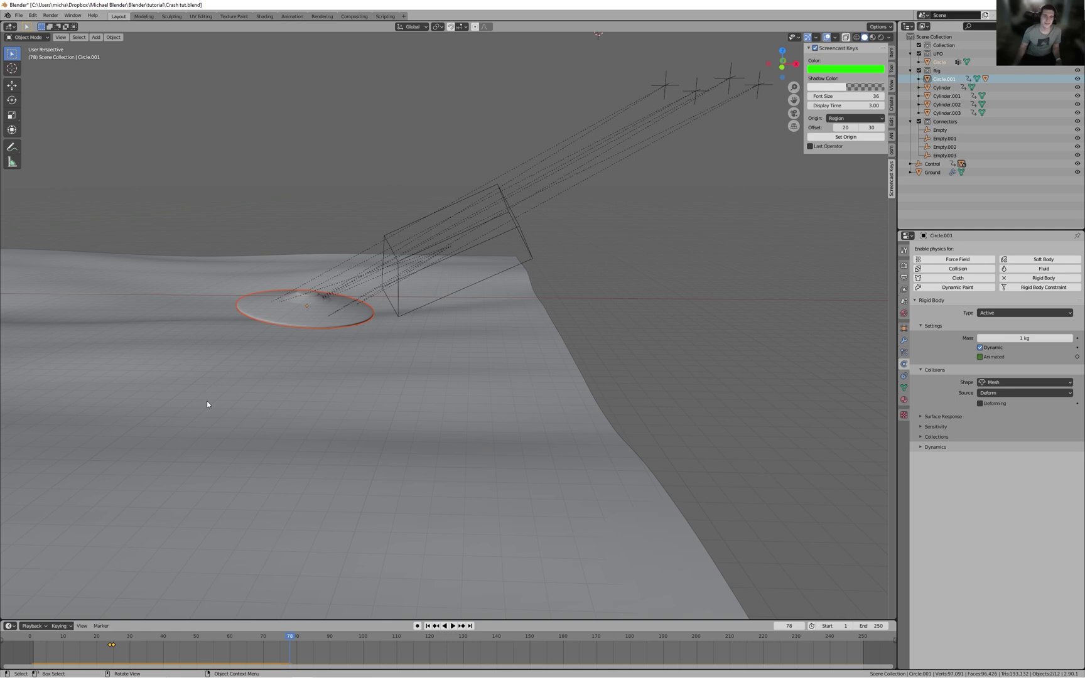
- At frame 1, select the whole UFO with its rig, connectors and control, and move it lower and farther out from the ground's edge
key(shift+Left)
scroll(282, 388, down, 1)
scroll(283, 388, down, 2)
shift+middle_drag(283, 388, 365, 330)
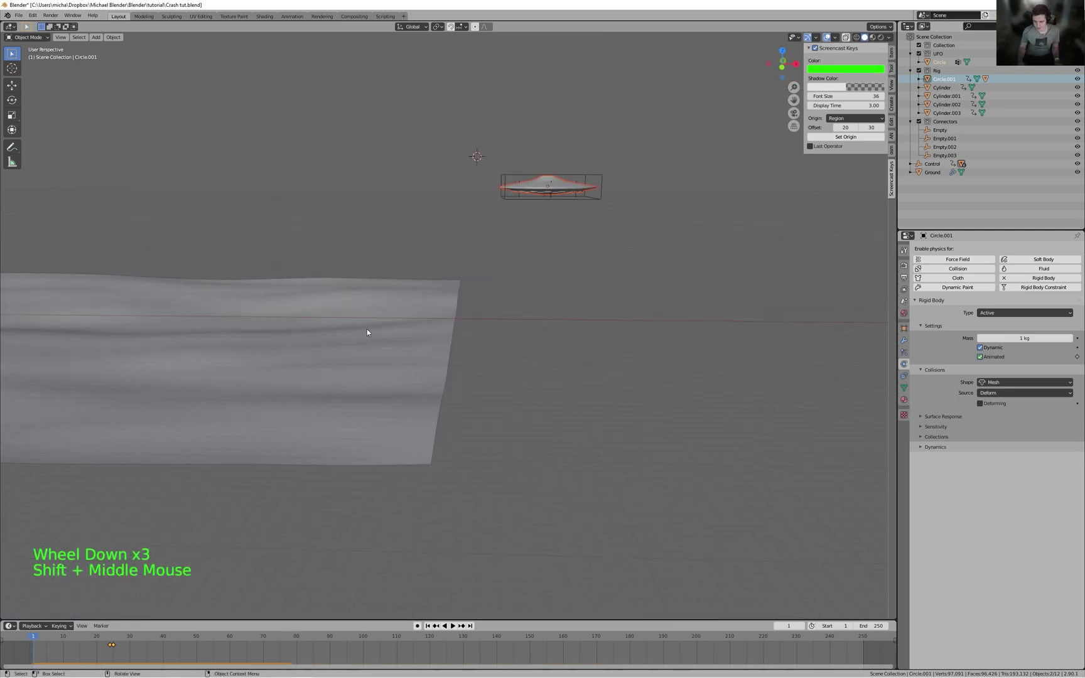
key(KP_1)
shift+middle_drag(468, 197, 459, 249)
scroll(459, 251, down, 2)
key(alt+z)
drag(435, 202, 609, 318)
scroll(565, 264, up, 3)
key(g)
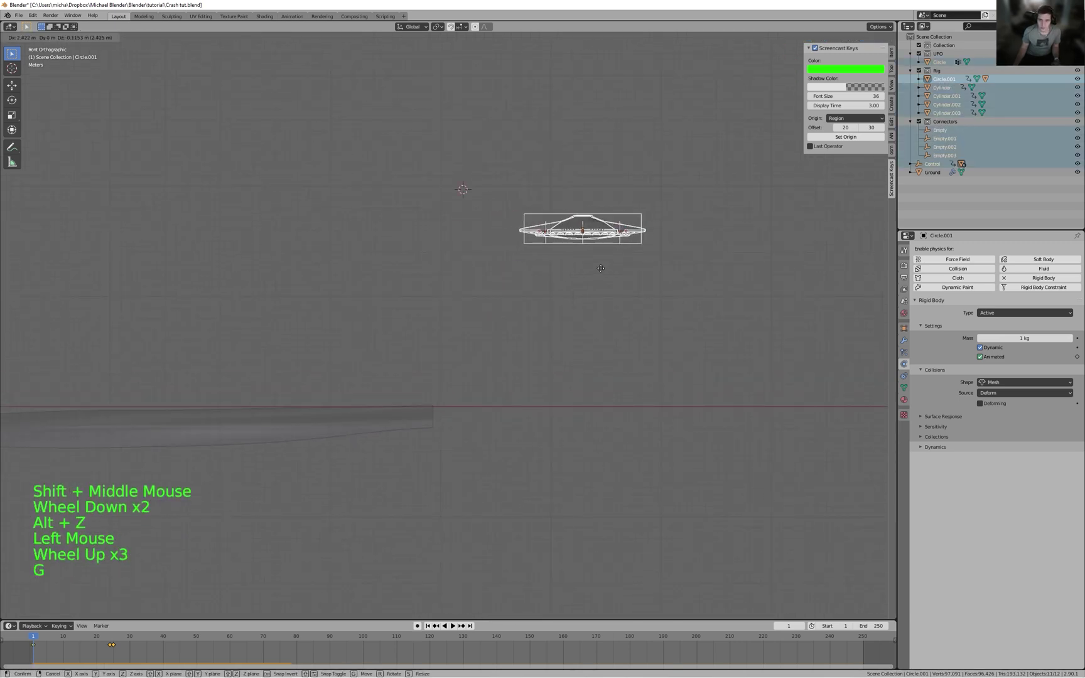
click(625, 327)
scroll(638, 339, up, 1)
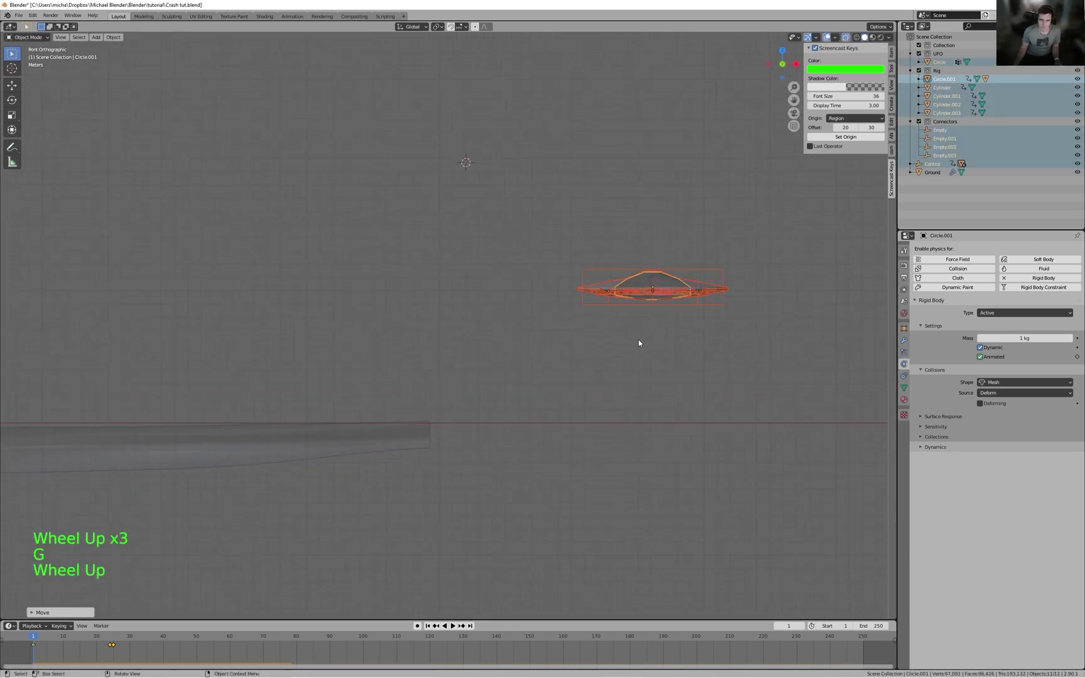
- Keyframe the new starting position of the Control empty at frame 1
middle_drag(638, 339, 628, 361)
click(665, 313)
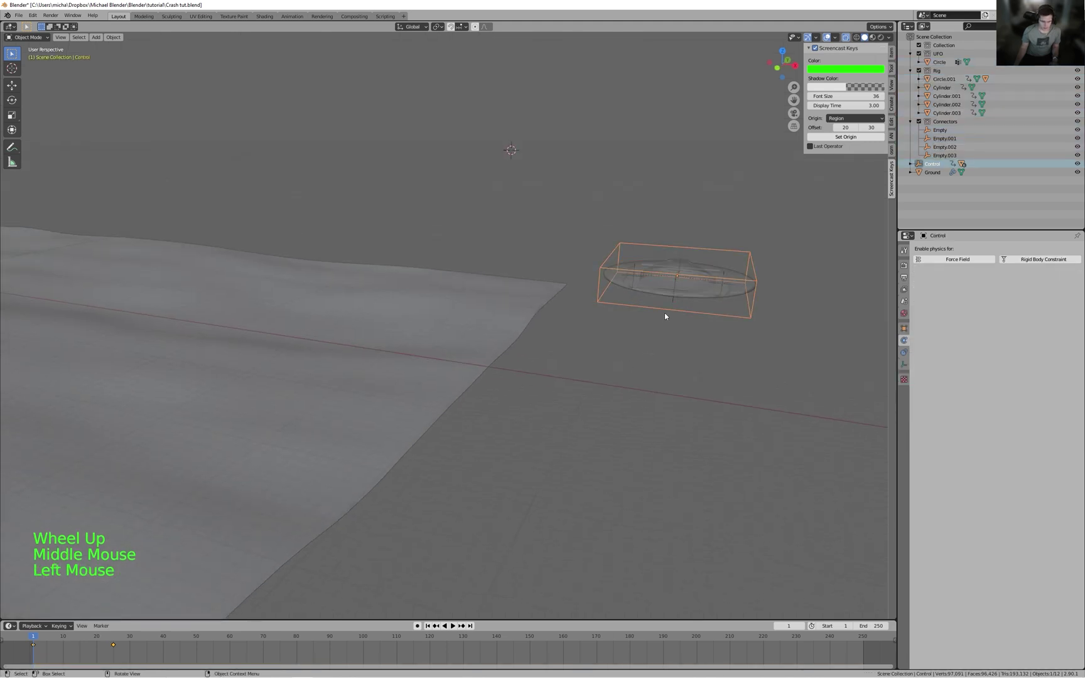
key(i)
click(605, 402)
- Play the crash with the new approach path, watch it from the side and return to frame 1
key(shift+Left)
key(space)
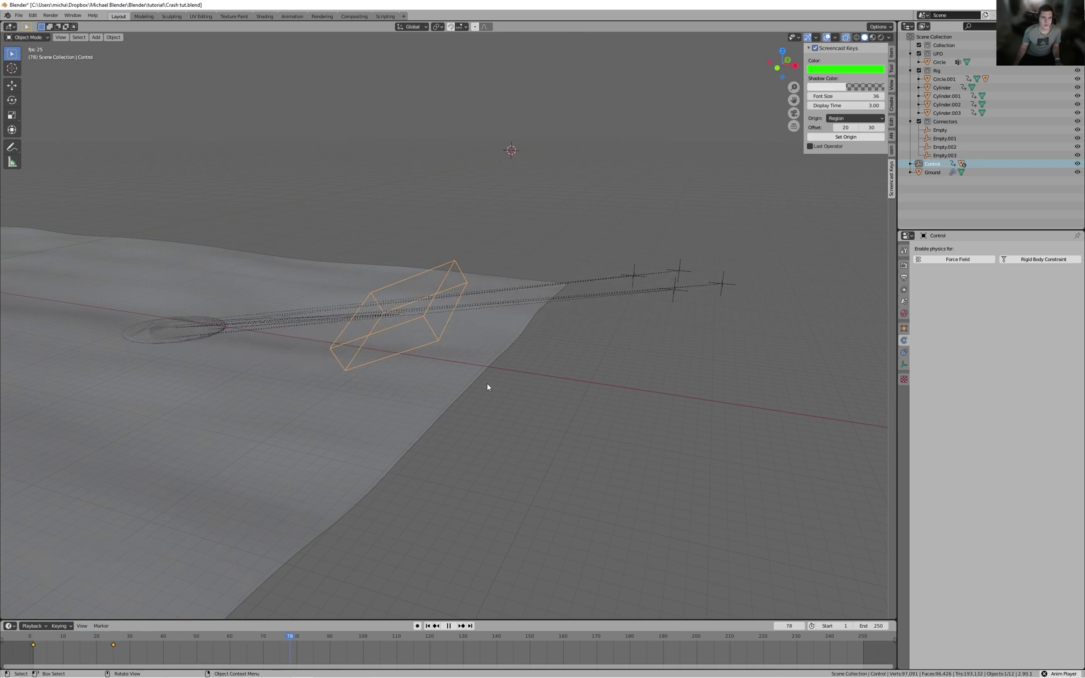
middle_drag(438, 390, 597, 349)
scroll(598, 349, down, 2)
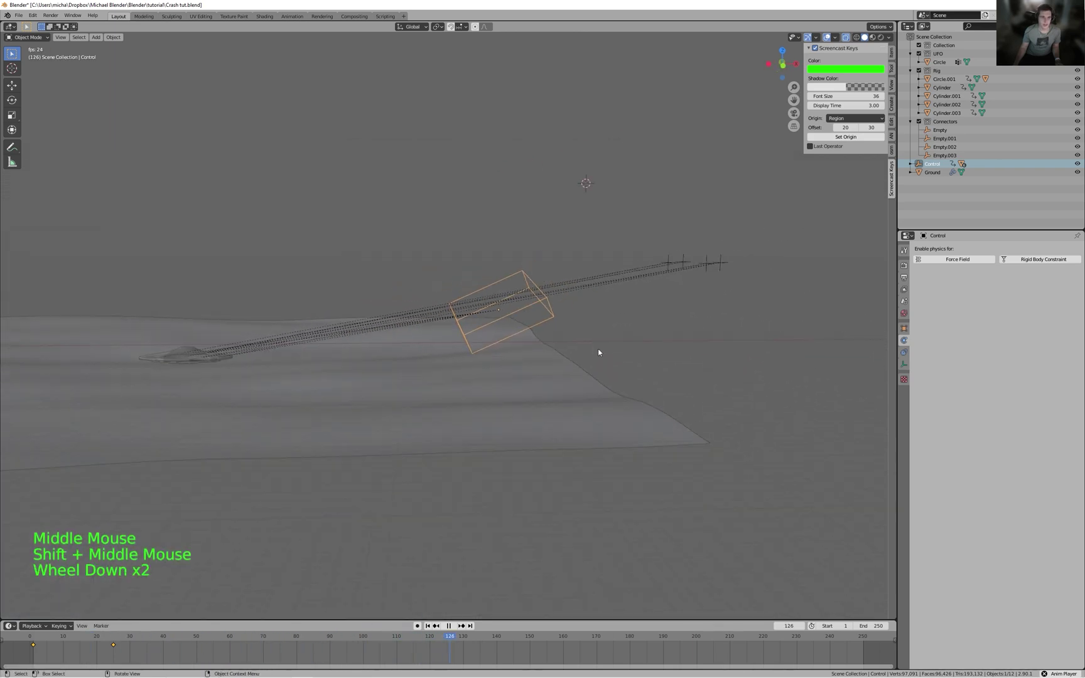
key(space)
key(shift+Left)
- Switch off X-ray display and examine the rigid body constraint of the connector Empty on the UFO
shift+middle_drag(747, 299, 624, 314)
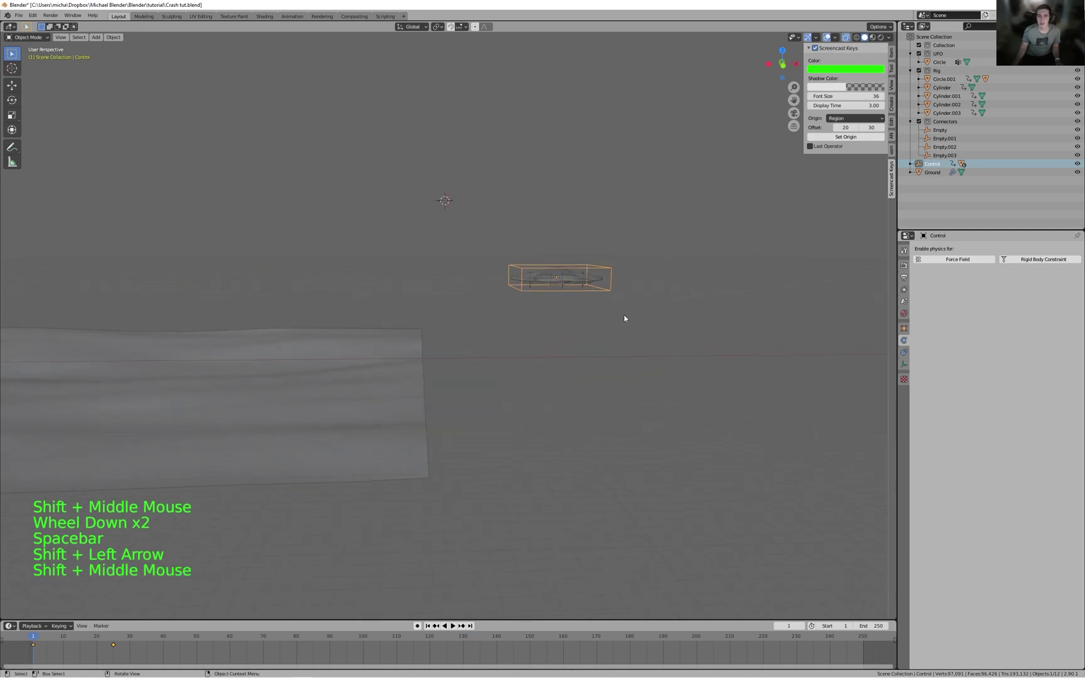
scroll(624, 314, up, 1)
shift+middle_drag(728, 312, 658, 336)
middle_drag(658, 336, 540, 249)
key(alt+z)
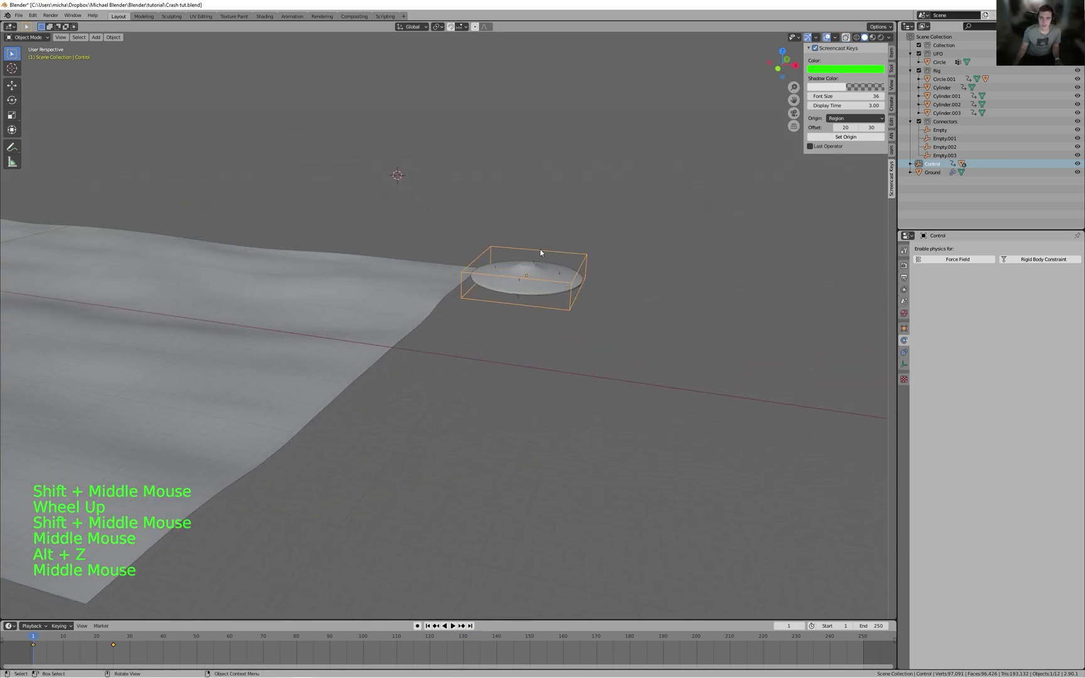
scroll(562, 280, up, 1)
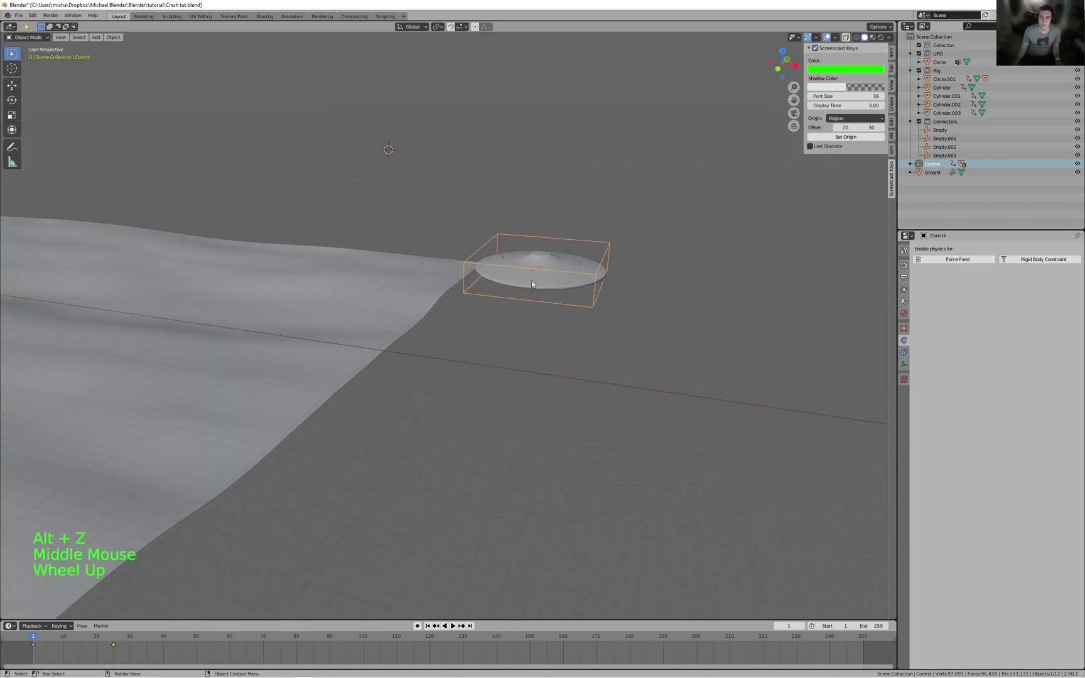
click(531, 270)
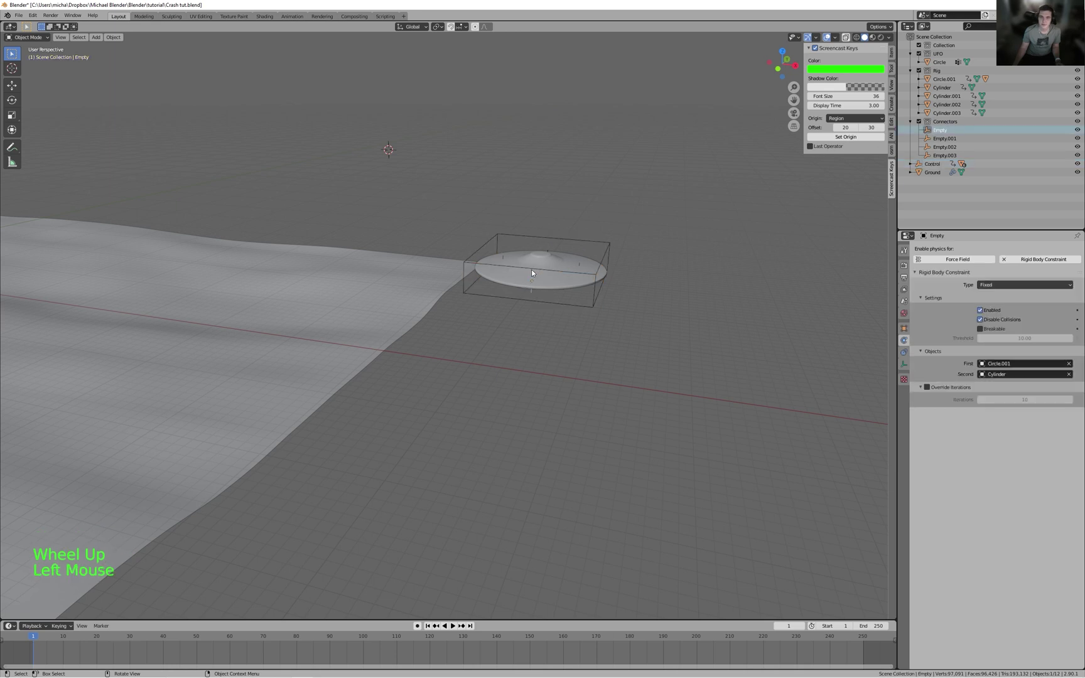
middle_drag(629, 393, 697, 387)
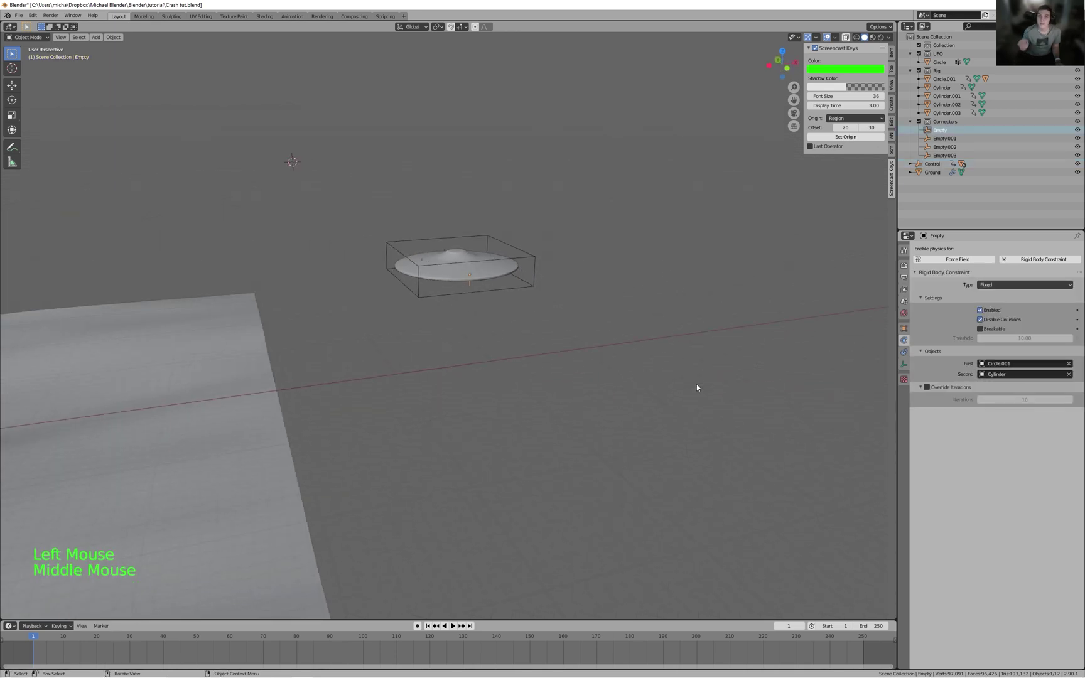
middle_drag(695, 384, 641, 435)
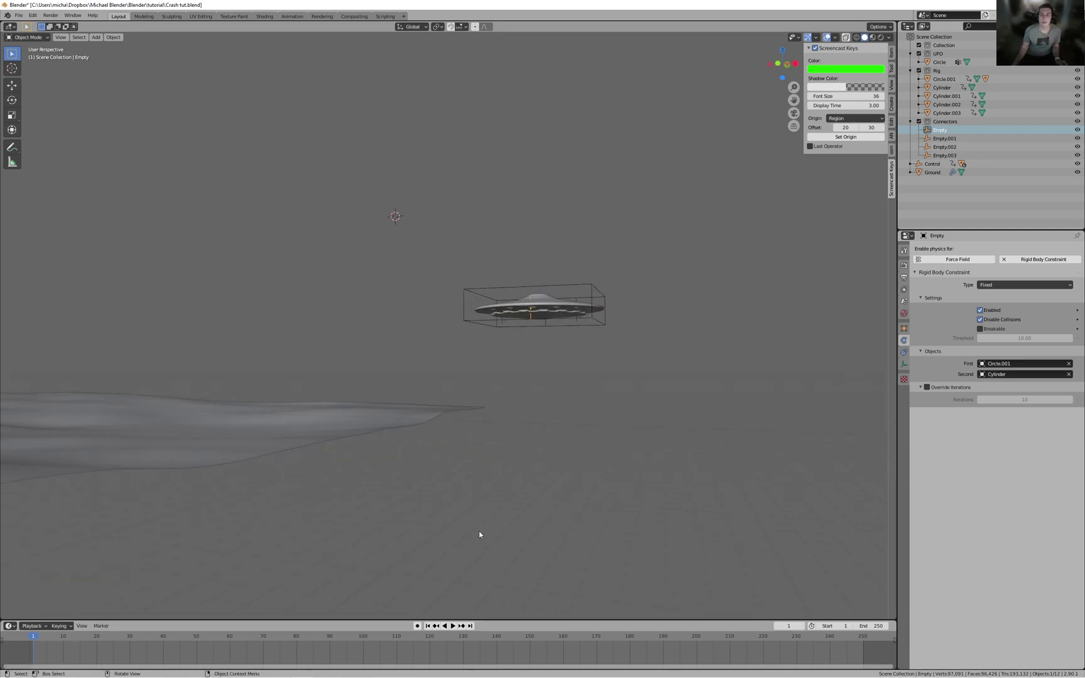
- Play the simulation through the landing, follow the UFO across the ground and return to frame 1
key(space)
shift+middle_drag(388, 533, 580, 469)
scroll(616, 511, up, 4)
shift+middle_drag(405, 463, 671, 243)
shift+scroll(622, 286, down, 2)
scroll(622, 286, down, 1)
shift+scroll(683, 241, up, 1)
key(space)
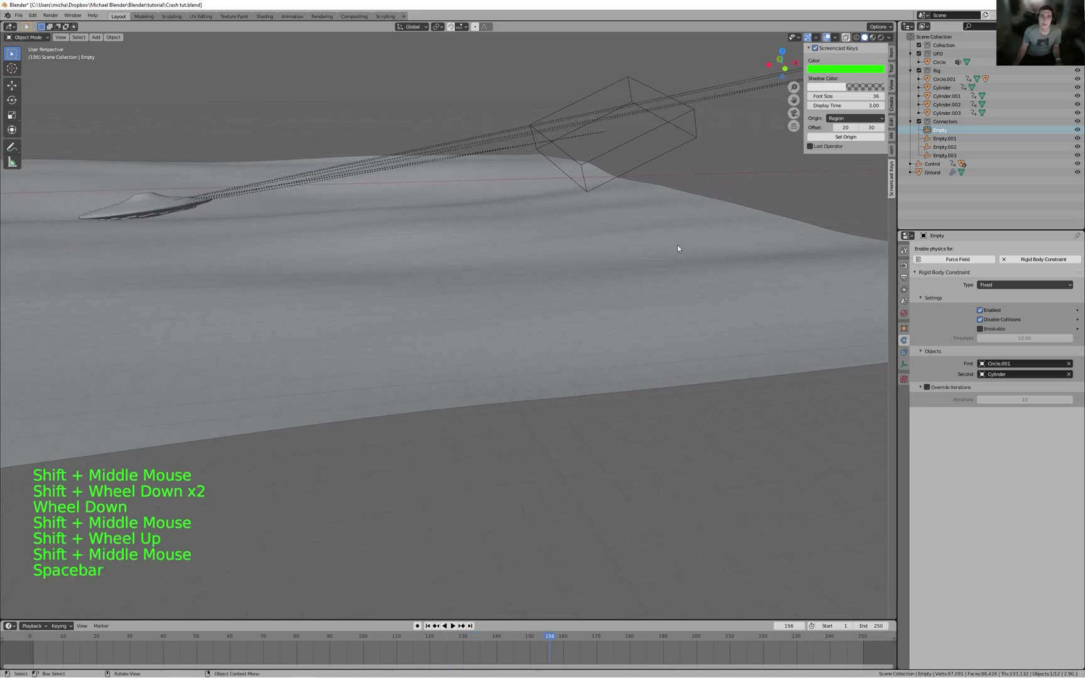
key(shift+Left)
- Examine the UFO and its connectors from the side and from above at frame 1
scroll(654, 245, down, 1)
shift+middle_drag(654, 245, 660, 248)
middle_drag(659, 248, 440, 283)
shift+middle_drag(440, 282, 501, 297)
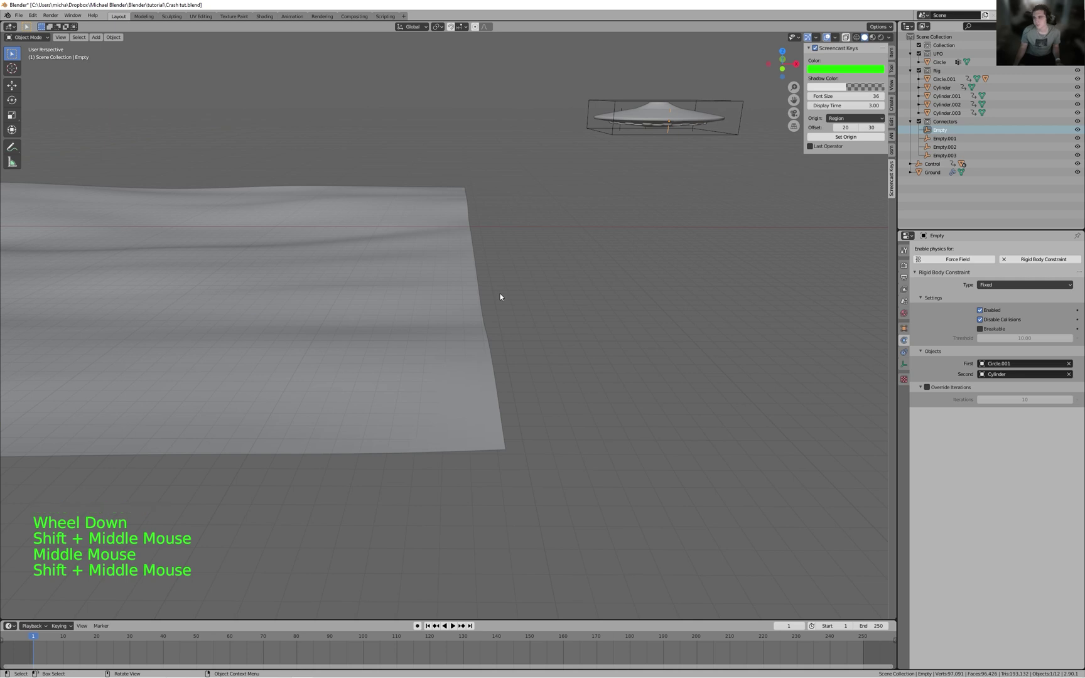
scroll(709, 319, up, 1)
middle_drag(723, 259, 451, 328)
scroll(476, 318, down, 1)
scroll(476, 318, down, 2)
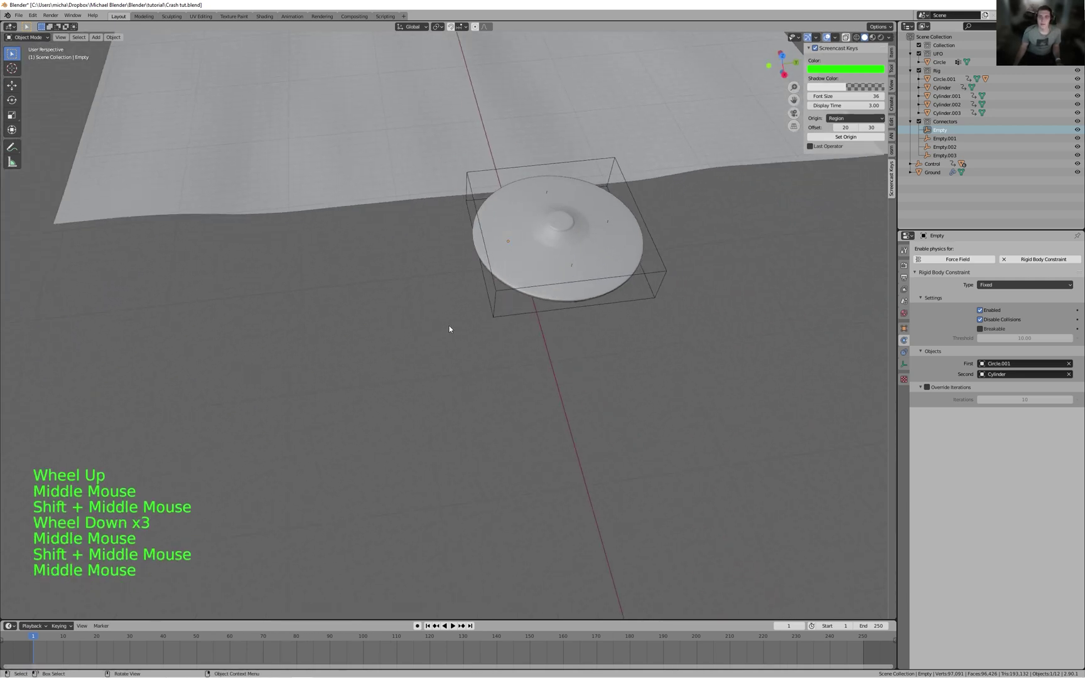
shift+scroll(449, 326, down, 1)
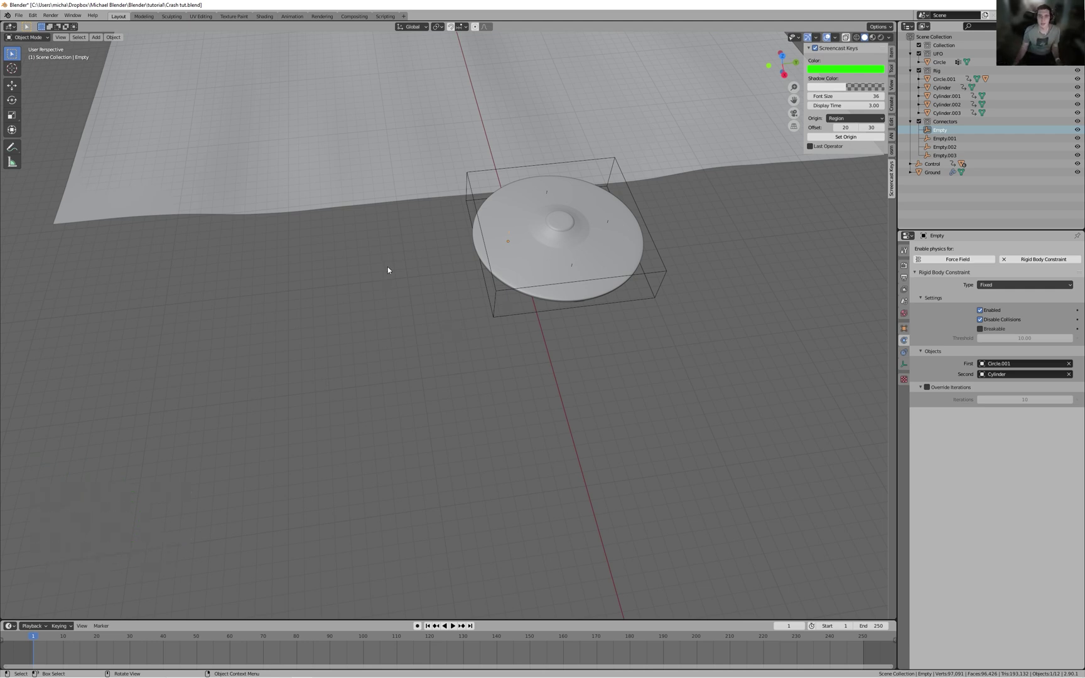
- Play to frame 10 to compare the connector empties' positions with the moving UFO, and select the connector Empty.002
click(506, 246)
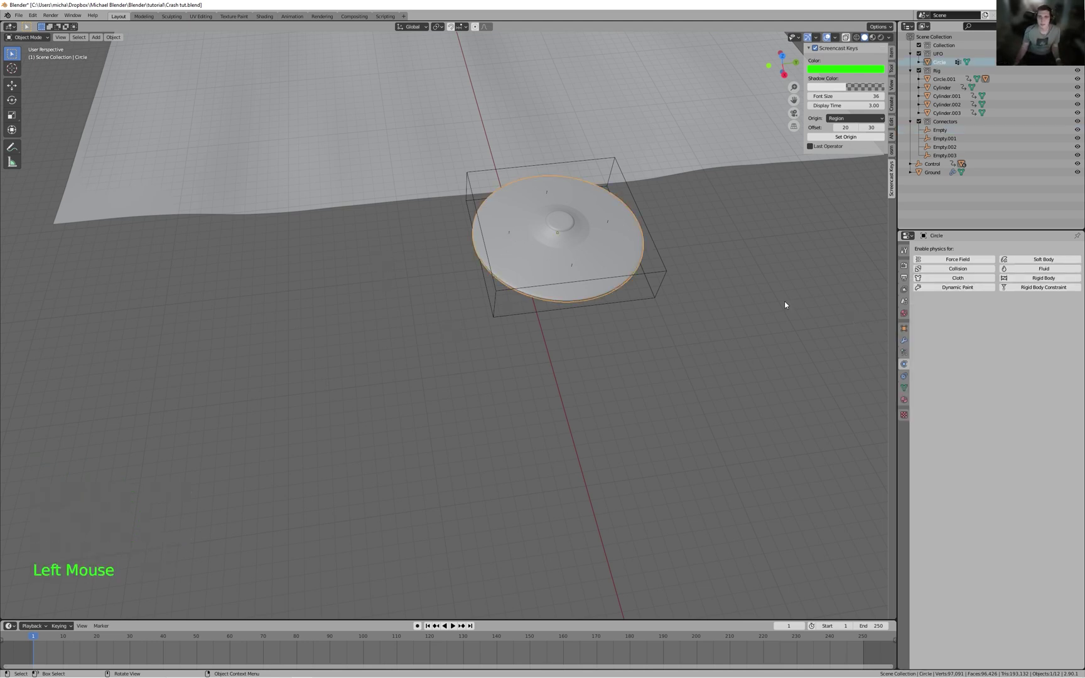
middle_drag(781, 270, 725, 266)
shift+middle_drag(725, 266, 599, 172)
click(445, 264)
click(467, 299)
click(466, 297)
middle_drag(717, 320, 612, 279)
key(space)
key(space)
click(410, 287)
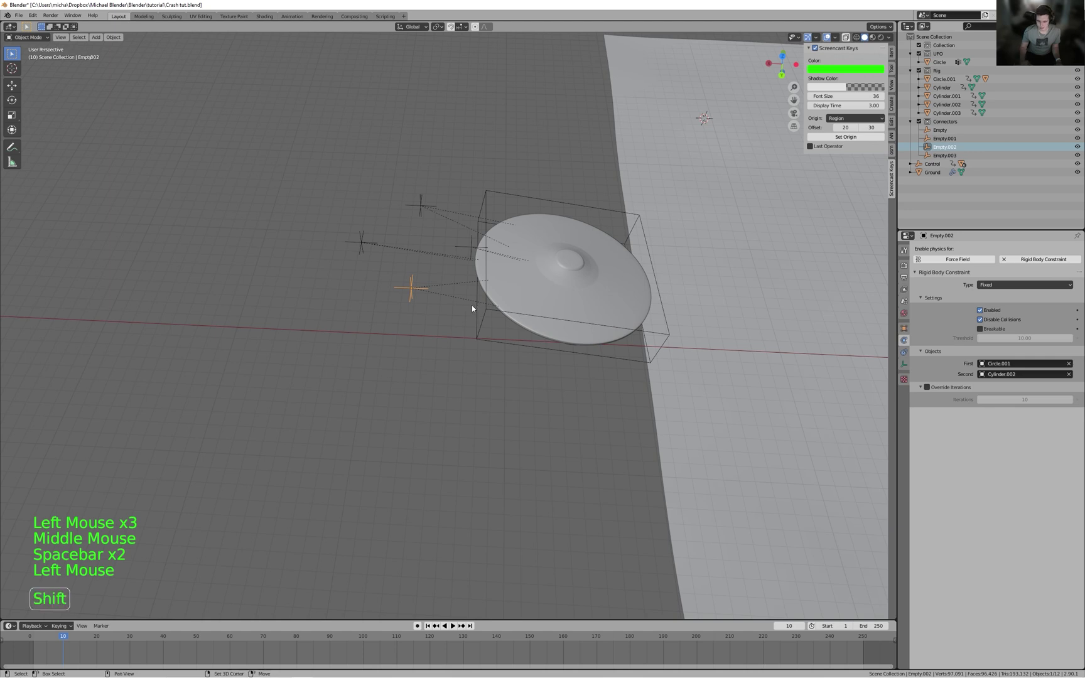
- Return to frame 1 and examine the side cylinders inside the outer shell from above in X-ray display
key(shift+Left)
scroll(472, 305, up, 3)
click(334, 283)
click(367, 261)
click(360, 259)
key(alt+z)
middle_drag(365, 259, 294, 428)
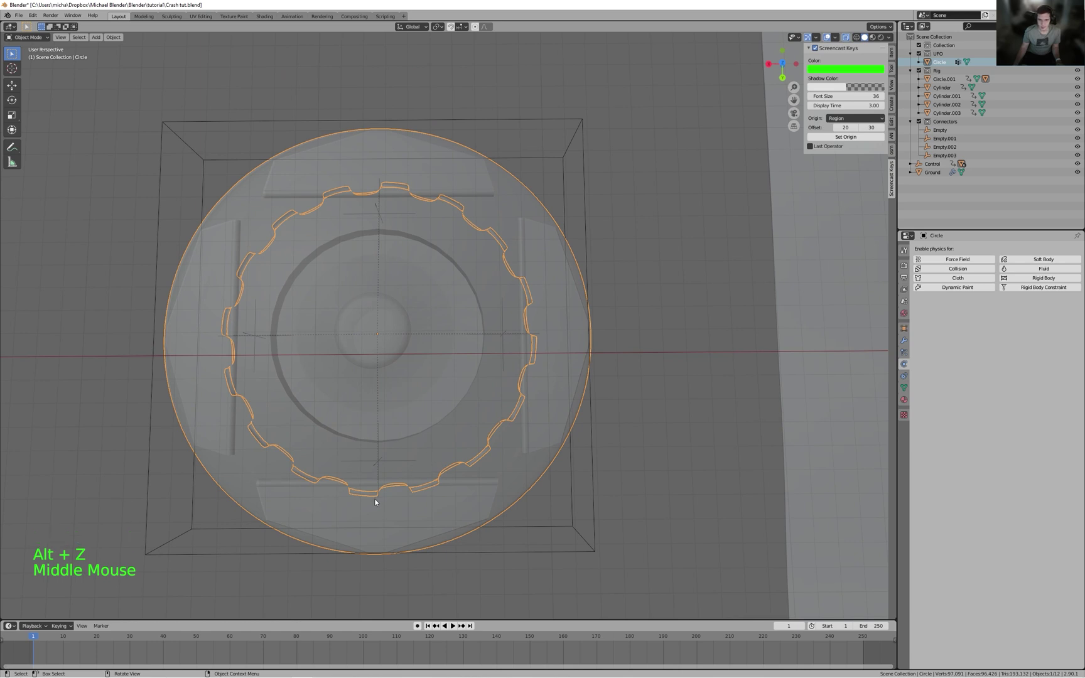
scroll(720, 438, down, 3)
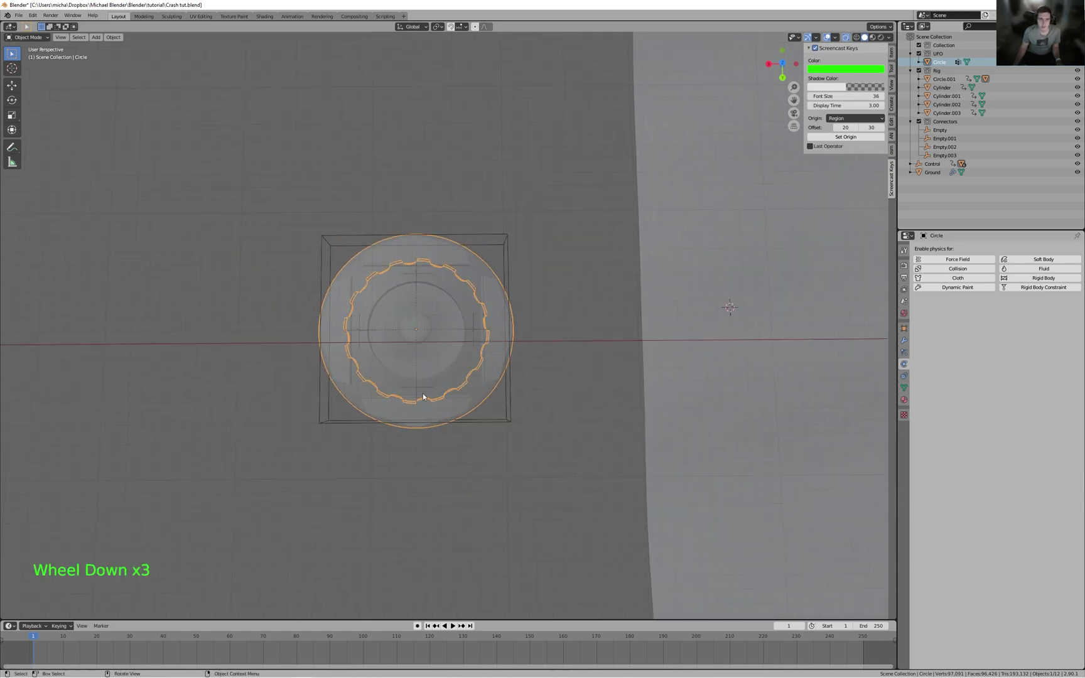
middle_drag(639, 427, 576, 395)
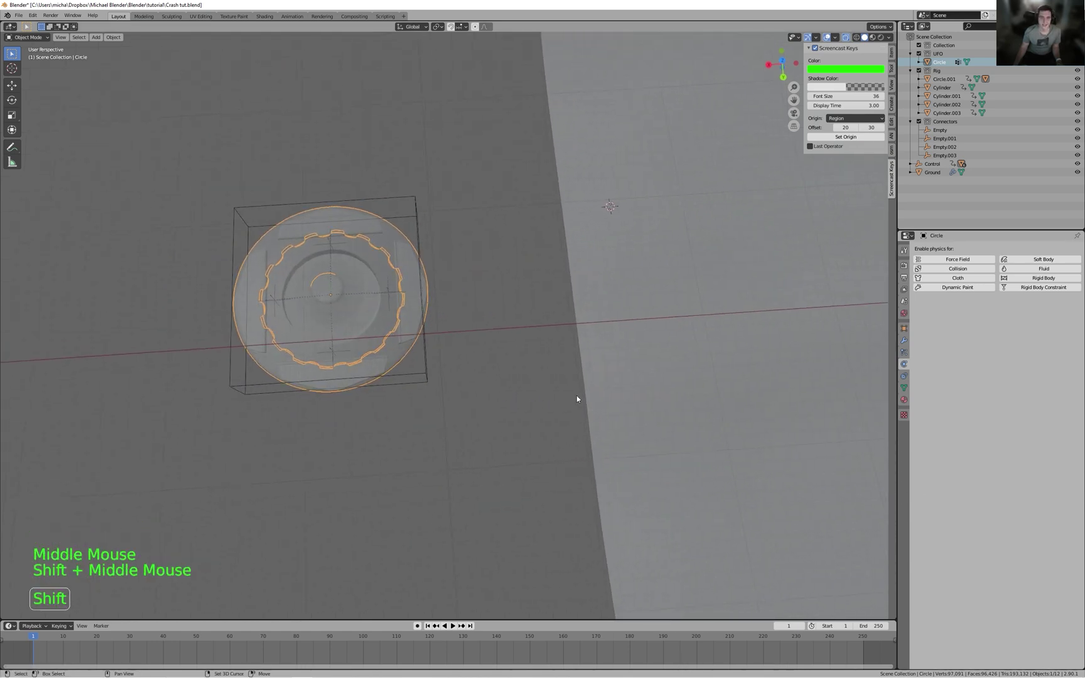
shift+scroll(664, 358, up, 1)
shift+middle_drag(664, 358, 502, 339)
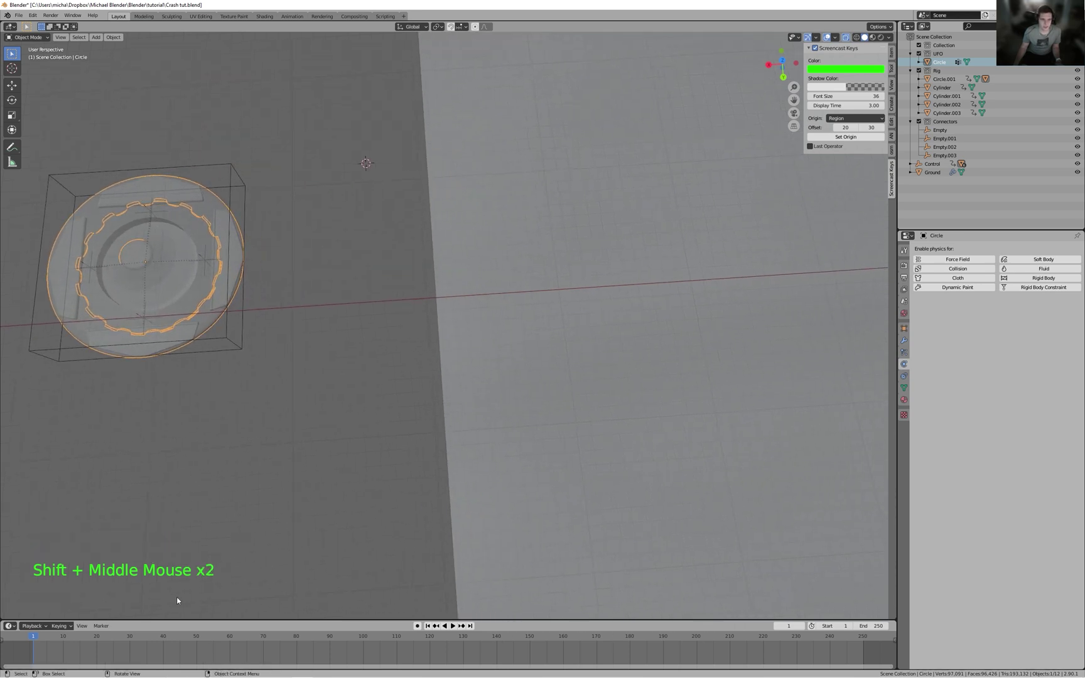
- Play to frame 27, switch off X-ray display and examine the tilted UFO up close
key(space)
key(space)
middle_drag(466, 384, 628, 303)
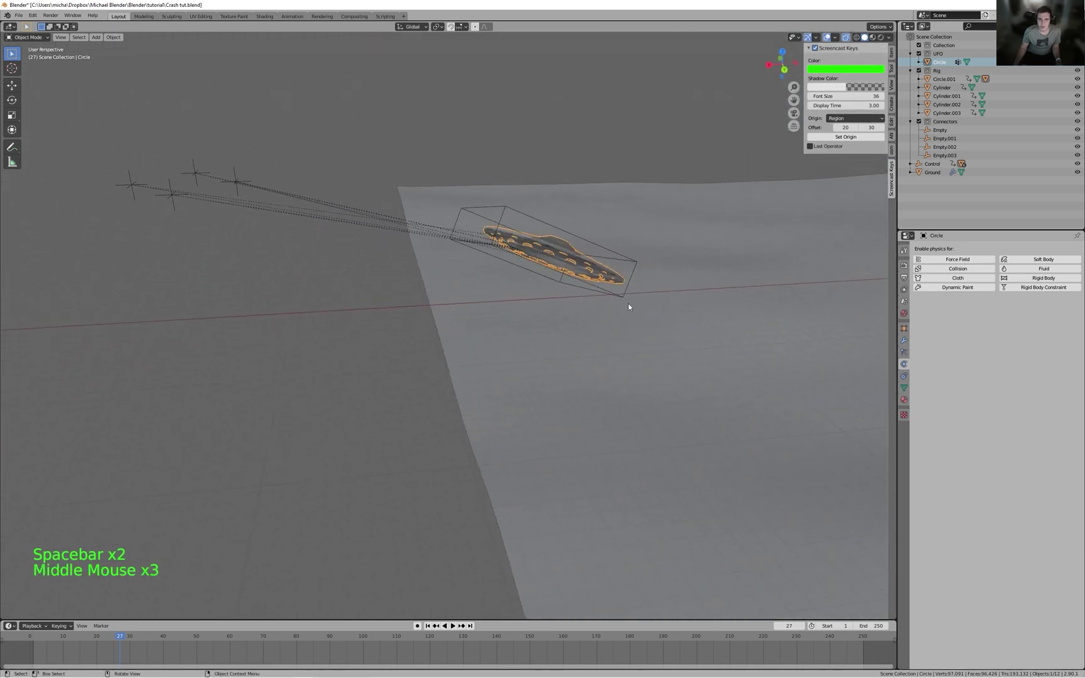
scroll(502, 402, up, 1)
key(alt+z)
shift+middle_drag(566, 356, 539, 387)
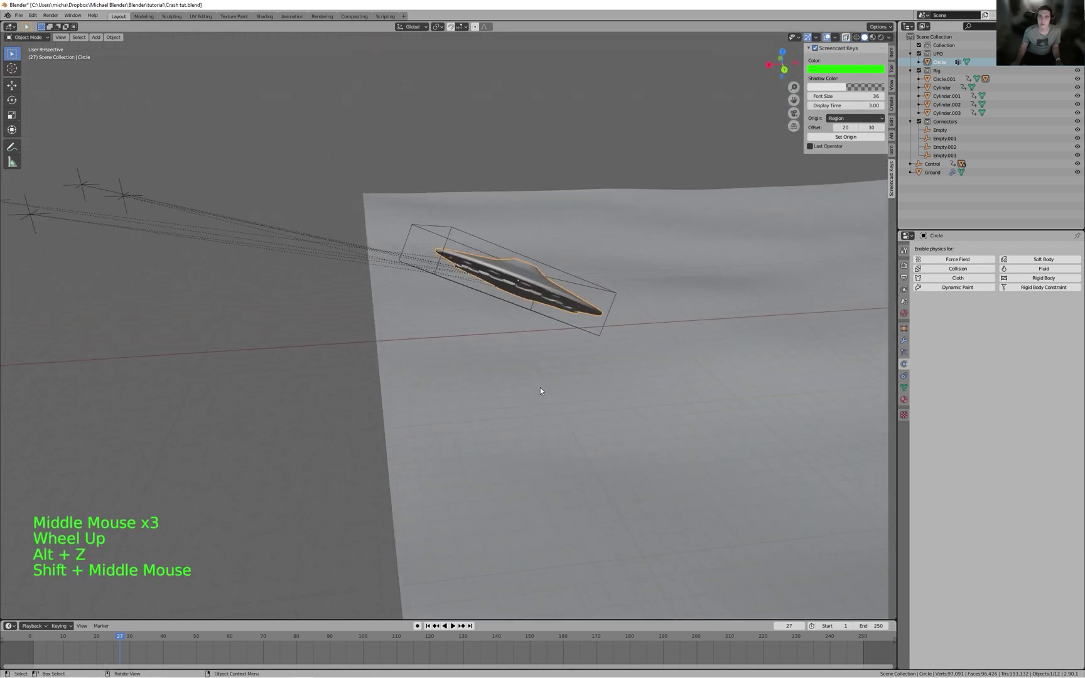
scroll(540, 387, up, 1)
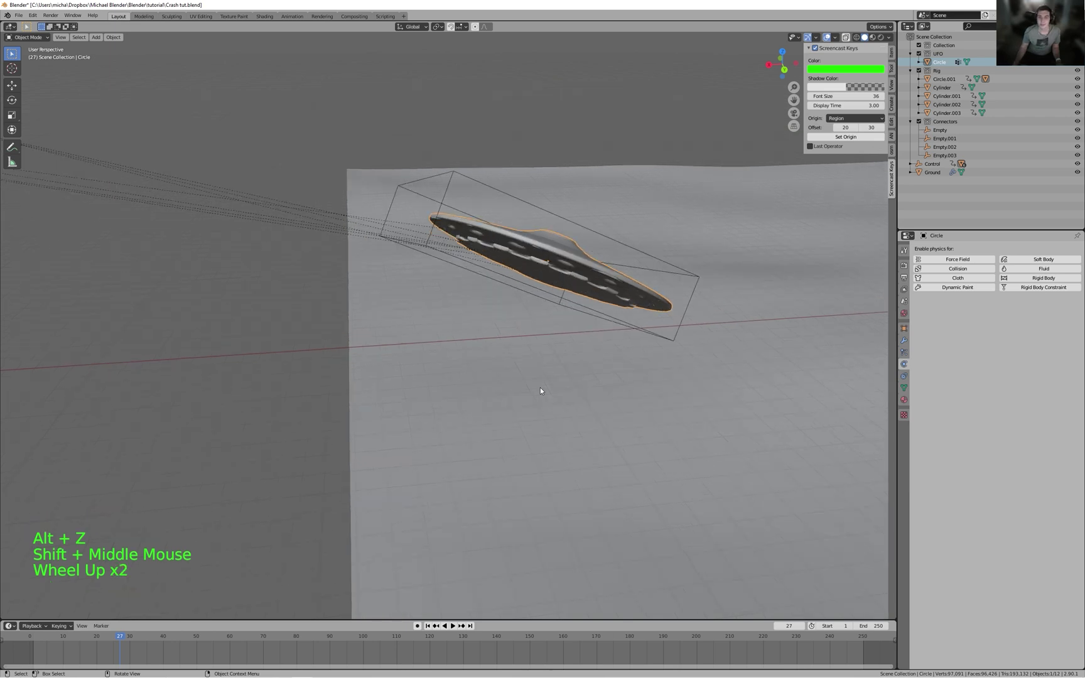
middle_drag(537, 390, 552, 380)
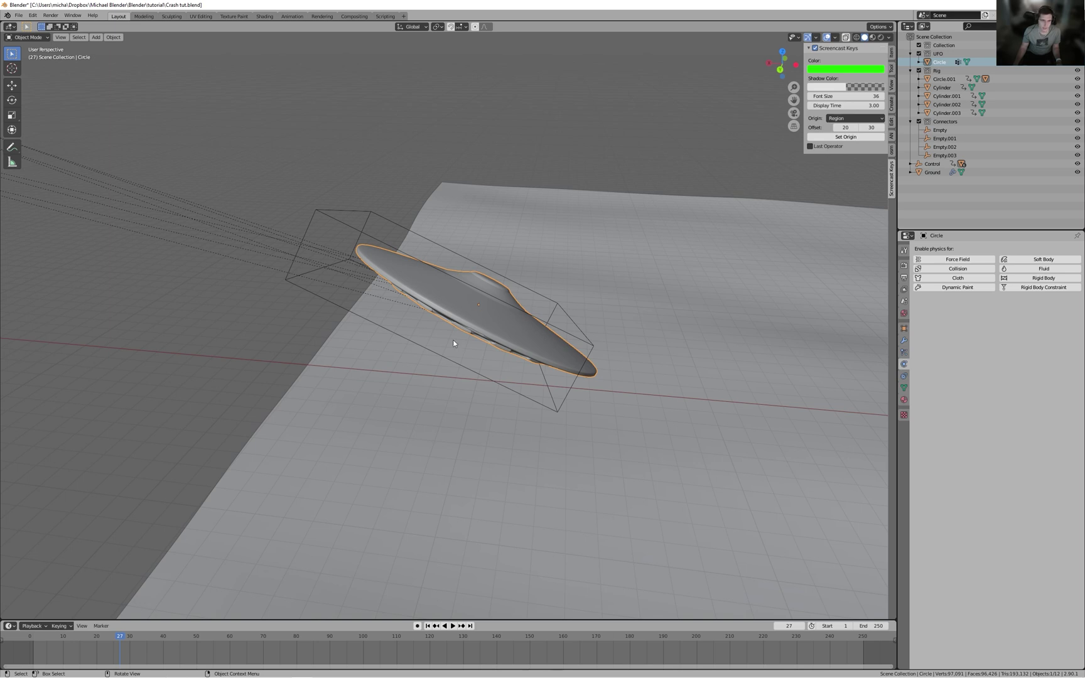
- At frame 26, keyframe Breakable as off on Empty.002, the connector joining Cylinder.002 to the central body
click(489, 338)
middle_drag(548, 341, 478, 340)
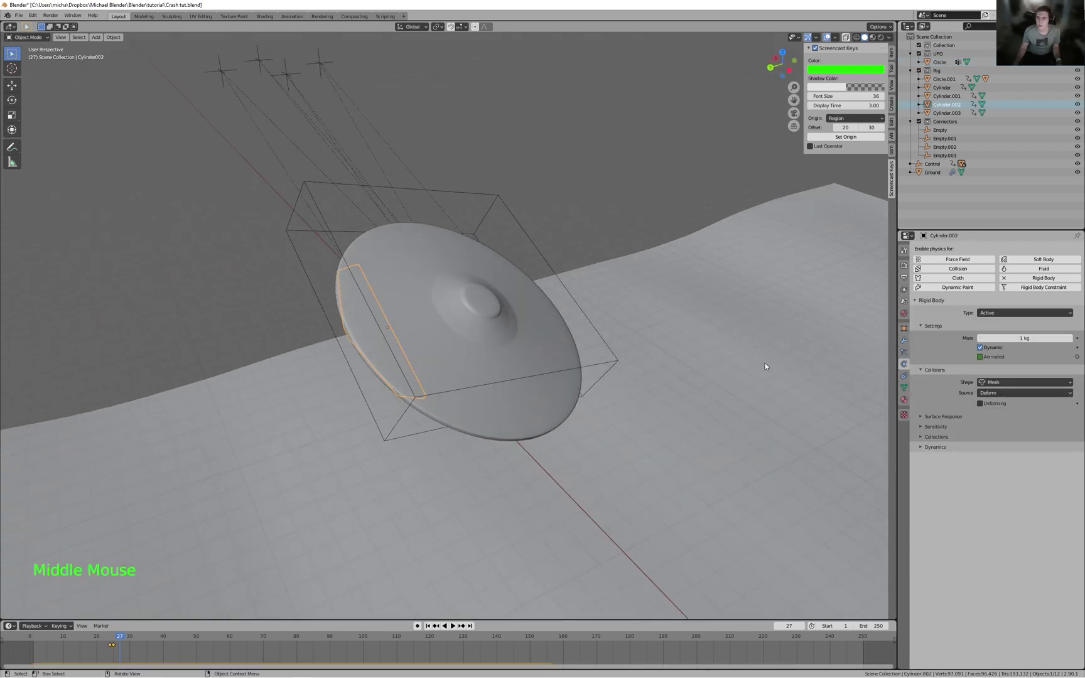
key(Left)
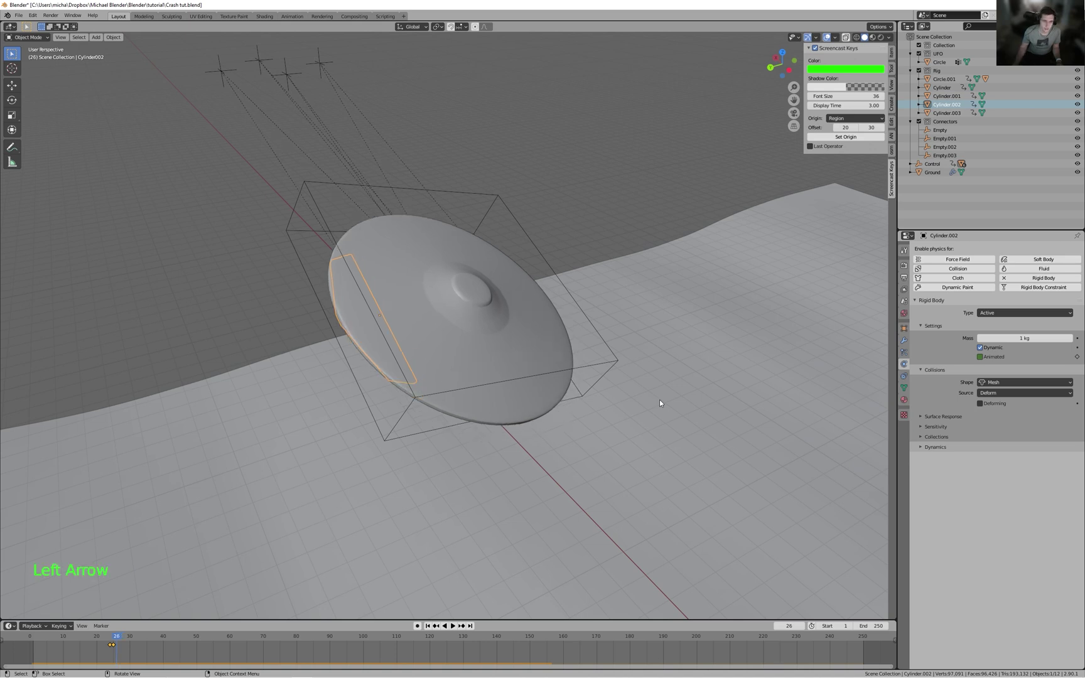
middle_drag(474, 359, 420, 390)
shift+middle_drag(420, 389, 470, 619)
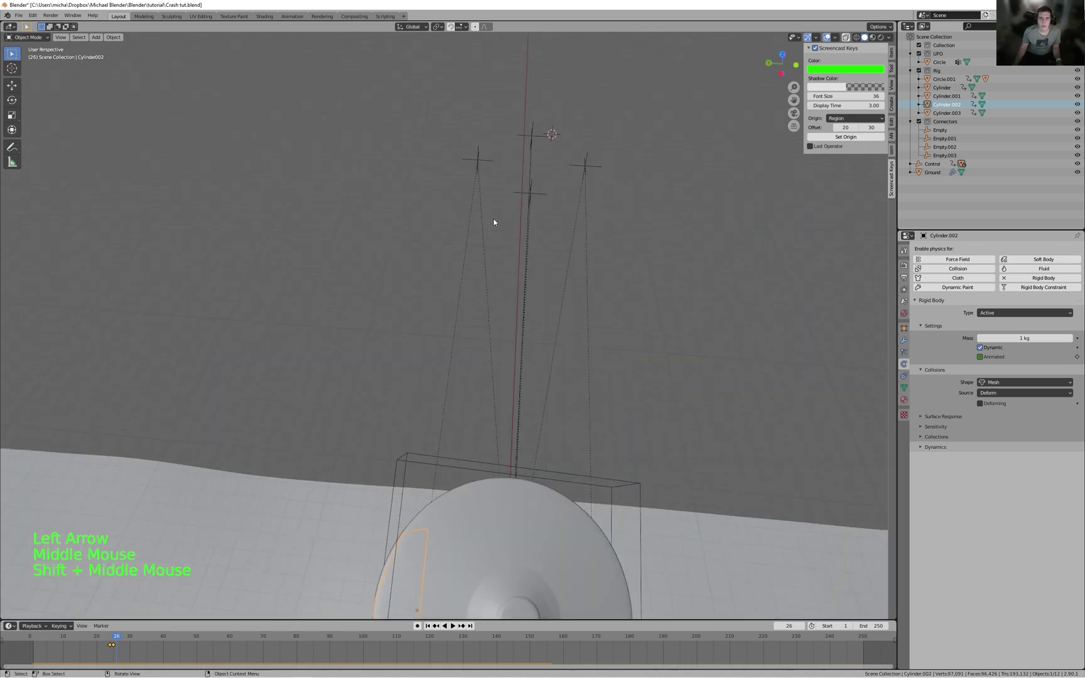
click(474, 159)
middle_drag(444, 172, 580, 270)
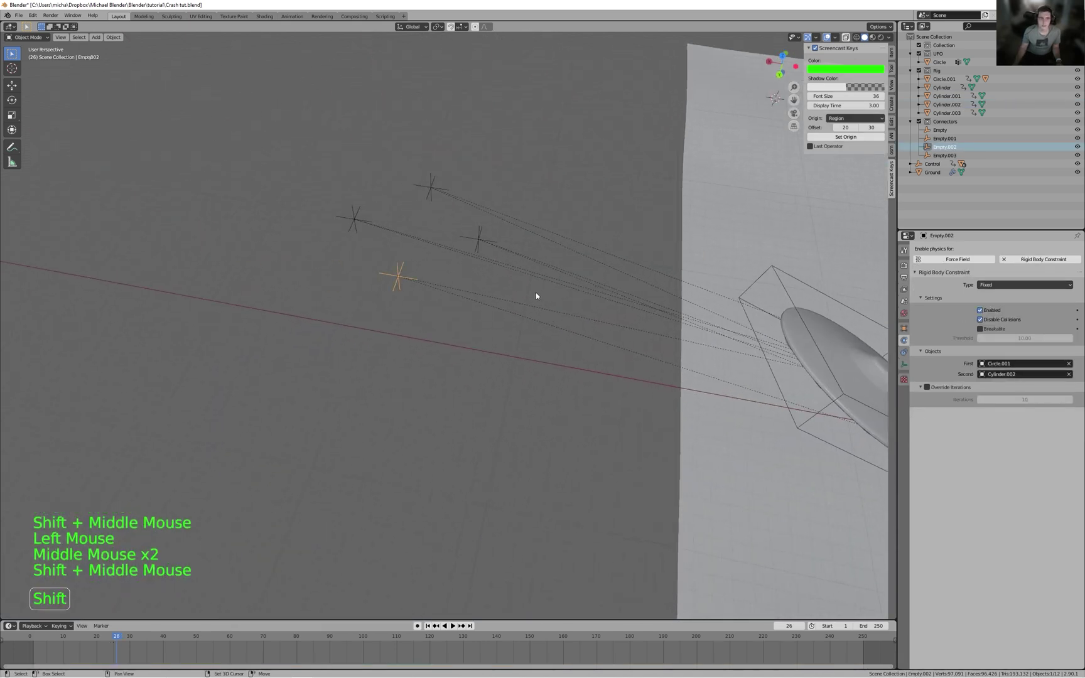
click(980, 329)
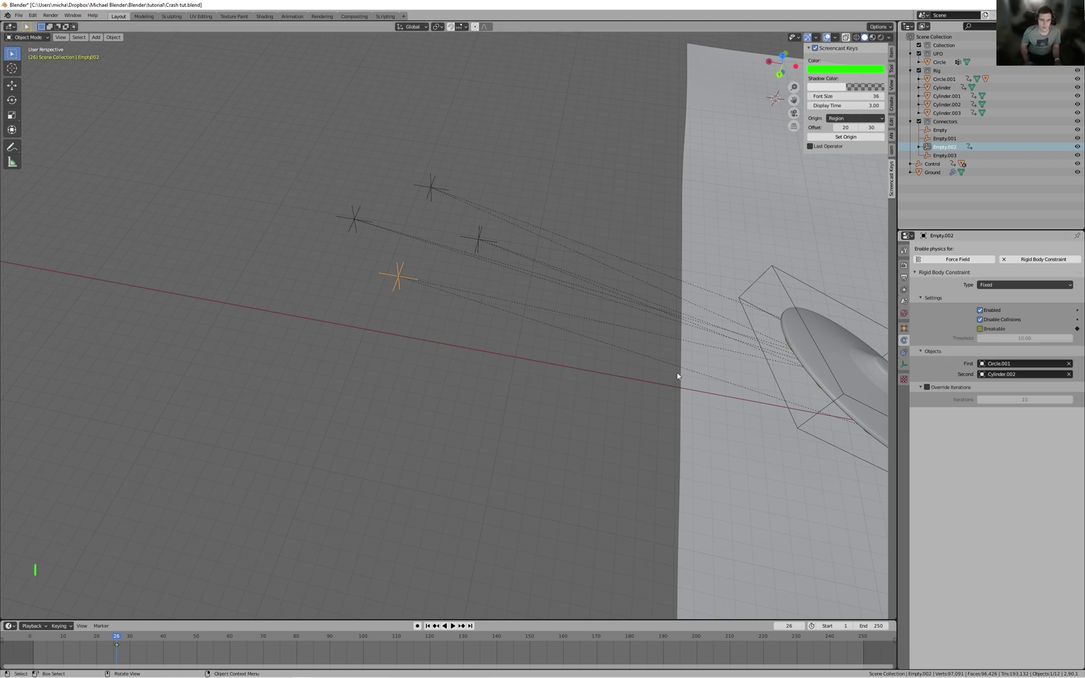
- At frame 27, keyframe Breakable as on for the connector Empty.002
key(Right)
scroll(677, 373, down, 1)
shift+middle_drag(638, 373, 777, 363)
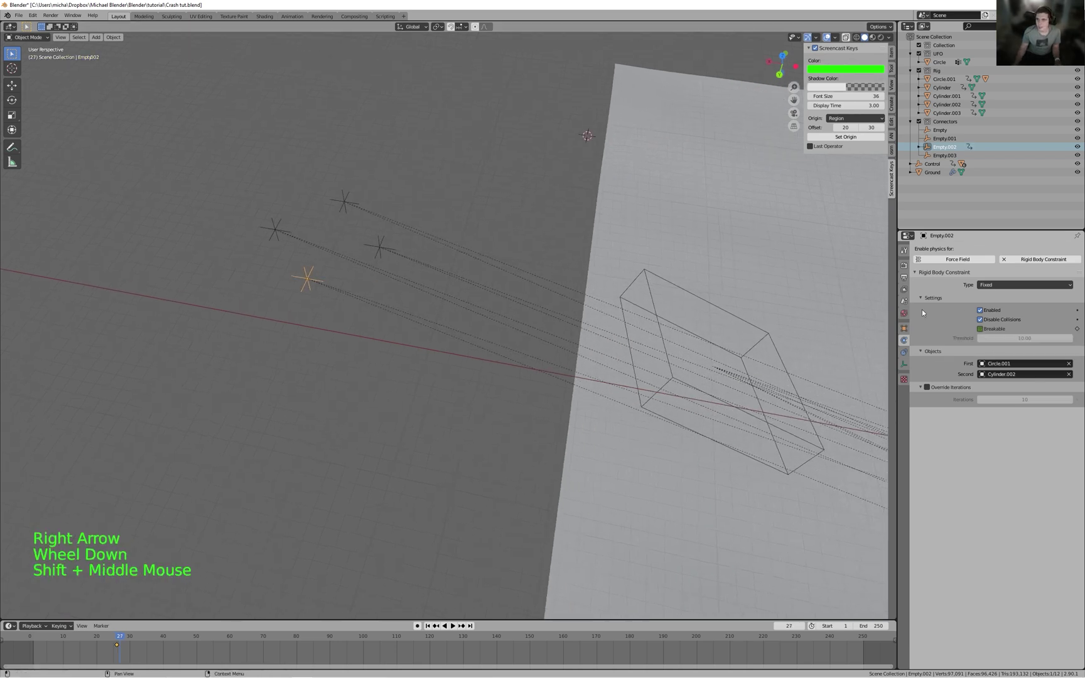
click(979, 329)
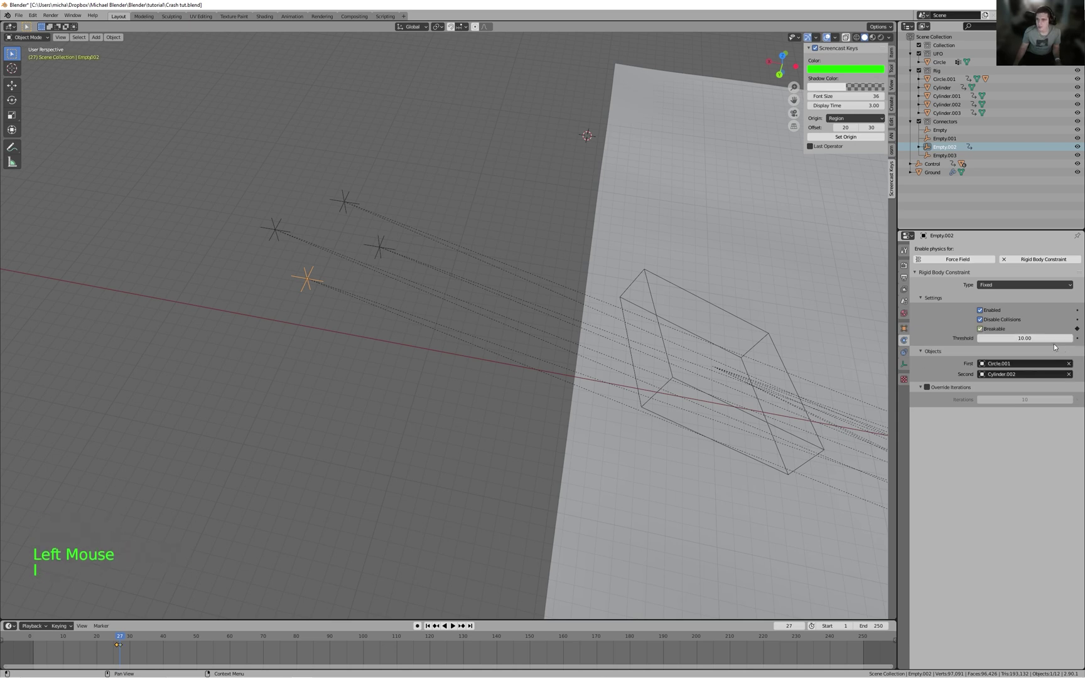
- Play the crash from frame 1 to watch how the side part detaches from the UFO
key(shift+Left)
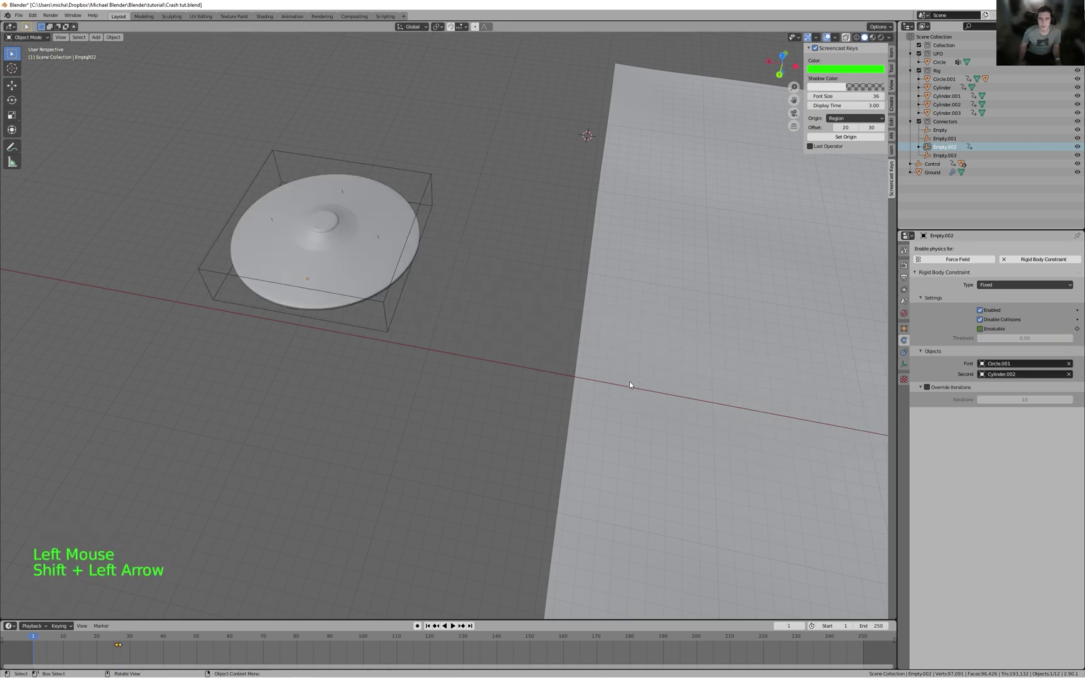
scroll(721, 300, down, 2)
shift+middle_drag(720, 301, 422, 289)
key(space)
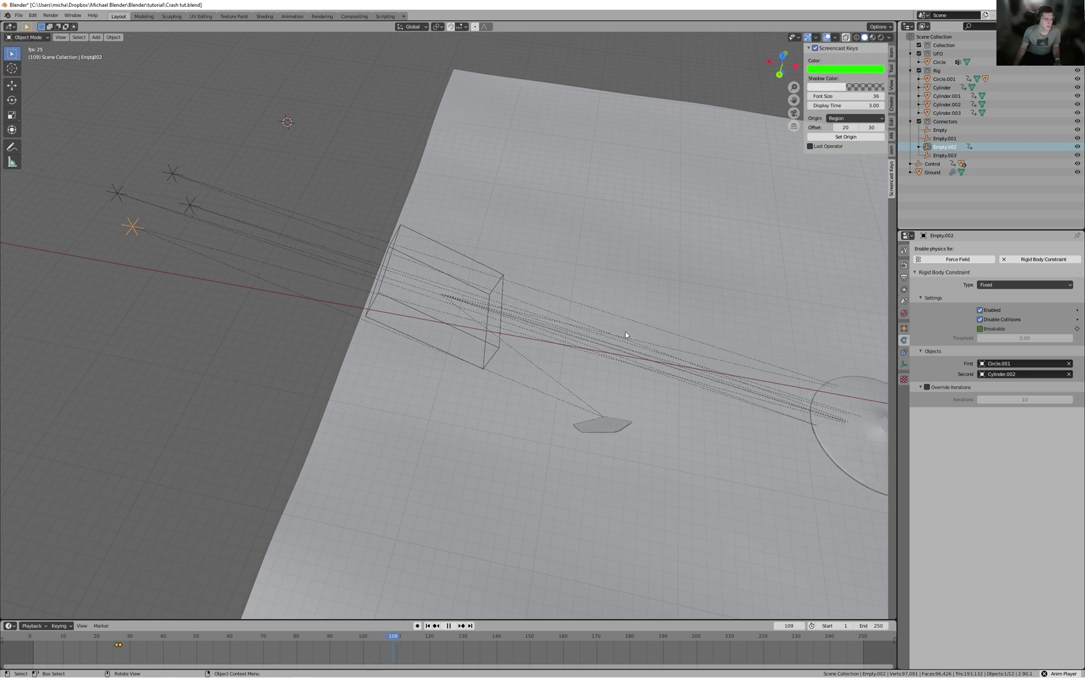
key(space)
- Shift Empty.002's two Breakable keyframes to about frames 28 and 29, and play the crash from frame 1
key(shift+Left)
shift+middle_drag(426, 370, 295, 189)
drag(139, 652, 113, 647)
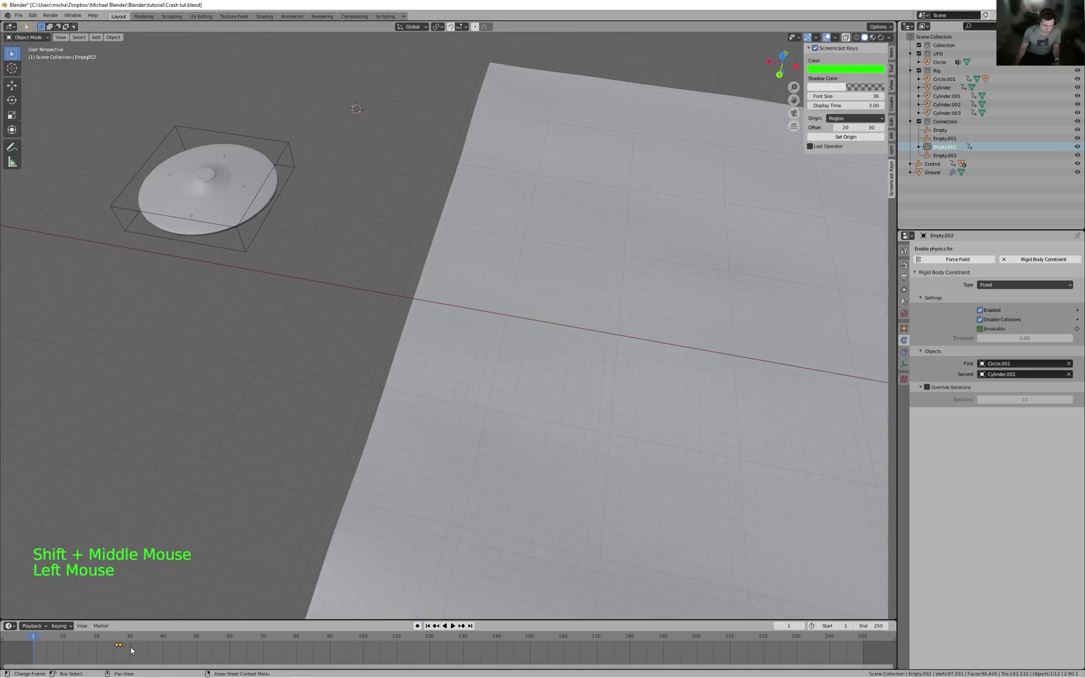
key(g)
click(139, 651)
key(space)
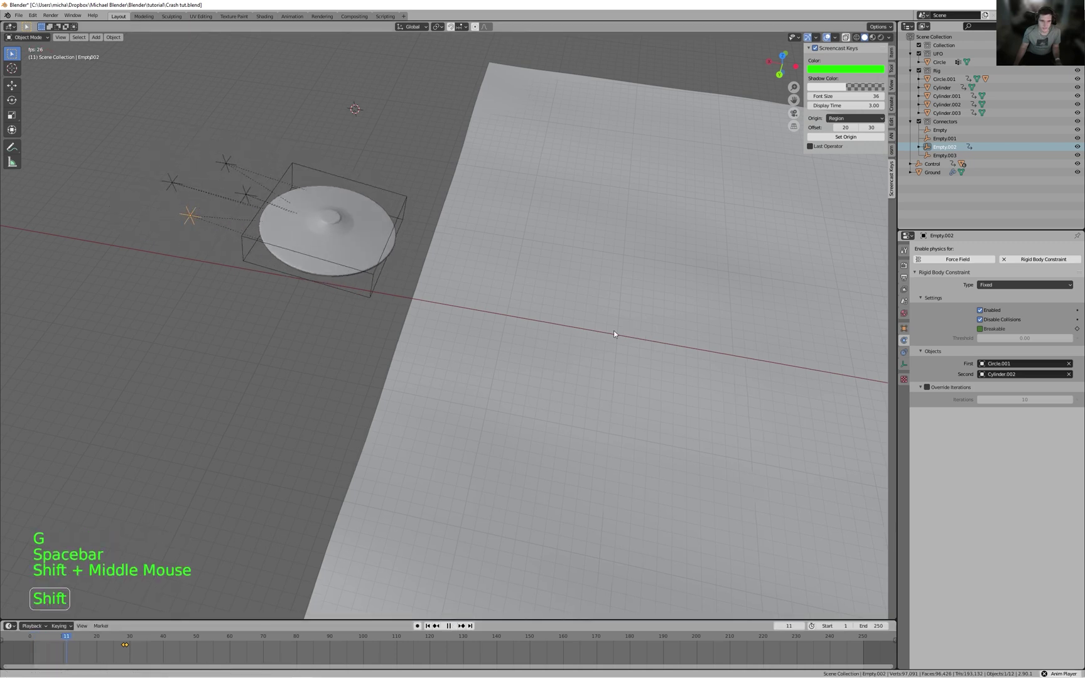
shift+middle_drag(419, 386, 359, 314)
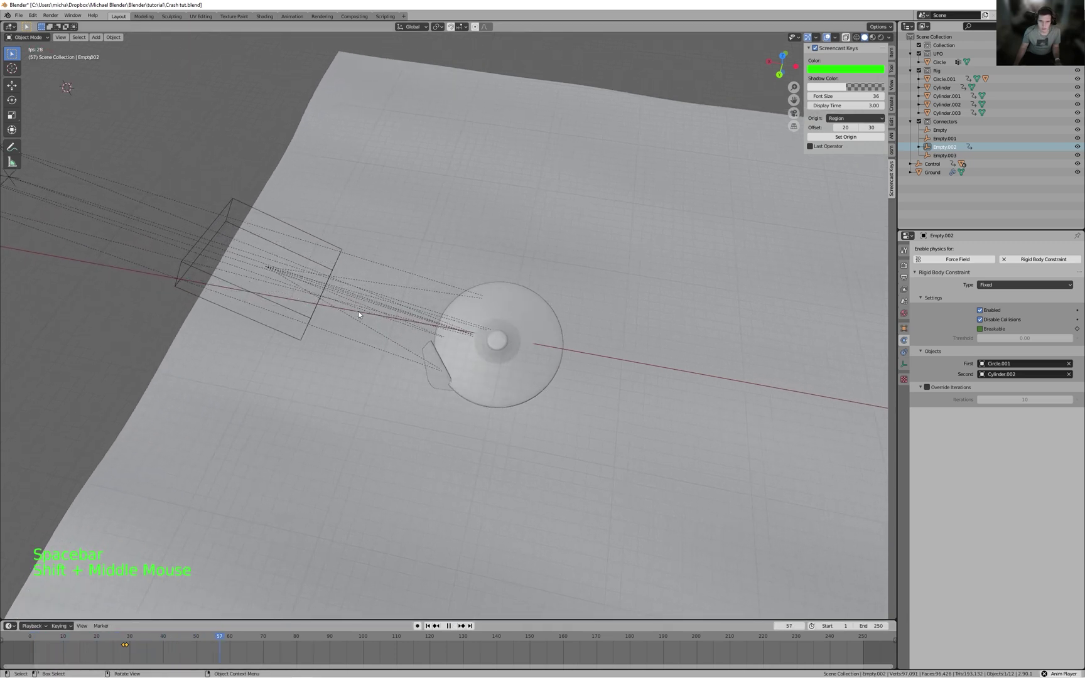
key(space)
- Delay Empty.002's Breakable keyframes to about frames 38 and 39, and replay the crash from frame 1
key(shift+Left)
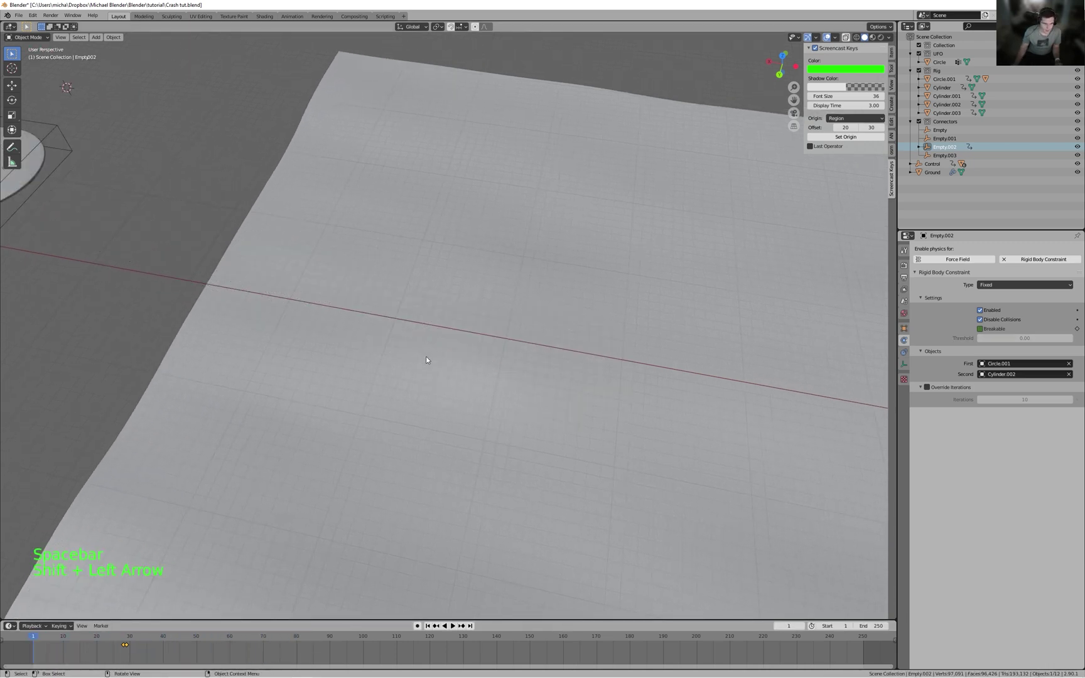
shift+middle_drag(477, 356, 613, 386)
drag(164, 640, 108, 639)
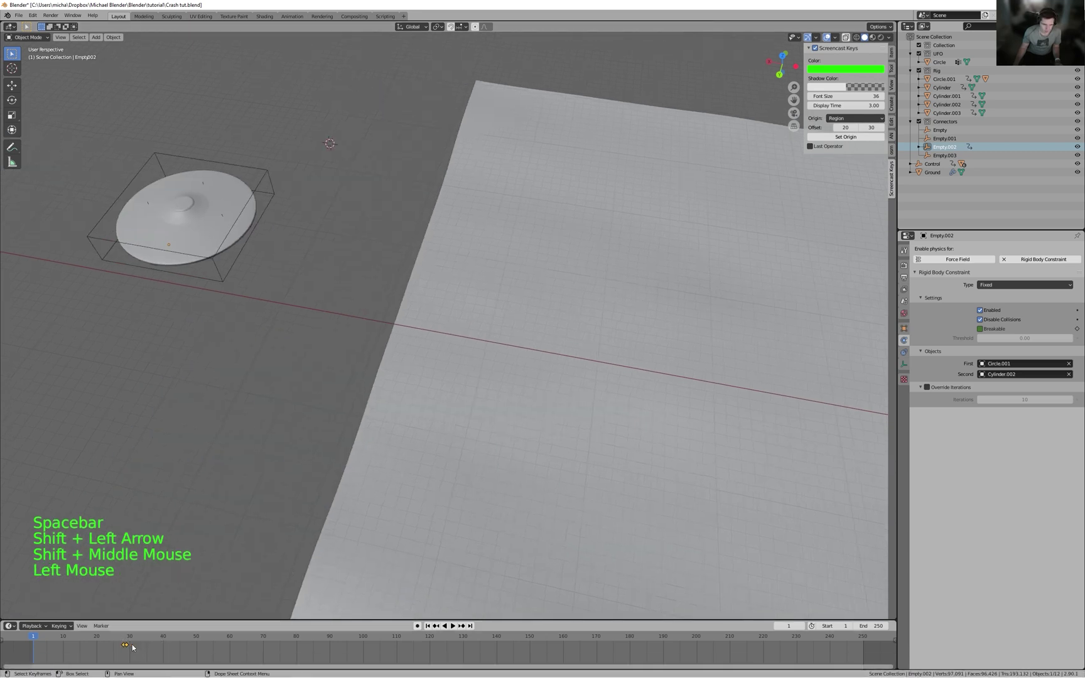
key(g)
click(165, 653)
key(space)
shift+middle_drag(687, 316, 181, 162)
scroll(125, 185, down, 2)
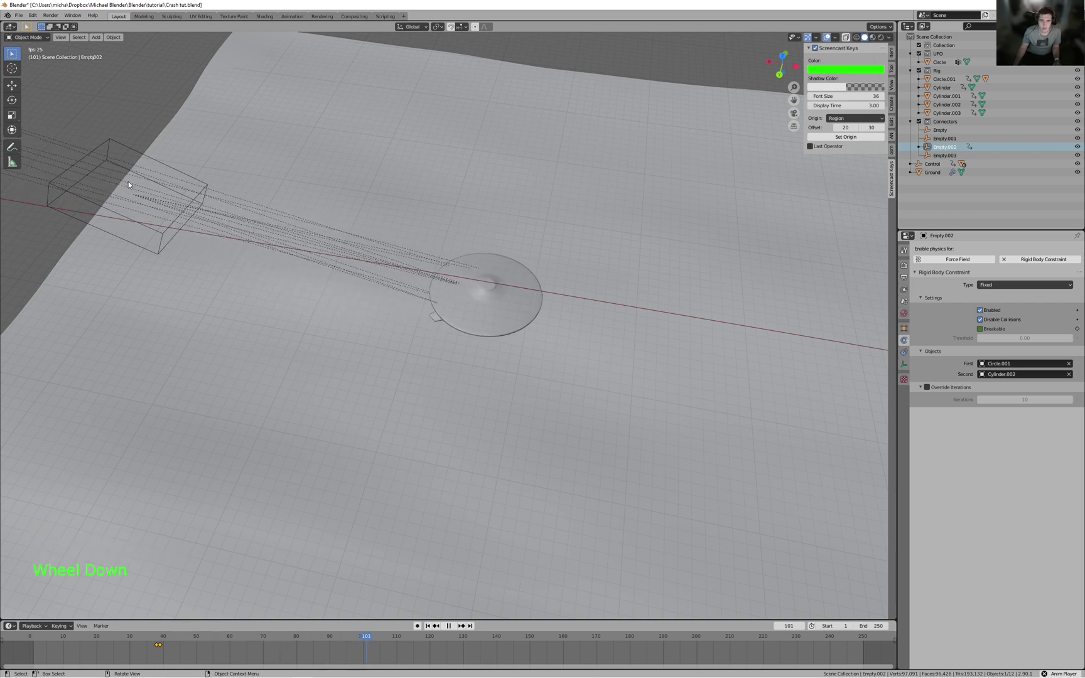
key(space)
shift+middle_drag(576, 282, 661, 238)
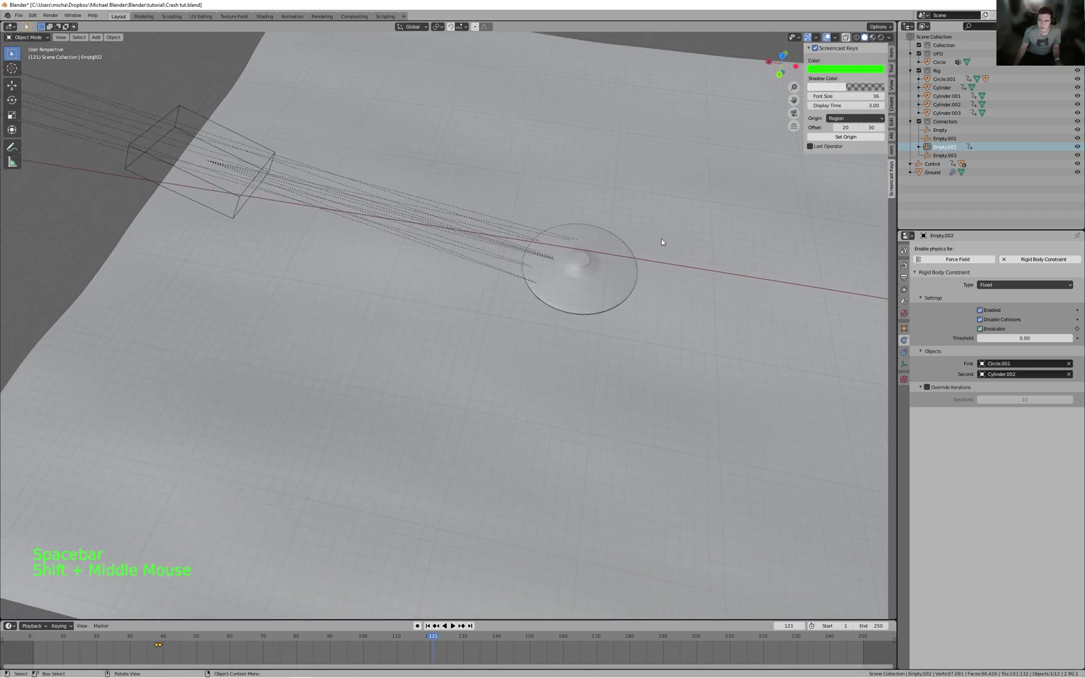
- Bring Empty.002's Breakable keyframes back to about frames 36 and 37, and replay the crash from frame 1
key(shift+Left)
shift+middle_drag(445, 167, 528, 235)
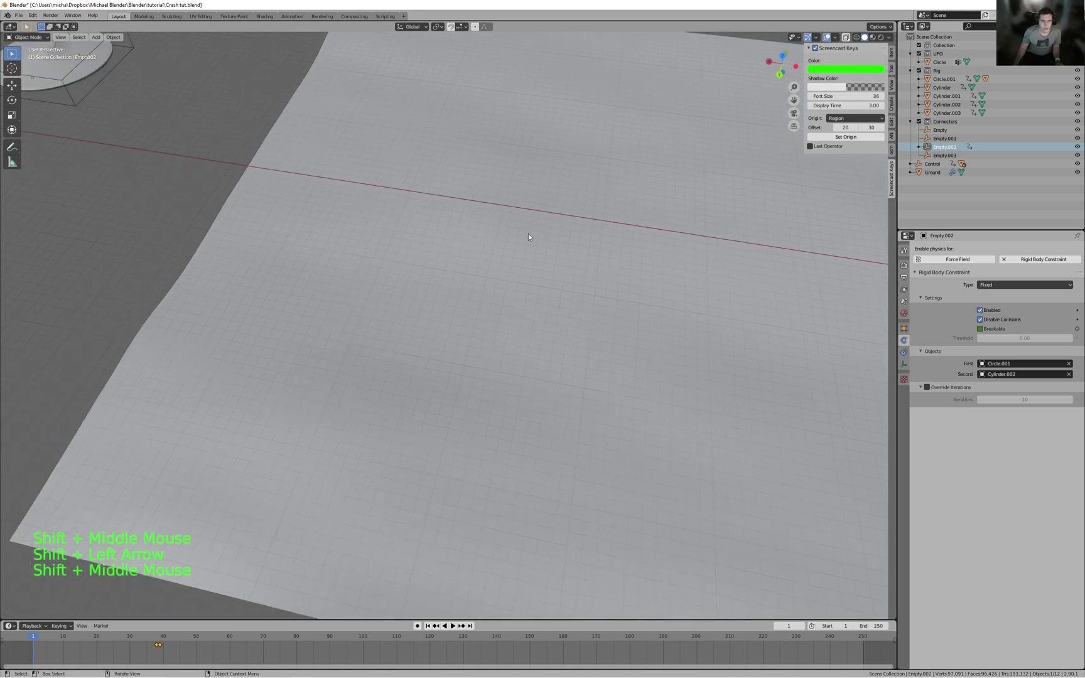
drag(163, 648, 135, 641)
key(g)
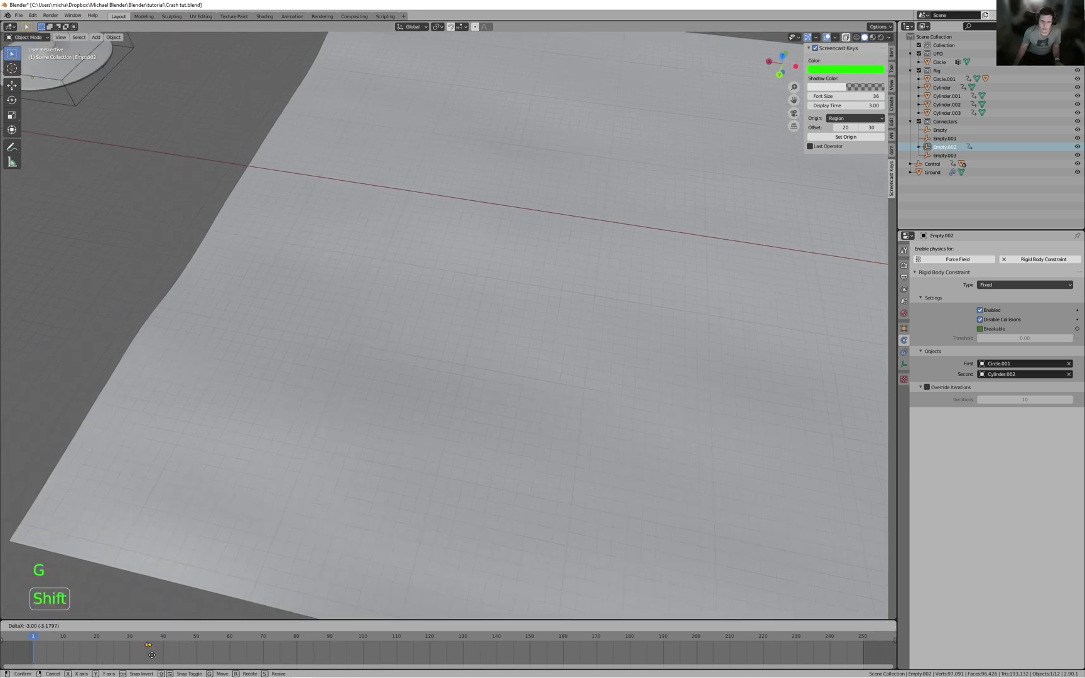
click(154, 655)
key(space)
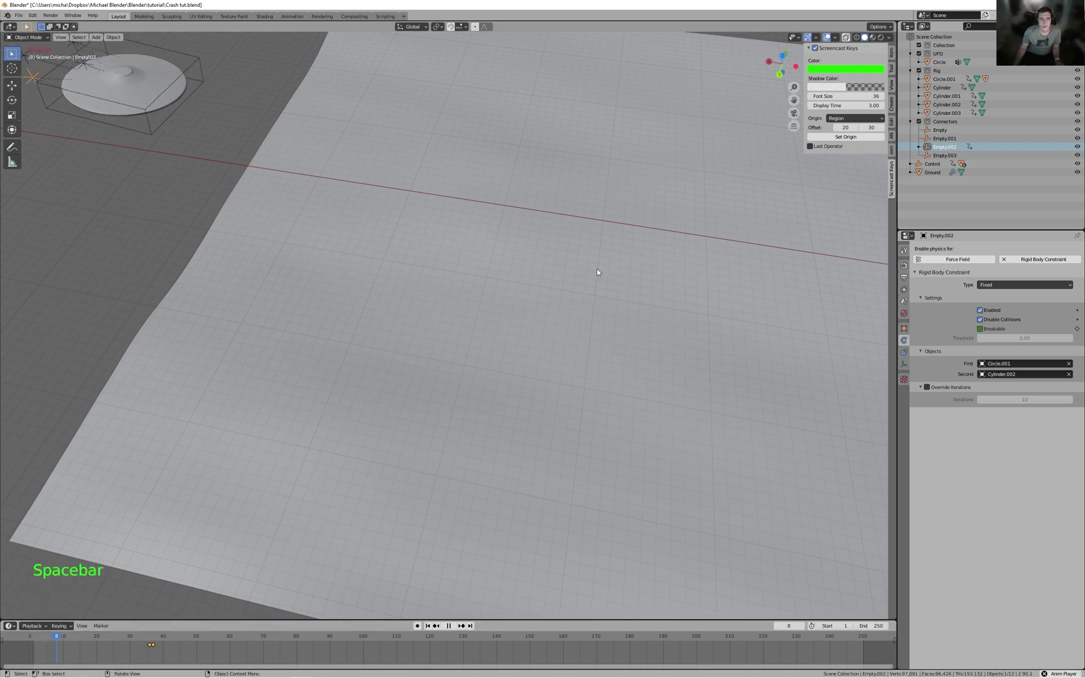
shift+middle_drag(596, 268, 349, 228)
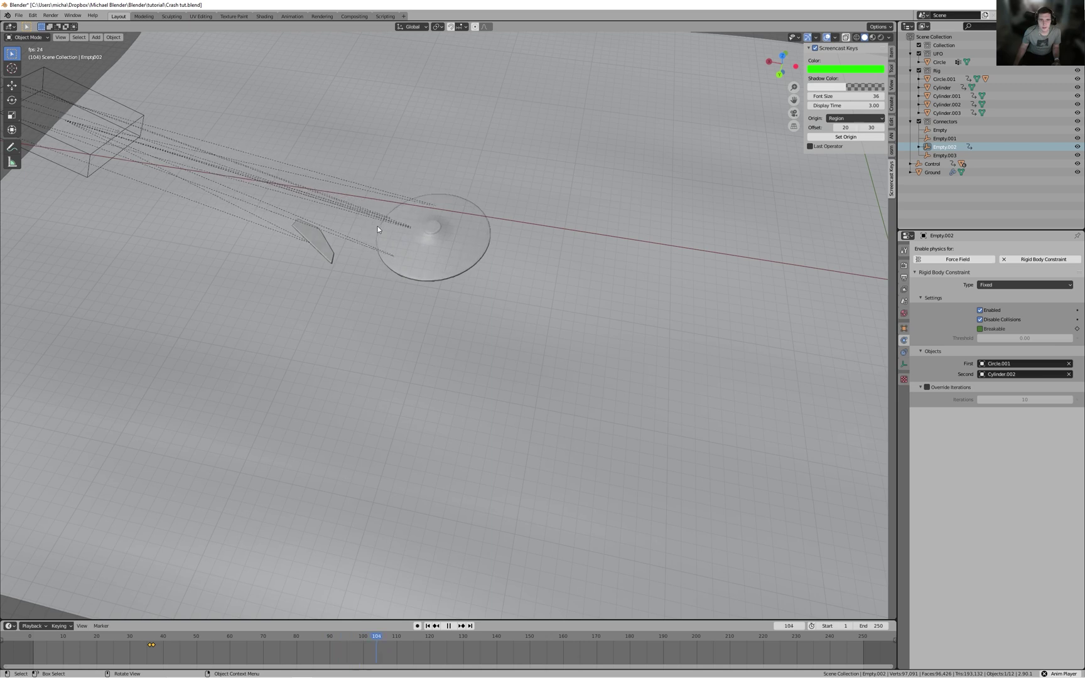
key(space)
- At frame 1, move the whole UFO with its rig, connectors and Control box lower and closer to the ground's edge in front view
key(shift+Left)
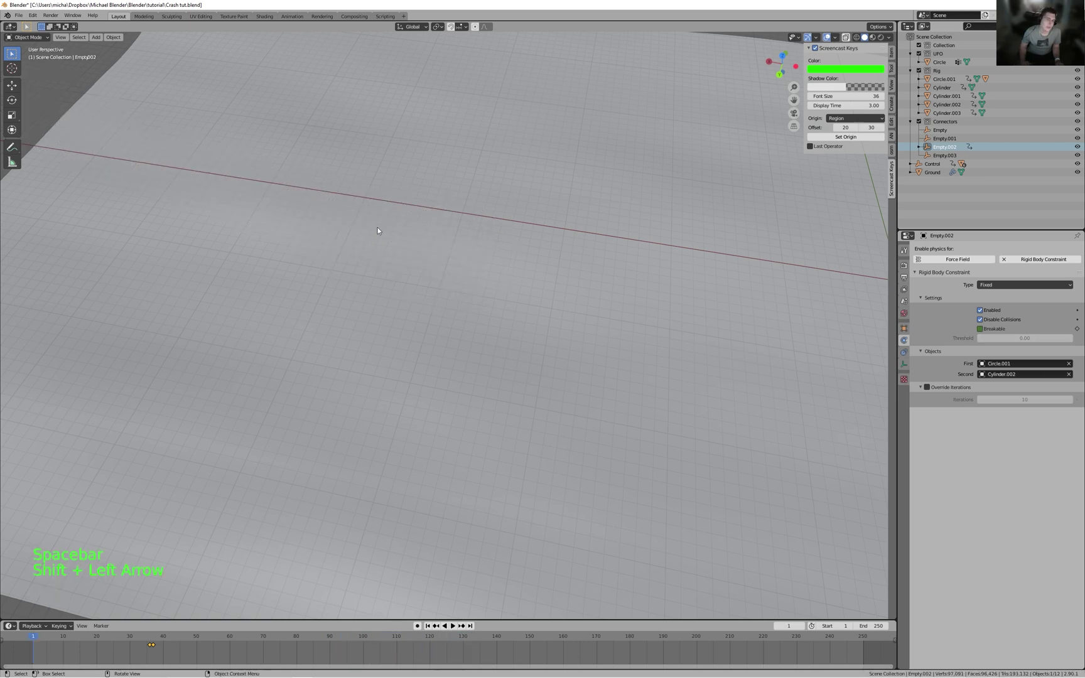
scroll(377, 227, down, 3)
shift+middle_drag(289, 241, 610, 384)
scroll(511, 248, up, 2)
click(531, 404)
click(586, 401)
key(KP_1)
shift+middle_drag(481, 258, 465, 287)
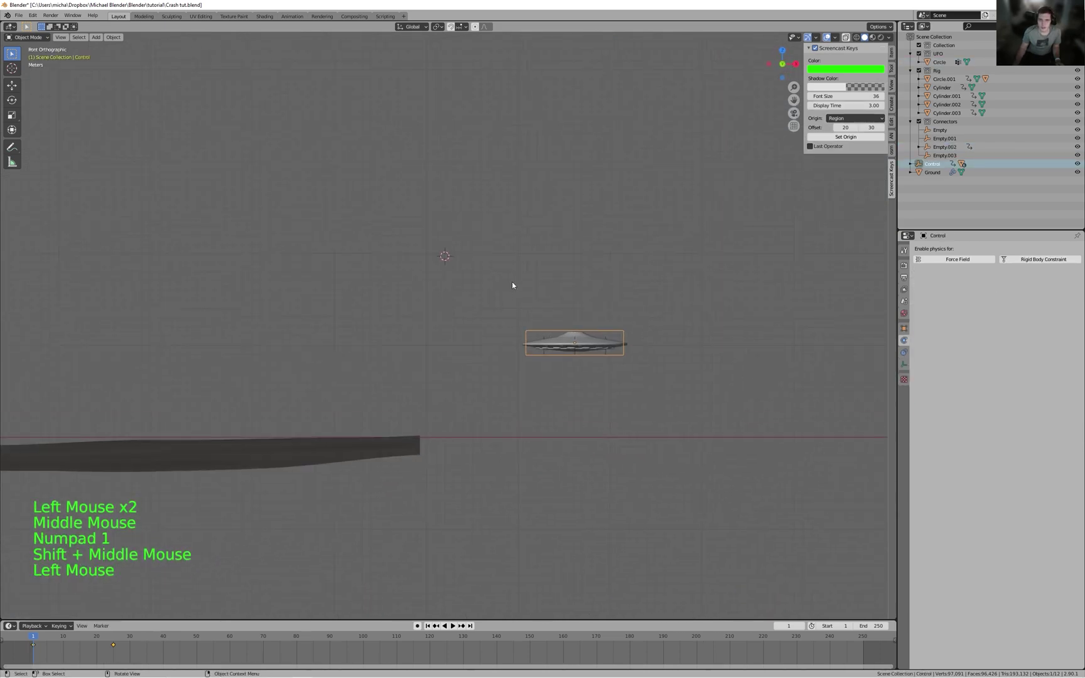
drag(509, 281, 646, 429)
key(g)
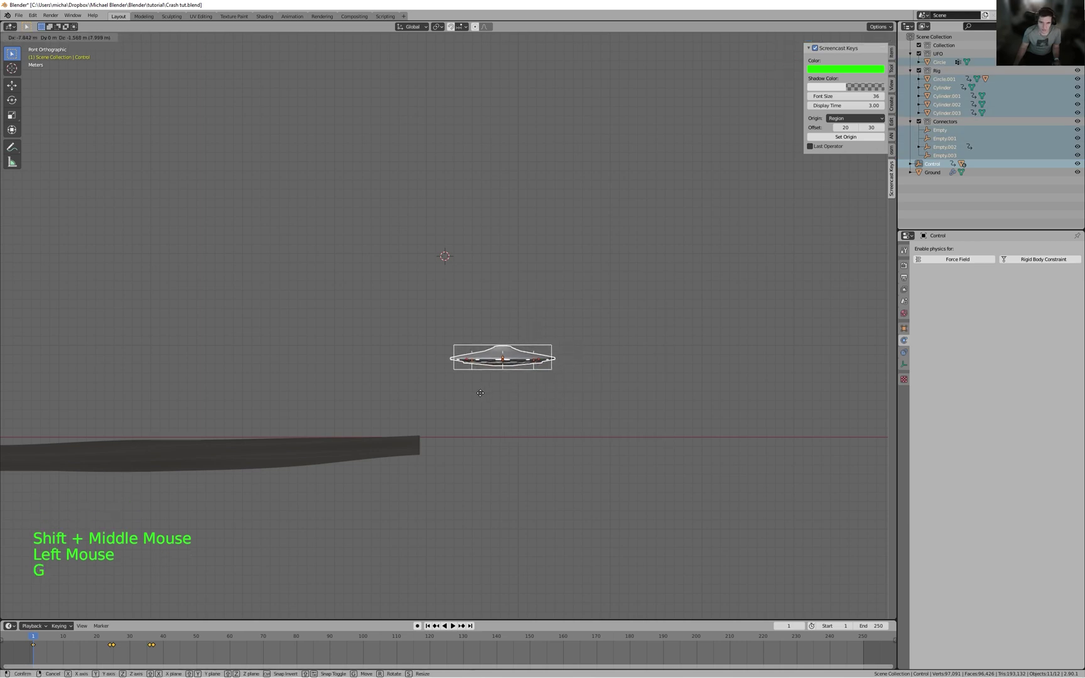
click(492, 415)
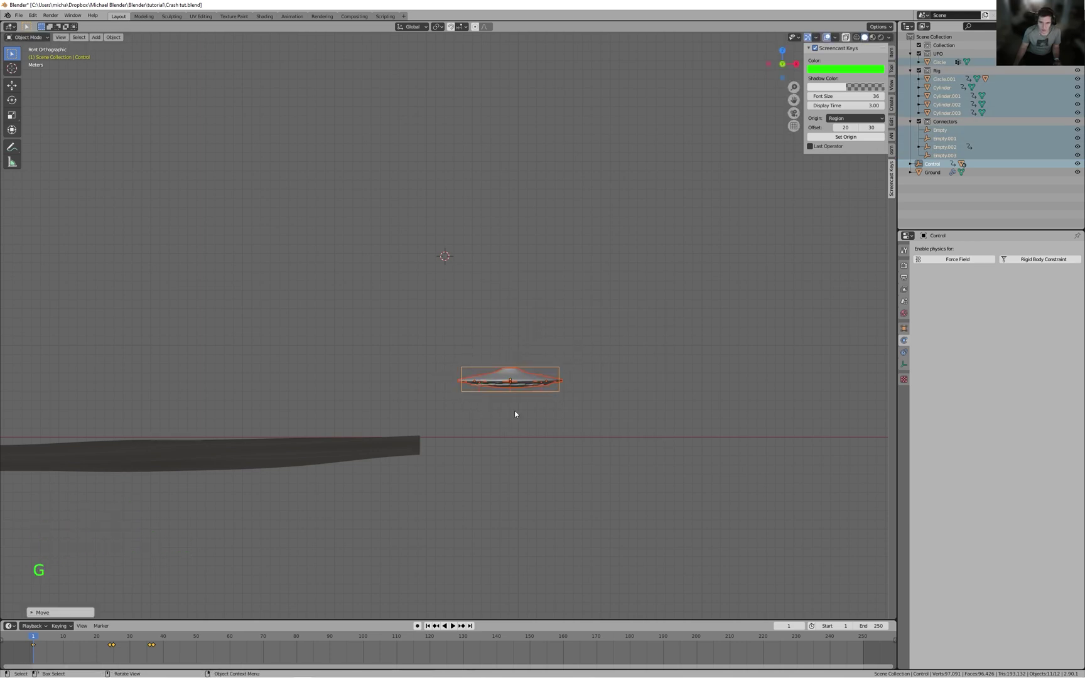
- Keyframe the Control box's Location & Rotation at frame 1
click(527, 397)
key(i)
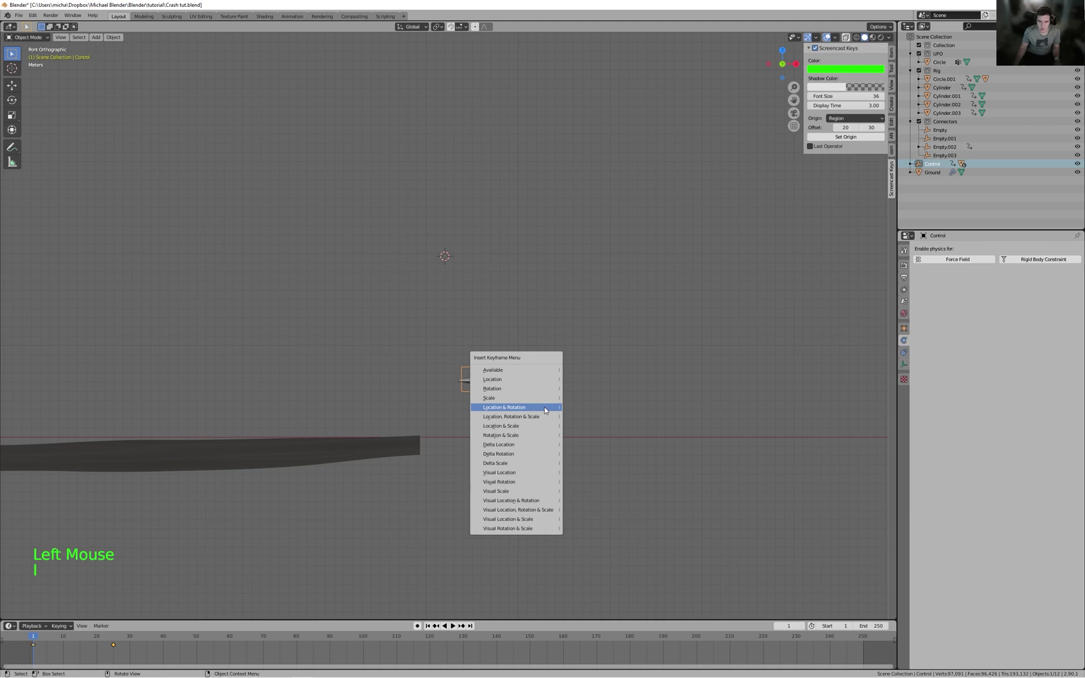
key(shift+Left)
- Play the crash with the new start position from several angles, and return to frame 1
key(space)
middle_drag(688, 438, 396, 388)
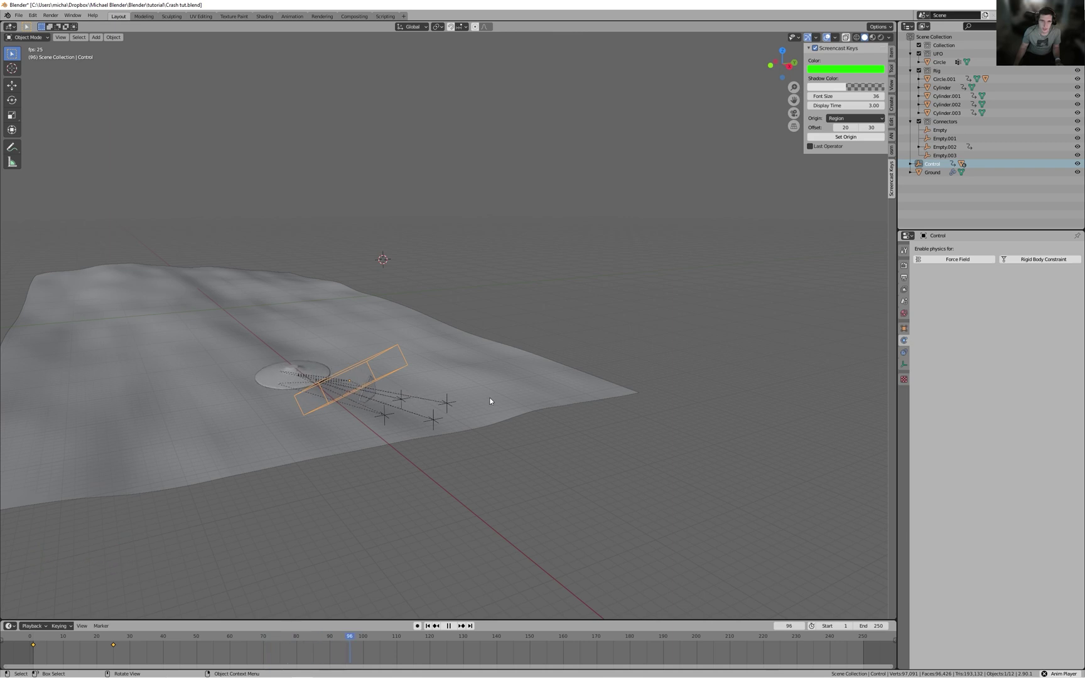
middle_drag(552, 409, 361, 430)
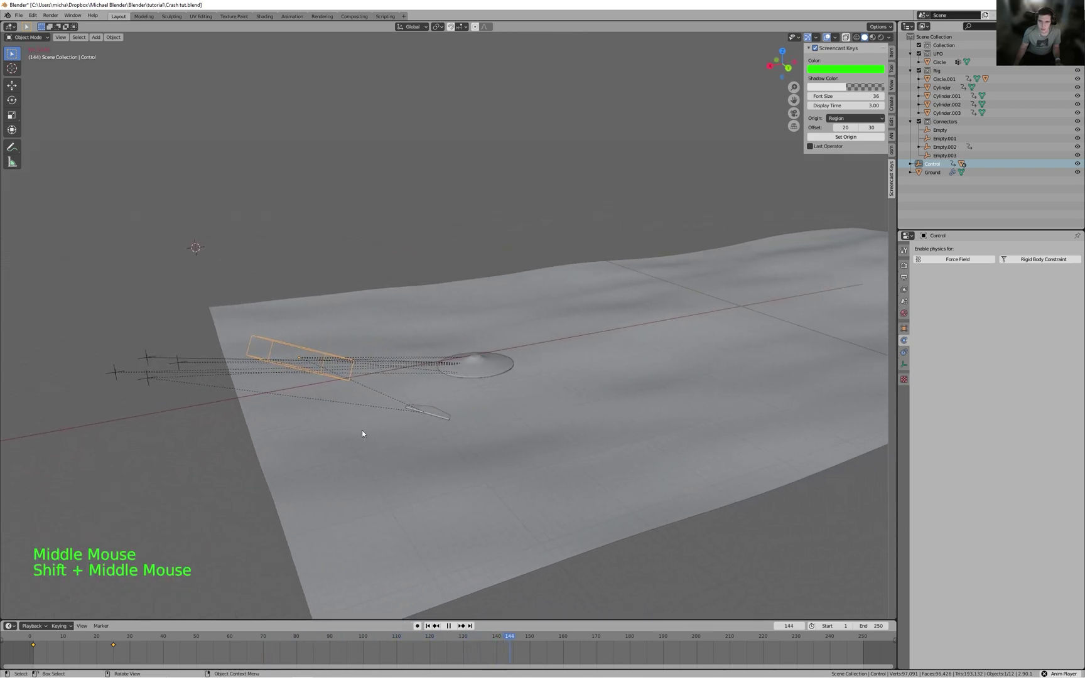
key(space)
key(shift+Left)
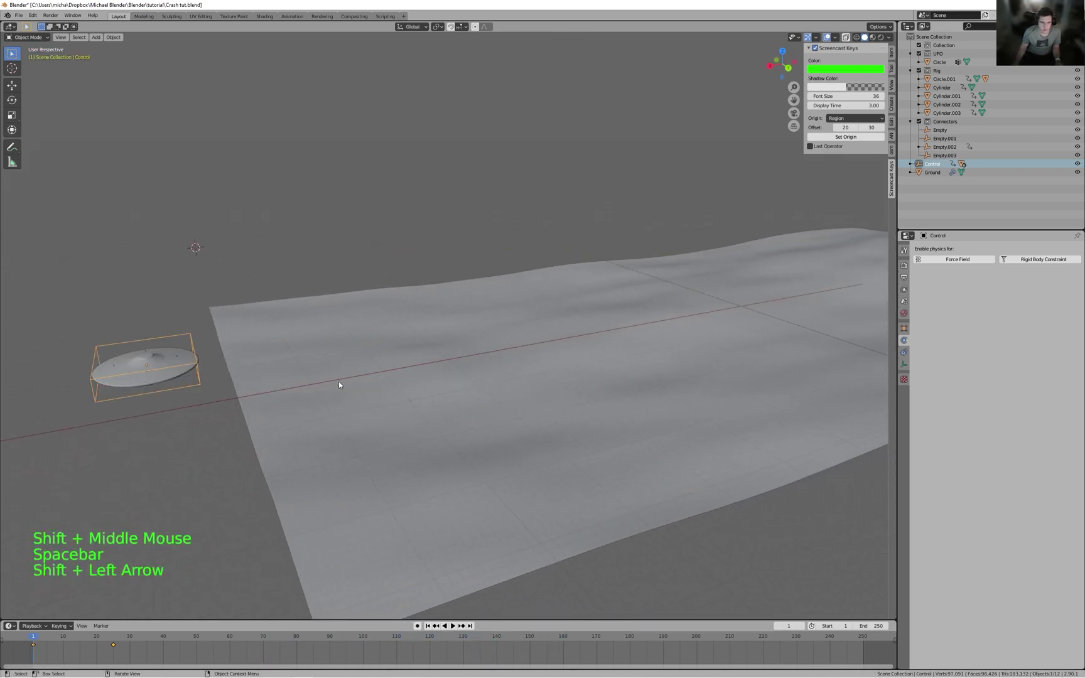
- Select the connector Empty.002 inside the UFO shell
click(148, 375)
click(145, 374)
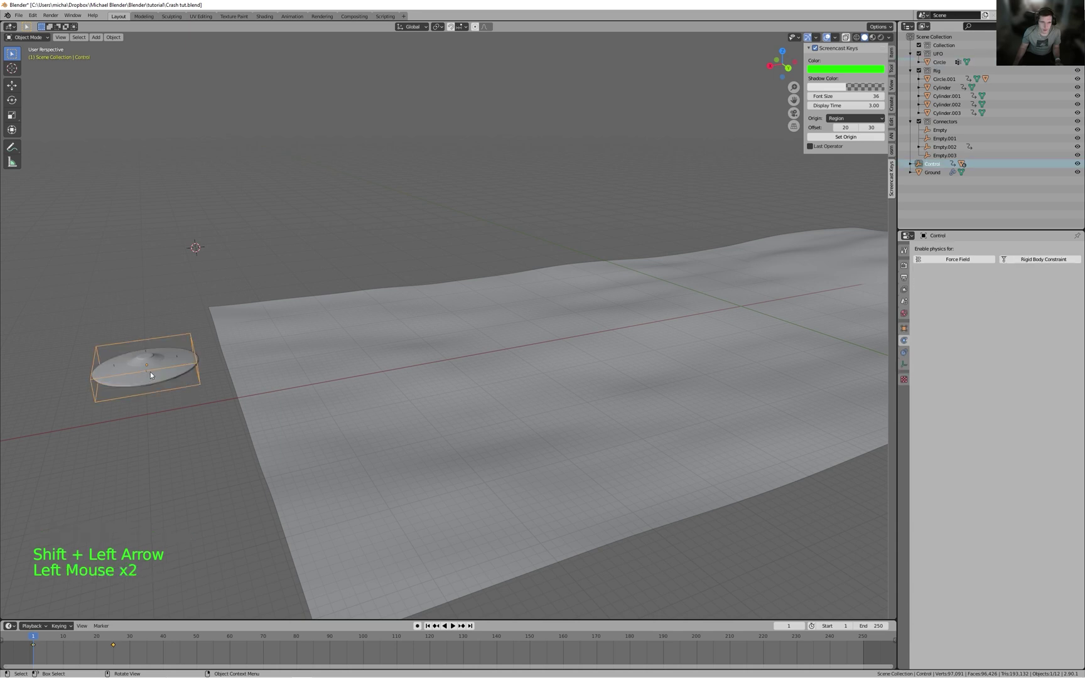
click(150, 373)
click(145, 370)
click(145, 370)
click(145, 370)
scroll(148, 380, up, 3)
shift+middle_drag(148, 381, 596, 488)
click(416, 434)
click(419, 435)
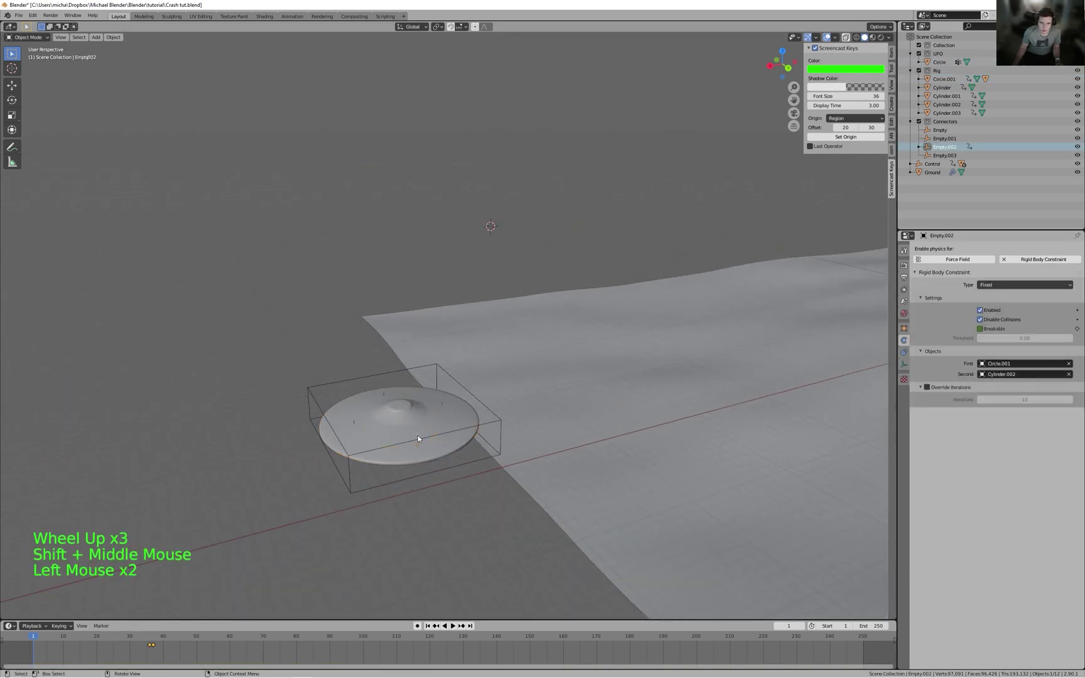
- Try Empty.002's Breakable keyframes at about frames 34 and 35 in a replay, and undo the shift
key(g)
click(146, 644)
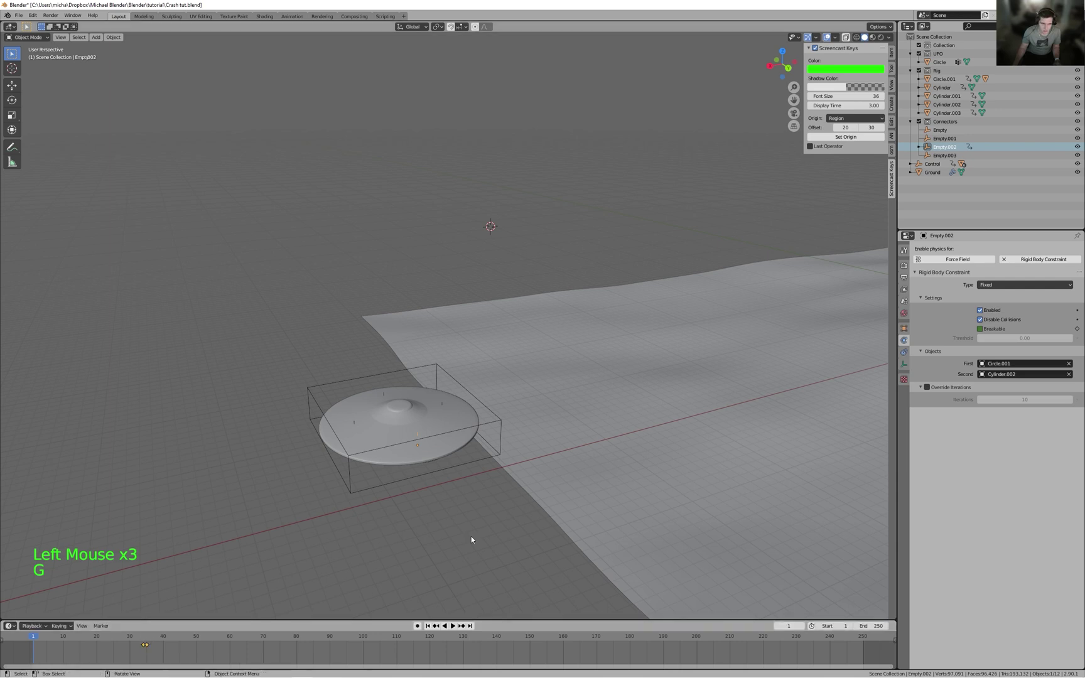
key(space)
shift+middle_drag(702, 484, 347, 470)
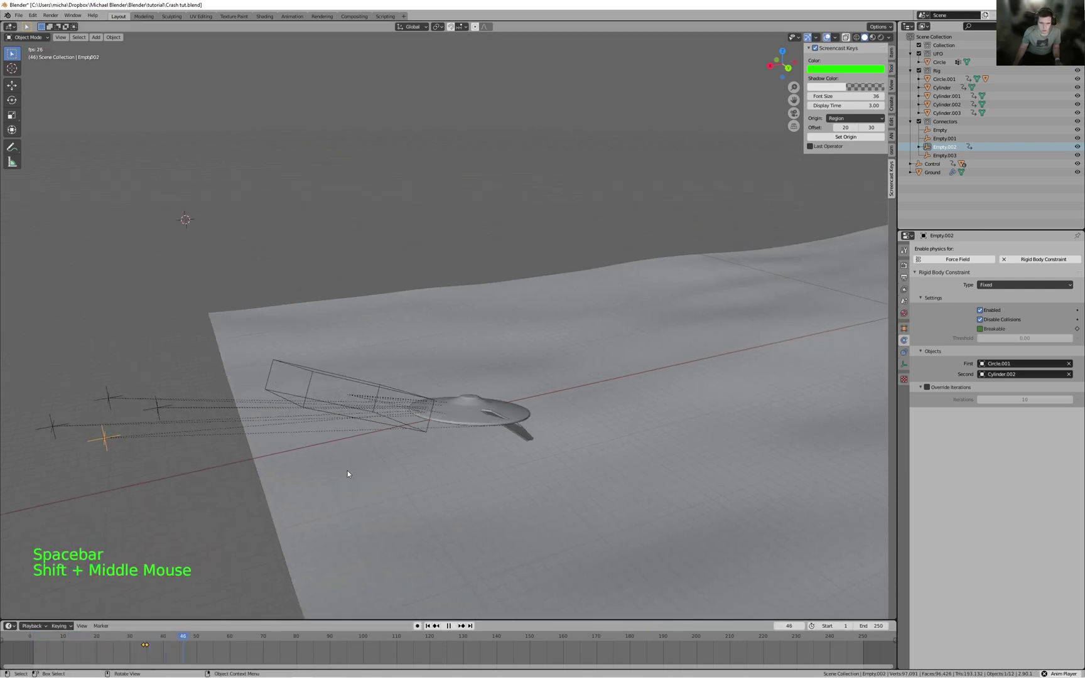
key(space)
key(ctrl+z)
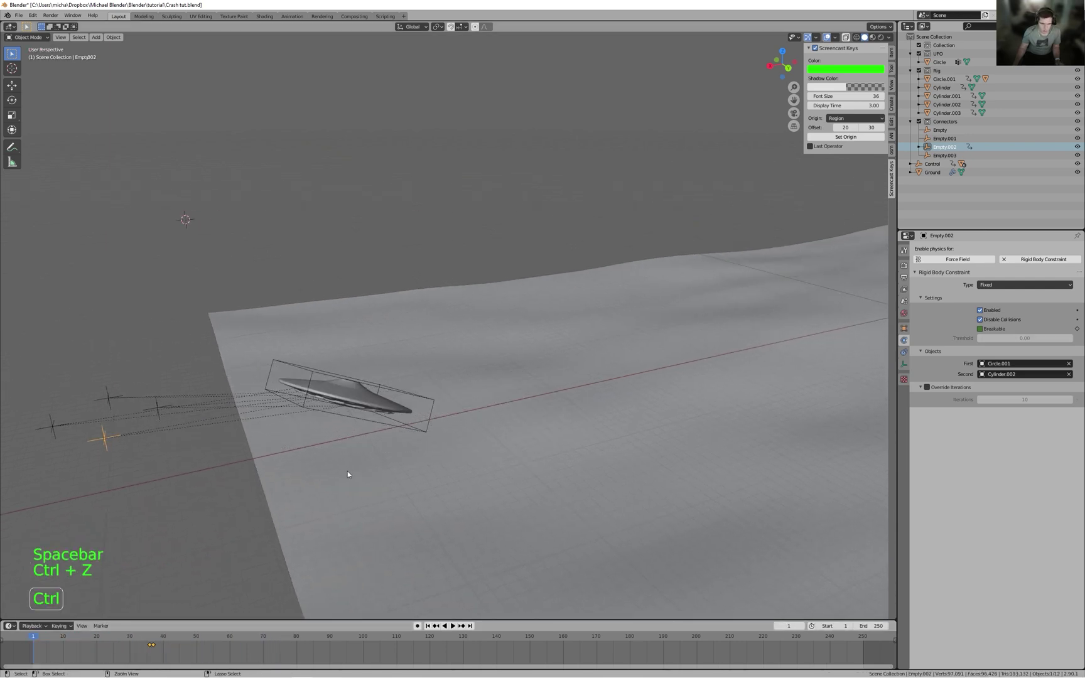
- Play the crash again to frame 74 to check the detaching side part, and undo the last few actions
key(space)
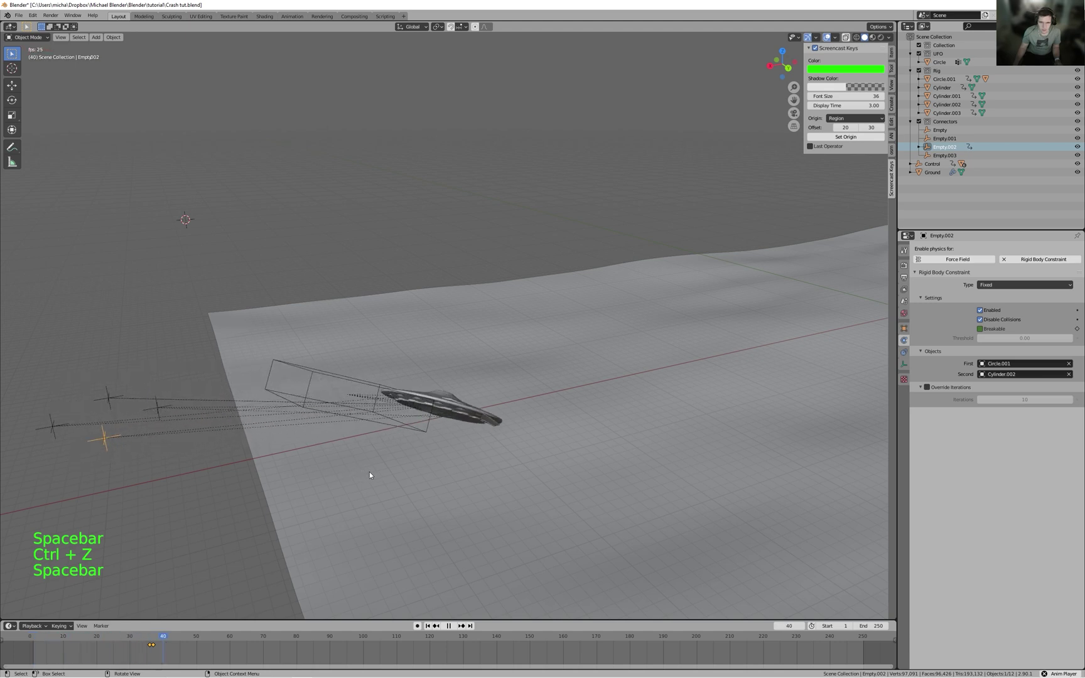
key(space)
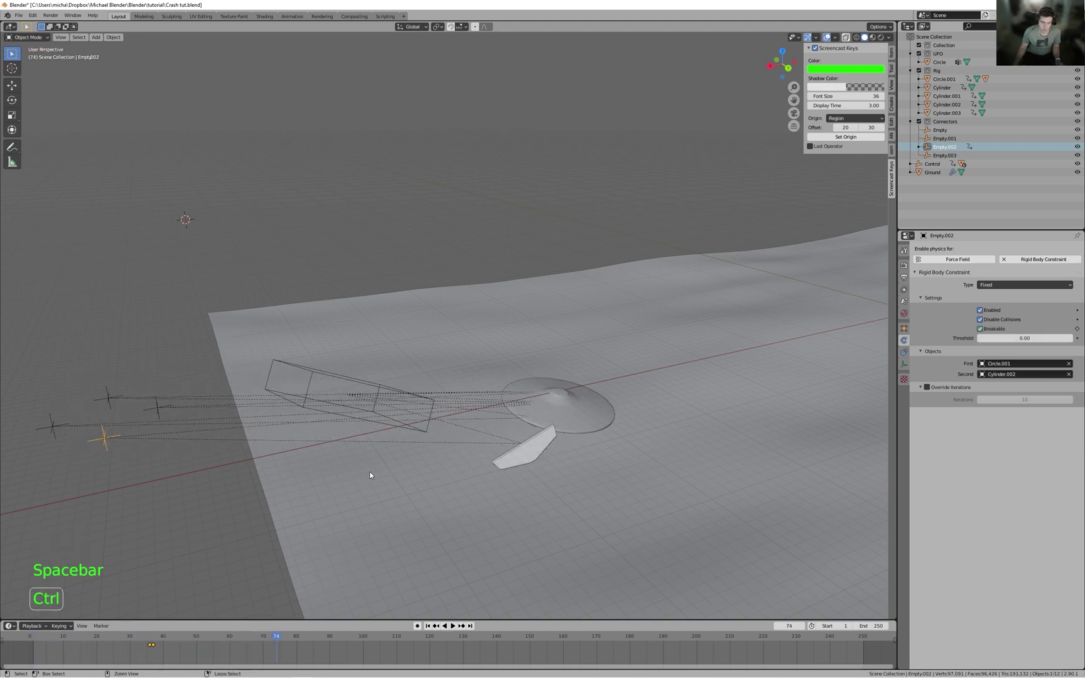
key(ctrl+z)
key(ctrl+z)
key(ctrl+z)
key(ctrl+z)
- Delay Empty.002's Breakable keyframes to about frames 39 and 40, and replay the crash to frame 122
scroll(380, 440, up, 2)
middle_drag(380, 441, 415, 381)
click(305, 355)
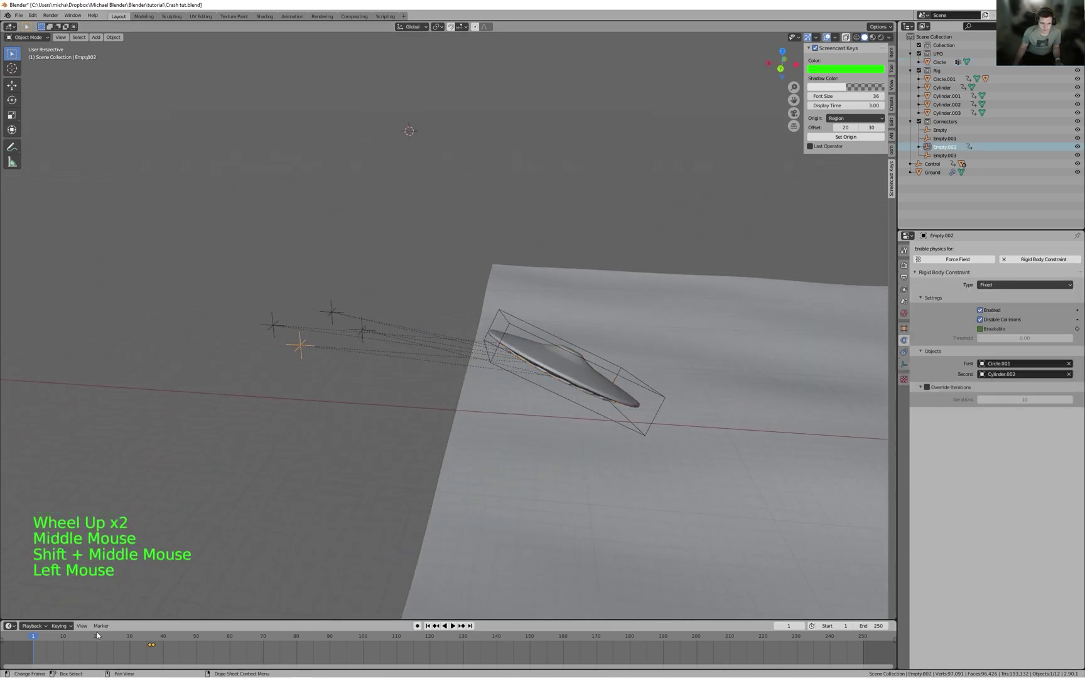
key(g)
click(162, 647)
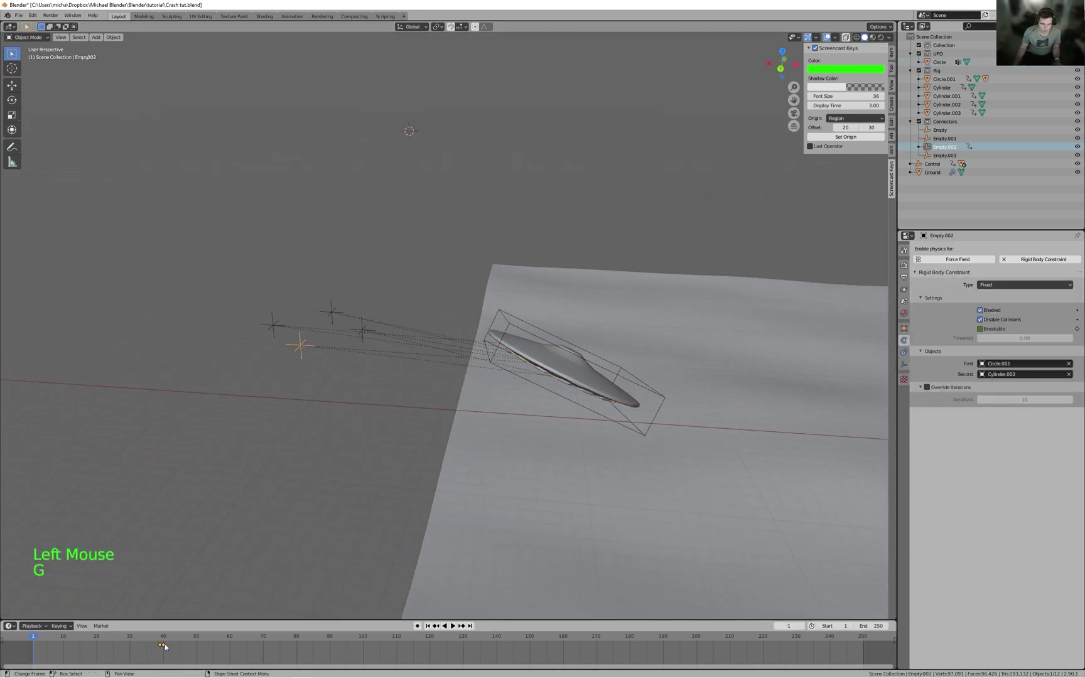
key(space)
shift+middle_drag(460, 453, 456, 452)
shift+middle_drag(655, 444, 497, 420)
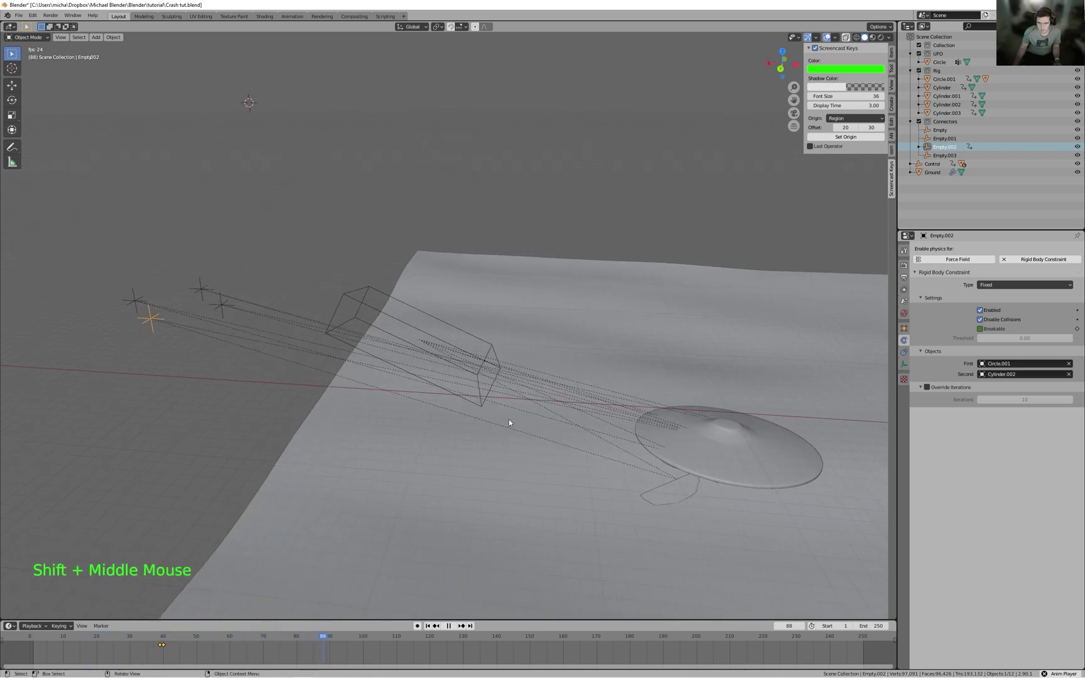
key(space)
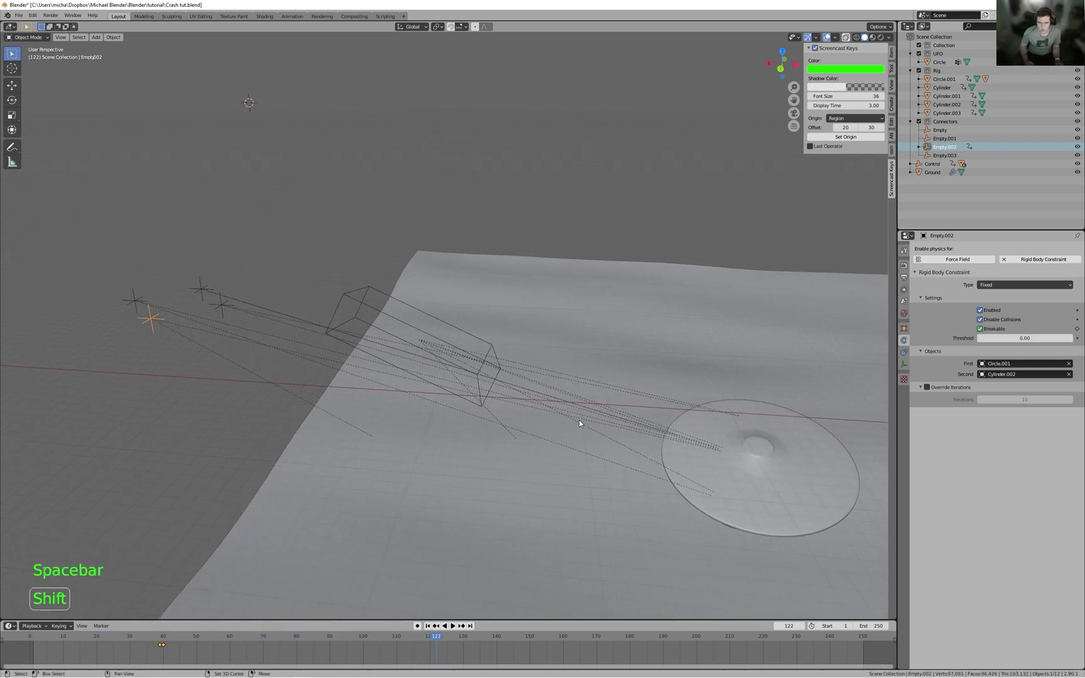
- Return to frame 1 and select the Control empty around the UFO
key(shift+Left)
scroll(578, 421, down, 3)
click(573, 420)
middle_drag(573, 421, 527, 421)
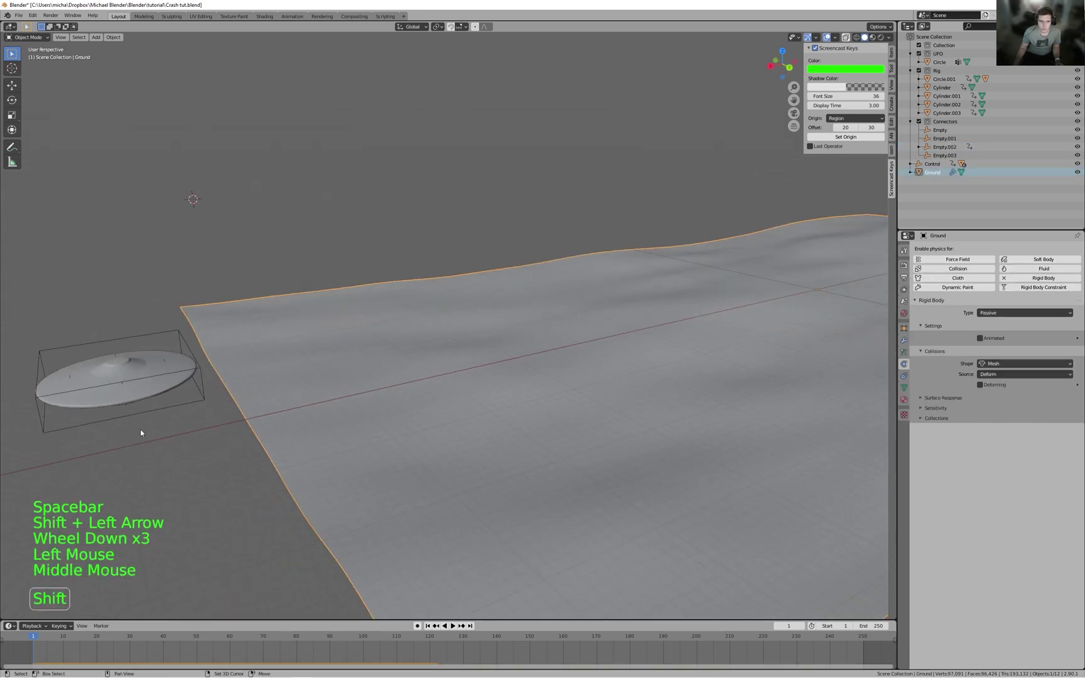
shift+scroll(140, 433, up, 1)
shift+middle_drag(140, 433, 443, 387)
shift+scroll(443, 388, down, 1)
scroll(444, 388, up, 3)
click(379, 347)
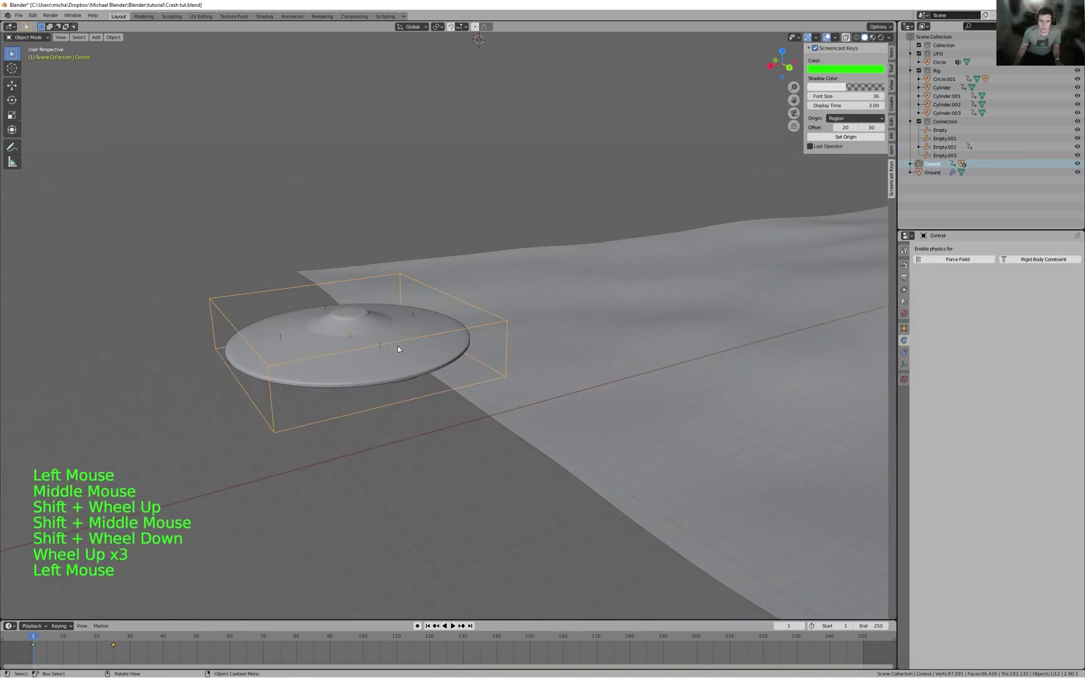
- Select the whole UFO rig with its connectors in X-ray front view and move it farther from the ground's edge
key(KP_1)
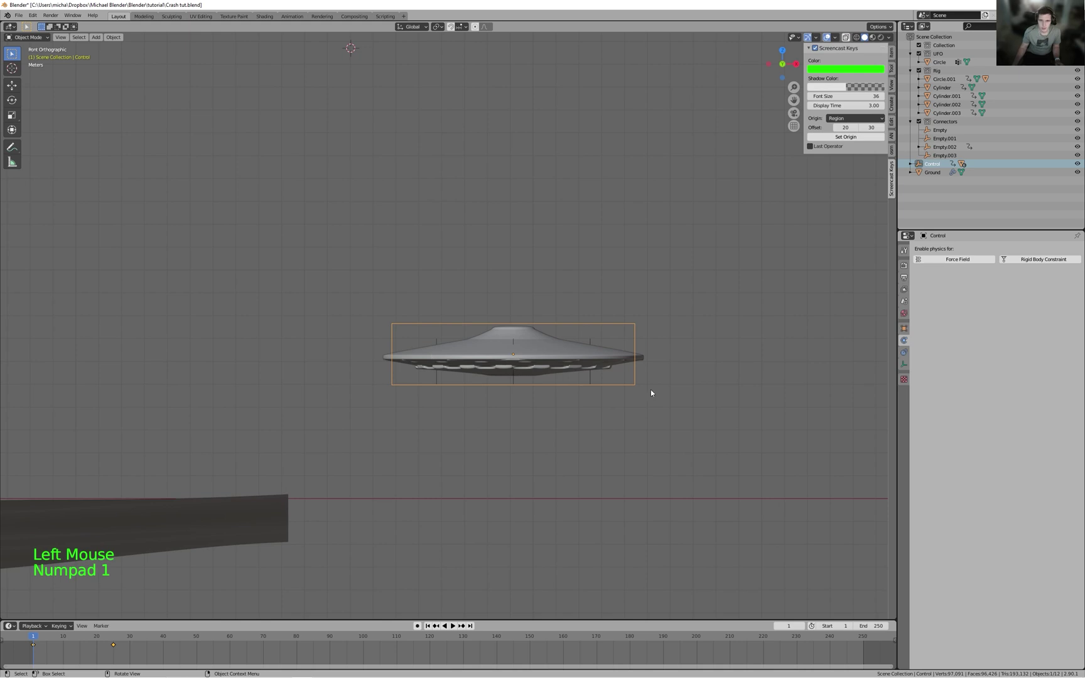
shift+scroll(602, 379, down, 1)
scroll(601, 377, down, 2)
shift+middle_drag(600, 377, 562, 392)
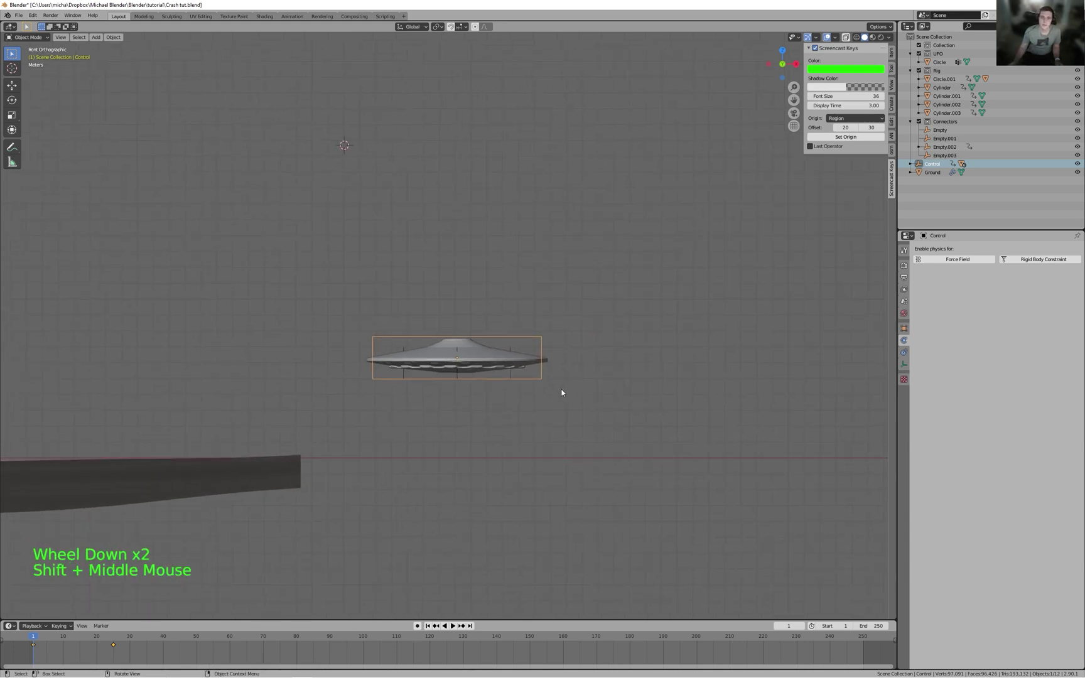
scroll(567, 388, down, 1)
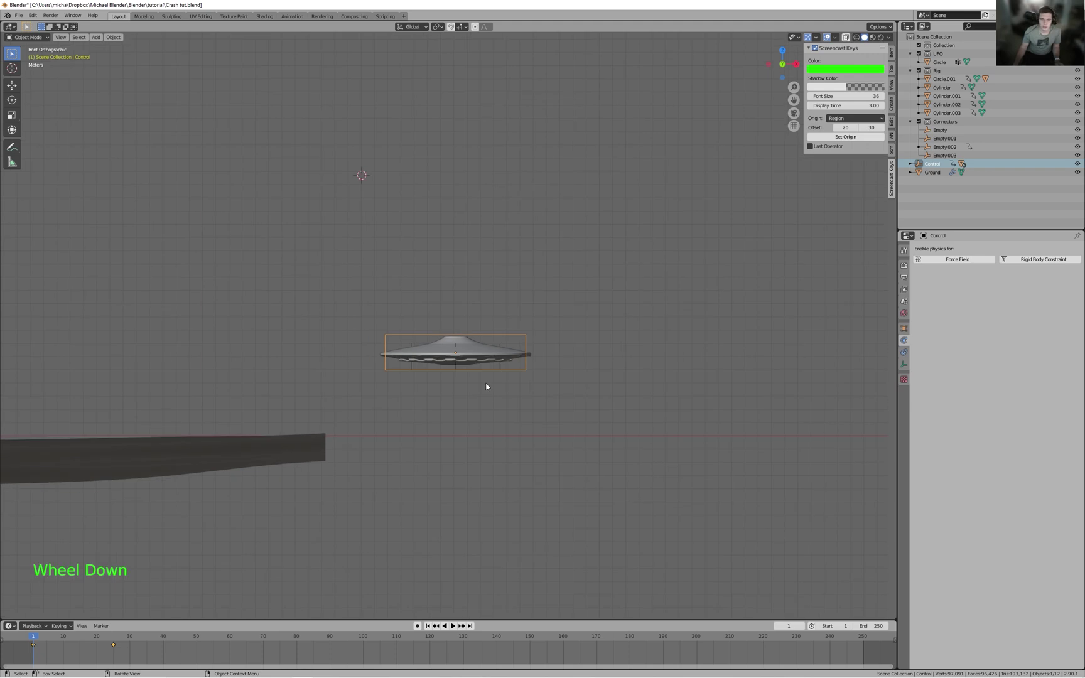
shift+middle_drag(543, 385, 609, 377)
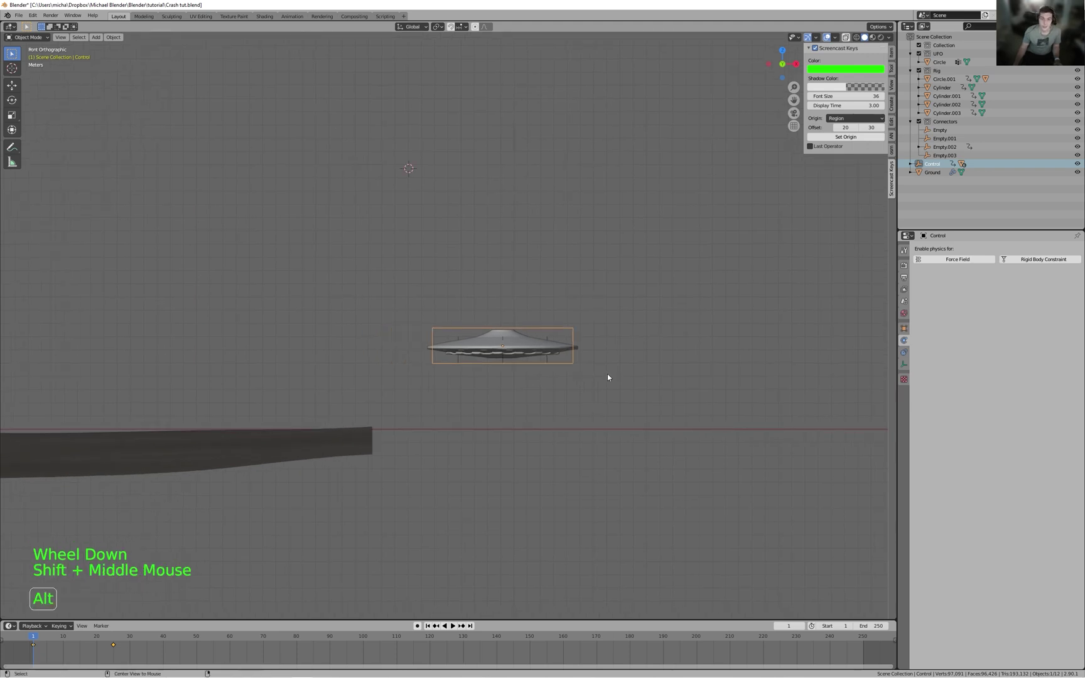
key(alt+z)
drag(419, 283, 579, 403)
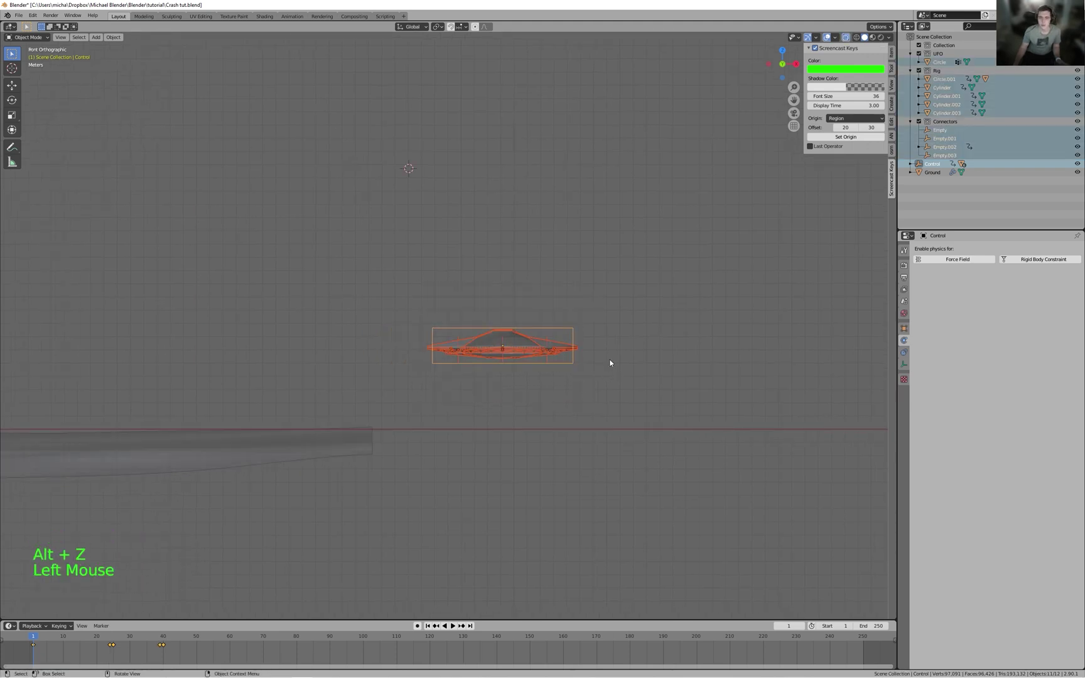
key(g)
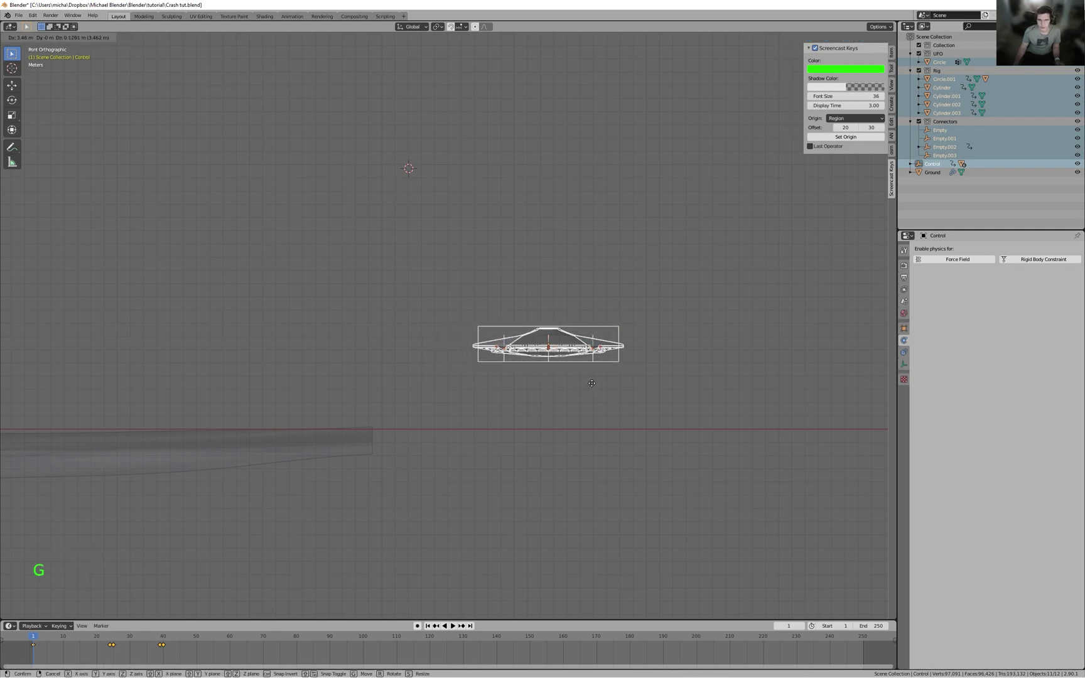
click(630, 383)
- Play the crash to frame 96 in an angled view to check the new starting distance
key(space)
middle_drag(628, 383, 541, 408)
shift+scroll(650, 407, up, 1)
shift+middle_drag(649, 407, 554, 407)
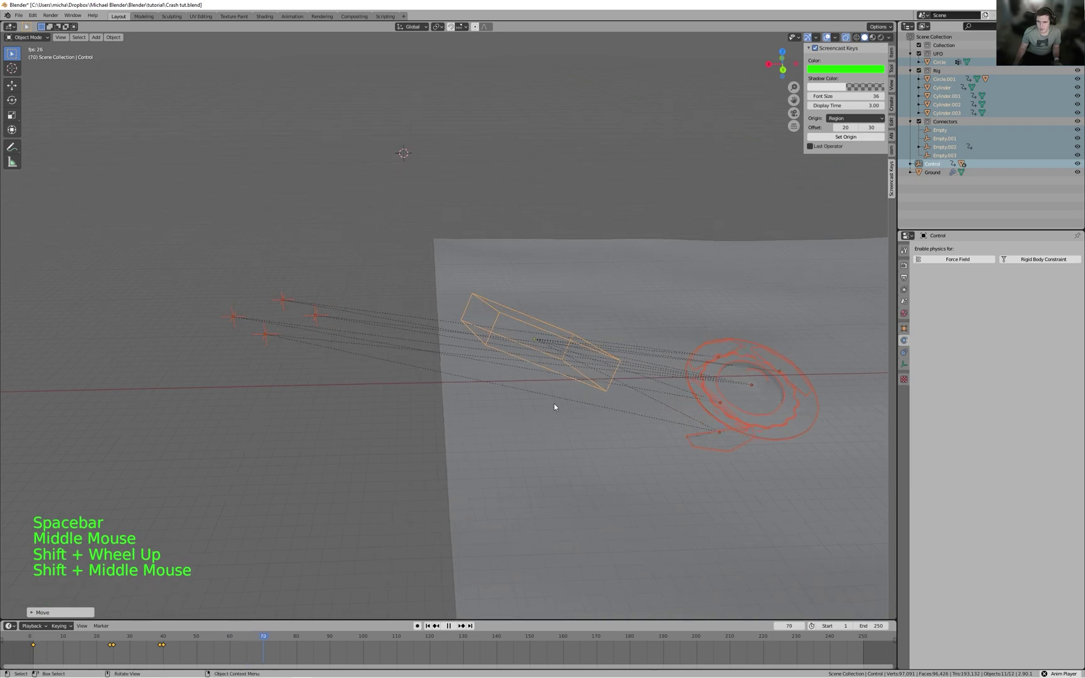
key(space)
key(shift)
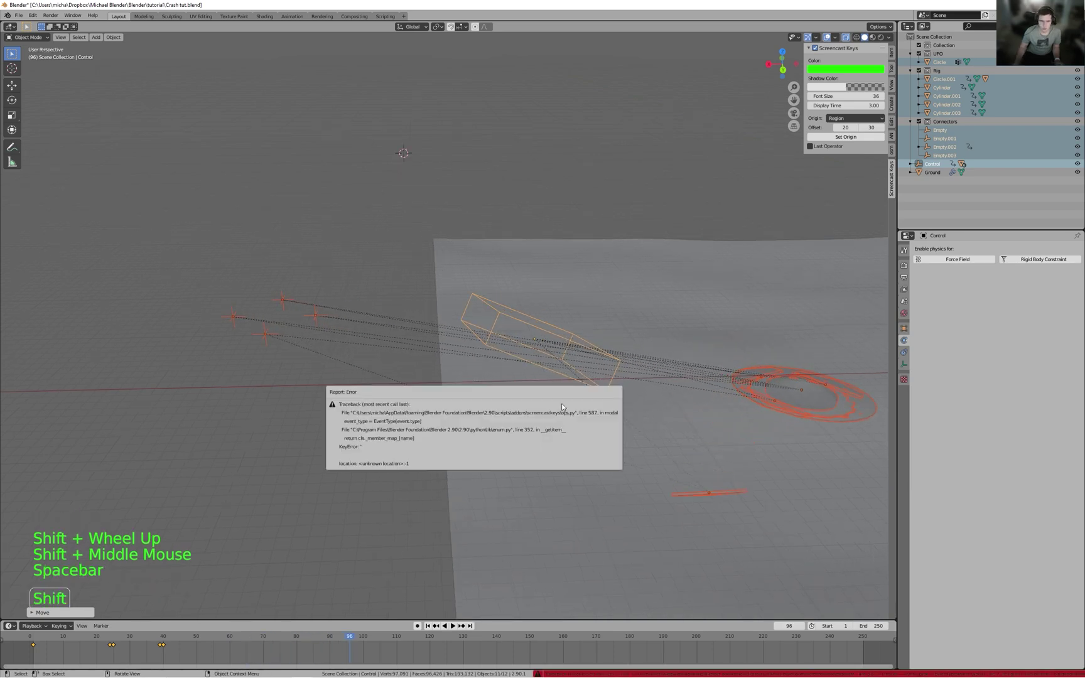
right_click(478, 312)
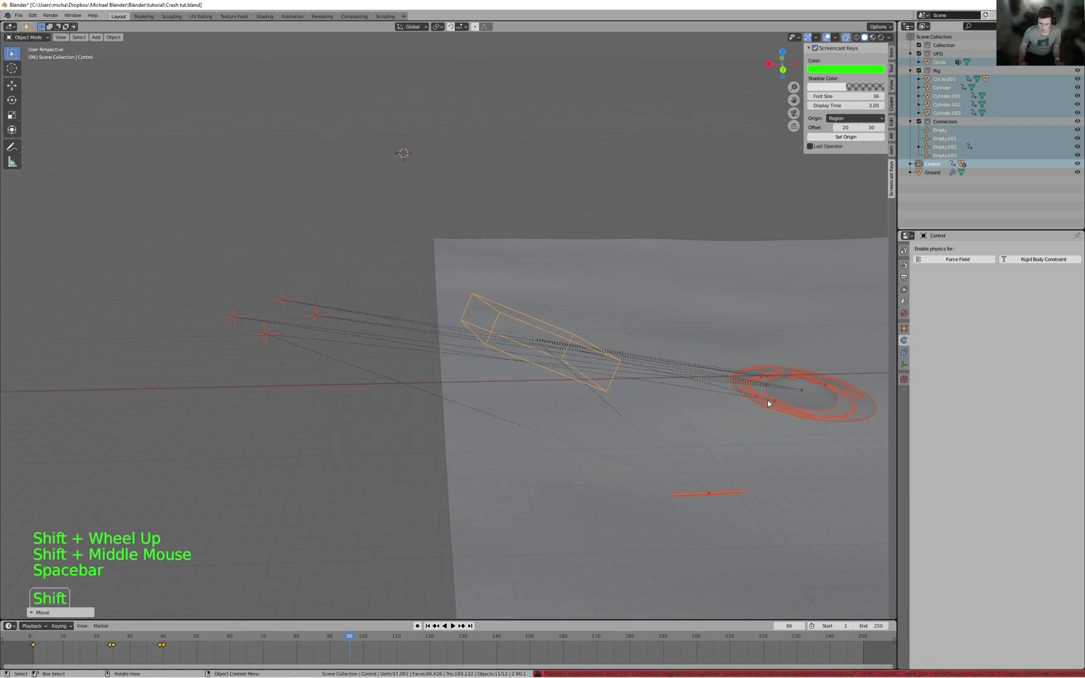
- Move the whole UFO rig farther back and slightly up at frame 1 in front view, and insert a keyframe on Control
key(KP_1)
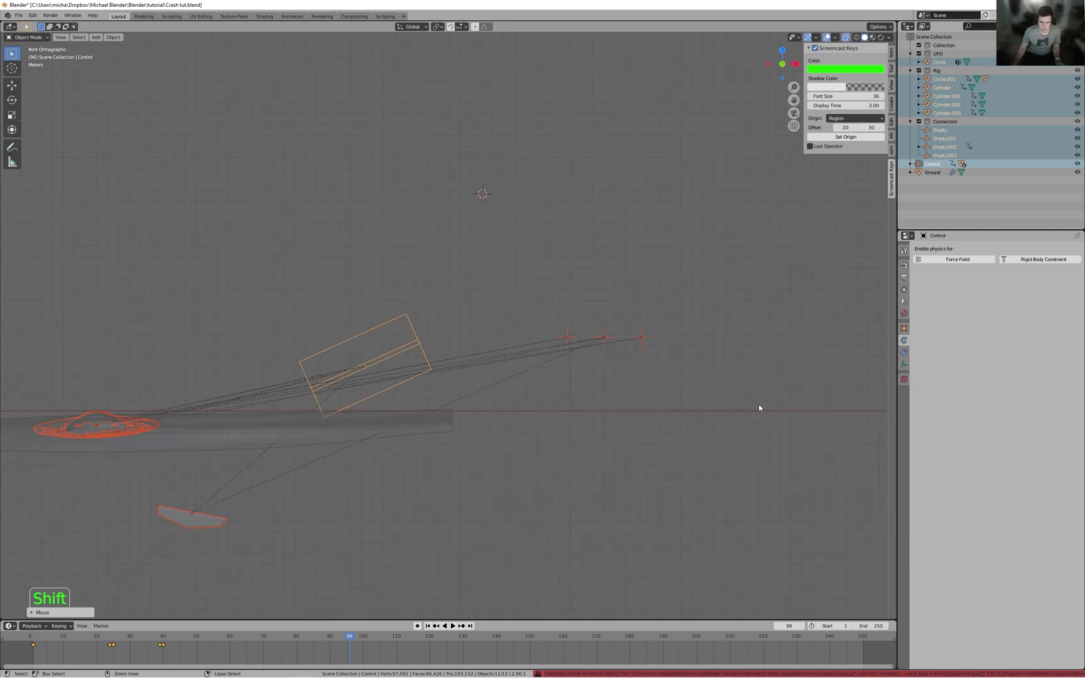
key(shift+Left)
shift+middle_drag(756, 407, 673, 390)
key(g)
click(730, 360)
click(690, 303)
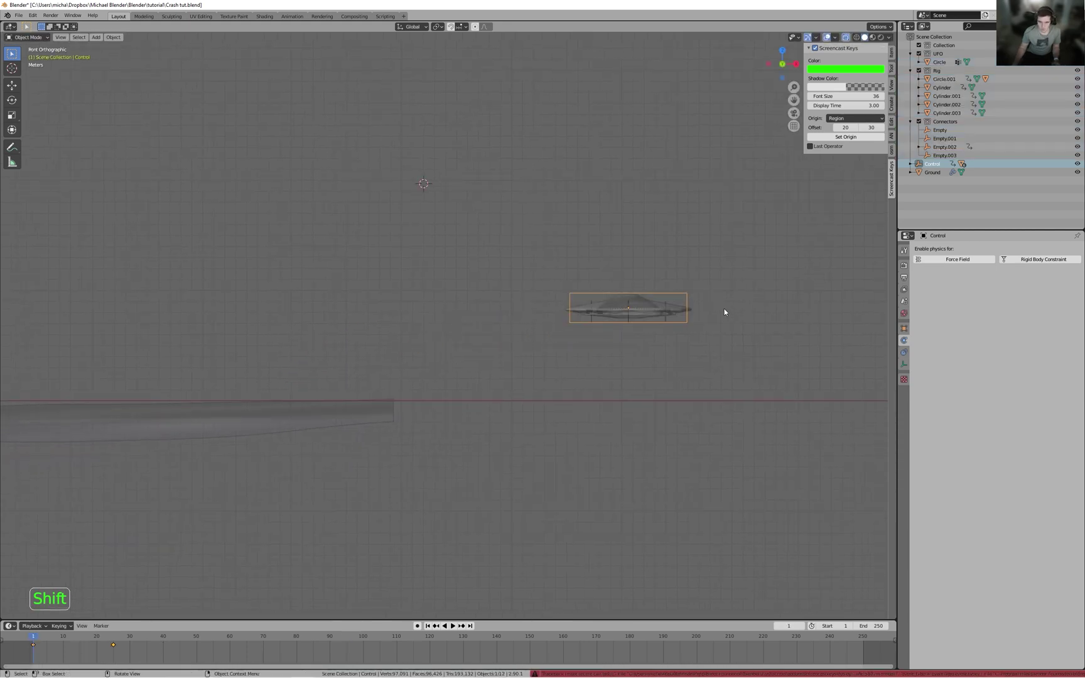
key(space)
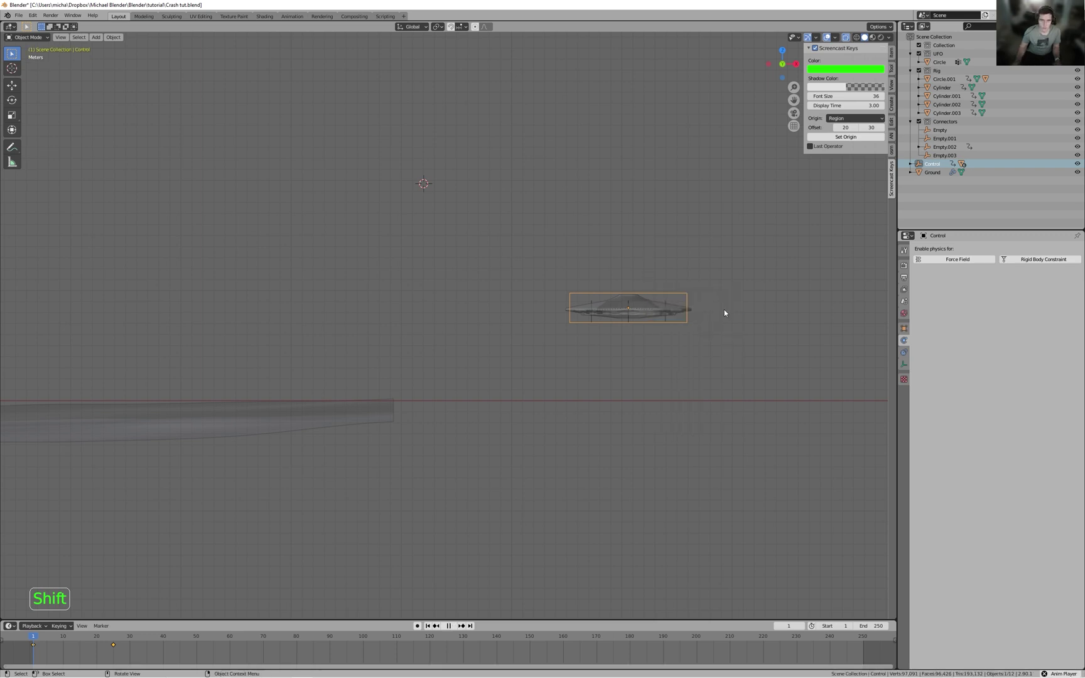
key(Escape)
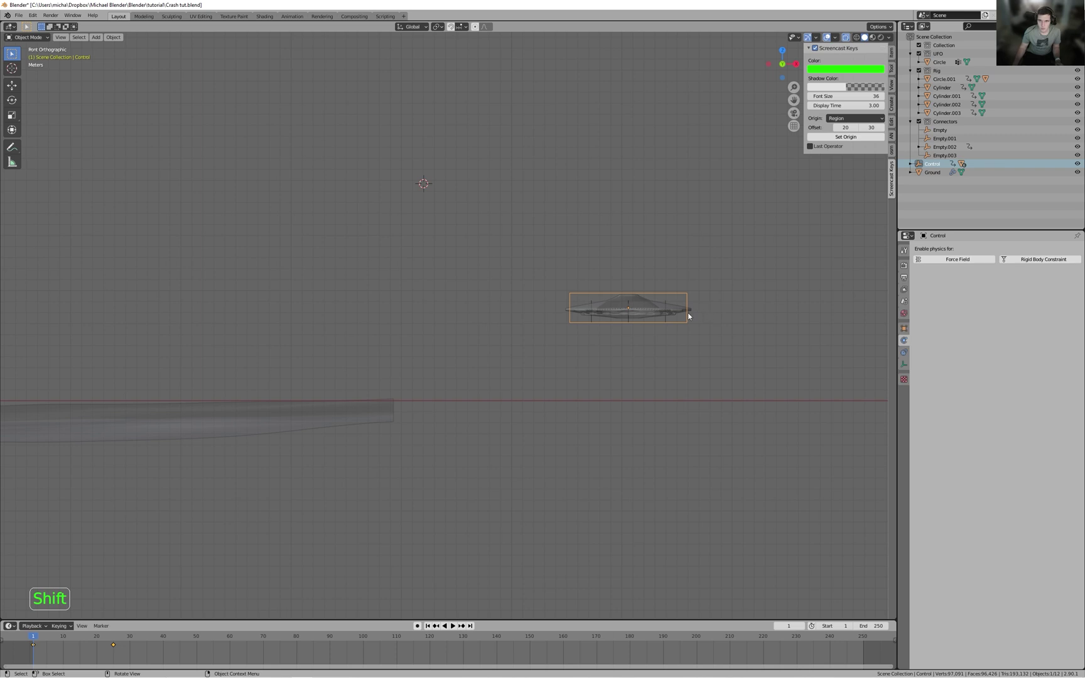
key(i)
click(684, 325)
- Play the crash past frame 176 to check the UFO and the side part from an angled view, and return to frame 1
key(space)
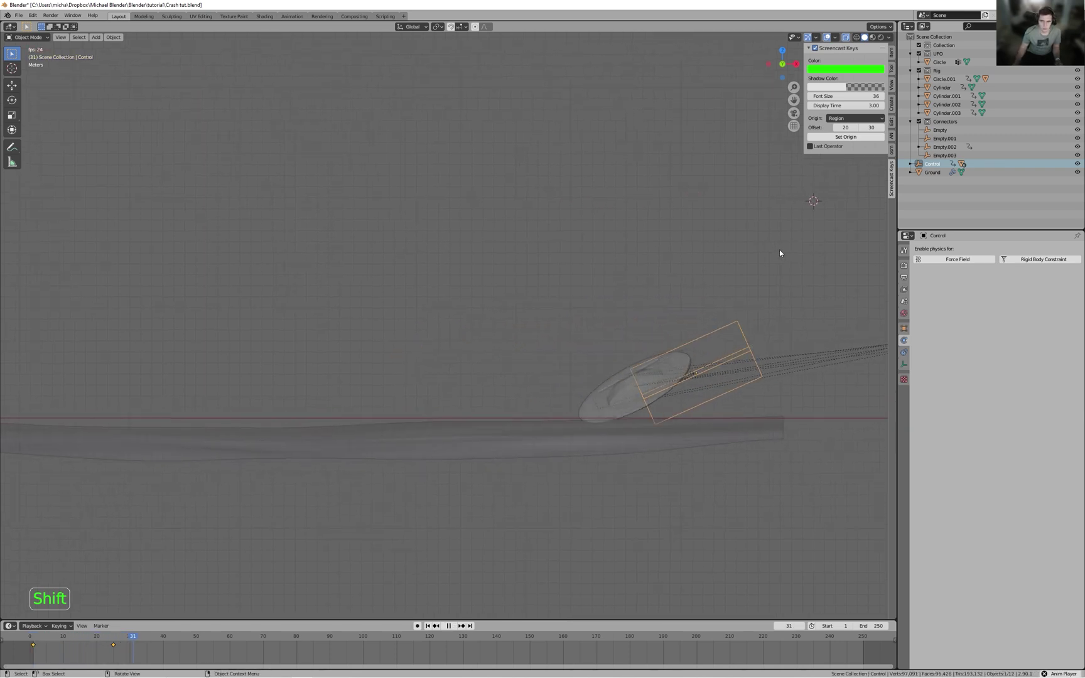
middle_drag(770, 254, 483, 344)
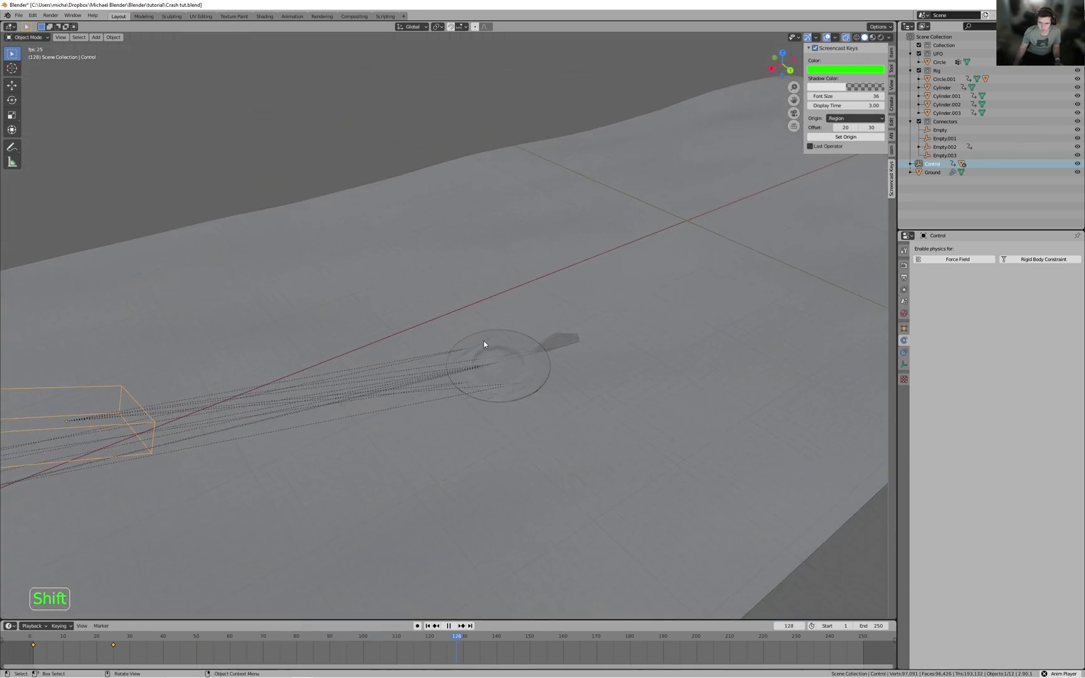
key(super)
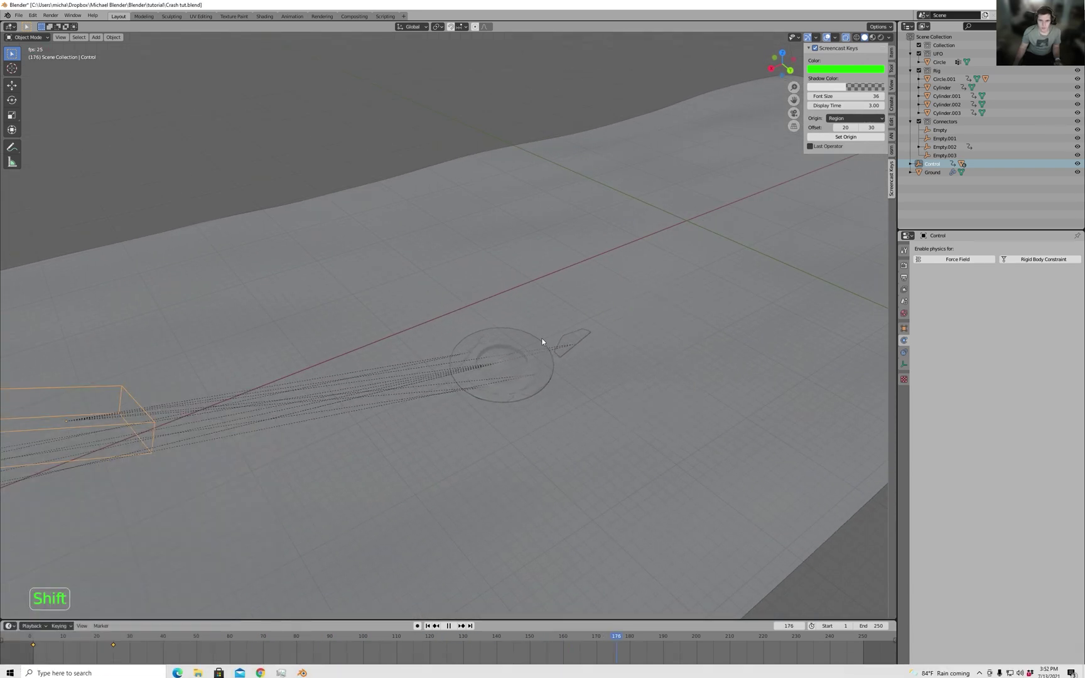
key(space)
shift+middle_drag(581, 339, 573, 313)
key(shift+Left)
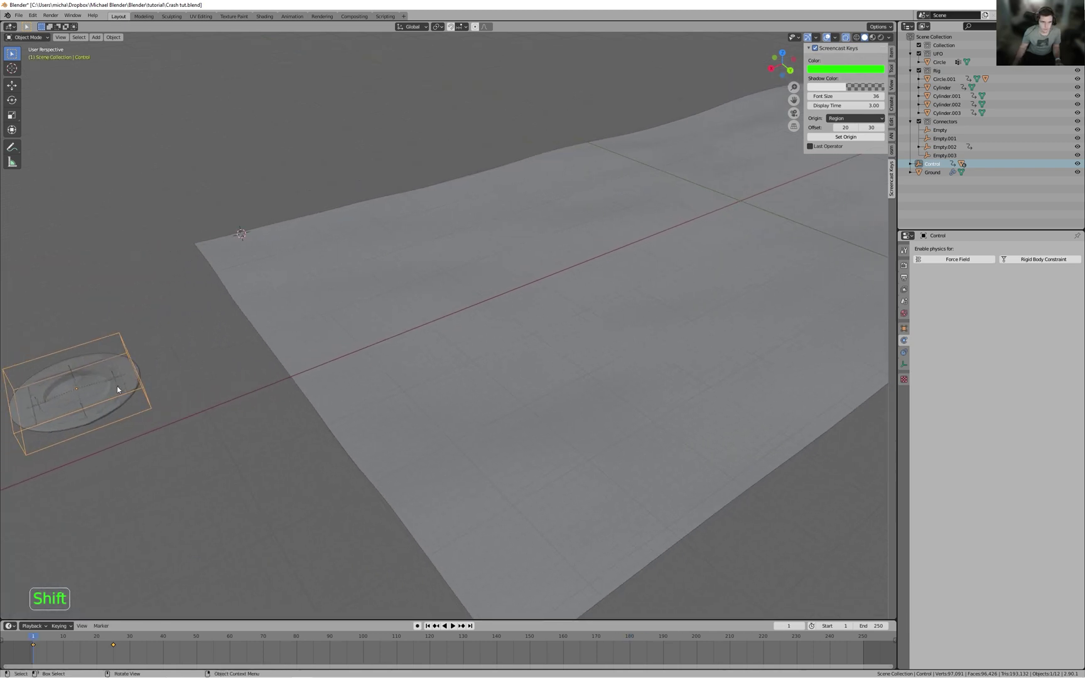
- Select the connector Empty.002 inside the UFO and play the crash to frame 27
click(84, 408)
click(84, 407)
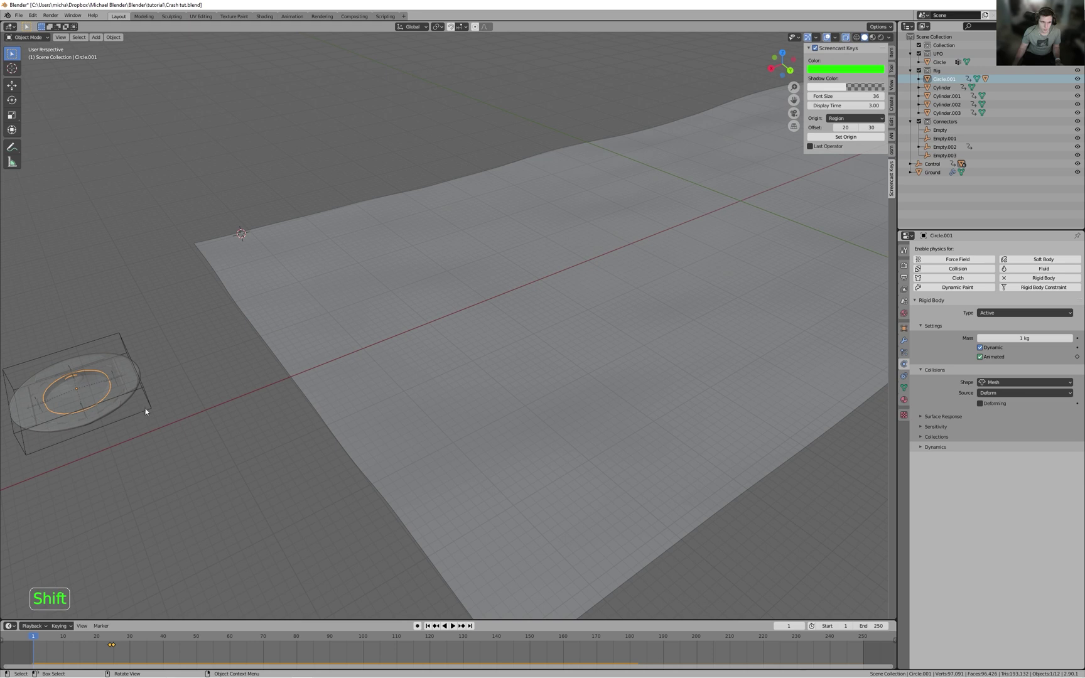
click(82, 410)
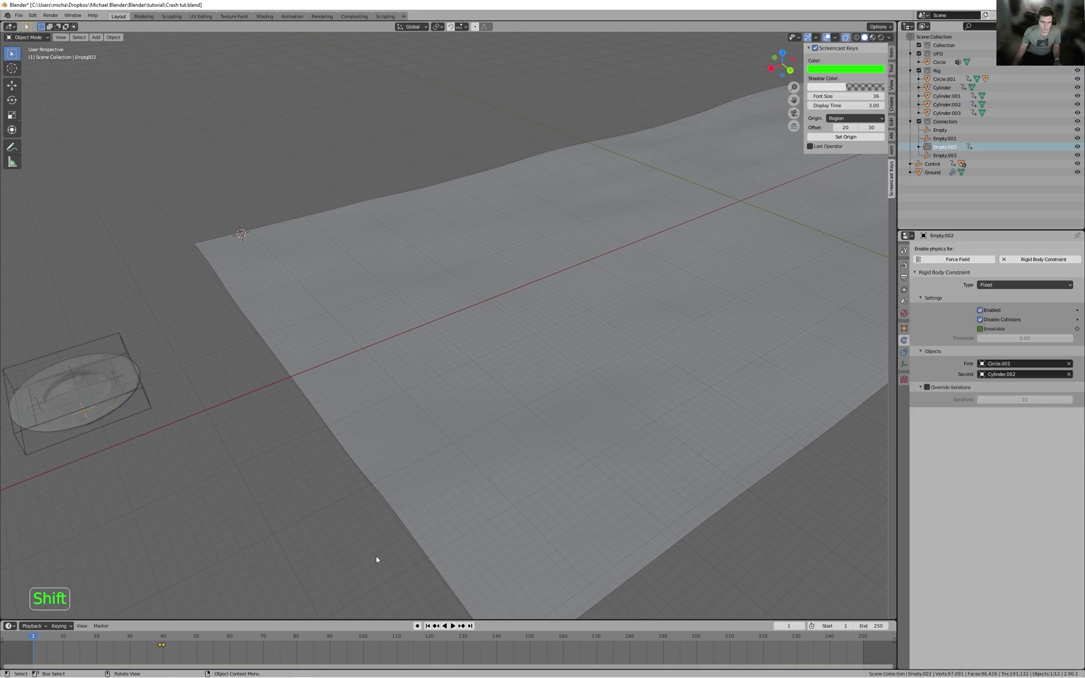
key(space)
key(space)
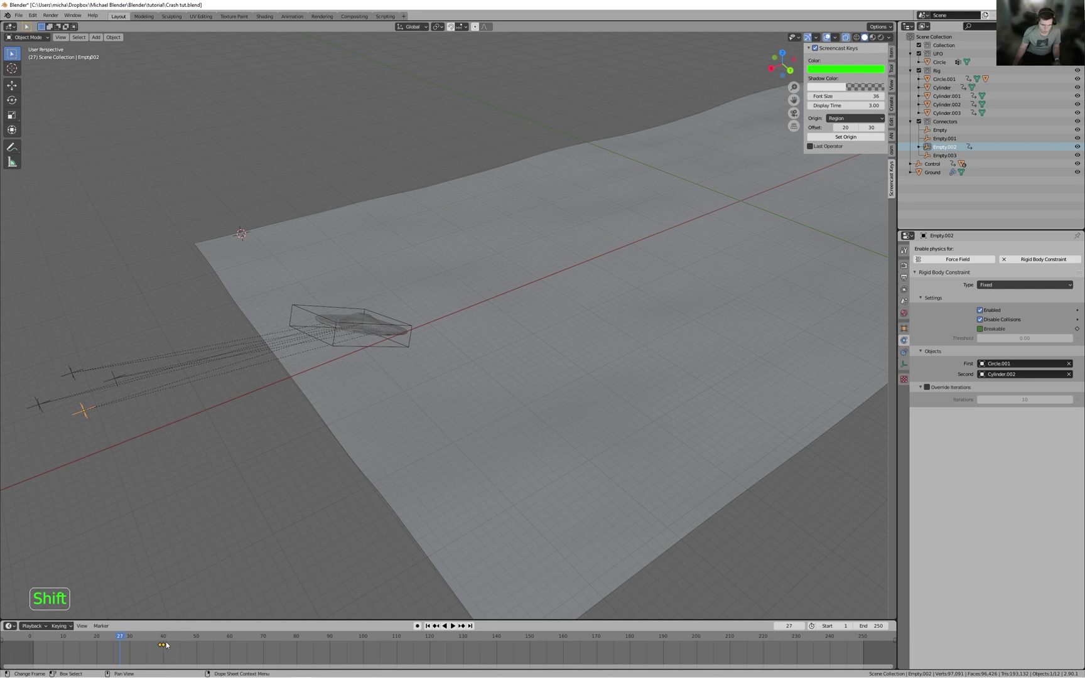
- Try Empty.002's Breakable keyframes at about frames 28 and 29, replay the crash past frame 49, and return to frame 1
drag(166, 643, 131, 646)
key(shift+space)
key(shift+space)
key(shift+space)
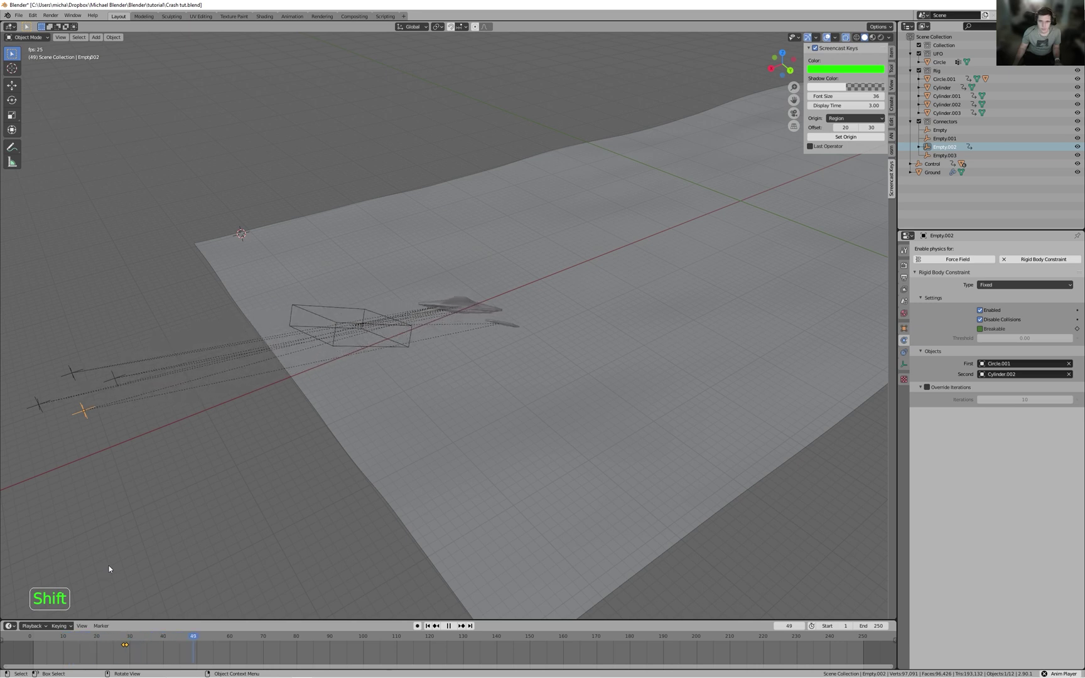
key(shift+space)
key(shift+Left)
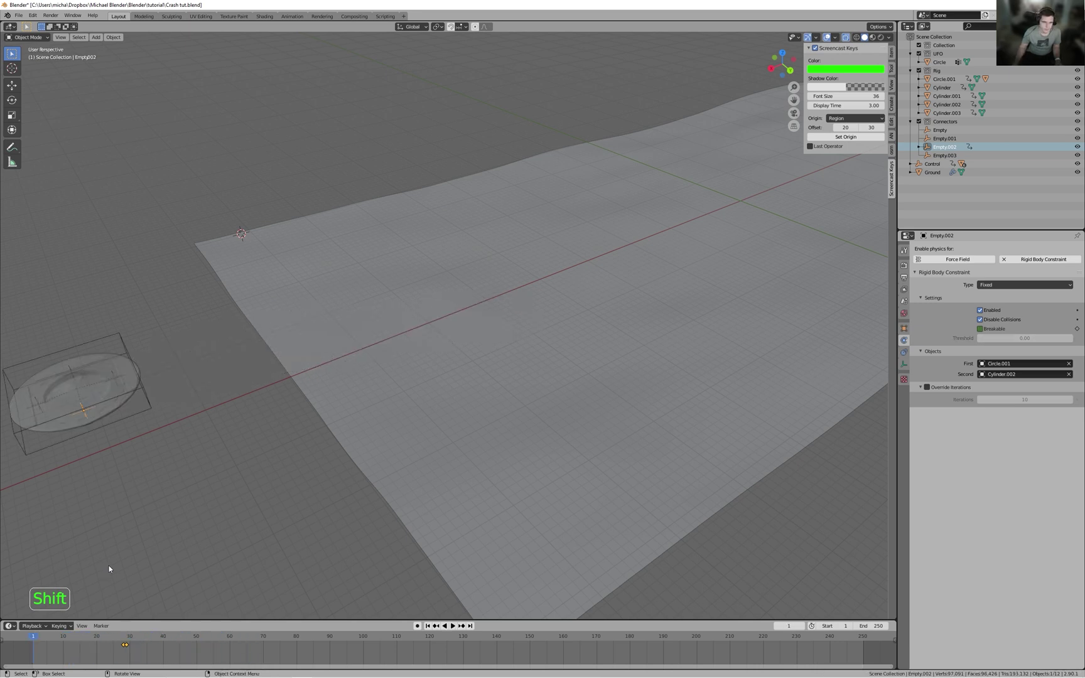
- Delay Empty.002's Breakable keyframes to about frames 51 and 52, replay the crash past frame 80, and return to frame 1
drag(133, 644, 201, 644)
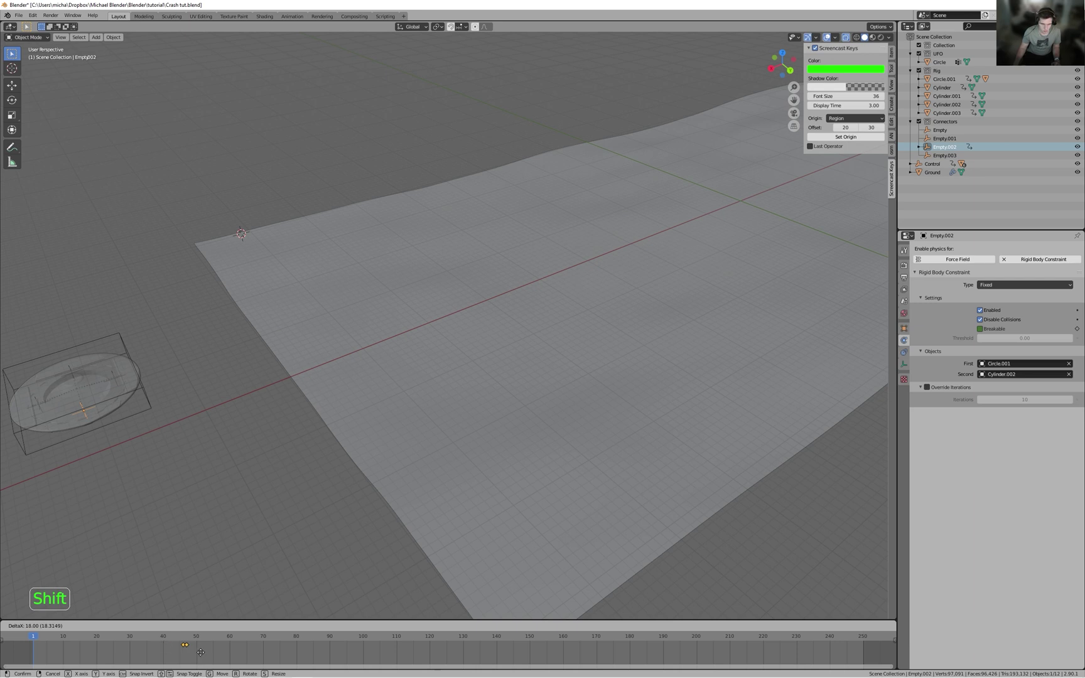
key(shift+space)
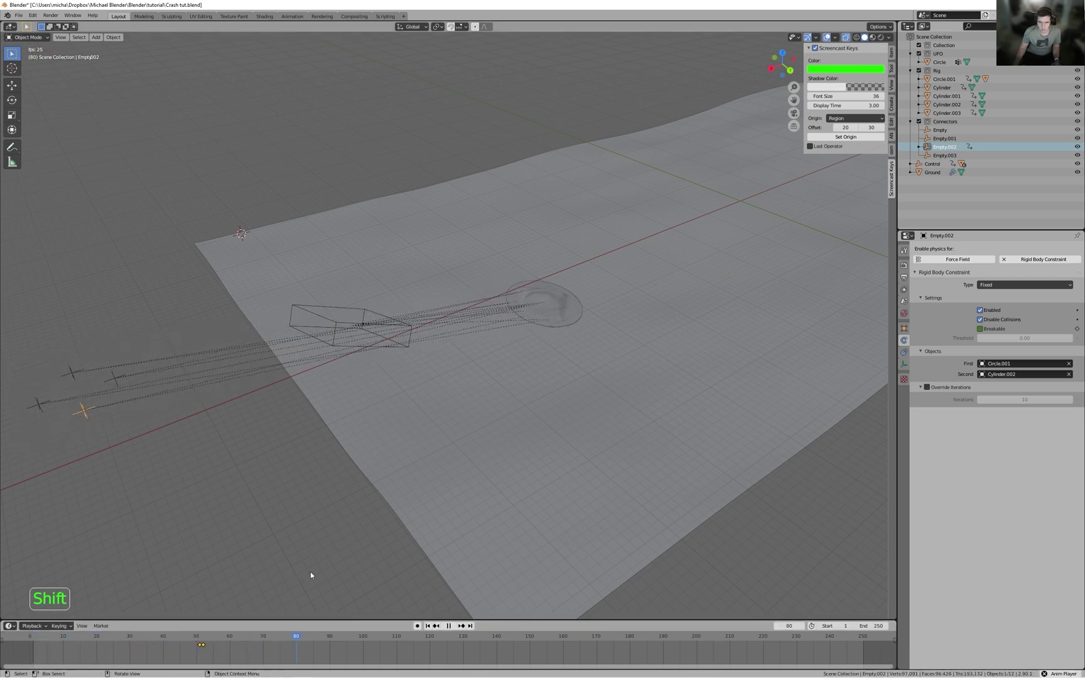
key(space)
key(shift+Left)
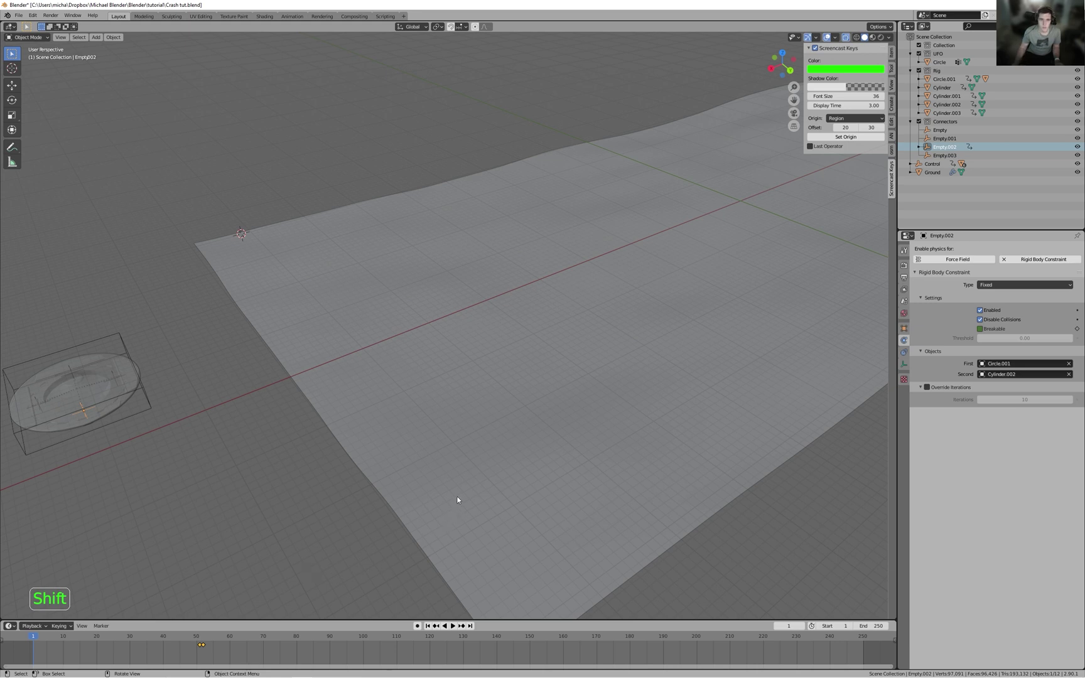
- Turn off X-ray and rotate the Ground object 180 degrees about the Z axis
click(526, 500)
key(alt+z)
middle_drag(680, 486, 674, 452)
scroll(680, 455, down, 3)
key(r)
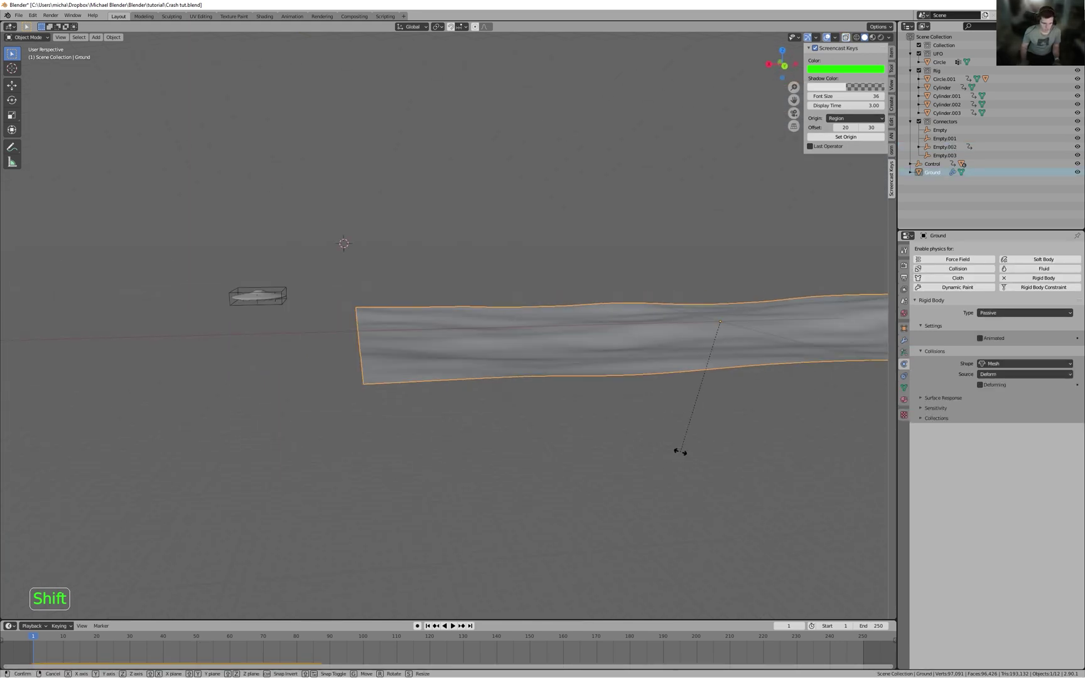
text(z)
text(180)
key(Return)
- Play the crash on the rotated ground past frame 88 and return to frame 1
key(space)
middle_drag(673, 447, 576, 421)
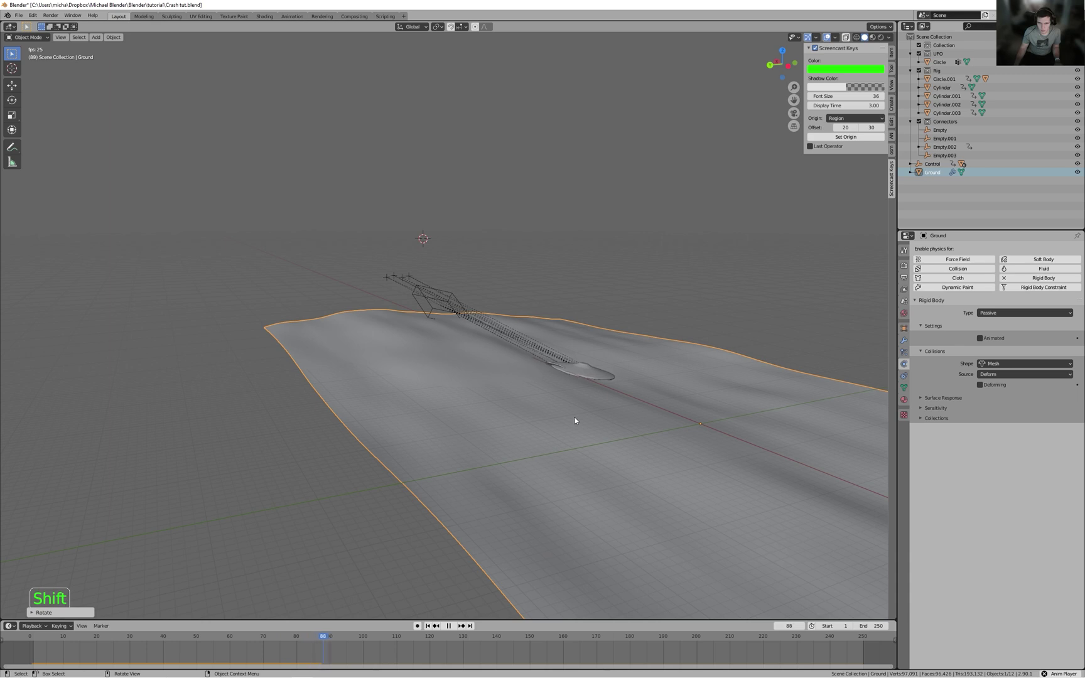
key(space)
key(shift+Left)
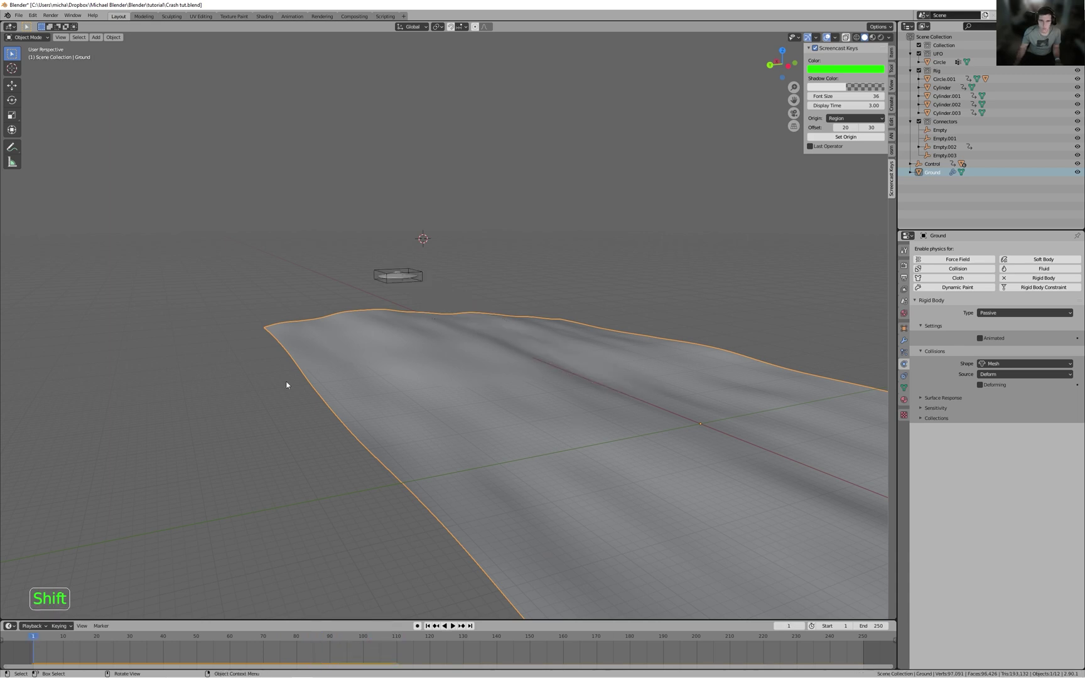
- Select the connector Empty.002 under the UFO's shell in a close side view
scroll(286, 385, up, 2)
click(414, 260)
middle_drag(437, 258, 467, 246)
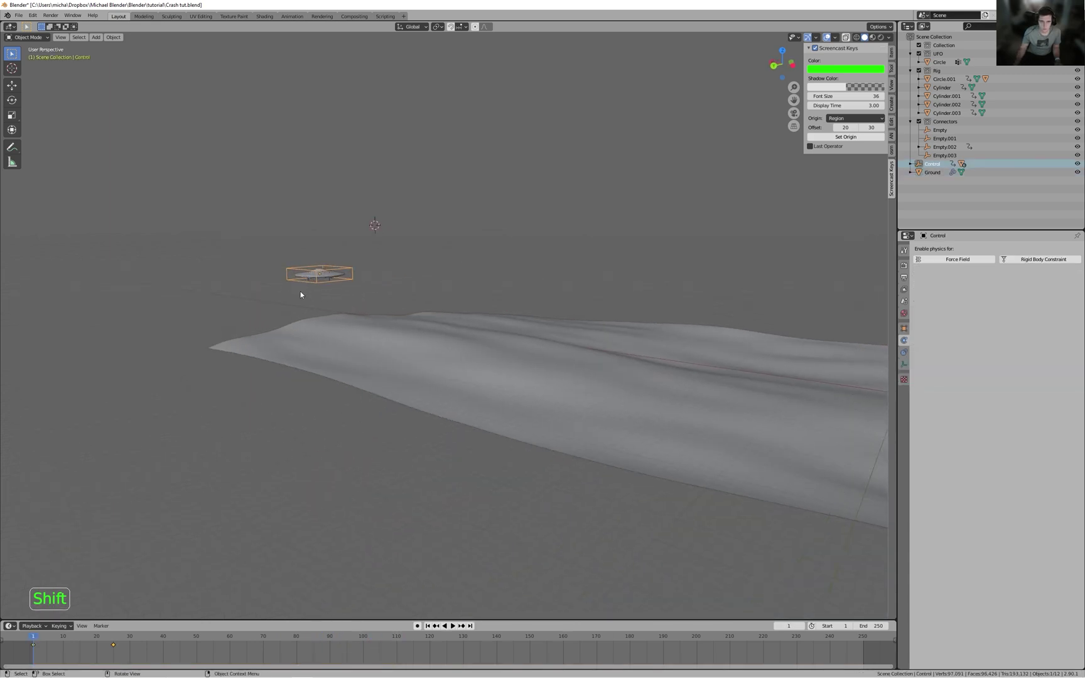
click(306, 278)
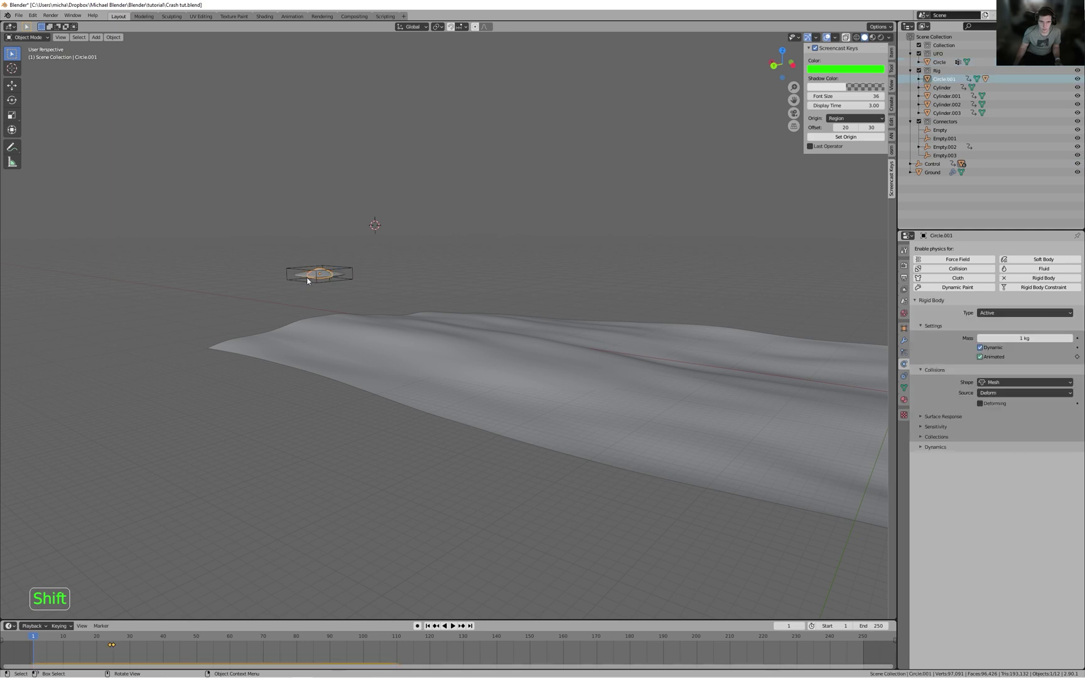
middle_drag(351, 279, 440, 285)
shift+middle_drag(440, 285, 526, 356)
scroll(526, 356, up, 5)
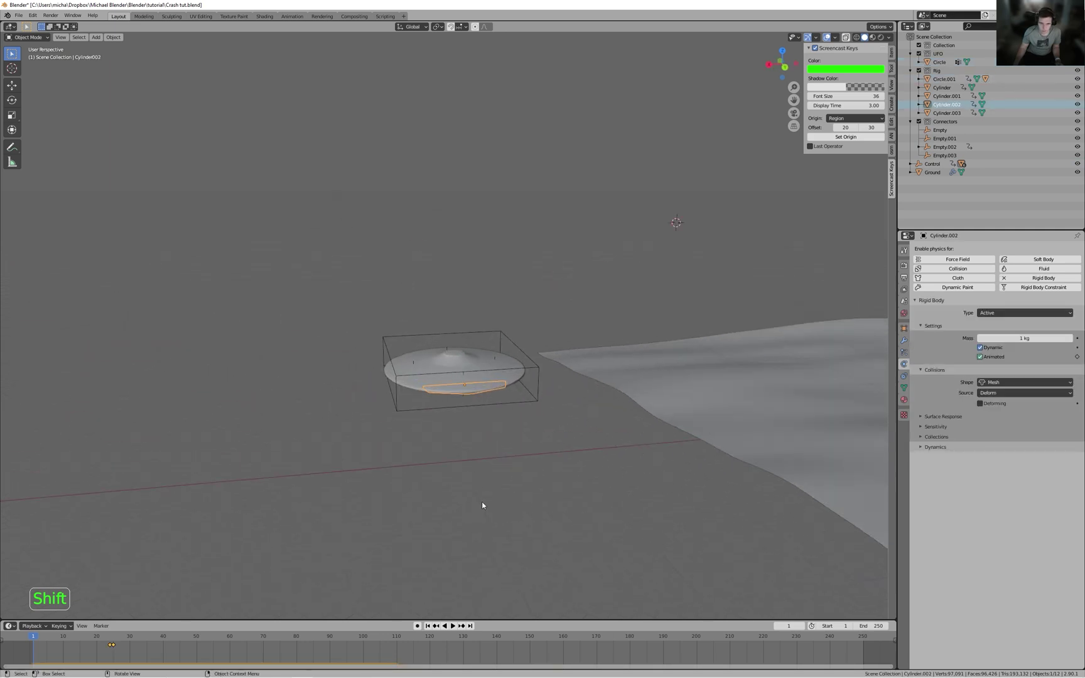
click(944, 155)
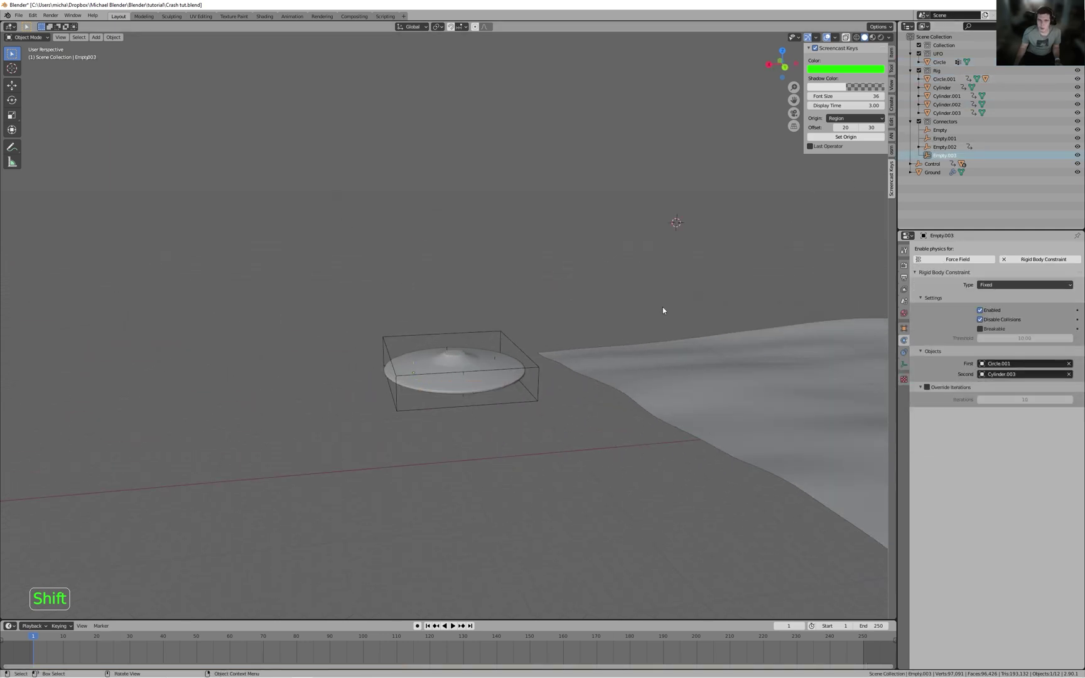
scroll(661, 306, up, 3)
click(497, 346)
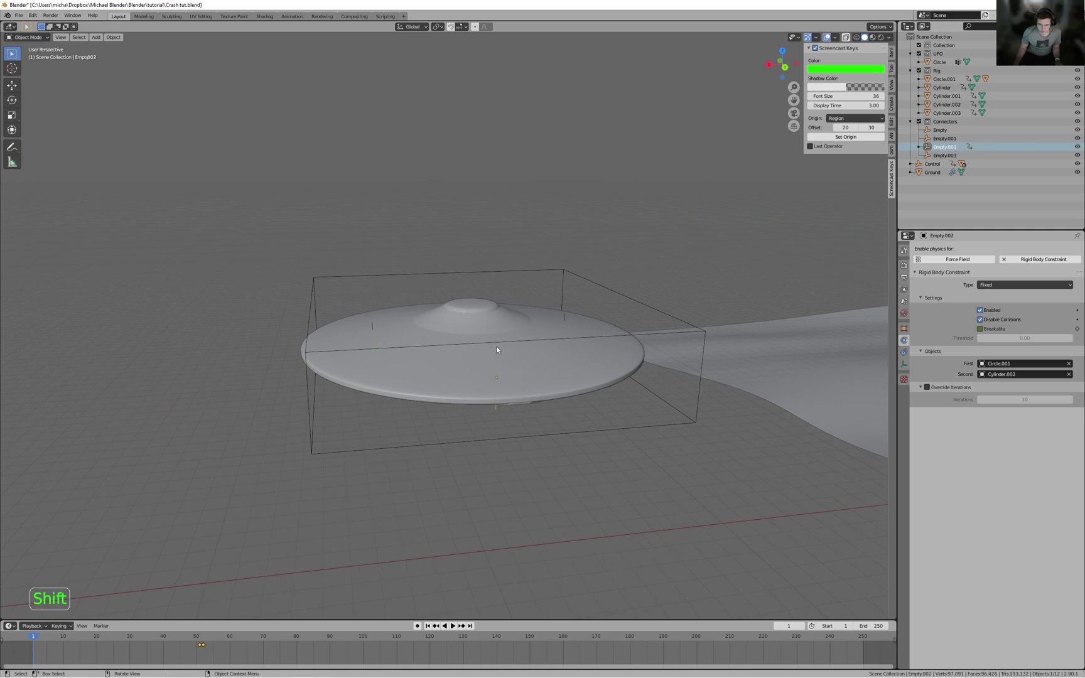
- Play the crash to frame 47 in a wide side view and shift Empty.002's Breakable keyframes to about frames 47 and 48
scroll(703, 336, down, 4)
middle_drag(703, 336, 583, 417)
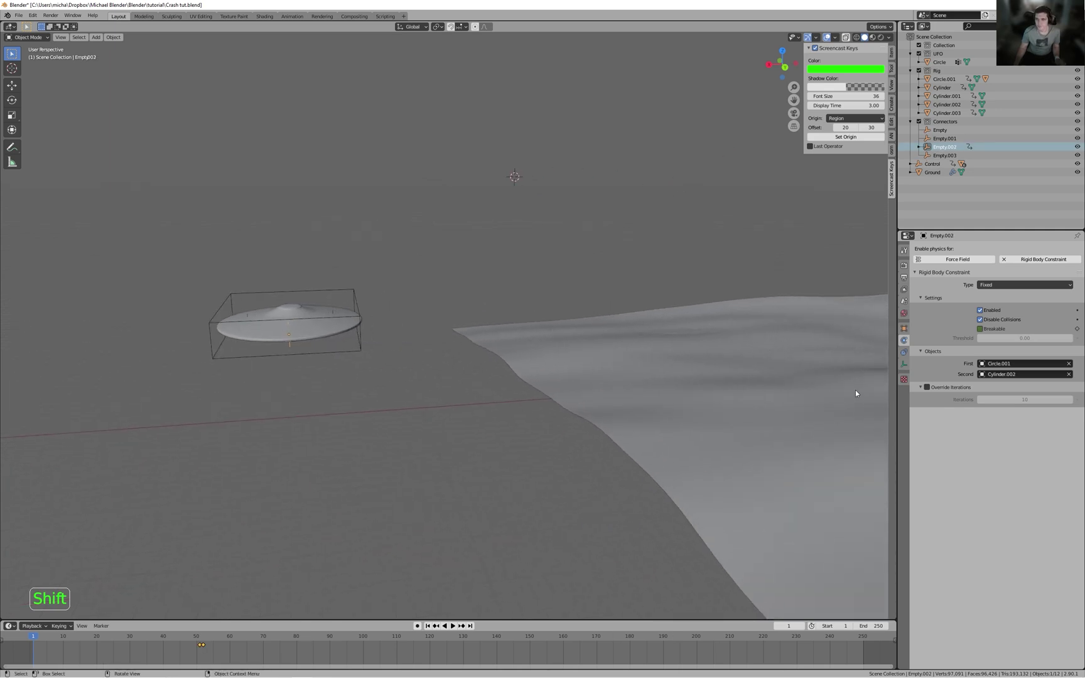
middle_drag(785, 415, 645, 382)
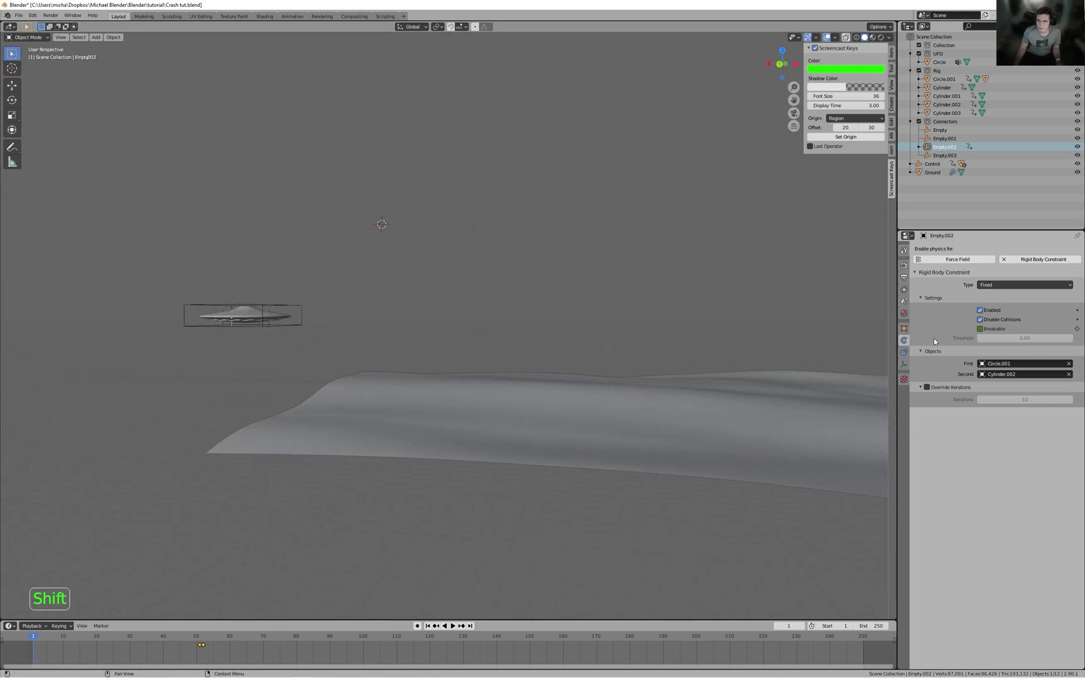
key(space)
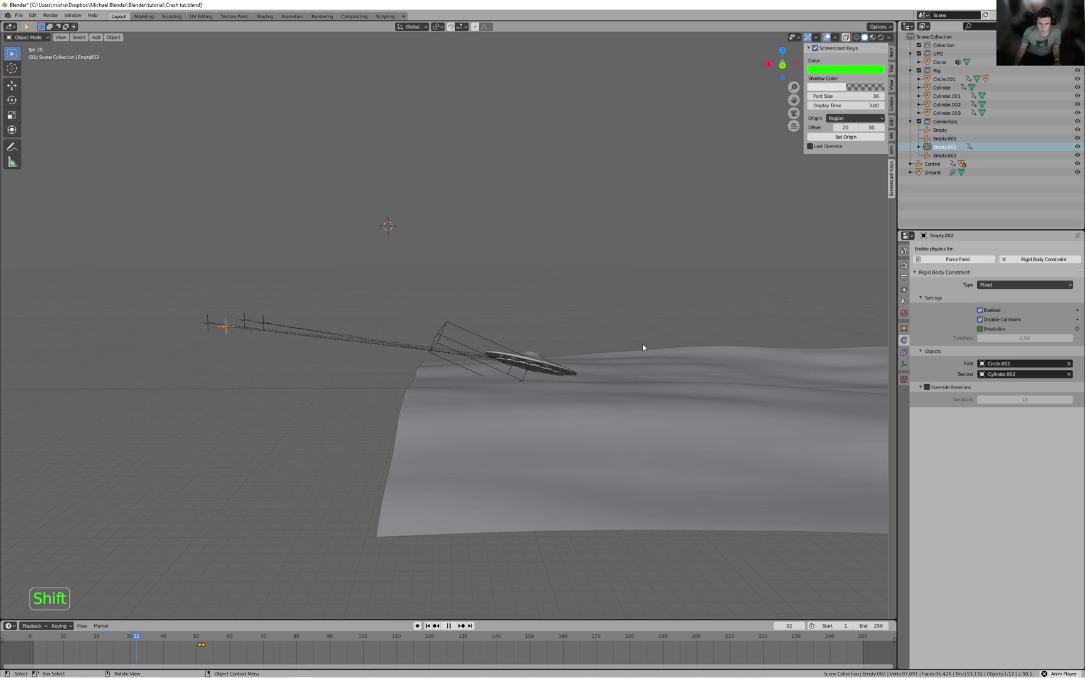
key(space)
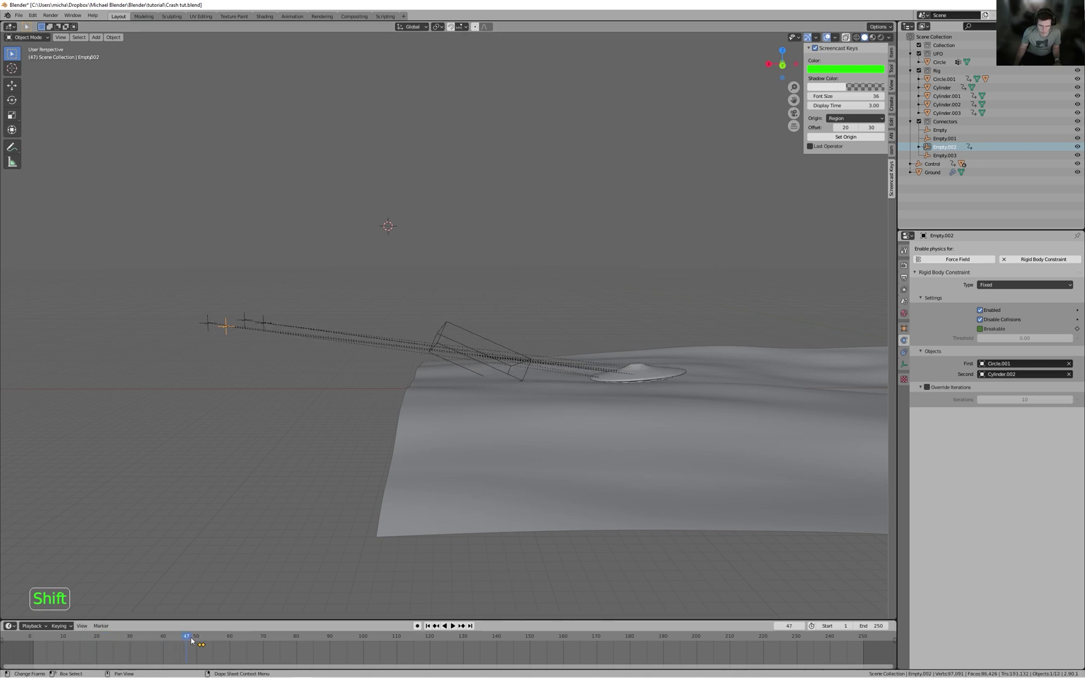
drag(206, 648, 195, 652)
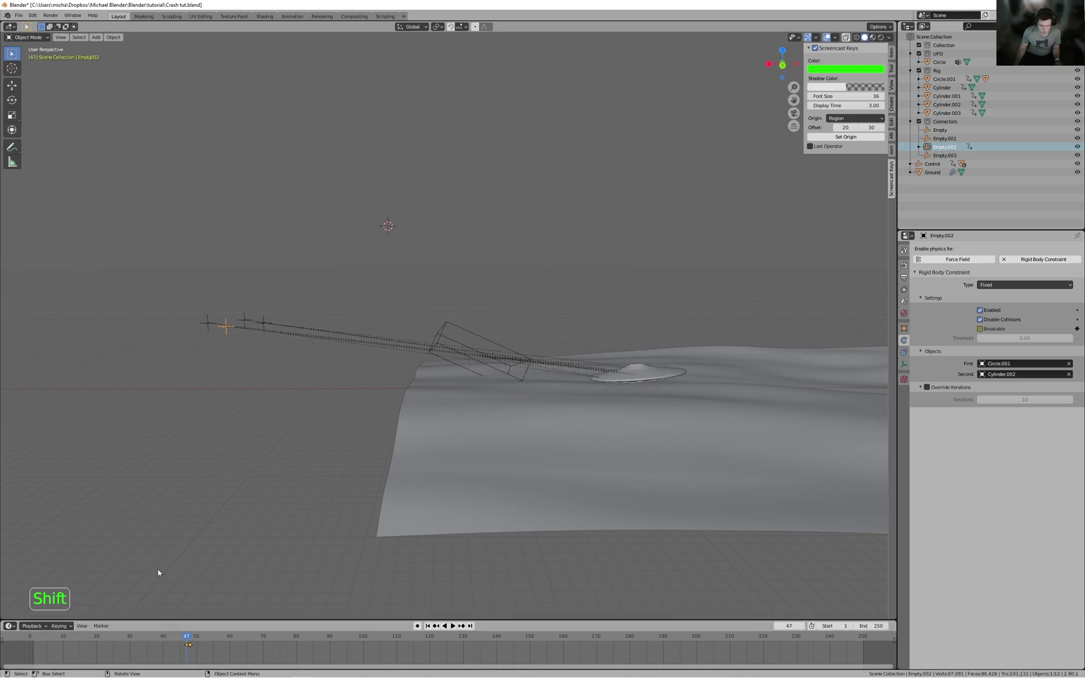
- Replay the crash from frame 1 past frame 82, following the UFO across the ground, and return to frame 1
key(shift+Left)
key(space)
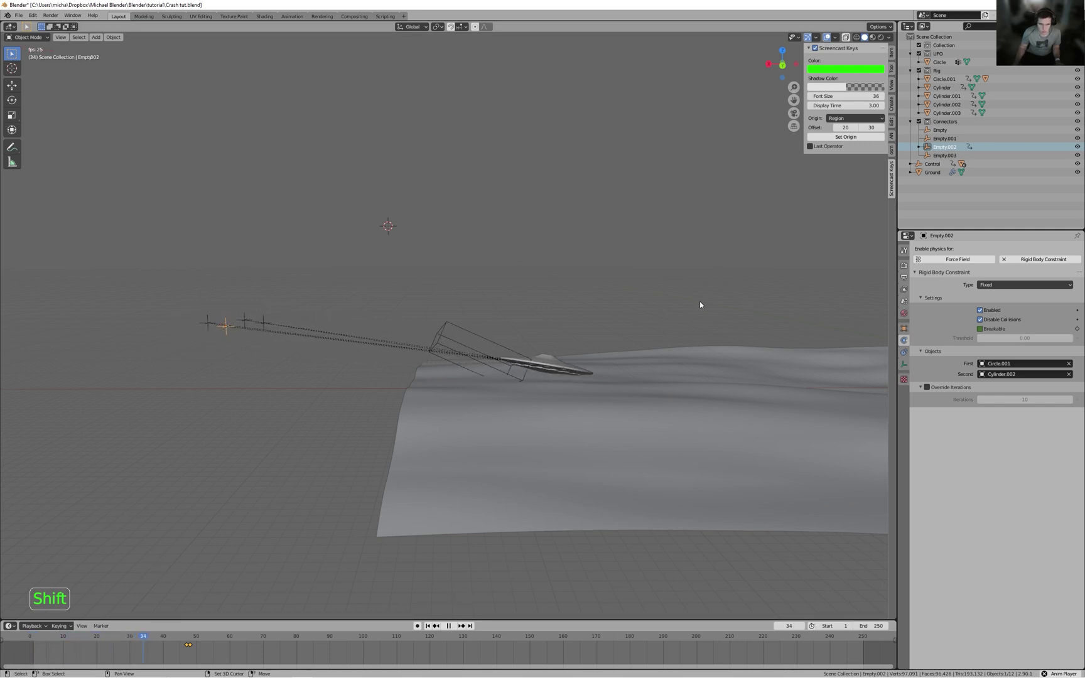
shift+middle_drag(700, 302, 504, 296)
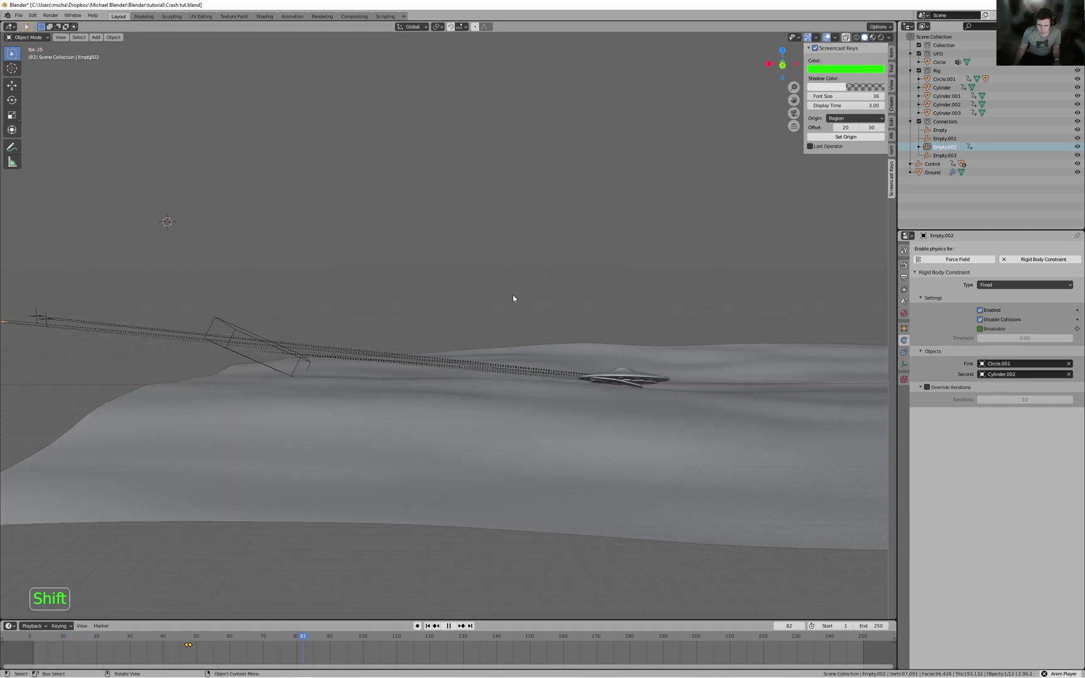
key(Escape)
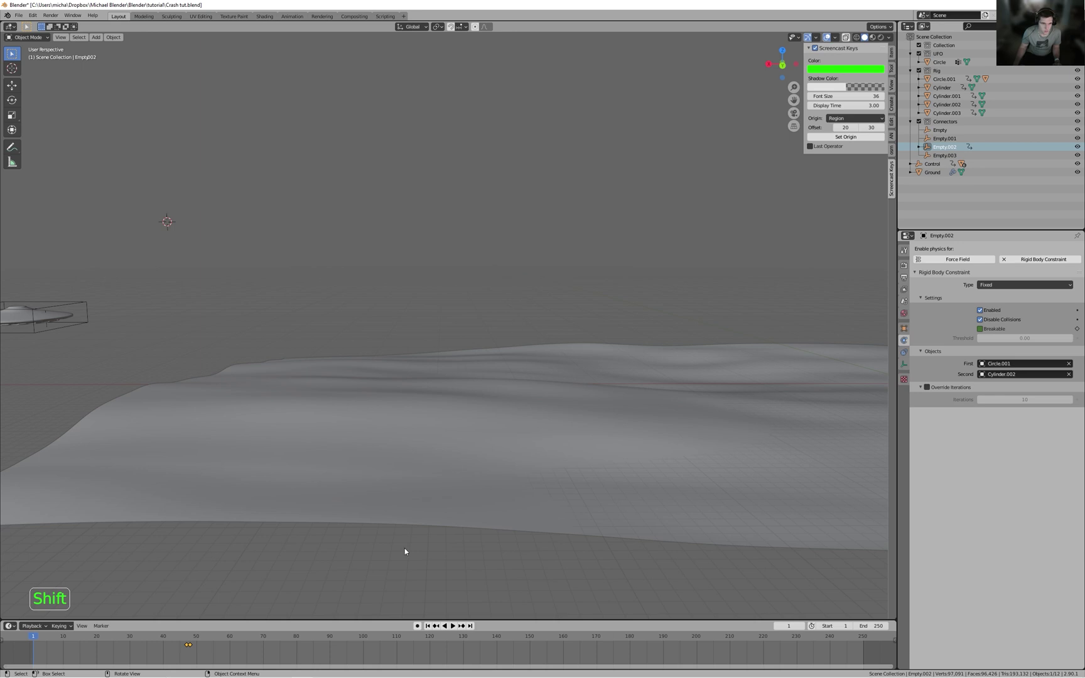
- Move Empty.002's Breakable keyframes to about frames 25 and 26 and play the crash to frame 53
key(g)
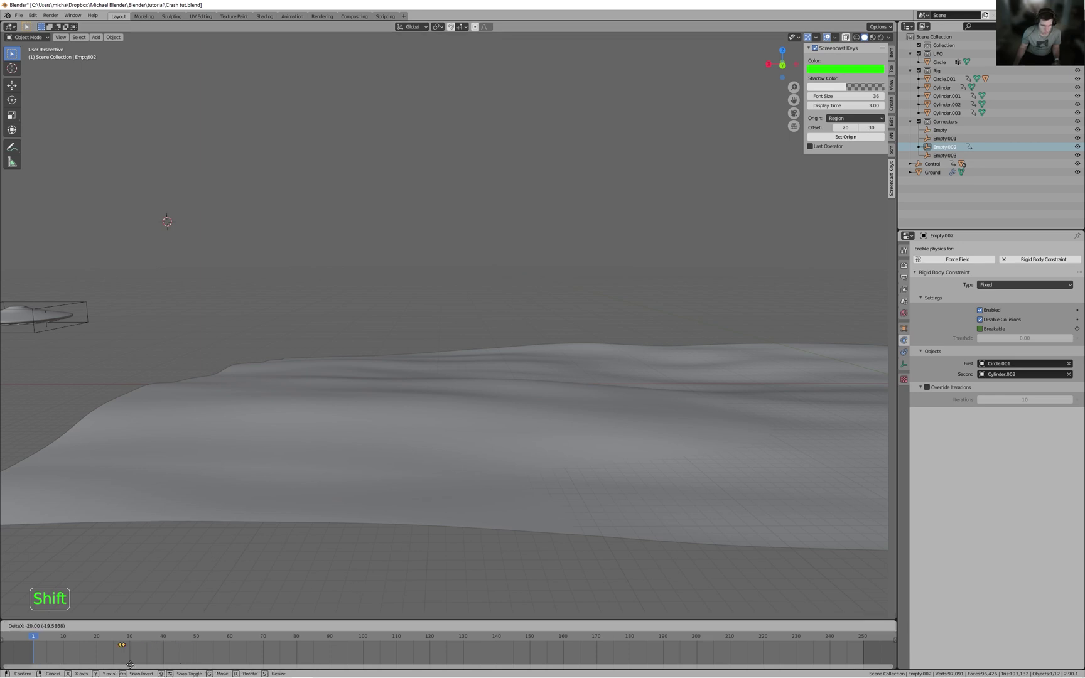
click(122, 665)
key(space)
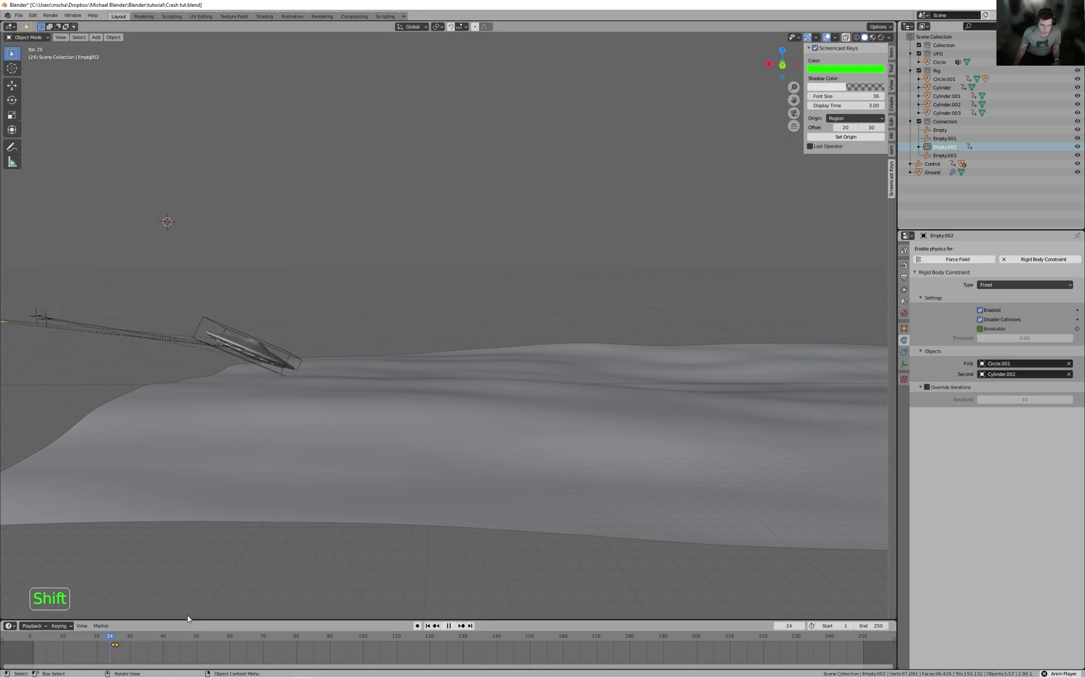
key(space)
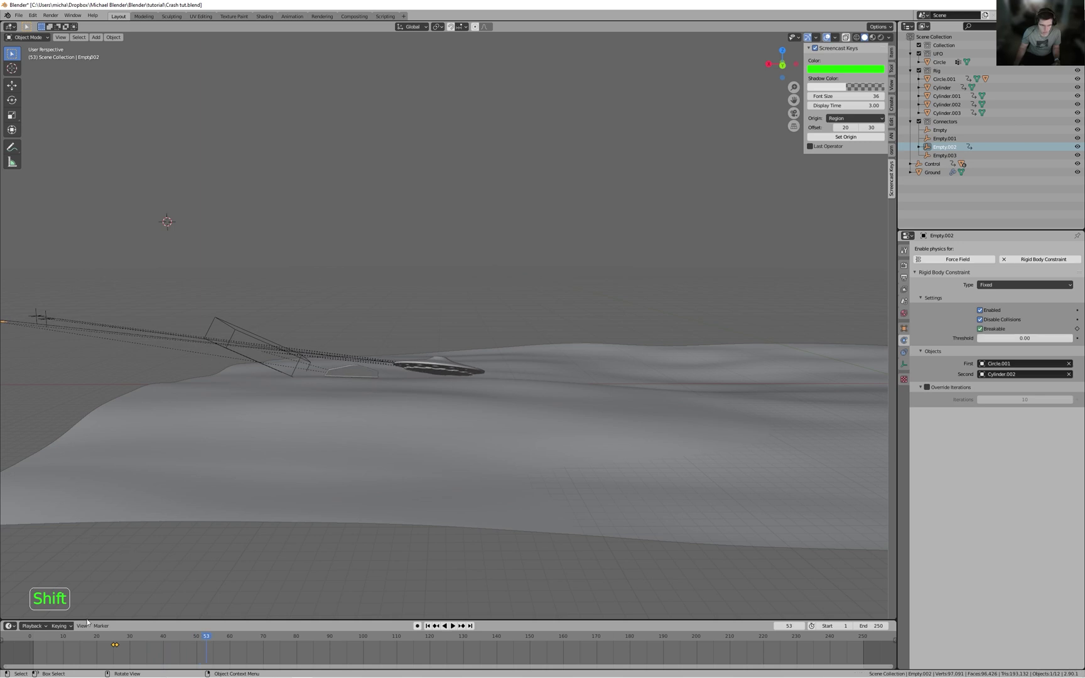
- Shift Empty.002's Breakable keyframes to about frames 29 and 30 and replay the crash past frame 170
drag(115, 646, 128, 645)
key(space)
key(shift+Left)
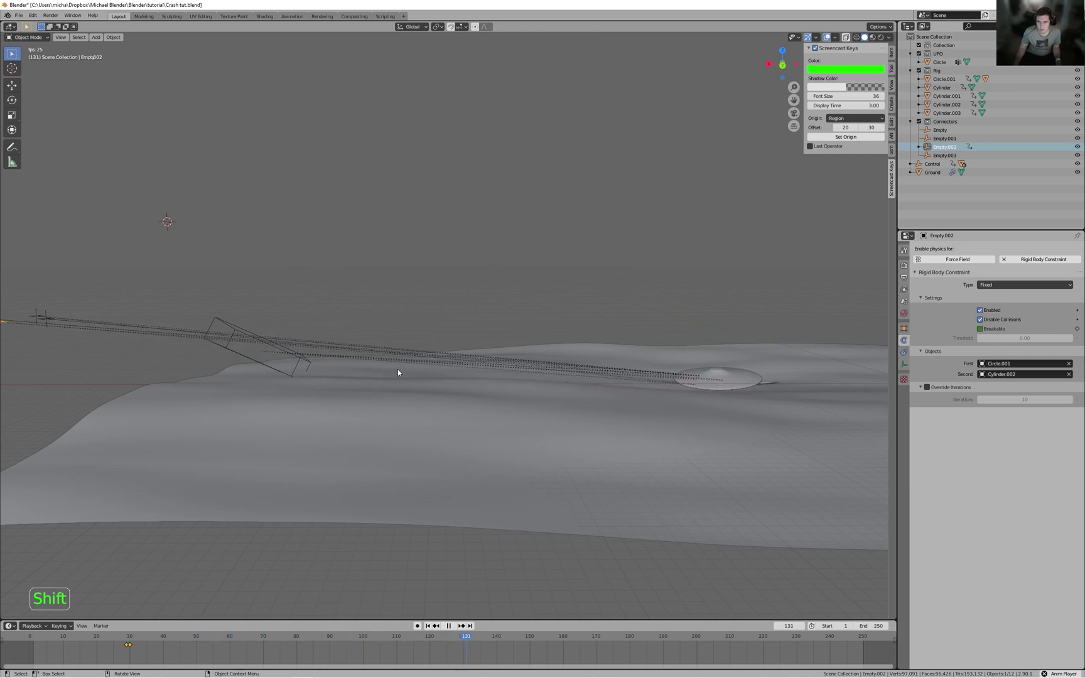
key(Escape)
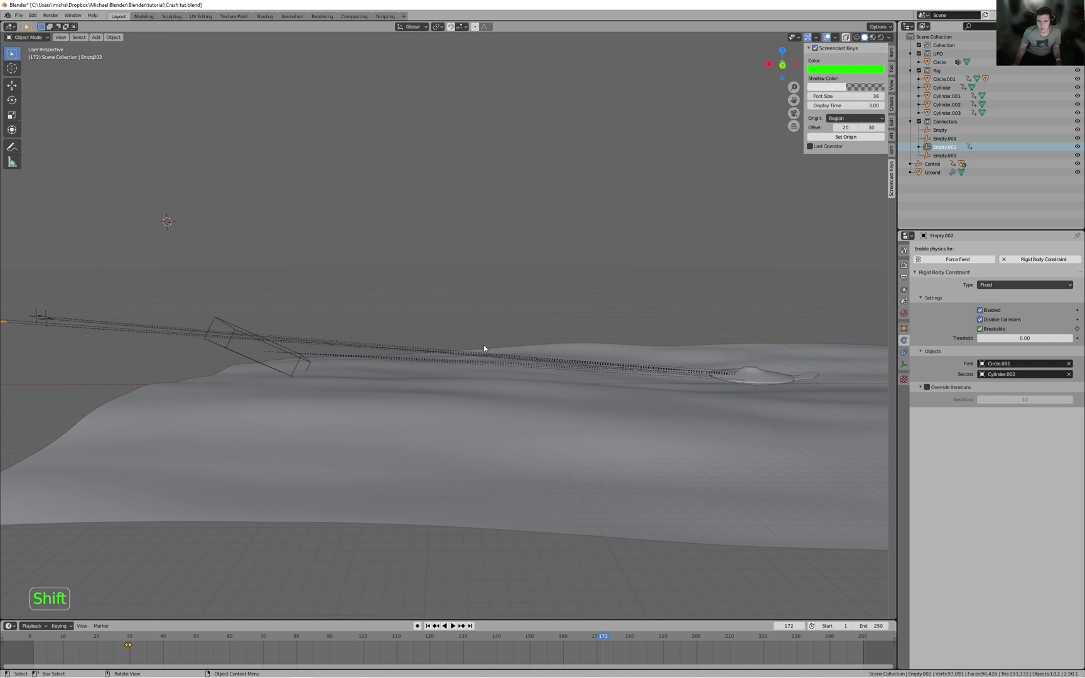
- At frame 25, rotate the Control empty slightly about the Z axis and keyframe its new rotation
scroll(484, 349, down, 2)
middle_drag(410, 303, 480, 293)
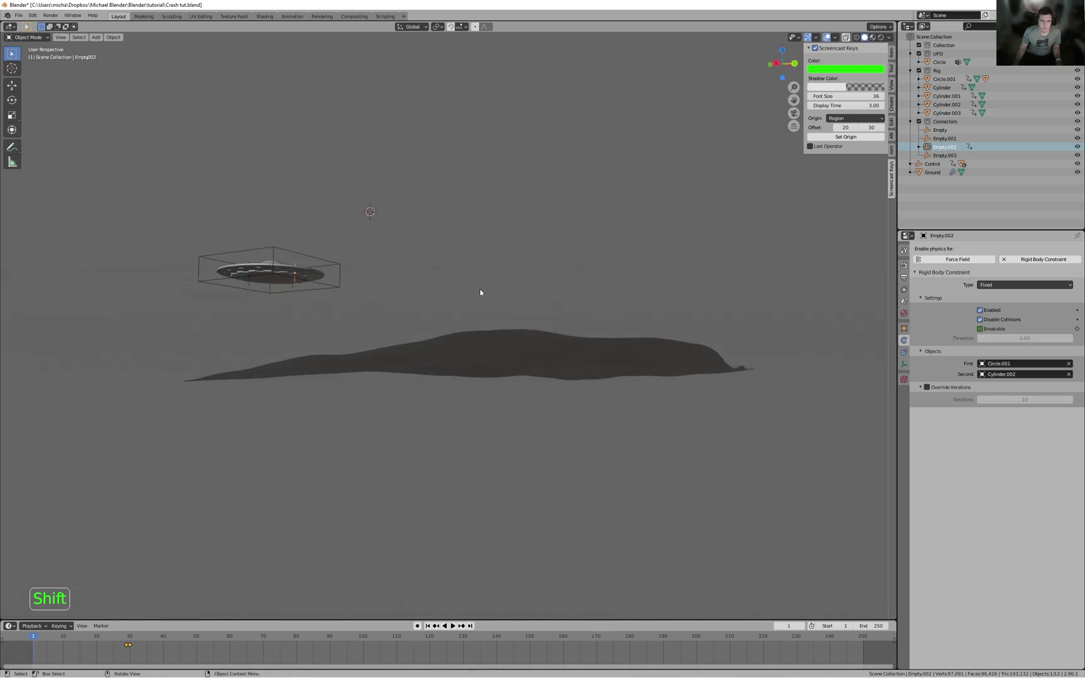
click(296, 253)
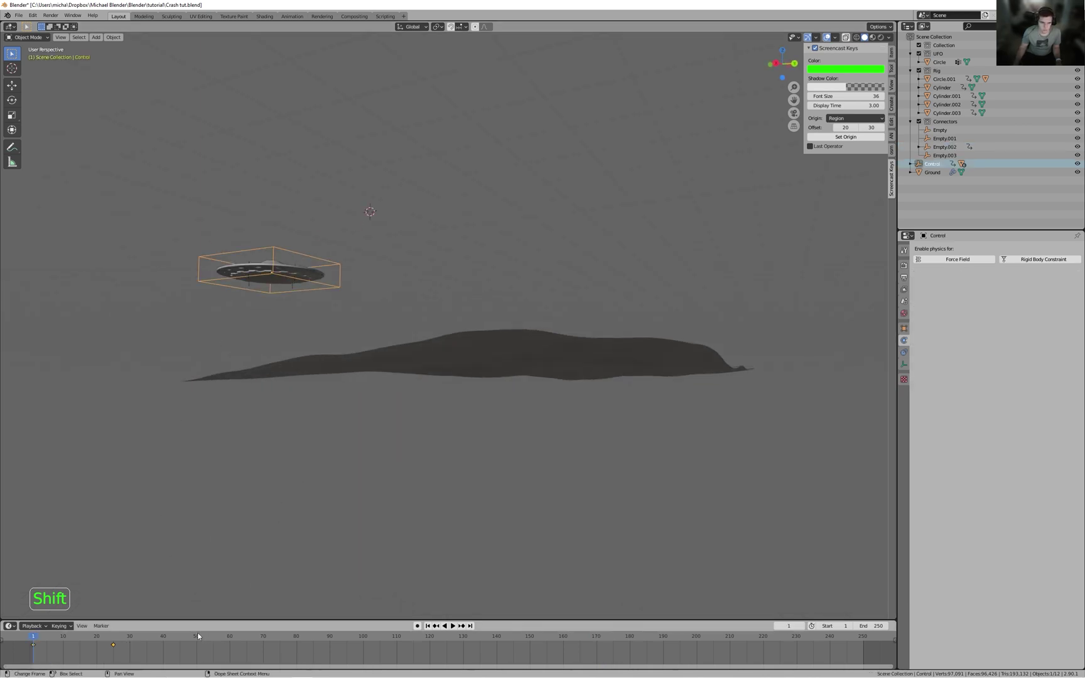
click(113, 636)
middle_drag(443, 451, 538, 389)
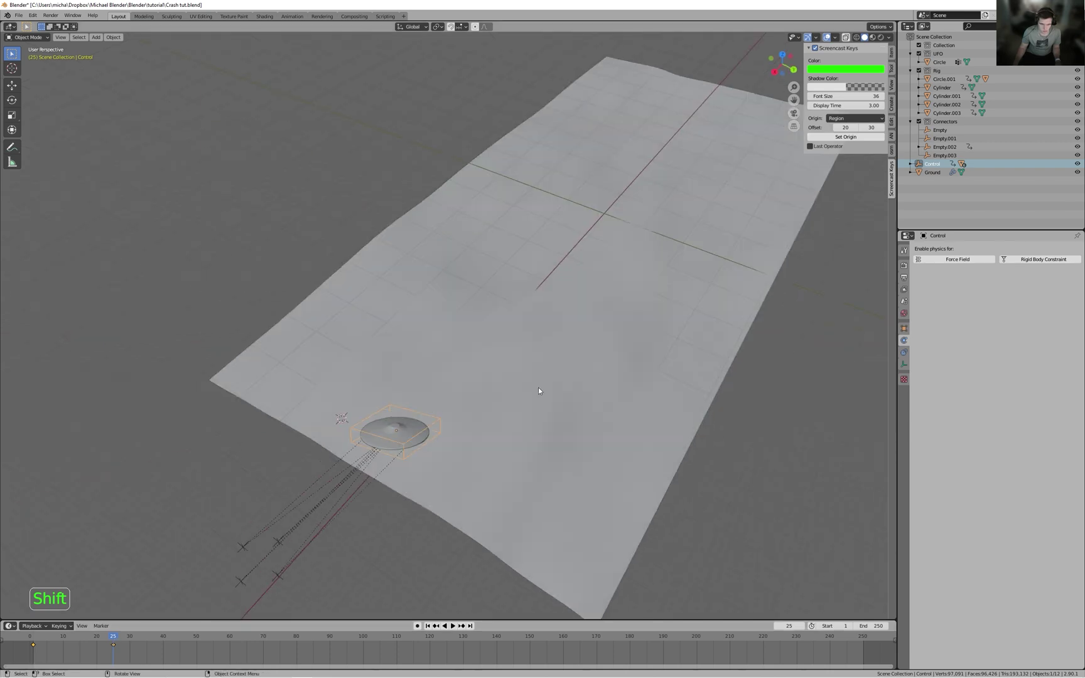
key(r)
key(z)
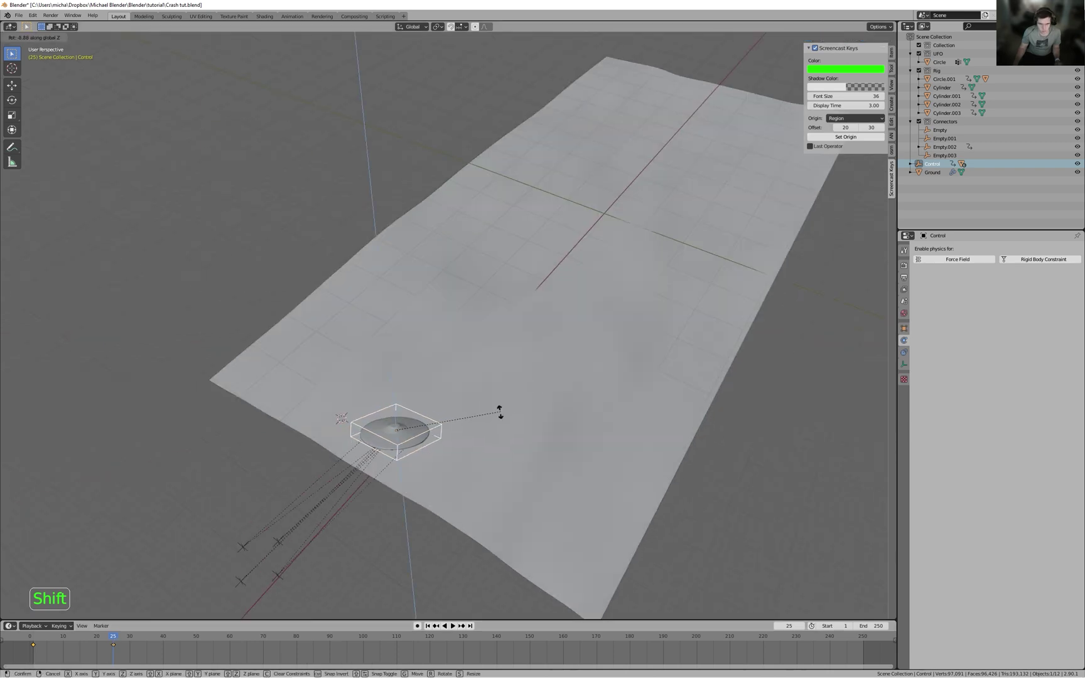
click(475, 429)
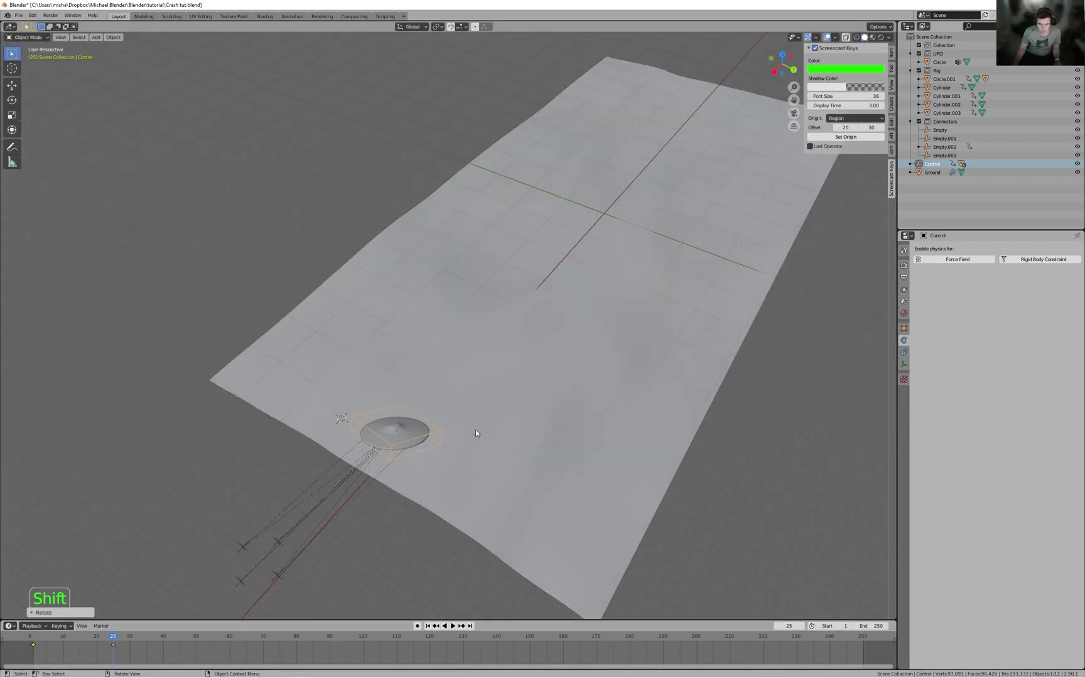
key(i)
click(507, 418)
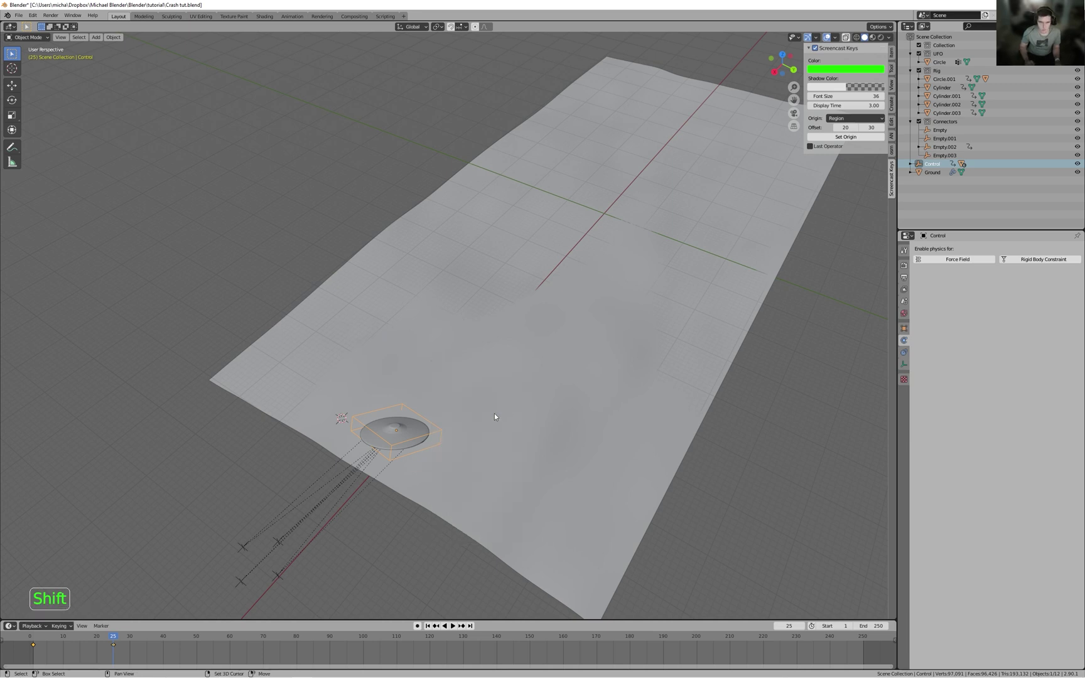
- Replay the crash from frame 1 to frame 137, inspect the landing from a low side view and select Ground
key(shift+Left)
key(space)
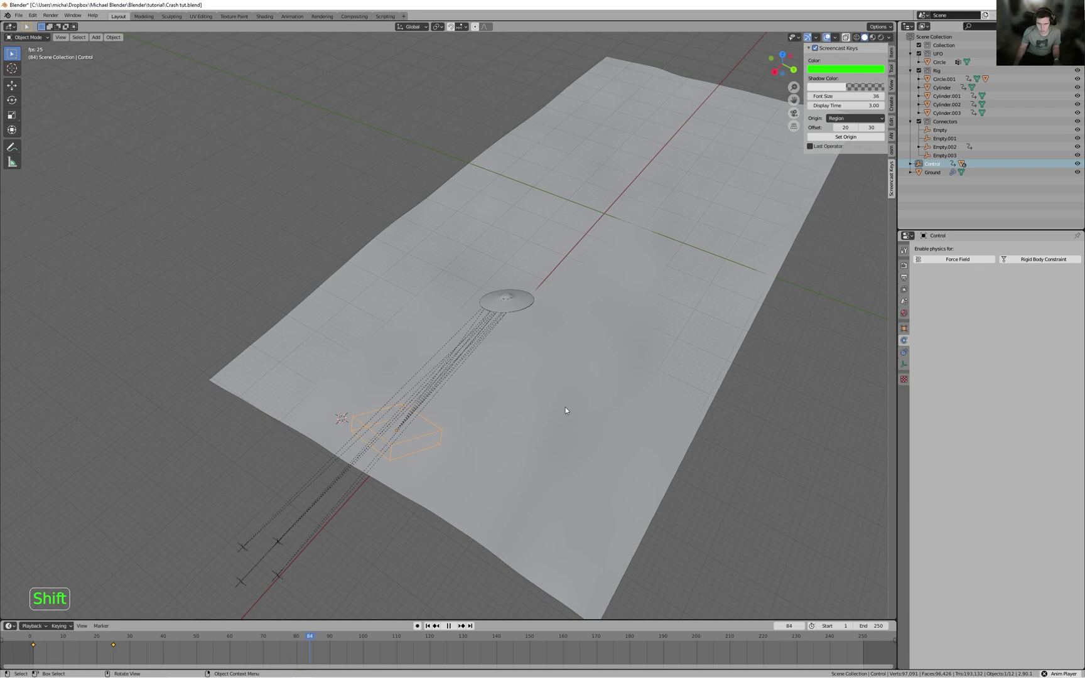
key(space)
middle_drag(704, 357, 557, 401)
click(625, 478)
middle_drag(624, 477, 662, 438)
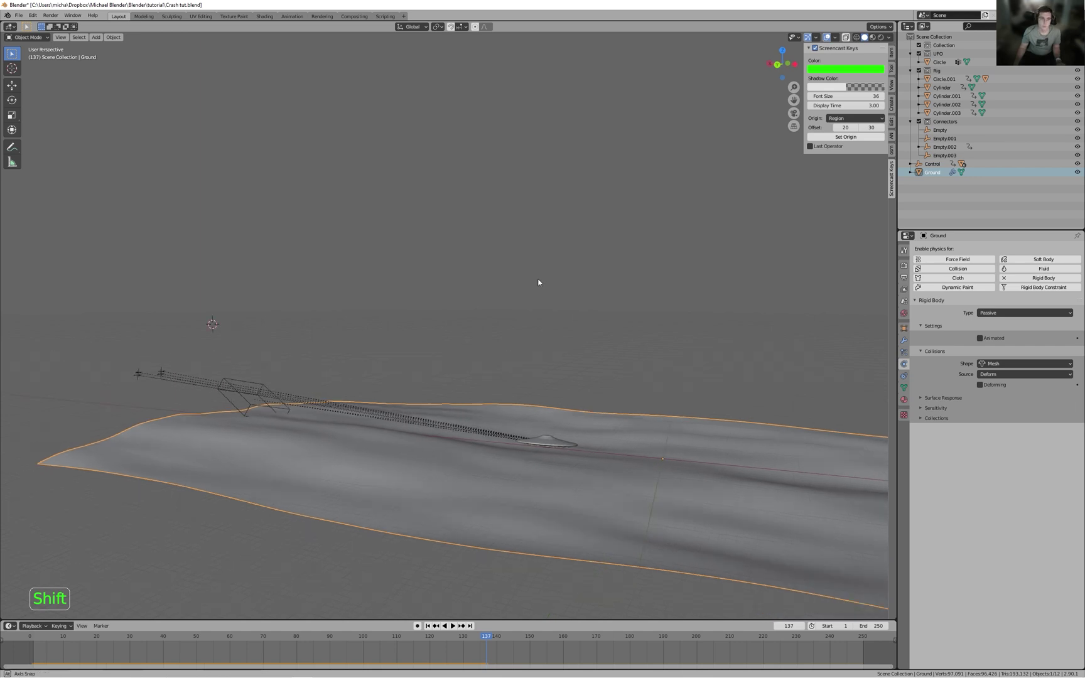
- Replay the crash to frame 32, select Empty.002 and delay its Breakable keyframes to about frames 37 and 38
key(shift+Left)
middle_drag(527, 279, 585, 291)
key(space)
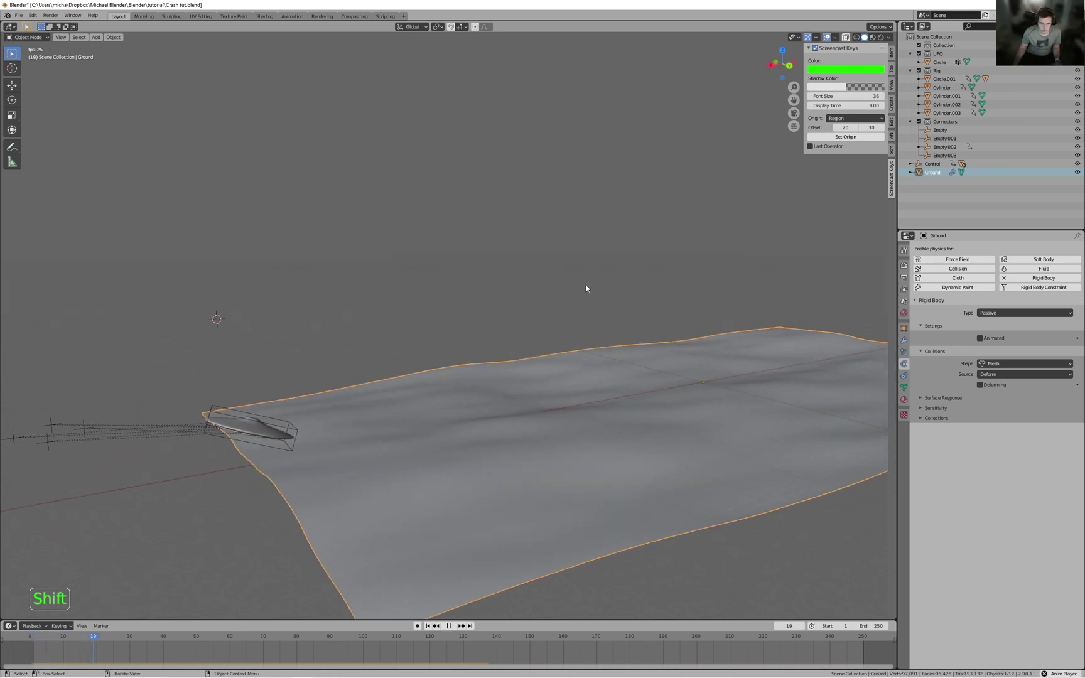
click(50, 456)
key(space)
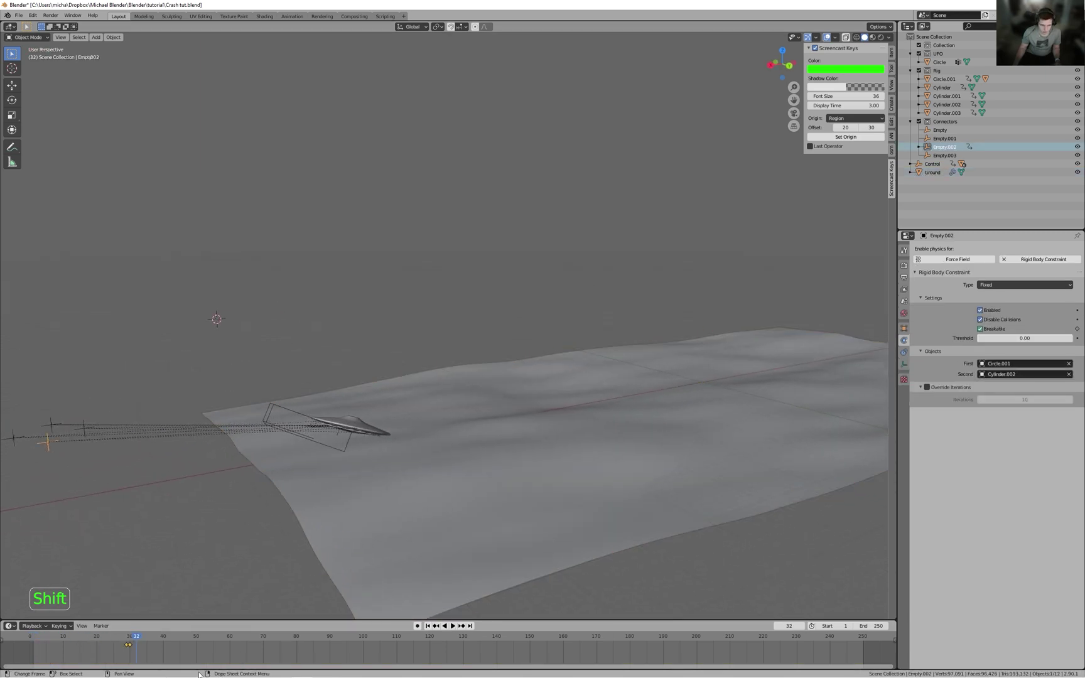
click(979, 328)
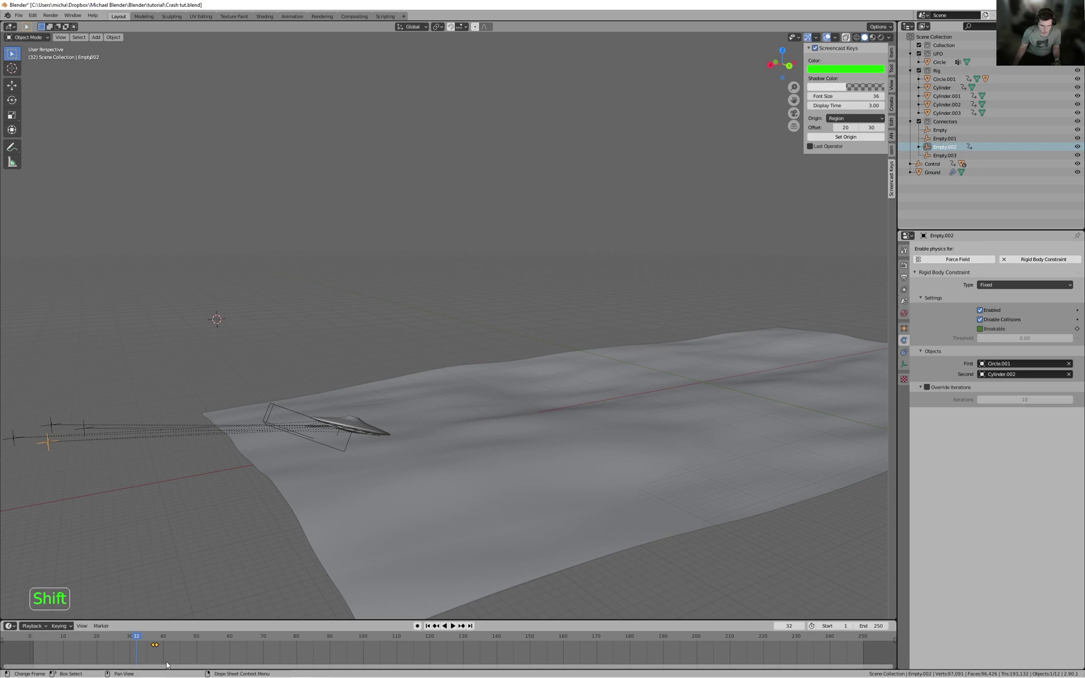
- Play the crash from frame 1 past frame 120 to check the break timing and return to frame 1
key(shift+Left)
key(space)
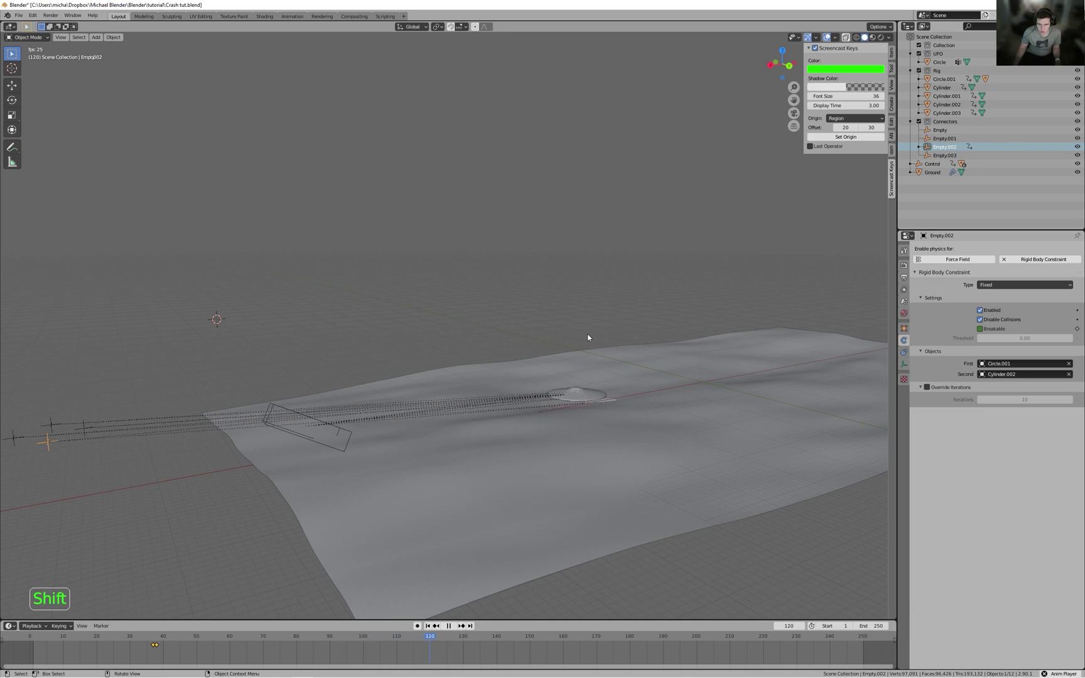
key(space)
key(shift+Left)
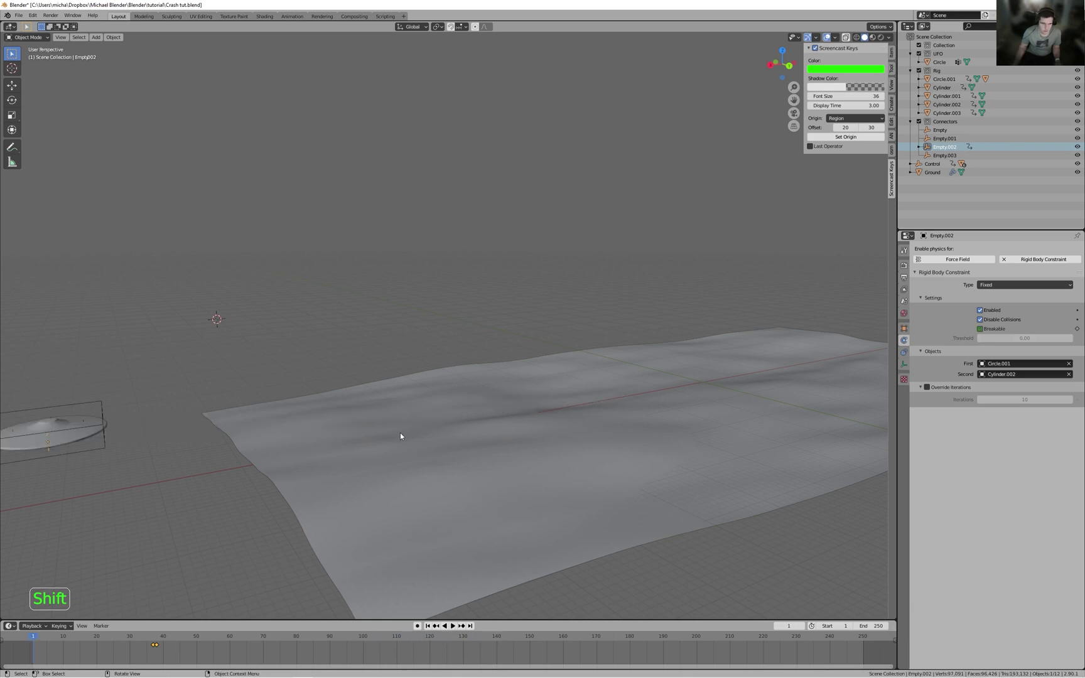
- Delay Empty.002's Breakable keyframes to about frames 48 and 49 and replay the crash past frame 60
key(g)
click(253, 663)
key(space)
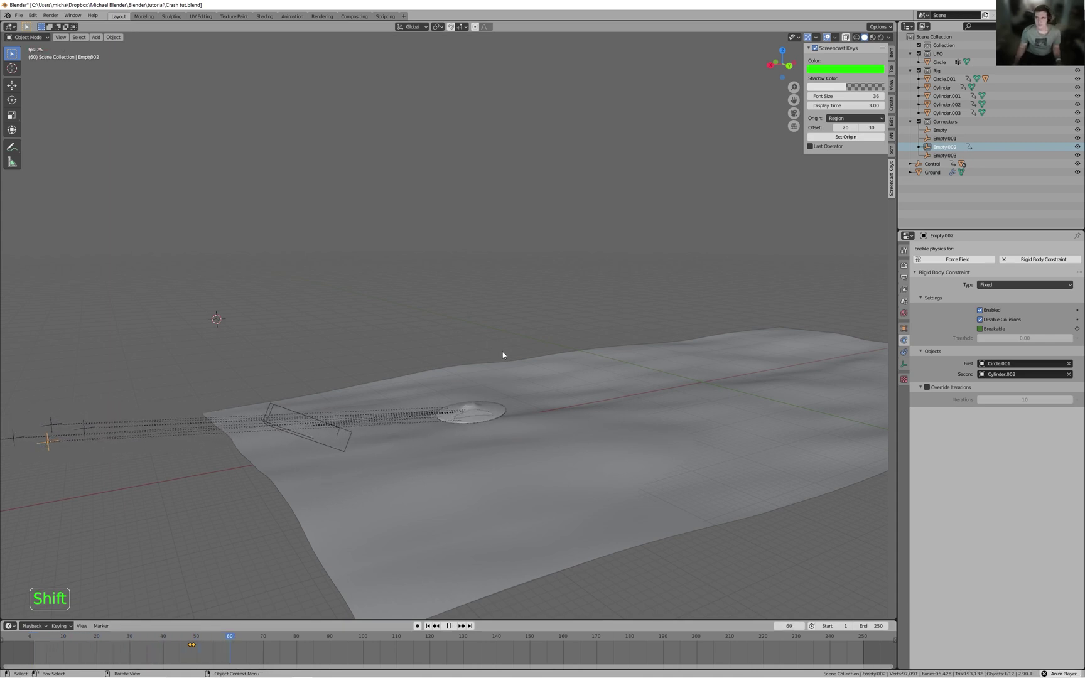
key(shift+Left)
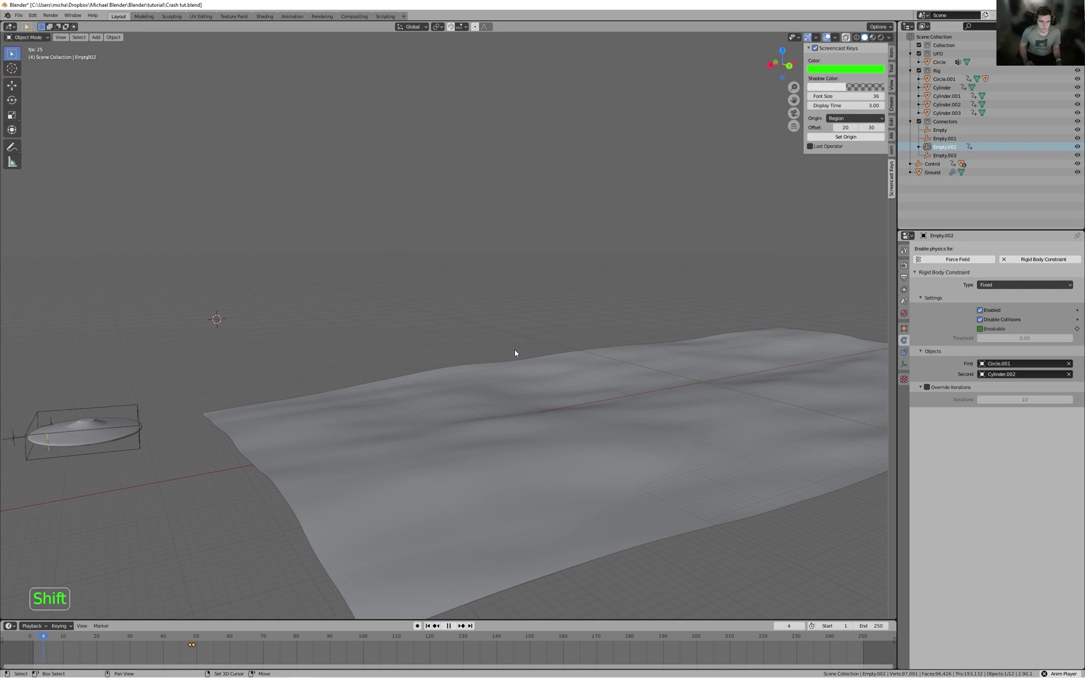
- Move Empty.002's Breakable keyframes back to about frames 42 and 43 and replay the crash to frame 72
key(space)
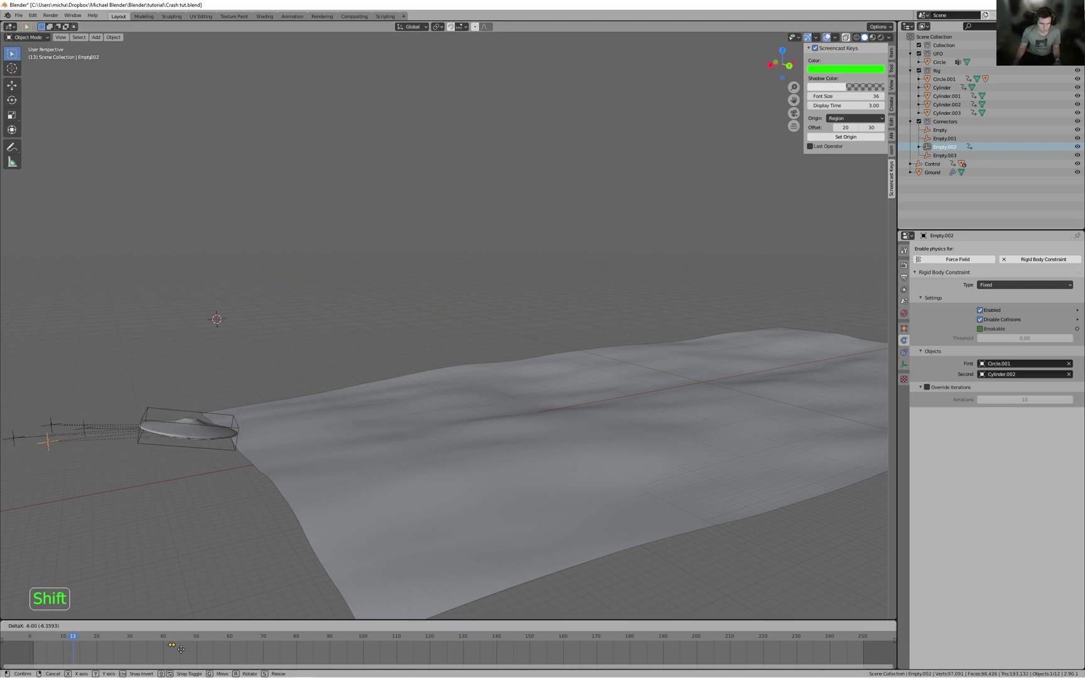
key(shift+Left)
key(space)
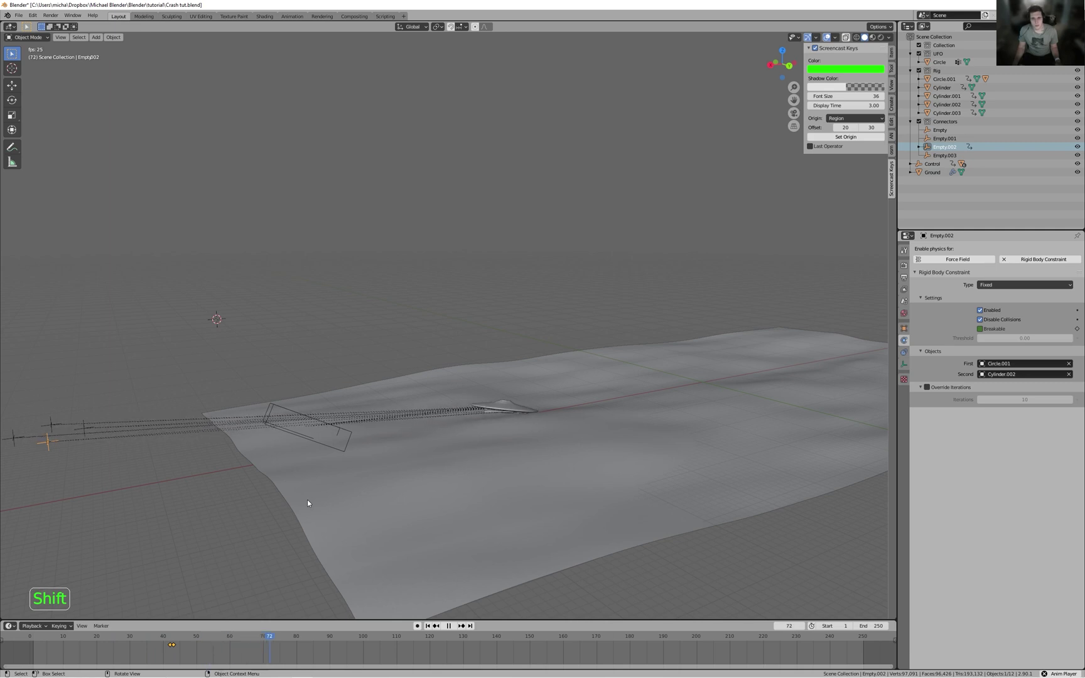
key(space)
- Move Empty.002's Breakable keyframes to about frames 36 and 37, replay the crash past frame 170 and return to frame 1
key(g)
click(168, 654)
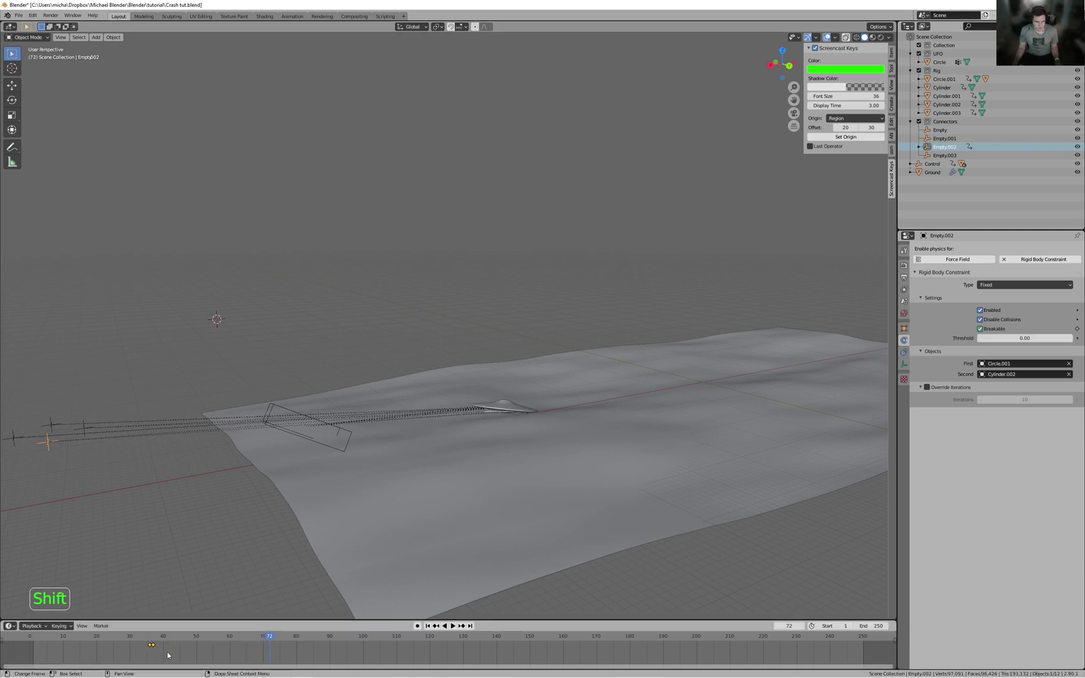
key(shift+Left)
key(space)
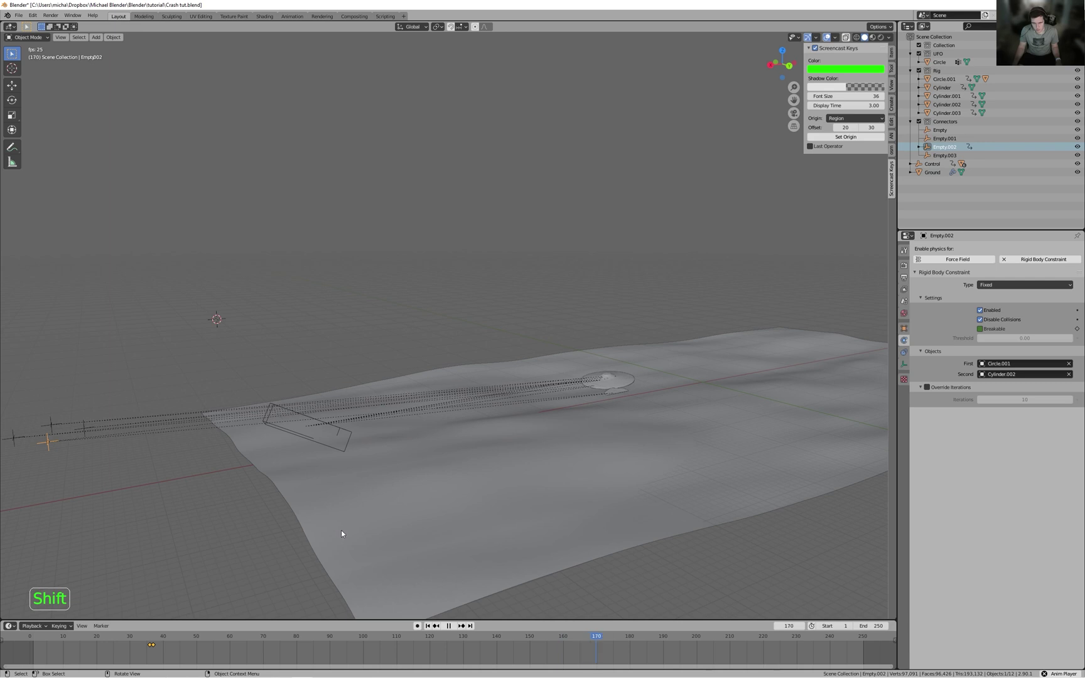
key(Escape)
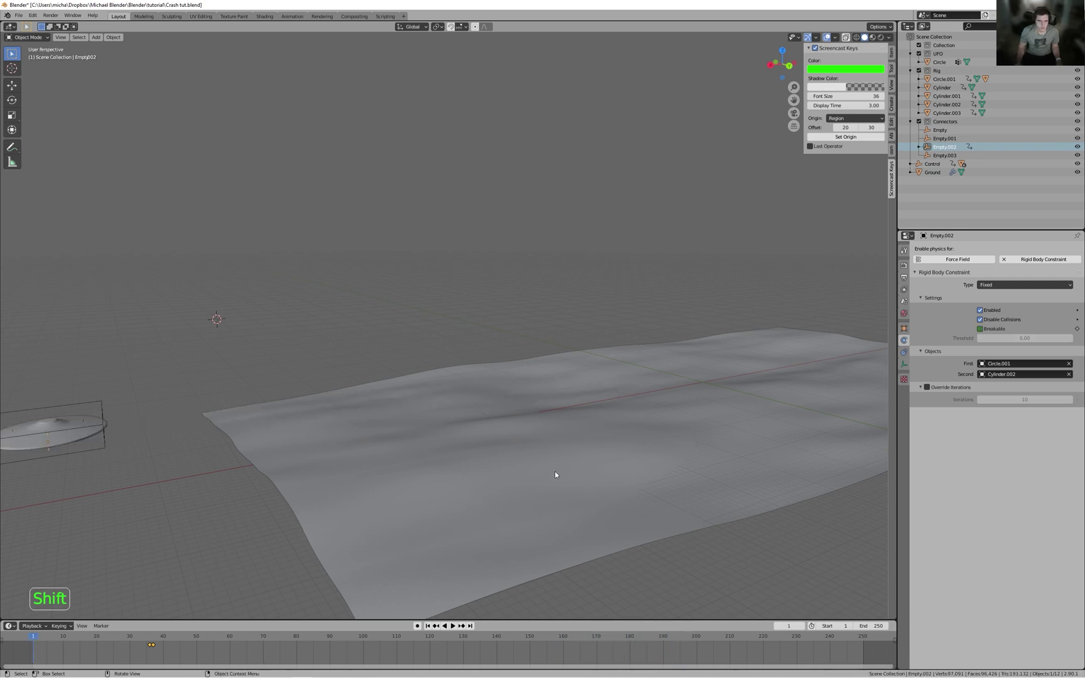
- Play the crash from frame 1 to frame 49 while following the UFO, and select the Ground
middle_drag(469, 324, 473, 335)
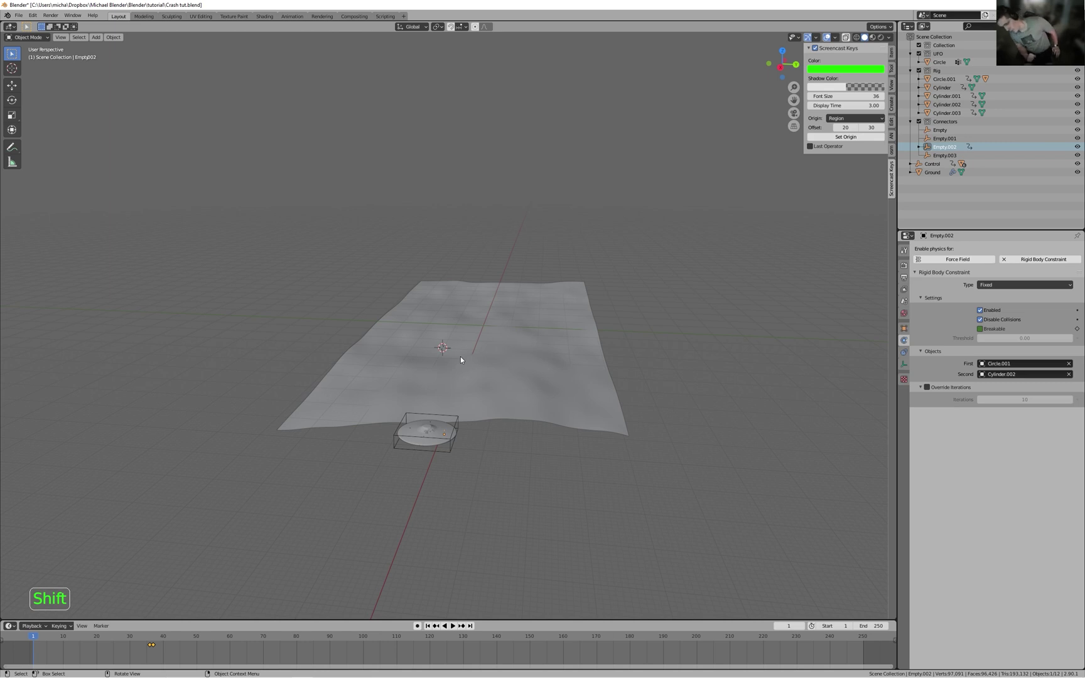
middle_drag(533, 390, 612, 379)
scroll(620, 359, up, 3)
scroll(671, 345, up, 4)
key(space)
shift+middle_drag(688, 390, 388, 415)
scroll(389, 416, down, 3)
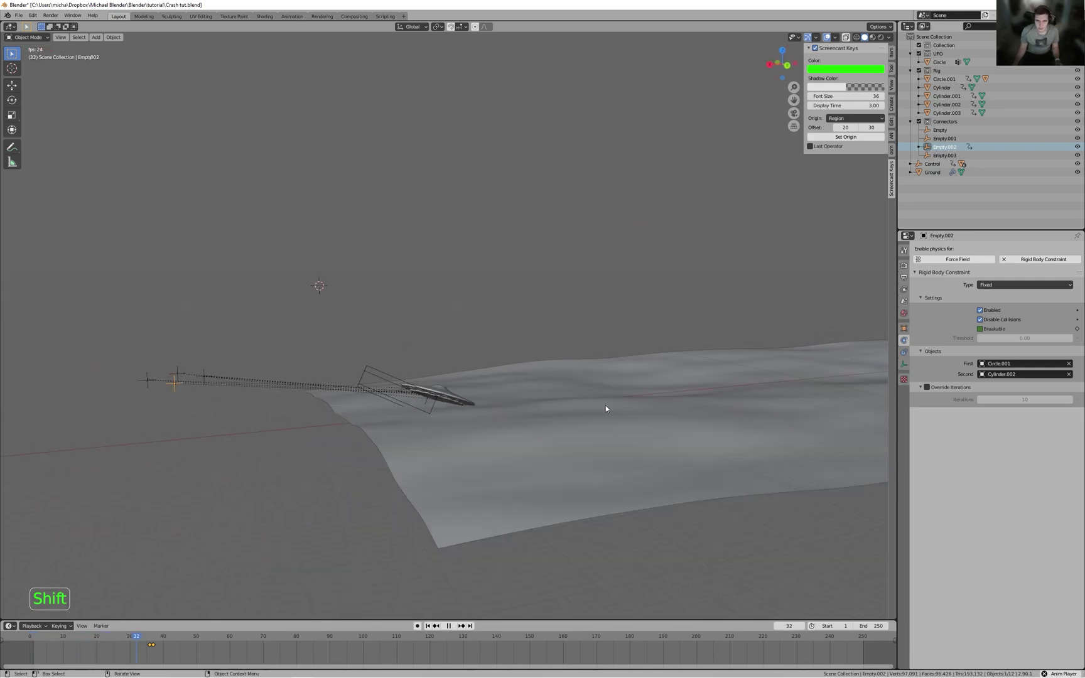
shift+middle_drag(596, 409, 549, 399)
key(space)
middle_drag(554, 466, 619, 446)
click(534, 463)
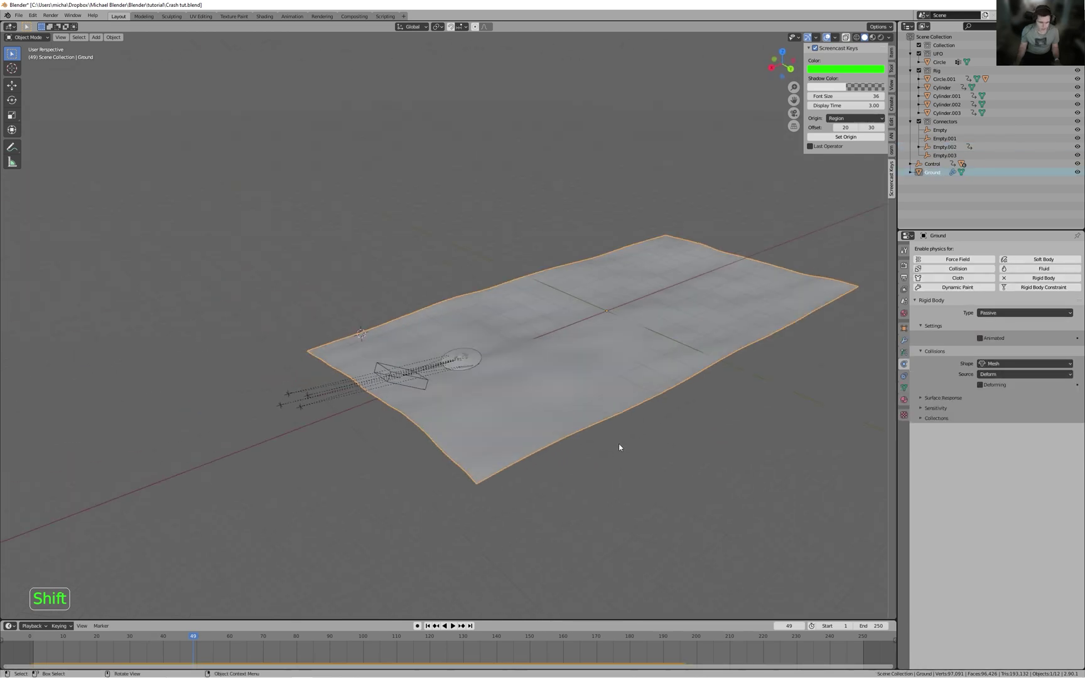
text(rz180)
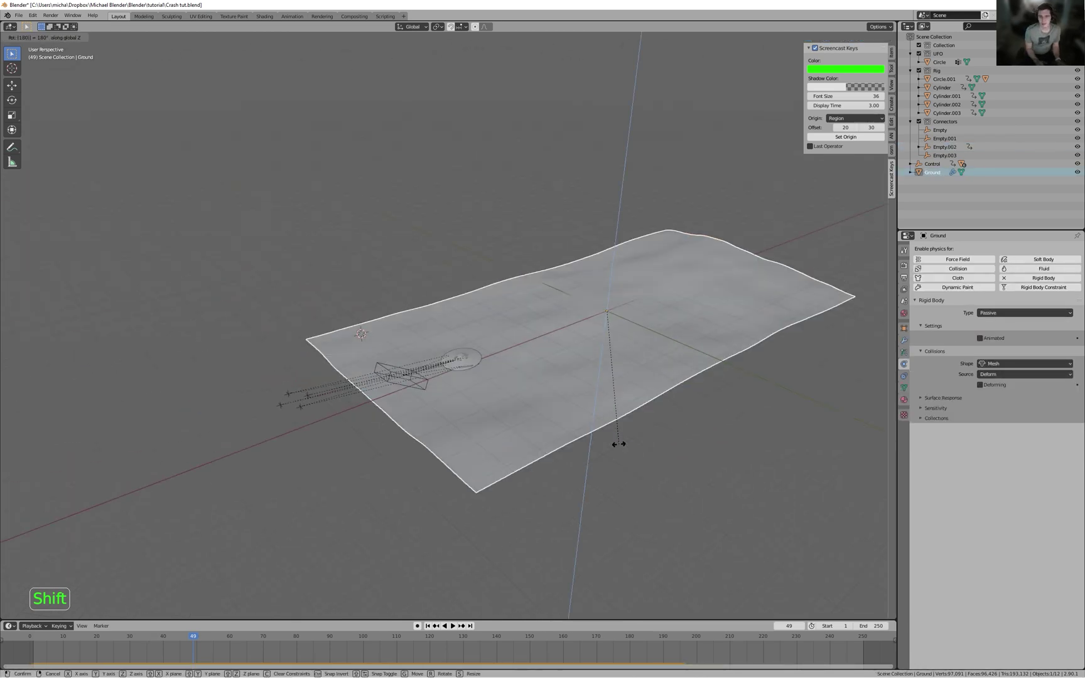
key(BackSpace)
key(BackSpace)
key(BackSpace)
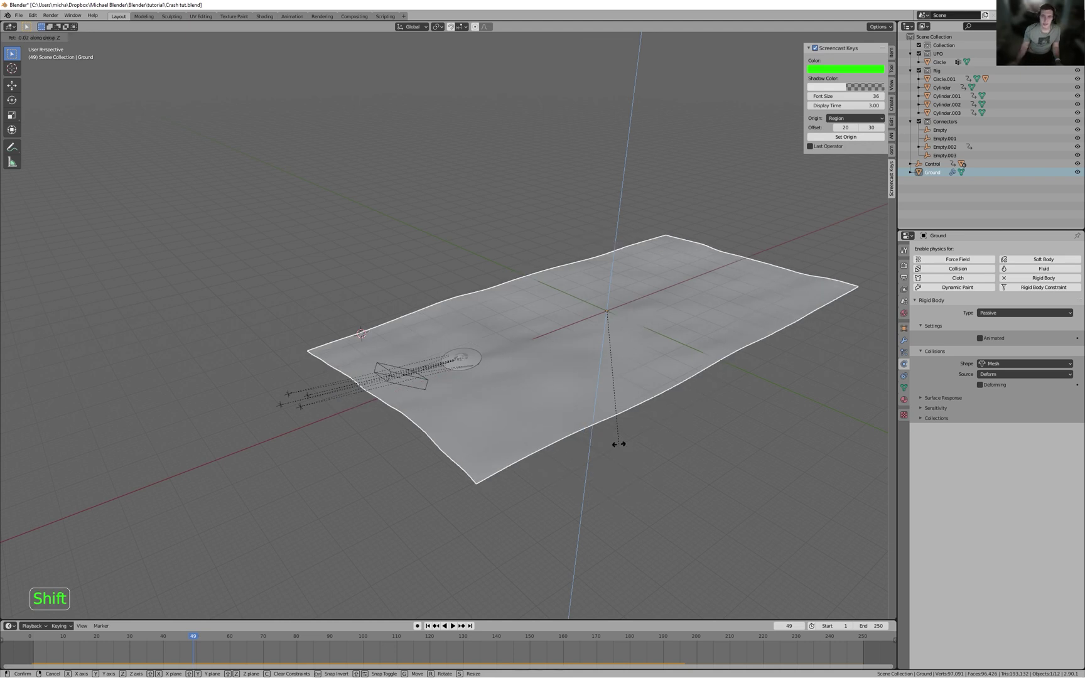
right_click(618, 444)
- Replay the crash from frame 1 to about frame 135 and return to frame 1
middle_drag(567, 471, 443, 387)
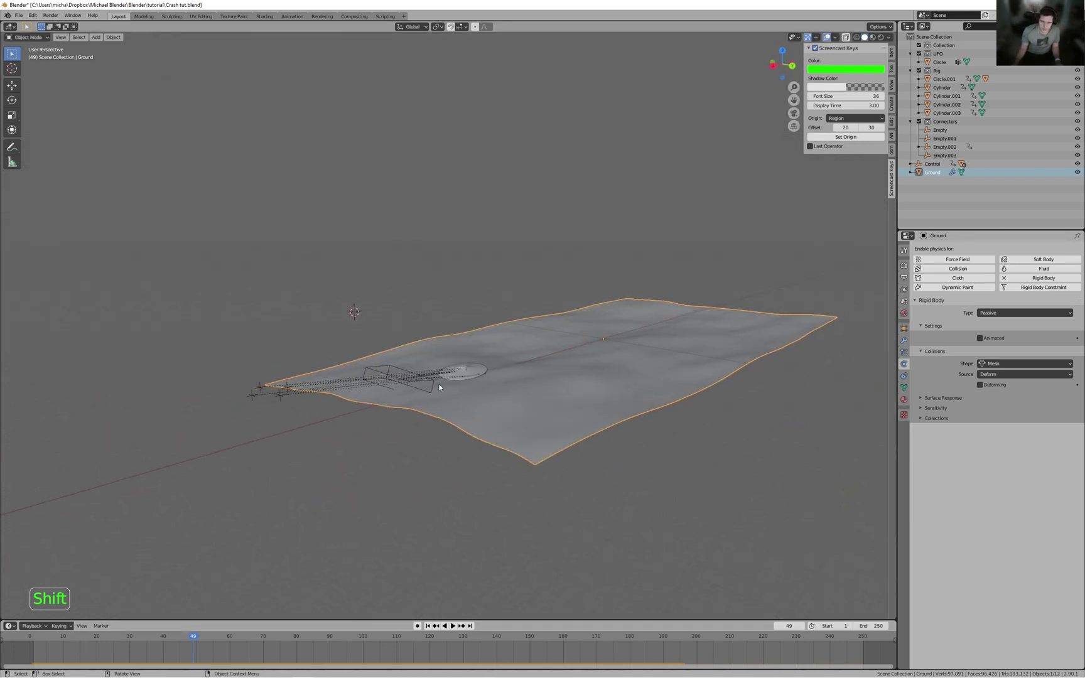
key(space)
key(space)
key(shift+Left)
key(space)
middle_drag(647, 402, 542, 416)
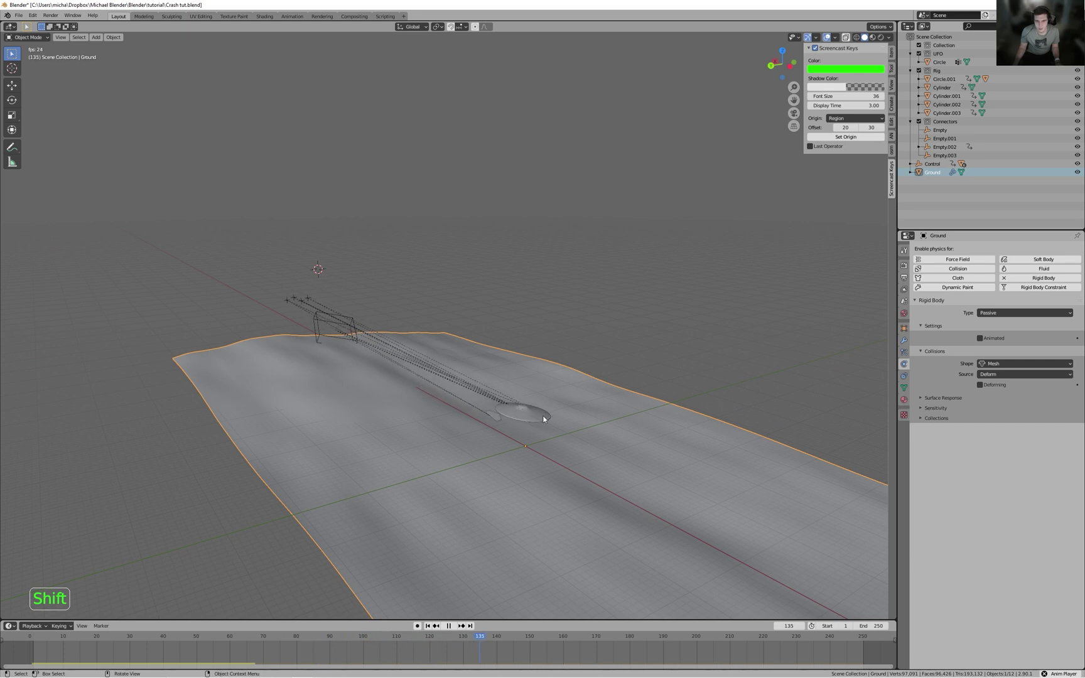
key(Escape)
scroll(349, 339, up, 2)
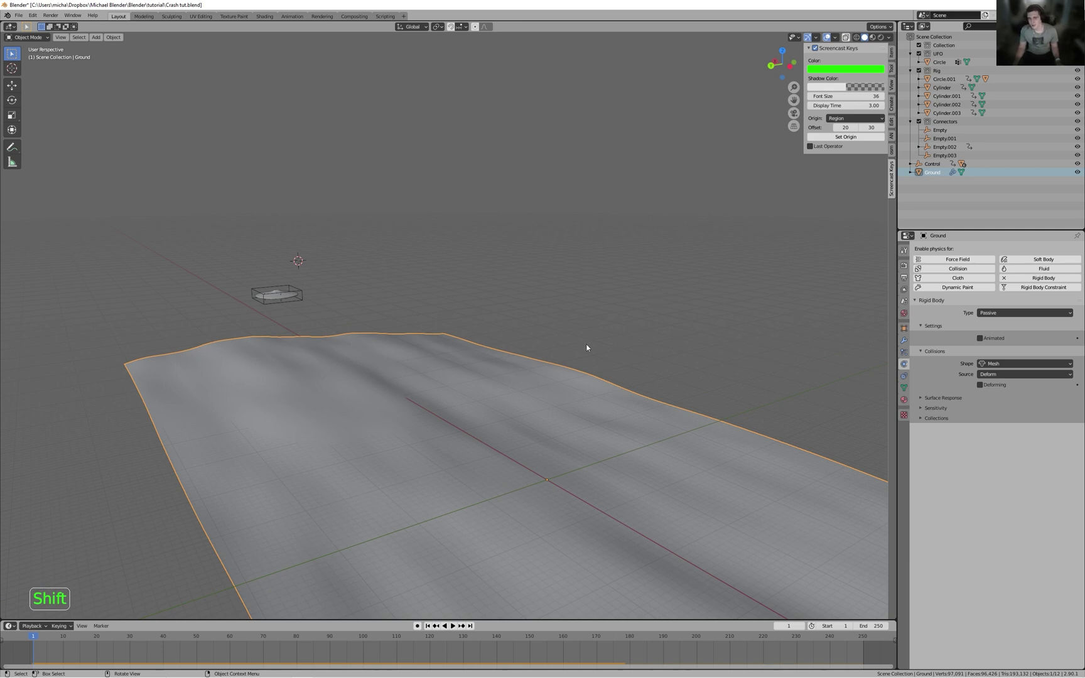
- Set the Ground's rigid body Friction to 1.000 and replay the crash to frame 96
middle_drag(477, 455, 543, 474)
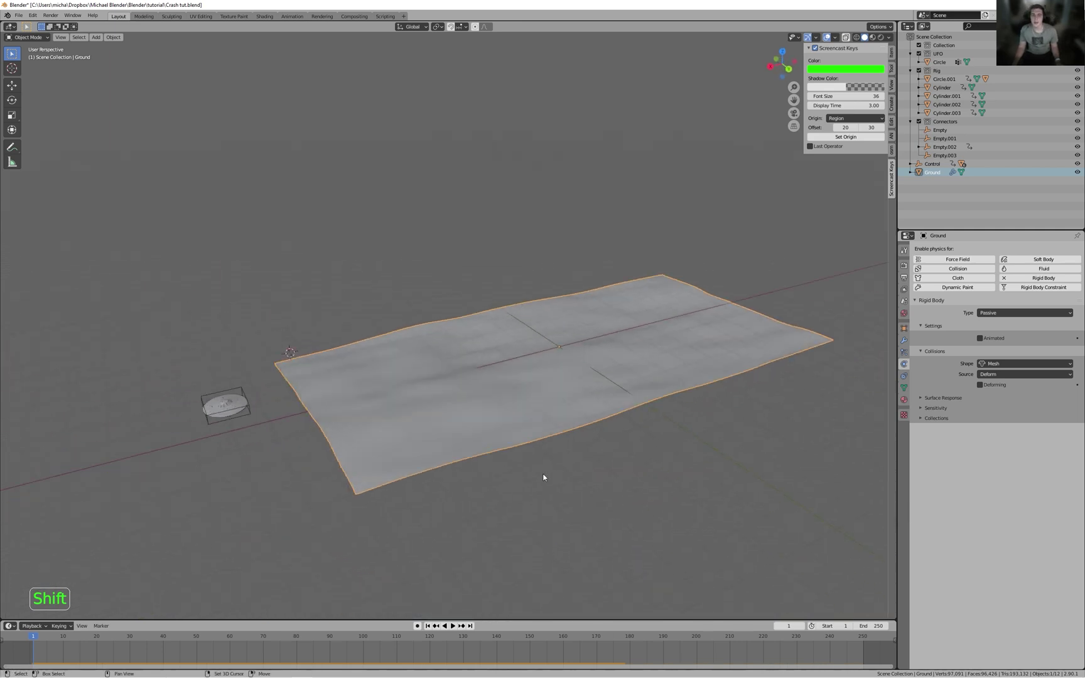
middle_drag(485, 506, 547, 514)
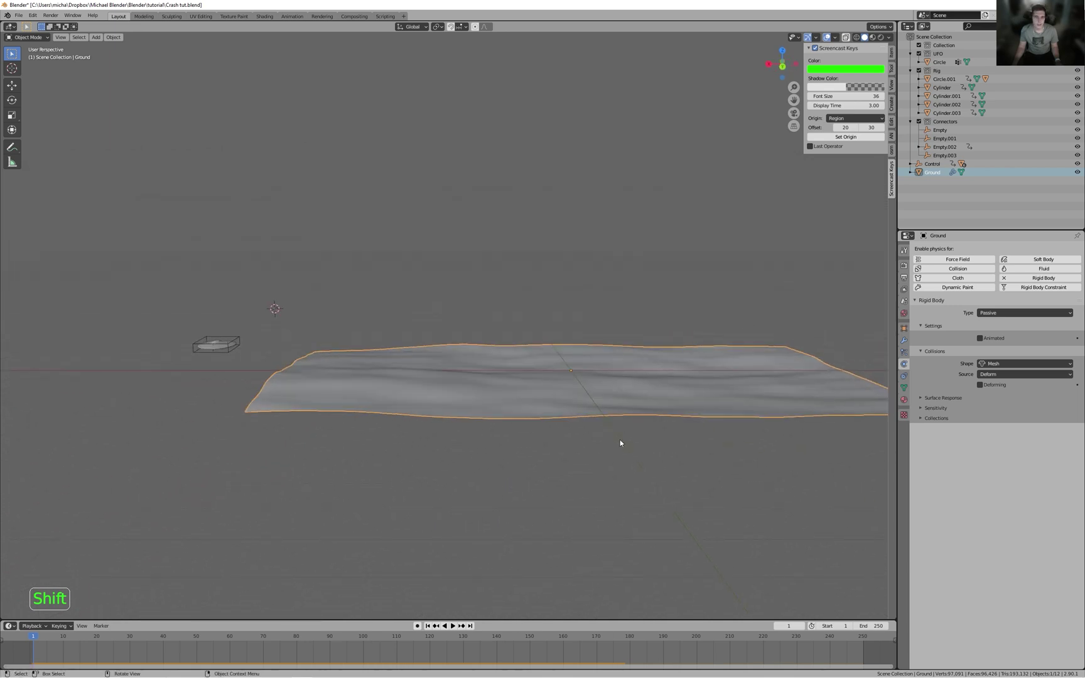
click(952, 398)
shift+drag(1018, 415, 1035, 415)
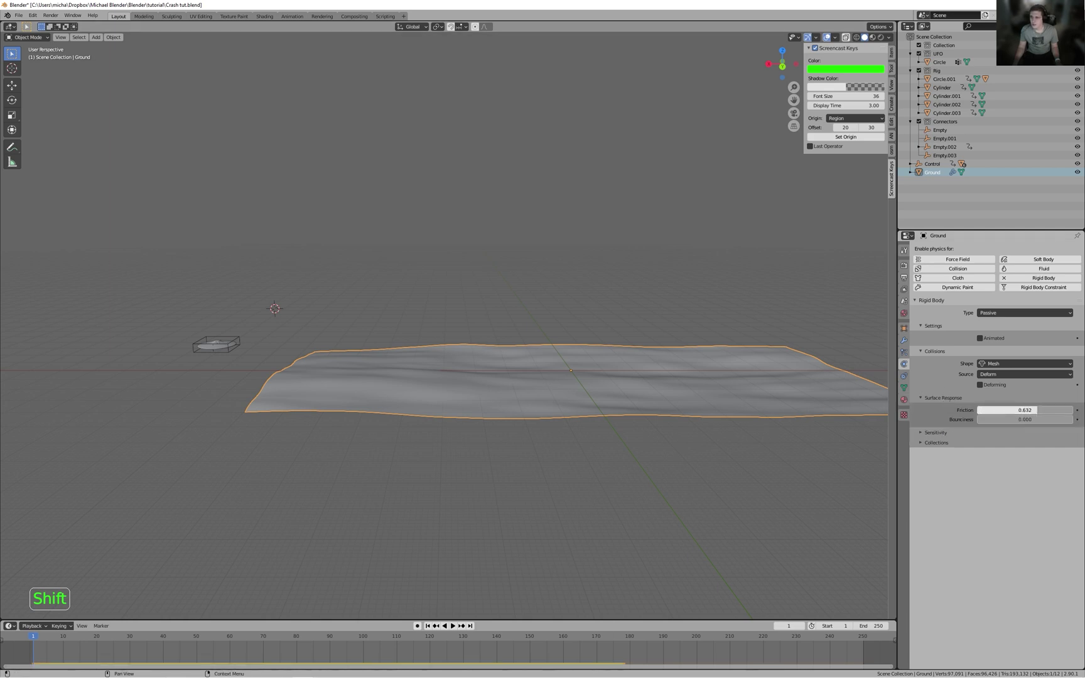
key(space)
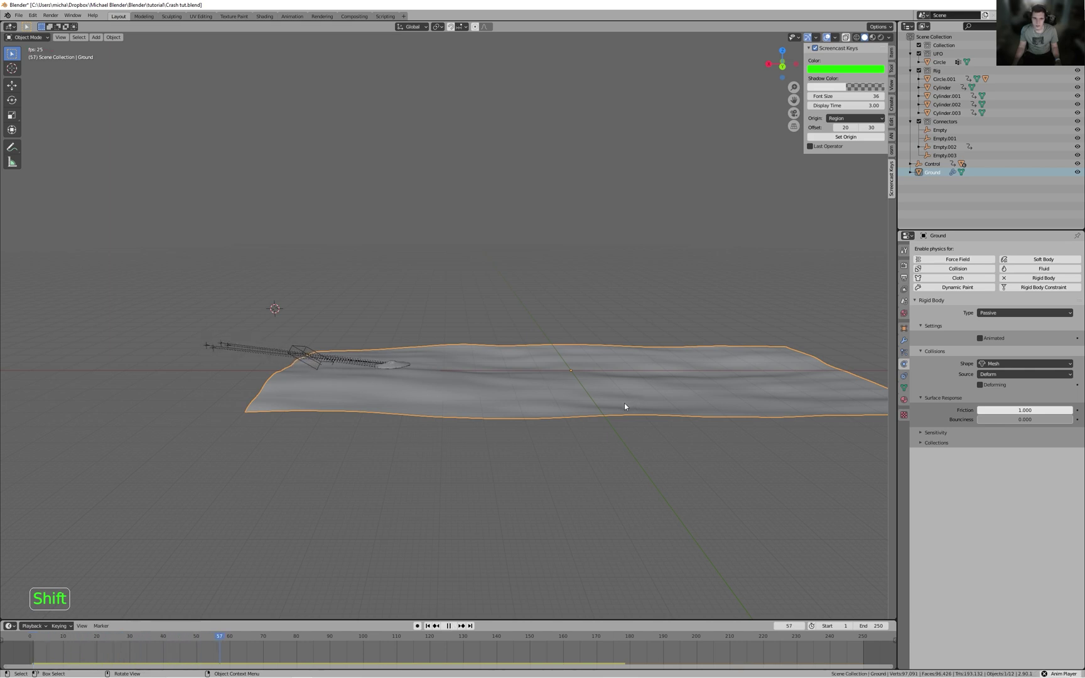
key(space)
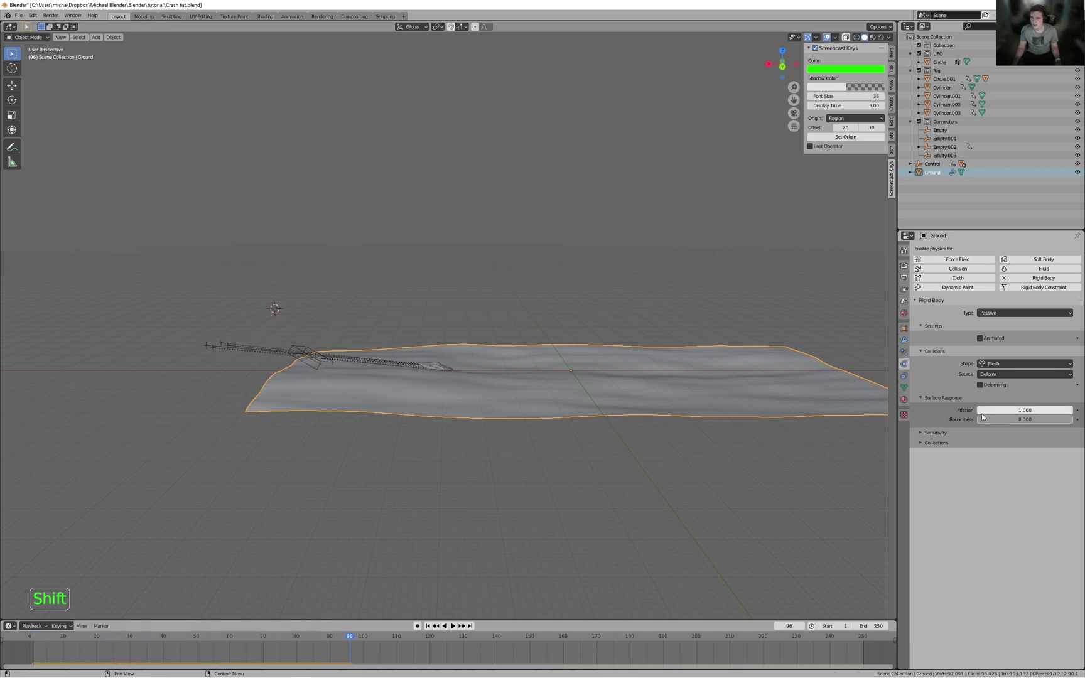
- Compare the crash with the Ground's Friction at 0.5 and at 0.2, replaying each from frame 1 past frame 90
key(shift+Left)
key(space)
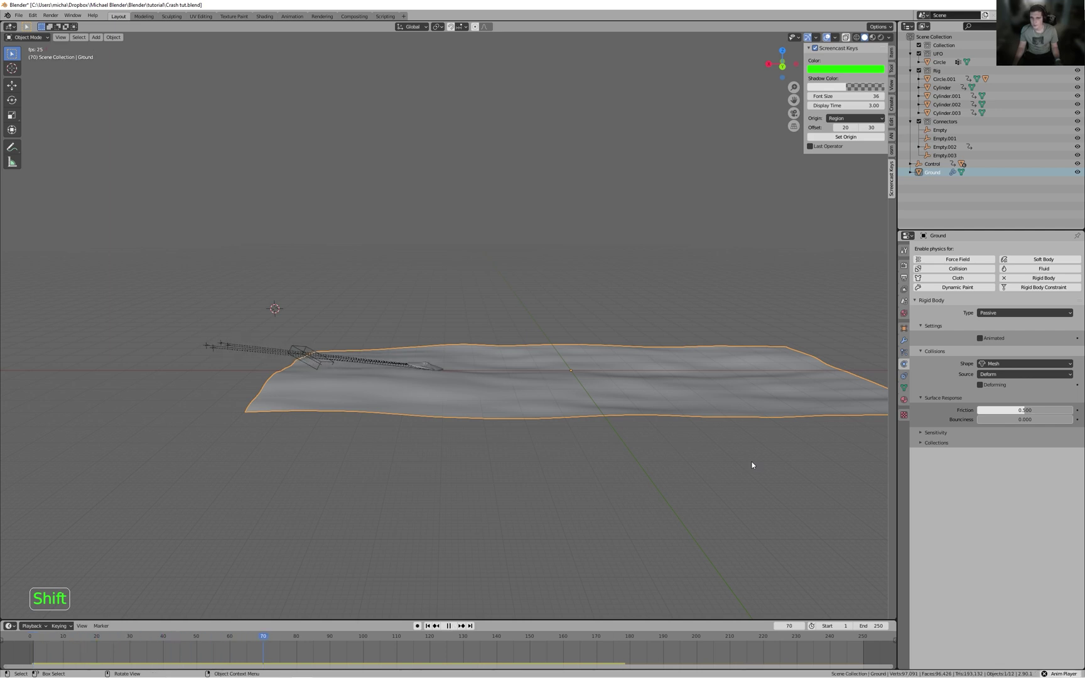
key(space)
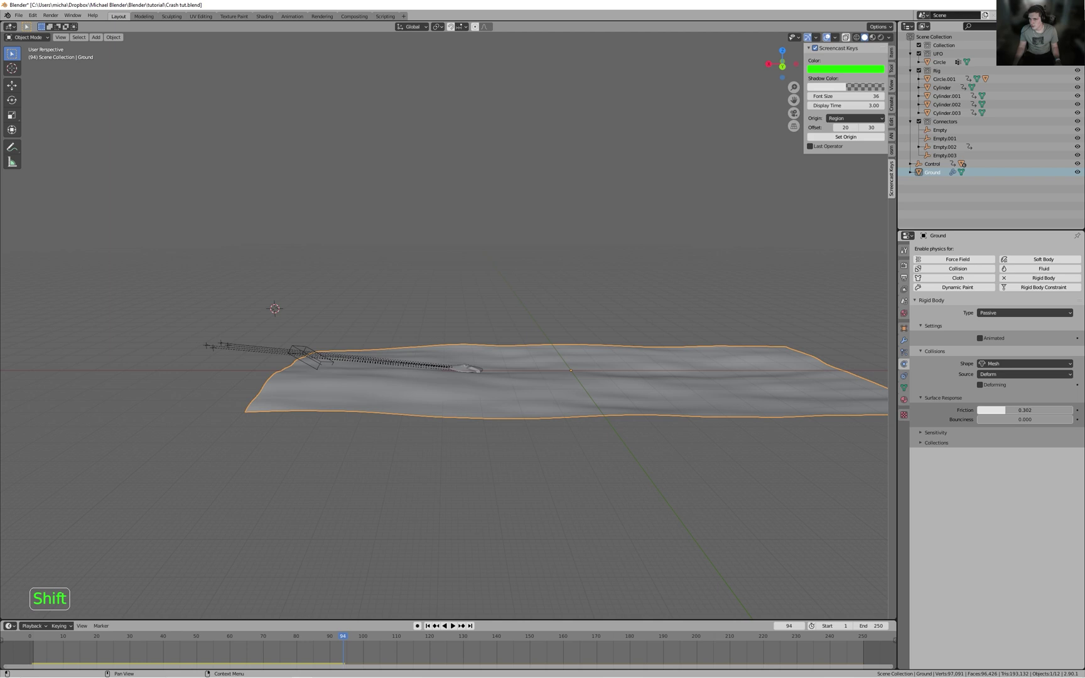
key(shift+Left)
key(space)
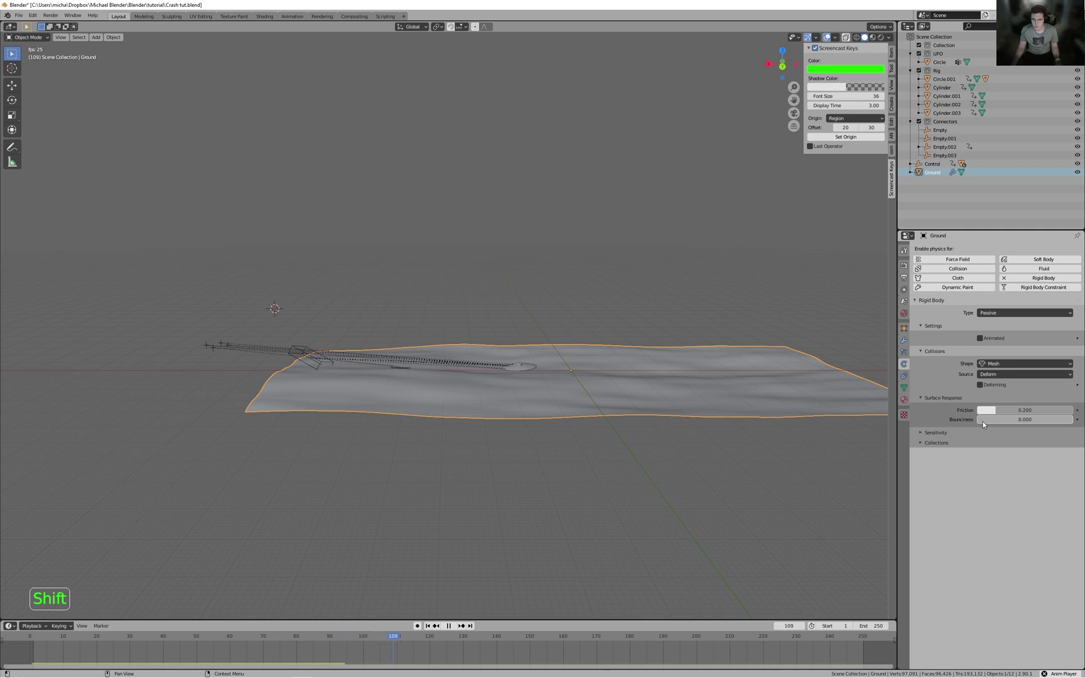
- Restore the Ground's Friction to 0.5 and replay the crash to frame 129 with its Sensitivity settings expanded
key(space)
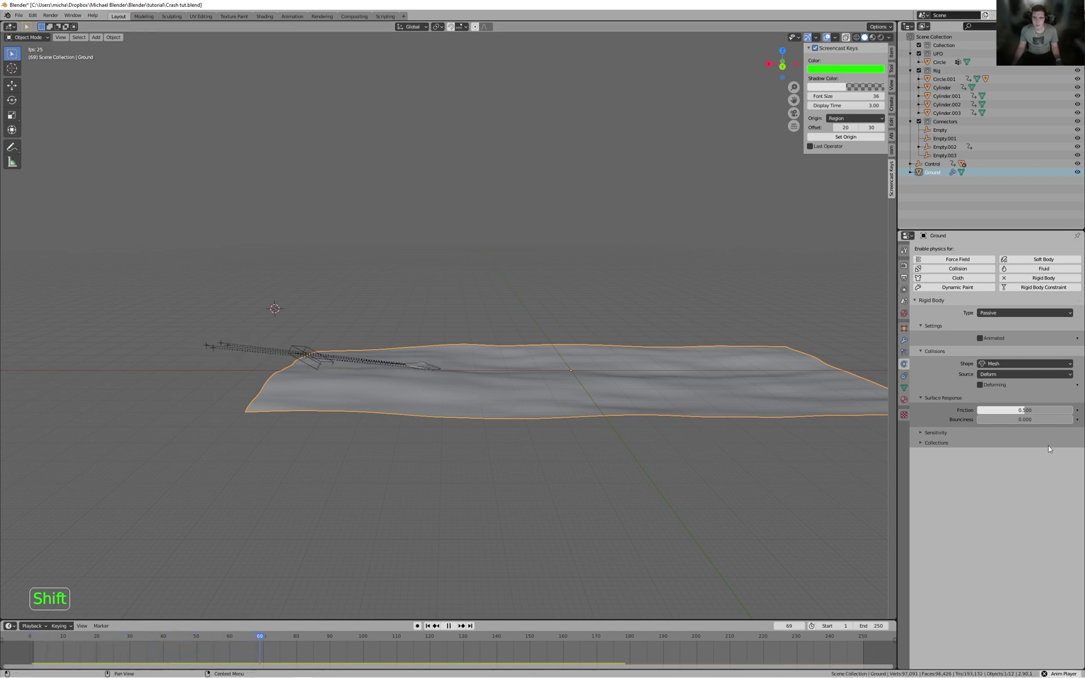
click(953, 432)
key(space)
middle_drag(685, 458, 744, 421)
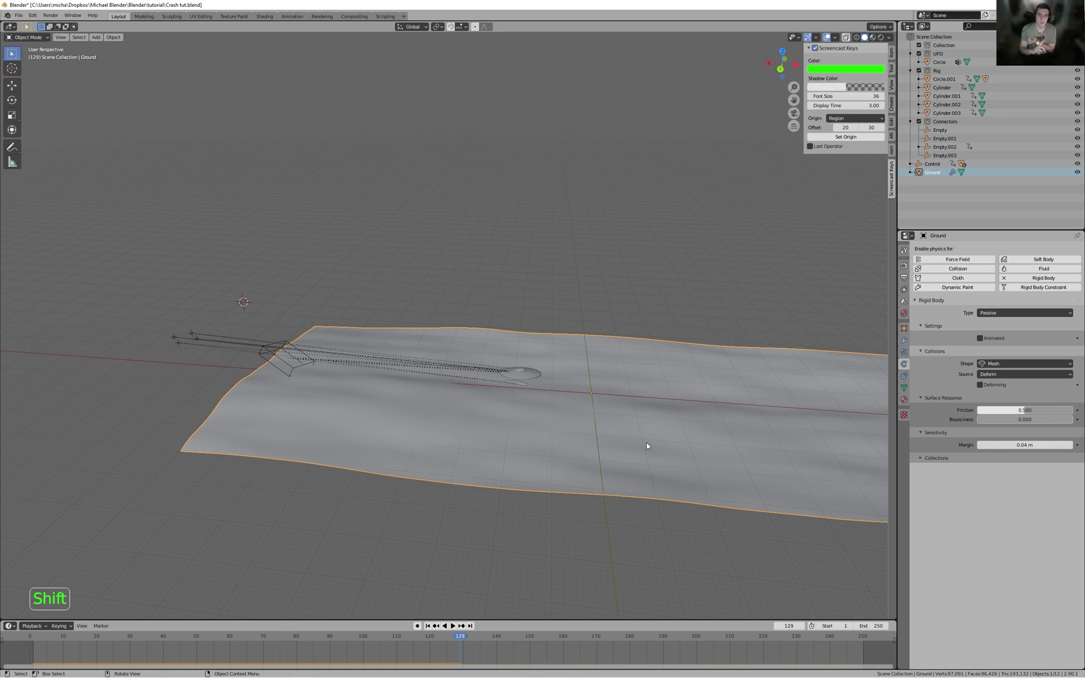
- Check the physics settings of Cylinder.002 and of the UFO's Circle mesh at frame 129, and return to frame 1
click(525, 383)
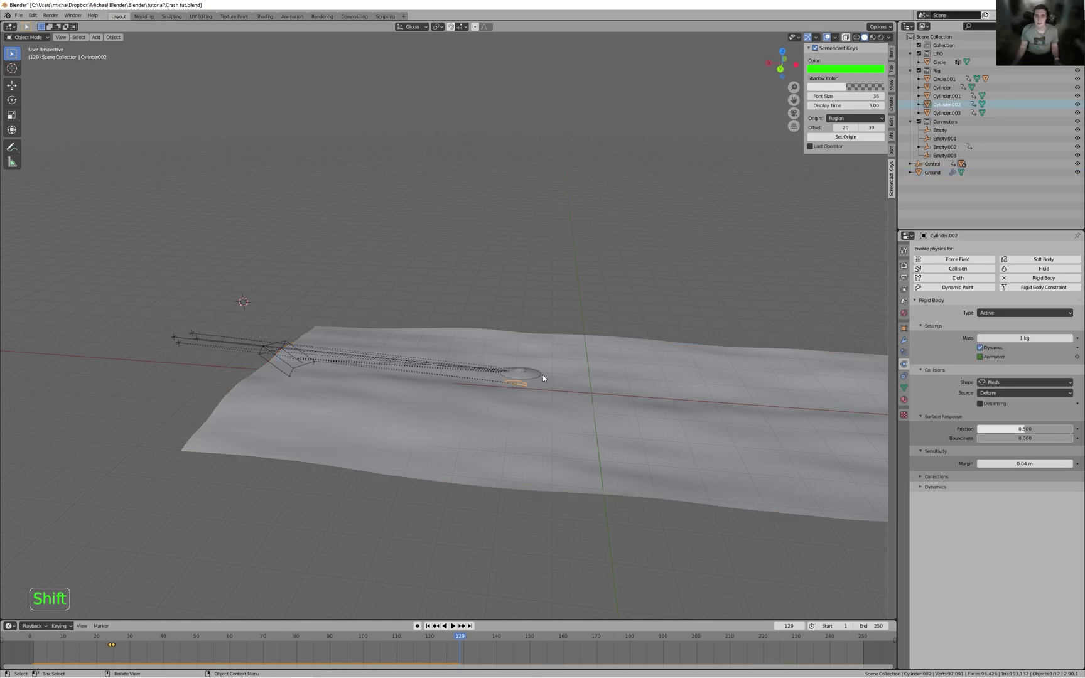
click(542, 376)
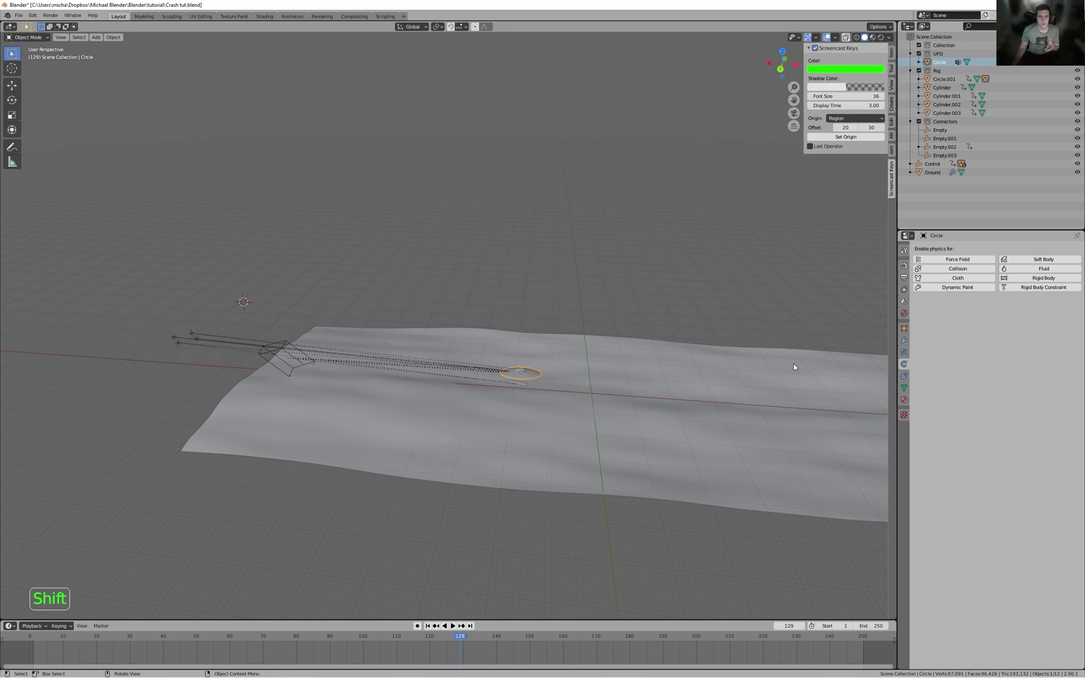
mouse_move(721, 363)
middle_down()
mouse_move(689, 365)
mouse_move(735, 367)
middle_up()
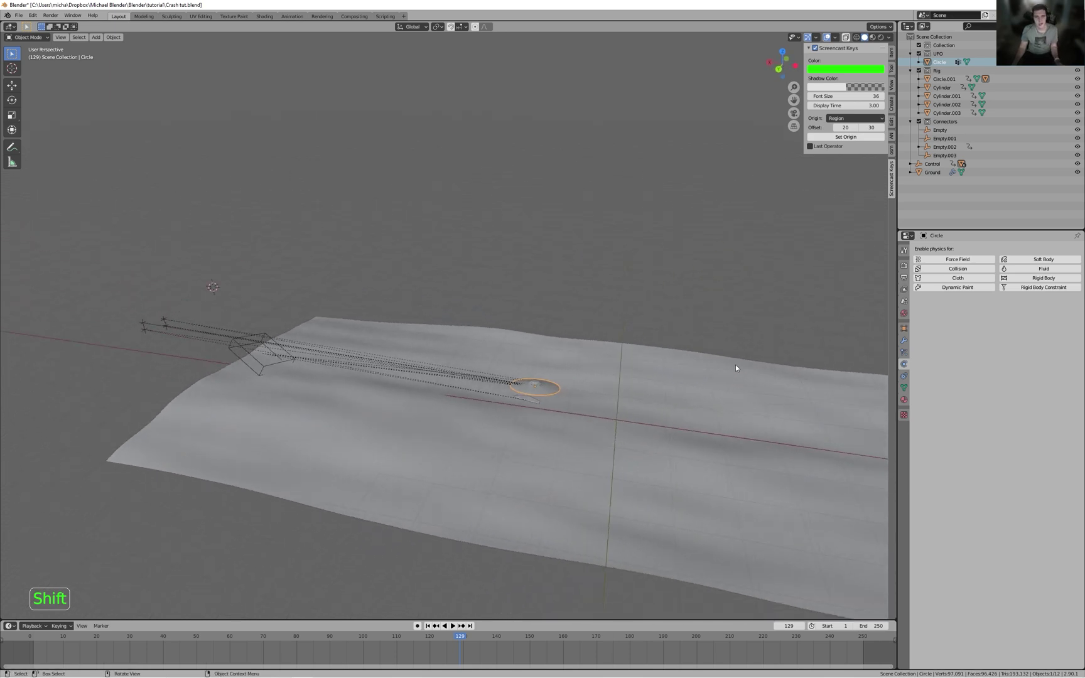
key(shift+Left)
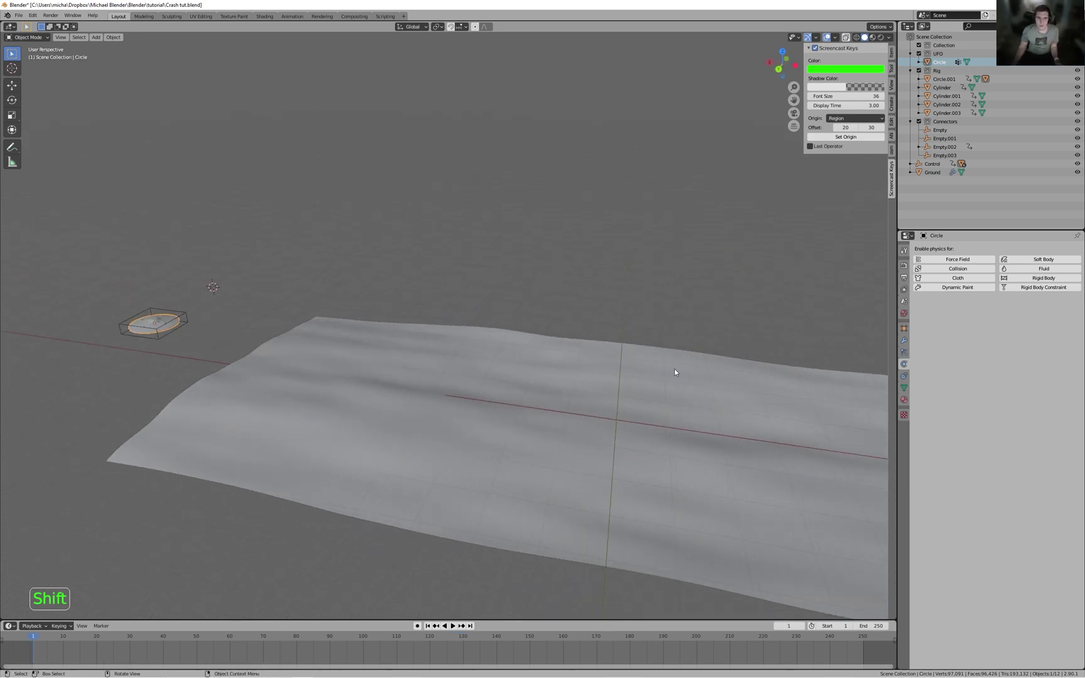
- Replay the crash from frame 1 to frame 109, following the UFO along the ground
middle_drag(673, 368, 684, 374)
shift+middle_drag(288, 423, 432, 370)
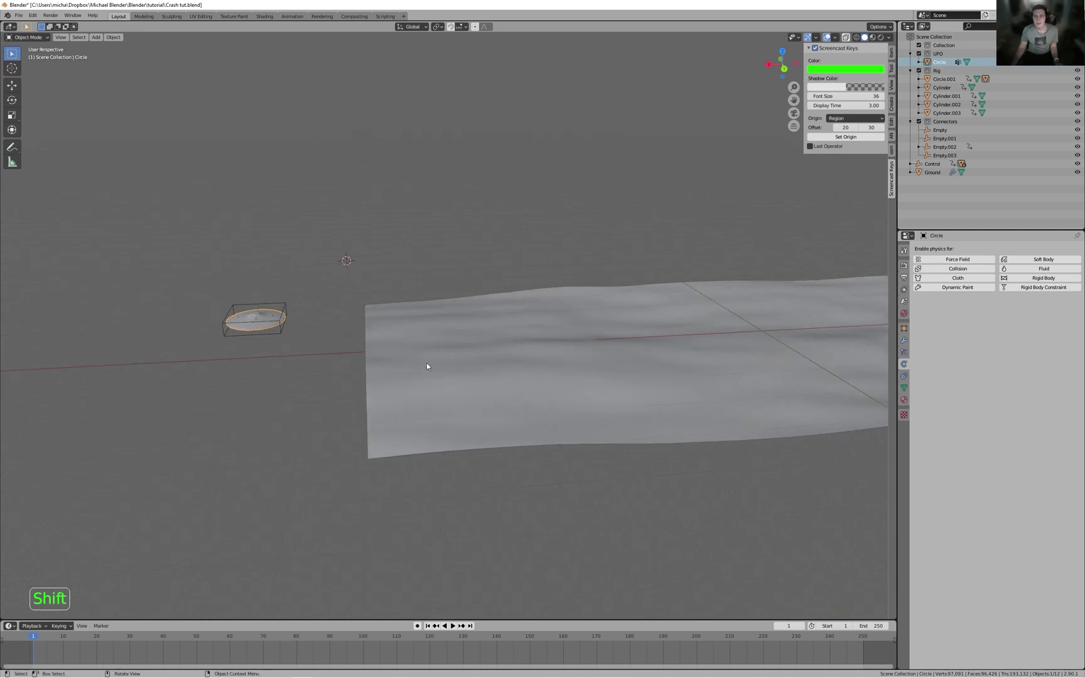
mouse_move(421, 357)
middle_down()
mouse_move(432, 358)
mouse_move(416, 361)
middle_up()
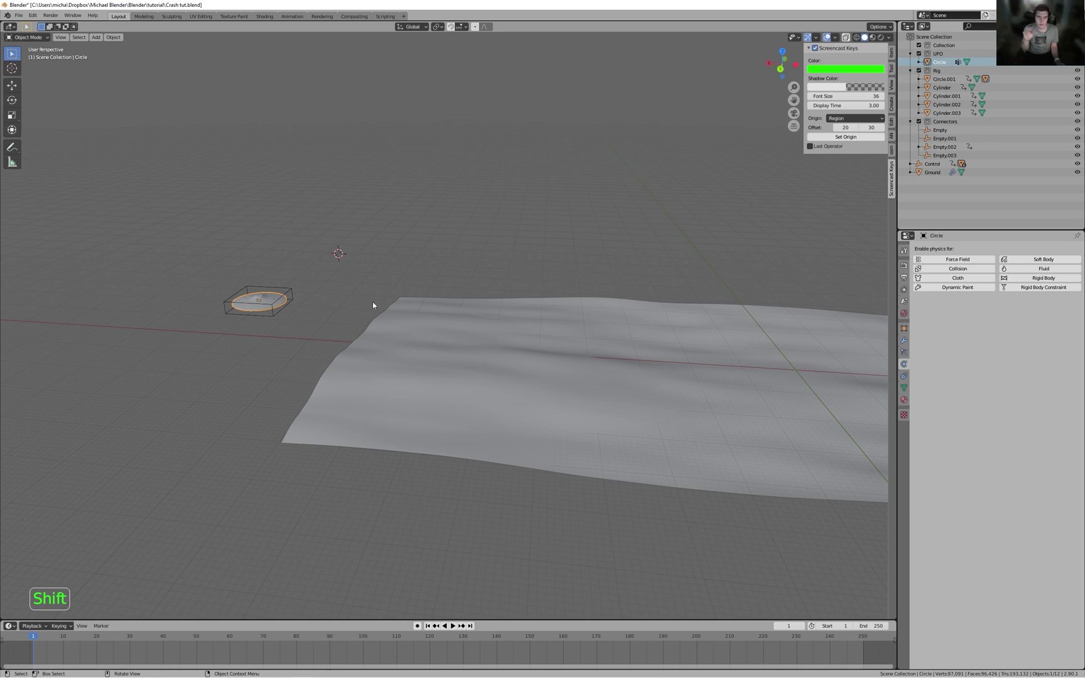
scroll(379, 293, down, 2)
middle_drag(380, 293, 420, 289)
scroll(377, 300, up, 2)
key(space)
shift+middle_drag(566, 361, 480, 342)
shift+middle_drag(543, 333, 486, 336)
key(space)
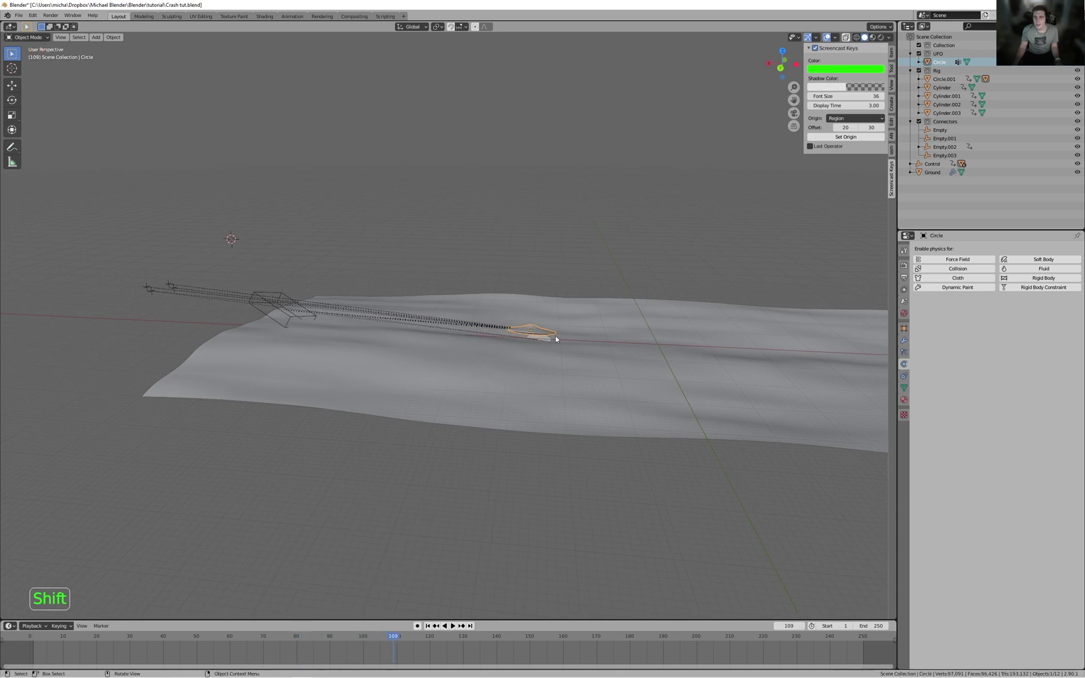
- Select the side part Cylinder.002, continue the playback to about frame 126 and return to frame 1
click(544, 342)
click(543, 344)
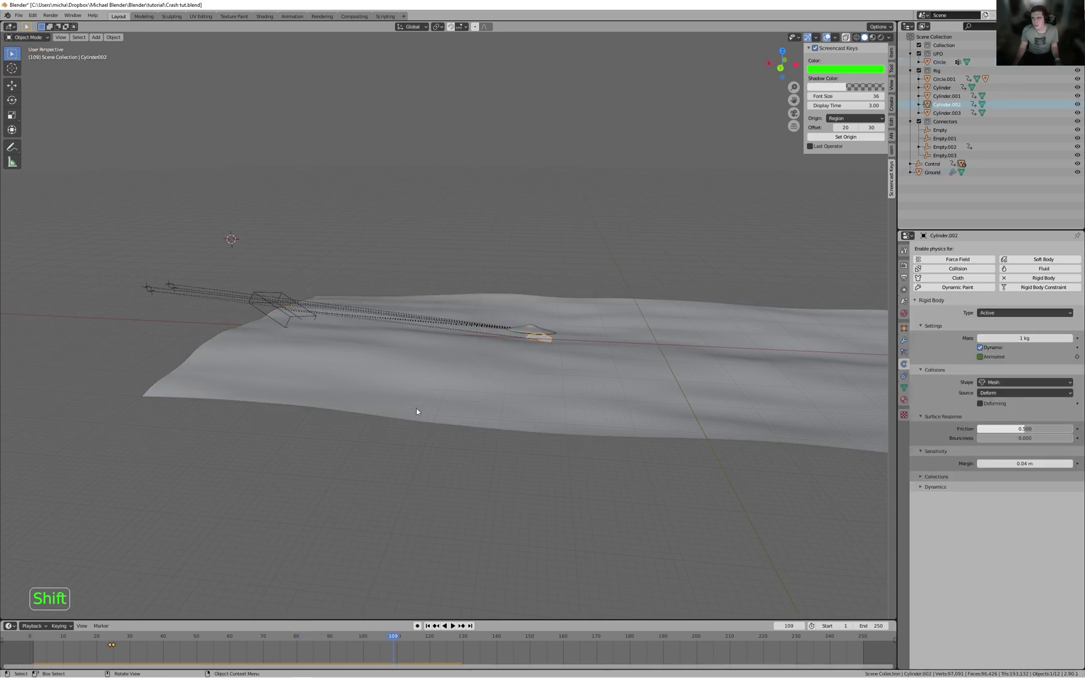
key(space)
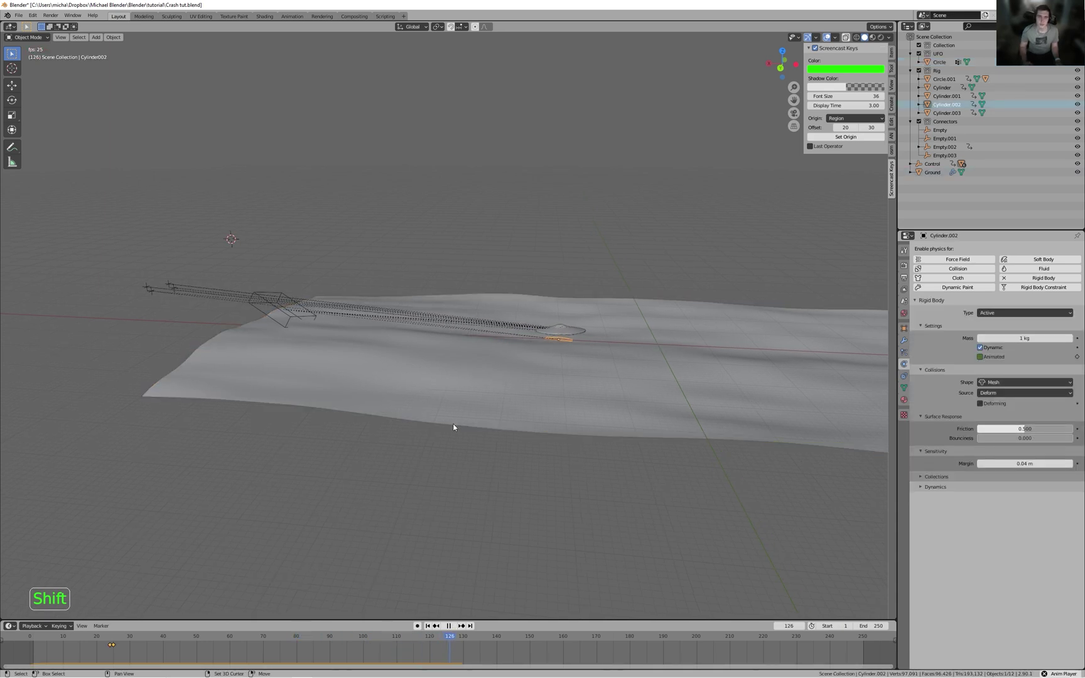
key(shift+Left)
- Raise the Rigid Body World's Steps Per Second fourfold to 240 and replay the crash past frame 60
middle_drag(453, 424, 524, 401)
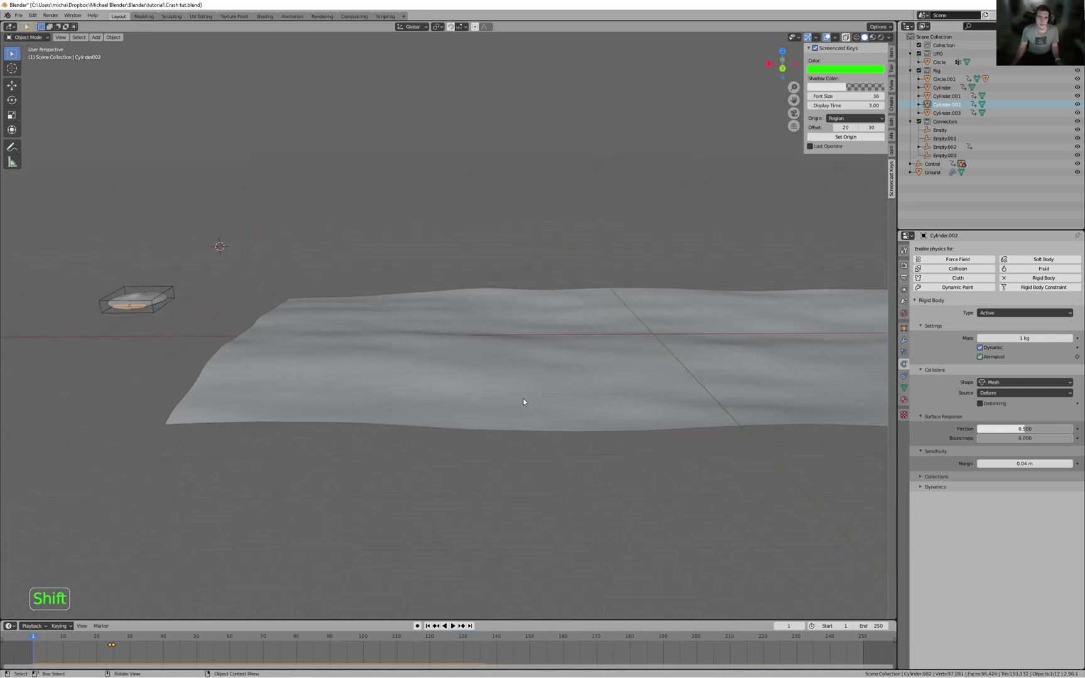
middle_drag(524, 399, 560, 385)
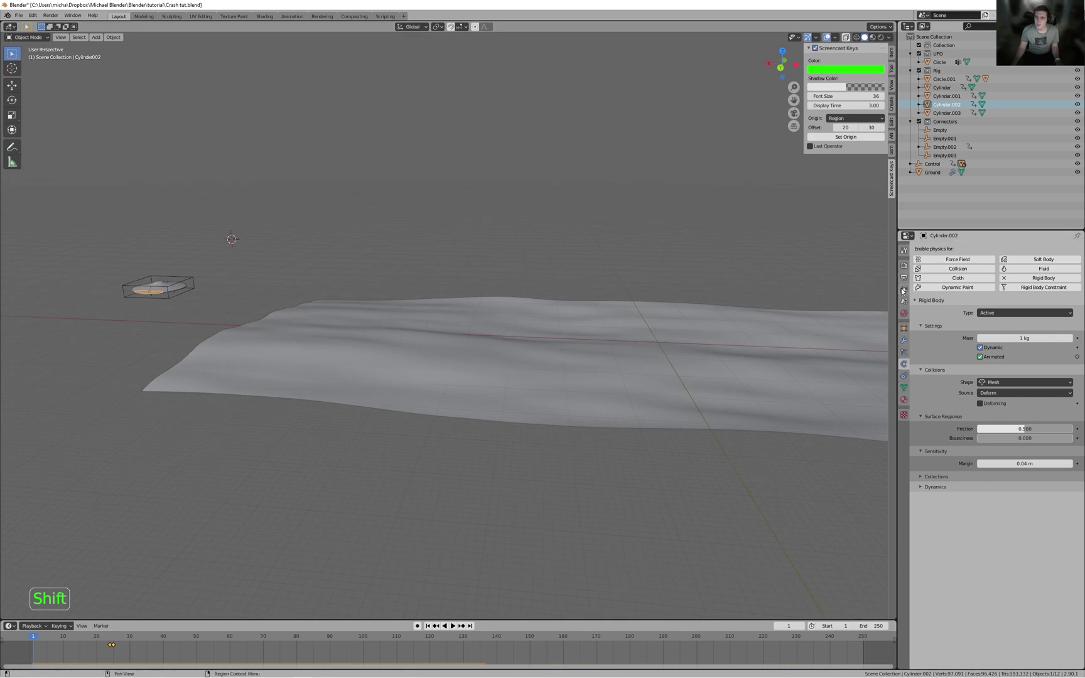
click(903, 290)
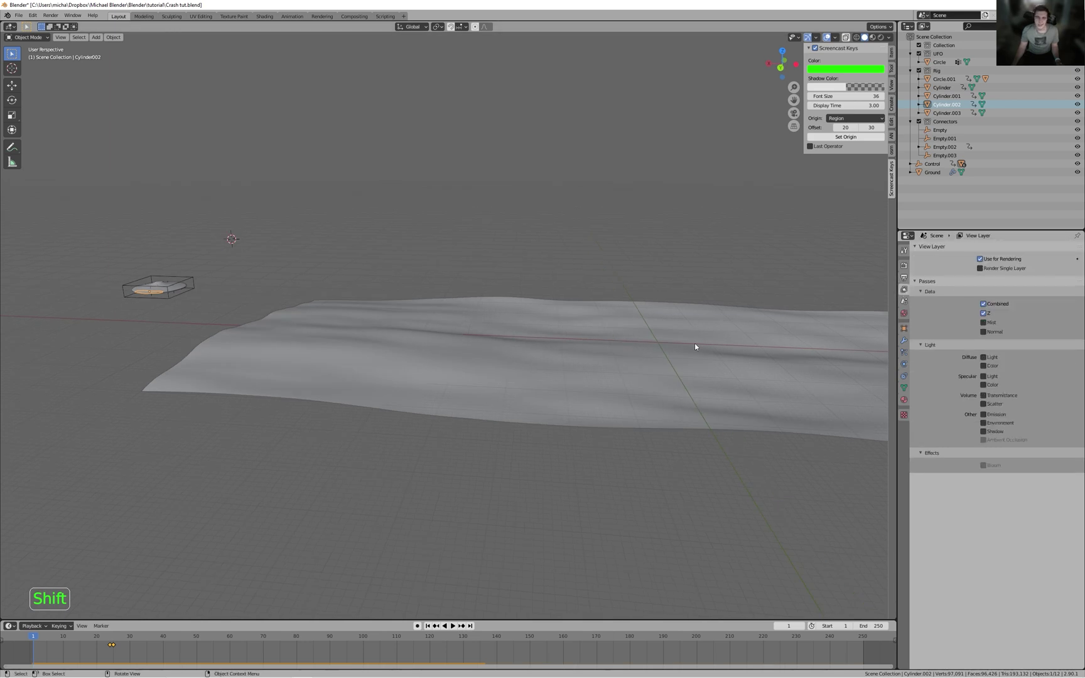
click(903, 304)
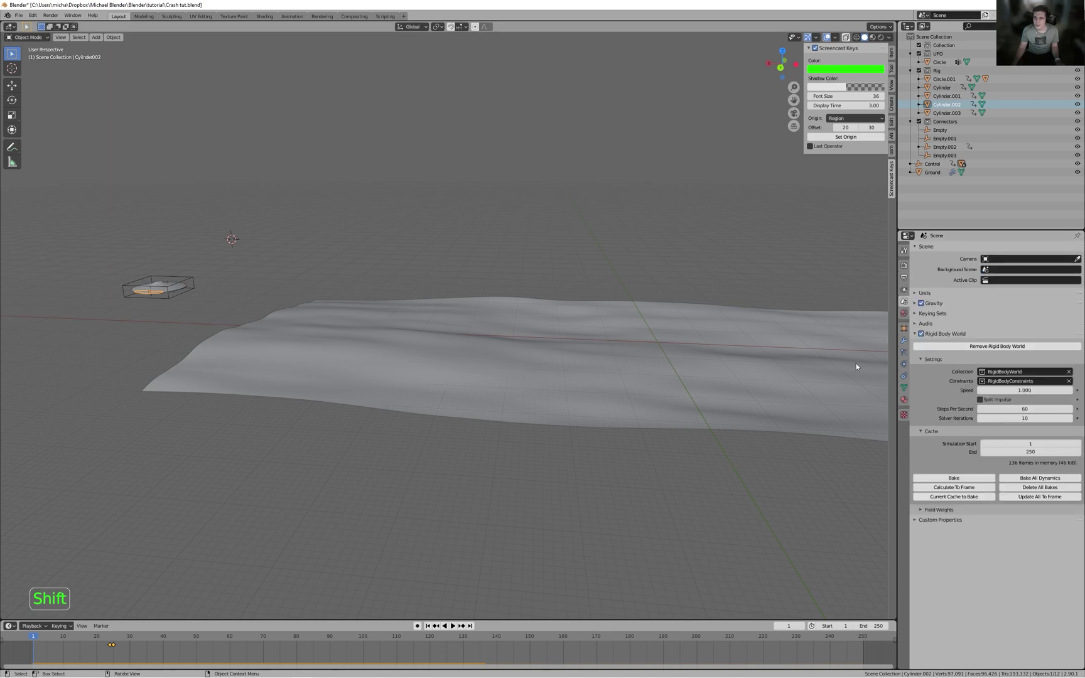
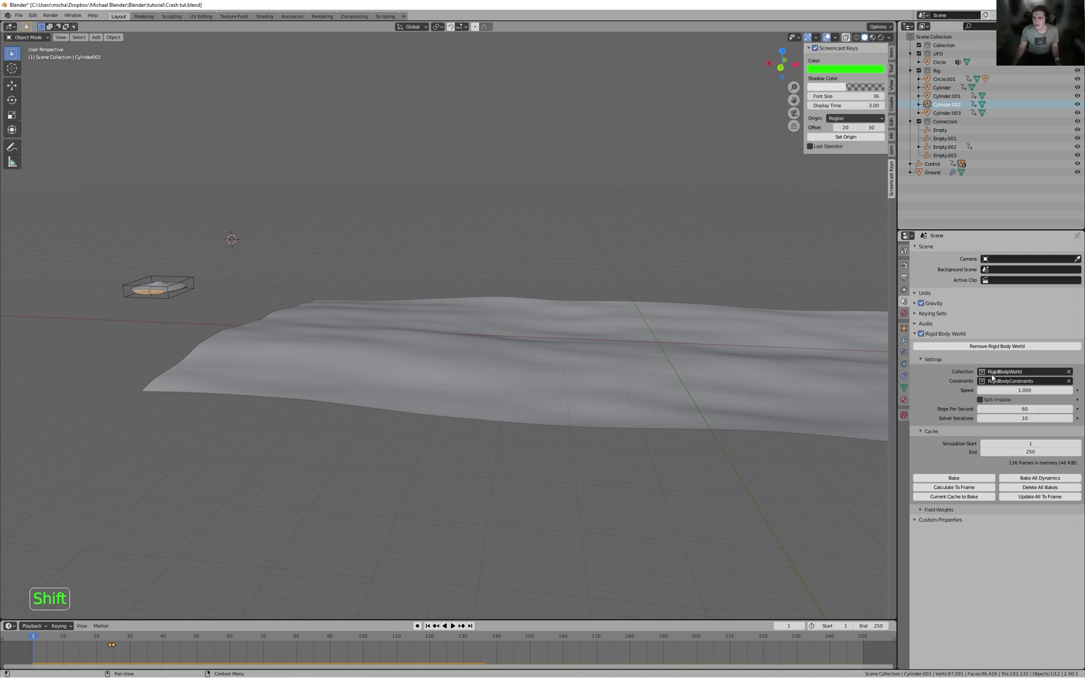
click(1036, 409)
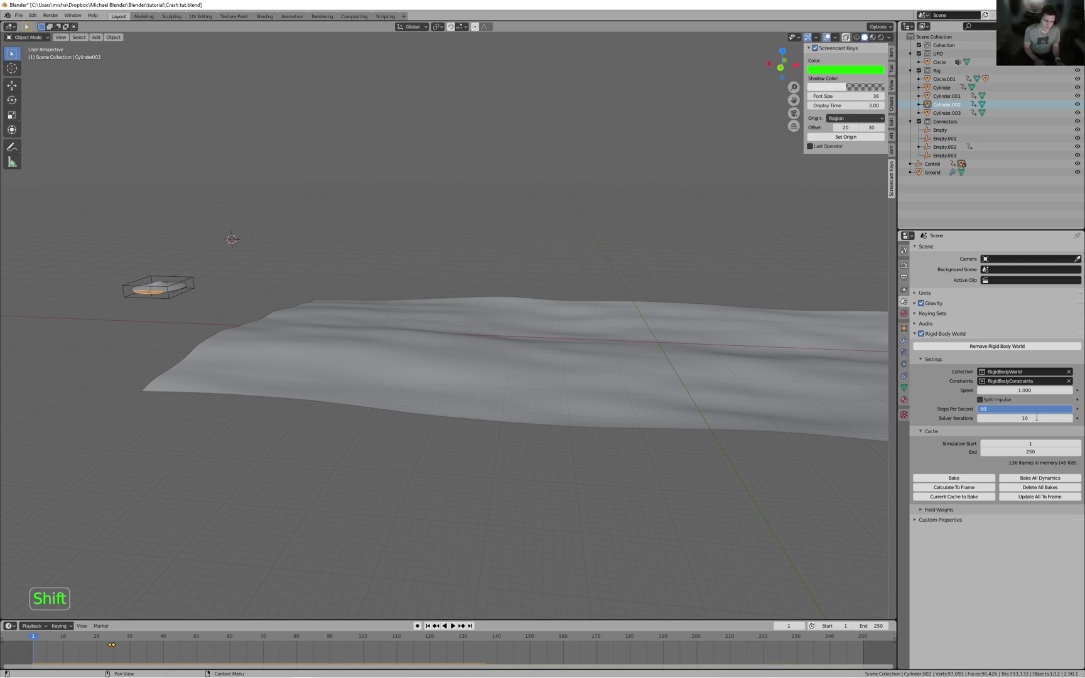
text(*4)
key(Return)
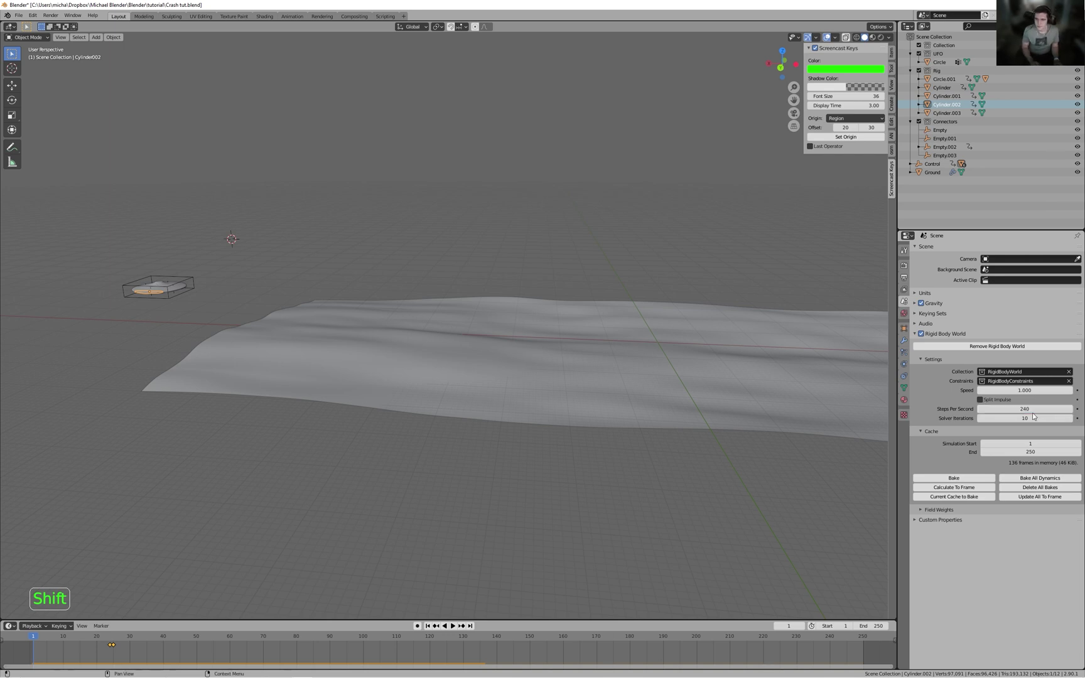
right_click(525, 387)
key(space)
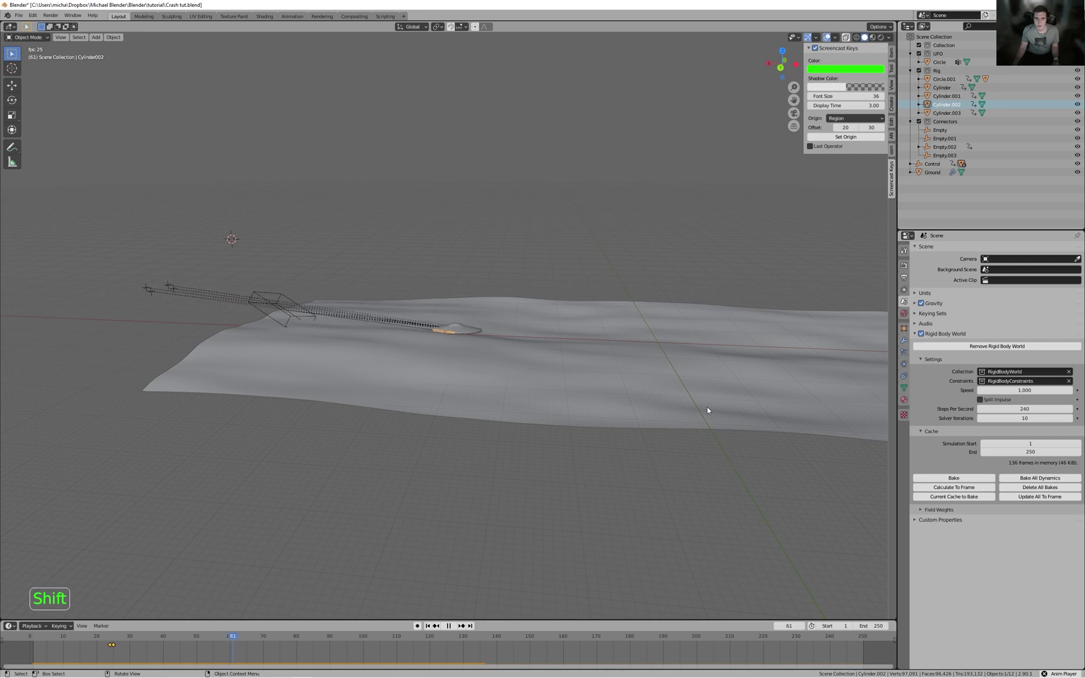
- Let the replay loop to frame 17, stop it, and check the physics settings of the Ground and the Control object
shift+middle_drag(719, 398, 703, 408)
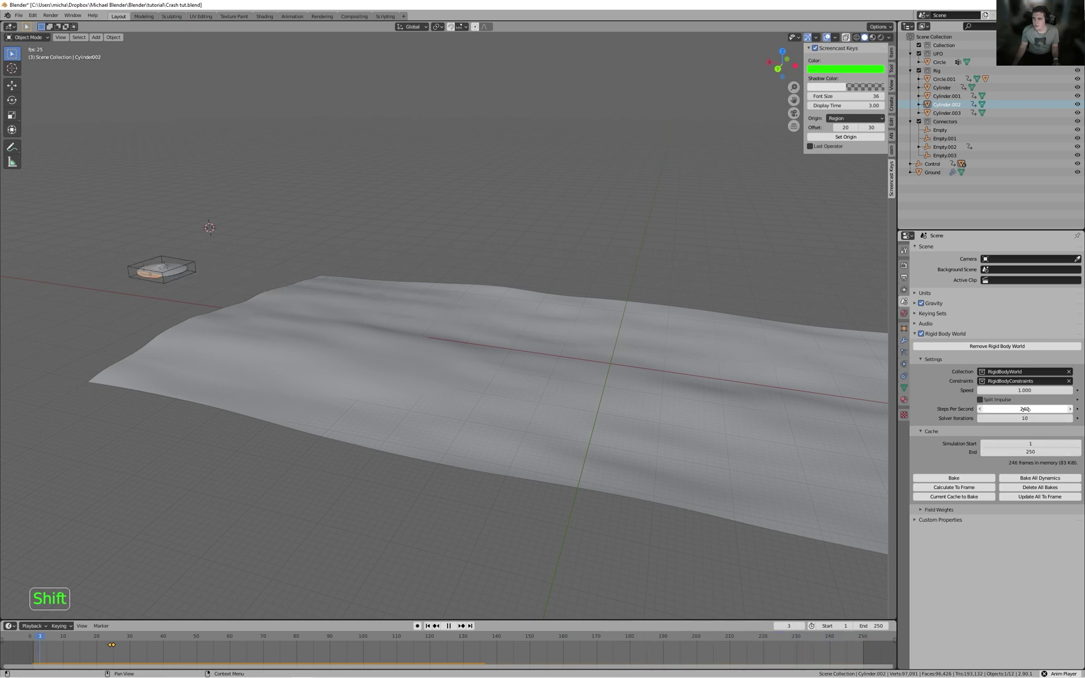
key(space)
click(857, 440)
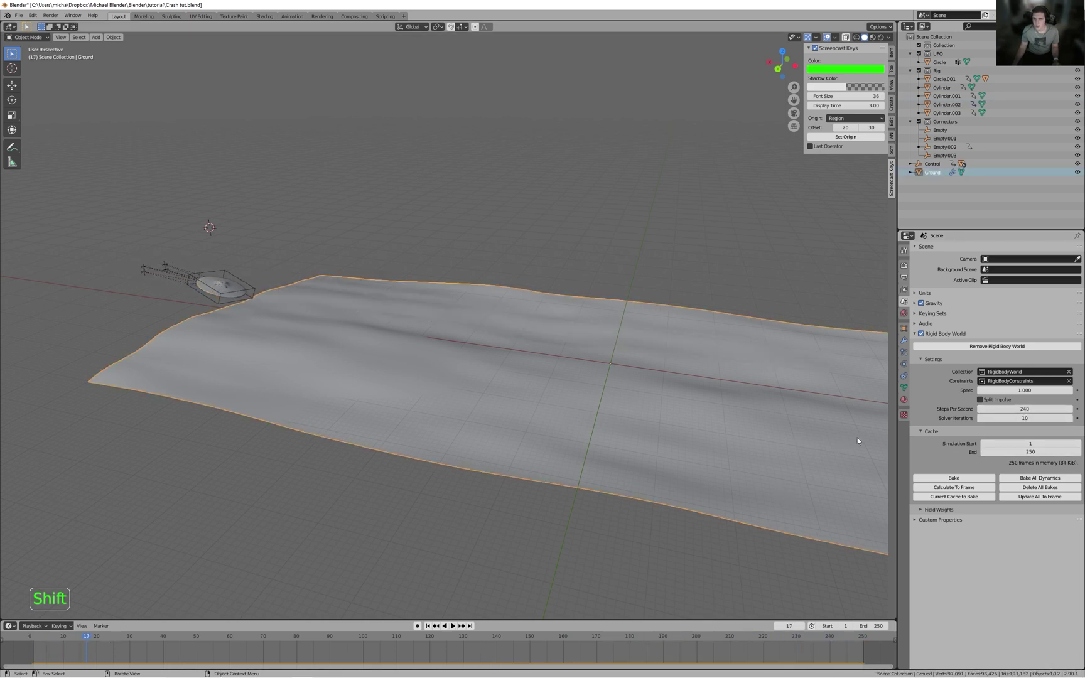
click(904, 364)
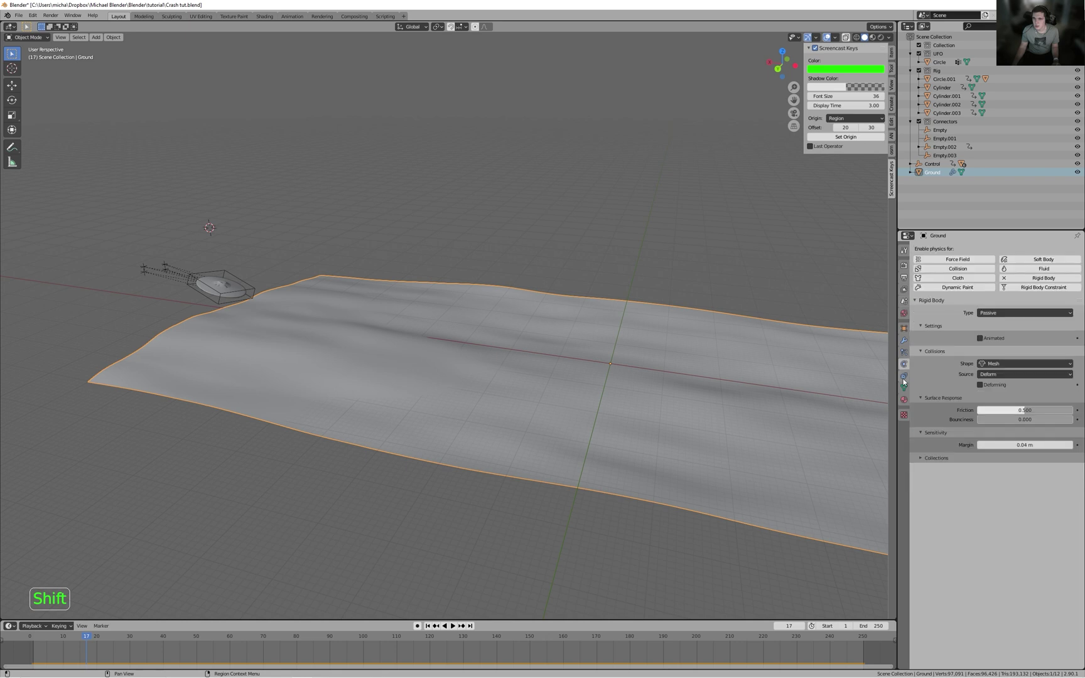
click(235, 294)
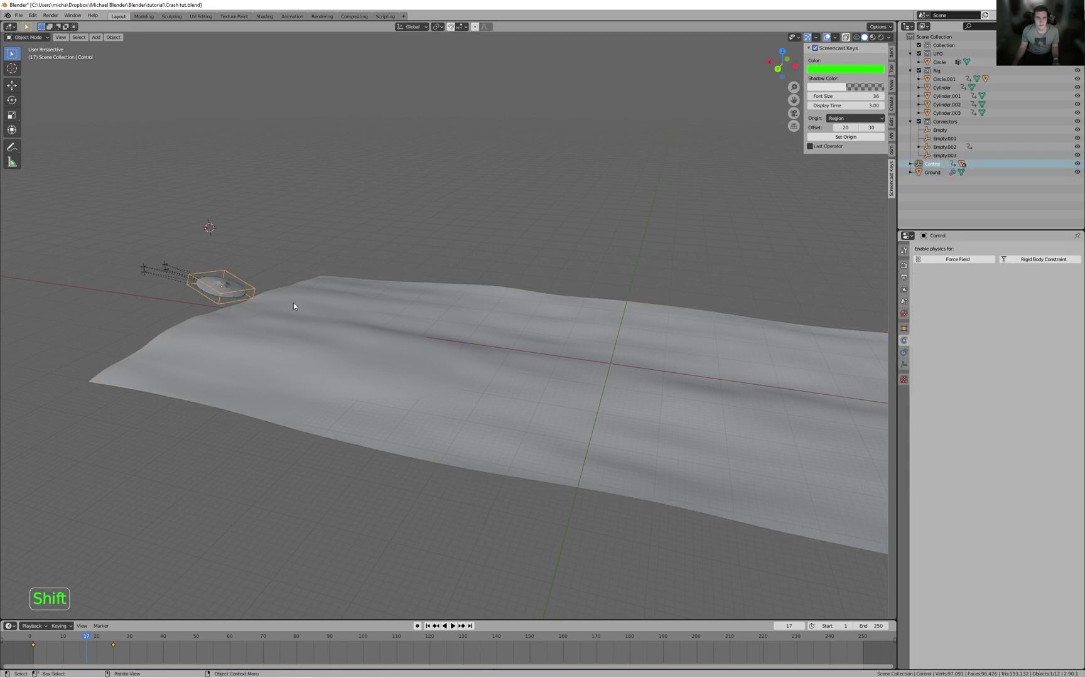
- Play the crash on from frame 17 to frame 157, pausing at frame 67 to bring up the Rigid Body World settings
key(space)
mouse_move(568, 388)
middle_down()
mouse_move(599, 369)
mouse_move(565, 382)
mouse_move(577, 375)
middle_up()
key(space)
click(904, 301)
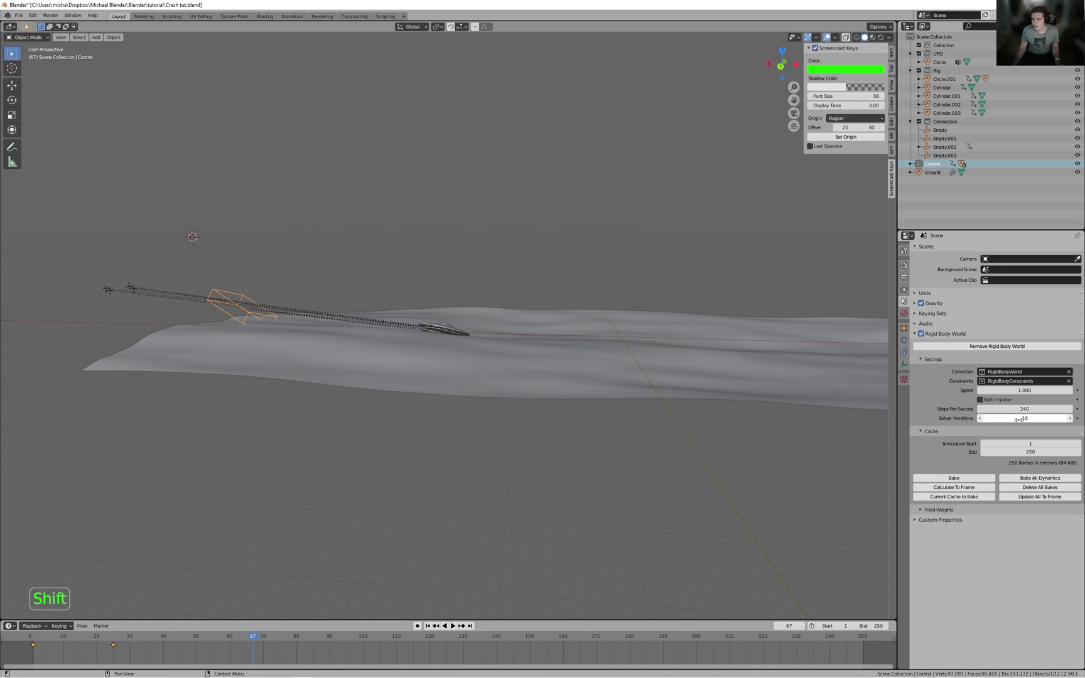
key(space)
middle_drag(535, 375, 639, 417)
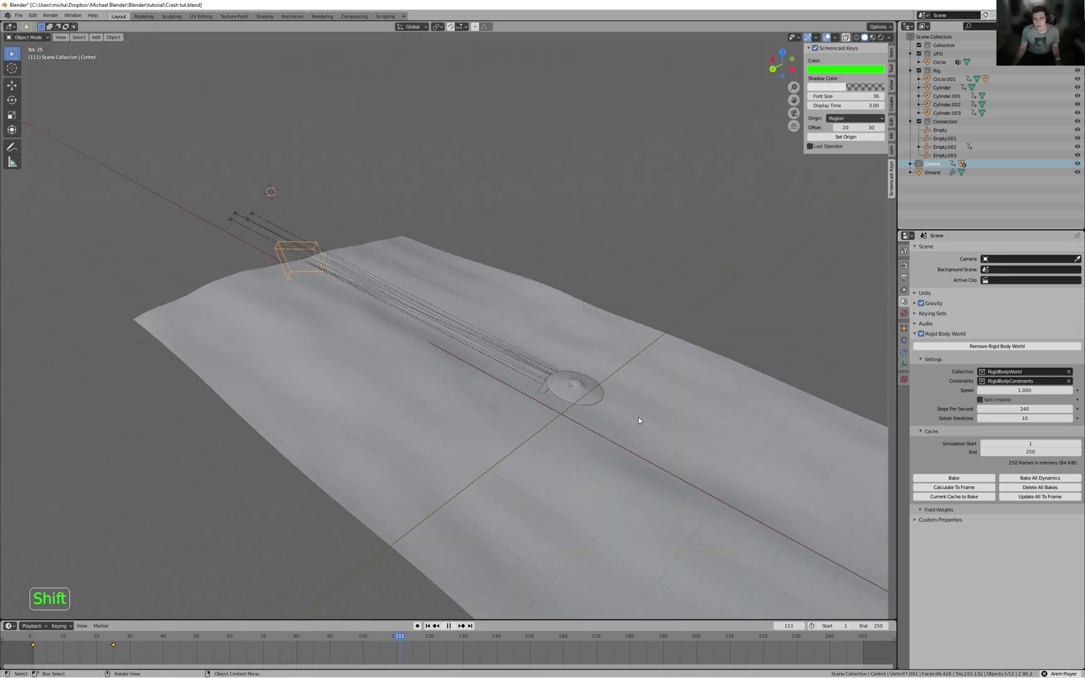
key(space)
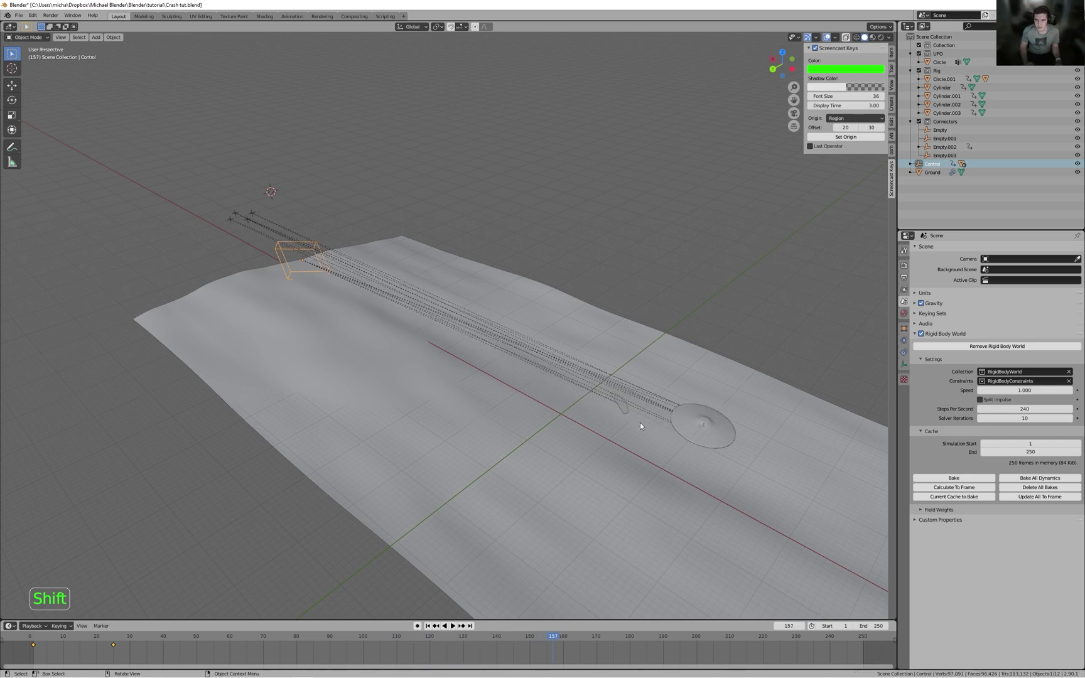
- Replay the crash from frame 1 to frame 39 in a low side view
key(shift+Left)
middle_drag(631, 421, 572, 407)
key(space)
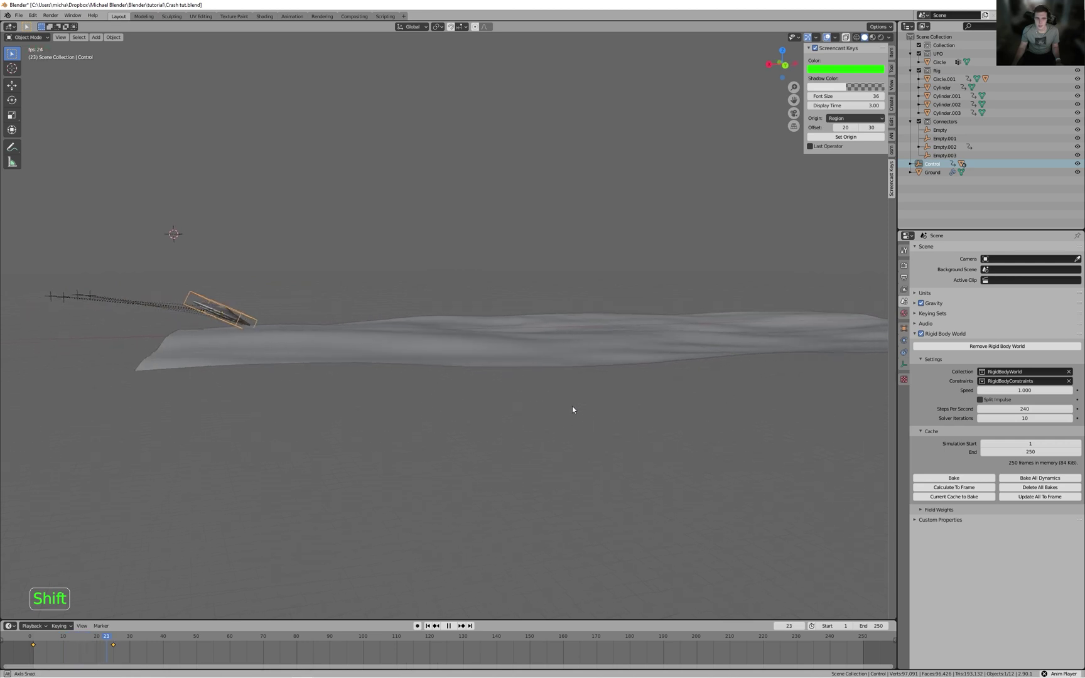
key(space)
- Try Steps Per Second at 2400, replay the crash past frame 200, and undo the change
double_click(1024, 409)
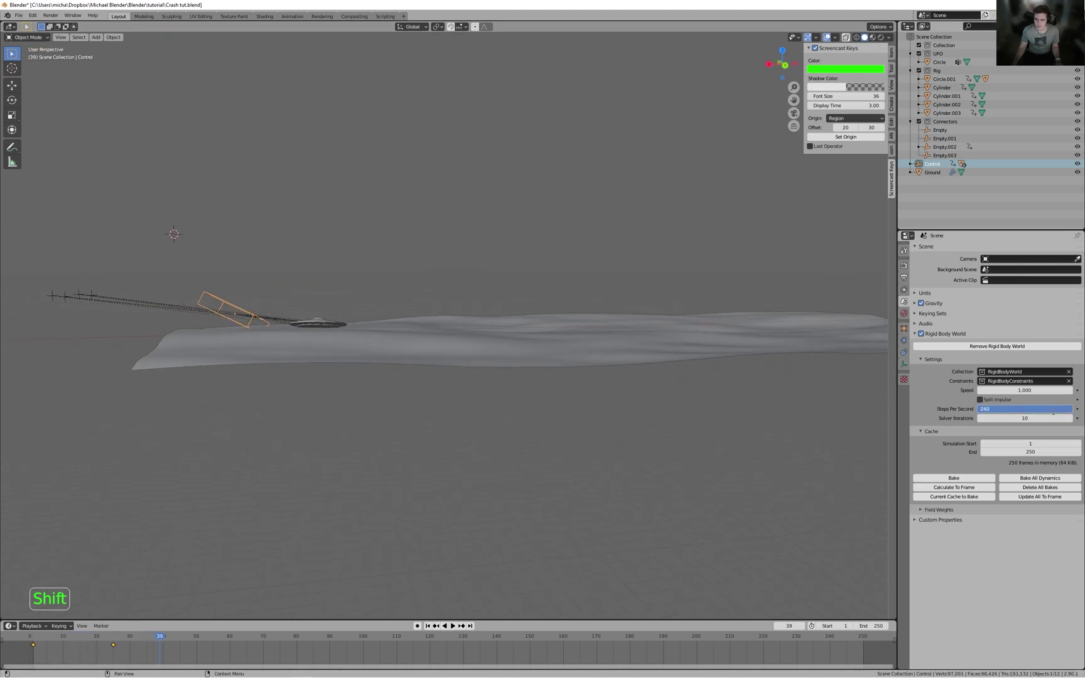
key(Return)
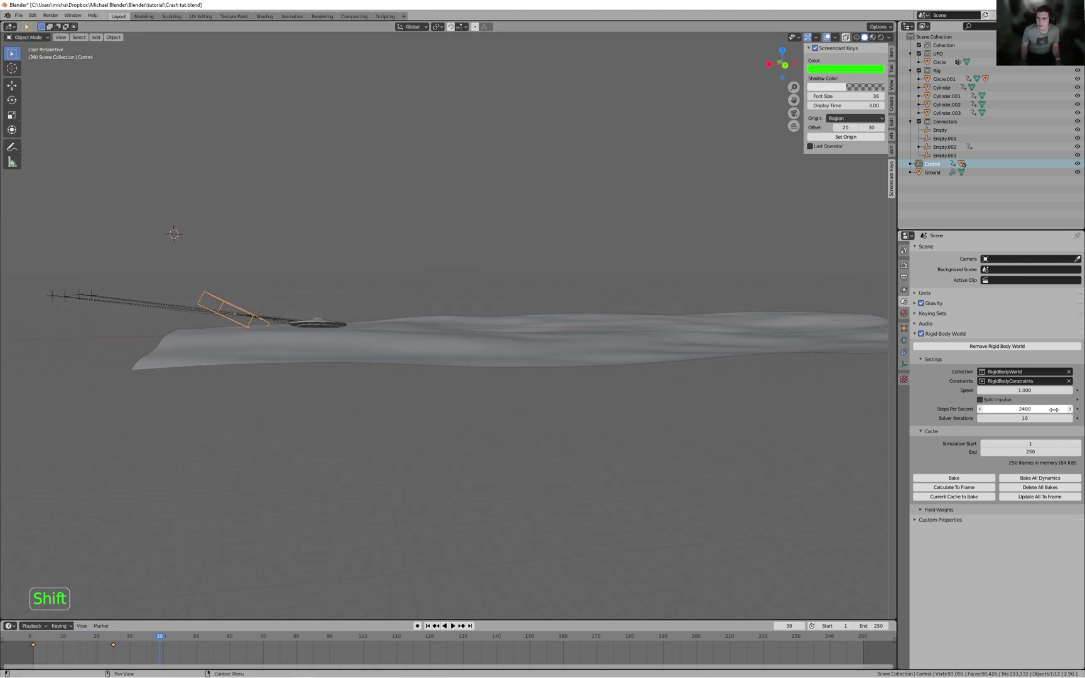
key(shift+Left)
key(space)
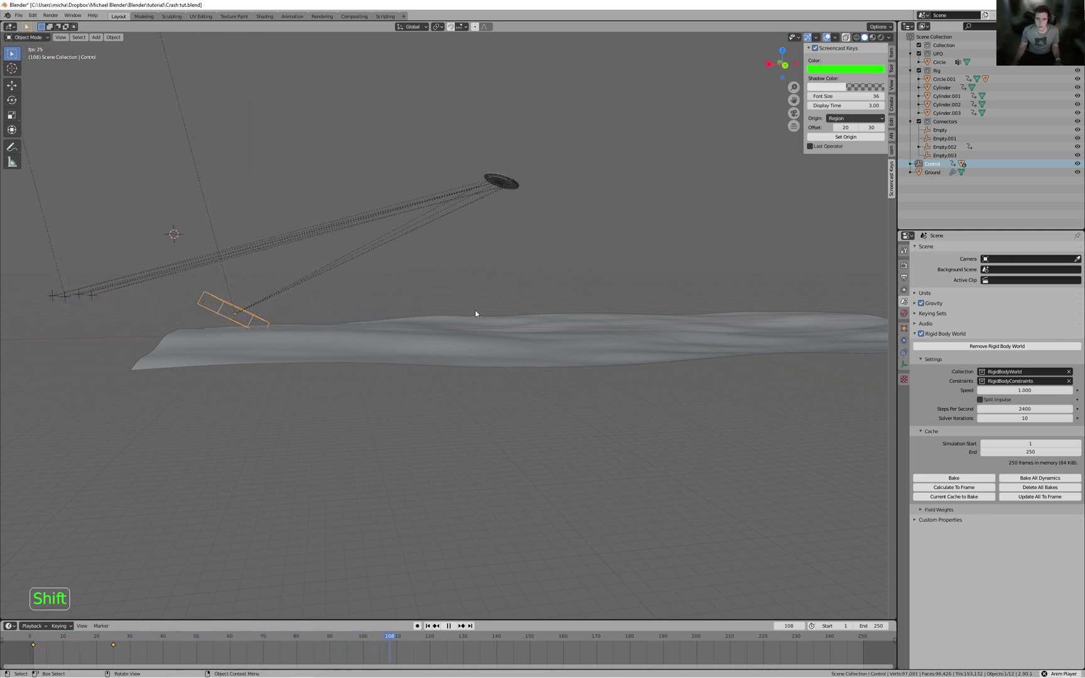
middle_drag(477, 314, 426, 308)
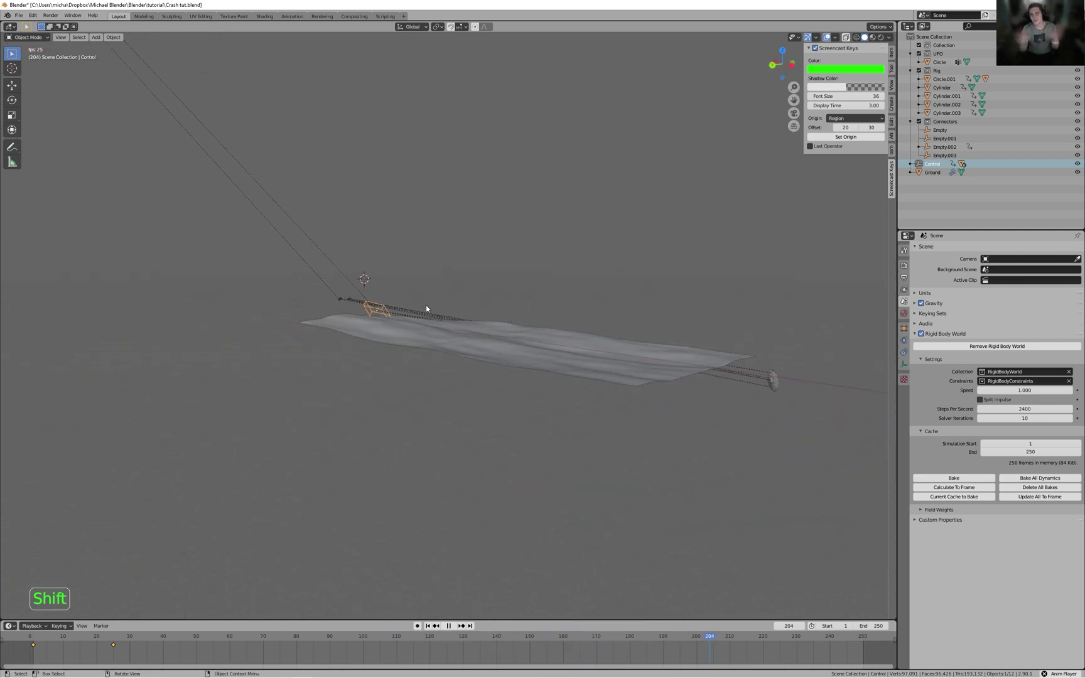
key(space)
key(shift+Left)
key(space)
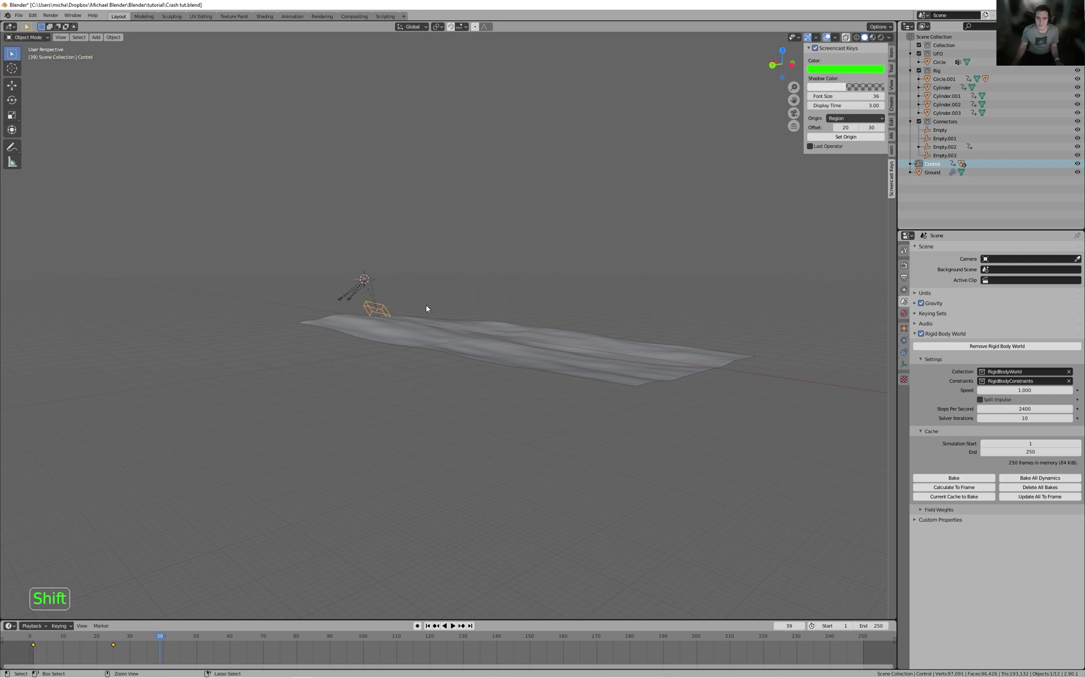
- Replay the crash at 240 Steps Per Second past frame 66, watching the UFO slide, and return to frame 1
mouse_move(426, 309)
middle_down()
mouse_move(387, 299)
mouse_move(438, 308)
middle_up()
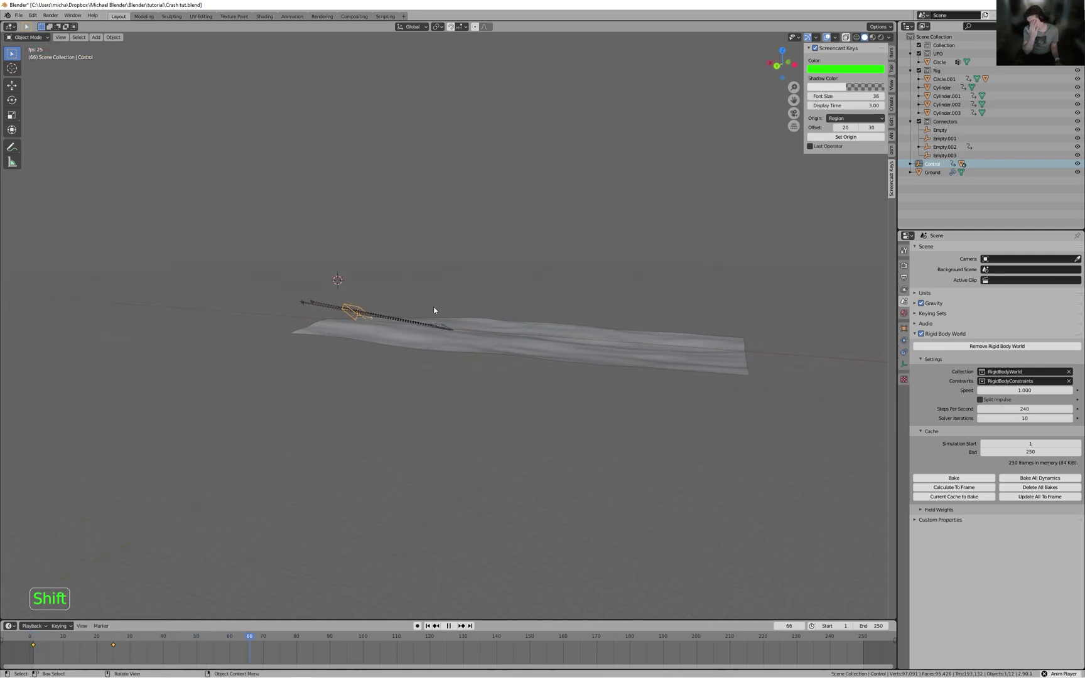
scroll(473, 344, up, 2)
middle_drag(472, 347, 583, 362)
key(space)
key(shift+Left)
- Inspect the UFO up close at frame 1 and bake the rigid body simulation for frames 1 to 250
scroll(520, 450, up, 4)
scroll(428, 387, up, 6)
scroll(404, 371, down, 6)
scroll(440, 335, up, 3)
scroll(584, 363, up, 2)
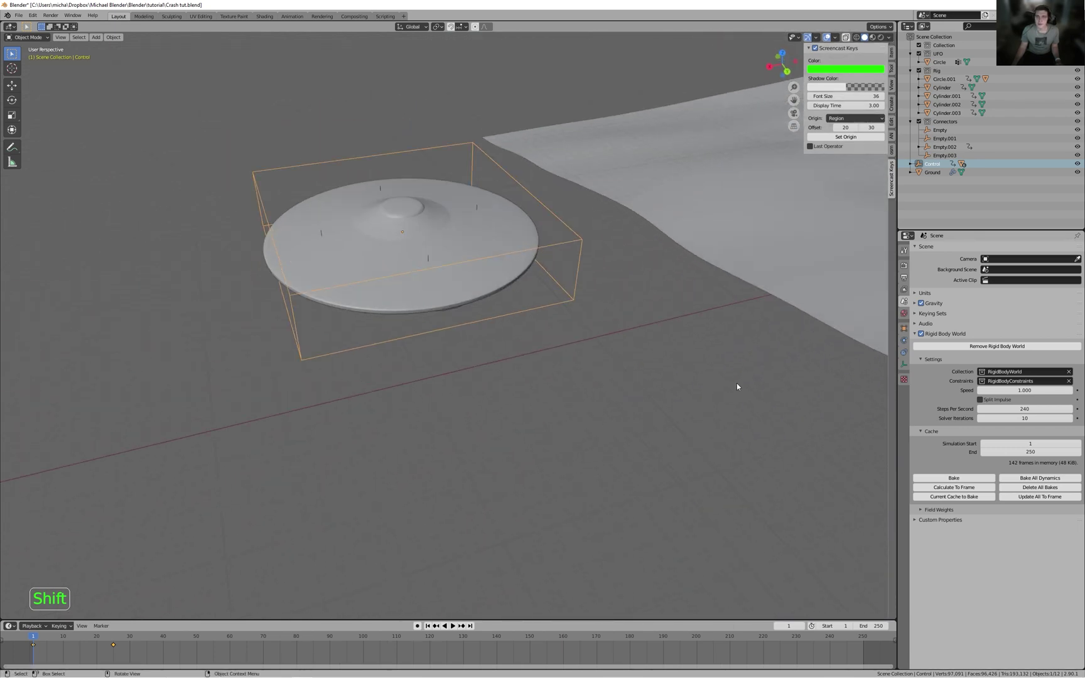
click(971, 478)
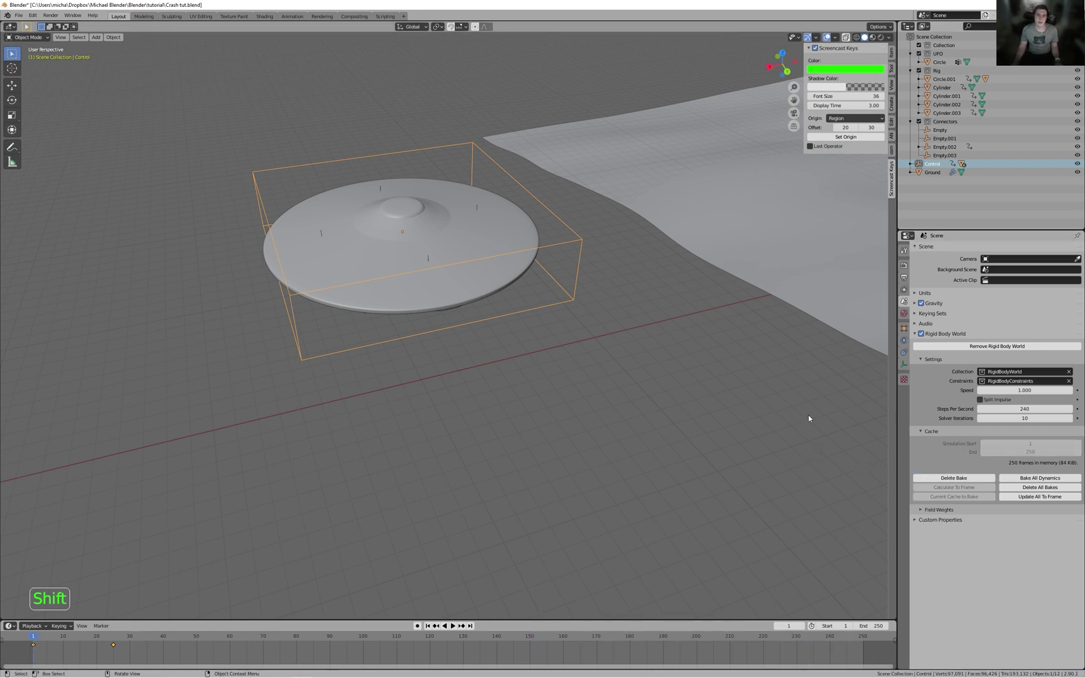
- Play the baked crash from frame 1 to frame 201, following the UFO and the detached part, and save the file
key(space)
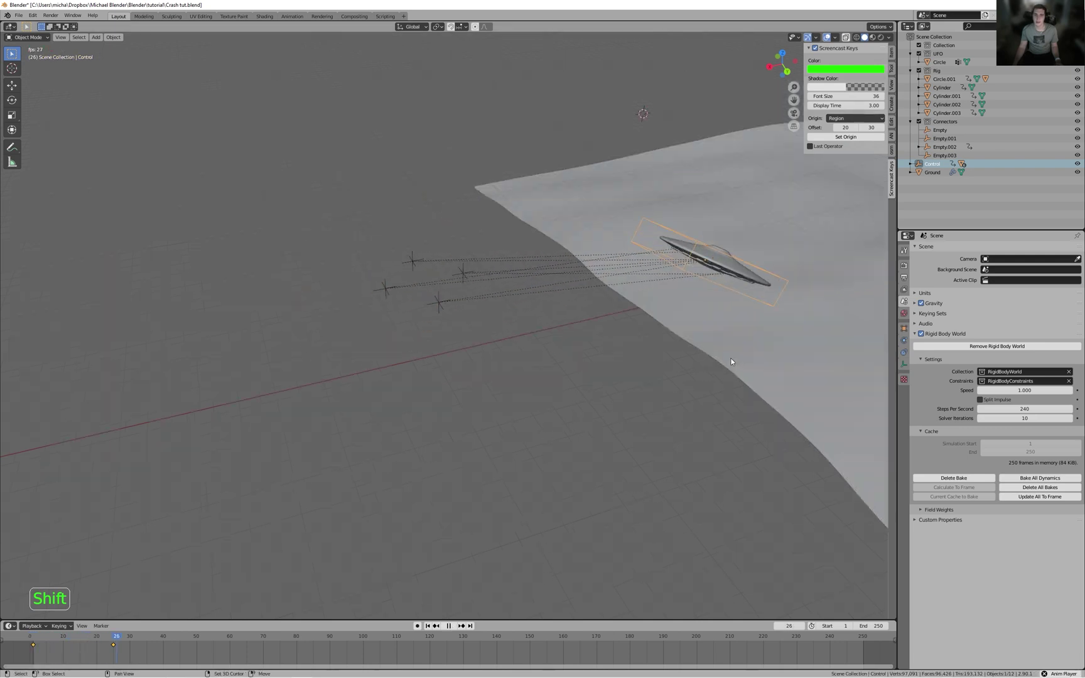
shift+middle_drag(520, 270, 276, 248)
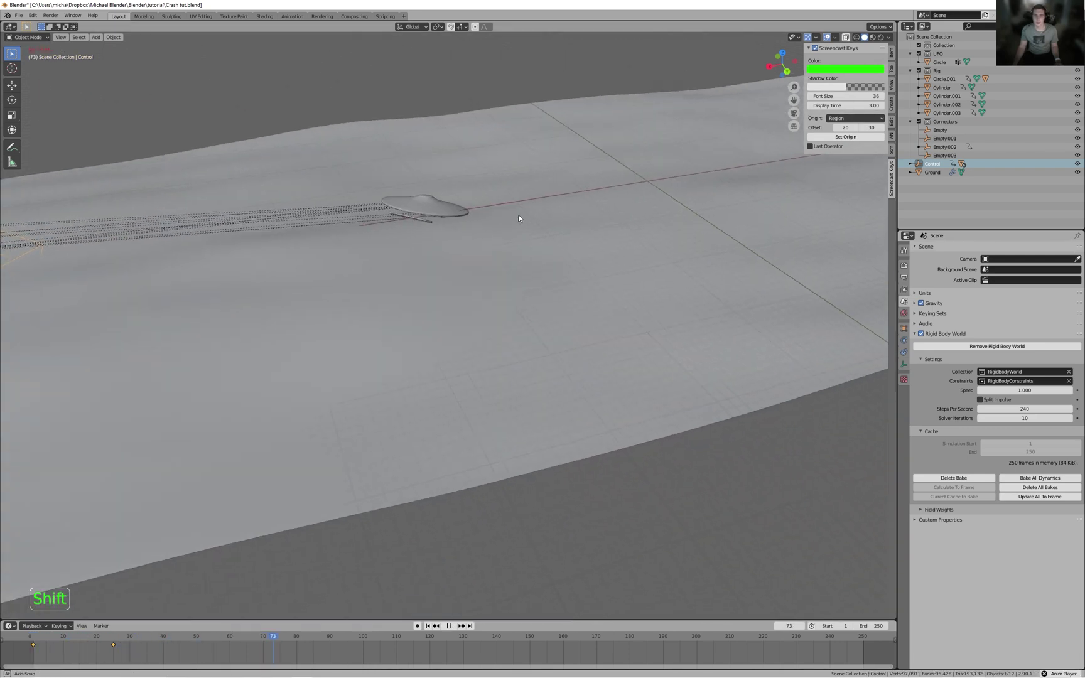
middle_drag(518, 215, 386, 259)
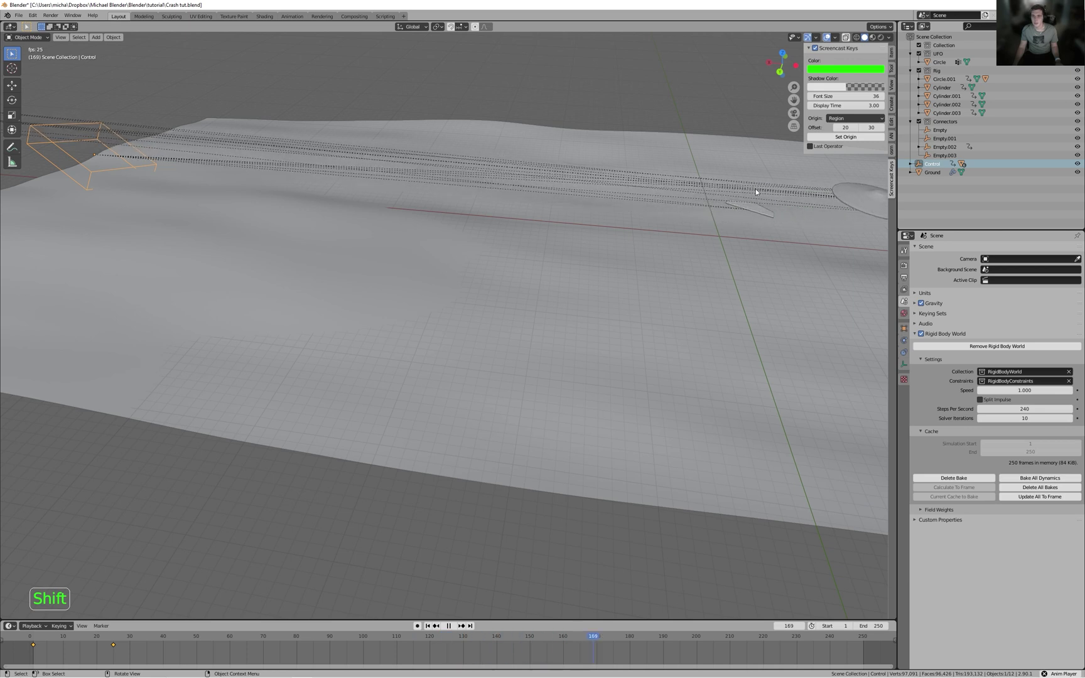
key(space)
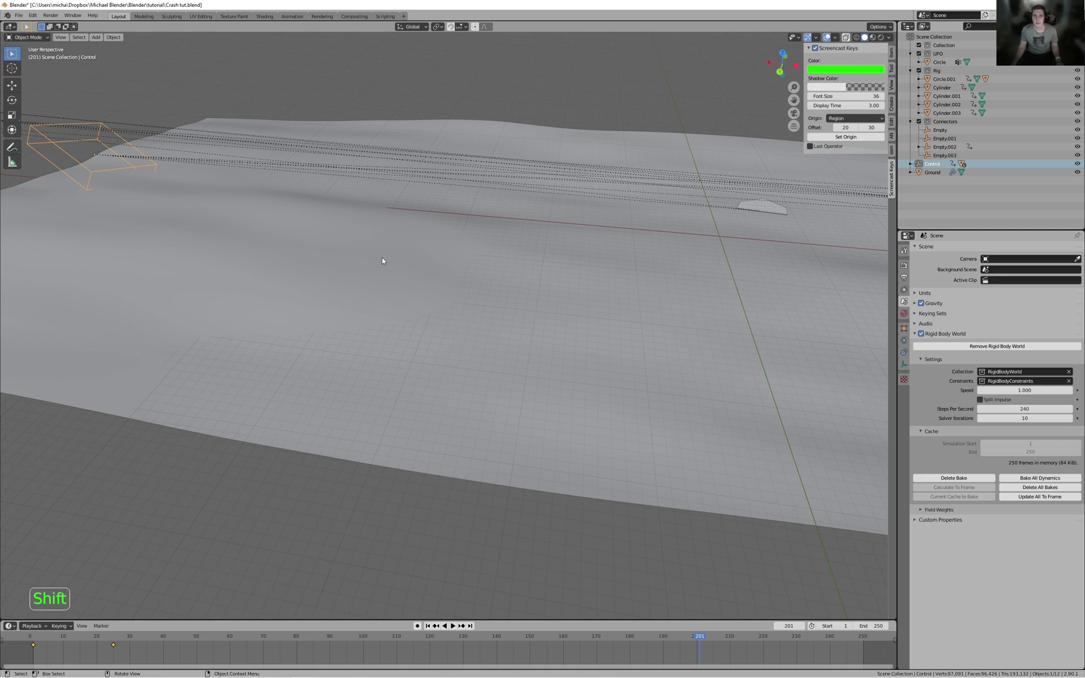
middle_drag(382, 261, 528, 246)
key(ctrl+s)
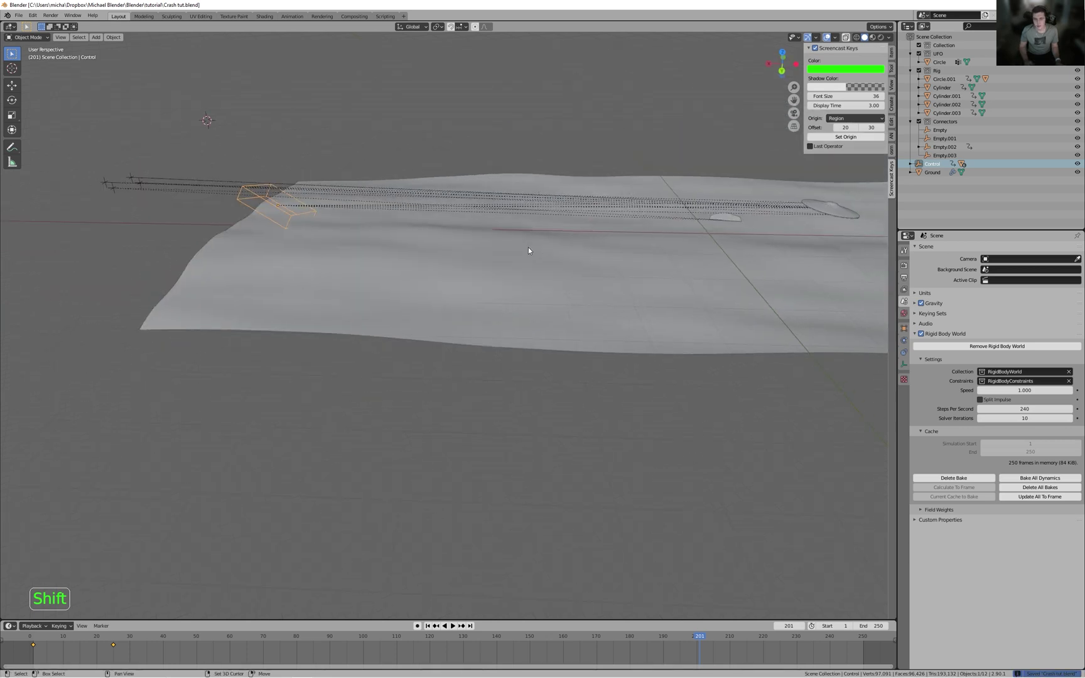
- Return to frame 1 and hide the Ground object
key(shift+Left)
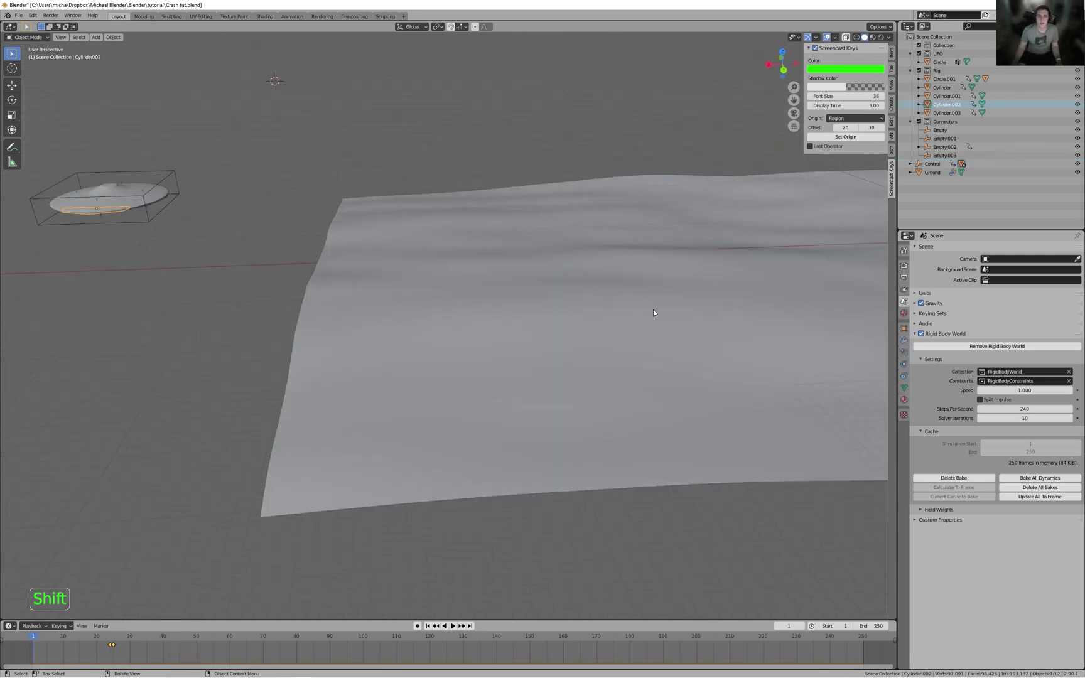
click(561, 306)
scroll(561, 307, down, 3)
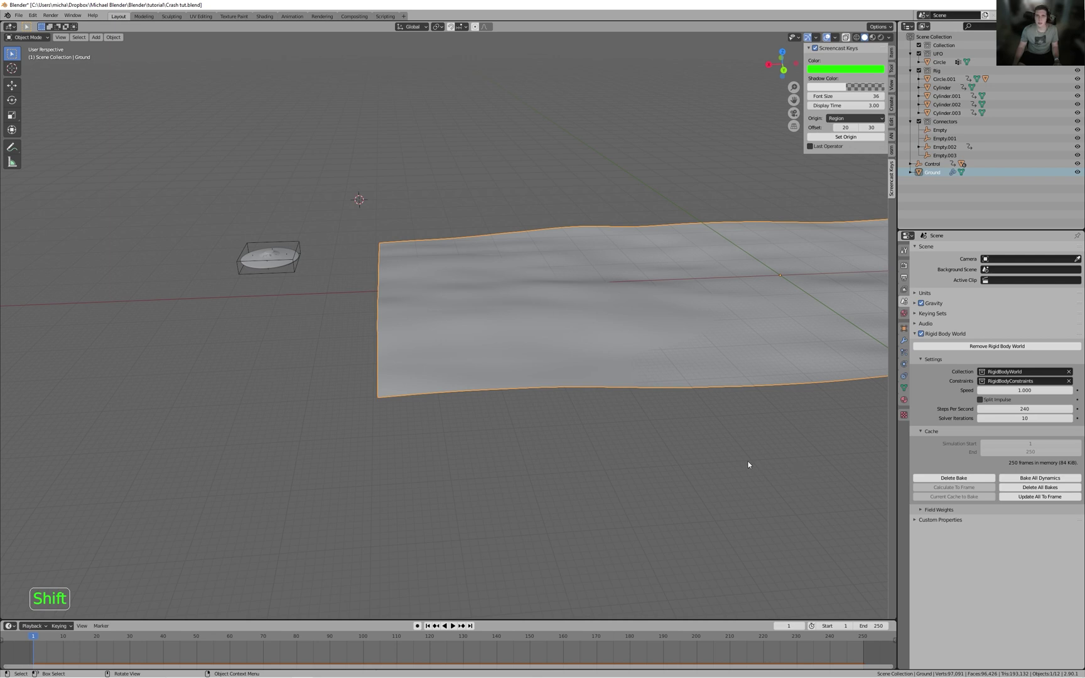
scroll(739, 459, down, 2)
middle_drag(737, 447, 739, 412)
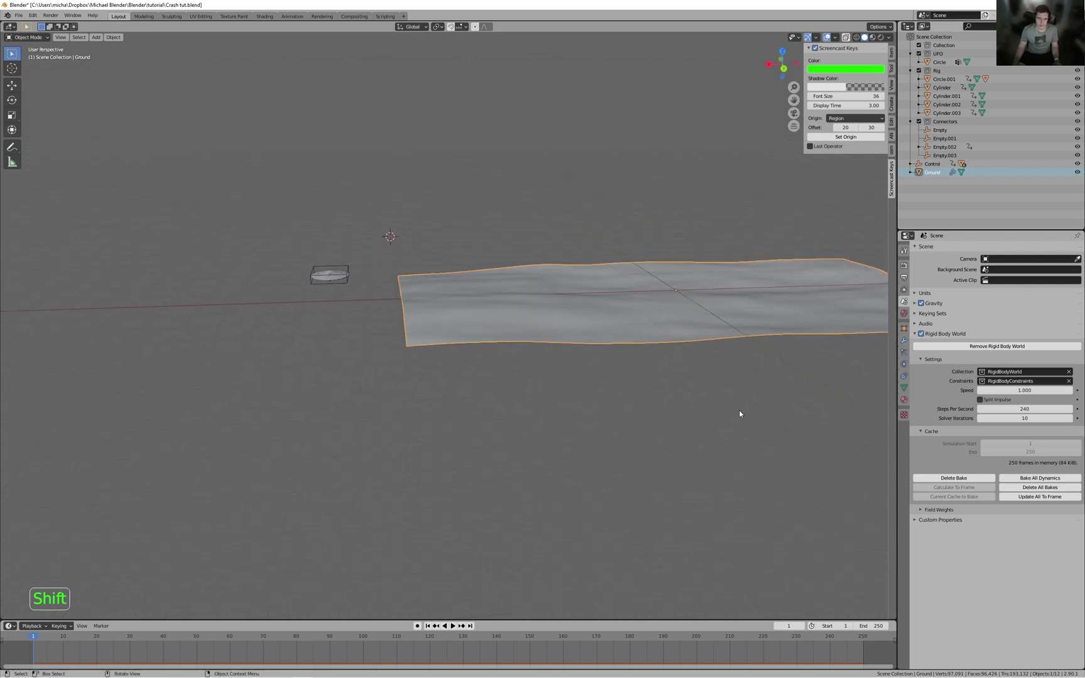
key(h)
- Play the baked crash without the ground to frame 118 and unhide the Ground
key(space)
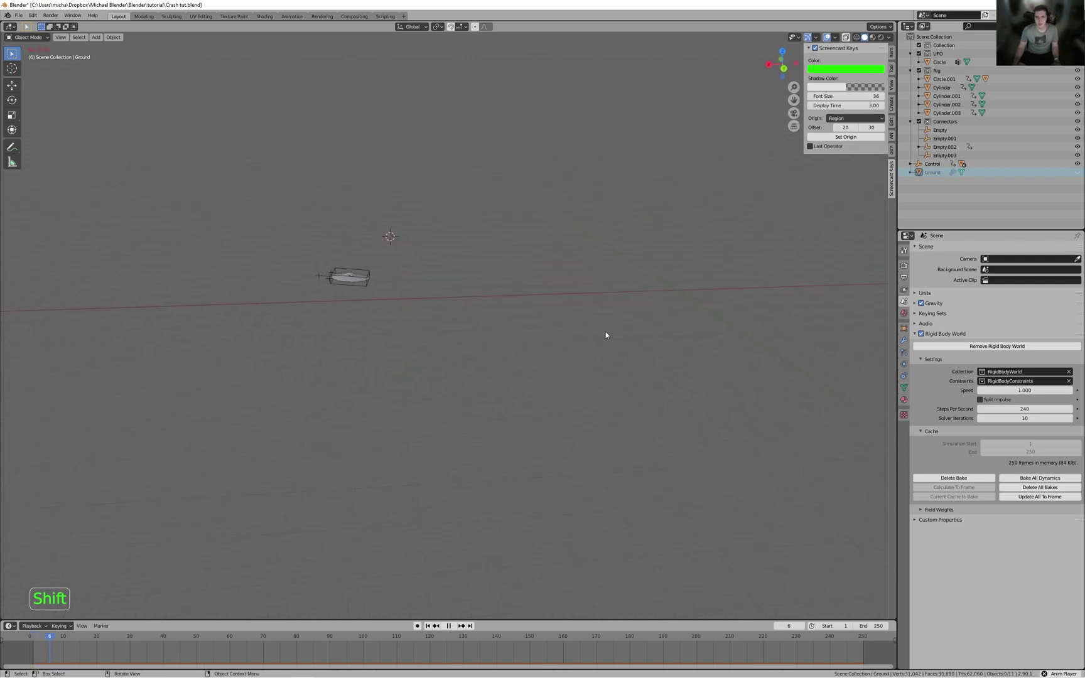
scroll(606, 333, up, 5)
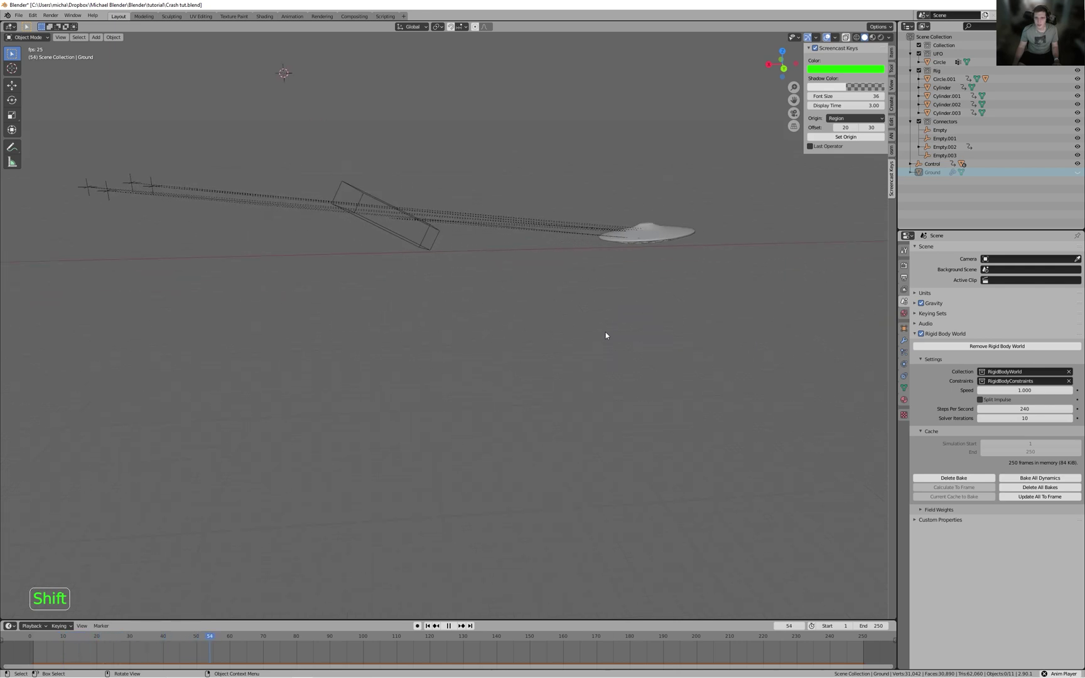
scroll(678, 298, down, 3)
key(space)
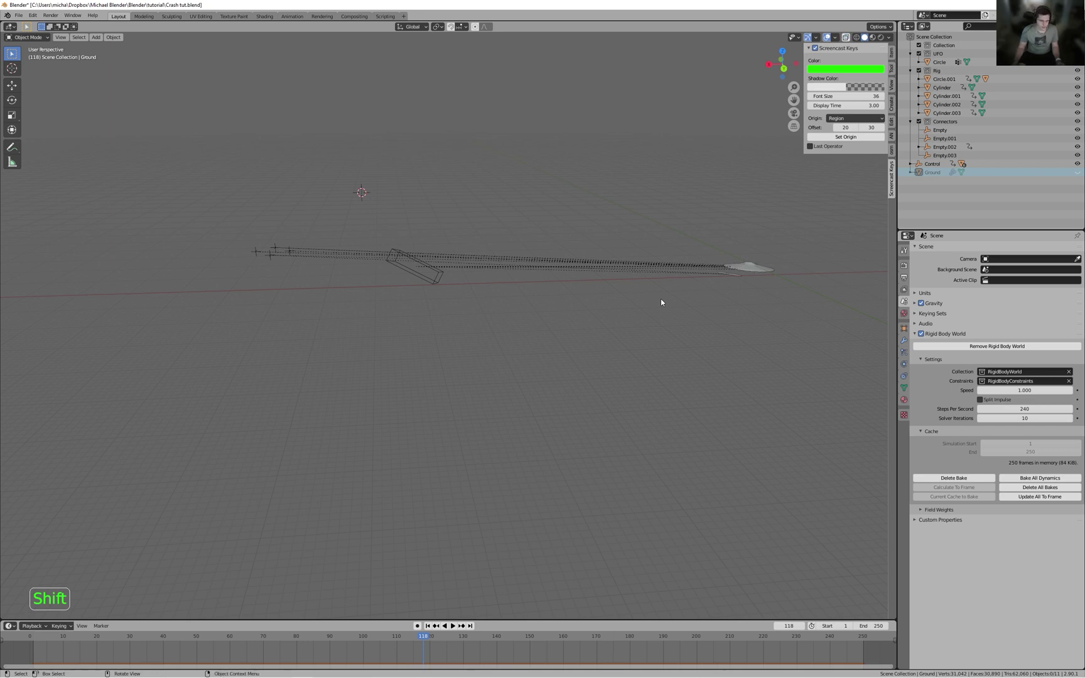
key(alt+h)
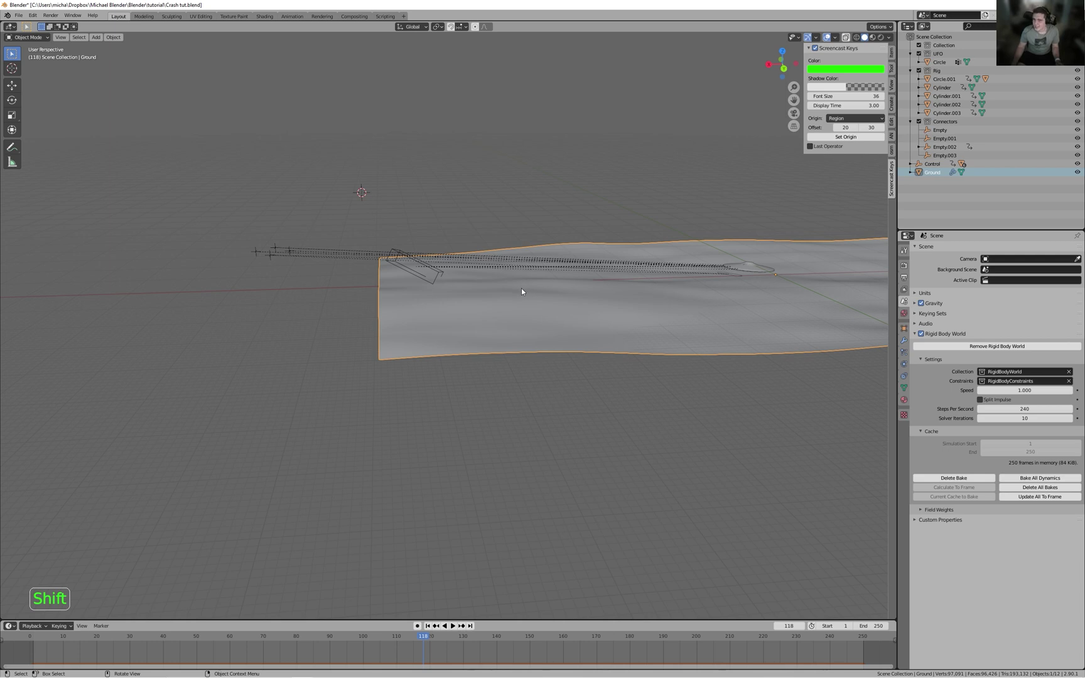
- Display the Ground's physics settings and duplicate the Ground in place
shift+click(903, 353)
shift+click(904, 364)
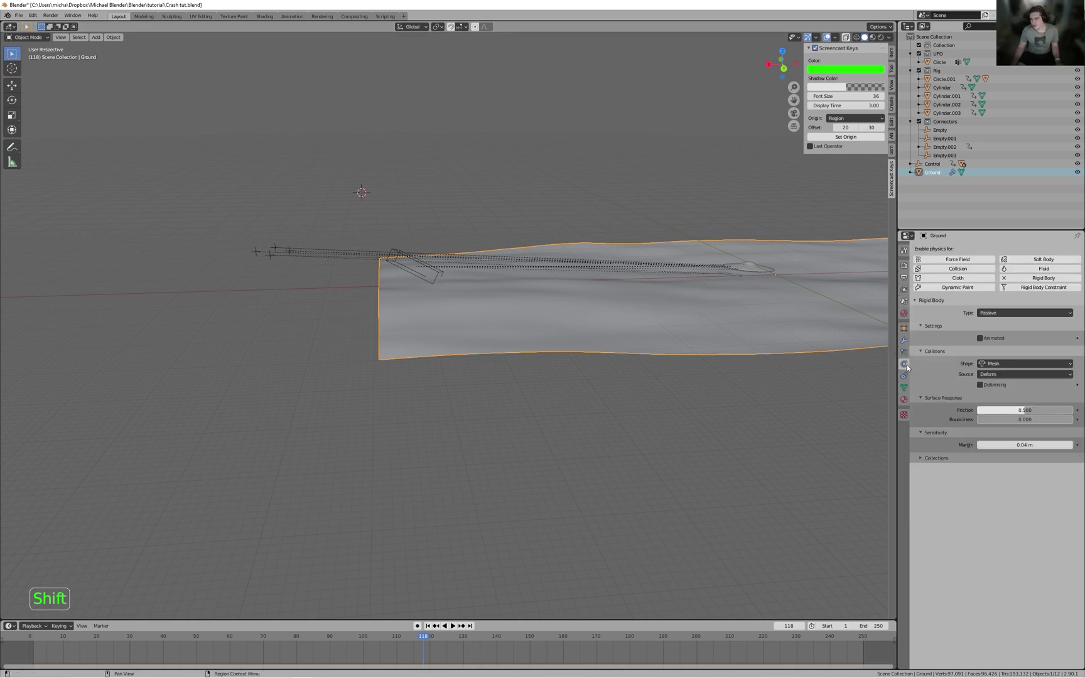
middle_drag(681, 437, 552, 390)
scroll(623, 368, down, 5)
scroll(552, 390, up, 5)
scroll(552, 393, down, 5)
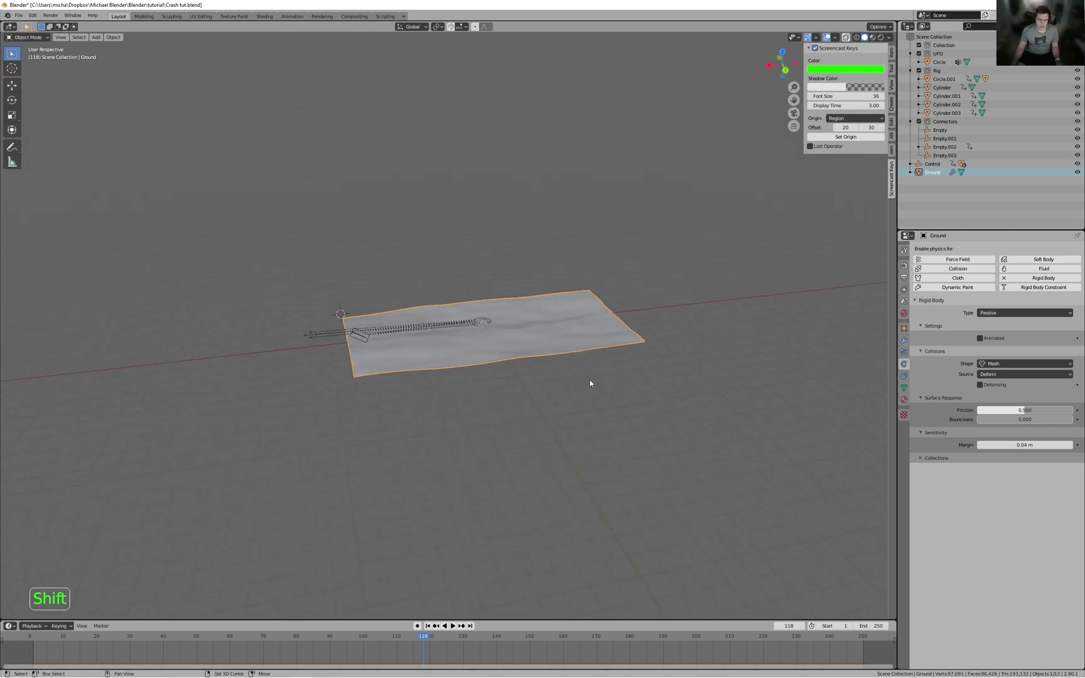
key(shift+d)
right_click(595, 354)
- Remove the rigid body physics from the duplicated ground
scroll(596, 354, up, 3)
middle_drag(623, 346, 706, 325)
scroll(744, 315, down, 3)
scroll(744, 315, up, 4)
scroll(707, 325, down, 2)
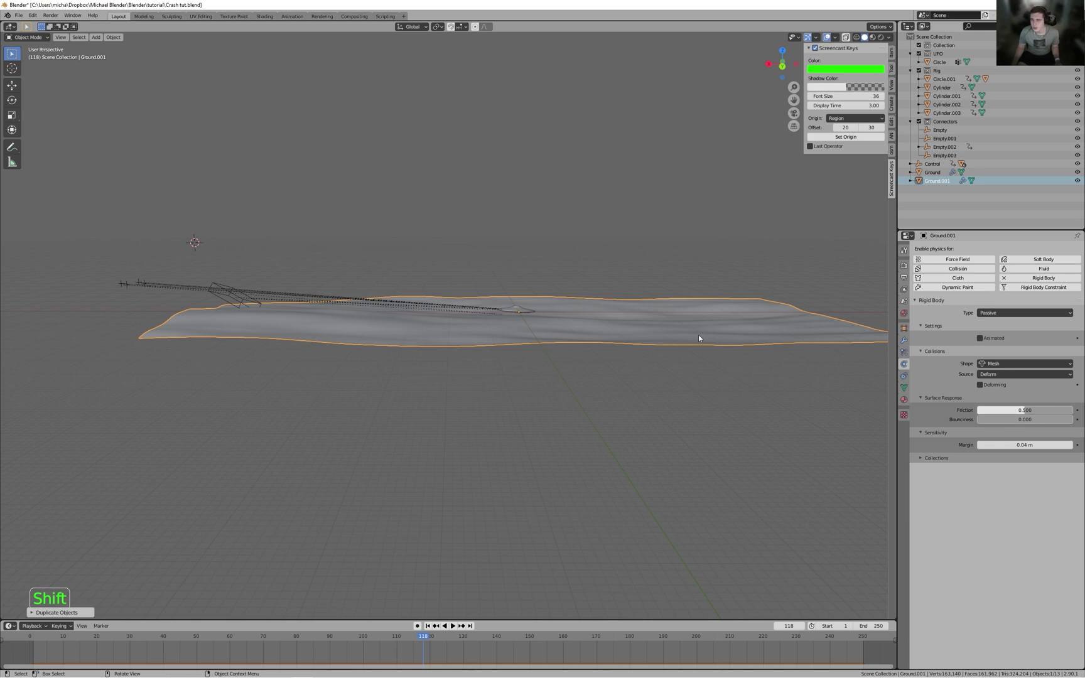
scroll(670, 333, up, 1)
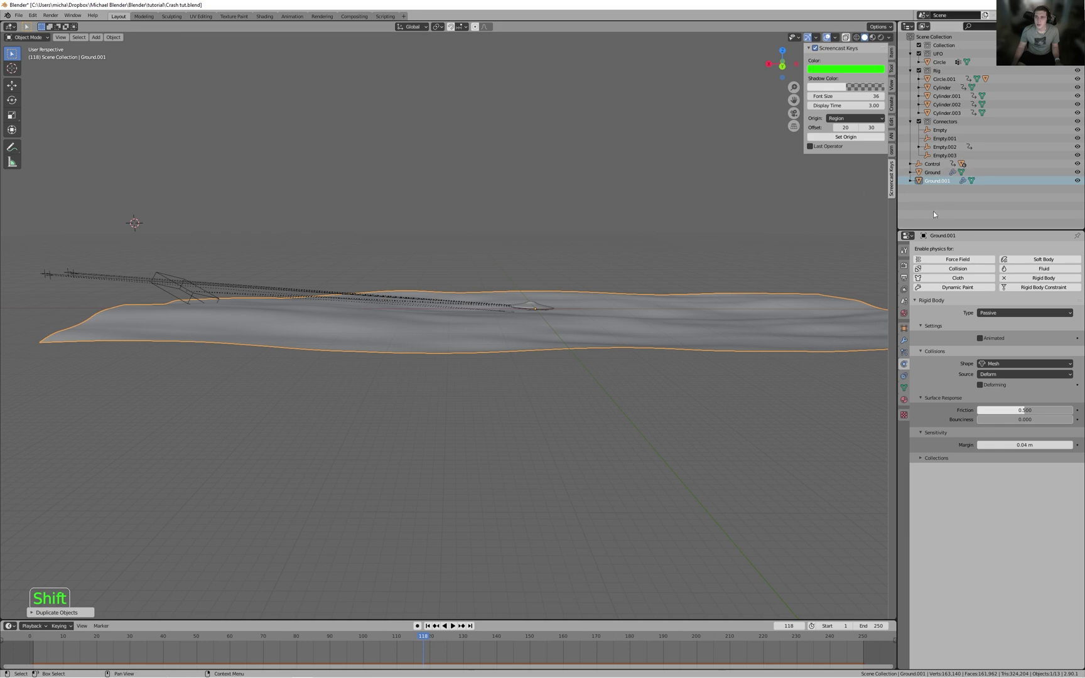
click(1037, 278)
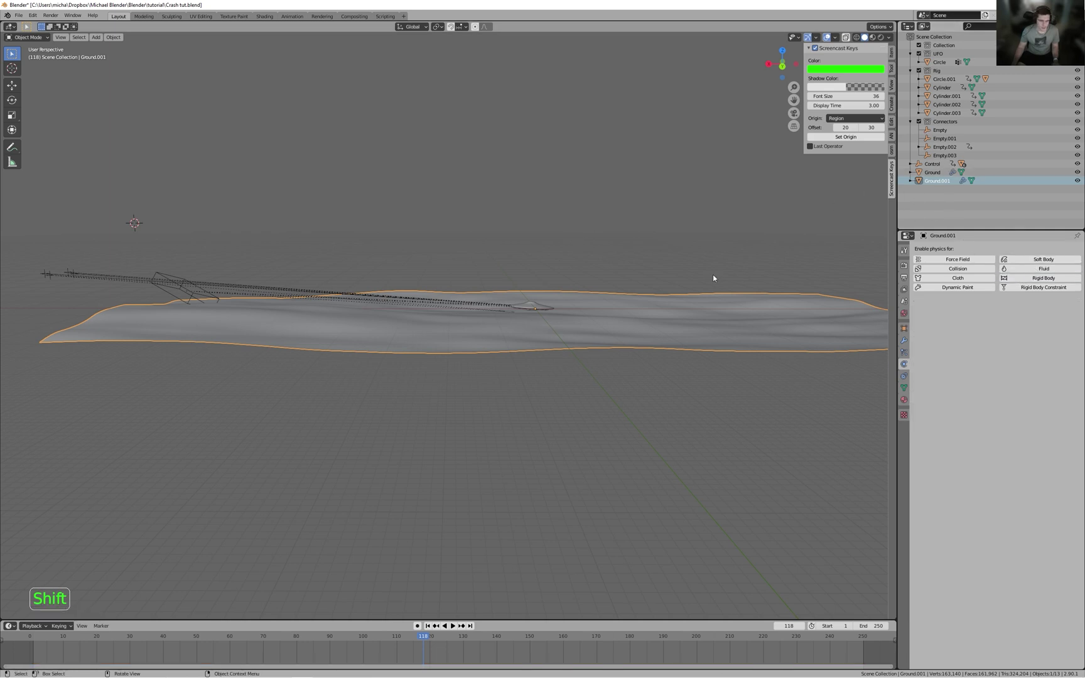
- Rename the duplicated ground object as Paint
key(F2)
text(Pa)
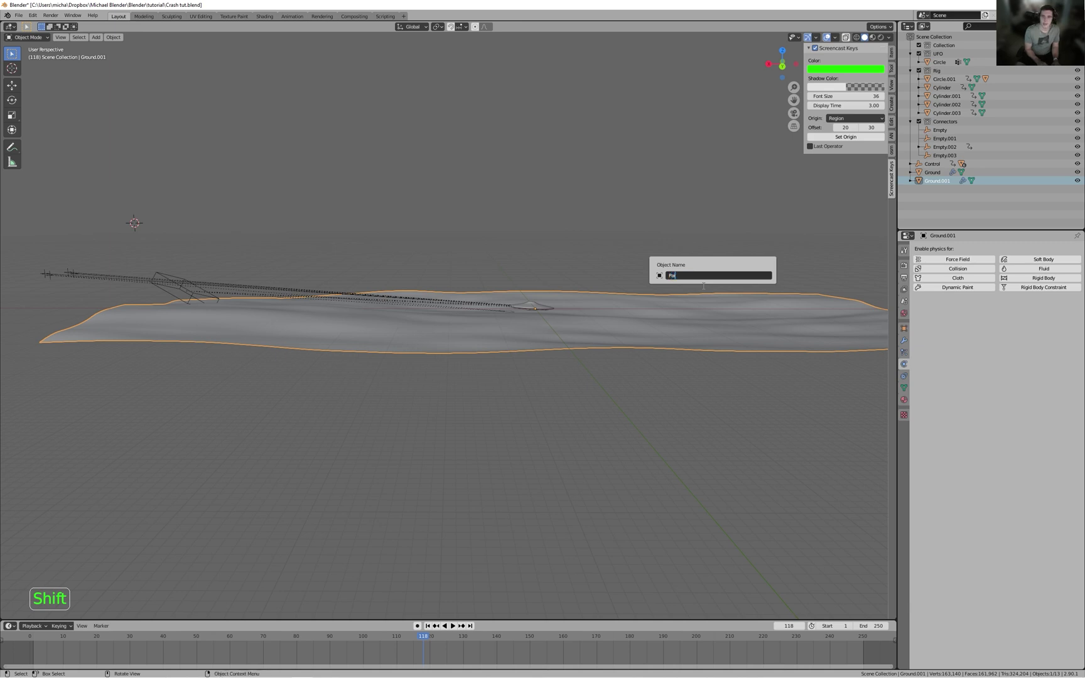
text(int)
key(Return)
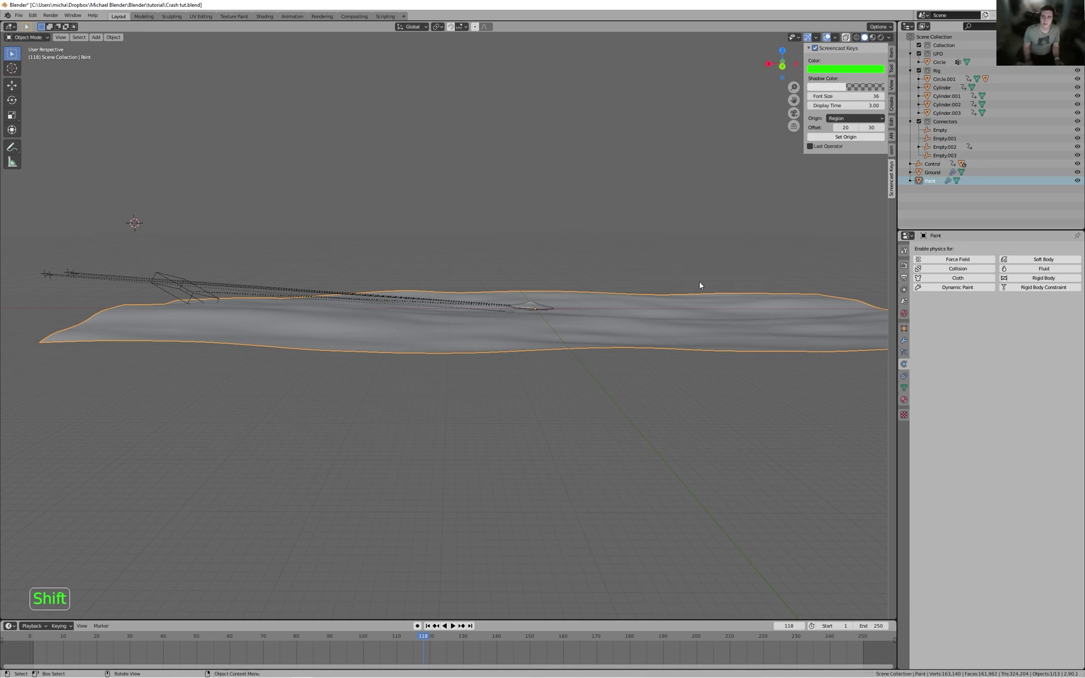
- Return to frame 1 and set up Dynamic Paint physics on the Paint object with a canvas
scroll(616, 411, up, 2)
middle_drag(616, 411, 546, 418)
scroll(546, 418, down, 2)
scroll(545, 516, up, 2)
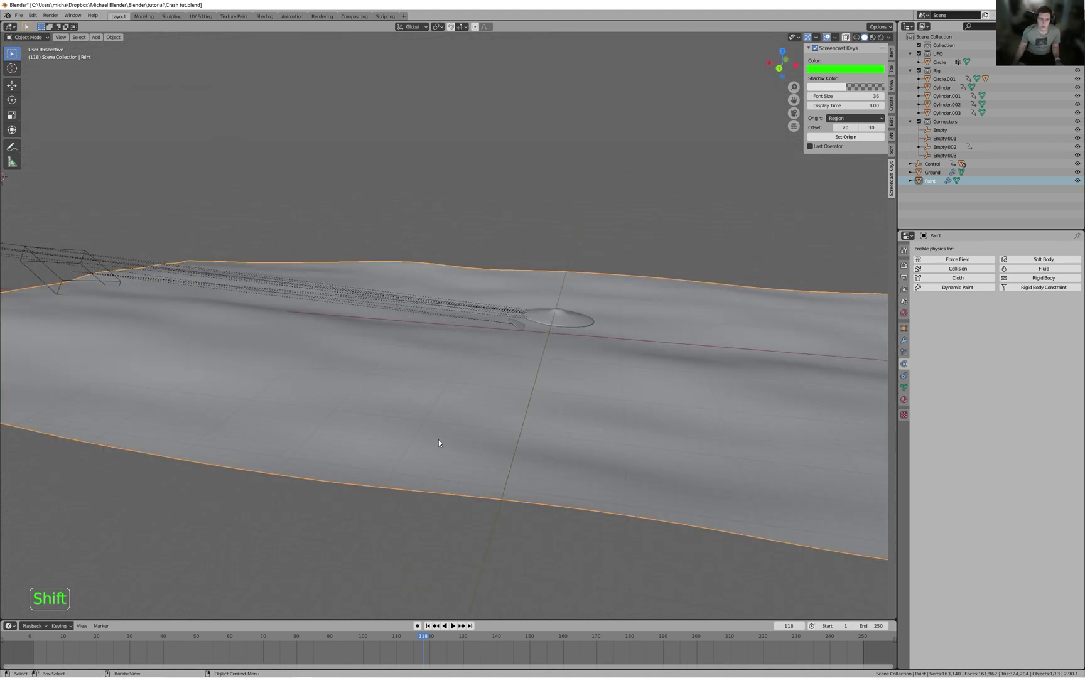
key(shift+Left)
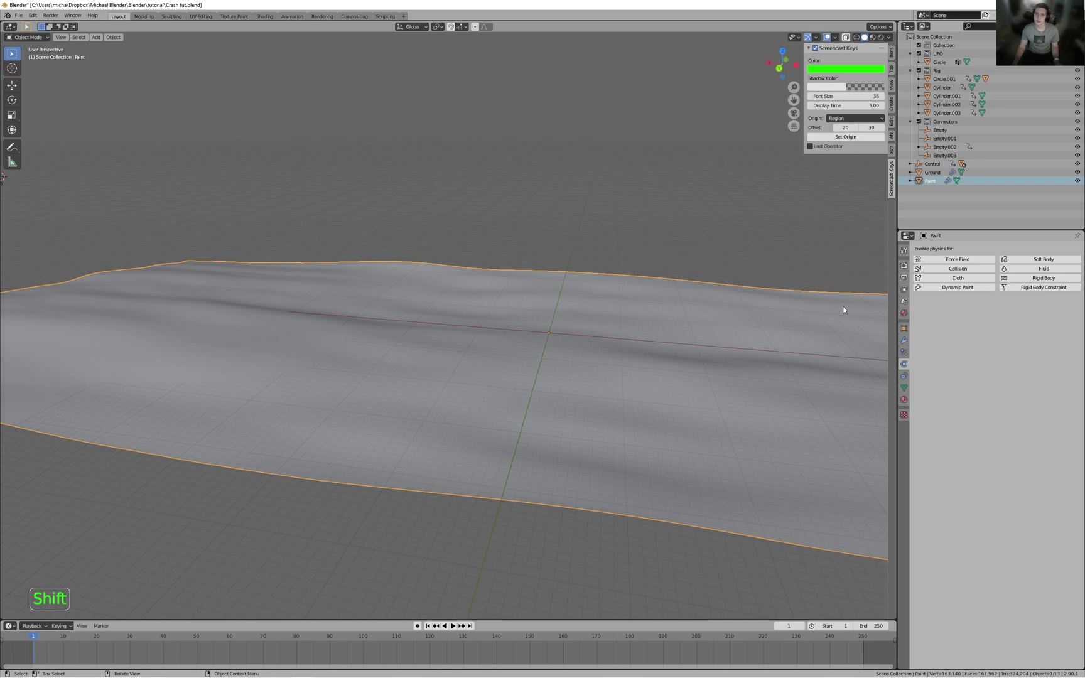
click(949, 287)
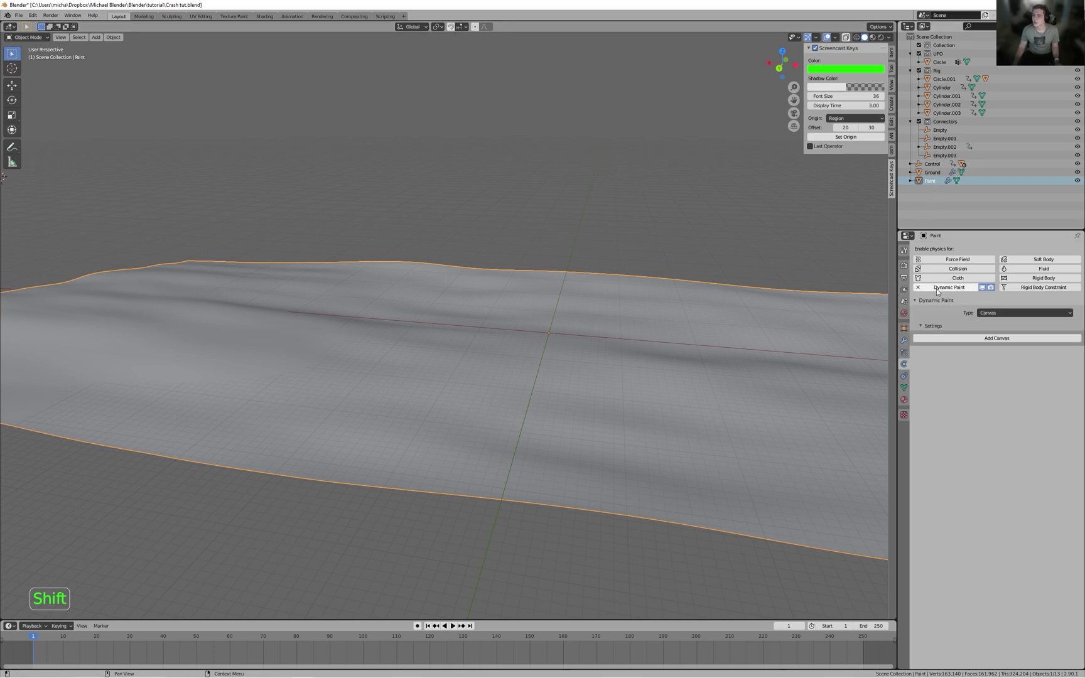
click(996, 337)
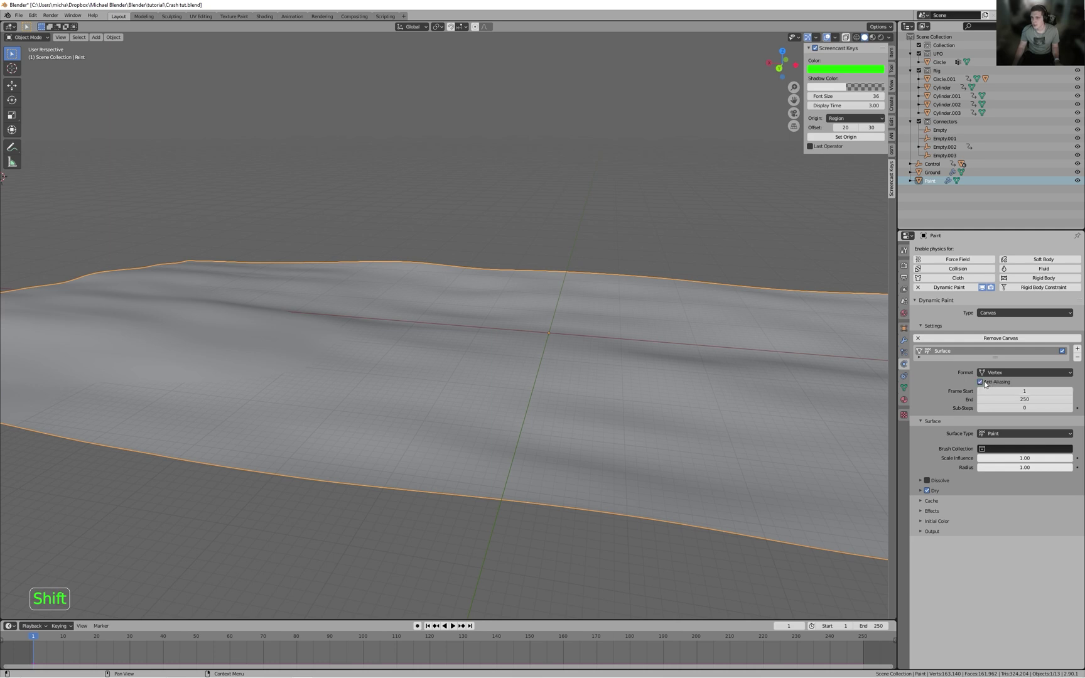
- Set the canvas surface type to Weight and output it to a dp_weight vertex group
click(1010, 433)
click(1005, 466)
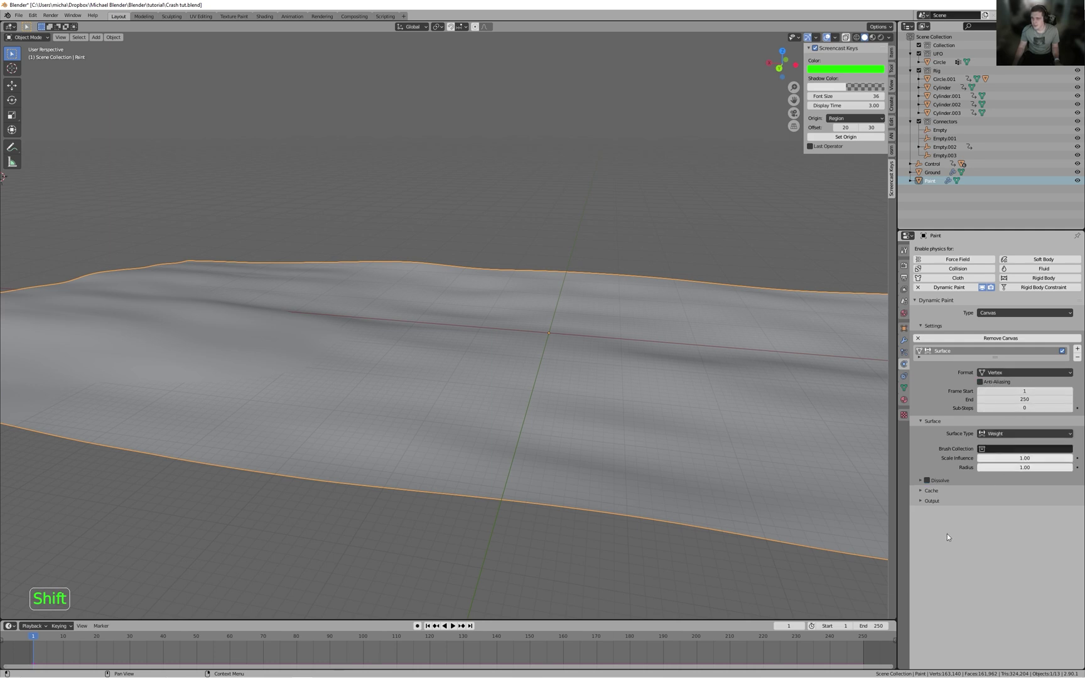
click(932, 501)
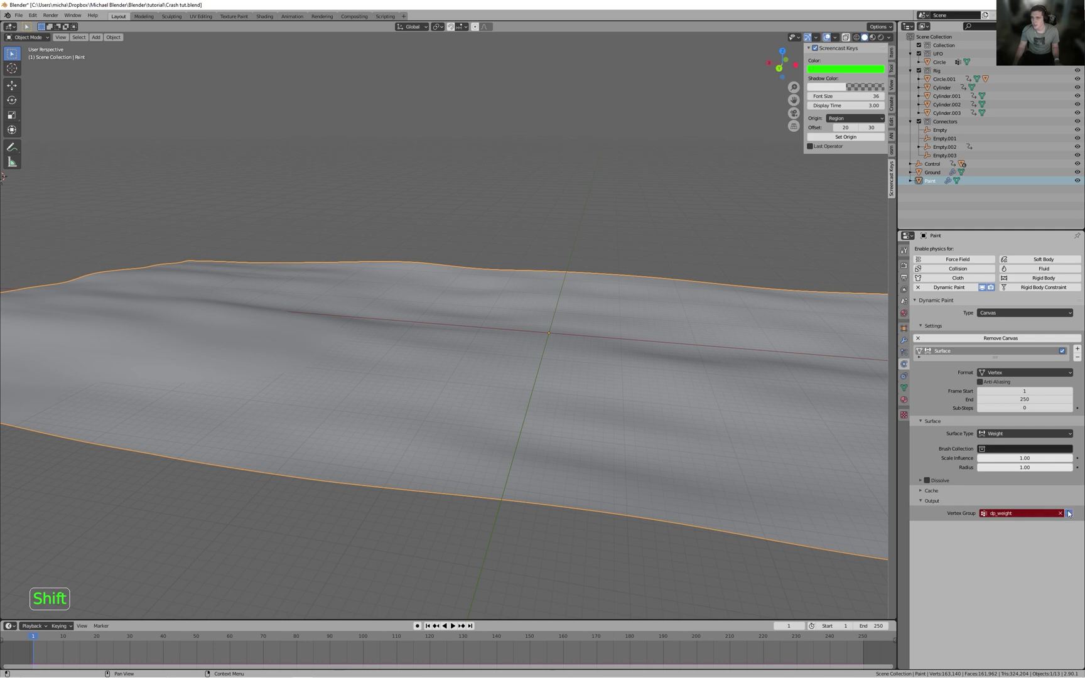
- Enable Dissolve on the canvas surface with a time of 10
click(949, 481)
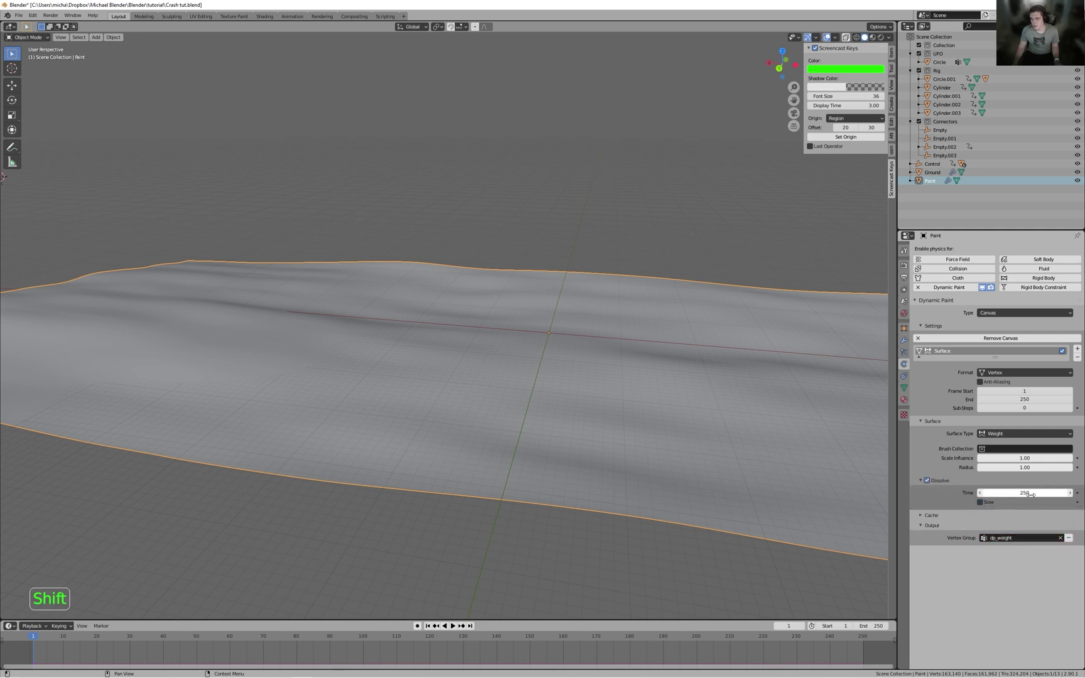
click(1031, 494)
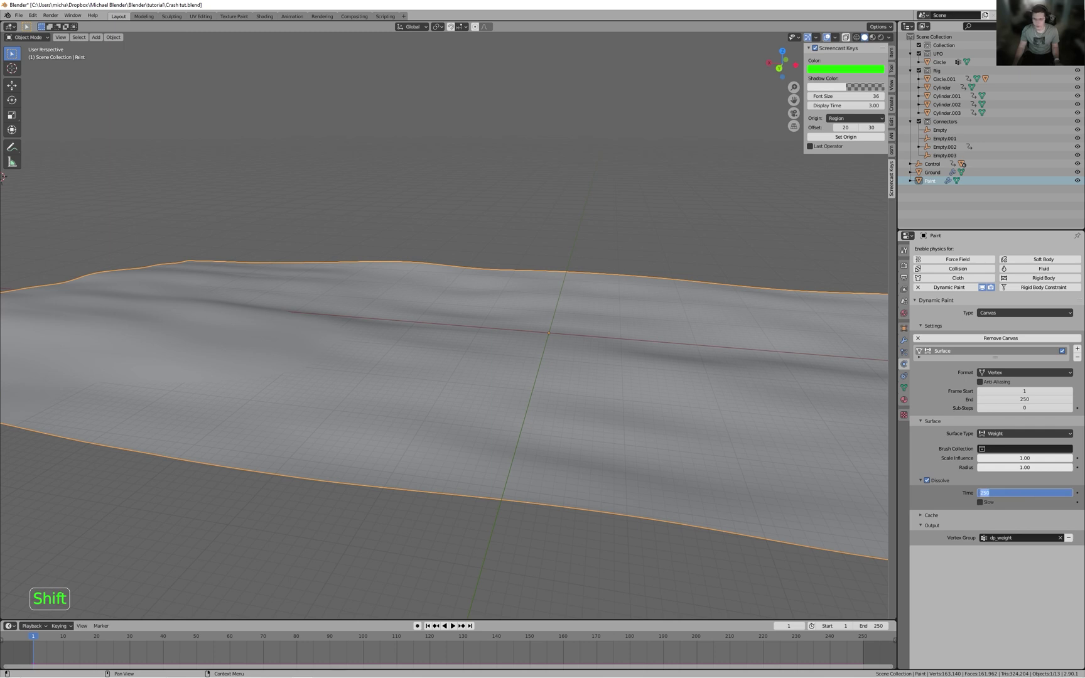
text(10)
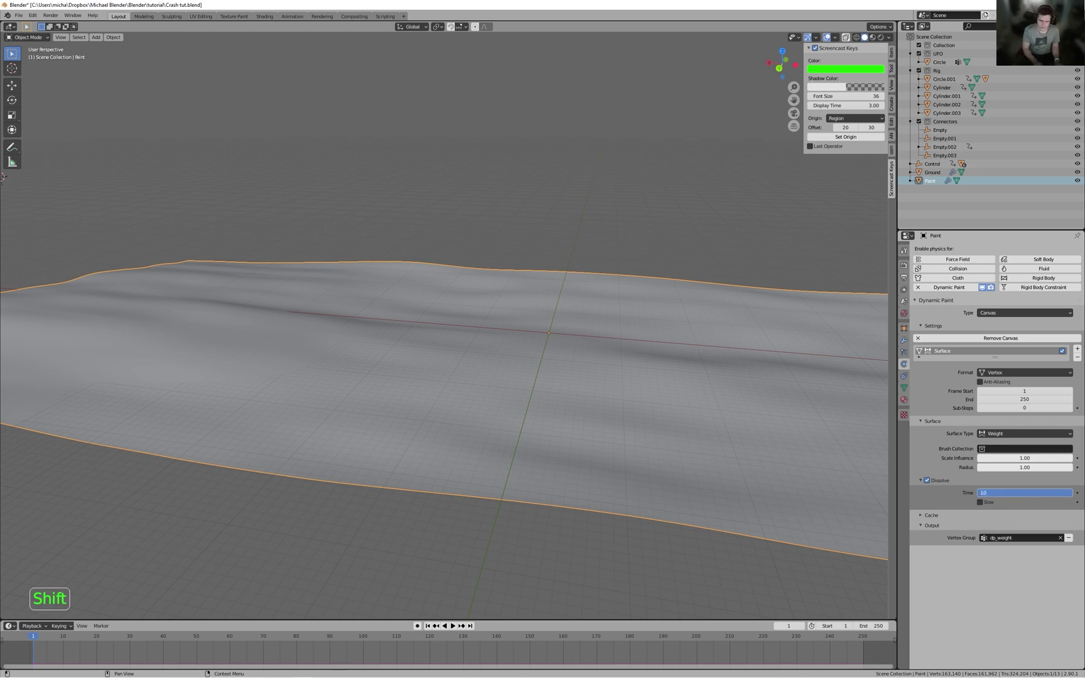
key(Return)
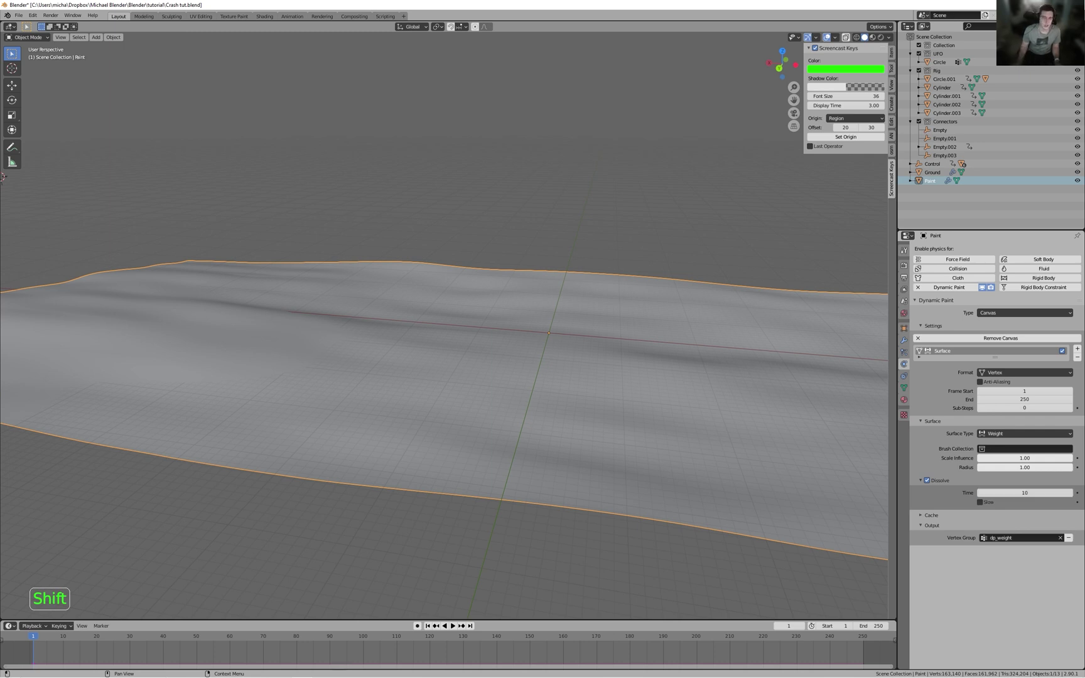
- Play the crash over the canvas to frame 53 and return to frame 1
scroll(812, 336, down, 4)
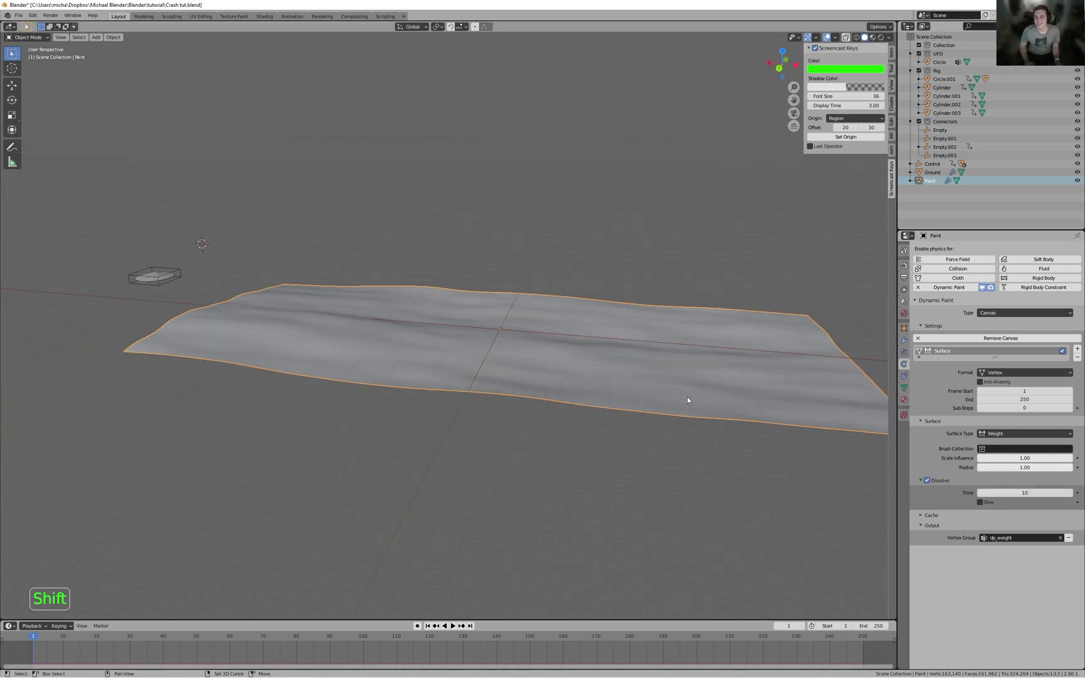
key(shift+space)
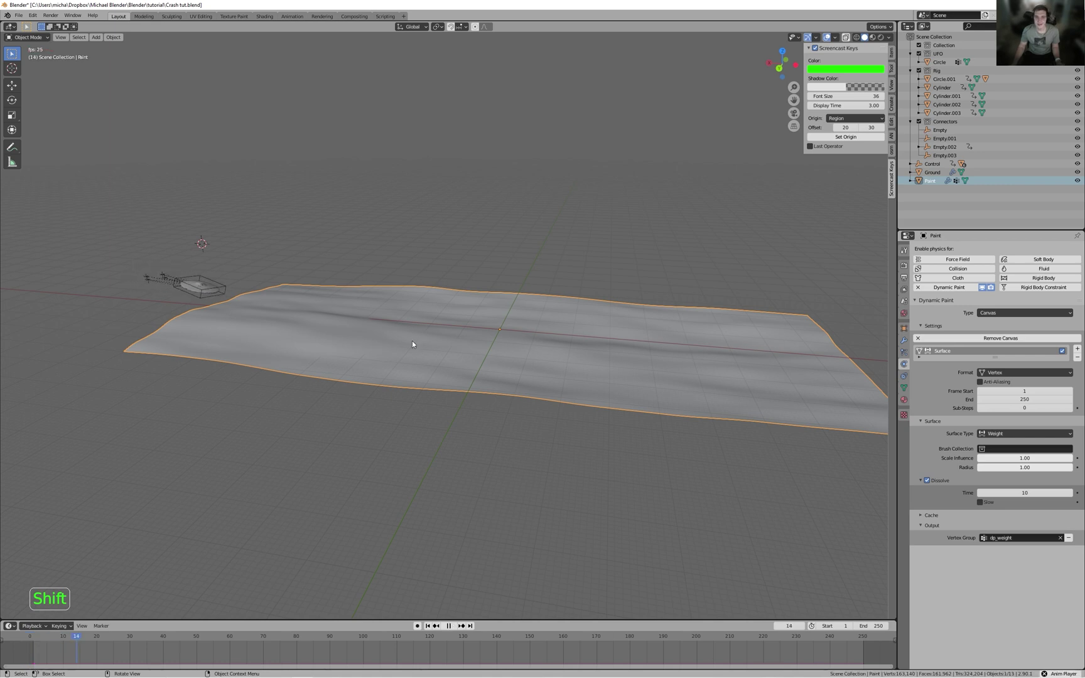
key(shift+space)
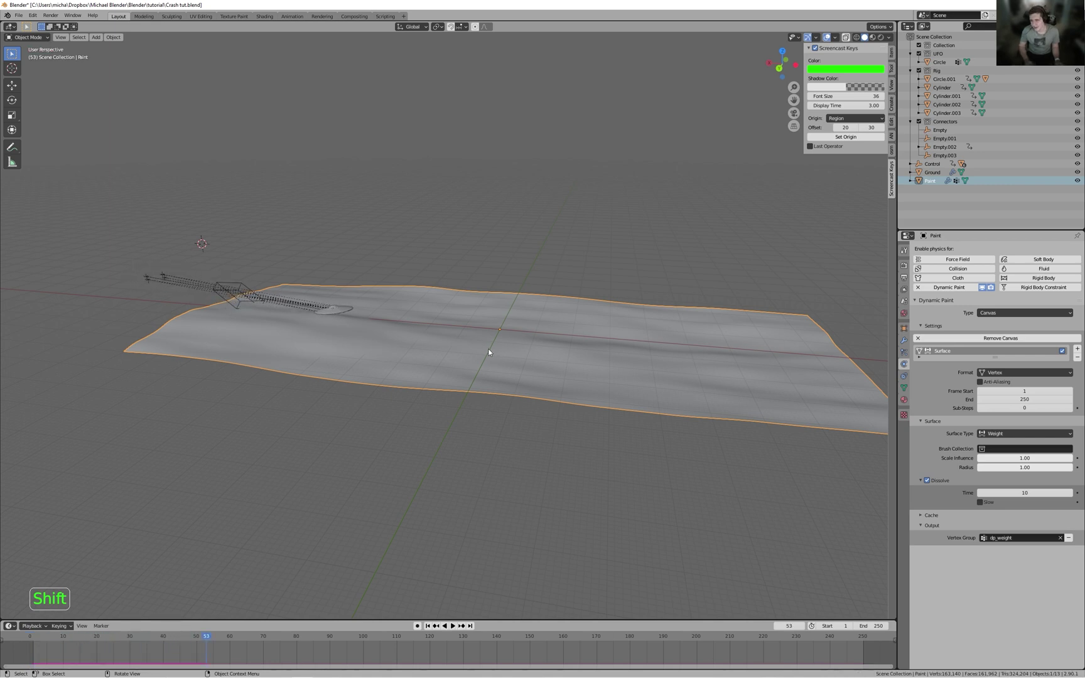
key(shift+Left)
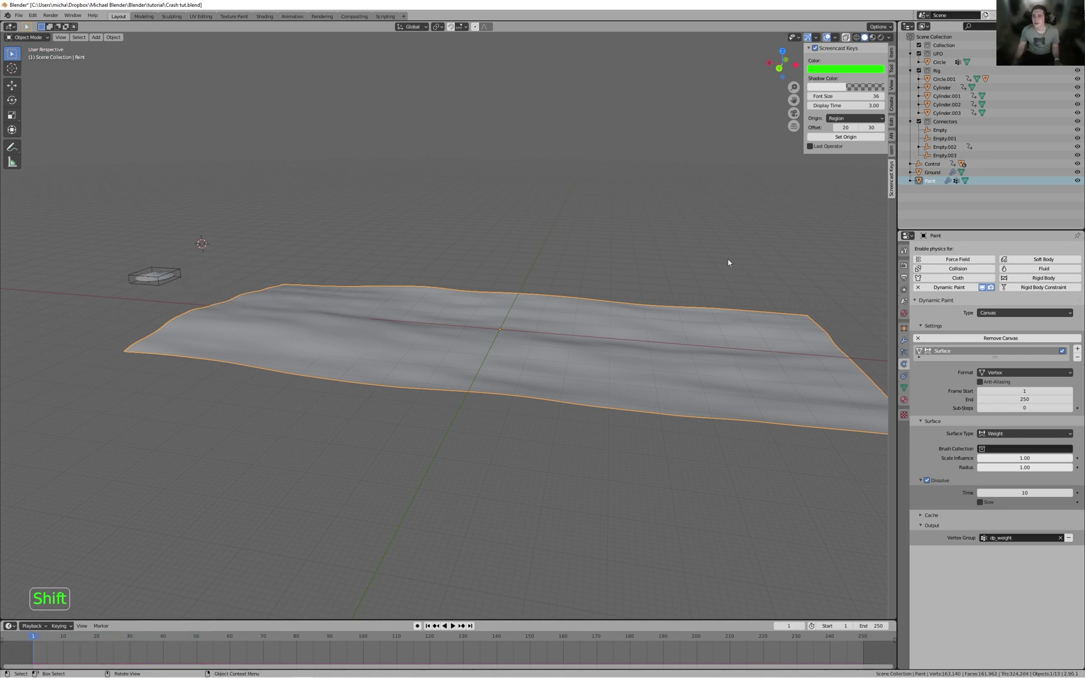
- Add a Vertex Weight Edit modifier to Paint using the dp_weight vertex group, with Group Remove enabled
click(904, 340)
click(972, 250)
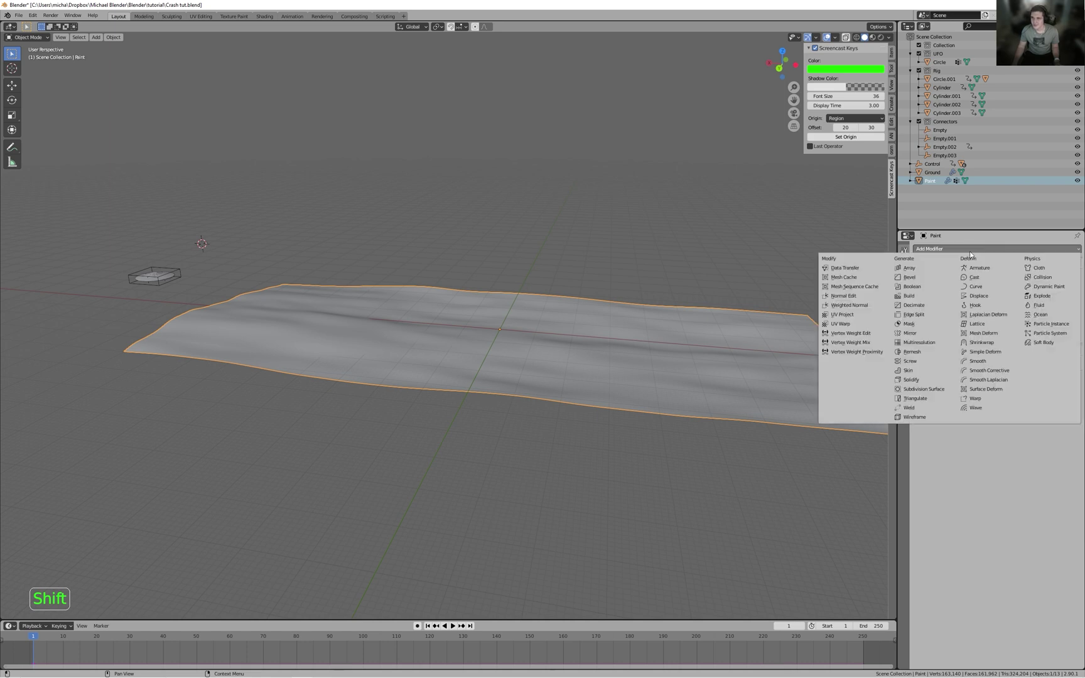
middle_drag(848, 502, 516, 368)
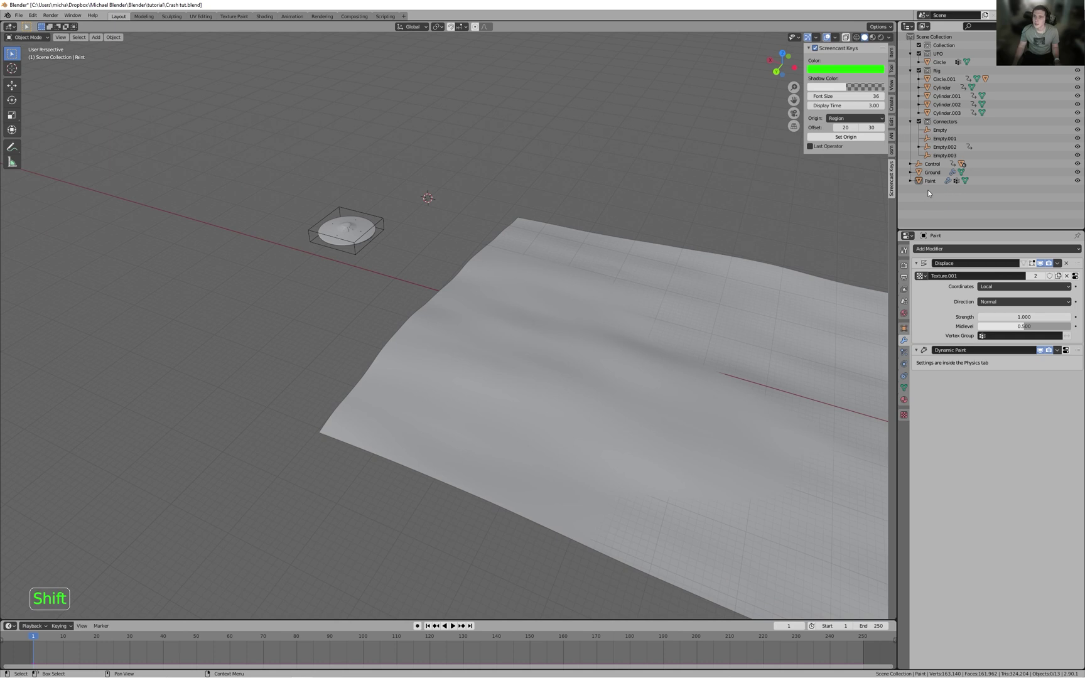
click(944, 182)
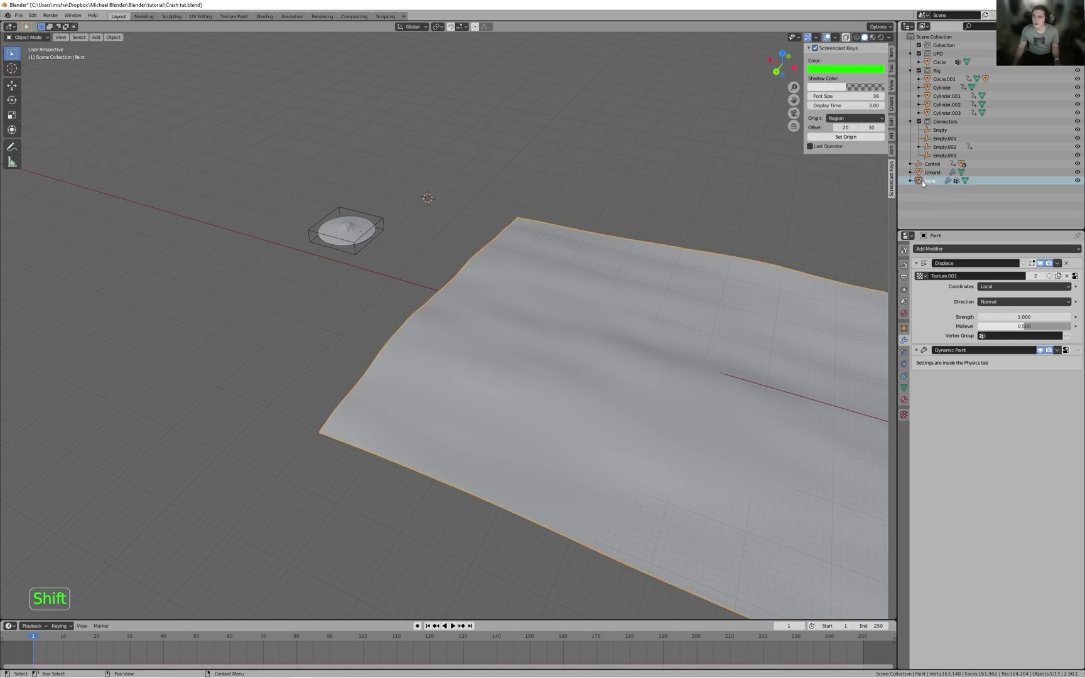
click(946, 250)
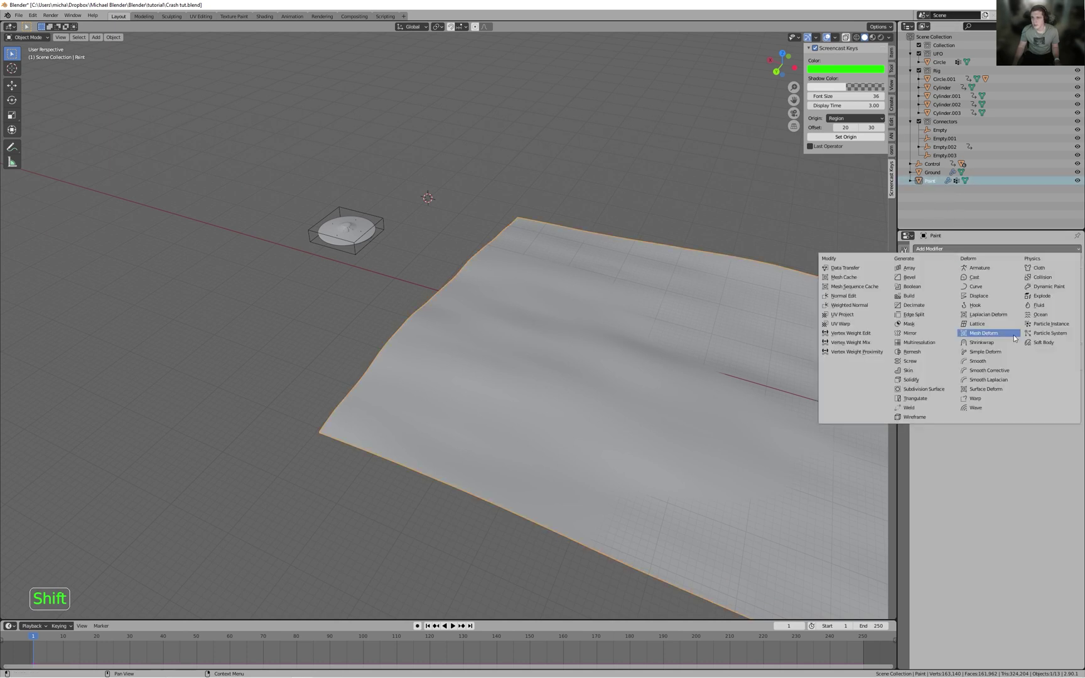
click(860, 334)
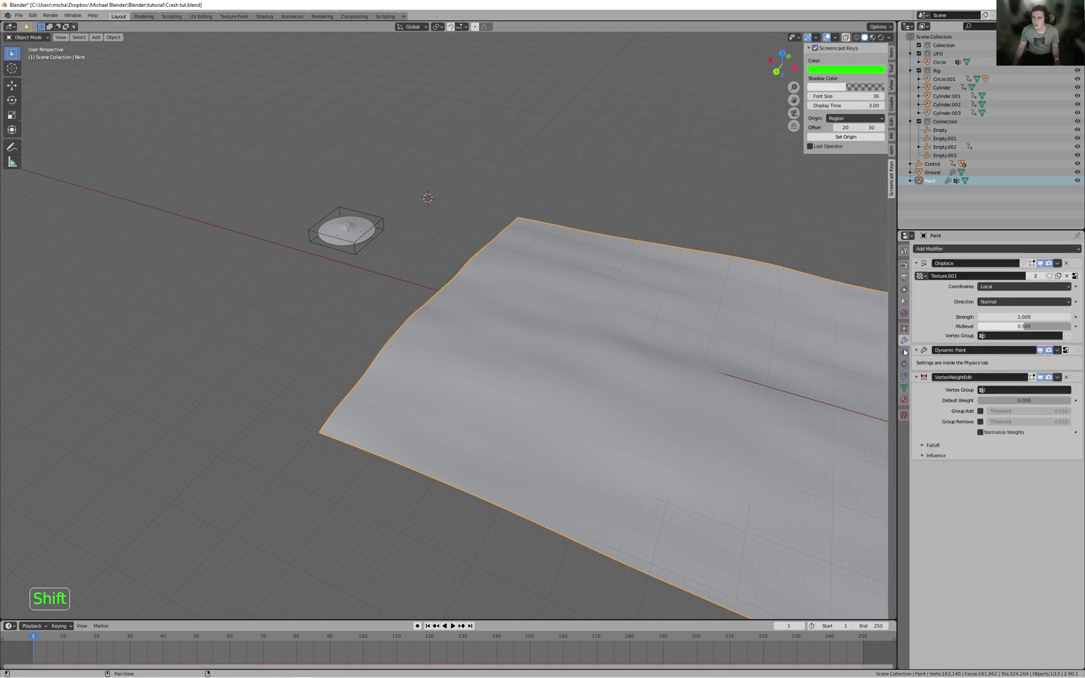
click(1003, 390)
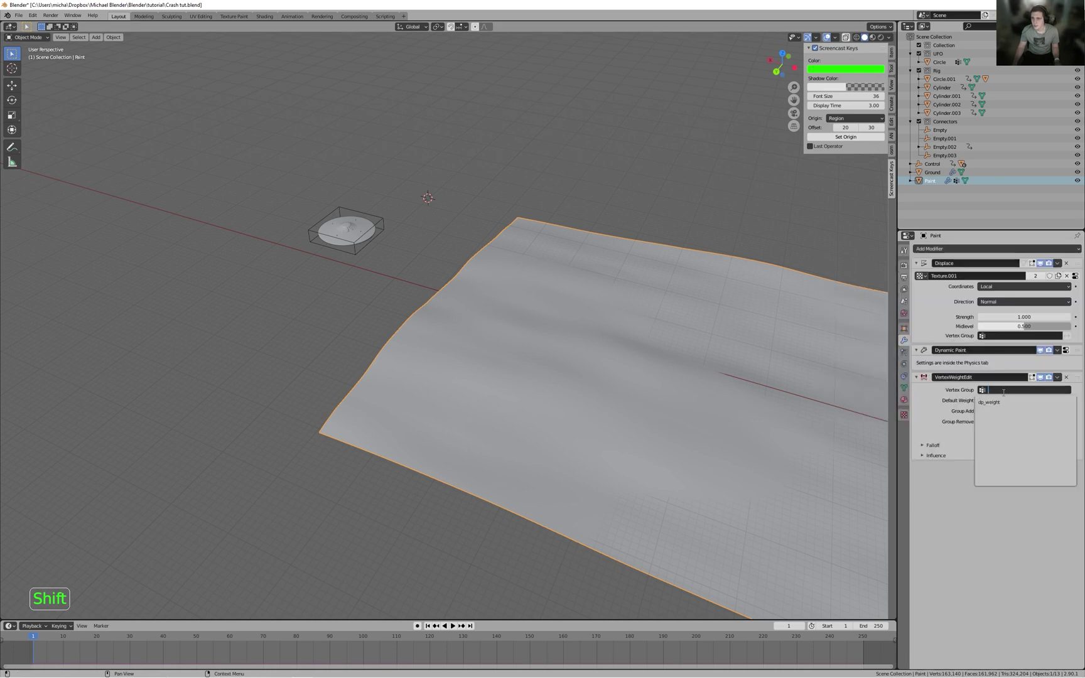
click(994, 402)
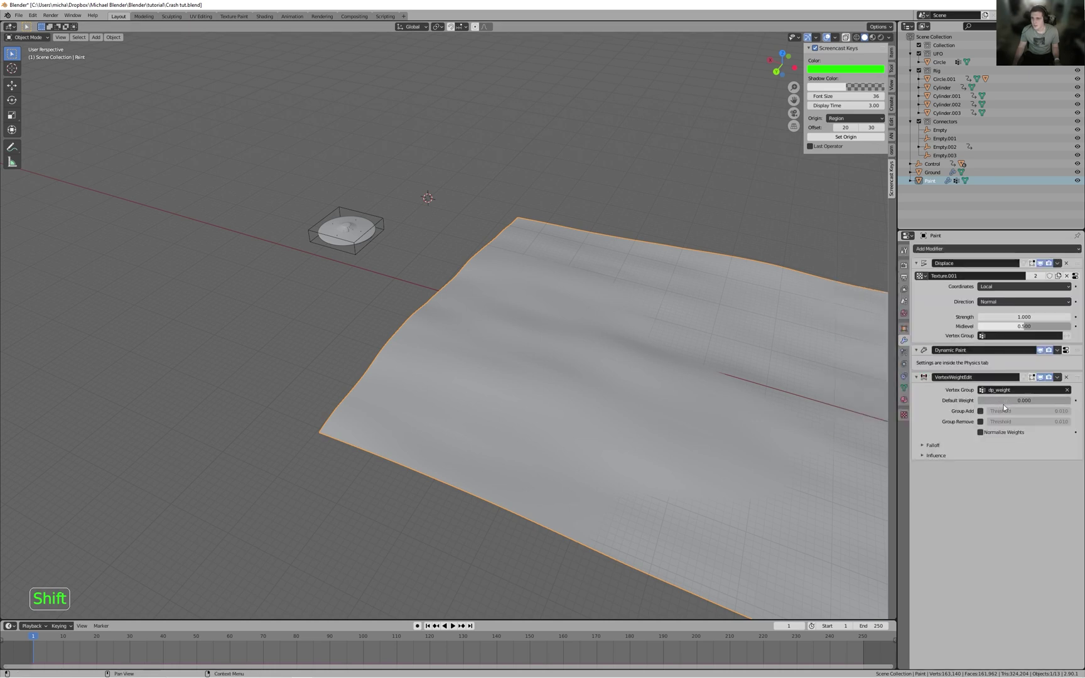
click(980, 422)
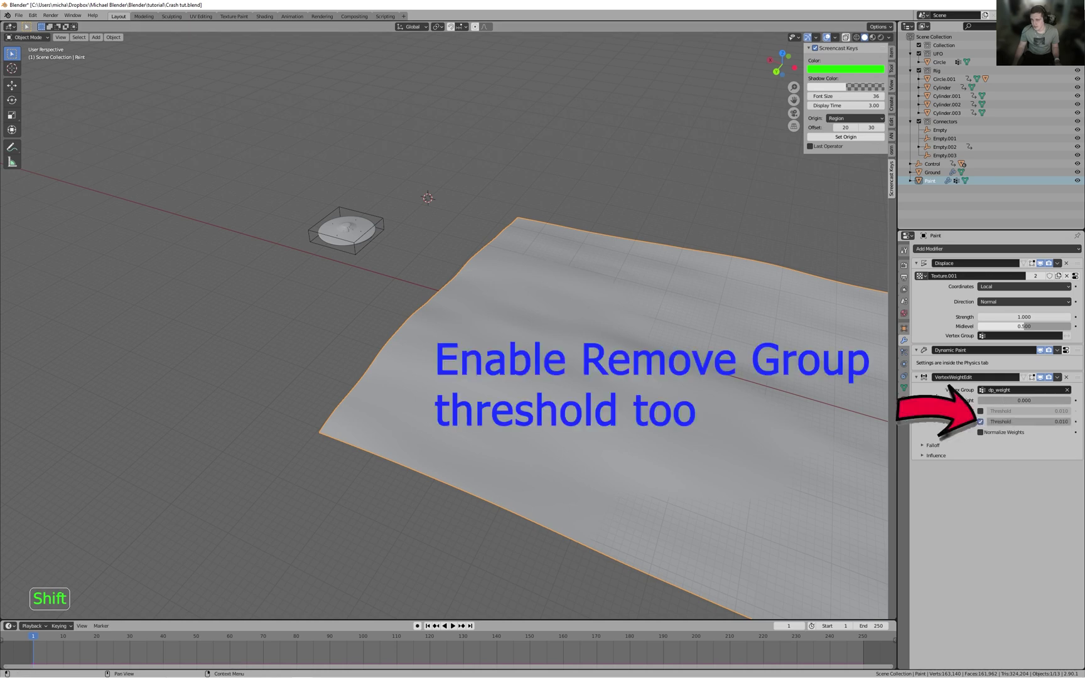
- Add a Mask modifier to Paint and assign the dp_weight vertex group to it
scroll(582, 446, down, 4)
middle_drag(582, 447, 470, 453)
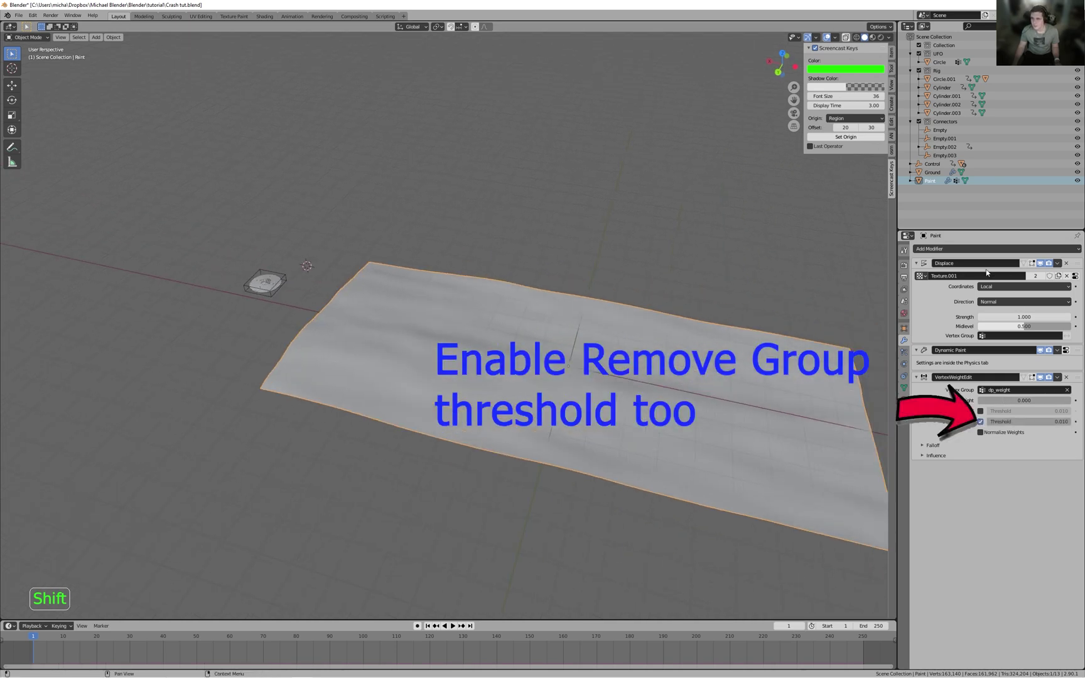
click(989, 248)
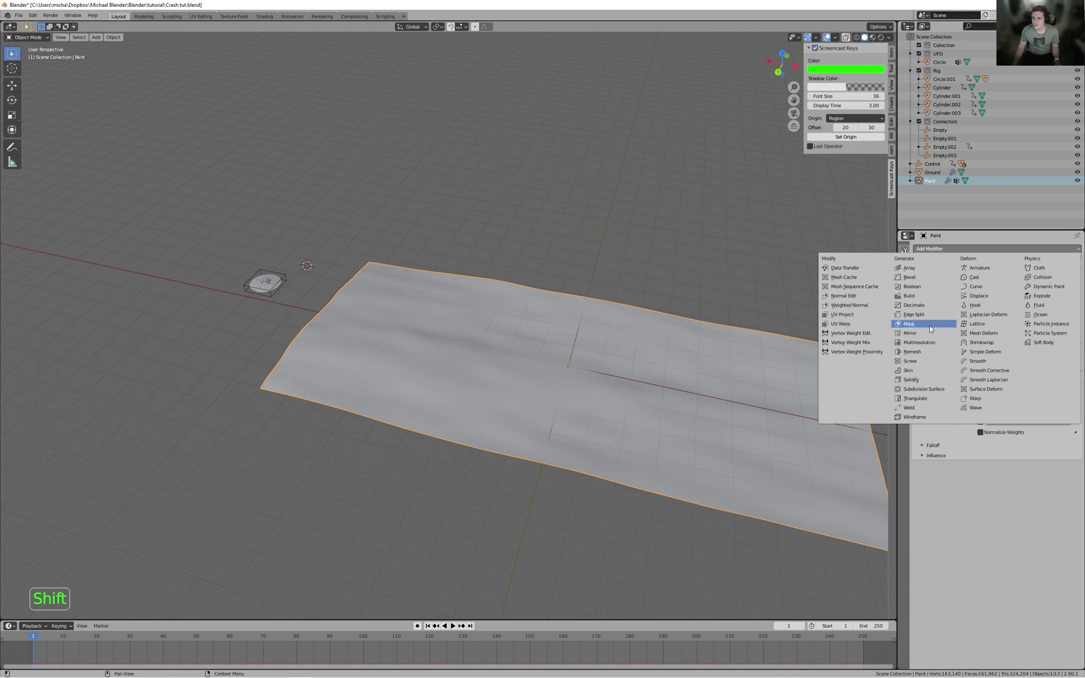
click(929, 325)
click(1004, 490)
click(991, 503)
middle_drag(692, 415, 704, 402)
- Add a second Displace modifier to Paint after the Mask, keeping its default midlevel
click(938, 249)
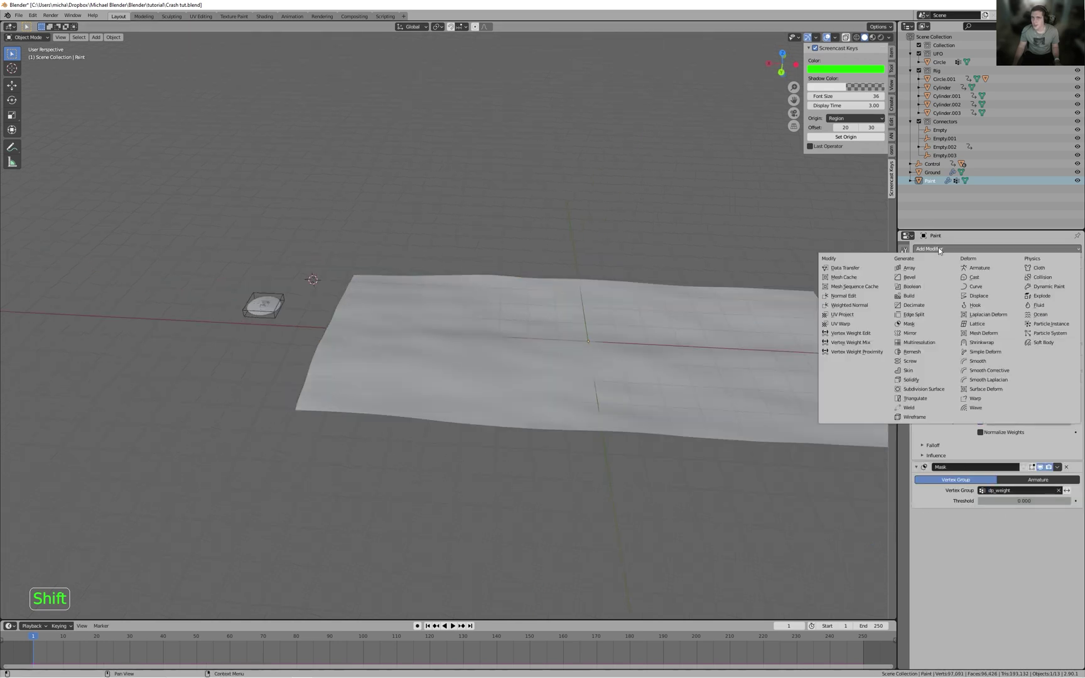
click(977, 295)
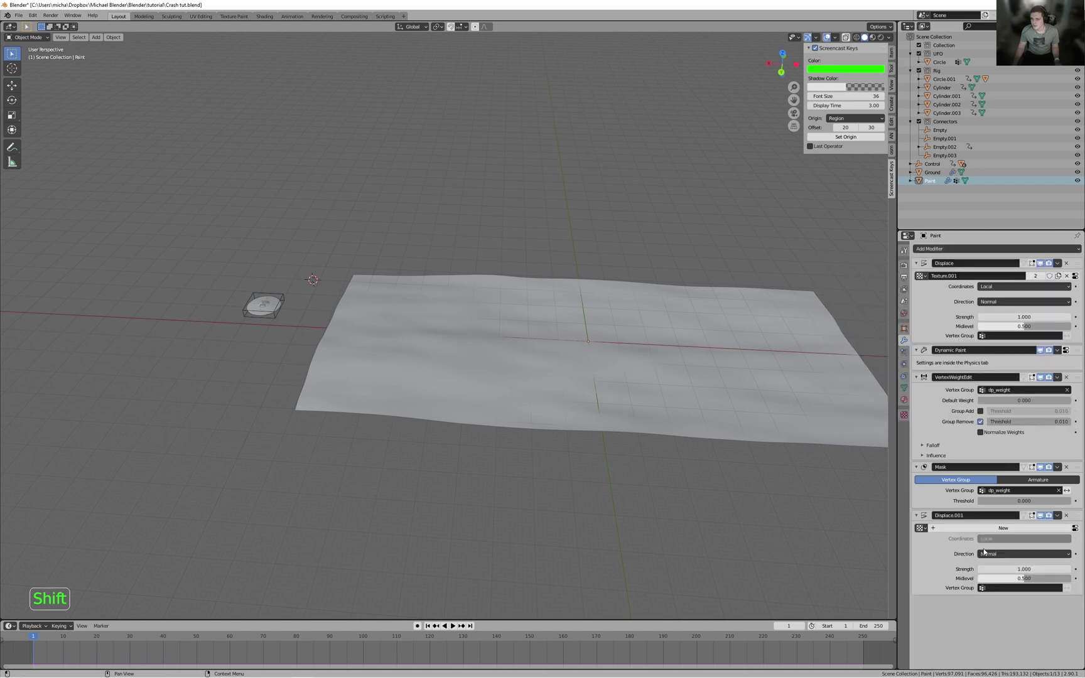
drag(1030, 579, 977, 579)
right_click(1029, 579)
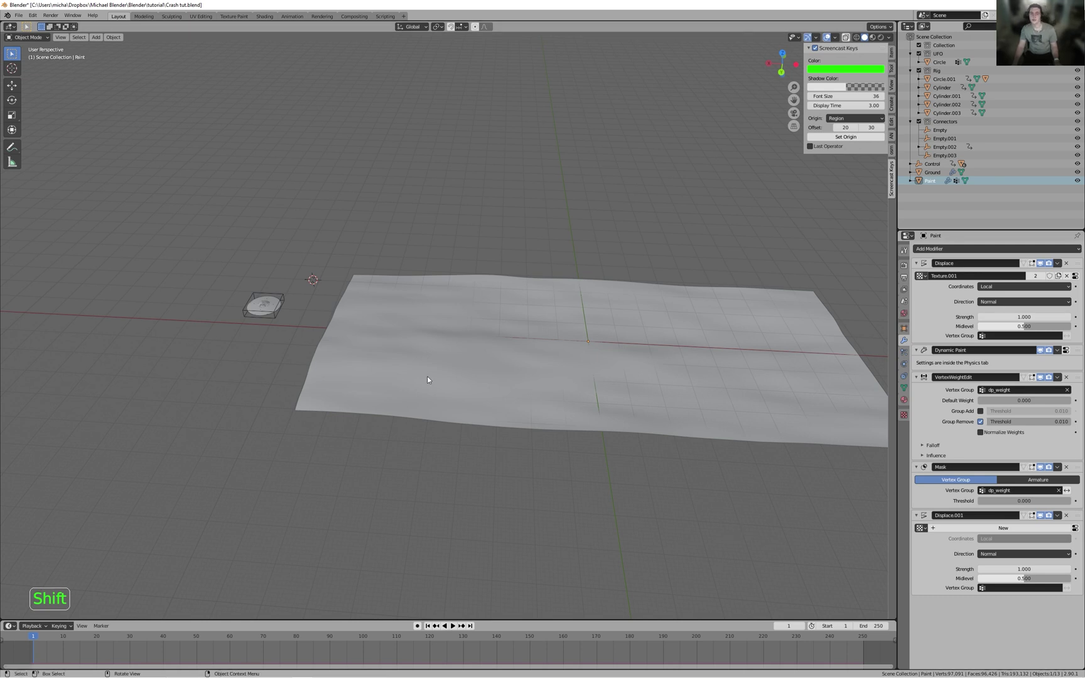
- Select the flying saucer mesh inside the control box and rename it as Ufo
click(277, 310)
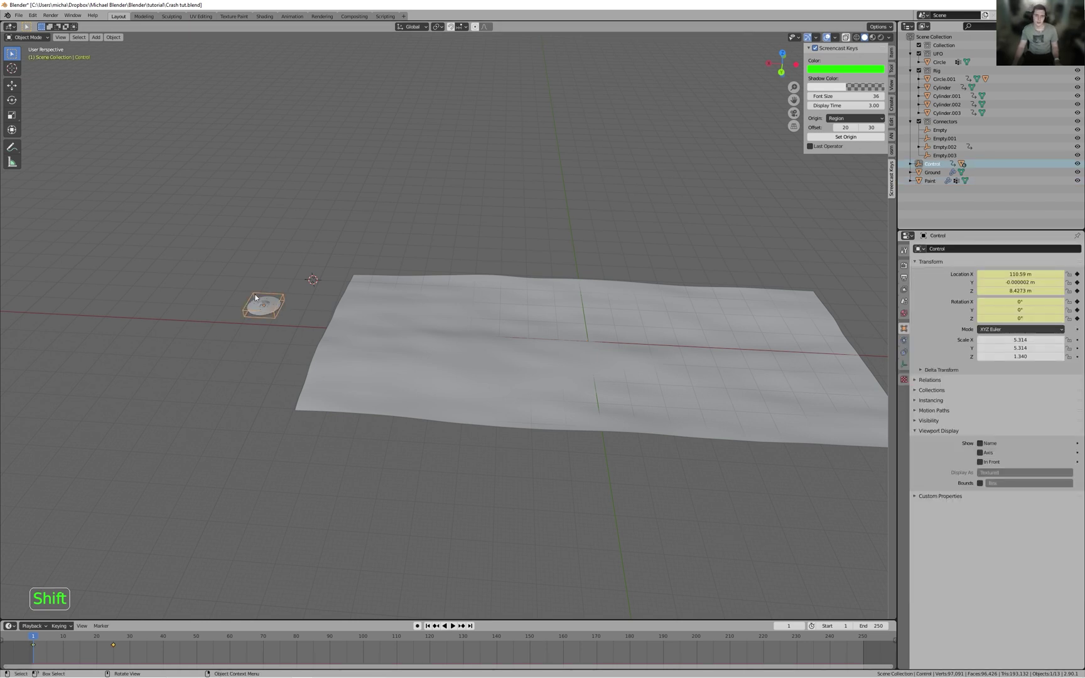
click(261, 301)
scroll(267, 492, up, 4)
shift+middle_drag(267, 492, 370, 484)
scroll(405, 421, up, 3)
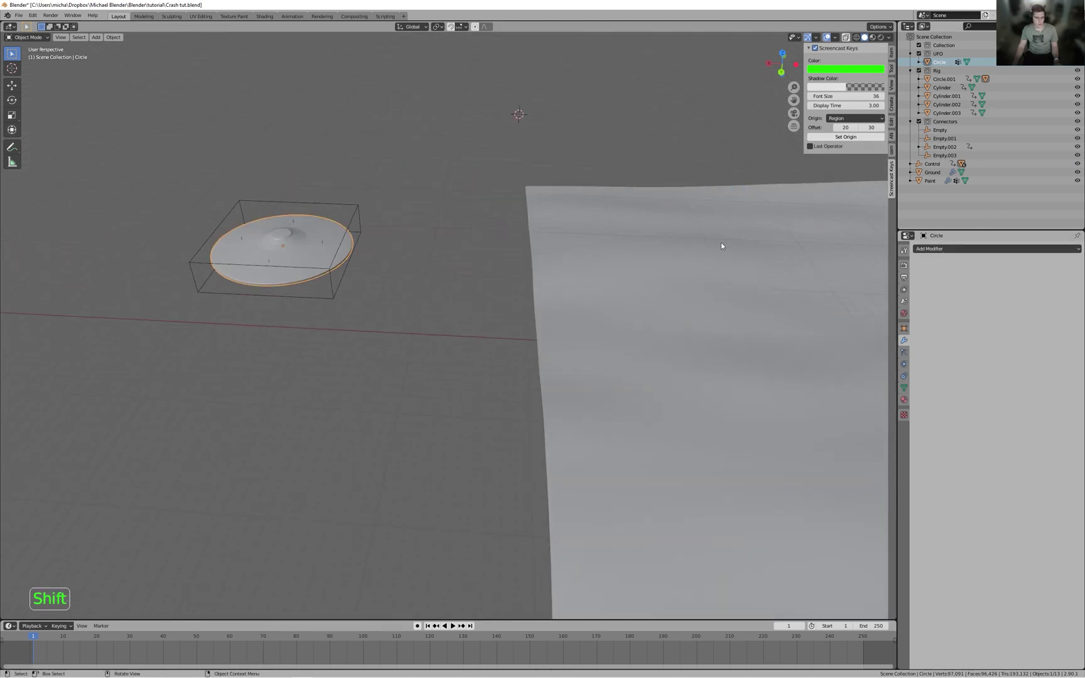
key(F2)
text(Ufo)
key(Return)
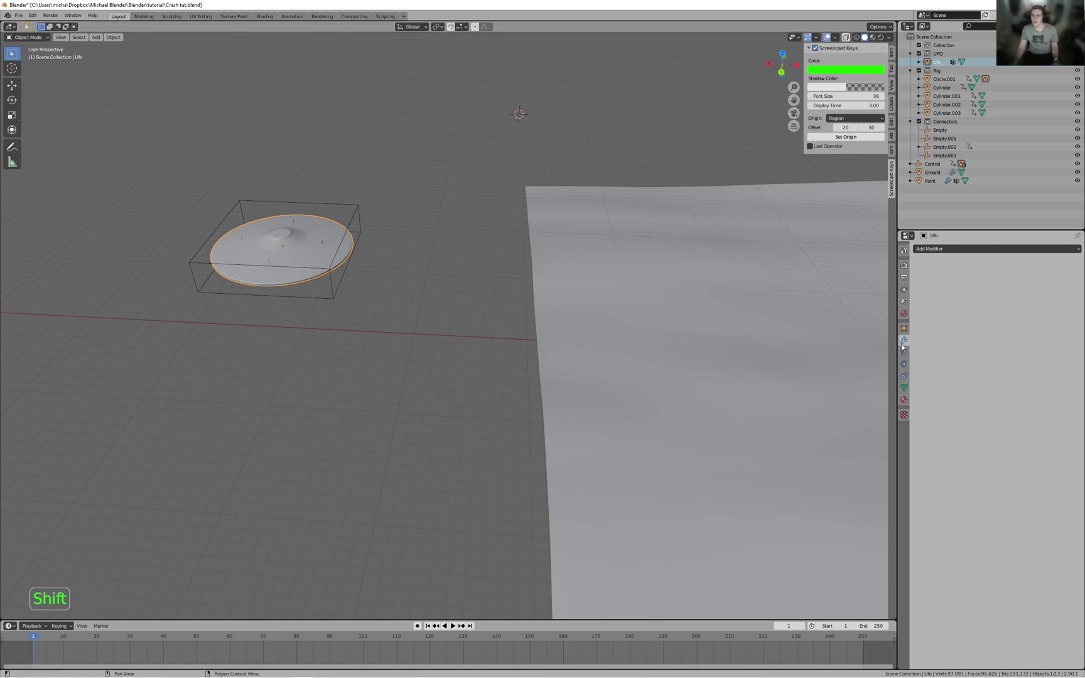
- Add a Dynamic Paint brush to the Ufo and set its paint source to Mesh Volume + Proximity
click(904, 364)
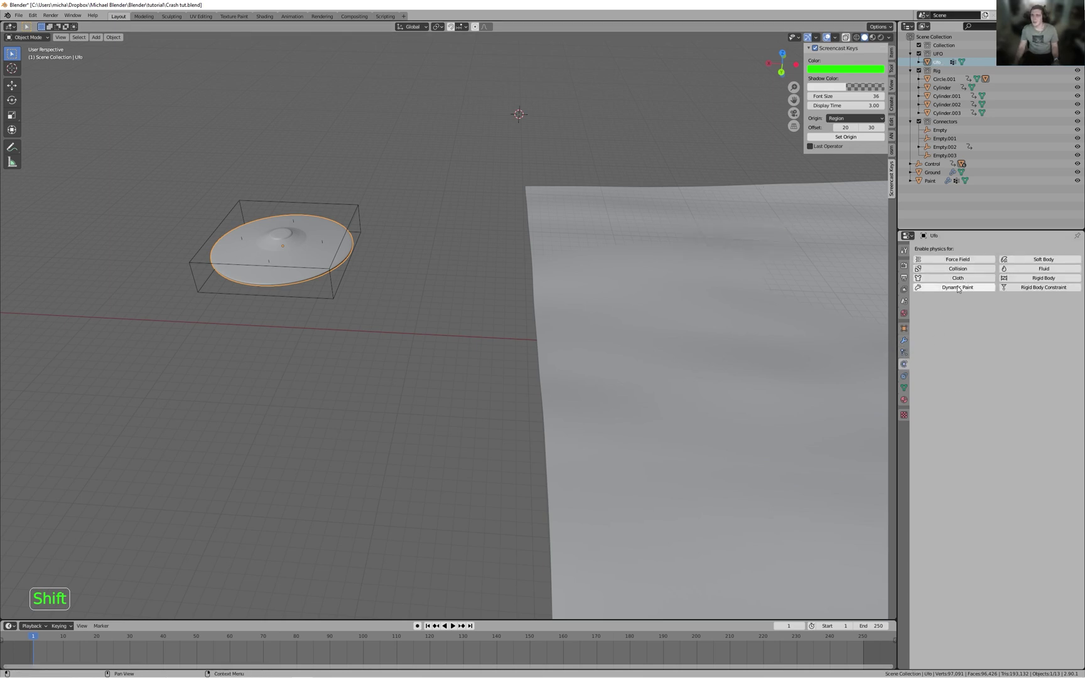
click(958, 289)
click(1024, 312)
click(1042, 327)
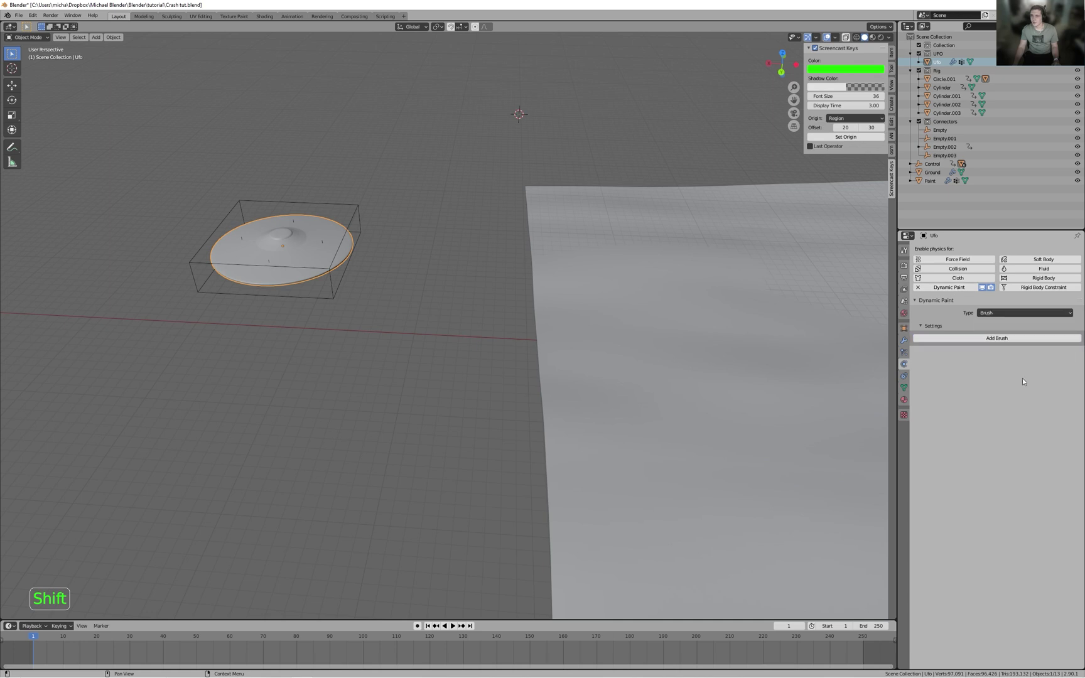
click(996, 339)
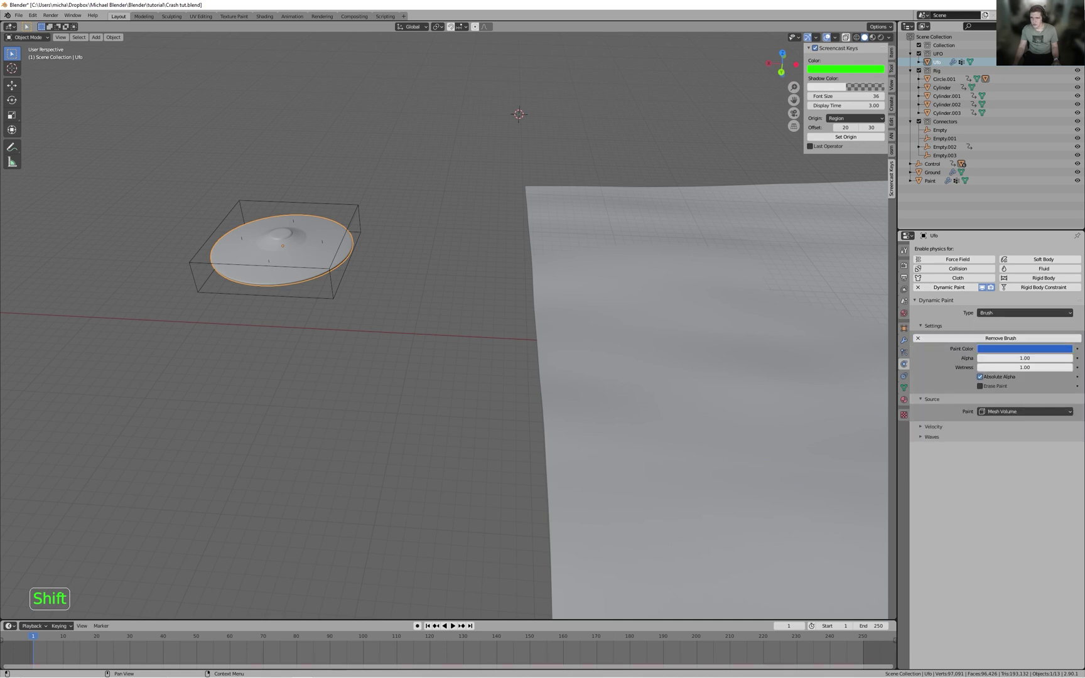
click(1016, 411)
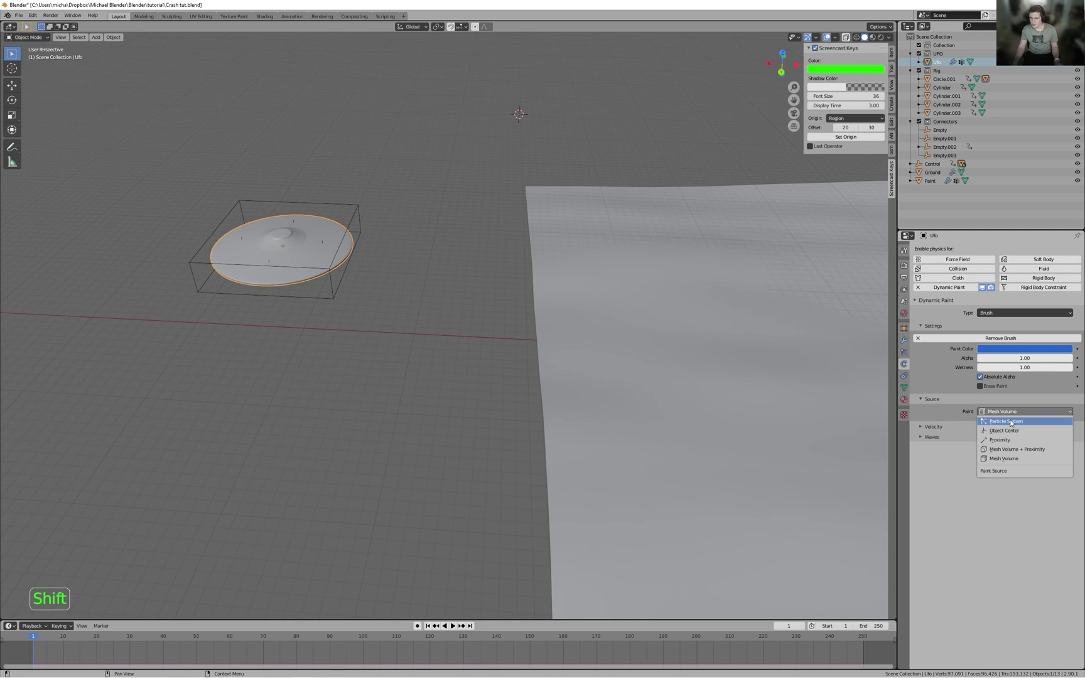
click(1016, 450)
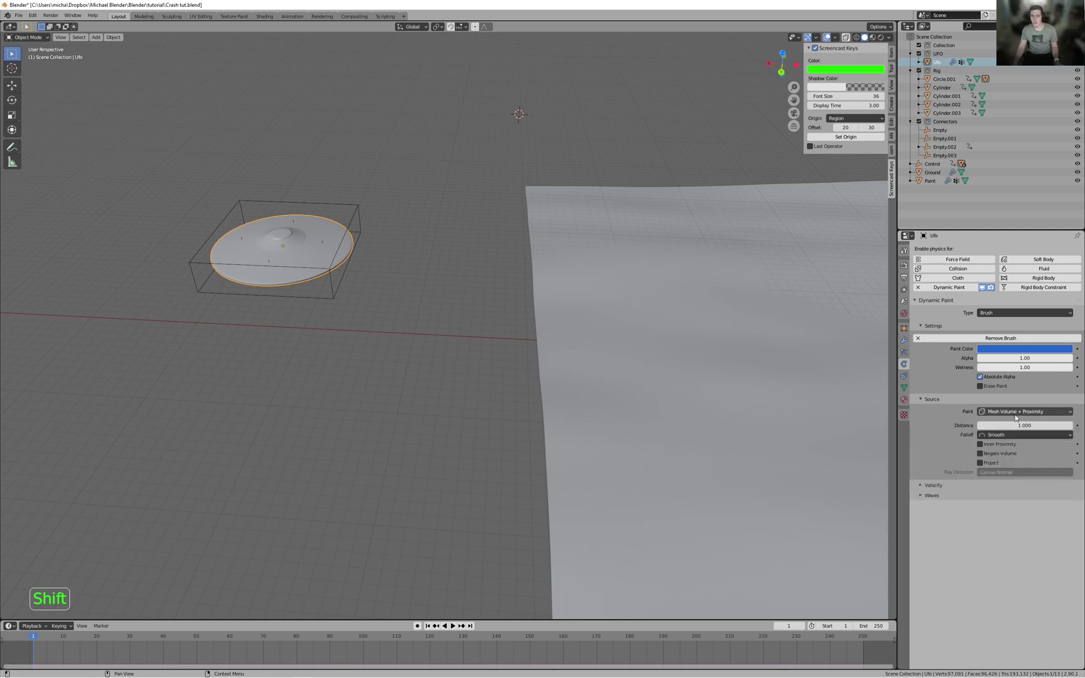
- Play the crash animation to check how the Ufo marks the Paint ground
click(940, 487)
click(940, 488)
scroll(448, 356, down, 5)
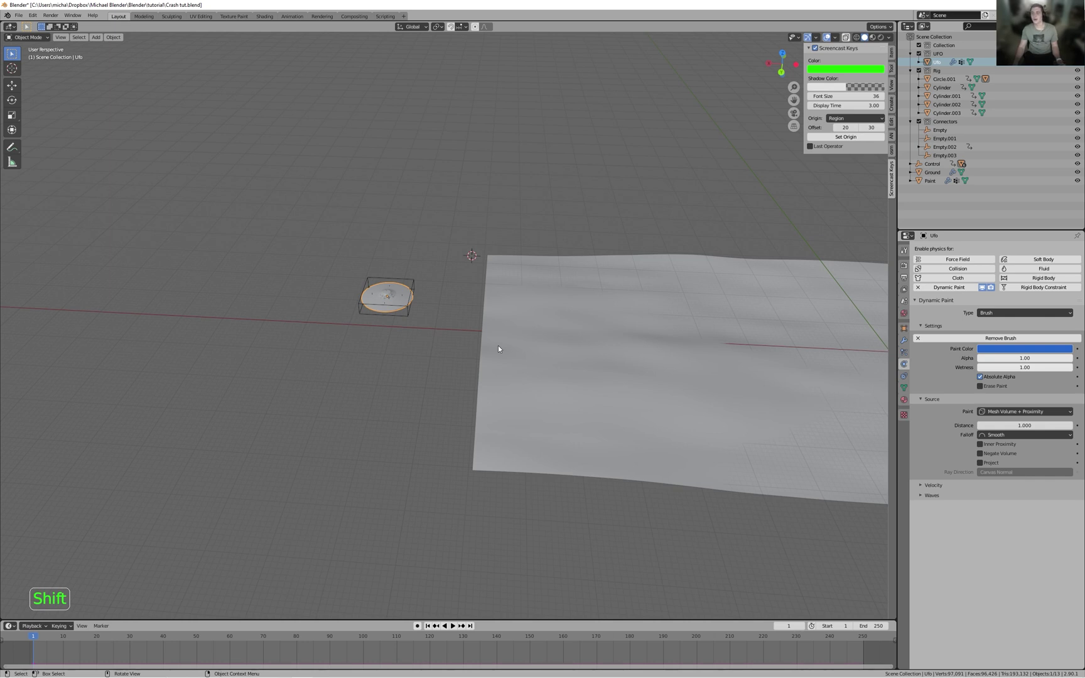
key(space)
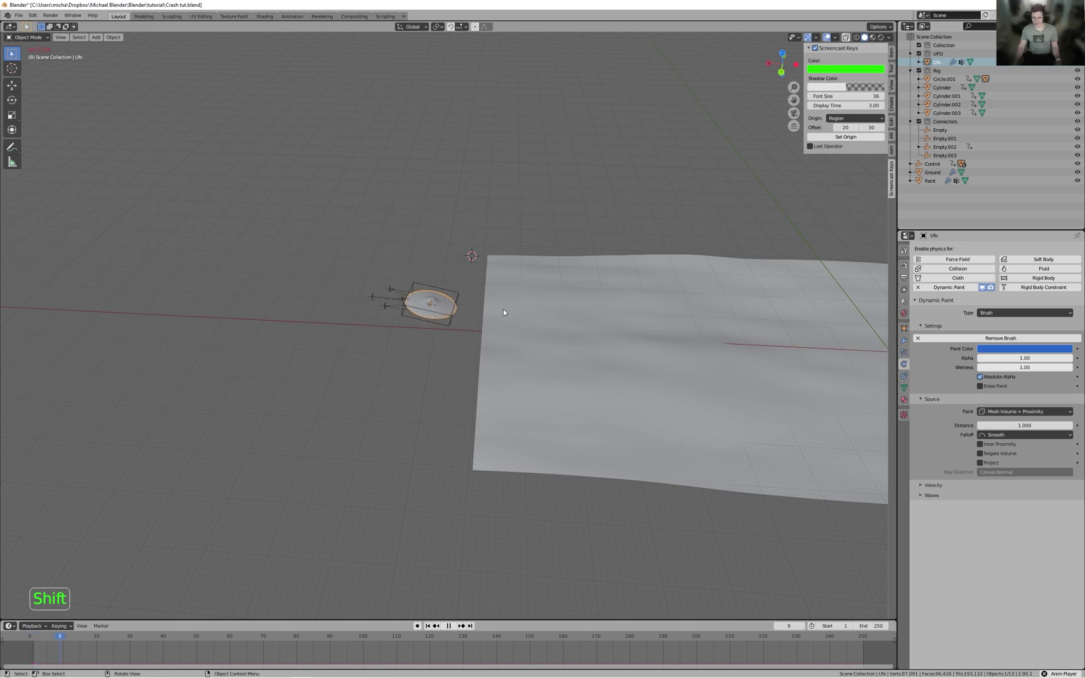
scroll(648, 368, up, 2)
shift+middle_drag(648, 368, 506, 273)
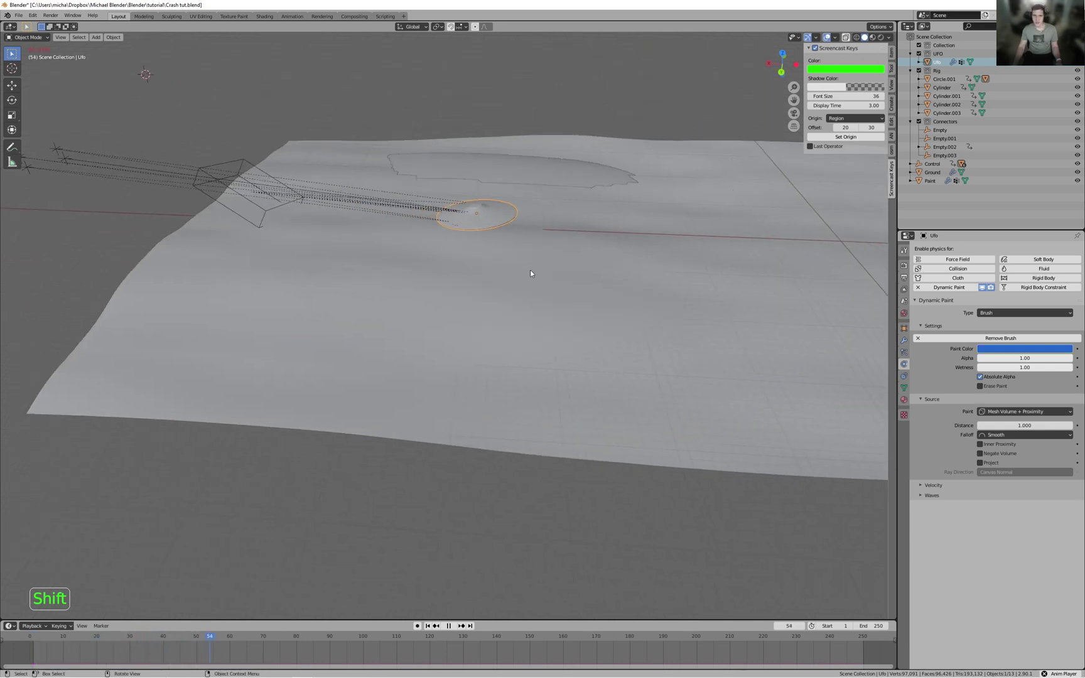
key(space)
- Set the midlevel of Paint's second Displace modifier, below the Mask, to 1
mouse_move(676, 183)
middle_down()
mouse_move(659, 197)
mouse_move(762, 186)
mouse_move(751, 186)
middle_up()
click(659, 198)
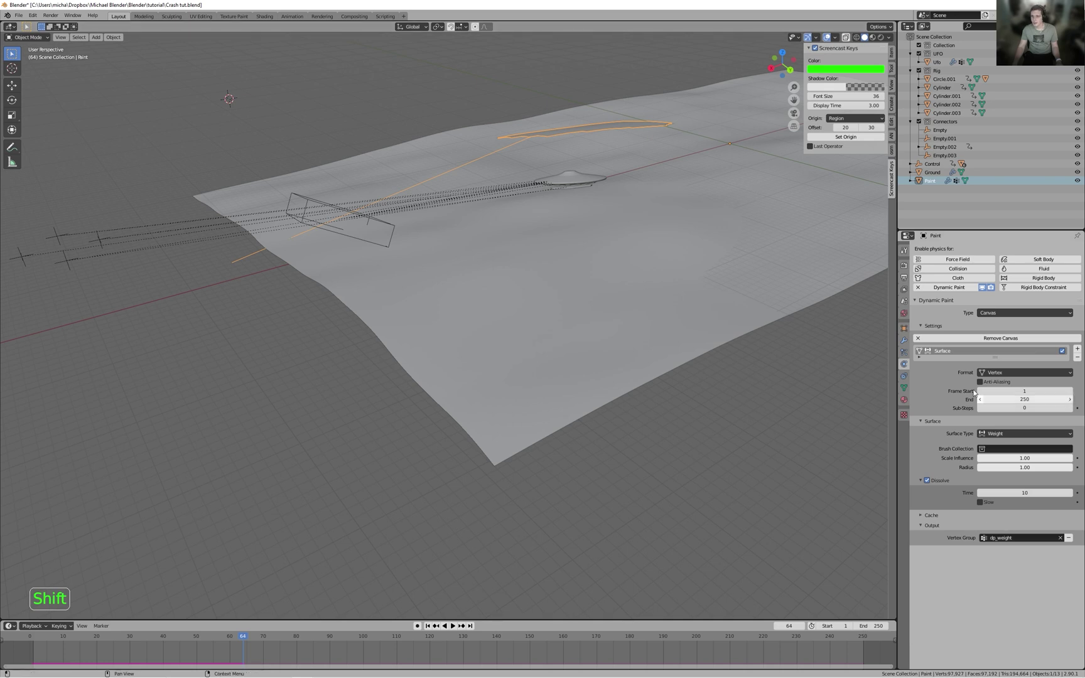
click(904, 342)
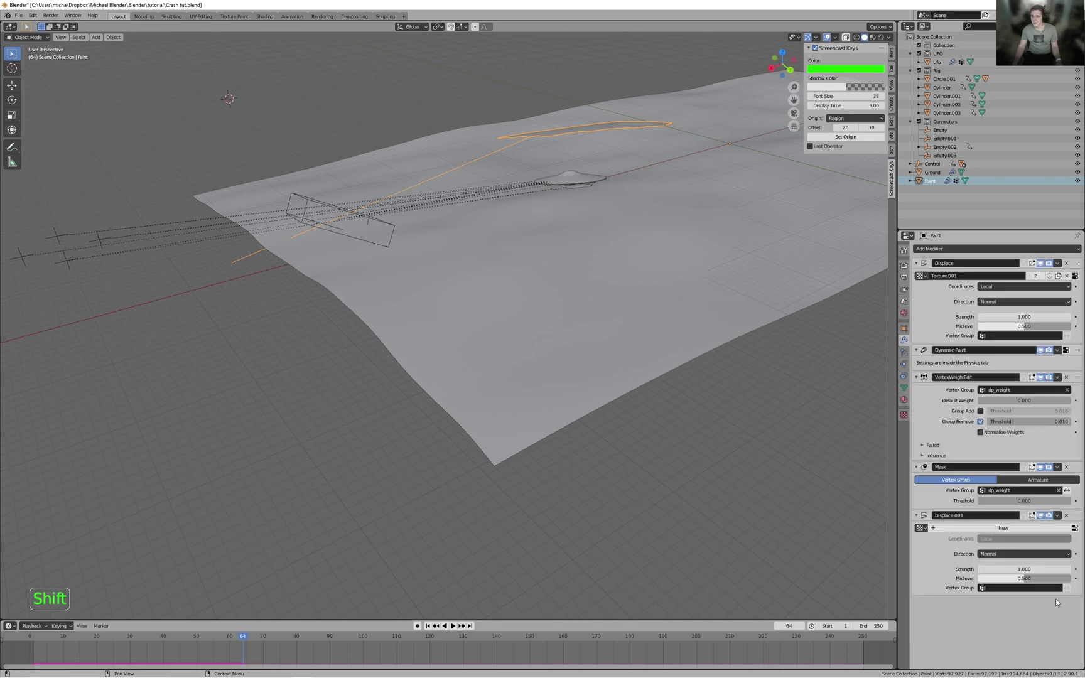
mouse_move(1025, 579)
mouse_down()
mouse_move(1070, 579)
mouse_move(985, 579)
mouse_move(1070, 579)
mouse_up()
- Play the crash from the current frame and again from the start to examine Paint's displaced trail
middle_drag(416, 312, 559, 243)
key(space)
shift+middle_drag(594, 279, 394, 285)
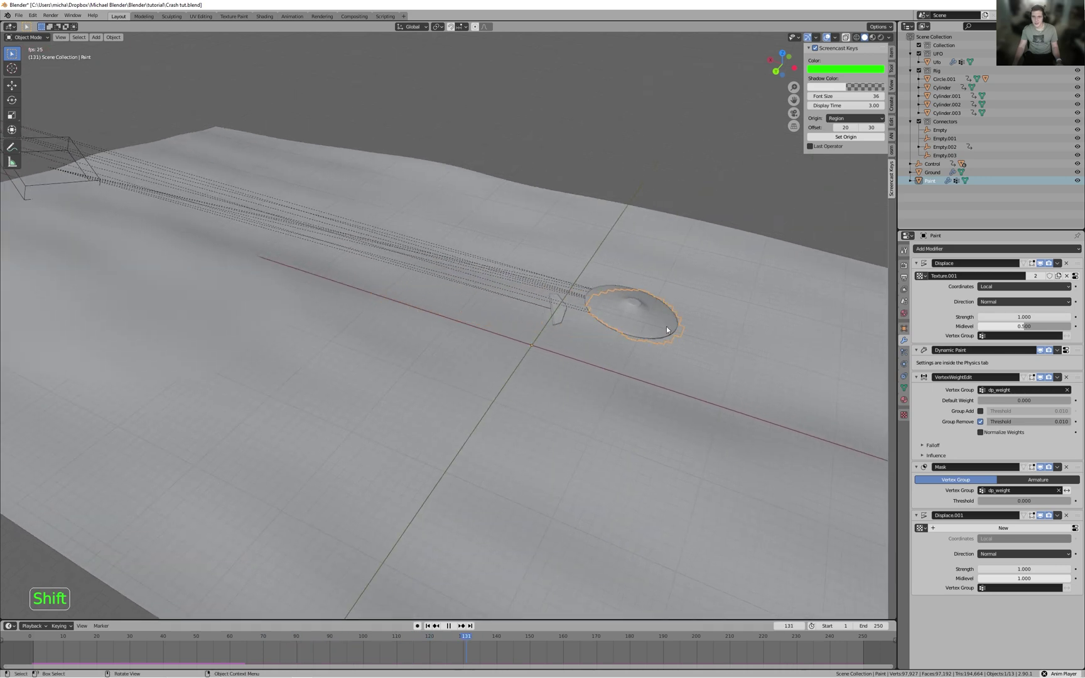
key(space)
key(shift+Left)
scroll(611, 292, down, 4)
scroll(402, 244, up, 7)
middle_drag(352, 251, 452, 270)
key(space)
scroll(502, 283, down, 9)
shift+middle_drag(533, 293, 551, 308)
scroll(551, 305, up, 5)
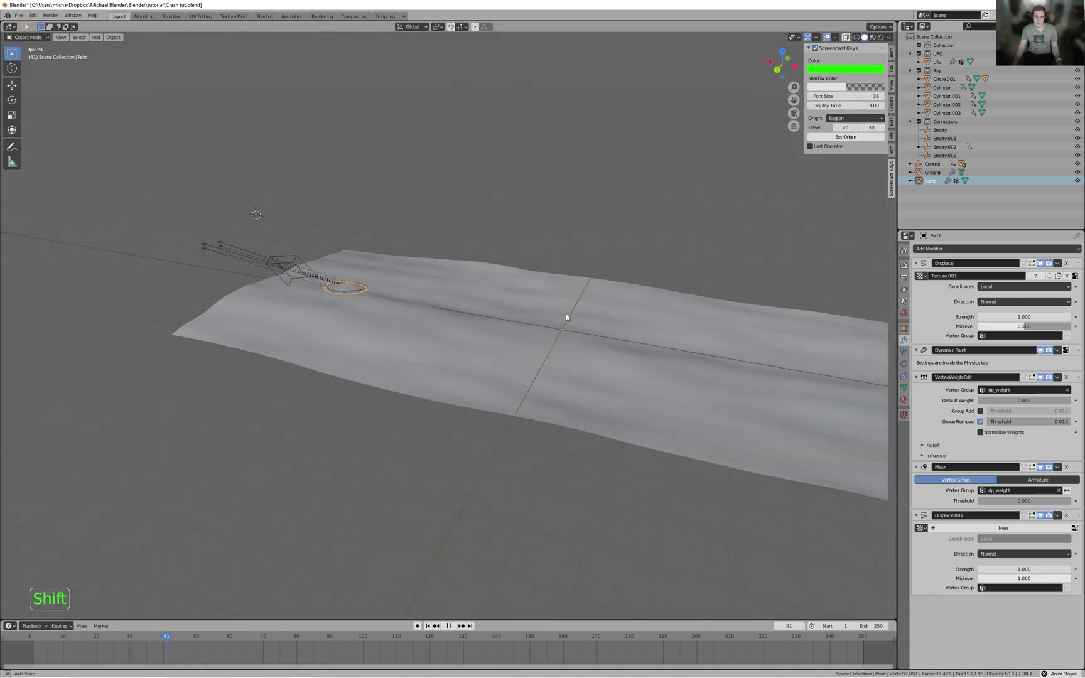
key(space)
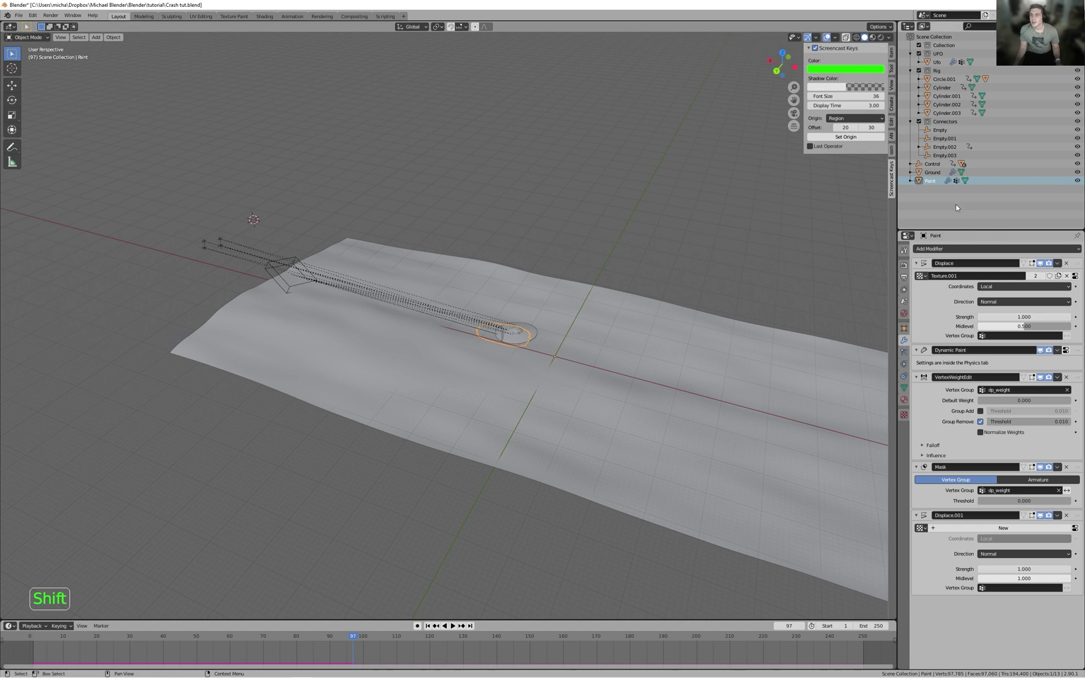
- Set the sub-steps of Paint's Dynamic Paint canvas to 2 and replay the crash from the start
click(904, 364)
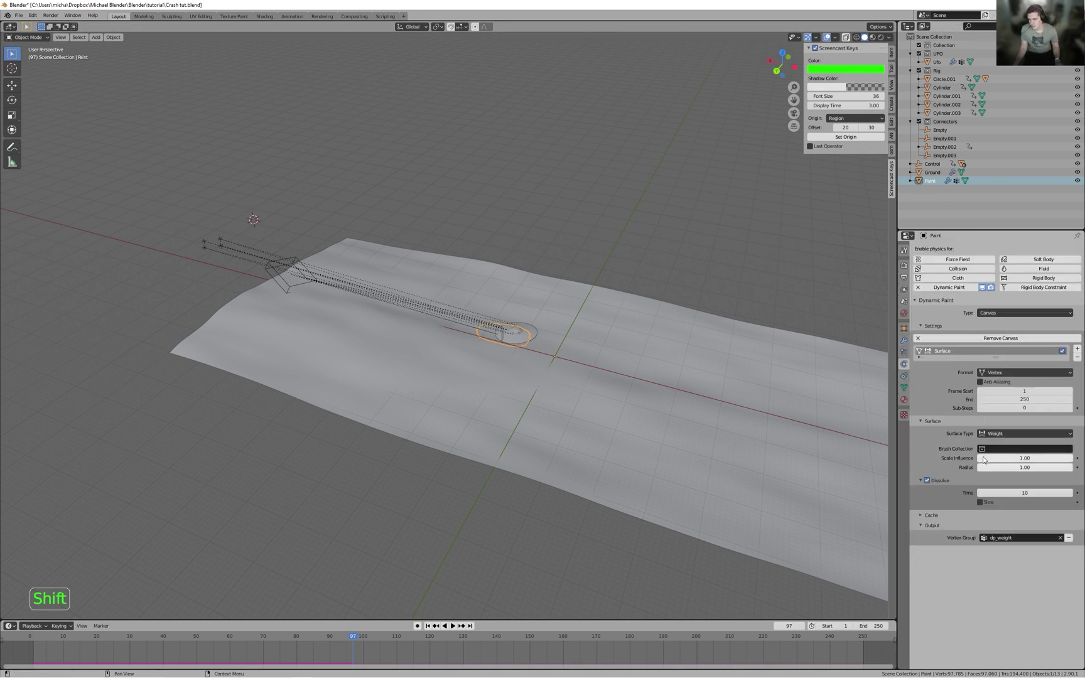
click(1070, 409)
click(1070, 409)
key(shift+Left)
key(space)
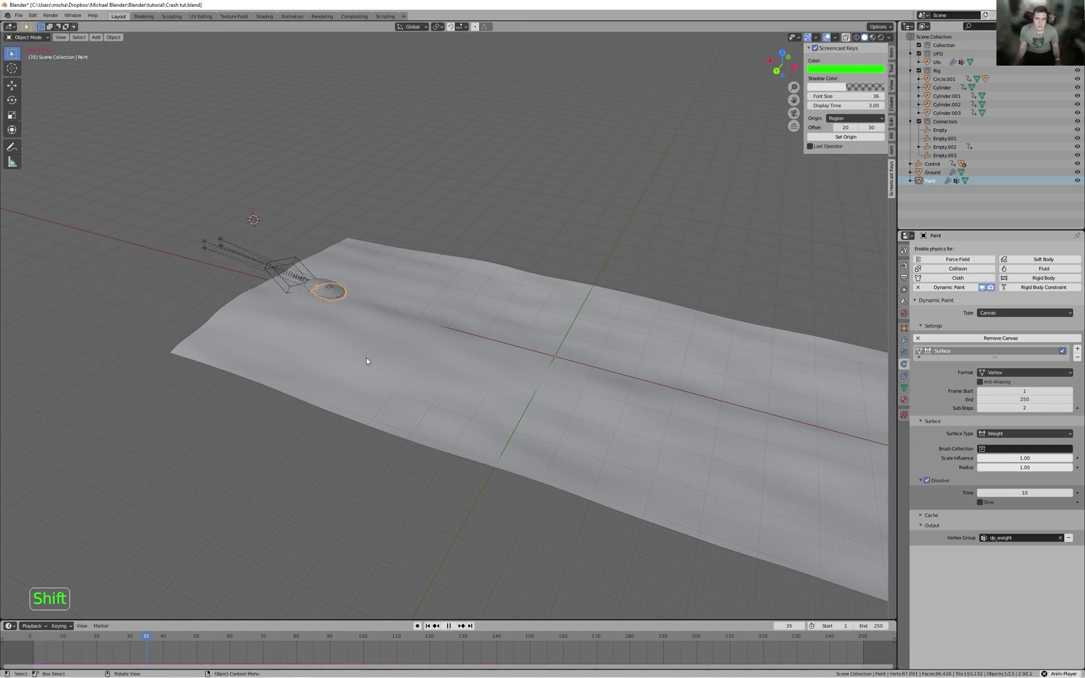
key(space)
- Set the dissolve time of Paint's canvas surface to 15 and replay the crash from the start
click(1041, 495)
text(15)
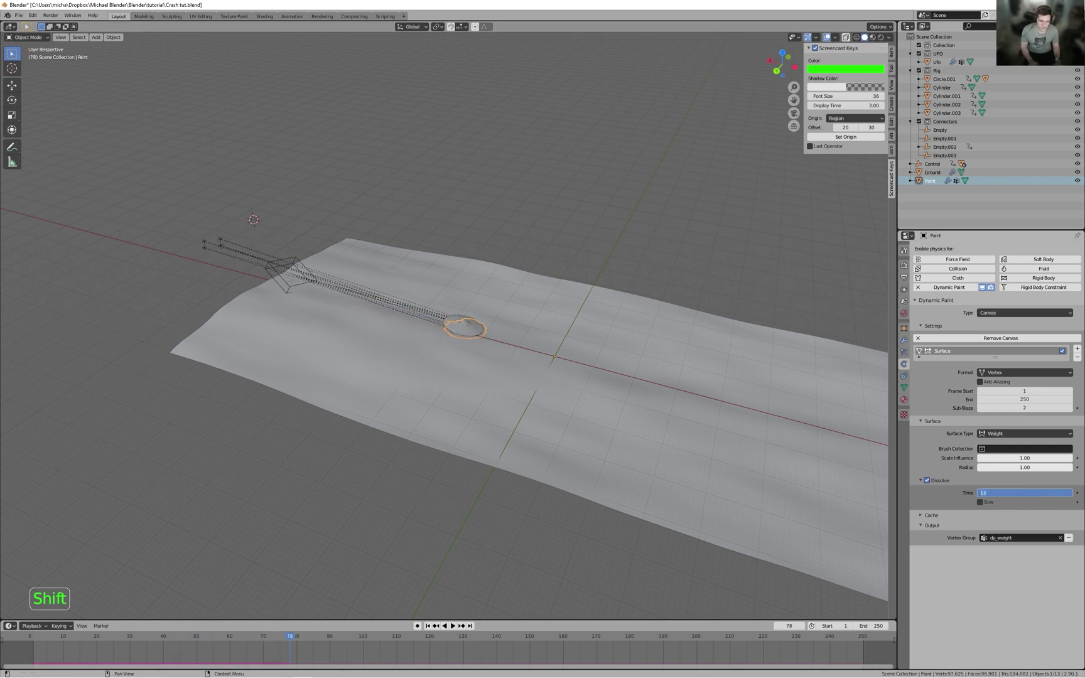
key(Return)
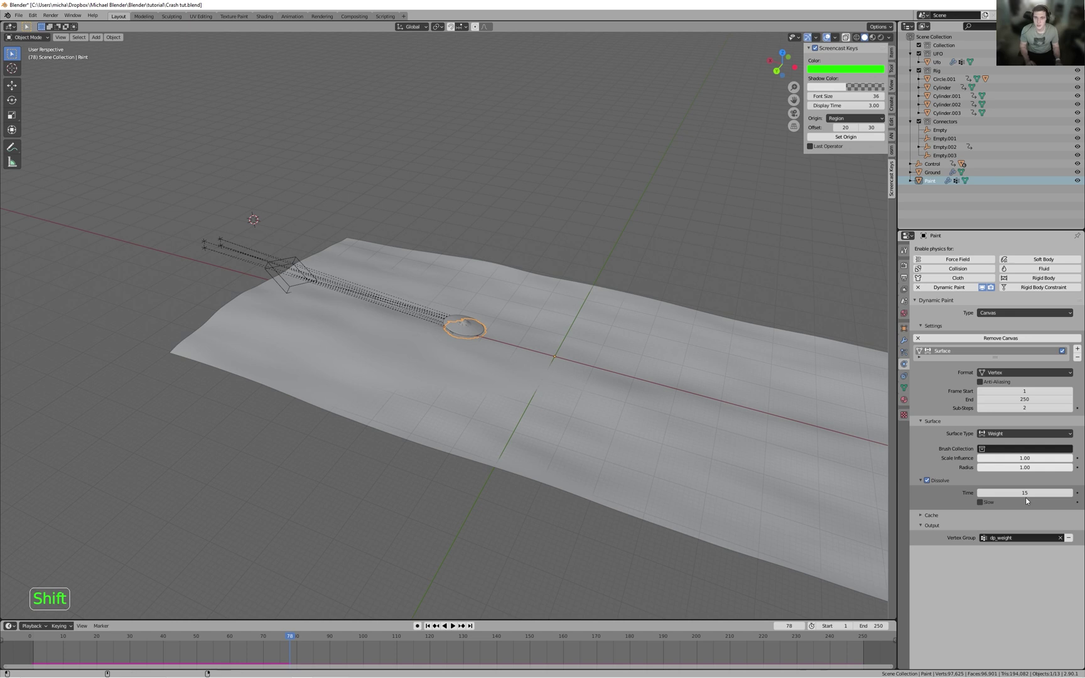
key(shift+Left)
key(space)
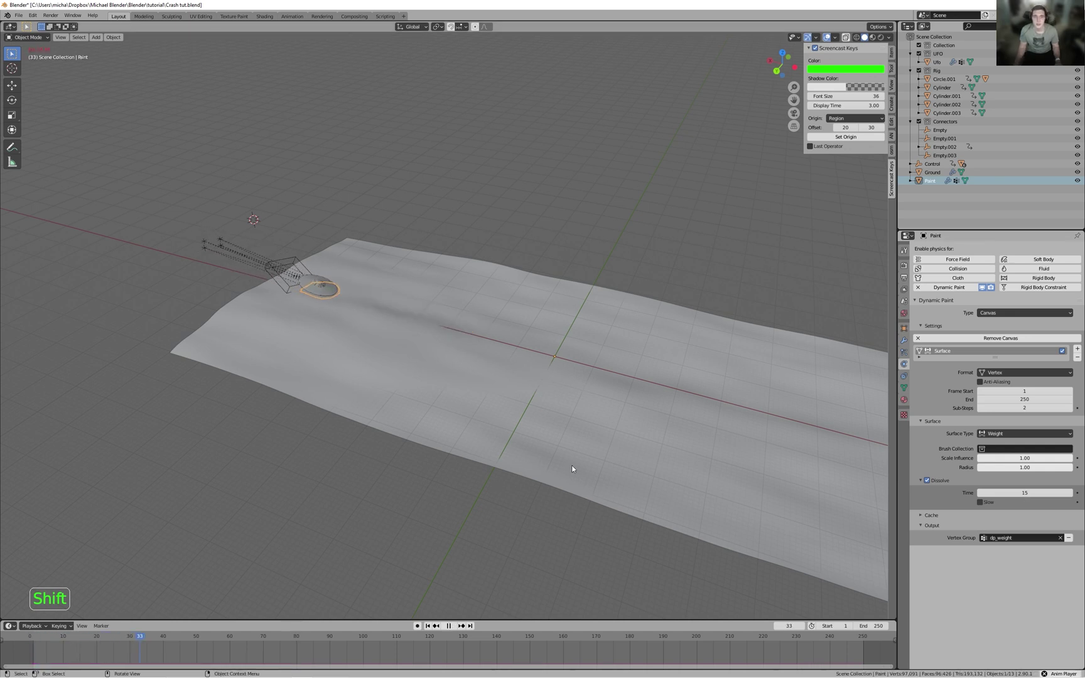
key(space)
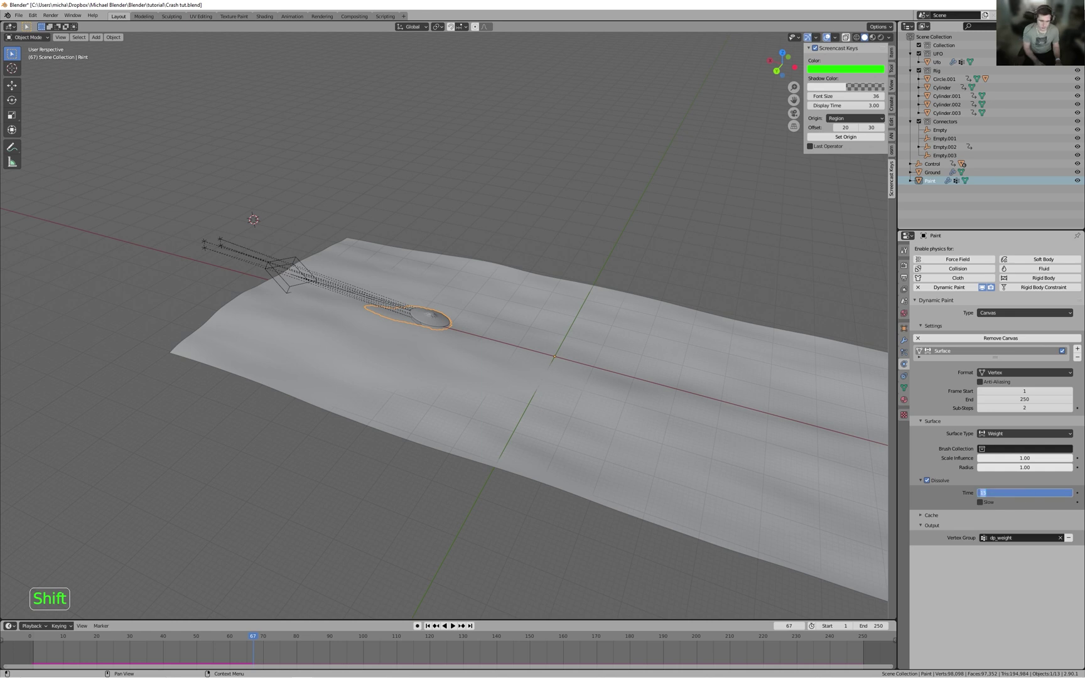
- Set the dissolve time of Paint's canvas surface to 10 and replay the crash from the start
key(Return)
key(shift+Left)
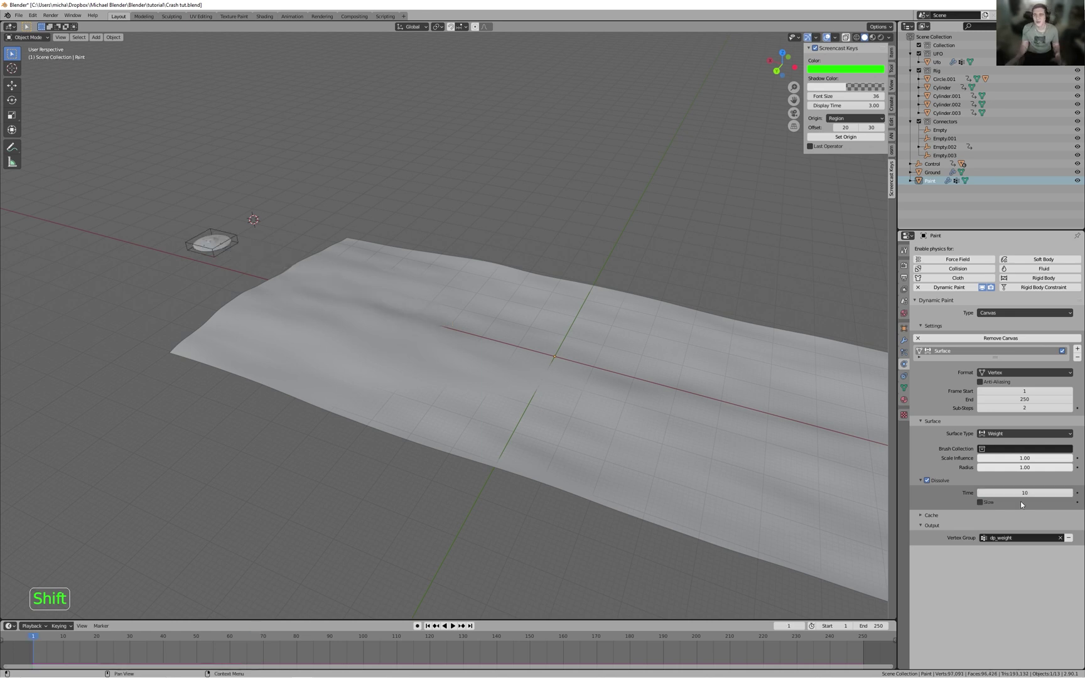
key(space)
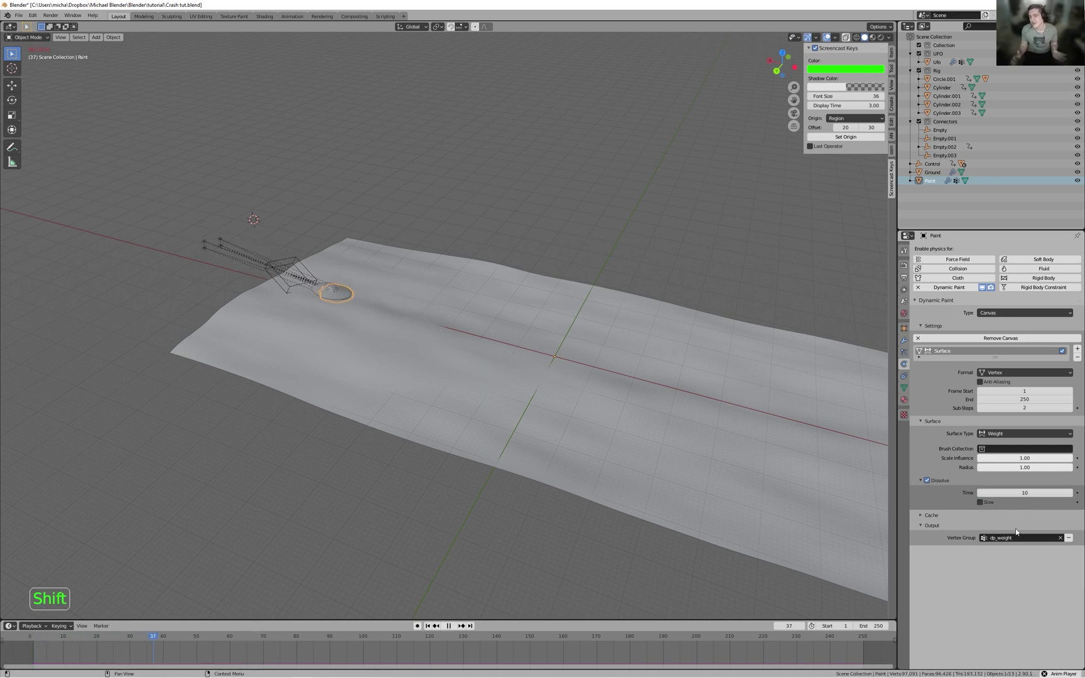
key(space)
key(shift+Left)
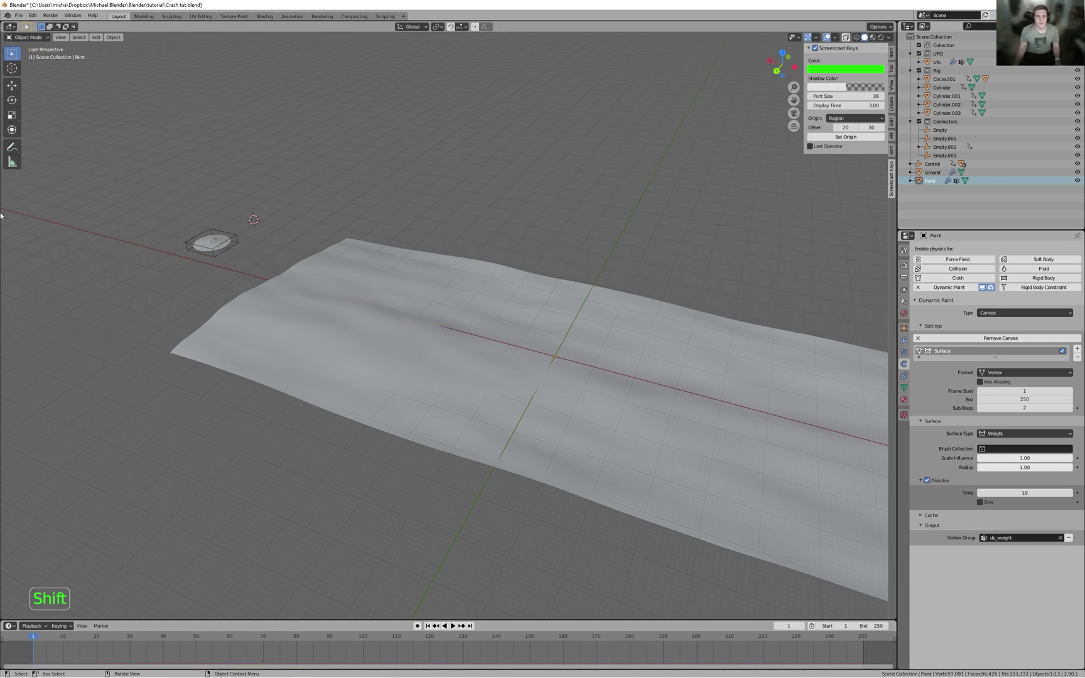
- Frame the Ufo up close, exclude the Connectors collection from the view layer, and select Cylinder.001
scroll(378, 260, up, 2)
shift+middle_drag(399, 273, 653, 354)
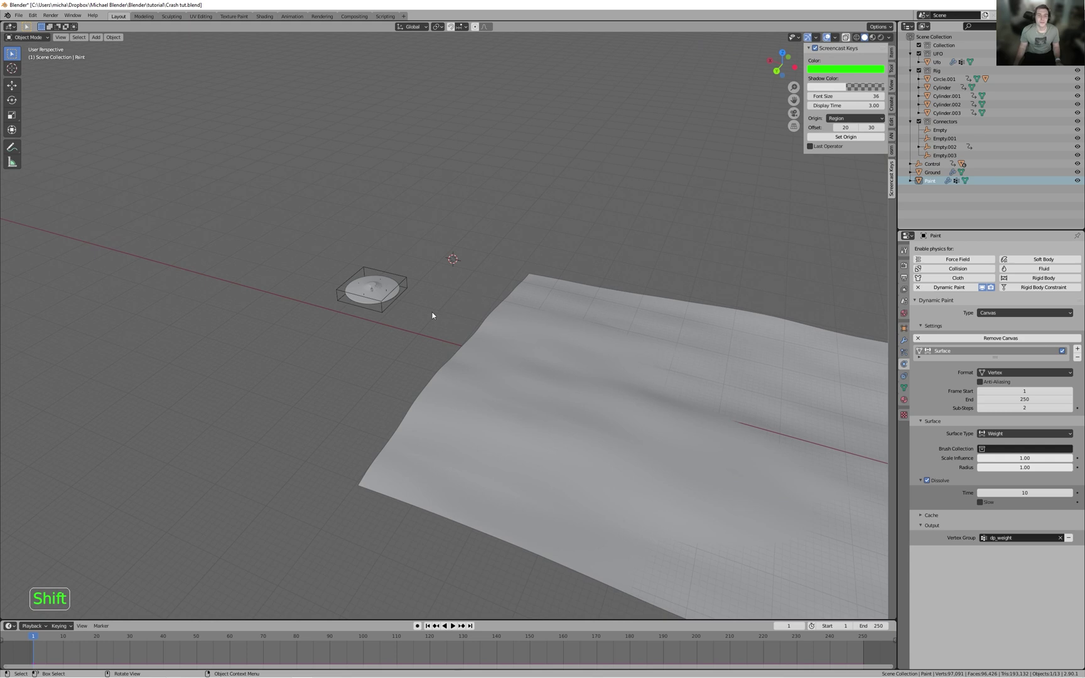
click(401, 298)
click(362, 289)
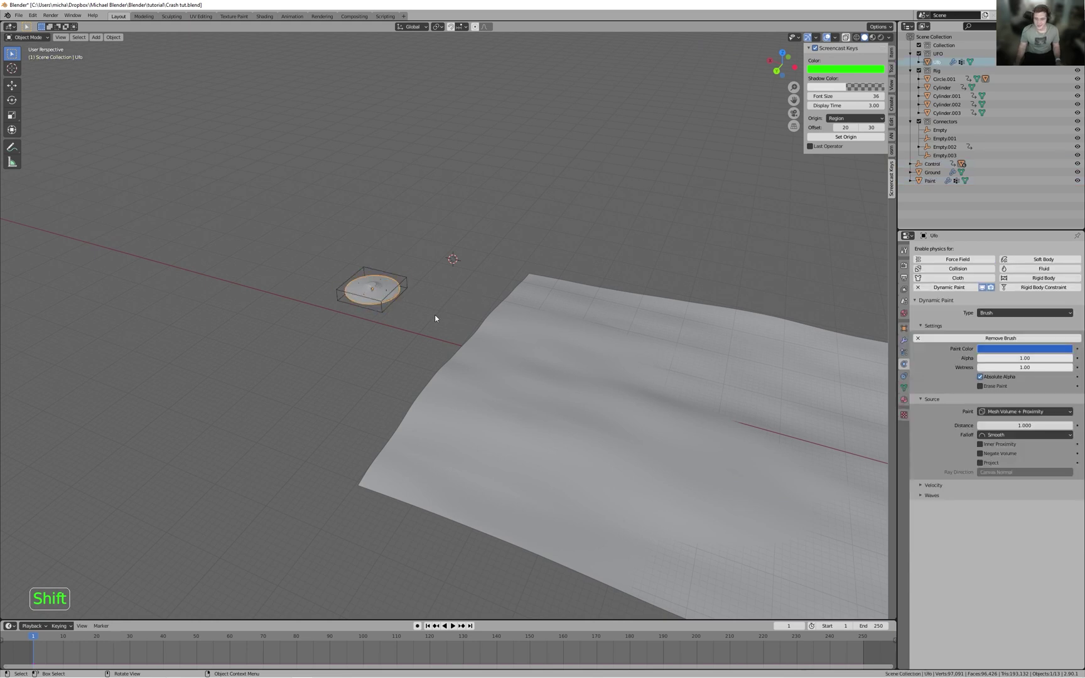
key(KP_Decimal)
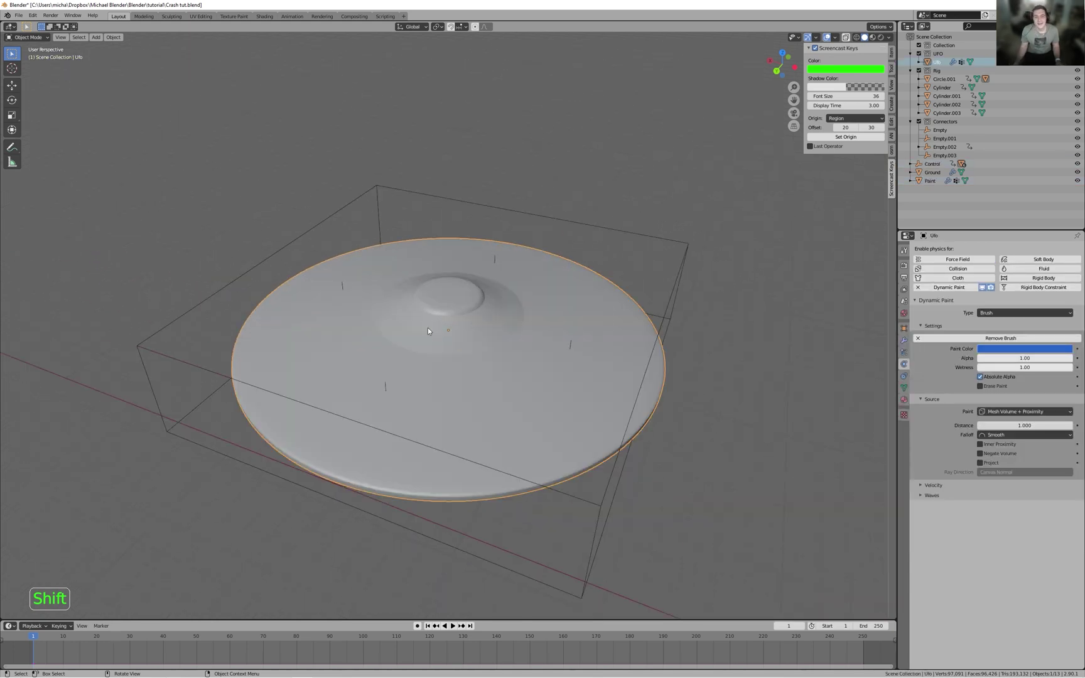
middle_drag(432, 330, 503, 342)
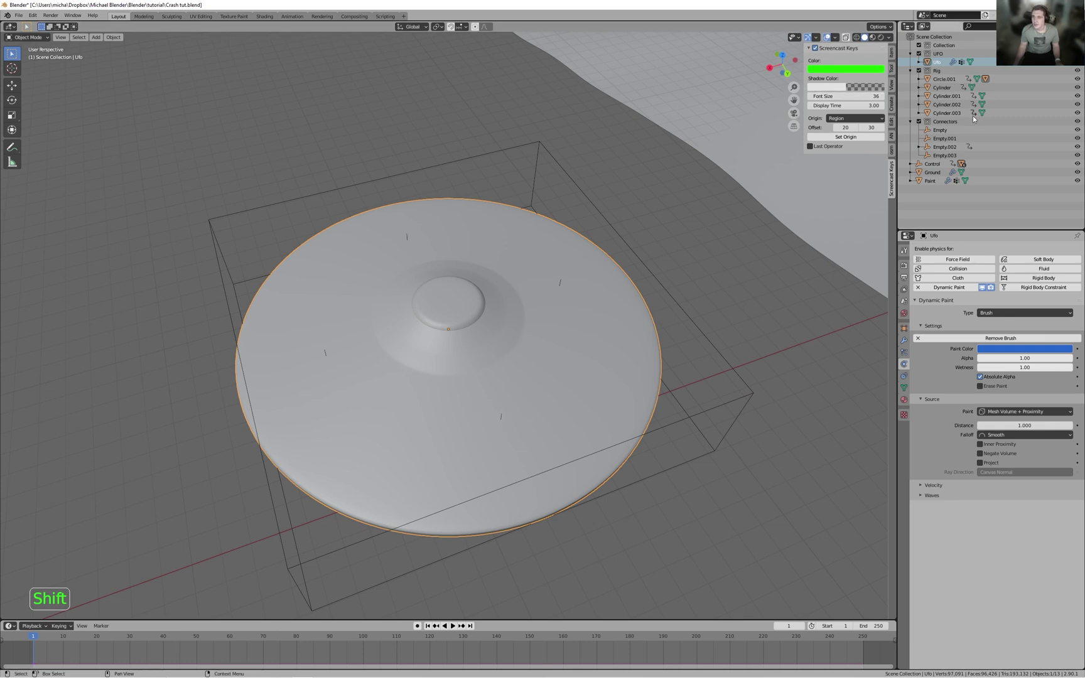
click(918, 121)
middle_drag(511, 367, 594, 292)
click(580, 281)
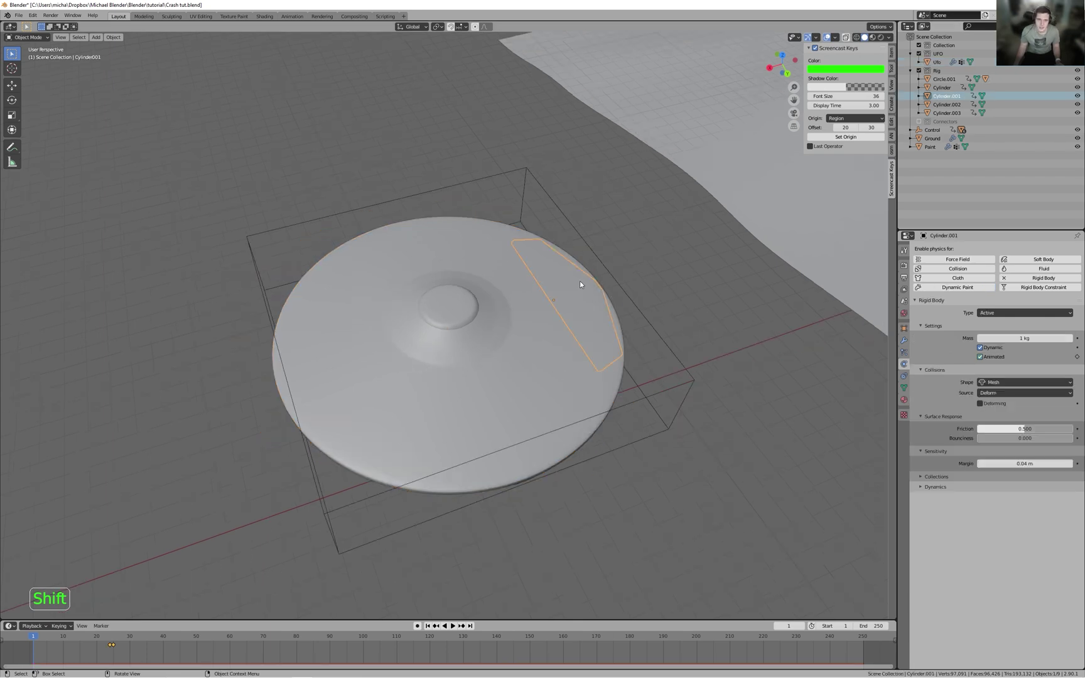
middle_drag(610, 346, 804, 177)
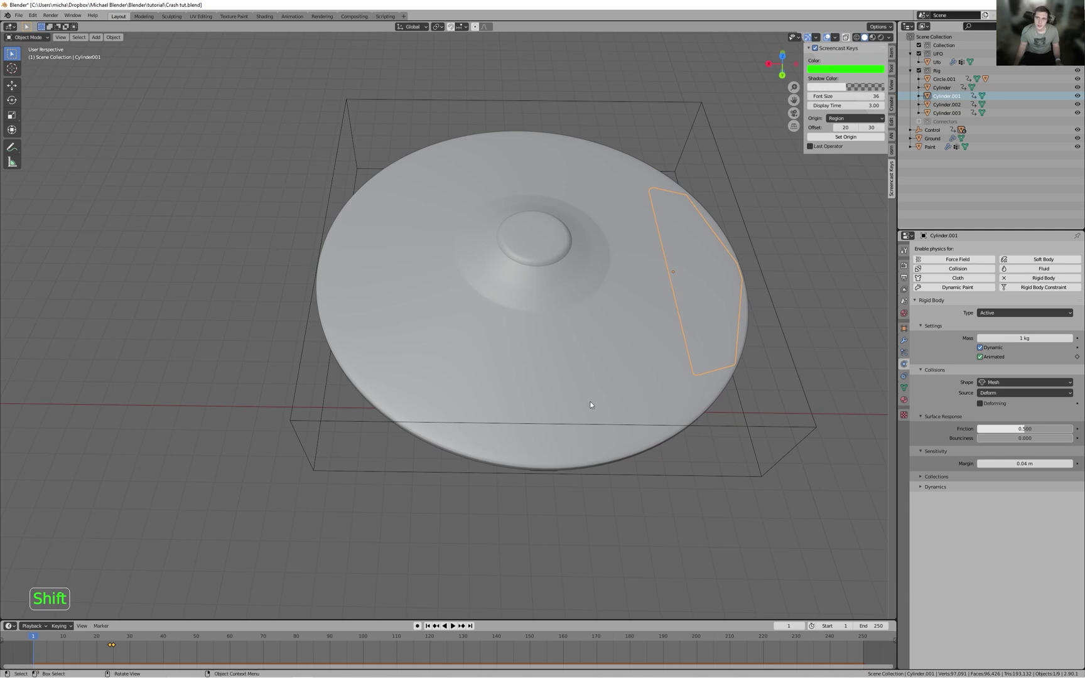
- Move Control, Ground and Paint into a new collection named World
click(931, 130)
shift+click(929, 146)
key(m)
click(548, 236)
text(World)
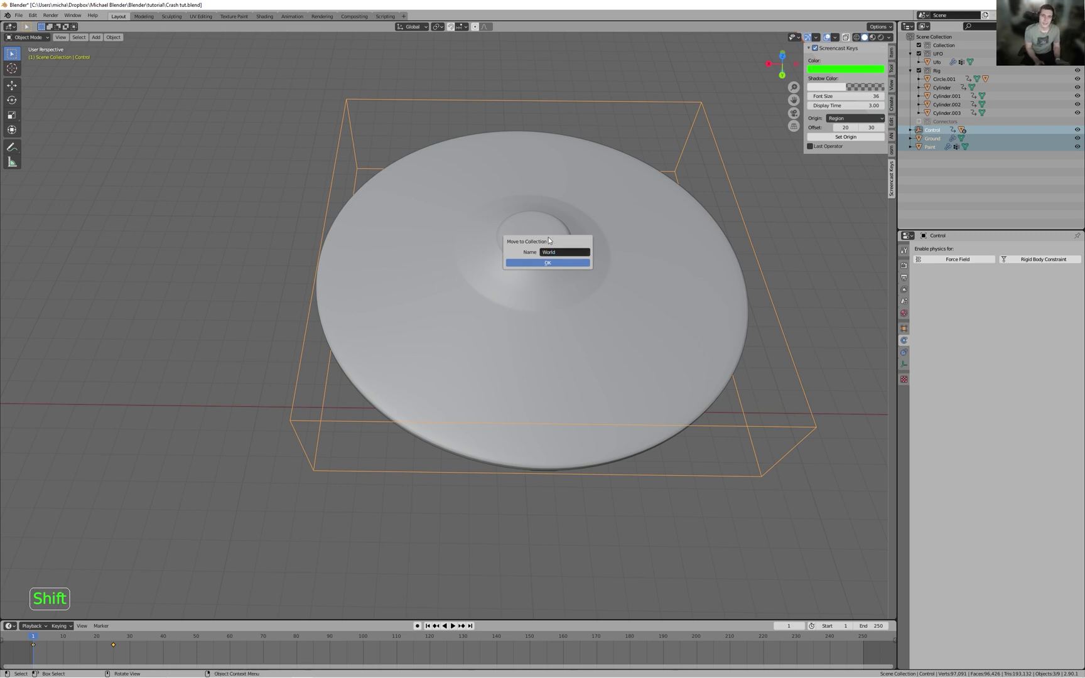
key(Return)
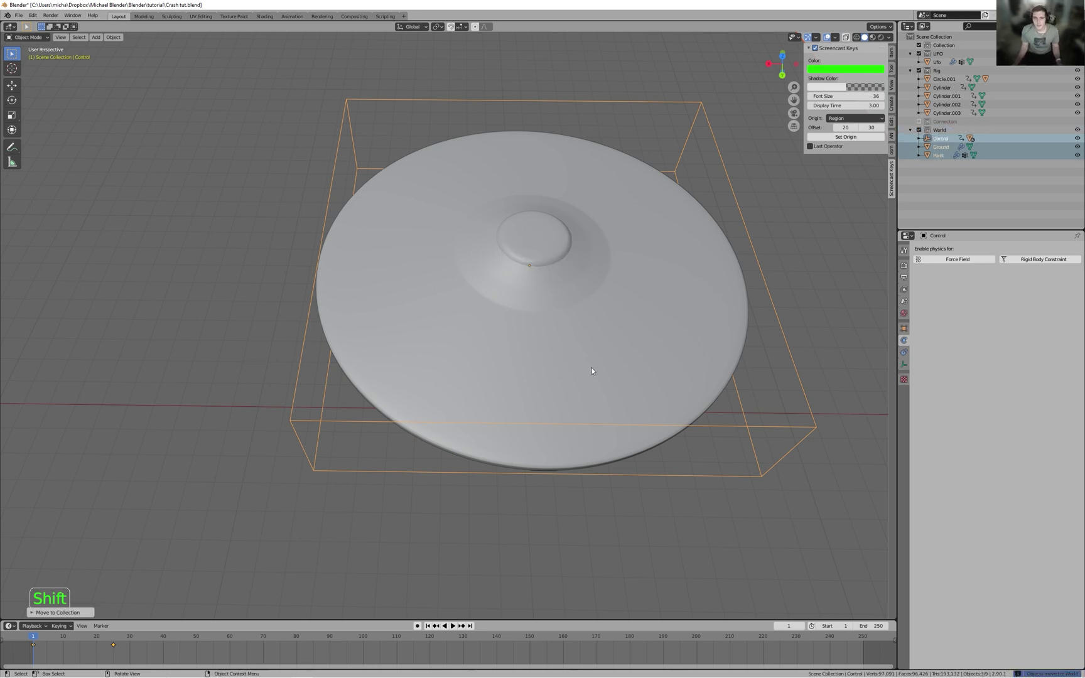
- Select Cylinder.002, turn on X-ray, and play the crash to examine the rig pieces inside the saucer
click(509, 387)
click(510, 400)
key(alt+z)
middle_drag(627, 378, 522, 412)
key(space)
shift+middle_drag(688, 473, 452, 95)
scroll(478, 125, down, 5)
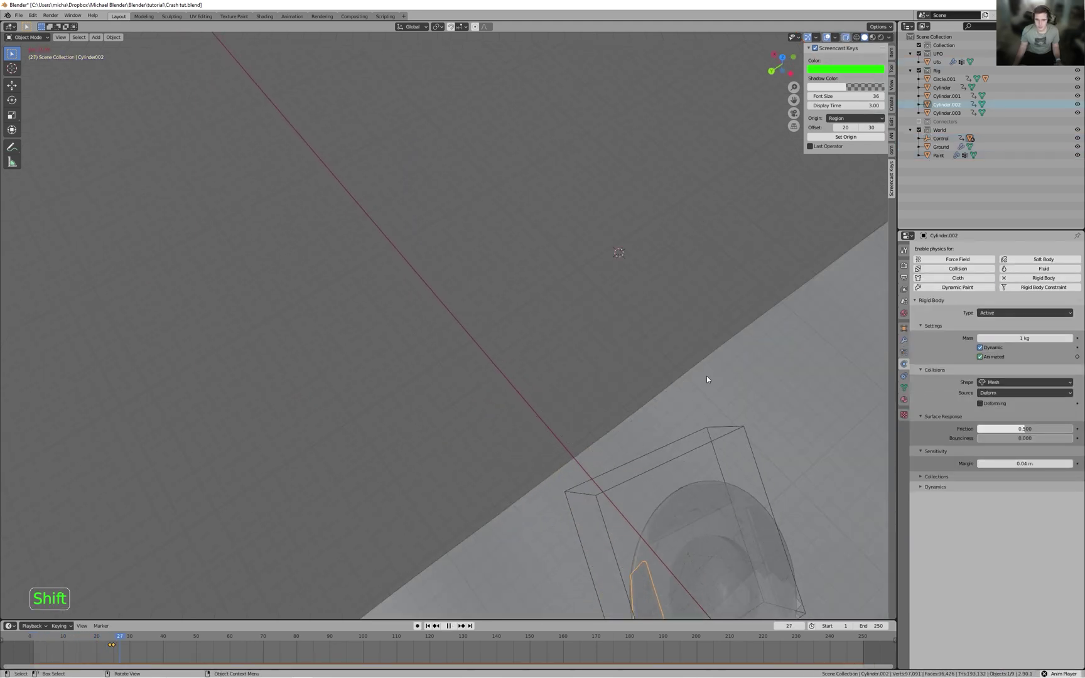
scroll(552, 220, down, 5)
middle_drag(542, 214, 650, 225)
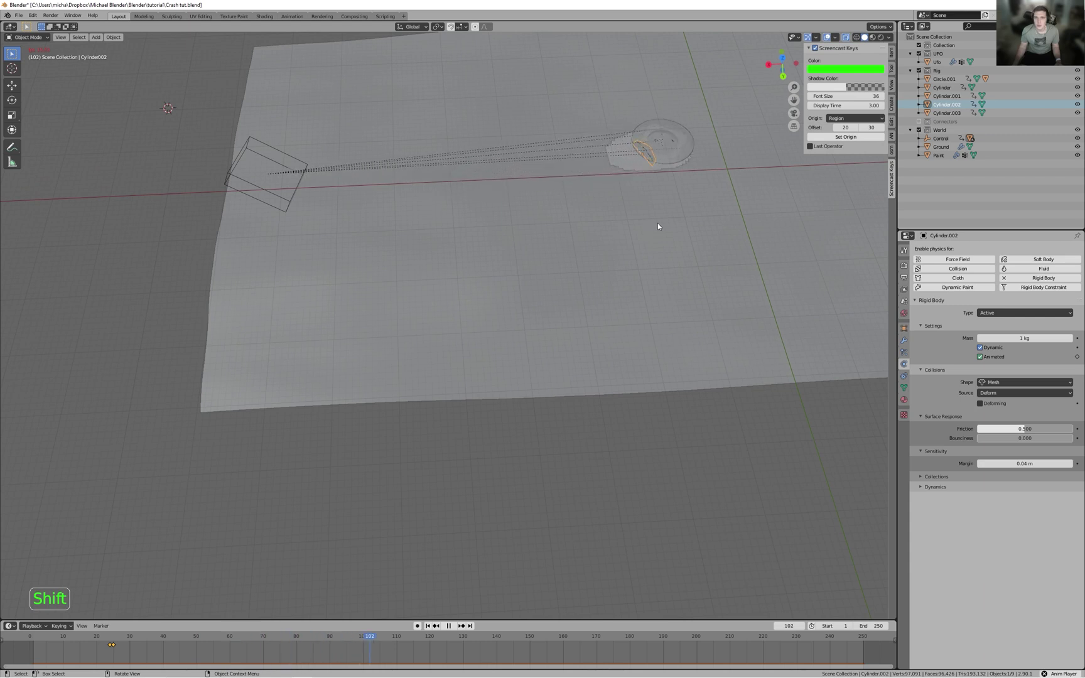
key(space)
key(shift+Left)
- Turn X-ray off and open the Ufo mesh in Edit Mode with wireframe shading
scroll(658, 223, up, 4)
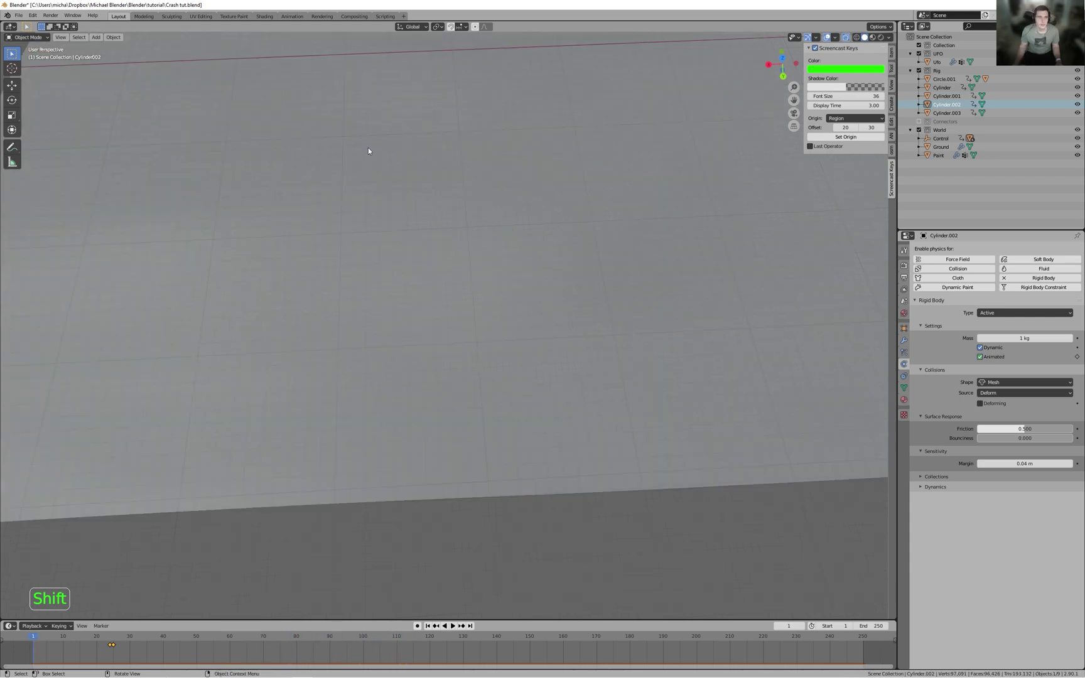
shift+middle_drag(388, 148, 217, 172)
key(KP_Decimal)
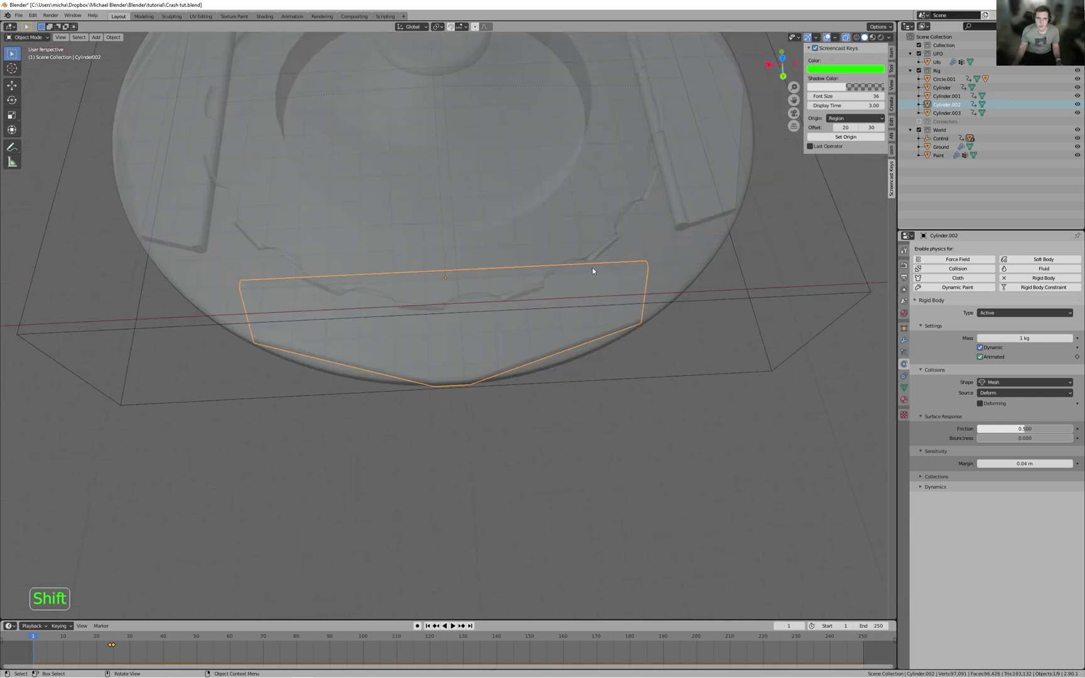
scroll(593, 270, up, 3)
click(517, 198)
middle_drag(517, 198, 547, 221)
scroll(494, 210, down, 5)
key(alt+z)
scroll(504, 249, down, 2)
key(Tab)
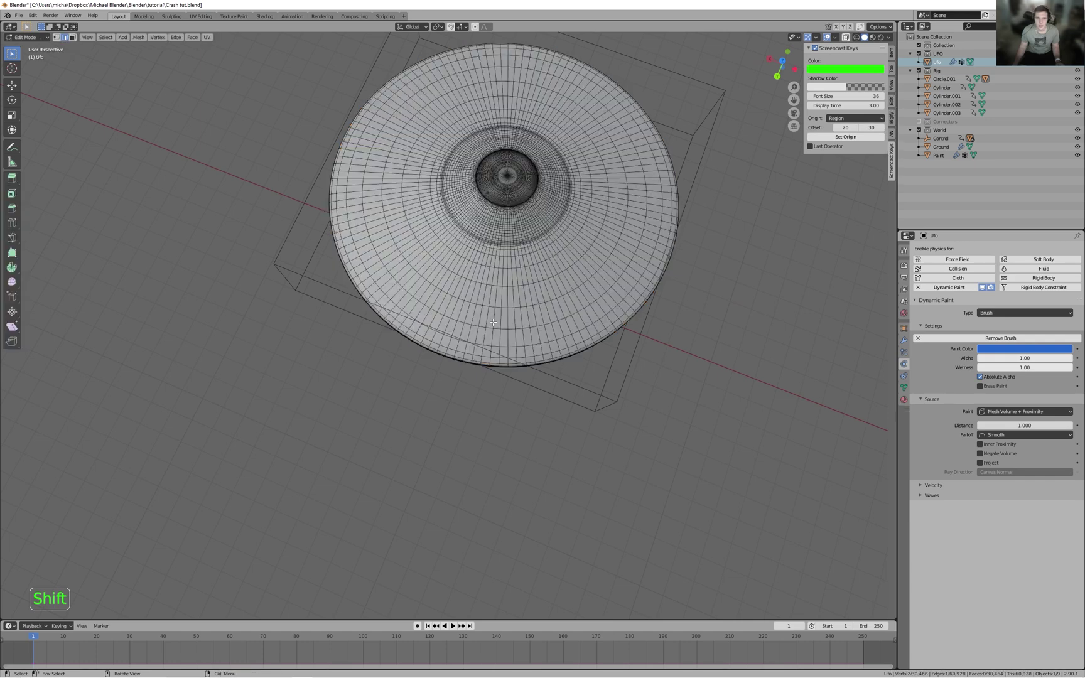
key(shift+z)
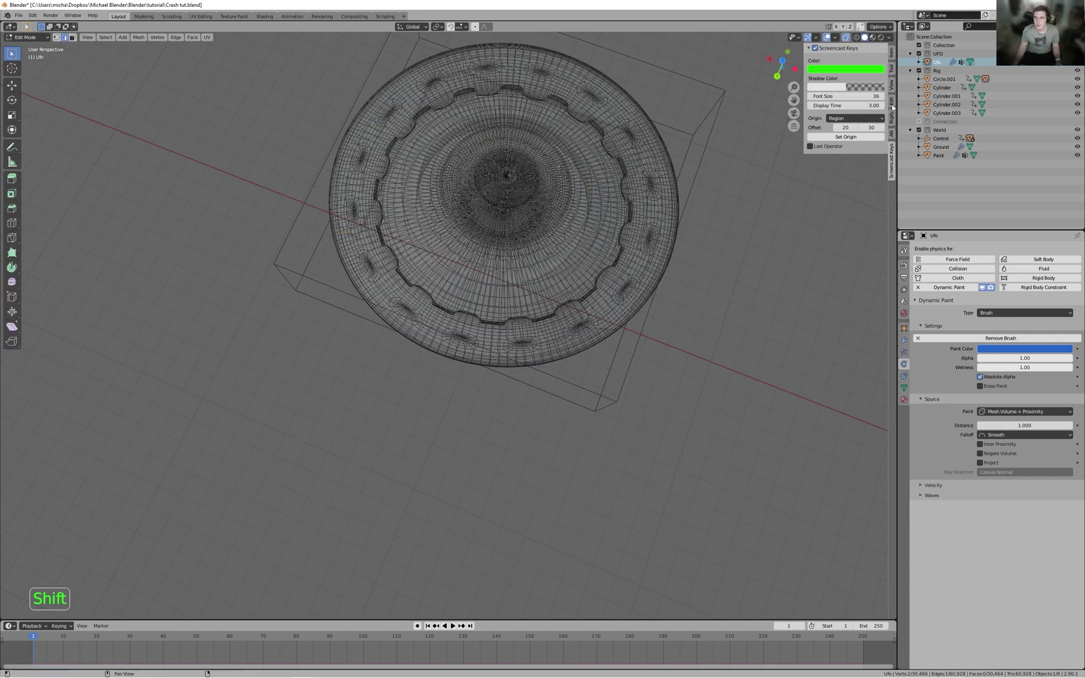
- Examine how the Cylinder.002 rig piece sits under the UFO hull in perspective and from above
click(845, 38)
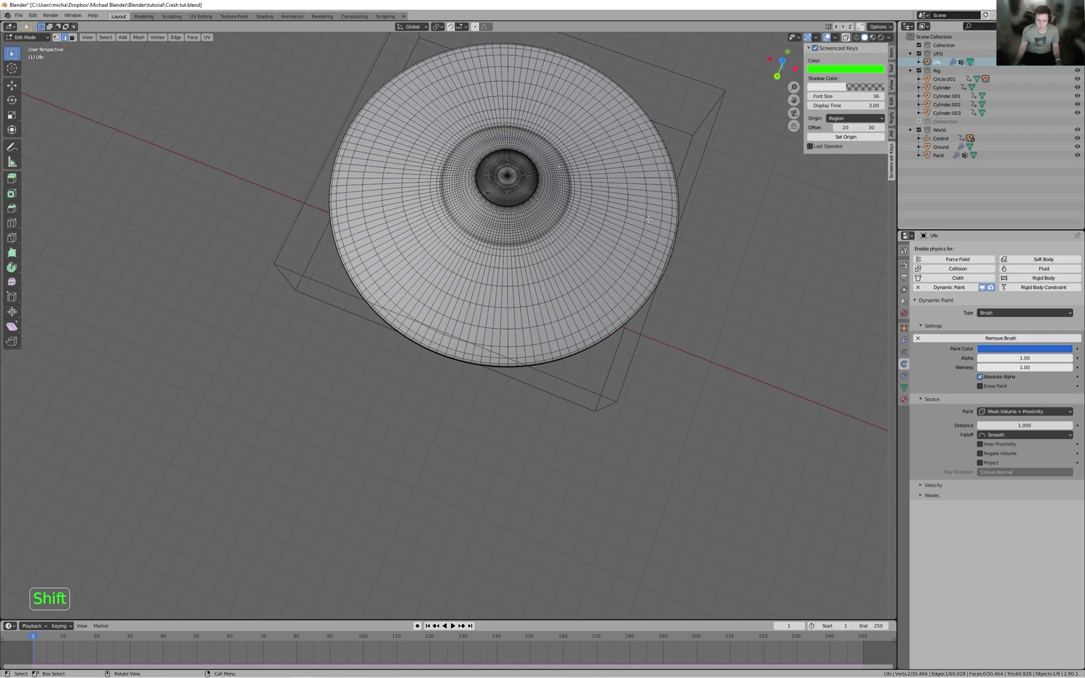
key(KP_7)
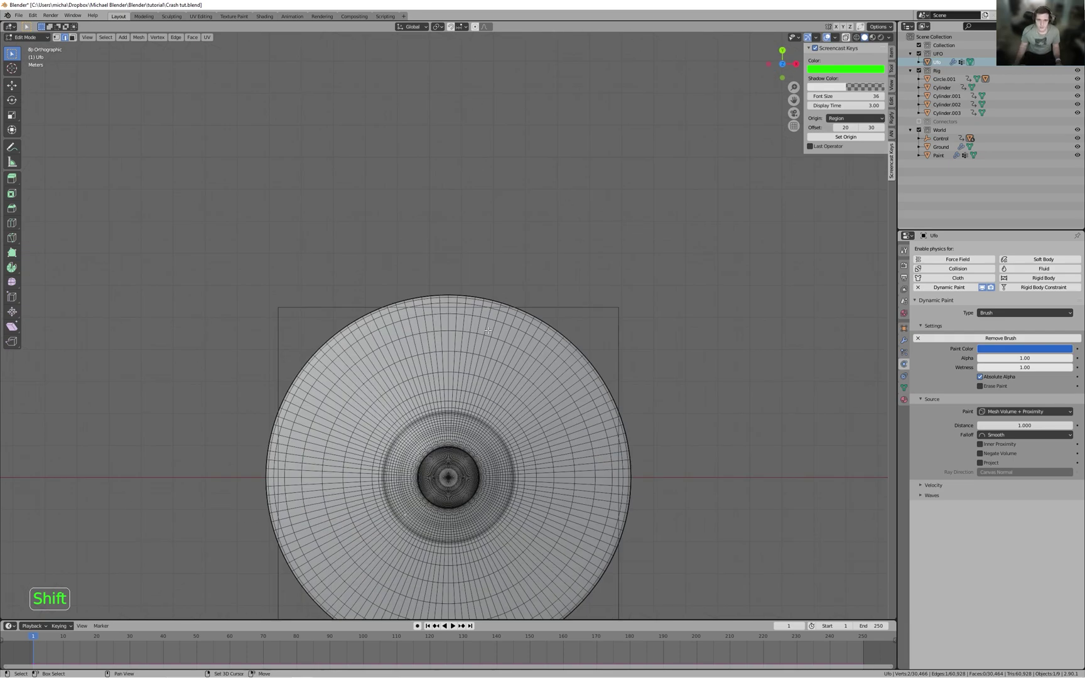
shift+middle_drag(487, 330, 514, 211)
key(alt+z)
key(alt+z)
middle_drag(560, 286, 579, 312)
key(Tab)
click(345, 411)
middle_drag(489, 409, 516, 375)
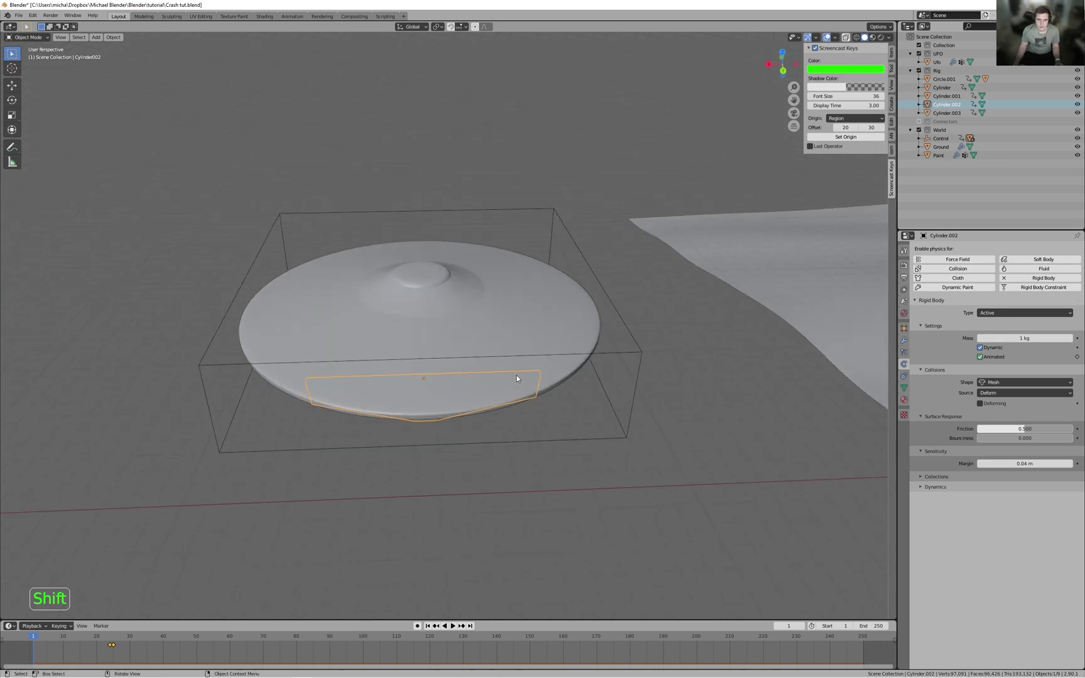
key(KP_7)
shift+middle_drag(525, 292, 569, 360)
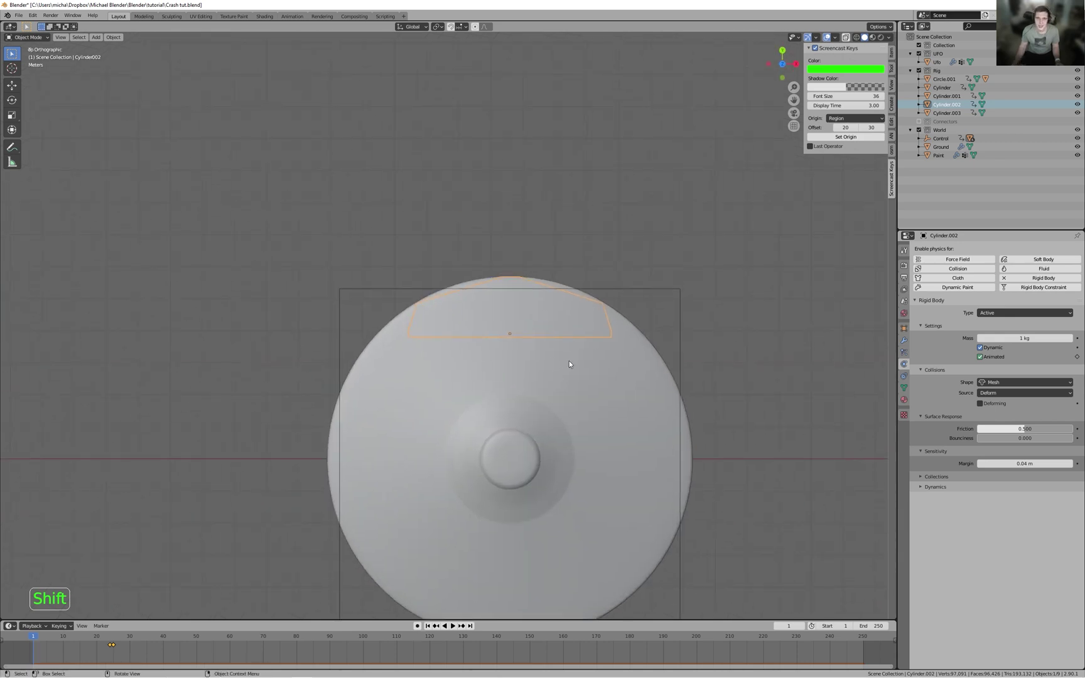
- Separate the faces covering the Cylinder.002 rig piece from the UFO mesh as their own object, selecting through the mesh in top view
click(595, 363)
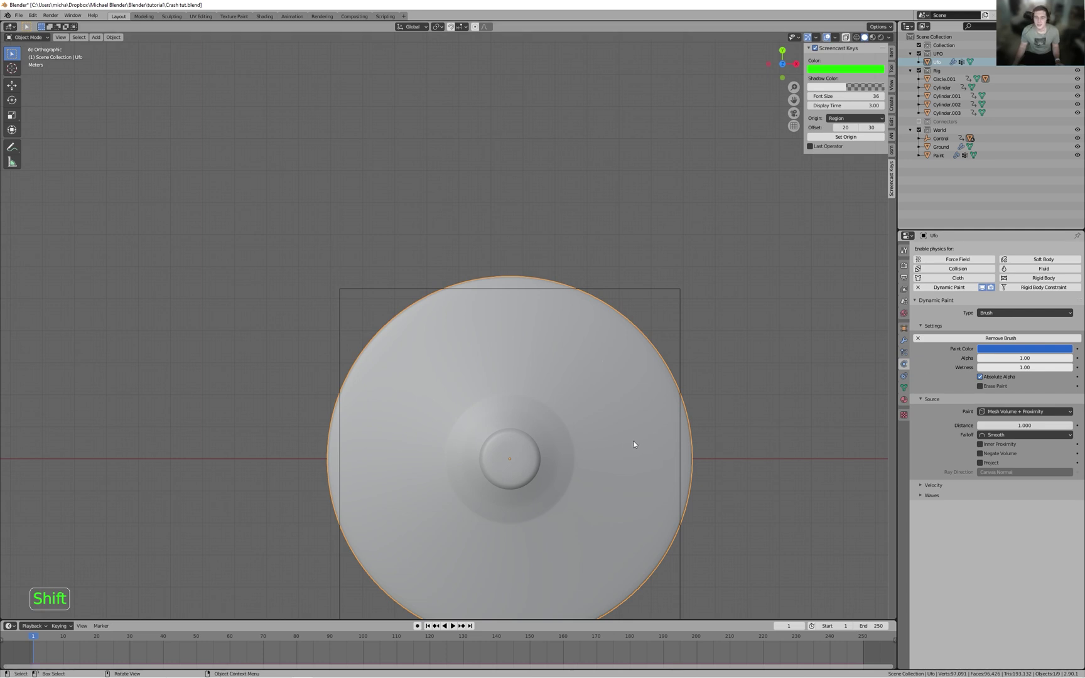
key(Tab)
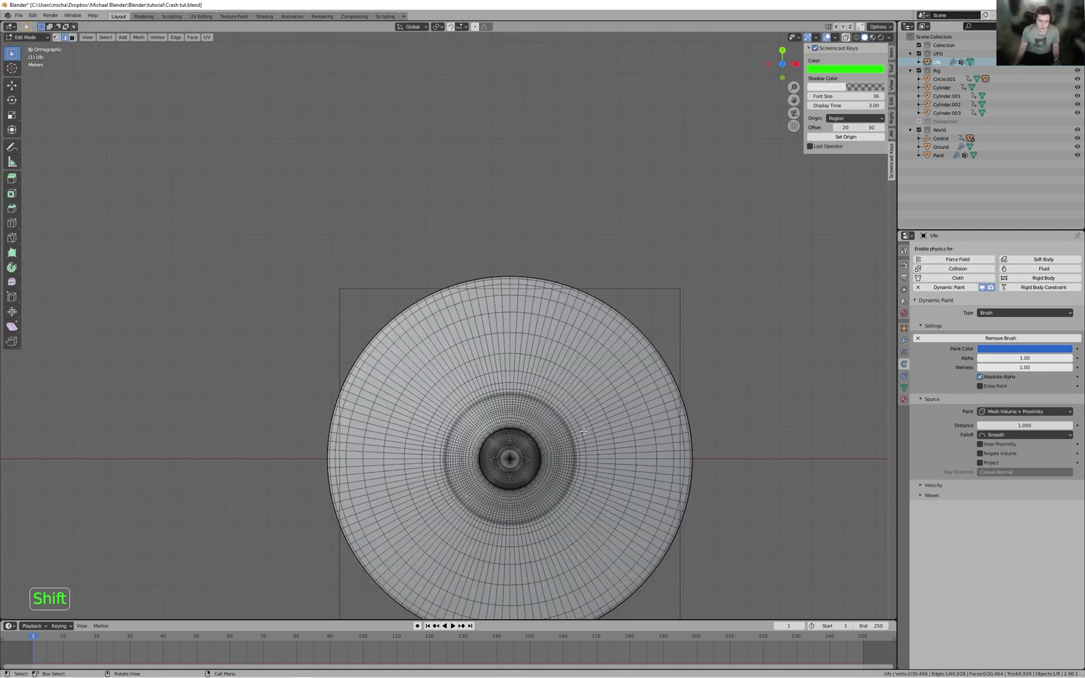
key(shift+z)
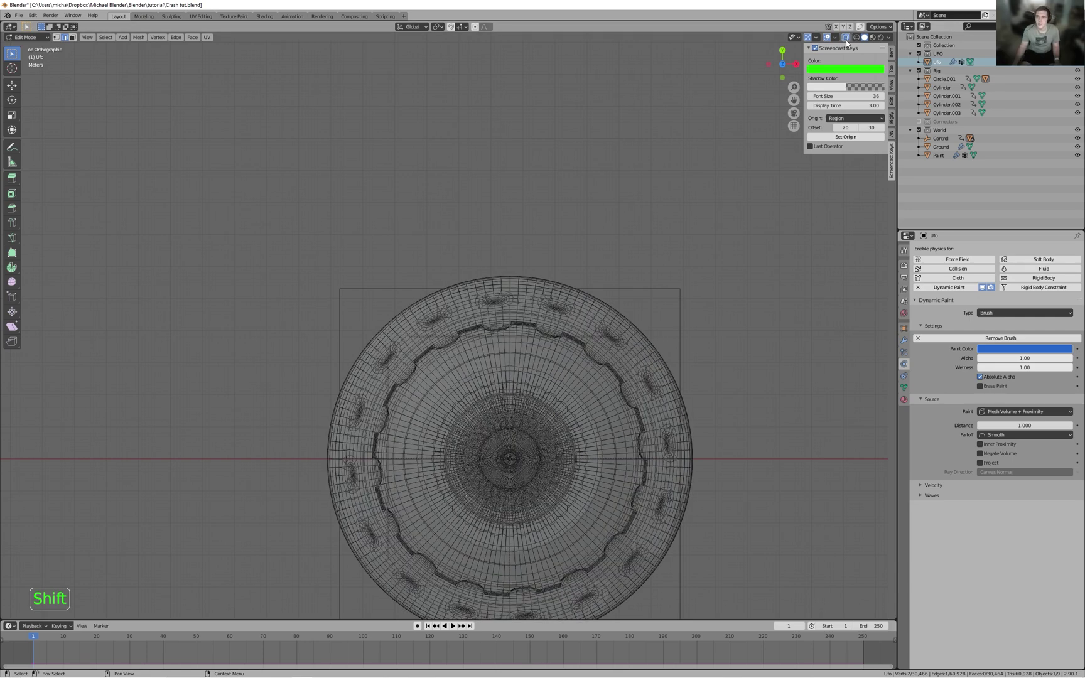
shift+middle_drag(648, 302, 668, 255)
key(c)
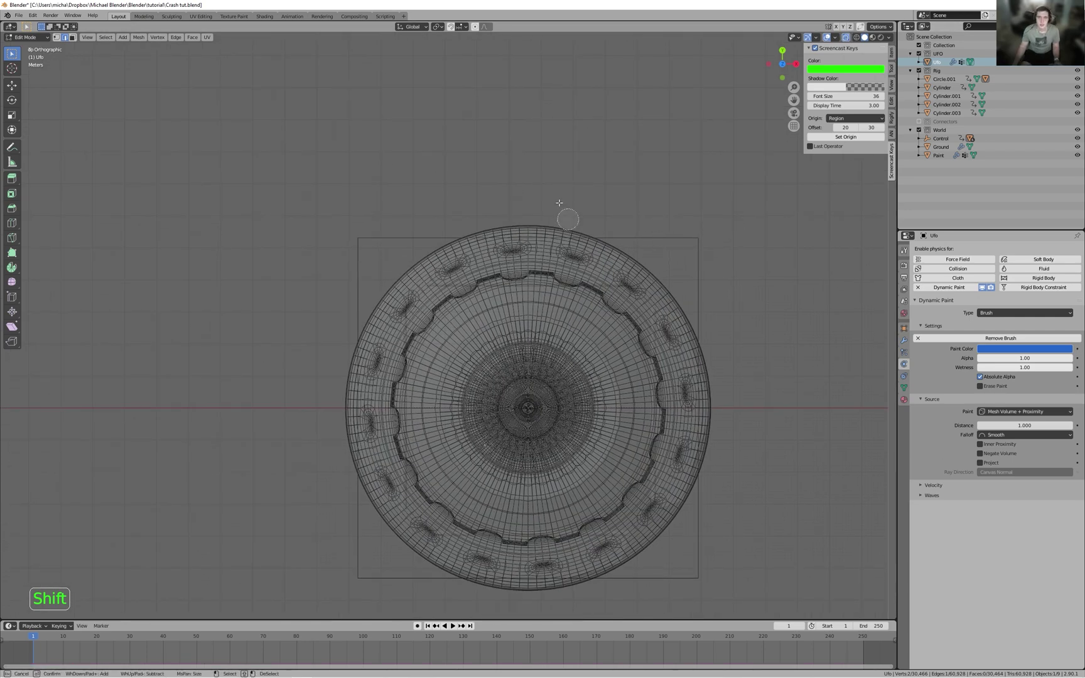
key(Escape)
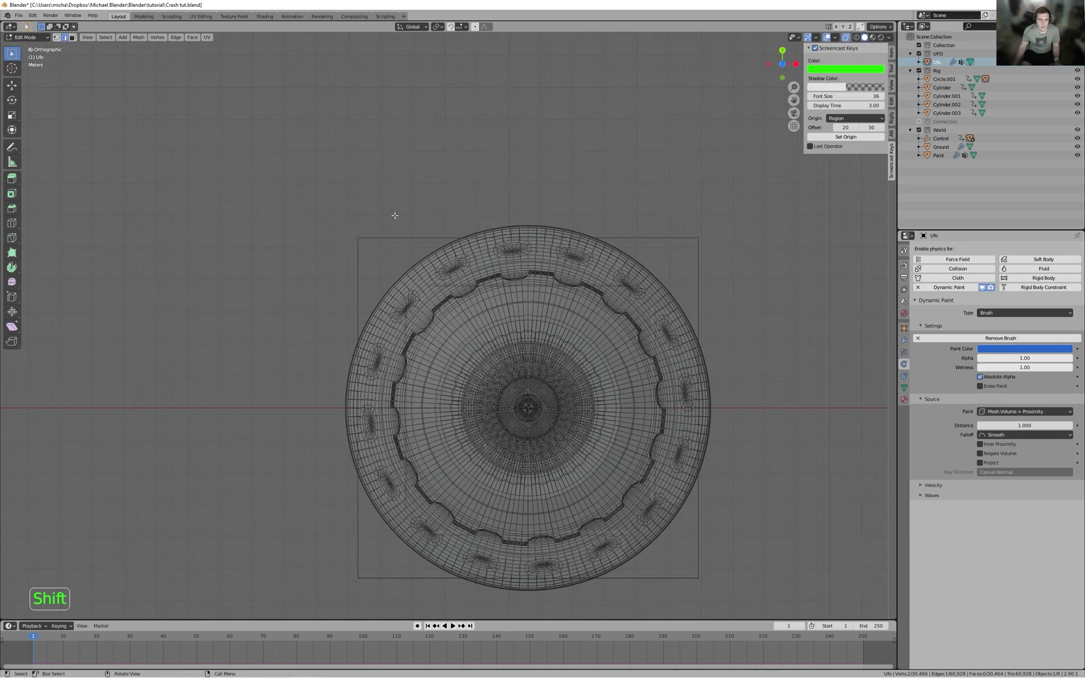
key(3)
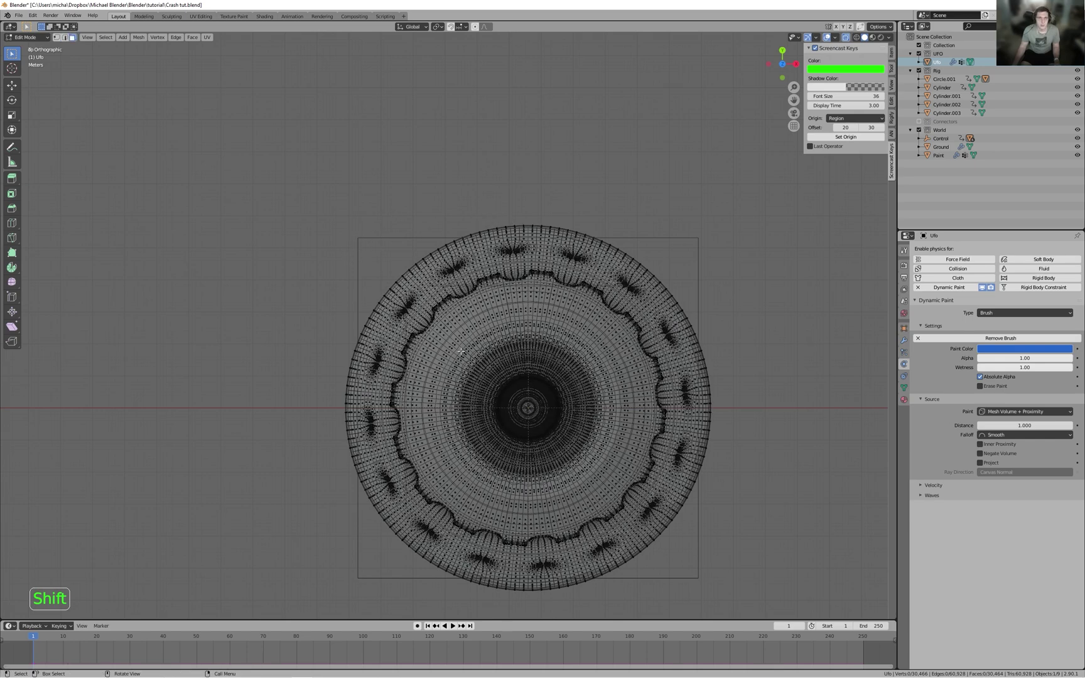
key(c)
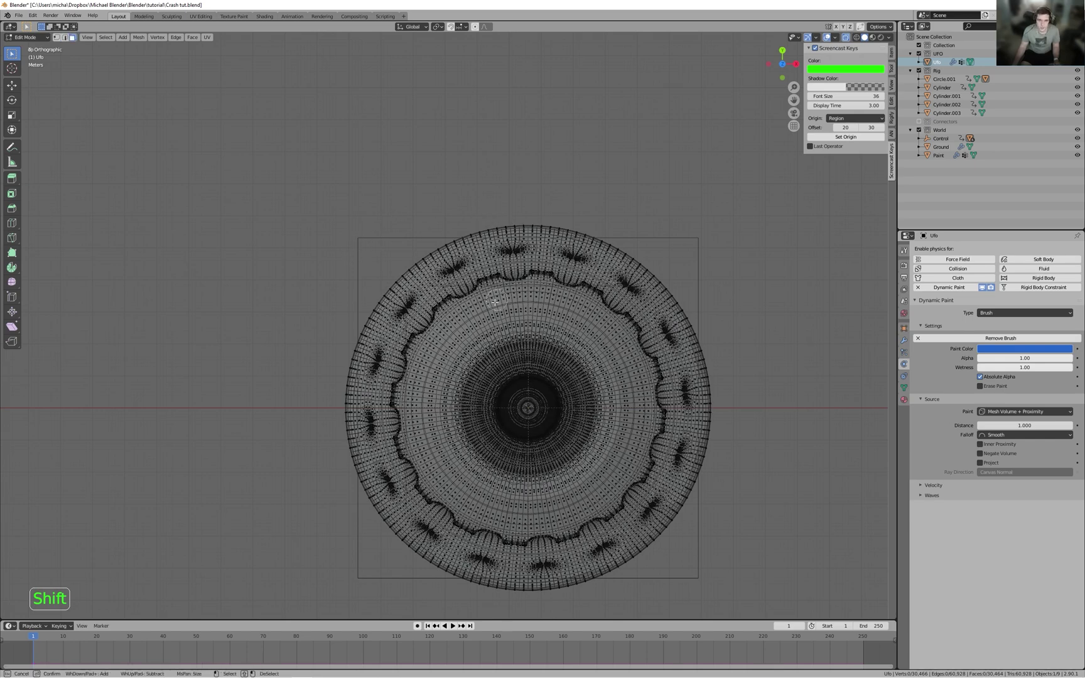
mouse_move(455, 280)
mouse_down()
mouse_move(434, 261)
mouse_move(481, 327)
mouse_move(584, 295)
mouse_move(540, 251)
mouse_move(496, 257)
mouse_move(474, 233)
mouse_move(630, 223)
mouse_move(593, 341)
mouse_move(523, 374)
mouse_move(500, 366)
mouse_up()
key(Escape)
mouse_move(787, 294)
middle_down()
mouse_move(675, 266)
mouse_move(588, 217)
mouse_move(587, 250)
middle_up()
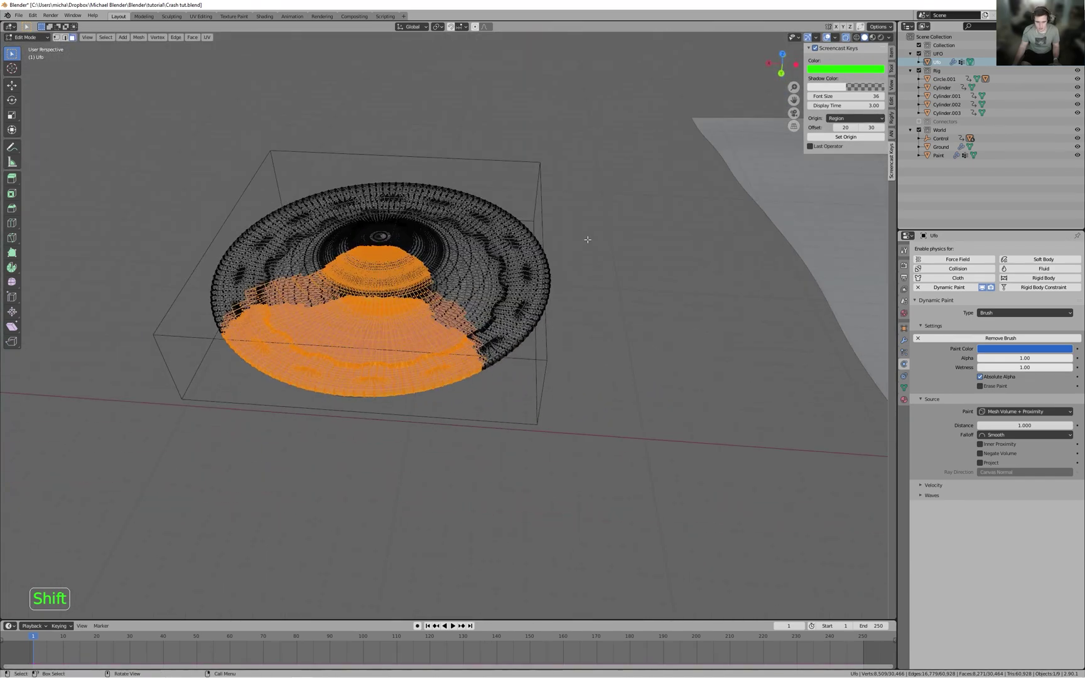
key(p)
click(586, 237)
key(Tab)
- Parent the separated UFO section to the Cylinder.002 rig piece and play the animation
middle_drag(586, 237, 398, 364)
click(414, 356)
shift+click(382, 369)
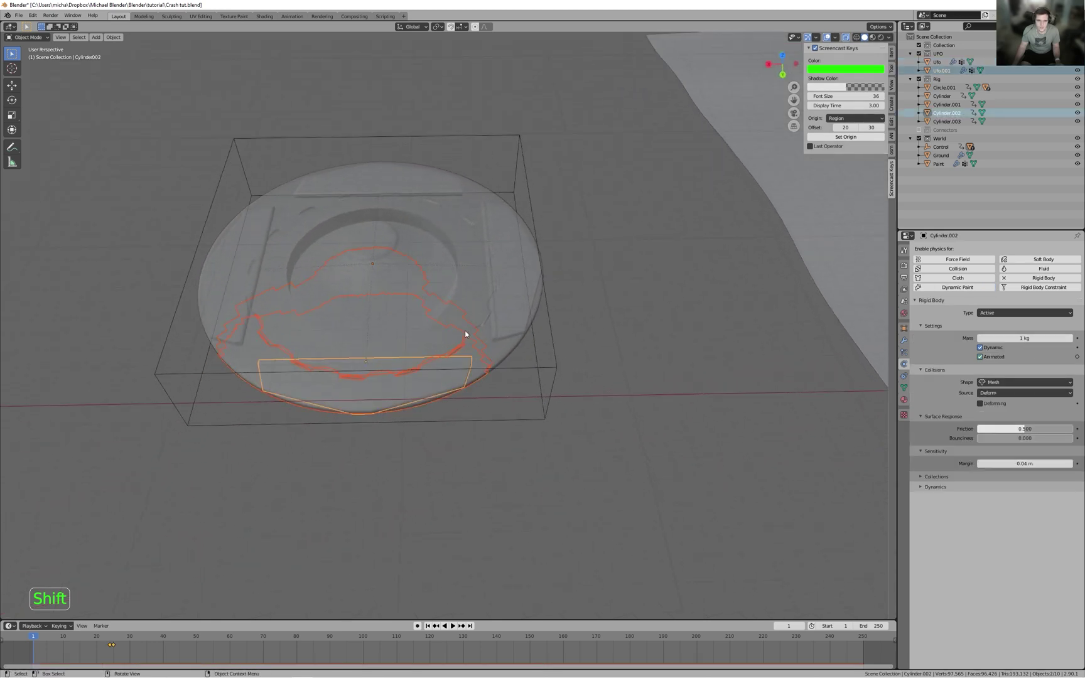
key(ctrl+p)
click(359, 339)
key(space)
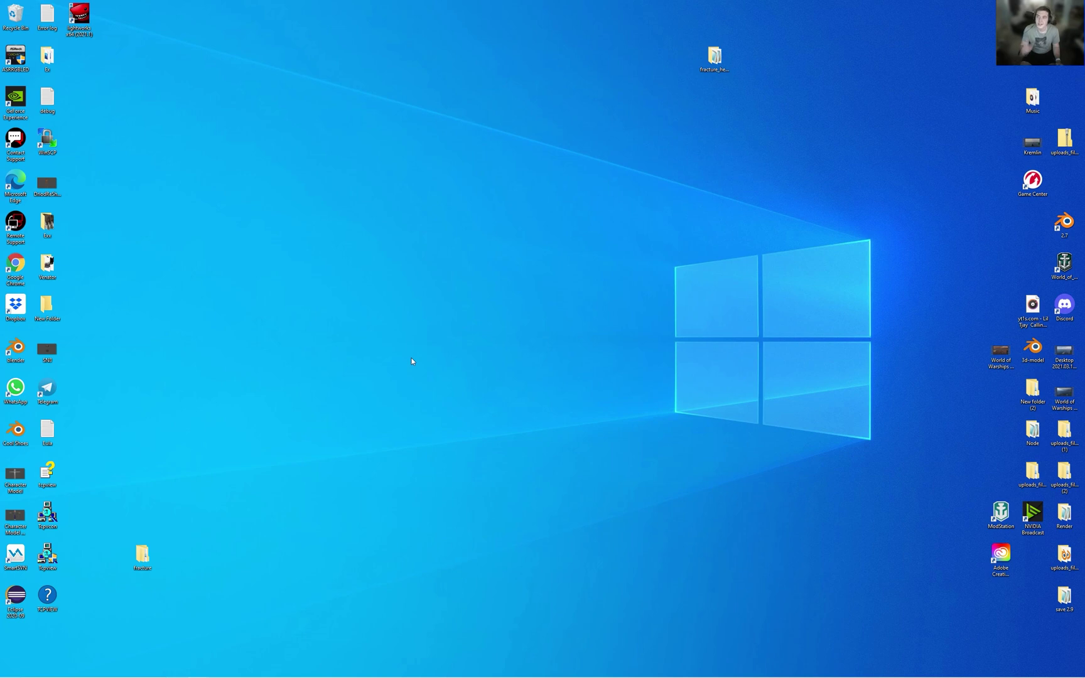
- Relaunch Blender and open the recent file Crash tut.blend
key(super)
text(blender)
key(Return)
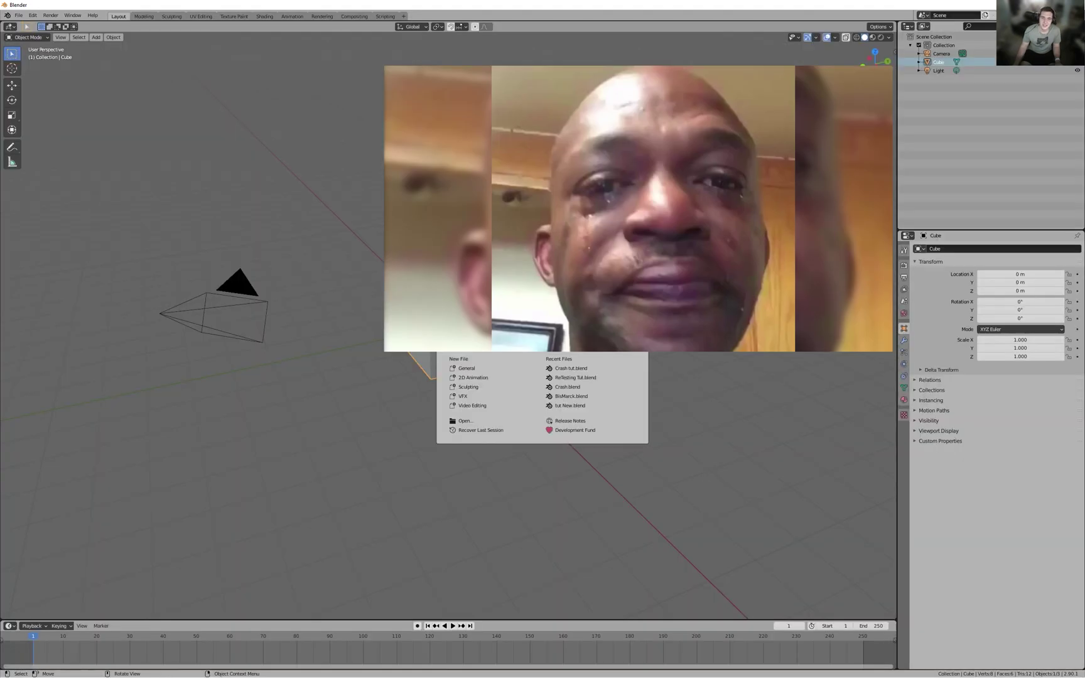
click(578, 366)
- Play the reopened scene briefly and return to the first frame
middle_drag(694, 375, 636, 364)
key(space)
key(space)
key(shift+Left)
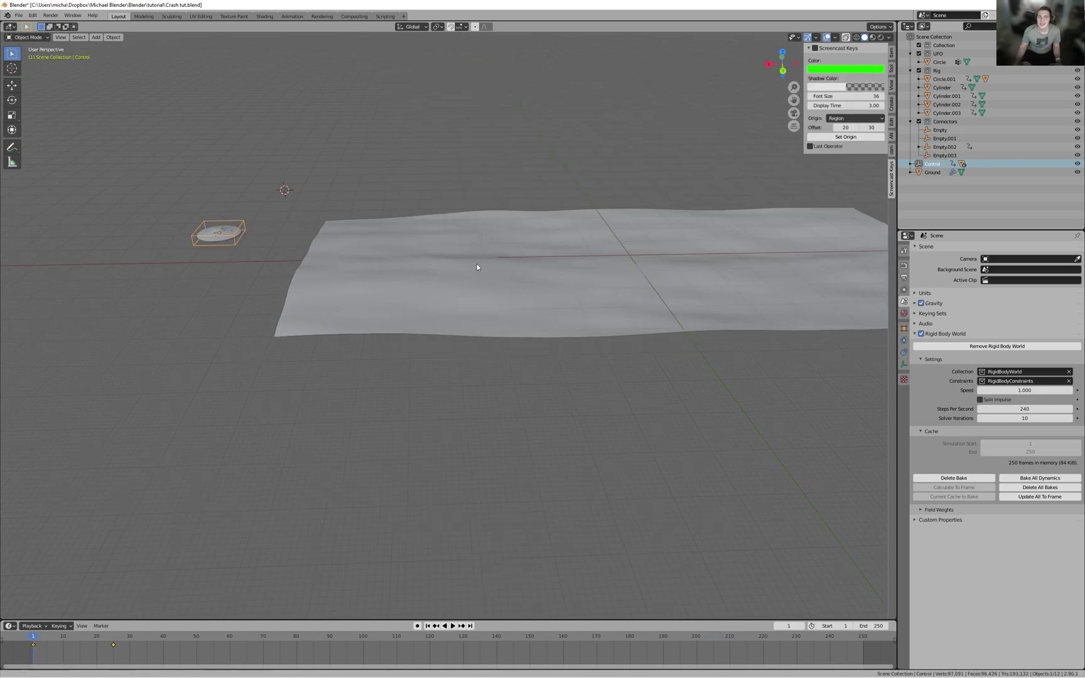
- Look over the UFO with its broken-off section and save the file
shift+middle_drag(436, 258, 514, 270)
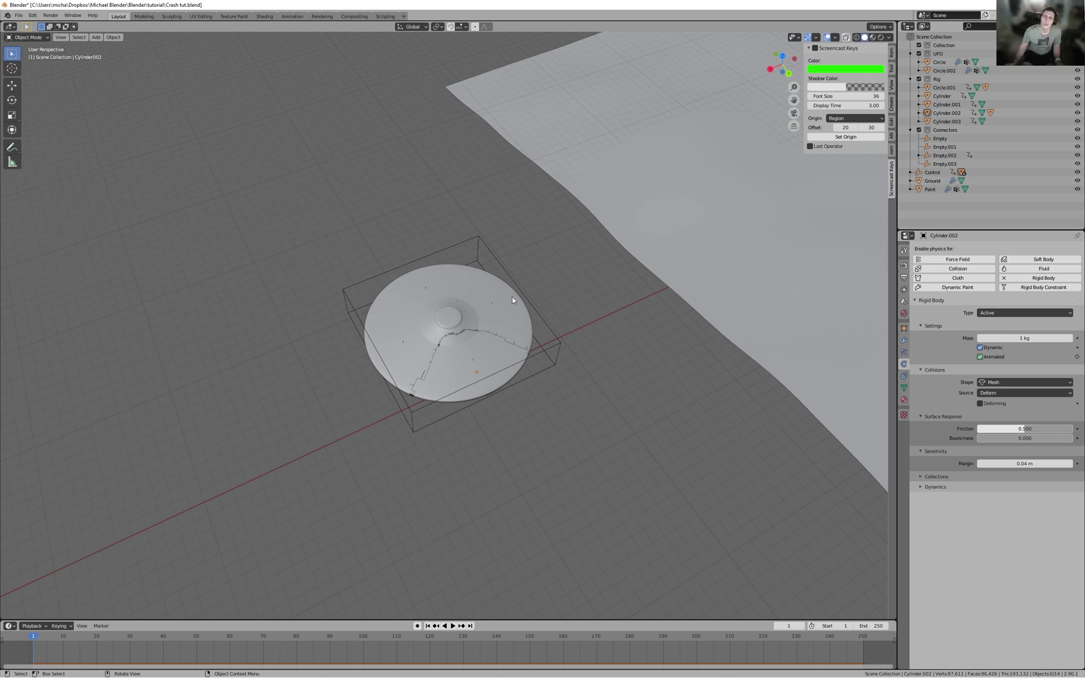
middle_drag(636, 404, 635, 404)
middle_drag(594, 361, 559, 351)
mouse_move(610, 395)
middle_down()
mouse_move(633, 381)
mouse_move(583, 399)
mouse_move(600, 373)
mouse_move(610, 394)
middle_up()
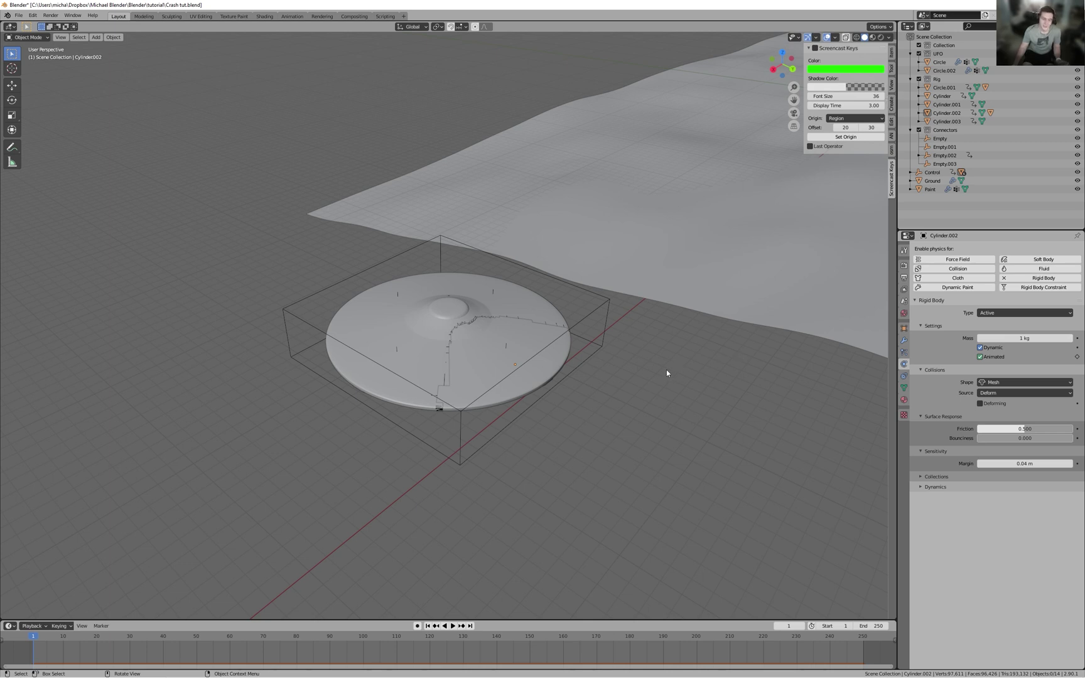
key(ctrl+s)
middle_drag(873, 438, 706, 427)
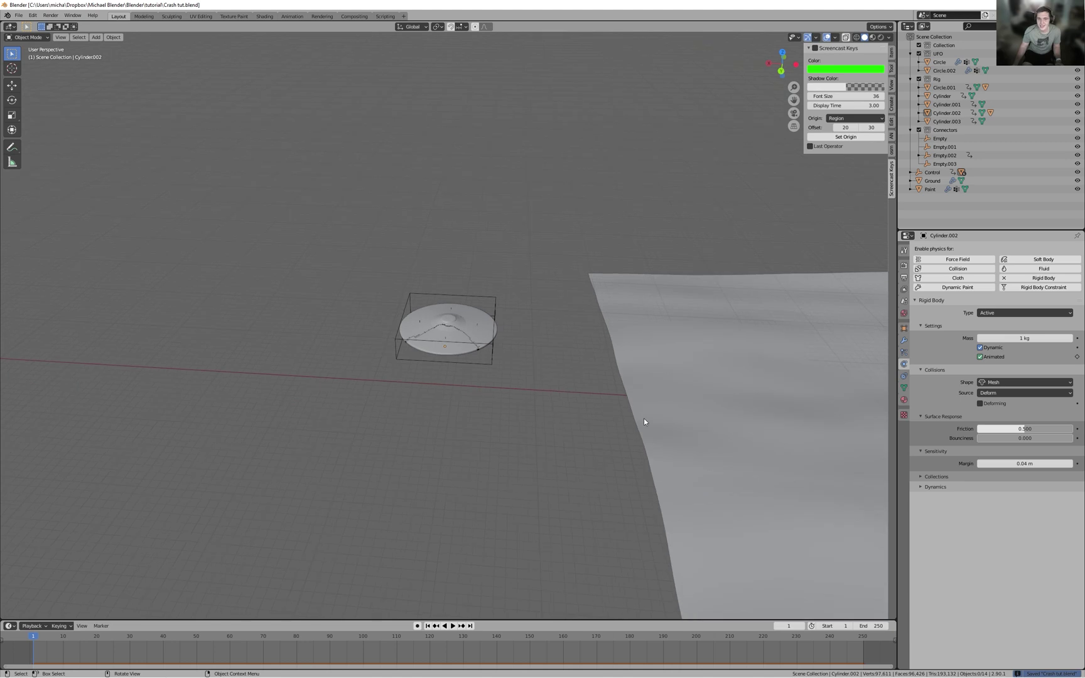
- Play the crash simulation to check how the split UFO pieces move, and return to the first frame
key(space)
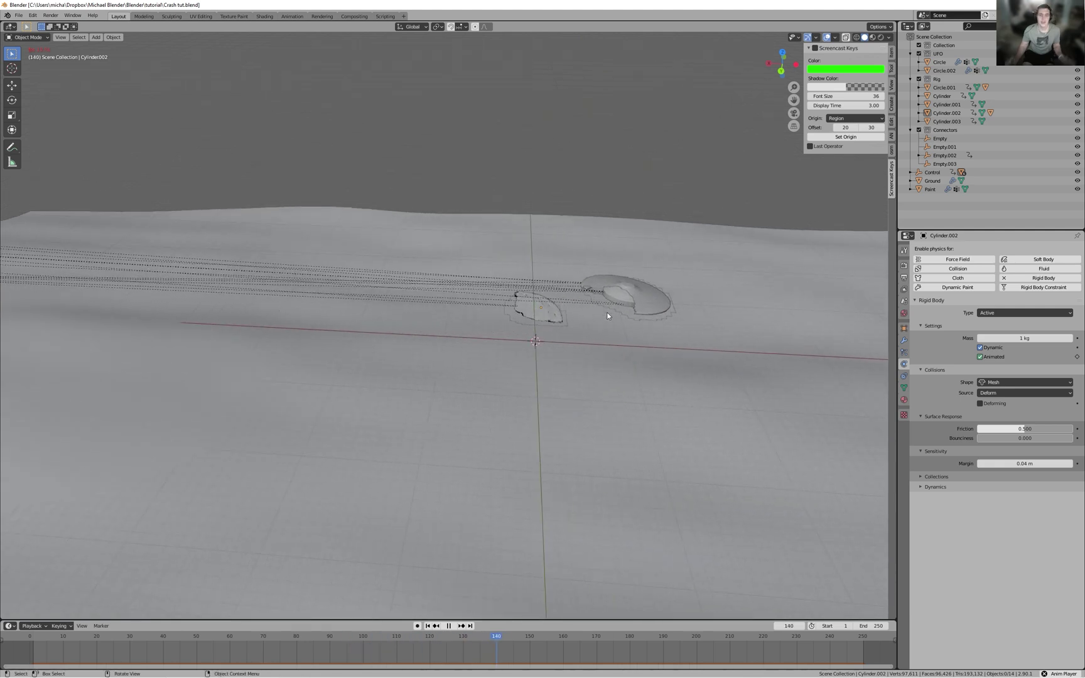
key(space)
key(shift+Left)
scroll(590, 320, down, 3)
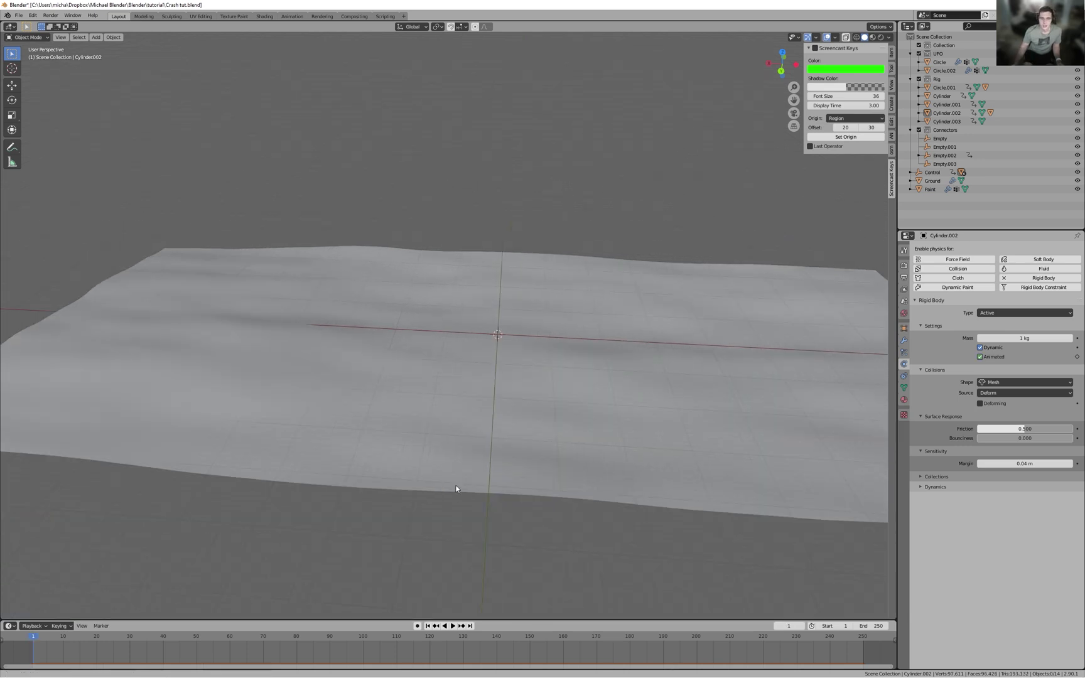
middle_drag(442, 487, 305, 332)
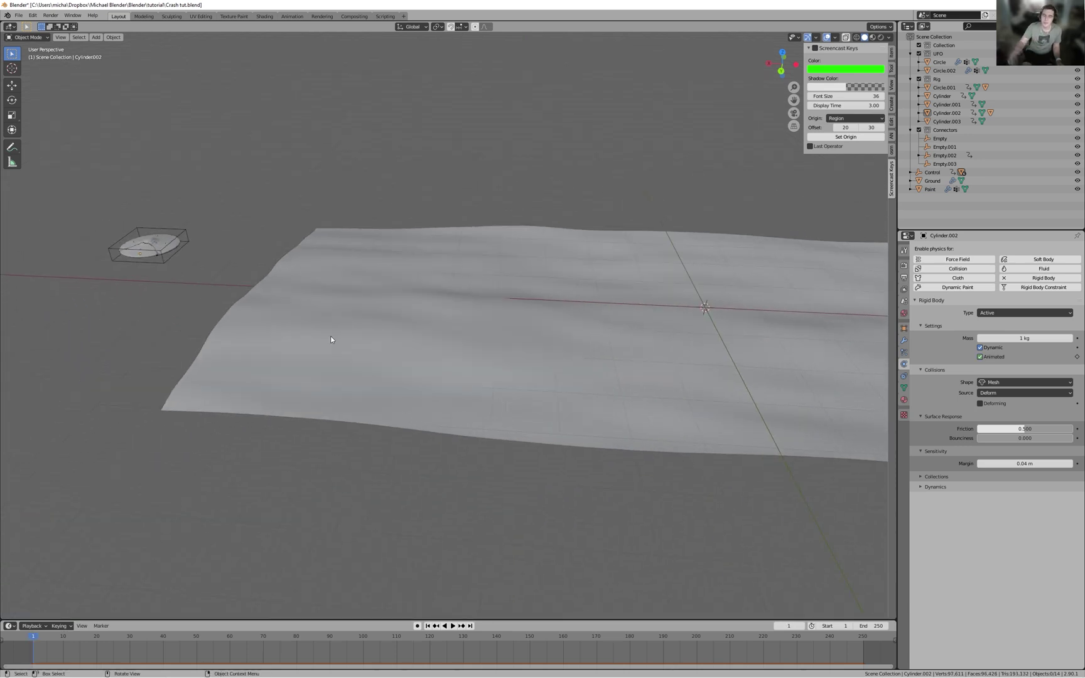
middle_drag(235, 346, 499, 388)
- Focus the view on the main UFO body and inspect the jagged break line
click(438, 317)
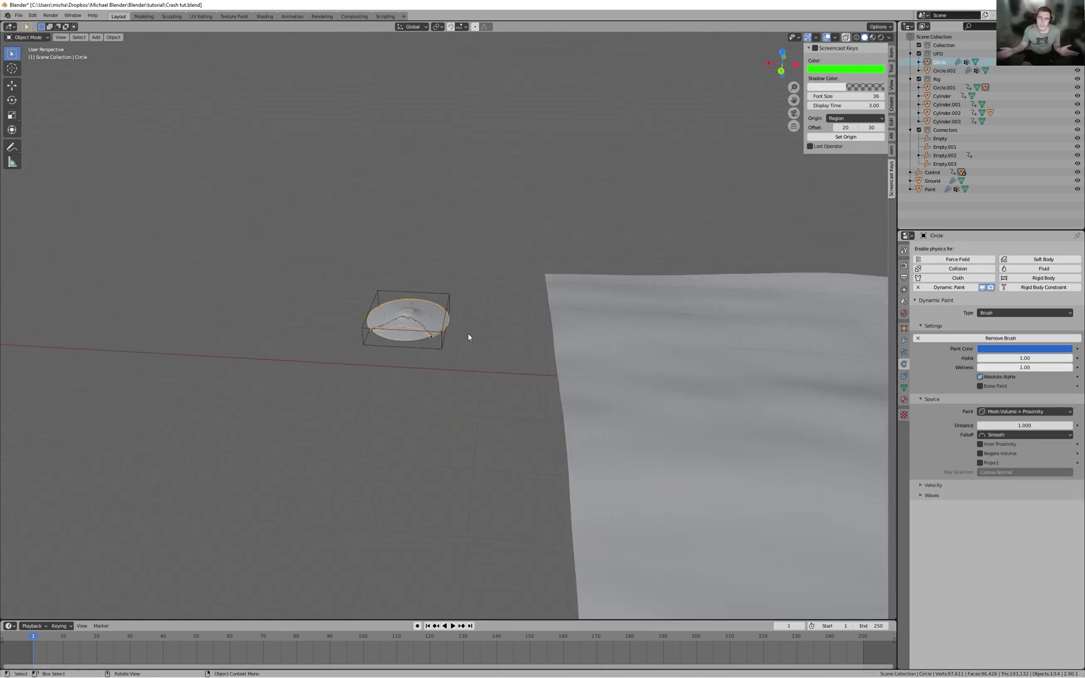
key(KP_Decimal)
middle_drag(467, 333, 495, 374)
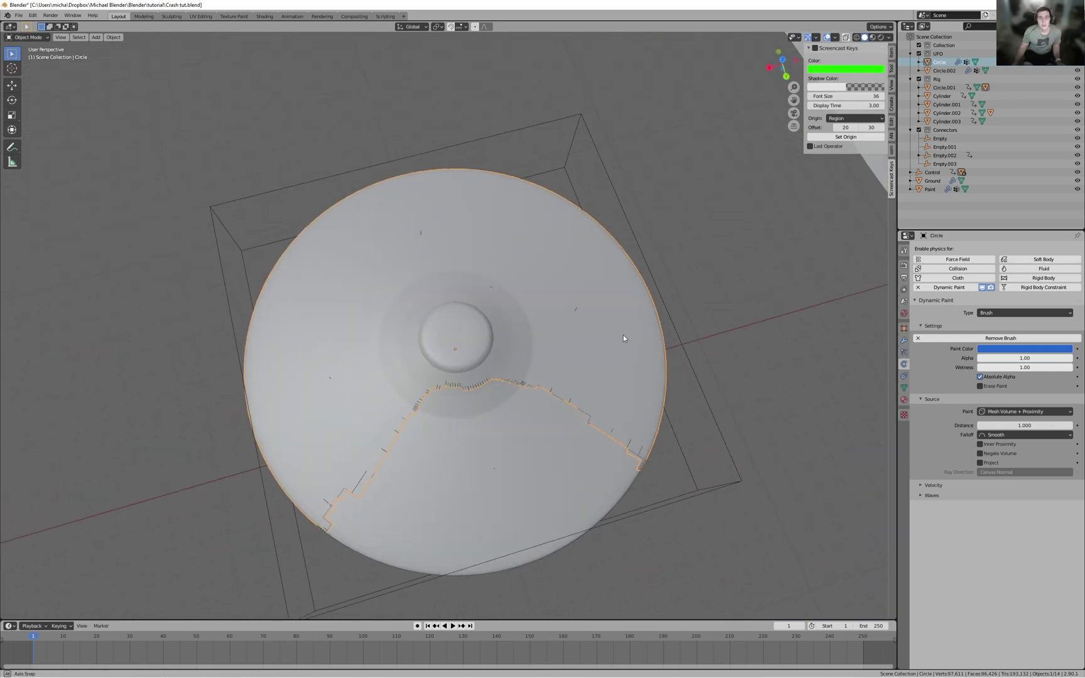
middle_drag(622, 335, 602, 326)
scroll(611, 431, down, 4)
- Select the broken-off UFO section, Circle.002, and move the timeline to frame 39
click(474, 416)
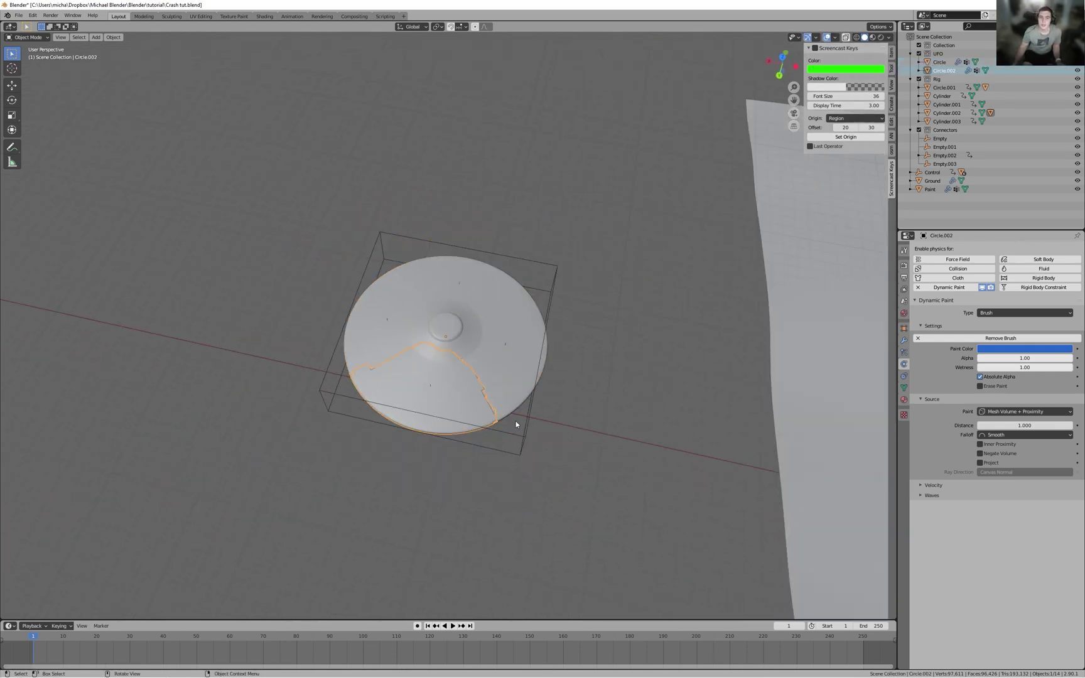
middle_drag(514, 424, 579, 469)
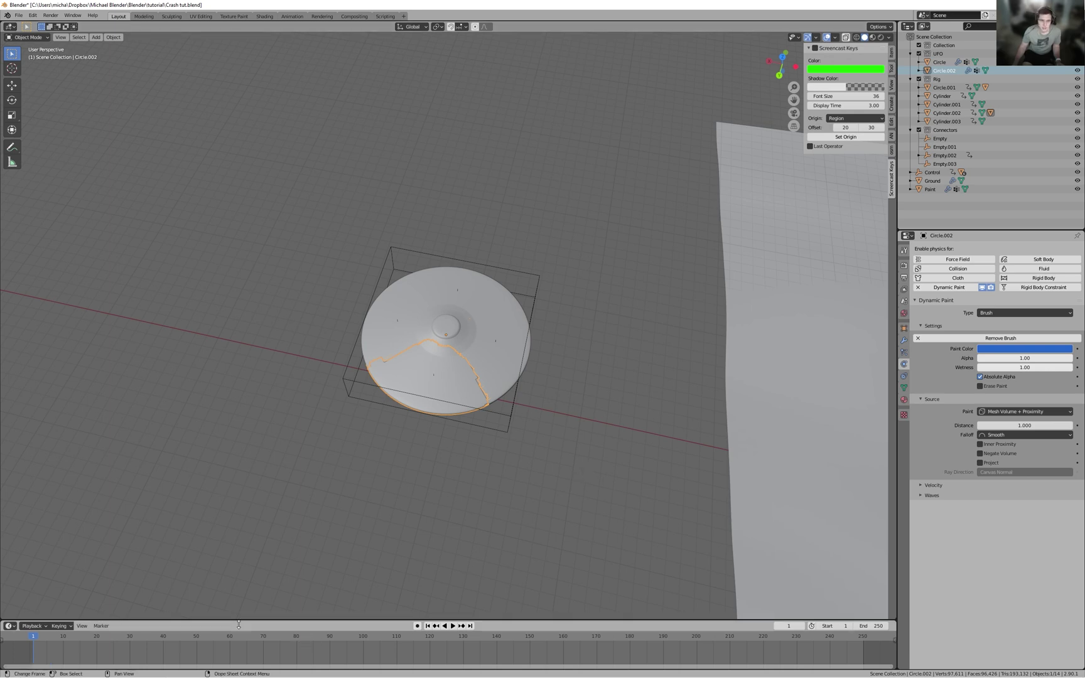
shift+middle_drag(709, 572, 418, 462)
scroll(418, 463, down, 4)
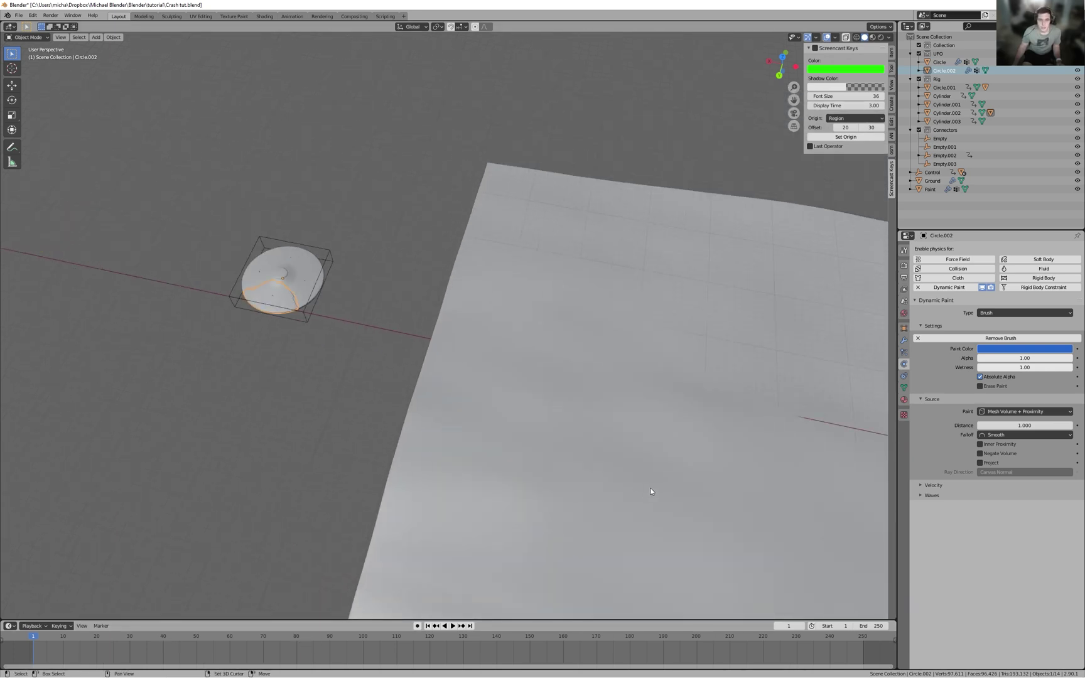
shift+middle_drag(650, 488, 555, 476)
key(space)
shift+middle_drag(641, 566, 415, 405)
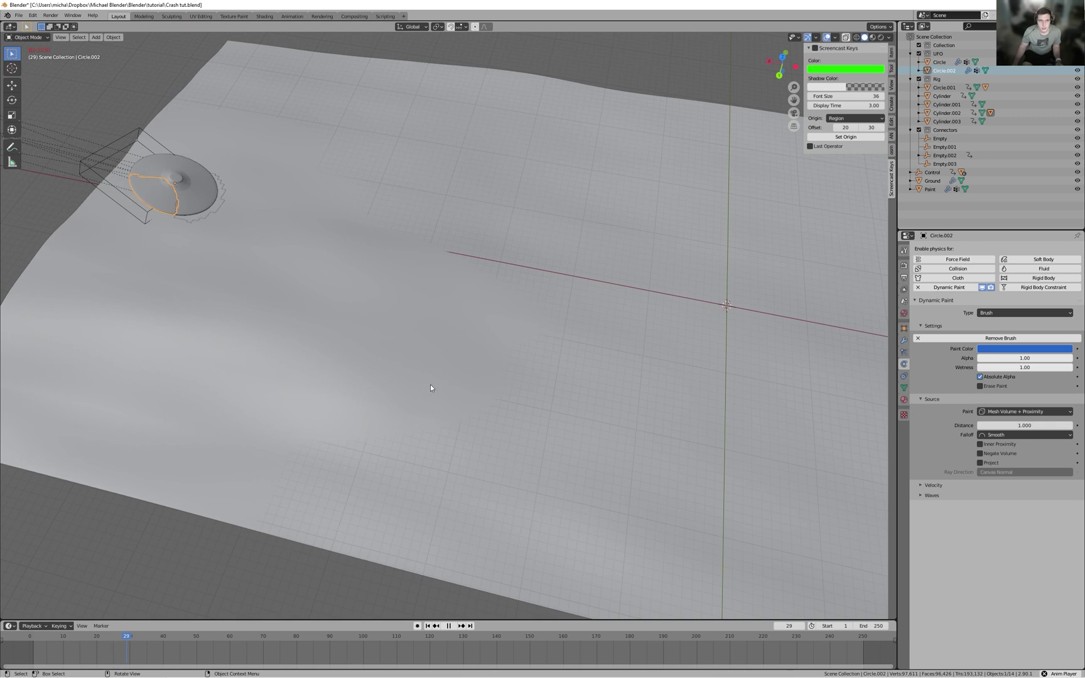
key(space)
drag(210, 639, 160, 631)
- Apply the Quick Explode effect to the broken-off UFO section and return to the first frame
shift+middle_drag(301, 298, 512, 378)
scroll(401, 325, up, 2)
key(F3)
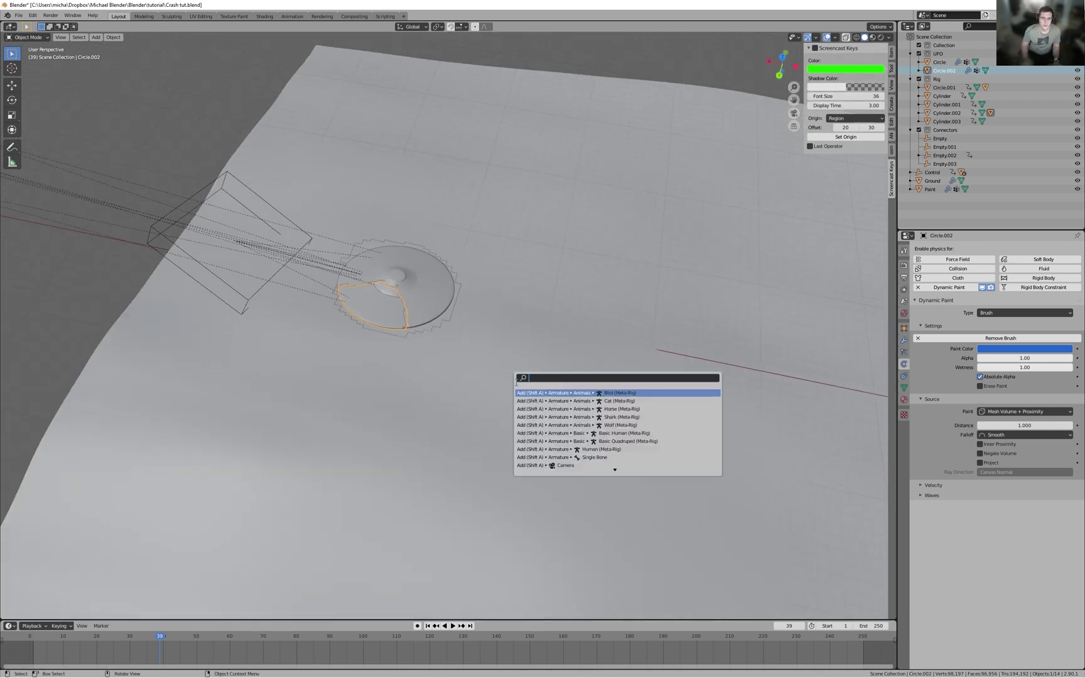
text(quick e)
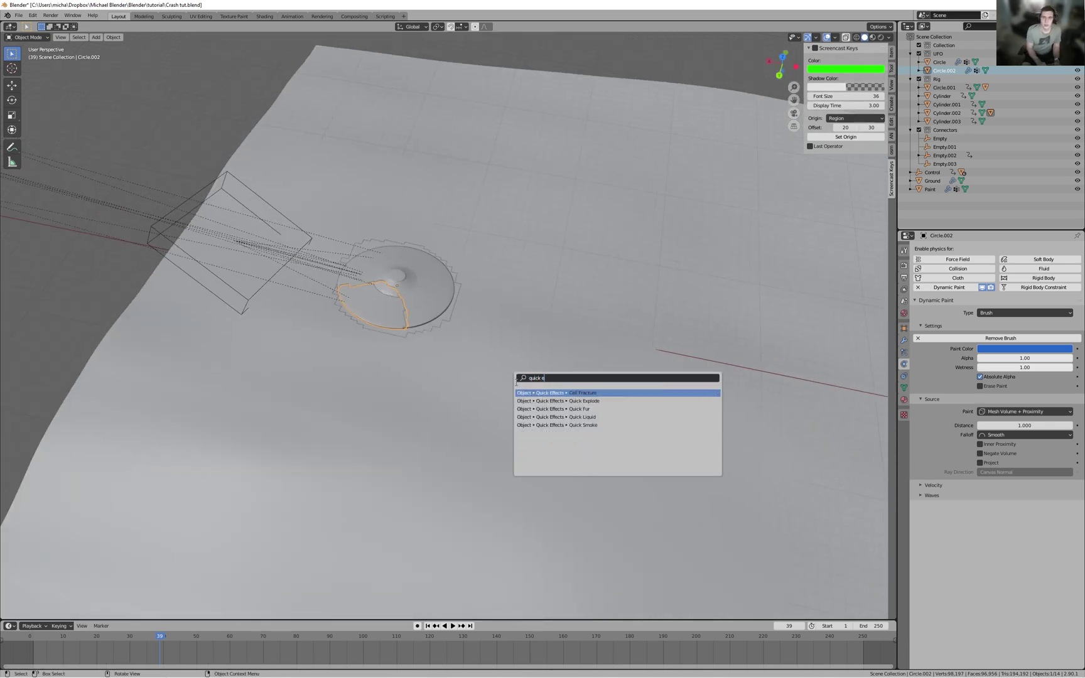
text(c)
key(BackSpace)
text(xp)
key(Return)
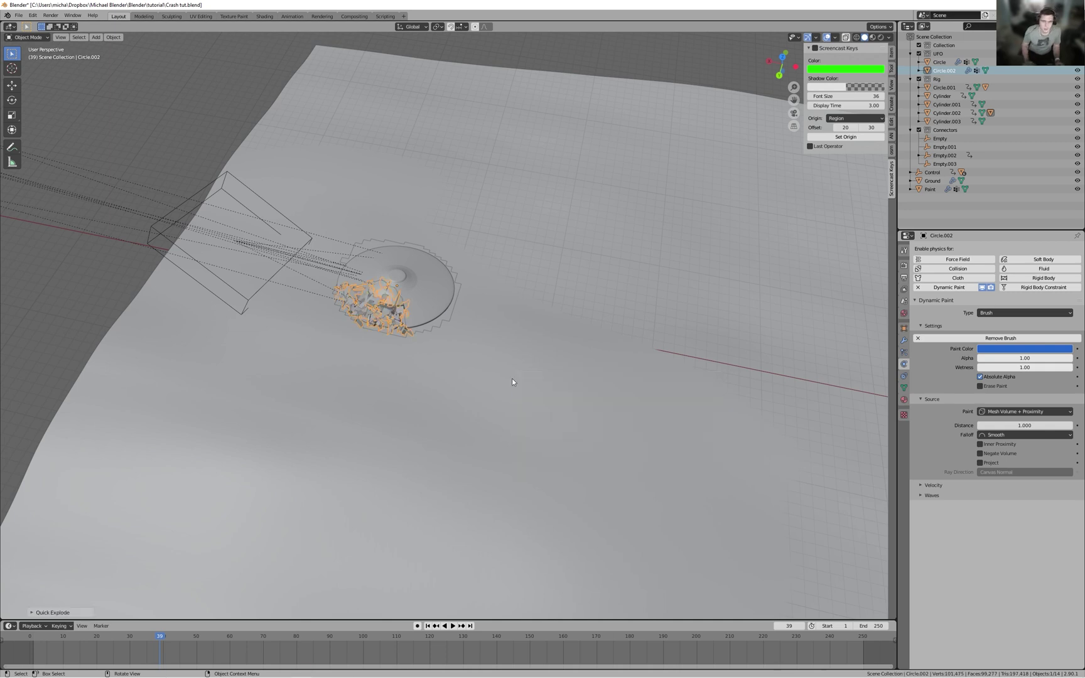
key(shift+Left)
scroll(473, 383, down, 4)
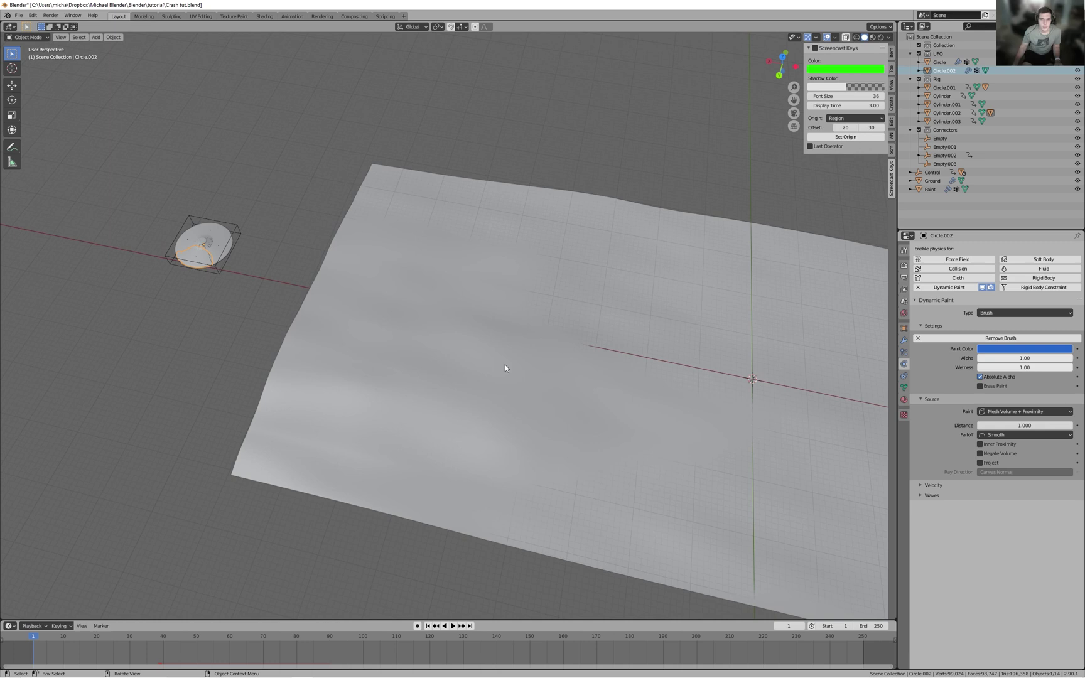
- Enable collision physics on the Ground, with particle damping 0.370 and particle friction 0.066
click(531, 473)
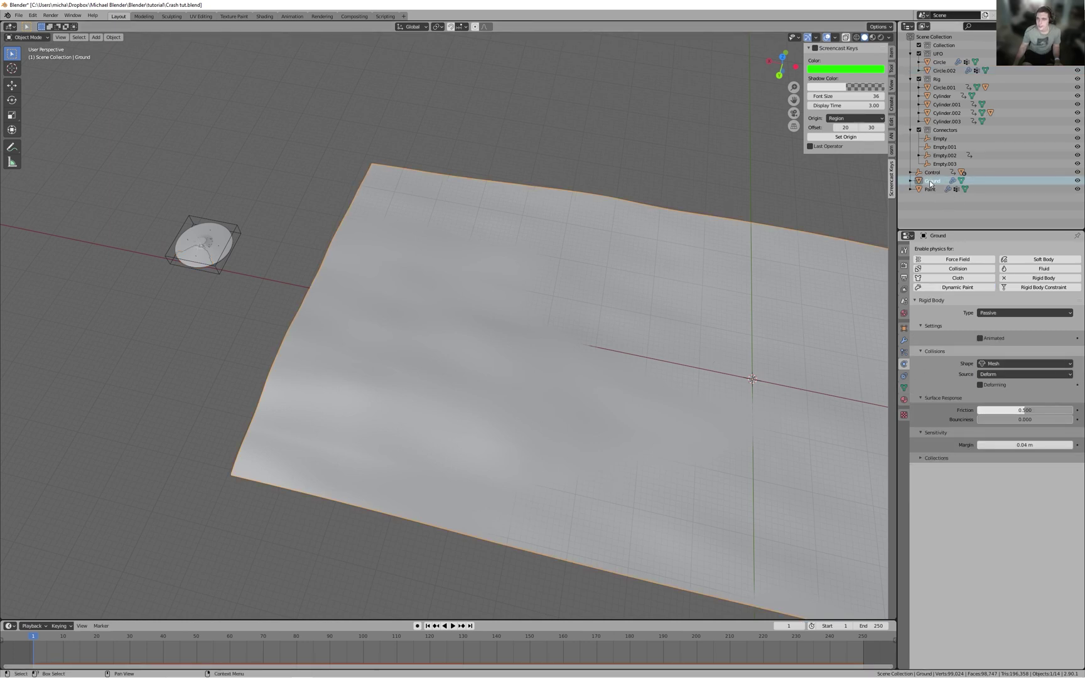
click(958, 269)
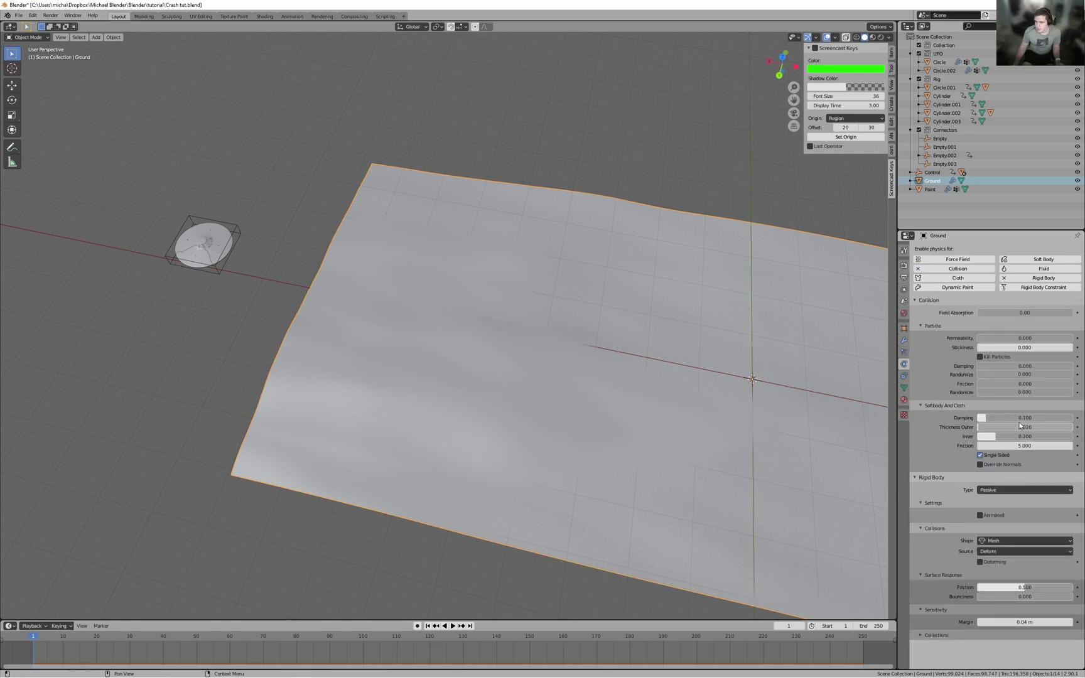
drag(984, 366, 998, 366)
drag(1008, 366, 983, 384)
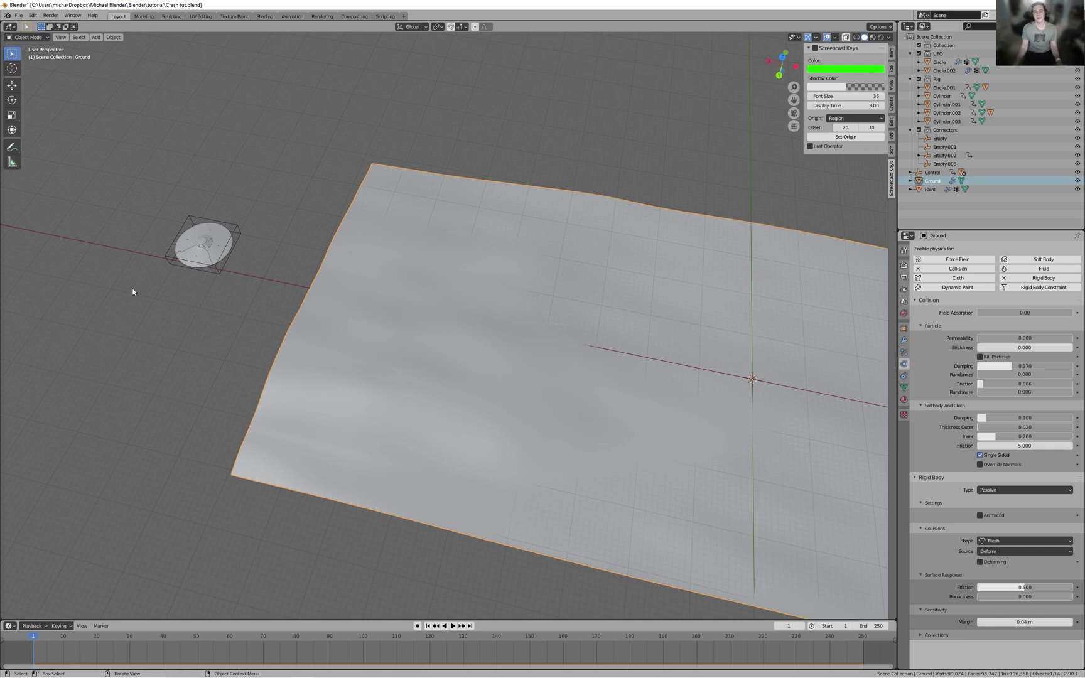
- Play the crash to check how the debris meets the ground, and return to the first frame
key(space)
middle_drag(500, 351, 559, 161)
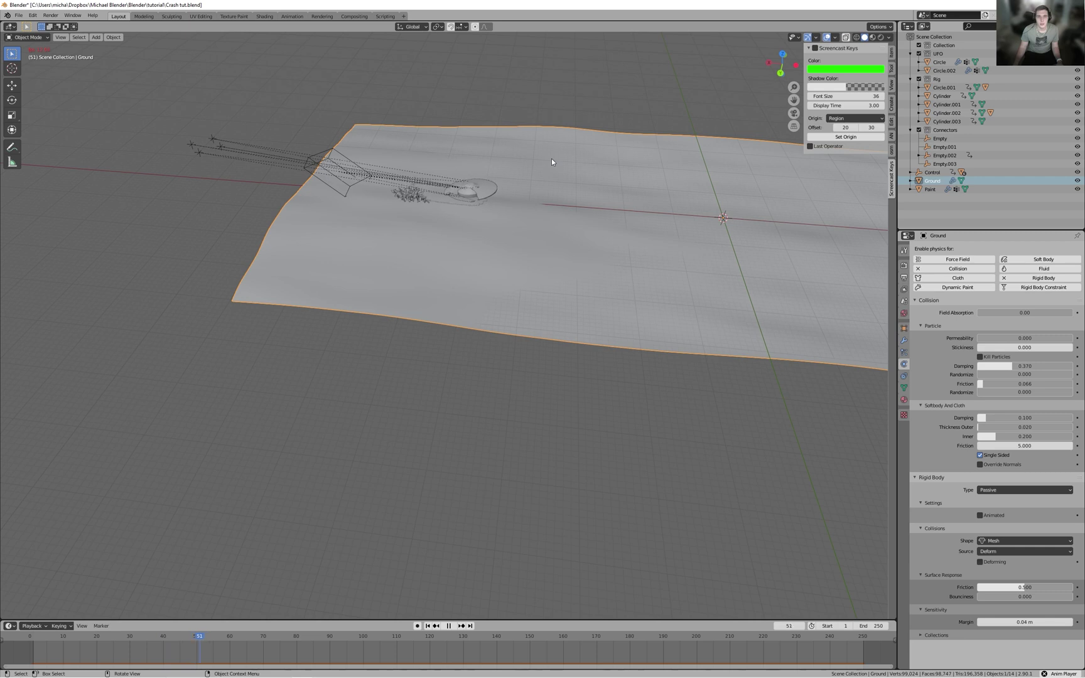
key(space)
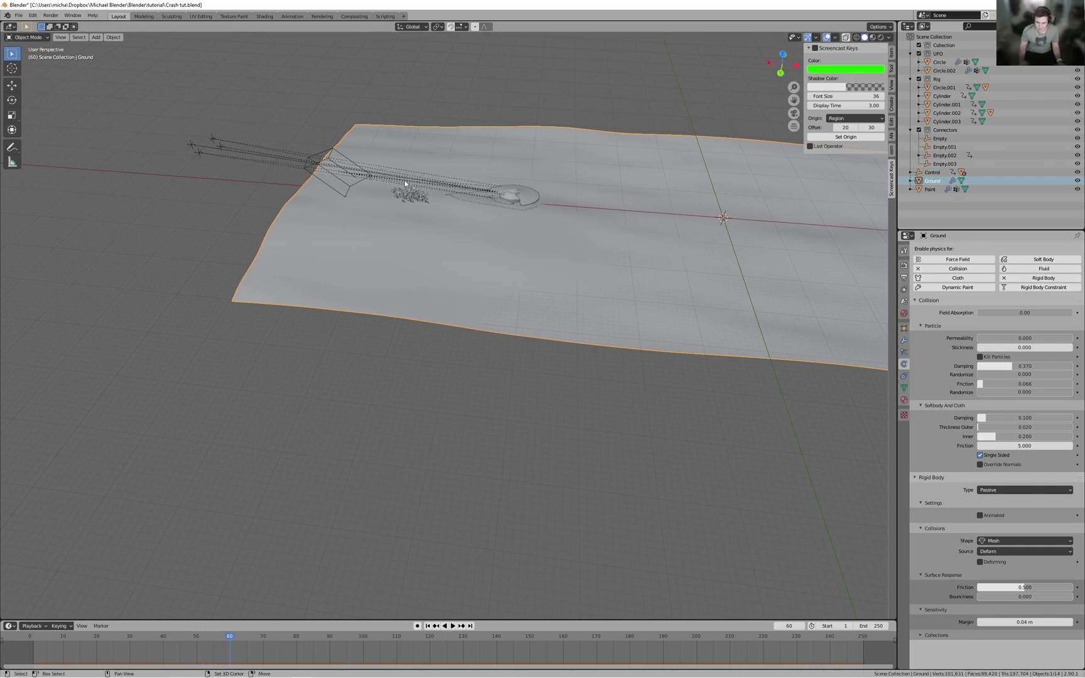
key(shift+Left)
- Select the broken-off UFO section, Circle.002, and set its particle emission end frame to 75
click(204, 146)
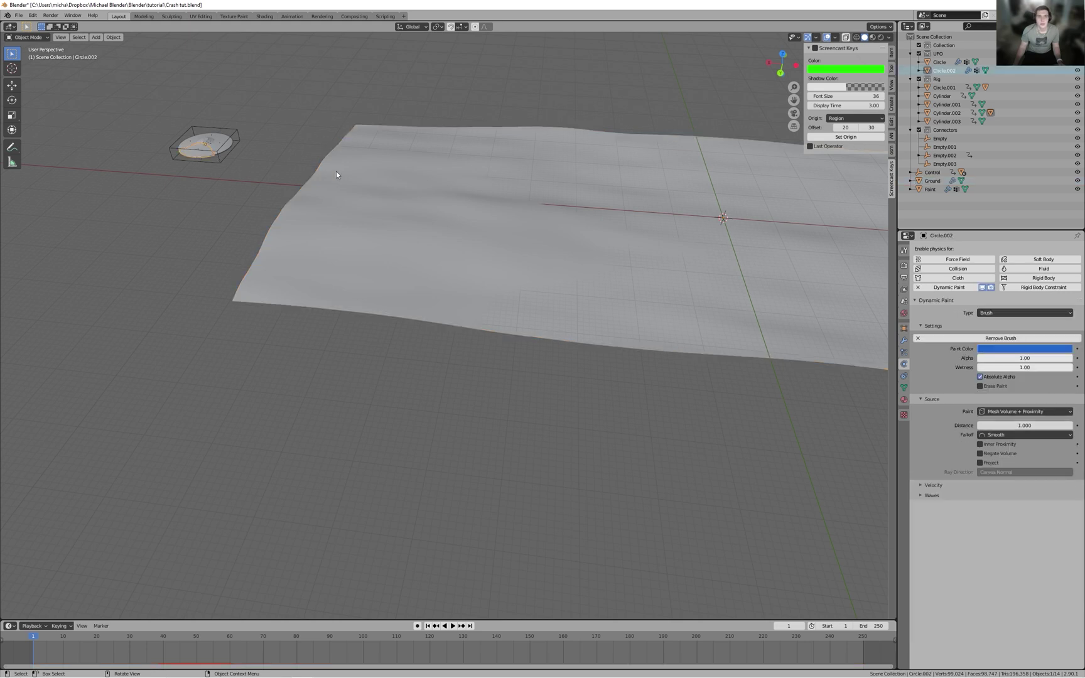
scroll(649, 250, down, 2)
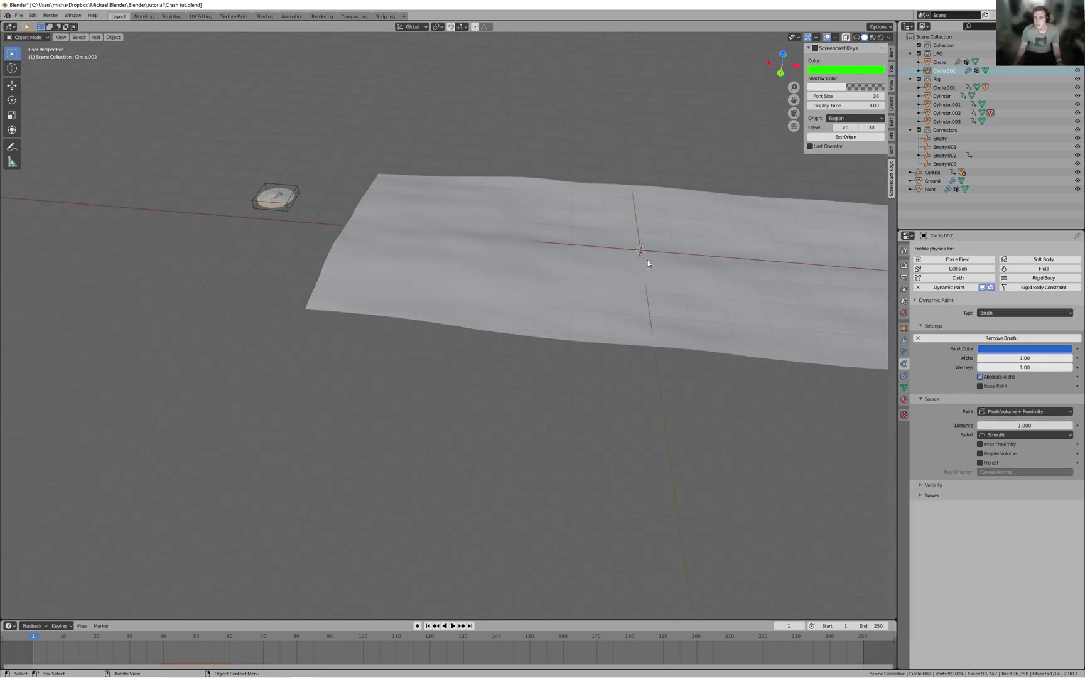
shift+middle_drag(400, 238, 452, 267)
key(KP_Decimal)
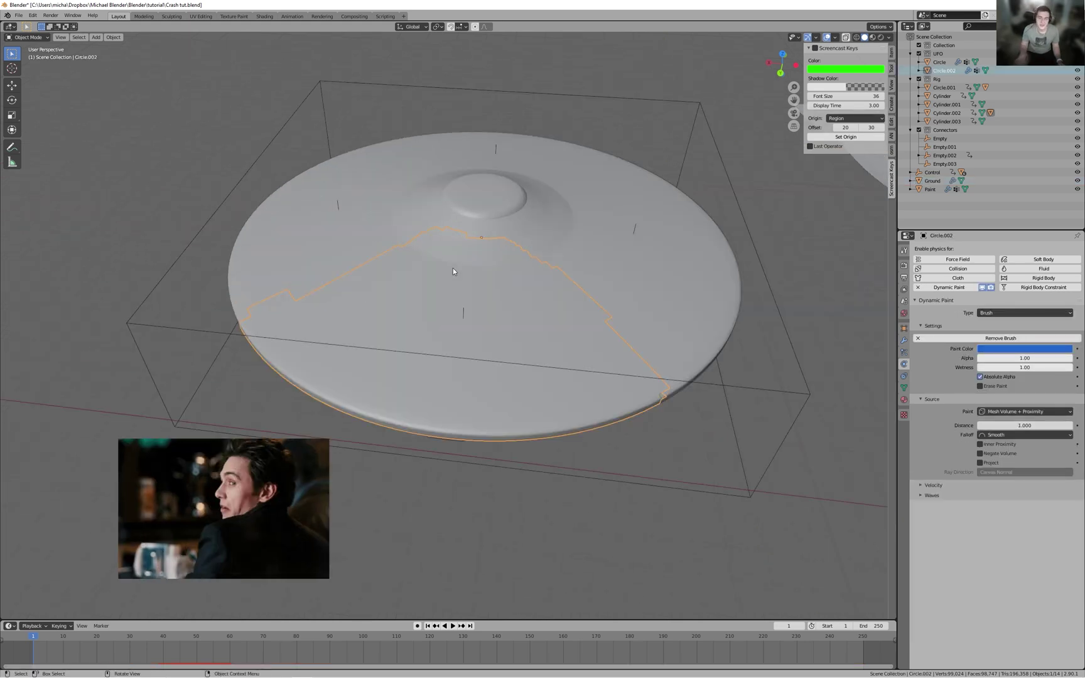
click(904, 351)
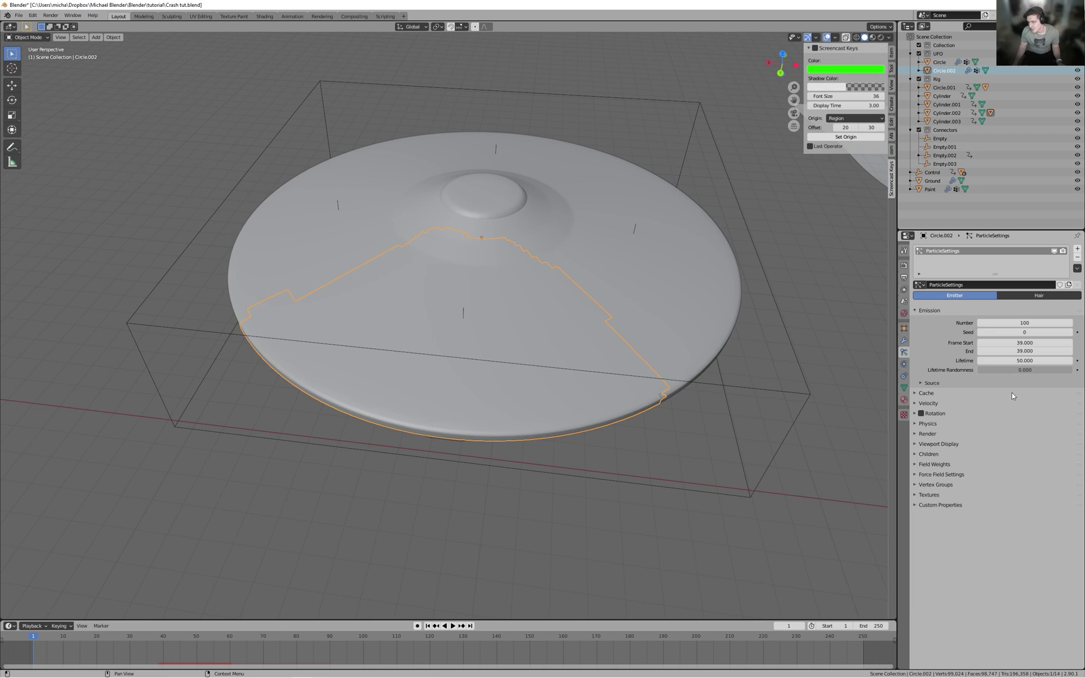
click(1030, 351)
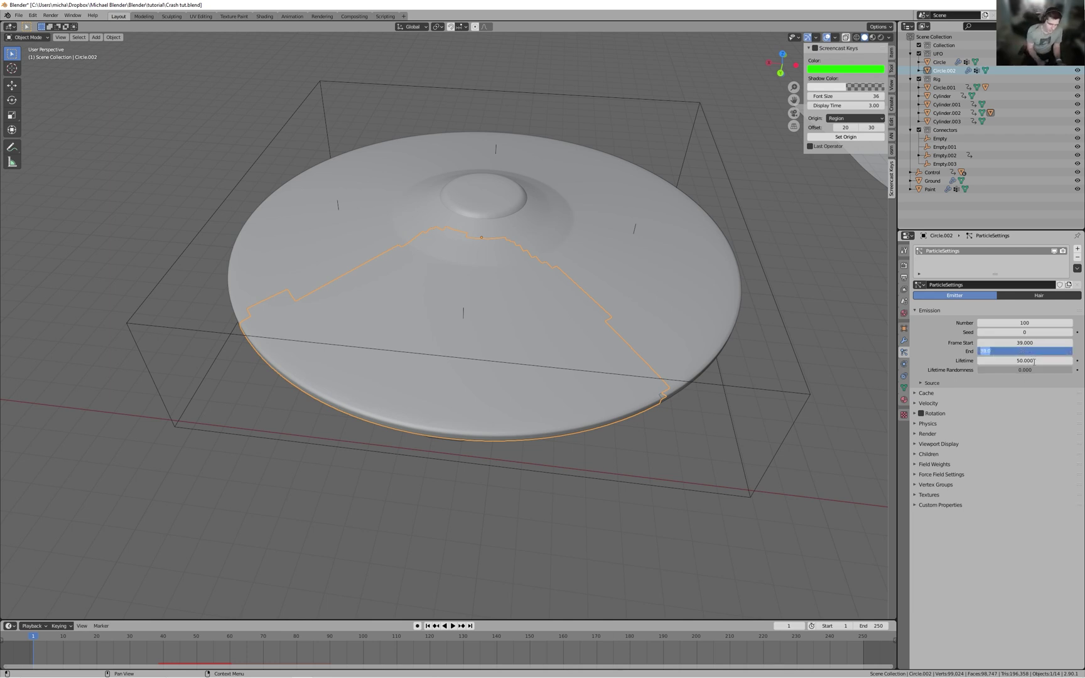
text(75)
key(Return)
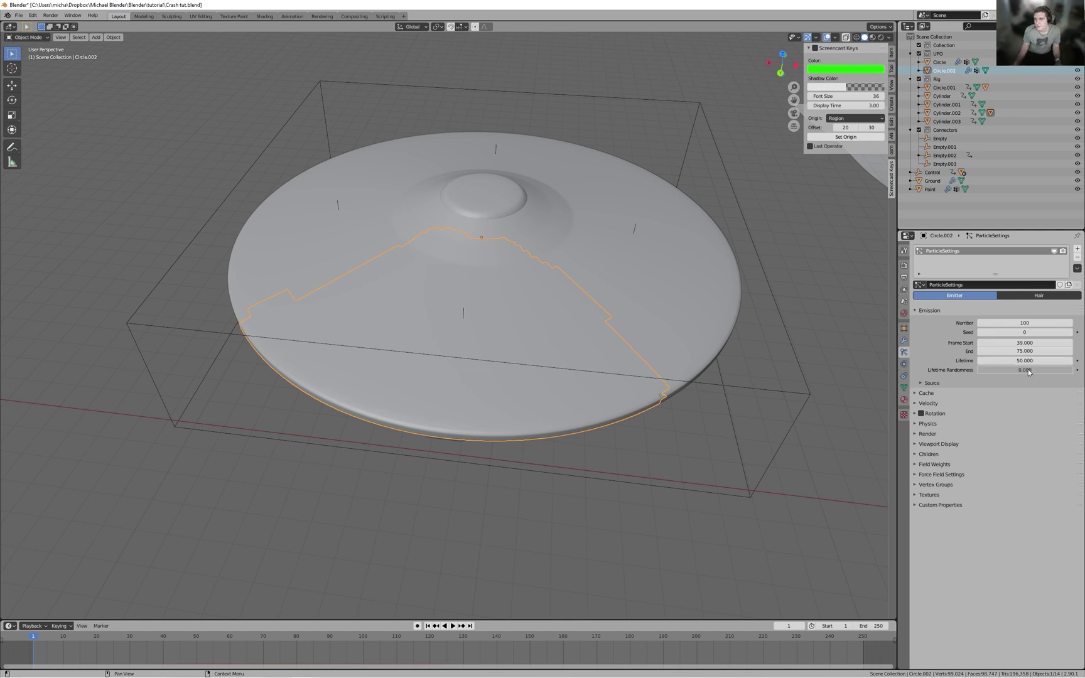
- Set the particle number to 1000 and the particle lifetime to 250
click(1042, 325)
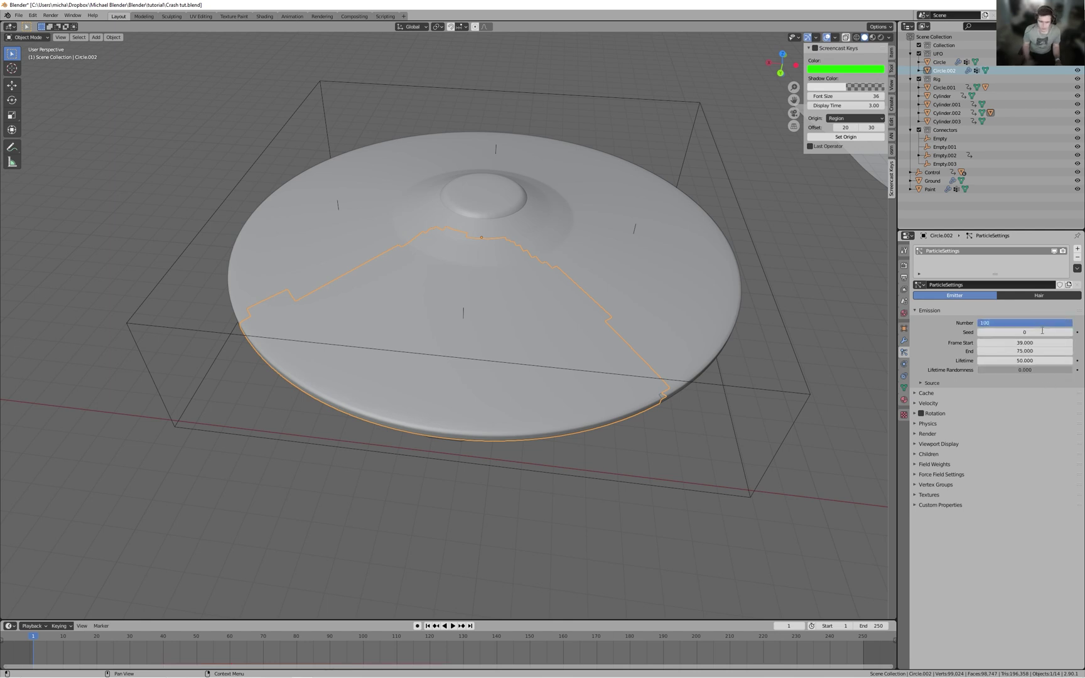
key(Return)
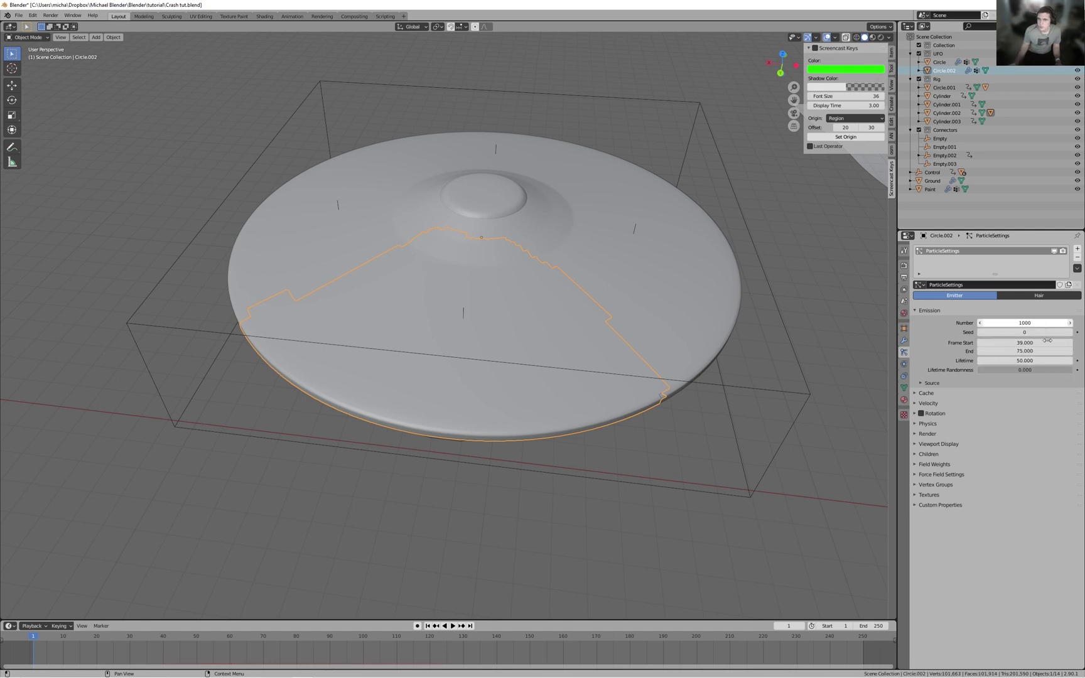
click(1002, 361)
text(250)
key(Return)
right_click(589, 374)
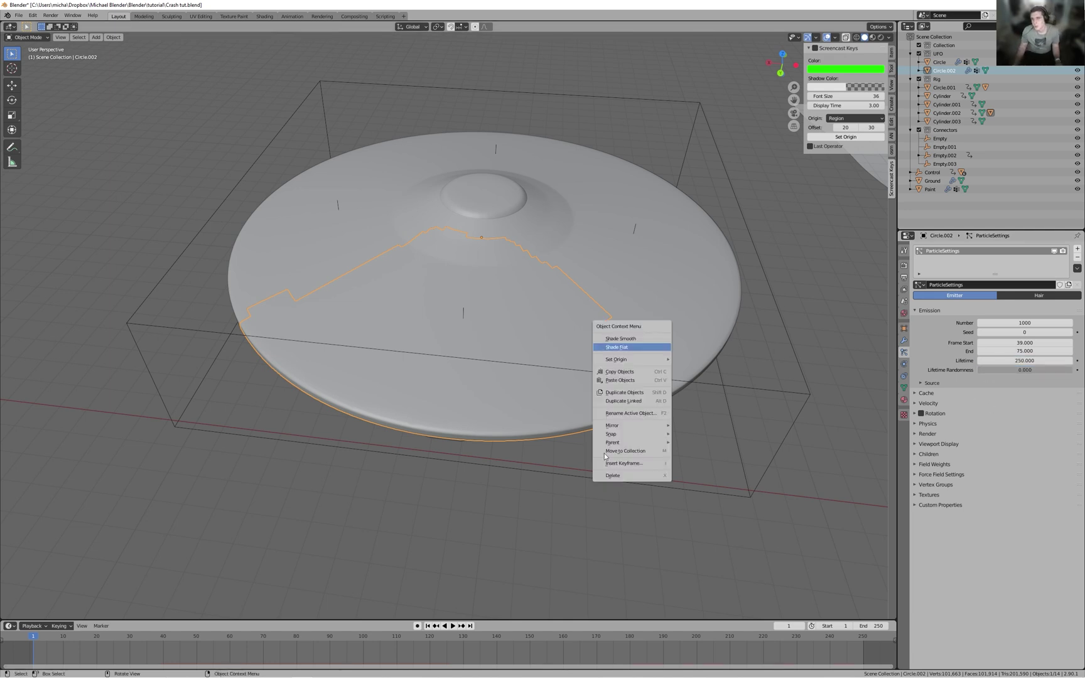
- Review the particle source, cache and velocity settings, and enable particle rotation
click(931, 382)
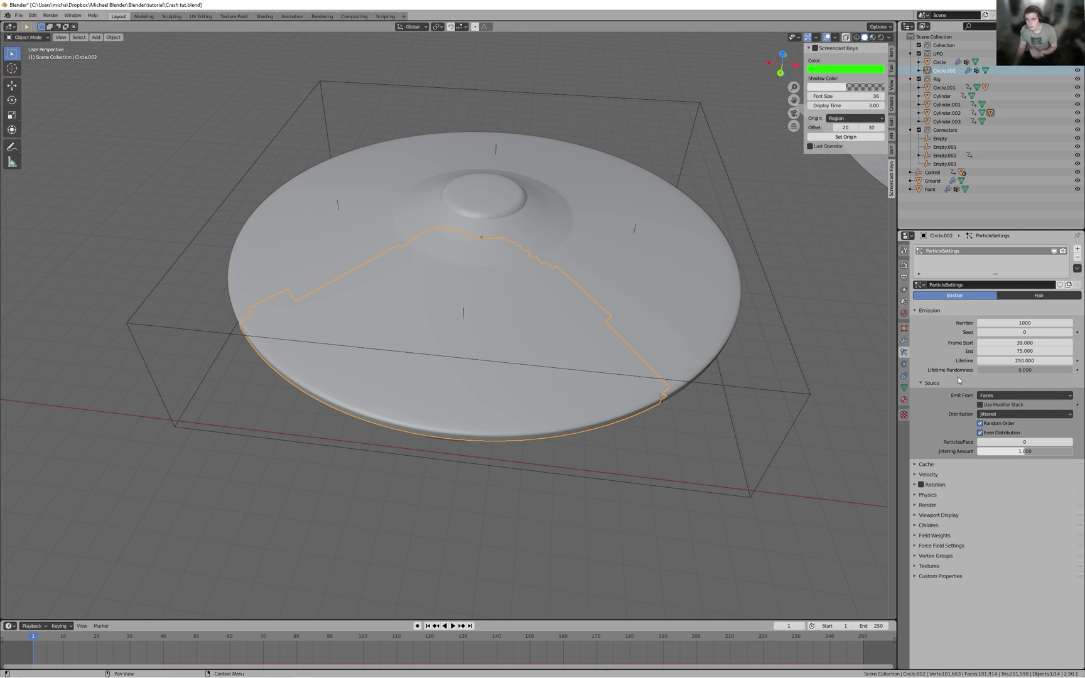
click(934, 383)
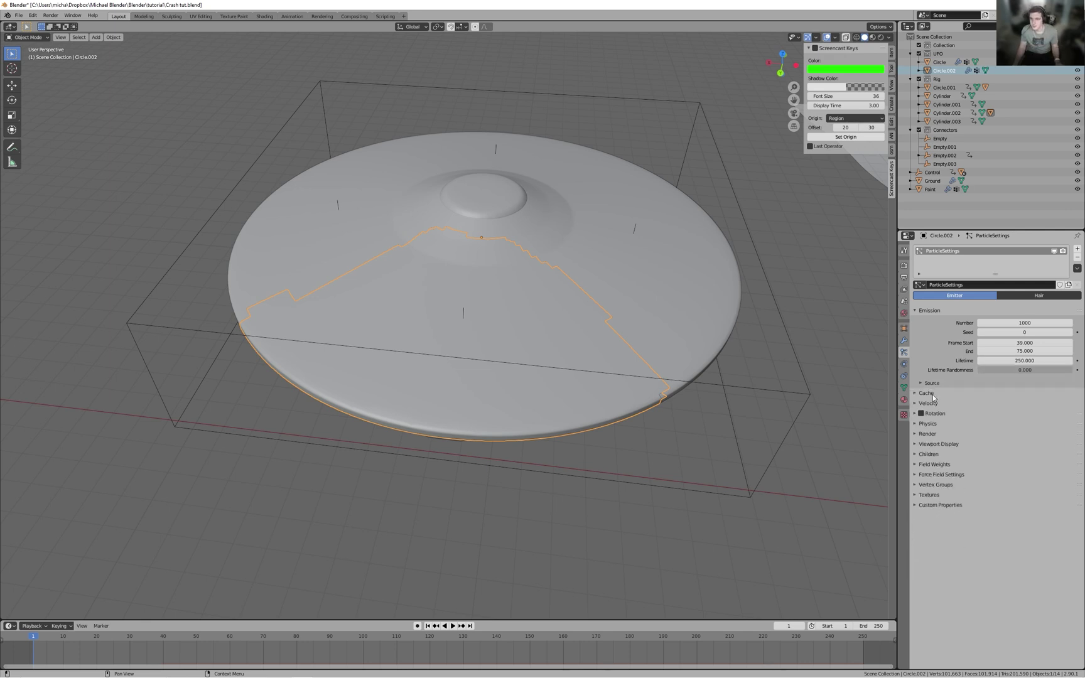
click(934, 394)
click(932, 394)
click(929, 404)
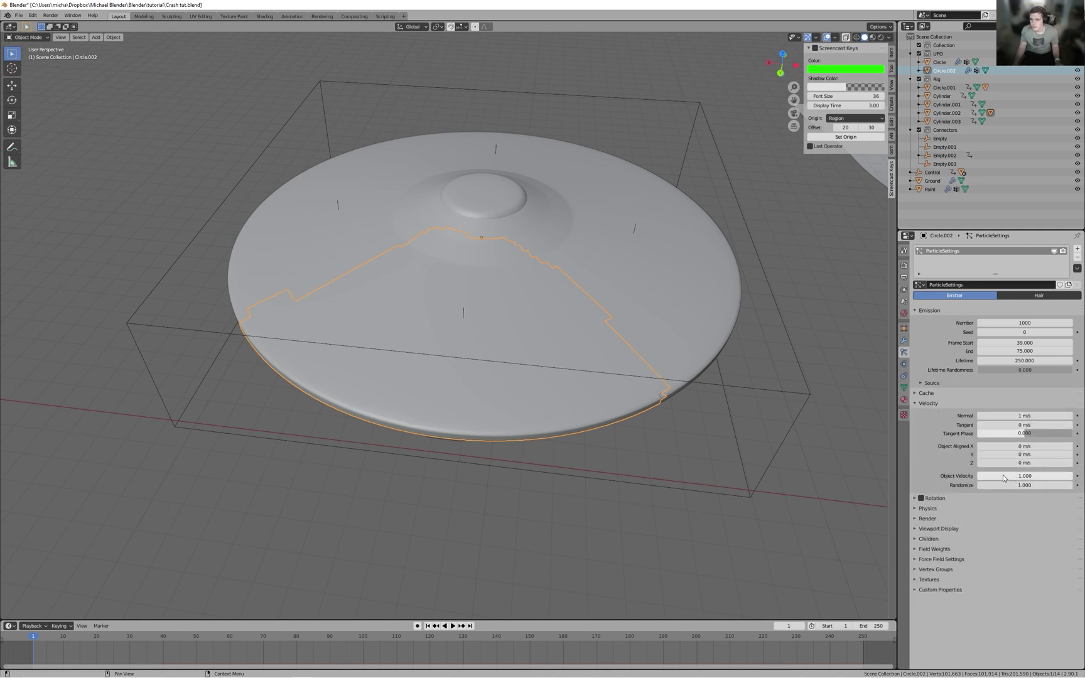
click(935, 499)
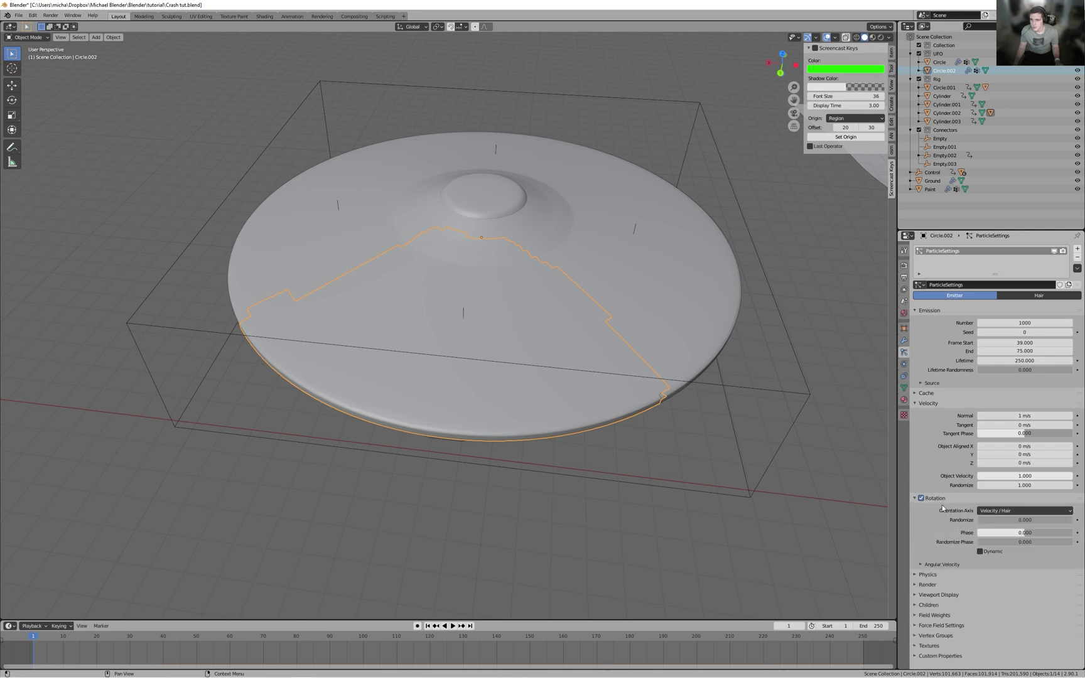
click(935, 500)
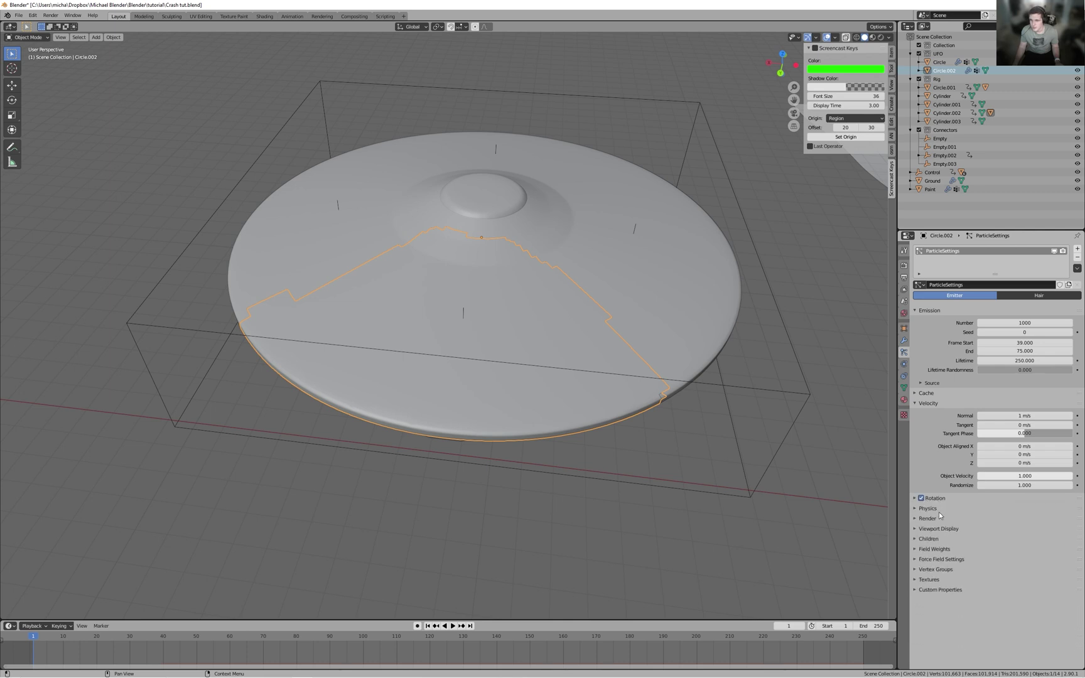
- Try a reduced gravity field weight of 0.586 for the debris particles
click(936, 510)
scroll(934, 516, down, 2)
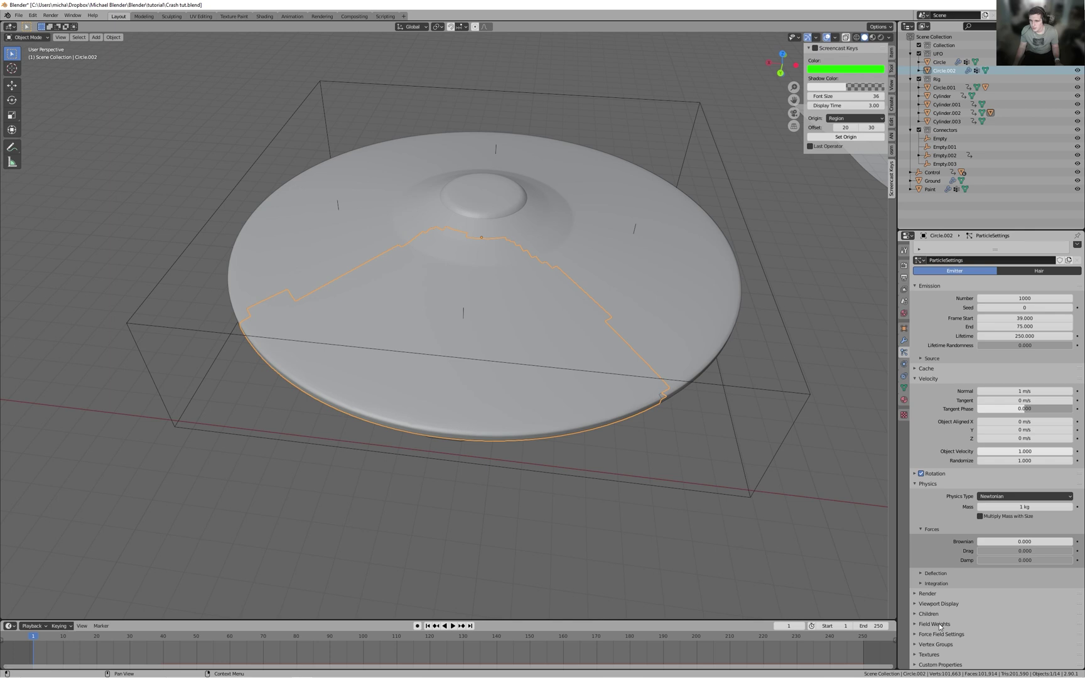
click(932, 604)
click(929, 594)
scroll(929, 594, down, 2)
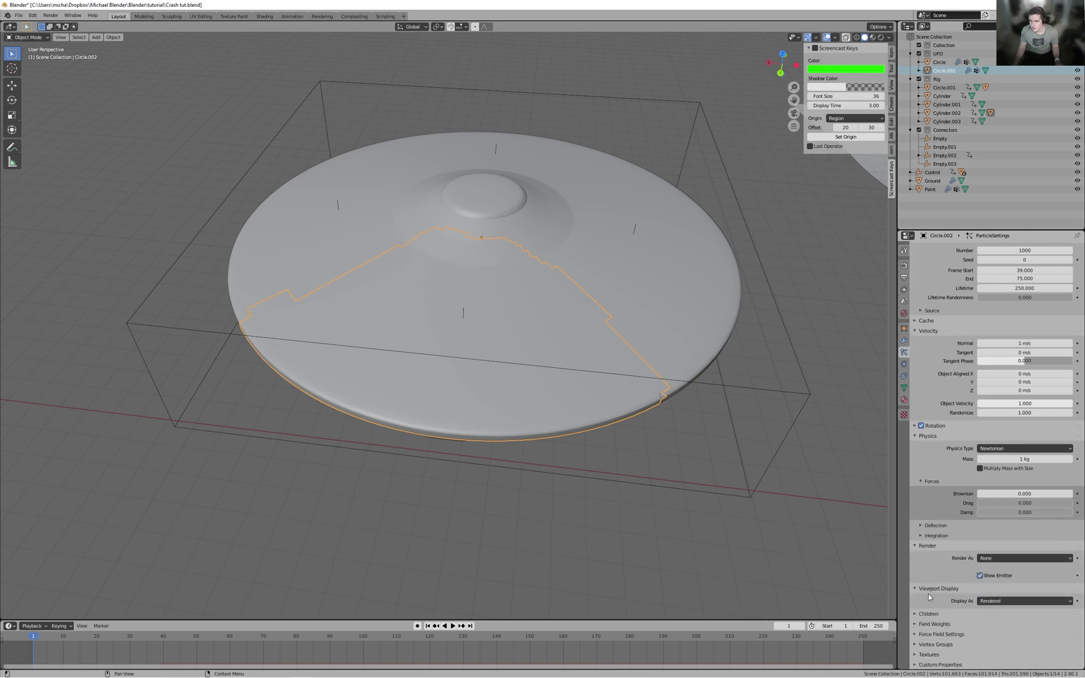
click(927, 613)
scroll(920, 621, down, 1)
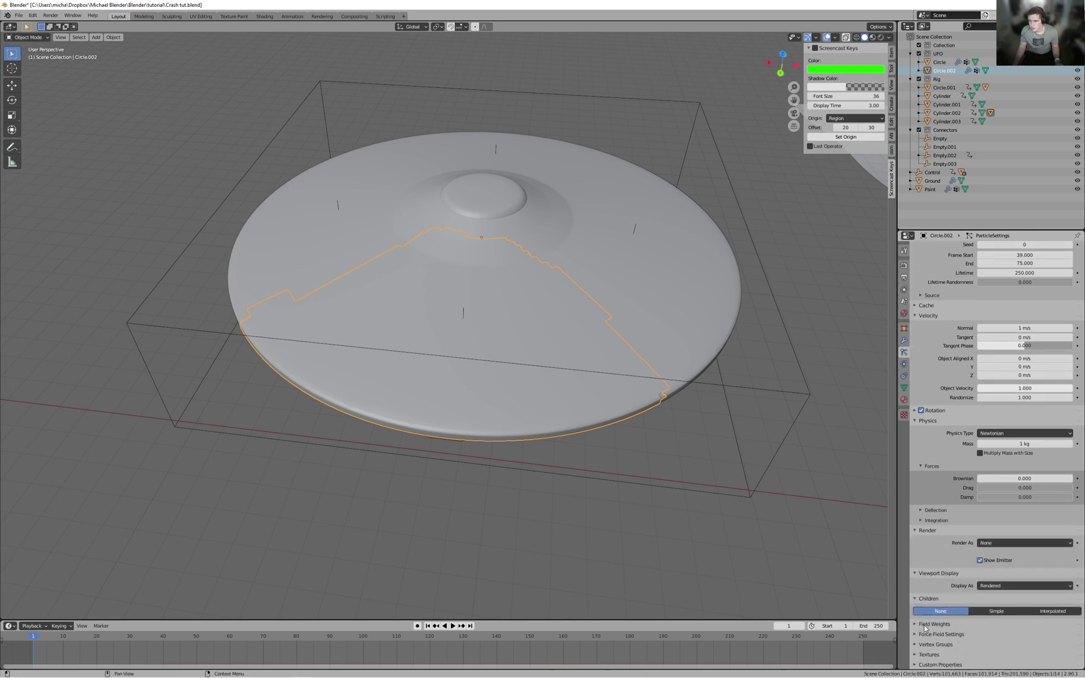
click(924, 624)
scroll(1012, 575, down, 4)
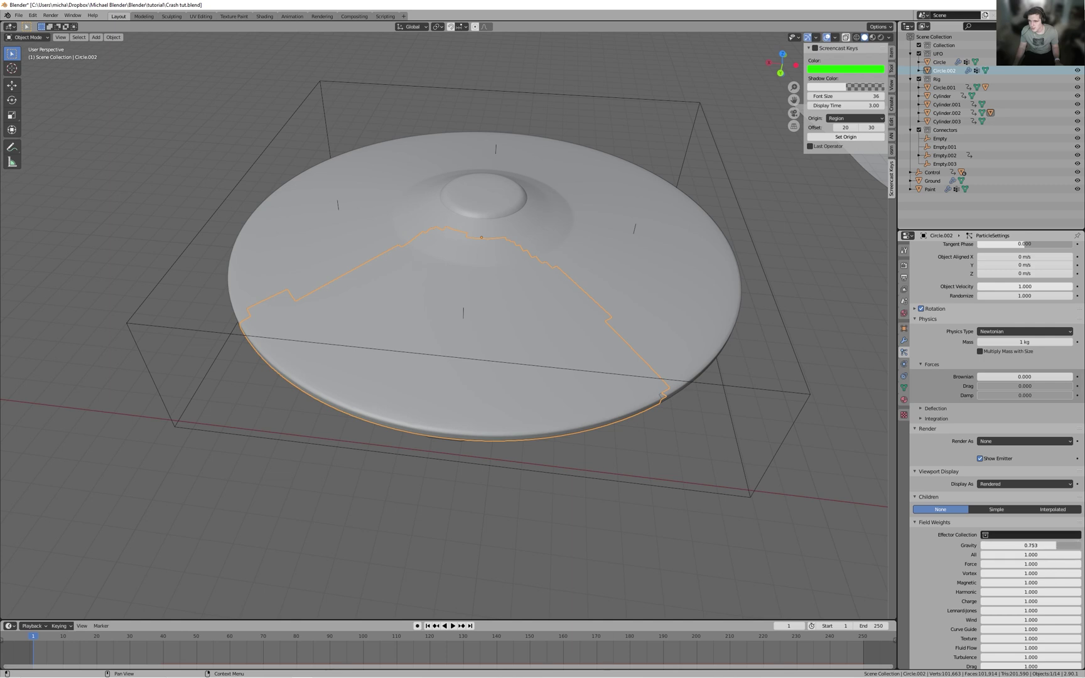
drag(1041, 545, 1039, 545)
scroll(766, 500, down, 5)
- Preview the explosion, restore the particles' gravity field weight to 1.000, and replay the crash from the first frame
key(space)
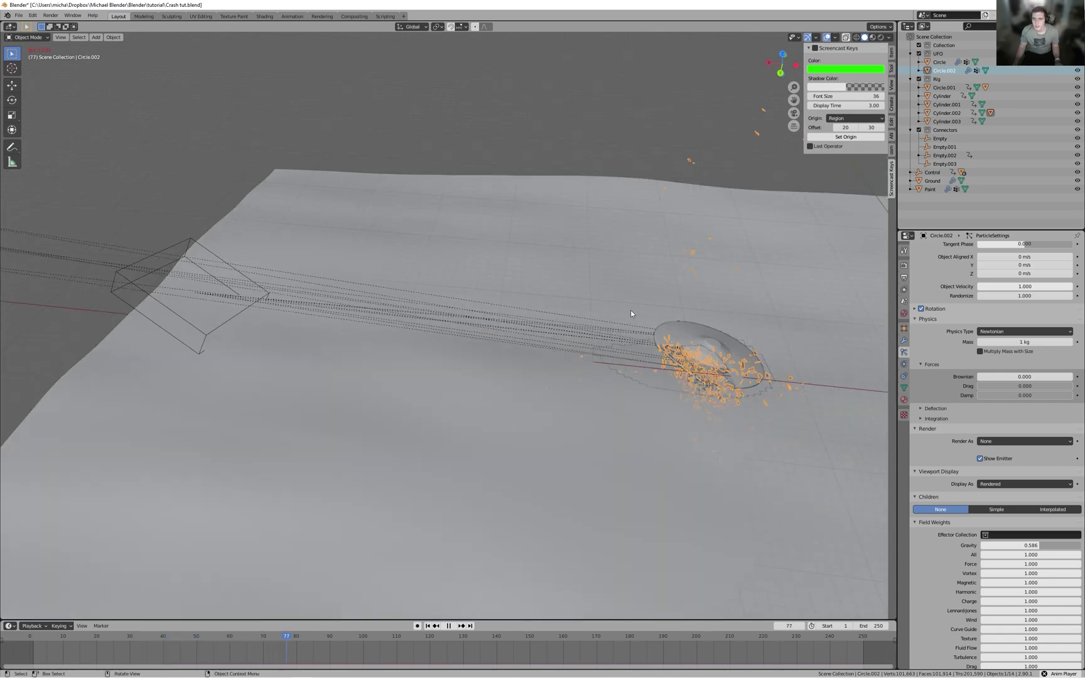
key(space)
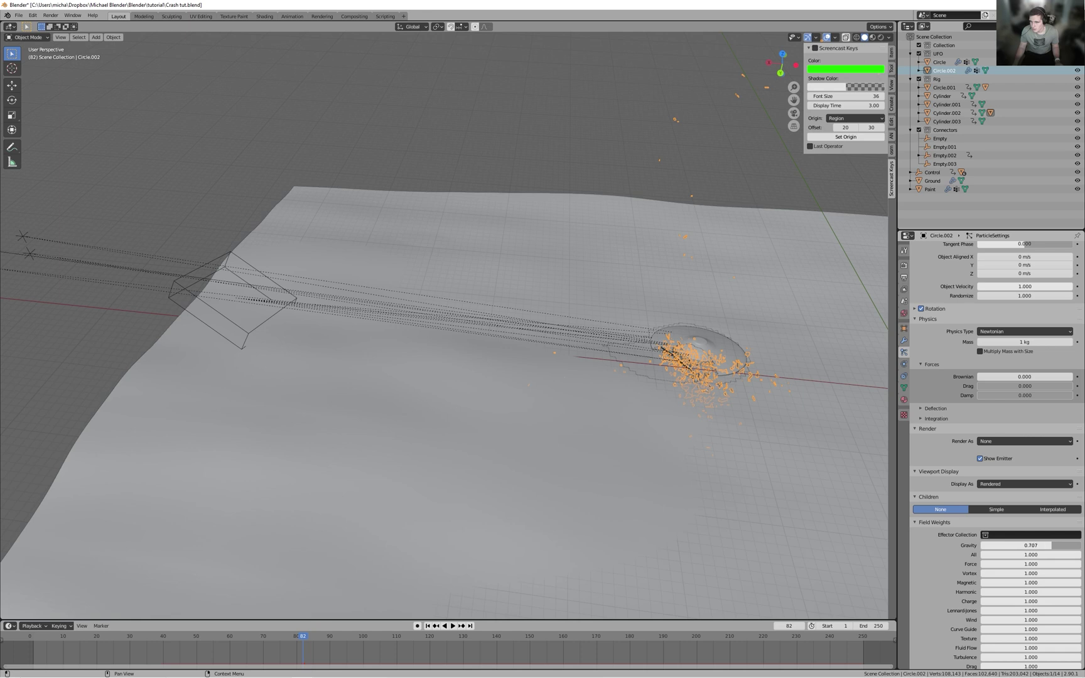
key(shift+Left)
key(space)
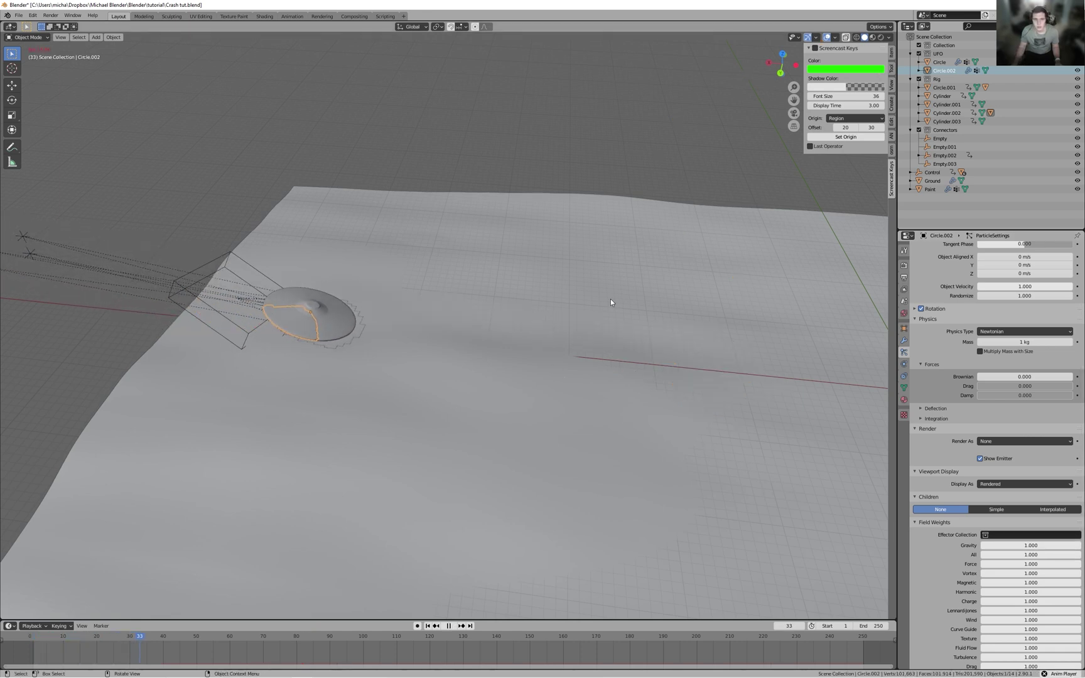
key(space)
- Set the Object Velocity influence of the debris particles to 0
click(904, 343)
click(905, 352)
scroll(1001, 341, up, 14)
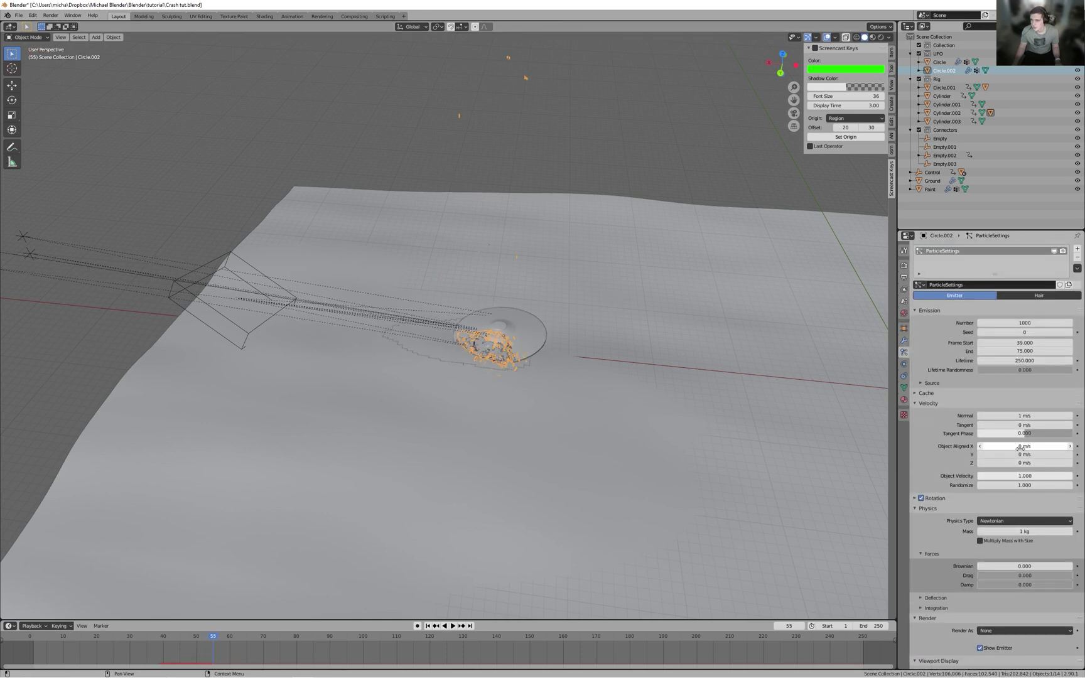
click(1026, 476)
text(0)
key(Return)
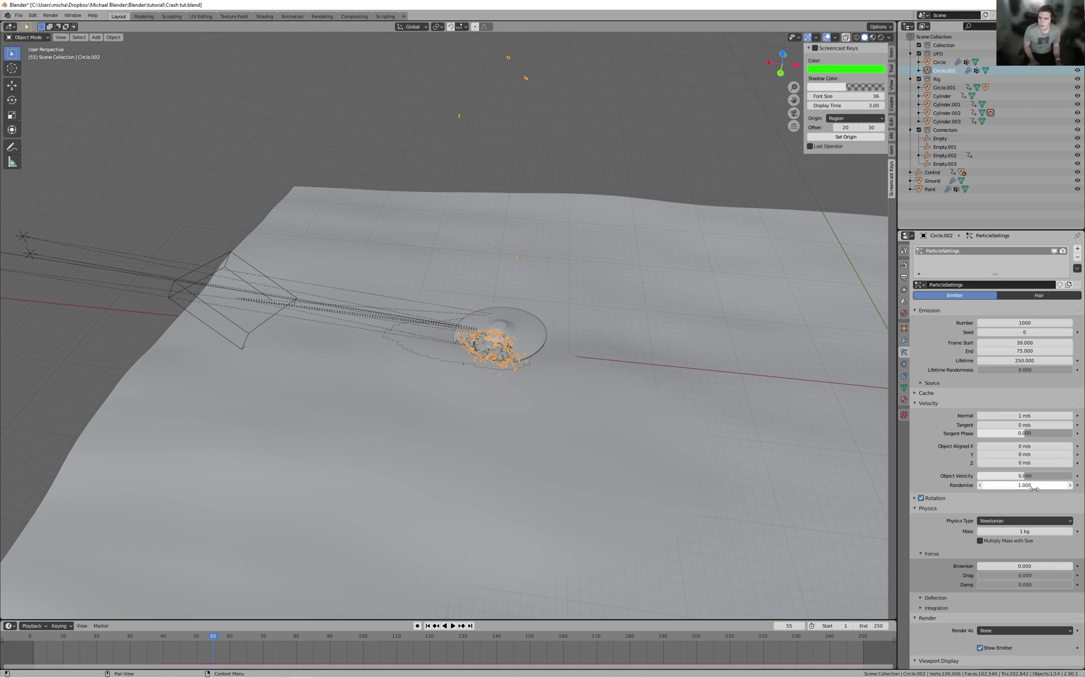
- Replay the crash without inherited object velocity, return to the first frame and bring the UFO into view
key(shift+Left)
key(space)
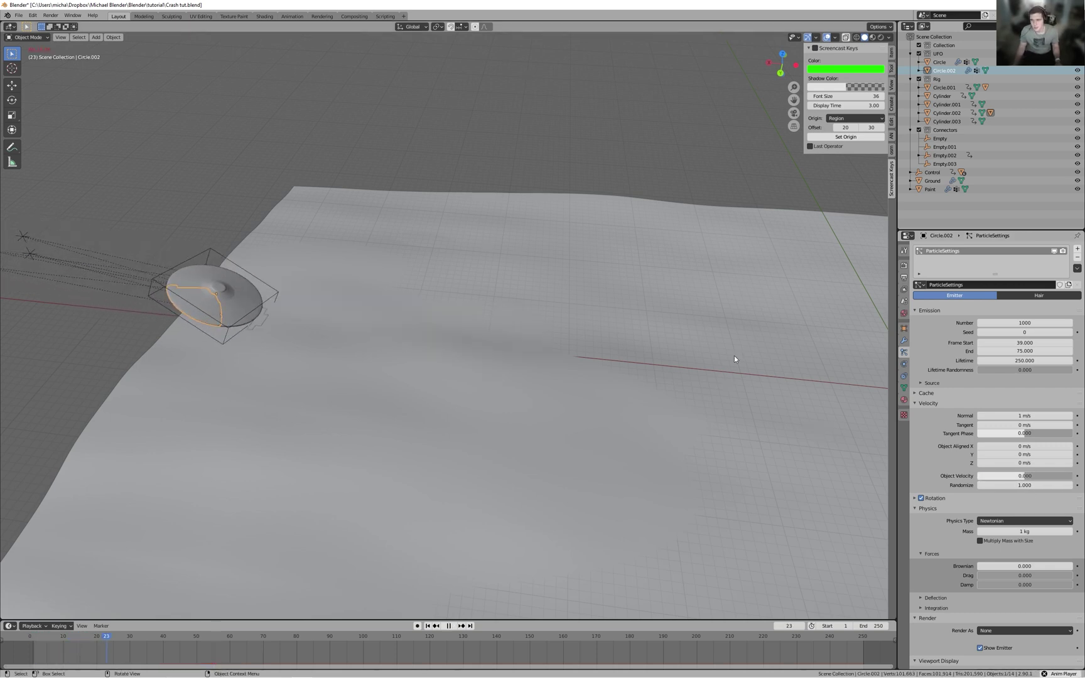
key(space)
key(shift+Left)
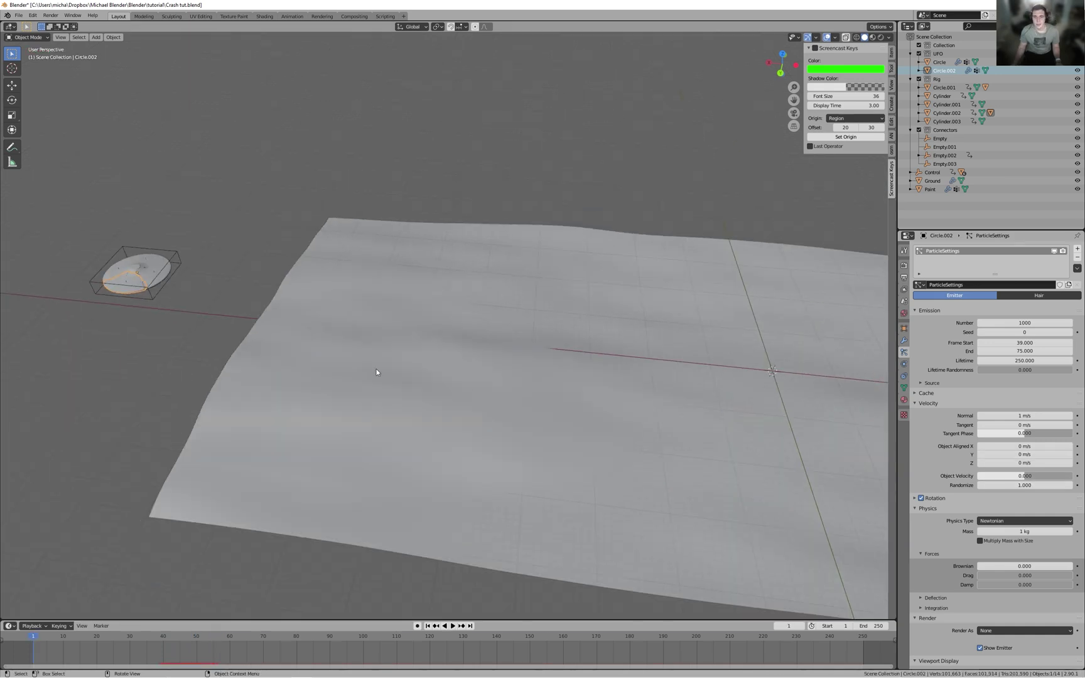
shift+middle_drag(546, 332, 658, 345)
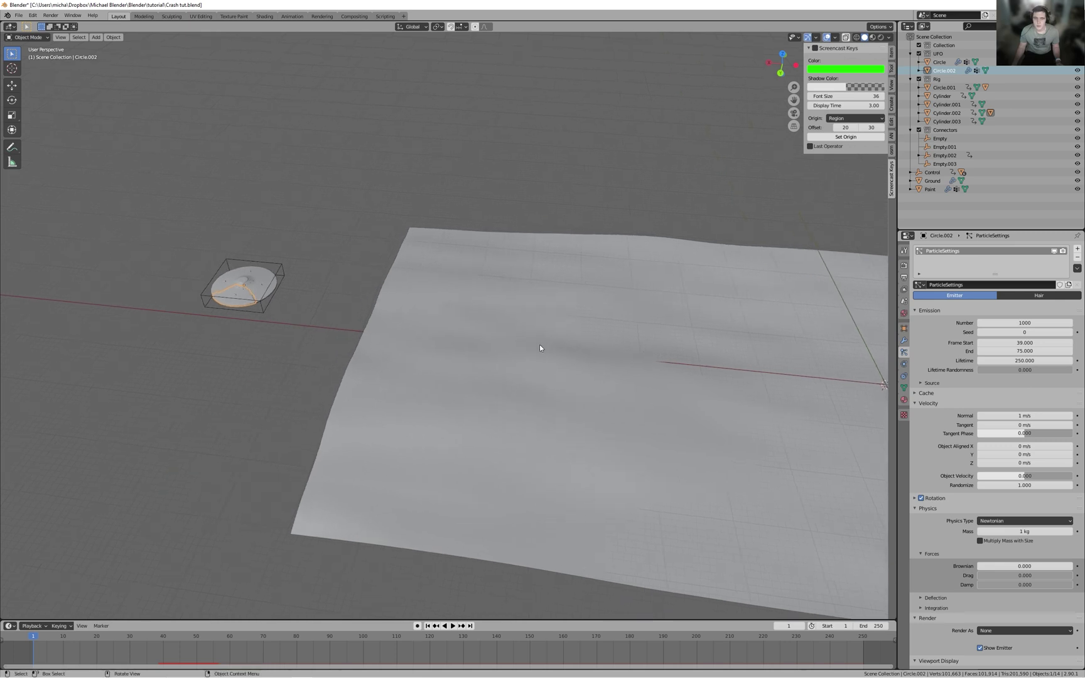
- Display the axes of the broken-off UFO section and inspect their direction relative to the ground
click(904, 329)
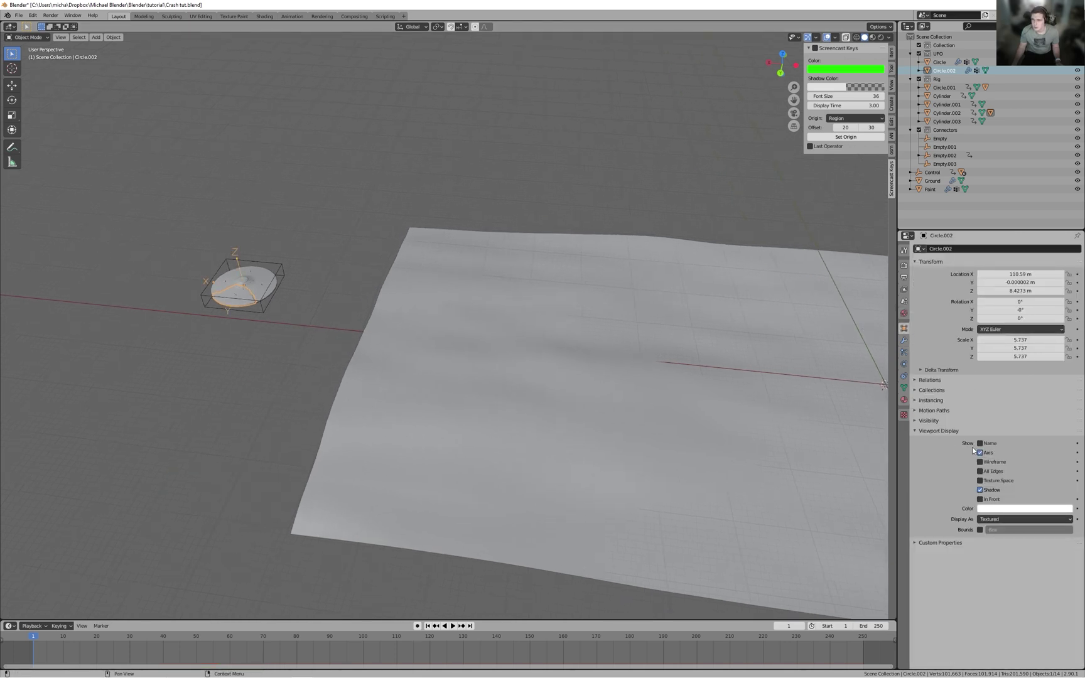
scroll(524, 376, up, 2)
shift+middle_drag(420, 364, 459, 327)
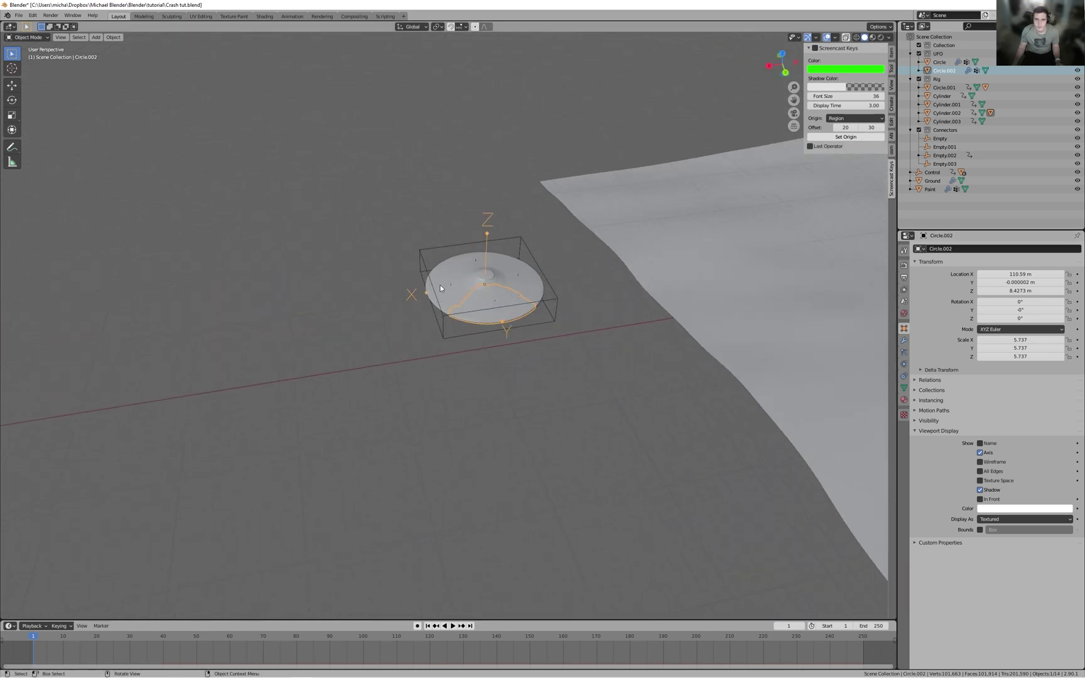
shift+middle_drag(533, 347, 344, 298)
scroll(596, 343, down, 4)
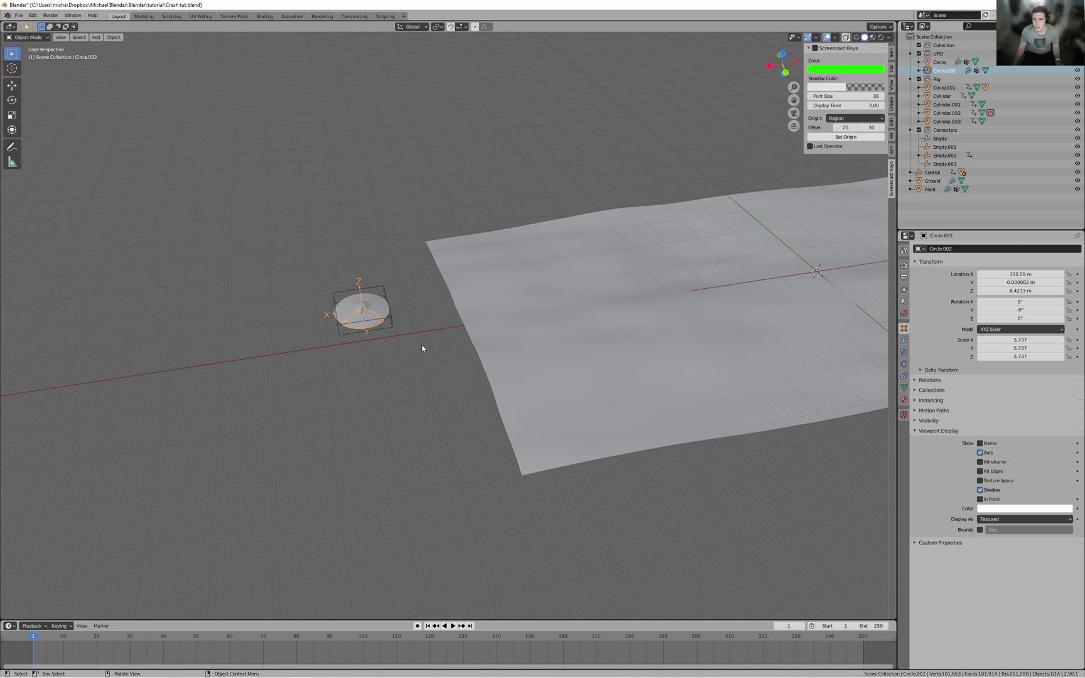
- Set the particles' object-aligned velocity to -5 m/s on X and 2 m/s on Z, and start playback
click(904, 353)
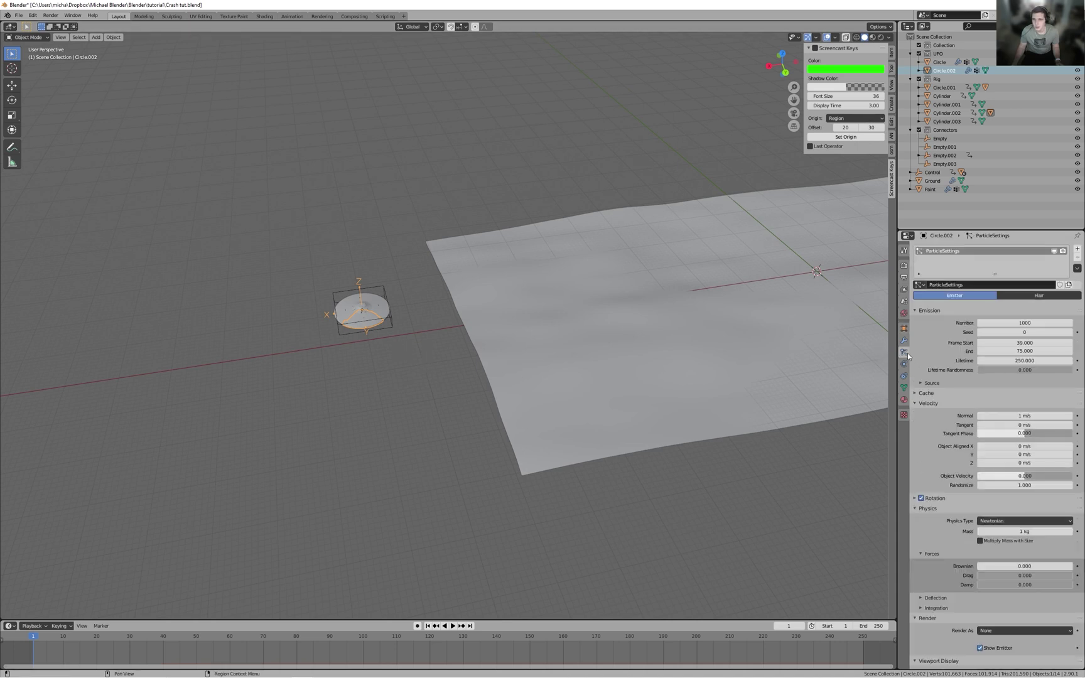
click(1024, 447)
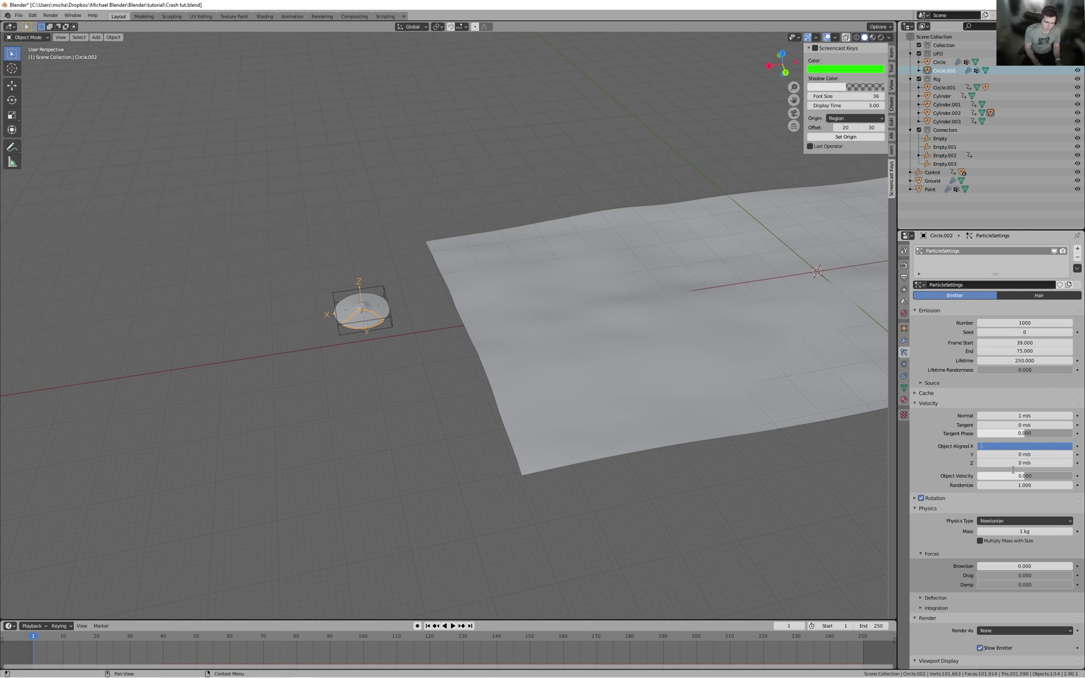
key(Return)
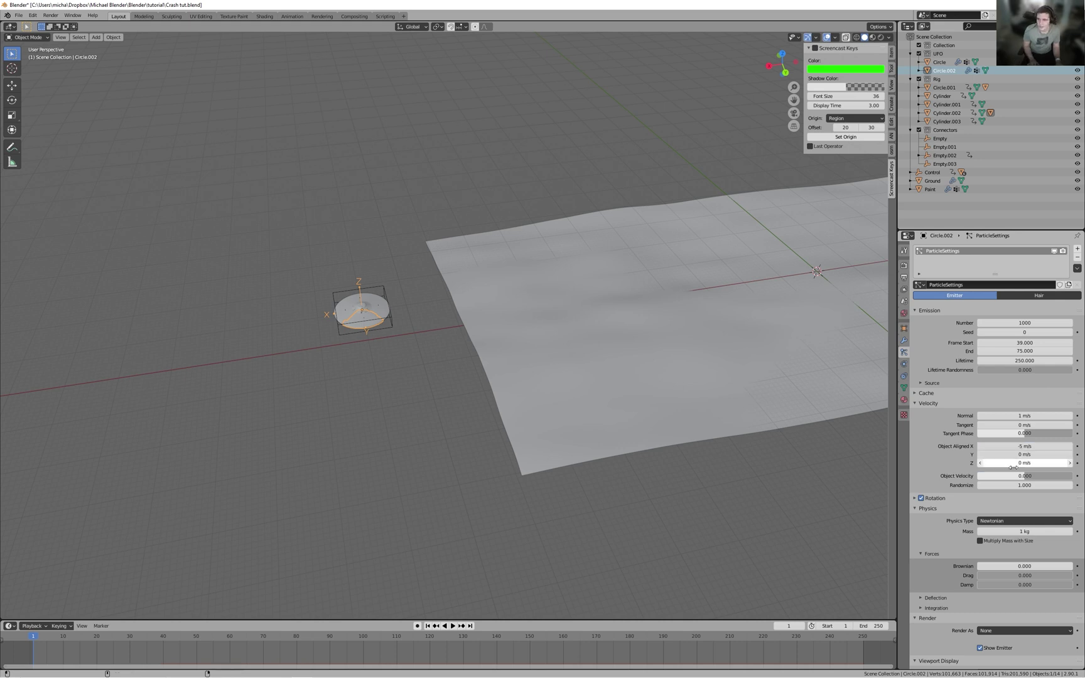
click(1013, 464)
text(2)
key(Return)
key(space)
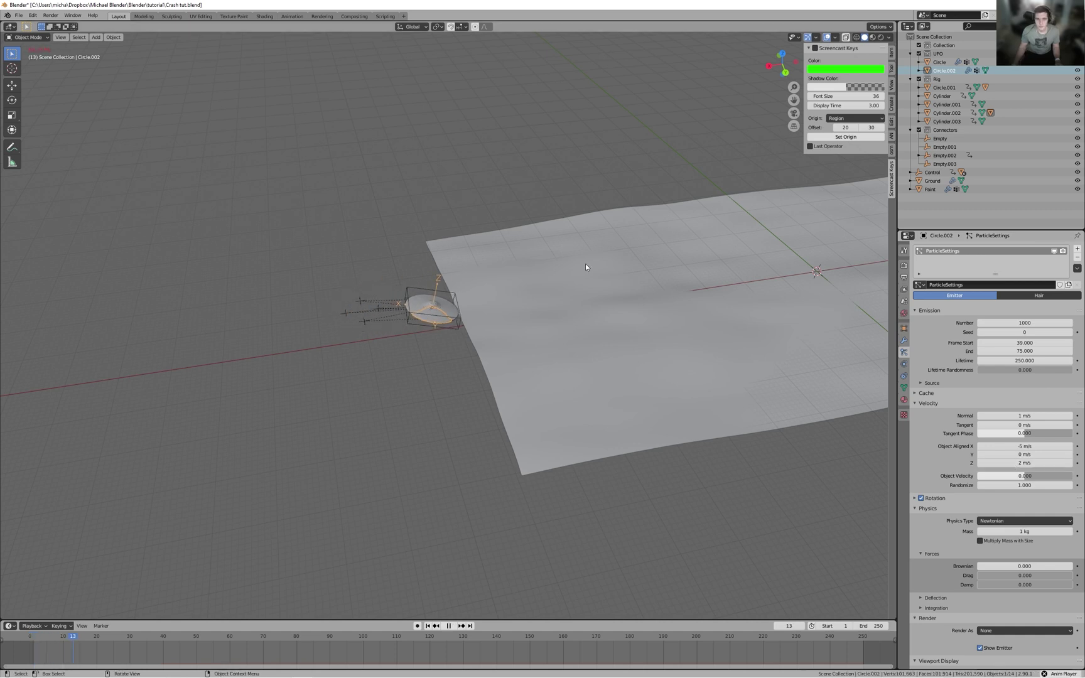
- Watch the debris particles' motion from around the ground during playback and stop the animation
middle_drag(585, 263, 569, 266)
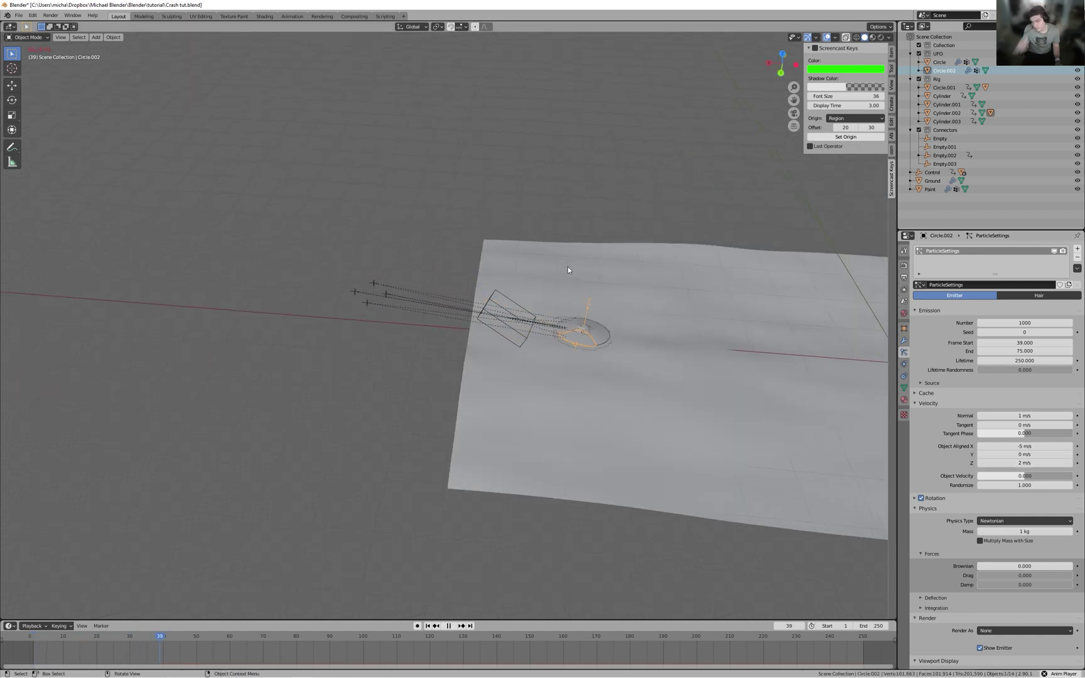
middle_drag(568, 266, 628, 332)
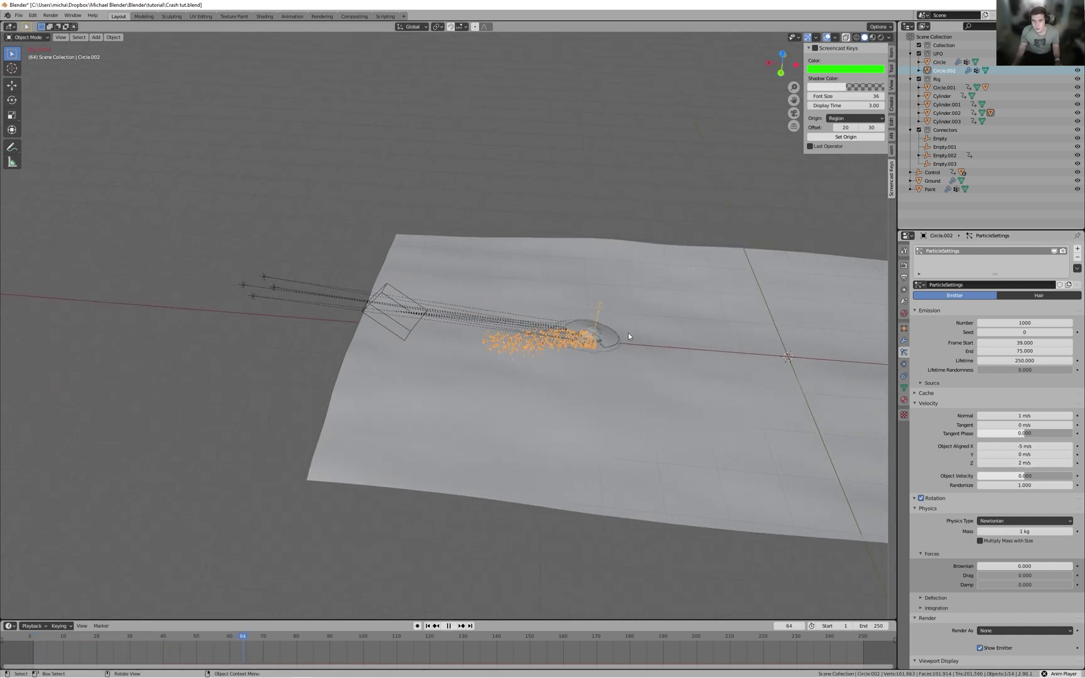
key(space)
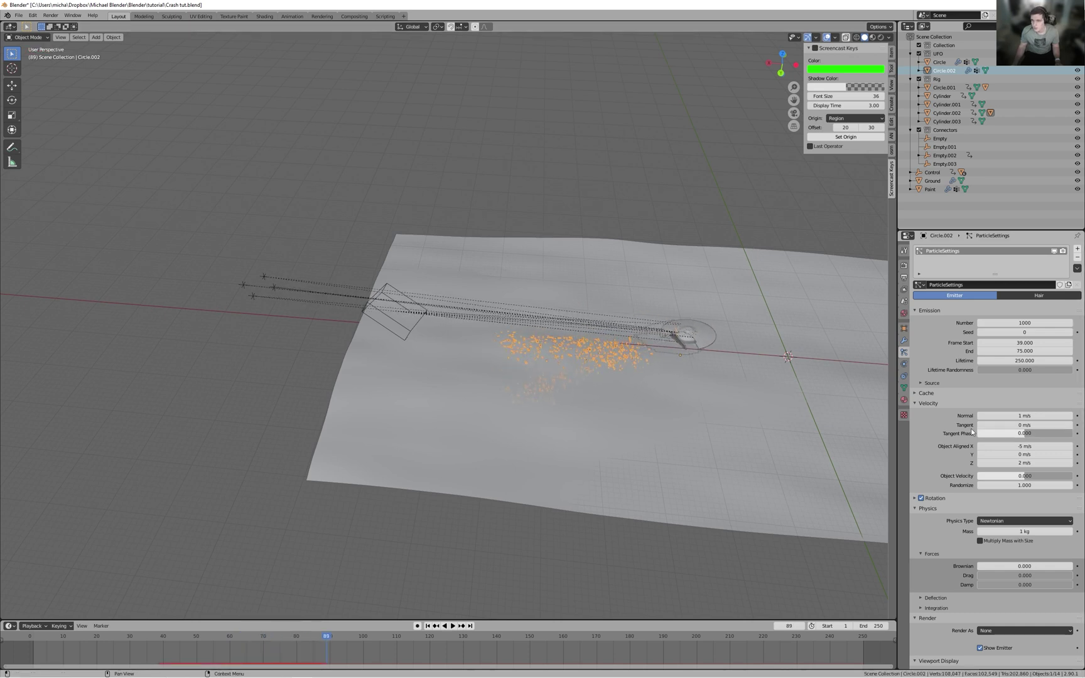
- Set the debris particles' object-aligned X velocity to -20 m/s and replay the crash from the first frame
click(1005, 447)
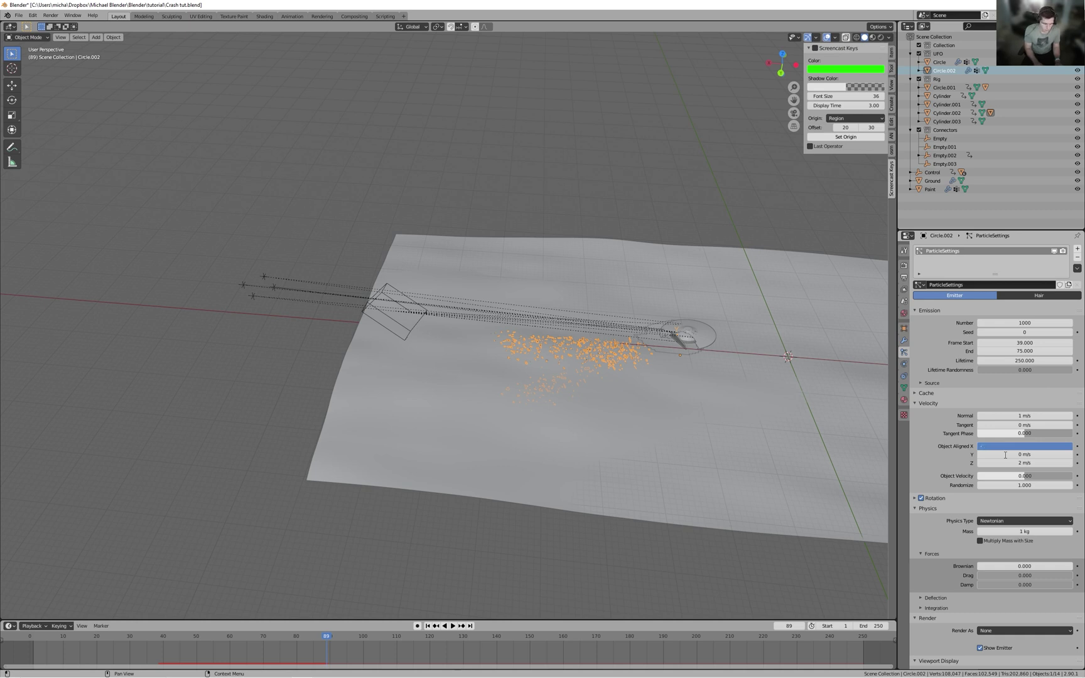
text(-20)
key(Return)
key(shift+Left)
key(space)
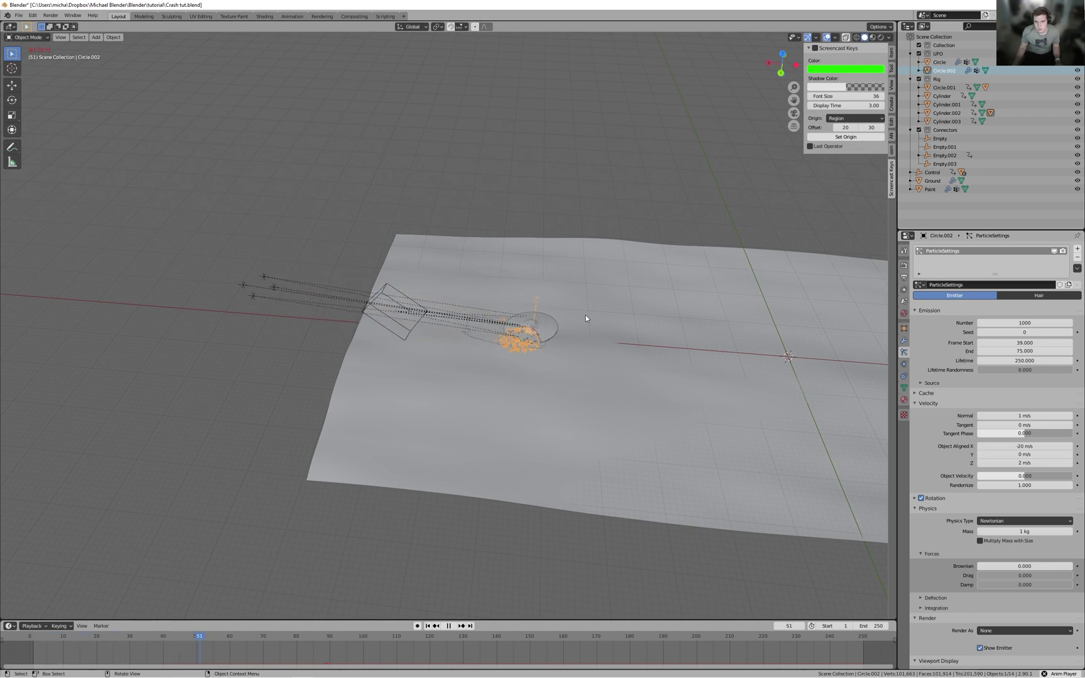
middle_drag(576, 316, 644, 318)
key(space)
- Set the debris particles' object-aligned Z velocity to 10 m/s and replay the crash while following the debris
click(1033, 463)
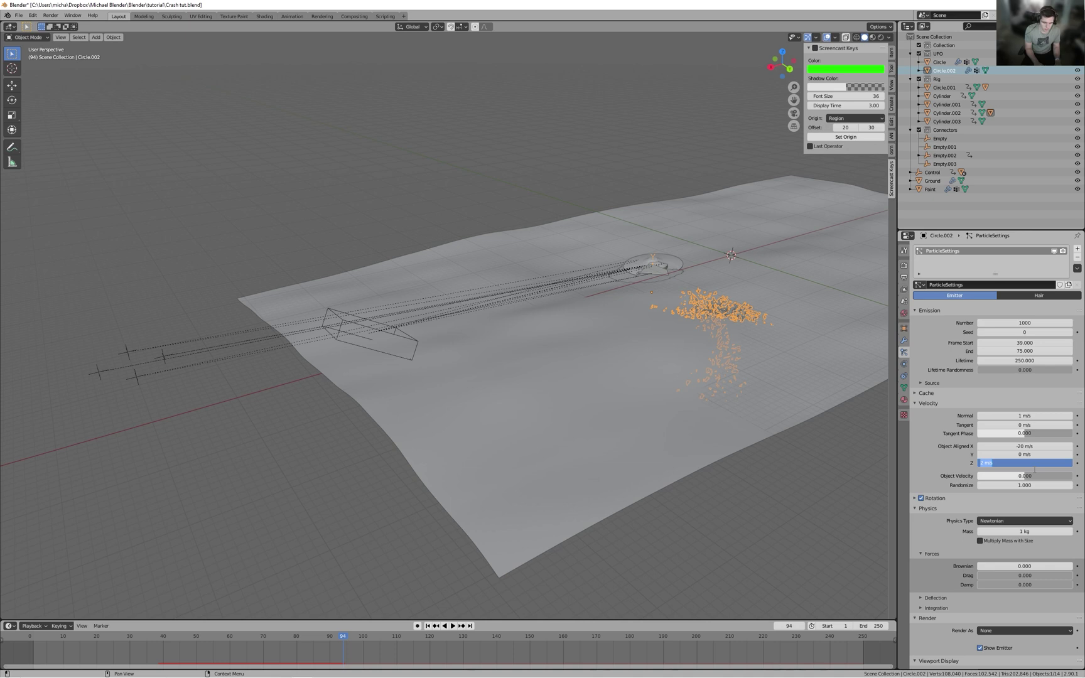
key(Return)
key(shift+Left)
key(space)
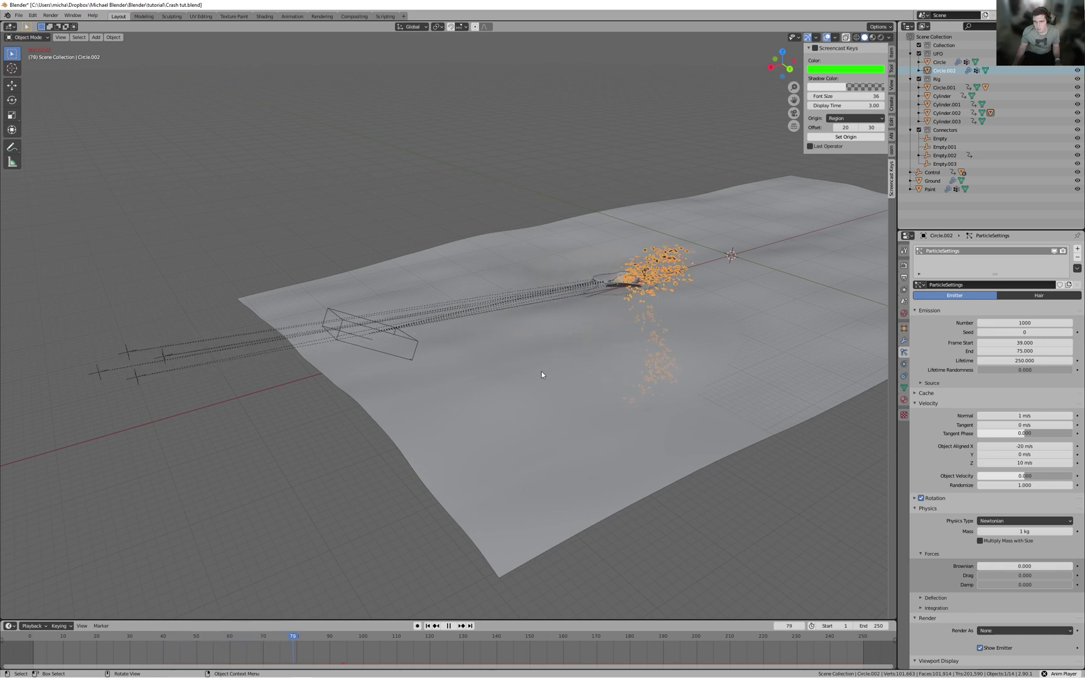
shift+middle_drag(610, 344, 237, 375)
middle_drag(602, 325, 610, 393)
key(space)
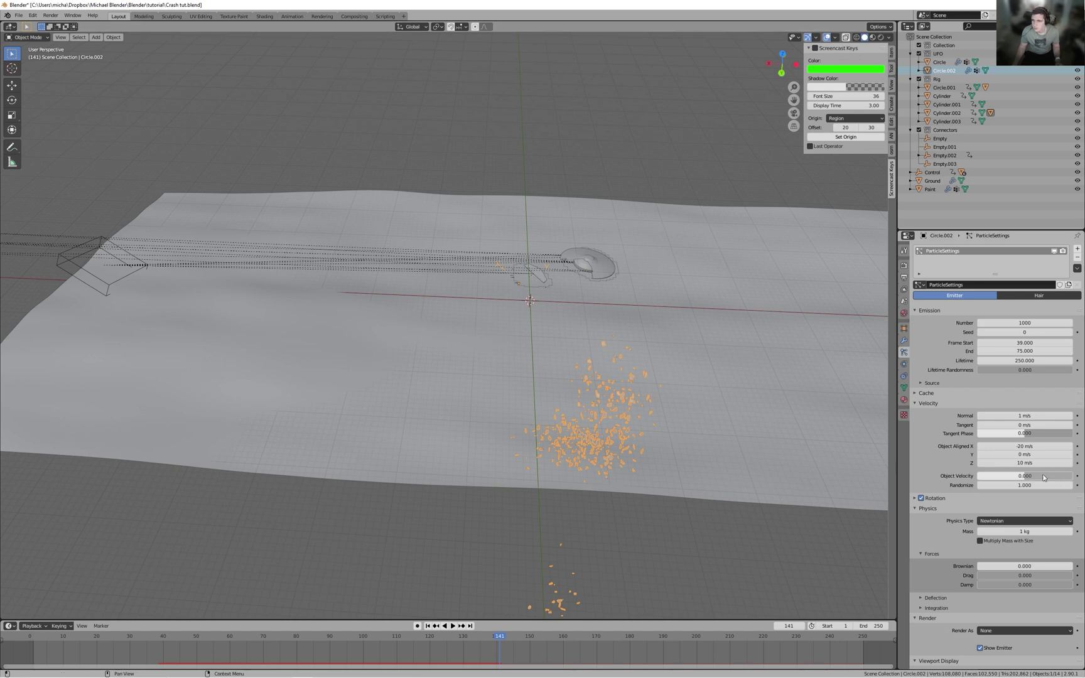
- Set the debris particles' object-aligned X velocity to 0 m/s, replay the crash and inspect the debris spread
click(1036, 447)
text(0)
key(Return)
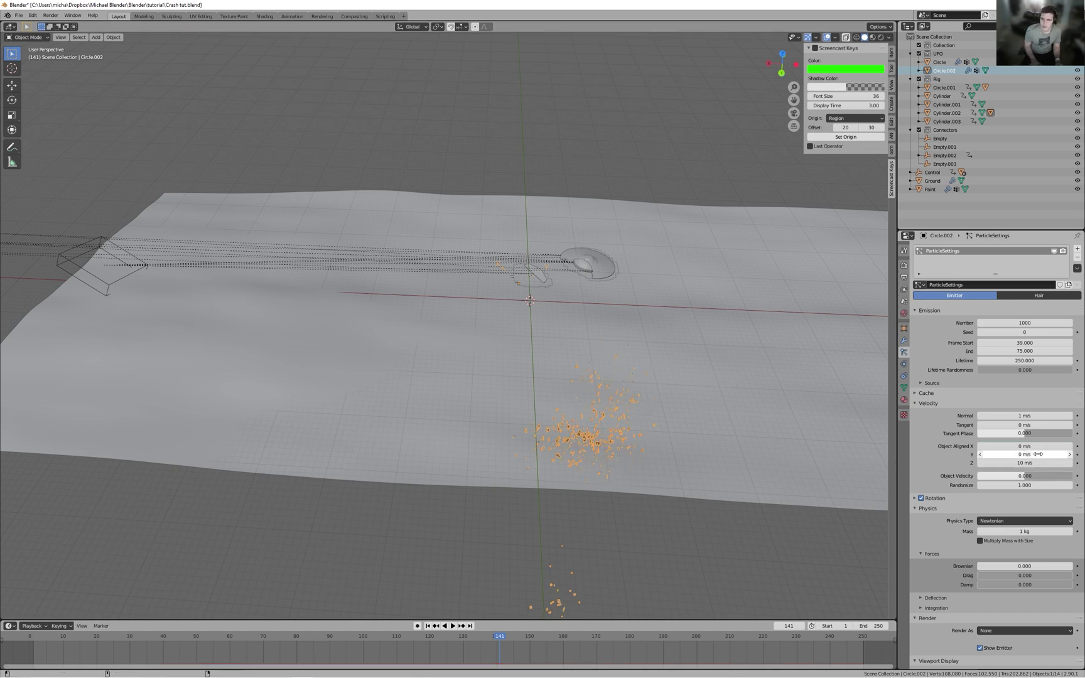
key(shift+Left)
key(space)
scroll(965, 424, down, 1)
scroll(697, 379, down, 1)
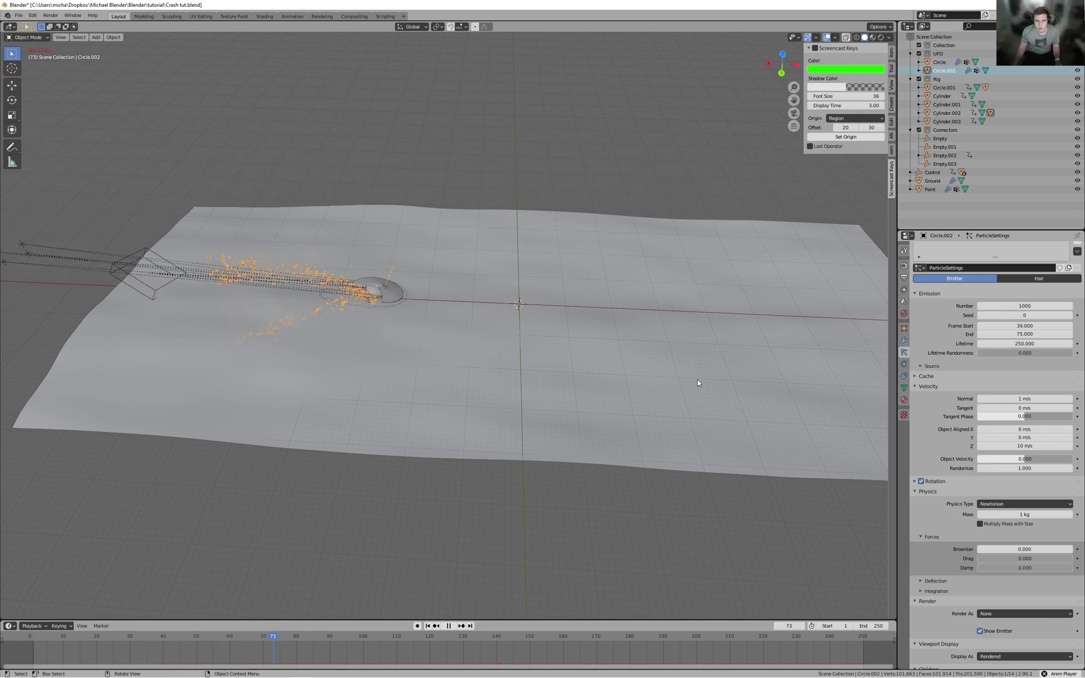
key(space)
middle_drag(677, 383, 590, 367)
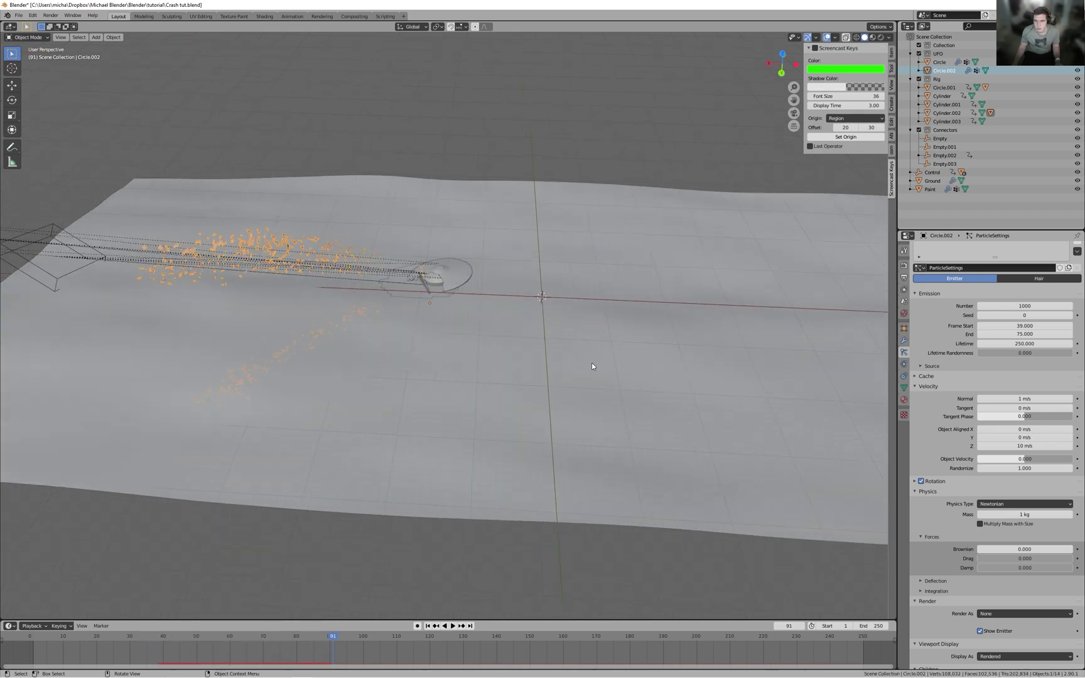
middle_drag(403, 326, 413, 314)
- Set the particles' Object Velocity influence to 0.273, replay the crash and return to the first frame
drag(996, 459, 999, 459)
key(shift+Left)
key(space)
scroll(759, 429, down, 4)
scroll(476, 367, up, 1)
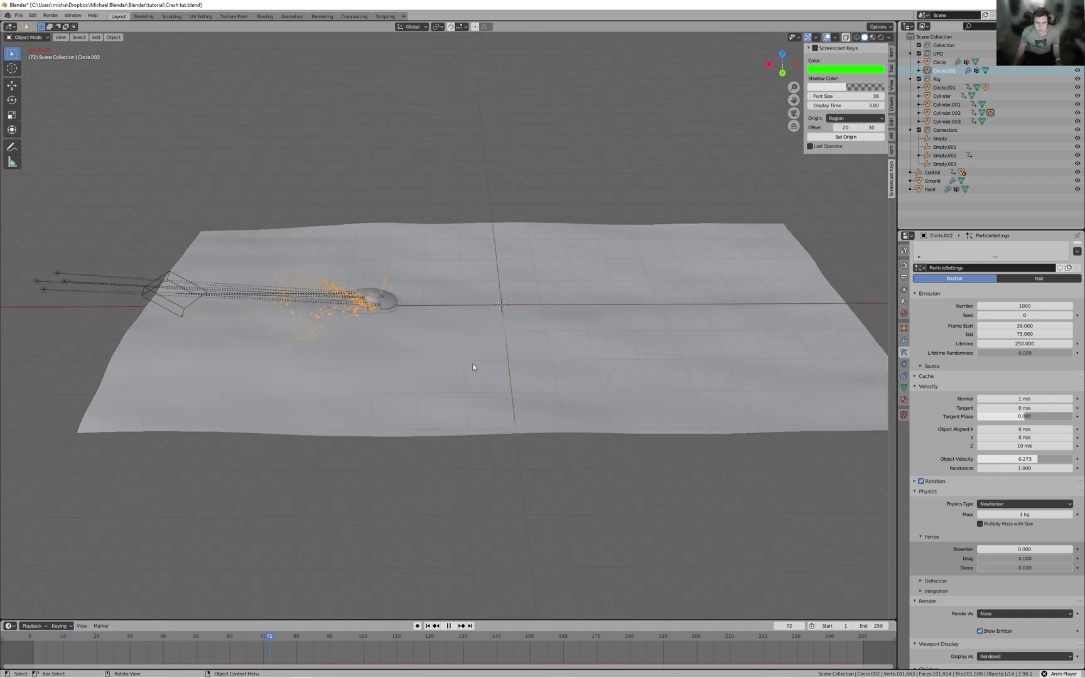
key(space)
key(shift+Left)
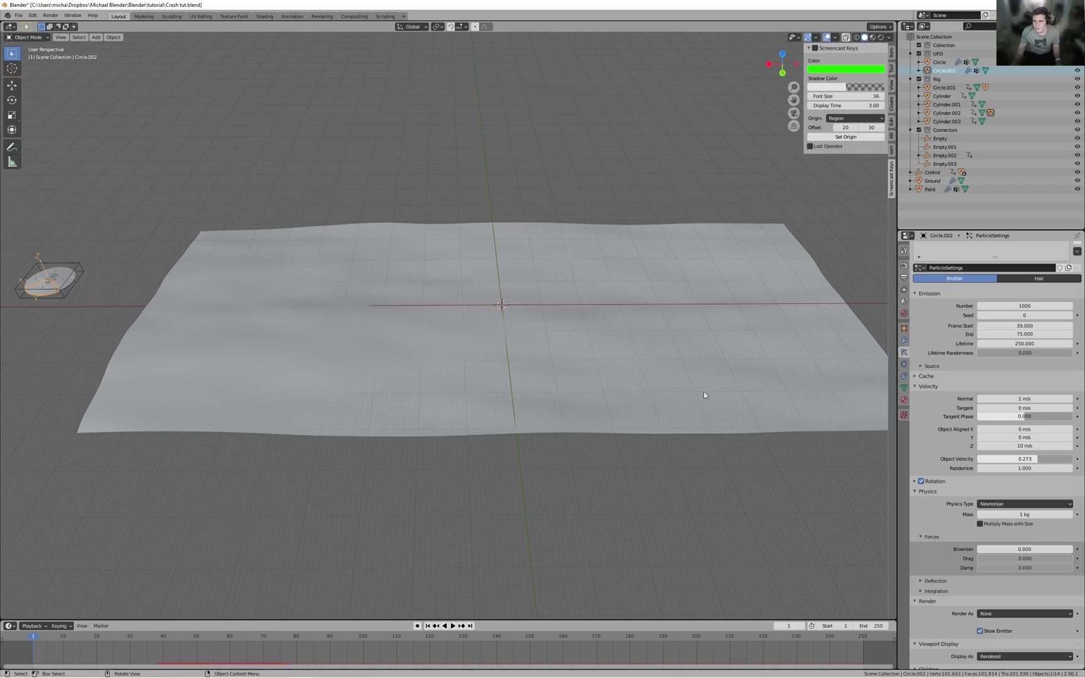
- Set the particles' object-aligned velocity to -6.39 m/s on X and -3.31 m/s on Y, and test the playback
middle_drag(341, 318, 356, 320)
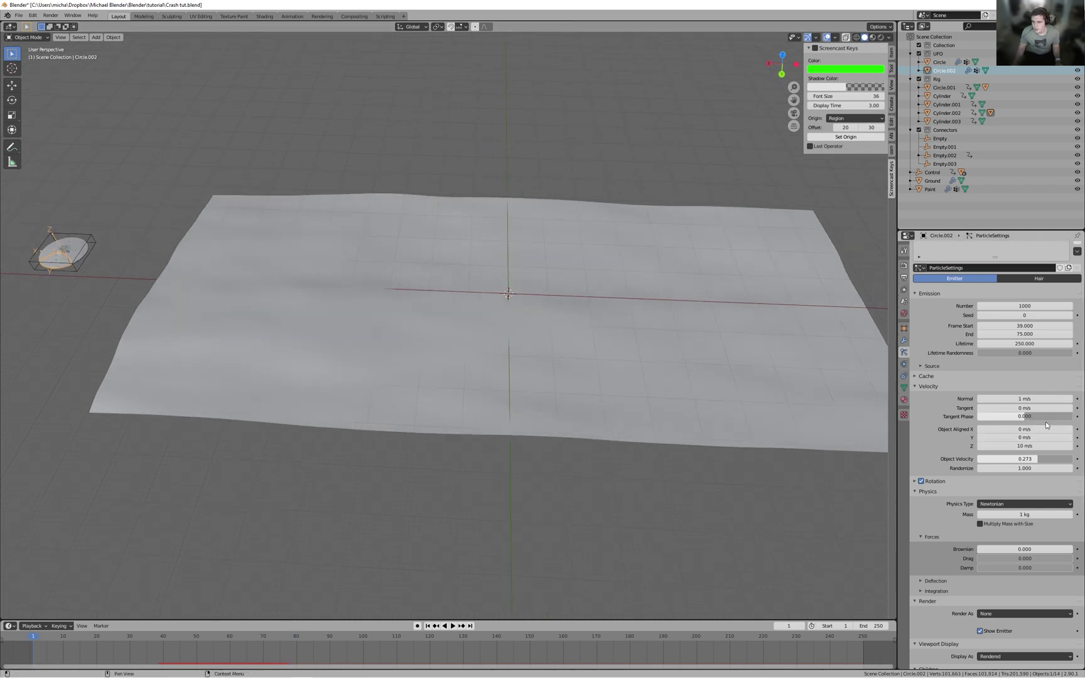
mouse_move(1030, 430)
mouse_down()
mouse_move(1003, 429)
mouse_move(1022, 437)
mouse_move(1012, 438)
mouse_up()
key(space)
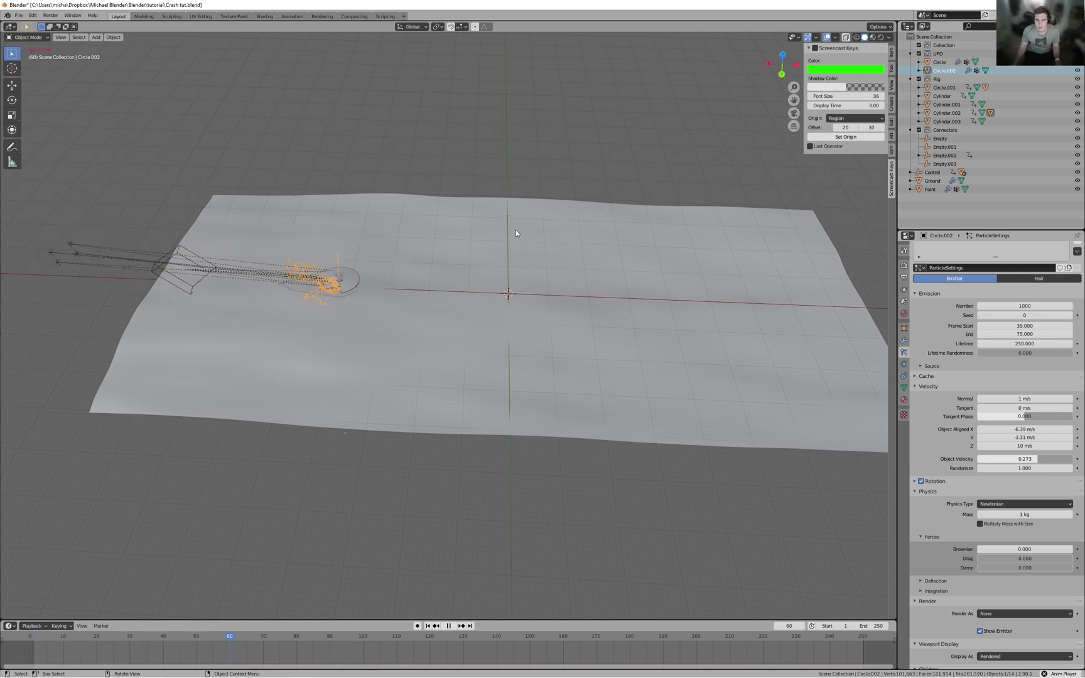
key(space)
- Set the particles' object-aligned velocity to -19.2 m/s on X and -12.2 m/s on Y, then replay and check it side-on
mouse_move(1035, 429)
mouse_down()
mouse_move(992, 429)
mouse_move(1014, 438)
mouse_up()
key(shift+Left)
key(space)
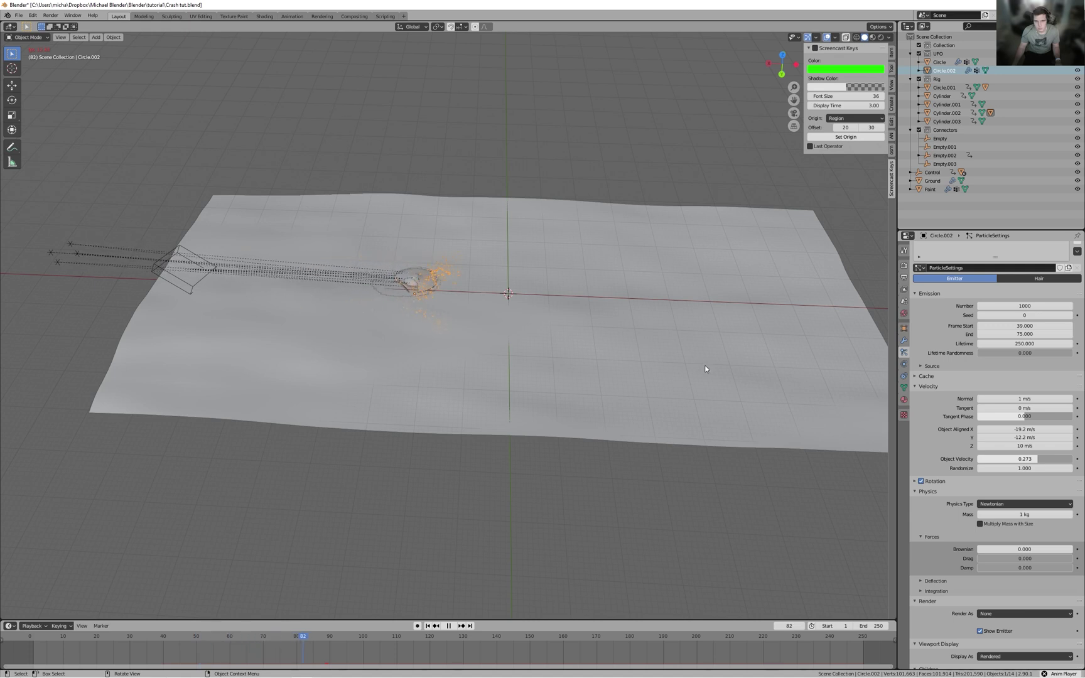
middle_drag(711, 366, 454, 387)
key(space)
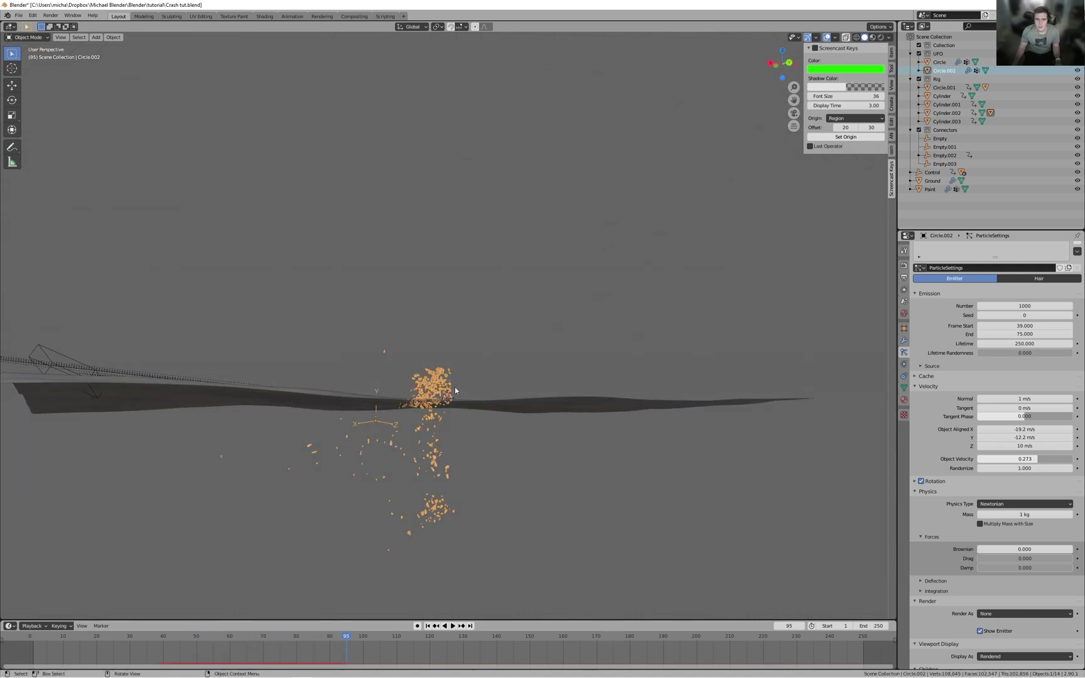
- Select the ground mesh and bring its surface into view together with the debris
click(541, 401)
middle_drag(596, 399, 590, 406)
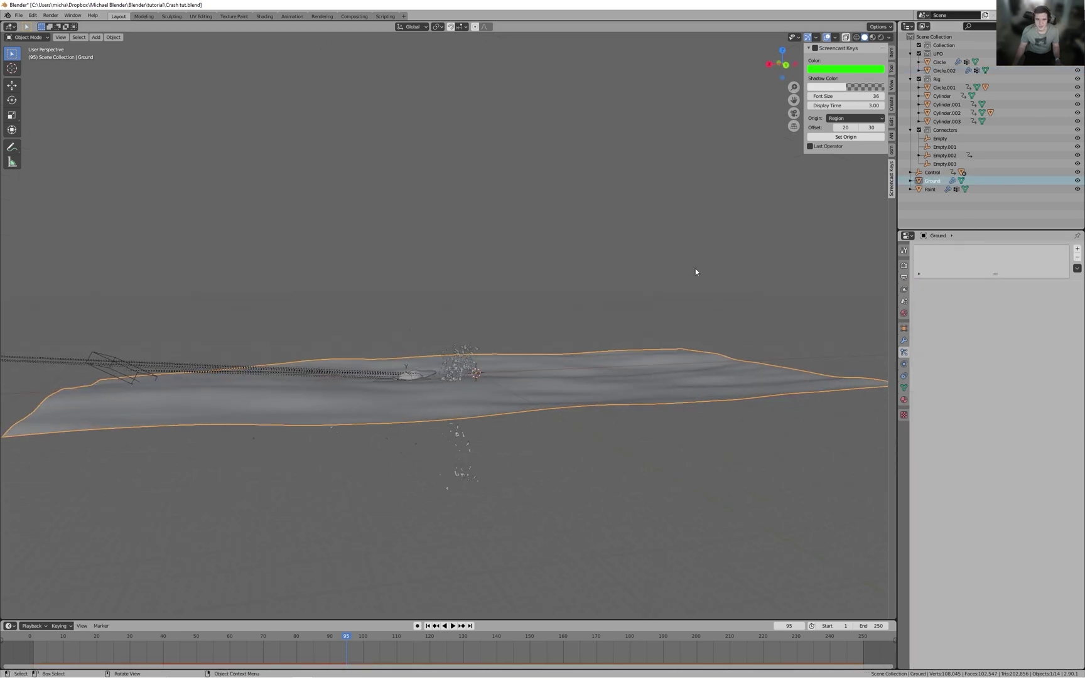
key(g)
key(z)
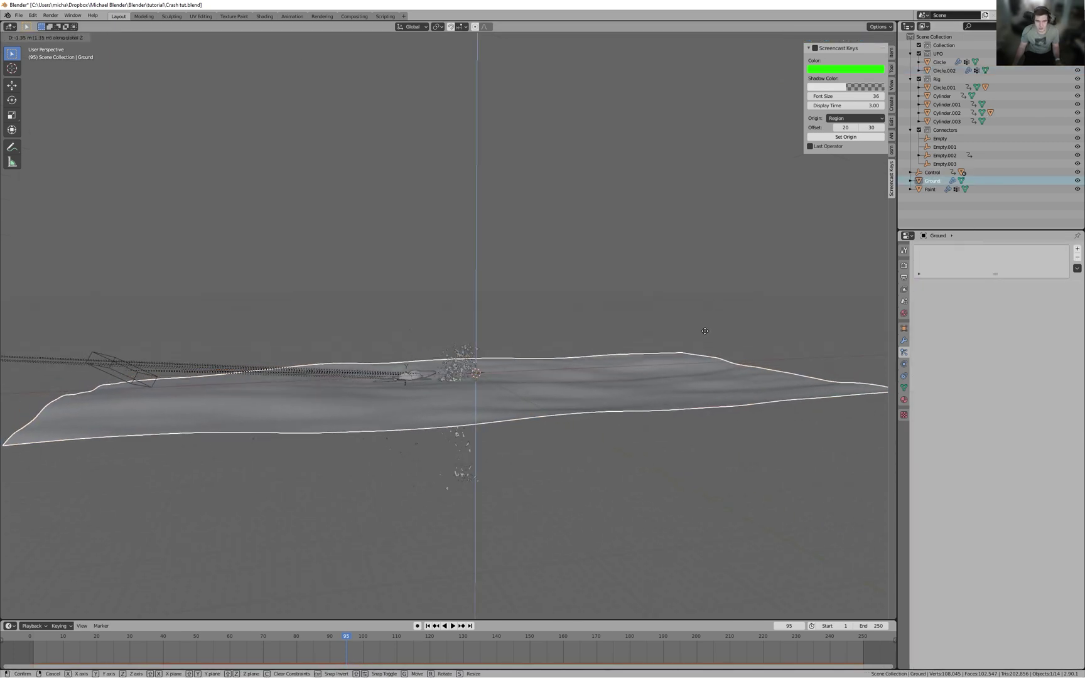
right_click(711, 309)
- Lower the ground slightly along the global Z axis and replay the crash from the first frame
key(g)
key(z)
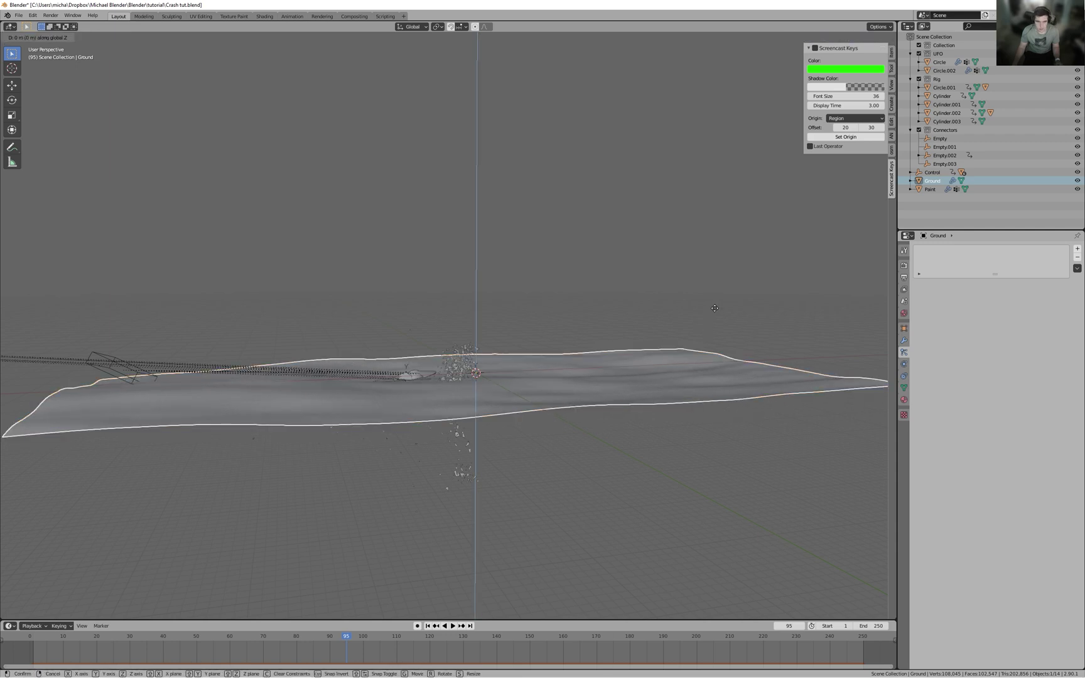
click(713, 326)
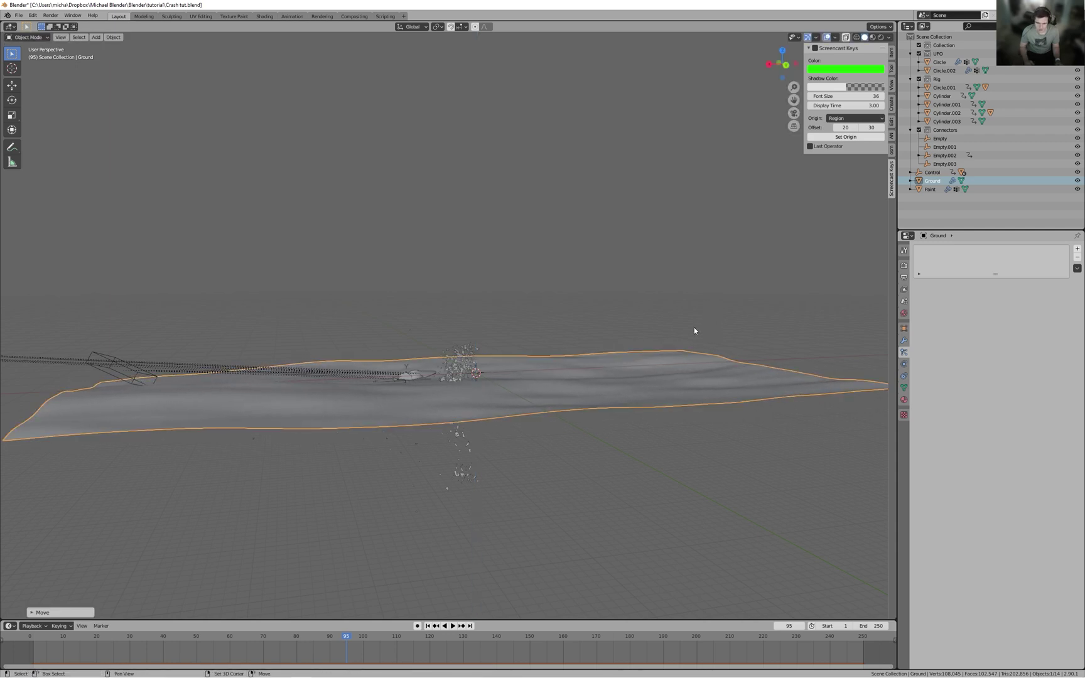
key(shift+Left)
key(space)
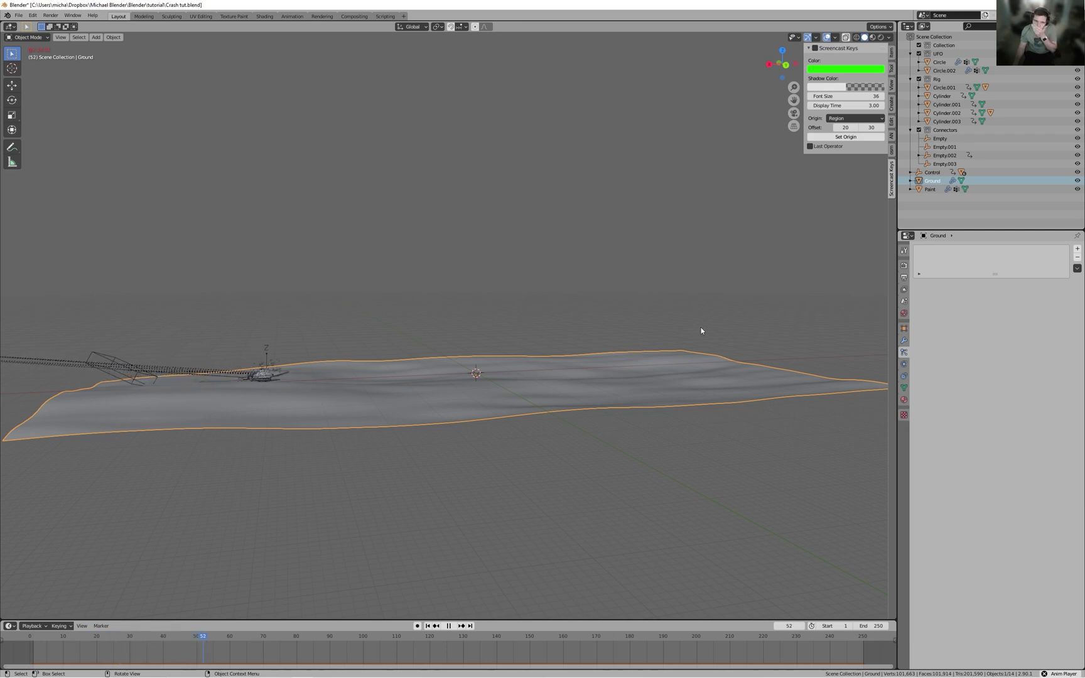
middle_drag(700, 317, 659, 317)
- Set the broken-off section's object-aligned particle velocity to -13.7 m/s X, -6.73 m/s Y and 7.11 m/s Z, and replay the crash
click(586, 380)
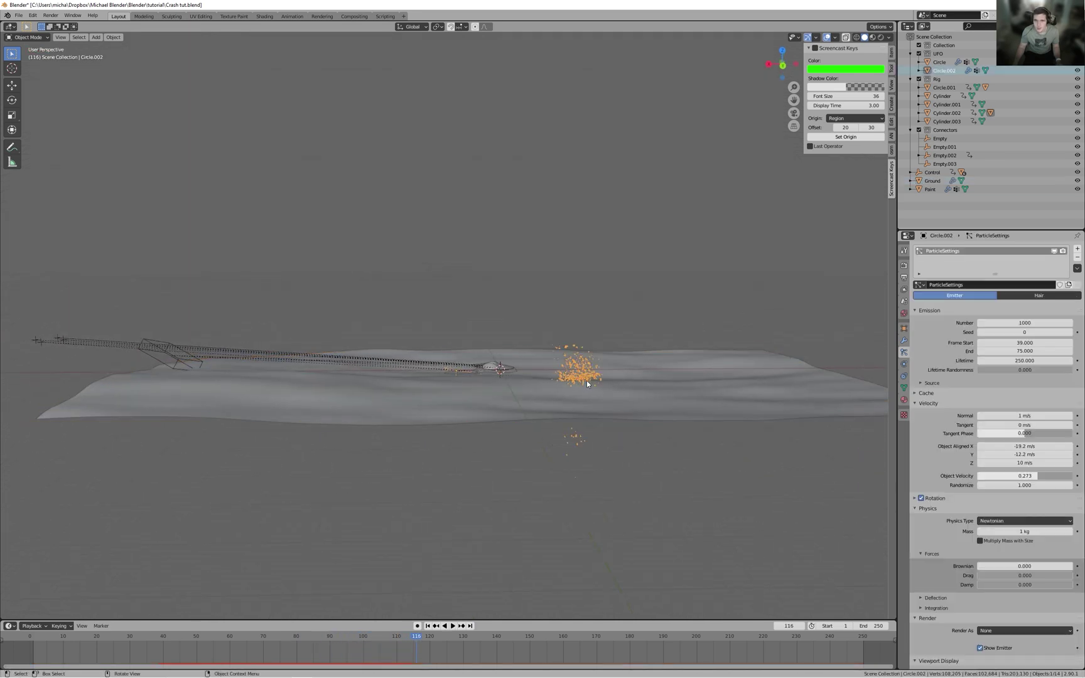
drag(1032, 467, 1018, 467)
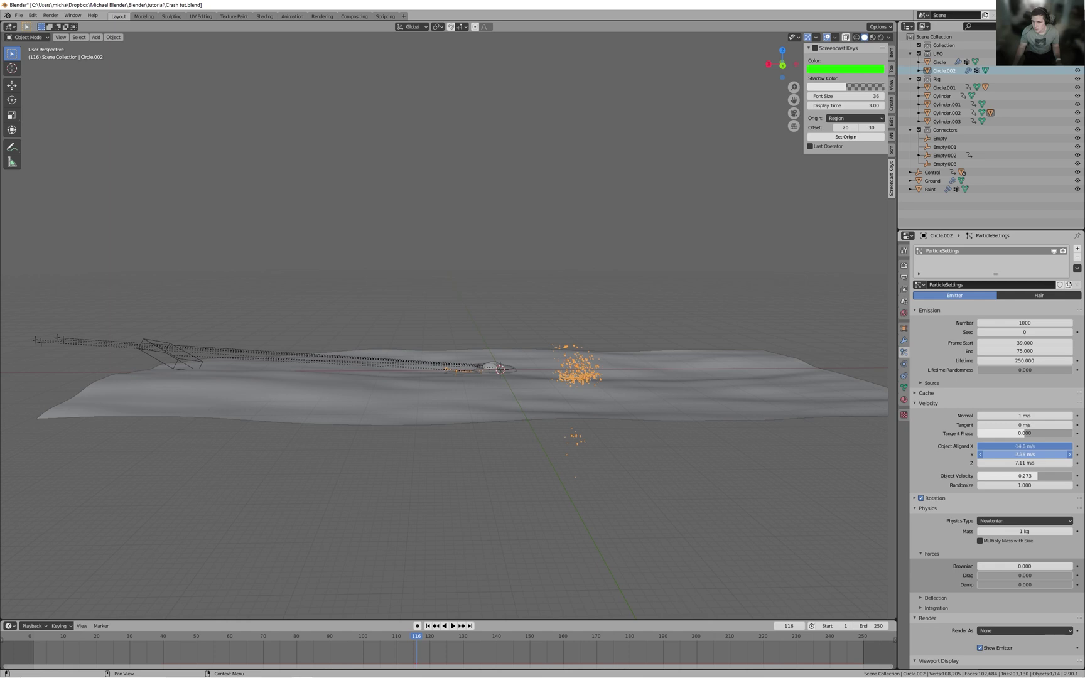
drag(1024, 454, 1023, 454)
key(shift+Left)
key(space)
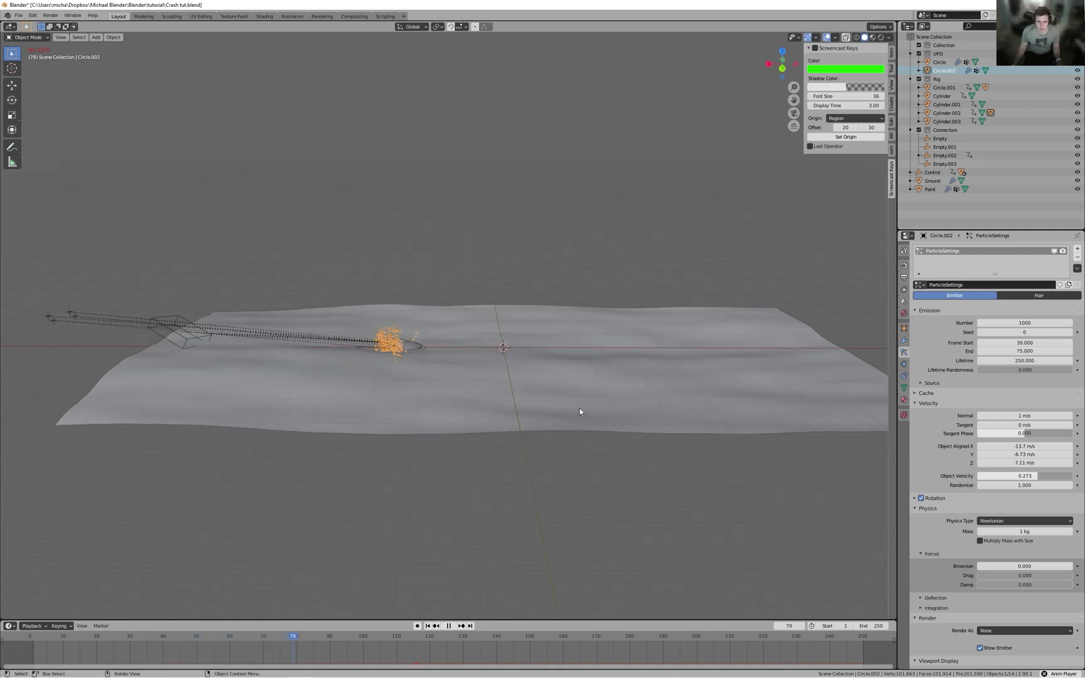
middle_drag(613, 405, 622, 426)
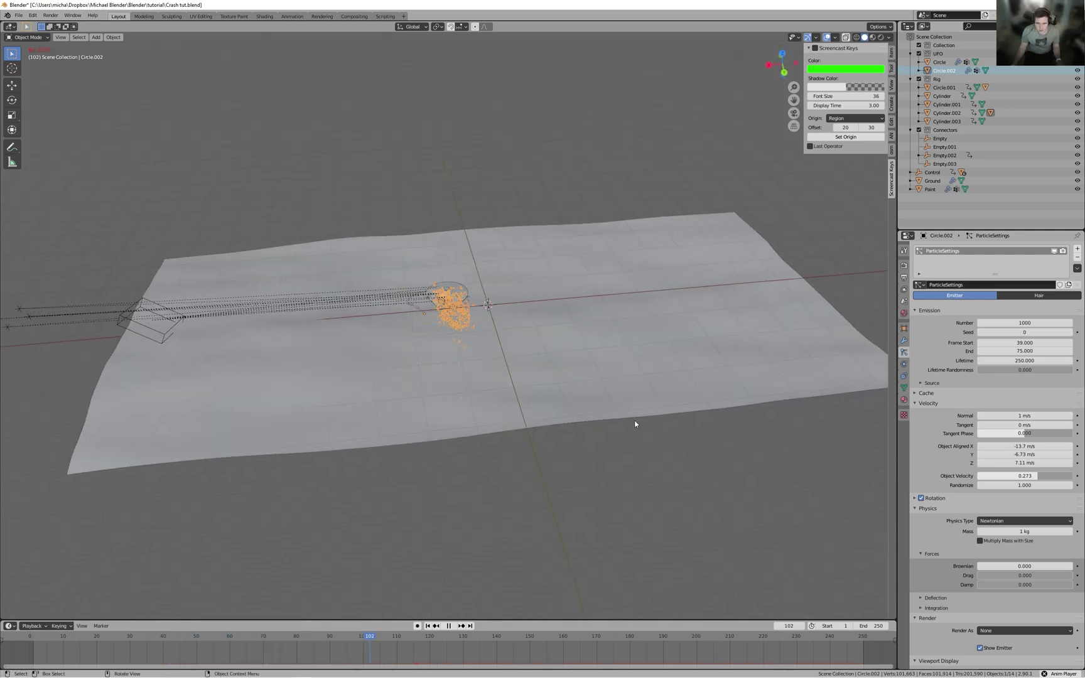
middle_drag(724, 418, 755, 398)
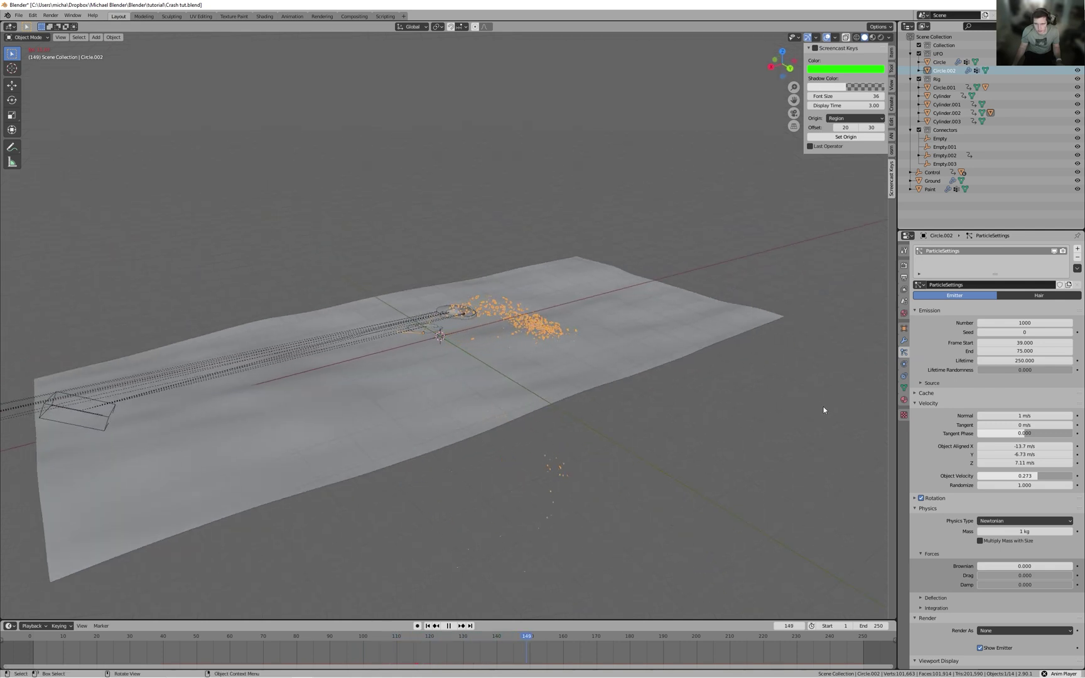
middle_drag(758, 441, 733, 432)
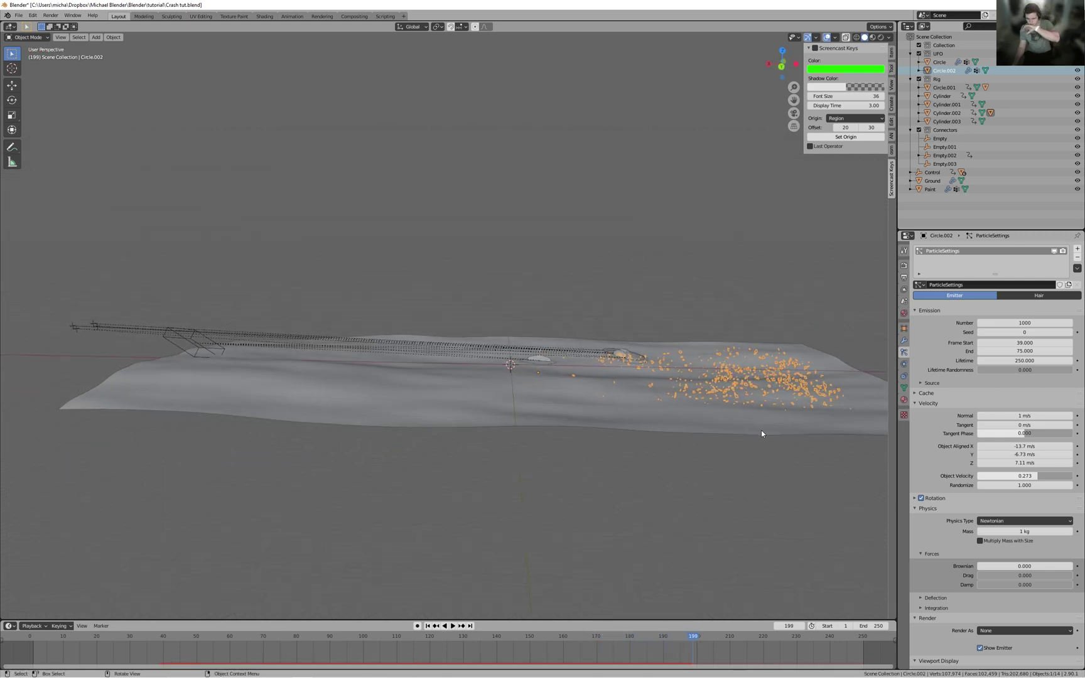
- Set the ground's particle collision friction to 0.590 in its physics properties
click(761, 431)
click(935, 188)
click(934, 182)
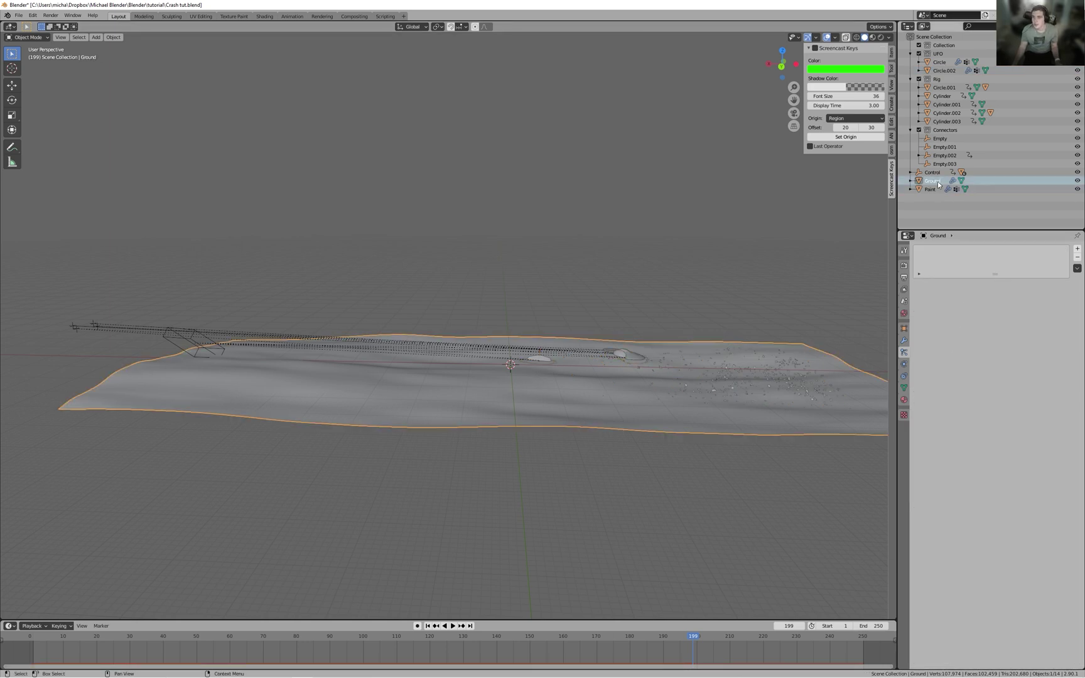
click(904, 364)
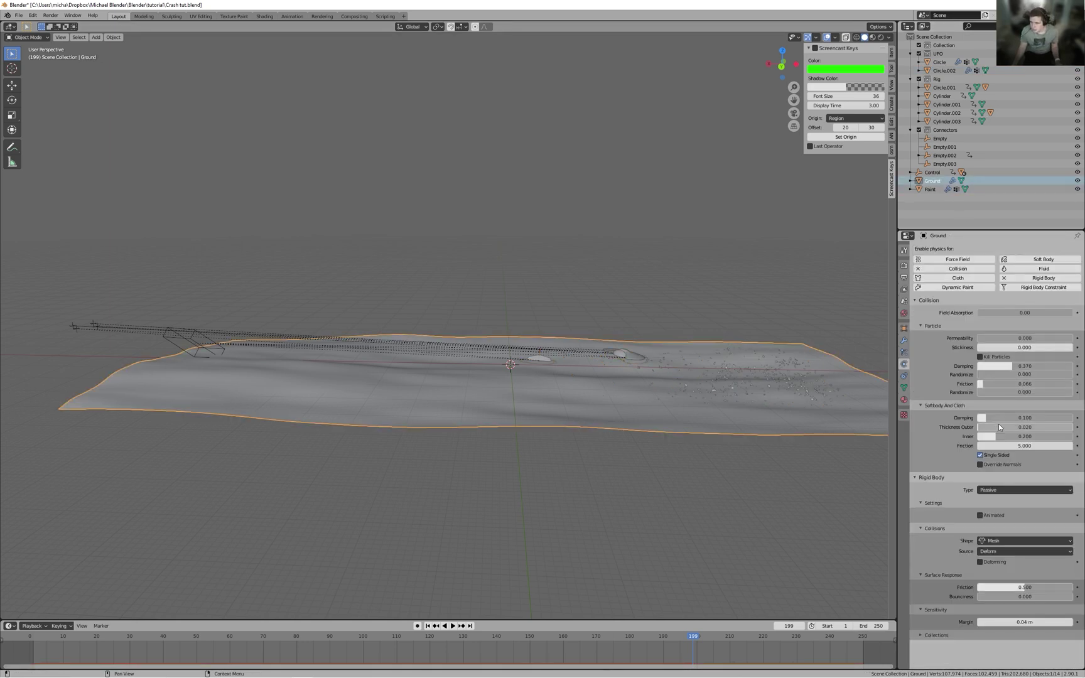
drag(993, 384, 1034, 384)
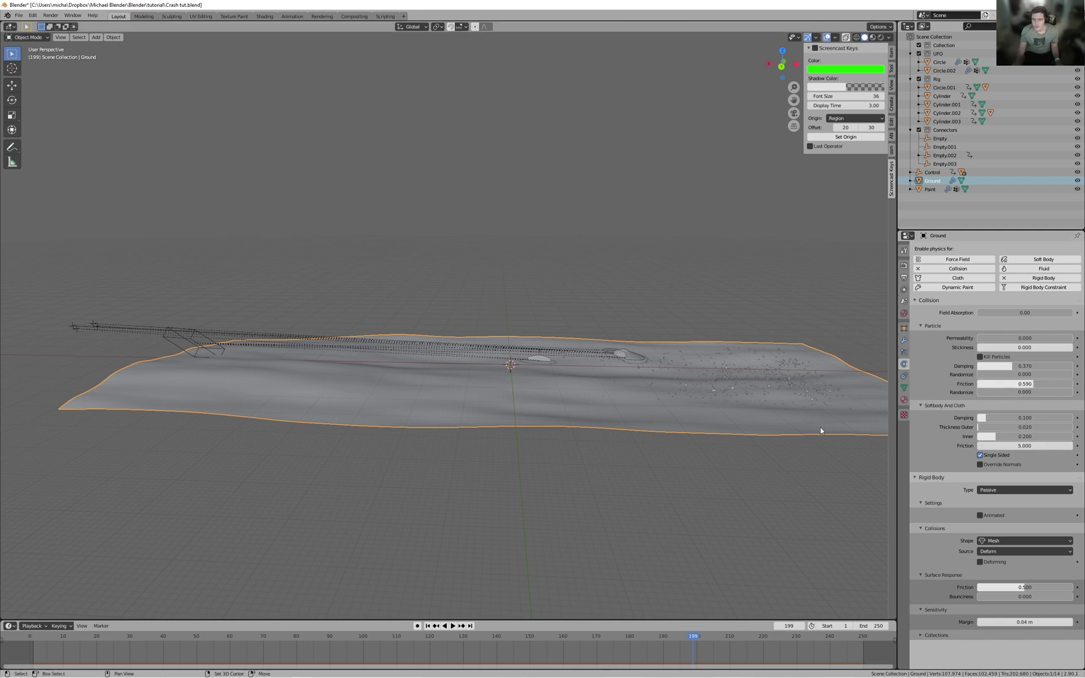
- Replay the crash from the first frame and examine up close how the debris settles on the ground
key(shift+Left)
key(space)
middle_drag(623, 412, 503, 446)
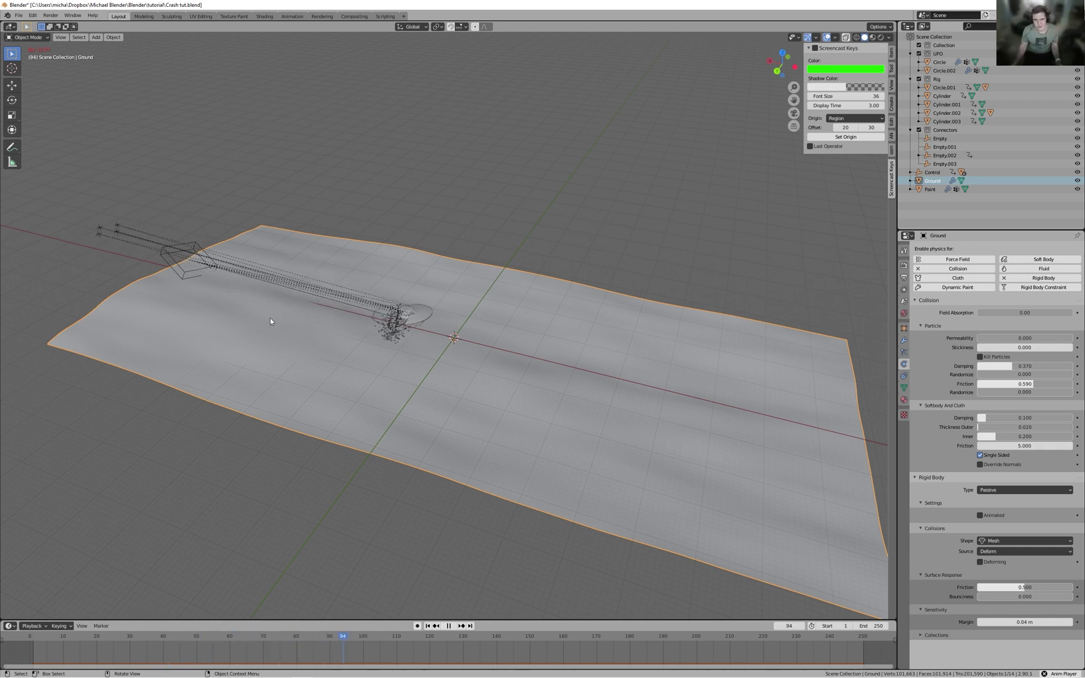
scroll(444, 336, up, 1)
scroll(444, 336, up, 1)
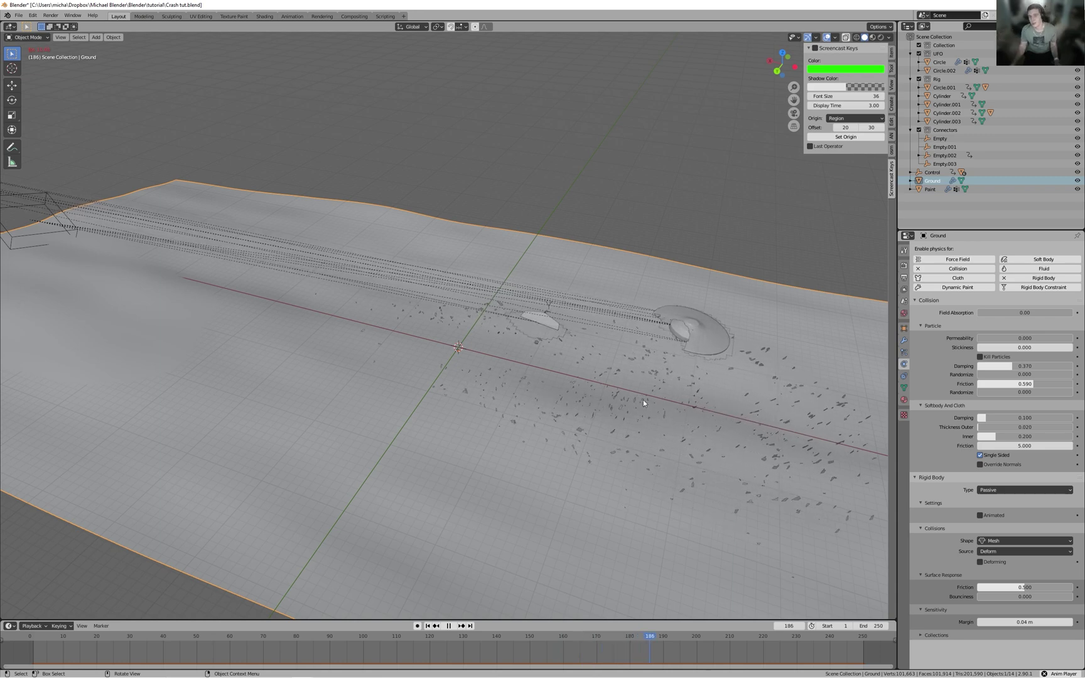
key(space)
- Select the main UFO hull, return to the first frame and frame the hull in the view
click(708, 341)
middle_drag(709, 341, 758, 334)
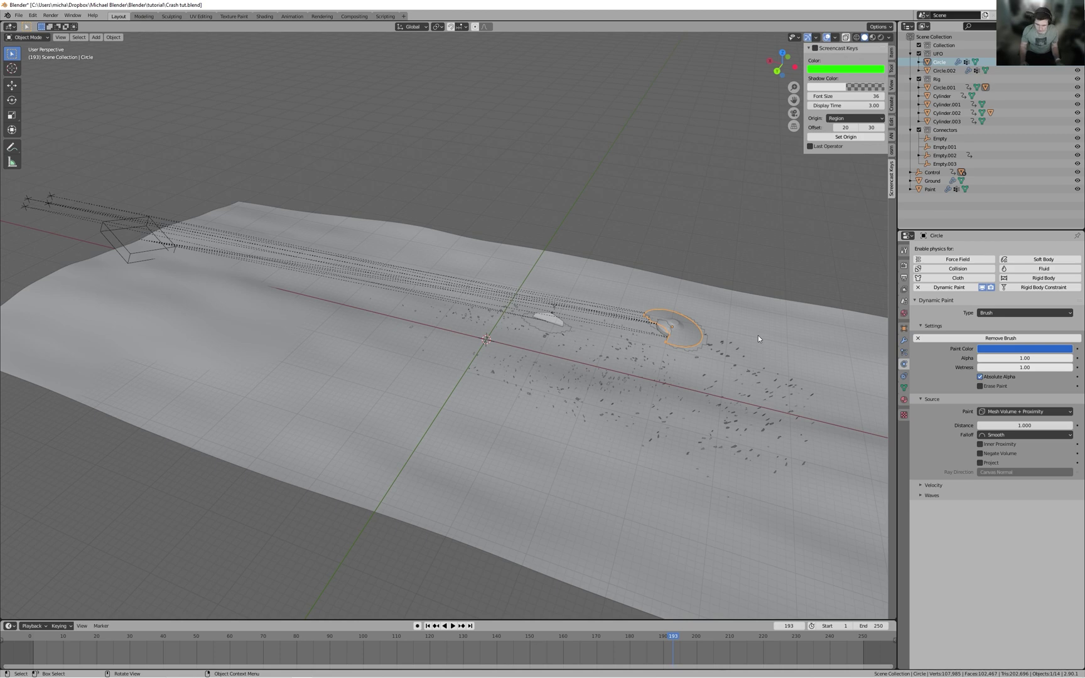
key(shift+Left)
key(KP_Decimal)
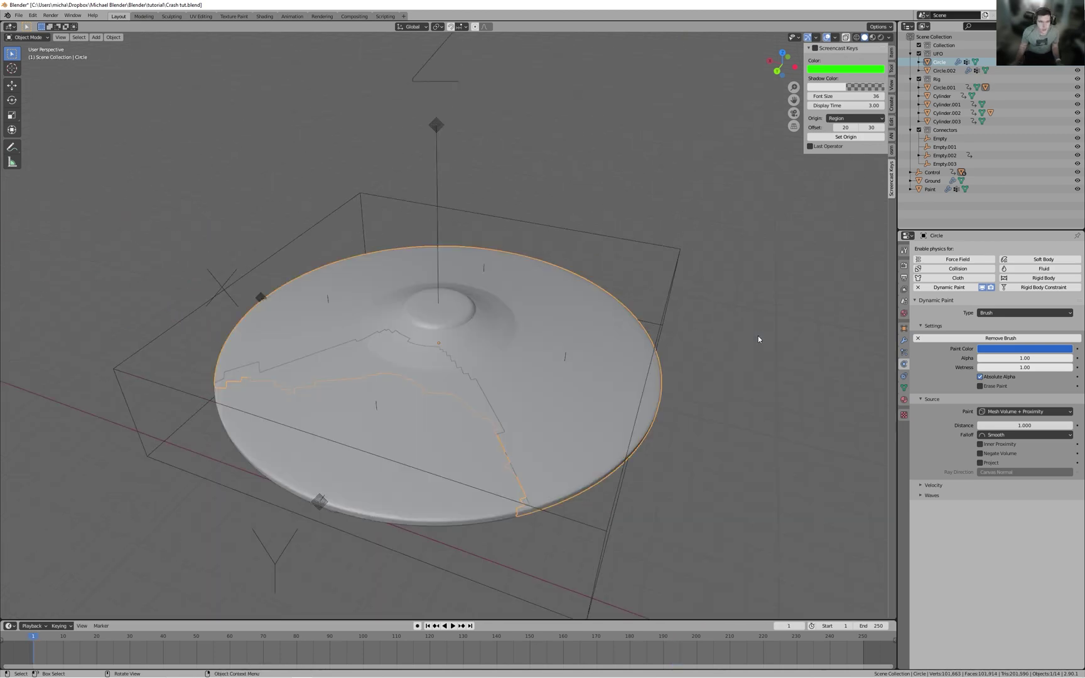
- Circle-select six scattered face patches through the main UFO hull in Edit Mode with X-ray on, and separate them into their own object
middle_drag(704, 334, 244, 266)
key(Tab)
mouse_move(433, 282)
middle_down()
mouse_move(474, 332)
mouse_move(472, 314)
middle_up()
key(alt+z)
key(c)
click(576, 303)
click(362, 310)
key(Escape)
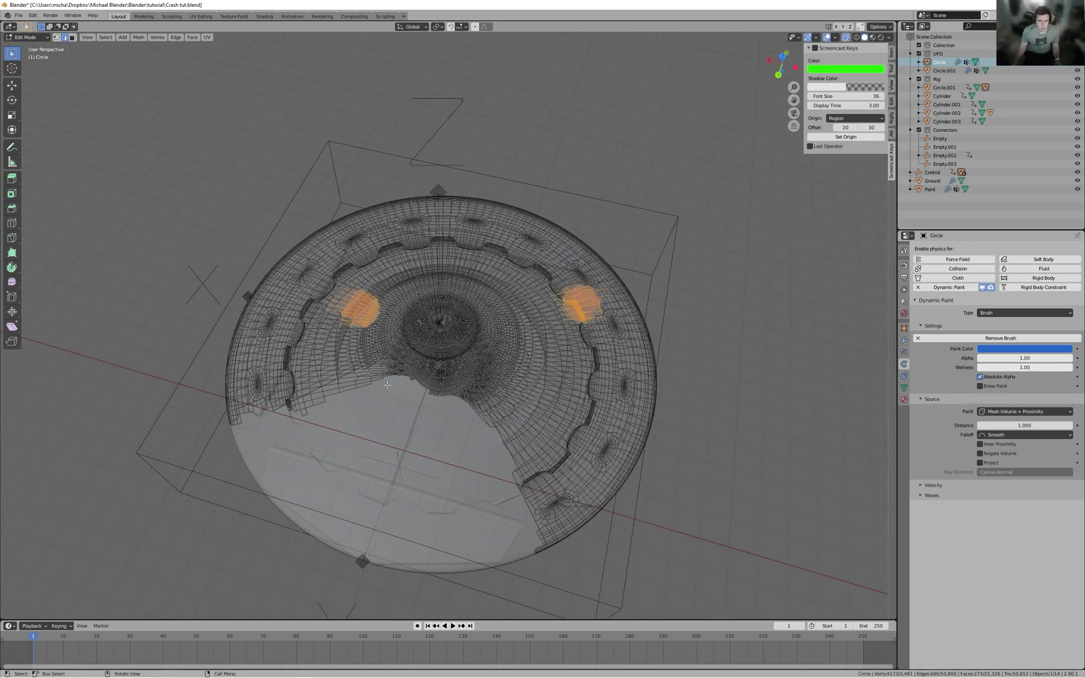
key(3)
key(c)
click(473, 218)
click(556, 363)
click(576, 466)
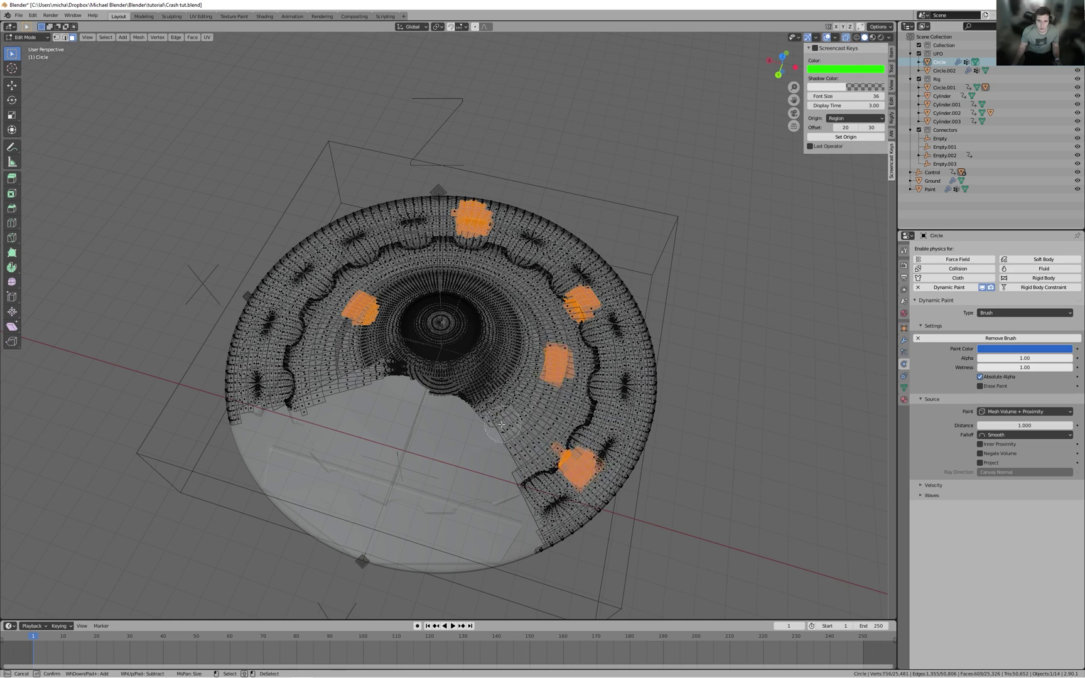
click(292, 361)
key(Escape)
key(p)
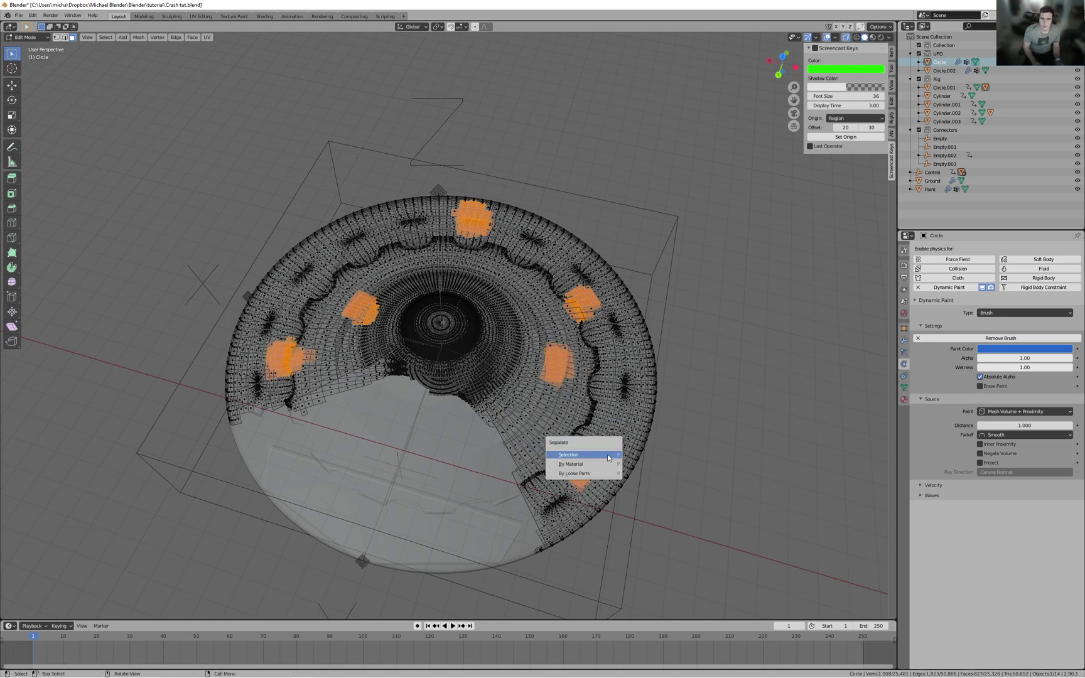
click(607, 455)
- Move the timeline to frame 20, before the UFO hits the ground, and try to run Quick Explode from Edit Mode
scroll(568, 508, down, 4)
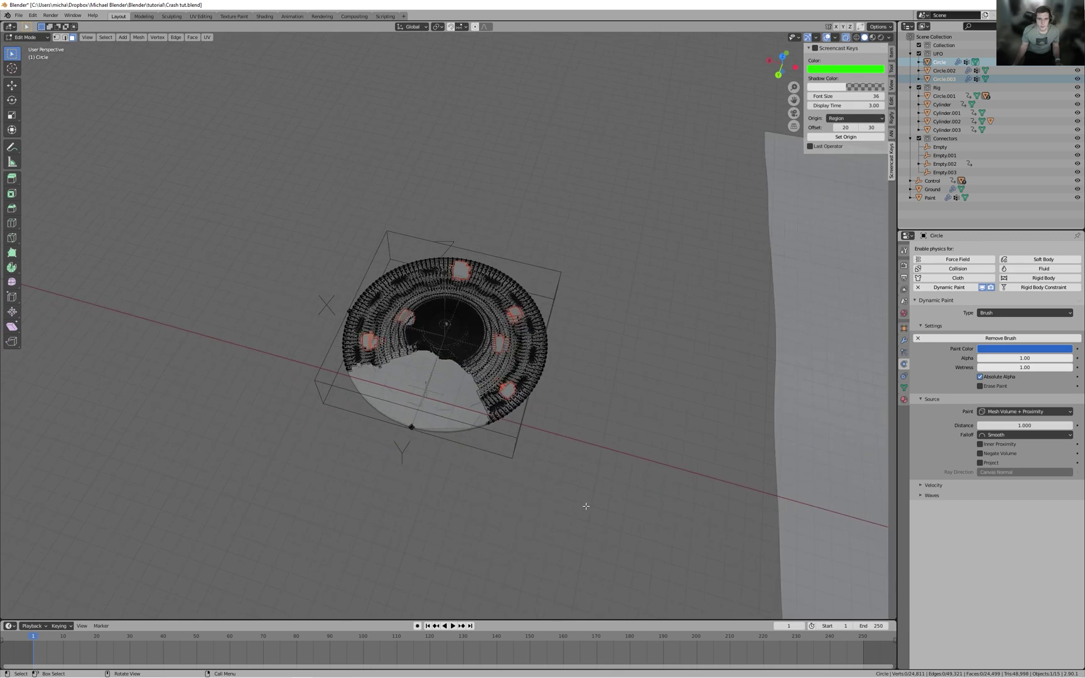
click(153, 637)
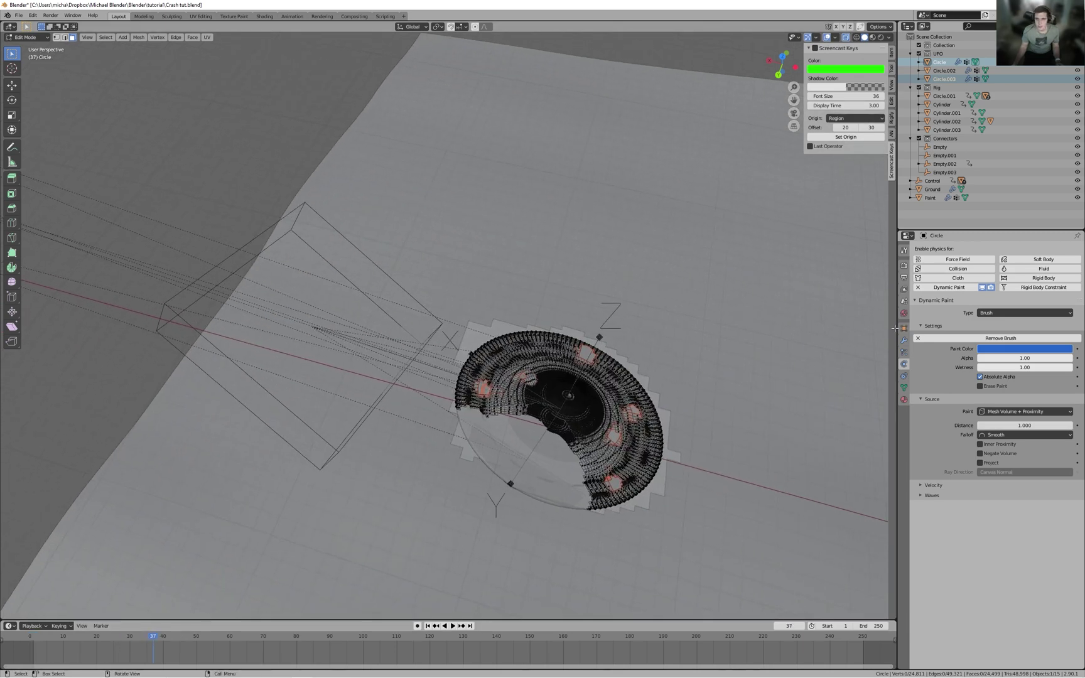
drag(123, 636, 96, 642)
scroll(487, 287, down, 2)
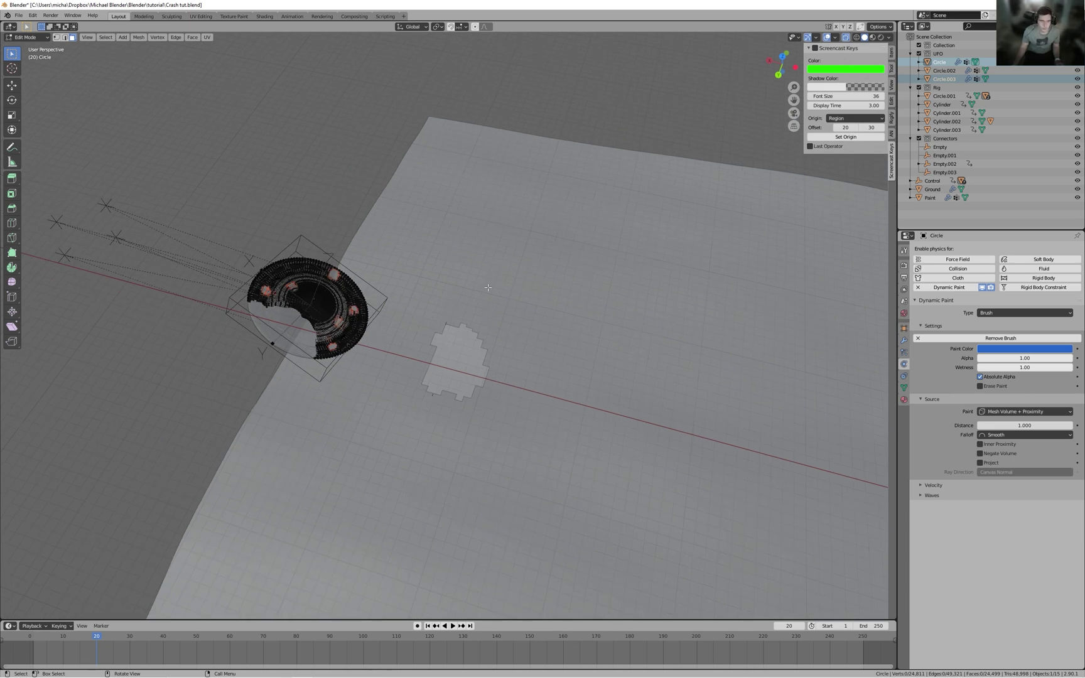
key(F3)
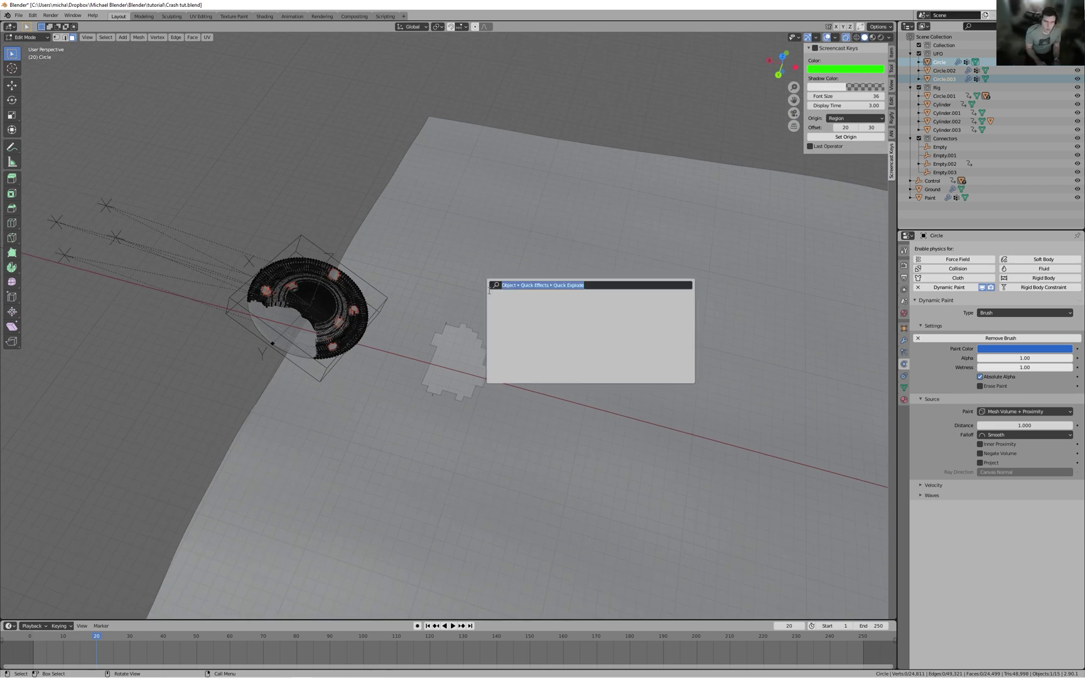
key(Return)
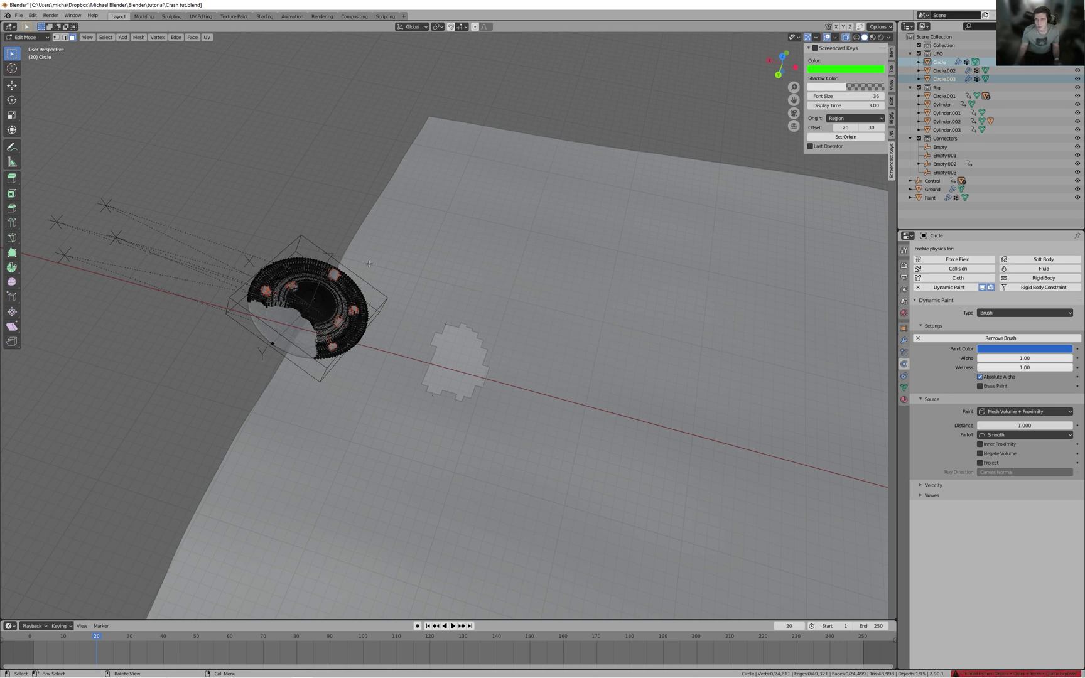
- Return to Object Mode and apply Quick Explode to the hull and its separated patches
click(904, 341)
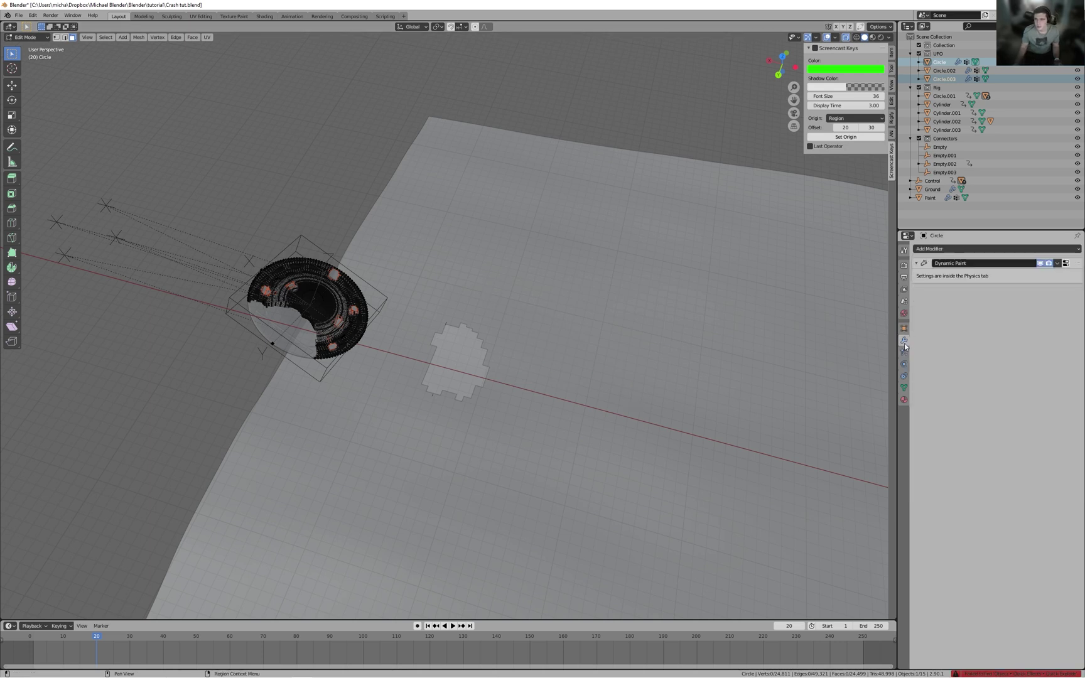
click(904, 353)
middle_drag(415, 338, 516, 284)
key(Tab)
scroll(528, 291, down, 2)
scroll(526, 286, up, 5)
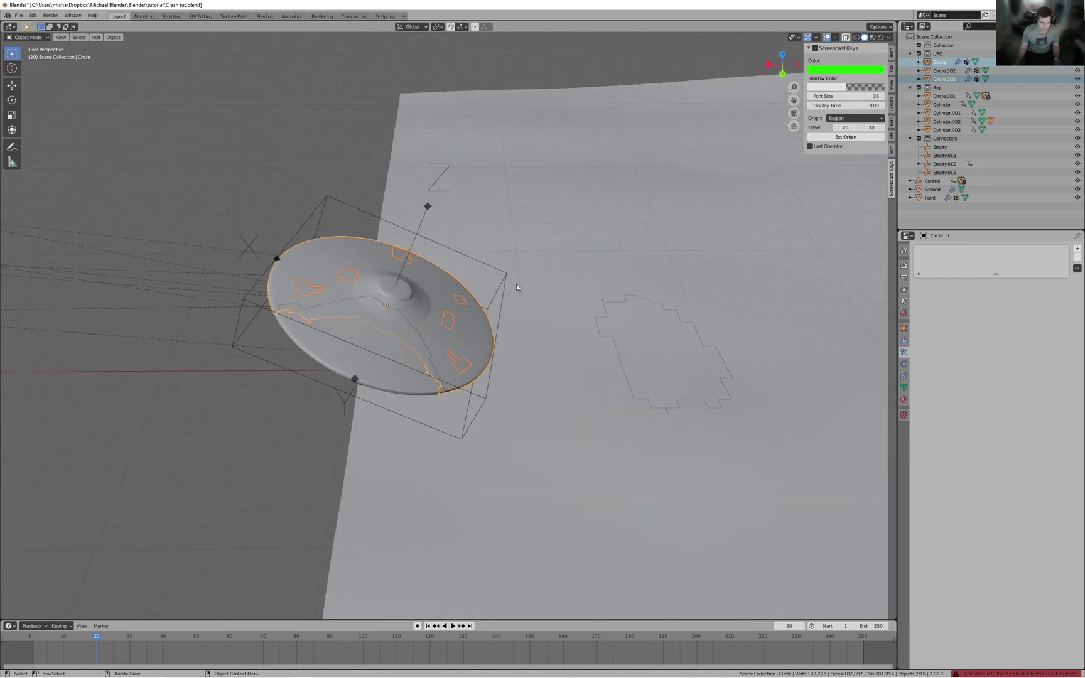
key(F3)
text(quic)
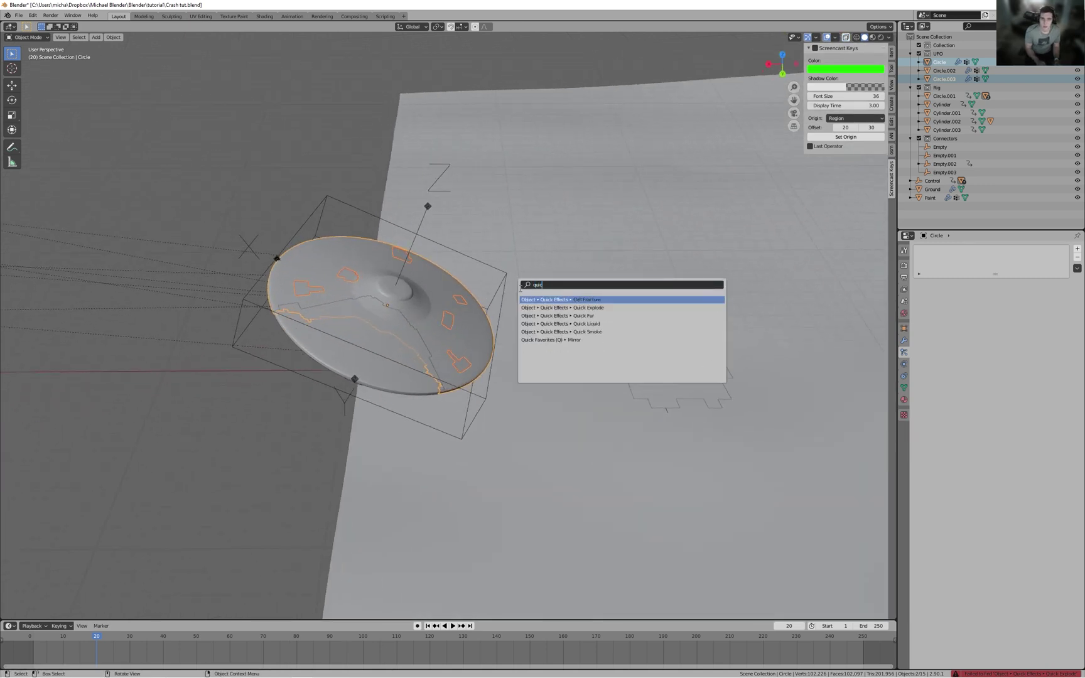
text(k ex)
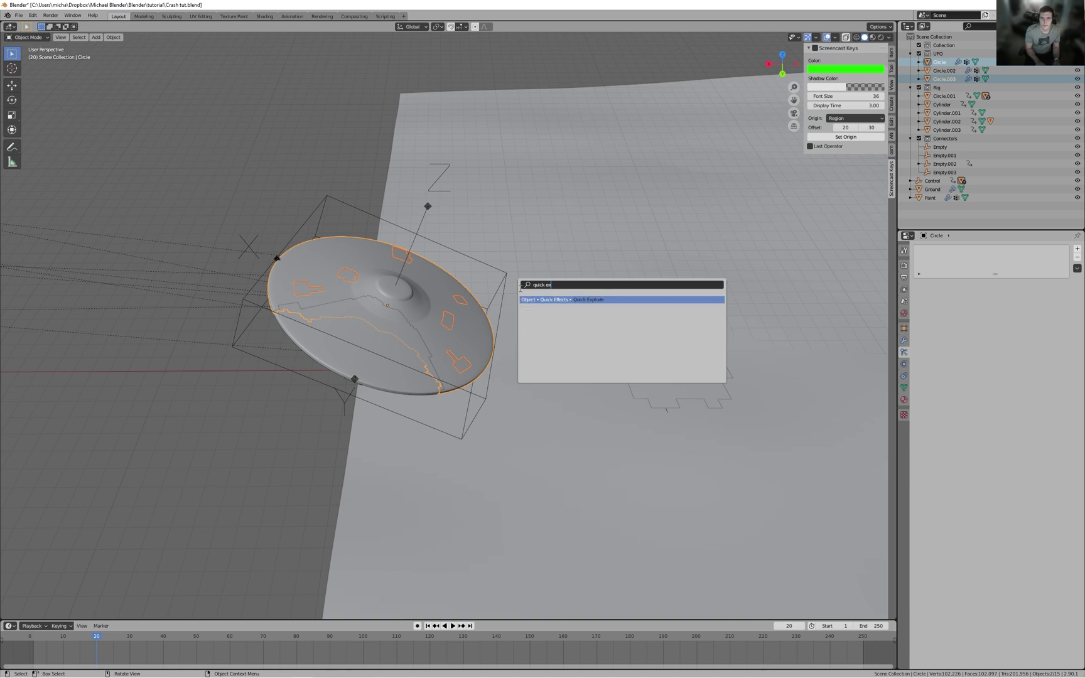
key(Return)
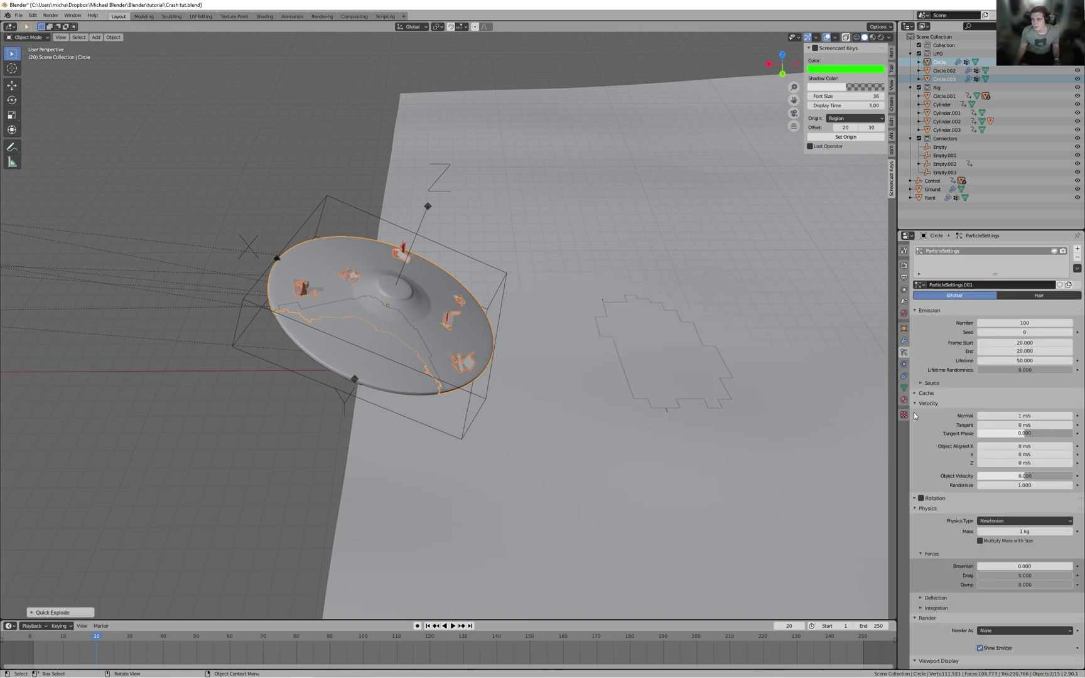
- Set the hull's particle emission end to frame 250 and lifetime to 250, and enable dynamic particle rotation
click(1022, 353)
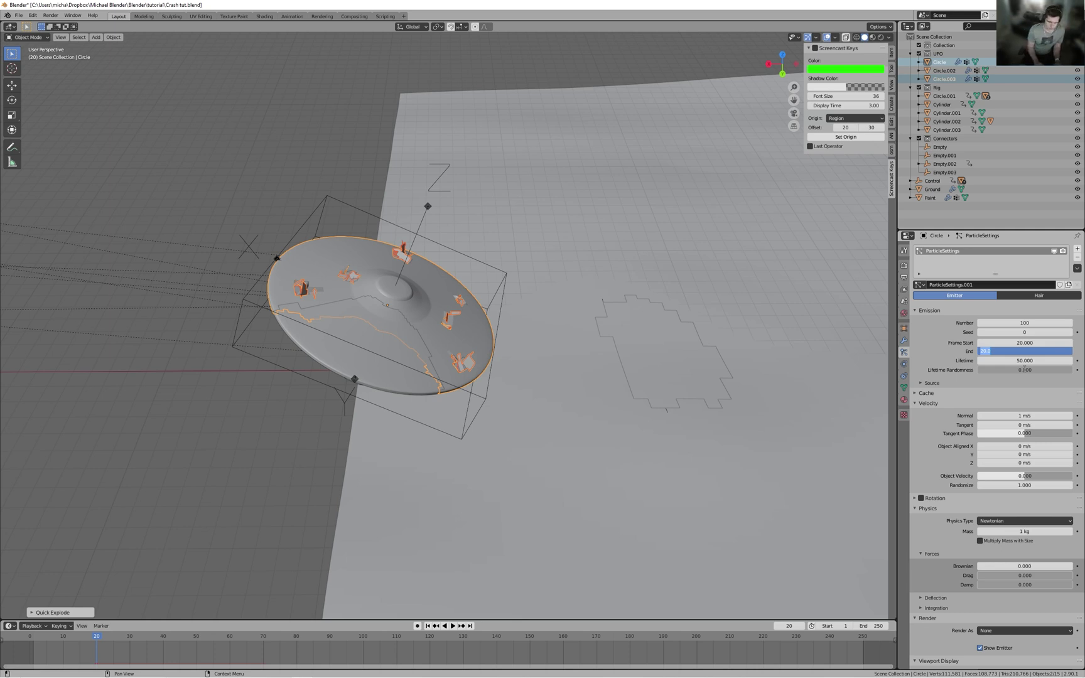
key(Return)
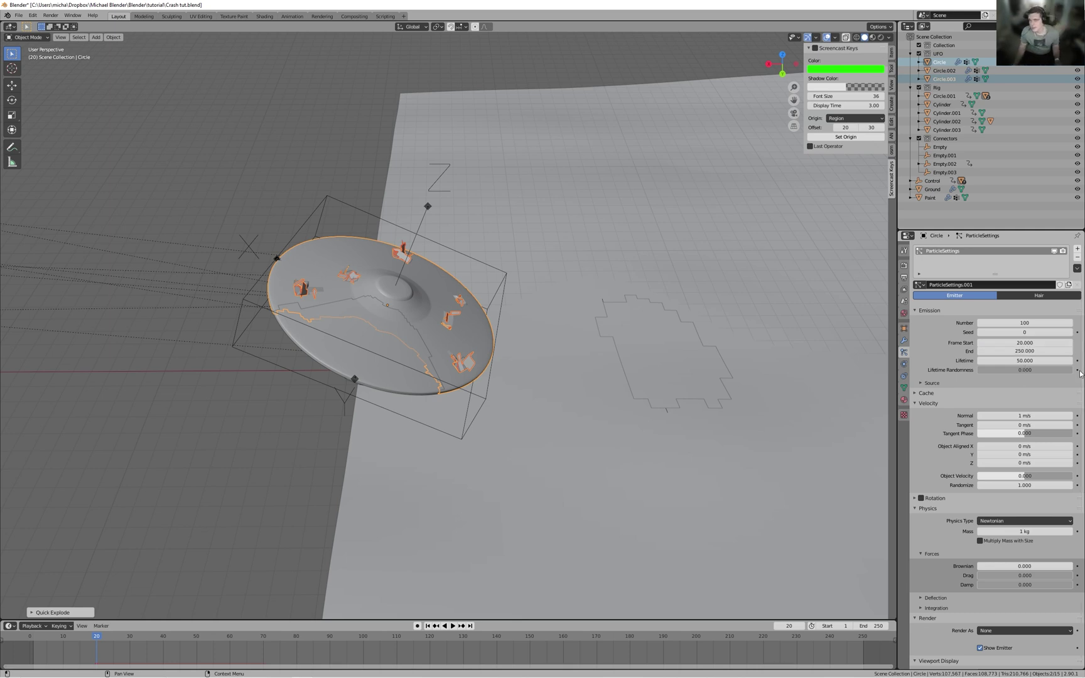
click(1024, 360)
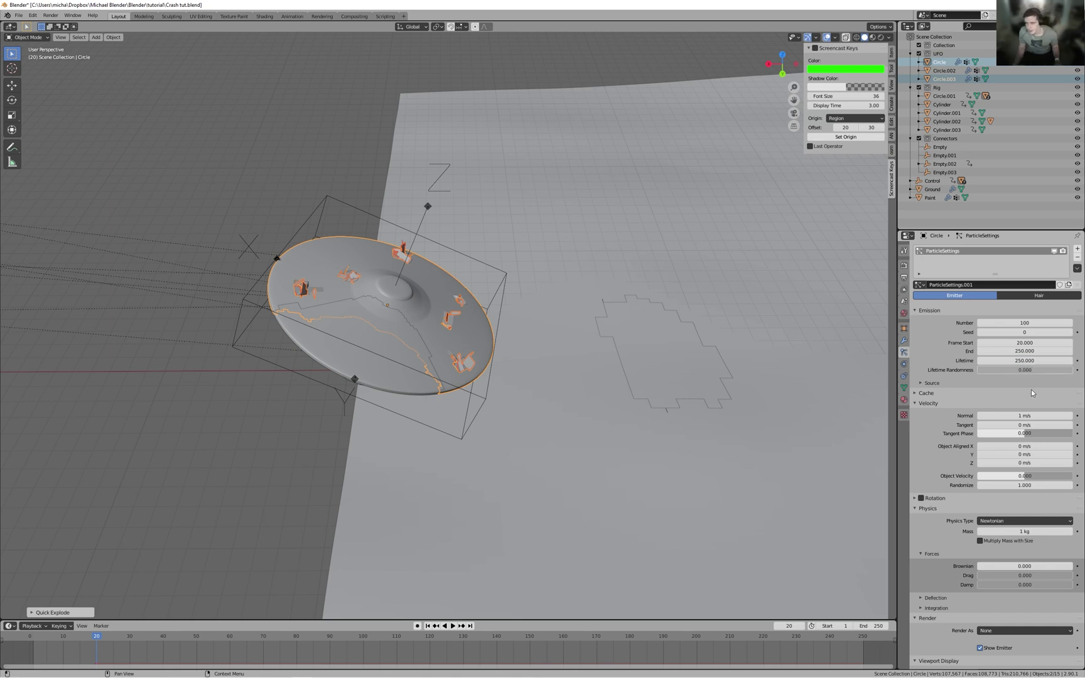
scroll(1028, 370, down, 3)
click(921, 430)
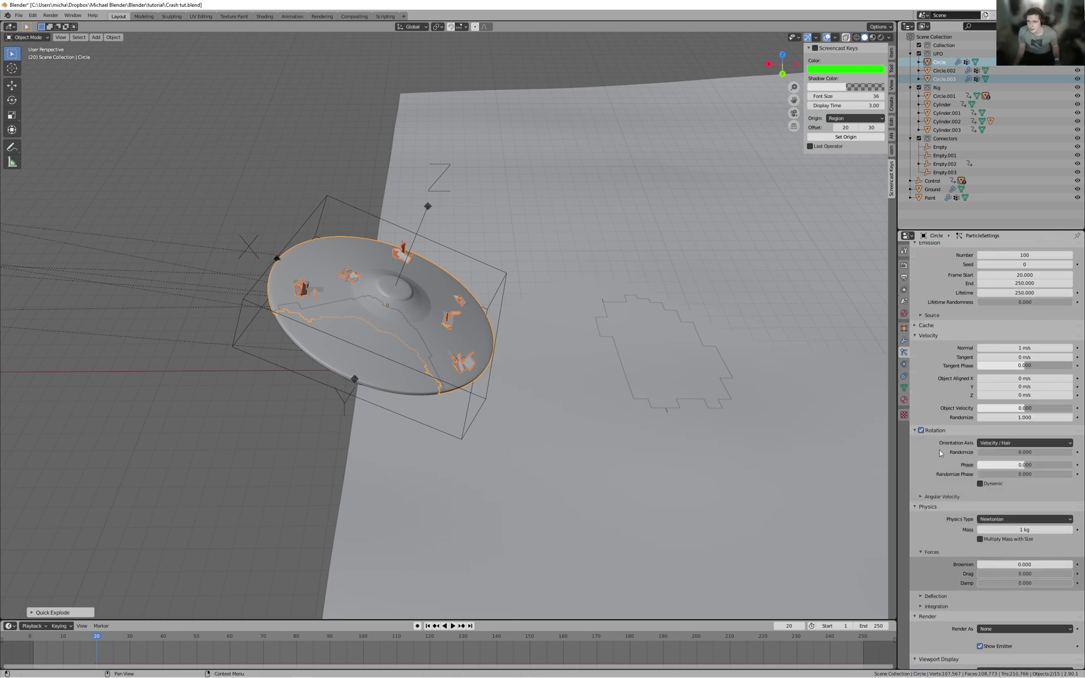
click(990, 485)
- Check the broken-off section's particle velocity, and set the hull's object-aligned velocity to -14 m/s X and -6 m/s Y
scroll(514, 414, down, 4)
middle_drag(514, 415, 447, 408)
scroll(442, 370, up, 4)
middle_drag(443, 361, 420, 283)
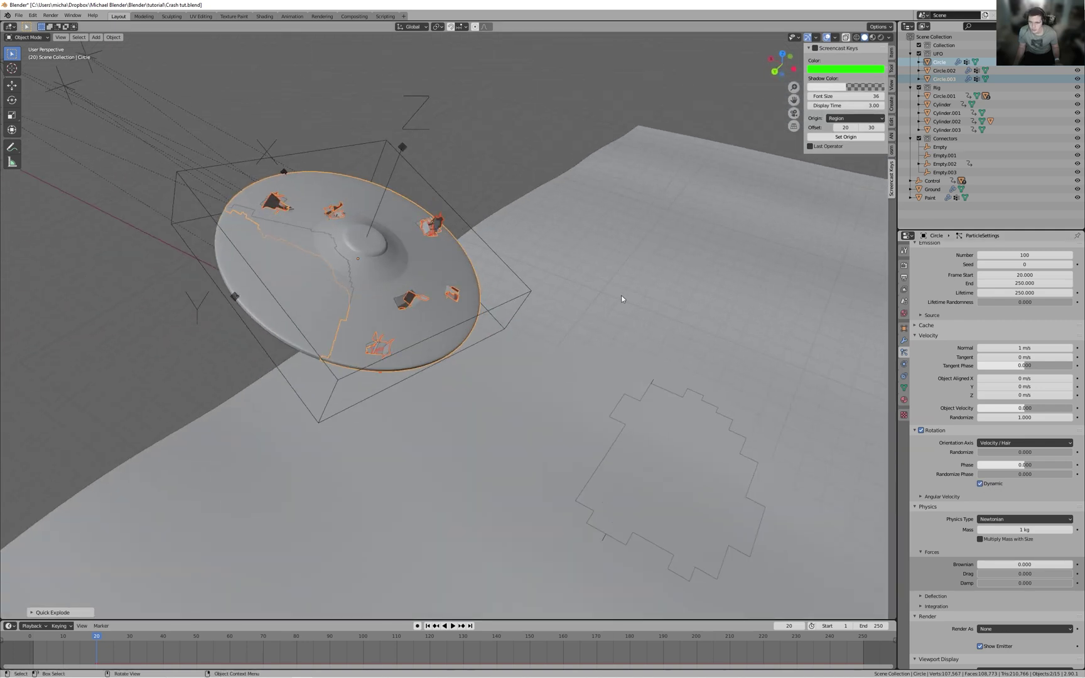
click(280, 297)
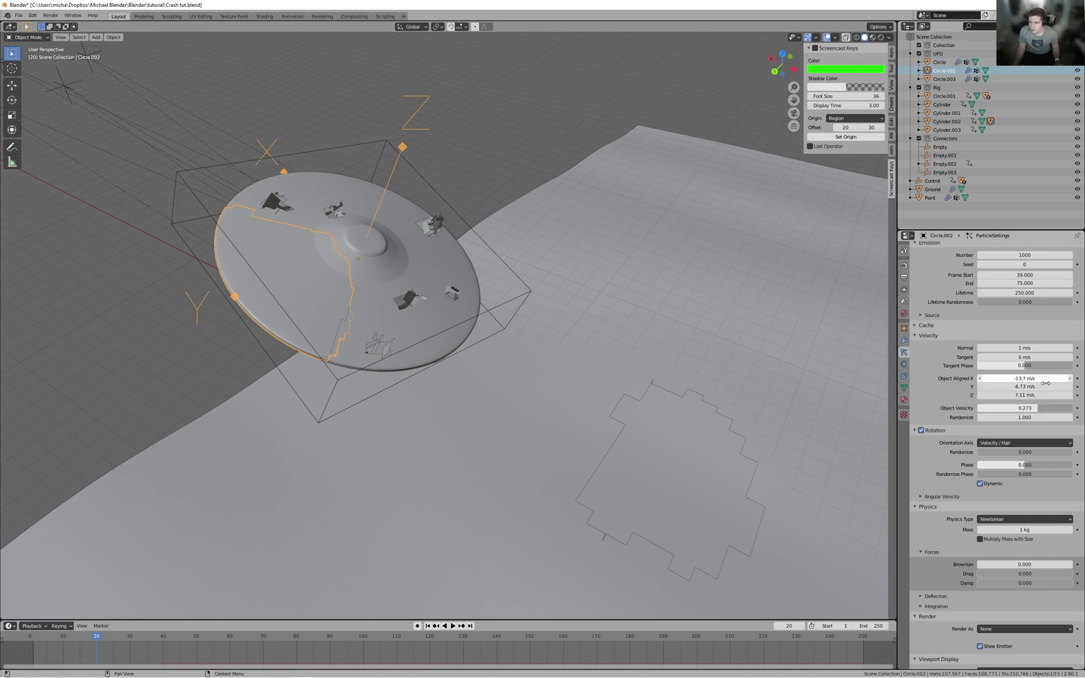
click(379, 268)
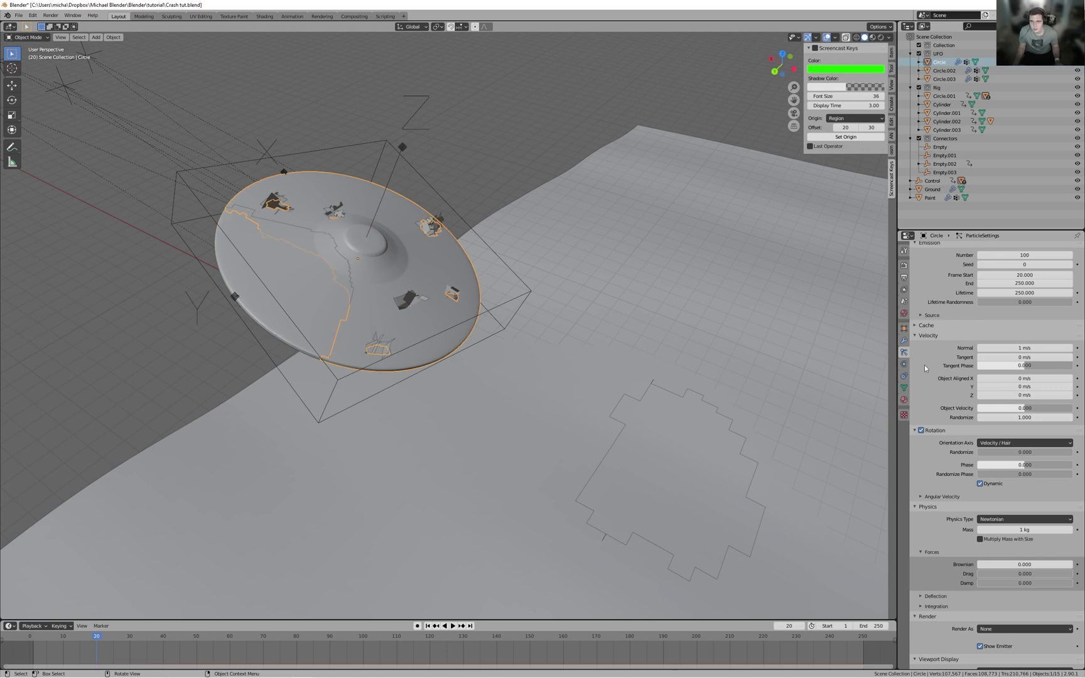
click(1050, 379)
text(-14)
key(Return)
click(1024, 387)
text(-6.7)
key(Return)
- Set the hull's object-aligned Z particle velocity to 7 m/s and, back at the first frame, its object velocity to 0.159
click(285, 260)
click(427, 269)
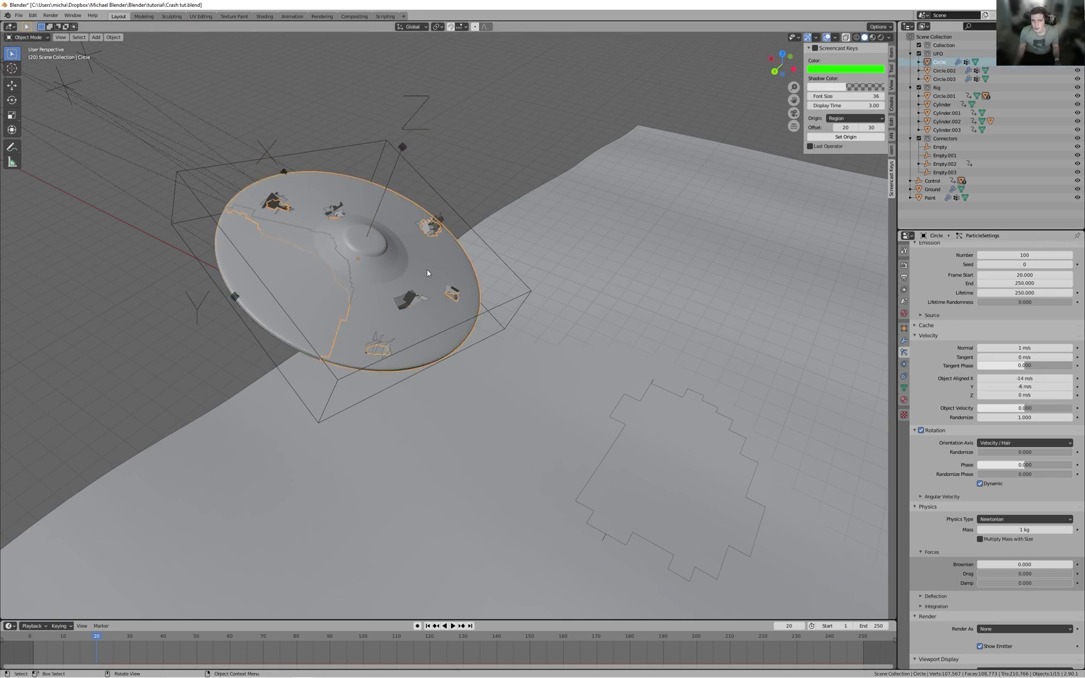
click(1024, 394)
text(7)
key(Return)
key(shift+Left)
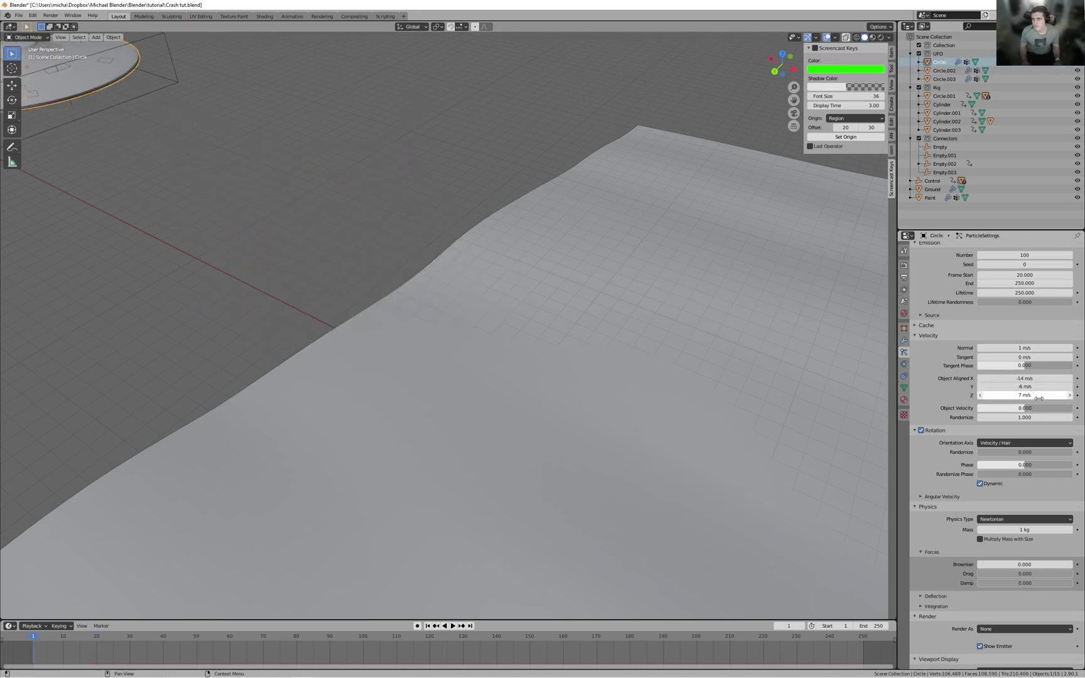
drag(1033, 408, 1041, 408)
scroll(549, 295, down, 5)
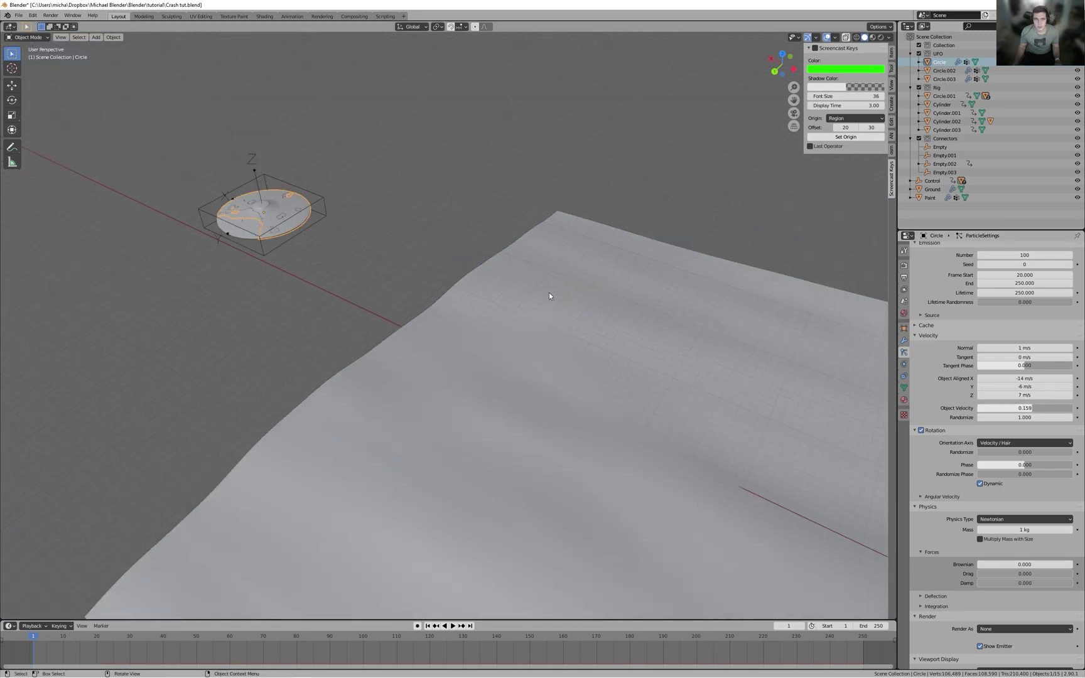
- Reselect the main hull, replay the crash to examine its debris particles, and return to the first frame
click(234, 224)
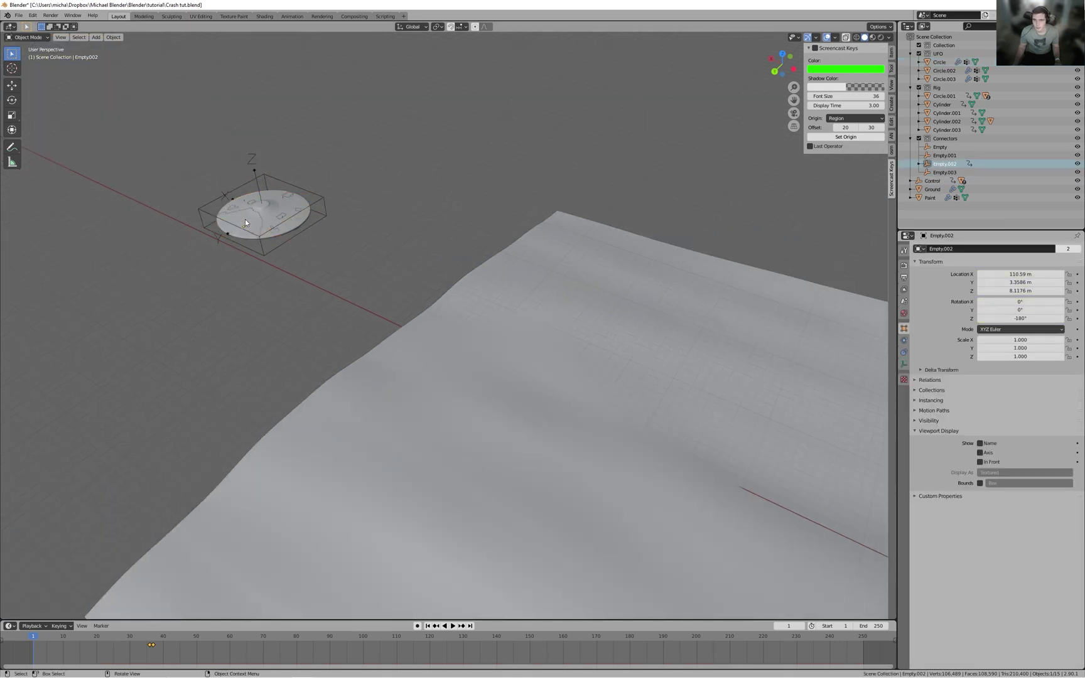
click(245, 222)
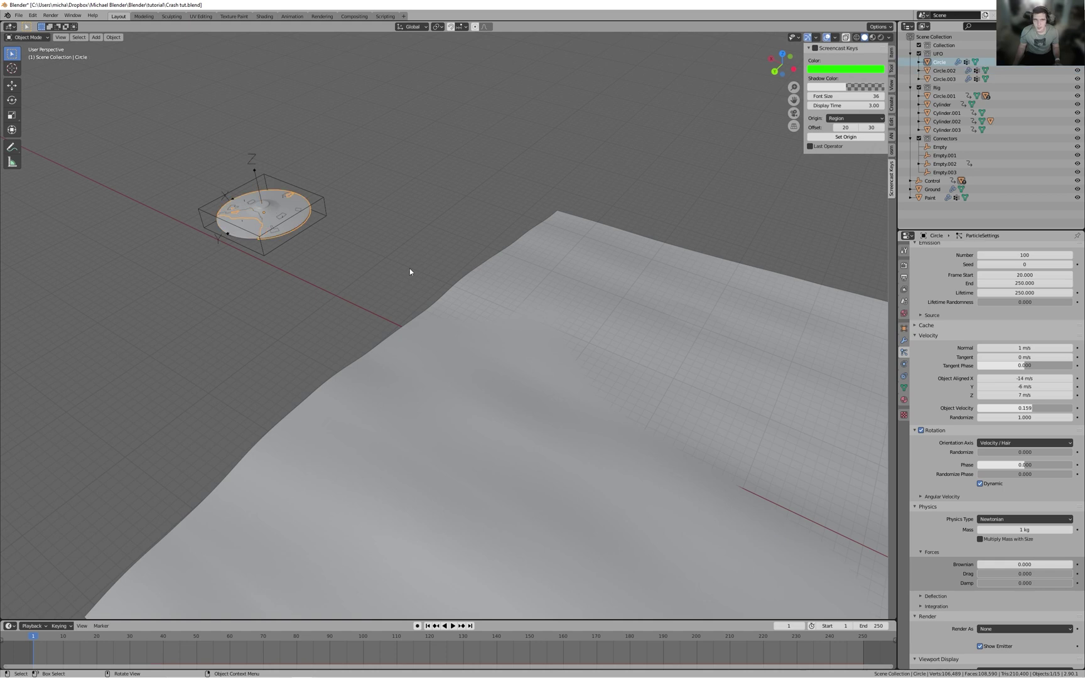
key(space)
shift+middle_drag(728, 408, 579, 308)
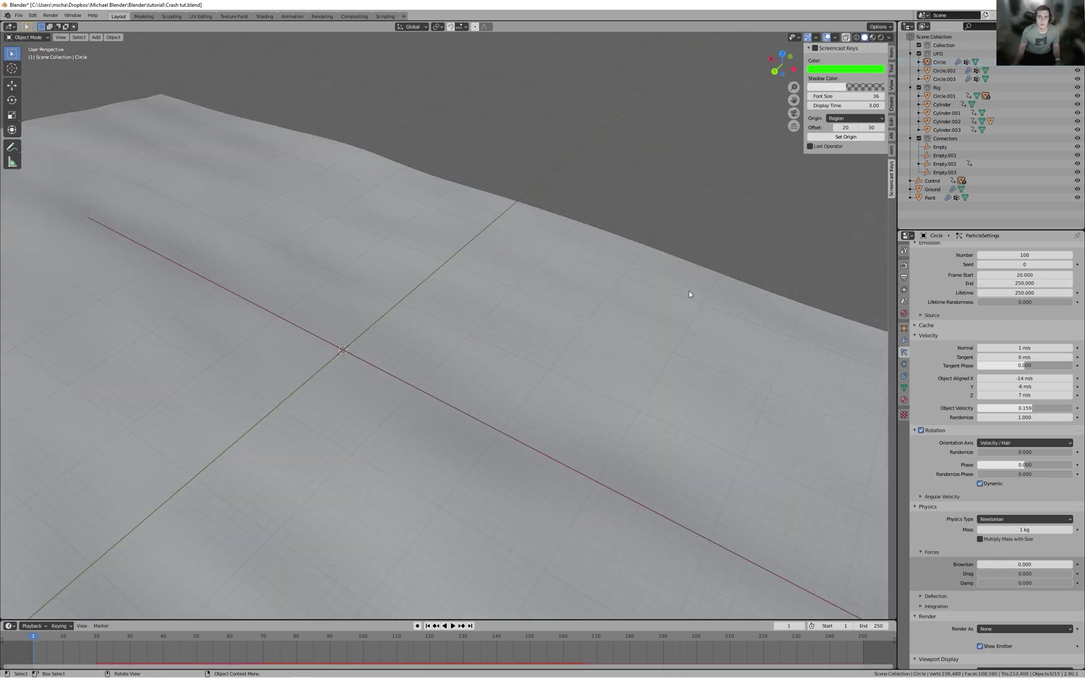
scroll(690, 291, down, 5)
shift+middle_drag(339, 256, 535, 386)
scroll(477, 314, up, 2)
scroll(581, 424, up, 3)
click(483, 412)
key(space)
key(space)
scroll(609, 487, up, 2)
shift+middle_drag(619, 493, 599, 407)
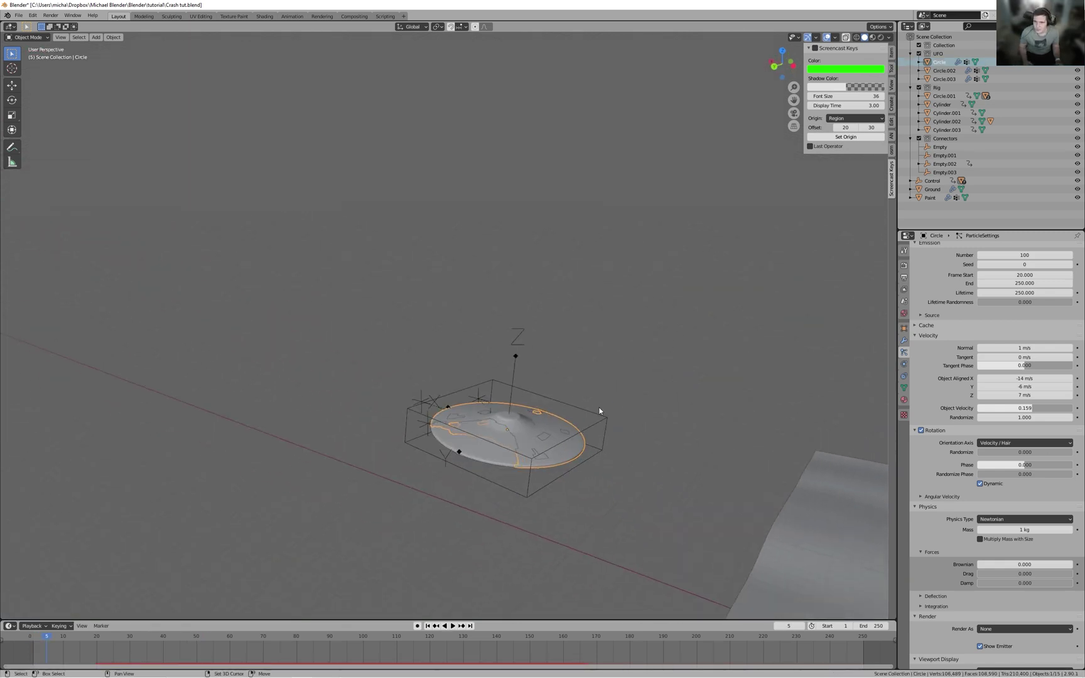
key(shift+Left)
- Rename the hull's particle settings as "Second One"
scroll(920, 365, up, 2)
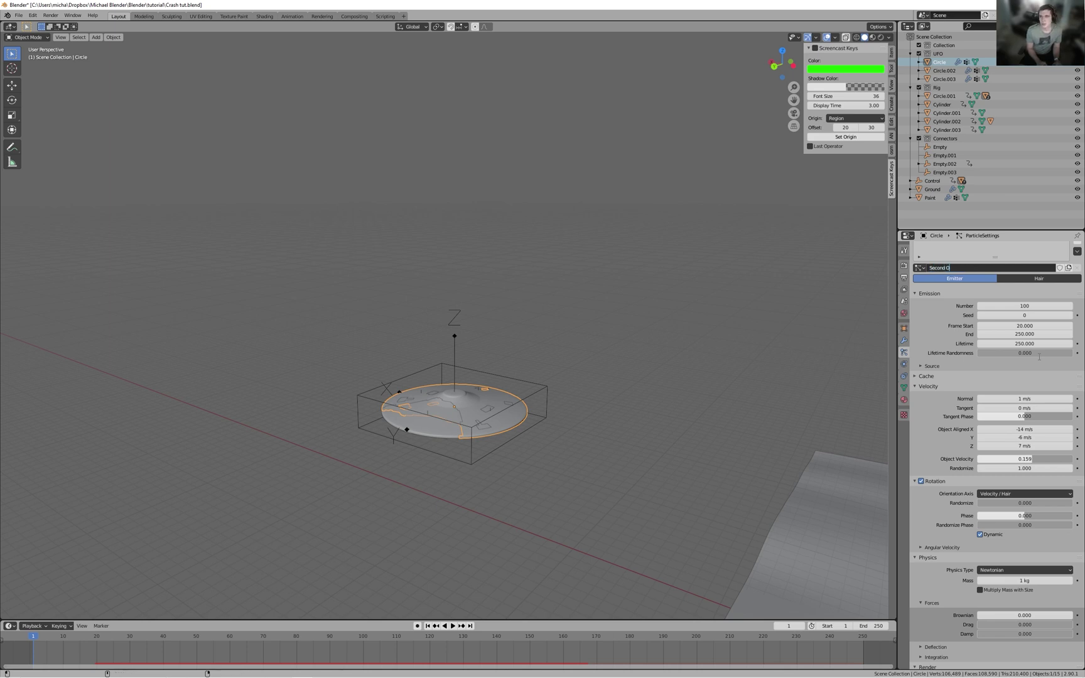
key(Return)
scroll(550, 393, up, 2)
mouse_move(551, 394)
middle_down()
mouse_move(542, 429)
mouse_move(561, 385)
middle_up()
scroll(738, 395, down, 2)
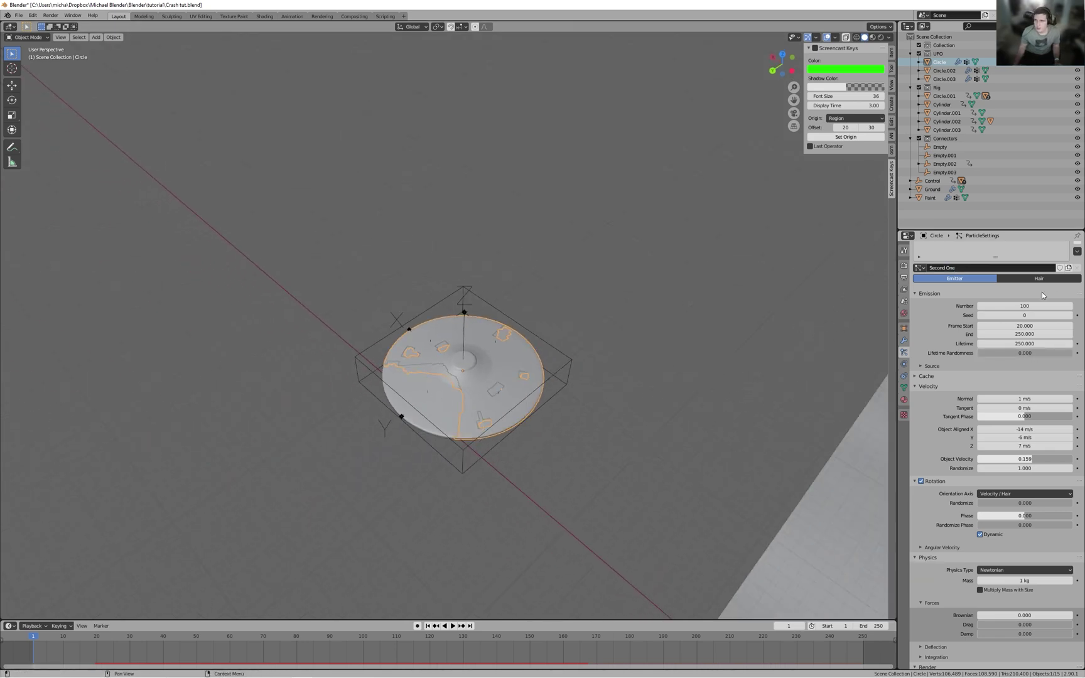
- Remove the particle system from the main hull
scroll(1042, 291, up, 1)
click(1077, 257)
scroll(490, 428, up, 2)
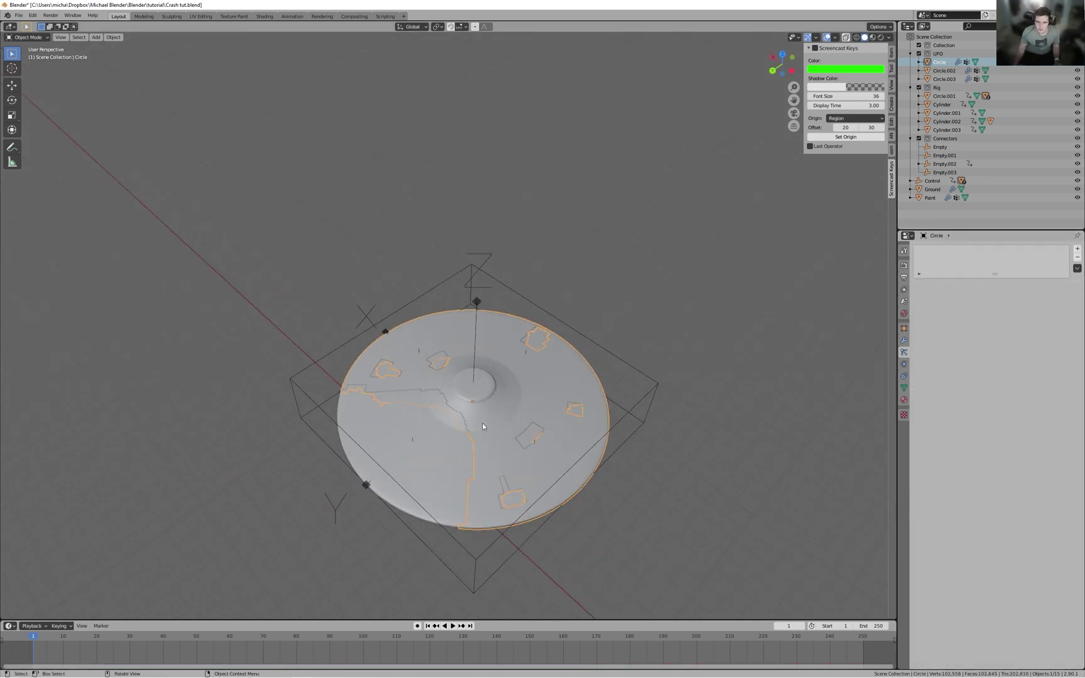
- Select the separated hull patches and assign the "Second One" particle settings to their particle system
click(521, 433)
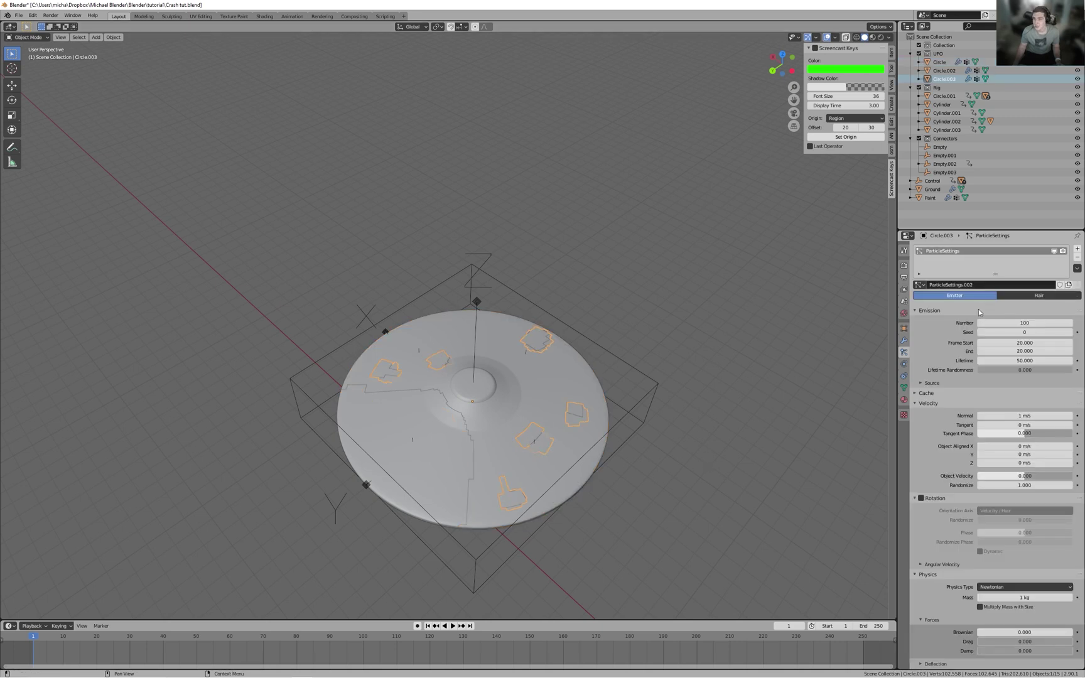
scroll(733, 427, down, 2)
middle_drag(733, 427, 761, 409)
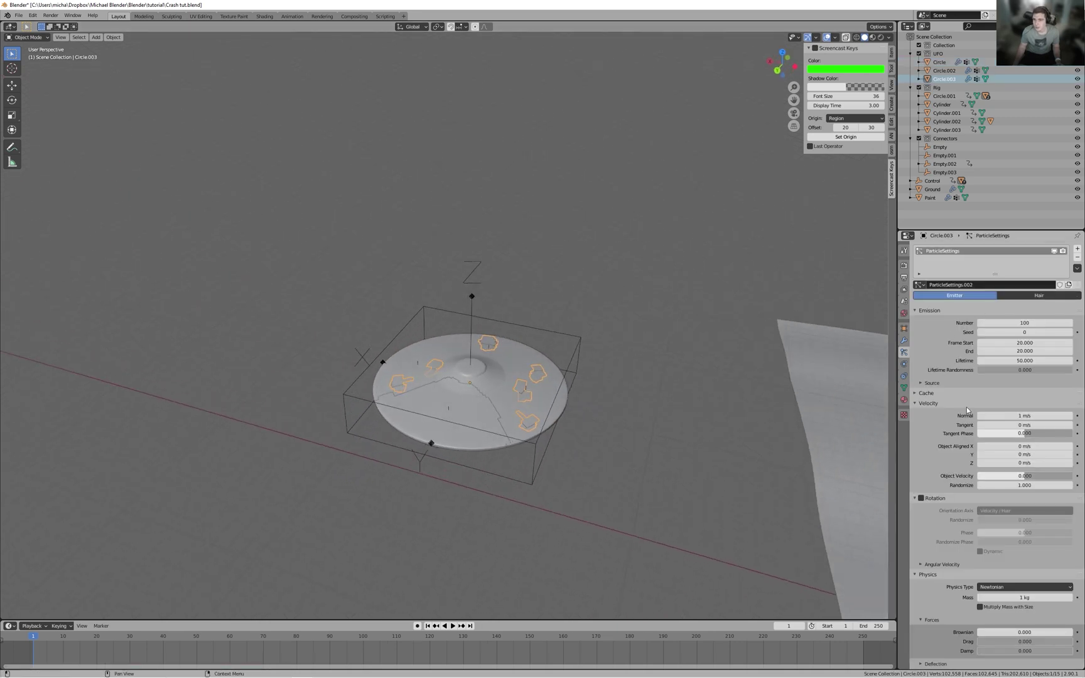
click(919, 284)
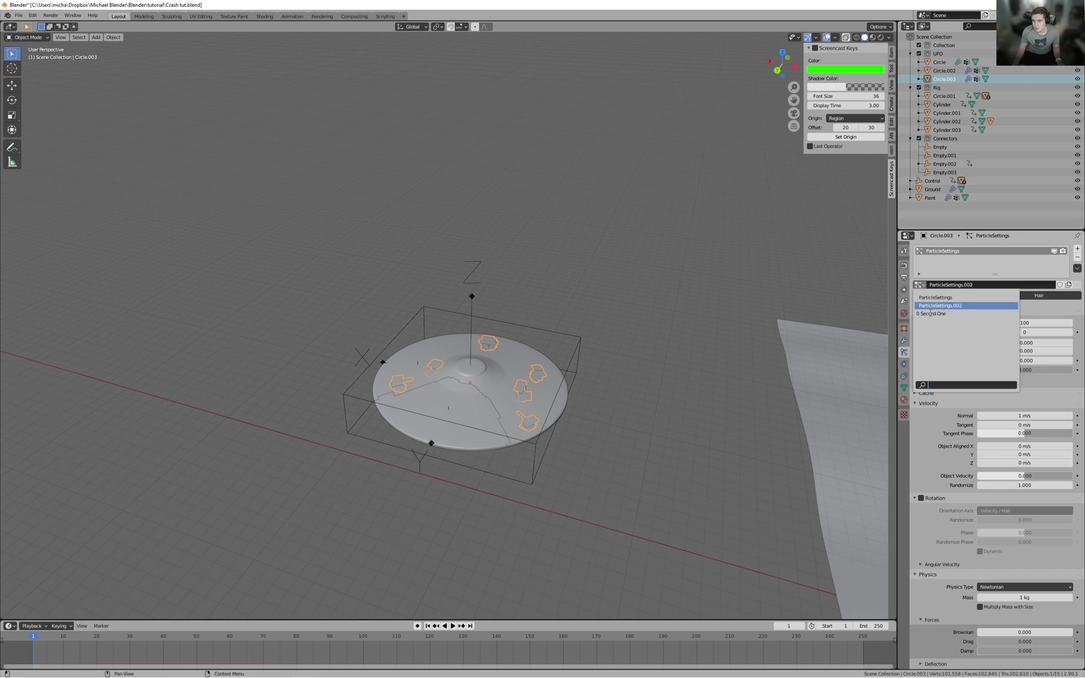
click(938, 306)
click(919, 285)
click(942, 314)
- Replay the crash and pause at frame 72 to examine how the separated patches break away from the hull
key(space)
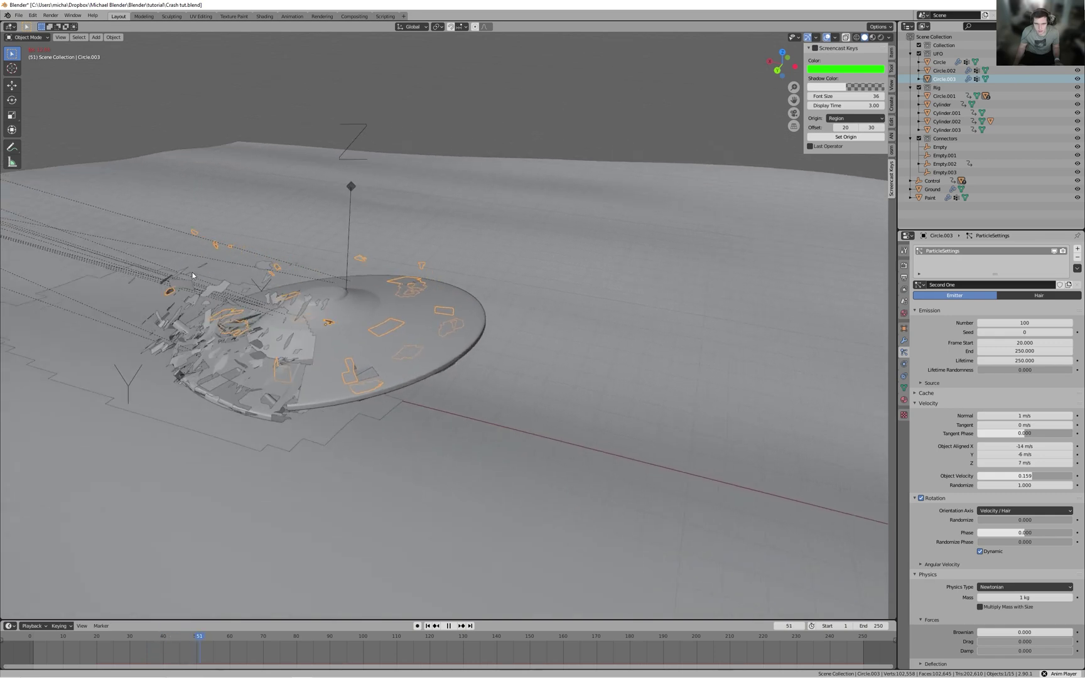
scroll(512, 338, down, 3)
key(space)
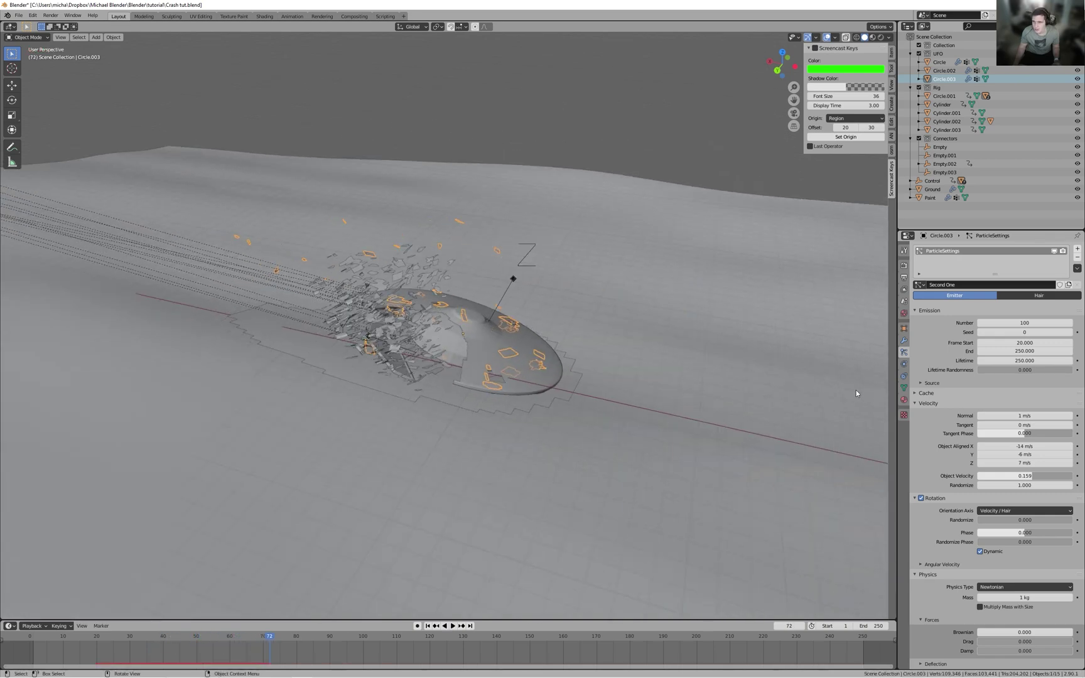
- Set the patch particles' object-aligned Z velocity to 14.7 m/s and replay the crash from the first frame
drag(1035, 463, 1060, 464)
key(shift+Left)
key(space)
scroll(395, 338, down, 5)
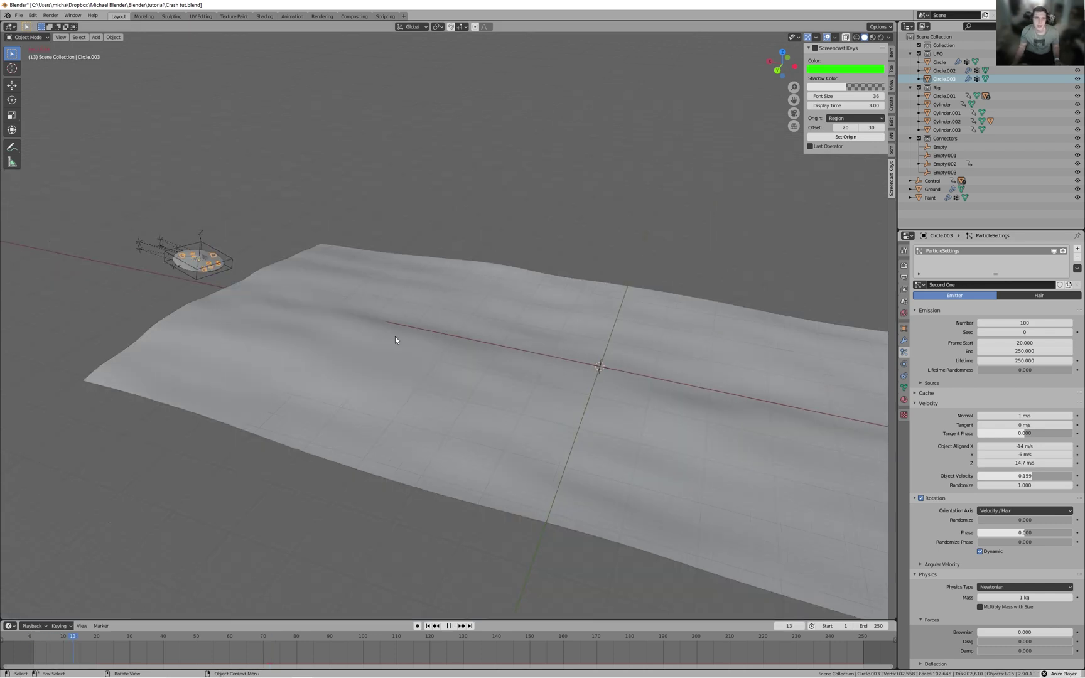
key(space)
- Set the patch particles' velocity randomization to 5.770, replay the crash and return to the first frame
drag(1048, 488, 1070, 488)
key(shift+Left)
key(space)
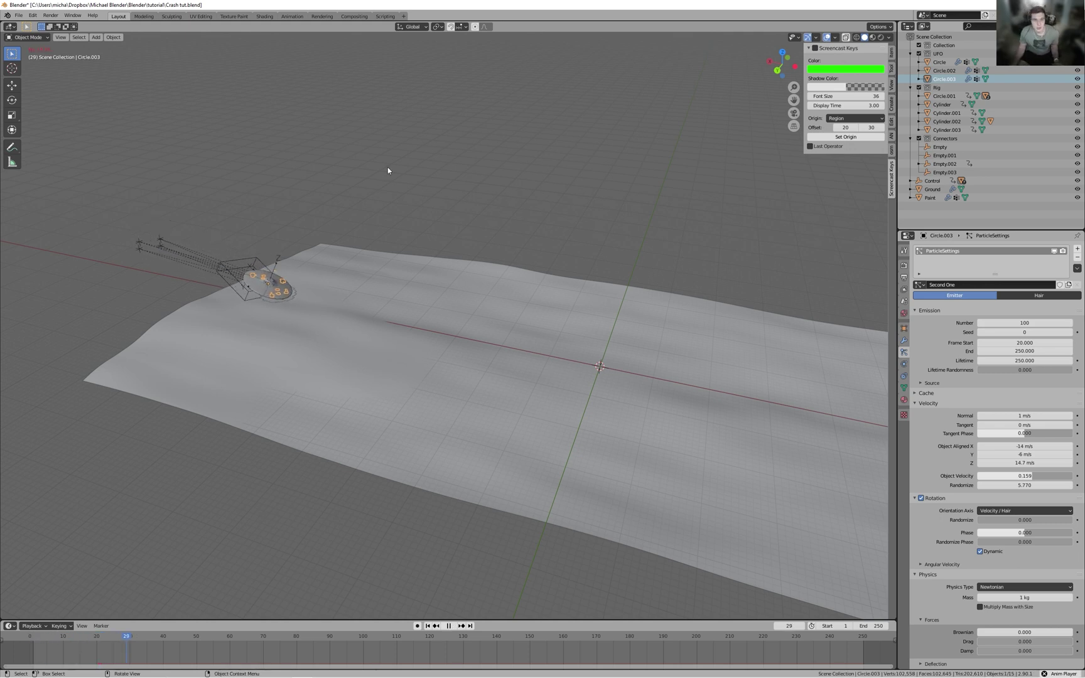
middle_drag(407, 205, 370, 341)
key(space)
key(shift+Left)
- Bake the dynamic paint cache of the Paint object over frames 1 to 250
click(384, 327)
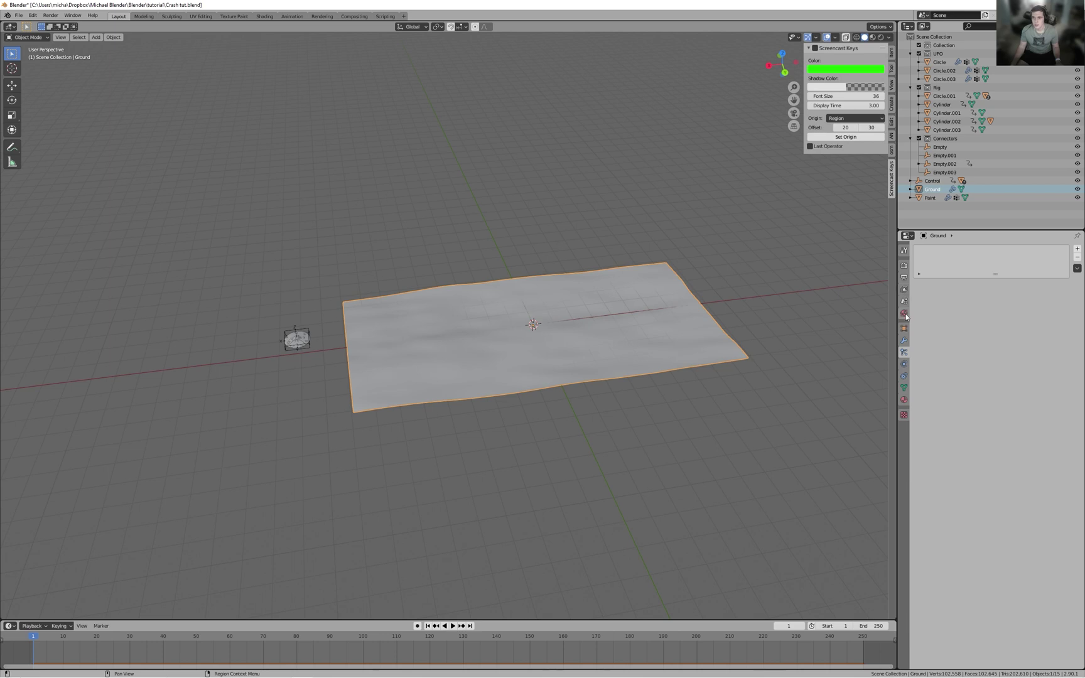
click(904, 290)
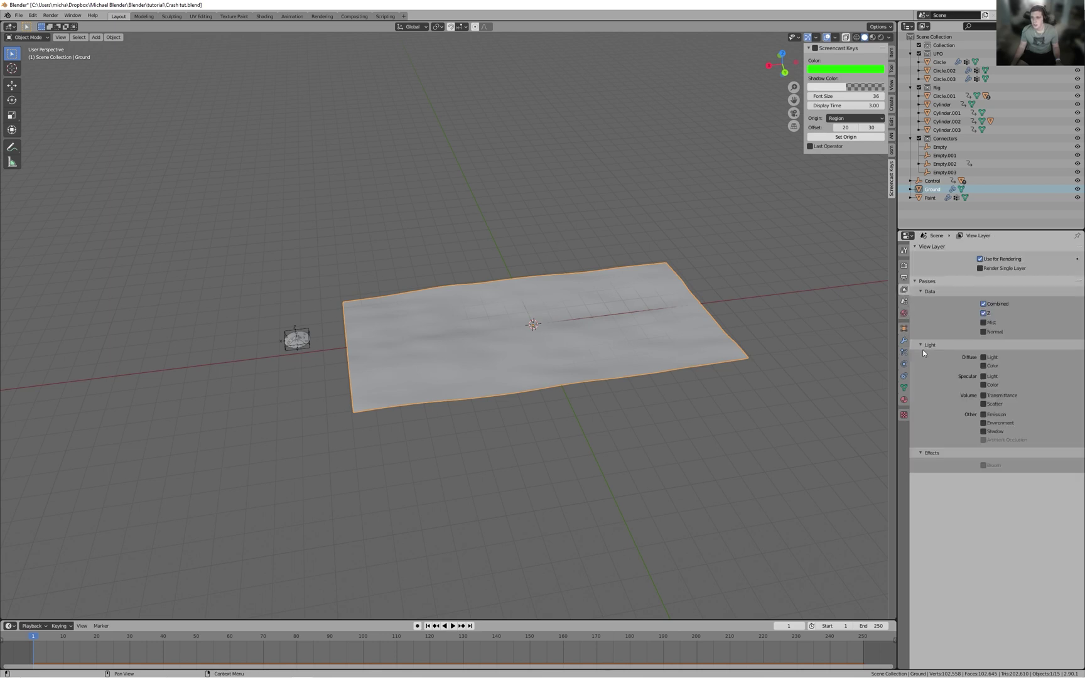
click(904, 305)
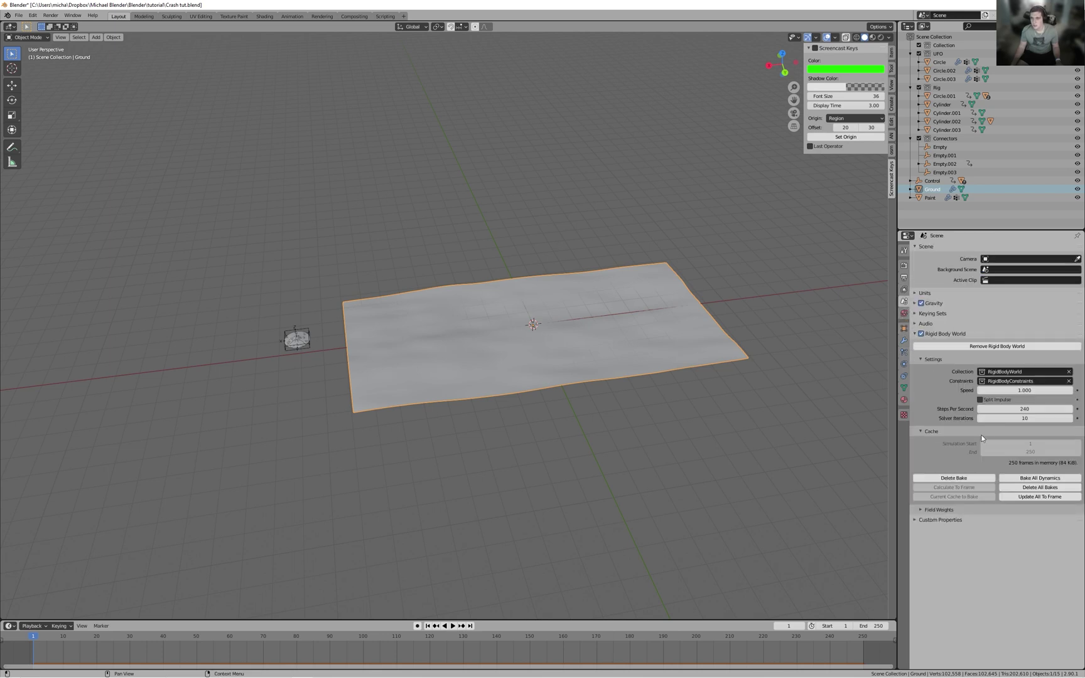
scroll(498, 422, up, 2)
middle_drag(497, 425, 537, 414)
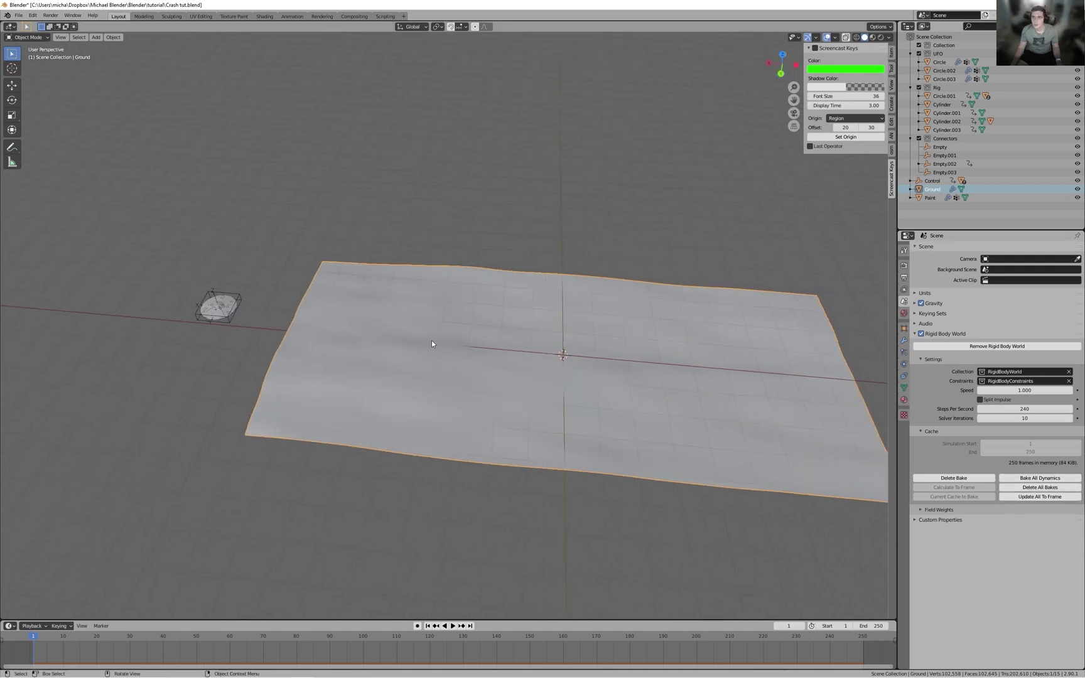
click(929, 198)
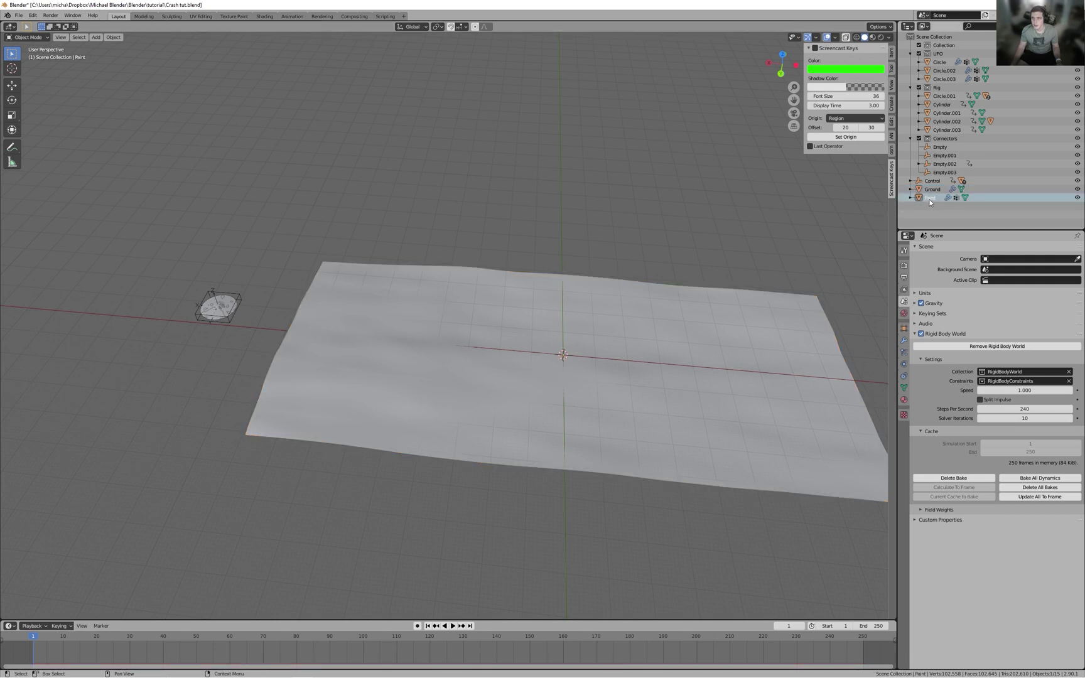
click(902, 364)
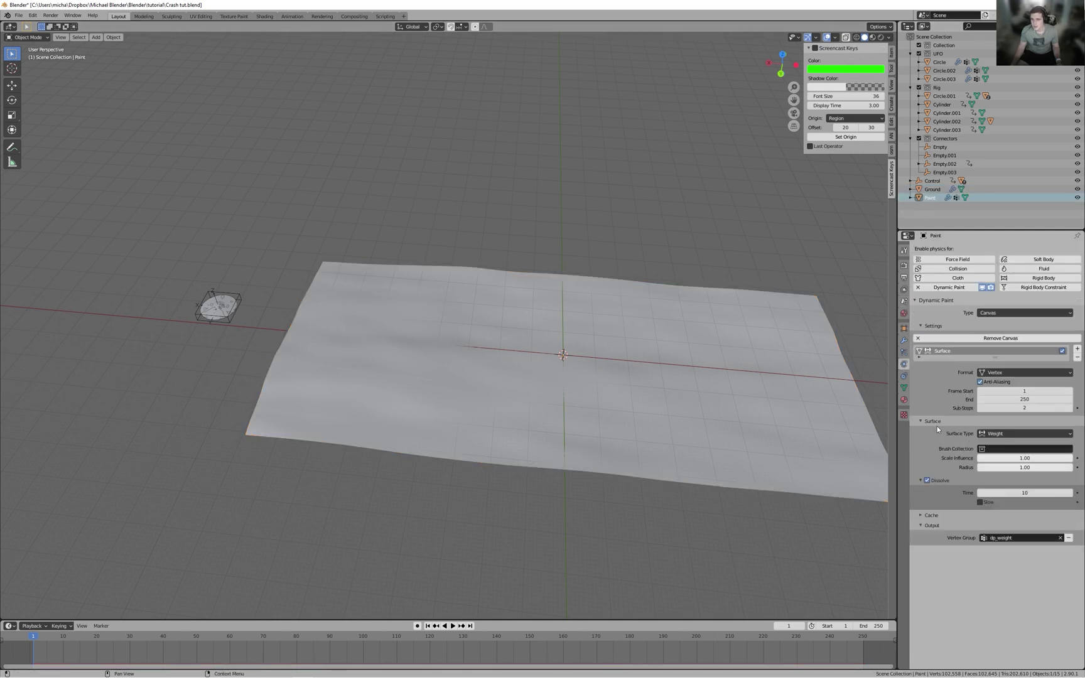
click(933, 515)
click(950, 564)
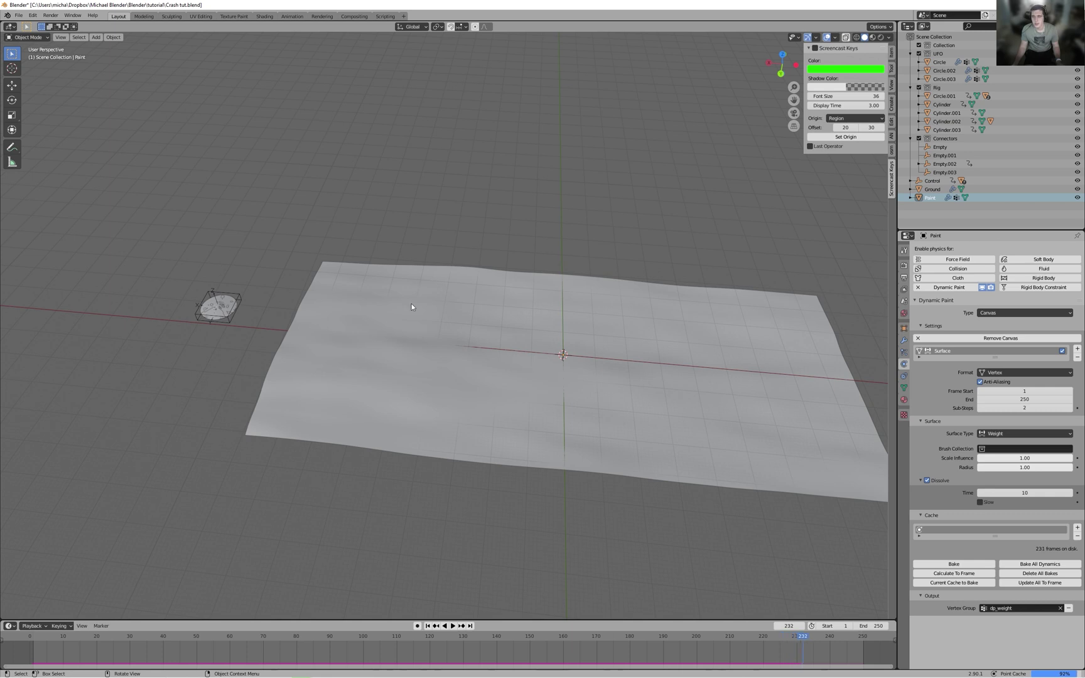
- Select the hull section Circle.002 and review its particle system settings
middle_drag(435, 347, 247, 311)
click(254, 305)
click(260, 307)
click(904, 352)
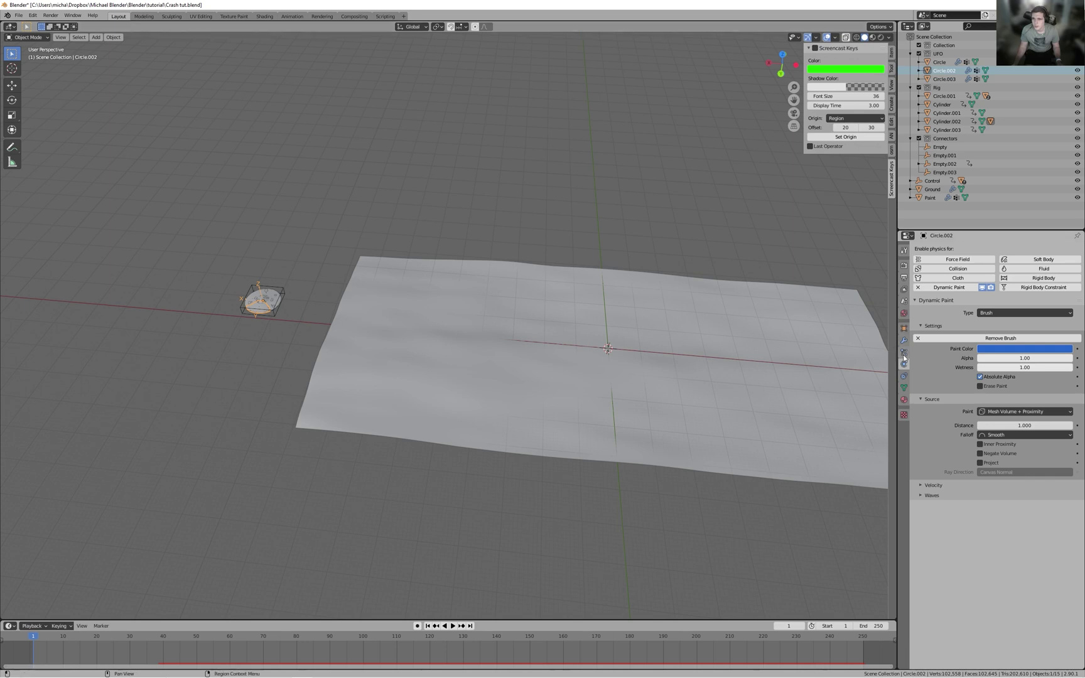
scroll(970, 485, down, 8)
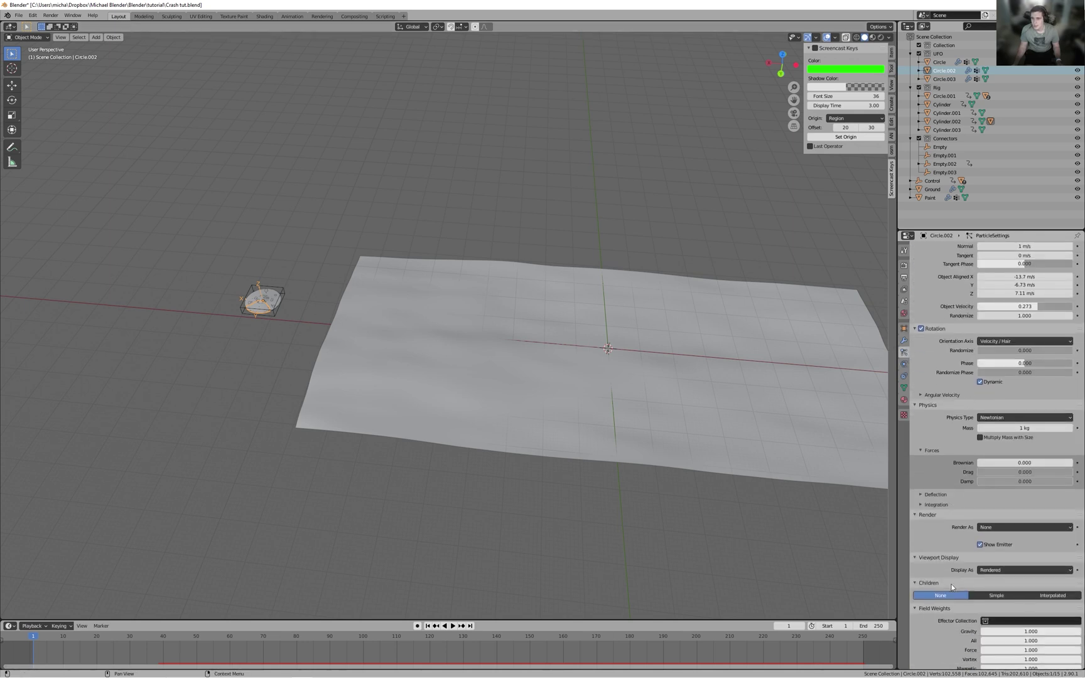
scroll(969, 319, up, 9)
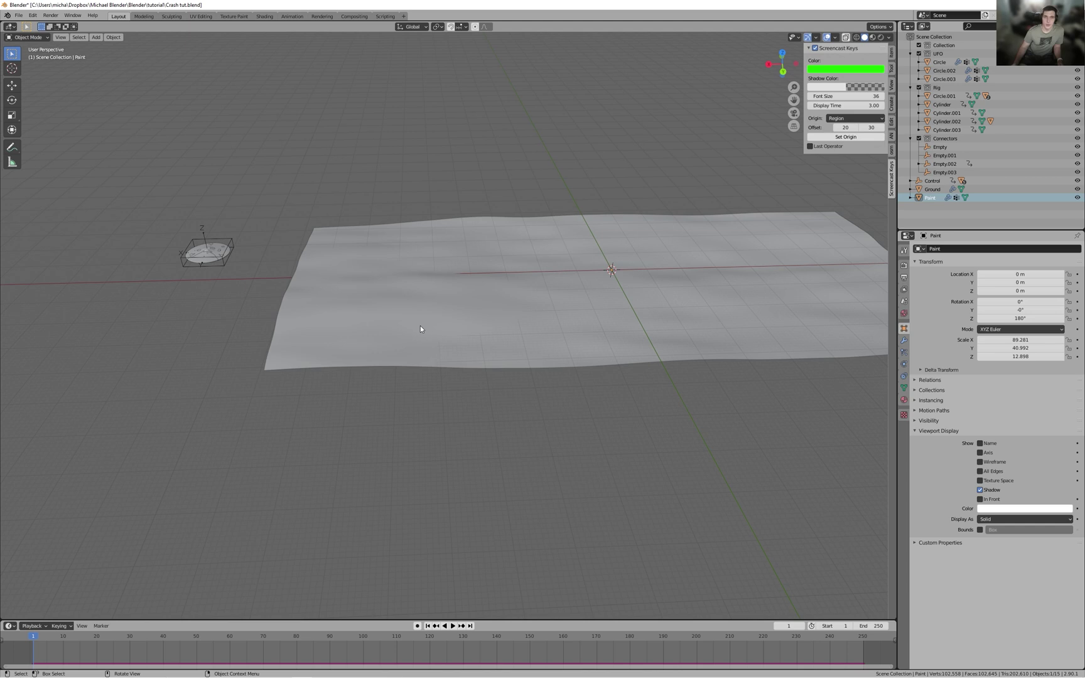
- Play the baked crash from a closer view and pause it at frame 38
scroll(420, 326, up, 1)
mouse_move(416, 325)
shift+middle_down()
mouse_move(474, 361)
mouse_move(528, 358)
shift+middle_up()
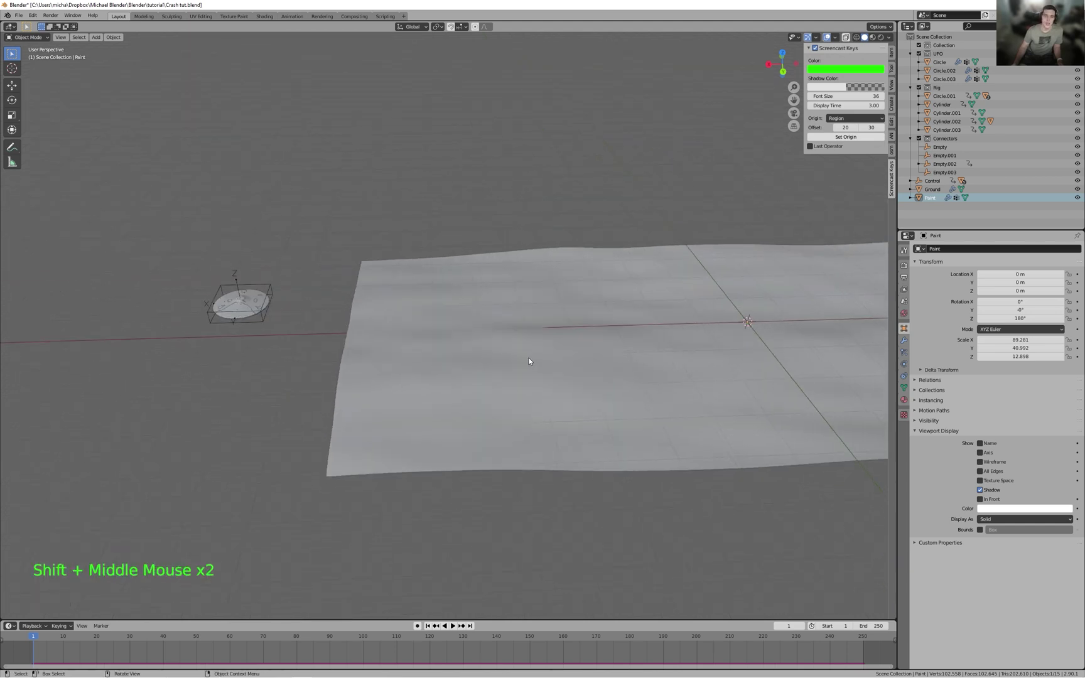
scroll(600, 413, up, 2)
mouse_move(600, 412)
middle_down()
mouse_move(702, 368)
mouse_move(664, 360)
middle_up()
scroll(719, 368, down, 2)
scroll(680, 364, up, 2)
key(space)
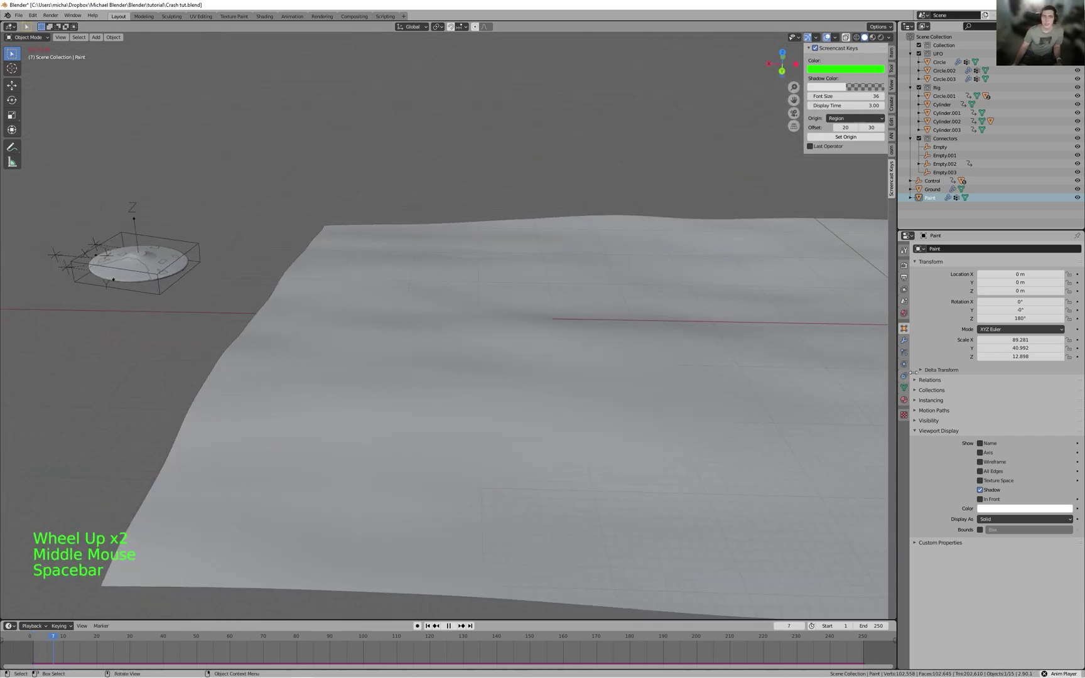
key(space)
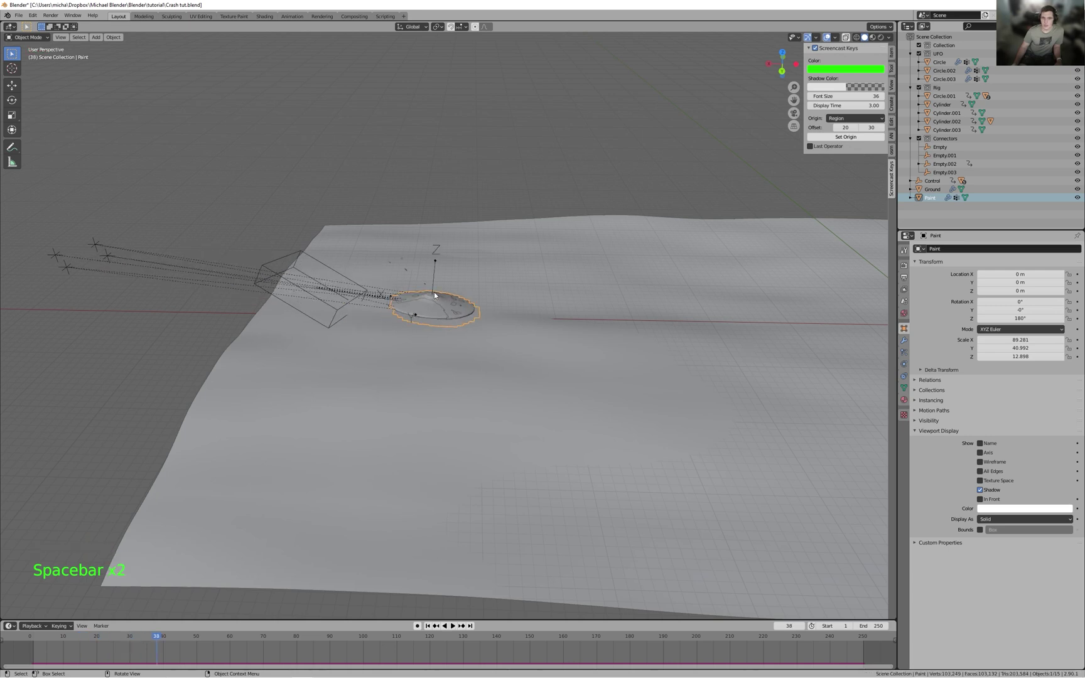
- Examine the Paint object's contact area under the UFO from several angles at frame 38
scroll(653, 359, down, 1)
scroll(653, 359, down, 2)
scroll(653, 359, up, 1)
middle_drag(653, 359, 692, 328)
scroll(696, 317, up, 2)
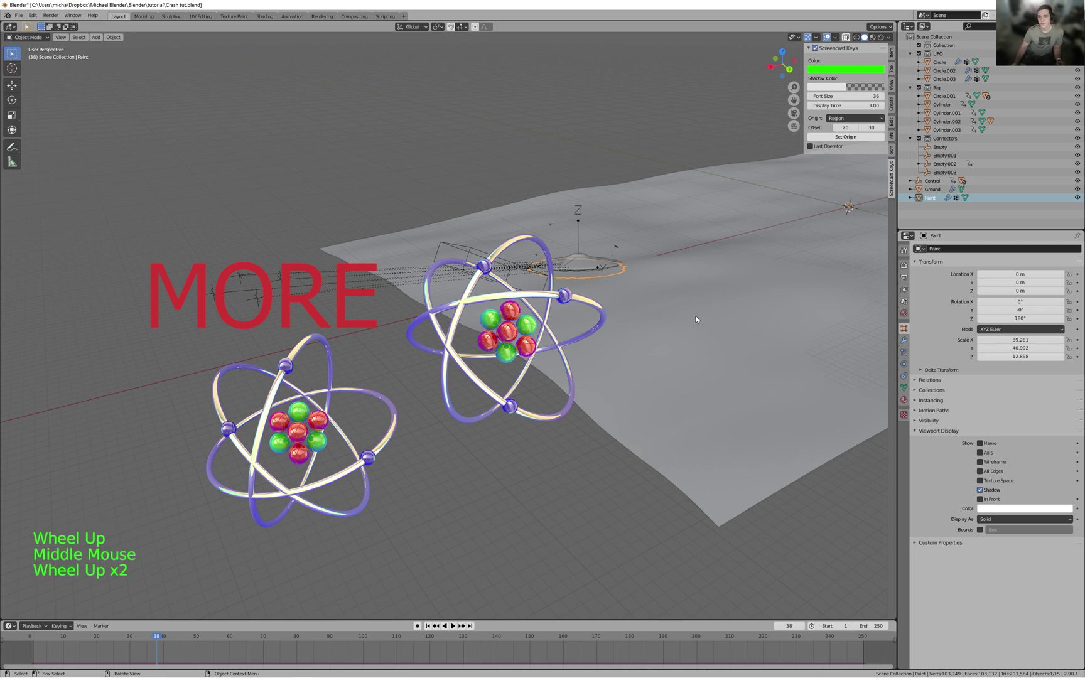
mouse_move(637, 248)
middle_down()
mouse_move(596, 243)
mouse_move(595, 254)
middle_up()
scroll(596, 254, down, 1)
shift+middle_drag(441, 266, 491, 270)
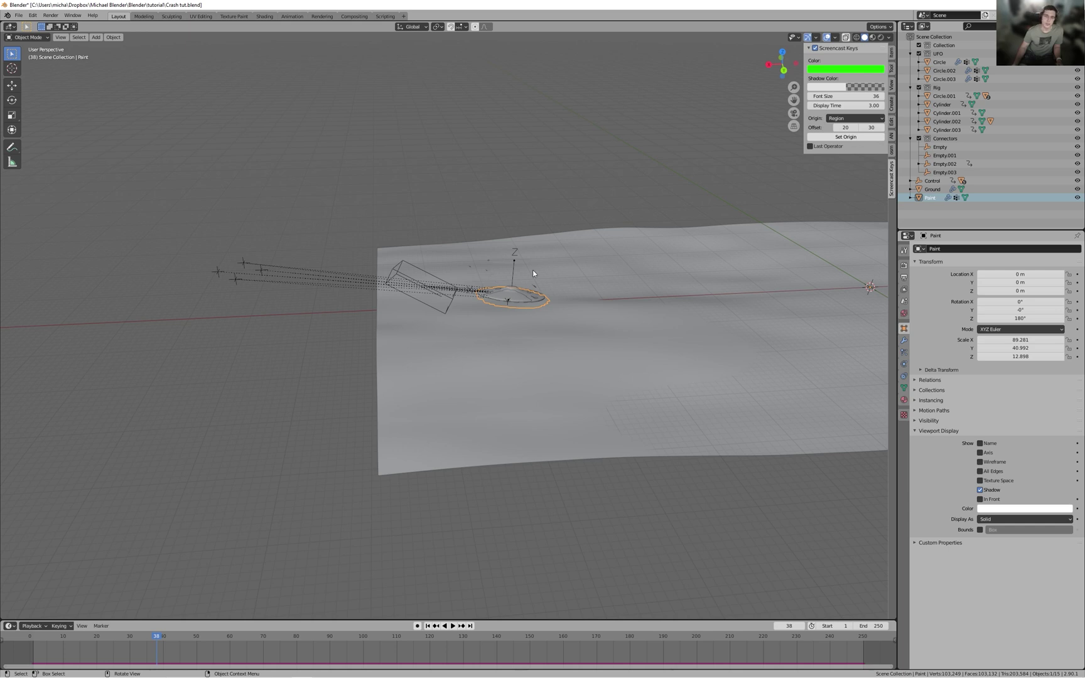
shift+middle_drag(642, 300, 569, 313)
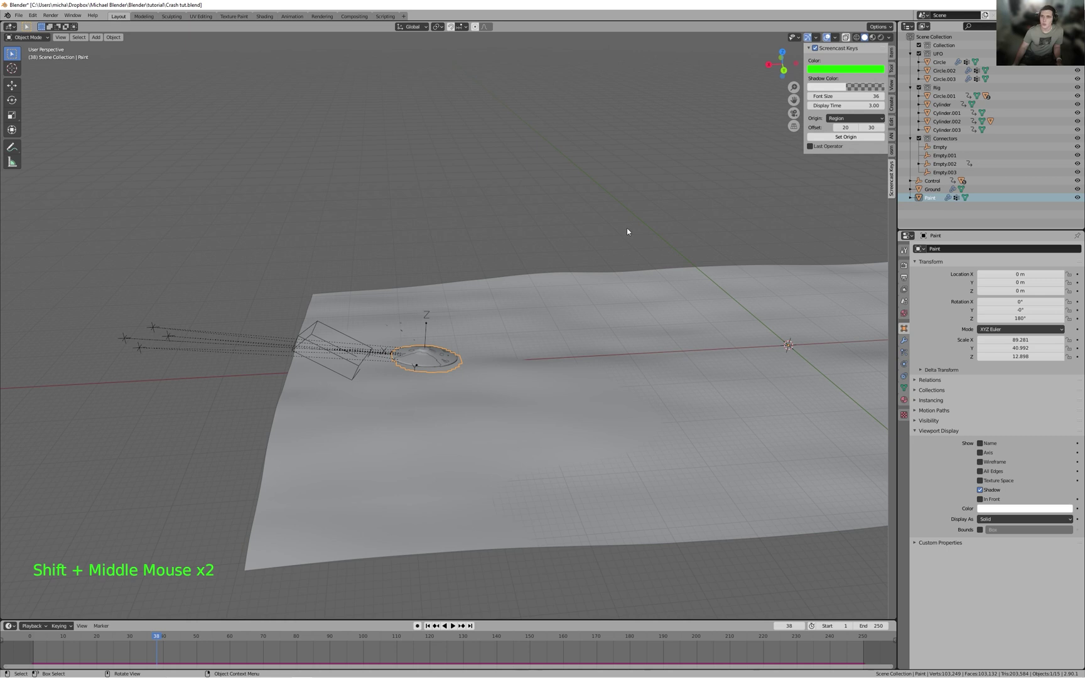
- Add a particle system to the Paint object
click(933, 200)
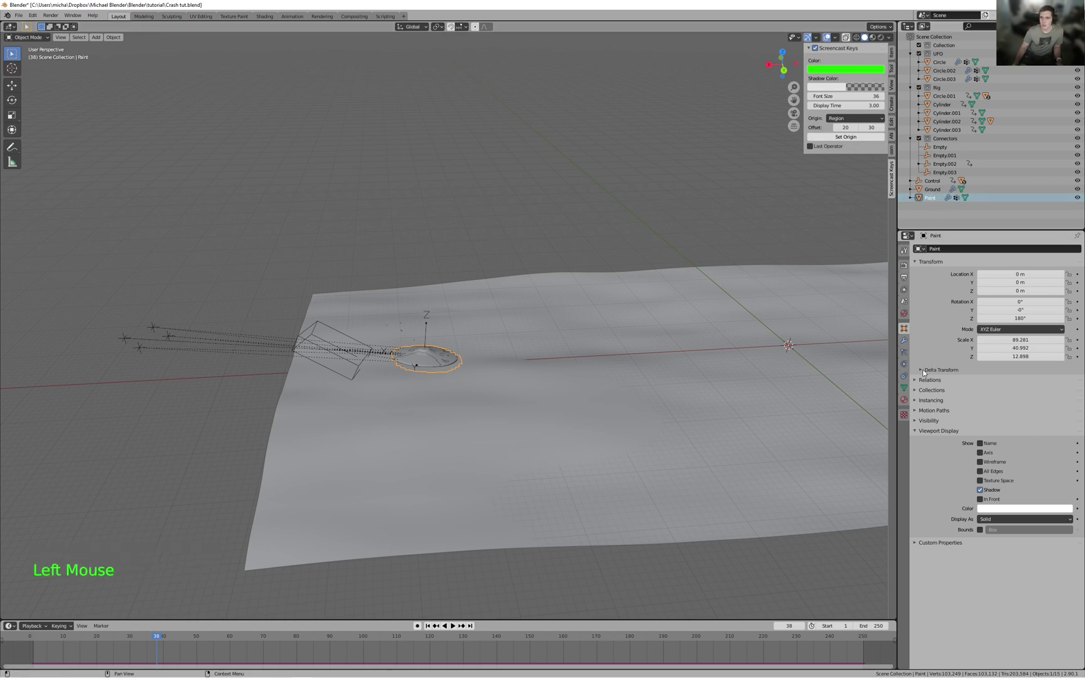
click(904, 377)
click(904, 363)
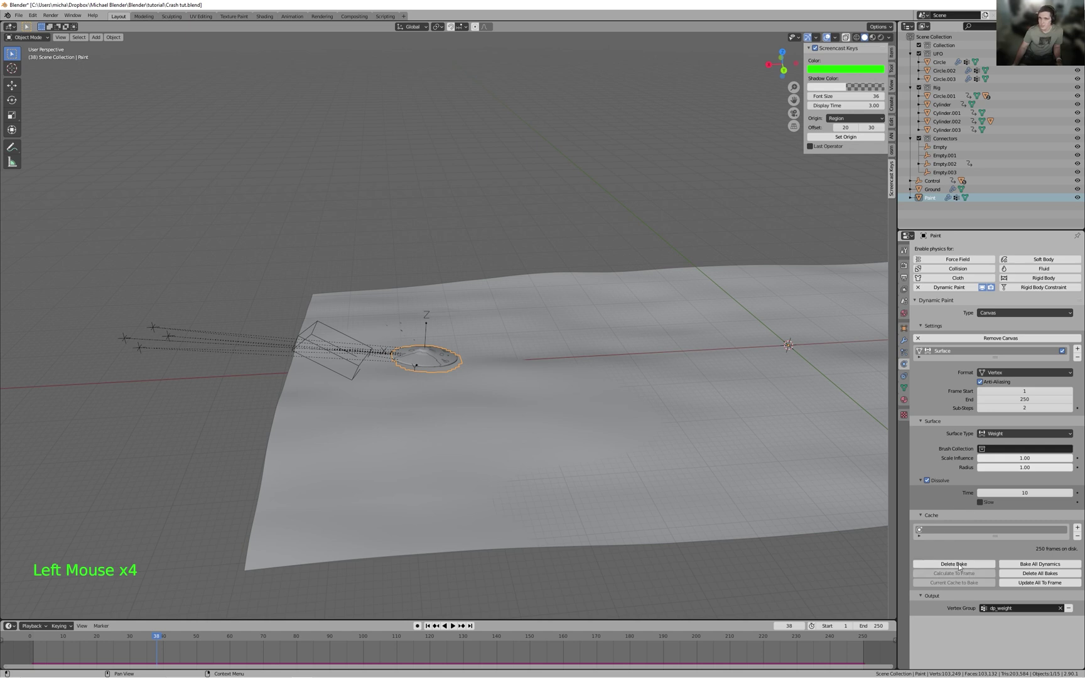
click(904, 352)
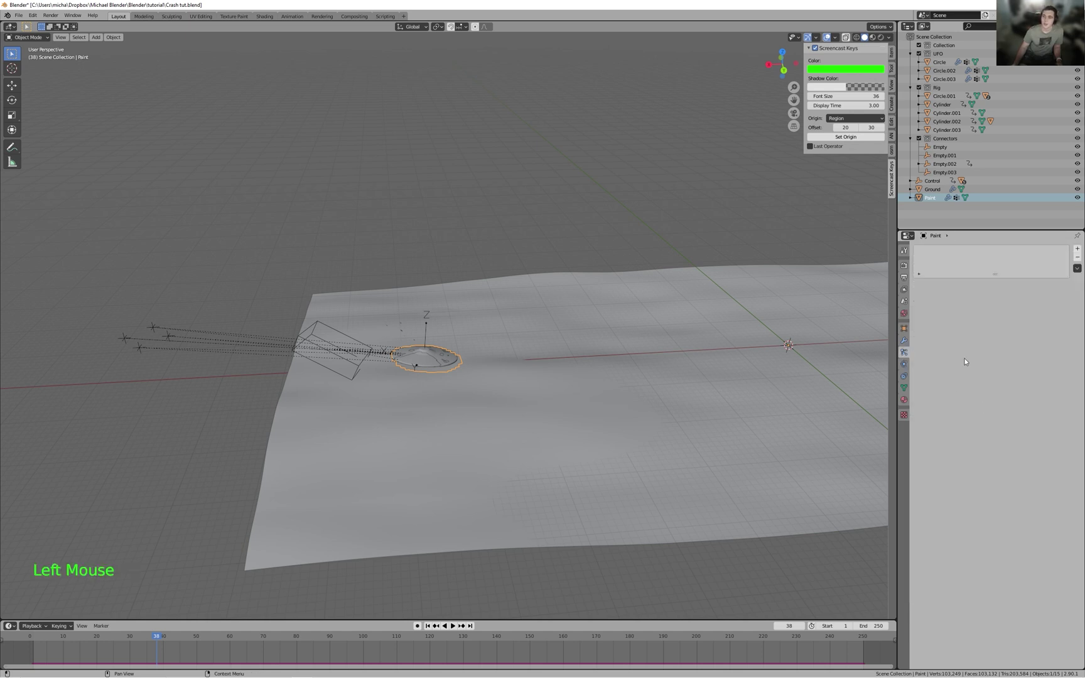
click(905, 364)
click(905, 352)
shift+middle_drag(572, 363, 579, 363)
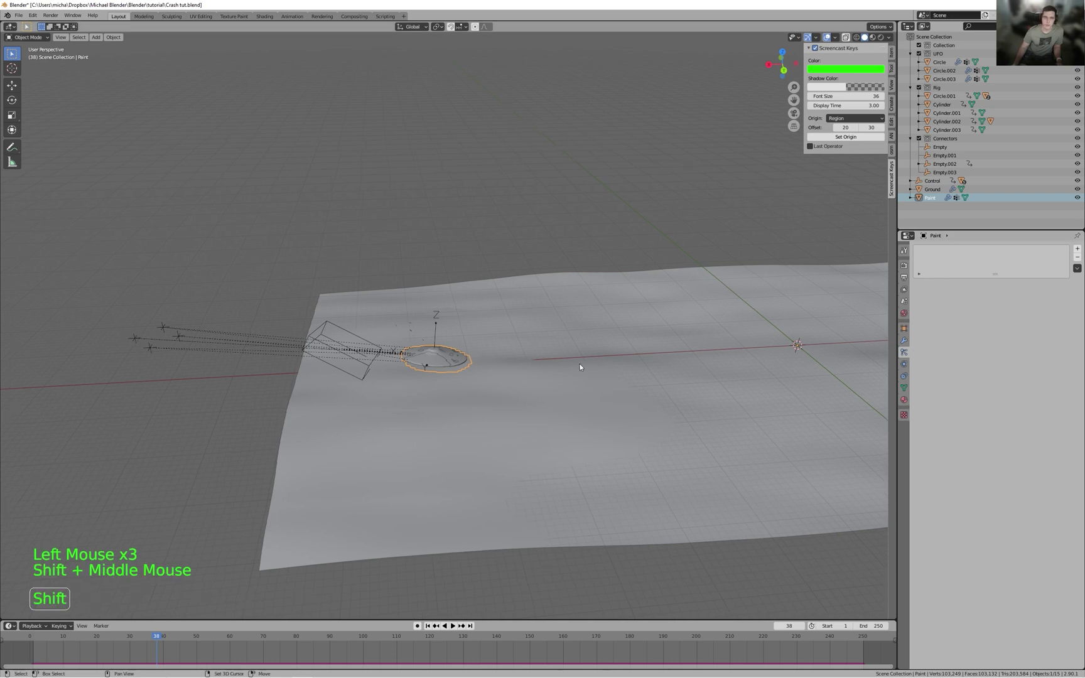
scroll(579, 364, up, 1)
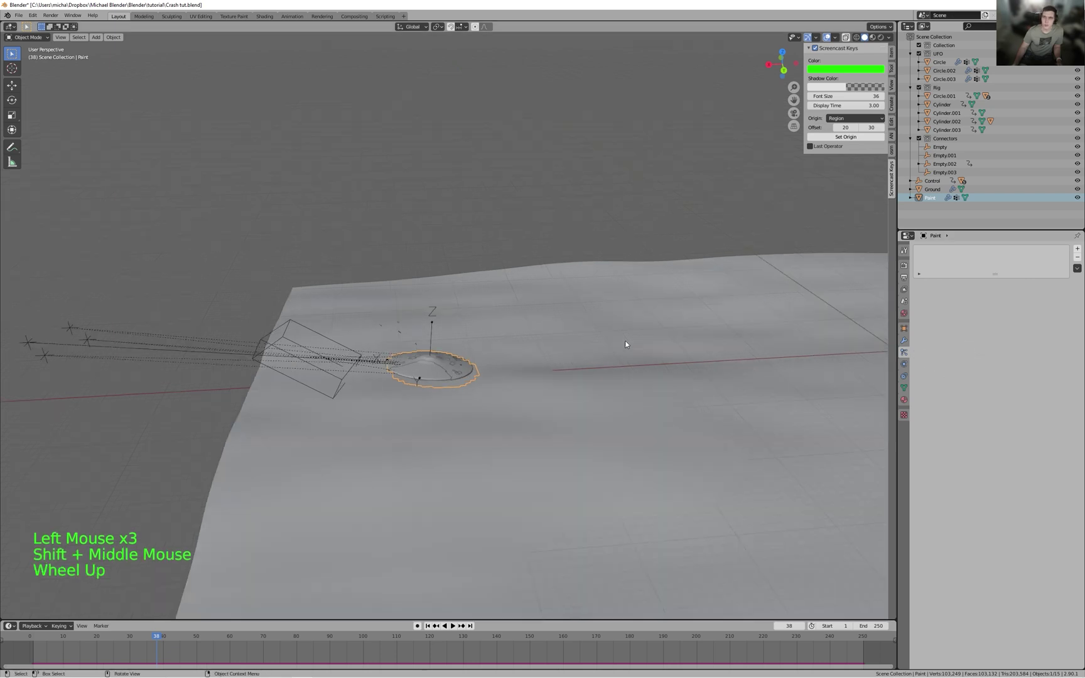
click(1077, 249)
- Step back to frame 19 and forward to frame 23 to find where the UFO first touches the ground
scroll(581, 403, up, 2)
middle_drag(581, 403, 624, 351)
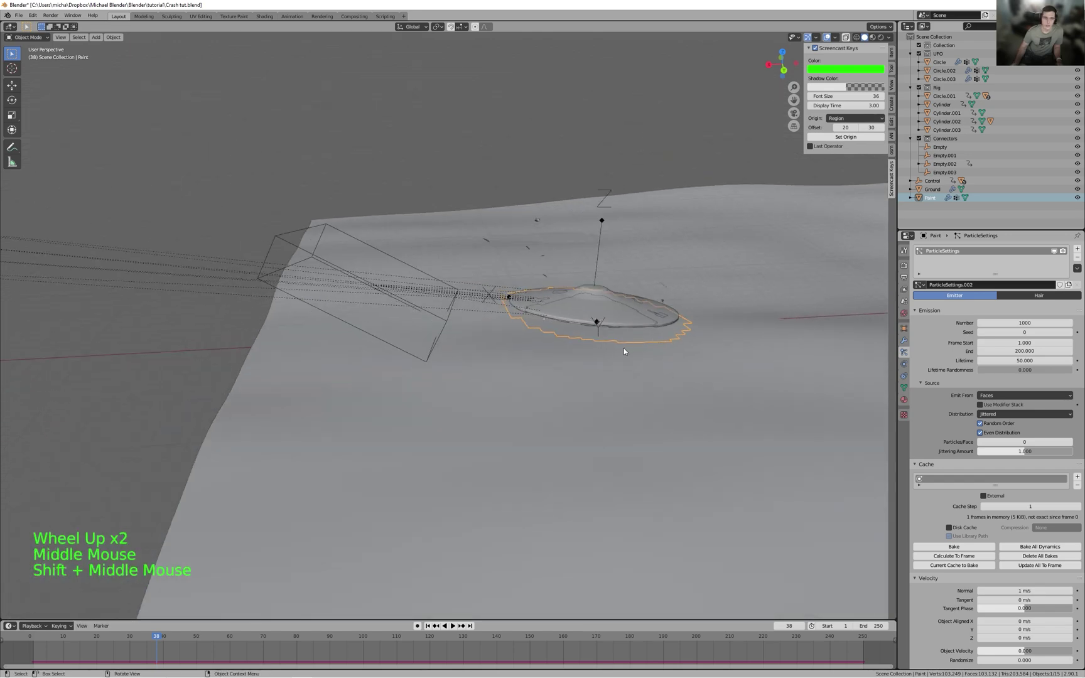
key(Left)
key(Left)
key(Left)
key(Left)
key(Left)
key(Left)
key(Left)
key(Left)
key(Left)
key(Left)
key(Left)
key(Left)
key(Left)
key(Left)
key(Left)
key(Left)
key(Left)
key(Left)
key(Left)
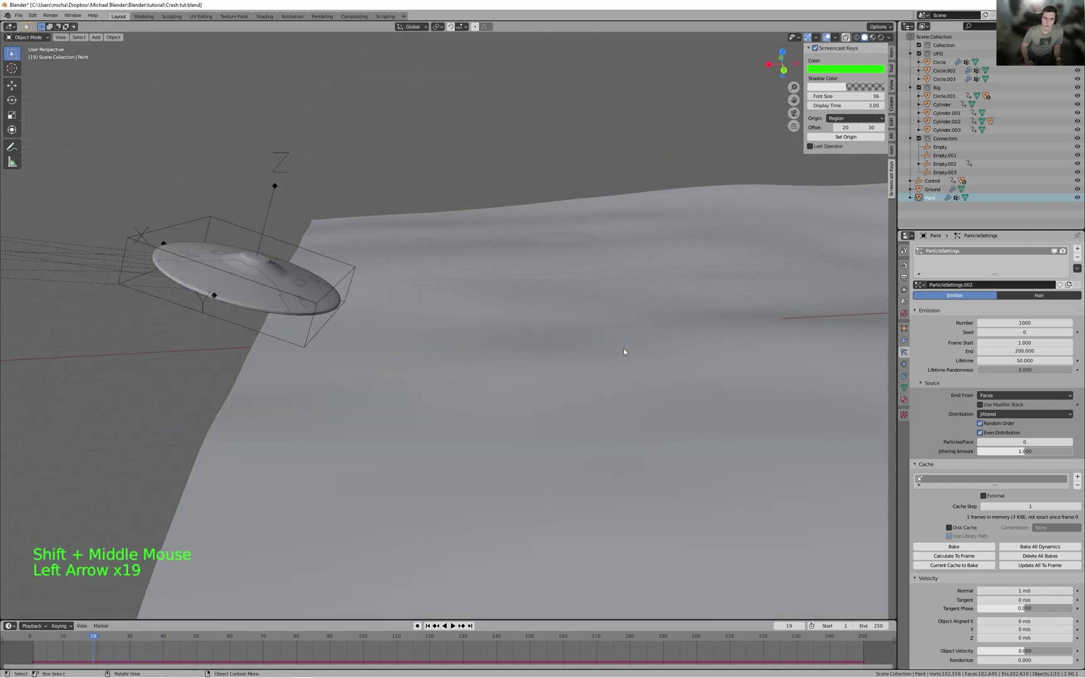
key(Right)
key(Right)
key(Right)
key(Right)
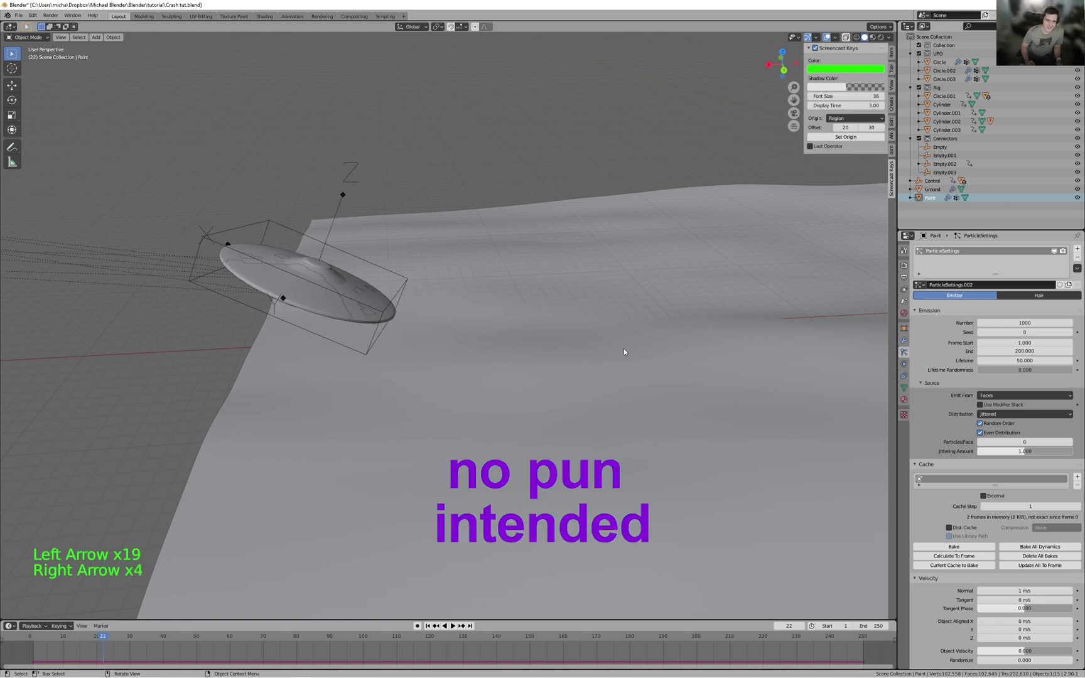
key(Right)
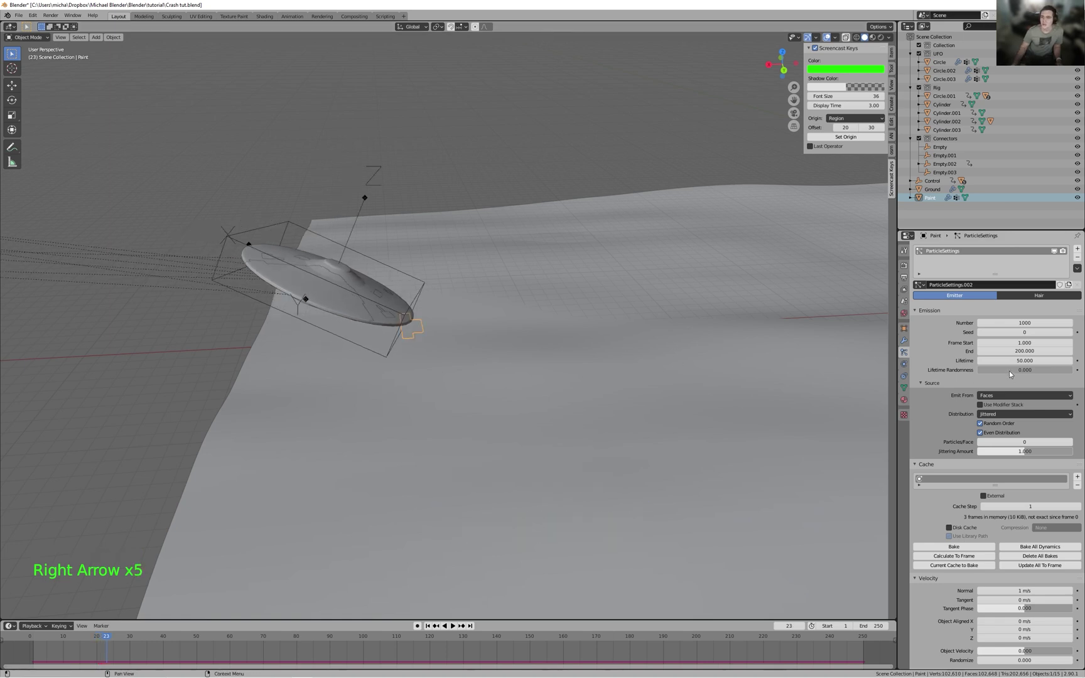
- Set the Paint particles to emit from frame 23 to frame 250 with a lifetime of 250 frames
click(1041, 343)
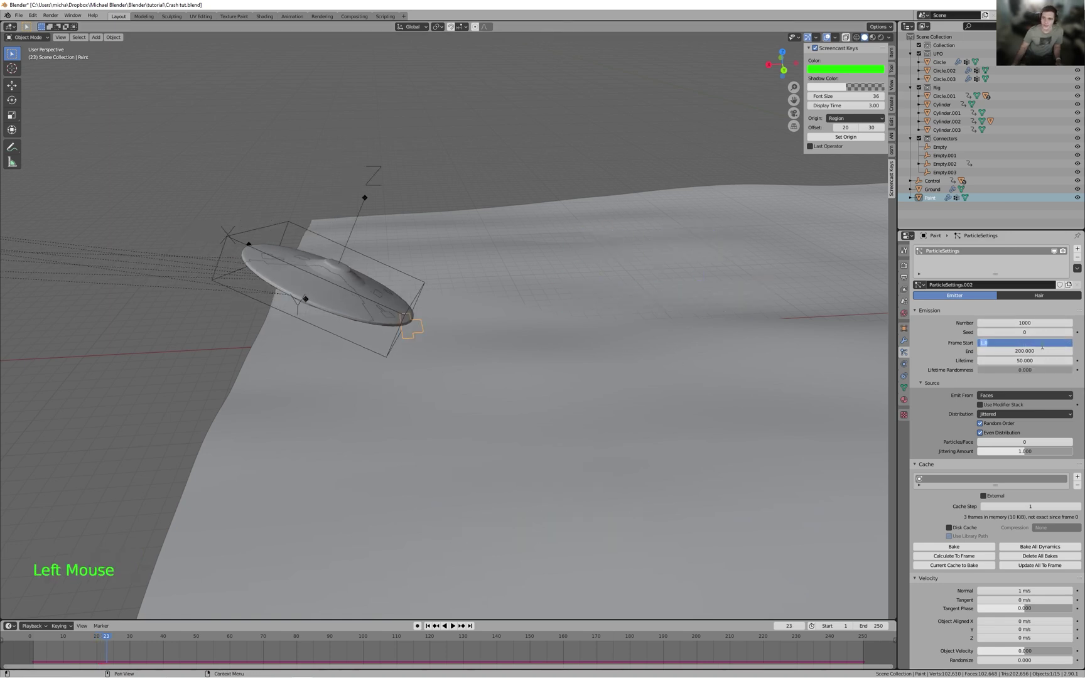
text(23)
key(Return)
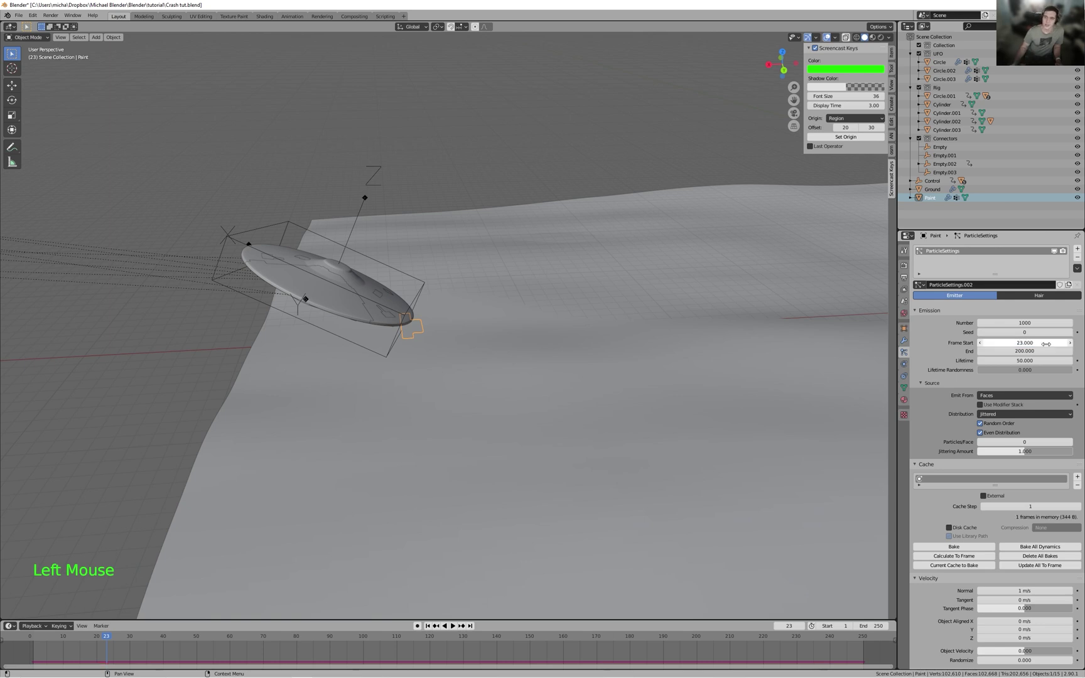
click(1045, 351)
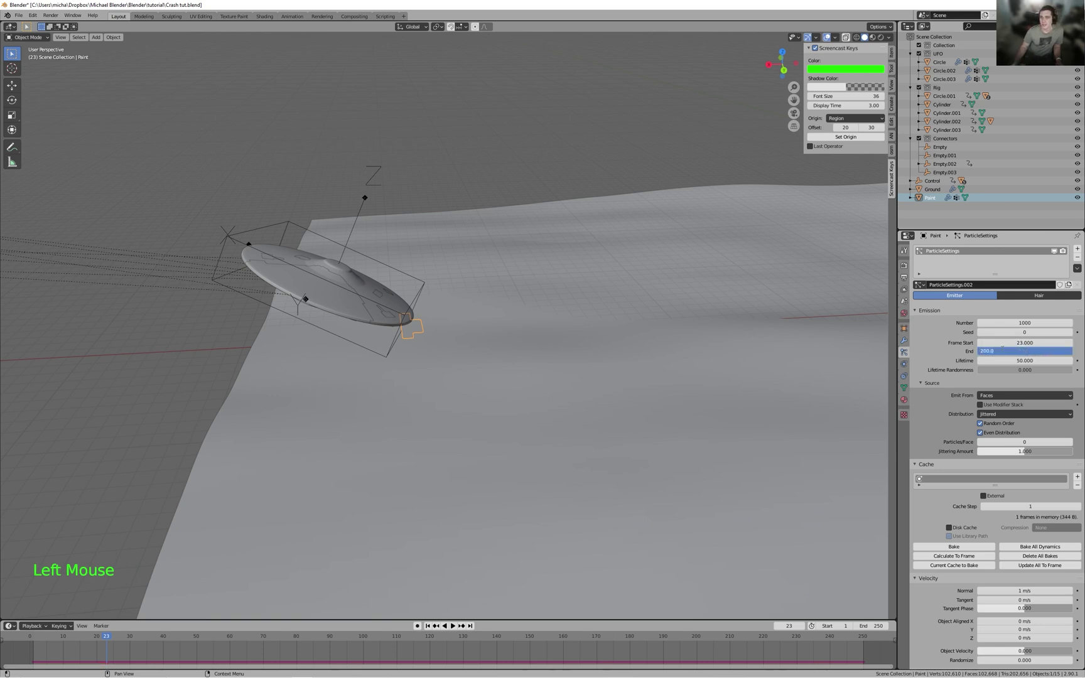
click(960, 358)
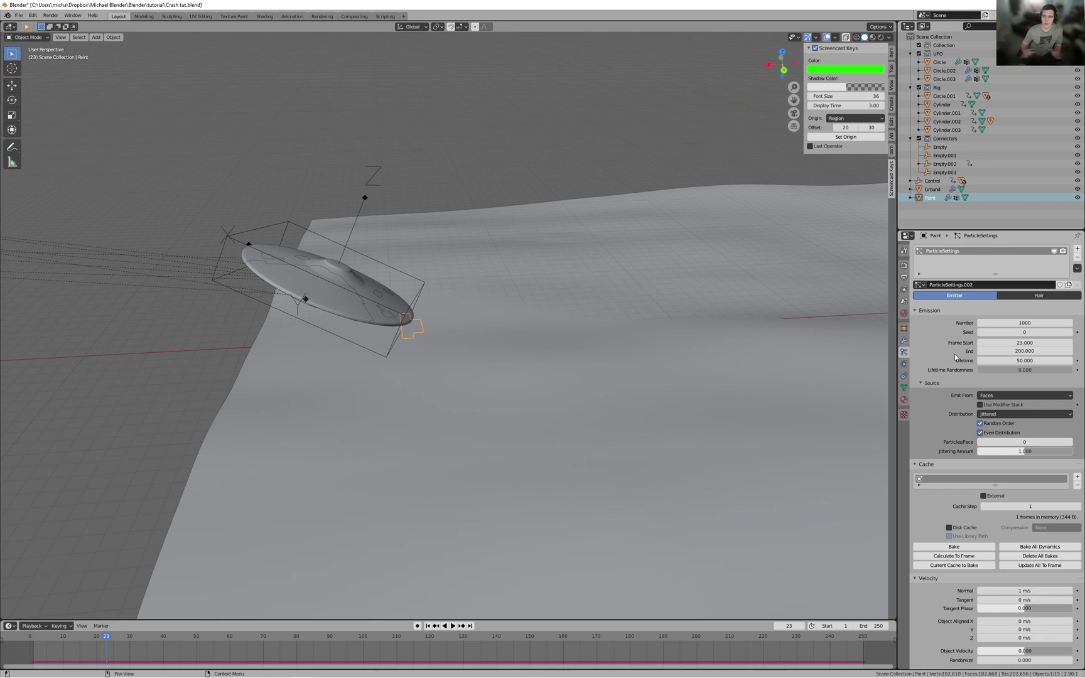
click(1039, 352)
text(250)
key(Return)
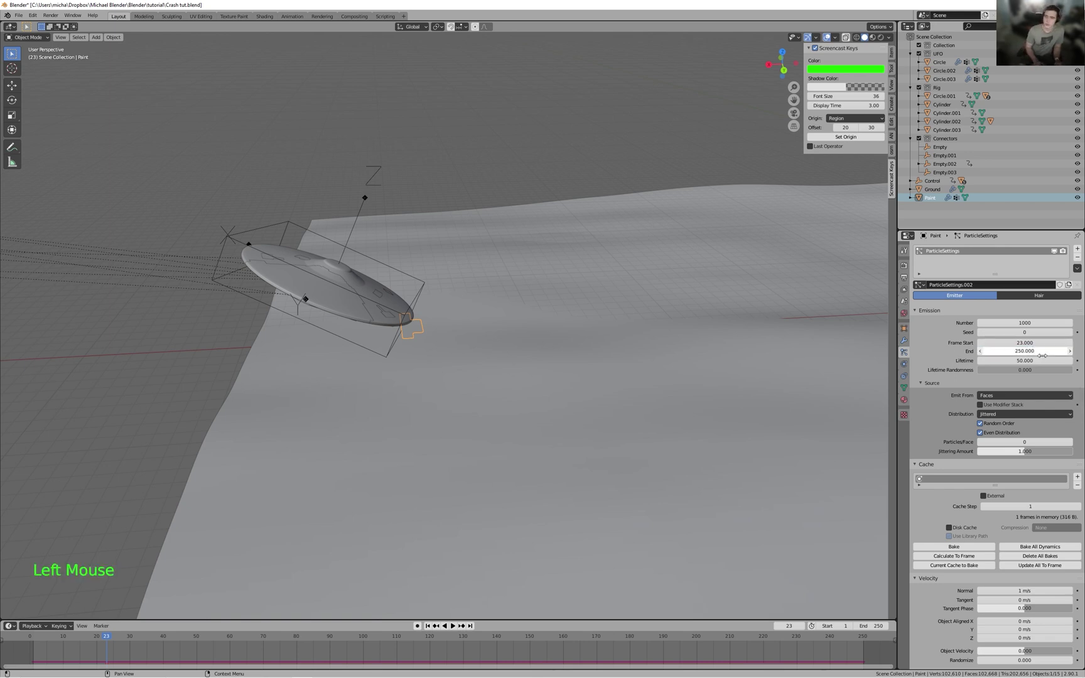
click(1045, 361)
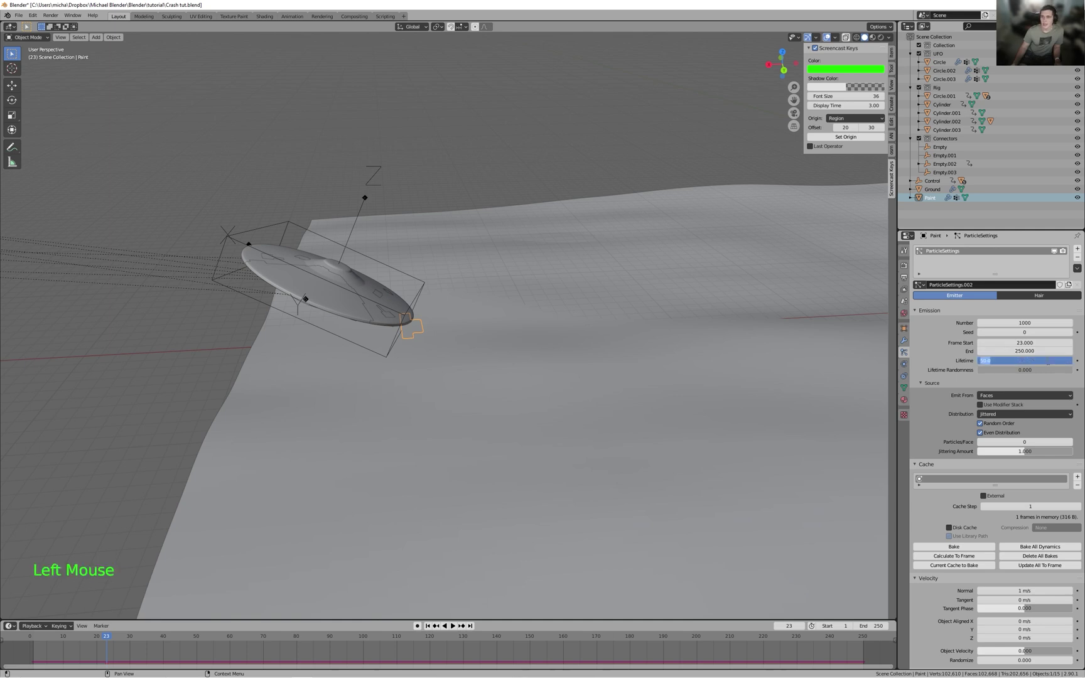
text(250)
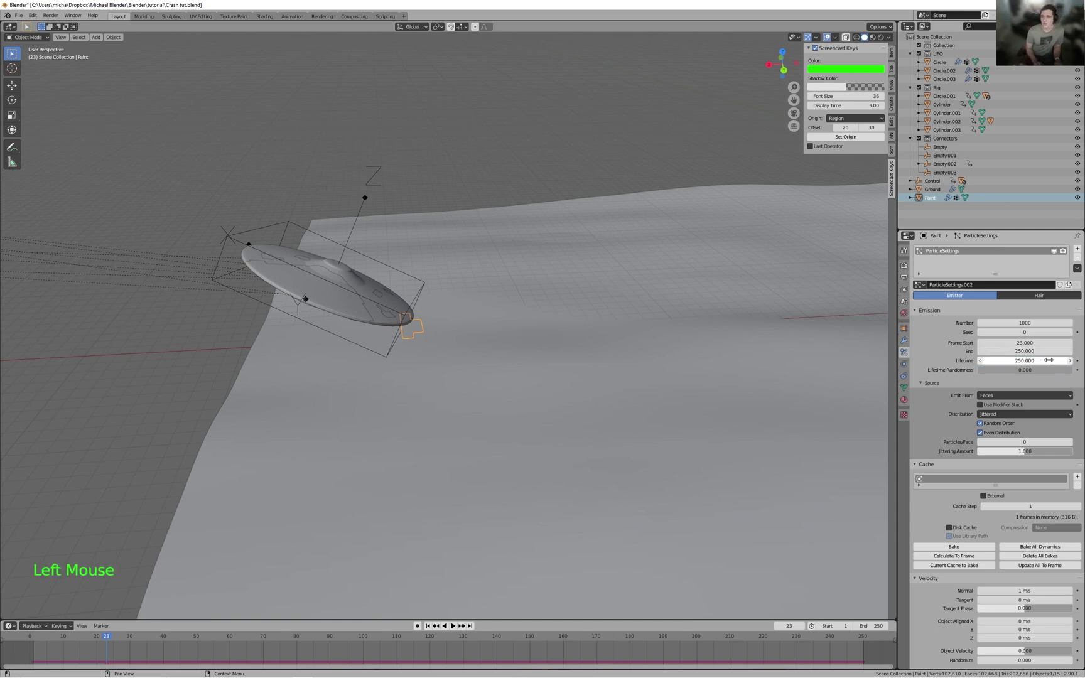
key(Return)
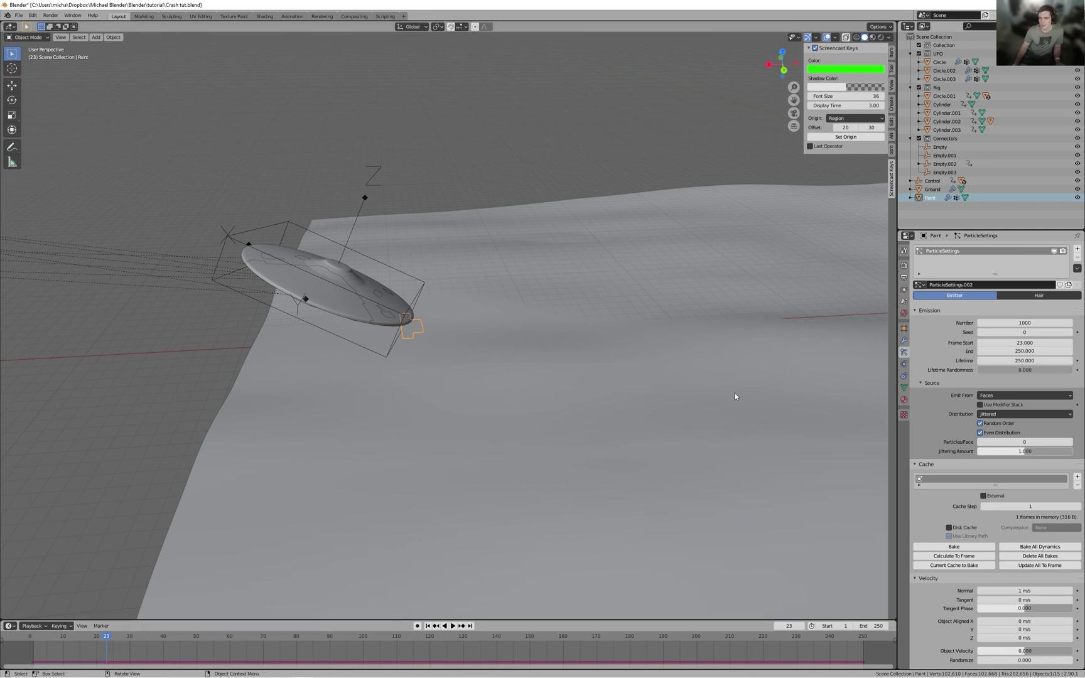
- Make the Paint particle system emit using the object's modifier stack
scroll(722, 428, down, 2)
mouse_move(709, 400)
shift+middle_down()
mouse_move(672, 401)
mouse_move(740, 406)
mouse_move(763, 427)
mouse_move(722, 415)
shift+middle_up()
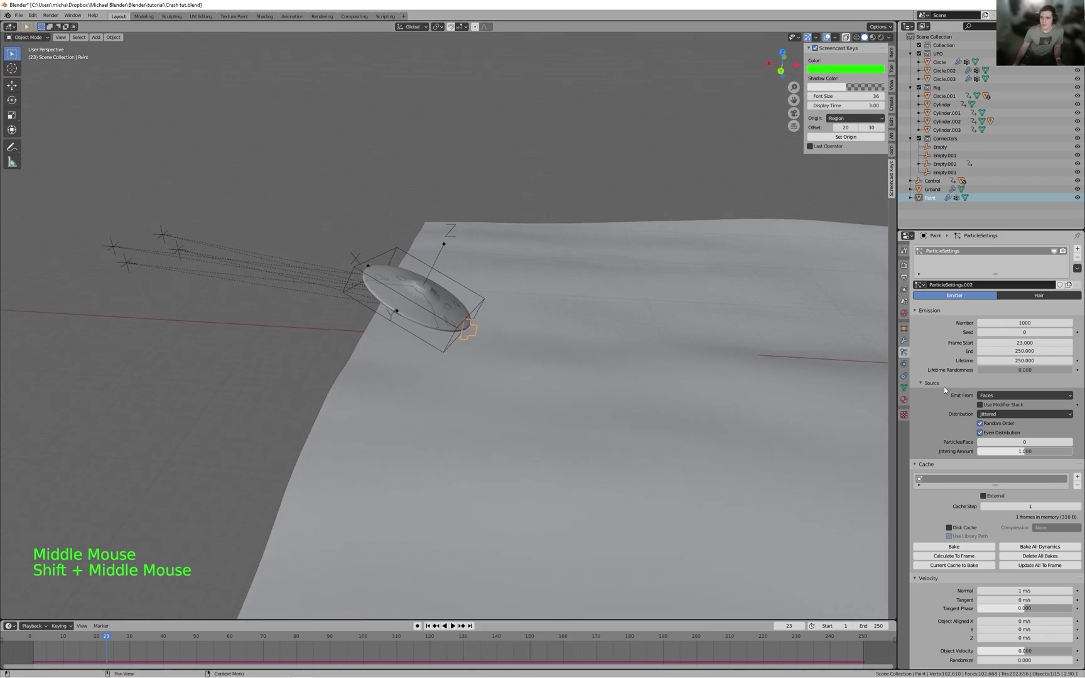
click(980, 405)
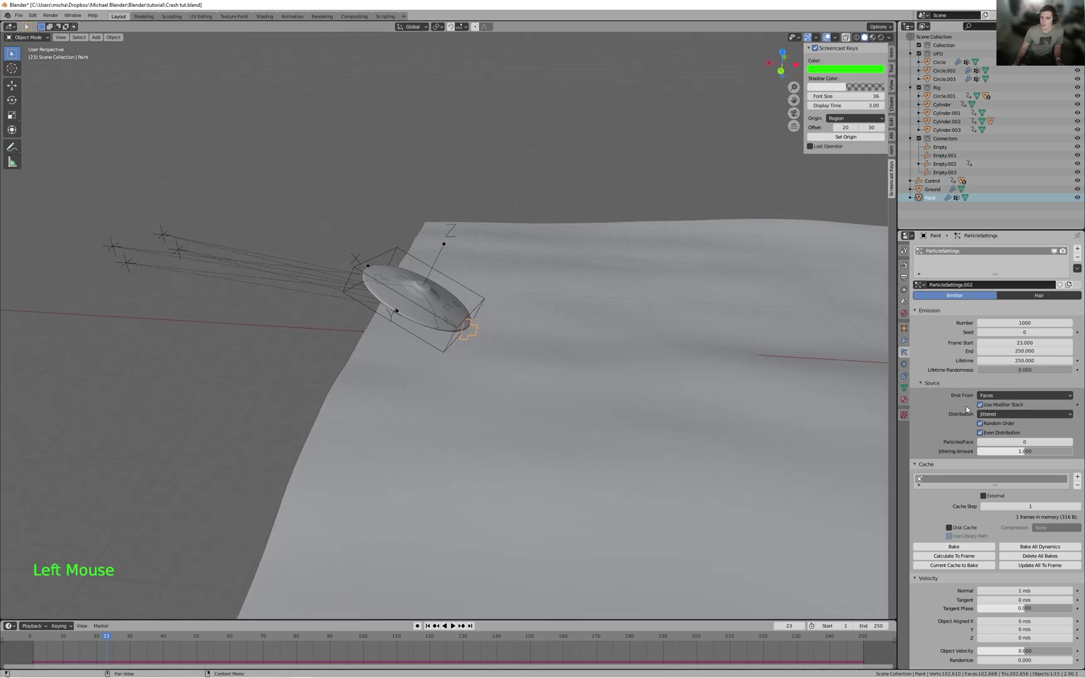
scroll(695, 405, up, 1)
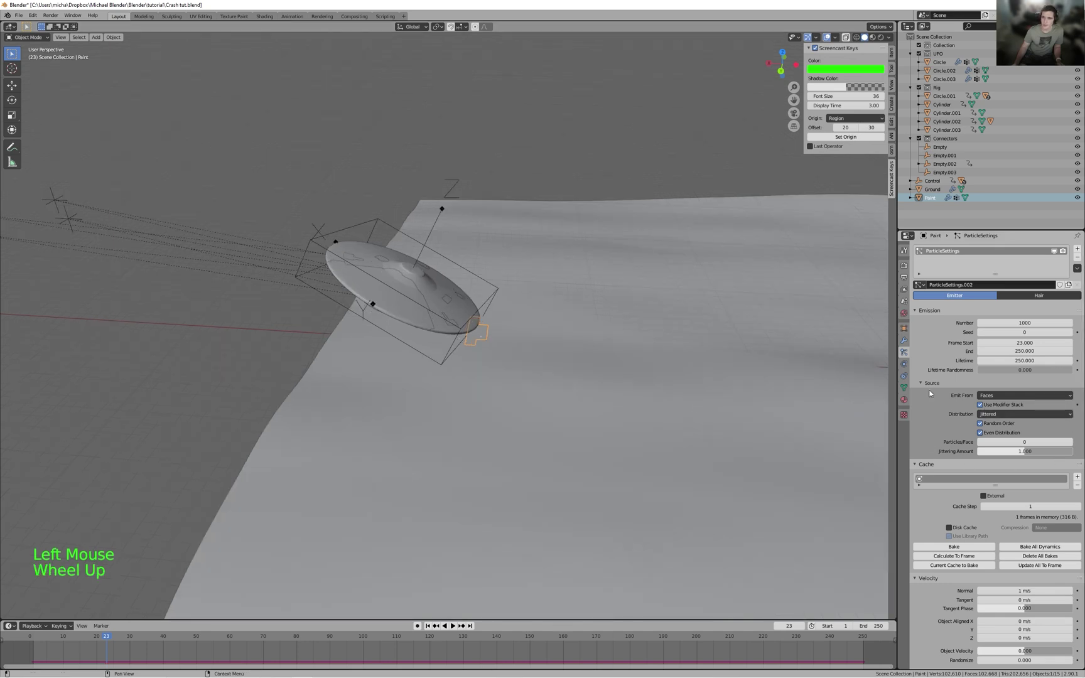
- Check the particle system's place in the Paint object's modifier stack and examine the masked contact area under the UFO
click(904, 340)
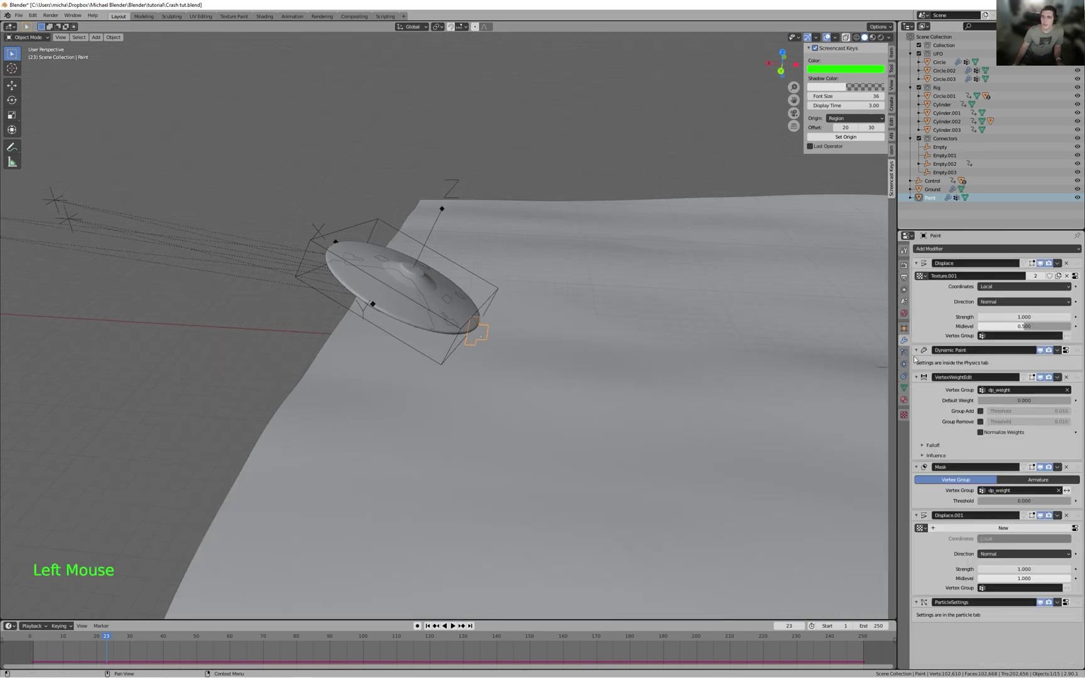
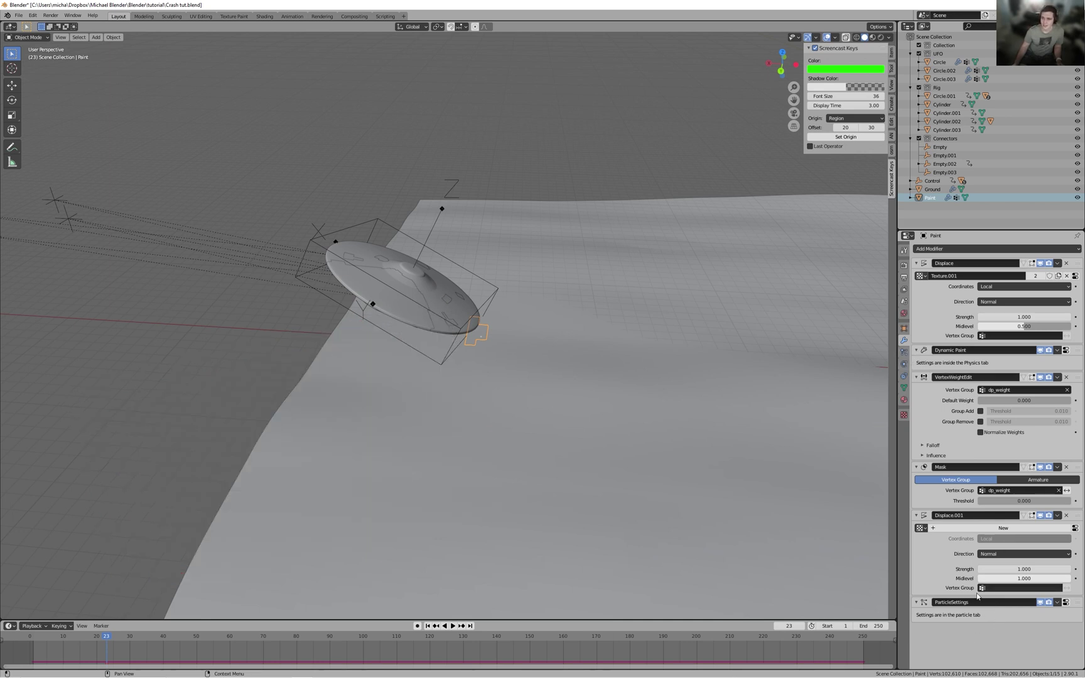
drag(1078, 602, 1052, 609)
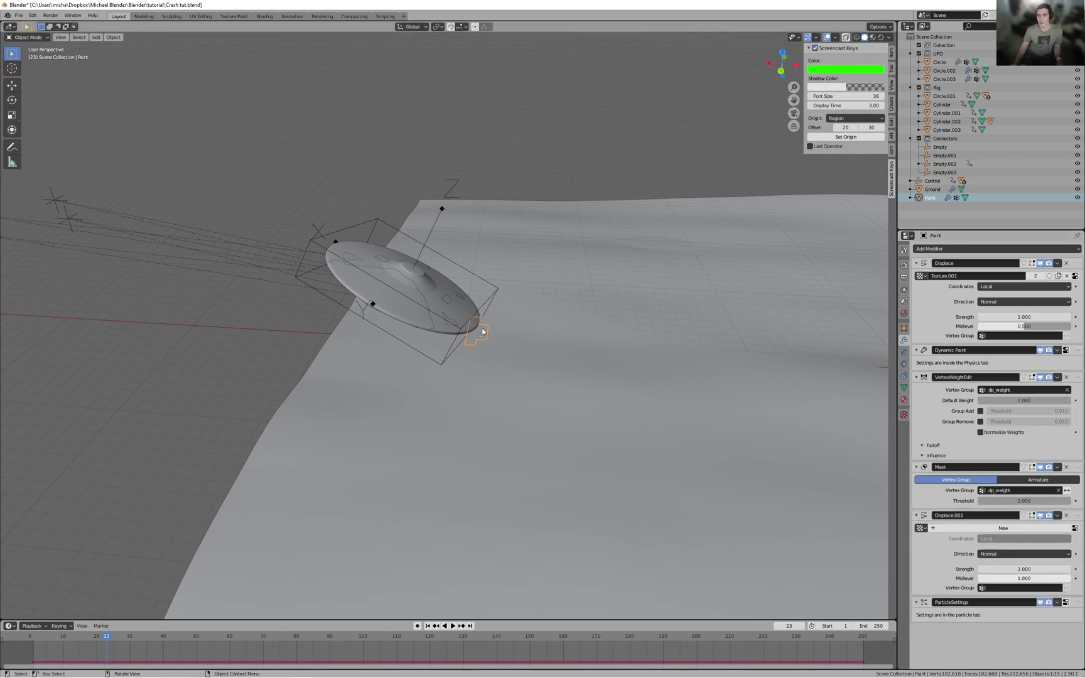
click(903, 353)
middle_drag(647, 387, 521, 416)
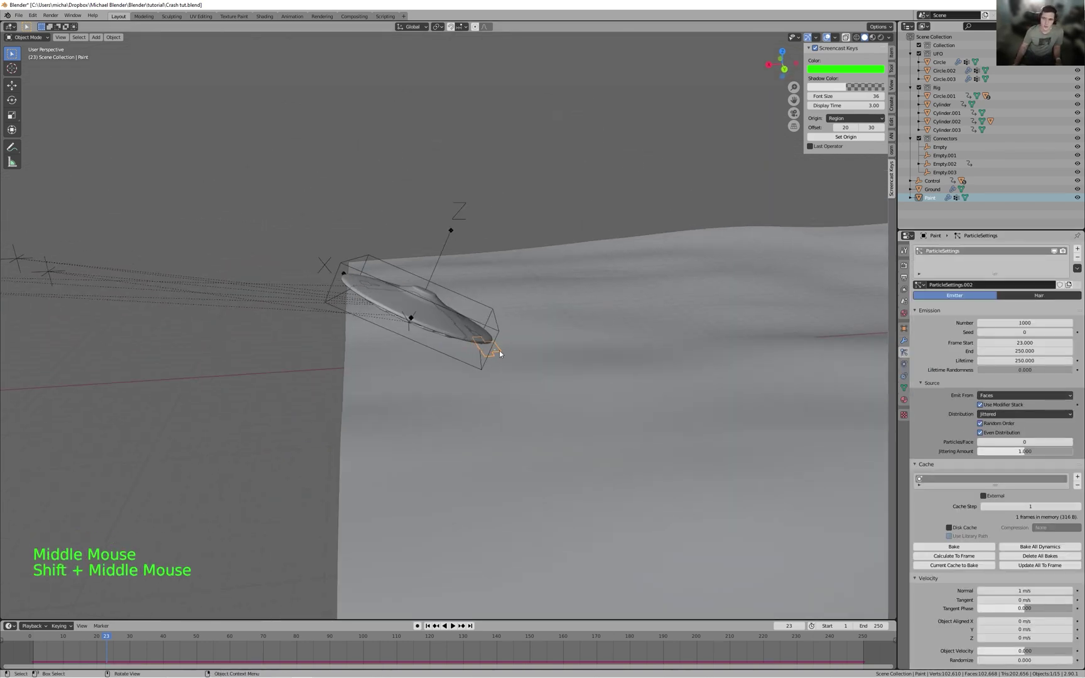
scroll(493, 335, up, 2)
middle_drag(490, 333, 550, 364)
scroll(466, 339, down, 2)
middle_drag(743, 463, 990, 519)
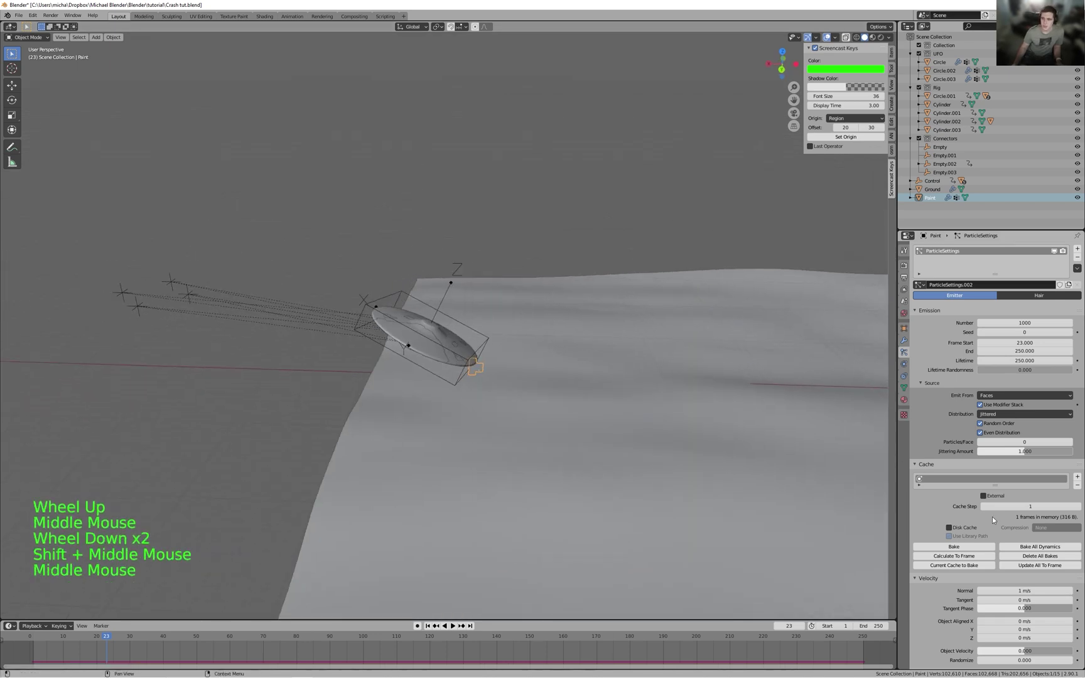
scroll(951, 487, down, 3)
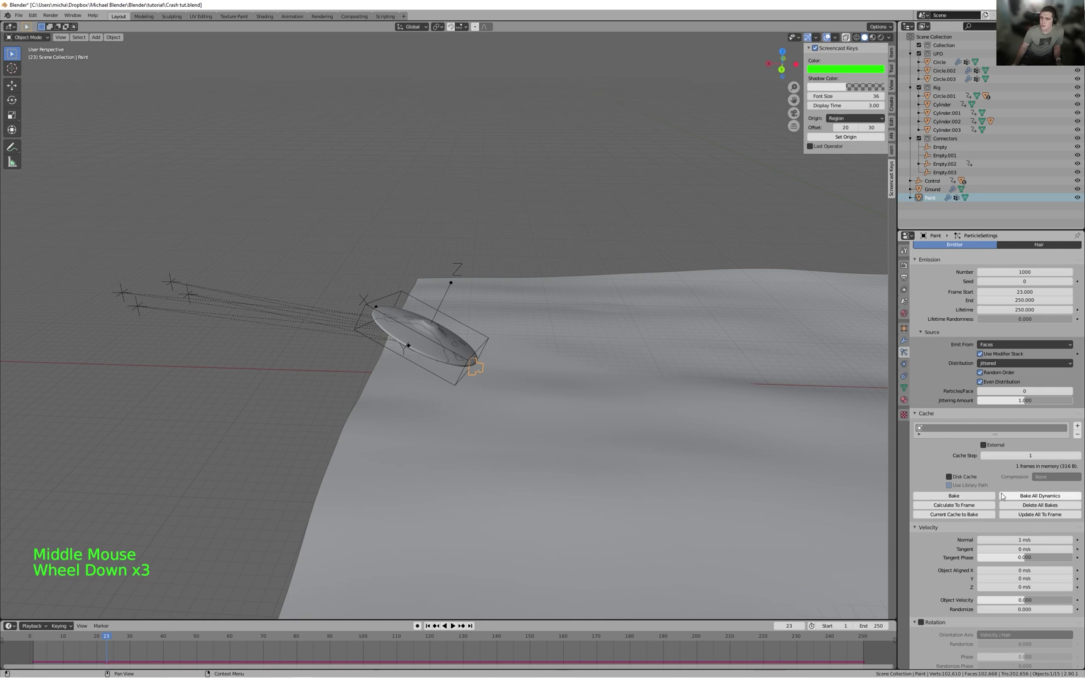
scroll(1008, 462, up, 1)
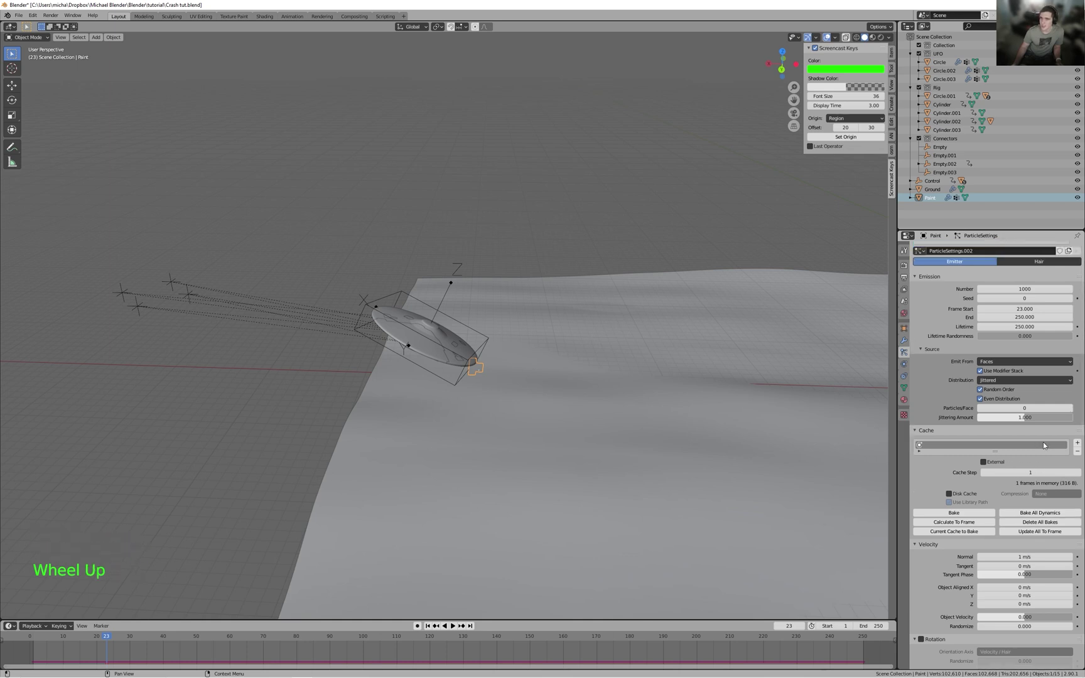
click(1047, 293)
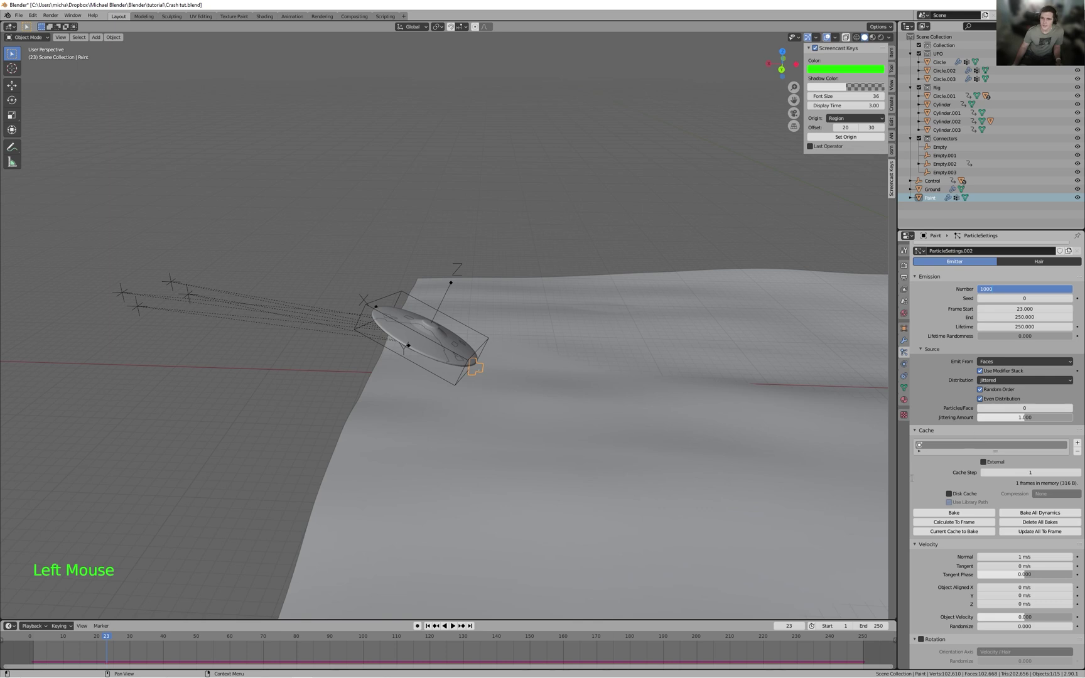
- Turn on the axis display for the Paint object and check which way its axes point along the ground
click(903, 328)
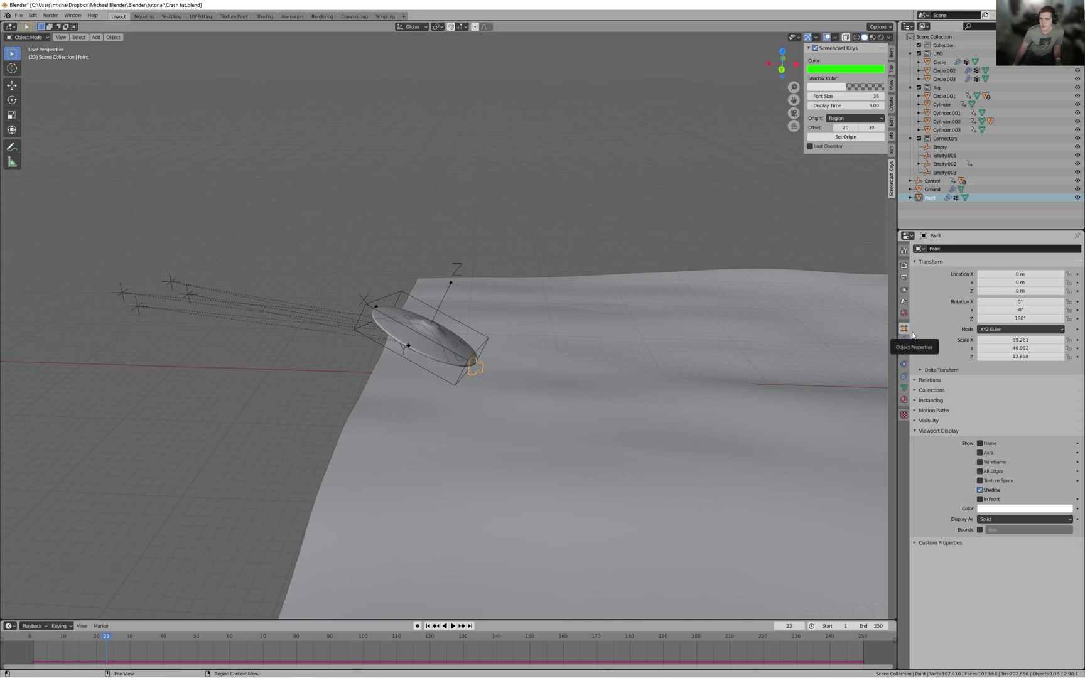
click(981, 452)
middle_drag(655, 451, 521, 396)
shift+scroll(521, 396, down, 1)
scroll(521, 396, down, 3)
middle_drag(634, 351, 640, 320)
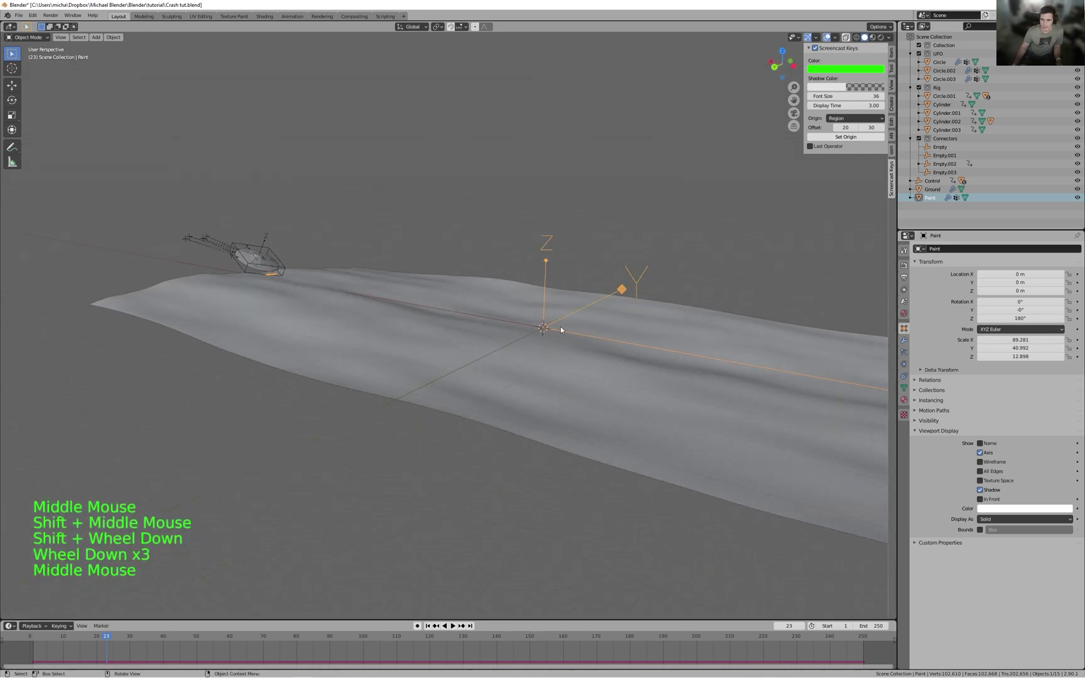
- Play the crash animation in short stretches to examine the emitted ground particles, and return to the first frame
key(space)
key(space)
middle_drag(593, 317, 453, 331)
shift+middle_drag(287, 298, 499, 310)
scroll(465, 304, up, 4)
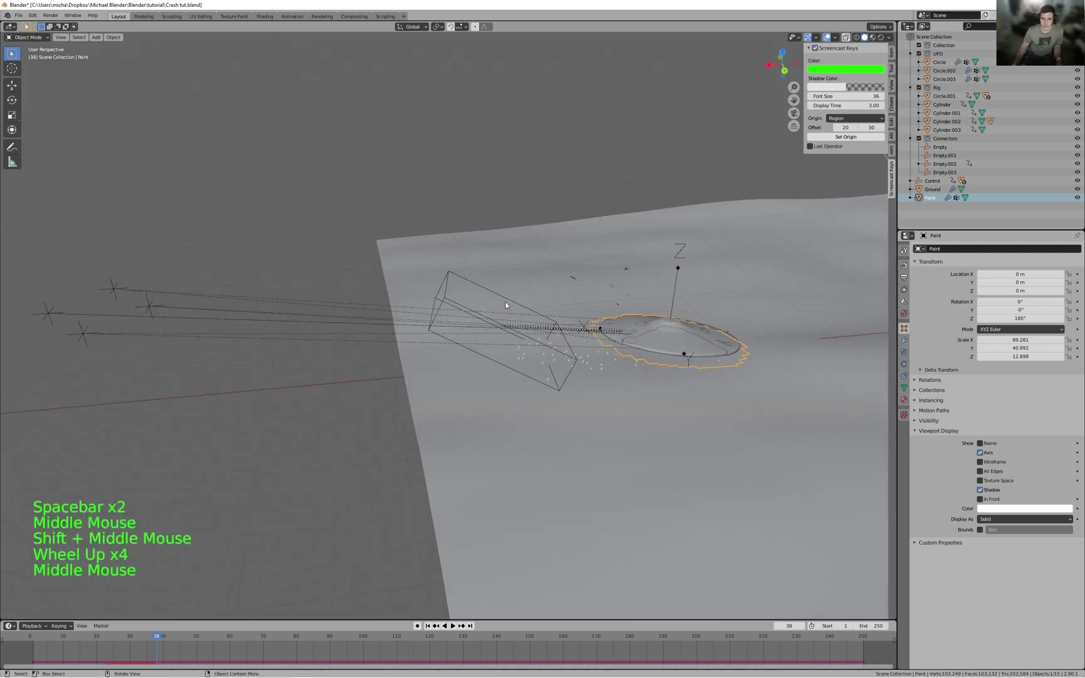
key(space)
key(space)
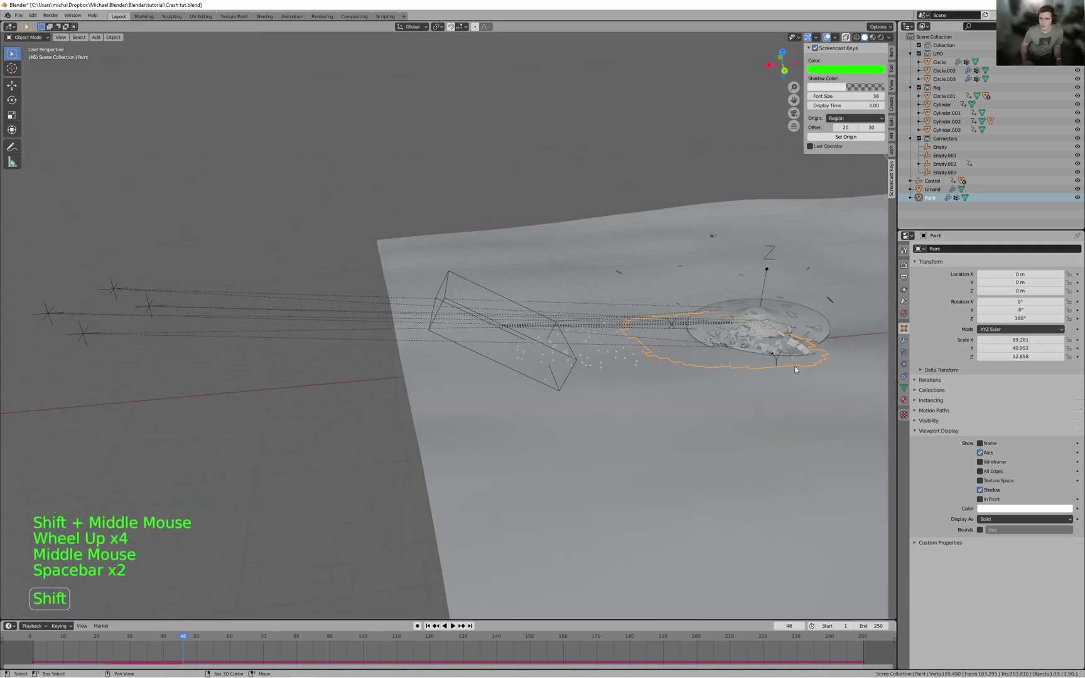
key(shift+Left)
scroll(641, 339, down, 4)
key(space)
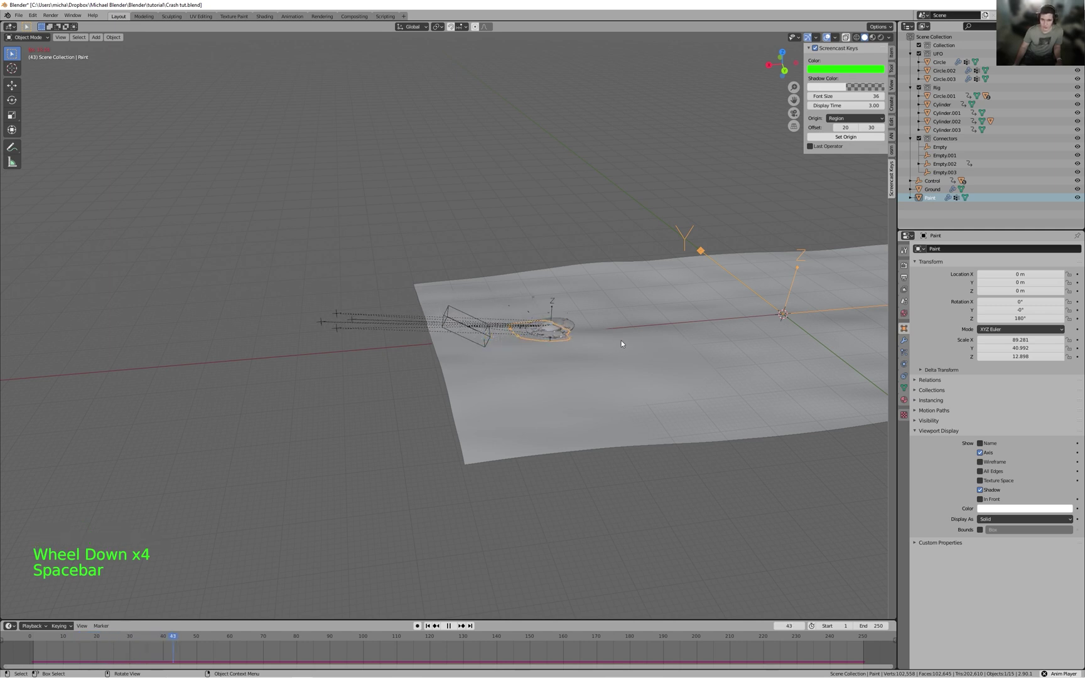
middle_drag(610, 341, 612, 340)
key(space)
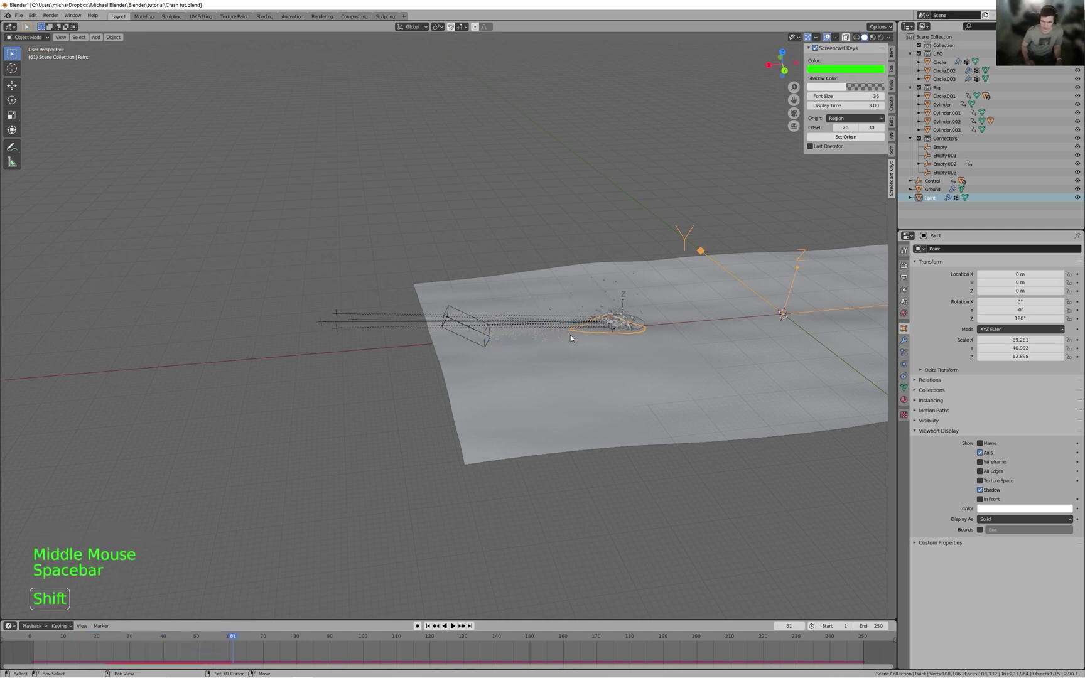
key(shift+Left)
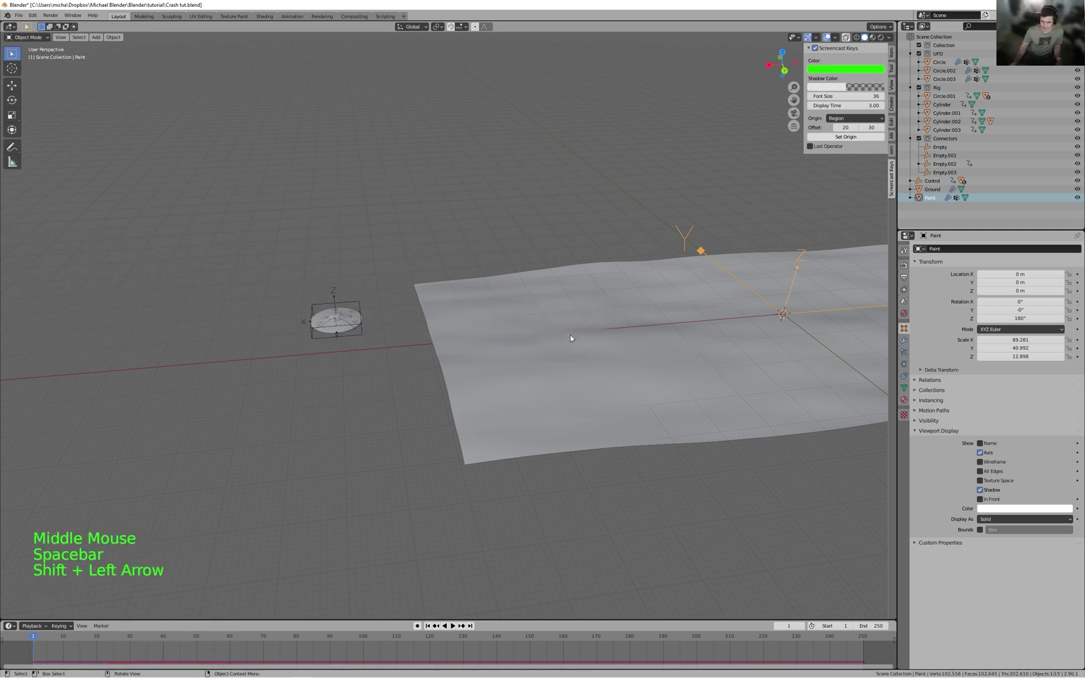
- Set the Paint particles' object-aligned velocity to 3 m/s in Z and 2 m/s in X
click(904, 352)
scroll(981, 376, down, 2)
scroll(982, 376, down, 3)
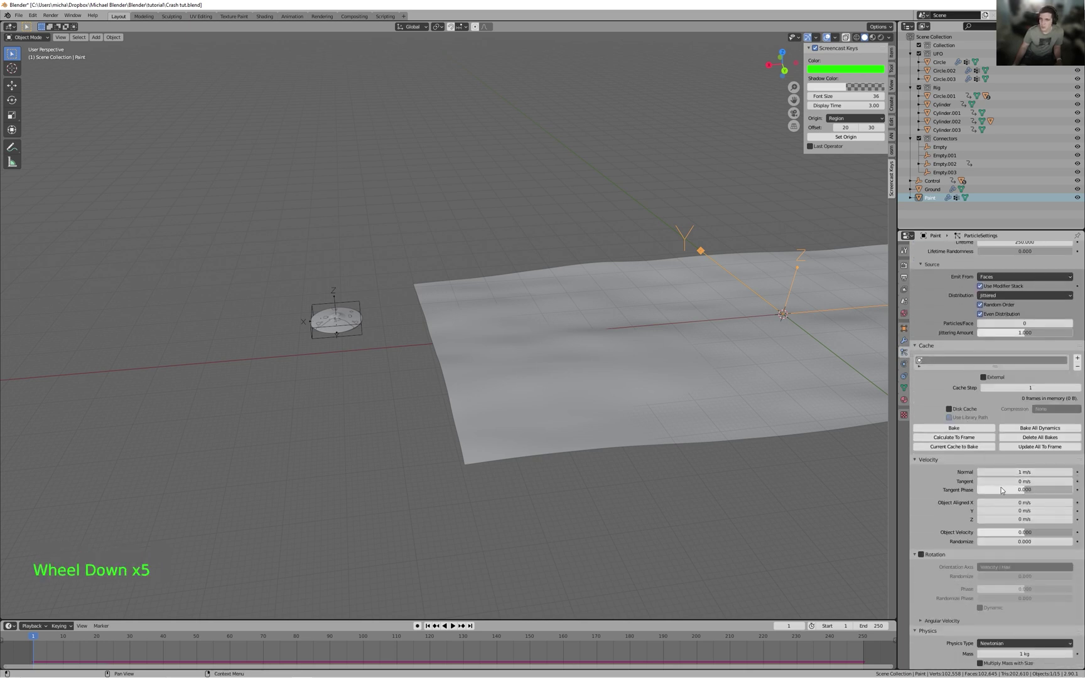
middle_drag(554, 359, 625, 271)
middle_drag(551, 266, 648, 416)
scroll(647, 415, down, 2)
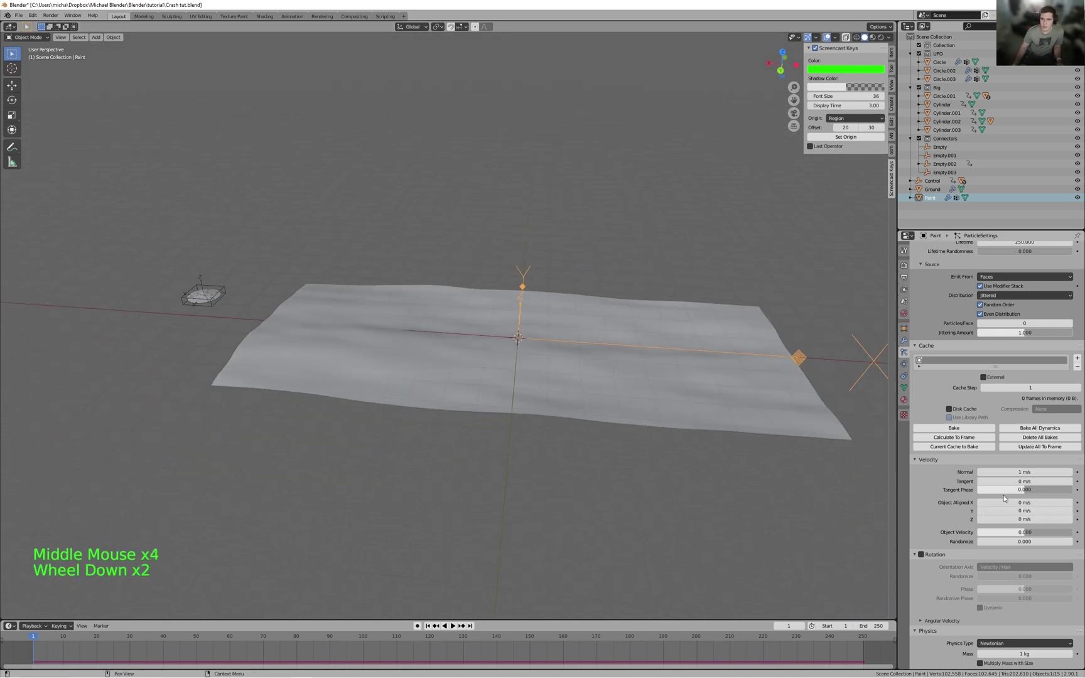
click(1029, 519)
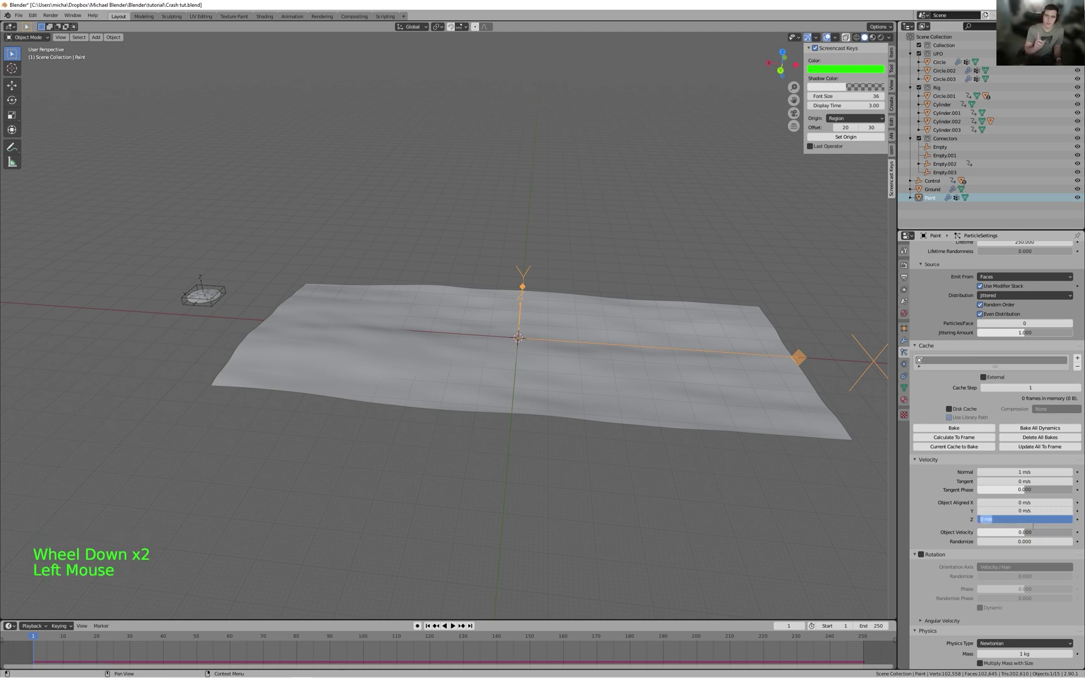
text(3)
key(Return)
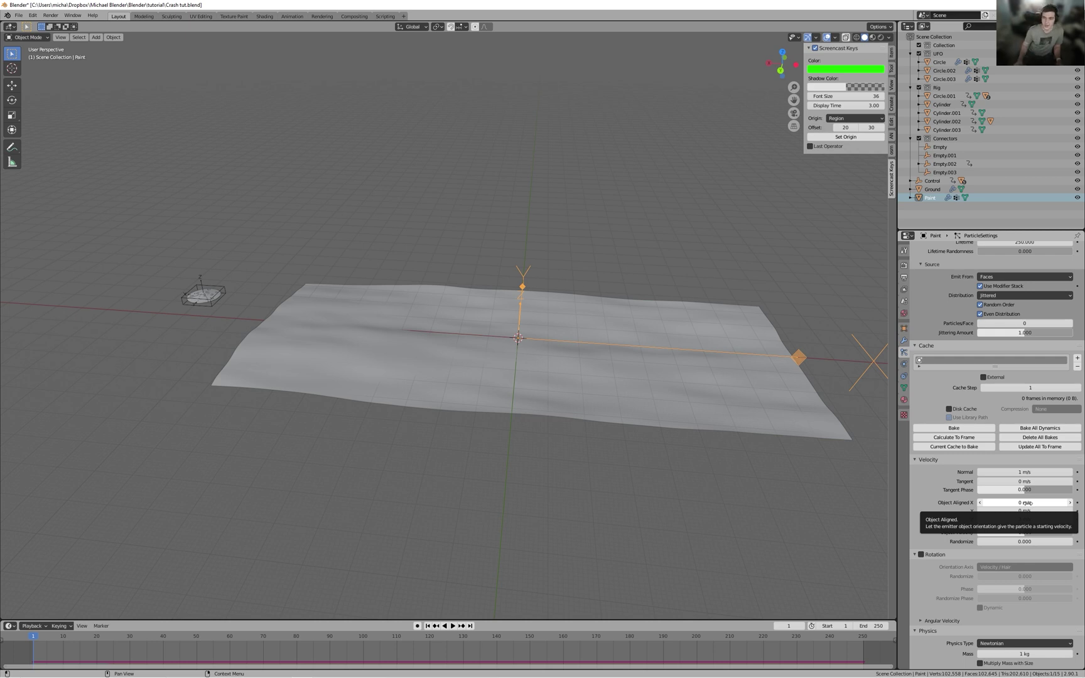
click(1027, 503)
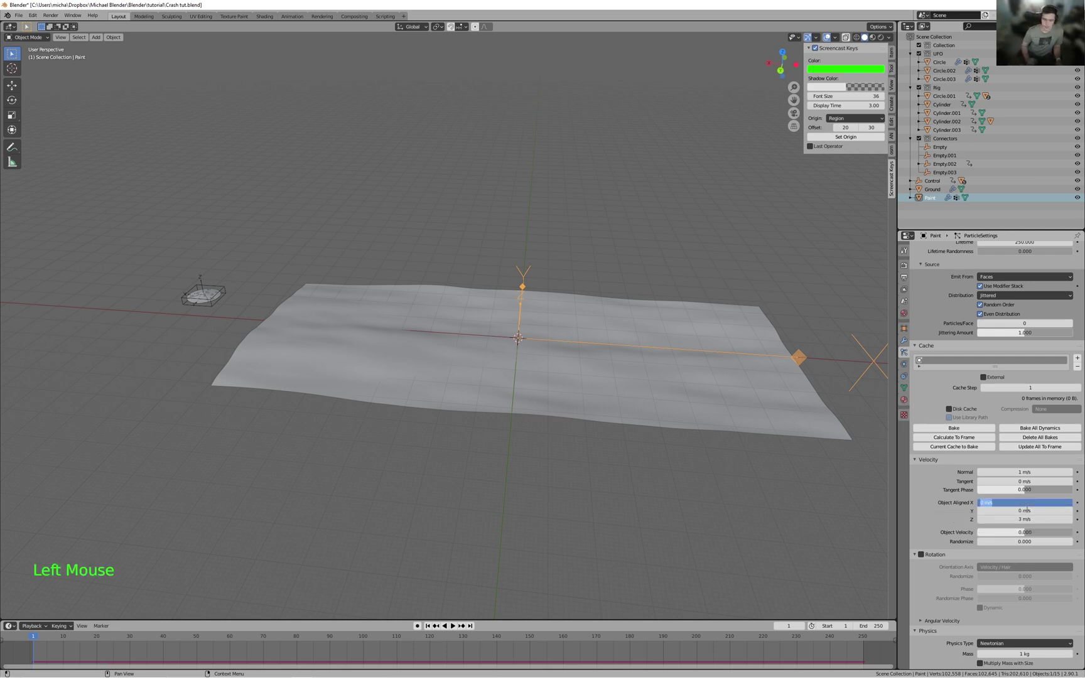
text(2)
key(Return)
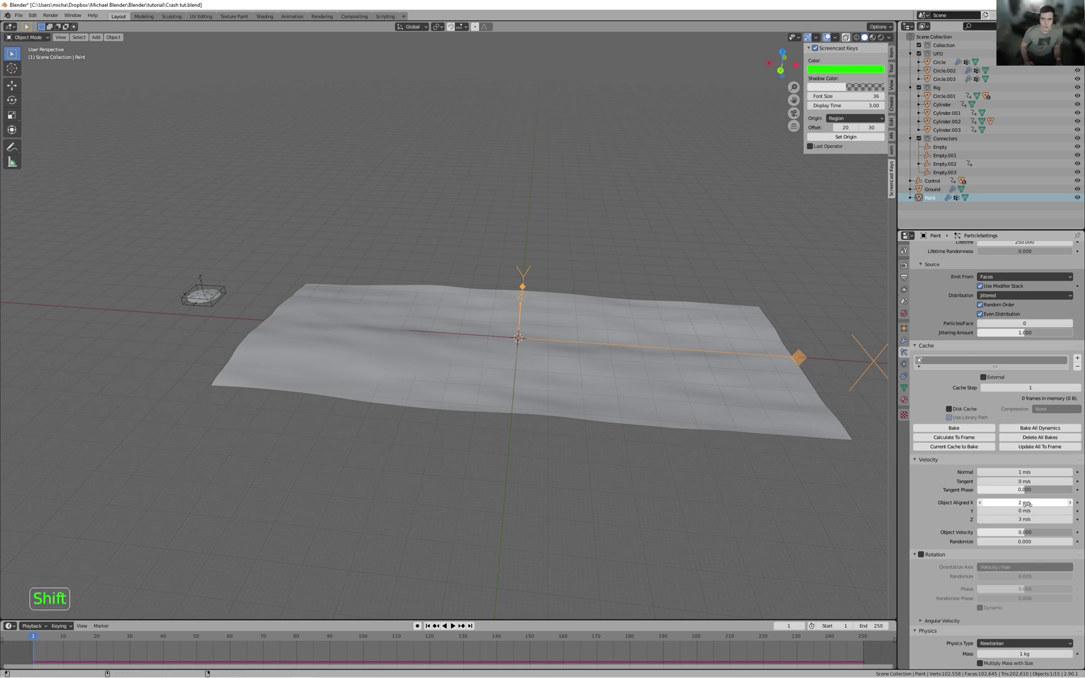
- Play the crash from the first frame to examine how the ground particles move behind the UFO
key(shift+Left)
key(space)
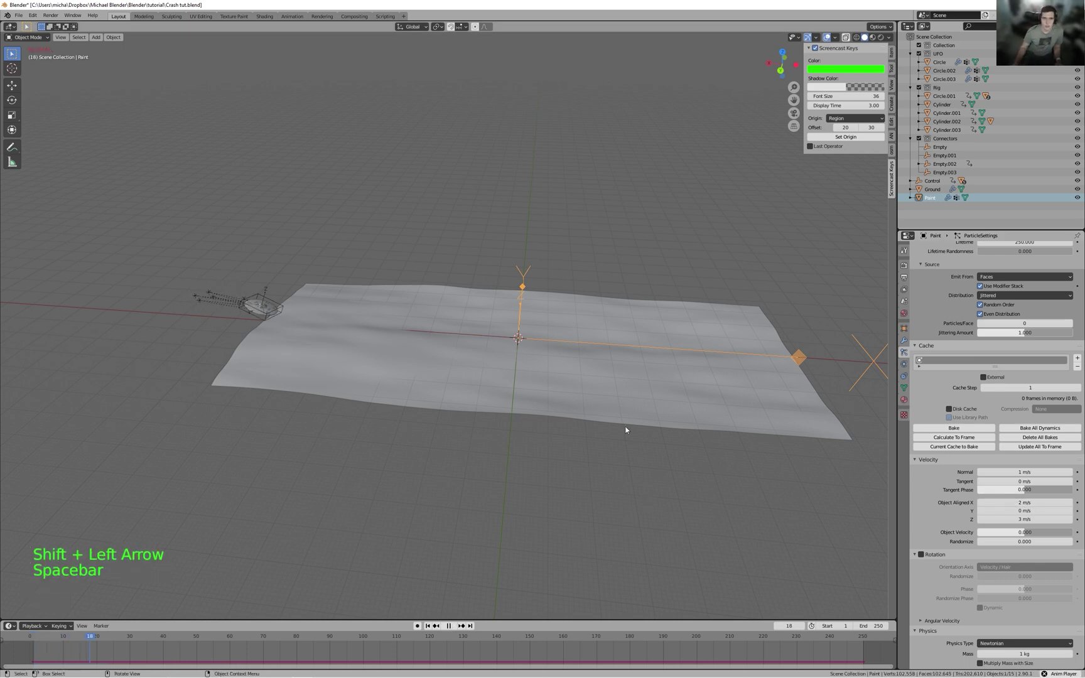
scroll(597, 408, up, 2)
shift+middle_drag(571, 392, 582, 390)
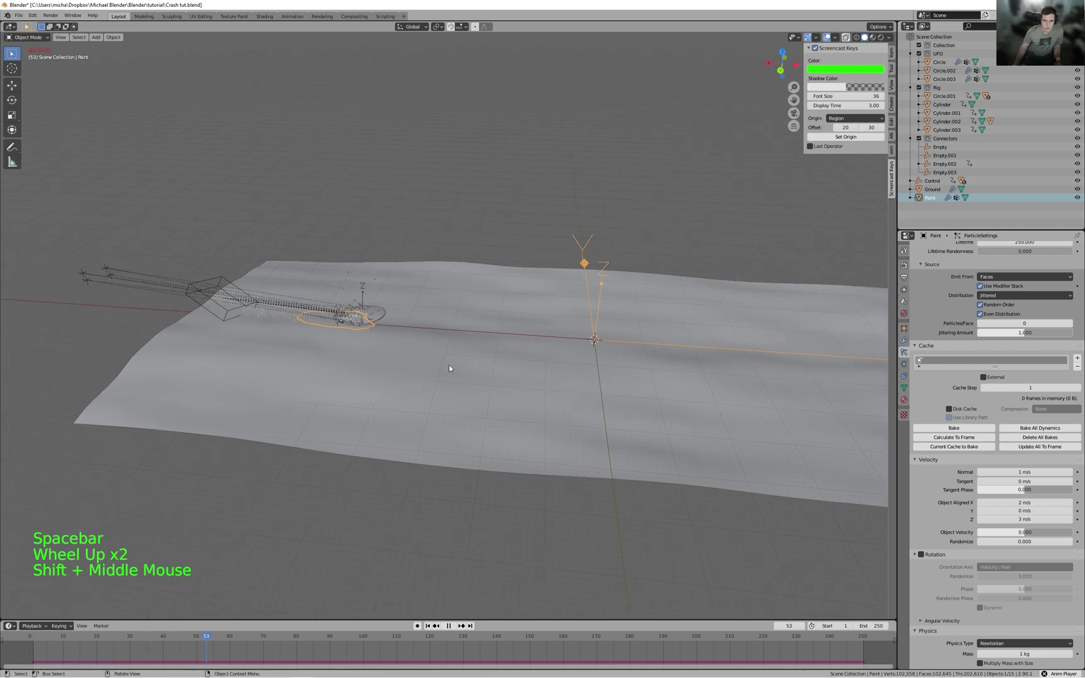
key(space)
shift+middle_drag(371, 345, 577, 300)
scroll(440, 322, up, 5)
key(space)
key(space)
scroll(577, 299, down, 2)
- Set the particles' object-aligned X velocity to 10 m/s and replay the crash from the start
click(1024, 502)
text(10)
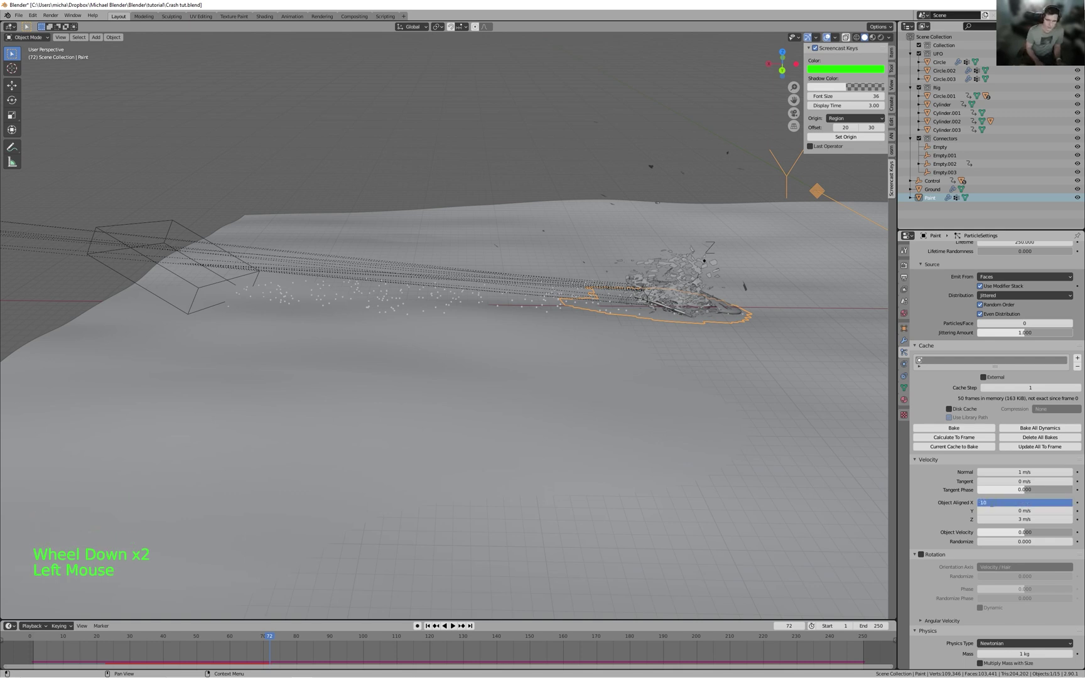
key(Return)
key(shift+Left)
key(space)
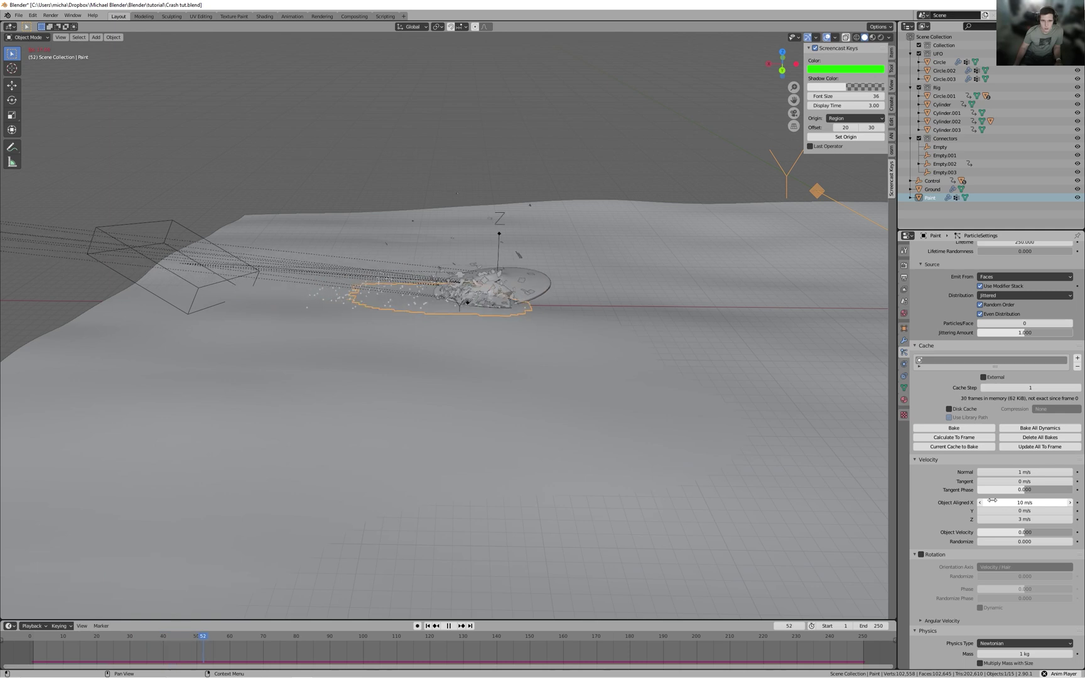
key(space)
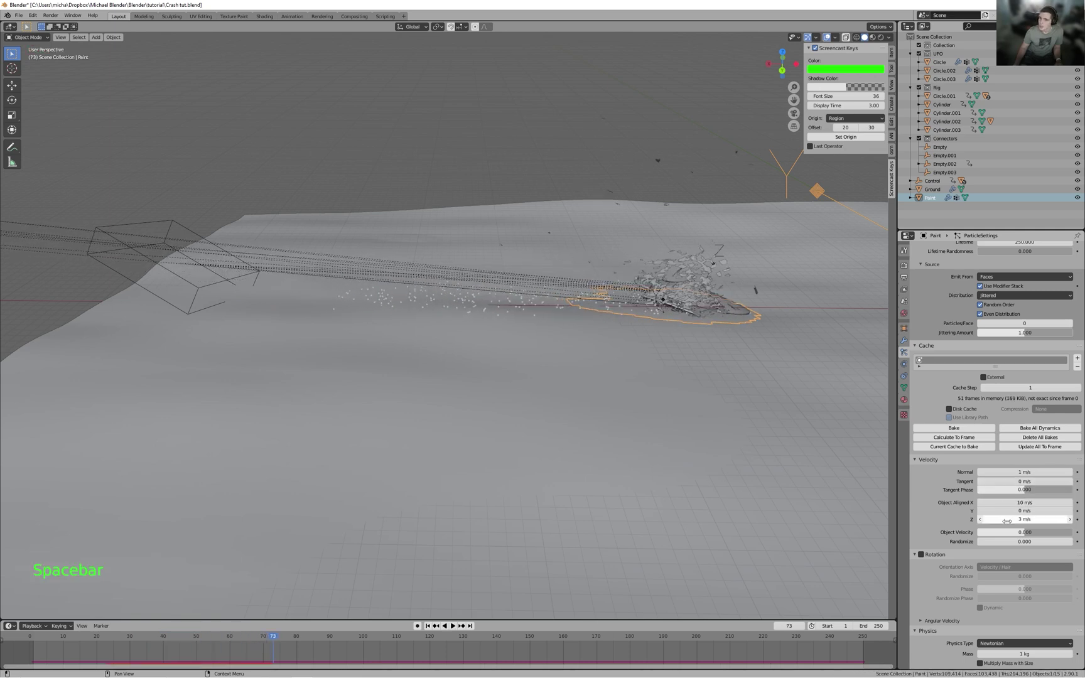
- Set the particles' object velocity to 1.000 and replay the crash from the first frame
drag(1012, 531, 1039, 532)
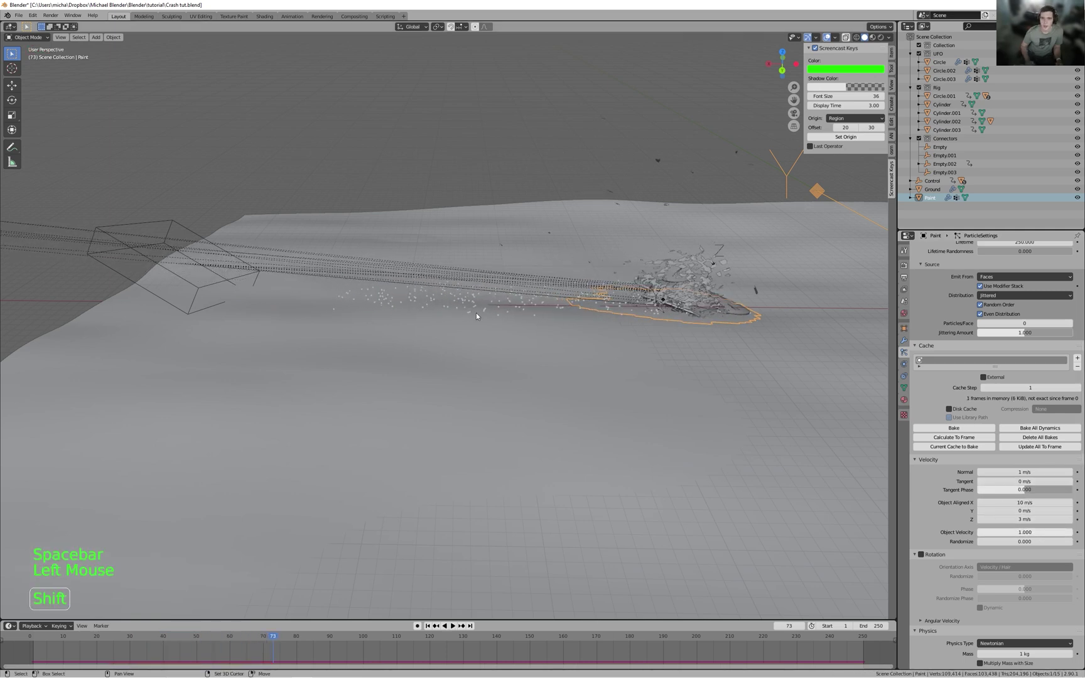
key(shift+Left)
key(space)
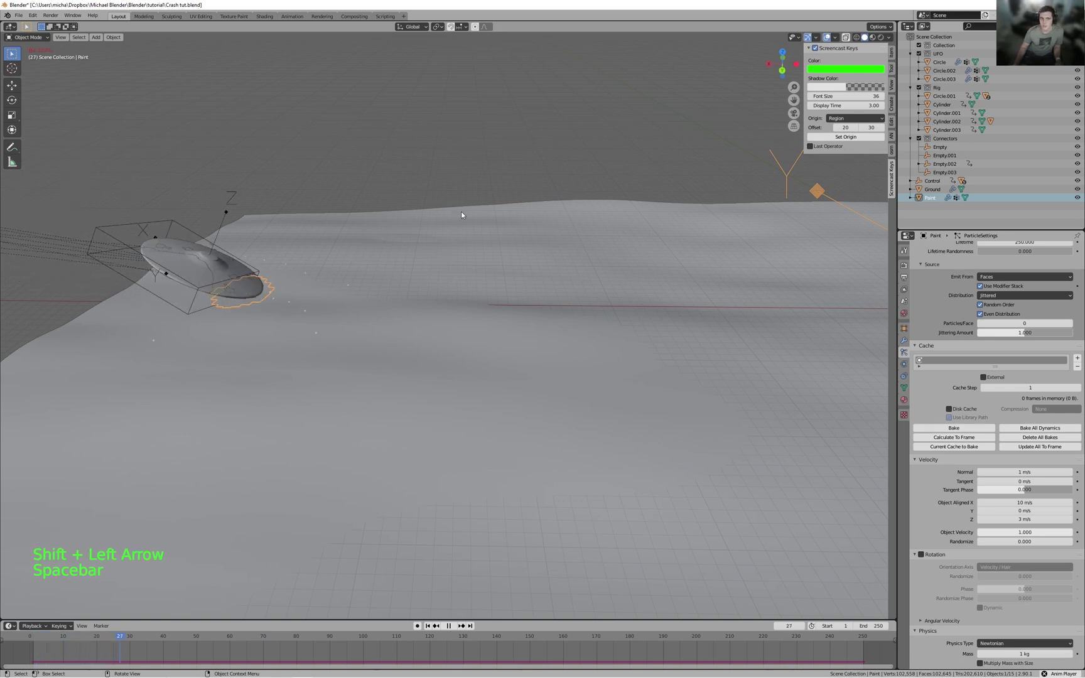
key(space)
- Set the particles' object velocity to 0.233 and replay the crash from the first frame to inspect the particle spread
drag(1036, 532, 1026, 532)
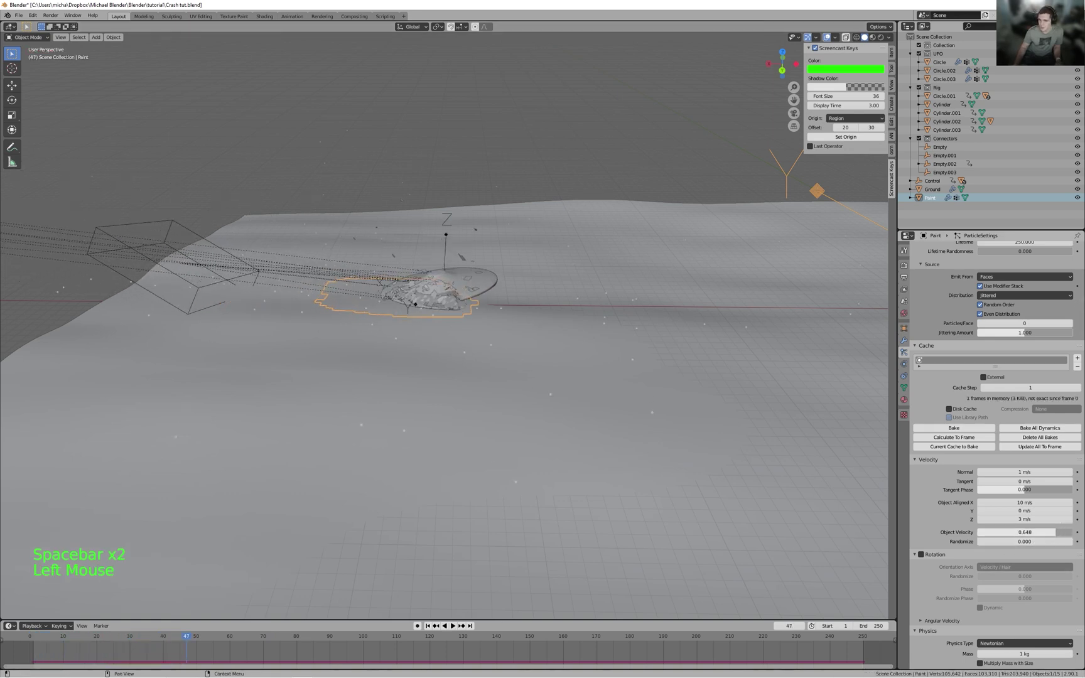
key(shift+Left)
key(space)
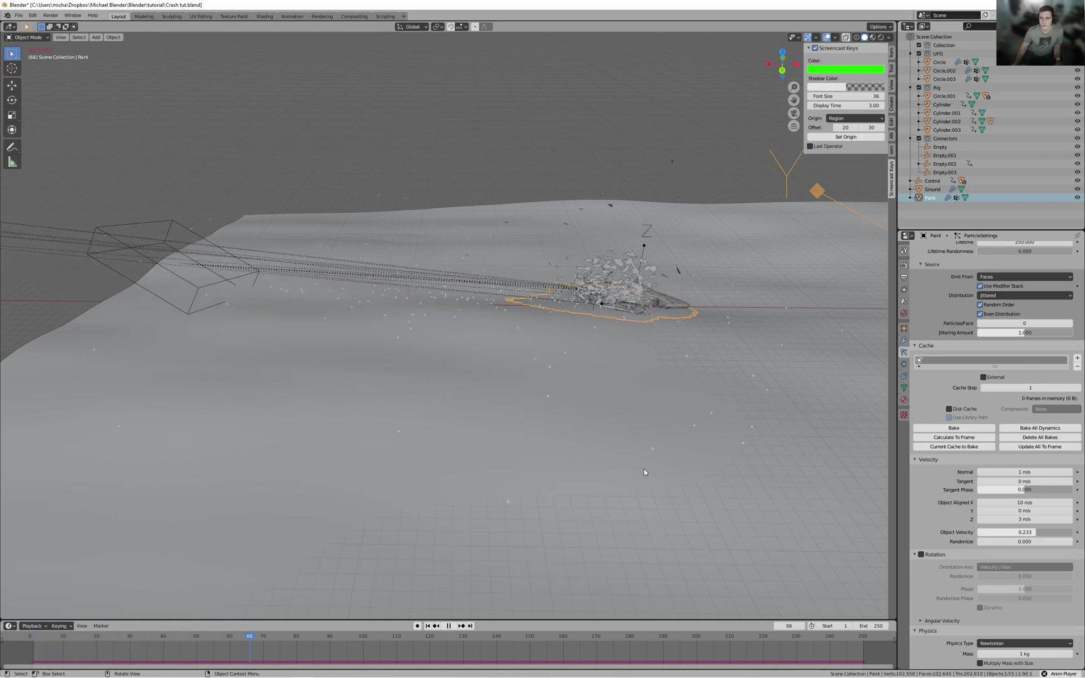
scroll(734, 432, down, 3)
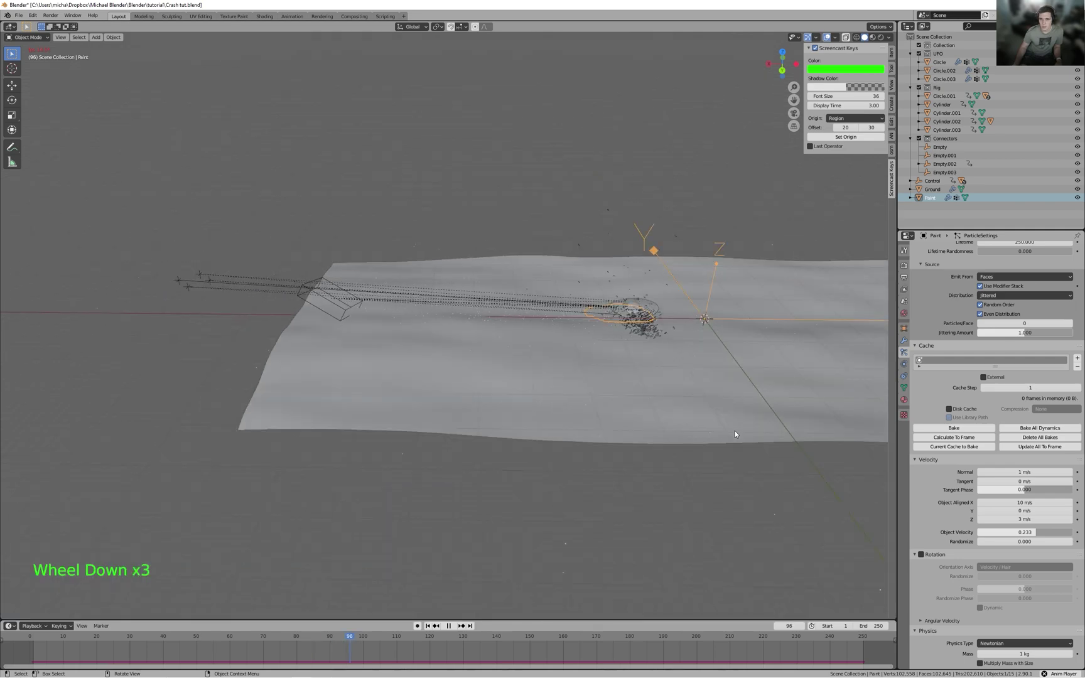
key(space)
middle_drag(735, 433, 753, 352)
scroll(746, 413, up, 1)
scroll(968, 531, down, 2)
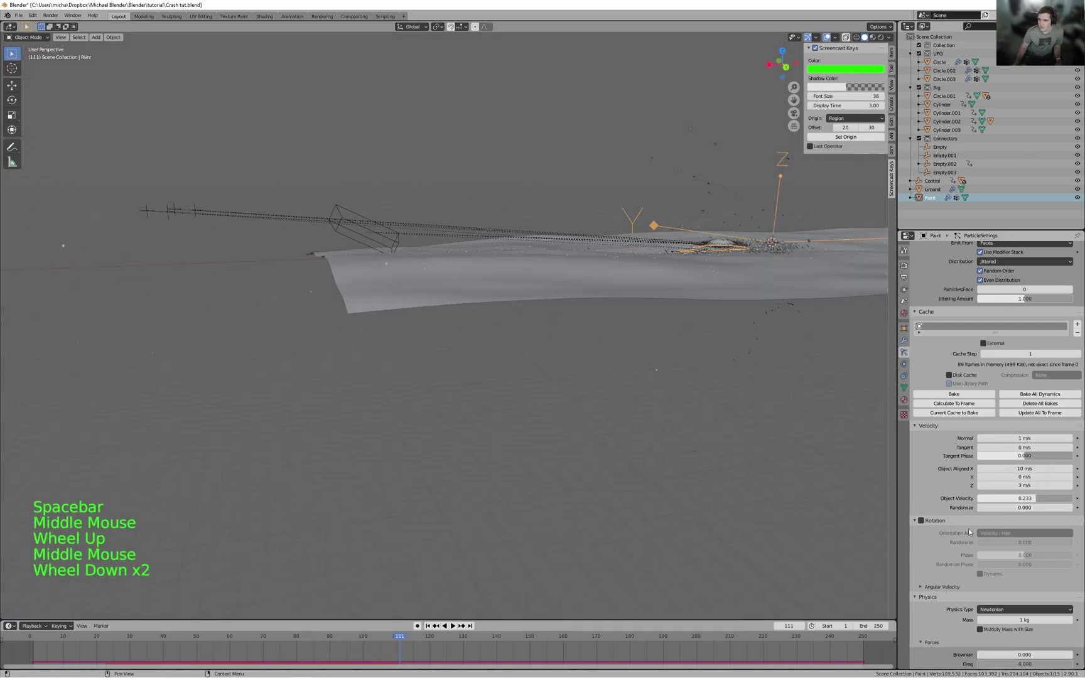
- Enable rotation for the Paint object's particles and make it dynamic
click(921, 521)
click(921, 522)
click(921, 521)
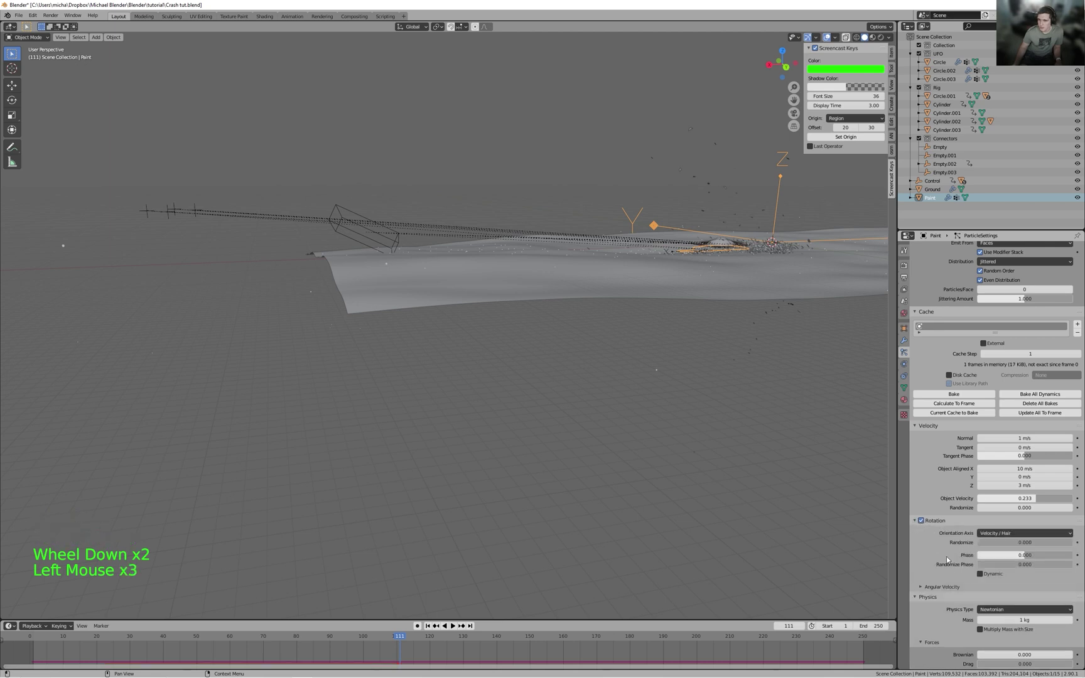
click(980, 574)
- Replay the crash from the first frame to examine how the ground particles behave around the UFO
middle_drag(577, 259, 570, 268)
key(space)
key(space)
key(shift+Left)
key(space)
scroll(360, 198, up, 3)
middle_drag(360, 194, 375, 215)
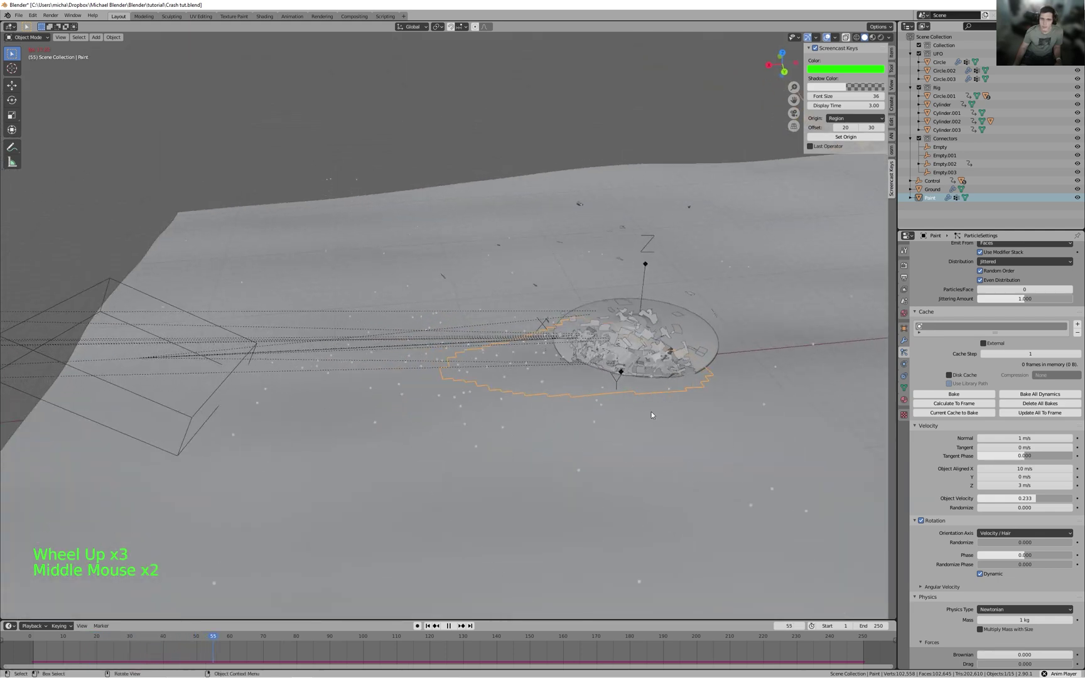
scroll(651, 415, down, 2)
key(space)
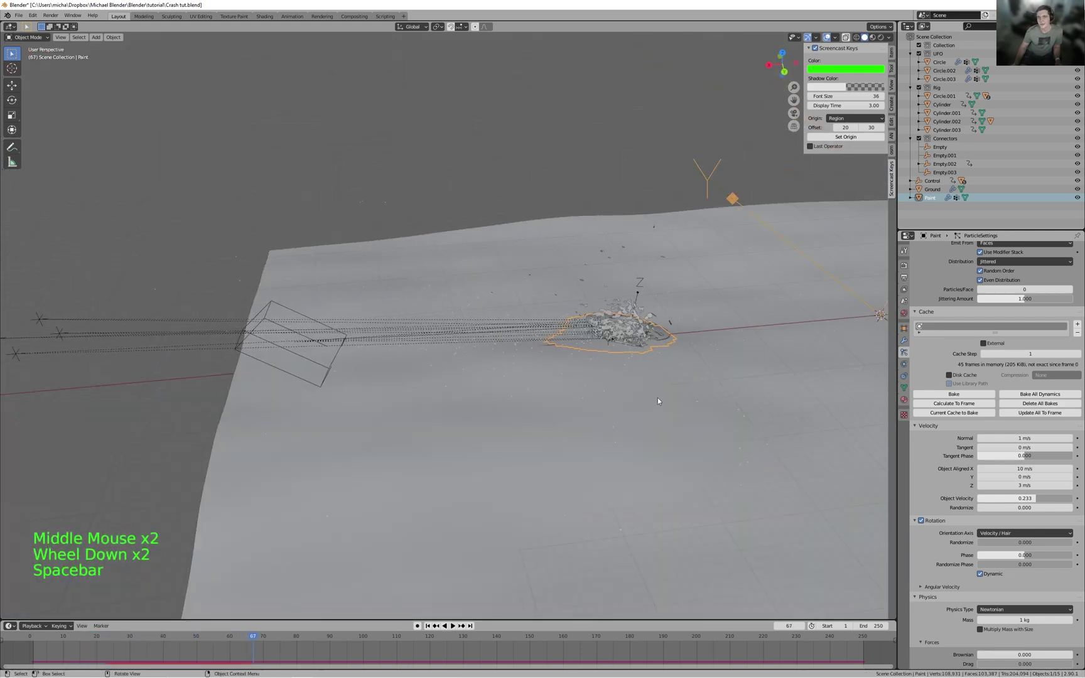
- Set the particles' Brownian force to 0.015
scroll(1019, 551, down, 5)
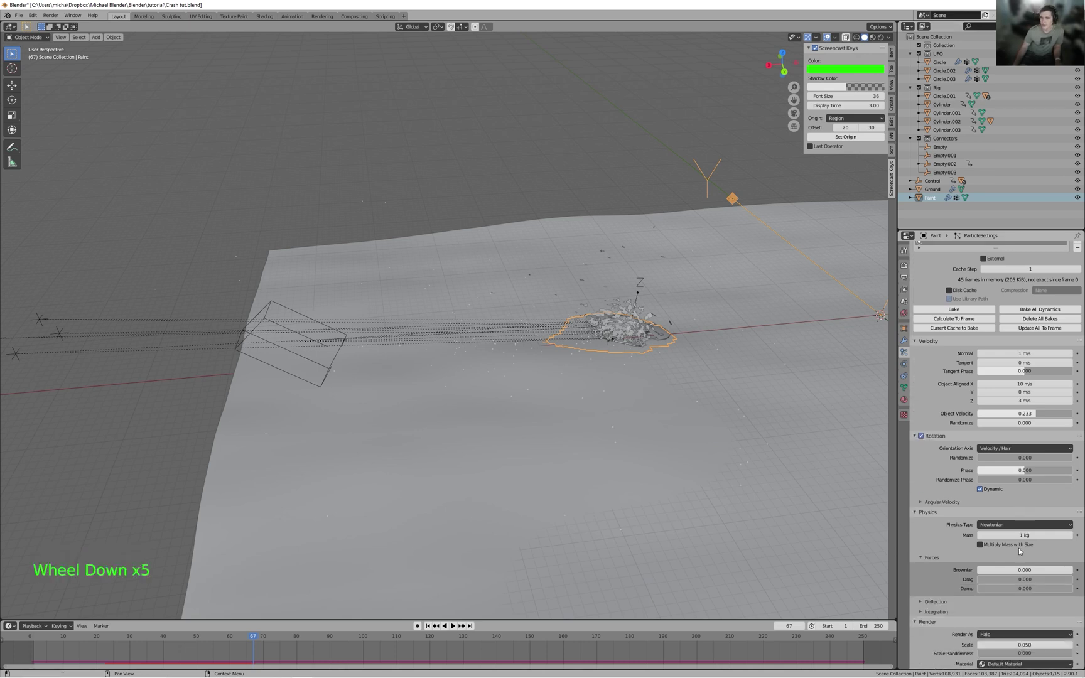
scroll(984, 509, down, 5)
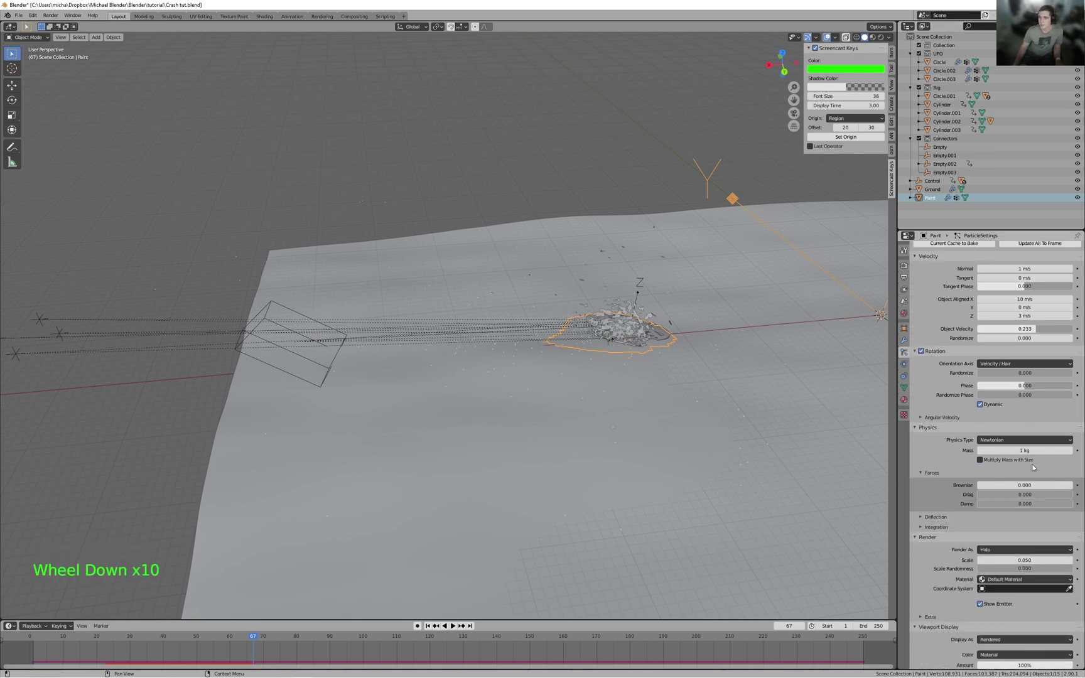
click(1005, 485)
drag(1008, 485, 1026, 485)
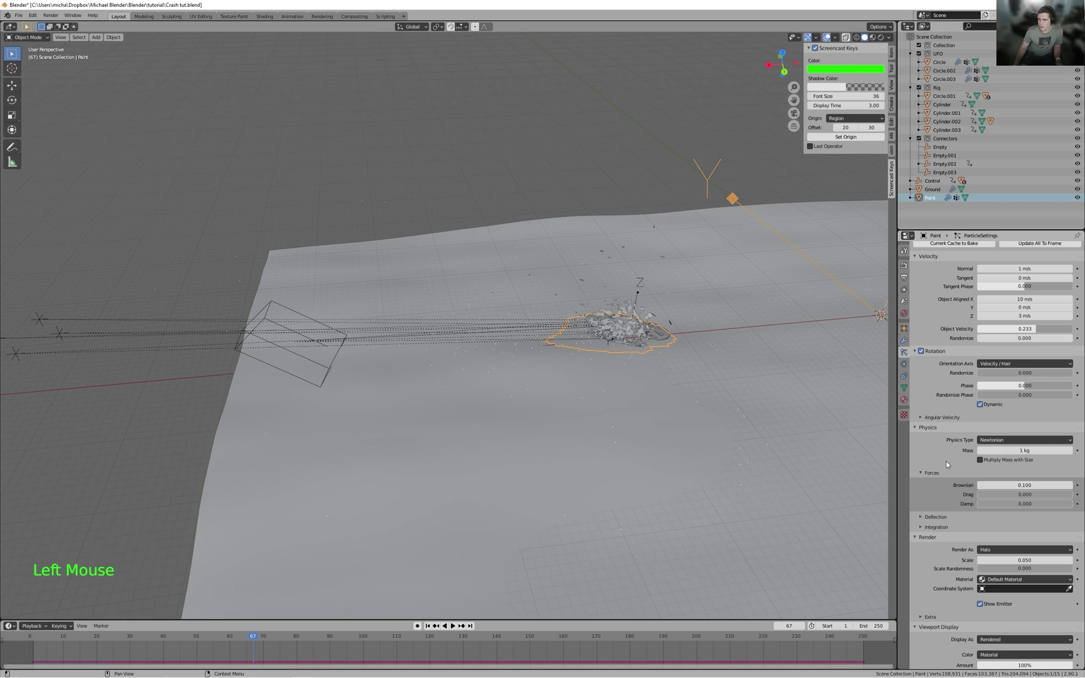
shift+click(1025, 485)
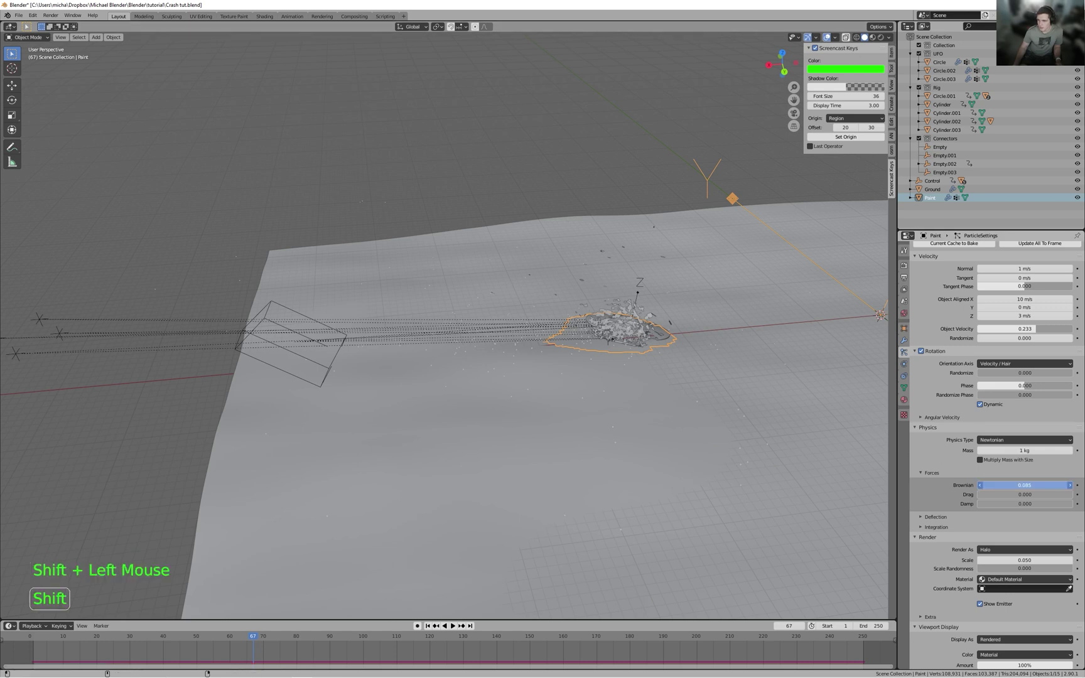
shift+drag(1025, 486, 1012, 485)
- Play the crash from the start to inspect the particle motion from several angles, then return to the first frame
key(shift+Left)
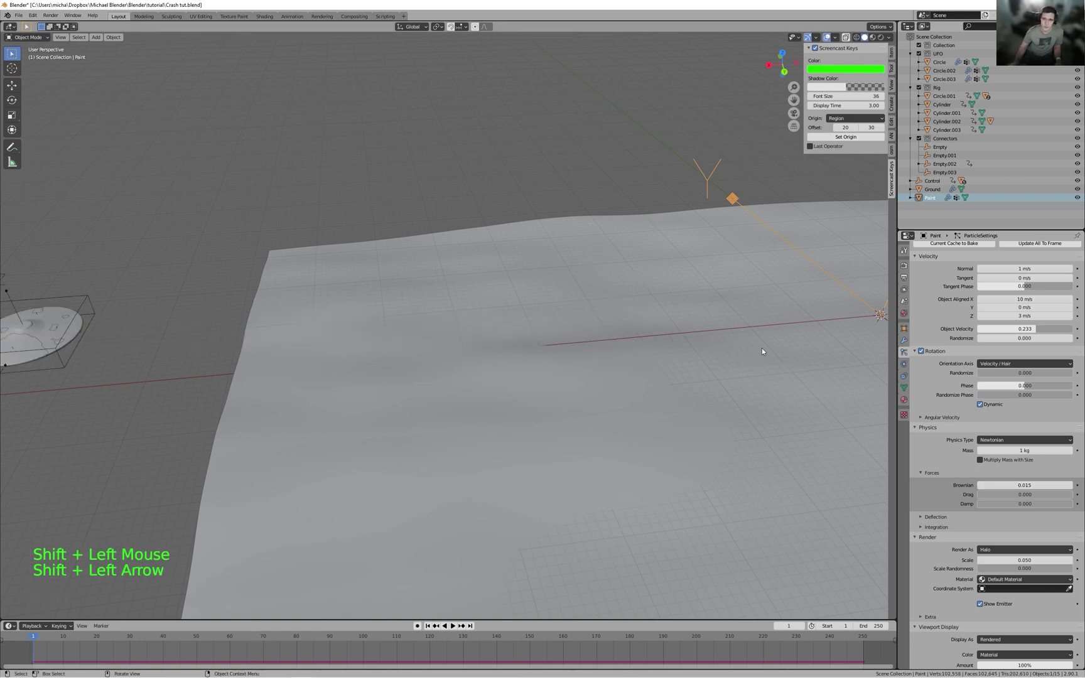
key(space)
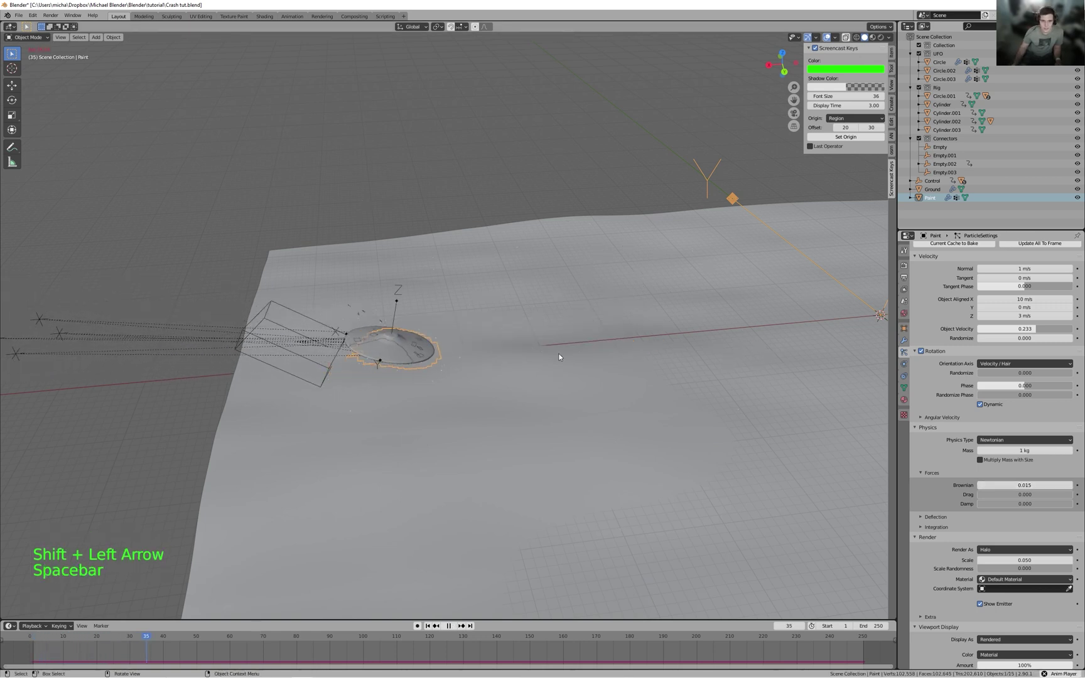
middle_drag(456, 293, 398, 283)
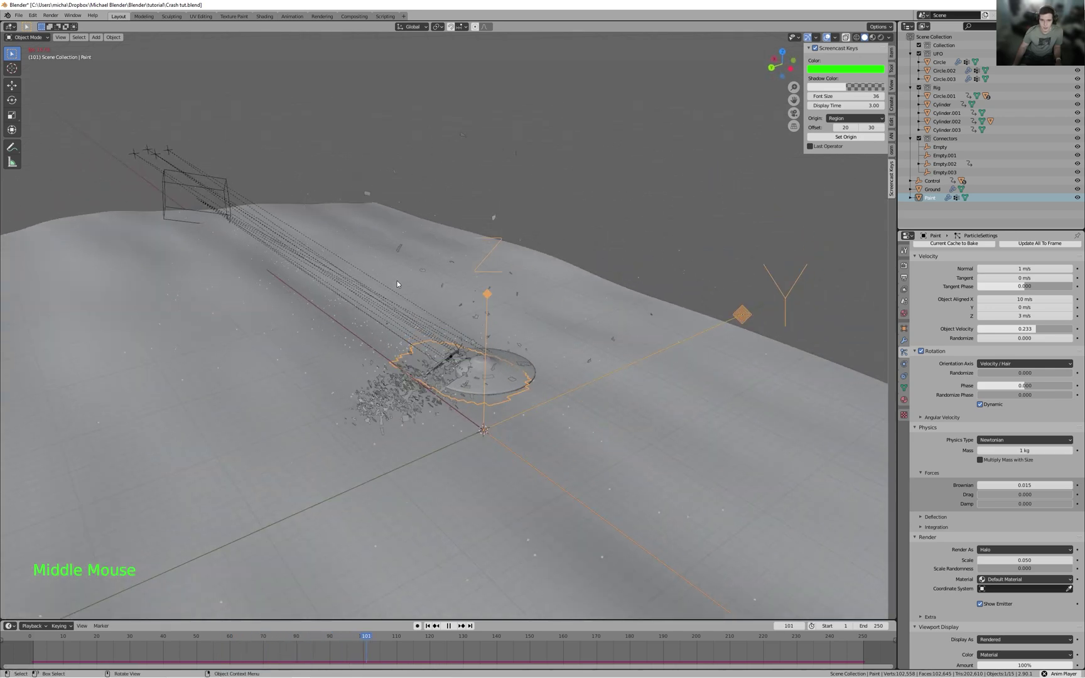
key(space)
key(shift+Left)
middle_drag(397, 282, 203, 317)
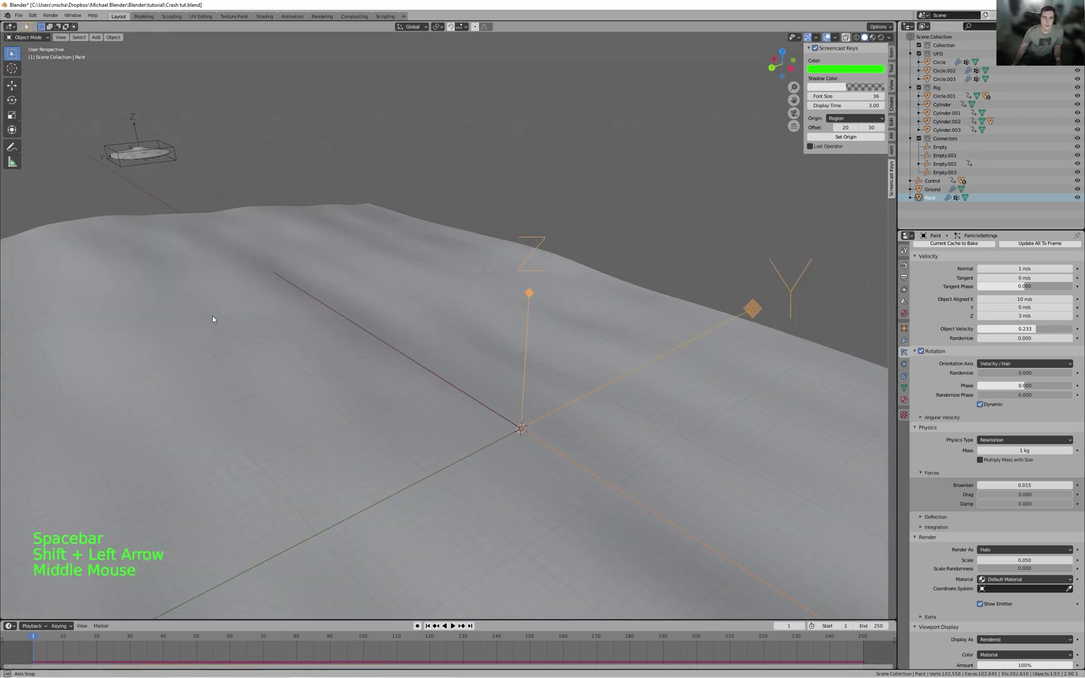
scroll(306, 322, down, 3)
middle_drag(306, 325, 549, 472)
scroll(668, 394, down, 5)
scroll(492, 460, up, 4)
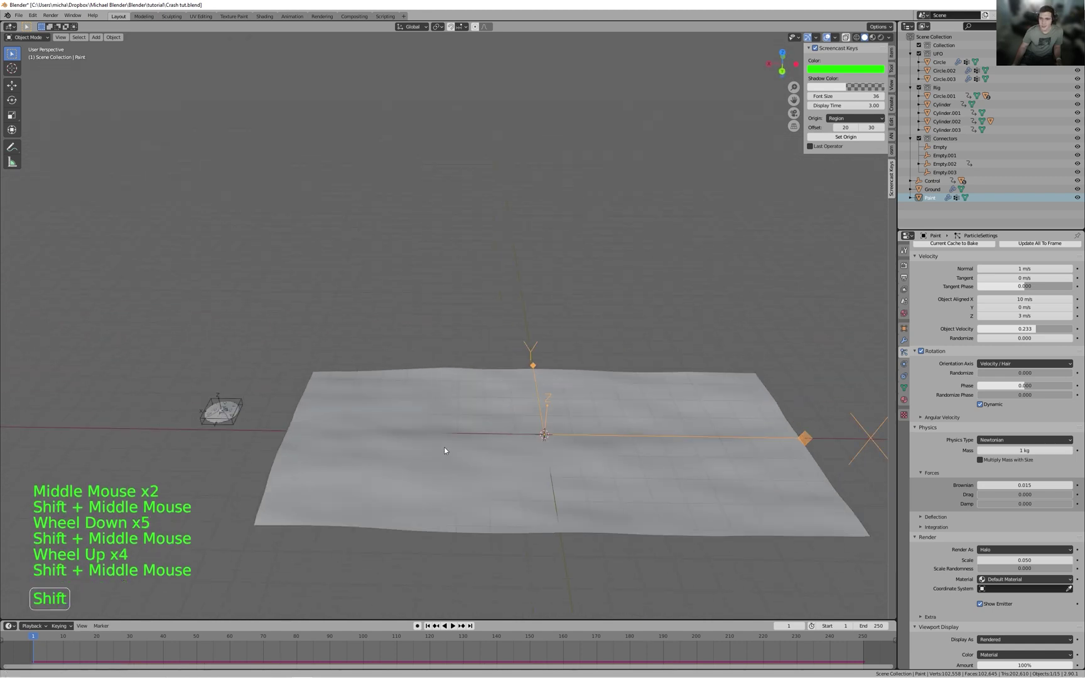
shift+middle_drag(446, 450, 443, 430)
key(shift+a)
mouse_move(503, 477)
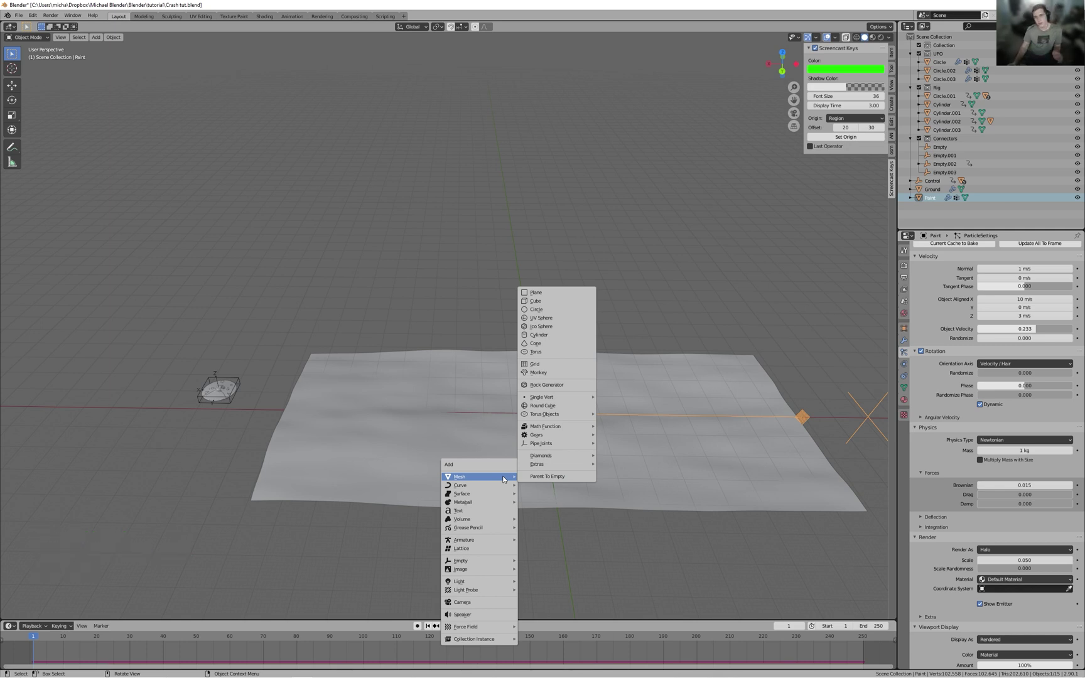
click(589, 383)
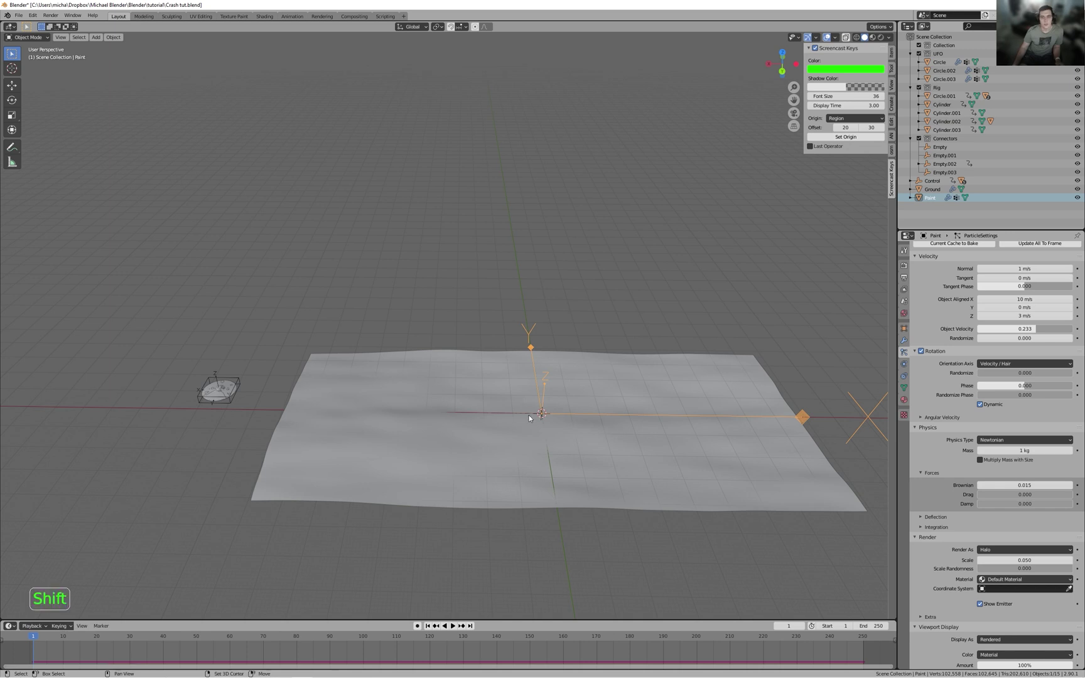
- Add an ico sphere with 1 subdivision at the world origin
key(shift+a)
mouse_move(519, 416)
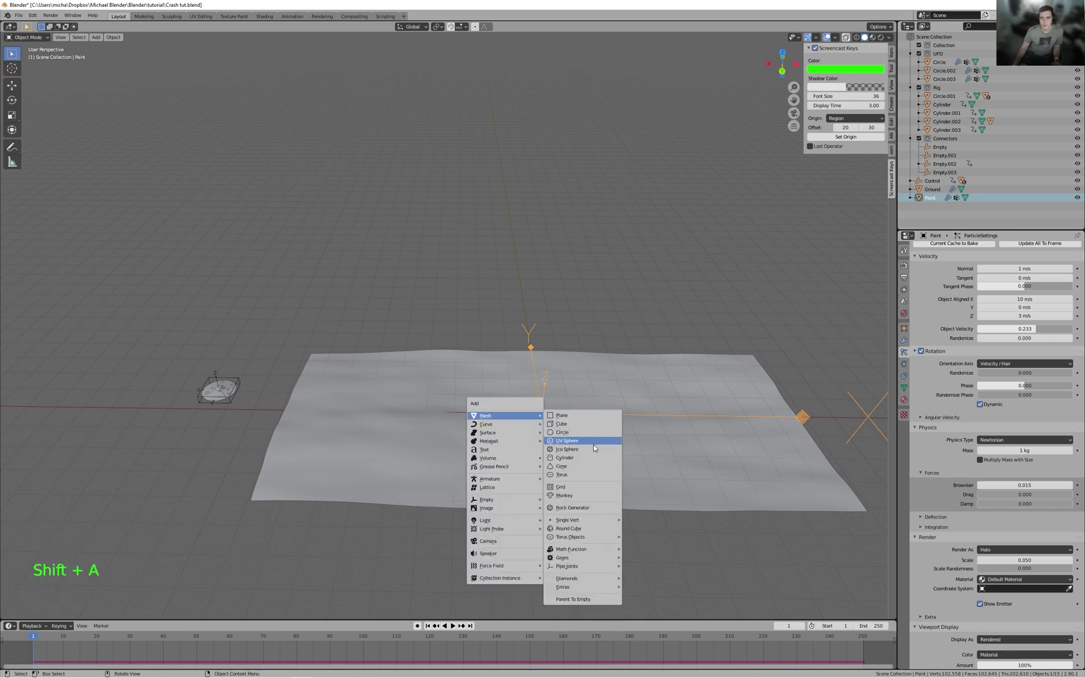
click(567, 450)
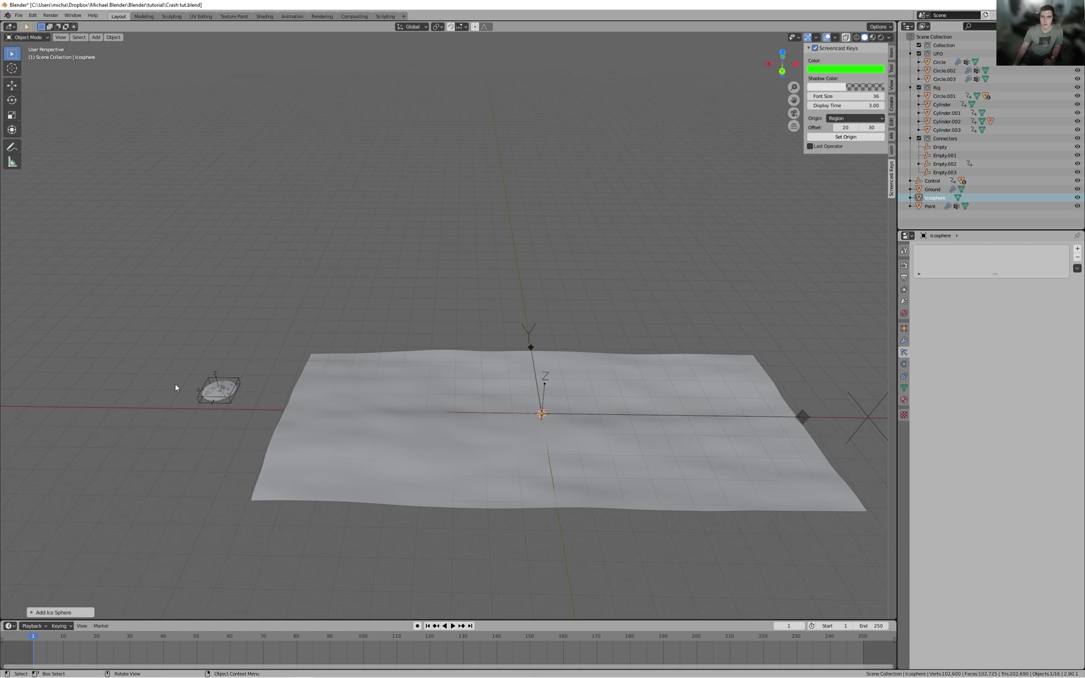
click(36, 612)
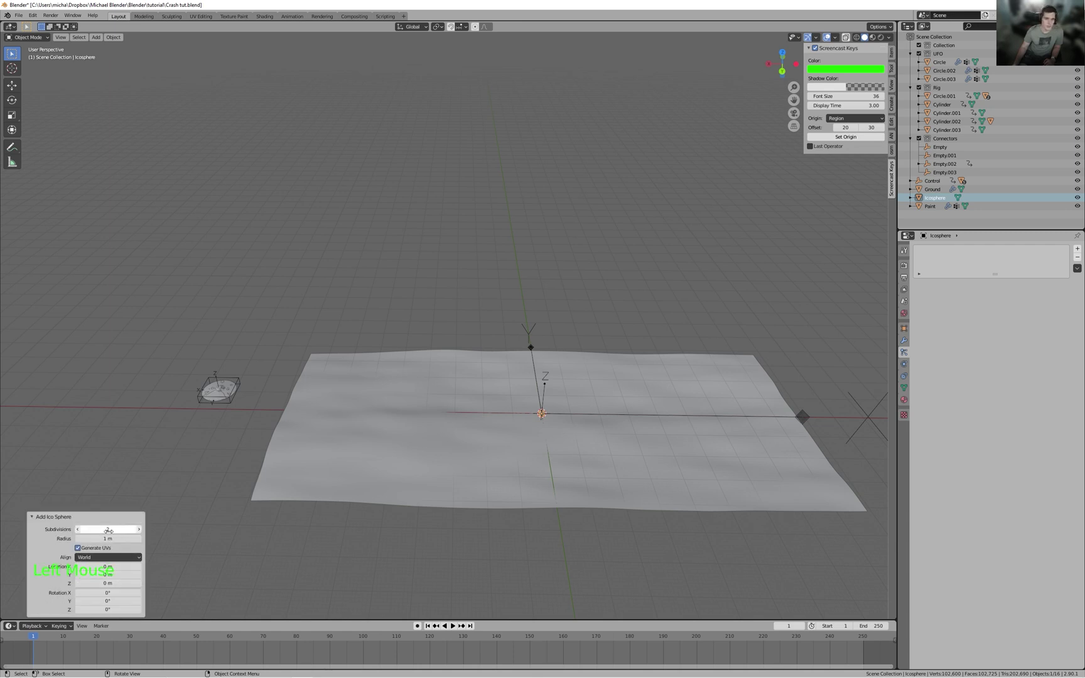
click(77, 529)
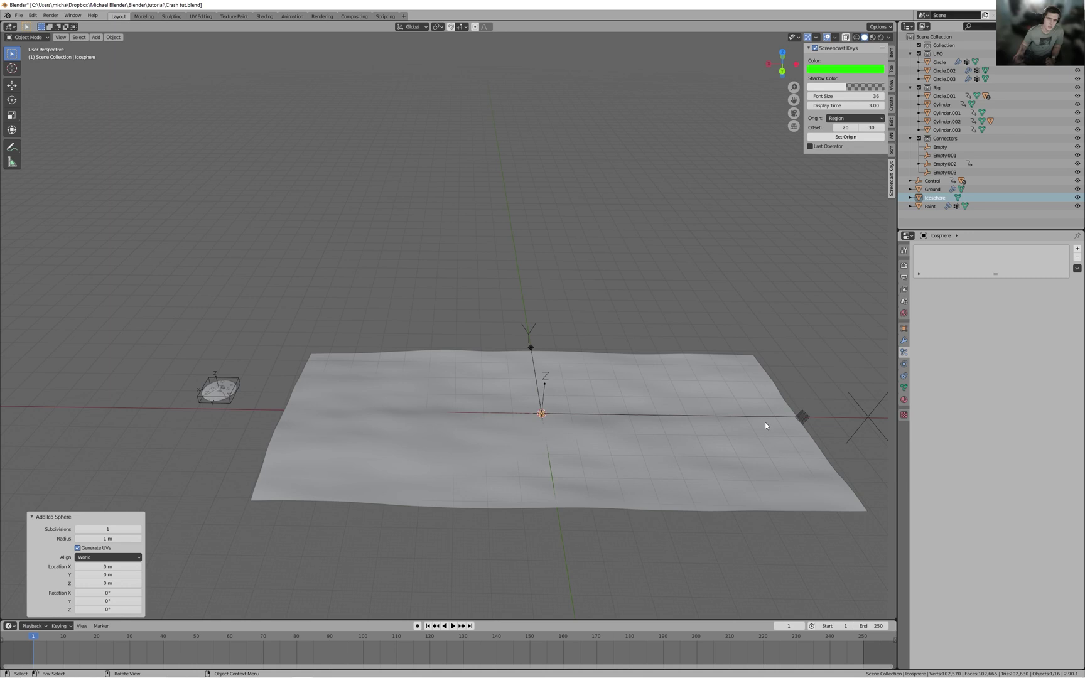
- Rename the ico sphere to Emitter
scroll(630, 435, up, 3)
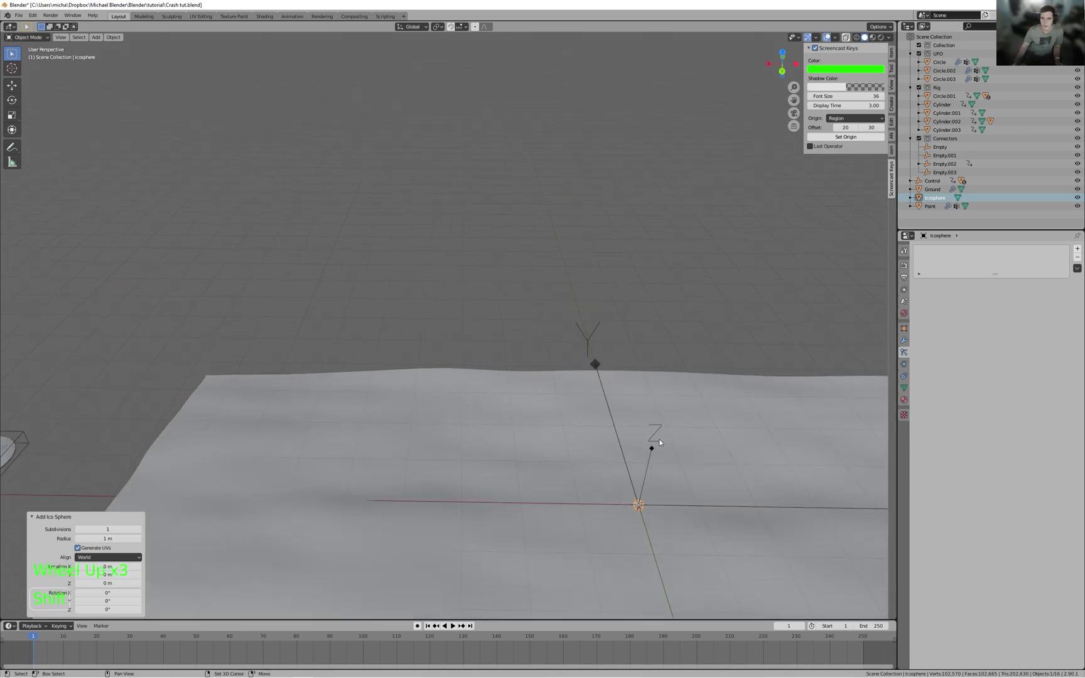
shift+middle_drag(670, 447, 564, 299)
scroll(690, 351, up, 4)
shift+middle_drag(690, 350, 548, 281)
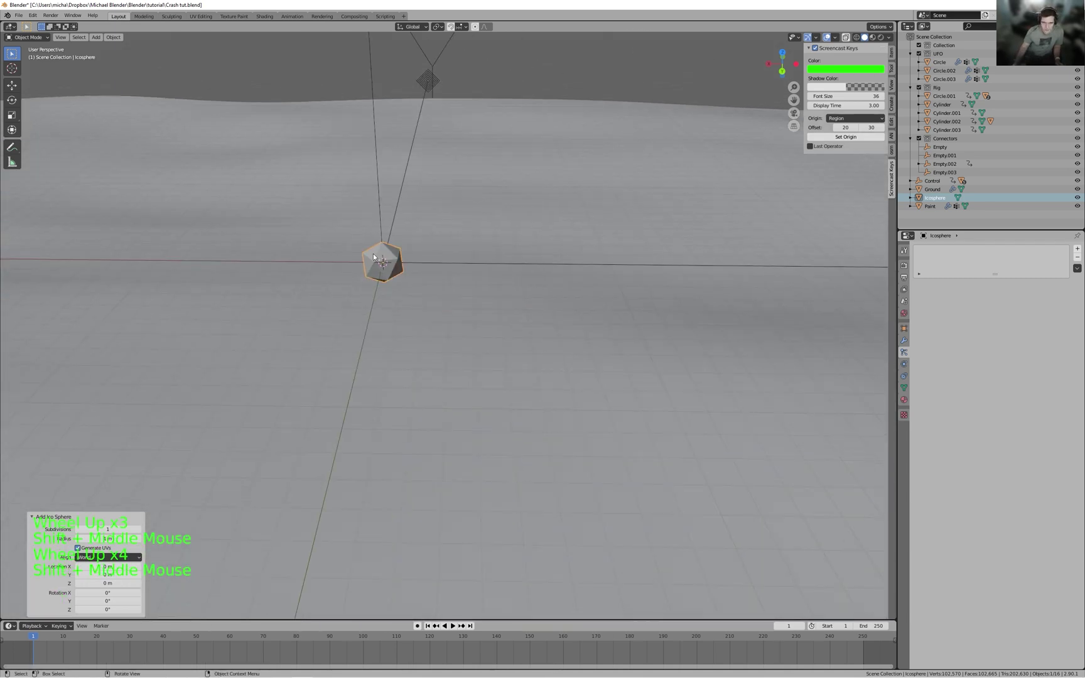
scroll(386, 261, down, 1)
shift+middle_drag(406, 274, 566, 313)
scroll(588, 314, down, 2)
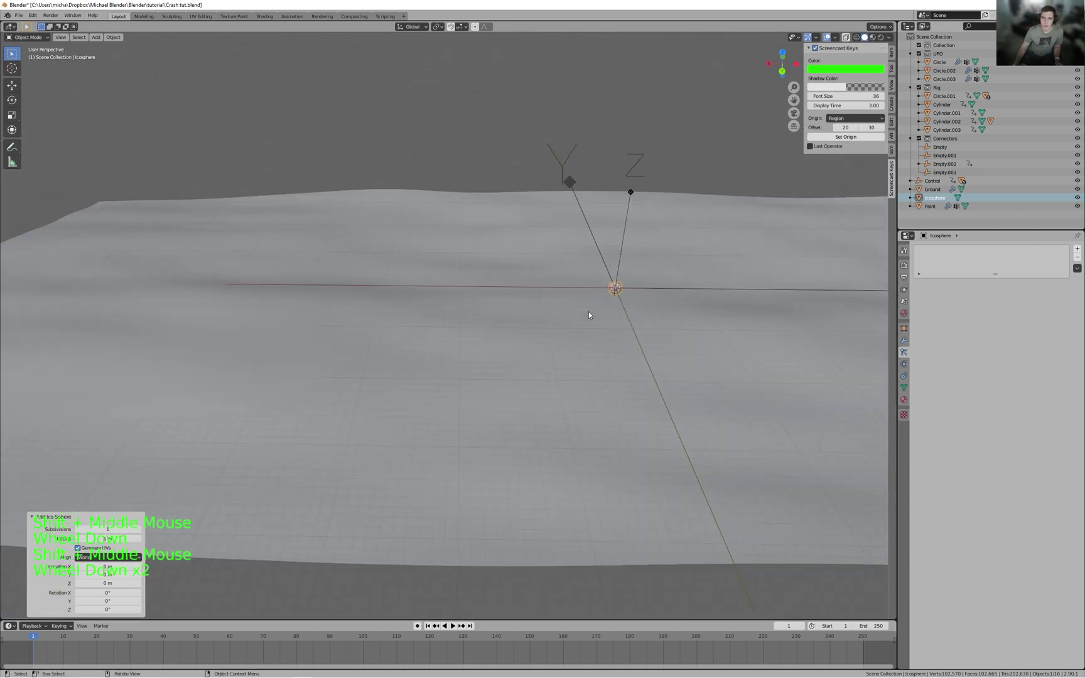
key(F2)
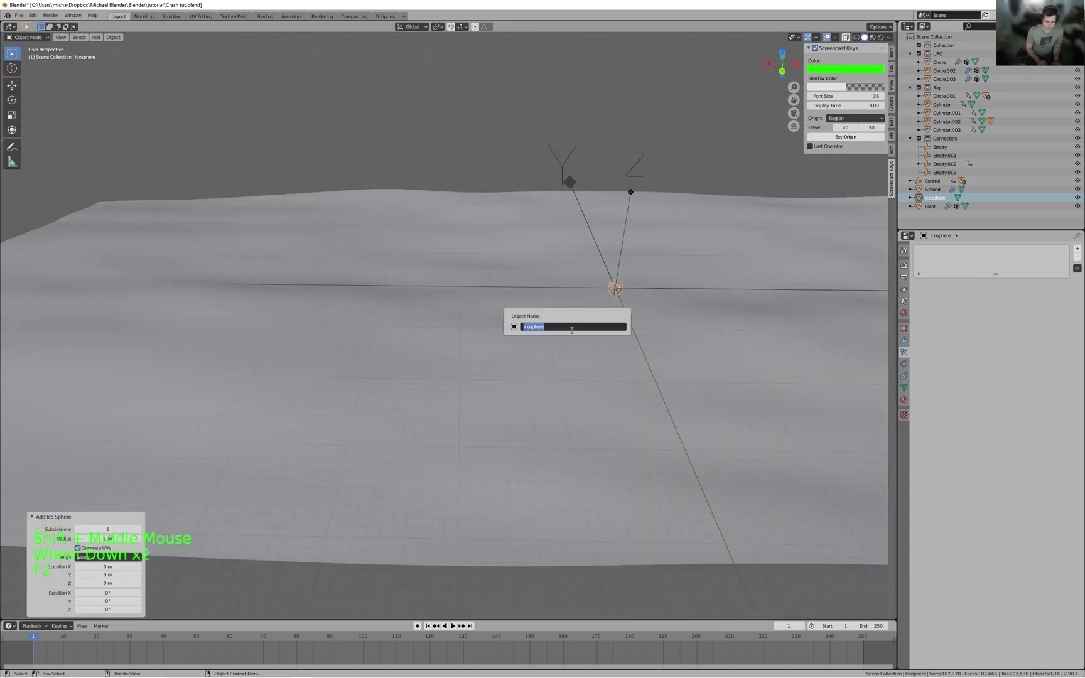
text(e)
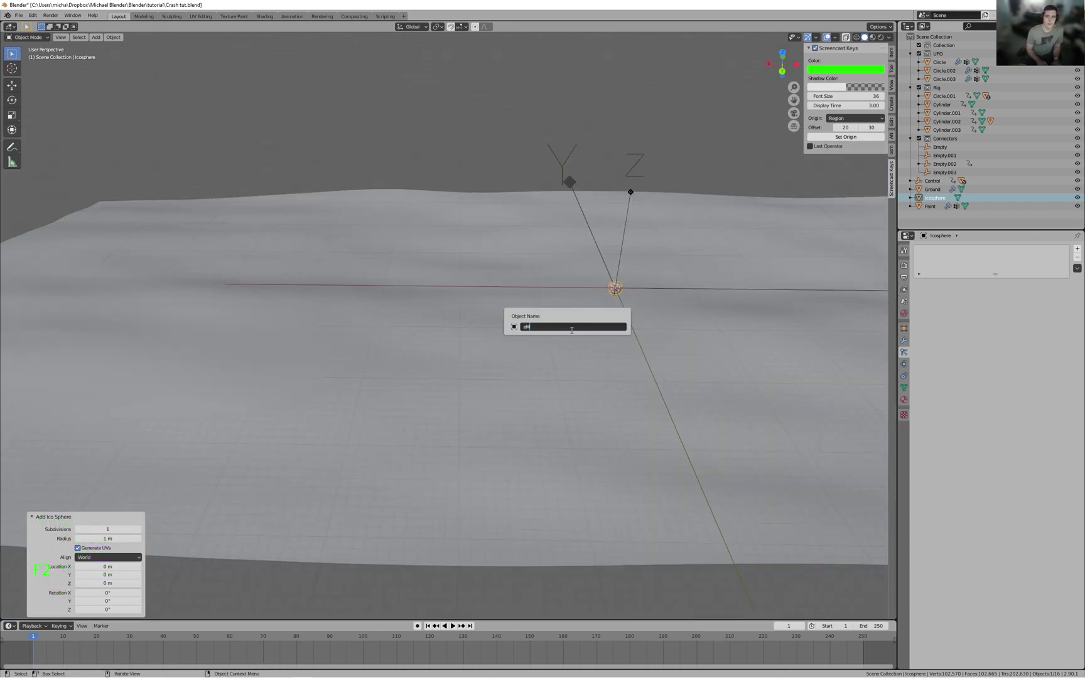
text(mmitter)
key(Return)
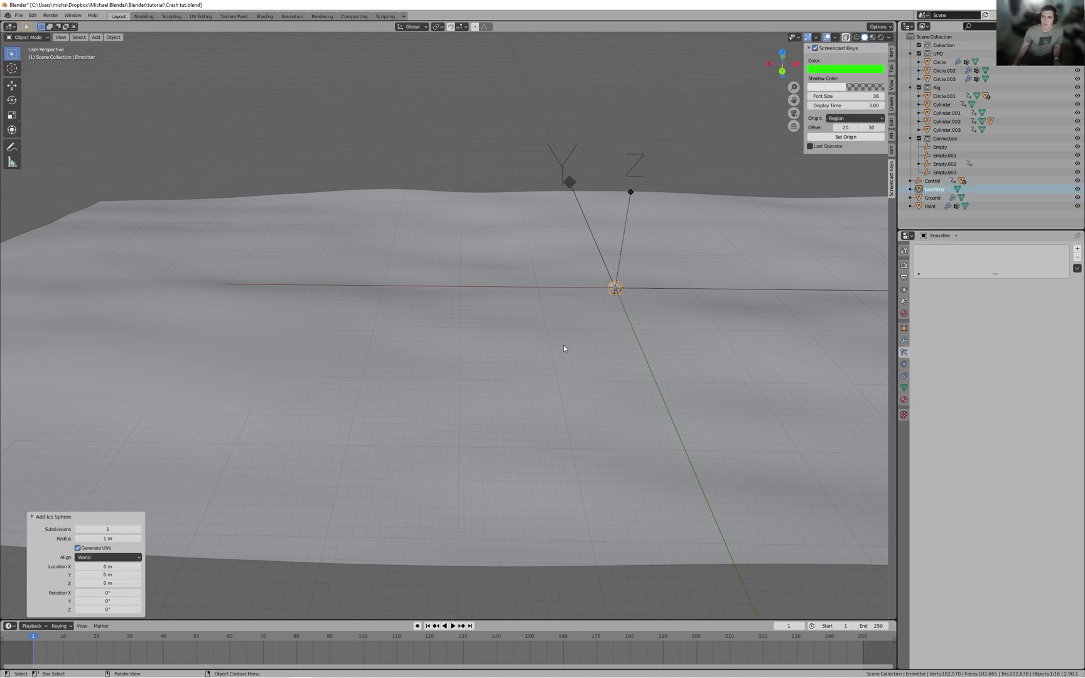
key(F2)
key(Left)
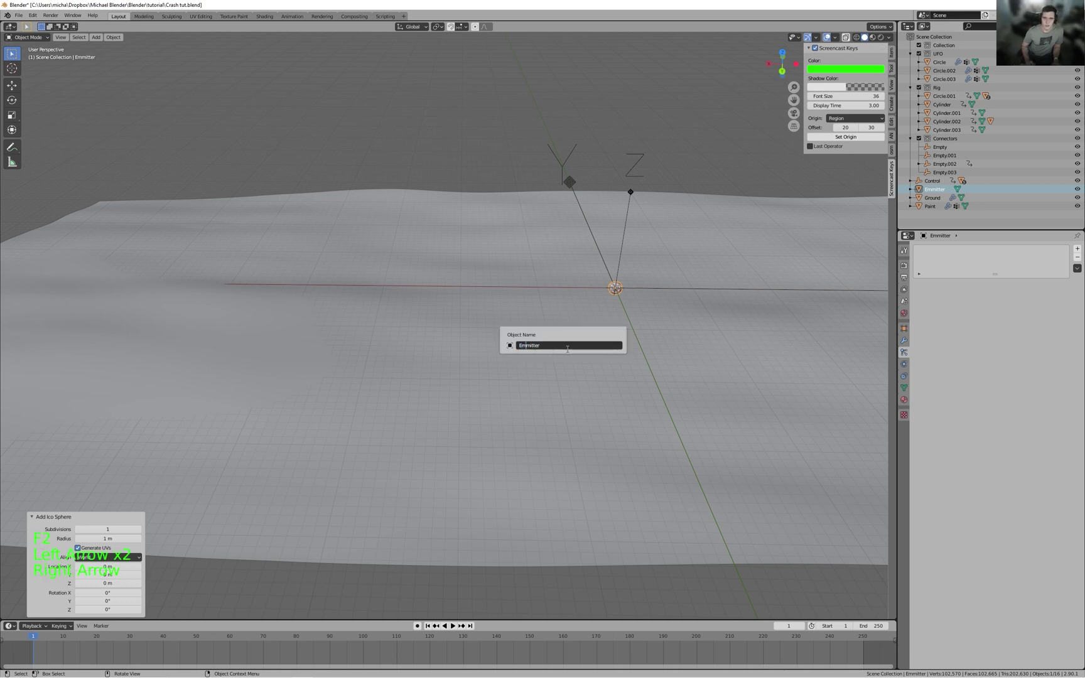
key(Delete)
key(Return)
- Move the Emitter straight down along the Z axis to below the ground surface
scroll(718, 396, down, 2)
mouse_move(693, 400)
middle_down()
mouse_move(670, 407)
mouse_move(708, 402)
middle_up()
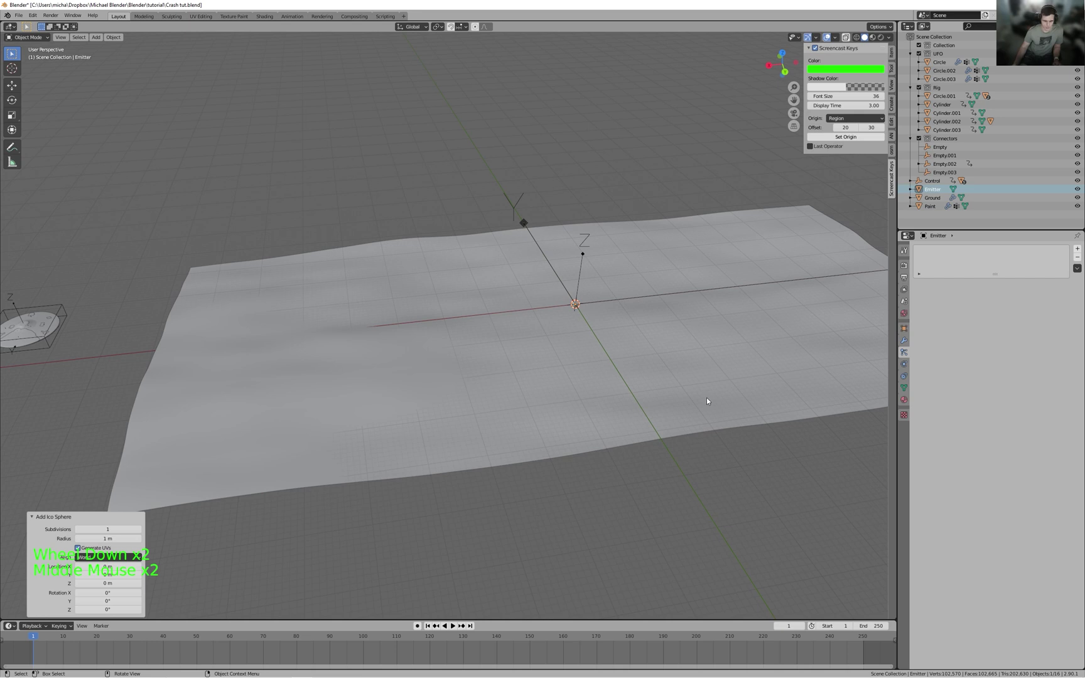
key(g)
key(z)
middle_drag(707, 375, 639, 368)
- Move the Emitter, Ground and Paint objects into a new collection named Settings and save the file
click(358, 286)
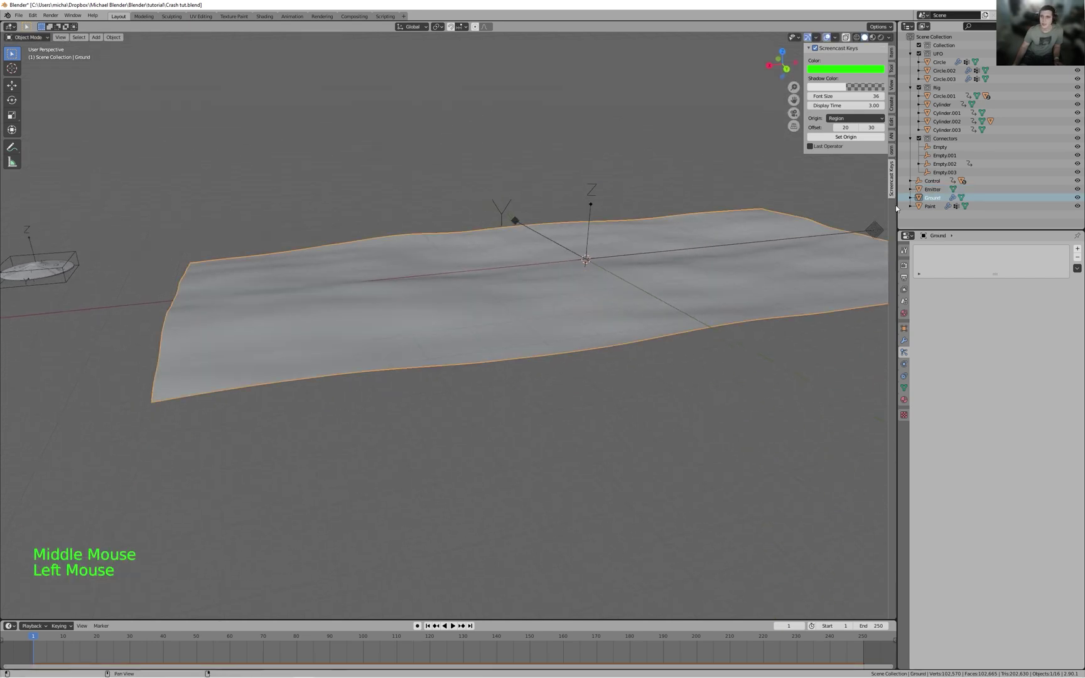
click(935, 206)
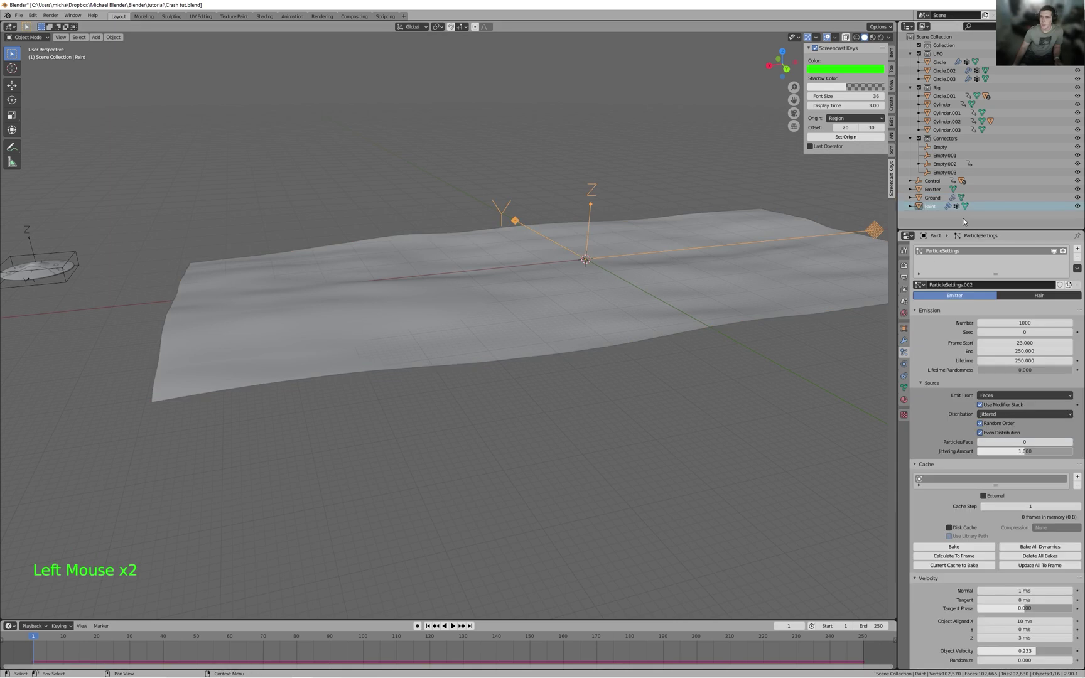
shift+click(929, 189)
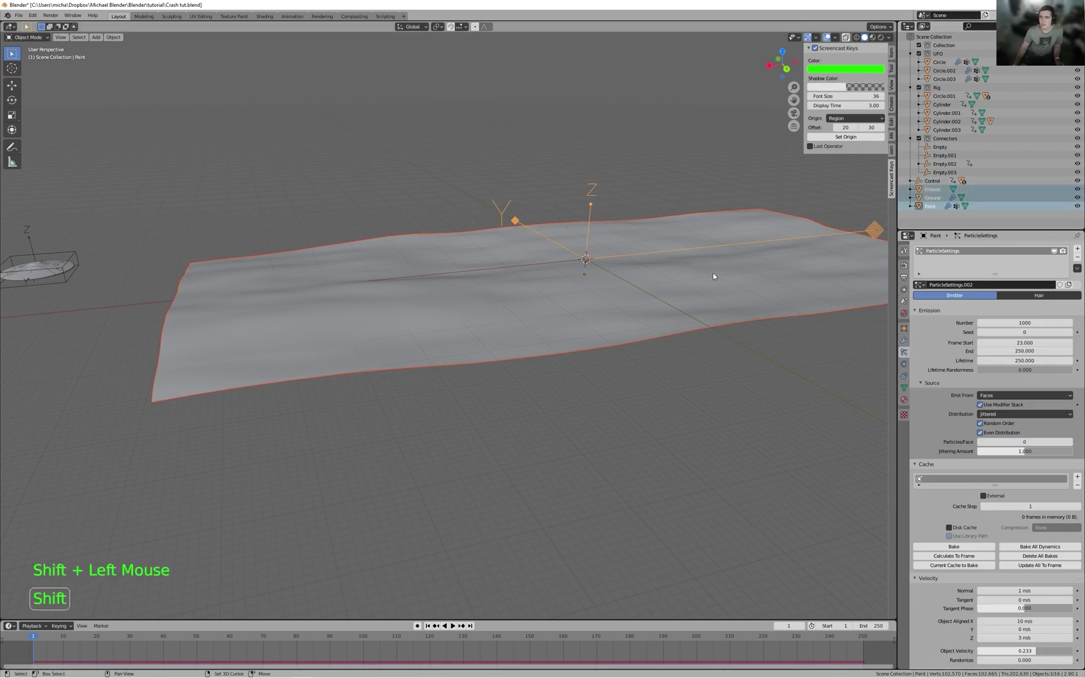
key(m)
click(664, 363)
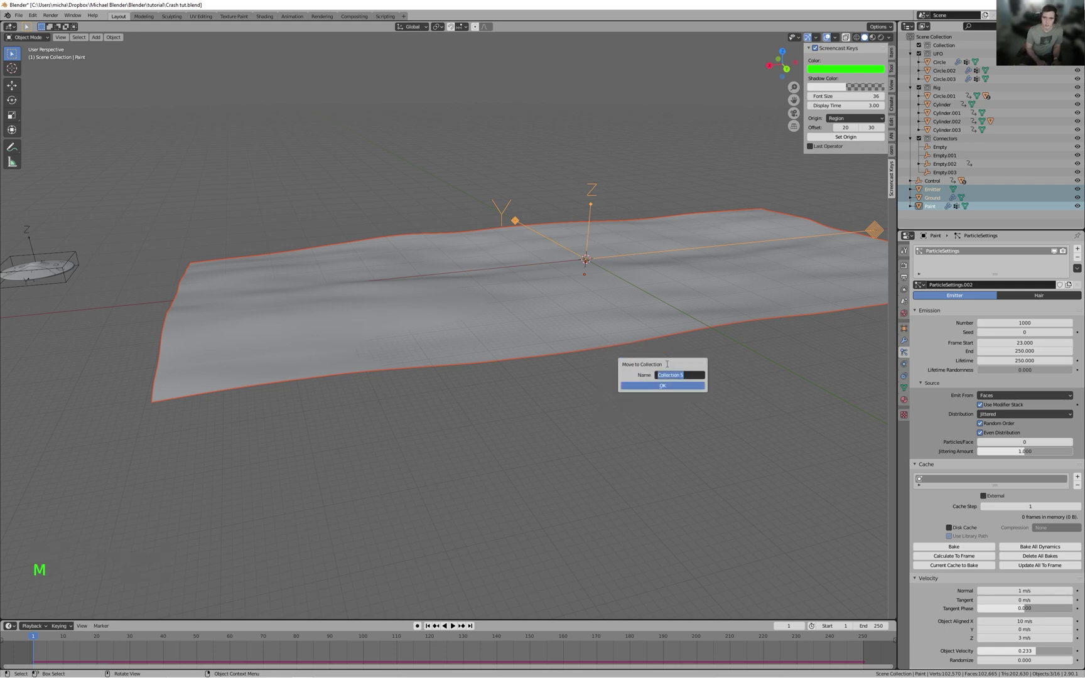
text(C)
key(BackSpace)
key(BackSpace)
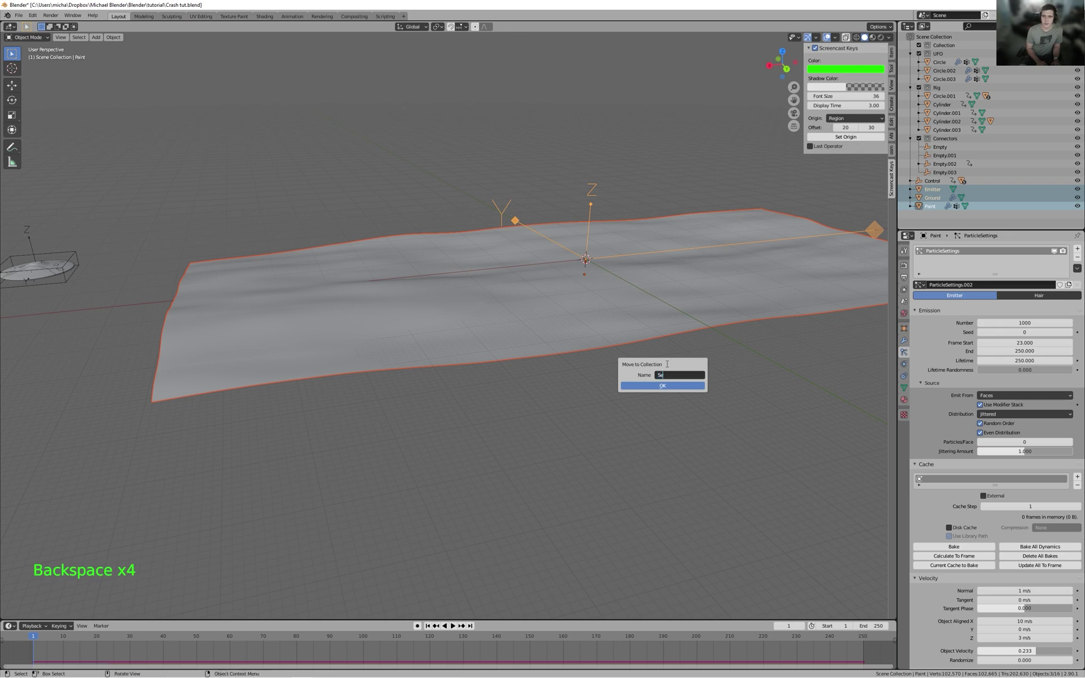
text(Settings)
key(Return)
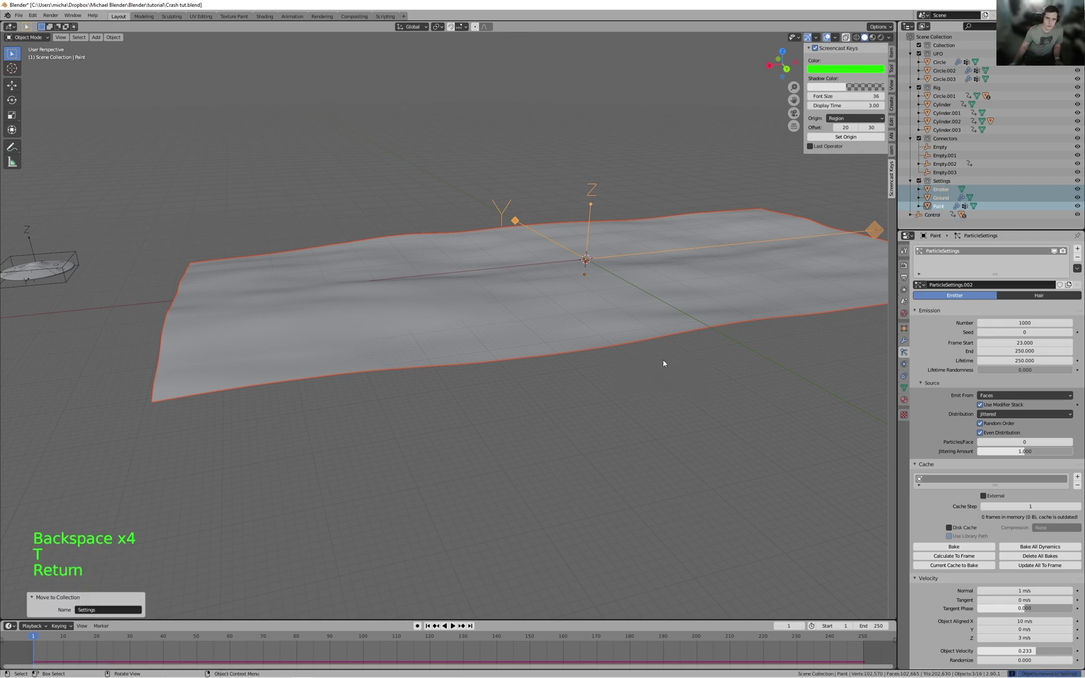
right_click(717, 539)
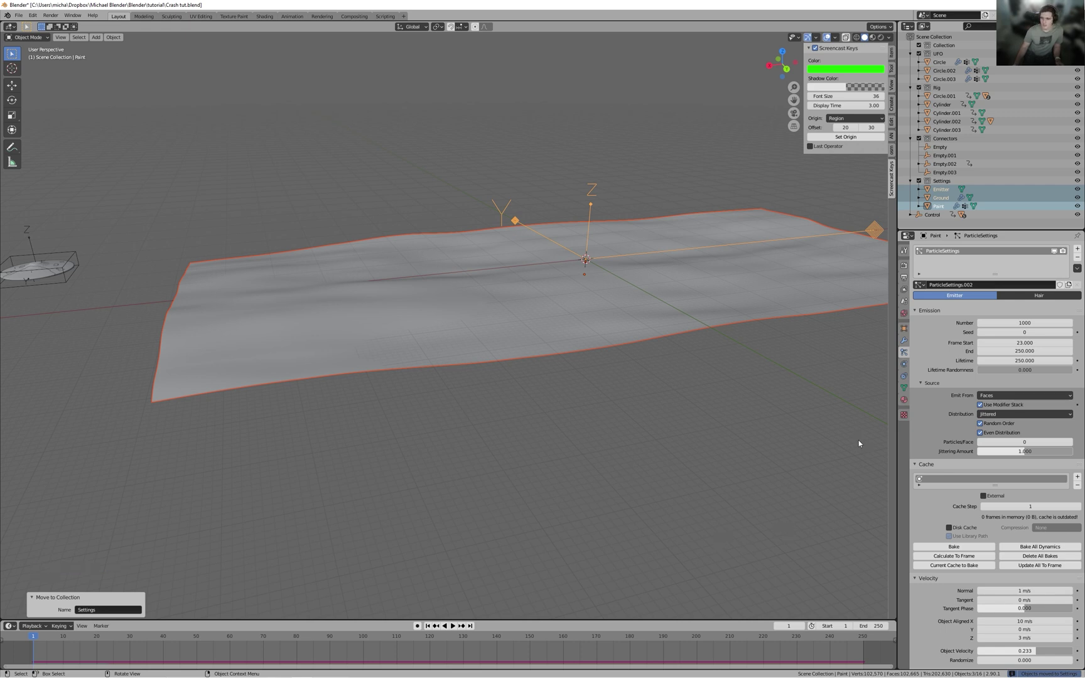
key(ctrl+s)
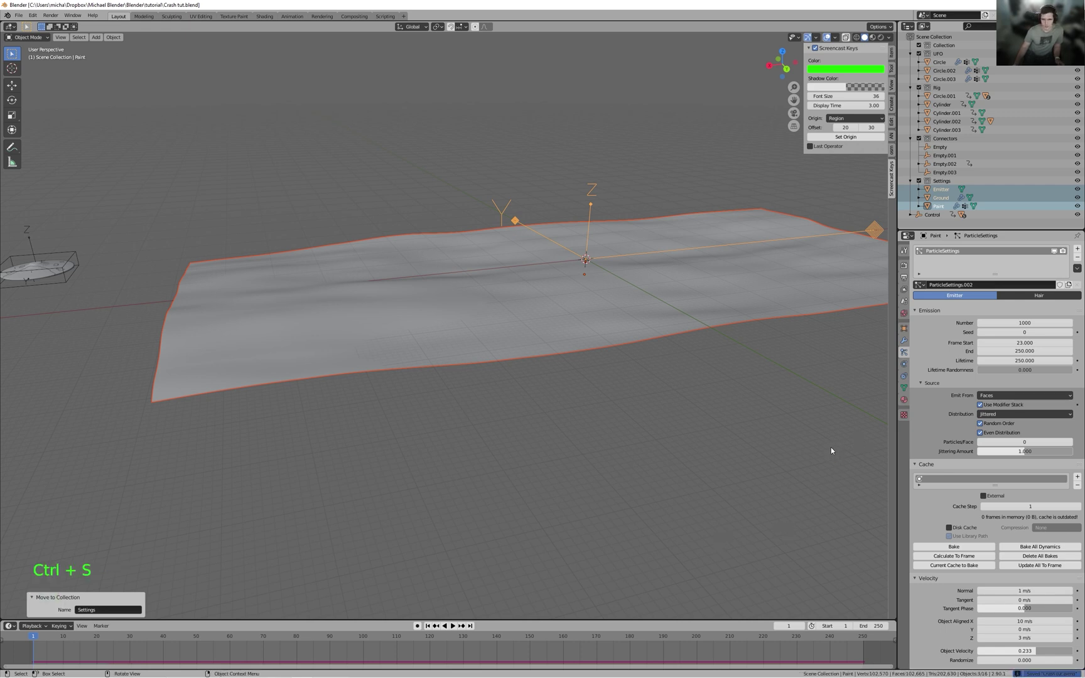
- Render the Paint object's particles as an object, using Emitter as the instance object
middle_click(765, 562)
scroll(765, 564, up, 2)
scroll(765, 564, up, 1)
scroll(736, 566, down, 4)
mouse_move(764, 564)
middle_down()
mouse_move(736, 566)
mouse_move(747, 569)
middle_up()
scroll(949, 575, down, 5)
scroll(951, 575, down, 13)
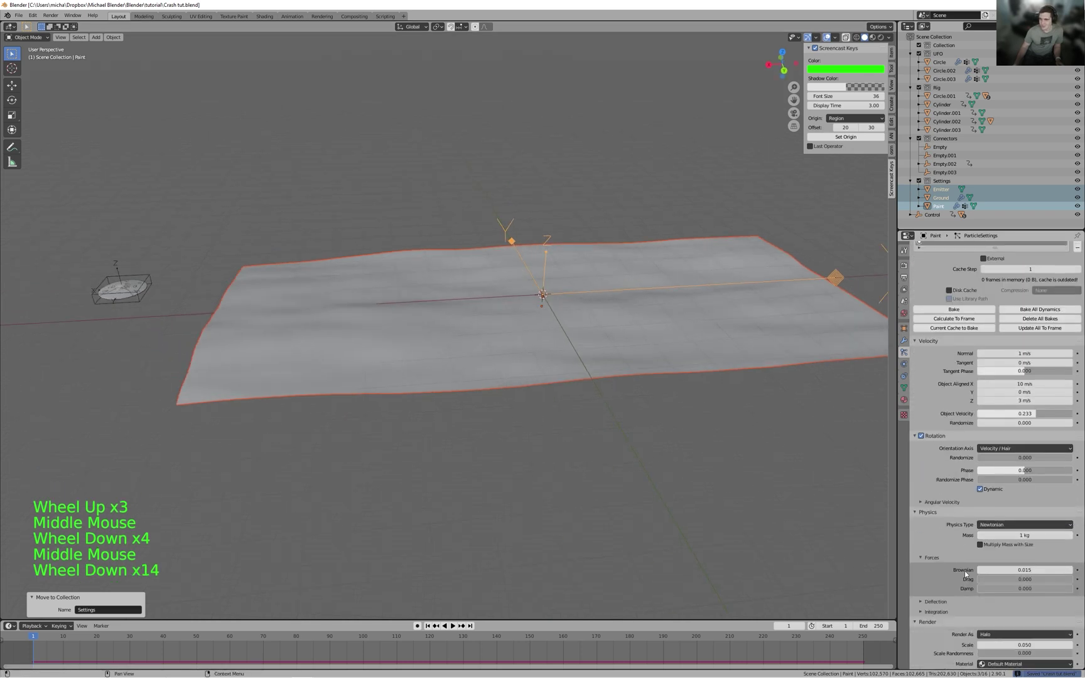
click(1040, 568)
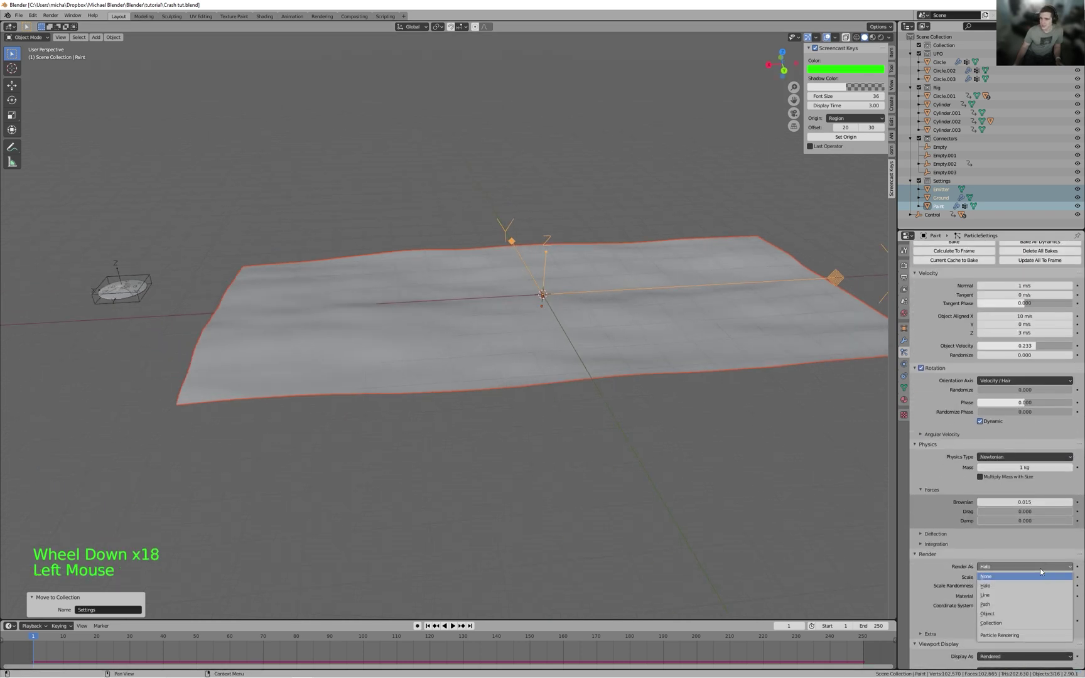
click(992, 614)
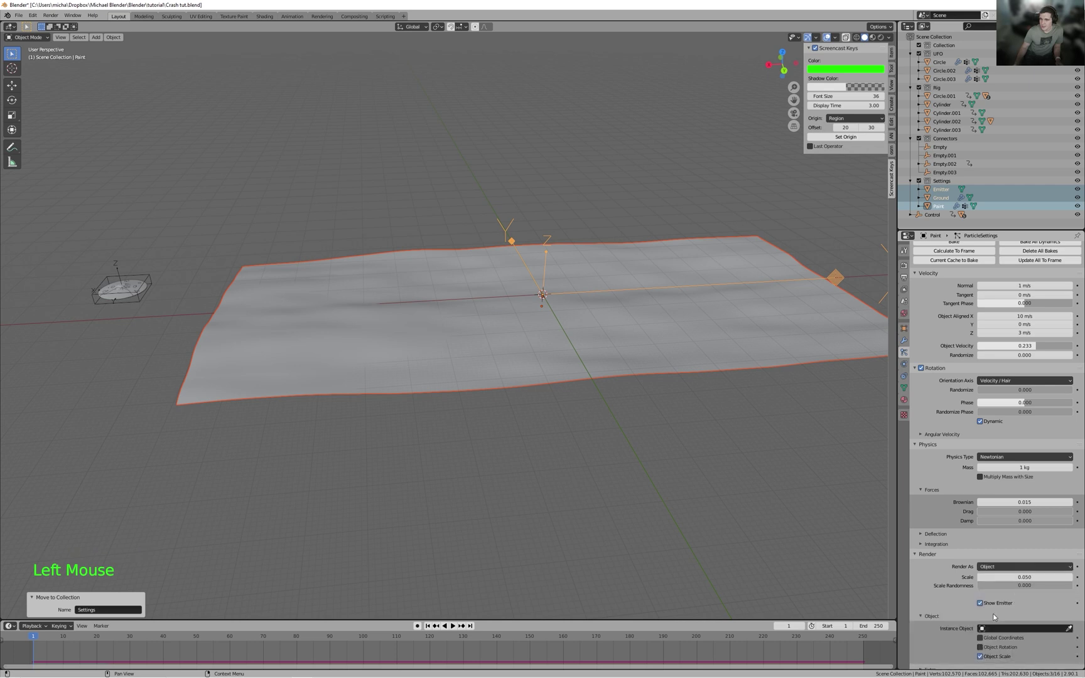
scroll(992, 614, down, 2)
click(1008, 594)
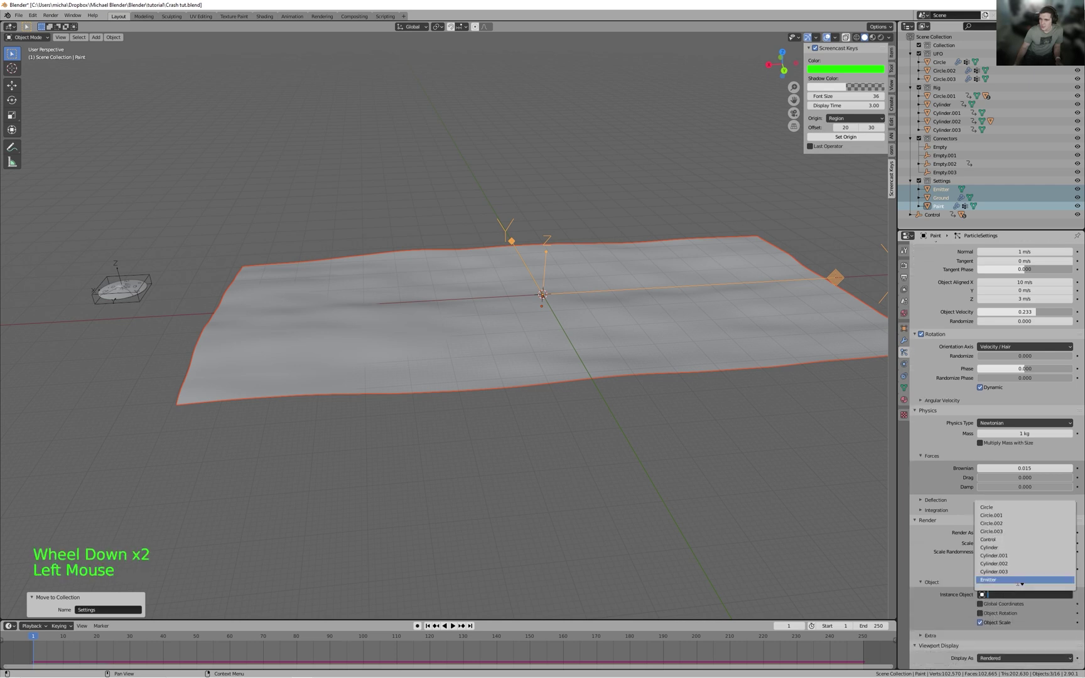
click(1021, 581)
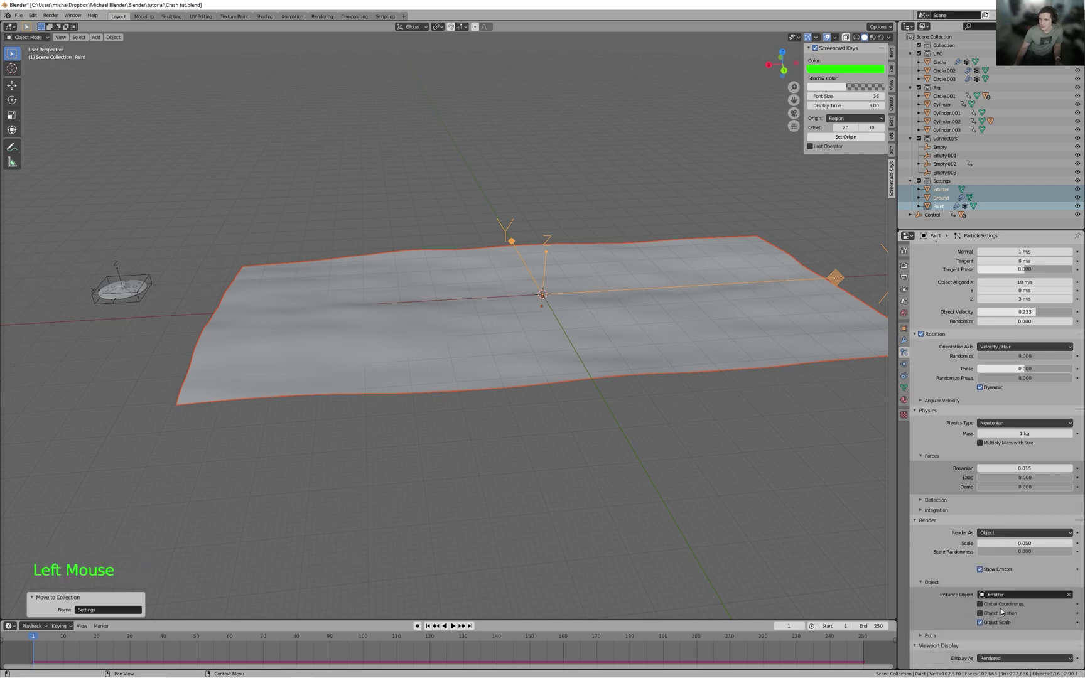
- Set the particles' scale randomness to 1.000 and play the crash to check the size variation
drag(1024, 551, 1048, 551)
scroll(695, 419, up, 4)
key(space)
scroll(596, 419, down, 4)
shift+middle_drag(597, 418, 627, 419)
scroll(457, 368, up, 4)
shift+middle_drag(457, 369, 450, 333)
key(space)
- Try a particle render scale of 0.170, play back the crash, and return to the first frame
scroll(373, 300, up, 3)
drag(1036, 543, 1075, 552)
scroll(571, 377, down, 7)
key(space)
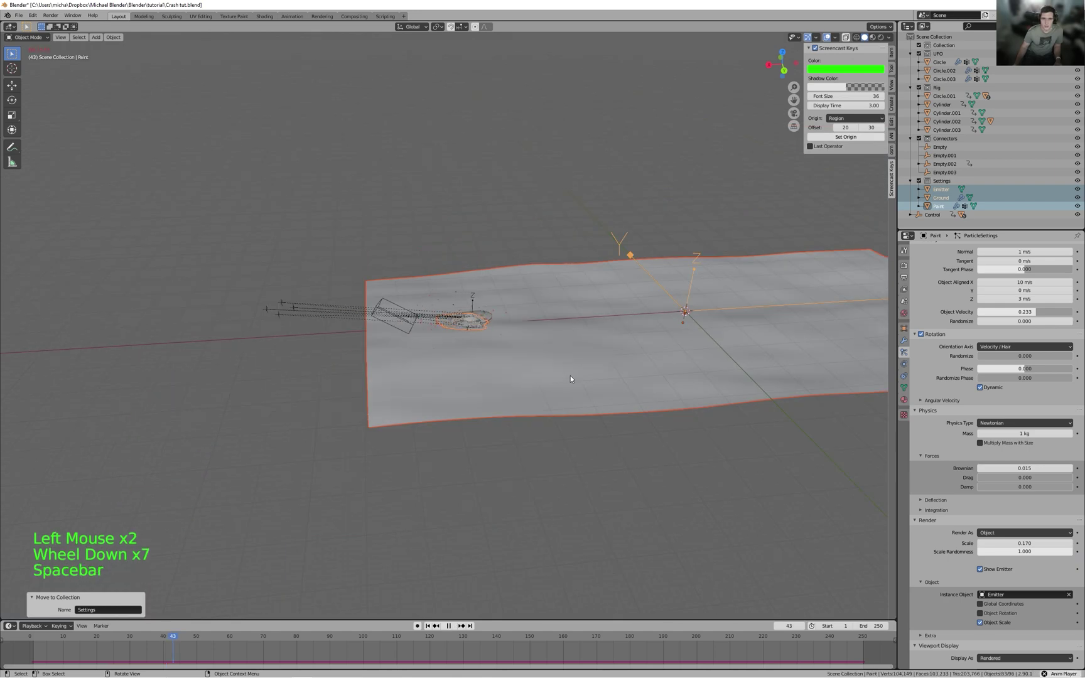
scroll(571, 376, up, 4)
key(space)
key(shift+Left)
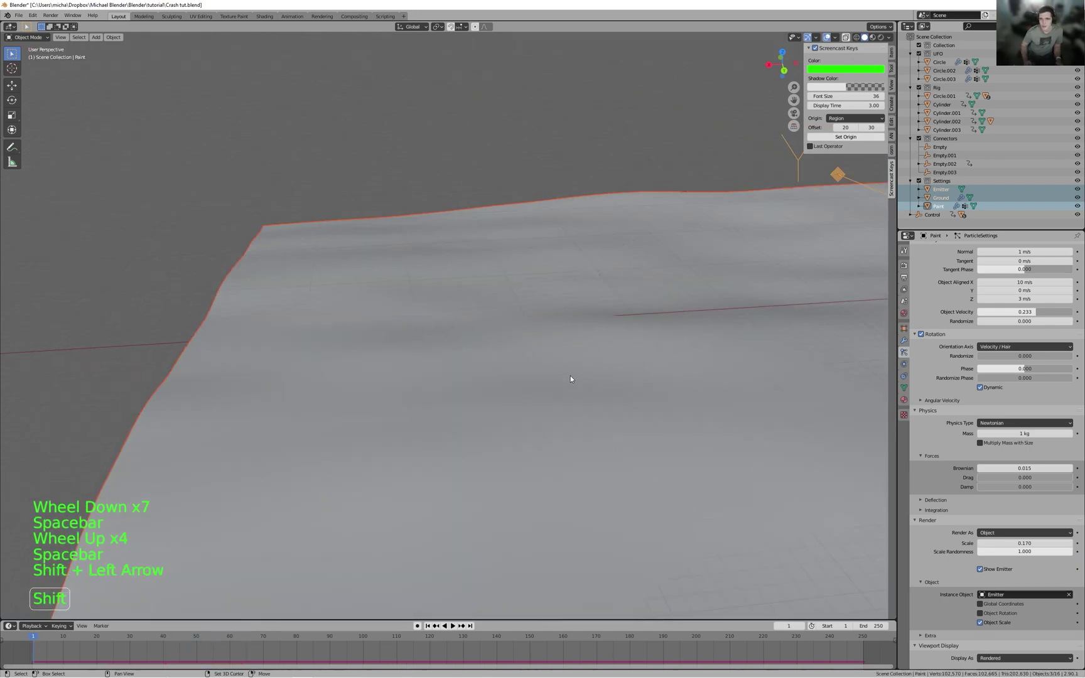
- Set the particle render scale to 0.116, play back the crash, and return to frame 1
drag(1043, 546, 1026, 545)
key(space)
scroll(691, 490, down, 2)
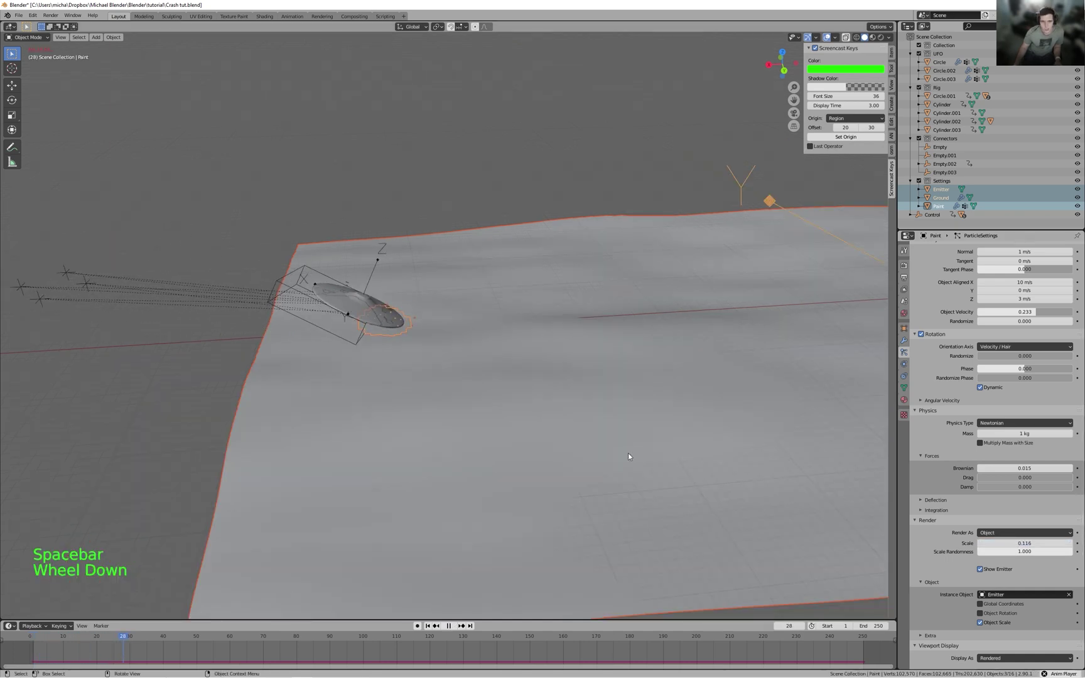
scroll(675, 396, up, 3)
key(space)
key(space)
key(space)
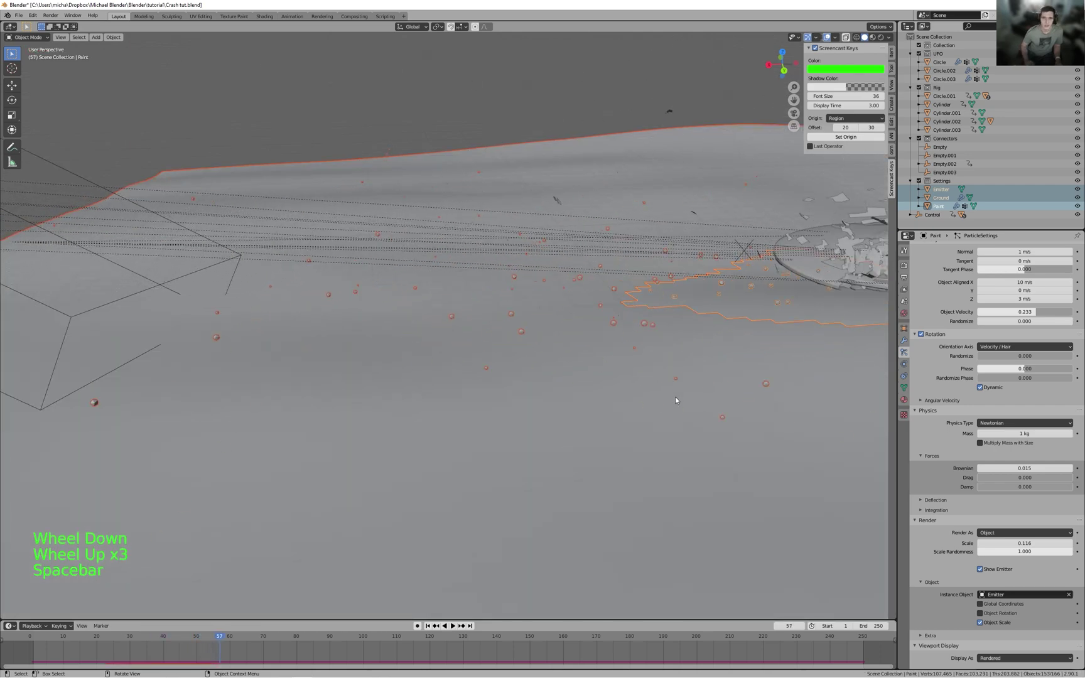
key(shift+Left)
scroll(404, 356, down, 6)
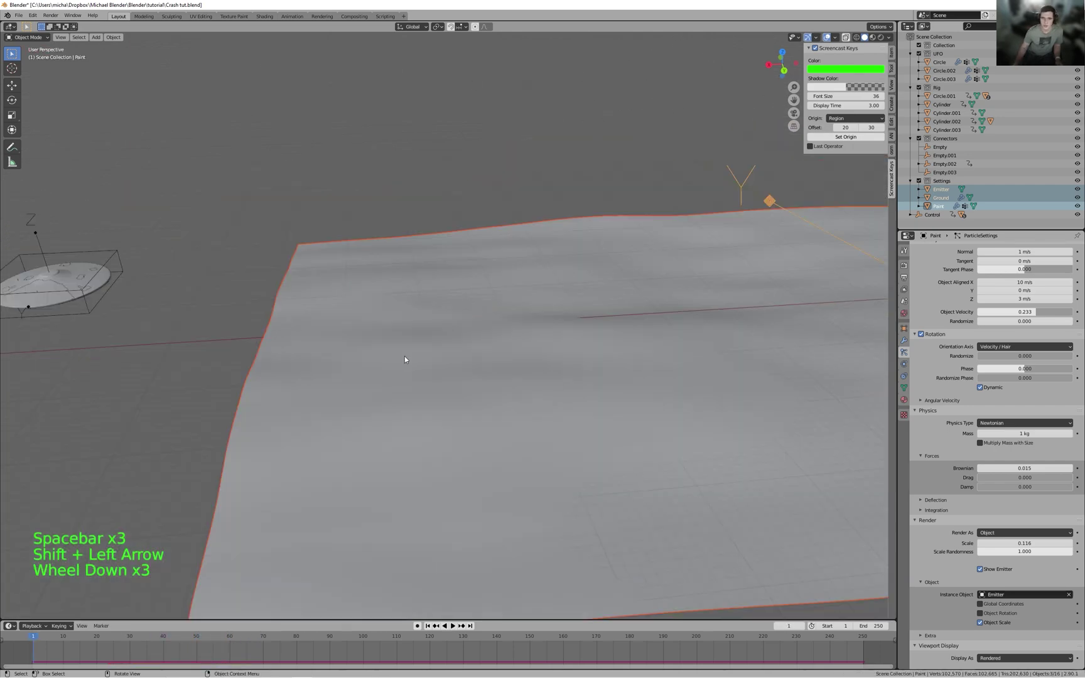
- Select the UFO hull part Circle.002 and examine its dynamic paint brush settings
middle_drag(559, 395, 518, 413)
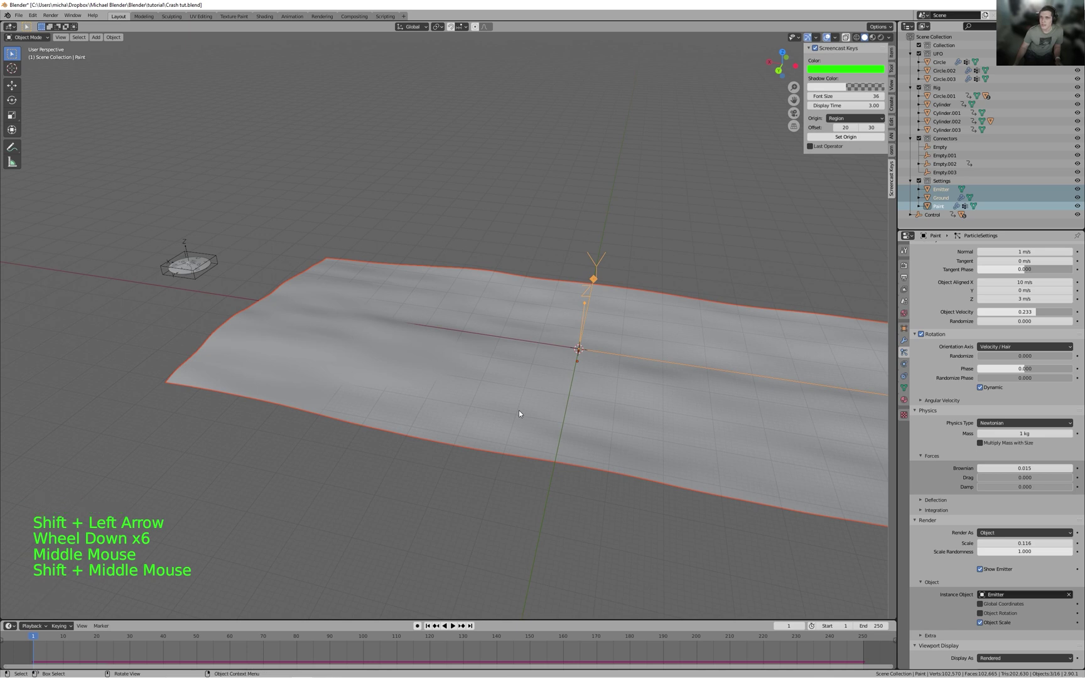
scroll(992, 333, up, 4)
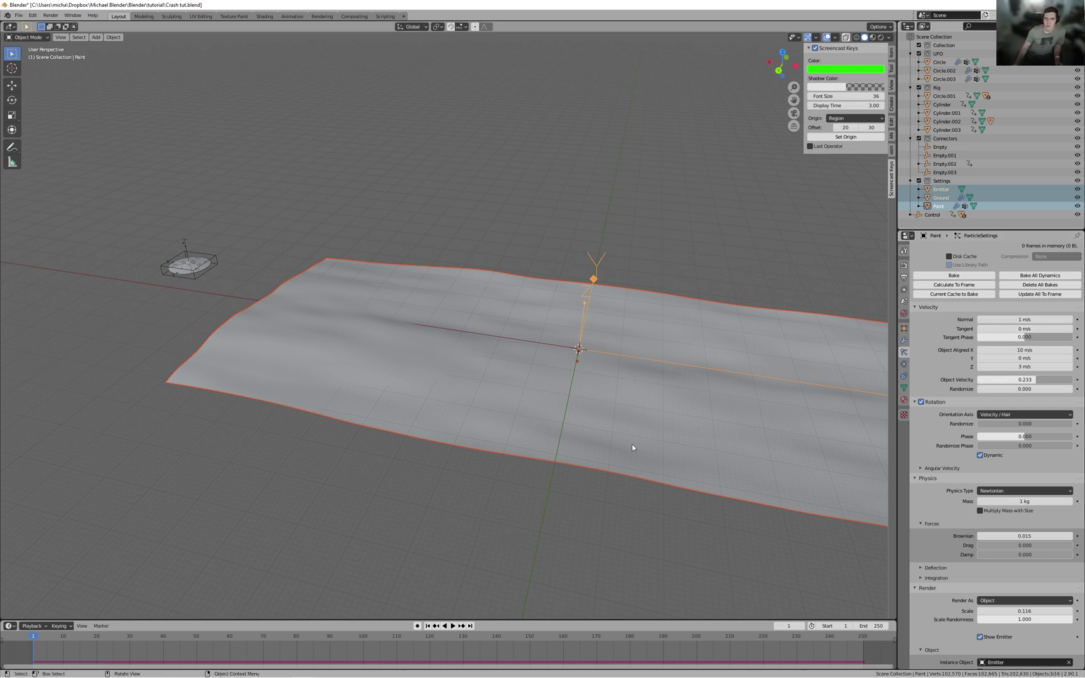
scroll(631, 446, up, 2)
middle_drag(625, 458, 661, 453)
scroll(662, 452, down, 2)
scroll(1032, 560, down, 4)
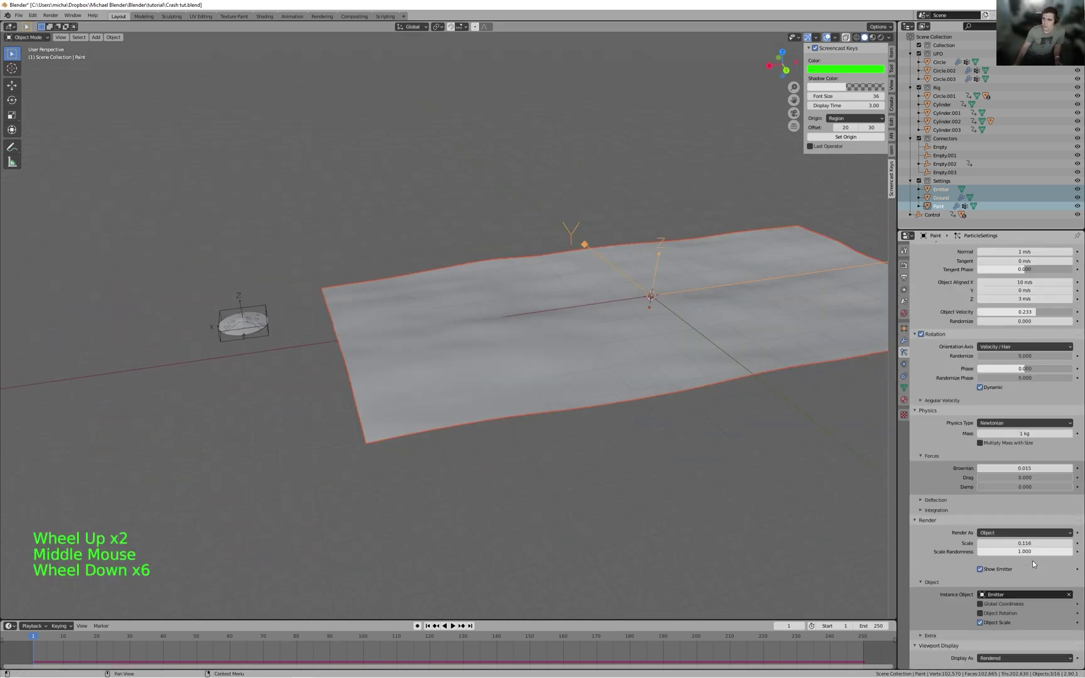
scroll(447, 508, up, 3)
scroll(445, 508, down, 2)
shift+middle_drag(371, 501, 513, 472)
scroll(415, 503, up, 2)
click(513, 464)
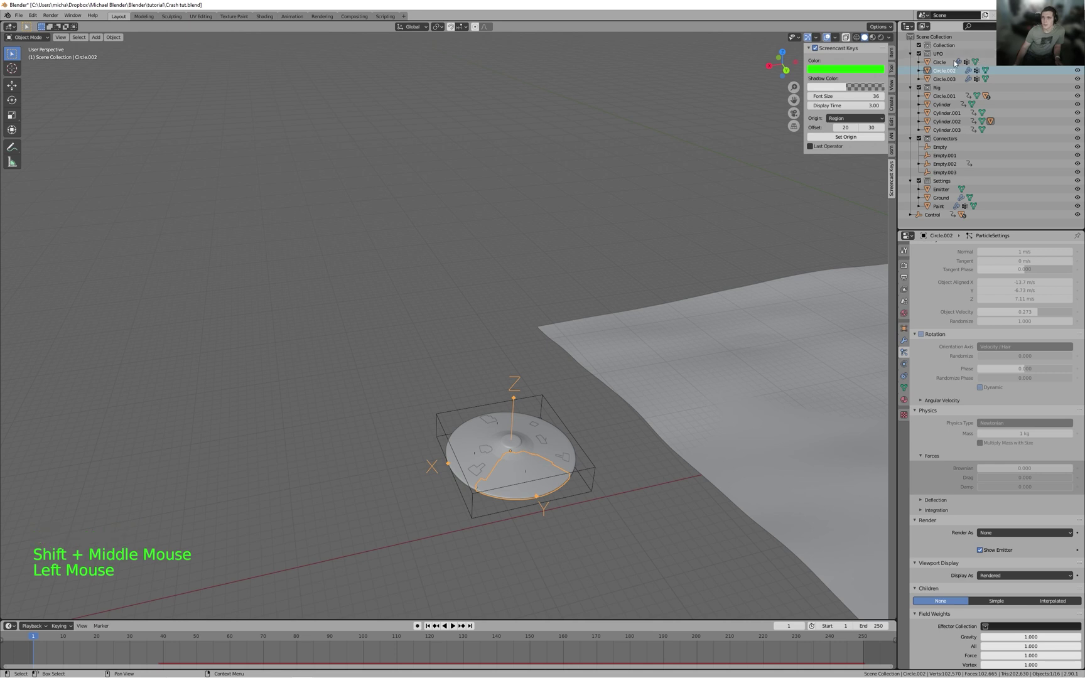
click(904, 364)
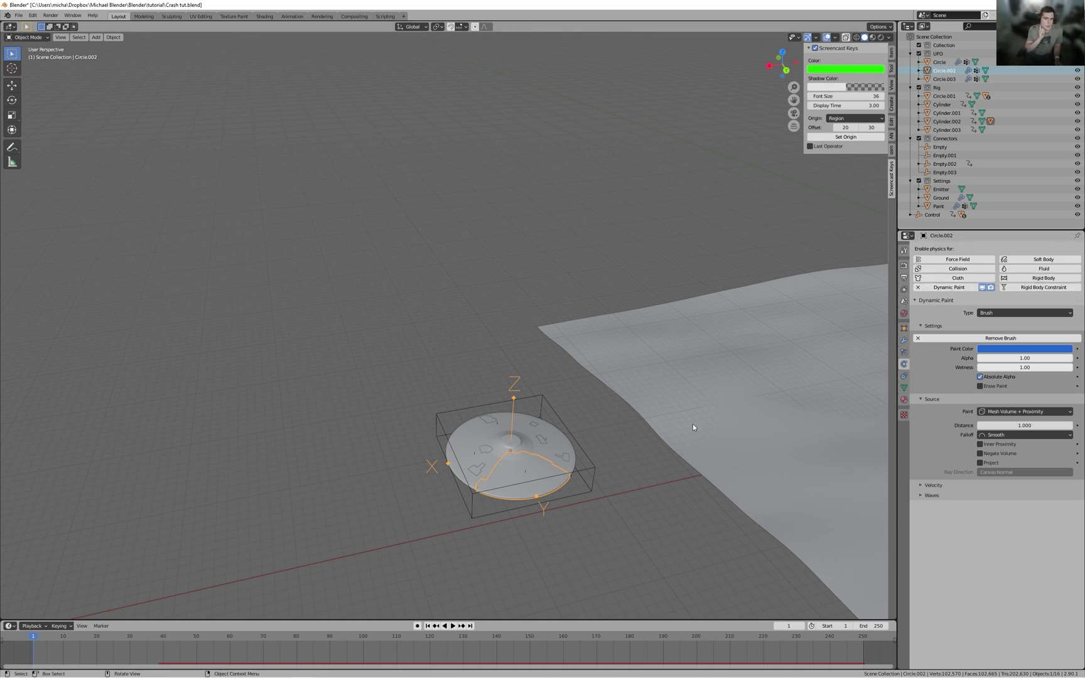
- Select the Paint object and play the simulation to examine how its contact areas emit particles around the crashed UFO
scroll(816, 430, down, 2)
shift+middle_drag(537, 379, 472, 380)
scroll(546, 373, up, 1)
click(512, 375)
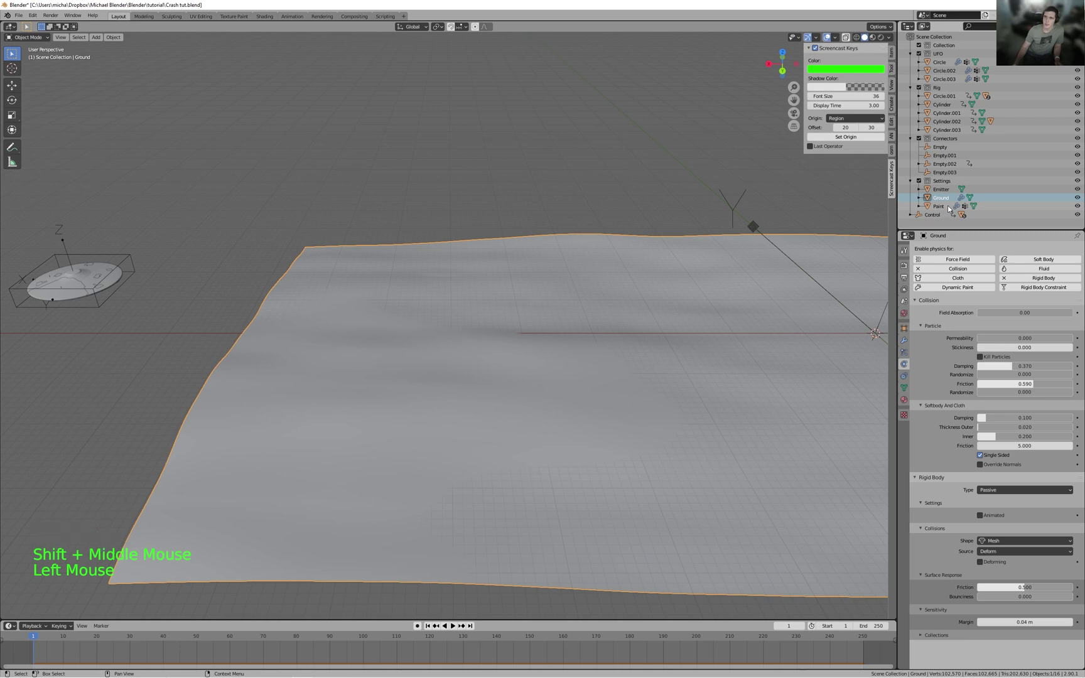
click(535, 299)
scroll(527, 305, down, 1)
key(space)
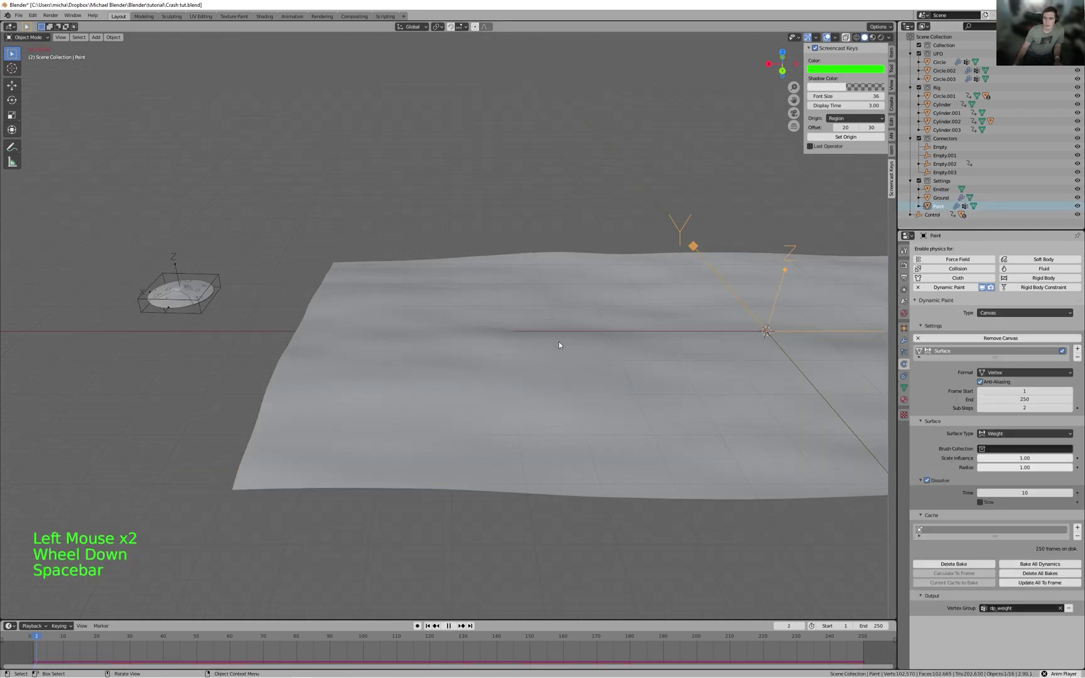
scroll(559, 343, up, 2)
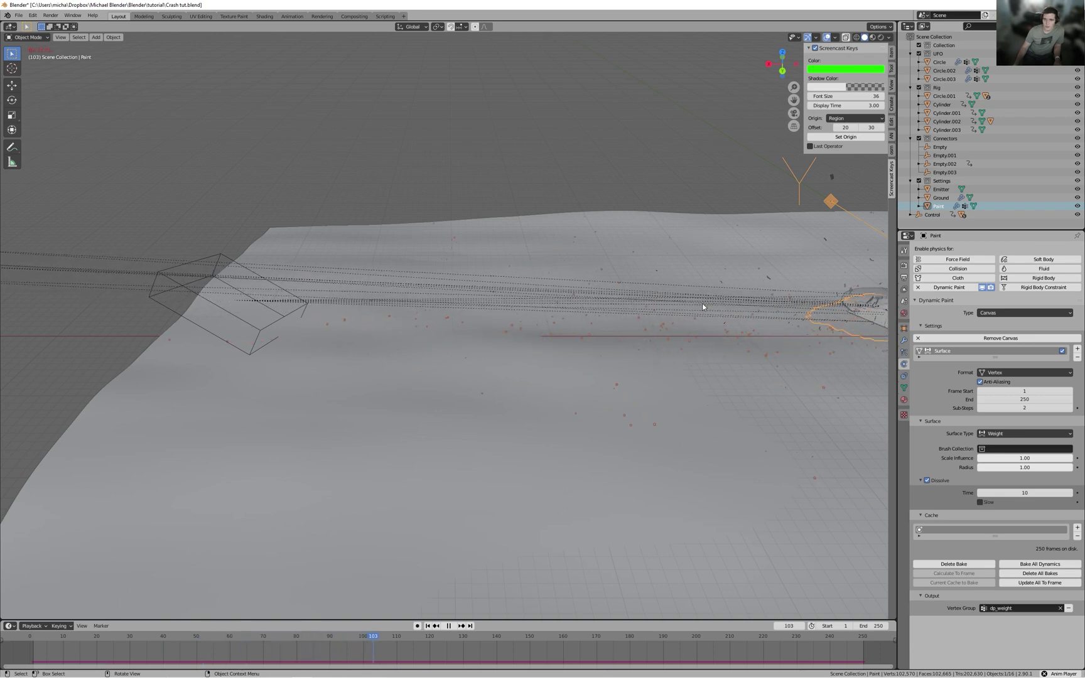
scroll(704, 307, down, 2)
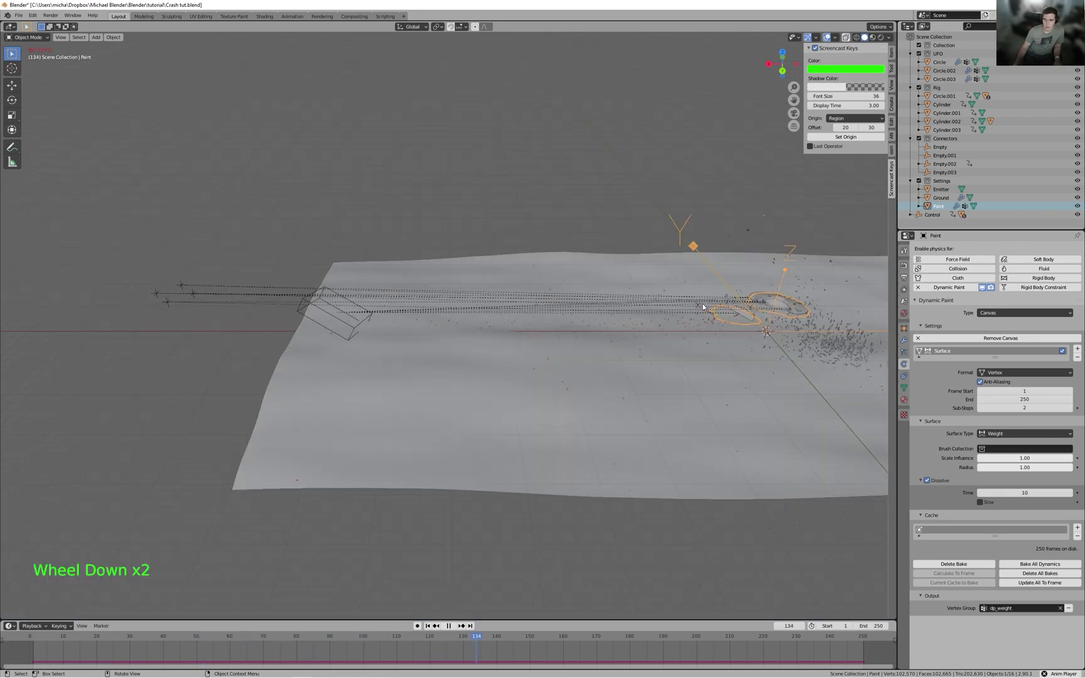
key(space)
mouse_move(703, 305)
shift+middle_down()
mouse_move(583, 317)
mouse_move(610, 353)
shift+middle_up()
scroll(583, 317, up, 3)
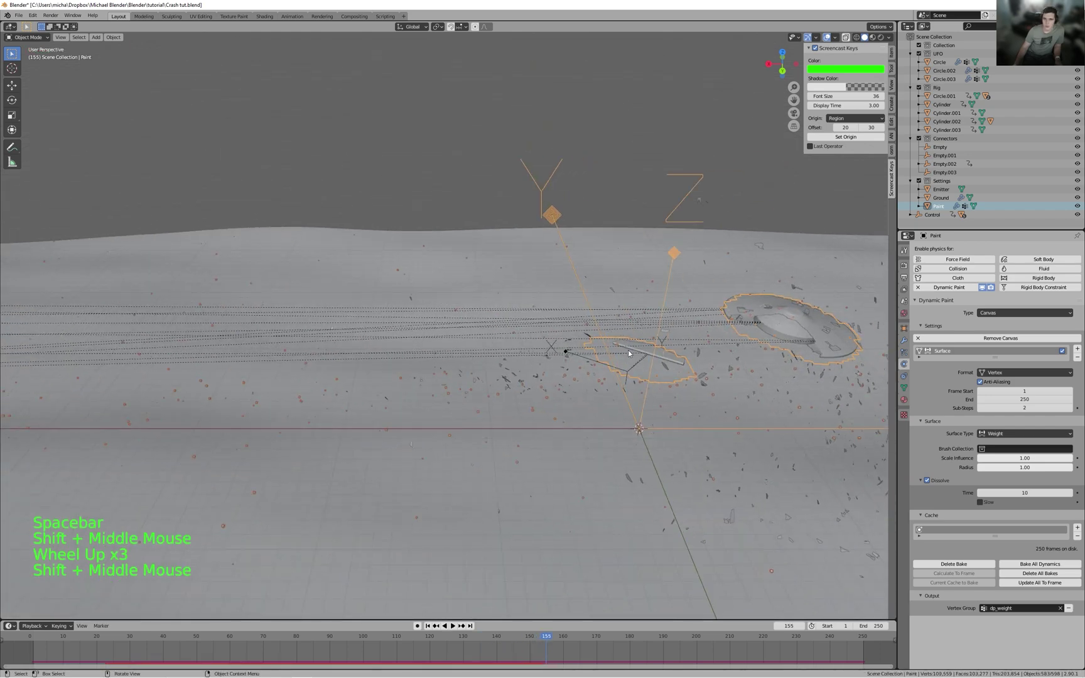
- Select the detached Cylinder.002 and Circle.001 rig pieces in turn to examine where they touch the ground
click(633, 352)
click(774, 332)
click(661, 353)
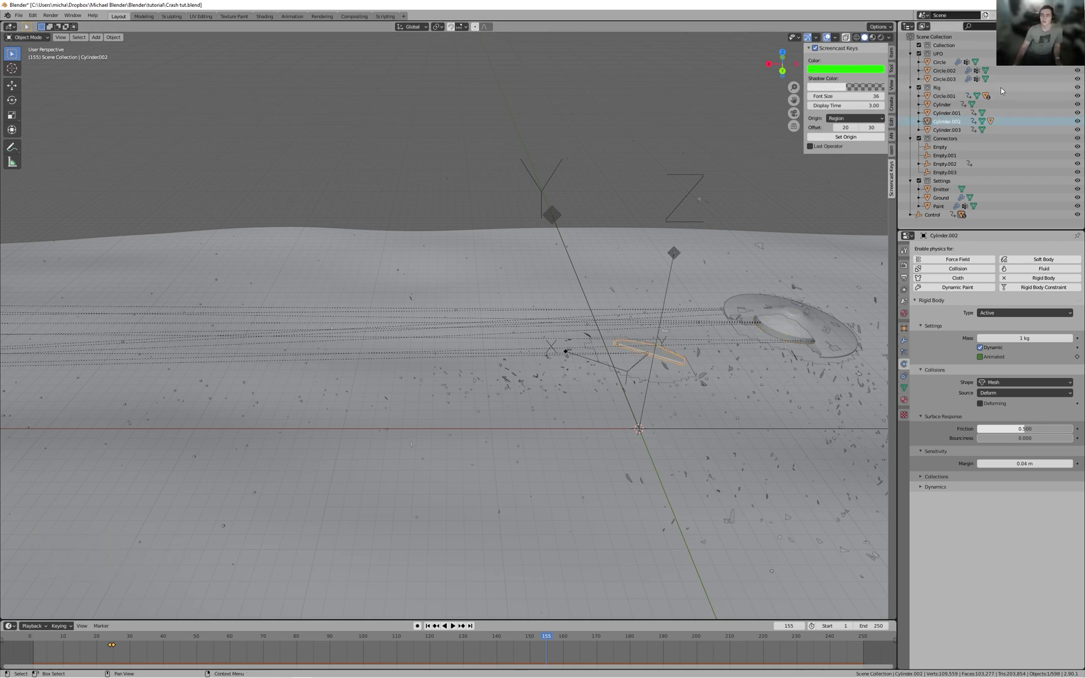
click(790, 333)
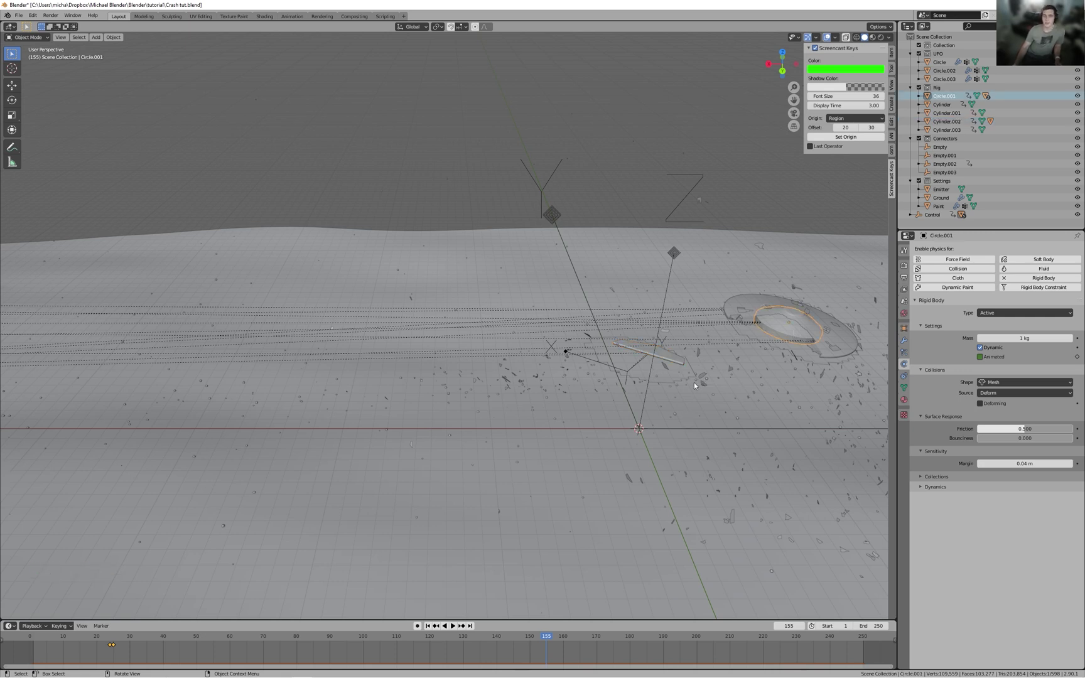
scroll(654, 375, down, 2)
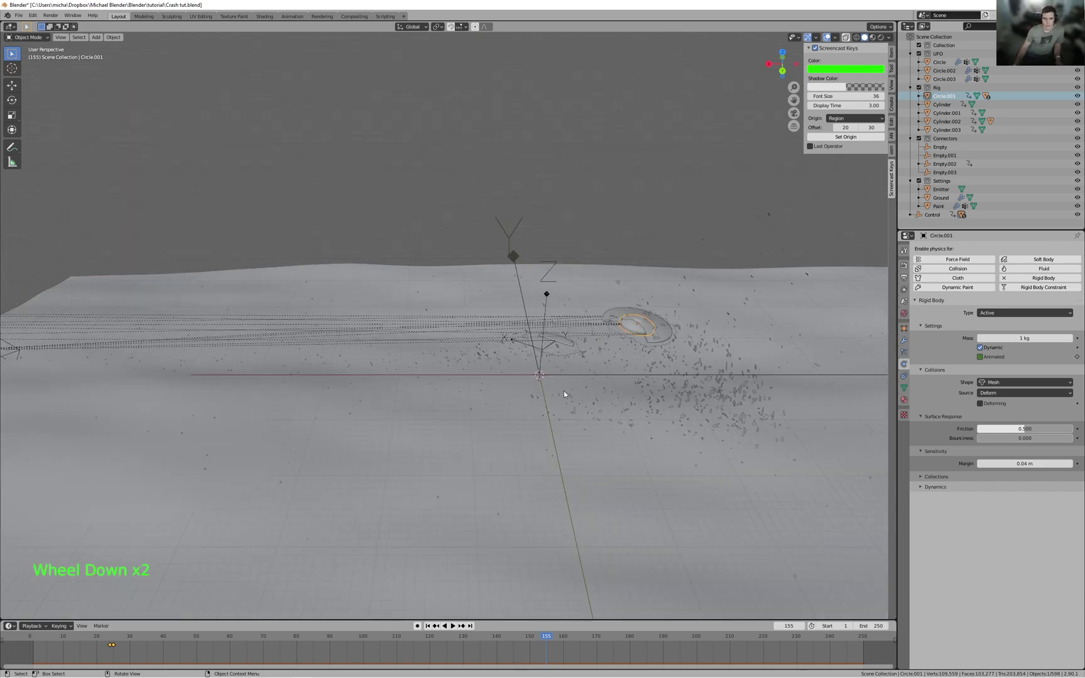
shift+middle_drag(564, 390, 718, 374)
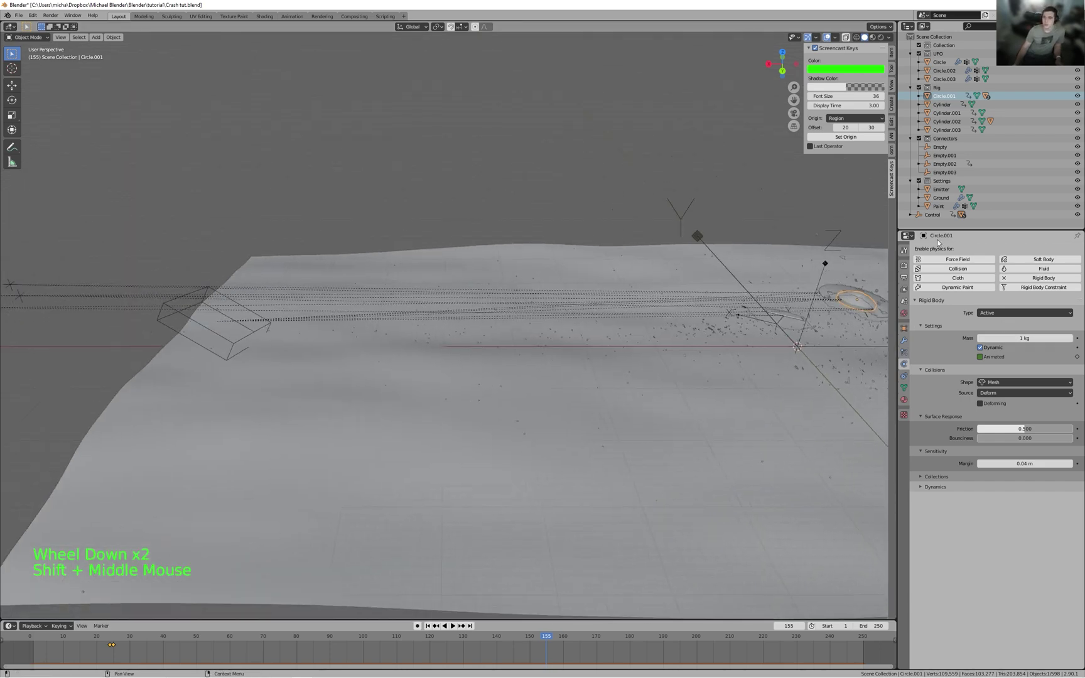
- Set the Paint object's particle emission number to 100000
click(941, 206)
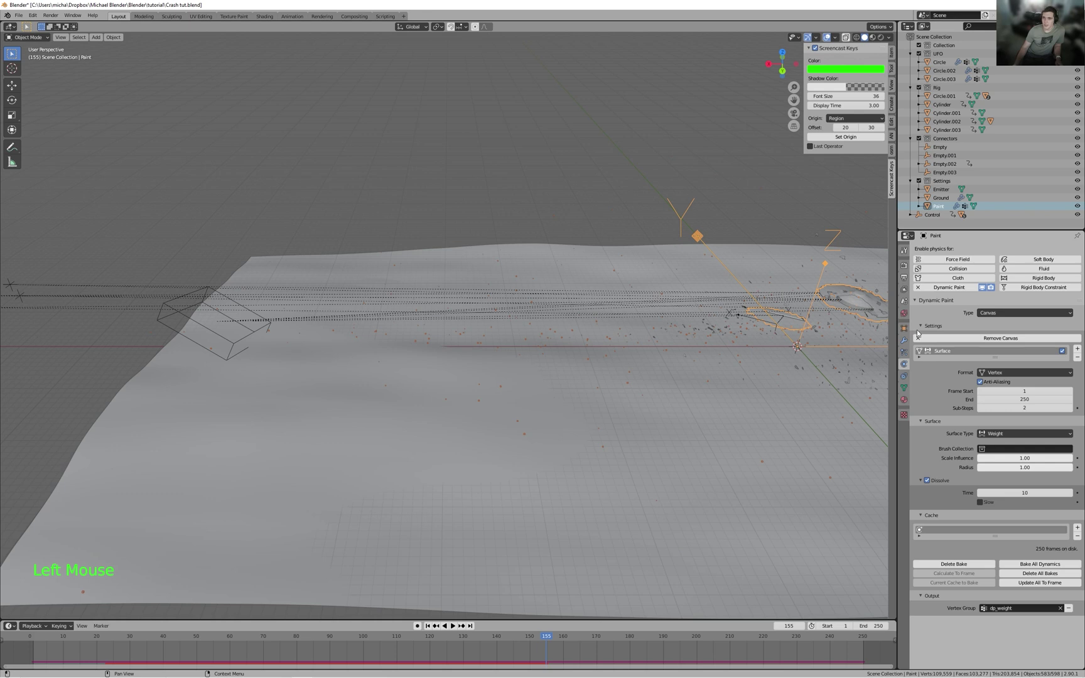
click(904, 352)
scroll(974, 385, up, 1)
scroll(975, 385, down, 4)
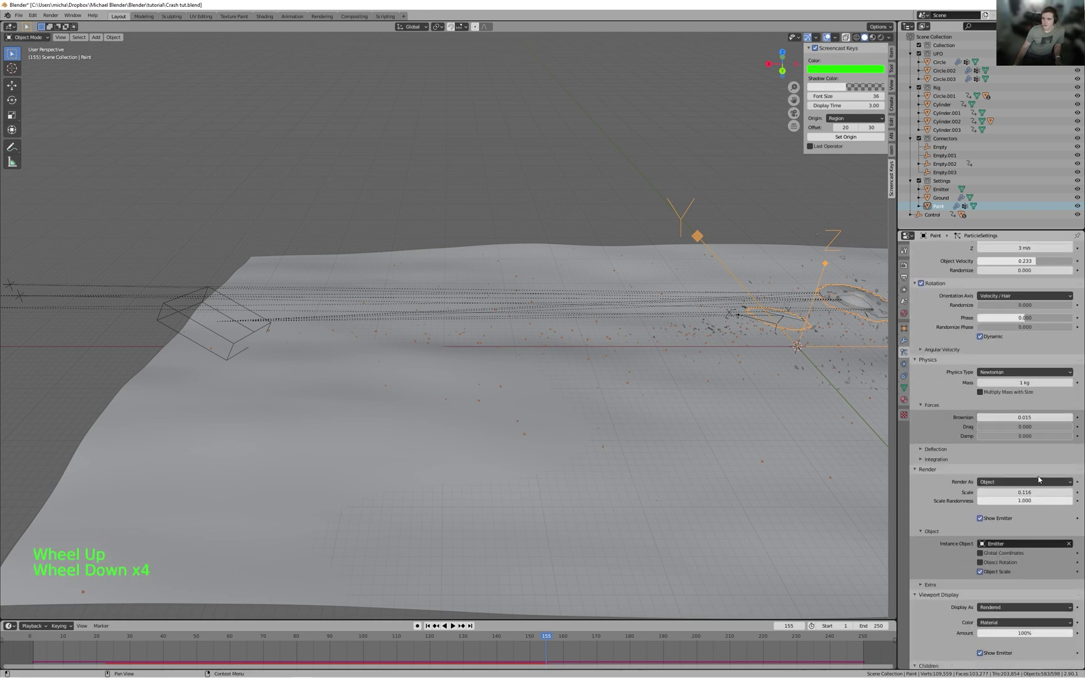
scroll(1037, 475, up, 19)
scroll(1040, 475, up, 4)
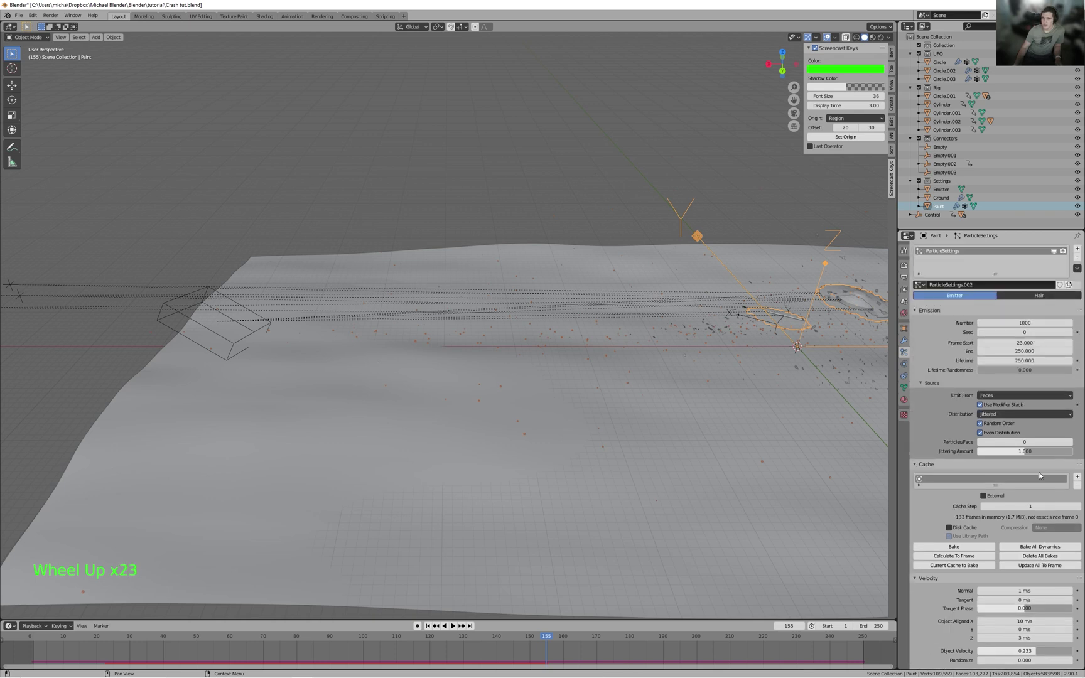
scroll(1054, 347, up, 1)
click(1039, 324)
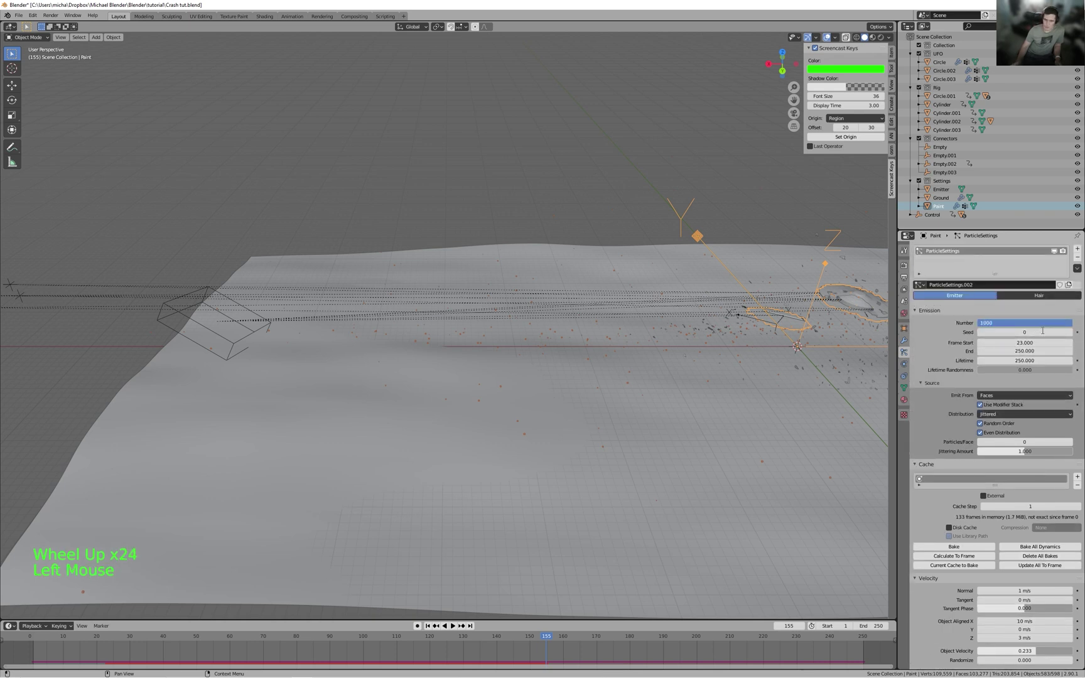
text(100000)
key(Return)
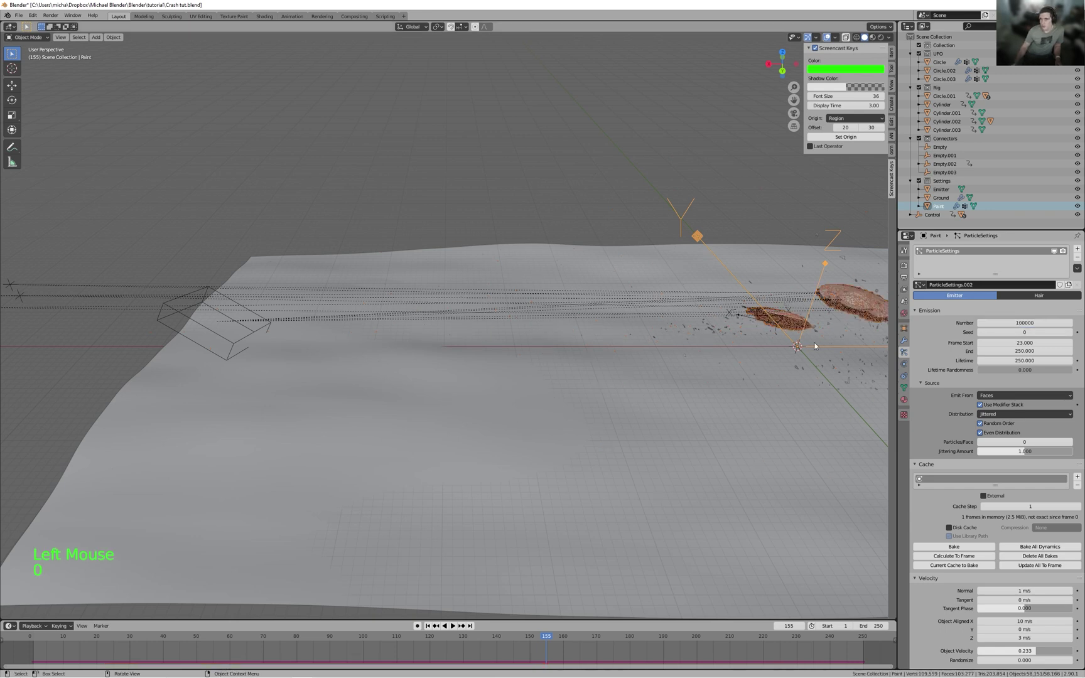
- Bake the Paint object's particle cache, saving the file before and after the bake
scroll(828, 351, down, 1)
right_click(545, 439)
key(ctrl+s)
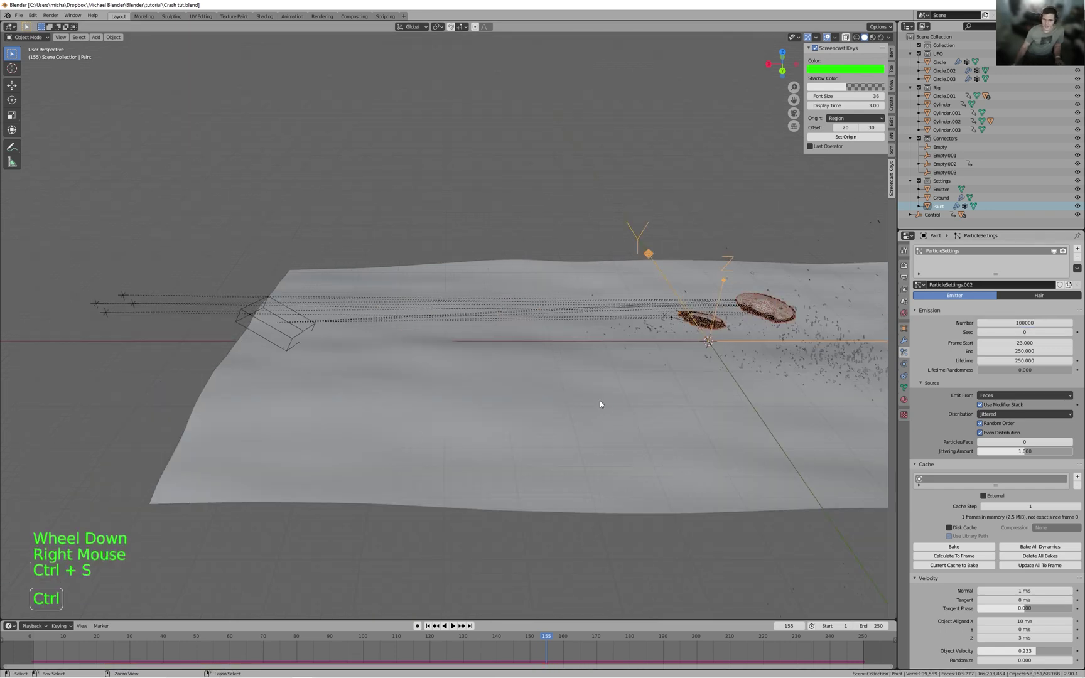
click(974, 546)
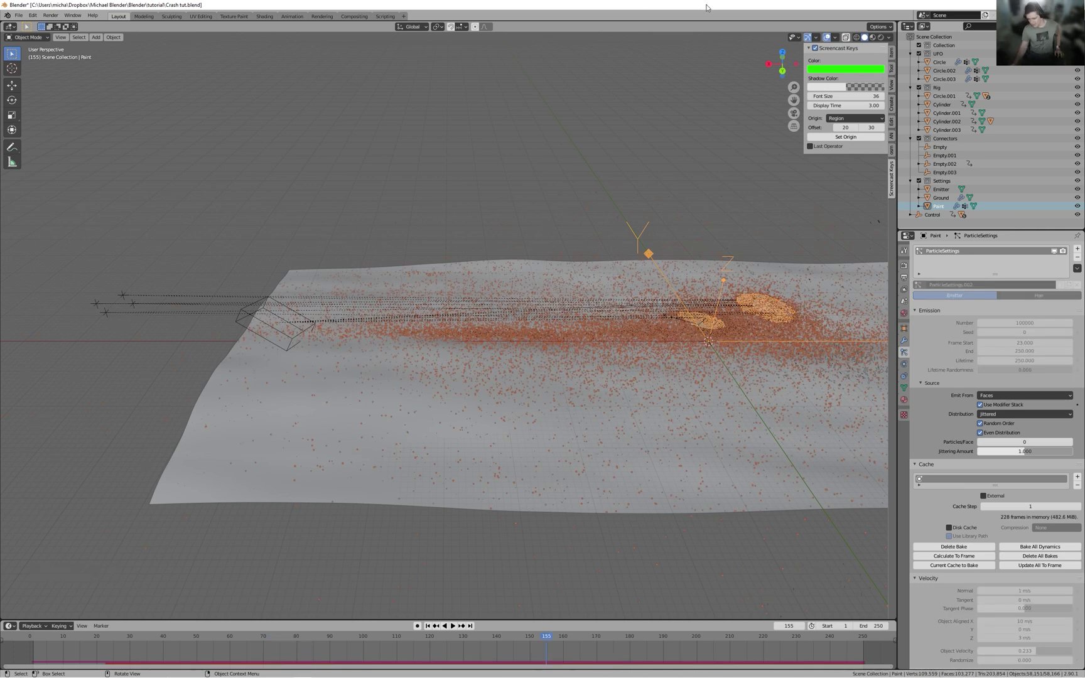
right_click(634, 282)
middle_drag(678, 279, 702, 296)
key(ctrl+s)
scroll(726, 285, down, 2)
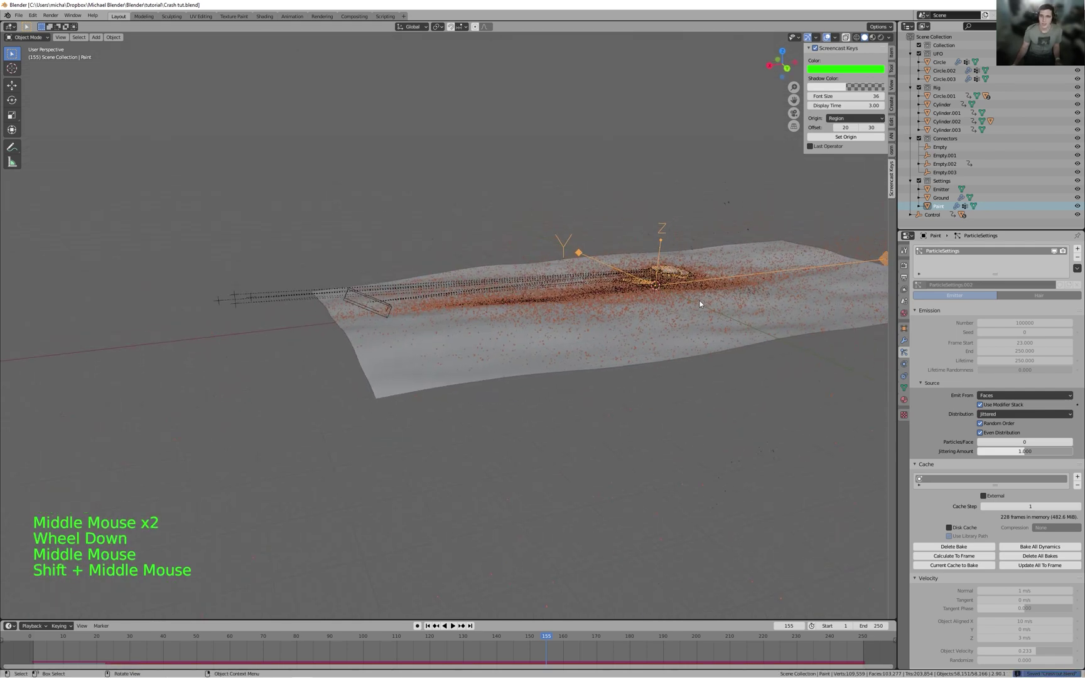
- Play the baked simulation from the first frame and examine the ground particles from several angles
middle_drag(620, 254, 368, 241)
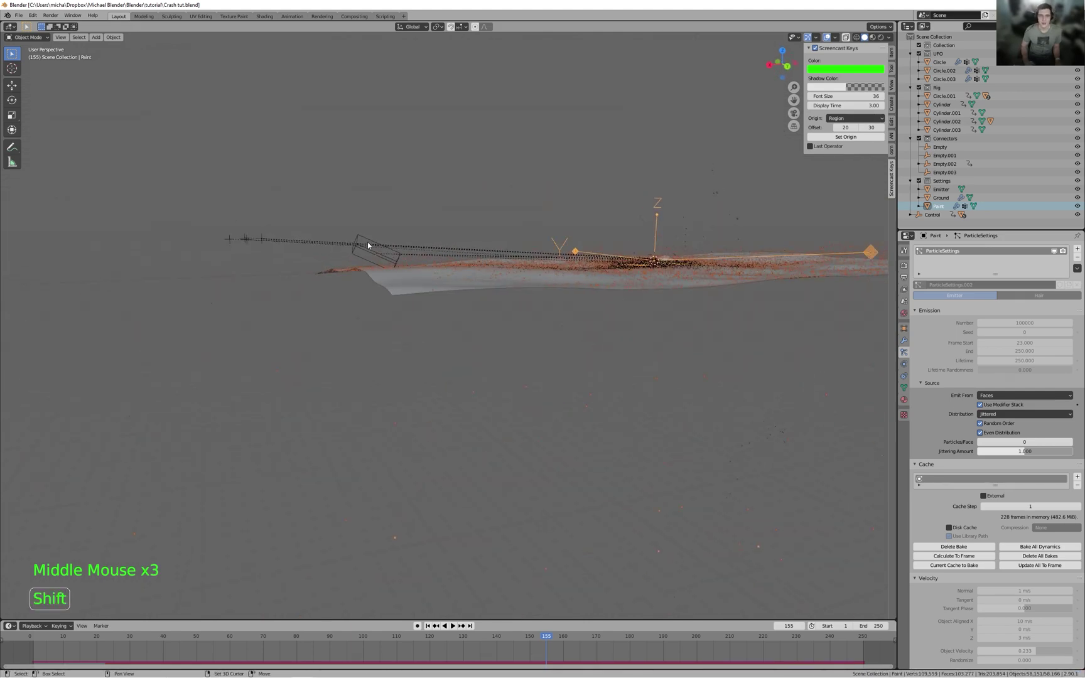
key(shift+Left)
scroll(368, 245, up, 3)
middle_drag(373, 244, 489, 260)
key(space)
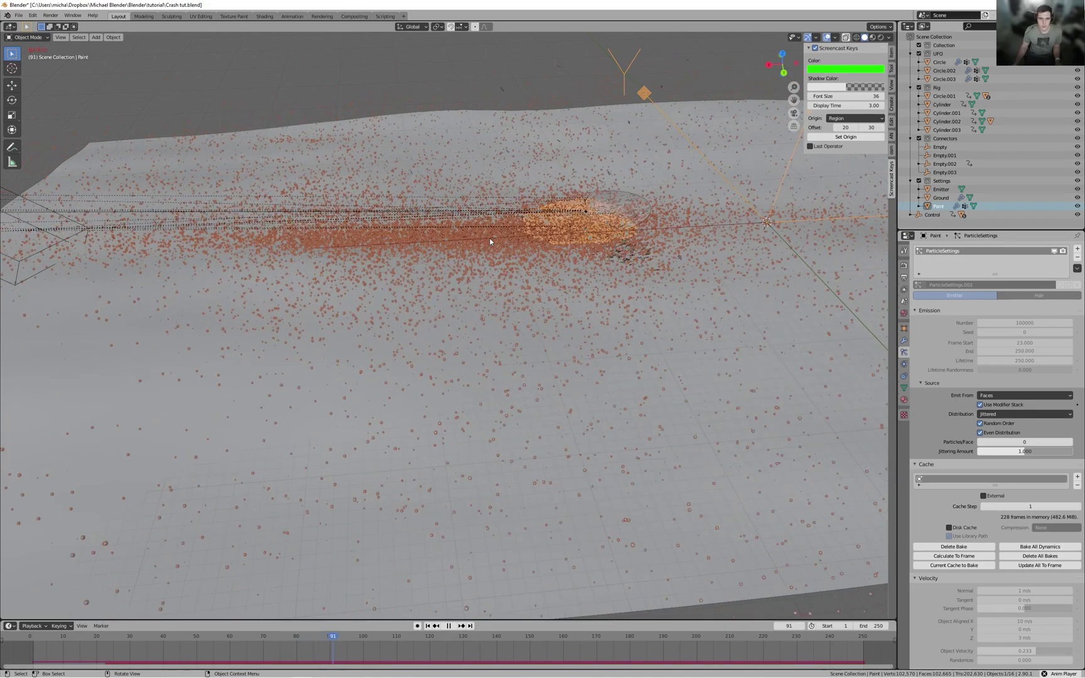
middle_drag(490, 241, 518, 243)
scroll(513, 240, down, 2)
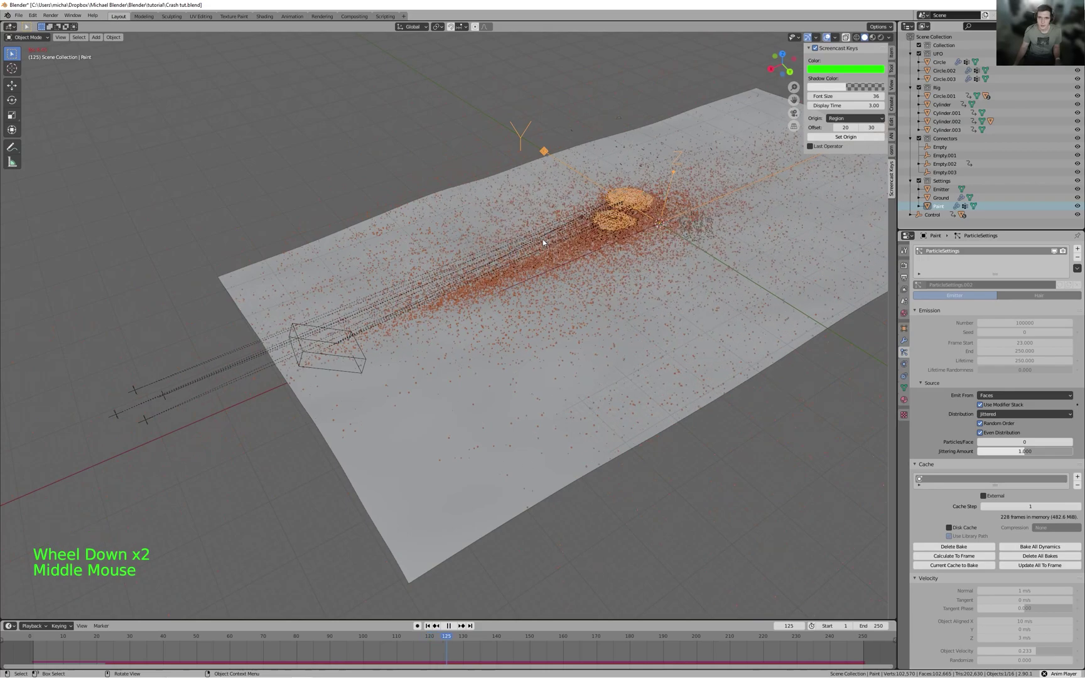
- Play and pause the baked simulation, examining the ground particles around the two contact areas up close and from afar
scroll(648, 219, up, 1)
key(space)
middle_drag(647, 218, 587, 215)
scroll(587, 217, up, 3)
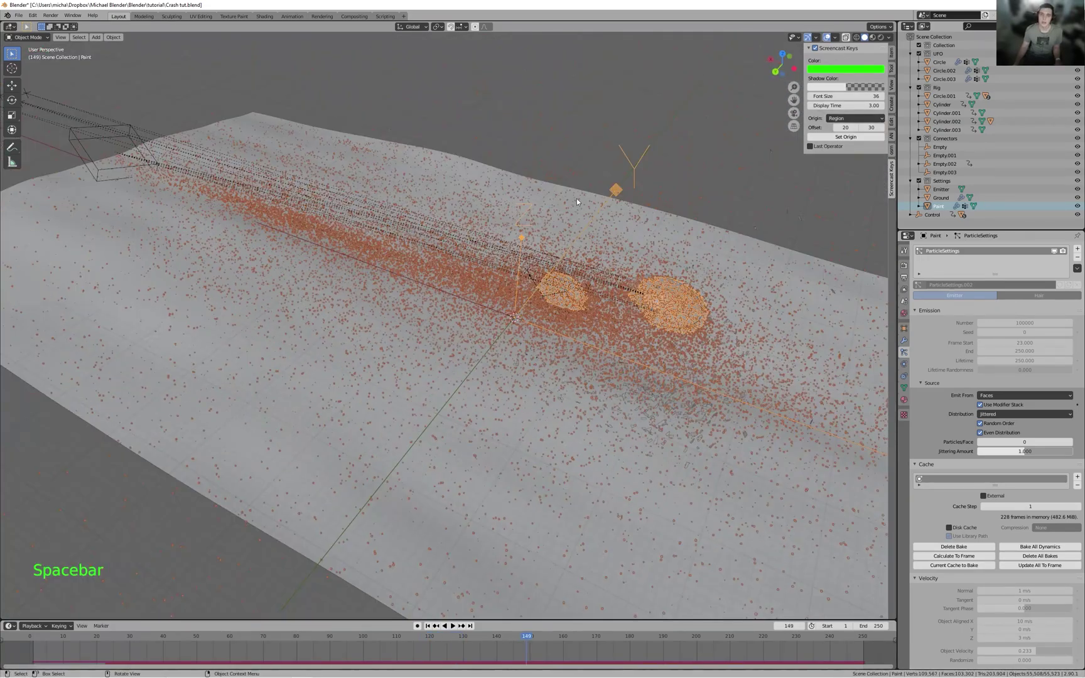
key(space)
middle_drag(557, 330, 589, 331)
scroll(584, 331, up, 1)
scroll(589, 331, up, 1)
key(space)
scroll(564, 310, down, 5)
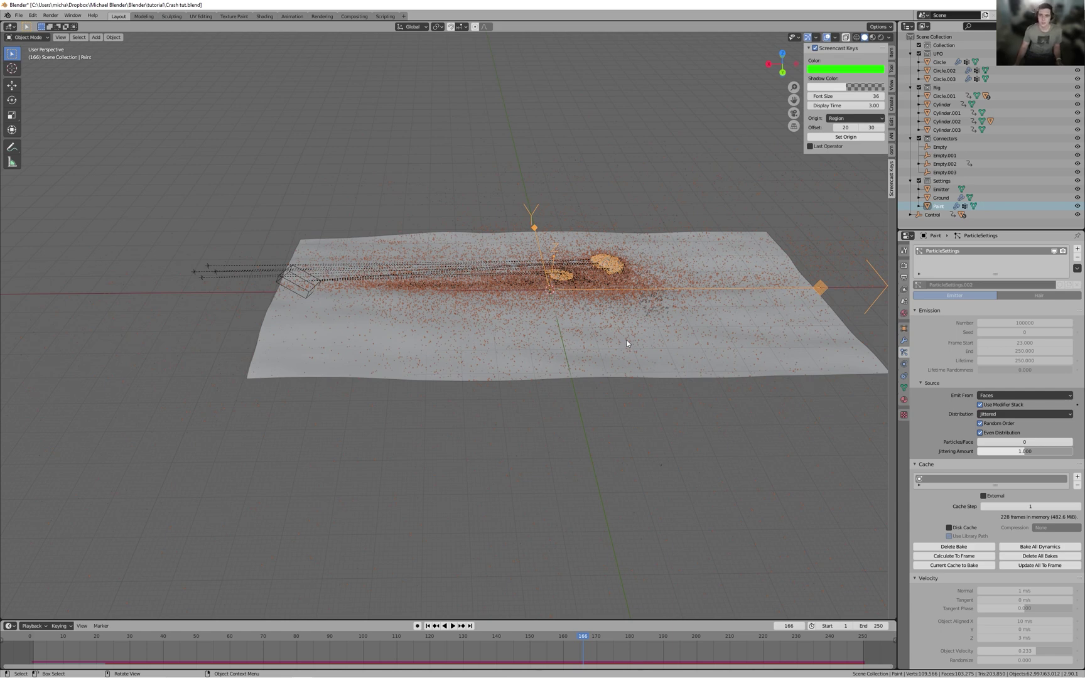
scroll(469, 246, up, 2)
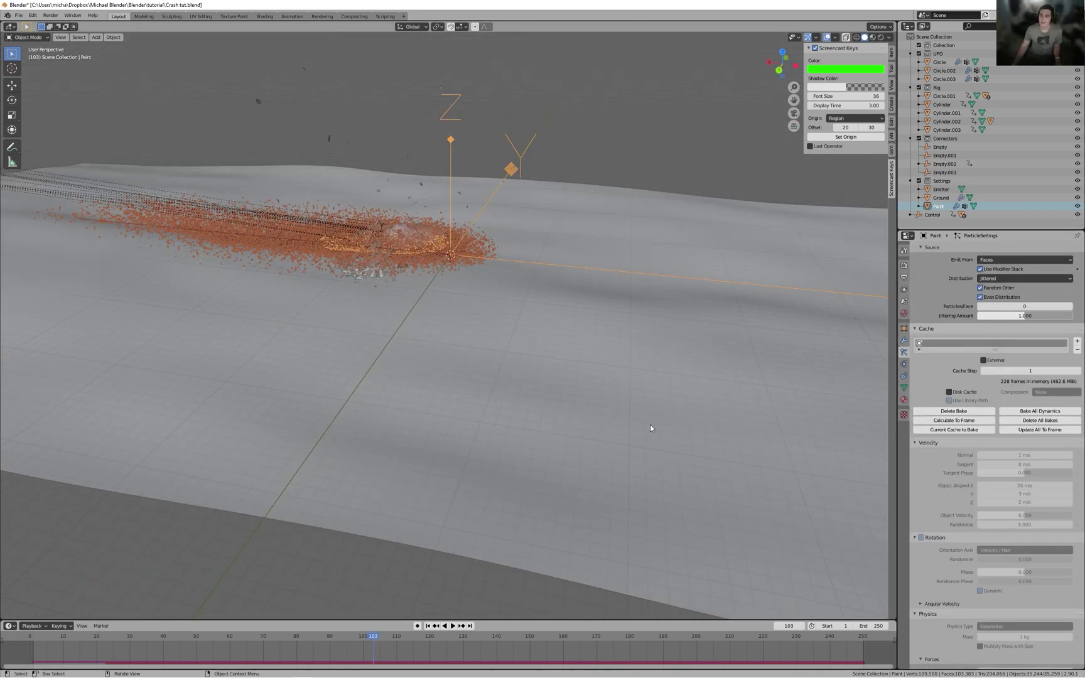
- Examine the particle spray at frame 103, and replay the simulation from the first frame to frame 150
middle_drag(651, 402, 630, 464)
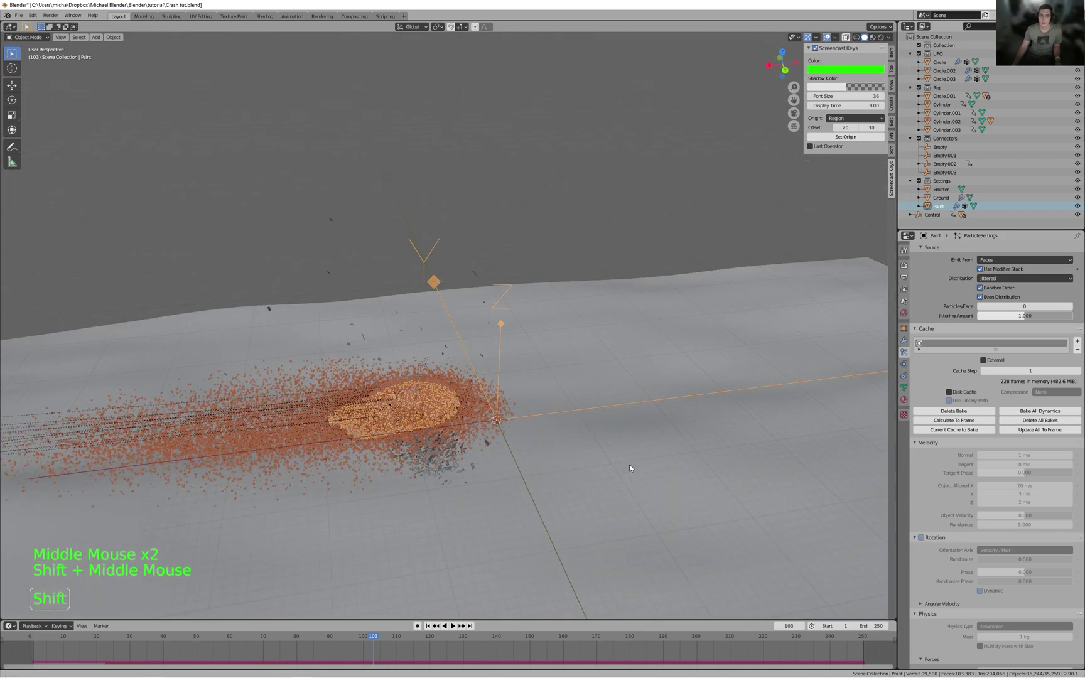
scroll(641, 416, up, 2)
middle_drag(641, 415, 675, 344)
scroll(717, 349, down, 2)
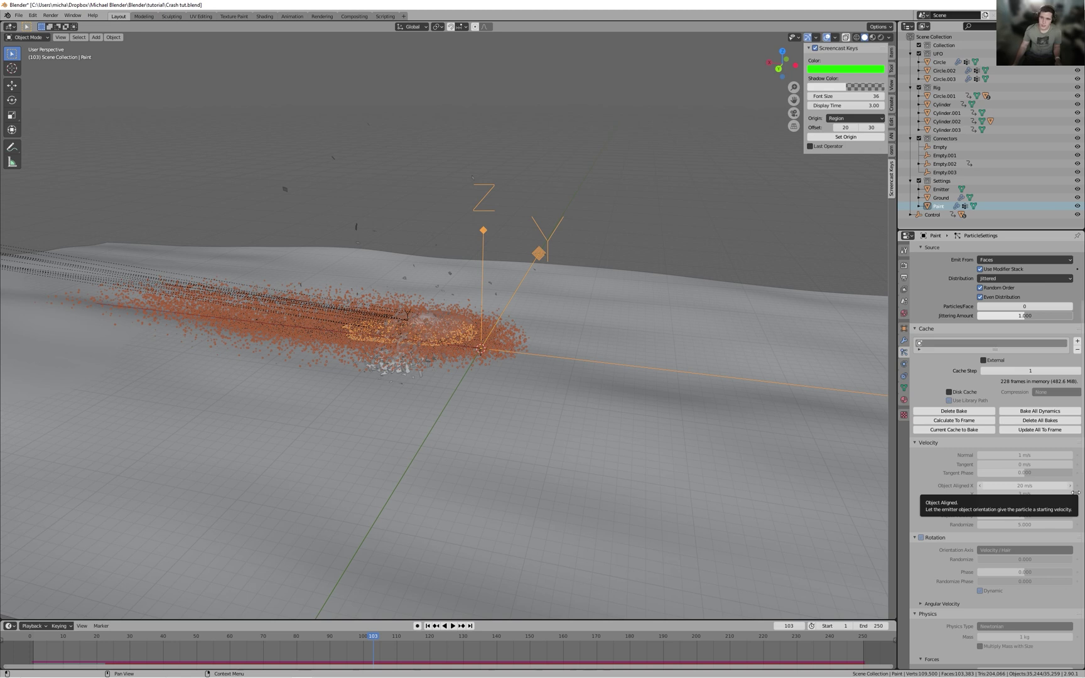
shift+middle_drag(579, 370, 586, 382)
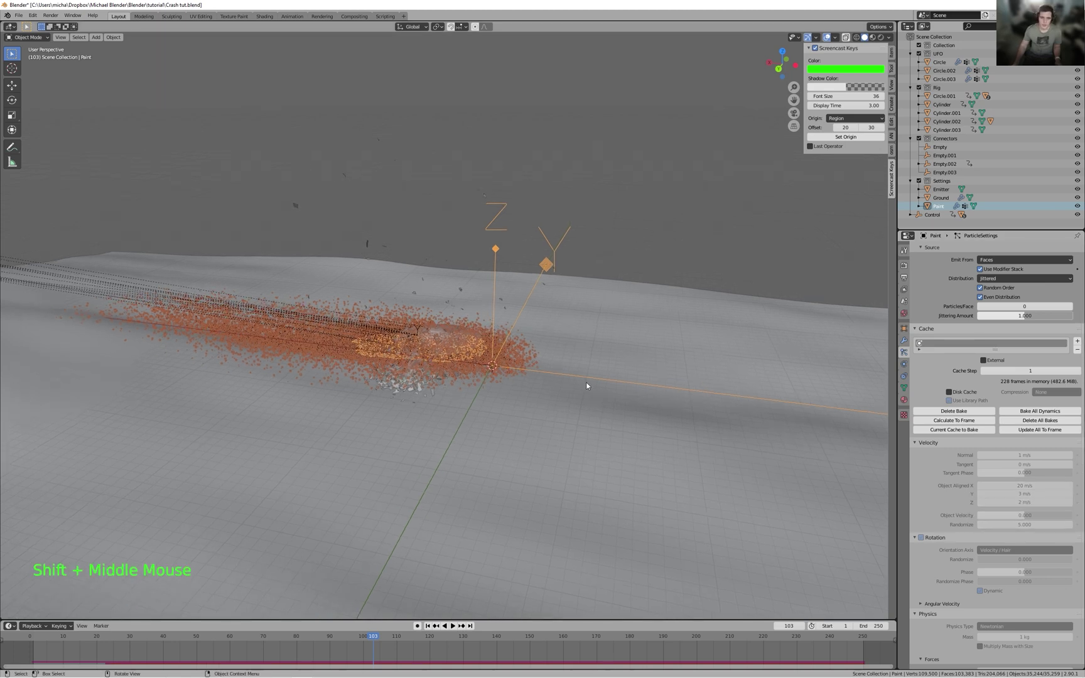
key(shift+Left)
key(space)
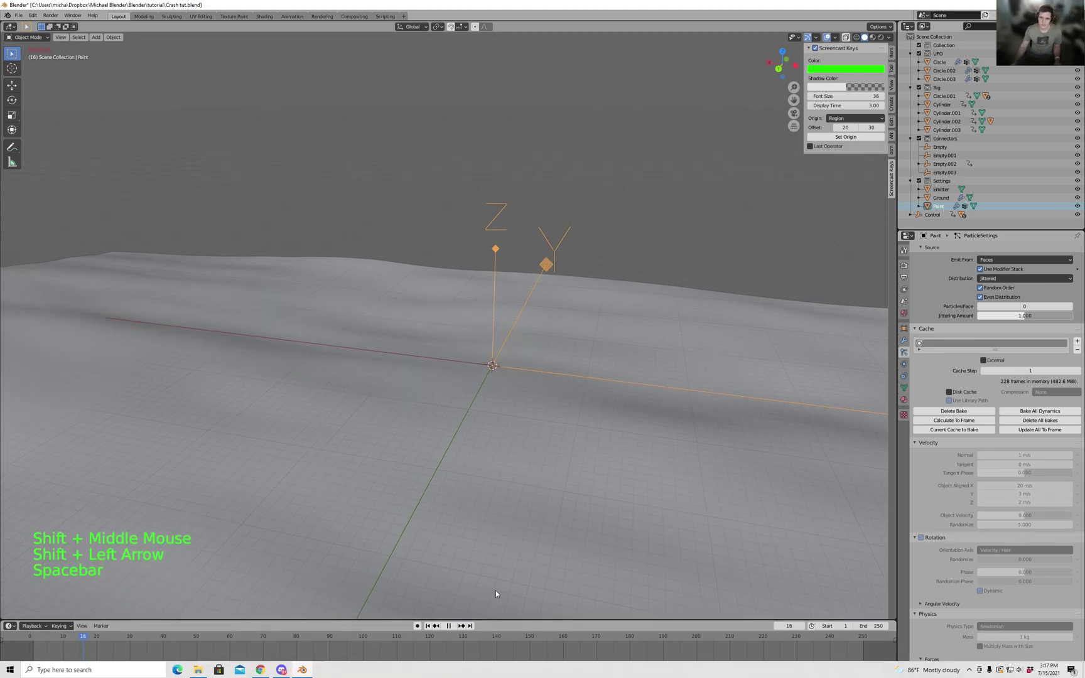
middle_drag(368, 431, 409, 431)
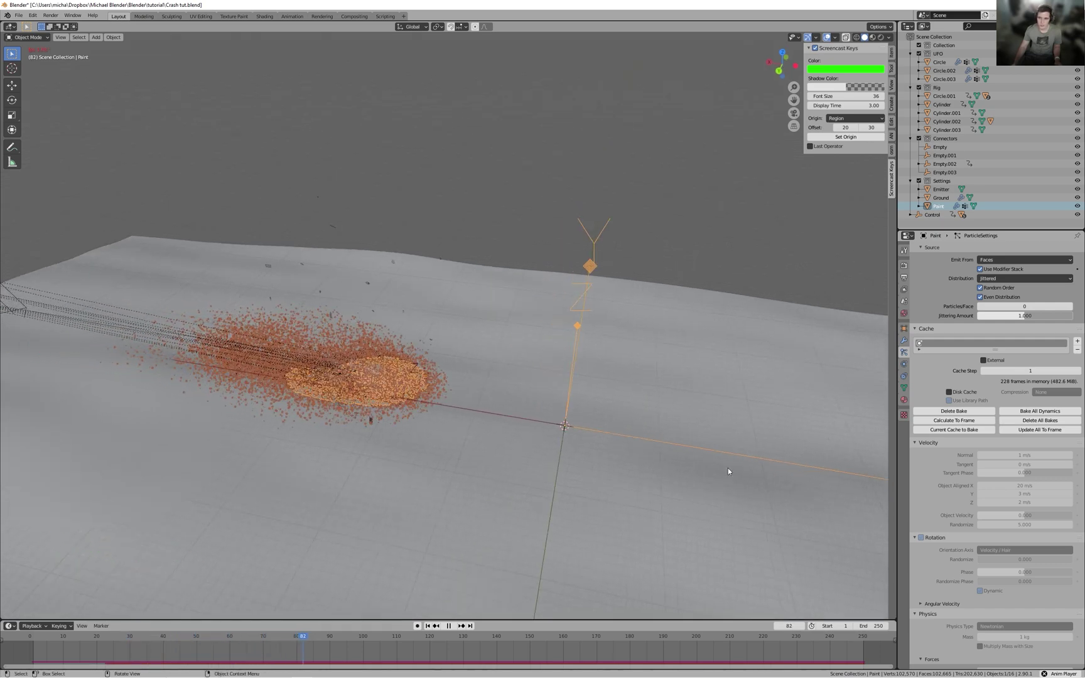
middle_drag(600, 438, 548, 440)
scroll(460, 402, down, 2)
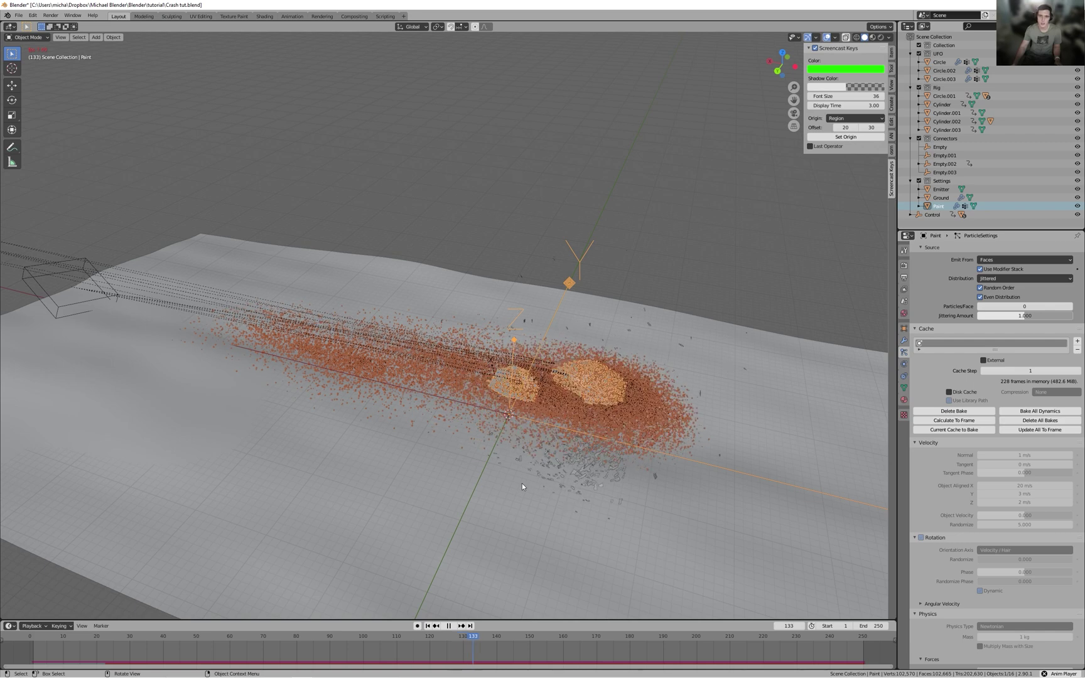
middle_drag(545, 348, 641, 308)
key(space)
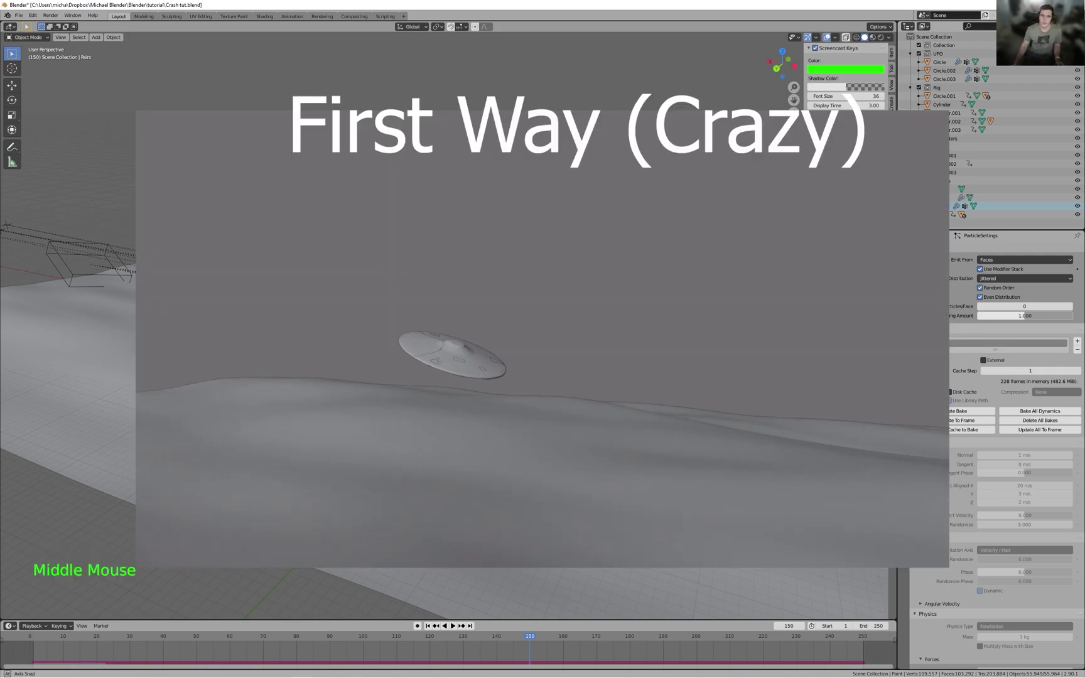
- Save the Blender file and examine the particle trail at frame 150 from several angles
middle_drag(641, 310, 620, 308)
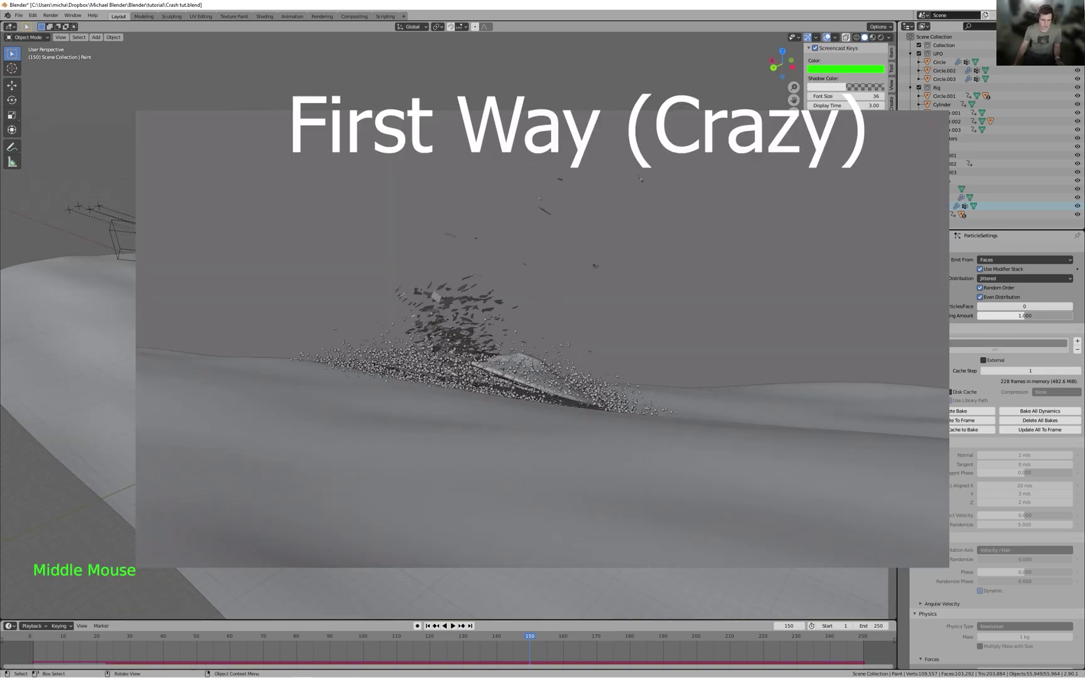
key(ctrl+s)
middle_drag(620, 307, 645, 305)
scroll(650, 302, up, 2)
scroll(675, 308, down, 1)
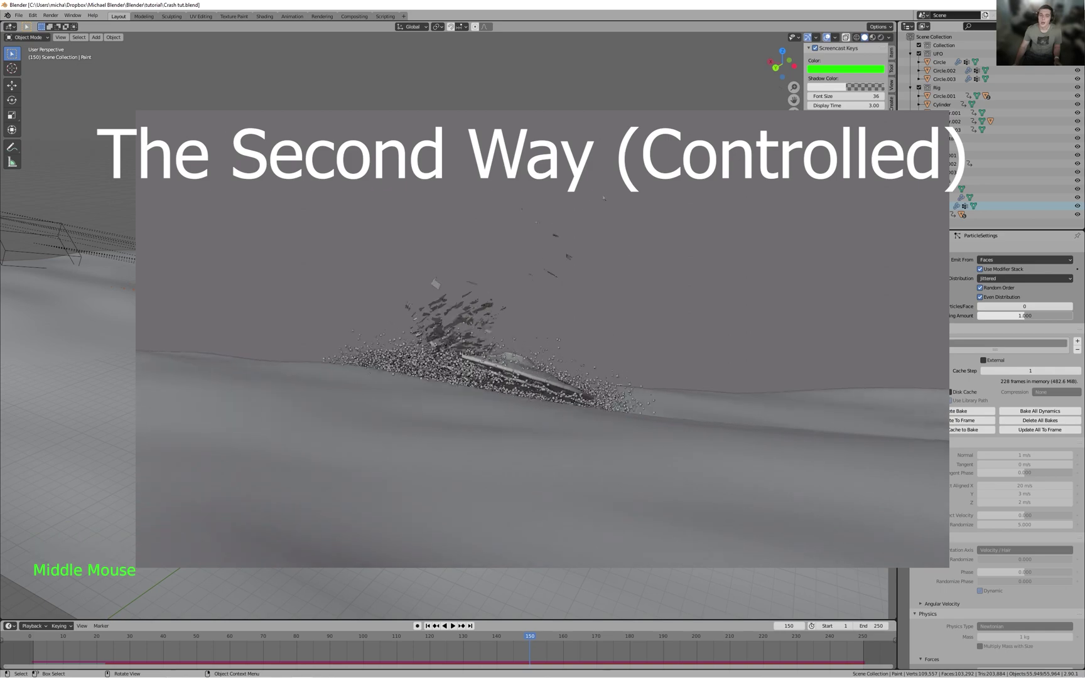
middle_drag(646, 306, 660, 311)
scroll(660, 310, up, 1)
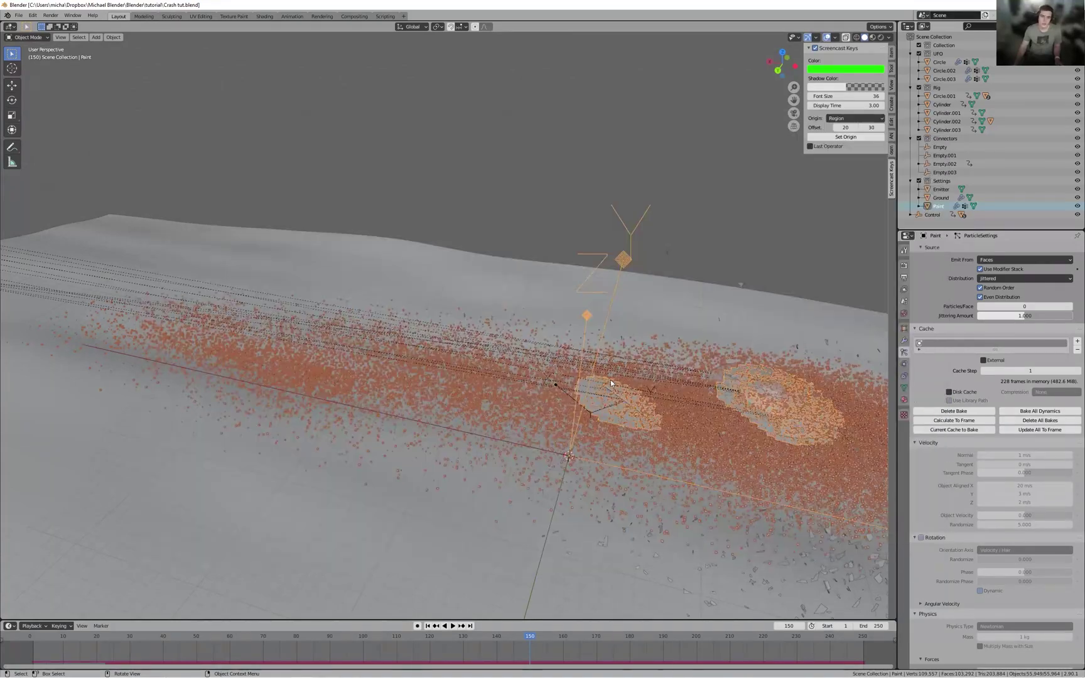
middle_drag(610, 378, 619, 347)
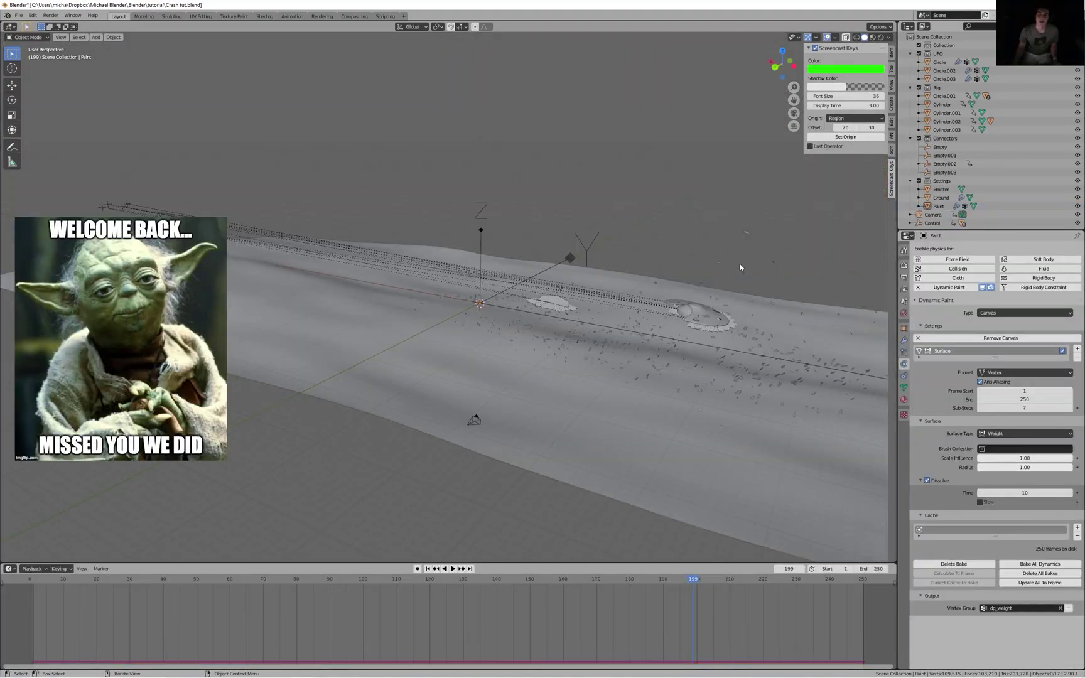
- Select the Paint object and examine its contact patches and the surrounding debris at frame 199 from several sides
middle_click(458, 311)
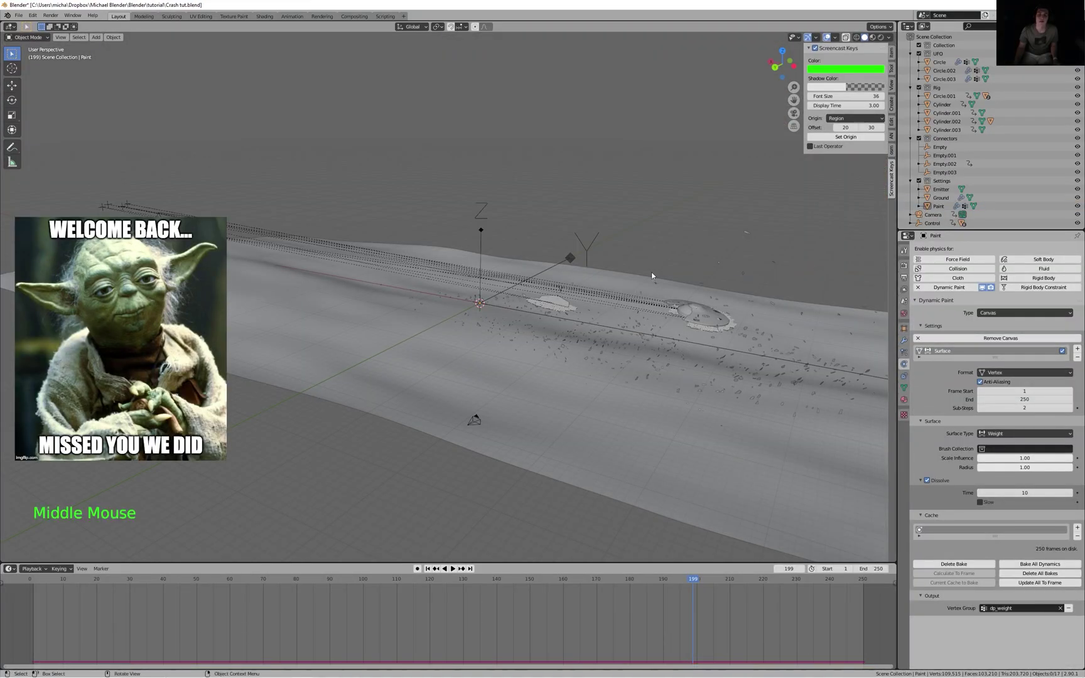
middle_drag(680, 270, 630, 271)
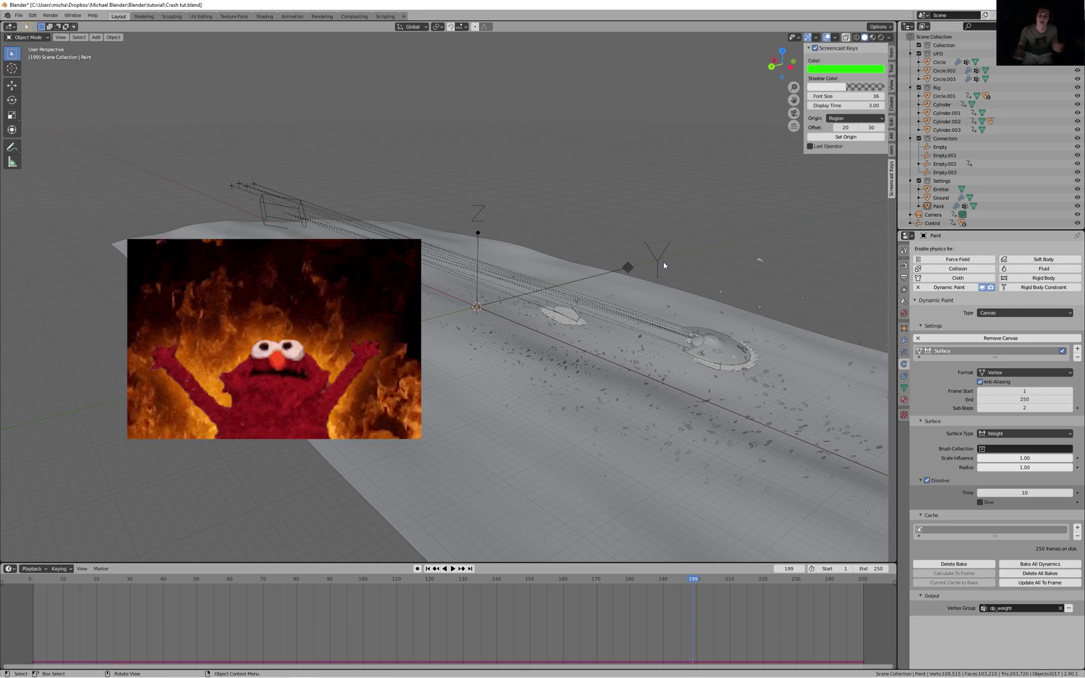
scroll(558, 213, up, 4)
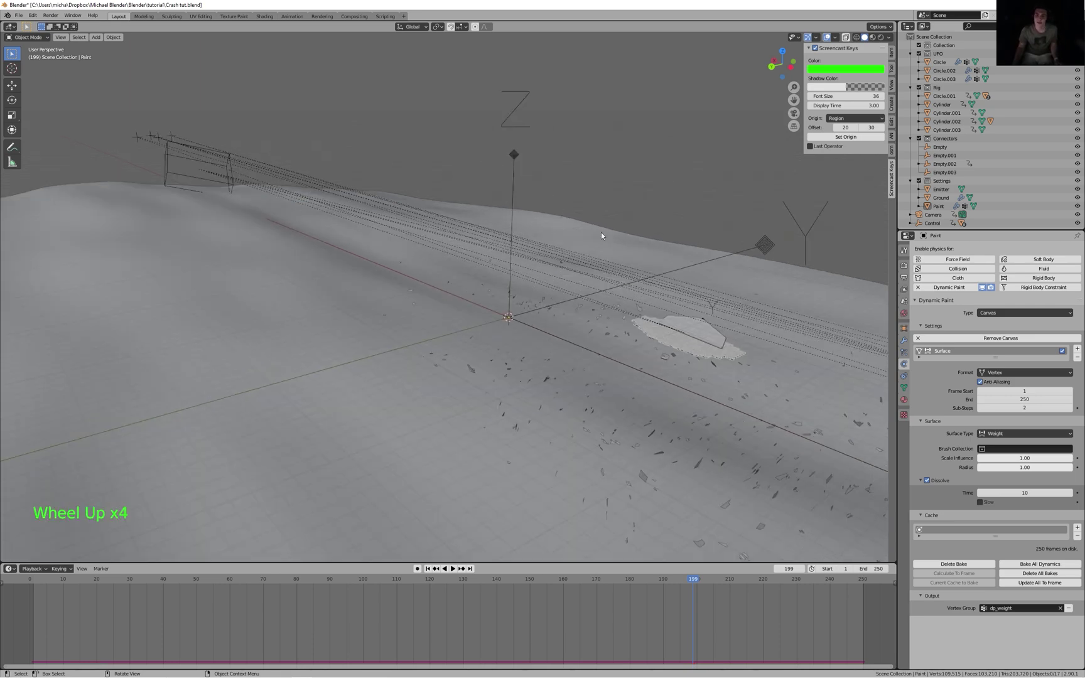
click(654, 322)
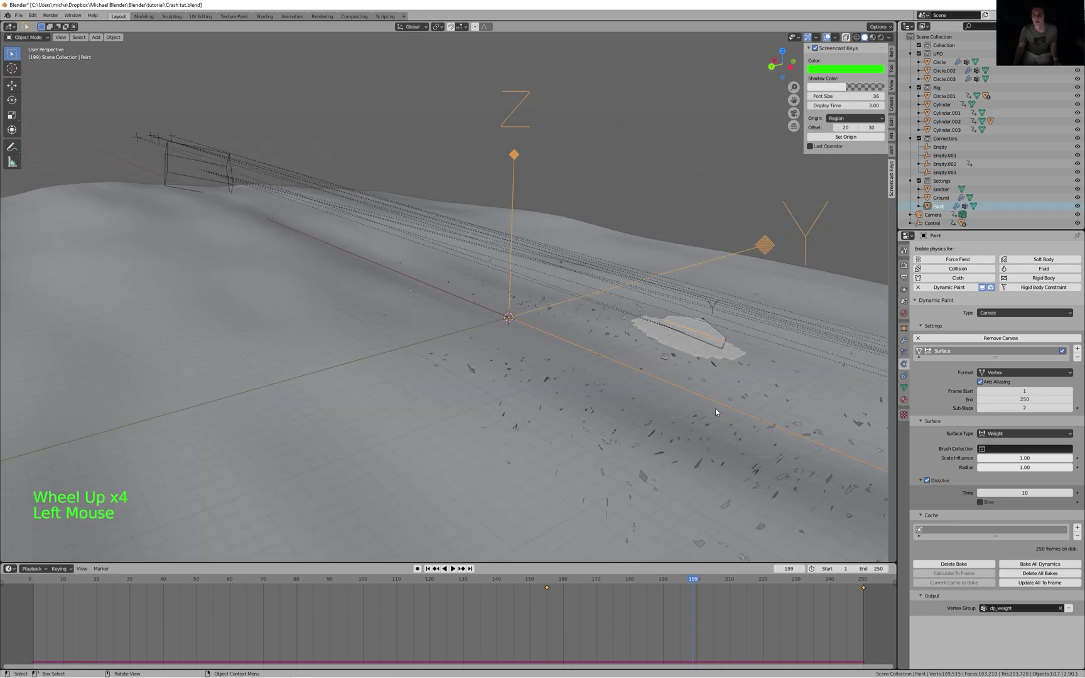
scroll(673, 305, down, 4)
middle_drag(697, 314, 650, 304)
scroll(660, 305, up, 3)
shift+middle_drag(157, 386, 334, 361)
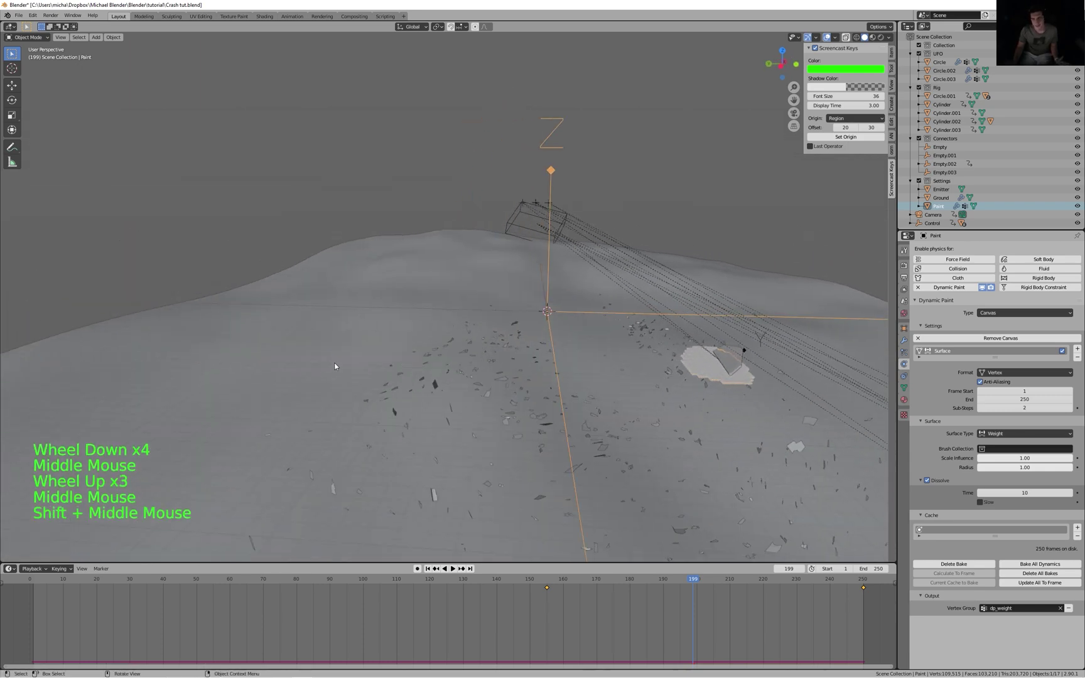
scroll(600, 336, down, 1)
shift+middle_drag(600, 336, 573, 342)
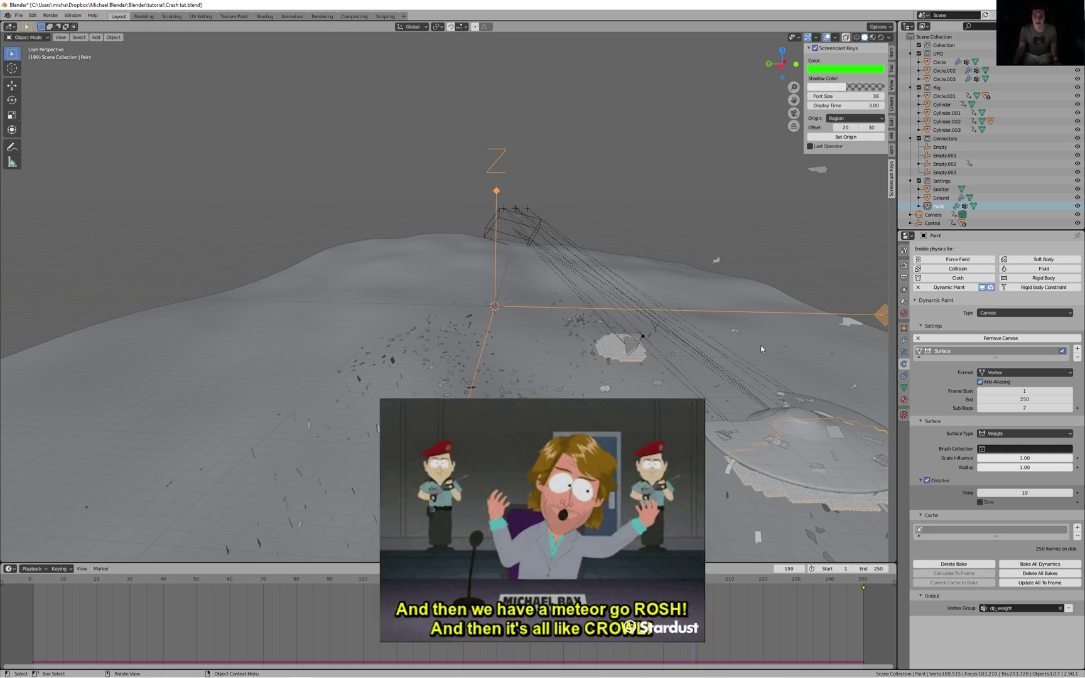
scroll(570, 349, down, 2)
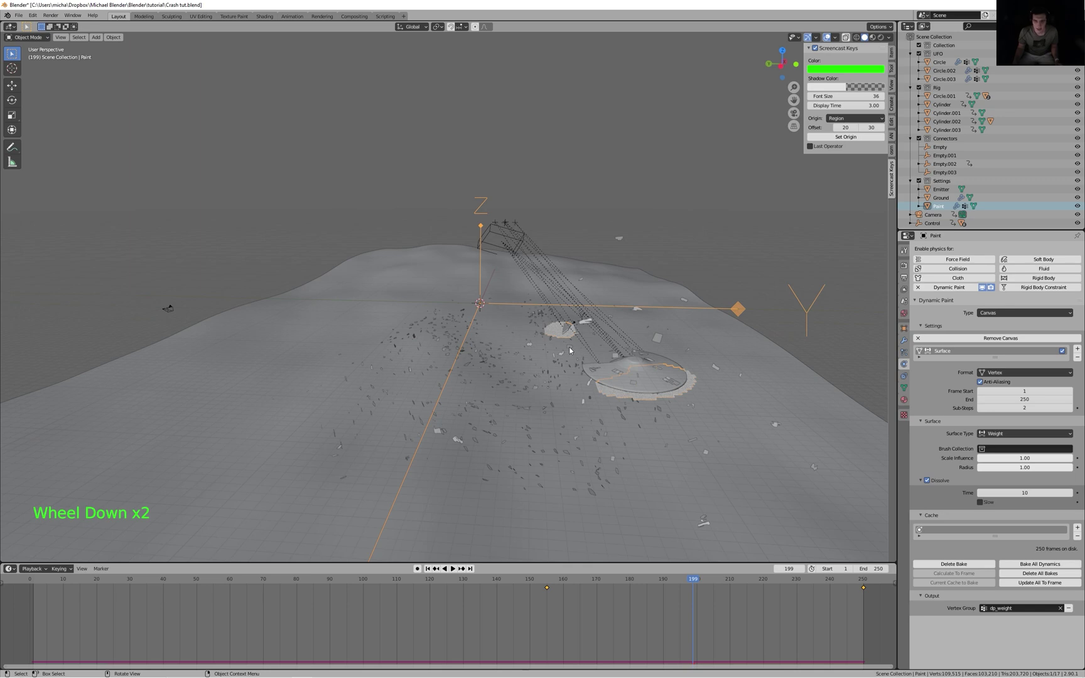
middle_drag(570, 349, 636, 352)
middle_drag(668, 316, 453, 319)
shift+middle_drag(453, 319, 730, 309)
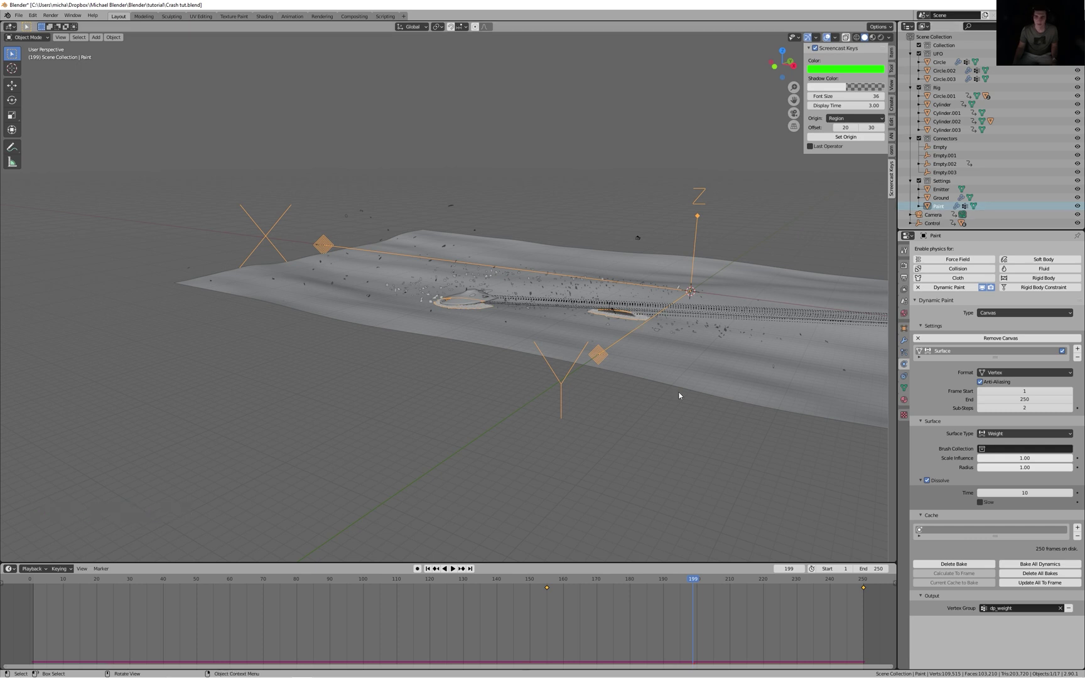
- Add a Quick Smoke effect to the Paint object
middle_drag(579, 402, 584, 411)
key(F3)
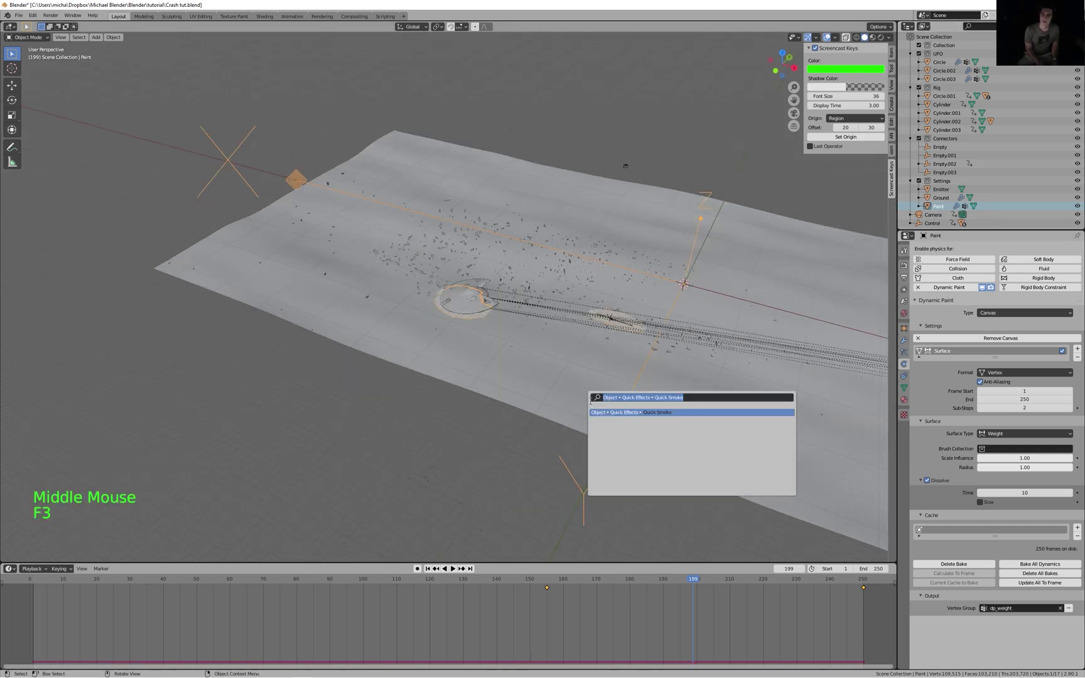
key(Return)
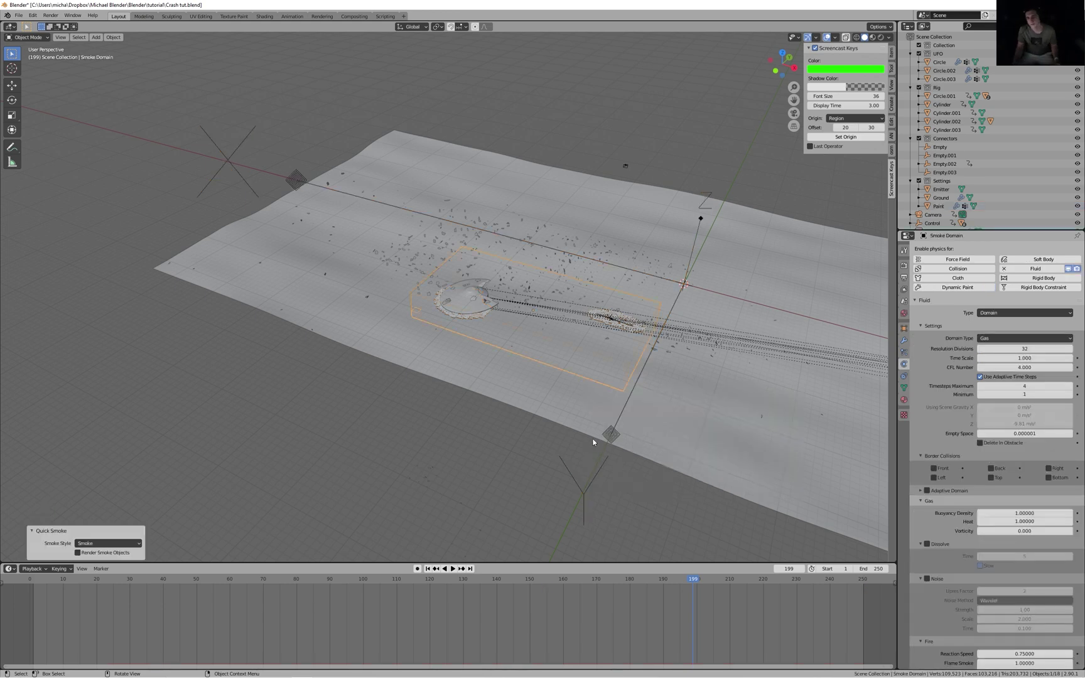
- Snap the smoke domain to the 3D cursor at the world origin
middle_drag(698, 287, 702, 301)
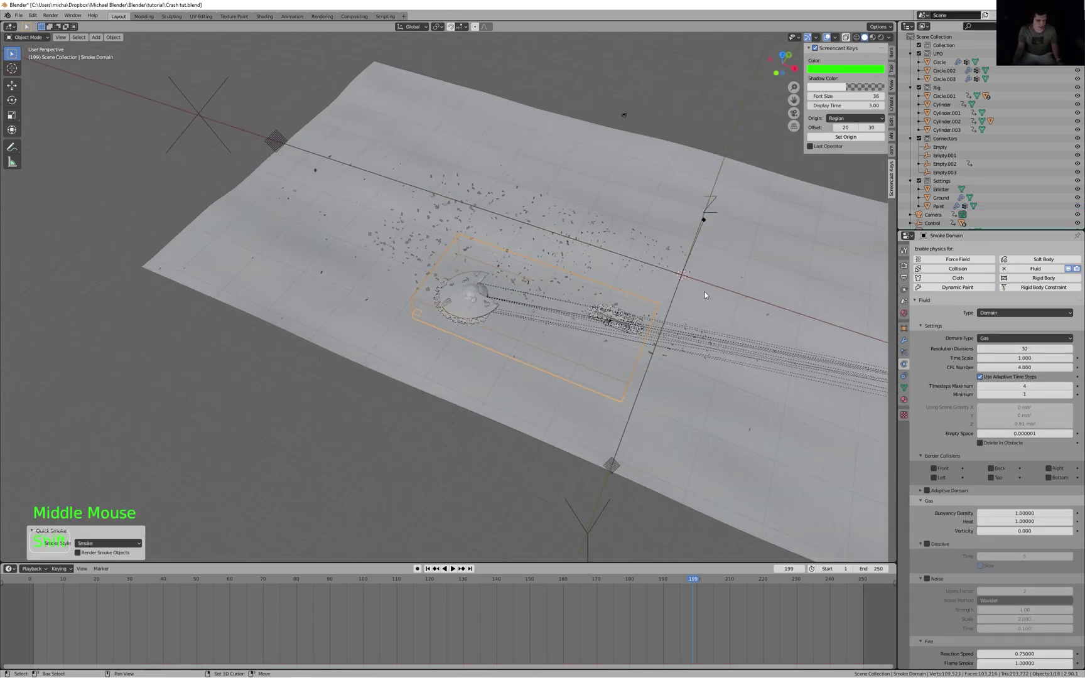
key(shift+s)
click(717, 254)
shift+middle_drag(717, 254, 679, 212)
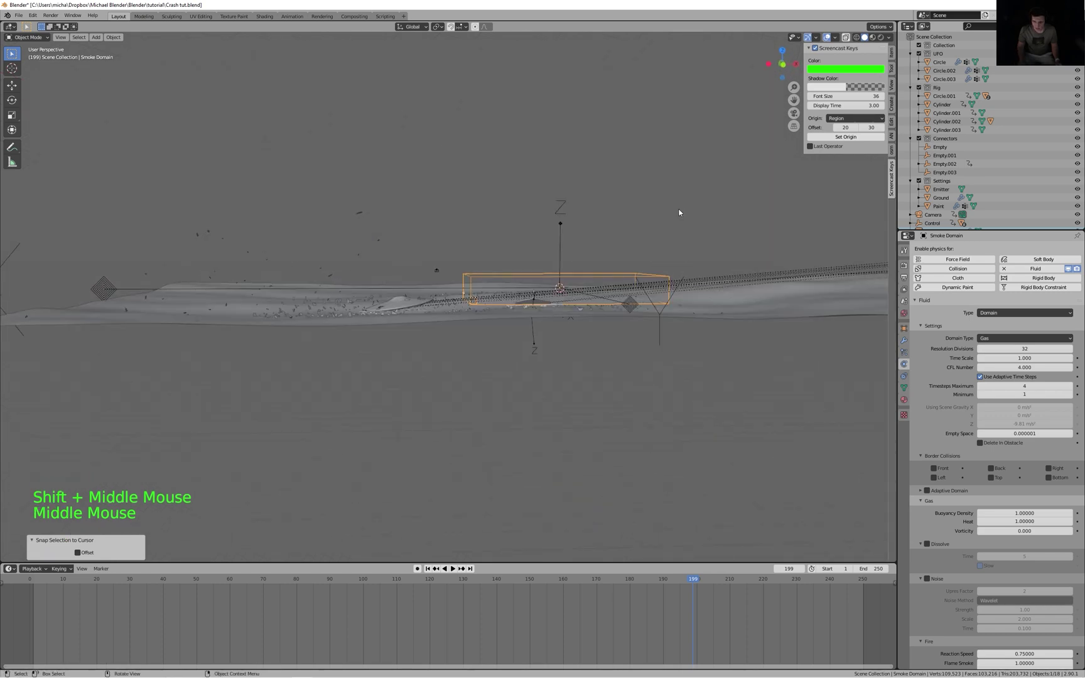
- Scale the smoke domain by about 4.605 in X and Y only, covering nearly the whole ground plane
key(KP_7)
scroll(566, 189, down, 4)
key(s)
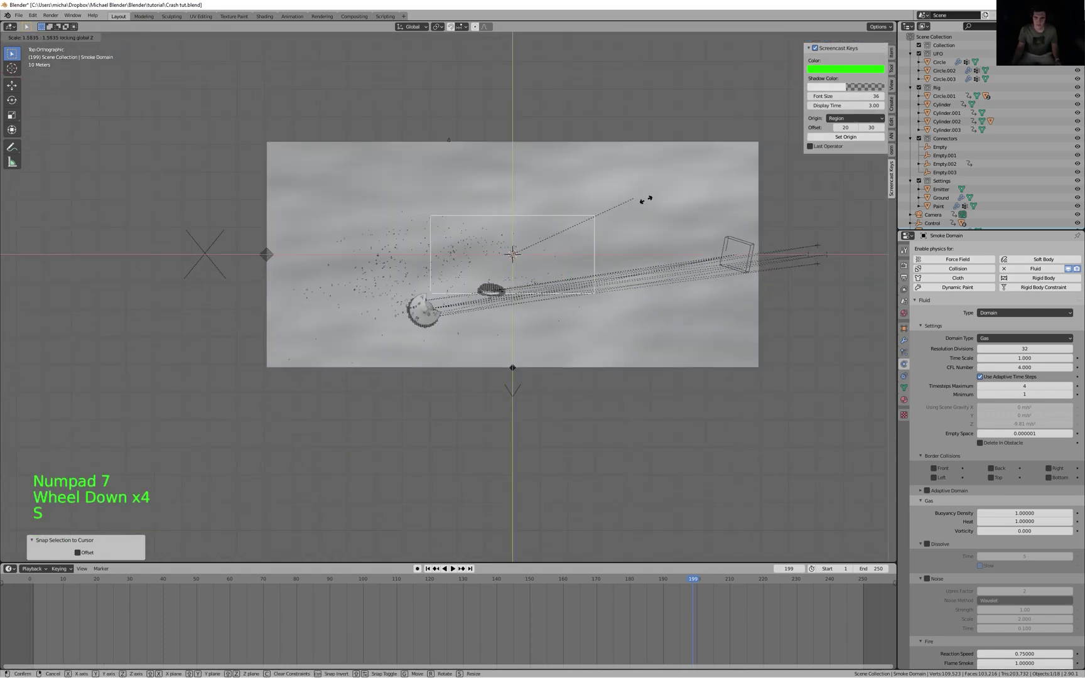
click(4, 242)
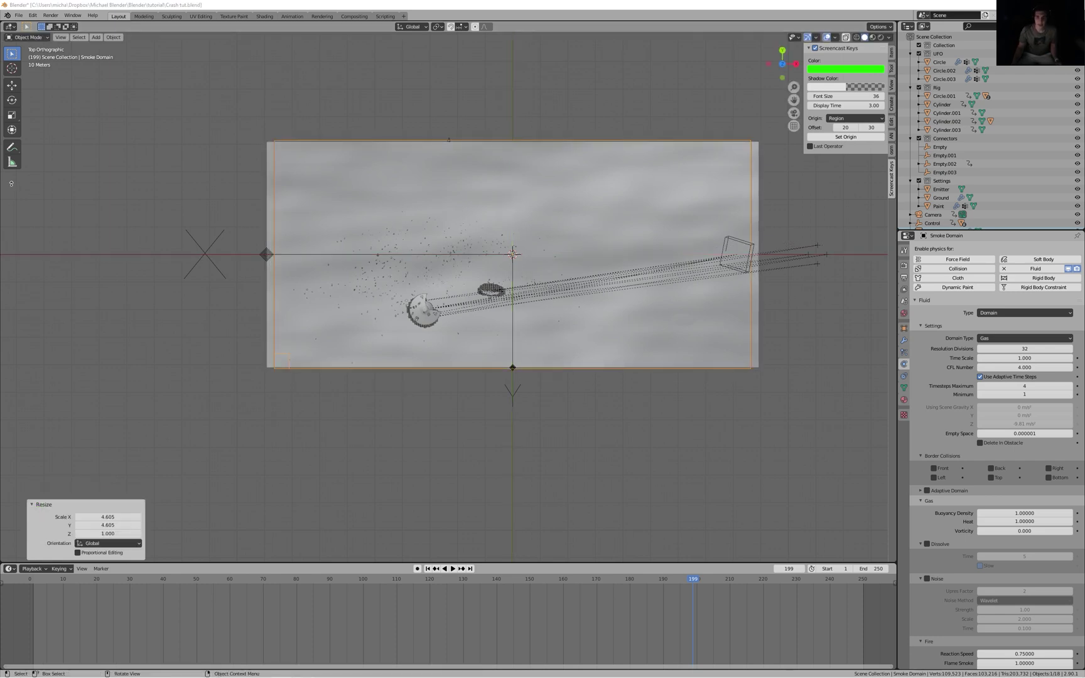
- Raise the smoke domain's top face along the Z axis in Edit Mode
middle_drag(463, 289, 507, 259)
key(Tab)
key(3)
click(503, 236)
key(g)
key(z)
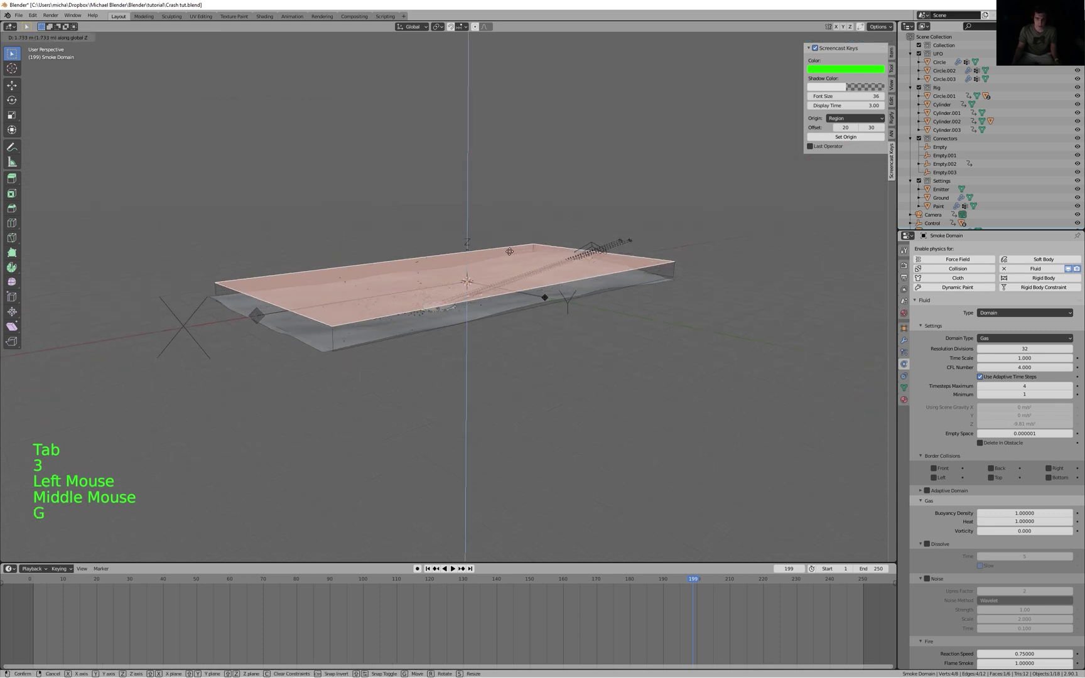
- Finish raising the smoke domain's top face in Edit Mode and set the domain's resolution divisions to 128
click(521, 188)
key(Tab)
middle_drag(666, 252, 635, 256)
click(1030, 348)
text(12)
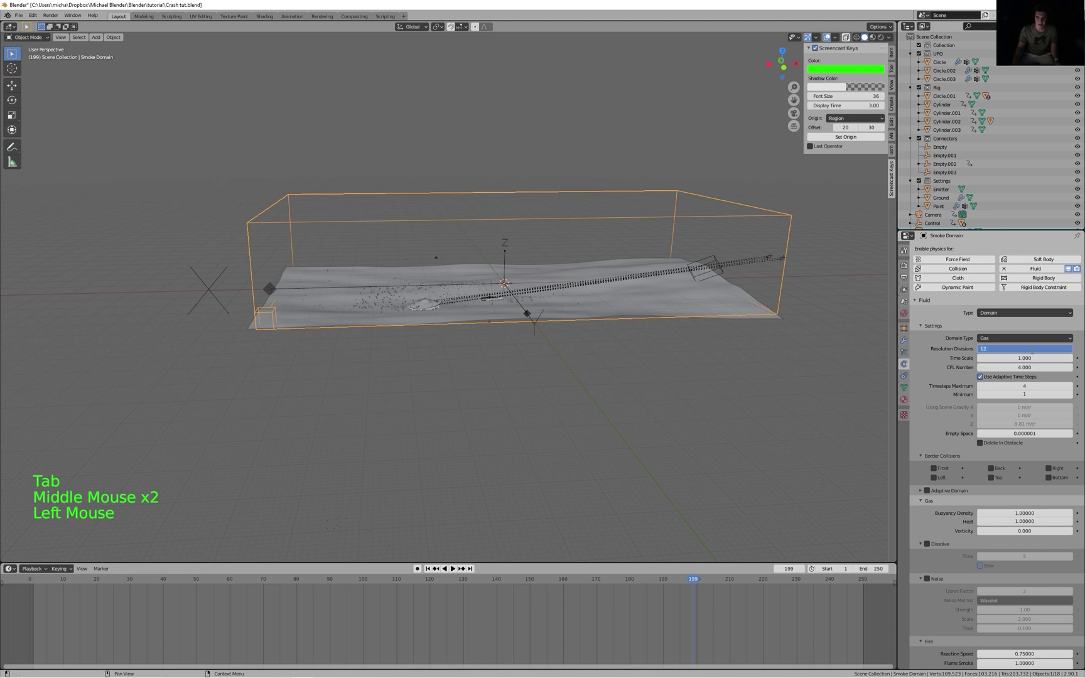
text(8)
key(Return)
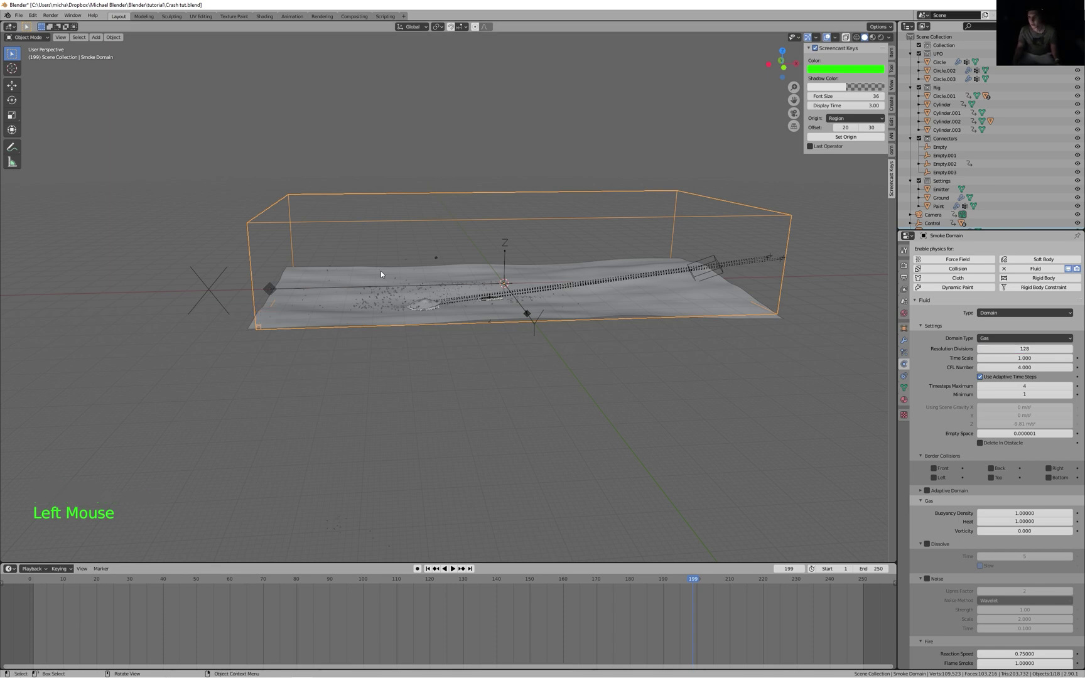
- Remove the Paint object's fluid physics, add it again, and set the fluid type to Flow
scroll(439, 332, up, 4)
scroll(445, 306, down, 1)
middle_drag(356, 304, 477, 344)
middle_drag(597, 389, 511, 378)
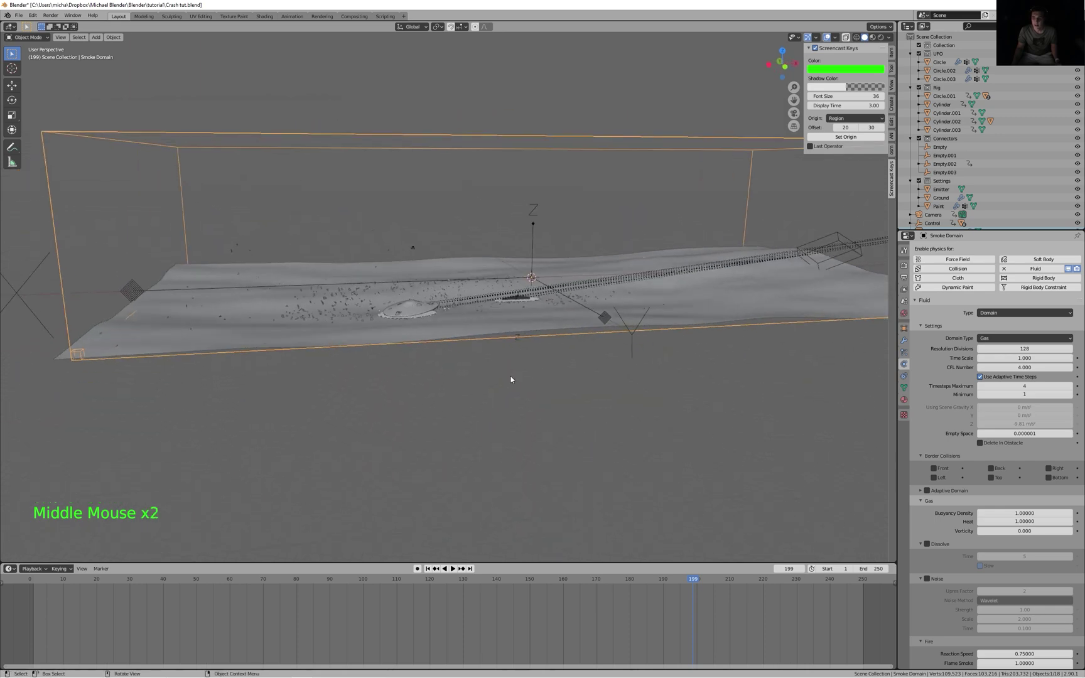
scroll(548, 414, up, 2)
middle_drag(548, 414, 441, 339)
click(437, 333)
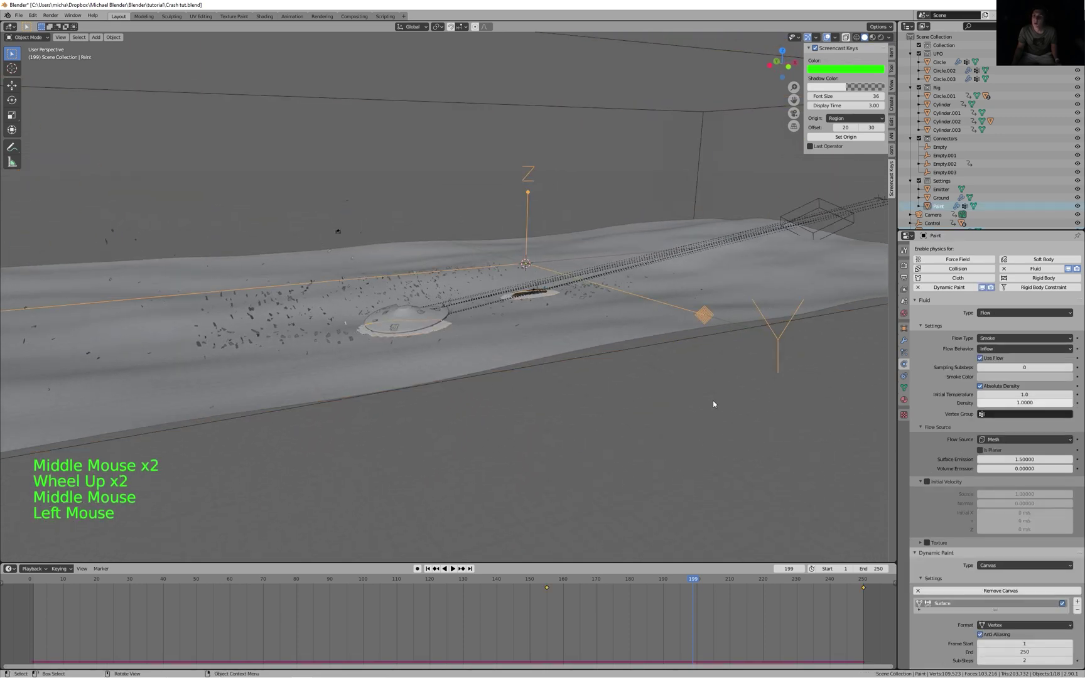
middle_drag(396, 328, 348, 317)
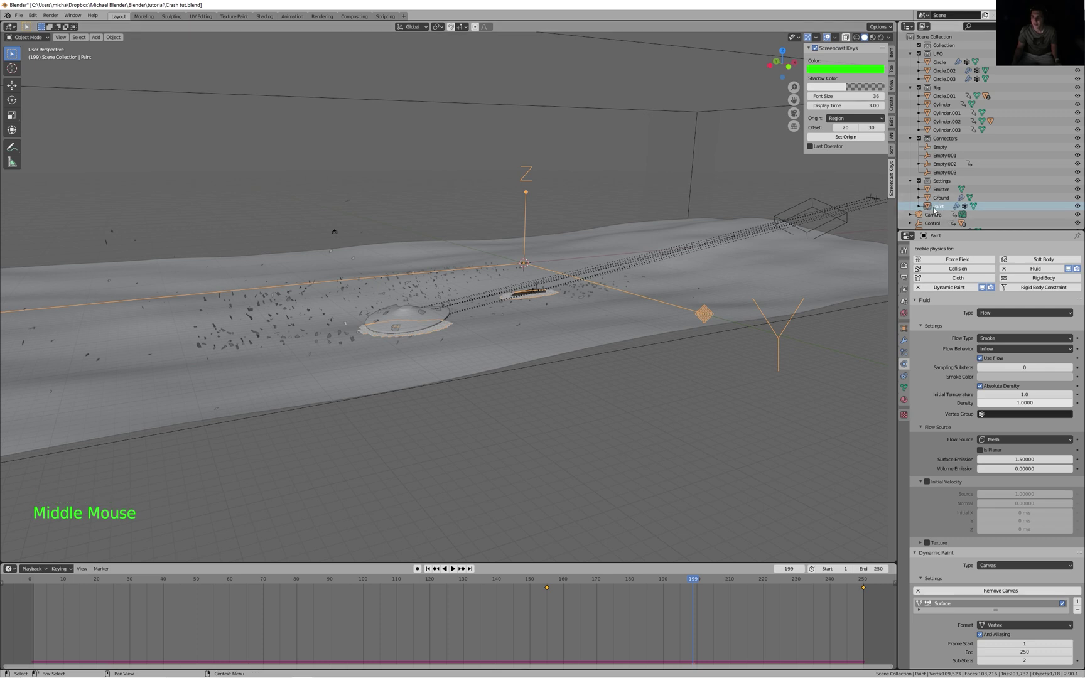
click(1033, 269)
click(1032, 269)
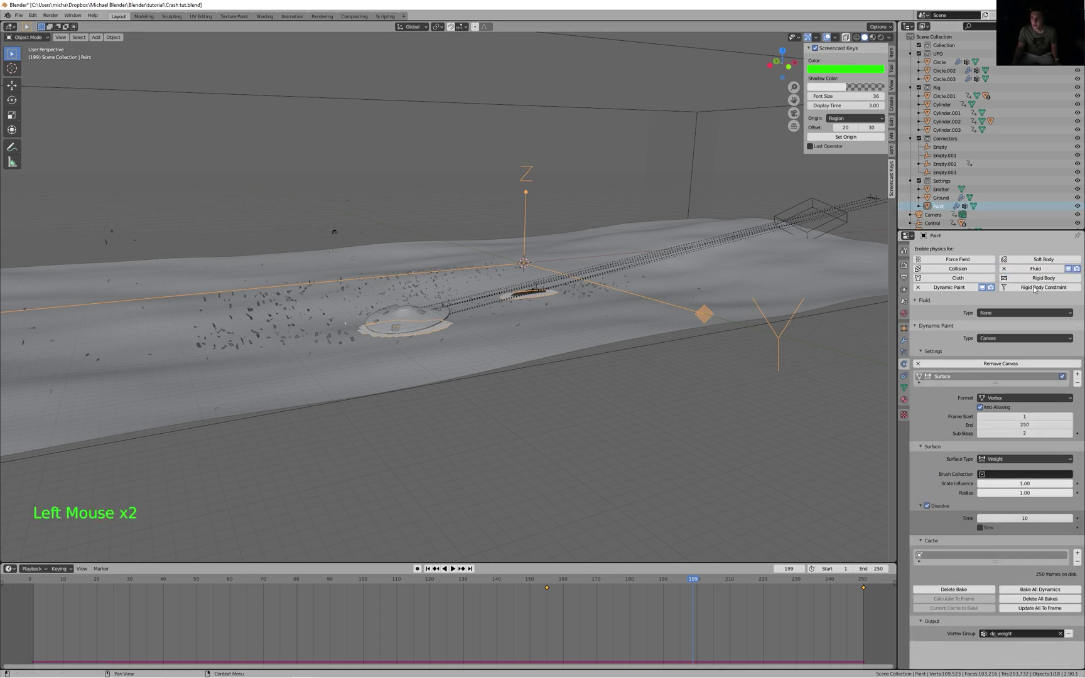
click(1022, 312)
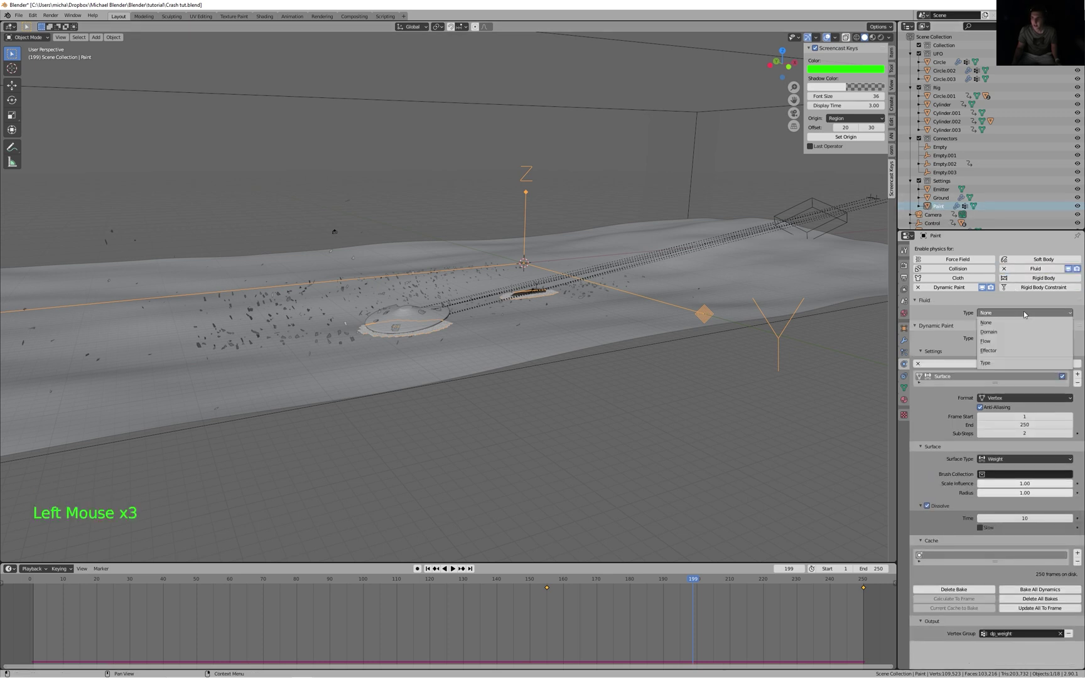
click(993, 344)
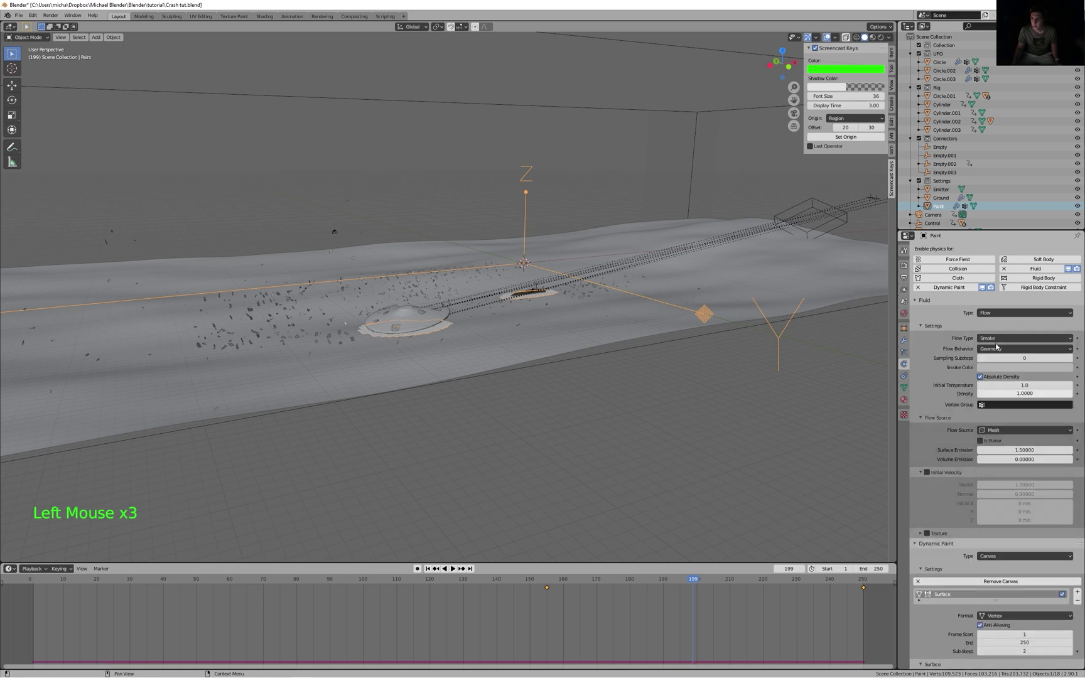
- Set the Paint object's flow type to Fire + Smoke and its flow behavior to Inflow
click(997, 341)
click(1001, 359)
click(1011, 350)
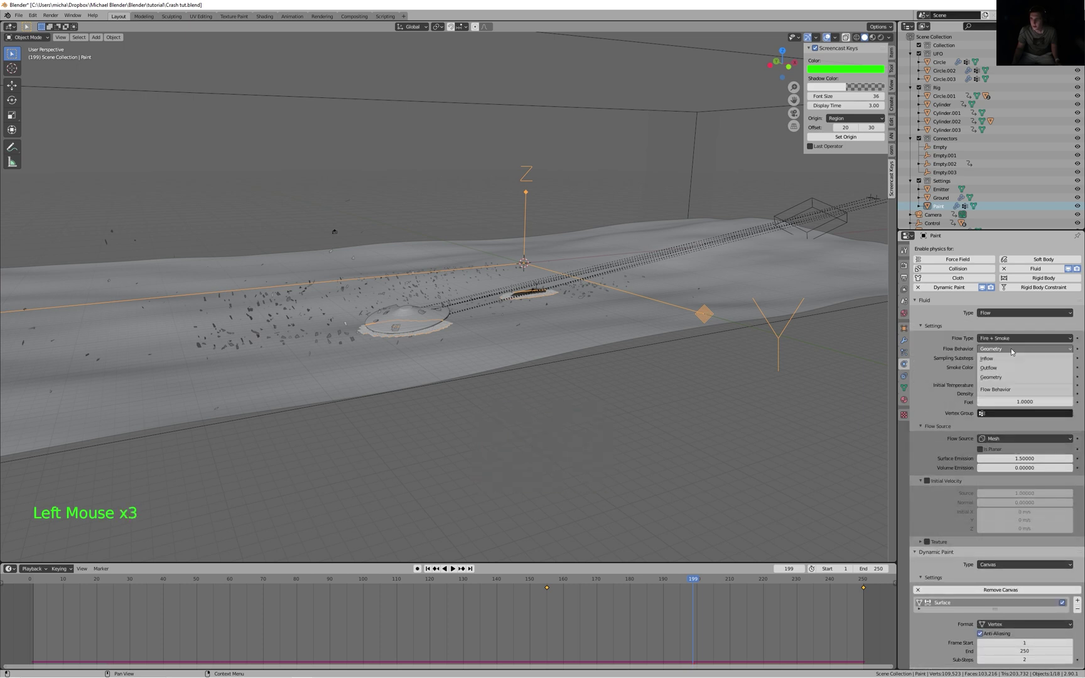
click(997, 359)
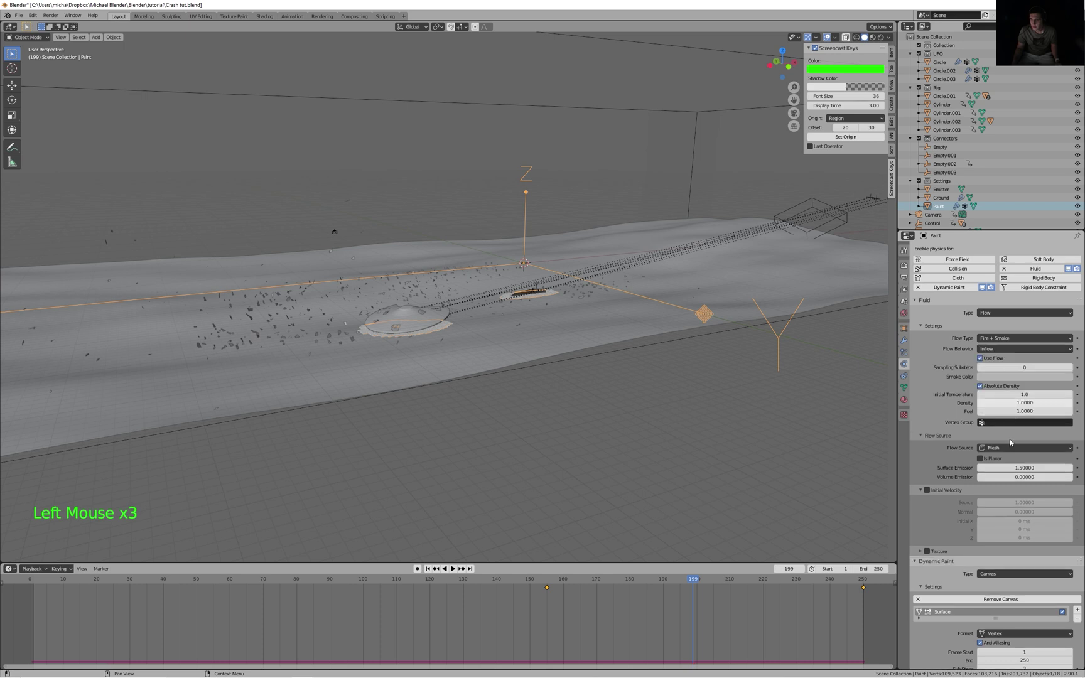
- Change the Paint object's flow source to Particle System, using the ParticleSettings system
drag(1007, 447, 1009, 466)
click(1012, 458)
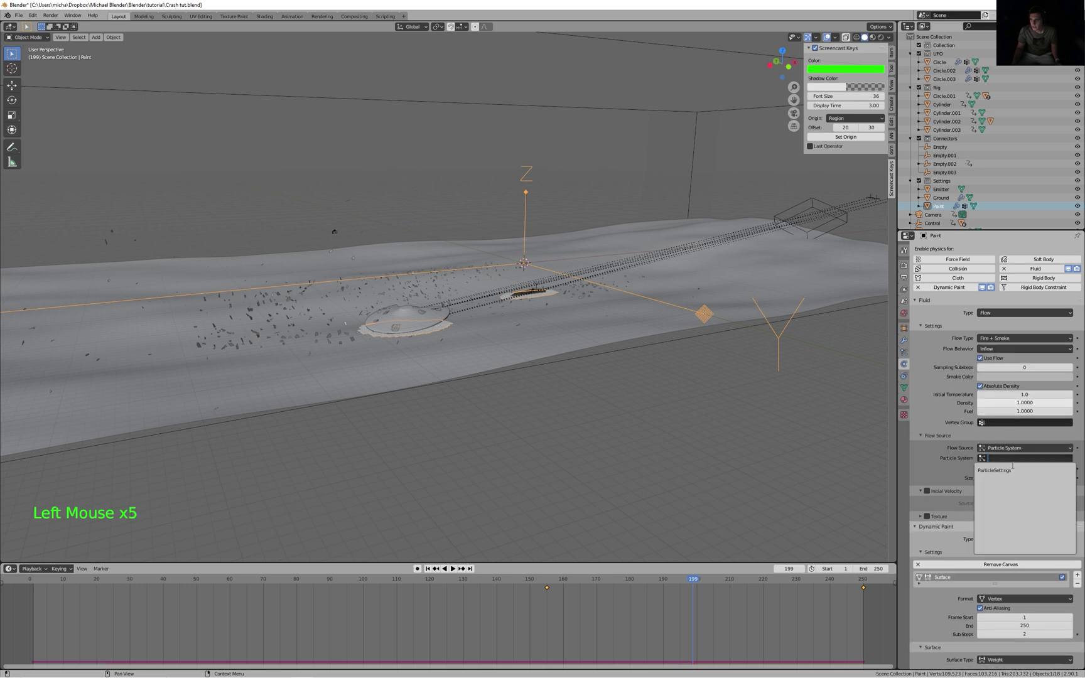
click(1005, 471)
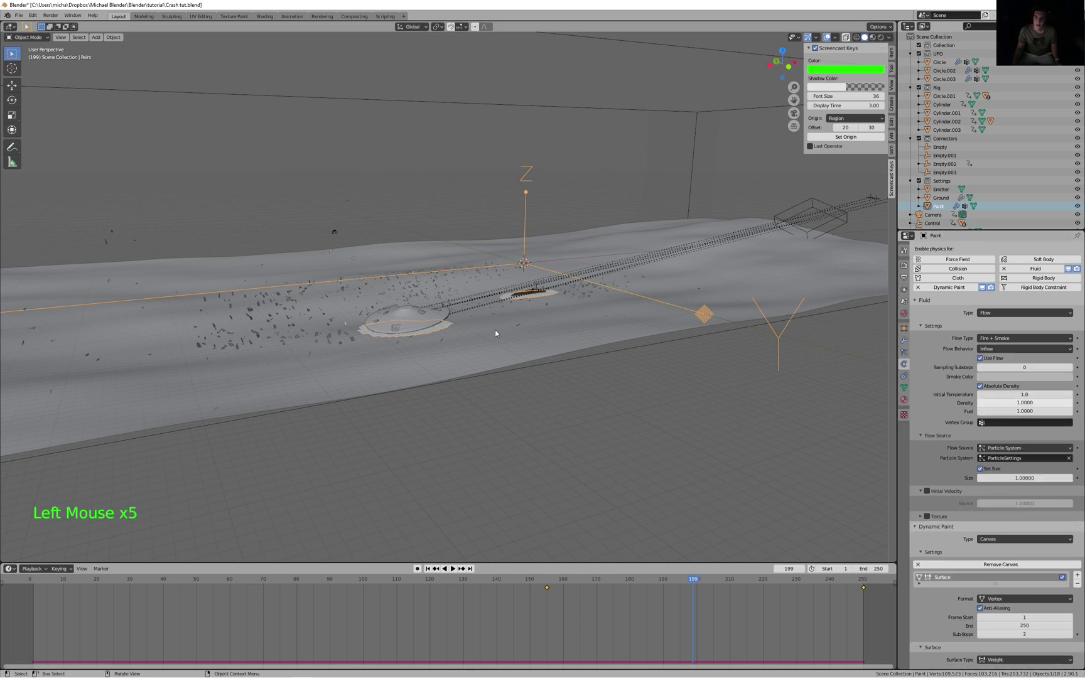
- Review the Paint object's particle settings, including emission, source, cache, velocity and rotation
click(904, 352)
mouse_move(716, 405)
middle_down()
mouse_move(656, 413)
mouse_move(734, 397)
middle_up()
scroll(670, 412, down, 1)
scroll(778, 399, down, 3)
middle_drag(825, 402, 673, 376)
scroll(766, 399, up, 2)
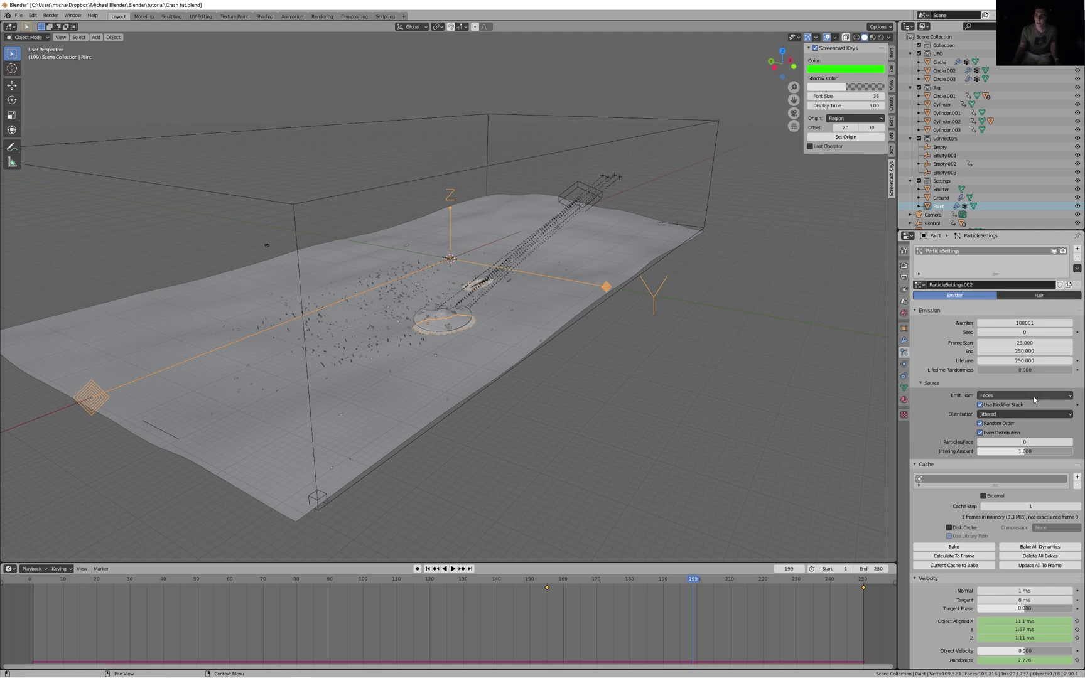
scroll(1017, 320, down, 2)
scroll(1012, 321, up, 2)
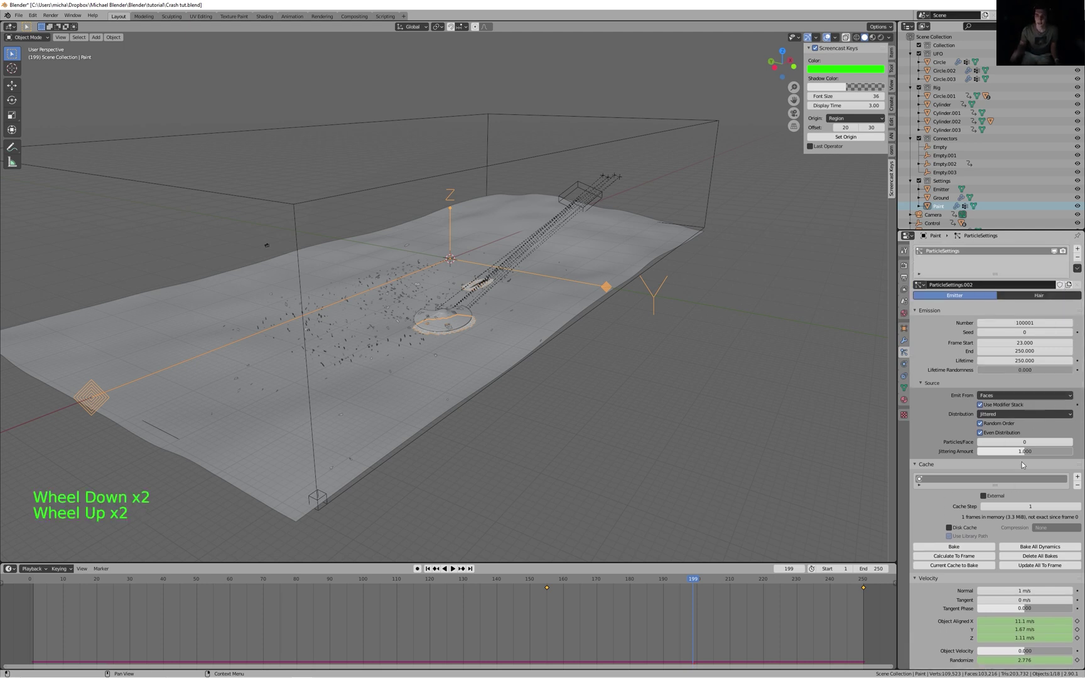
scroll(962, 446, up, 1)
scroll(1004, 527, down, 2)
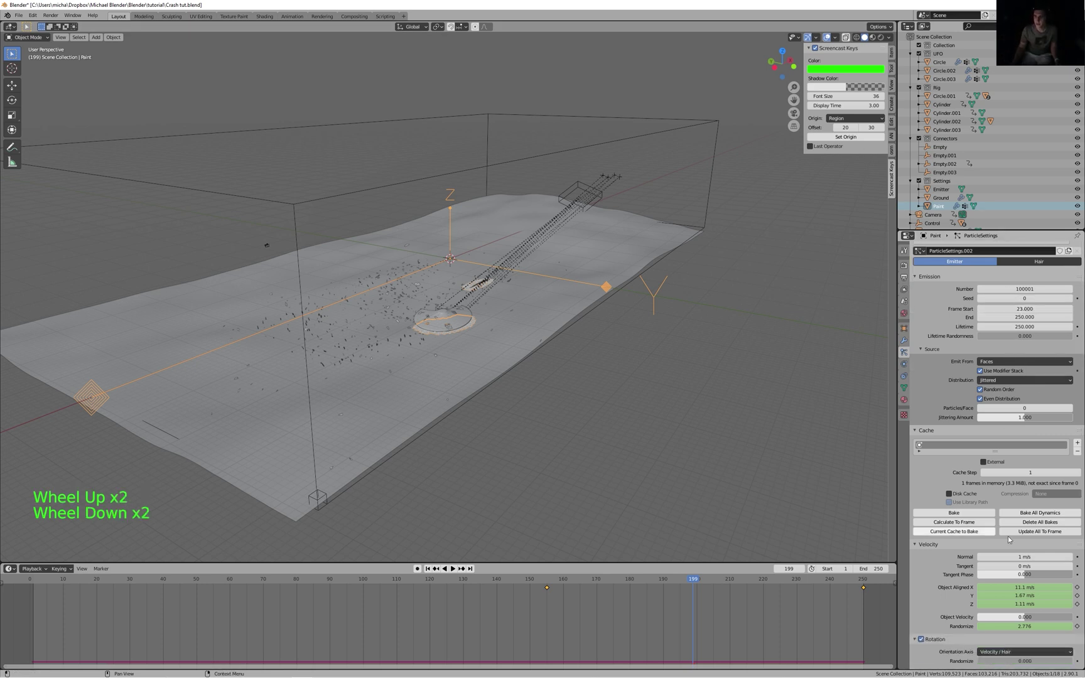
scroll(1009, 537, down, 5)
scroll(1006, 439, up, 3)
scroll(1012, 477, down, 4)
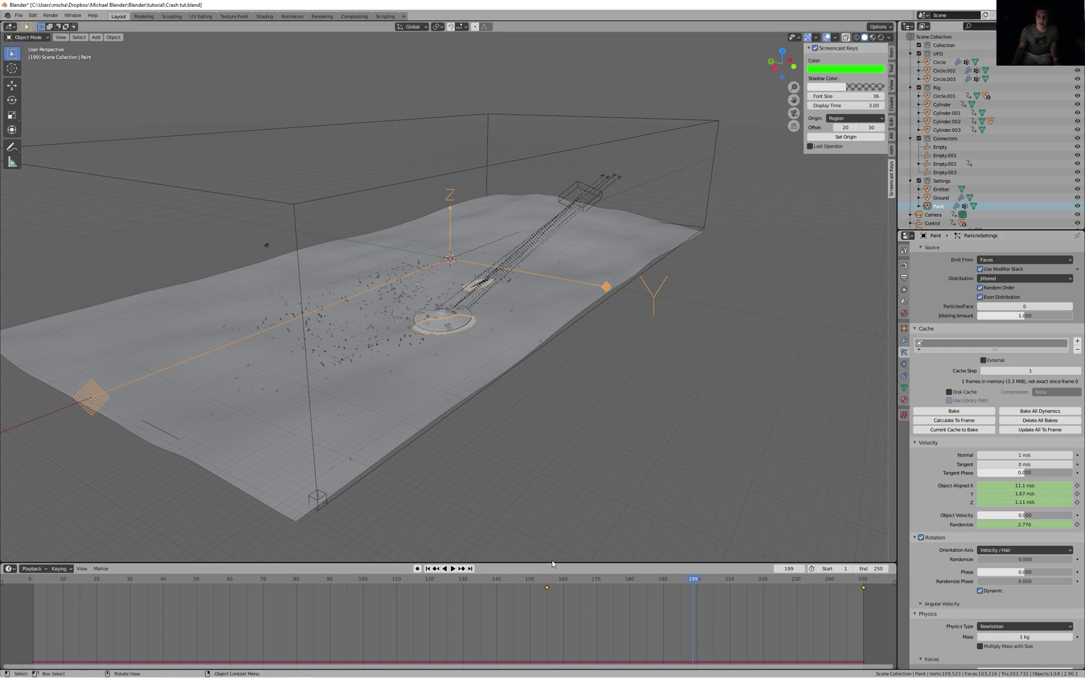
- Jump to the keyframe at frame 155 and play the animation to check the animated particle velocity up to the last keyframe
click(547, 585)
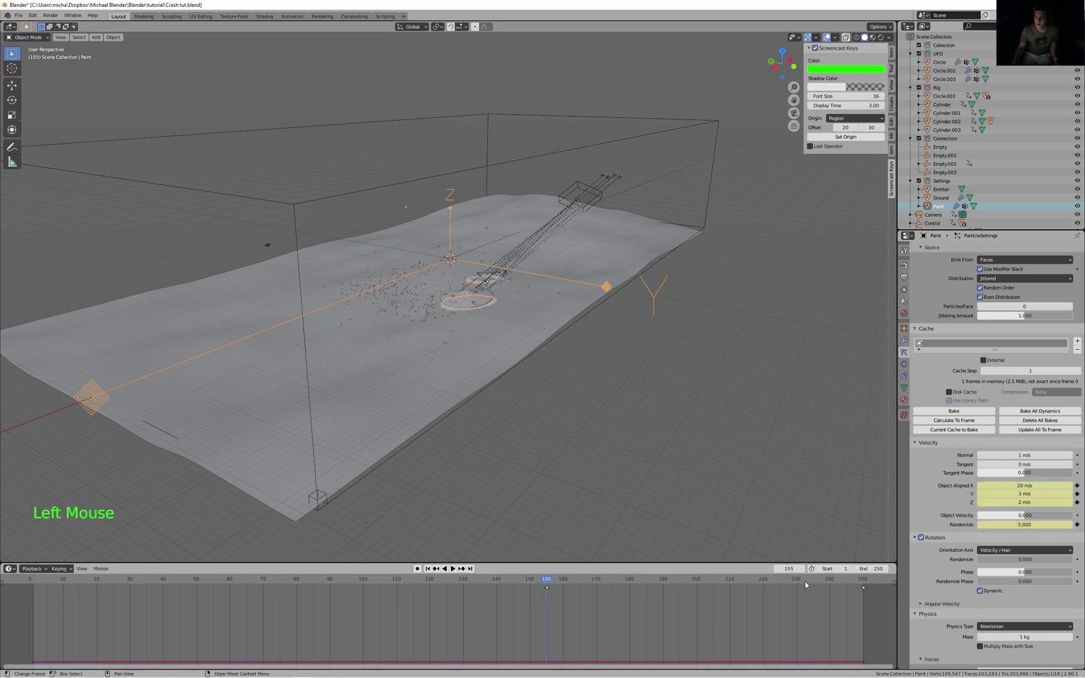
scroll(611, 618, down, 5)
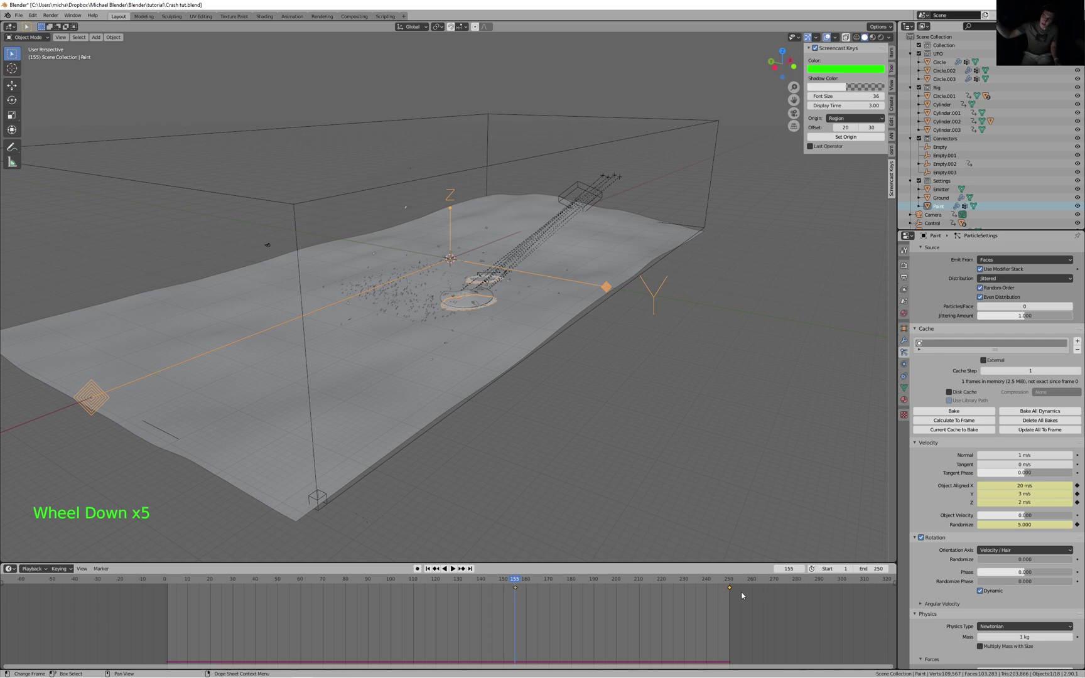
key(space)
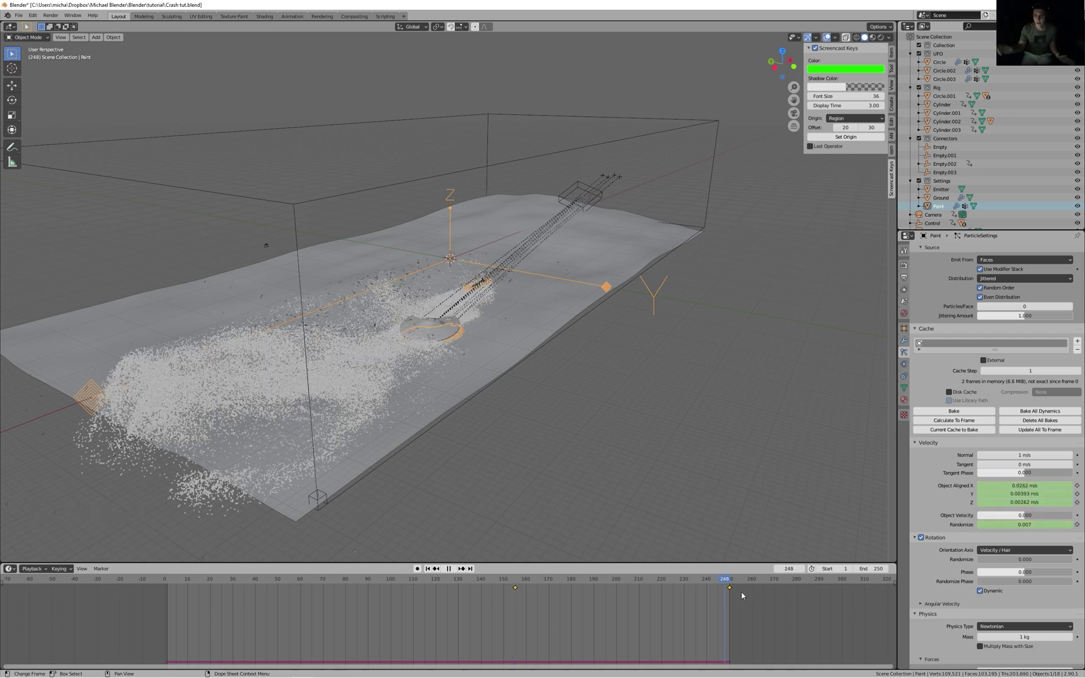
click(741, 595)
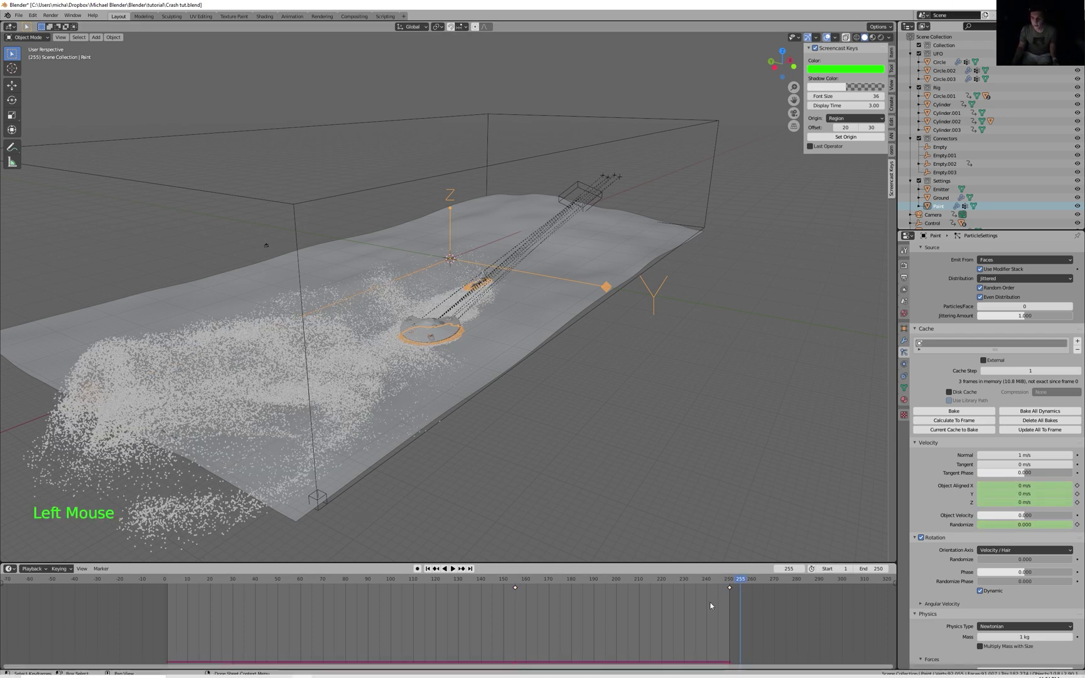
click(691, 579)
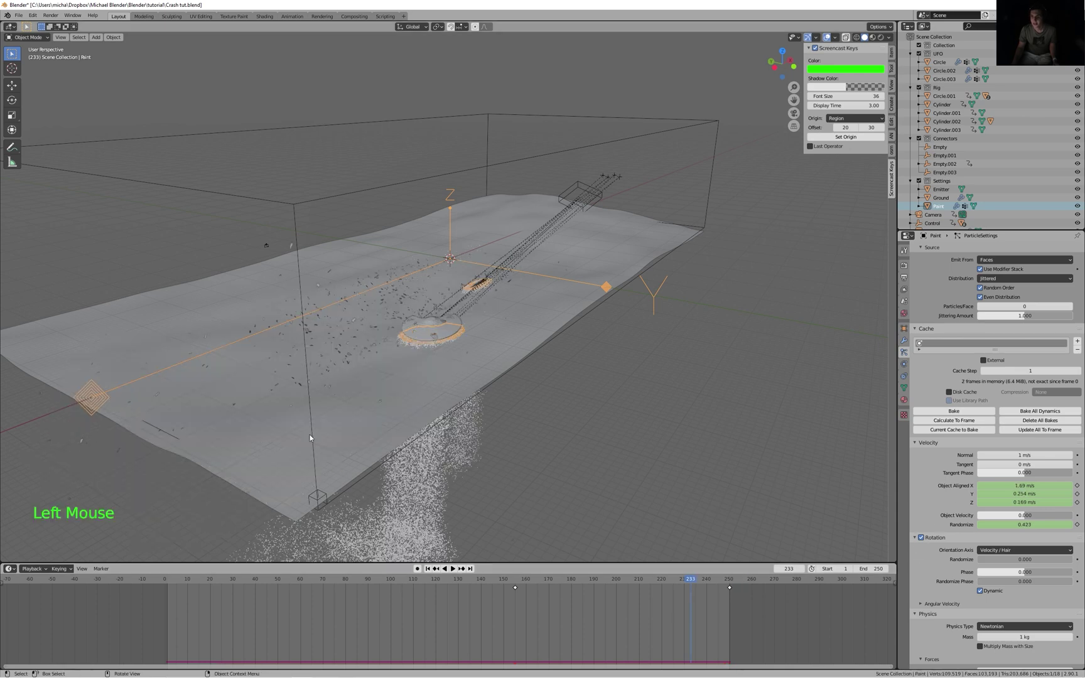
- Choose Halo as the particle render type and collapse the Viewport Display settings
scroll(979, 461, down, 14)
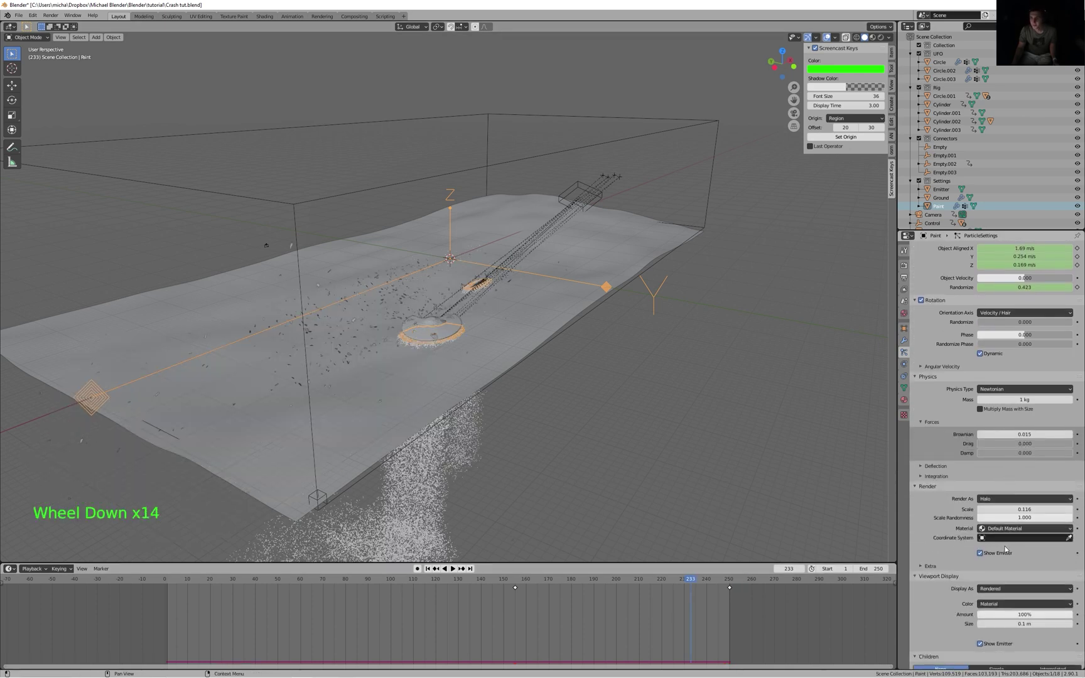
click(1020, 498)
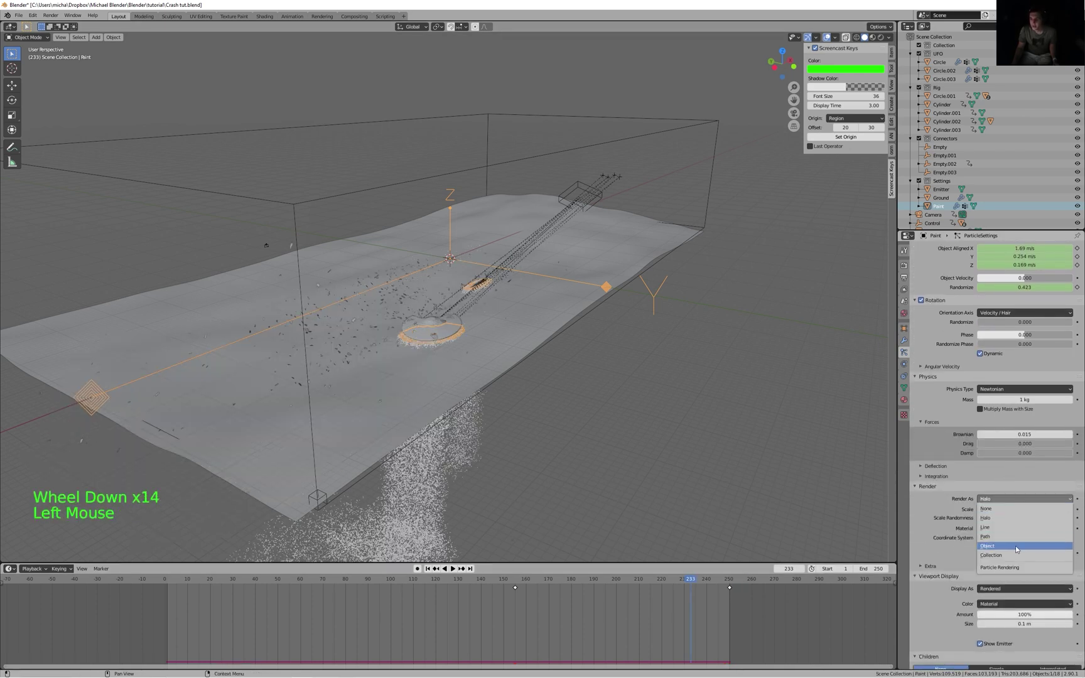
click(993, 517)
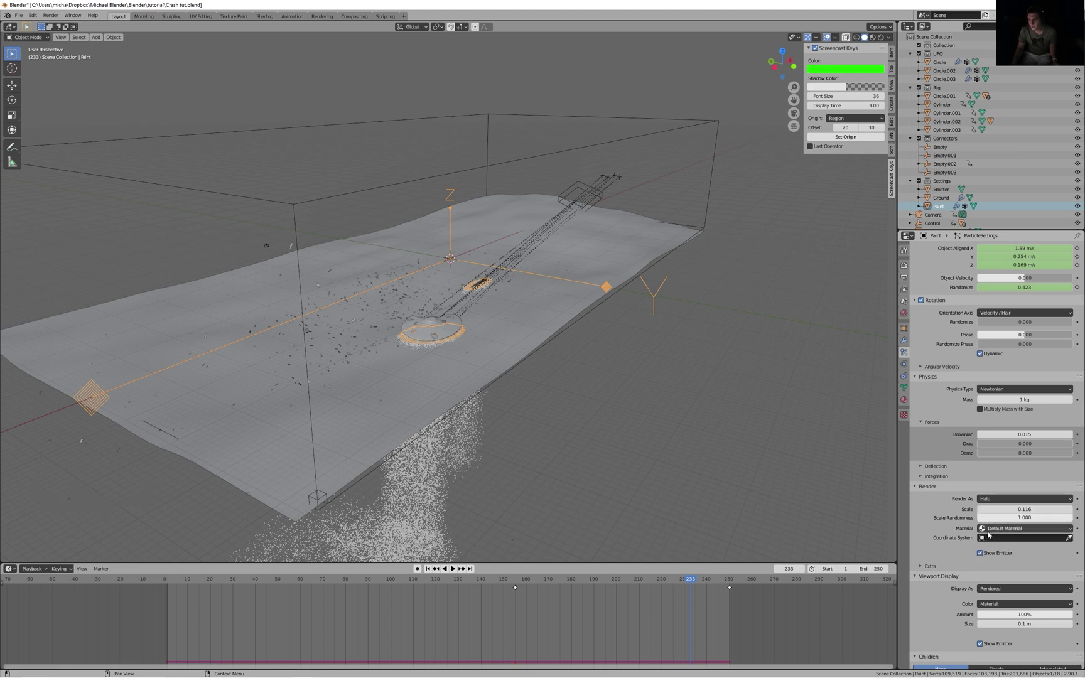
click(942, 583)
scroll(954, 575, down, 6)
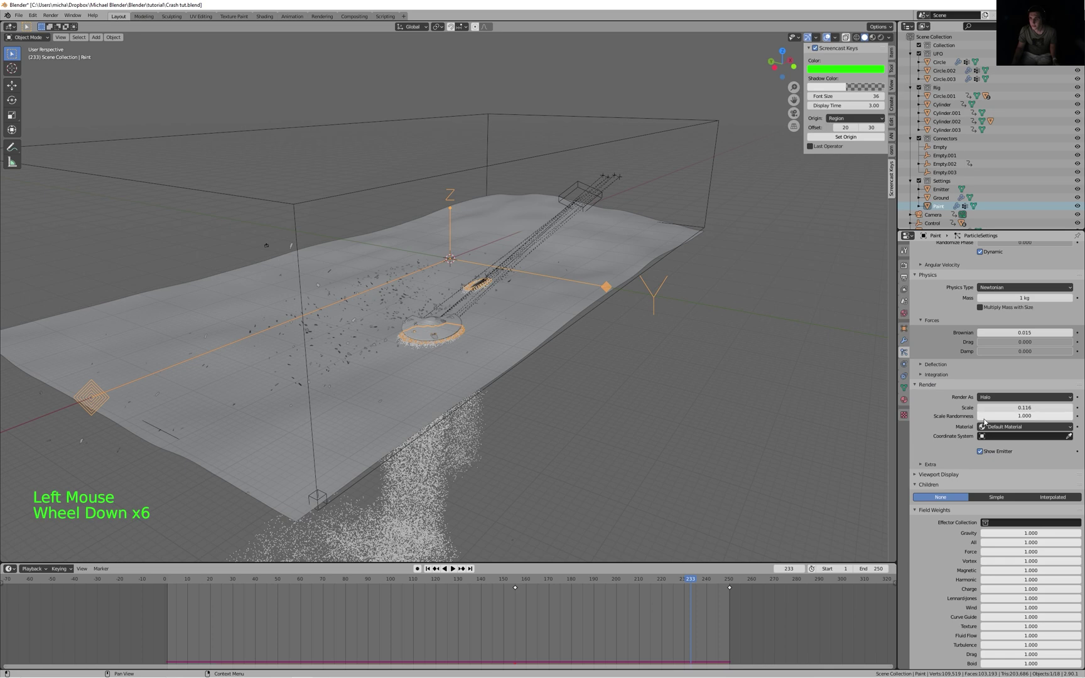
scroll(984, 423, up, 2)
- Return to frame 1 and review the particle system's velocity, physics, render and emission settings
middle_drag(402, 402, 526, 373)
scroll(445, 390, up, 4)
key(shift+Left)
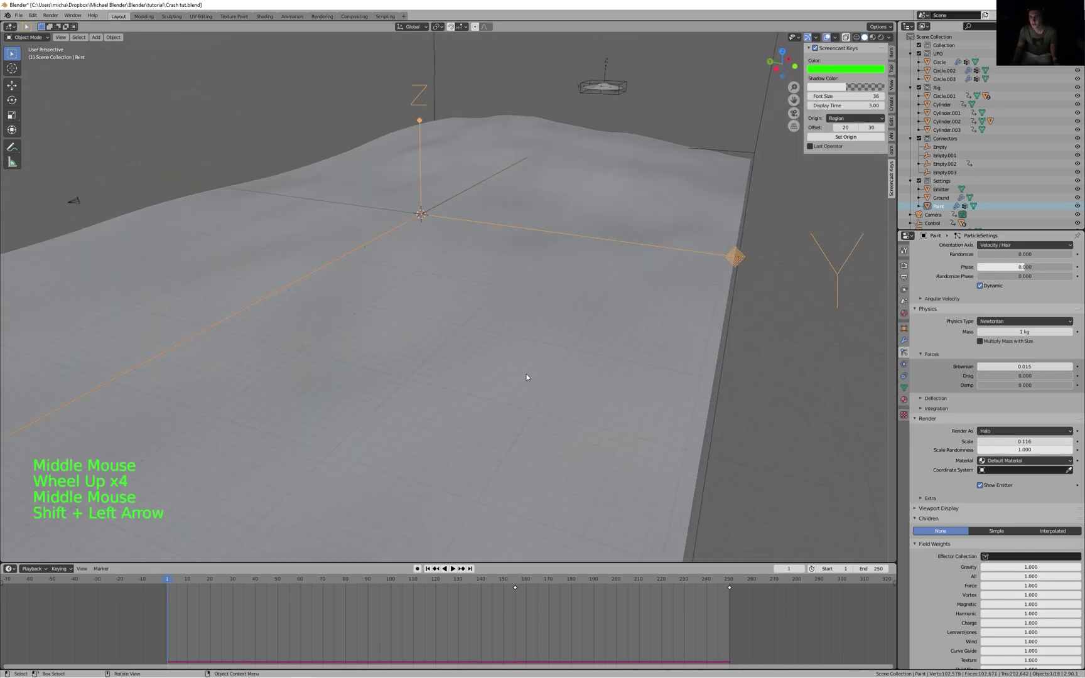
scroll(613, 295, down, 4)
middle_drag(614, 295, 691, 327)
scroll(616, 294, up, 2)
scroll(646, 307, down, 2)
scroll(1045, 358, up, 6)
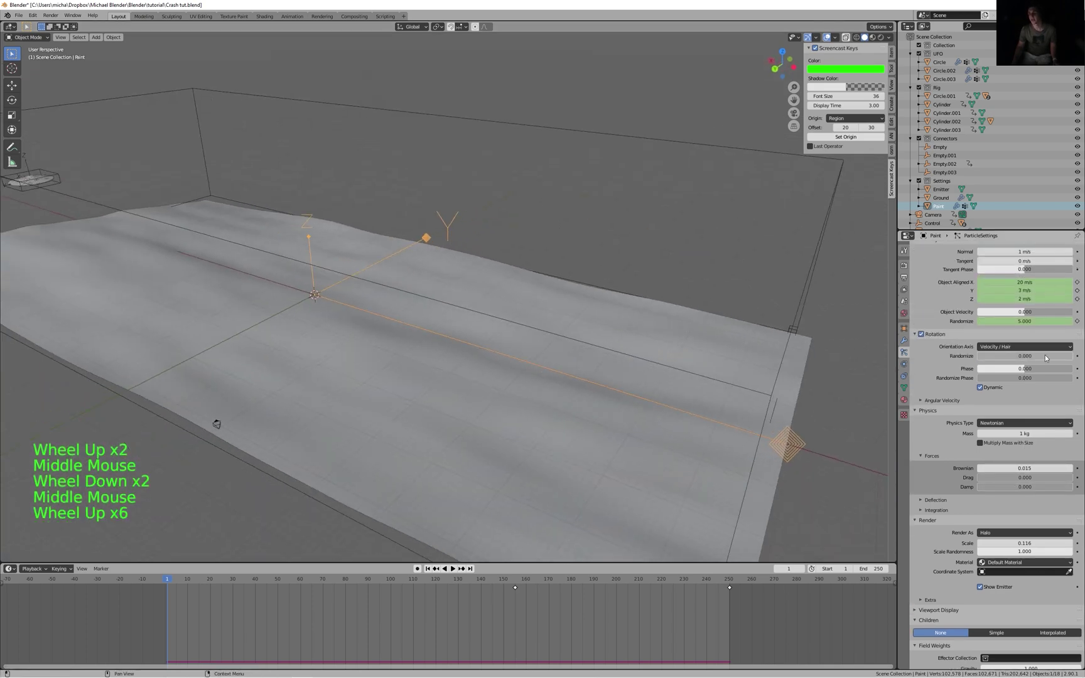
scroll(1042, 357, up, 2)
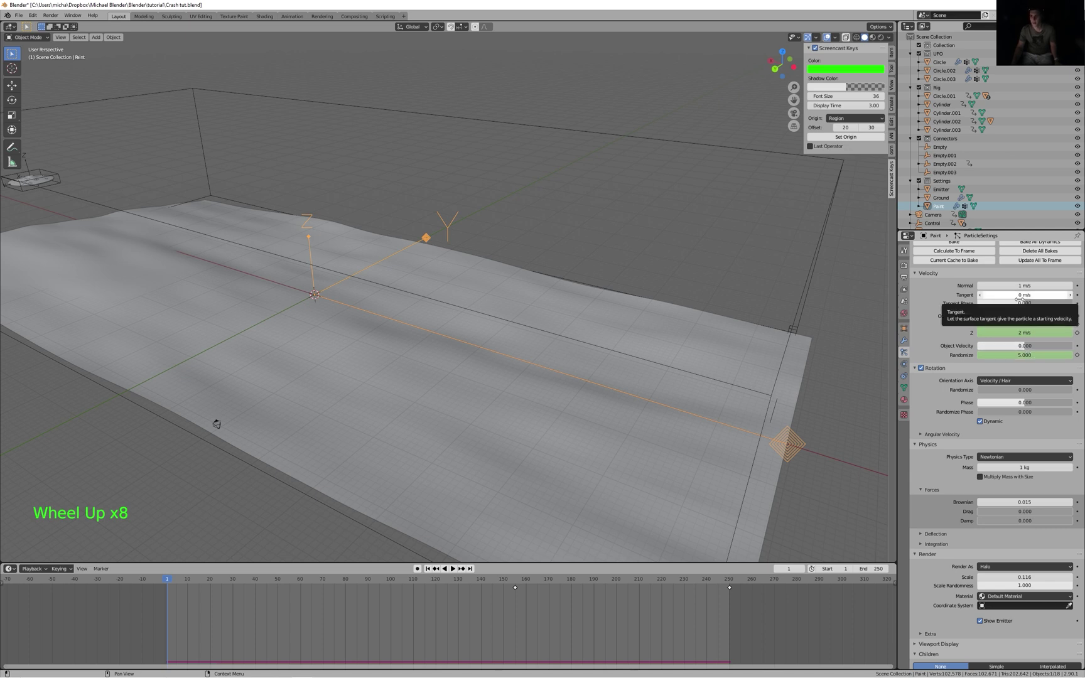
scroll(942, 310, down, 3)
scroll(947, 260, up, 11)
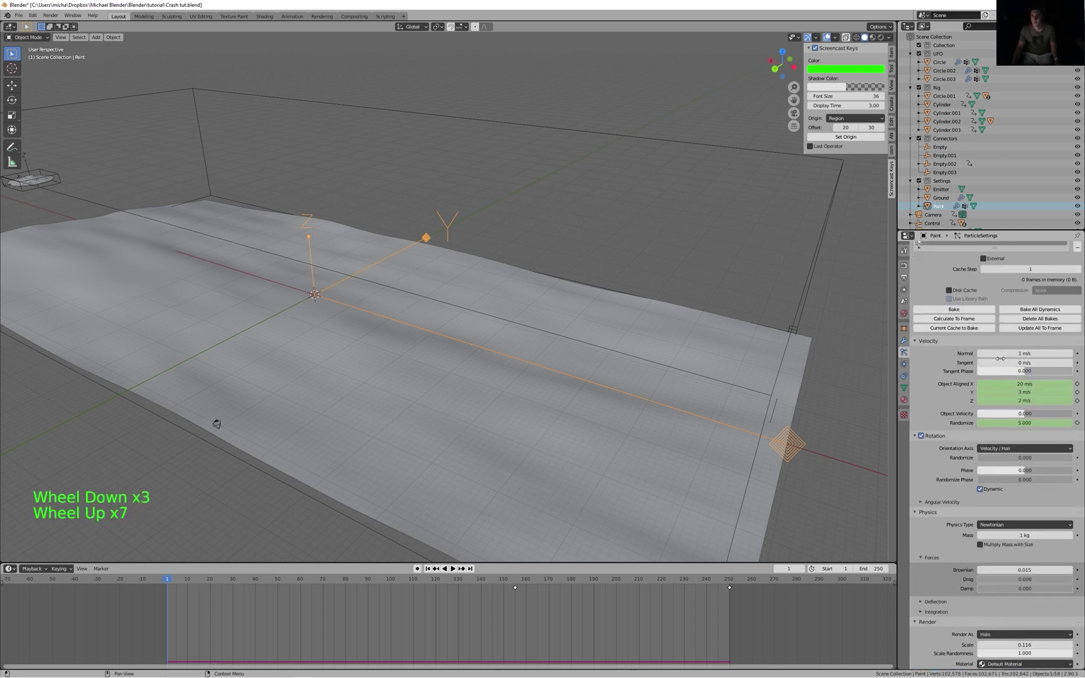
scroll(947, 260, up, 5)
scroll(966, 262, up, 5)
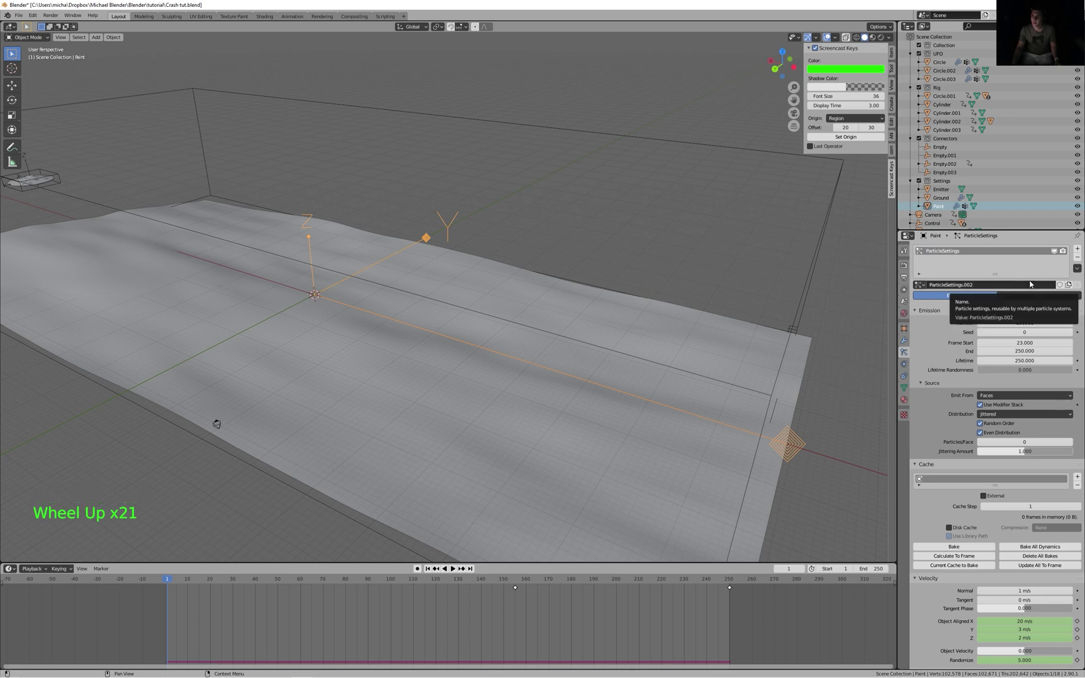
- Set the Paint particle system's lifetime to 3 frames
middle_drag(389, 402, 656, 377)
scroll(439, 401, down, 2)
scroll(526, 418, up, 1)
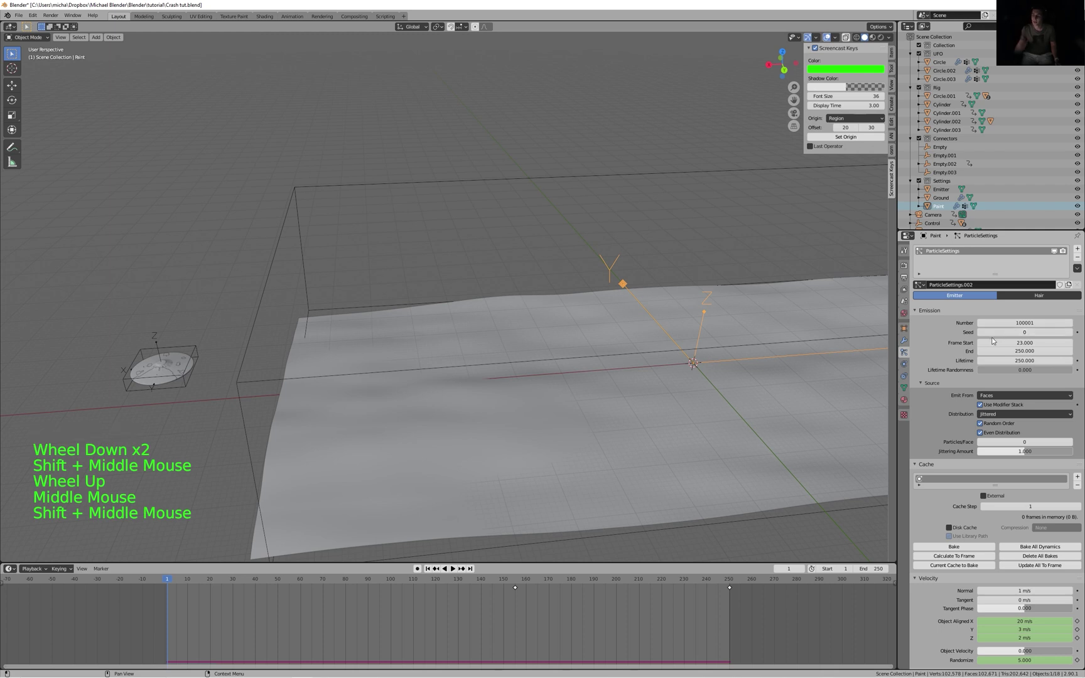
click(998, 360)
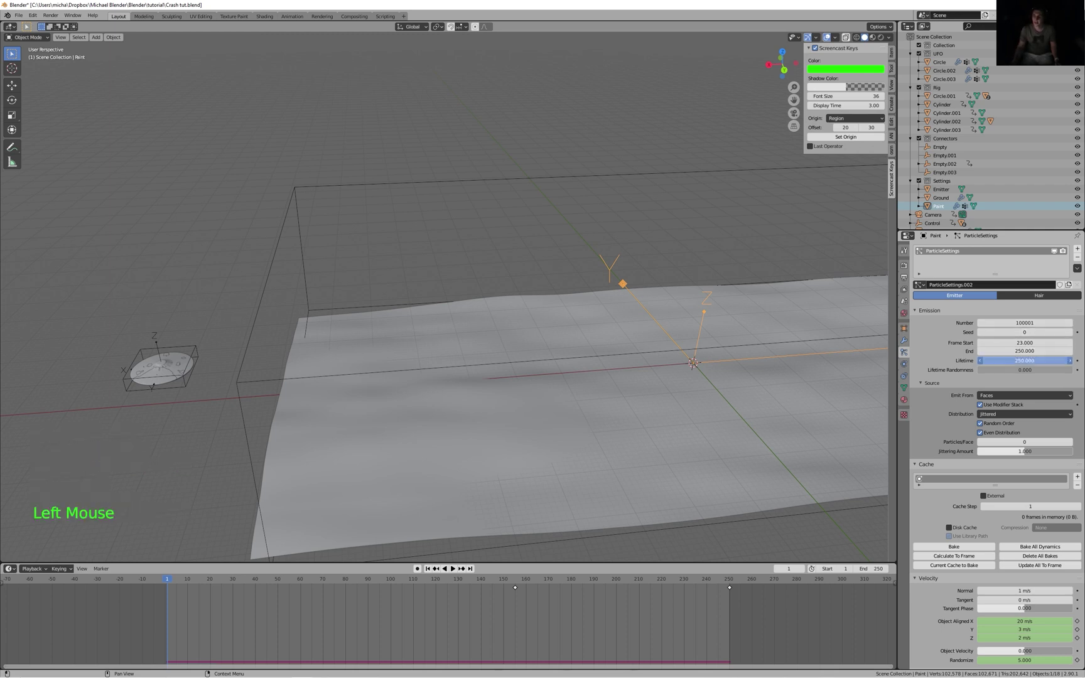
key(Return)
- Play the simulation from the first frame and inspect the fire and smoke trail behind the UFO from several angles
key(shift+Left)
key(space)
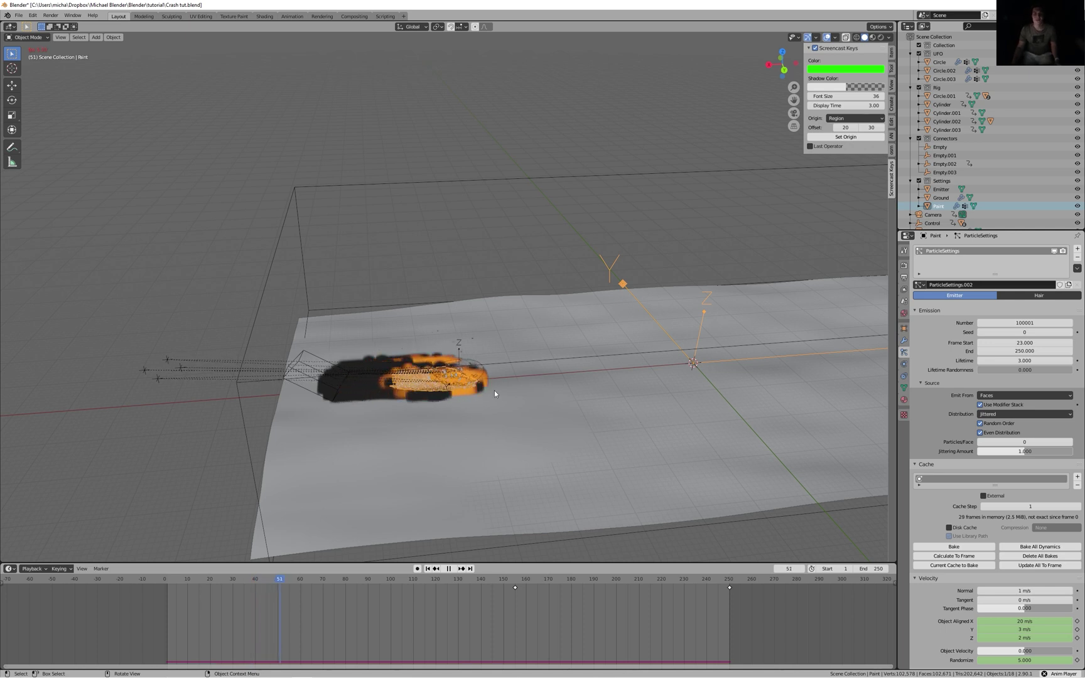
middle_drag(609, 276, 621, 299)
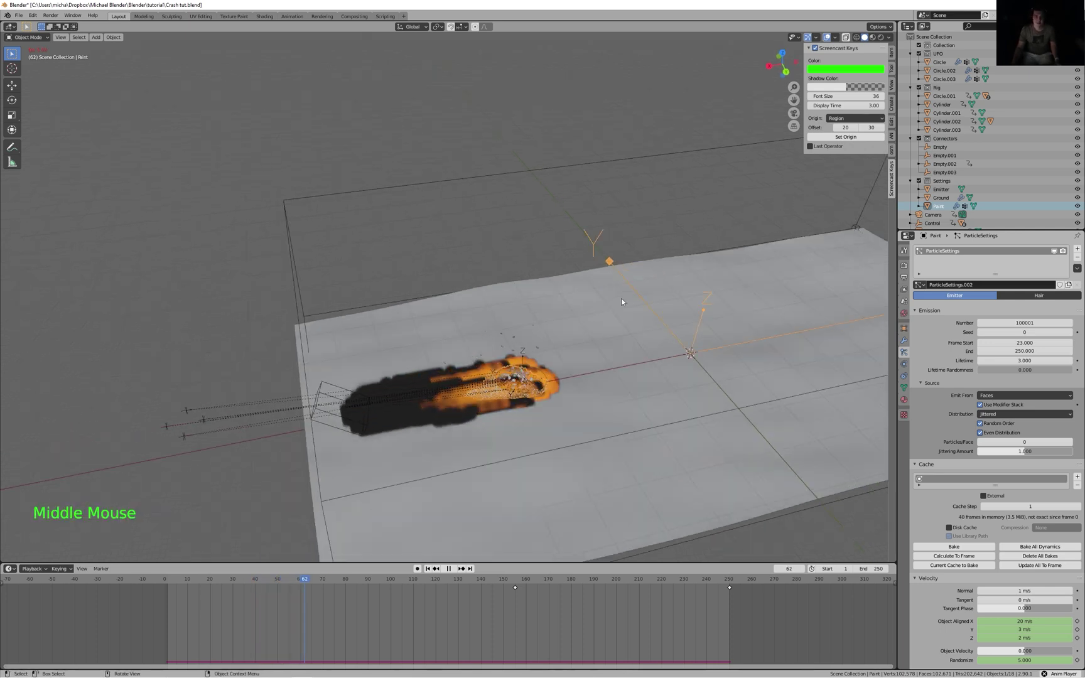
shift+middle_drag(711, 374, 668, 364)
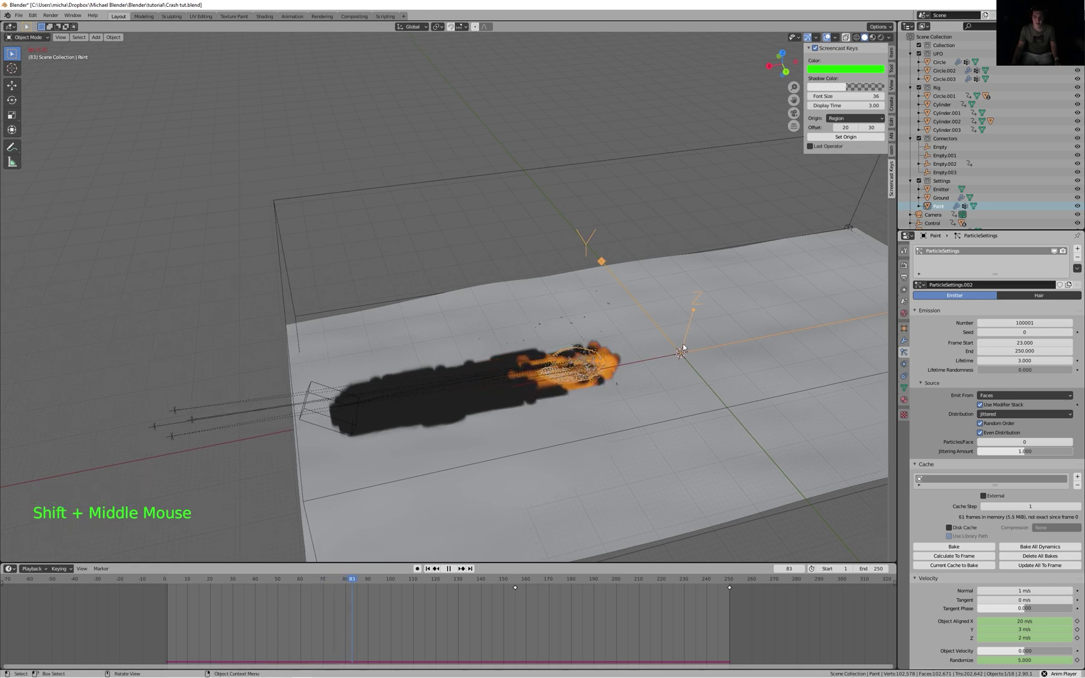
- Play the simulation on to frame 103 and view the fire and smoke trail from another side
key(space)
middle_drag(682, 347, 421, 349)
key(space)
key(space)
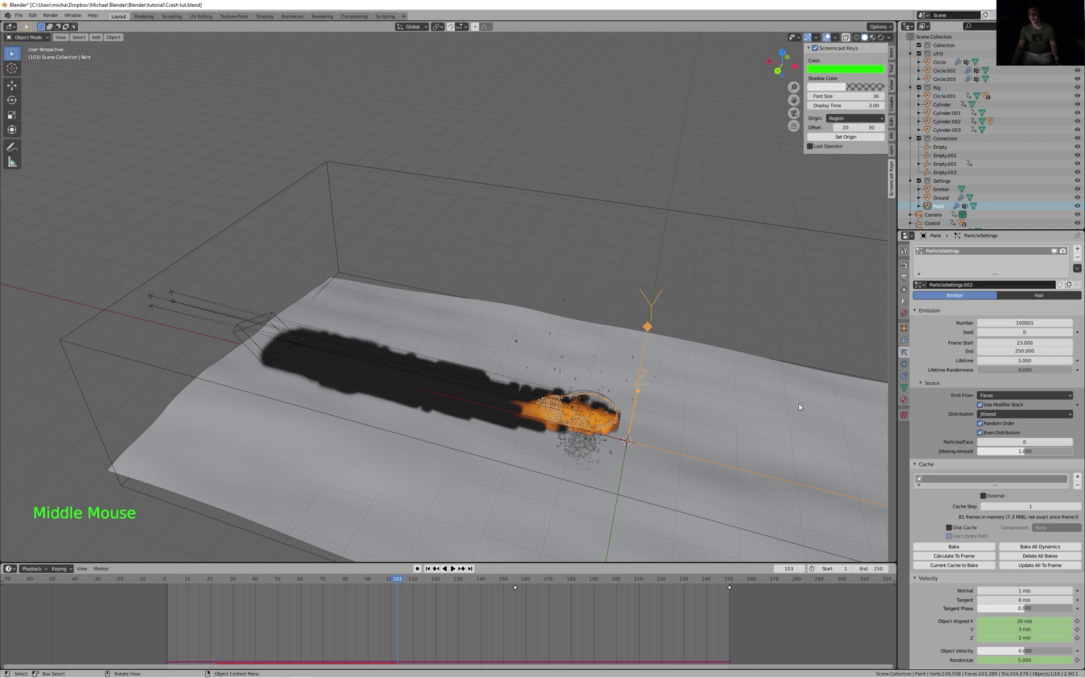
- Select the Smoke Domain box around the terrain and show its fluid physics settings
click(534, 194)
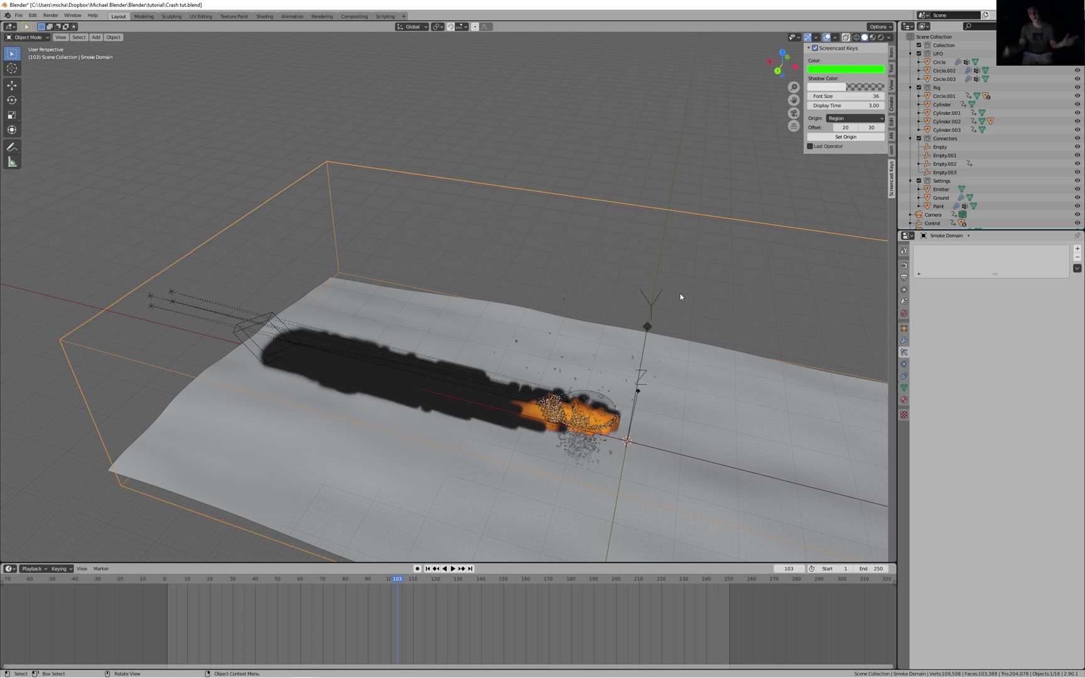
middle_drag(639, 309, 654, 310)
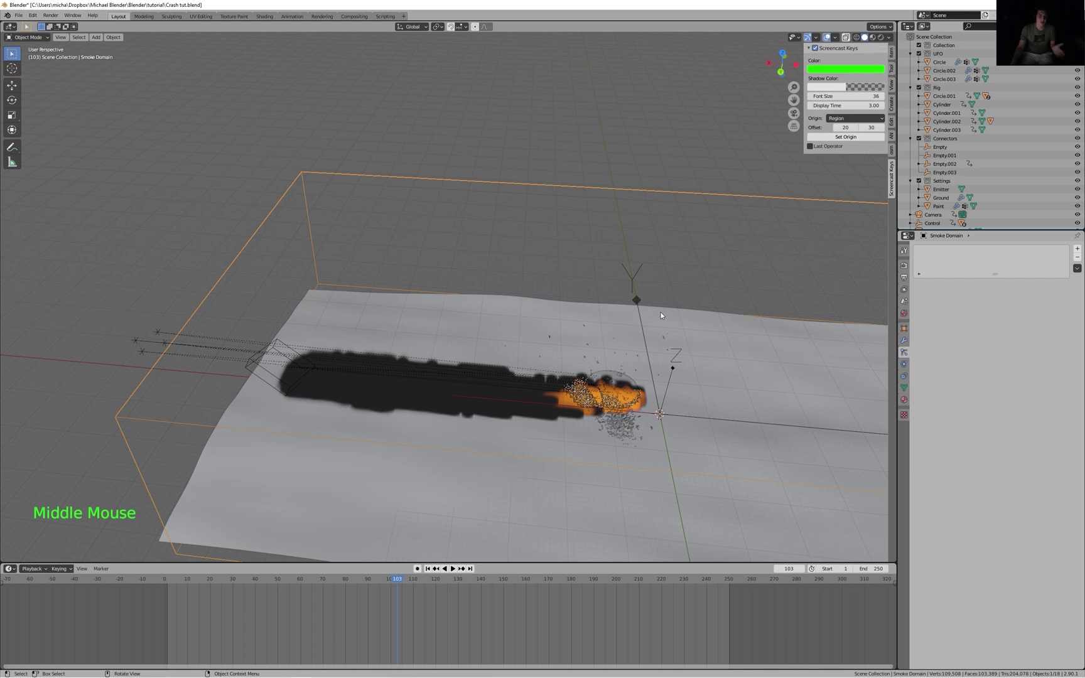
middle_drag(717, 323, 634, 352)
scroll(631, 340, down, 1)
middle_drag(877, 370, 475, 366)
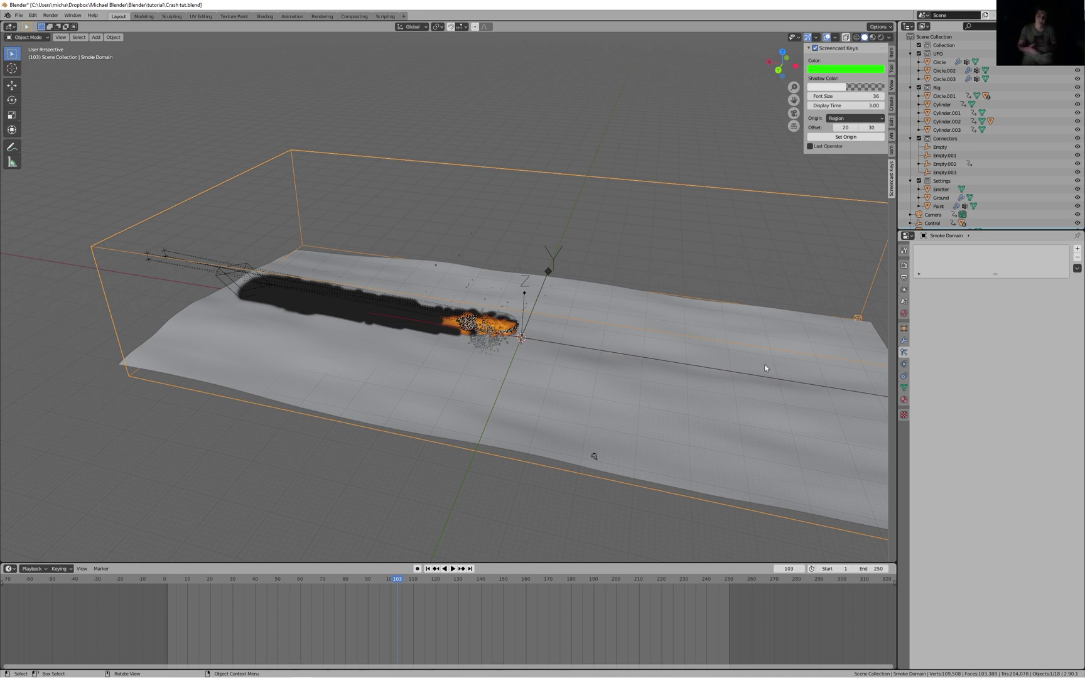
click(904, 364)
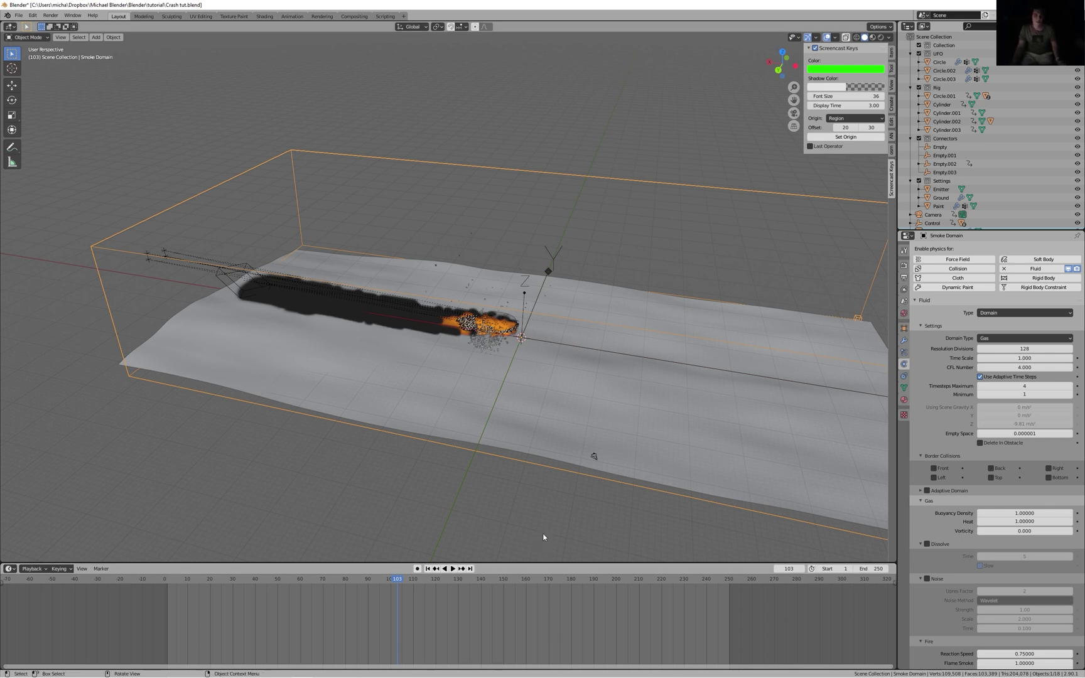
- Enable Adaptive Domain for the Smoke Domain and collapse its subsettings
scroll(482, 605, down, 3)
scroll(482, 605, up, 3)
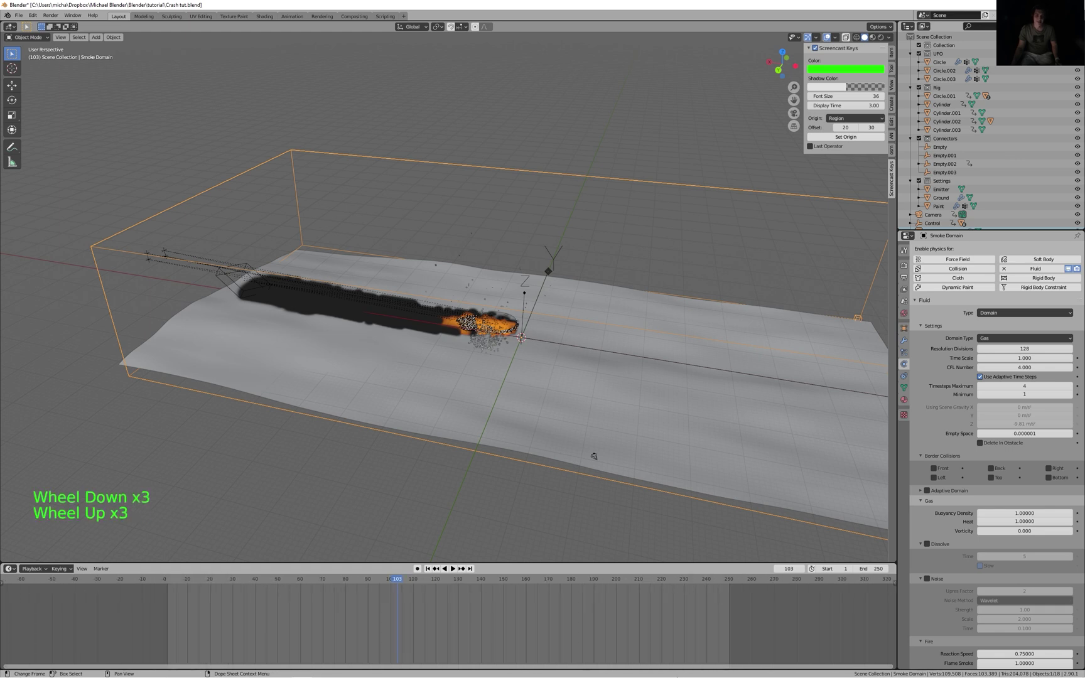
mouse_move(686, 675)
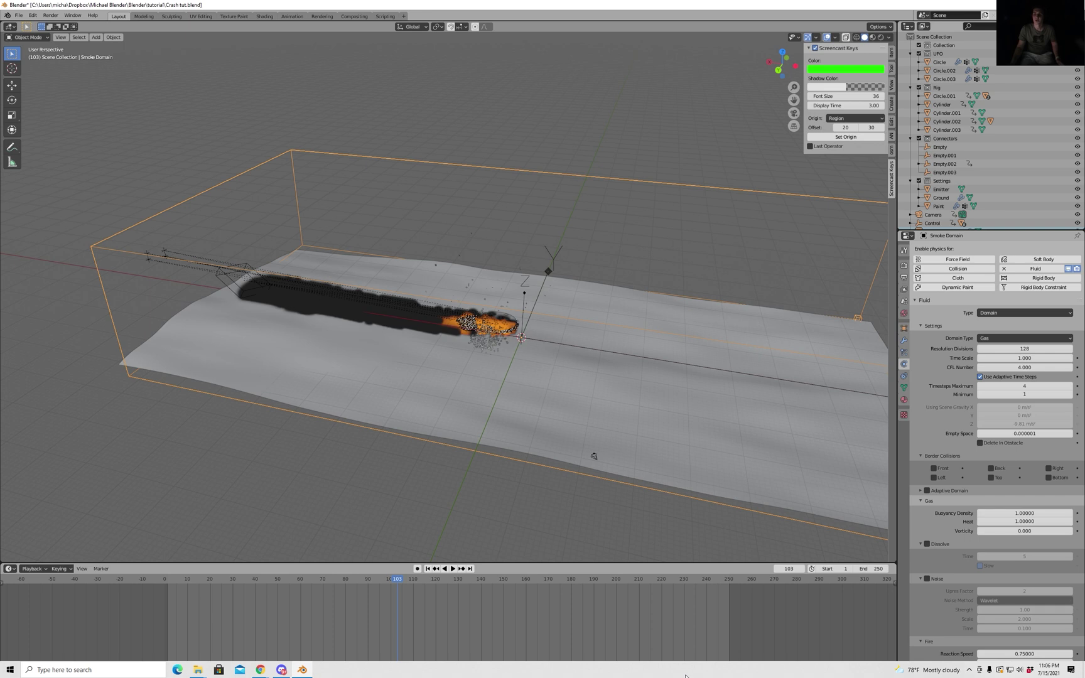
scroll(1010, 373, up, 1)
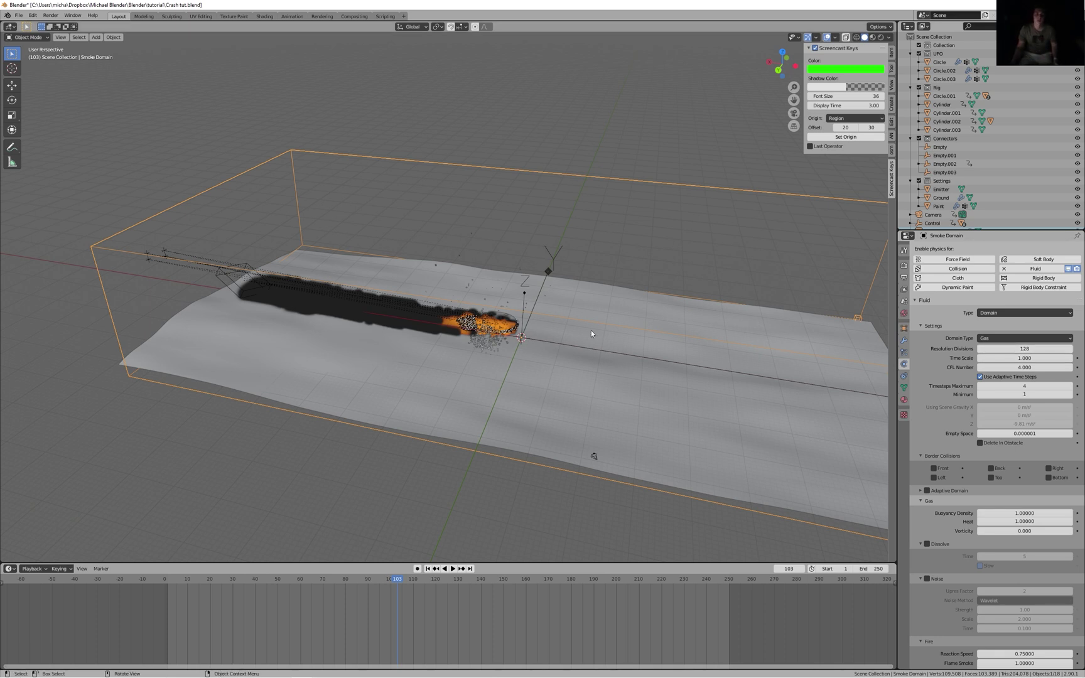
middle_drag(591, 336, 846, 338)
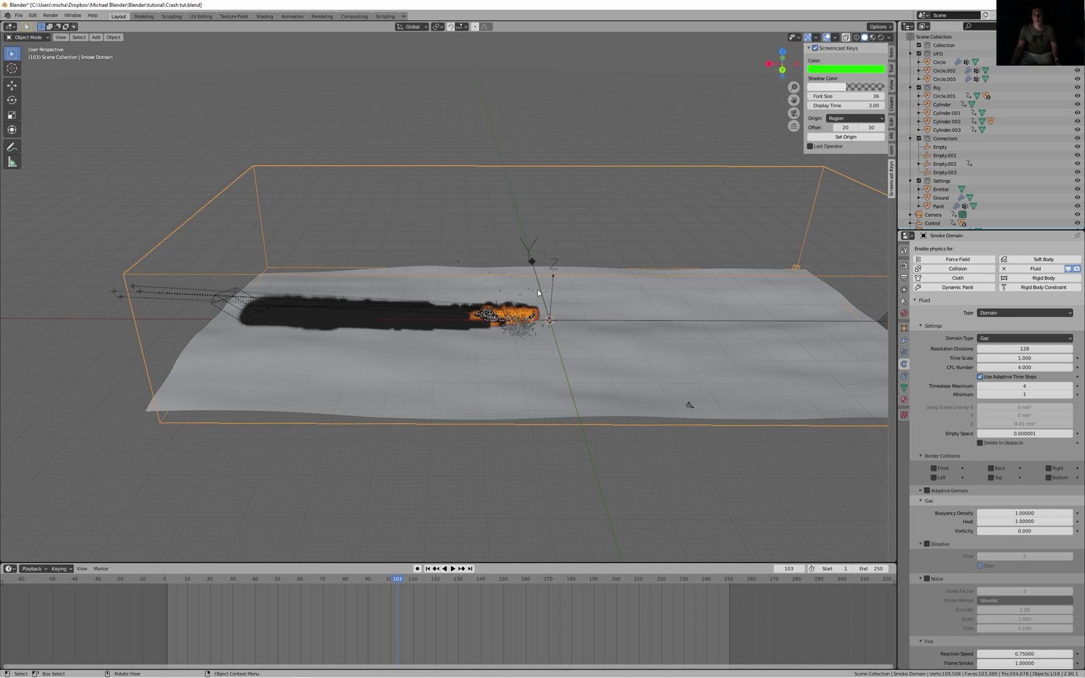
scroll(1031, 460, down, 1)
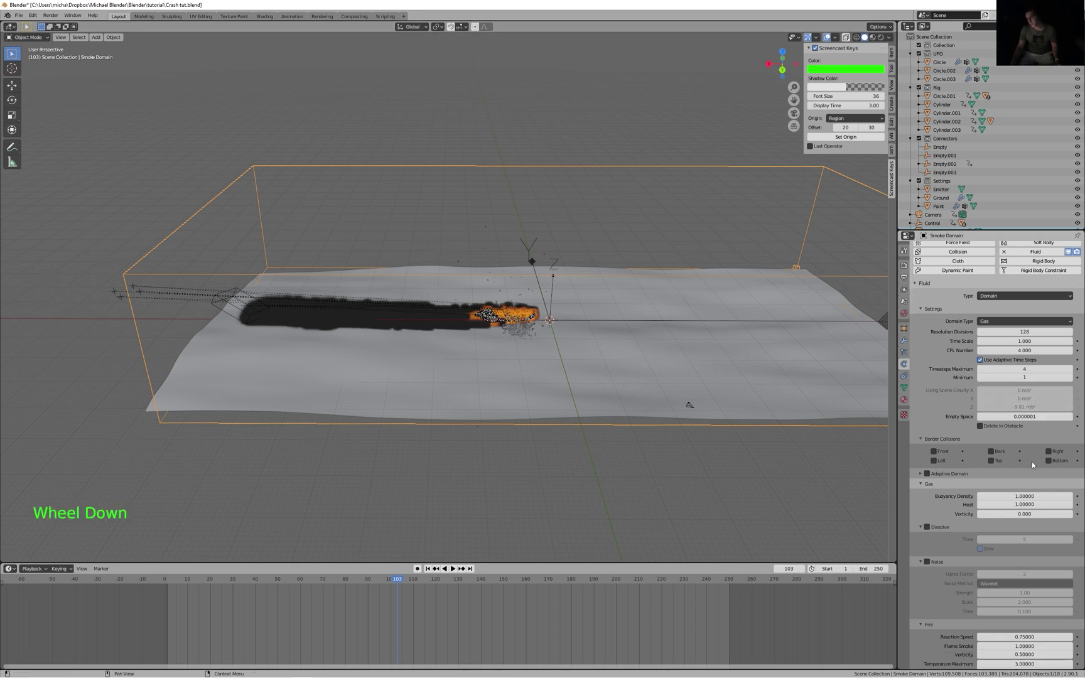
click(933, 474)
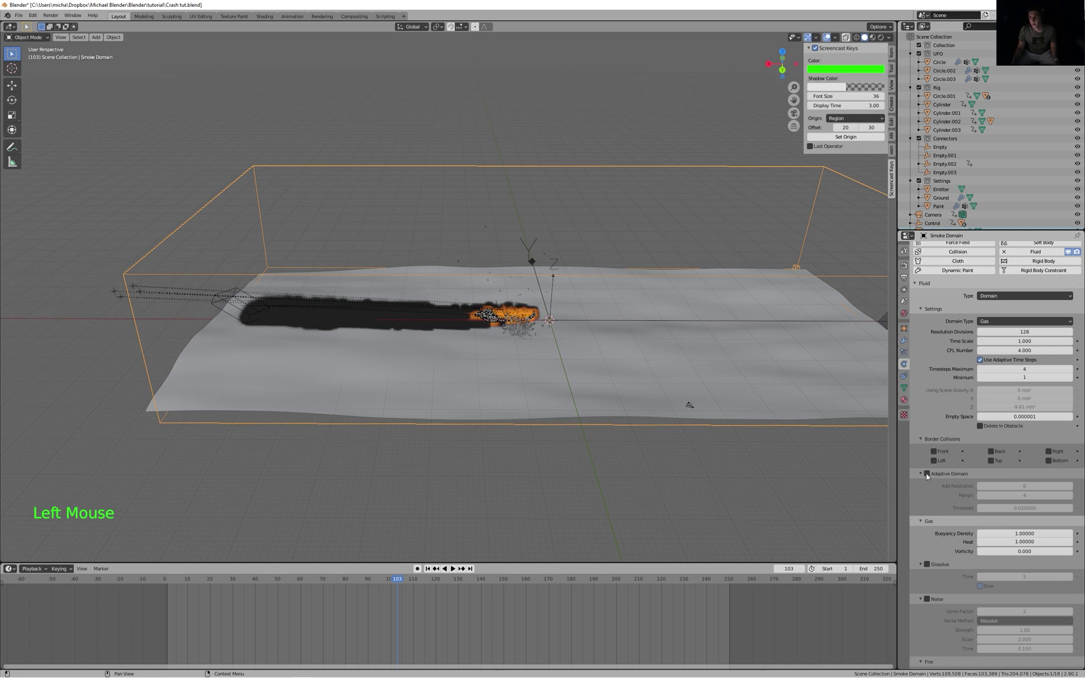
click(927, 474)
click(921, 474)
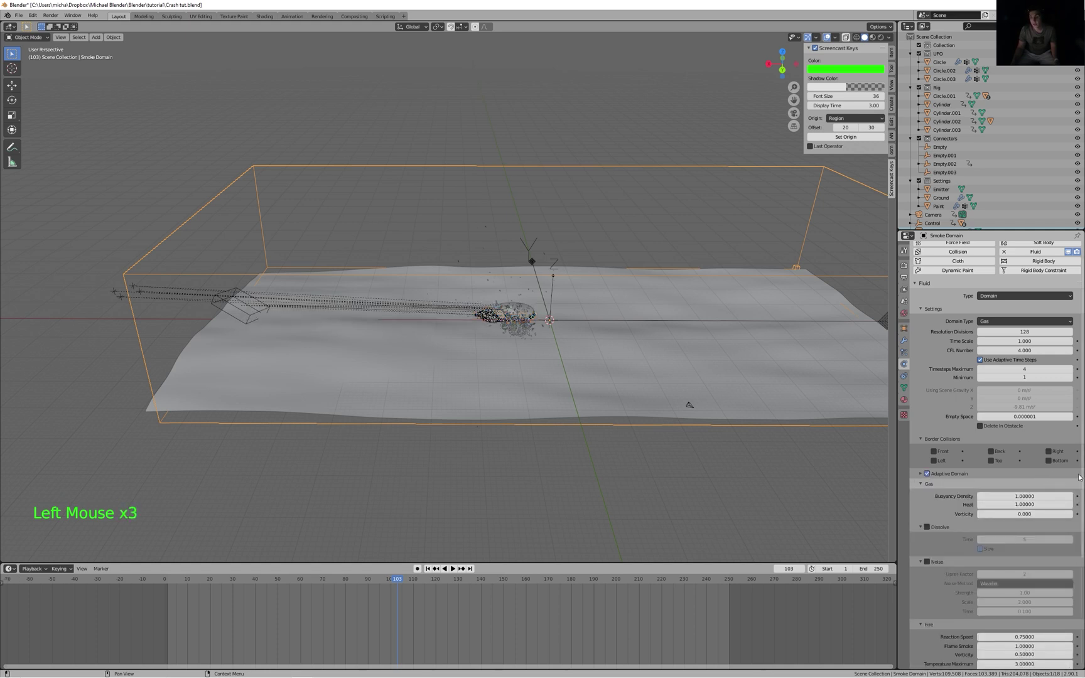
- Set both the gas Buoyancy Density and Heat of the Smoke Domain to 0.2
drag(1045, 499, 1044, 504)
click(1045, 499)
text(0.2)
key(Return)
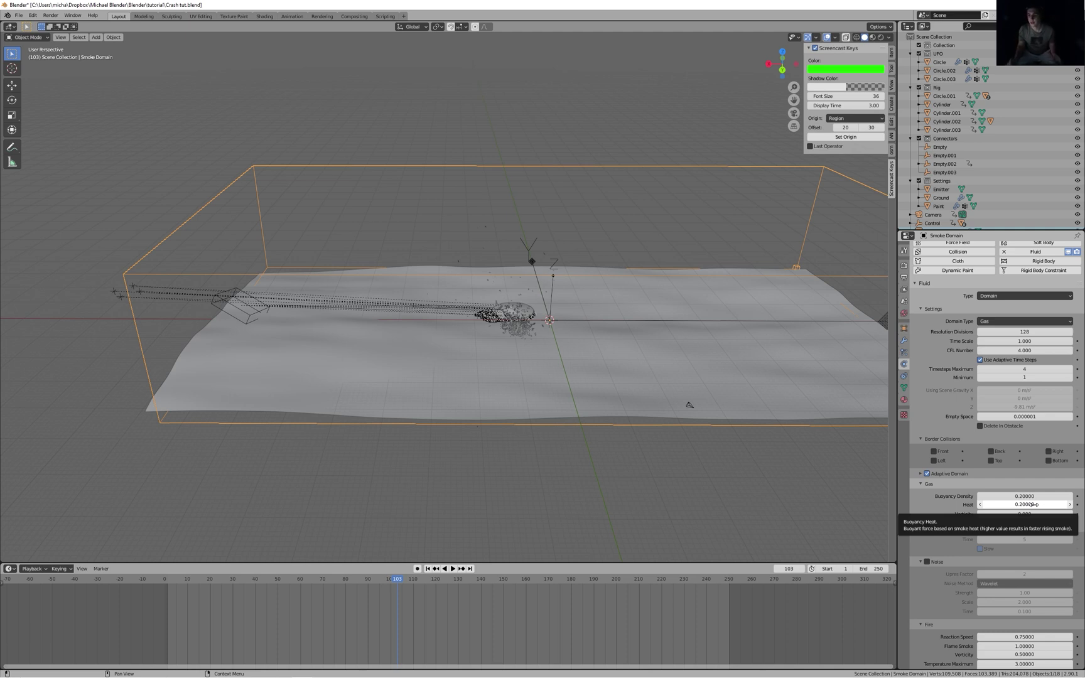
- Set the Smoke Domain's Time Scale to 0.1
click(1026, 341)
text(.1)
key(Return)
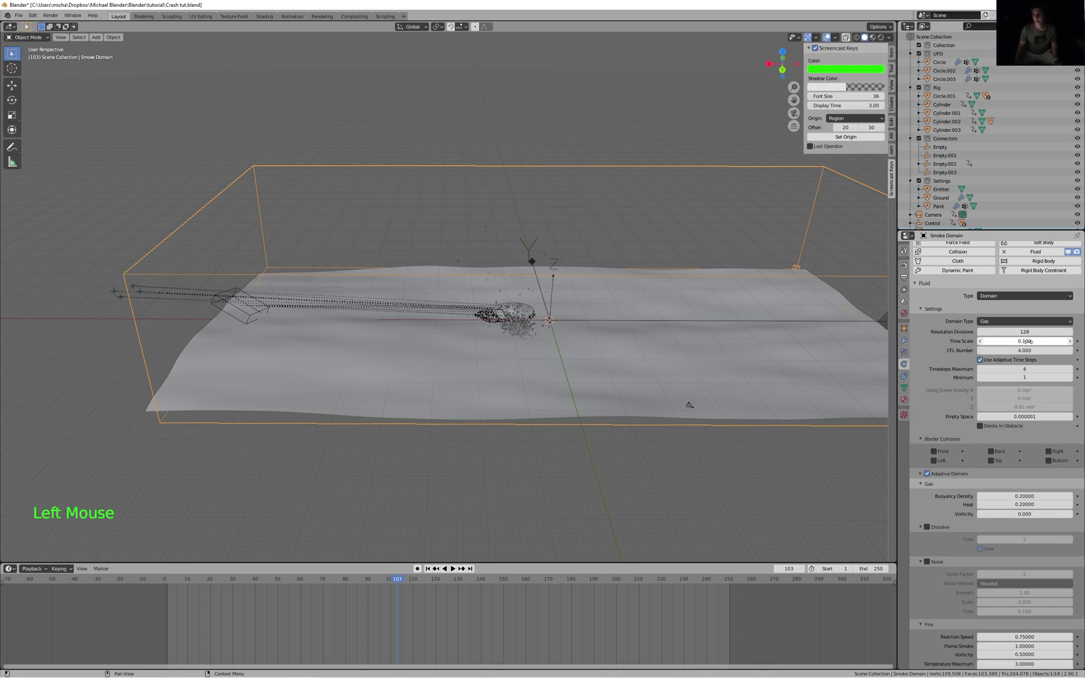
- Replay the simulation from the first frame to frame 31 to check the adaptive domain and slower fire
key(space)
key(space)
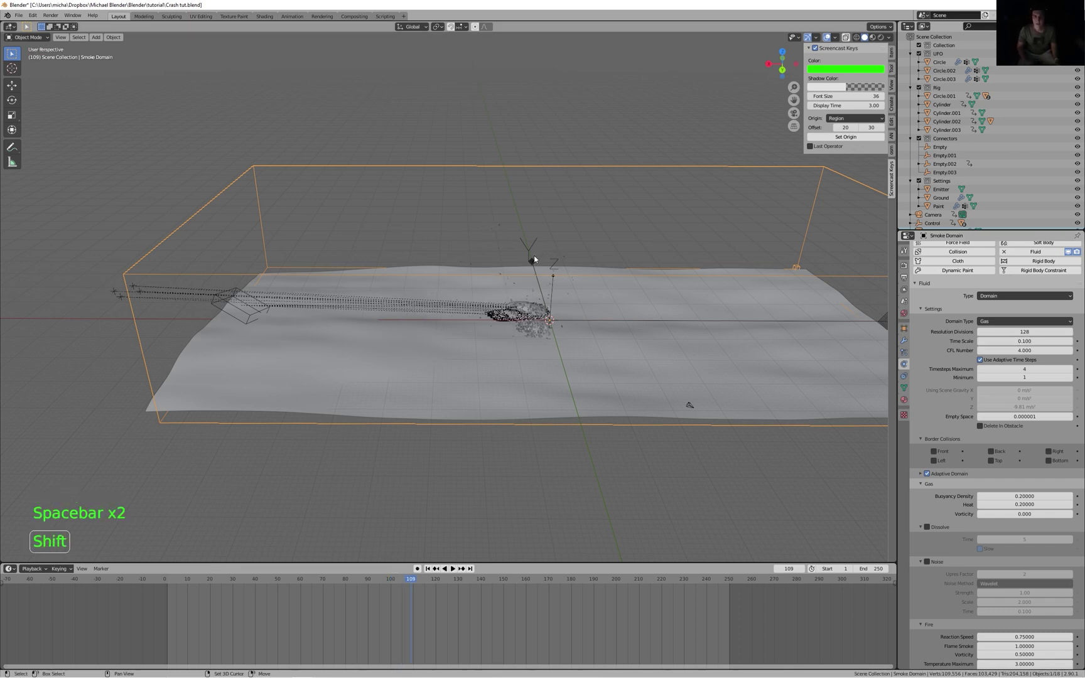
key(shift+Left)
key(space)
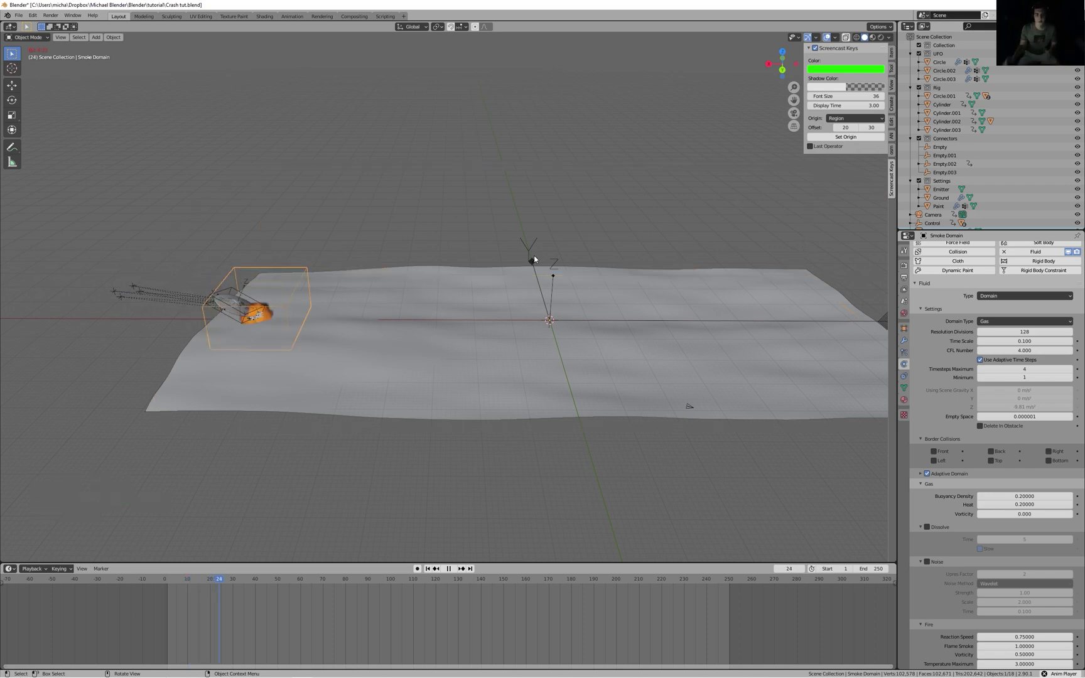
key(space)
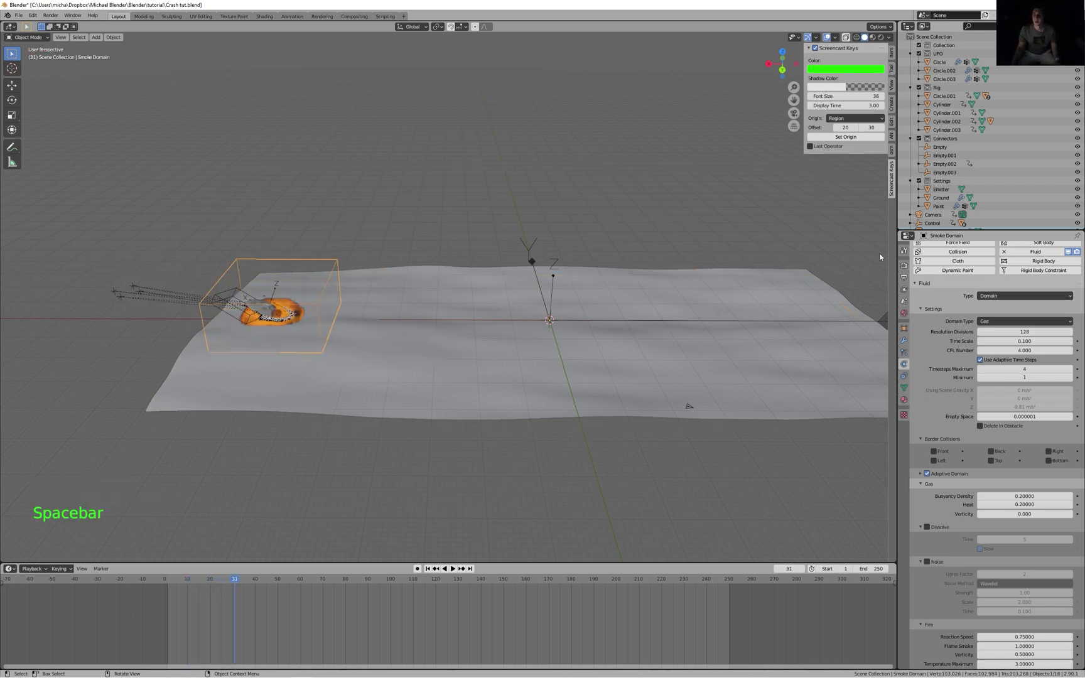
click(899, 291)
click(899, 291)
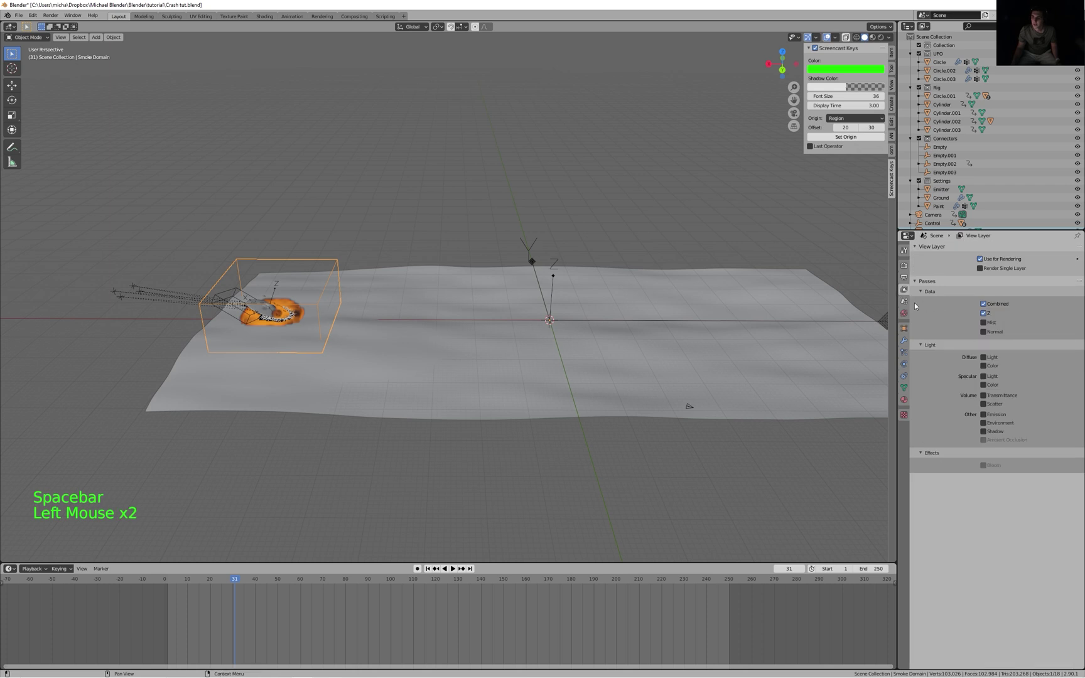
click(904, 301)
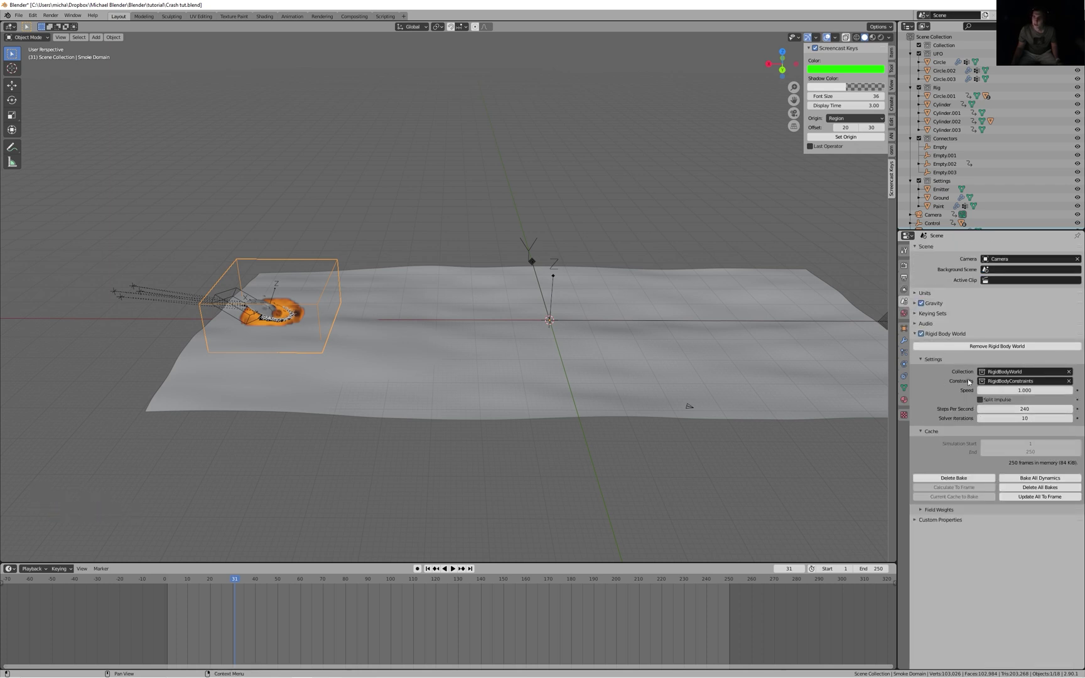
click(905, 365)
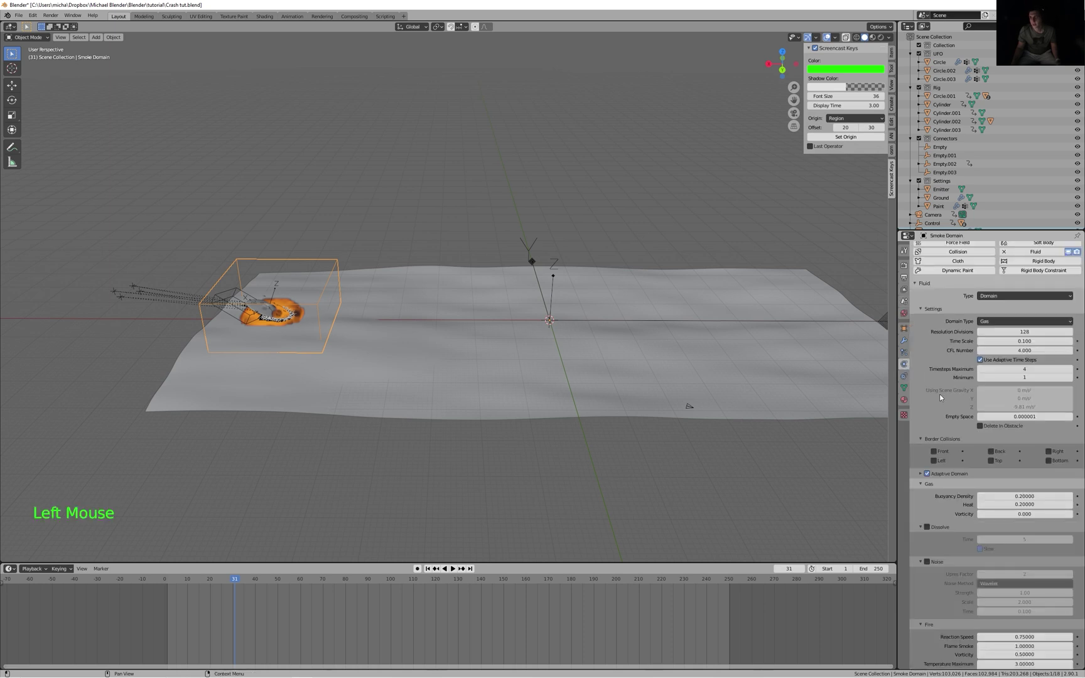
- Enable Dissolve for the domain's smoke with a dissolve time of 25
scroll(1014, 452, down, 4)
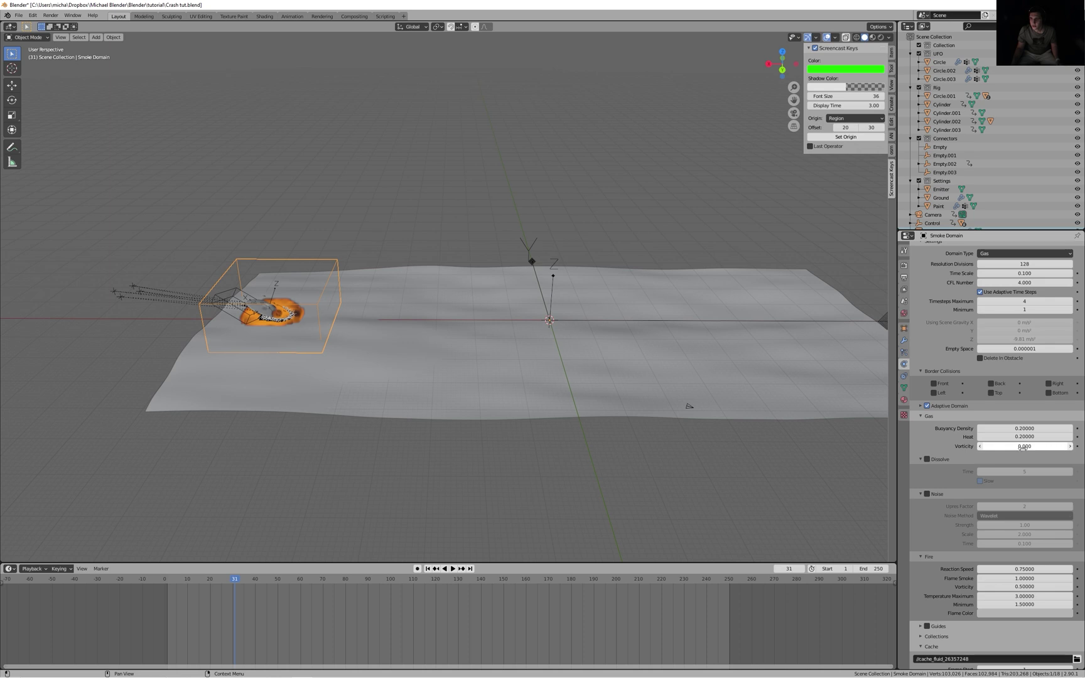
click(1024, 447)
click(942, 459)
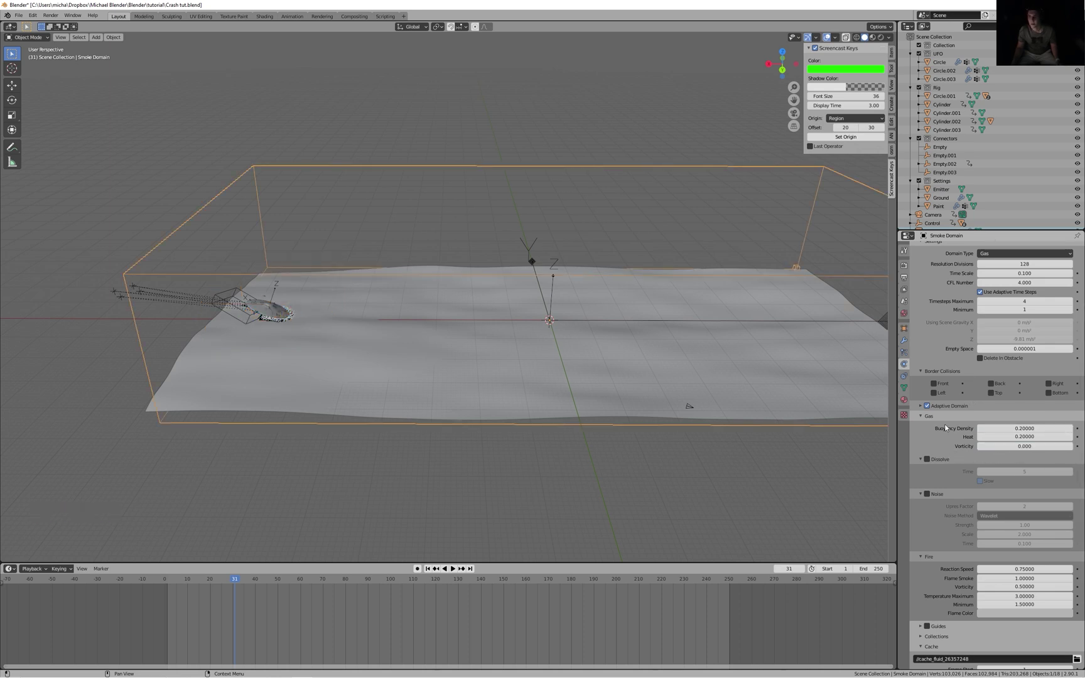
click(929, 459)
click(1020, 471)
text(25)
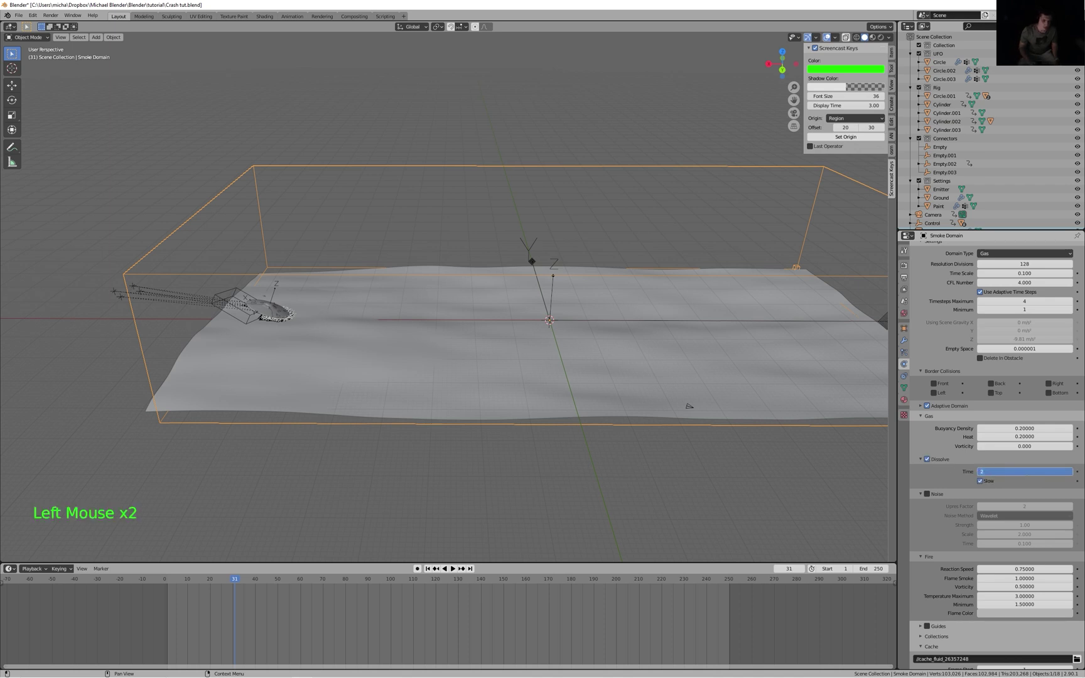
key(Return)
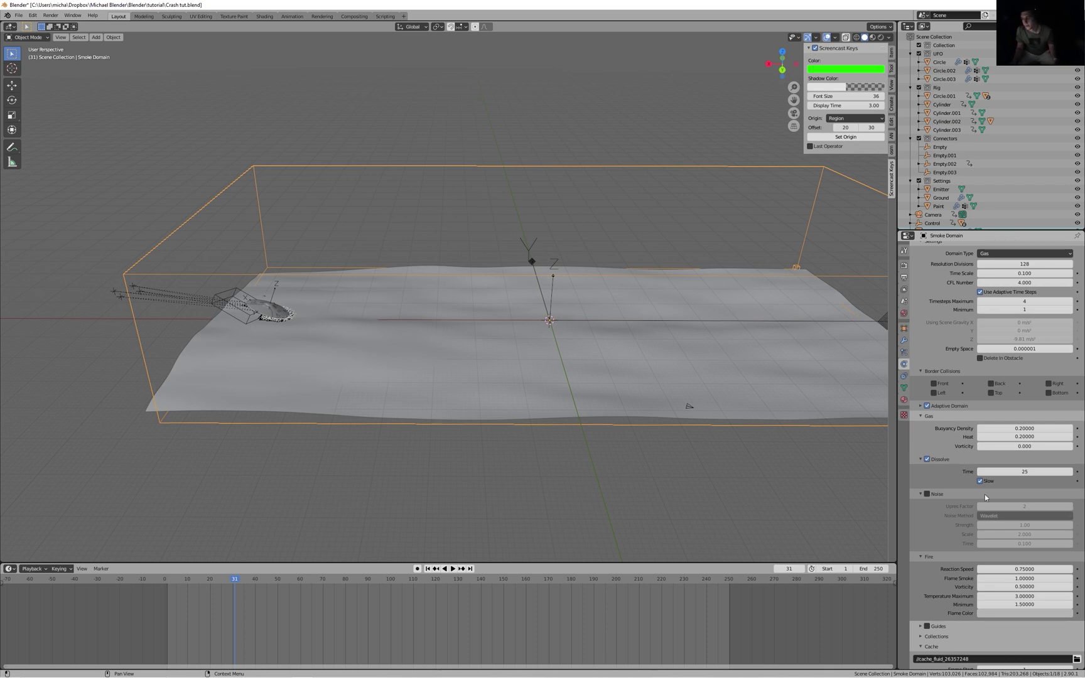
- Enable Noise on the Smoke Domain and set the fire Vorticity to 2
click(926, 494)
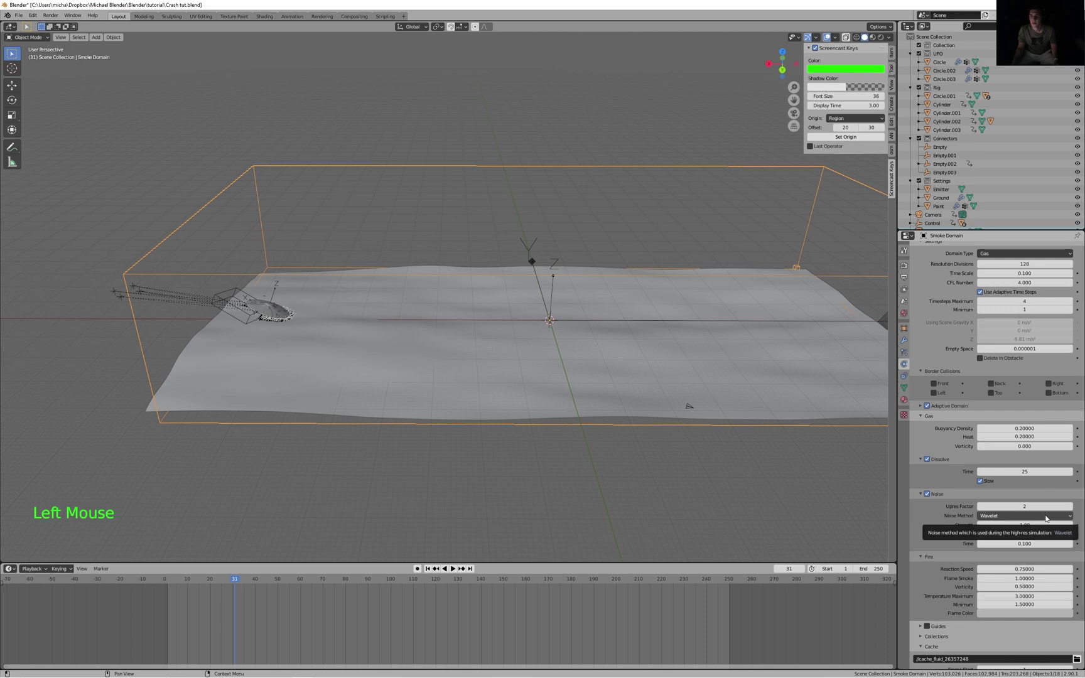
scroll(1050, 517, down, 1)
scroll(1050, 516, down, 6)
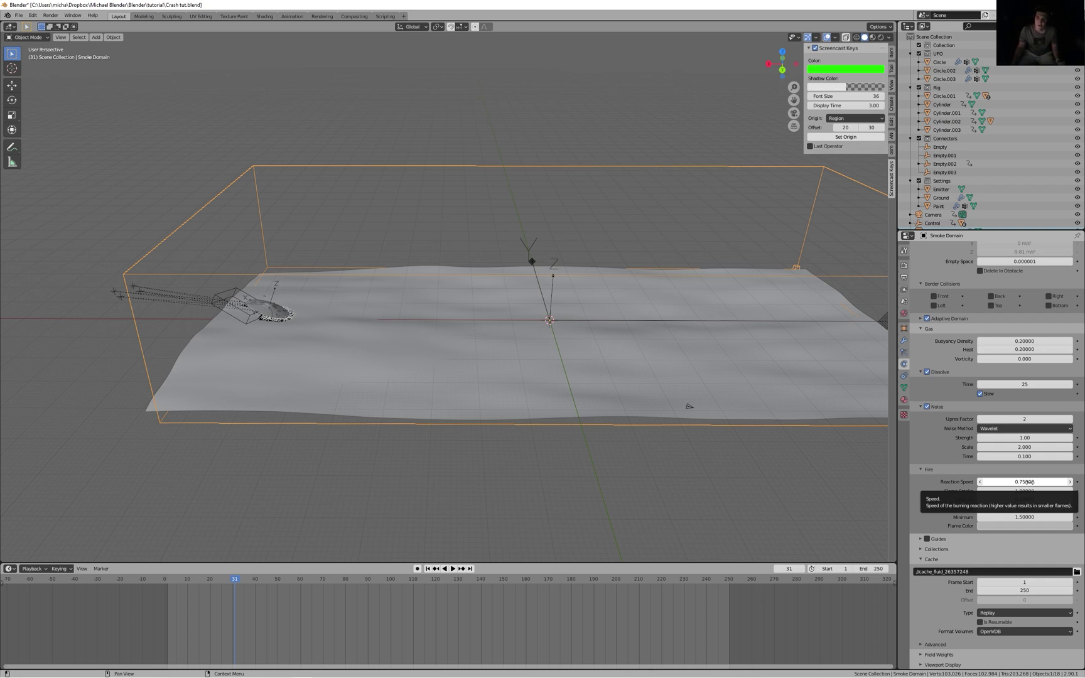
scroll(1033, 512, down, 1)
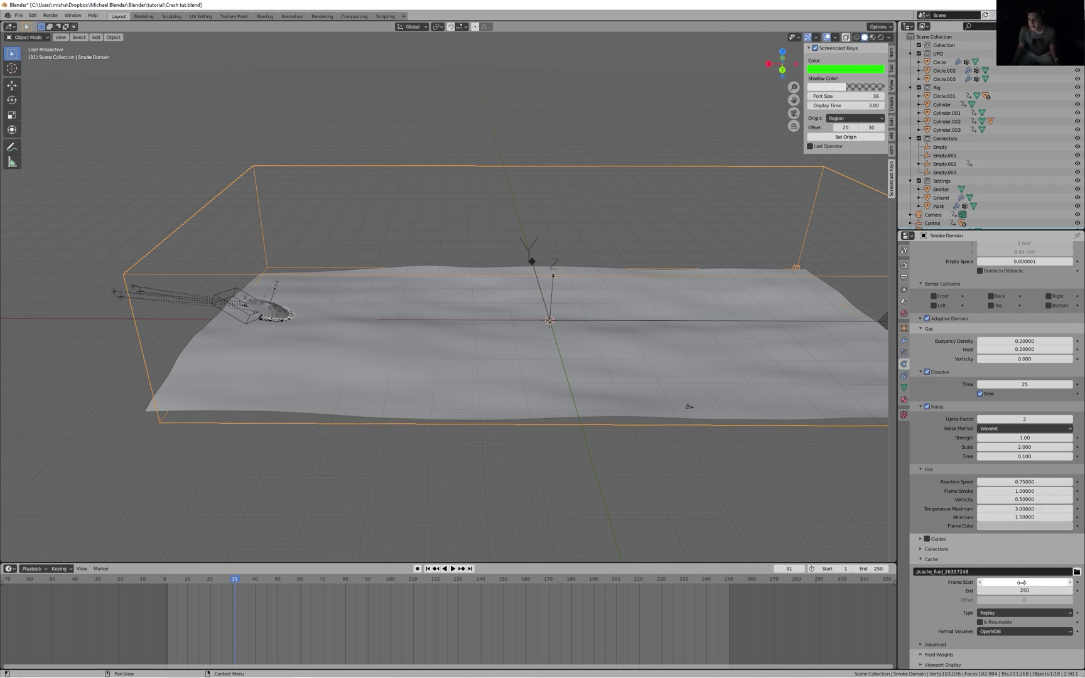
click(1027, 503)
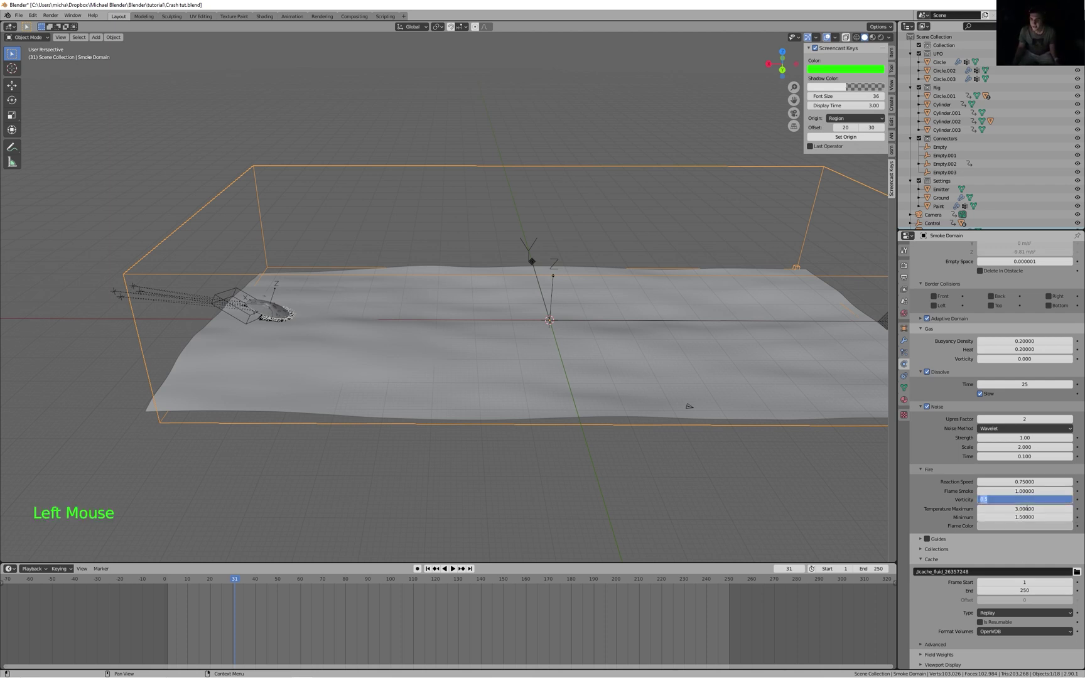
text(2)
key(Return)
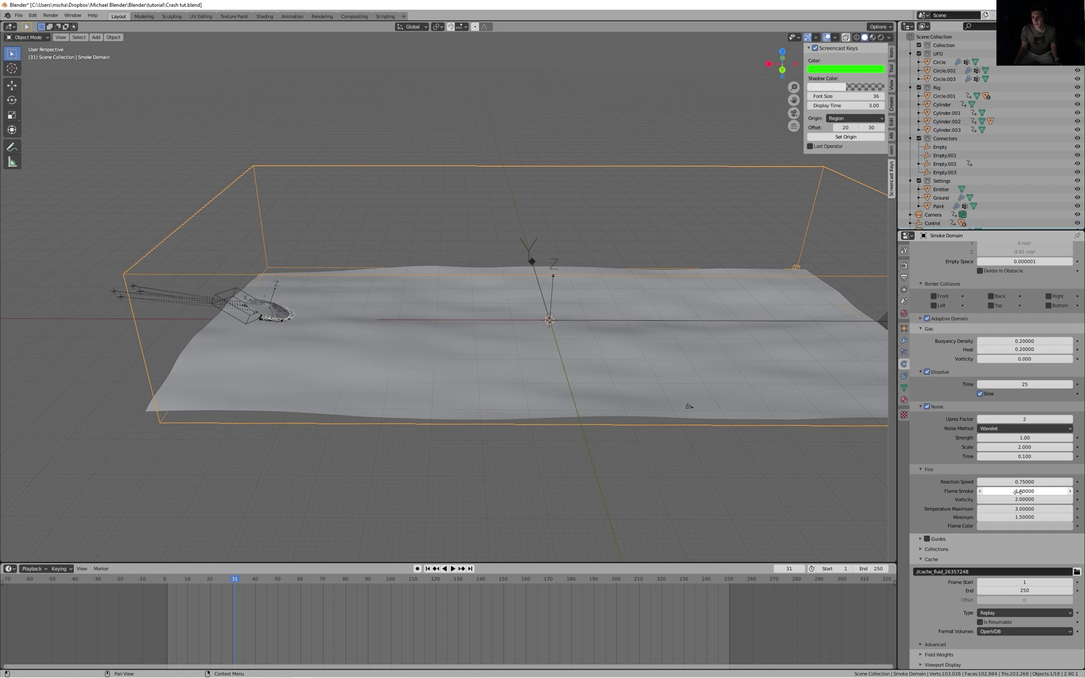
- Set the Smoke Domain's cache type to All and make the cache resumable
scroll(993, 641, down, 3)
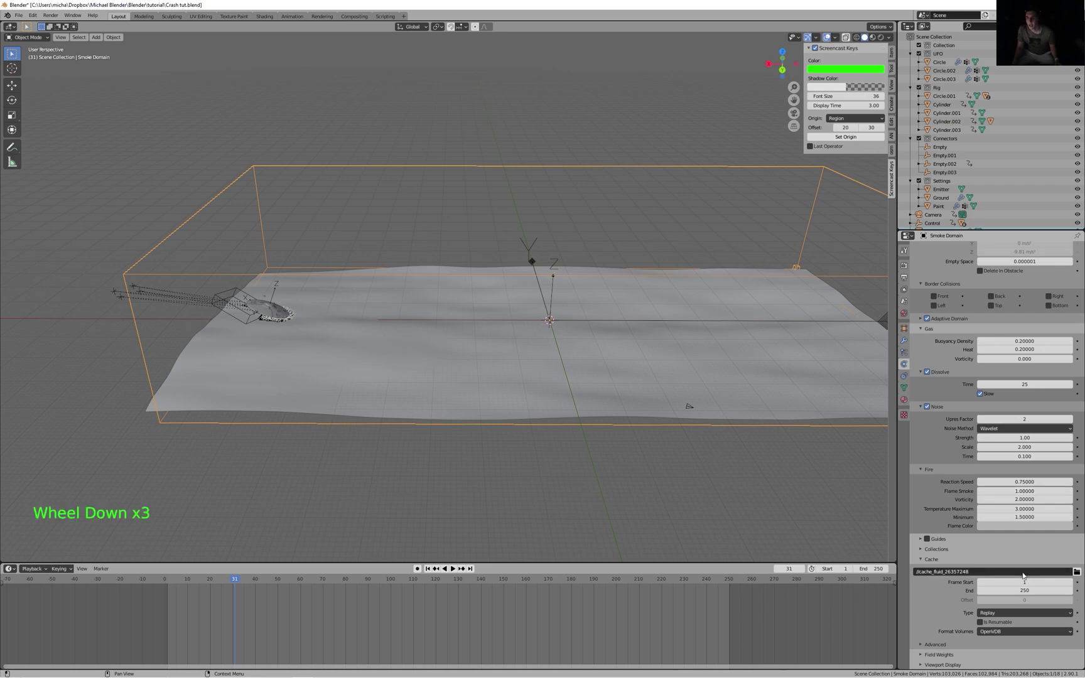
click(991, 622)
click(998, 612)
click(996, 642)
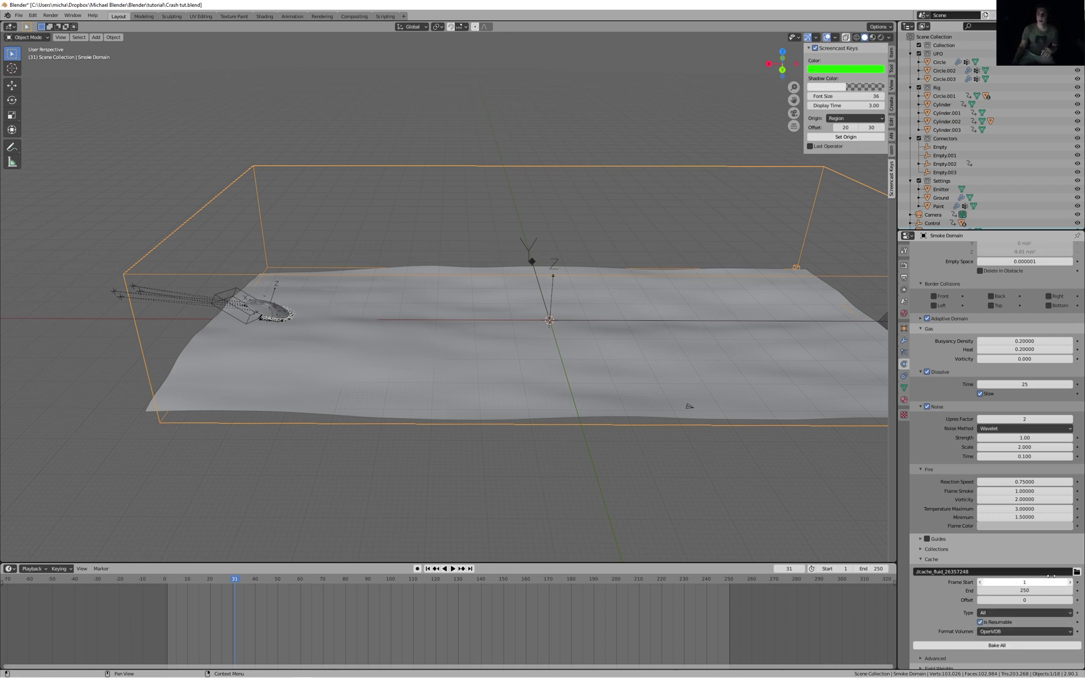
- Review the Smoke Domain's border collision, gas, dissolve, noise, fire and cache settings before baking
scroll(949, 427, up, 4)
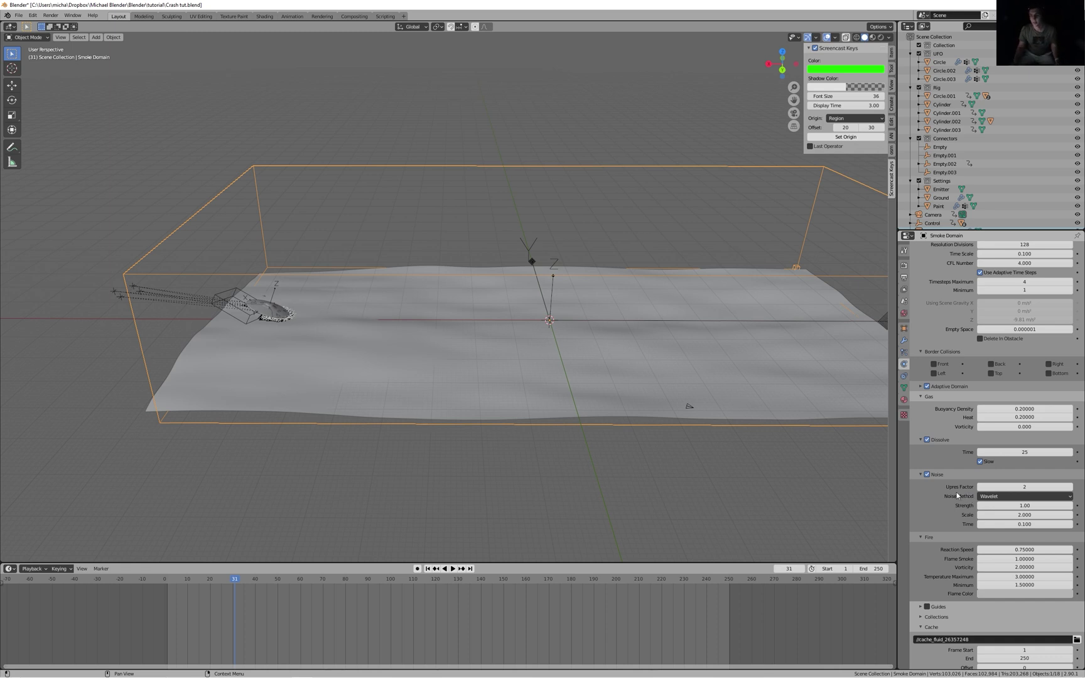
scroll(971, 499, down, 2)
scroll(974, 506, down, 2)
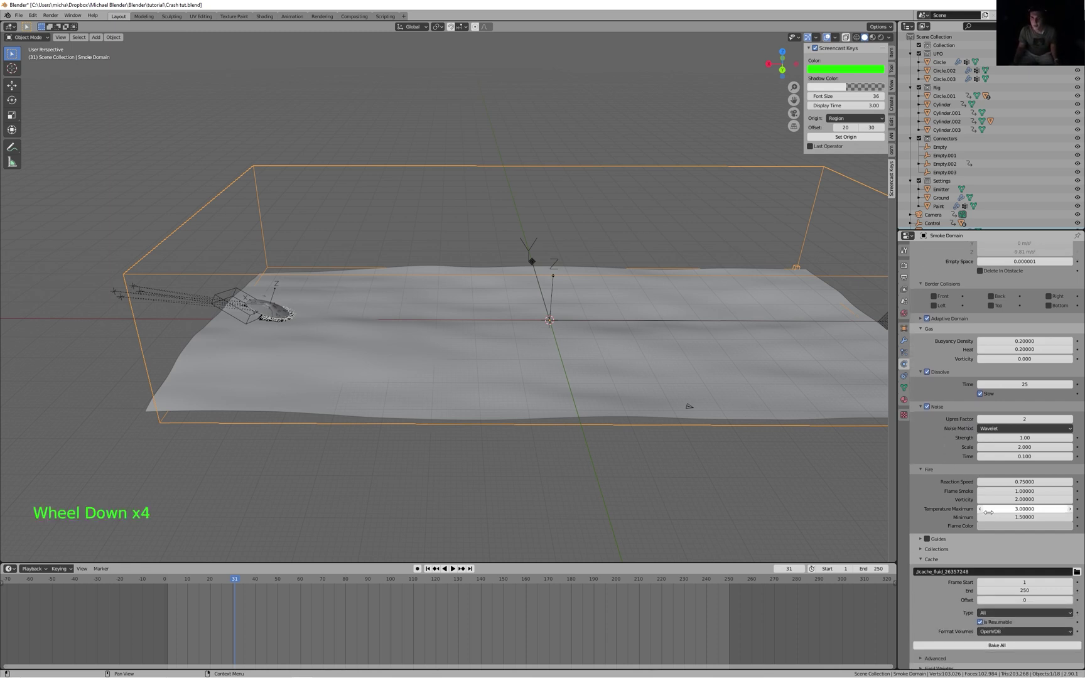
scroll(1004, 515, down, 3)
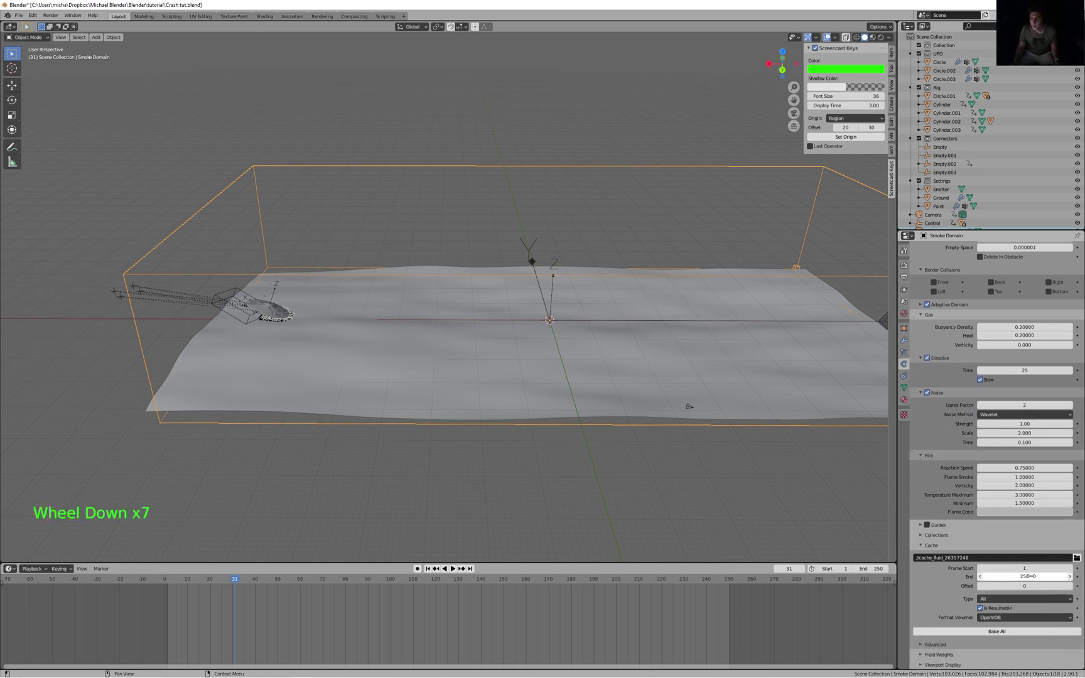
click(1007, 600)
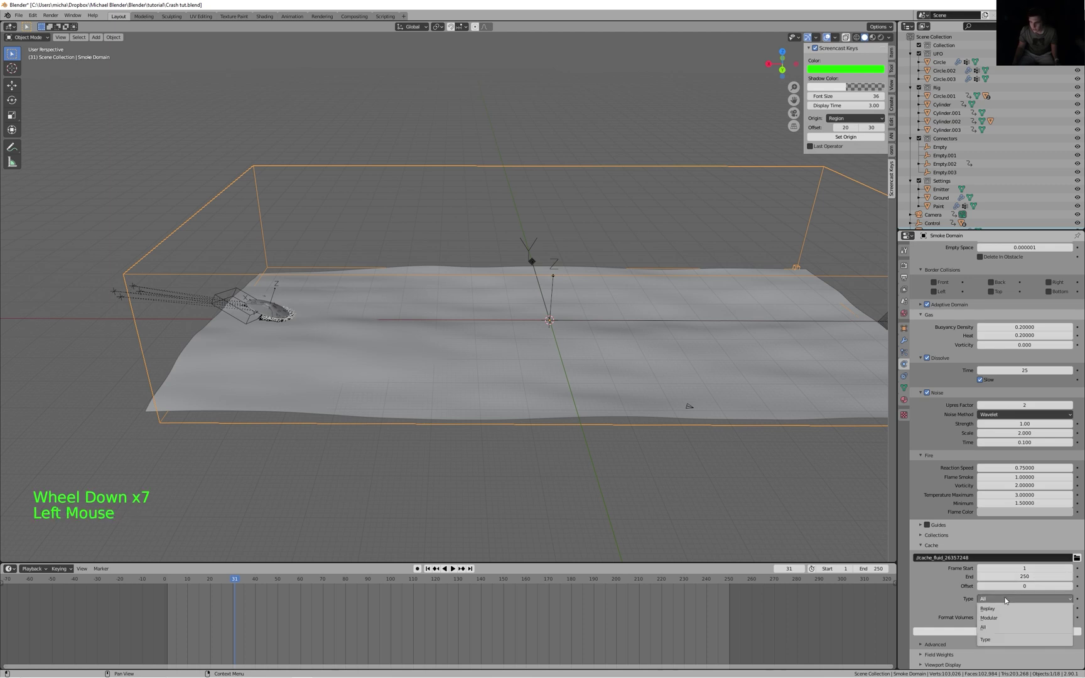
click(971, 545)
scroll(960, 542, down, 4)
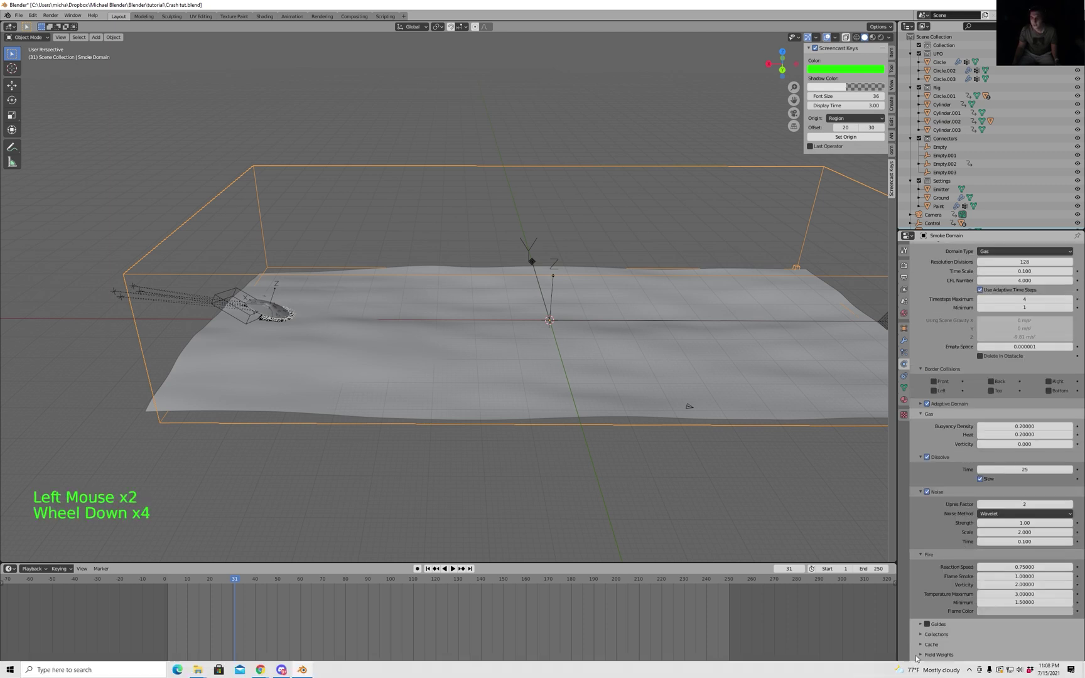
click(935, 644)
scroll(941, 628, down, 6)
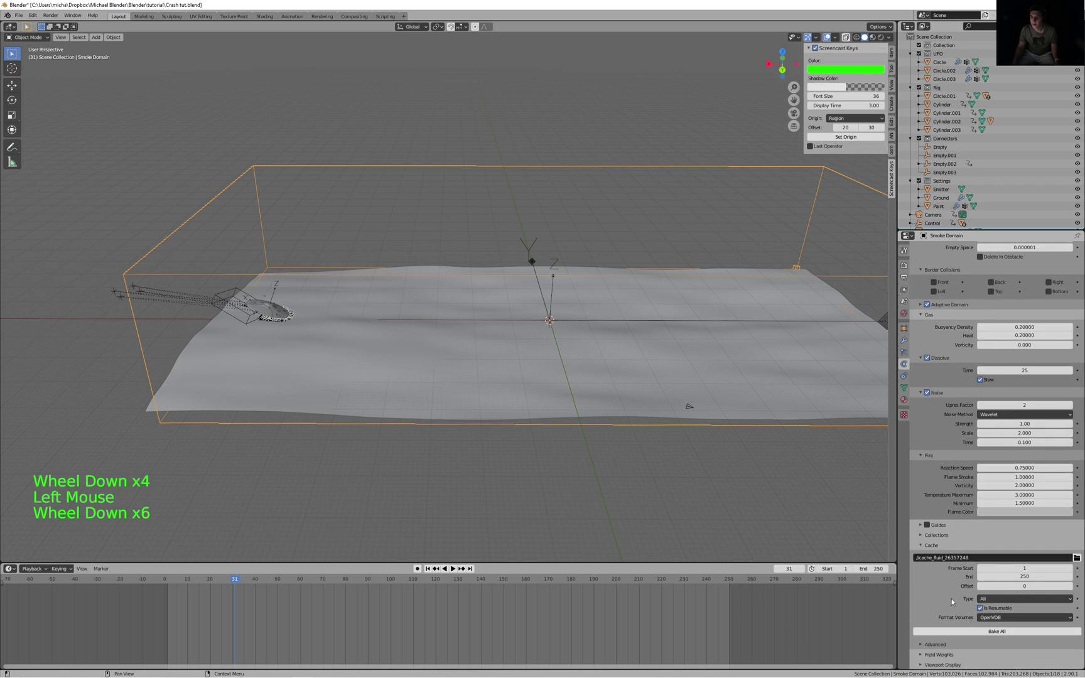
click(949, 606)
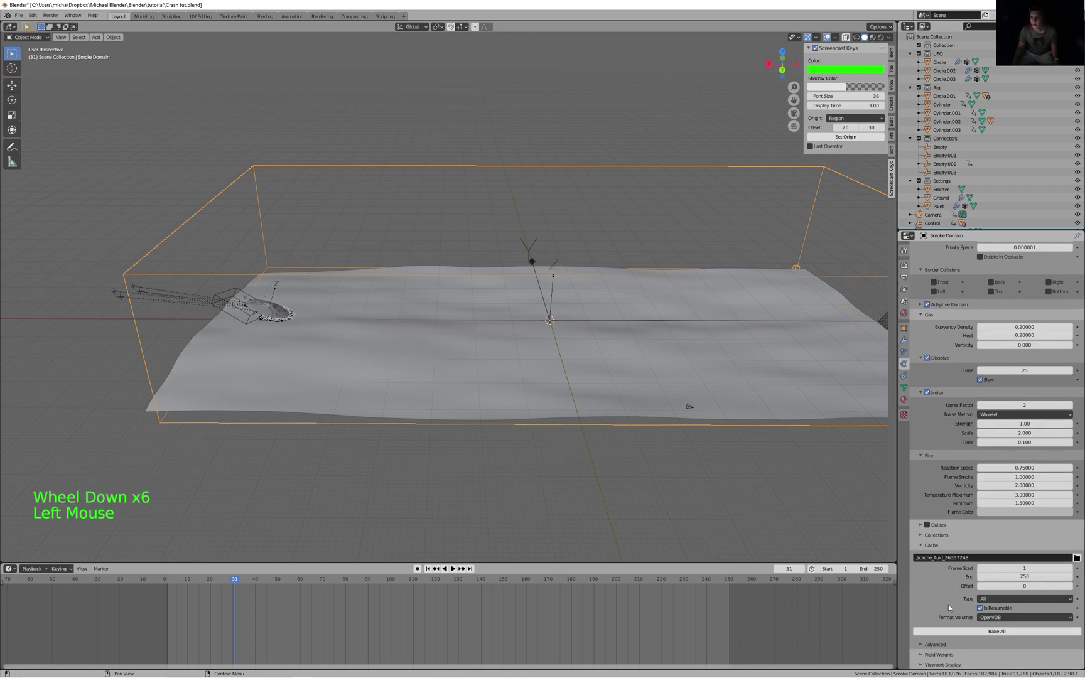
scroll(968, 523, up, 2)
scroll(953, 391, up, 3)
scroll(955, 393, down, 5)
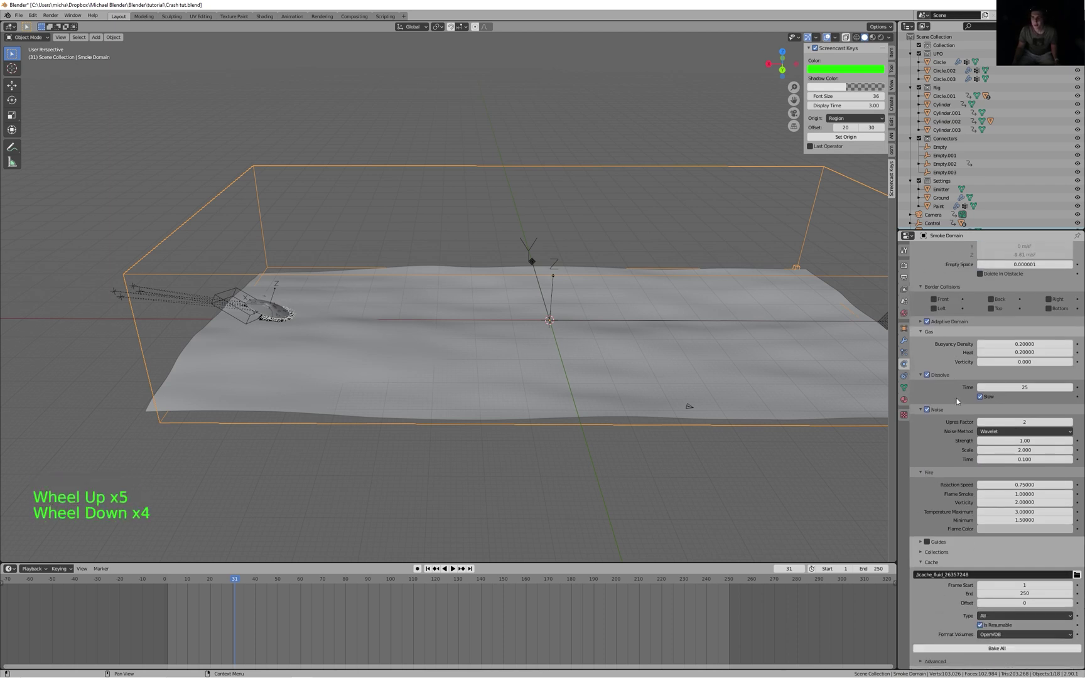
scroll(1041, 370, up, 2)
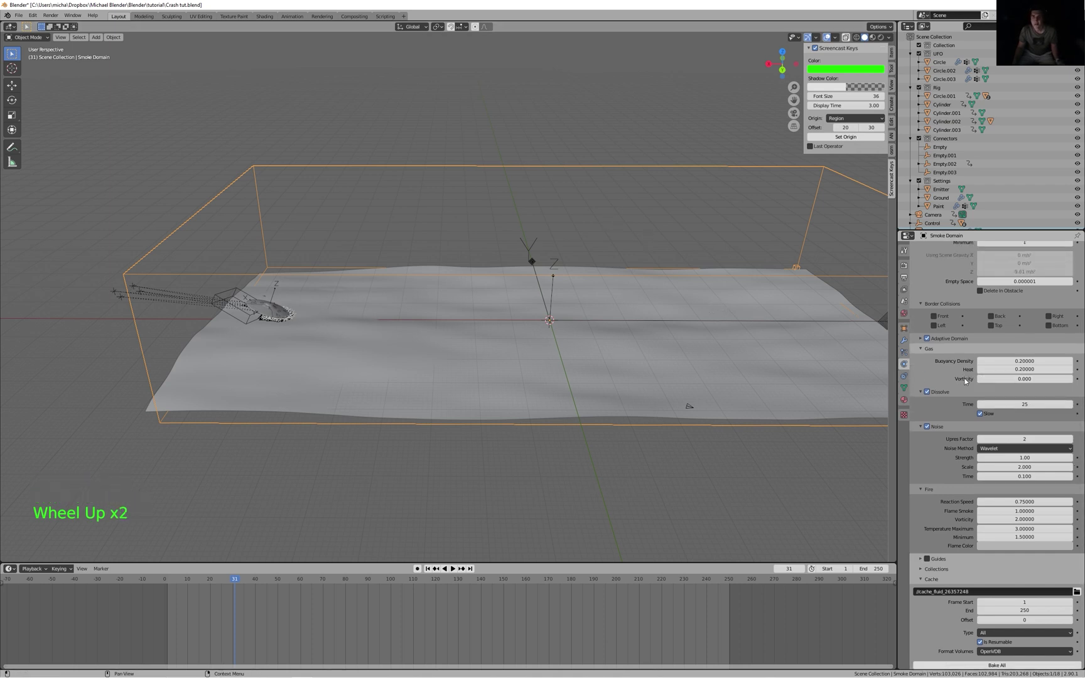
scroll(964, 378, up, 5)
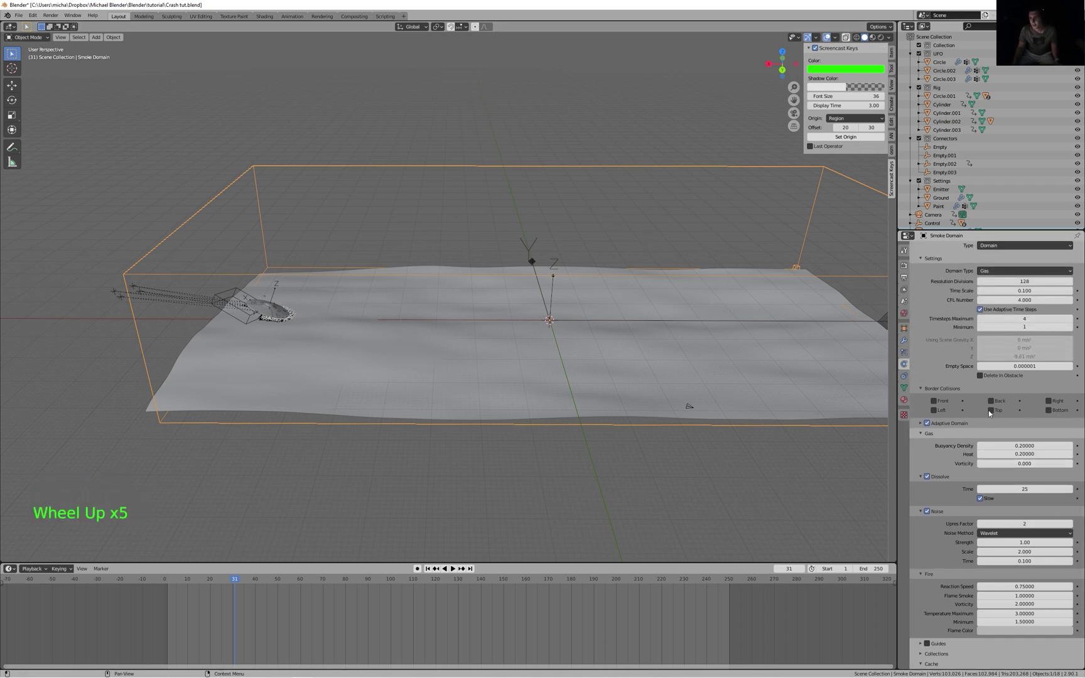
scroll(1010, 347, up, 4)
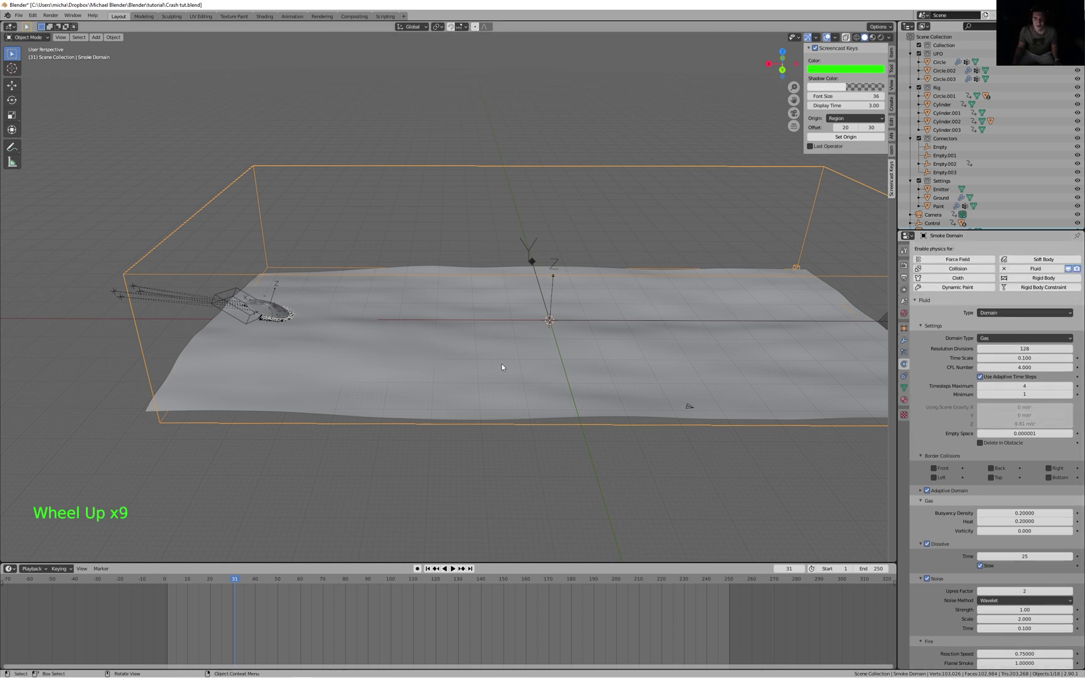
- Set the Sampling Substeps of the Paint object's fluid flow to 9
scroll(936, 206, down, 3)
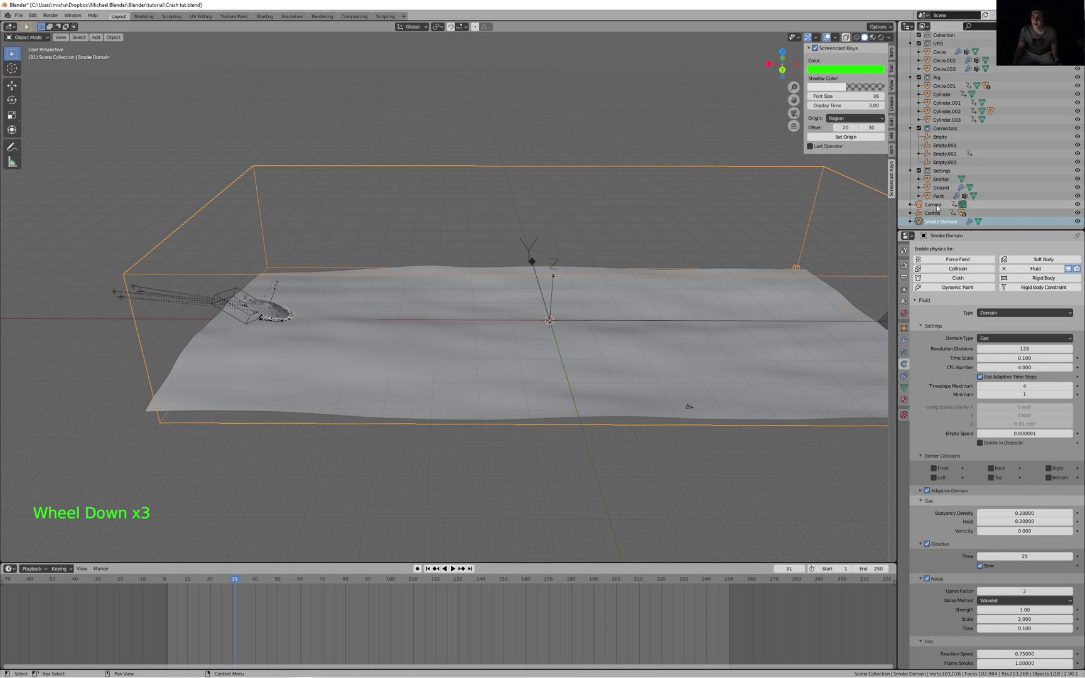
click(938, 196)
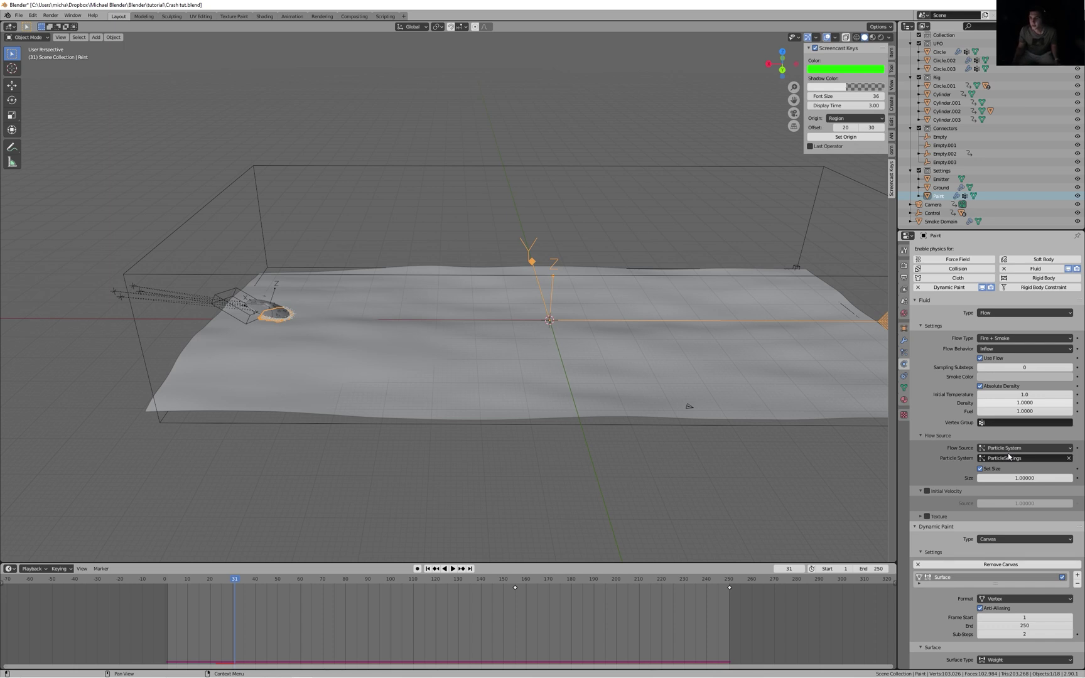
click(1005, 452)
click(977, 449)
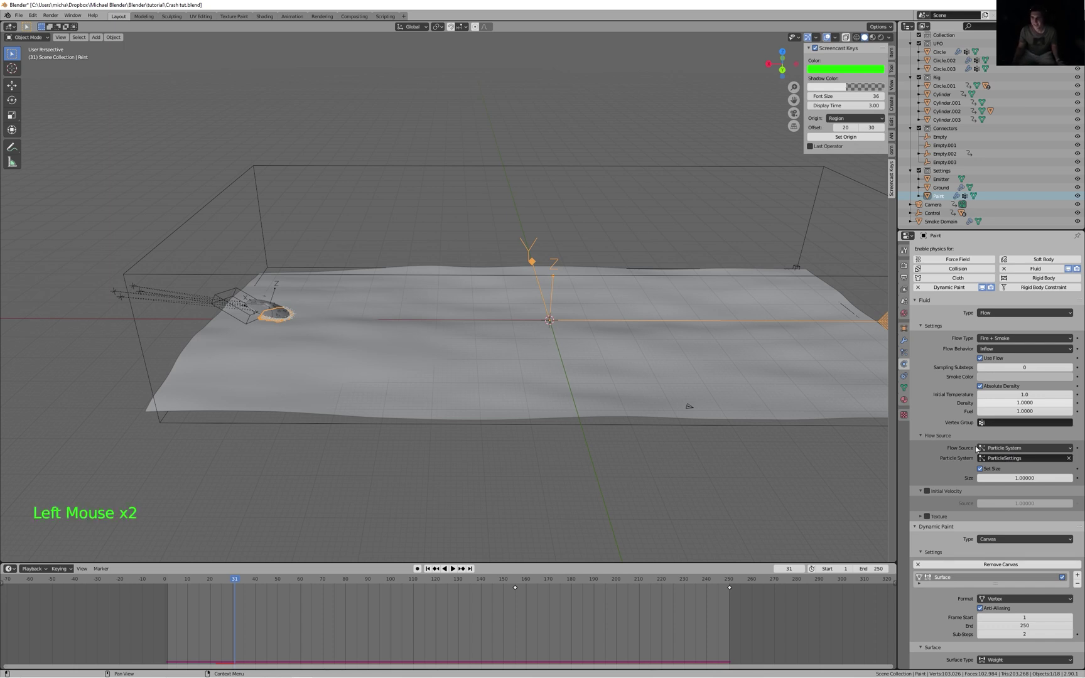
scroll(978, 393, up, 1)
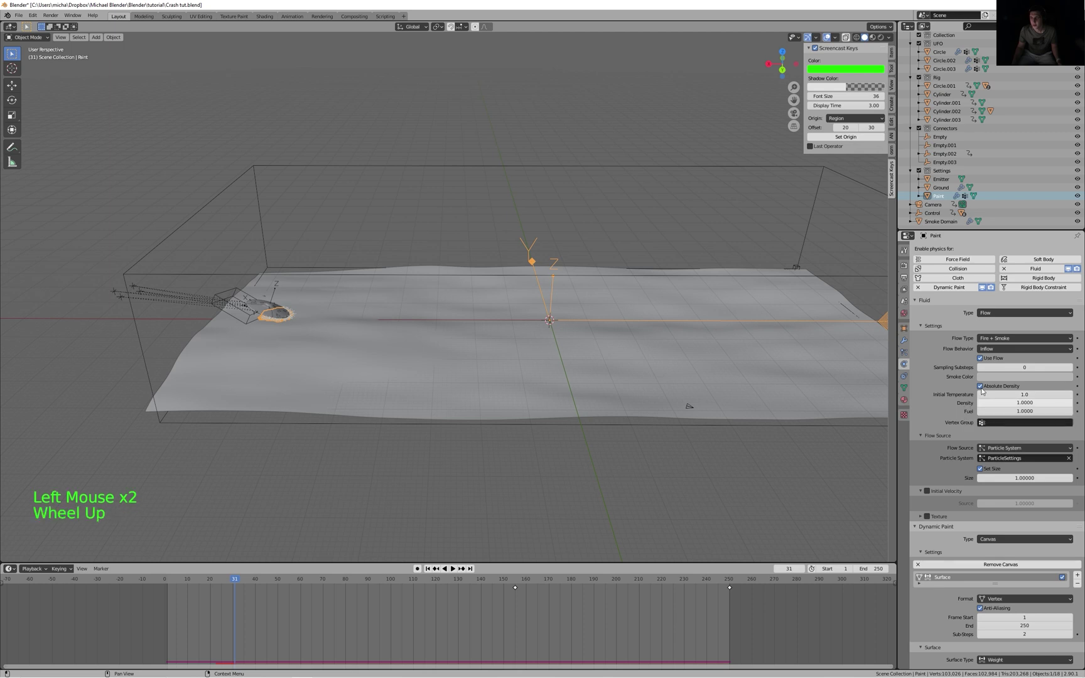
click(1025, 369)
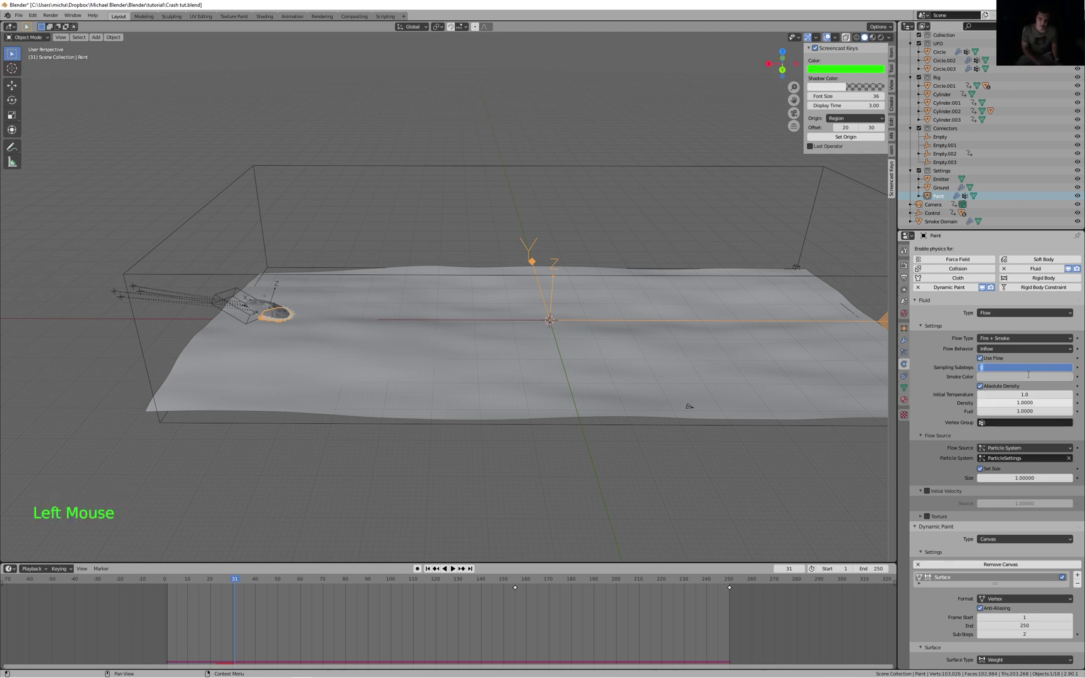
text(9)
key(Return)
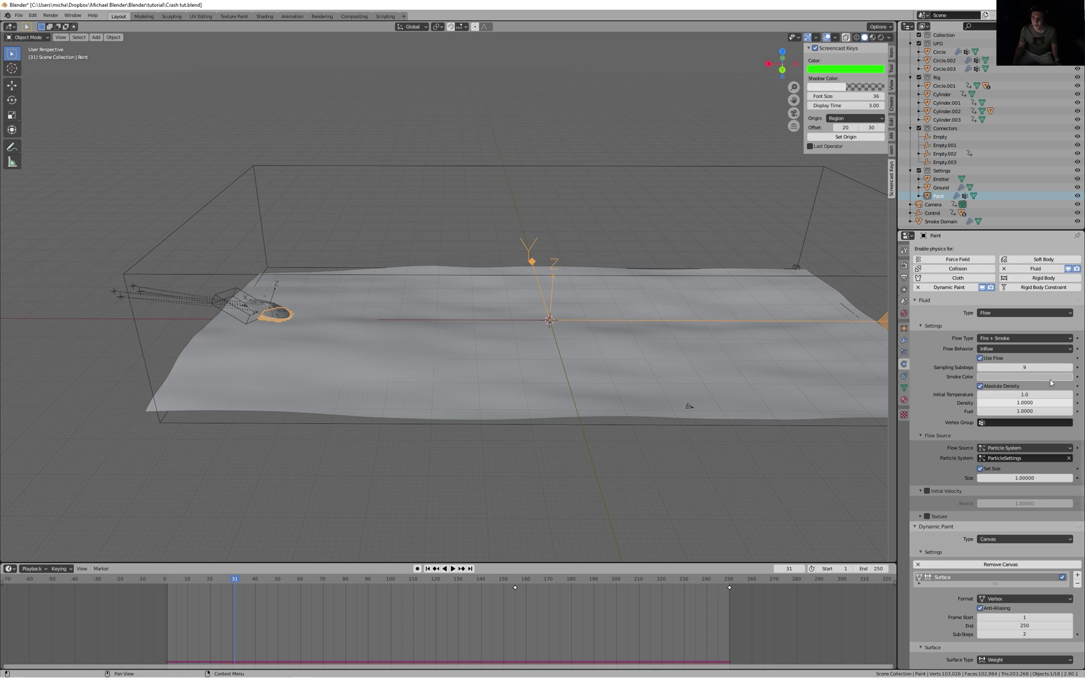
- Review the Paint object's flow source, initial velocity and Dynamic Paint canvas and cache settings
scroll(956, 442, down, 3)
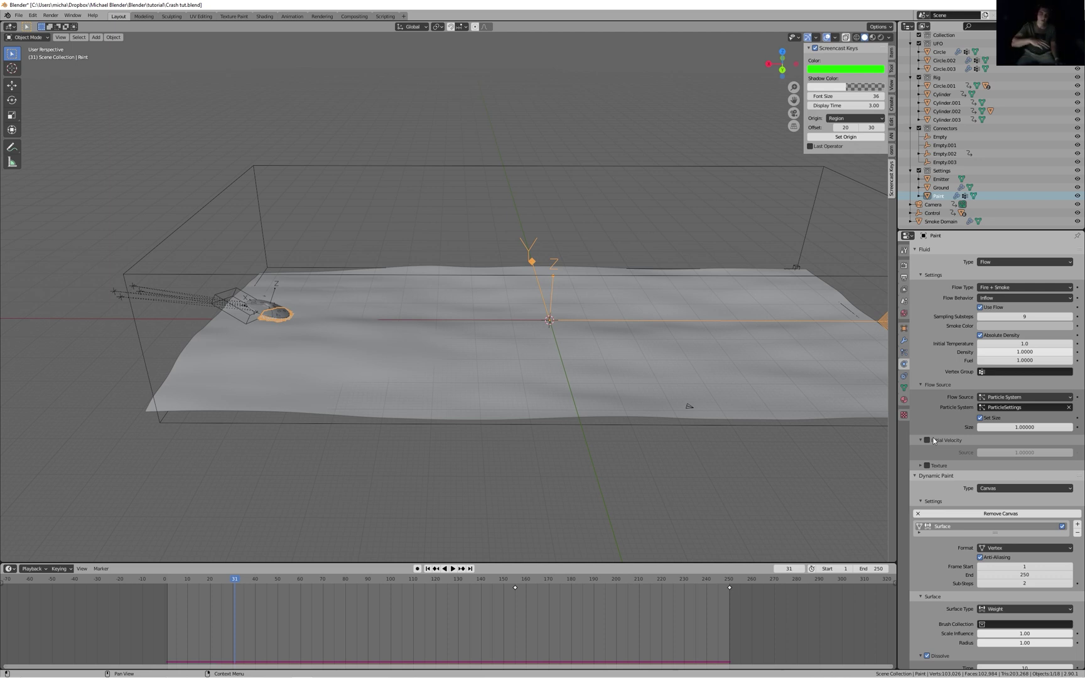
click(933, 441)
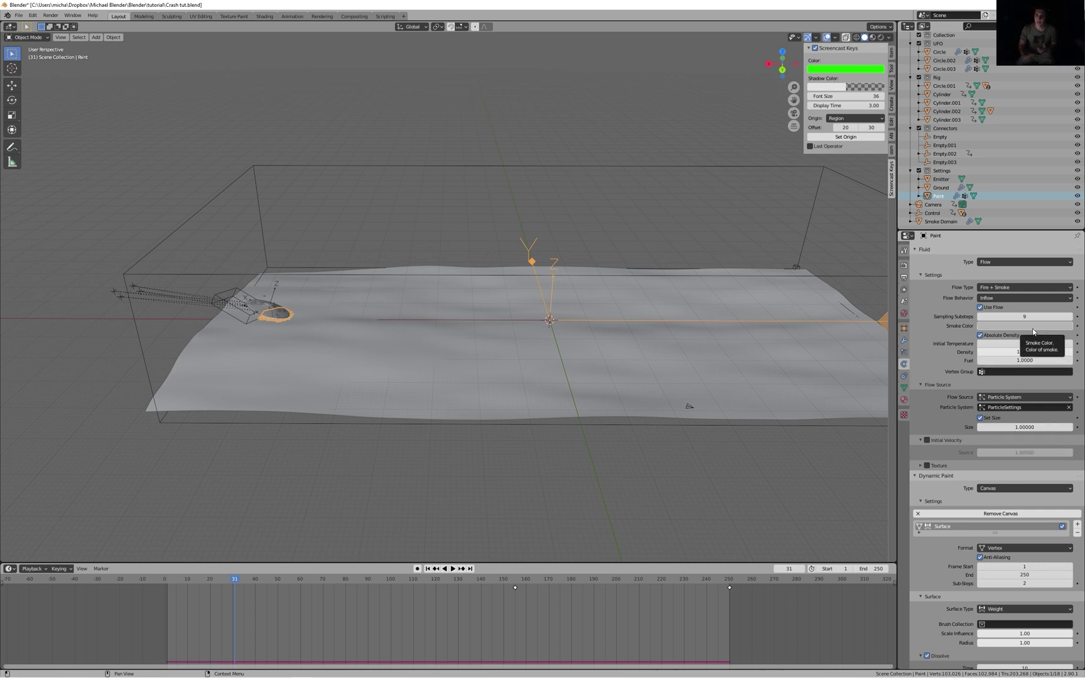
scroll(1026, 337, down, 1)
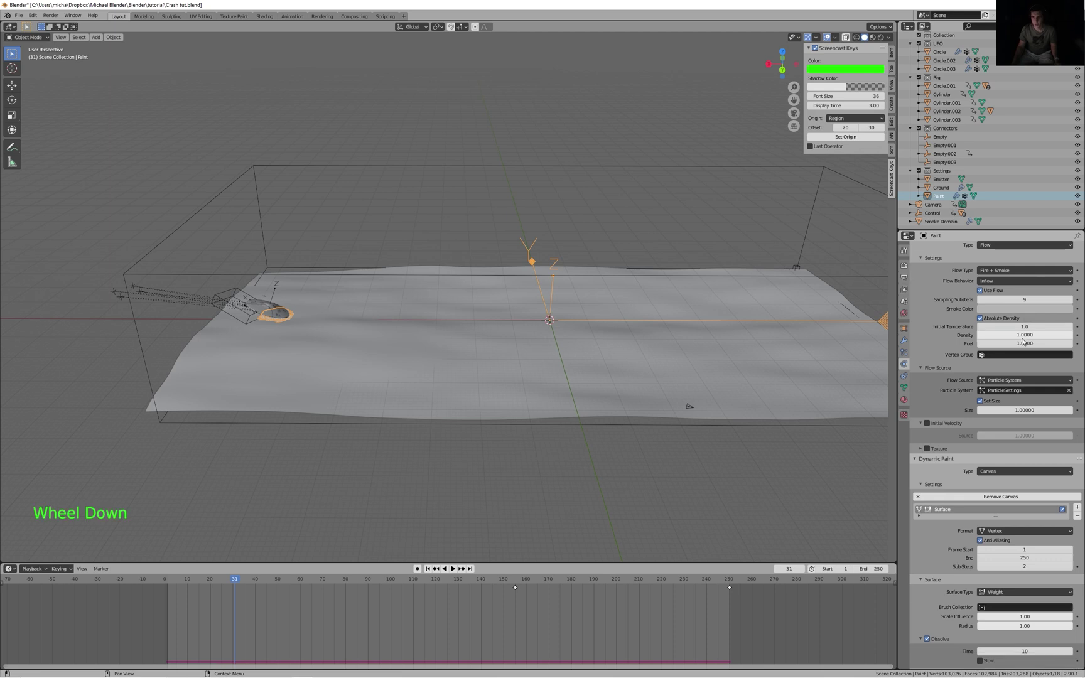
scroll(1005, 417, down, 6)
scroll(1005, 417, up, 6)
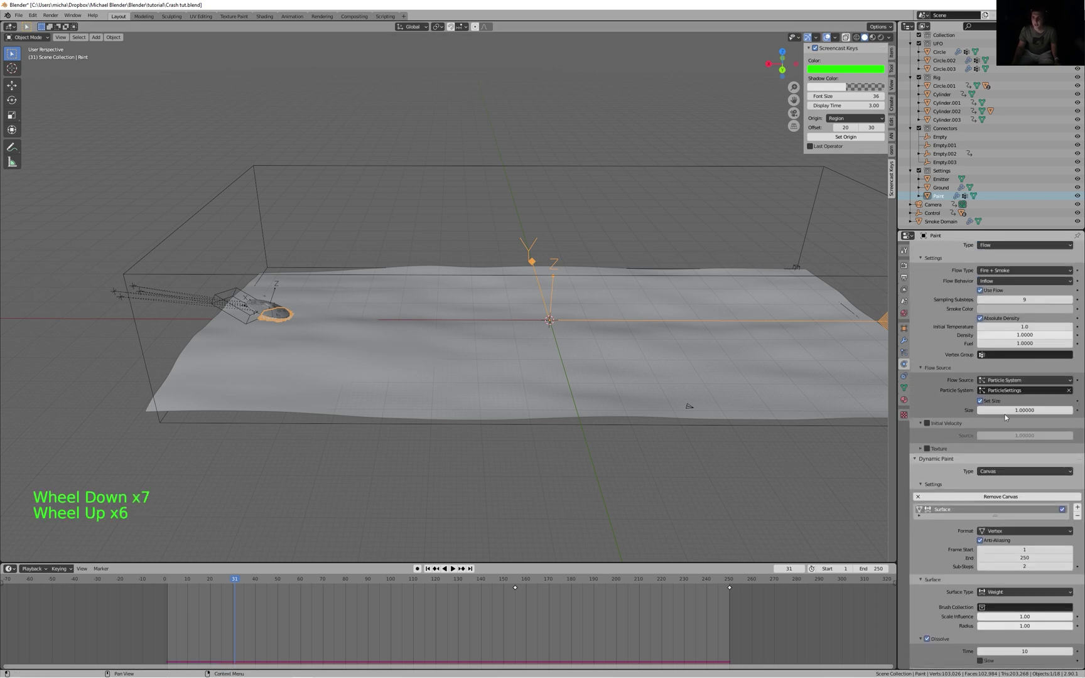
scroll(963, 406, down, 8)
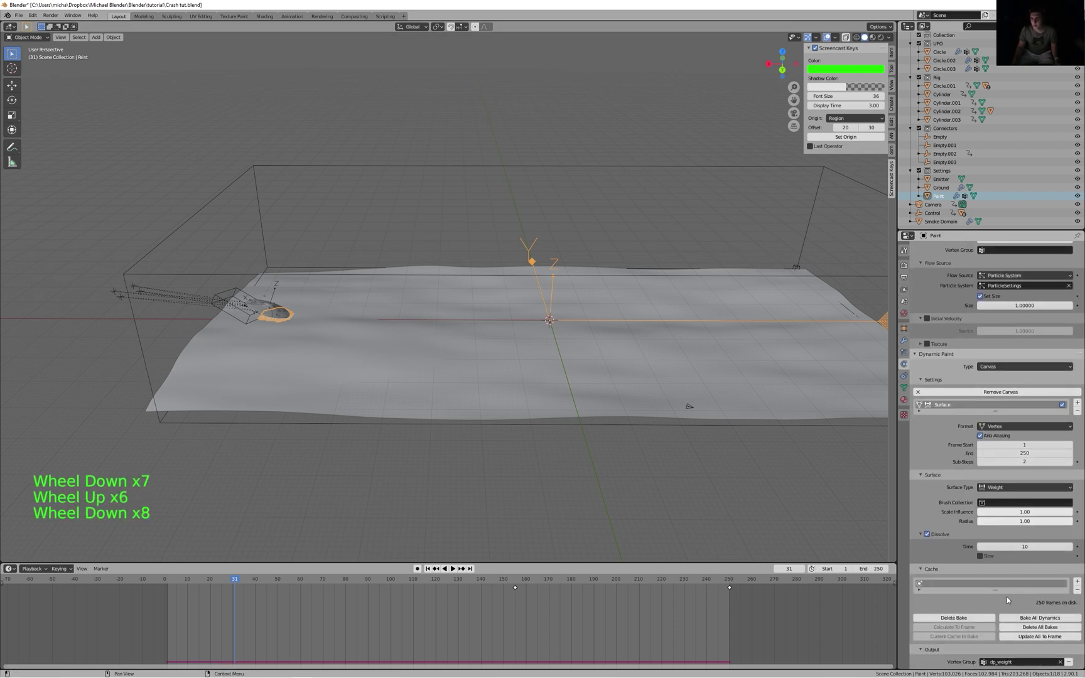
- Inspect the fractured cabin on the ground's end and its position relative to the UFO
middle_drag(778, 427, 742, 355)
scroll(800, 431, up, 2)
scroll(734, 424, down, 4)
click(732, 276)
middle_drag(732, 277, 615, 314)
click(903, 353)
scroll(780, 367, up, 3)
scroll(717, 353, down, 3)
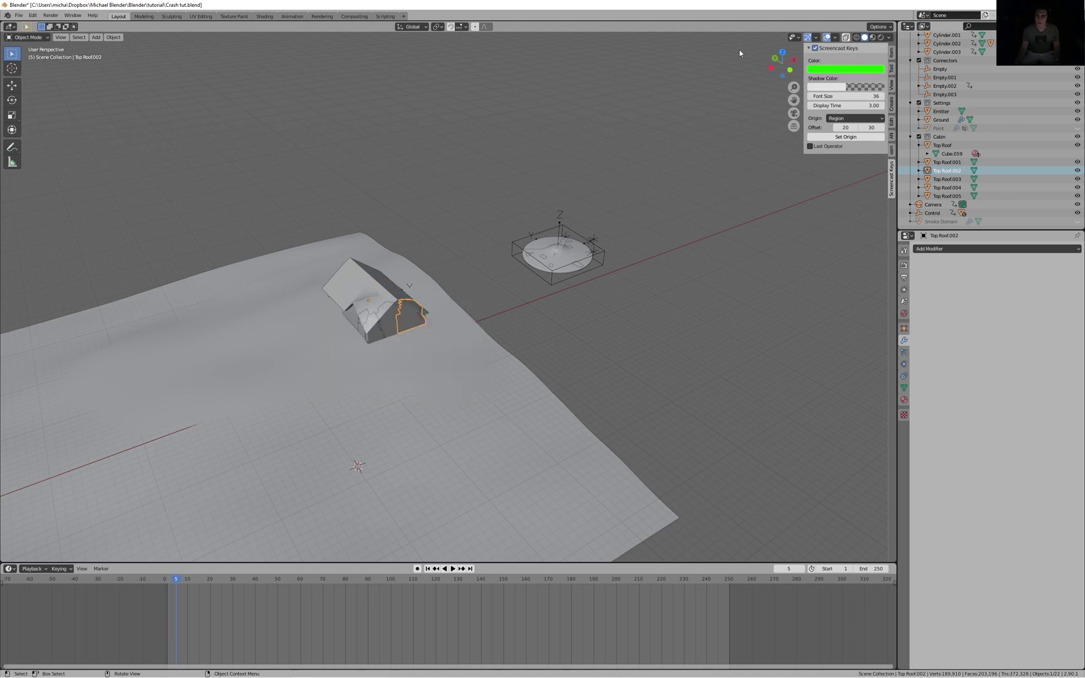
middle_drag(496, 251, 461, 271)
scroll(494, 246, down, 6)
click(1080, 223)
click(1081, 223)
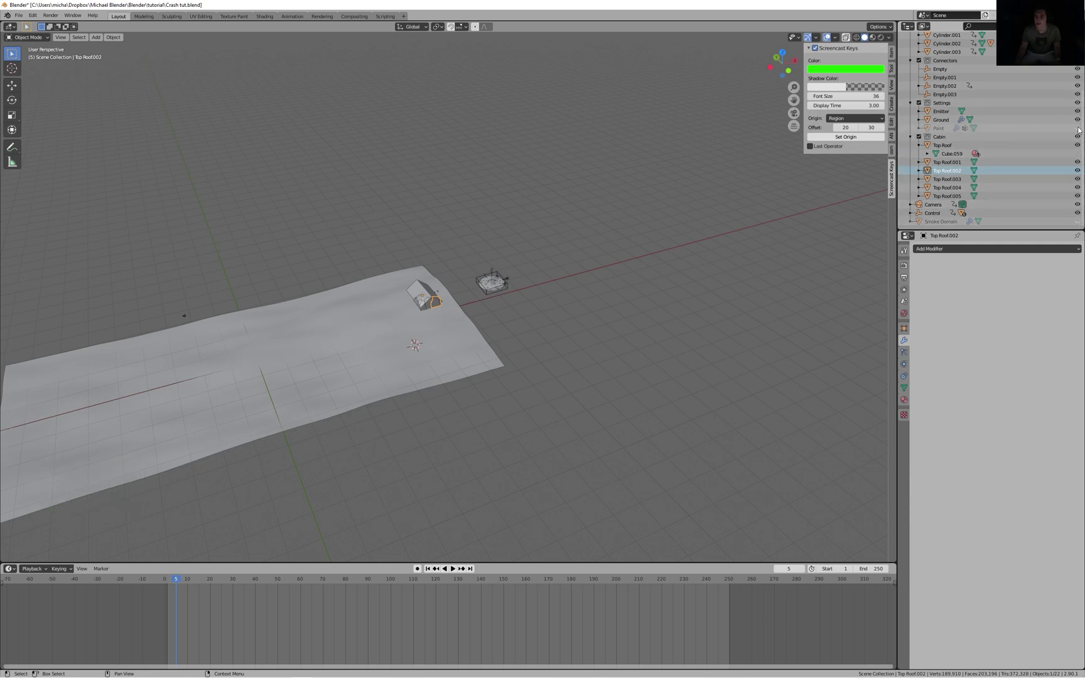
click(891, 151)
scroll(713, 271, up, 13)
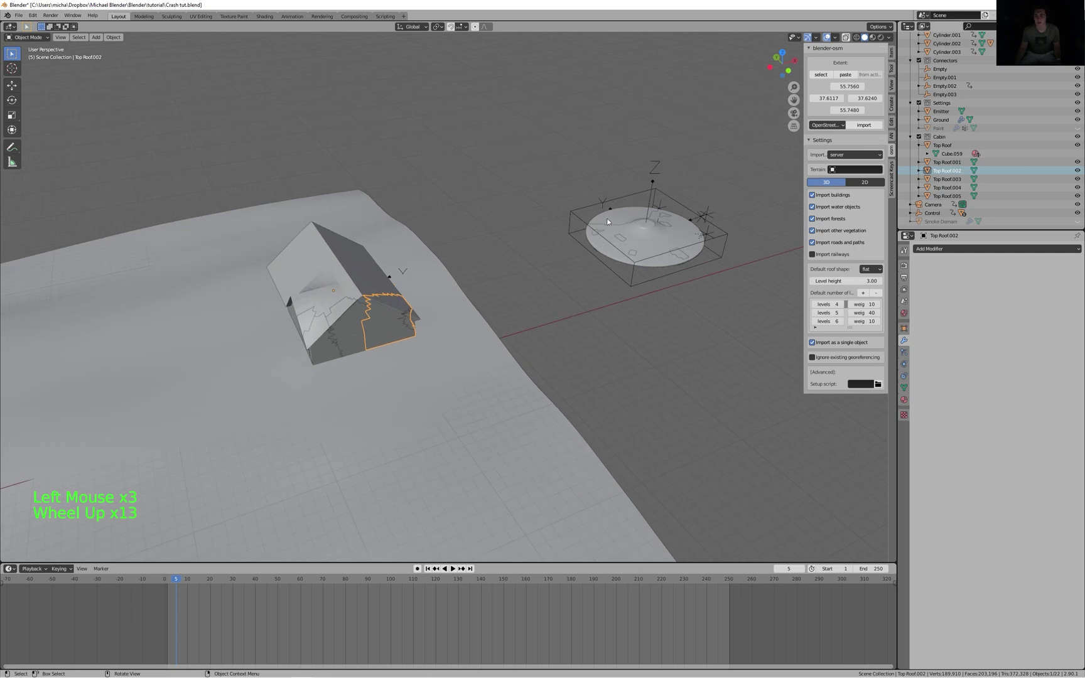
- Examine the cabin's cracked walls up close and check the Ground object's modifiers
click(747, 86)
middle_drag(748, 86, 590, 143)
scroll(576, 128, down, 3)
scroll(597, 114, up, 4)
scroll(557, 266, up, 4)
scroll(474, 259, down, 6)
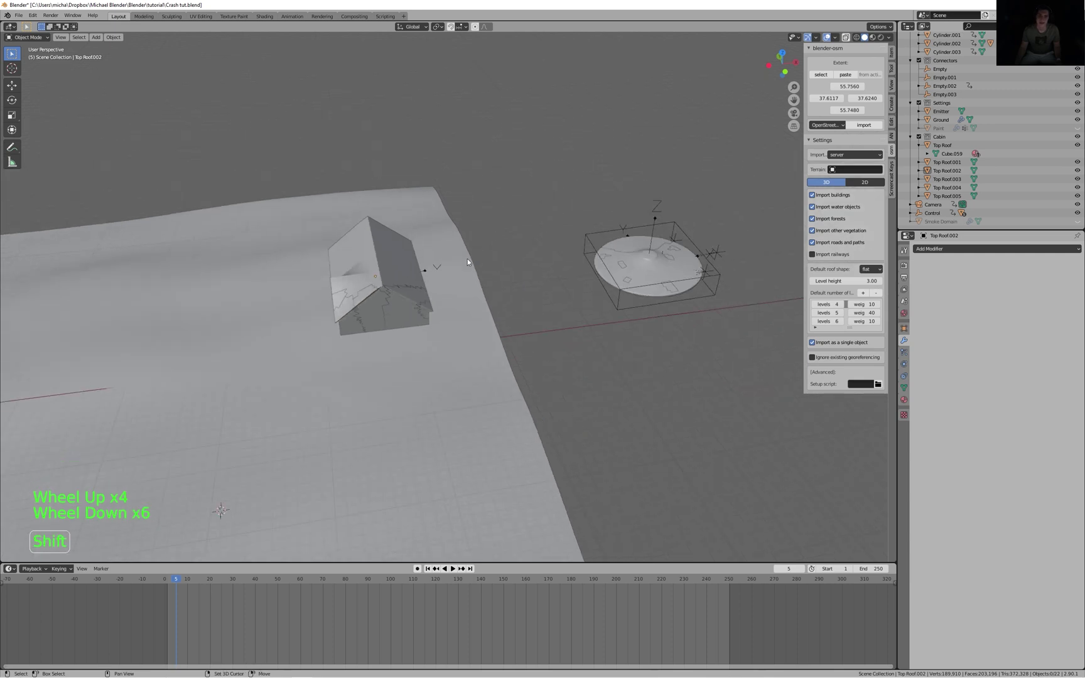
shift+middle_drag(474, 257, 402, 258)
click(222, 458)
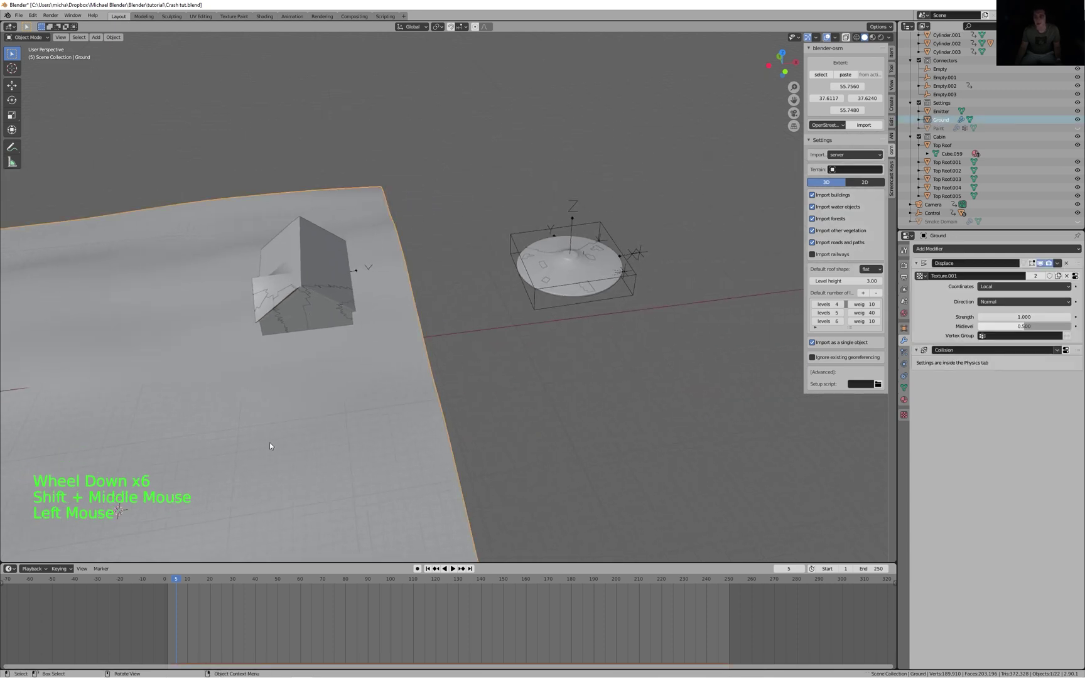
scroll(655, 327, up, 1)
scroll(656, 325, up, 1)
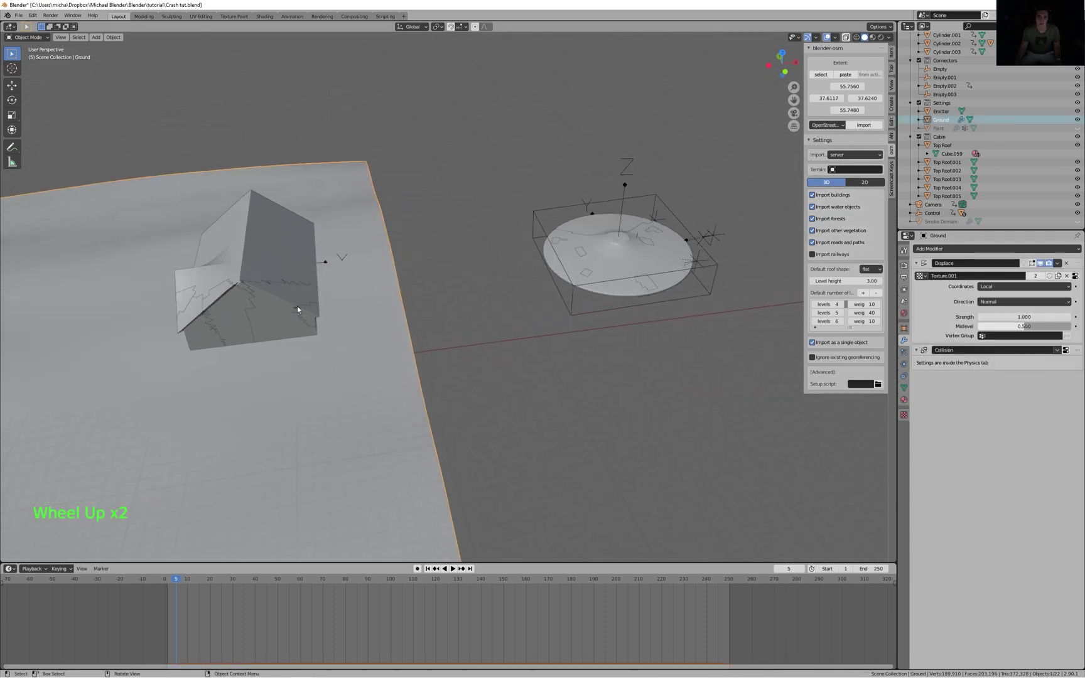
shift+middle_drag(297, 306, 261, 322)
- Check the collision and Dynamic Paint brush settings of the UFO pieces Circle and Circle.002
click(575, 279)
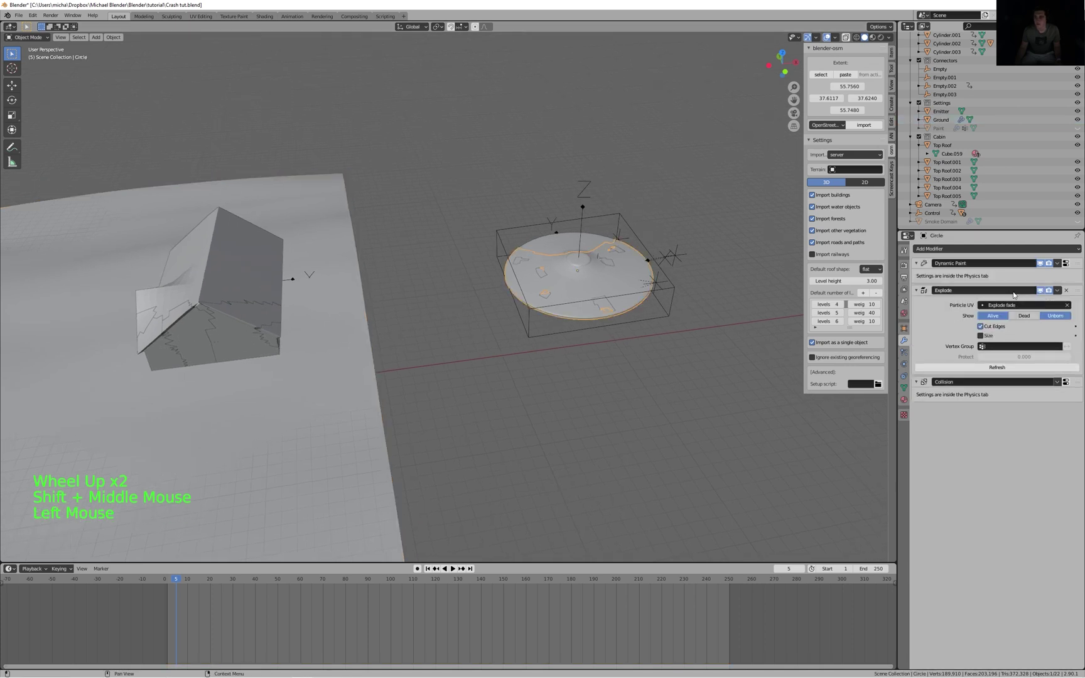
click(904, 353)
click(904, 363)
scroll(967, 452, down, 3)
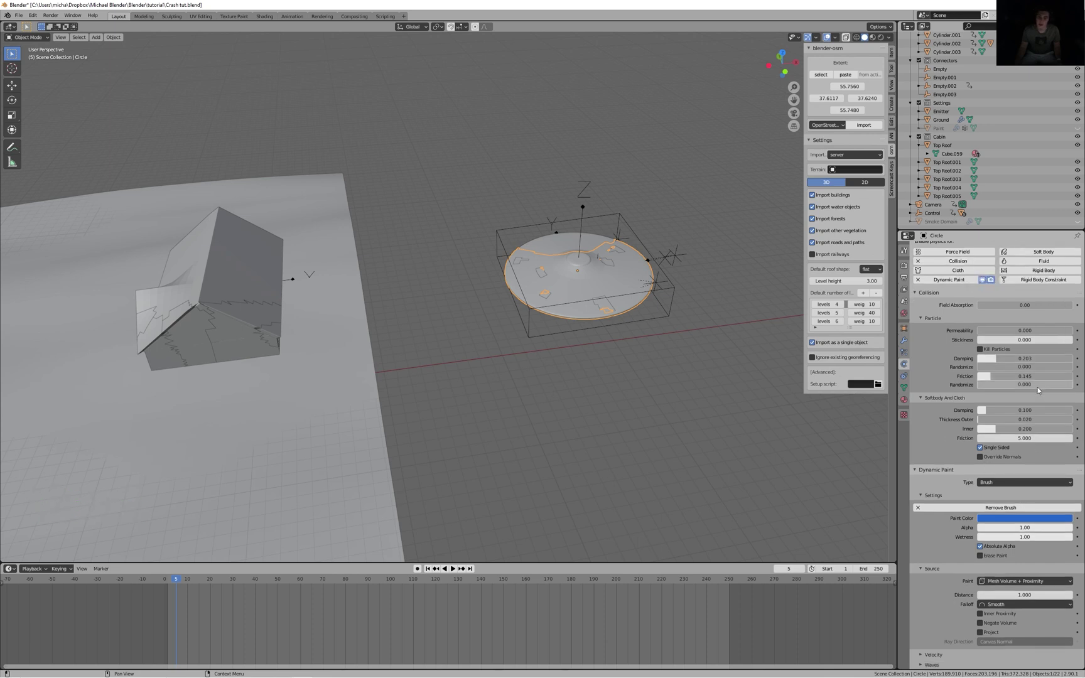
scroll(689, 352, up, 3)
shift+middle_drag(689, 352, 581, 409)
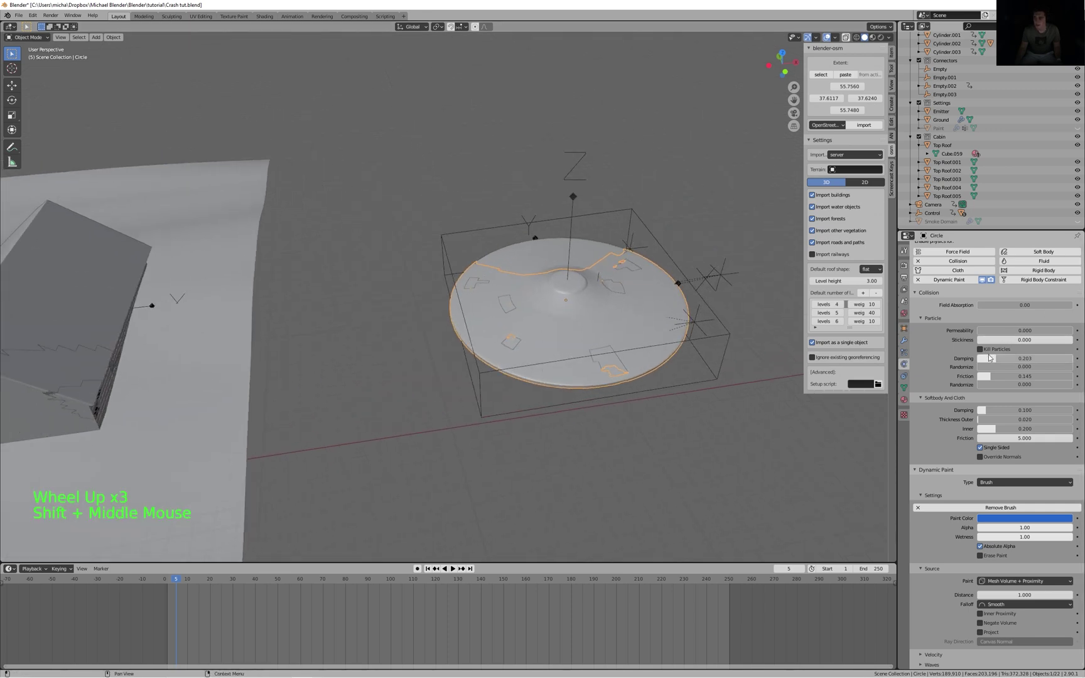
click(545, 255)
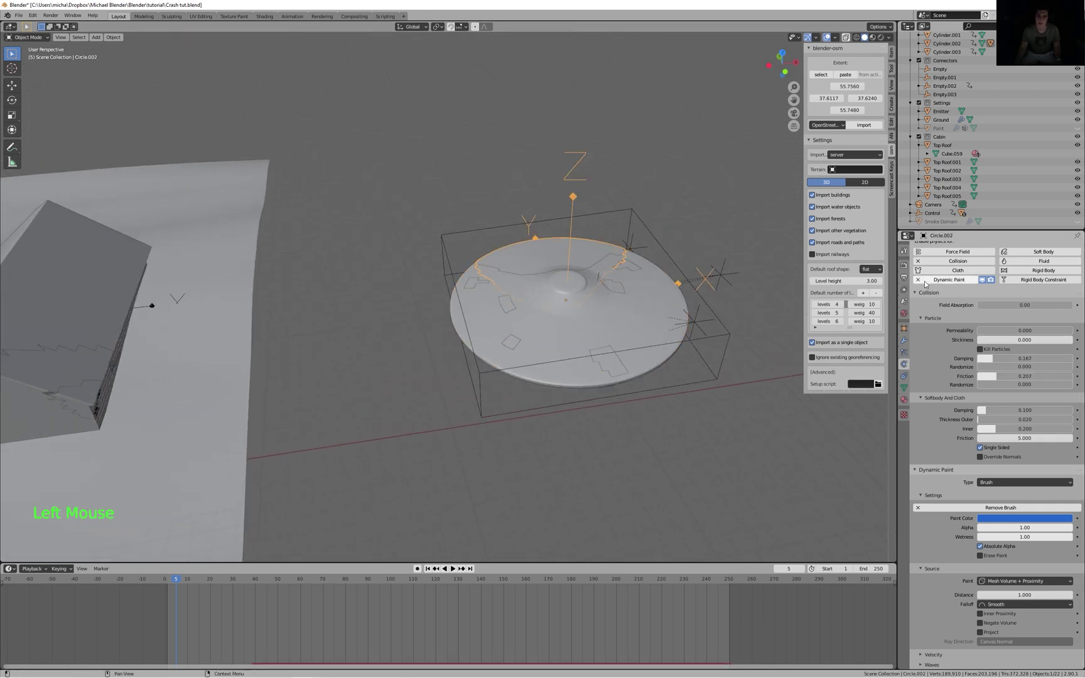
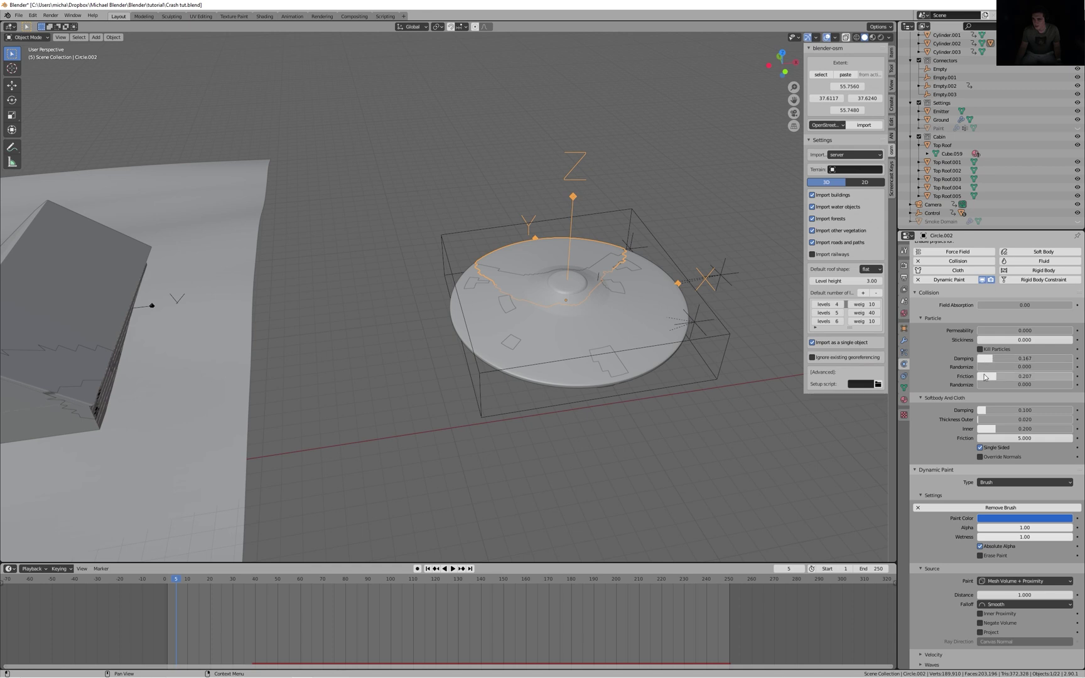
- Return to the cabin and inspect its broken pieces, selecting Top Roof.001 beneath the roof edge
shift+middle_drag(356, 398, 714, 351)
scroll(508, 374, down, 2)
scroll(571, 352, down, 3)
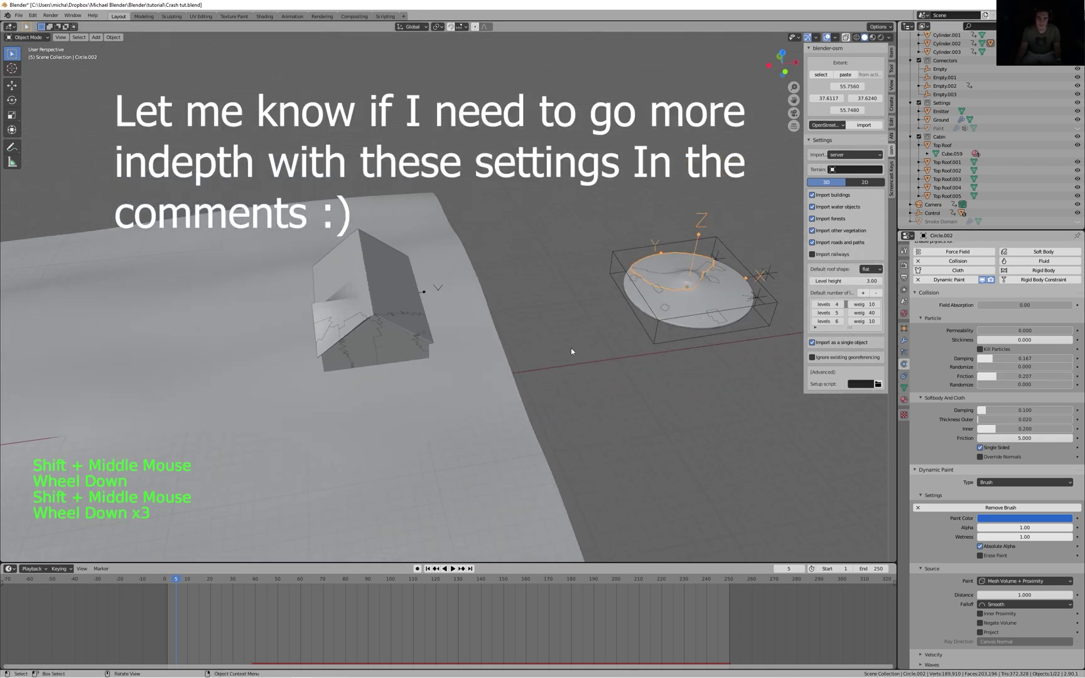
shift+middle_drag(589, 324, 565, 290)
scroll(565, 288, up, 3)
click(477, 334)
scroll(564, 277, up, 3)
scroll(438, 334, down, 6)
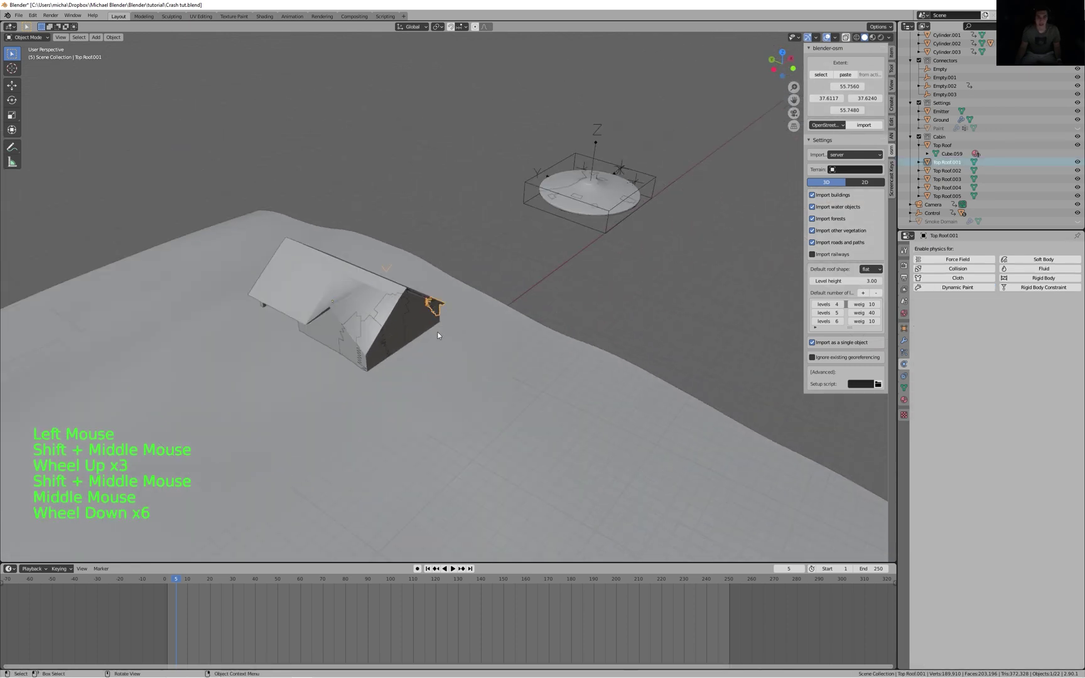
- Inspect the cabin's main roof and its fractured front wall pieces, selecting Top Roof.002 beside the broken corner
click(350, 297)
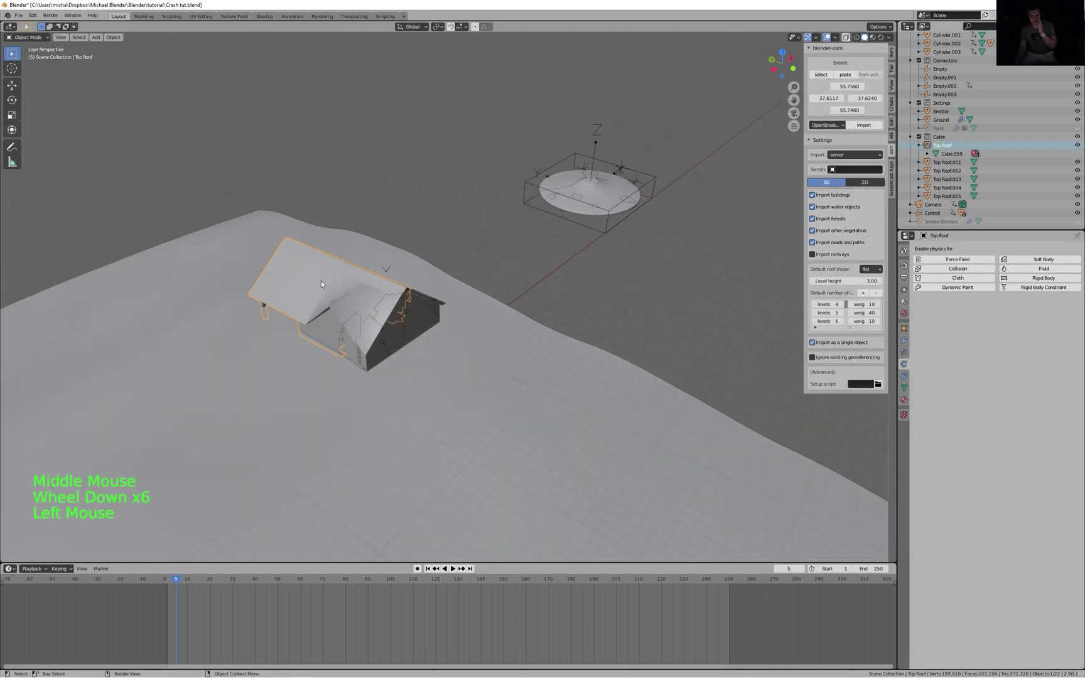
scroll(398, 254, up, 1)
middle_drag(398, 254, 539, 328)
scroll(353, 260, up, 4)
key(Tab)
scroll(644, 310, down, 5)
key(Tab)
scroll(601, 317, up, 2)
click(472, 364)
click(433, 379)
click(429, 371)
click(466, 356)
click(515, 330)
- Step through the frames of the UFO's flight to find where it touches the cabin, stopping at frame 21
key(Right)
key(Right)
key(Right)
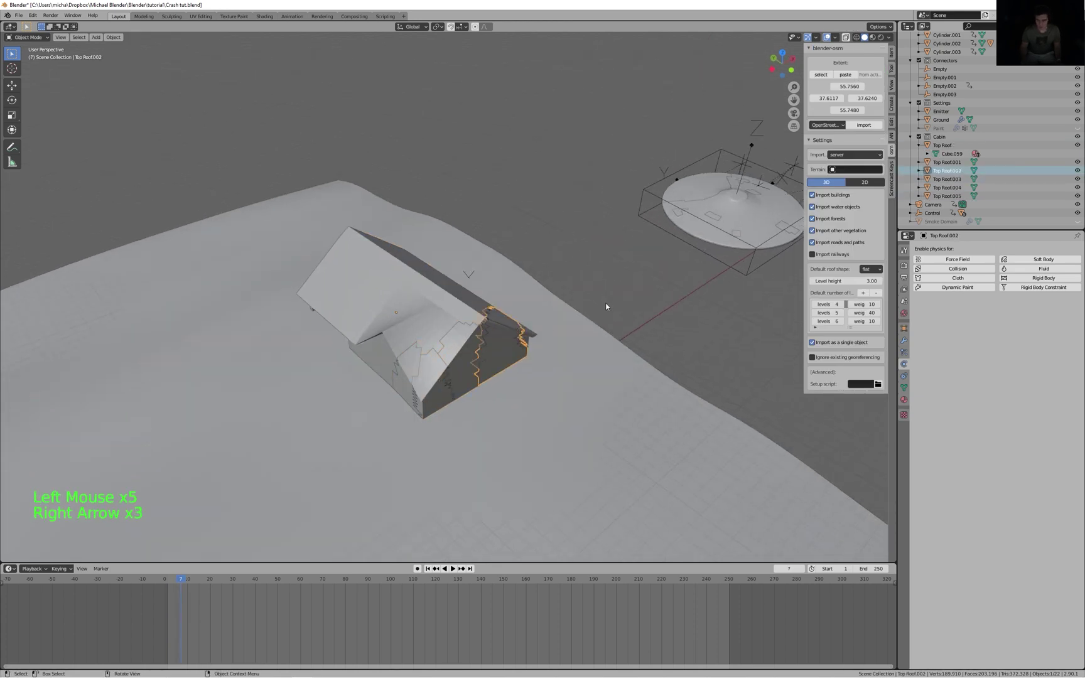
key(Right)
key(Right)
key(Right)
key(Right)
key(Right)
key(Right)
key(Right)
key(Right)
key(Right)
key(Right)
key(Right)
key(Right)
key(Right)
key(Right)
key(Right)
key(Right)
key(Right)
key(Right)
key(Right)
key(Right)
key(Left)
key(Left)
key(Left)
key(Left)
key(Left)
key(Left)
key(Left)
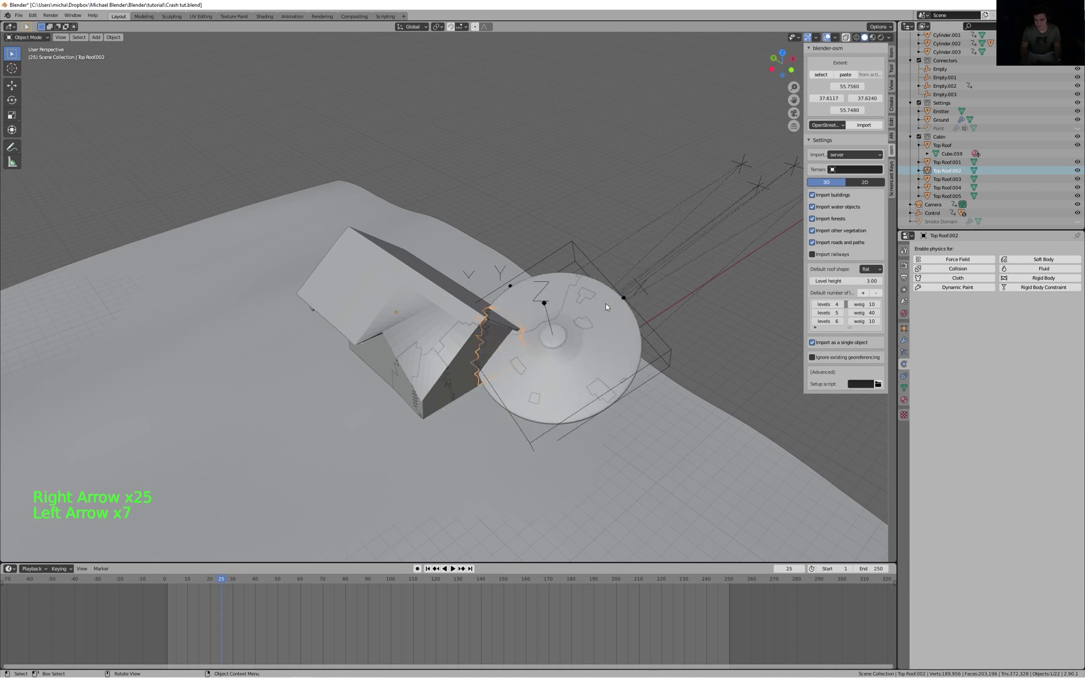
key(Left)
key(Left)
key(Left)
key(Left)
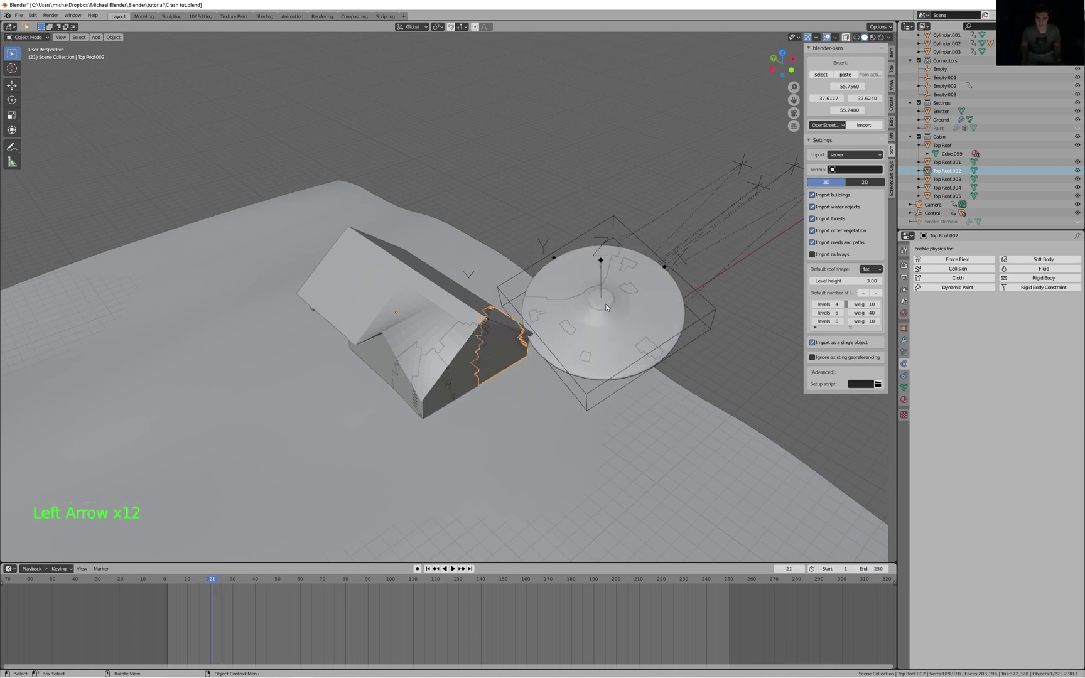
- Select the fractured corner piece Top Roof.001 closest to the UFO and view it in X-ray
scroll(605, 305, up, 4)
shift+scroll(545, 280, up, 1)
shift+middle_drag(545, 280, 368, 287)
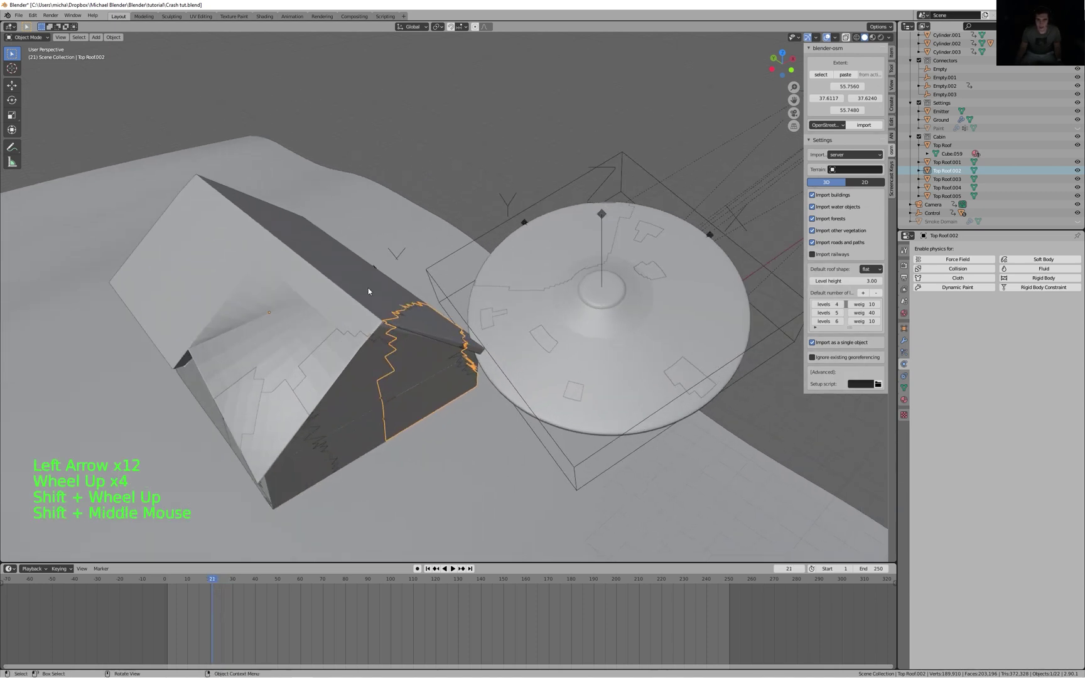
drag(192, 186, 490, 437)
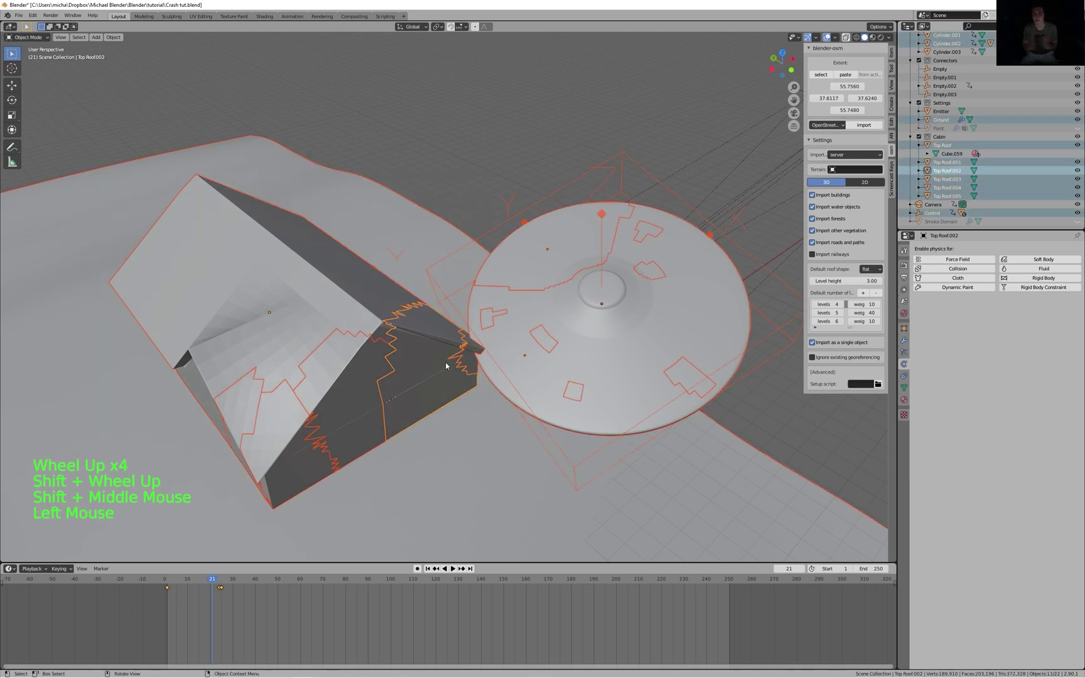
click(450, 361)
click(462, 361)
click(463, 361)
middle_drag(538, 362, 516, 363)
key(alt+z)
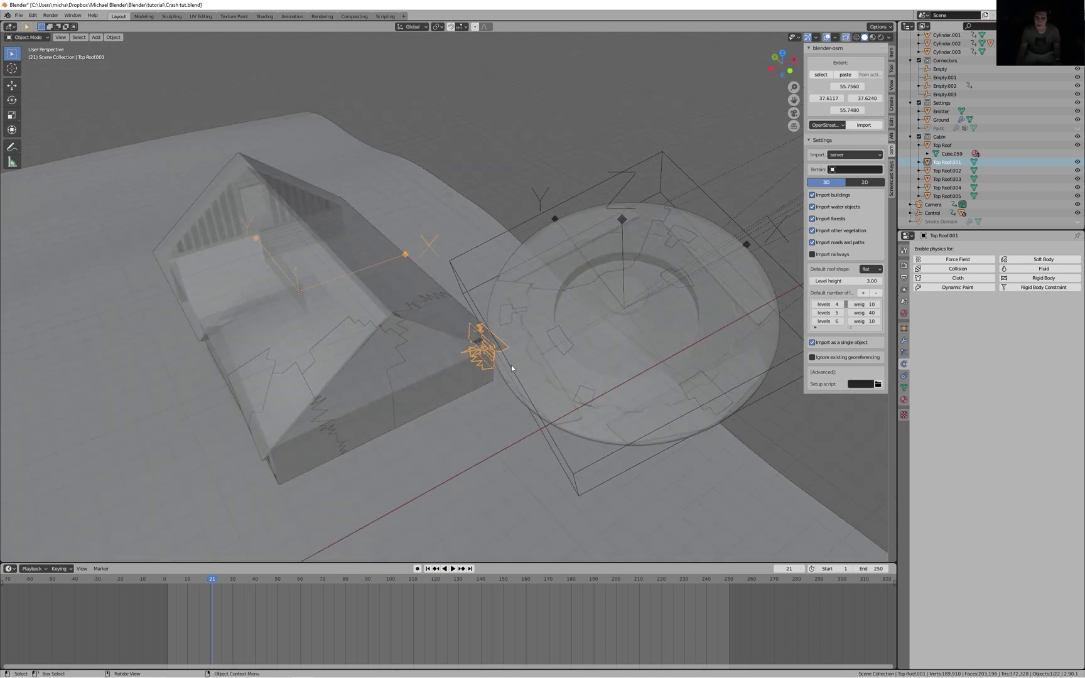
- Examine the fractured geometry of Top Roof.001 up close, selecting its mesh in Edit Mode
scroll(516, 366, up, 4)
middle_drag(576, 380, 500, 301)
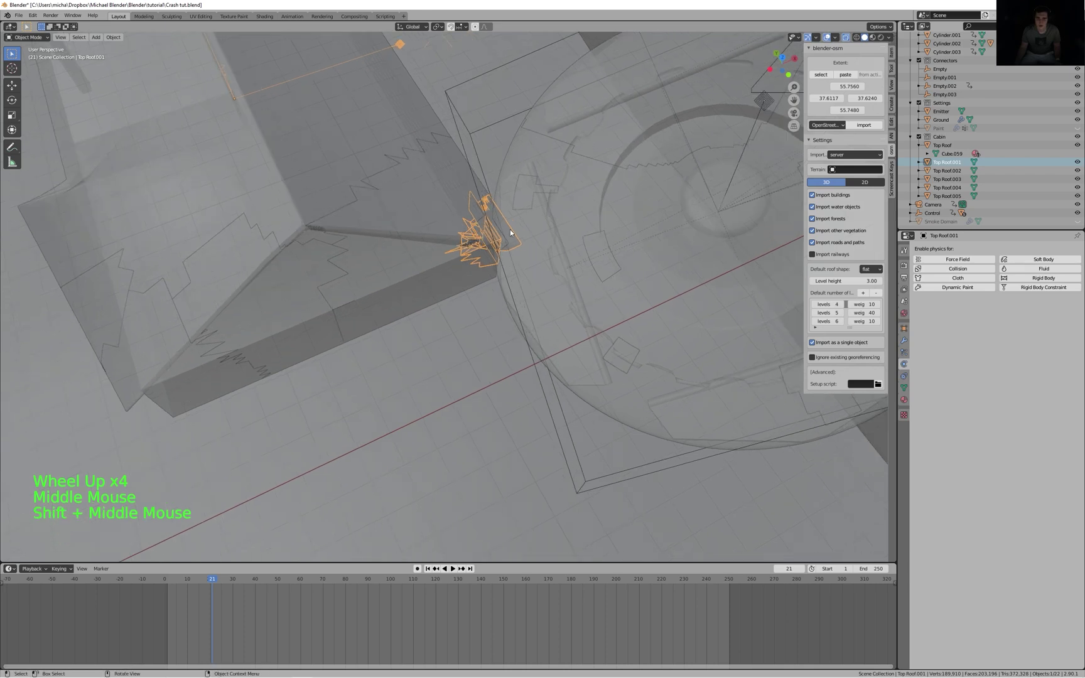
middle_drag(510, 226, 529, 209)
shift+middle_drag(530, 209, 545, 199)
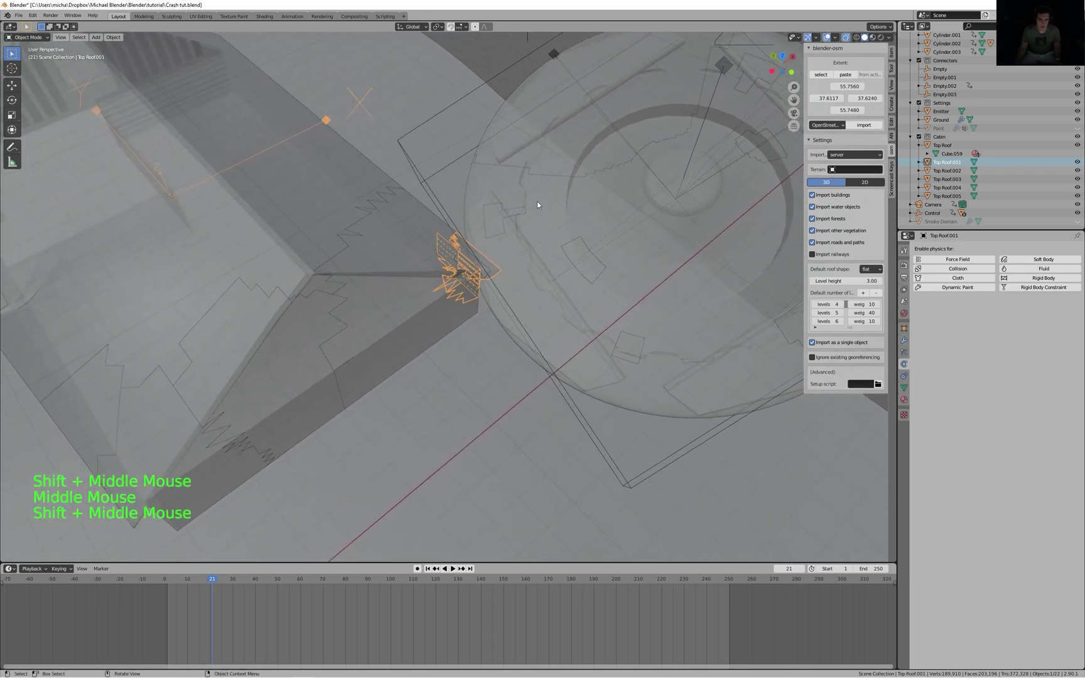
scroll(518, 220, down, 3)
key(Tab)
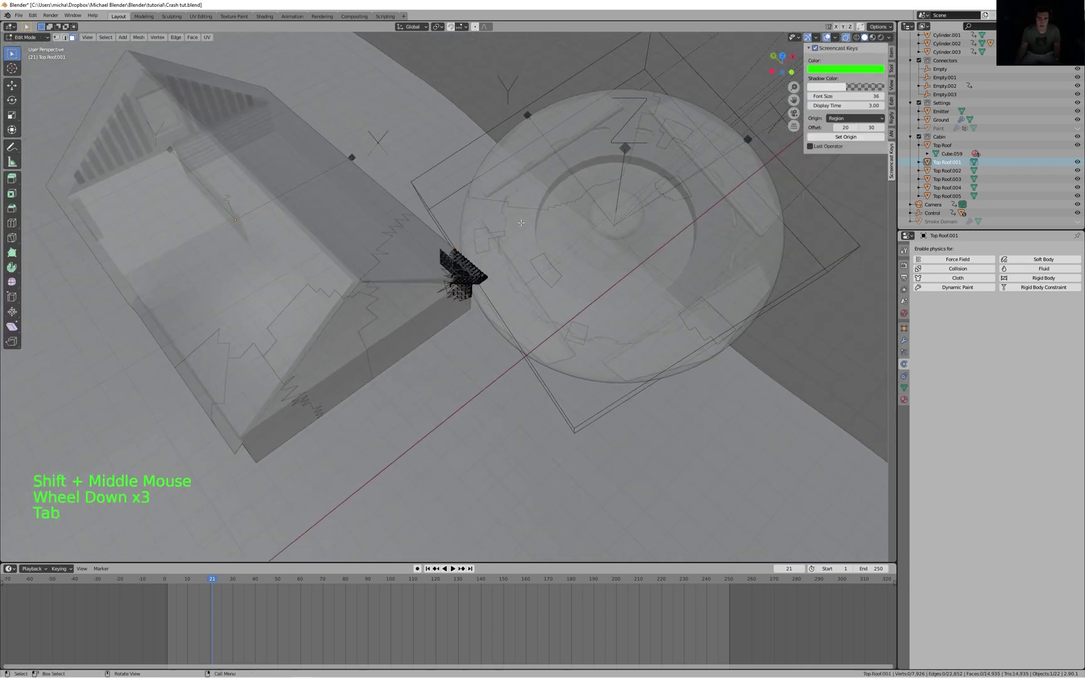
key(c)
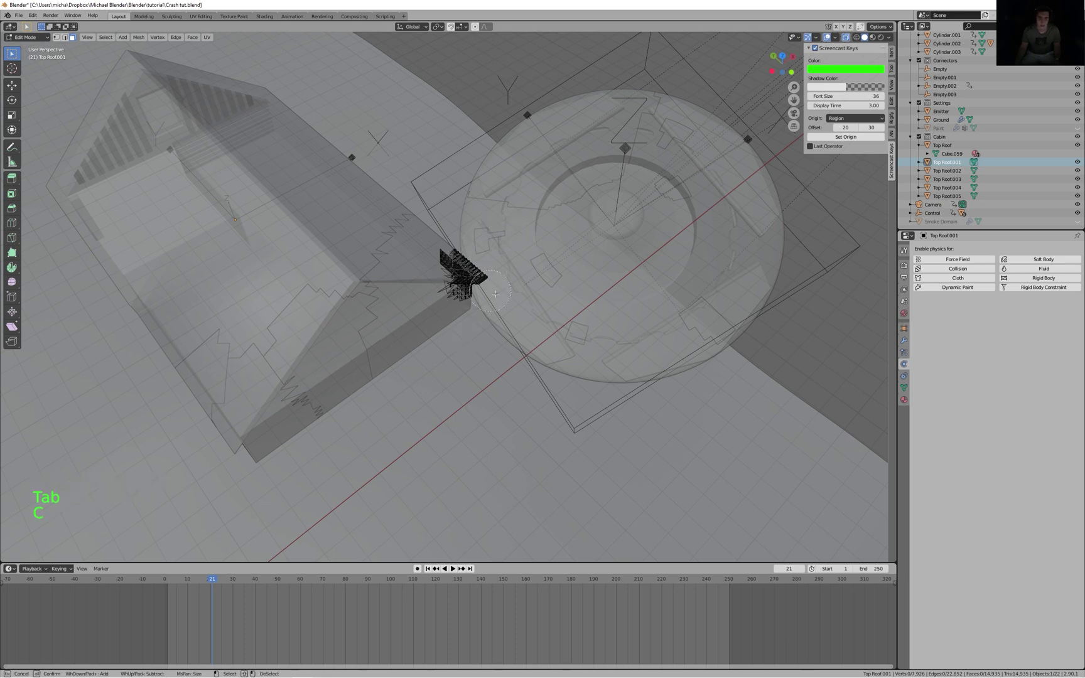
mouse_move(470, 267)
mouse_down()
mouse_move(464, 281)
mouse_move(479, 271)
mouse_up()
right_click(479, 272)
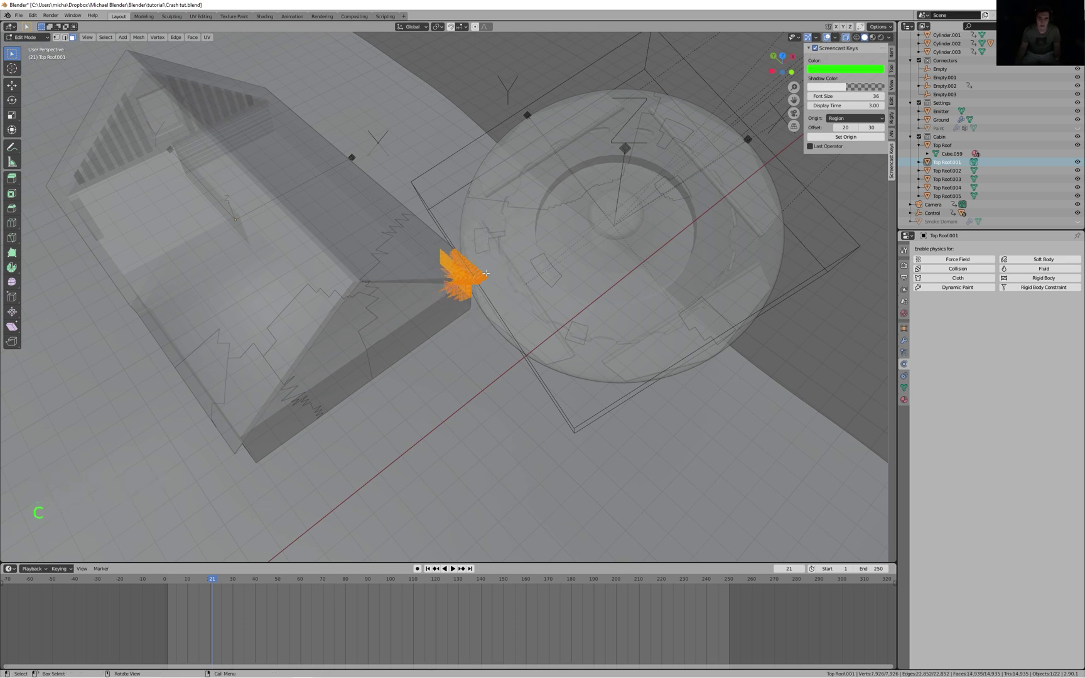
key(Tab)
middle_drag(486, 273, 523, 269)
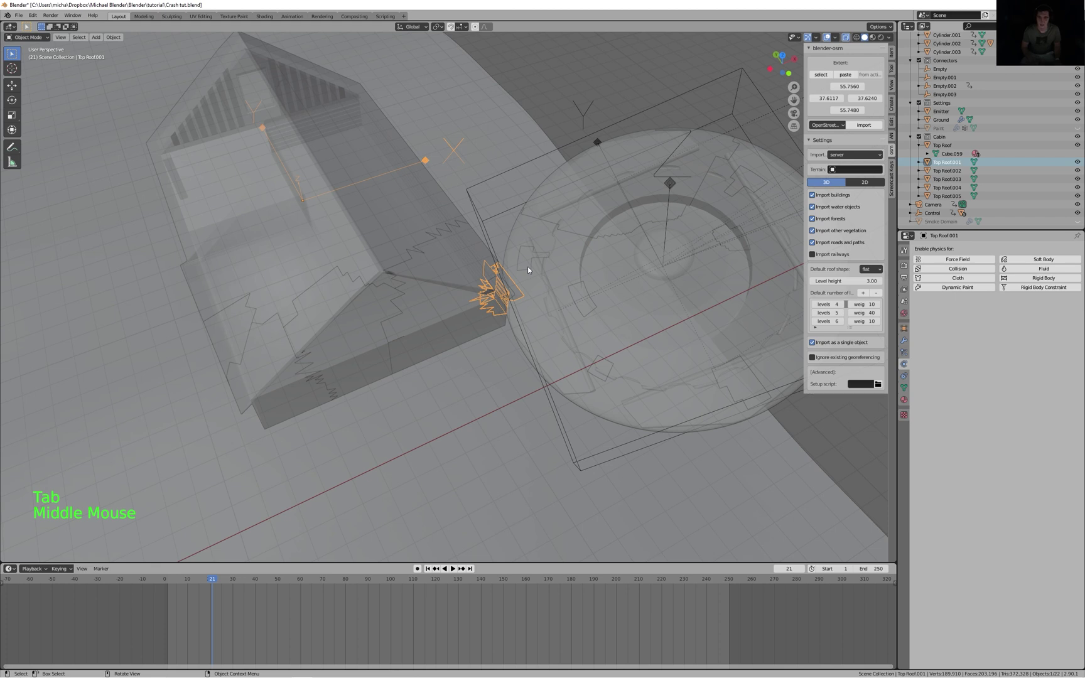
- Select Top Roof and step through the frames to check how the UFO passes through the cabin's broken edge
click(480, 209)
click(441, 230)
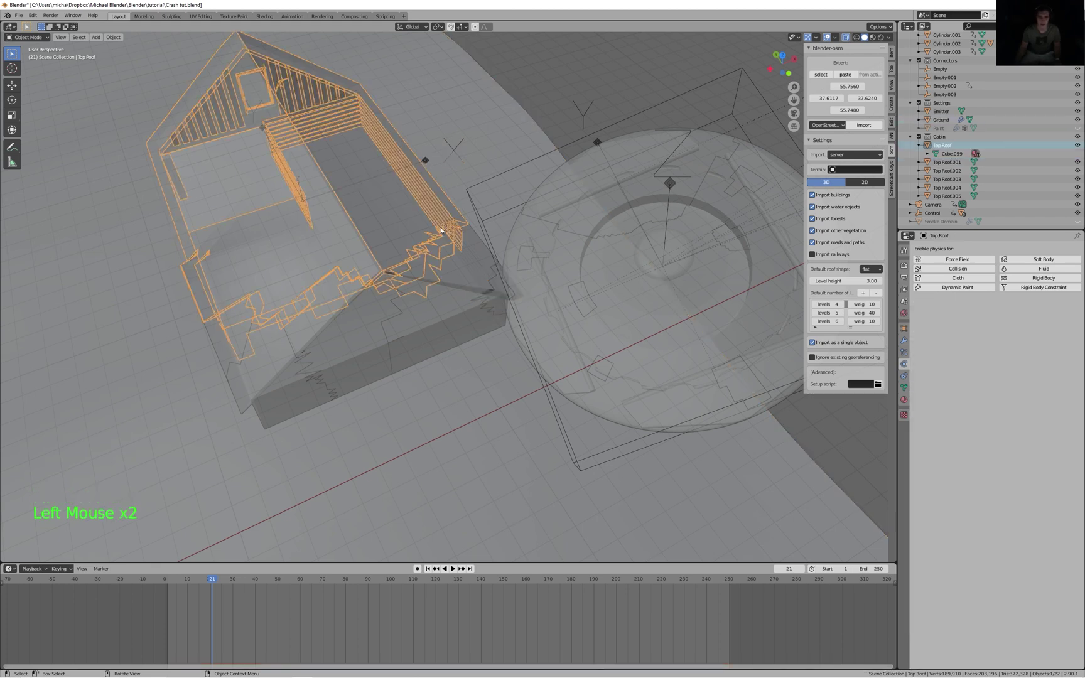
key(Right)
key(Right)
key(Right)
key(Right)
key(Right)
key(Right)
key(Right)
key(Right)
key(Right)
key(Right)
key(Right)
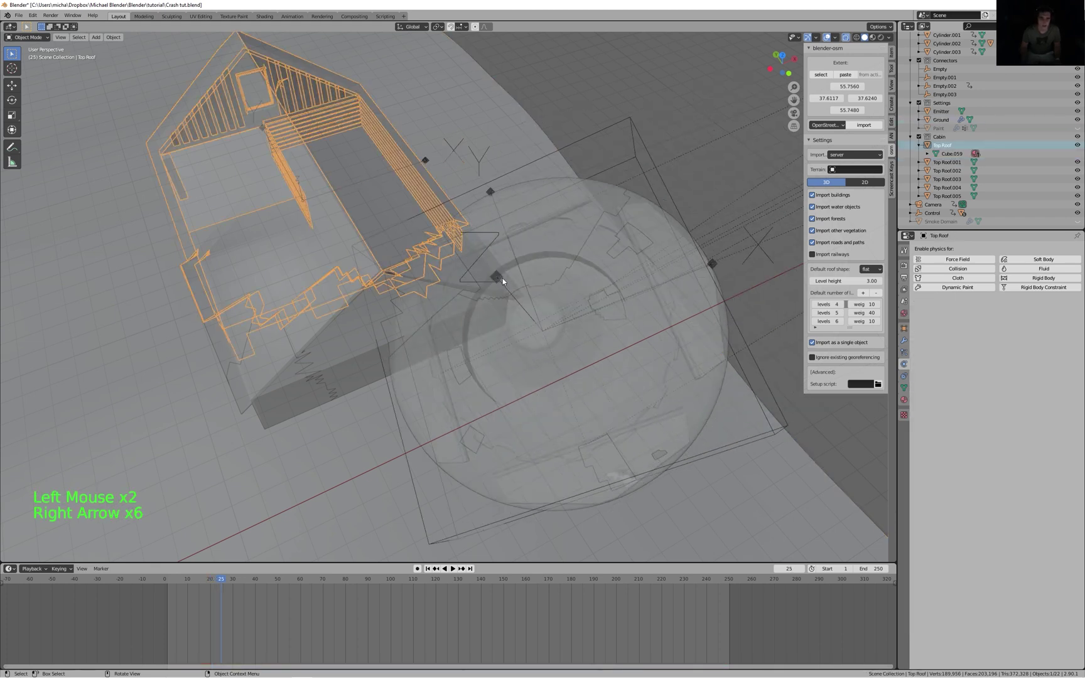
key(Right)
key(Right)
key(Right)
key(Right)
key(Right)
key(Right)
key(Left)
key(Left)
key(Left)
key(Left)
key(Left)
key(Left)
key(Left)
key(Left)
key(Left)
key(Left)
key(Left)
key(Left)
key(Left)
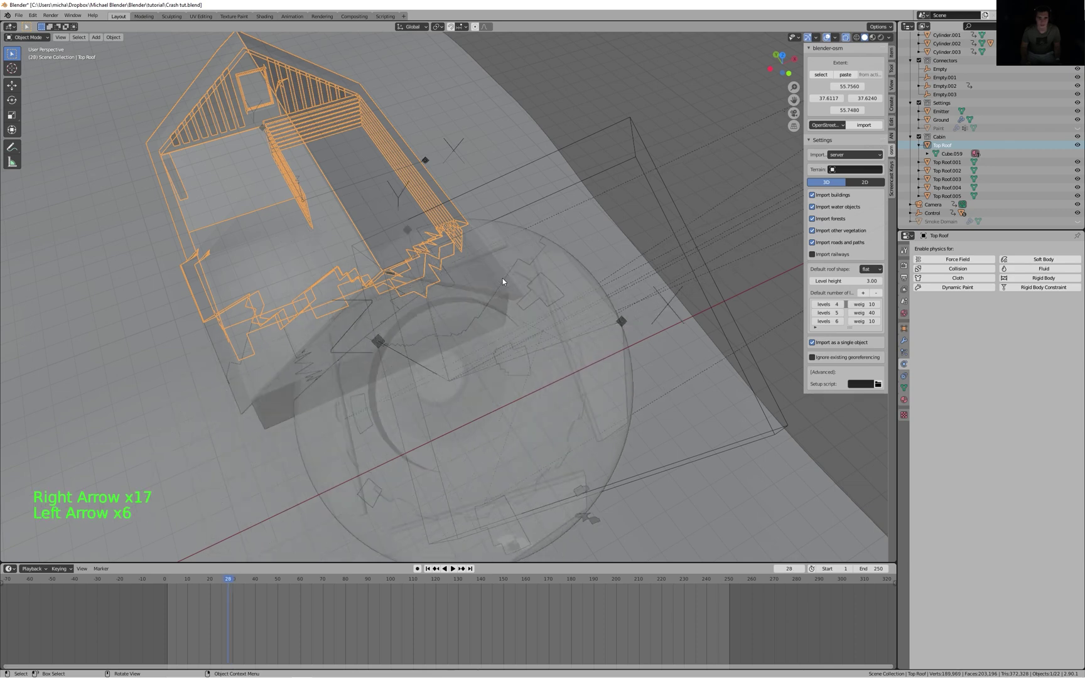
key(Left)
key(Left)
- Turn off X-ray and set the timeline to frame 21, where the UFO meets the cabin corner
middle_drag(502, 278, 574, 150)
click(479, 177)
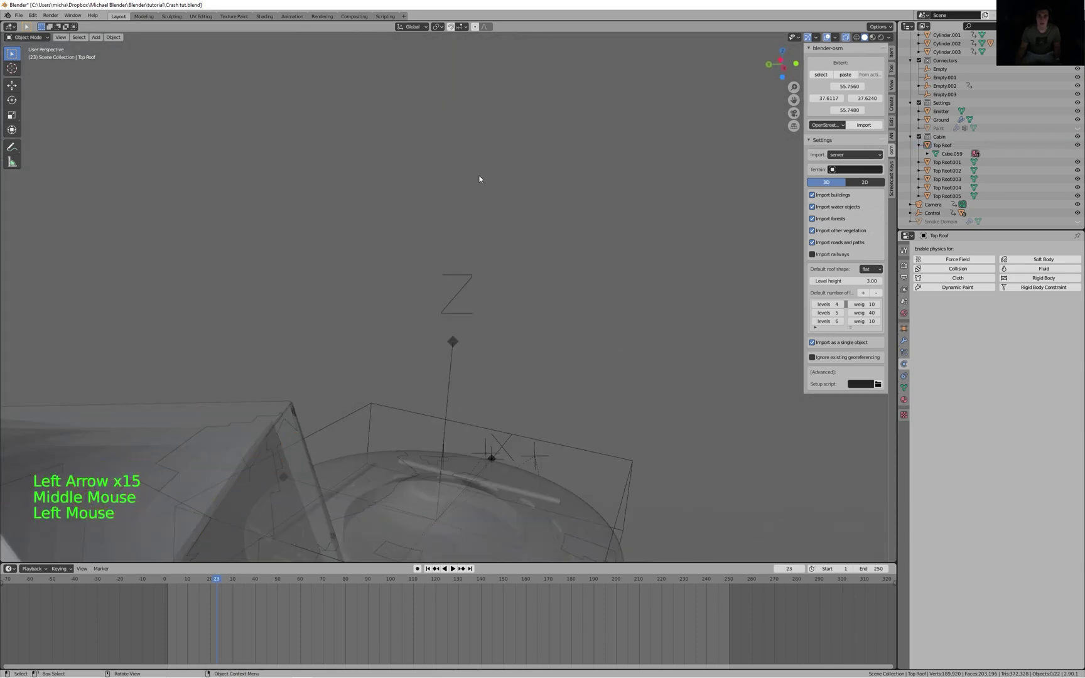
scroll(475, 186, down, 3)
key(alt+z)
alt+middle_click(469, 195)
scroll(412, 242, up, 1)
middle_drag(412, 242, 379, 268)
scroll(379, 267, up, 2)
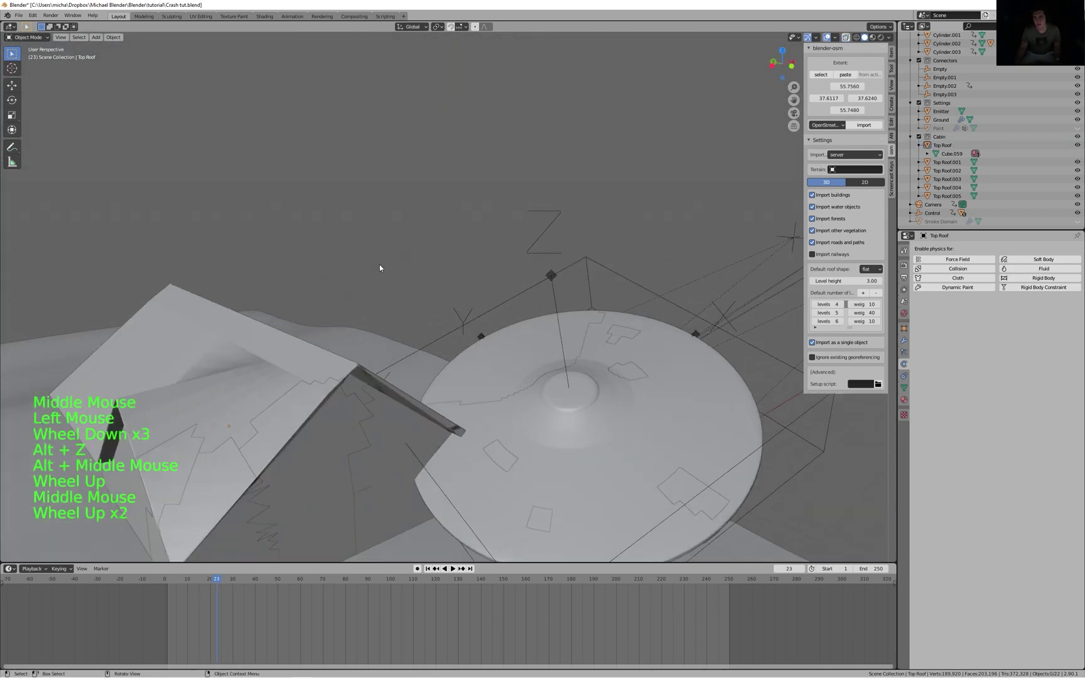
scroll(379, 264, up, 1)
middle_drag(377, 264, 543, 281)
key(Left)
key(Left)
key(Left)
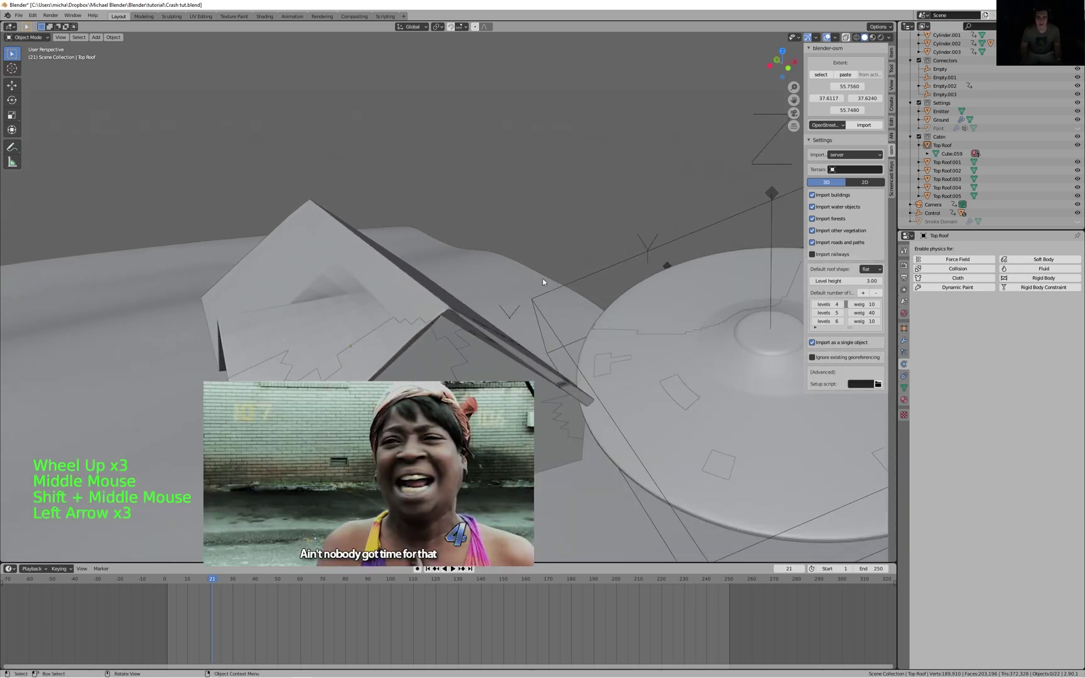
- Apply the Quick Explode effect to the corner piece Top Roof.001 at frame 21
middle_drag(542, 279, 592, 391)
click(555, 380)
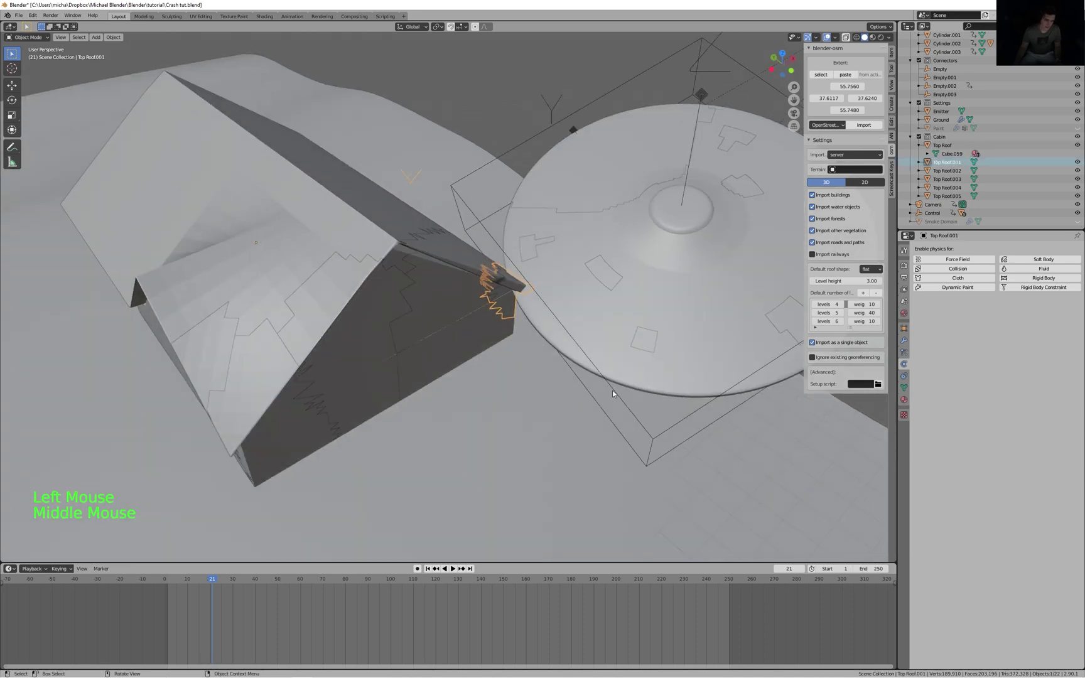
key(F3)
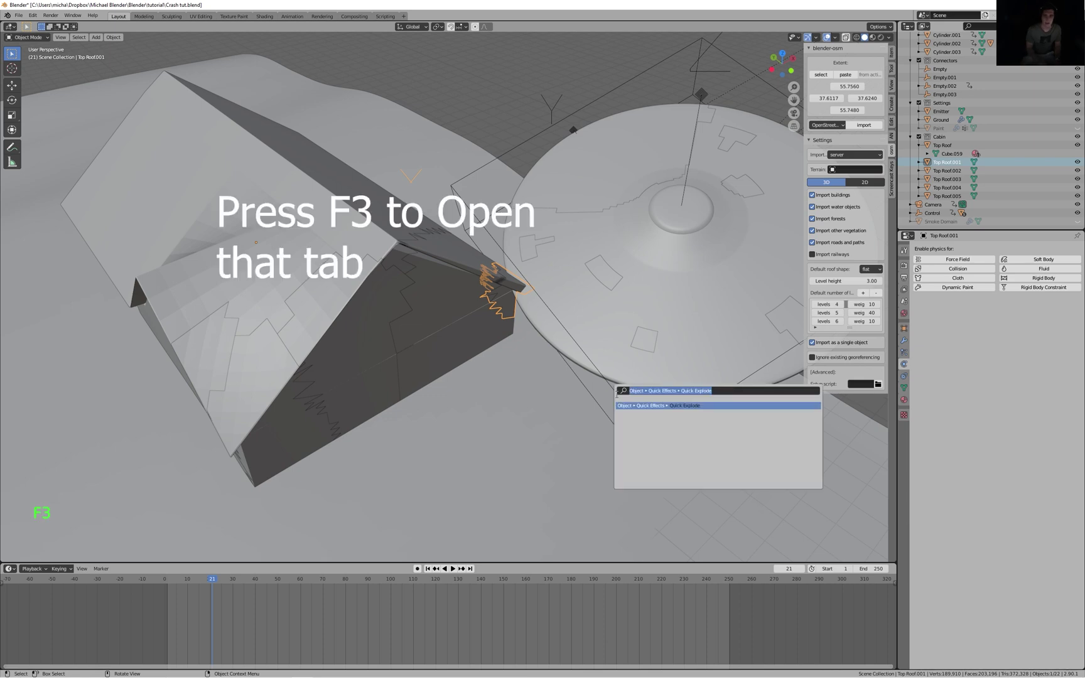
key(Return)
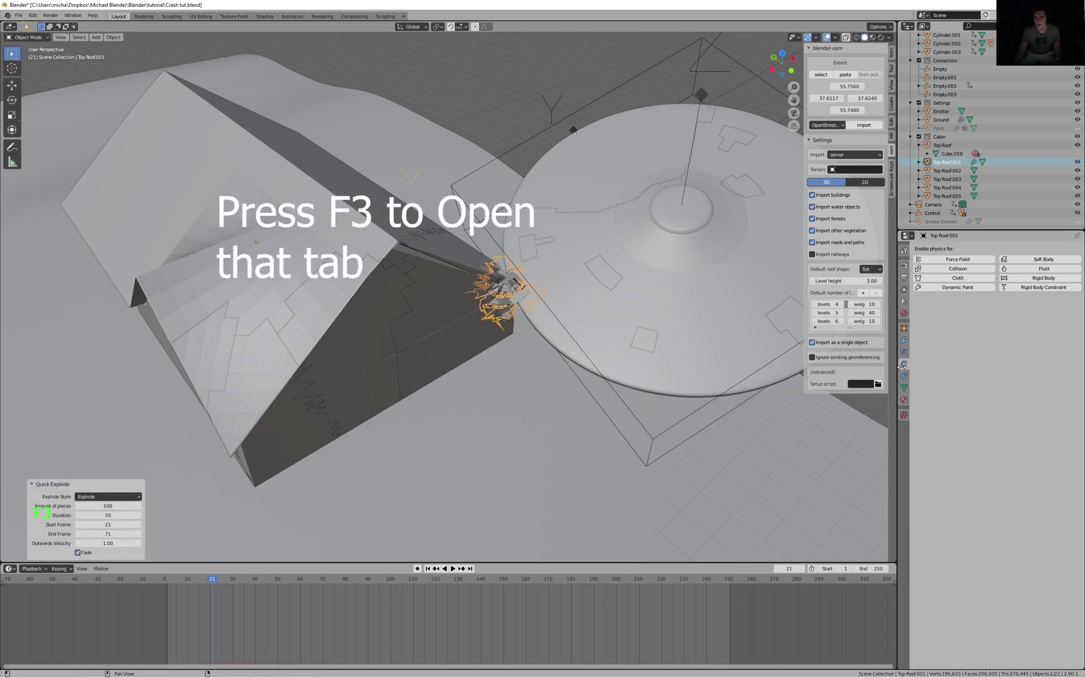
- Set the particle number of Top Roof.001's explosion to 1000
click(904, 352)
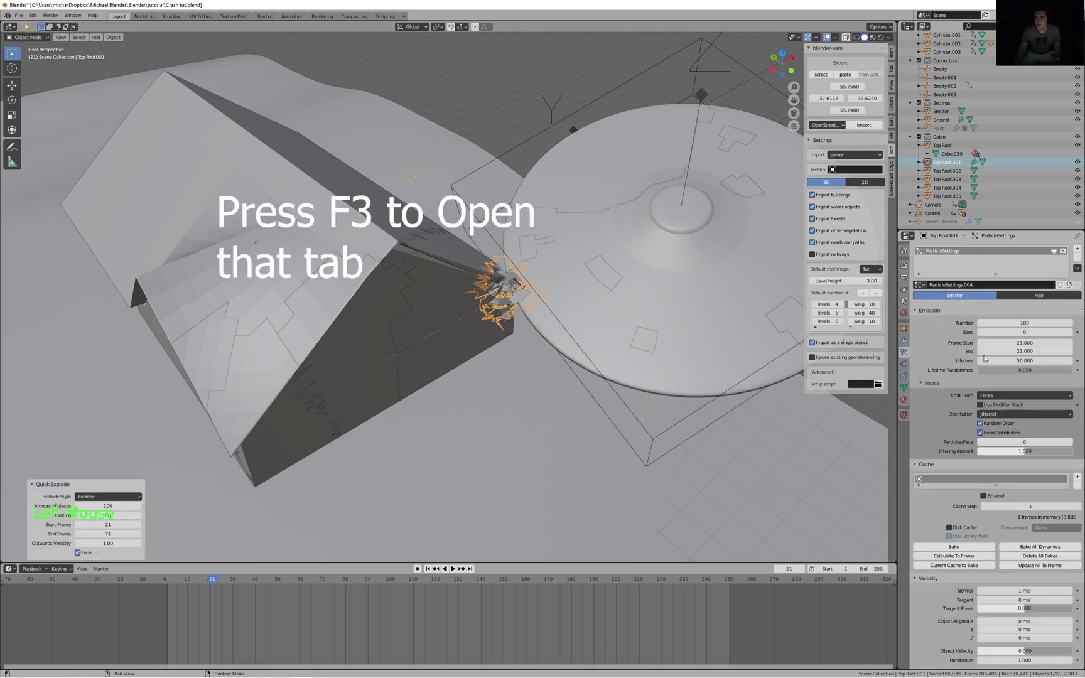
double_click(1034, 326)
text(1000)
key(Return)
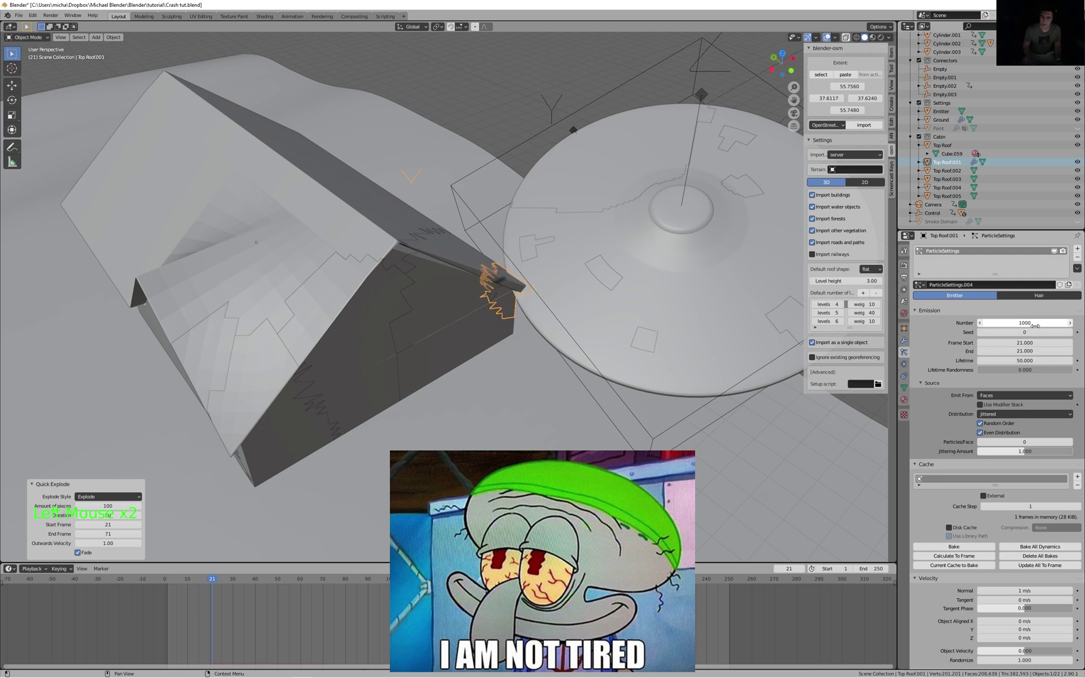
- Check the collision settings of the UFO piece Circle and reselect Top Roof.001
click(648, 271)
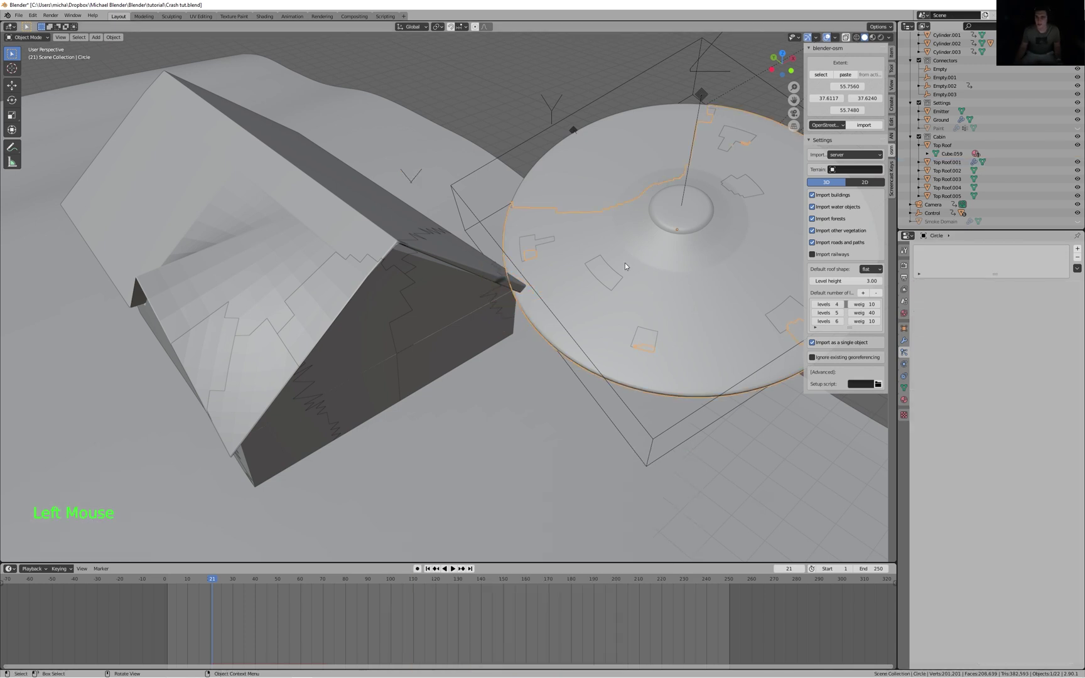
click(904, 364)
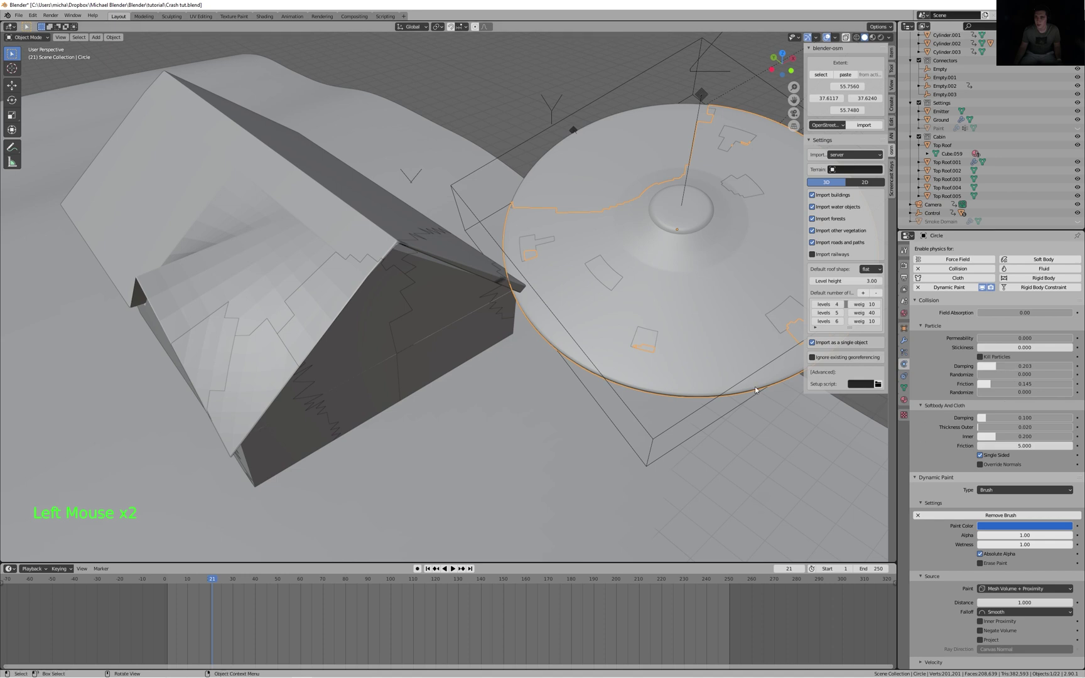
click(465, 307)
click(465, 307)
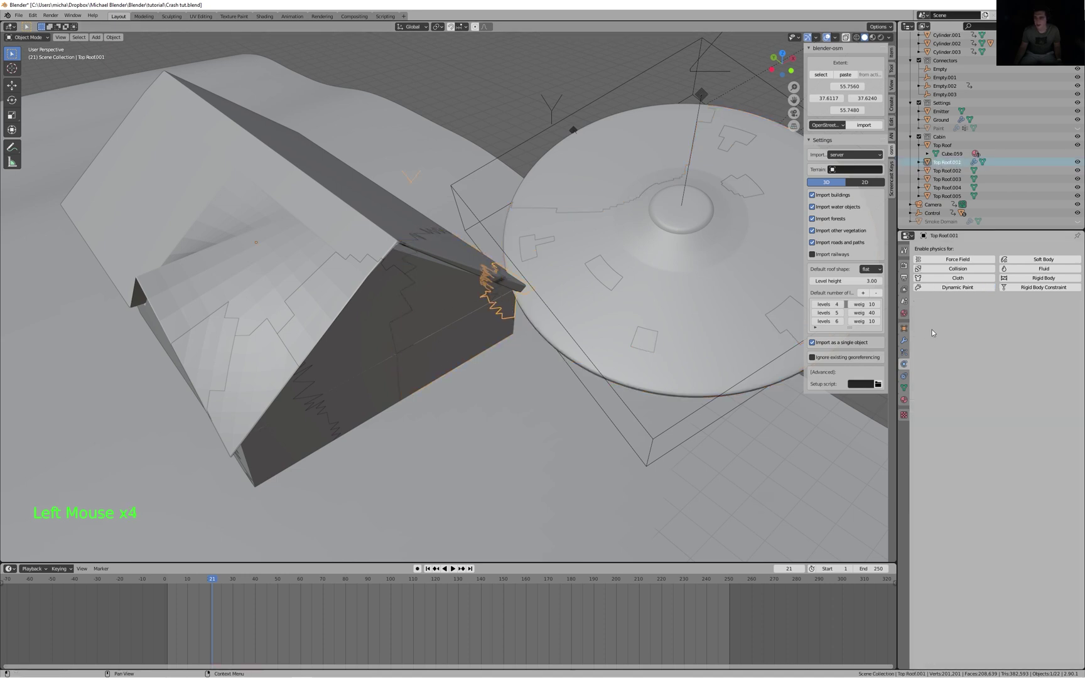
- View the cabin in X-ray and check the Axis display option of Top Roof.001
click(904, 352)
scroll(568, 377, down, 2)
middle_drag(568, 376, 571, 333)
key(alt+z)
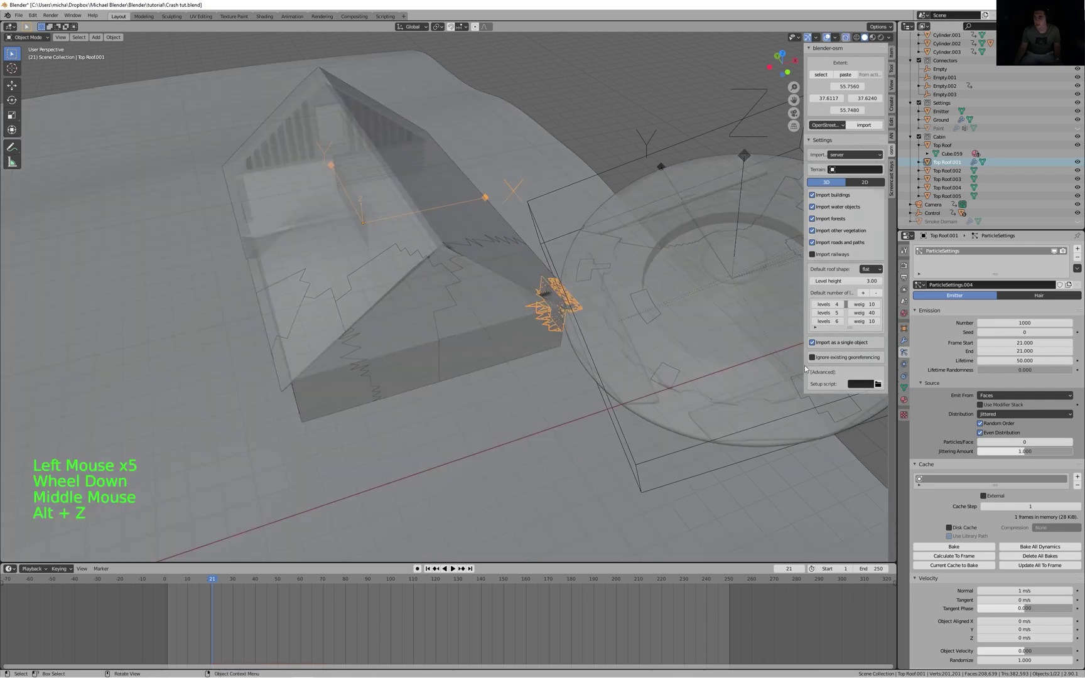
click(904, 327)
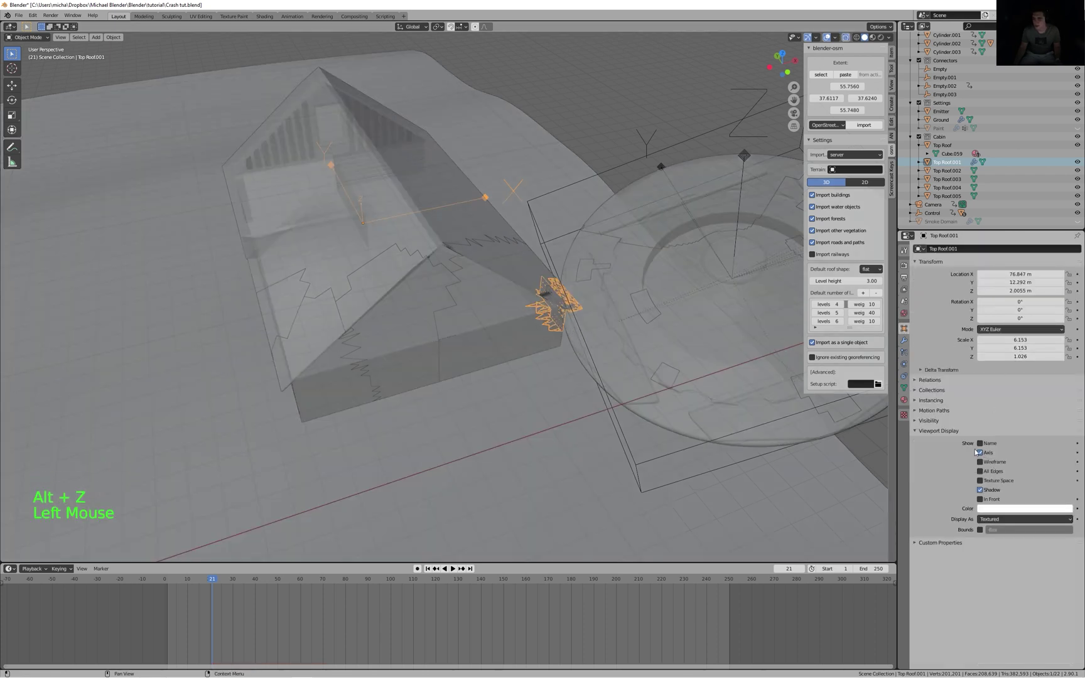
click(979, 452)
click(904, 365)
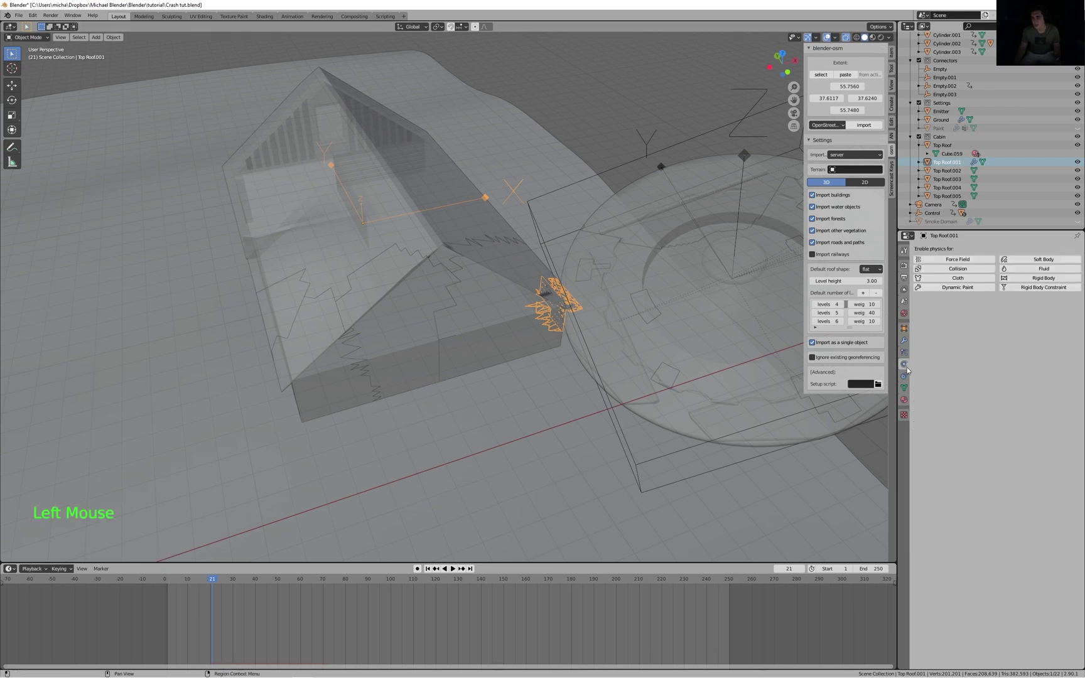
- Set the Object Aligned X velocity of Top Roof.001's particles to -10 m/s
click(905, 354)
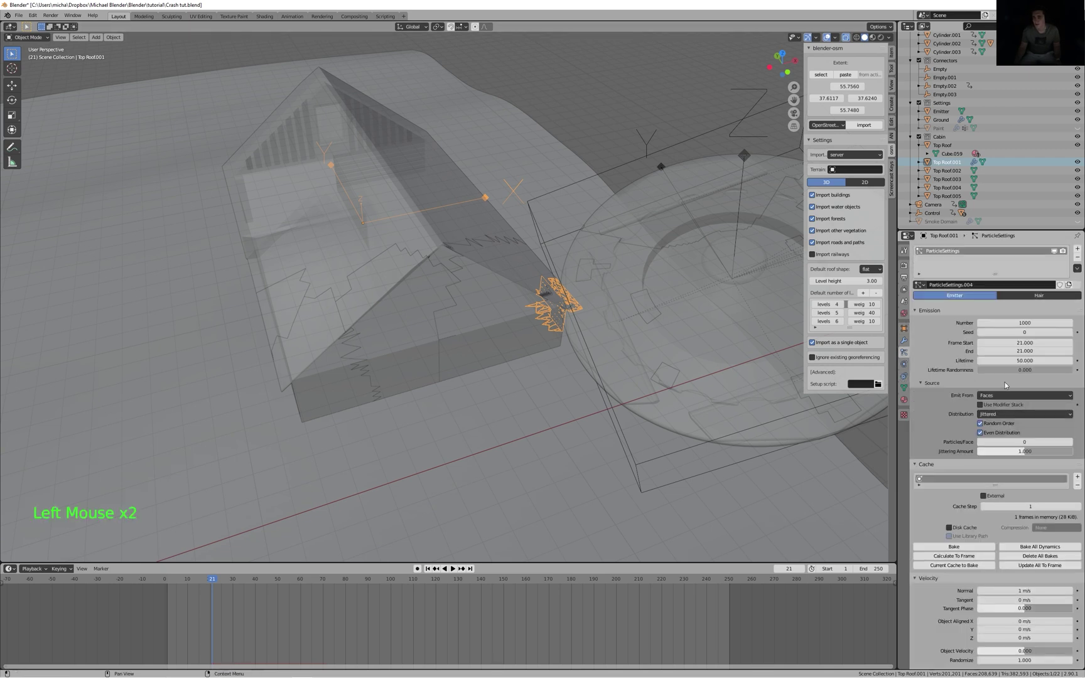
scroll(998, 414, down, 1)
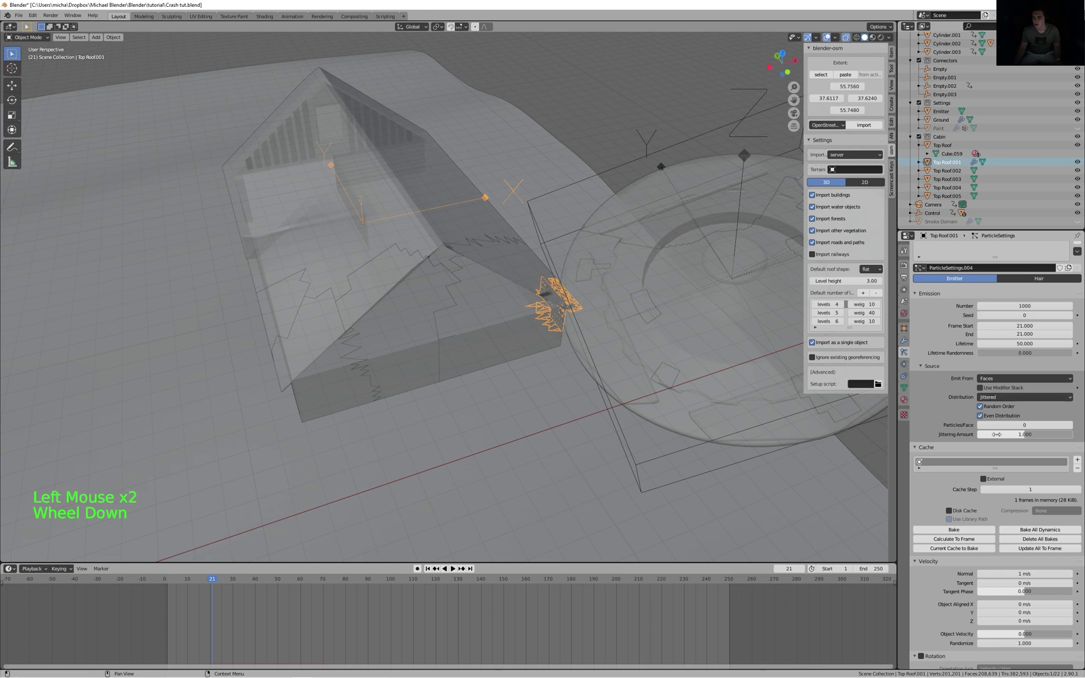
scroll(998, 414, down, 3)
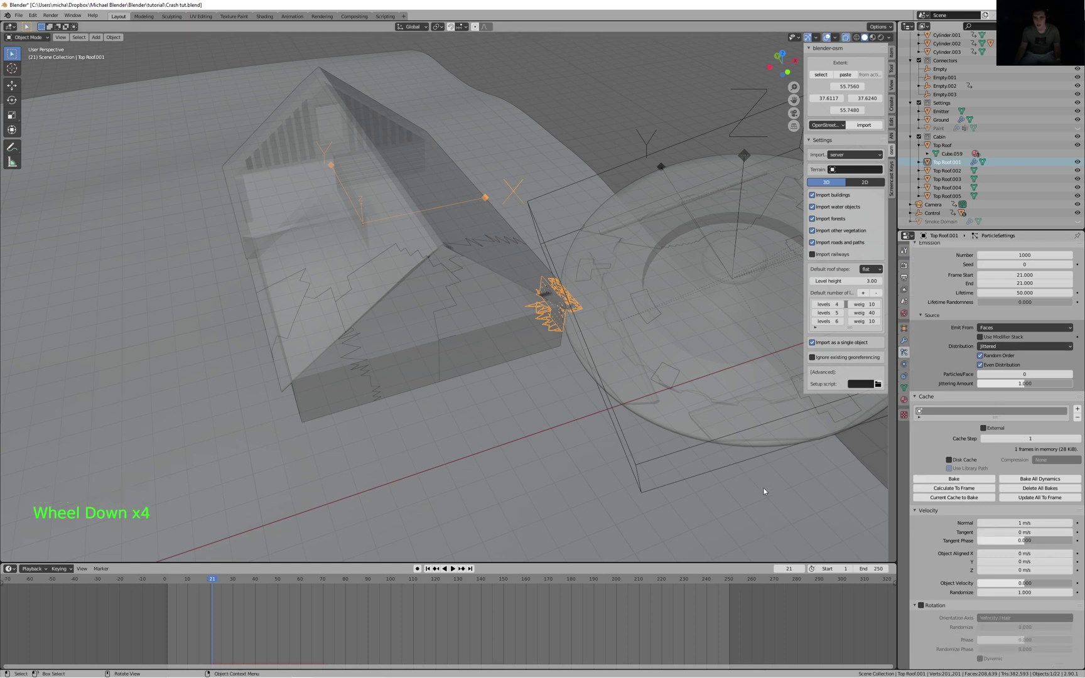
middle_drag(764, 491, 779, 477)
click(1051, 556)
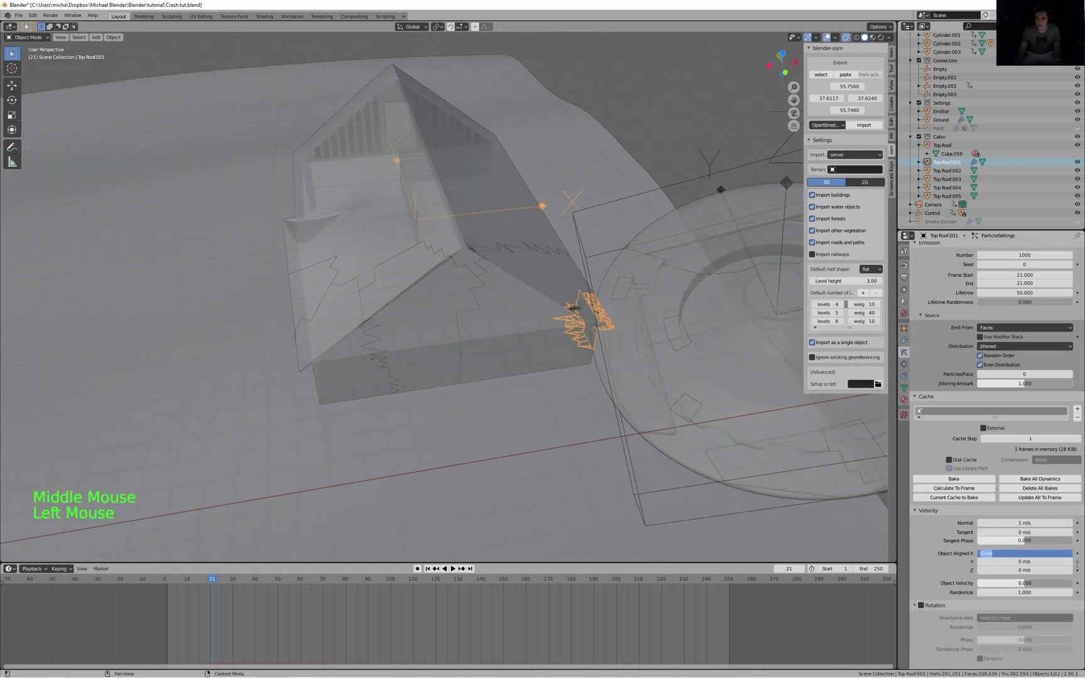
text(-10)
key(Return)
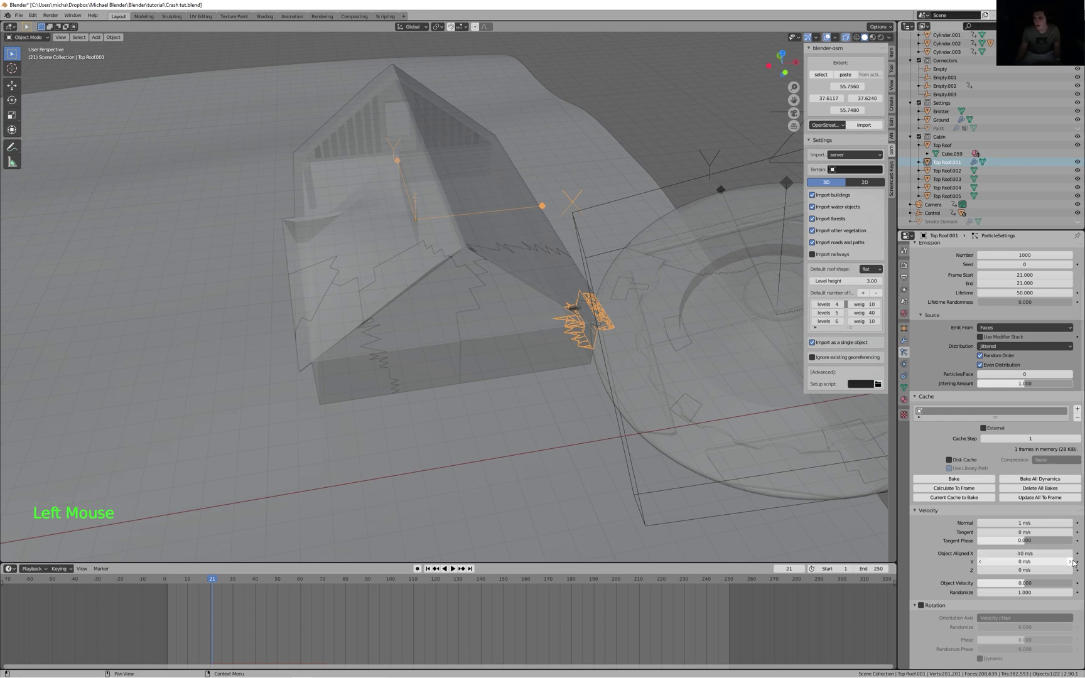
- Set the velocity of Top Roof.001's particles to Z 2 m/s, Object Velocity 1 and Randomize 10
scroll(1072, 563, down, 4)
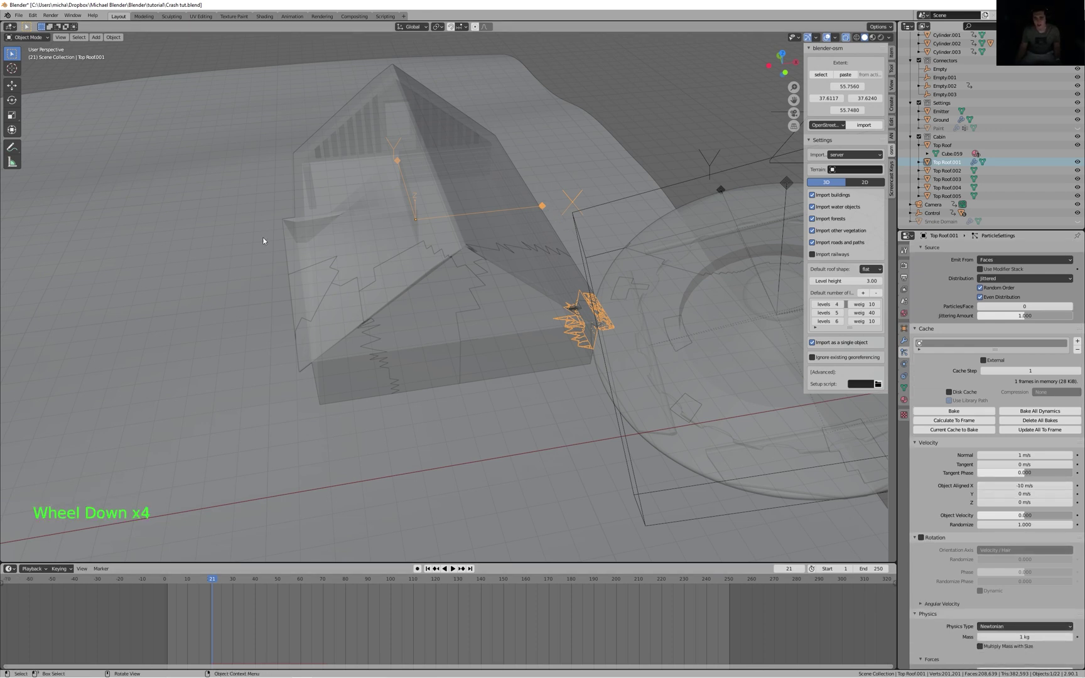
click(1036, 504)
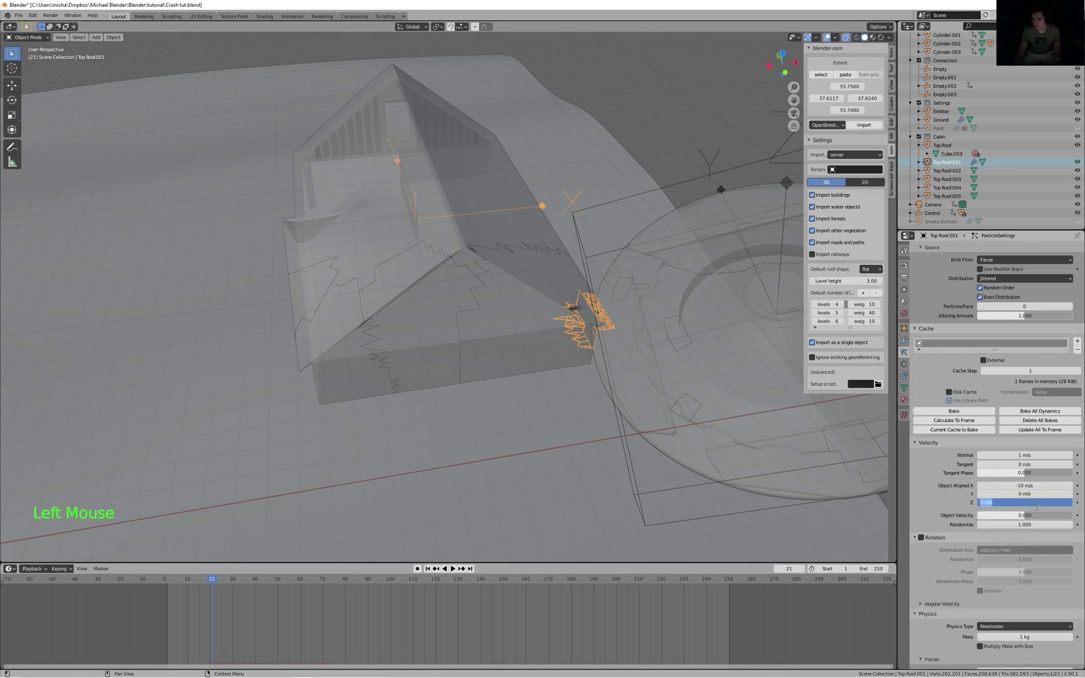
key(Return)
click(1025, 514)
text(1)
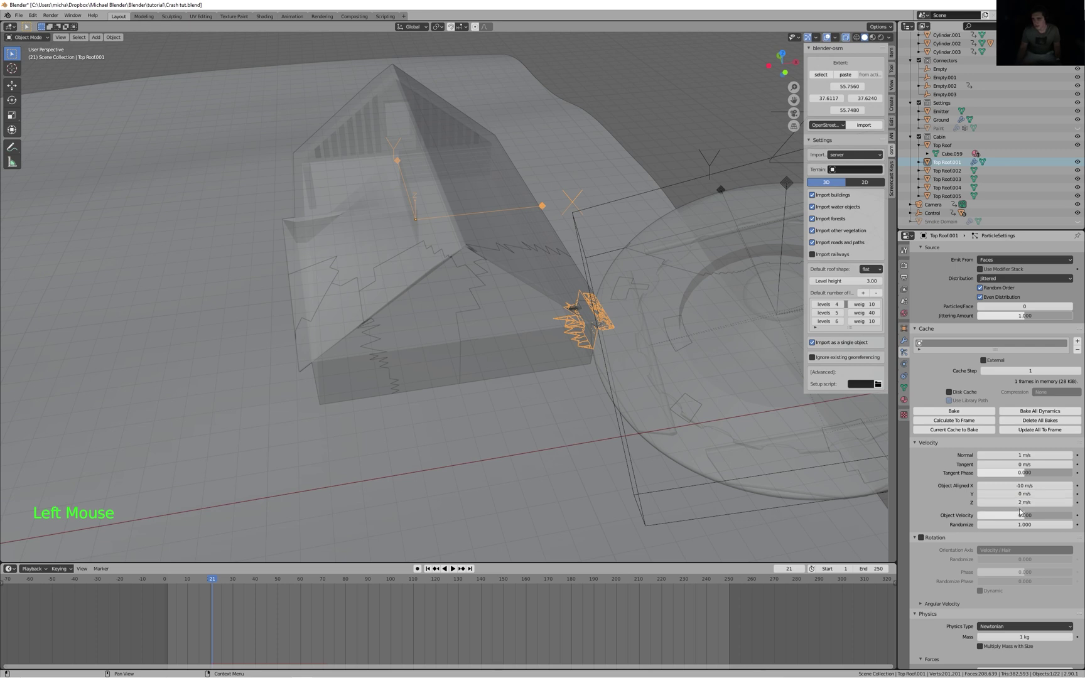
key(Return)
click(1044, 526)
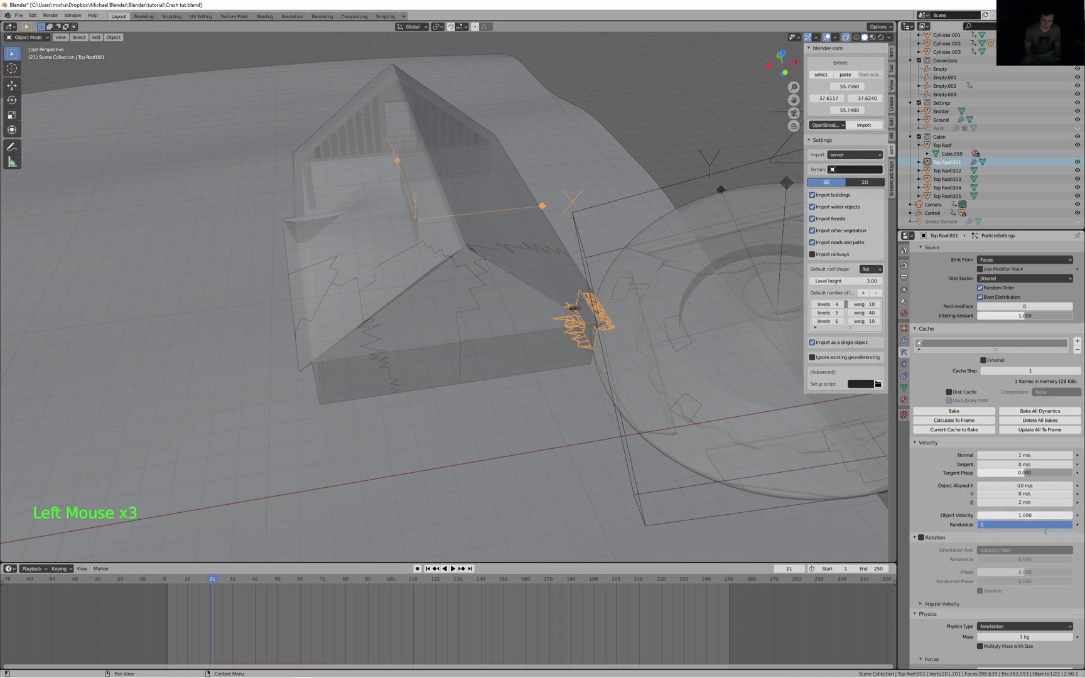
text(10)
key(Return)
- Play the crash animation from the first frame, stop it after the impact and save the file
key(shift+Left)
key(space)
scroll(743, 468, down, 1)
scroll(743, 468, down, 4)
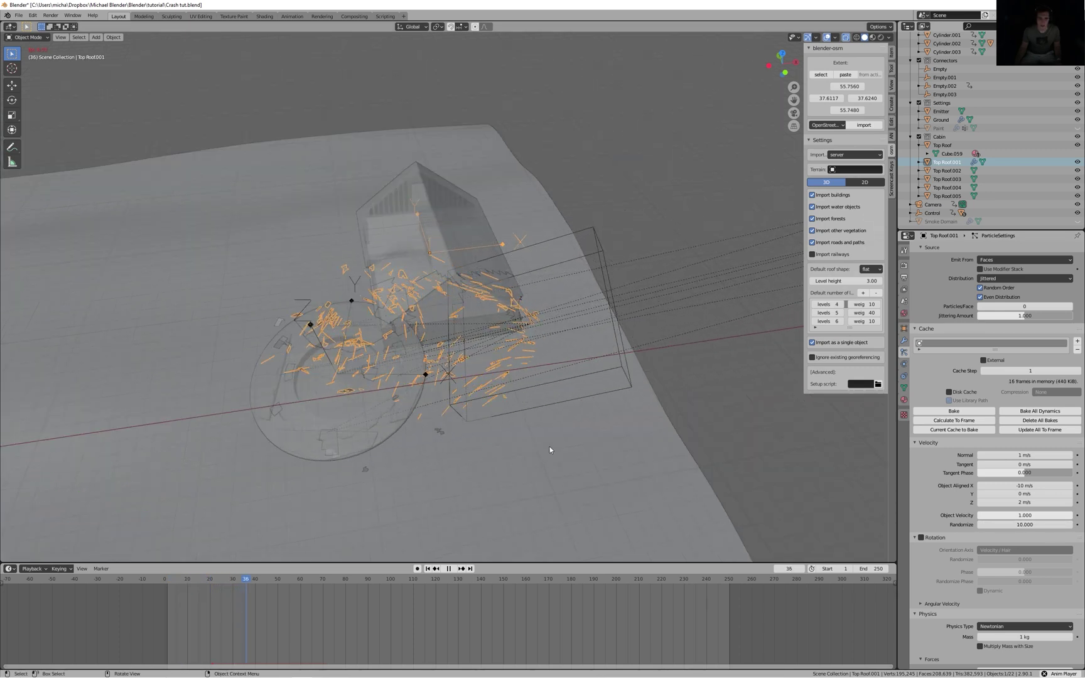
key(space)
key(ctrl+s)
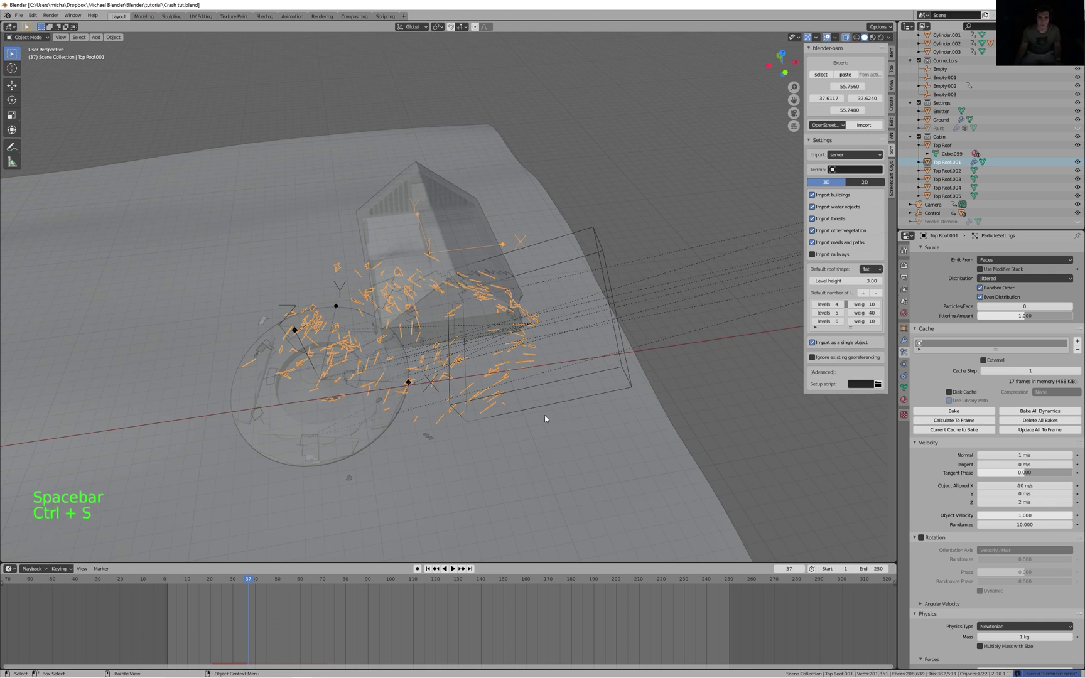
- Set both Frame Start and End of Top Roof.001's particle emission to 20
key(Left)
key(Left)
key(Left)
scroll(1015, 334, up, 9)
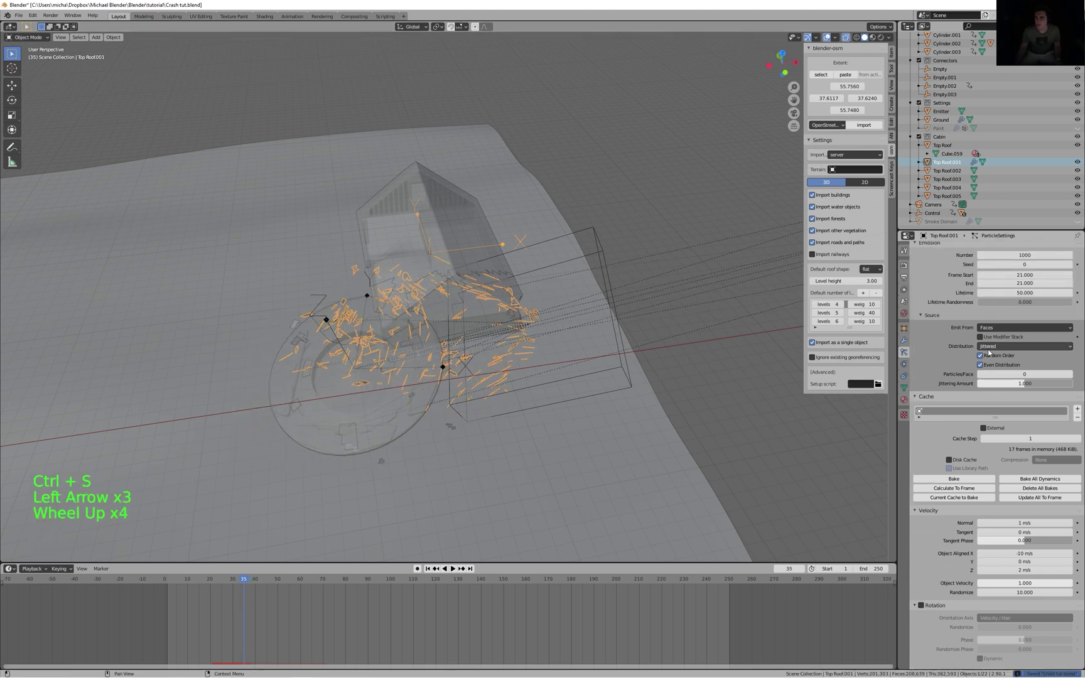
drag(1016, 343, 1022, 343)
drag(1016, 343, 1015, 349)
text(2)
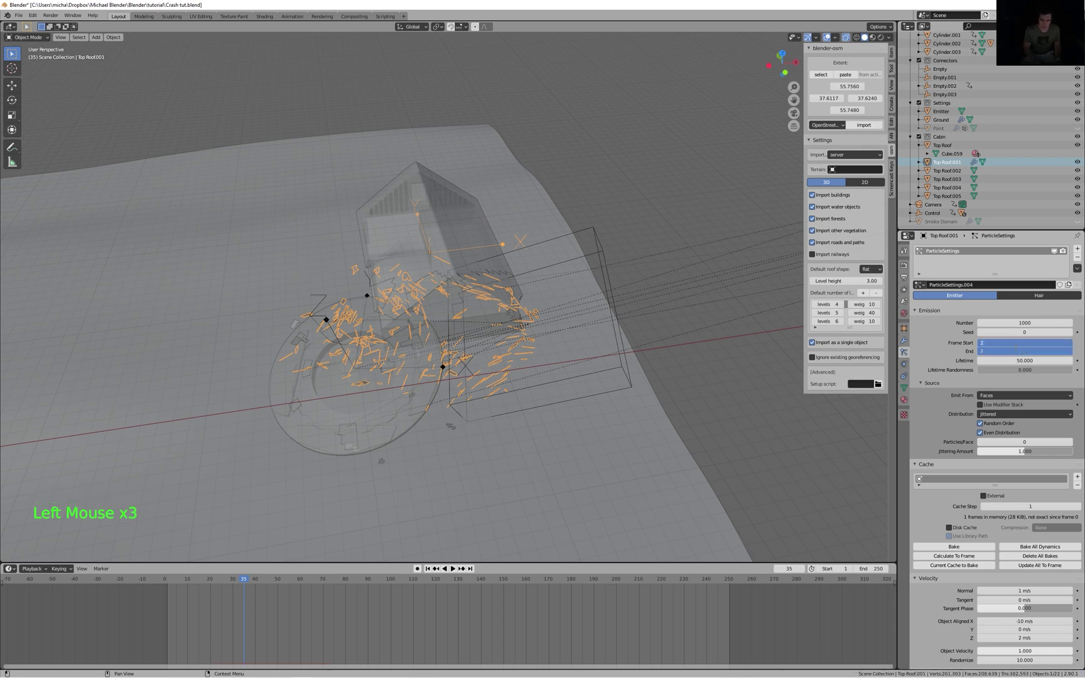
text(0)
key(Return)
- Replay the animation from the first frame to examine Top Roof.001's explosion timing
key(shift+Left)
key(space)
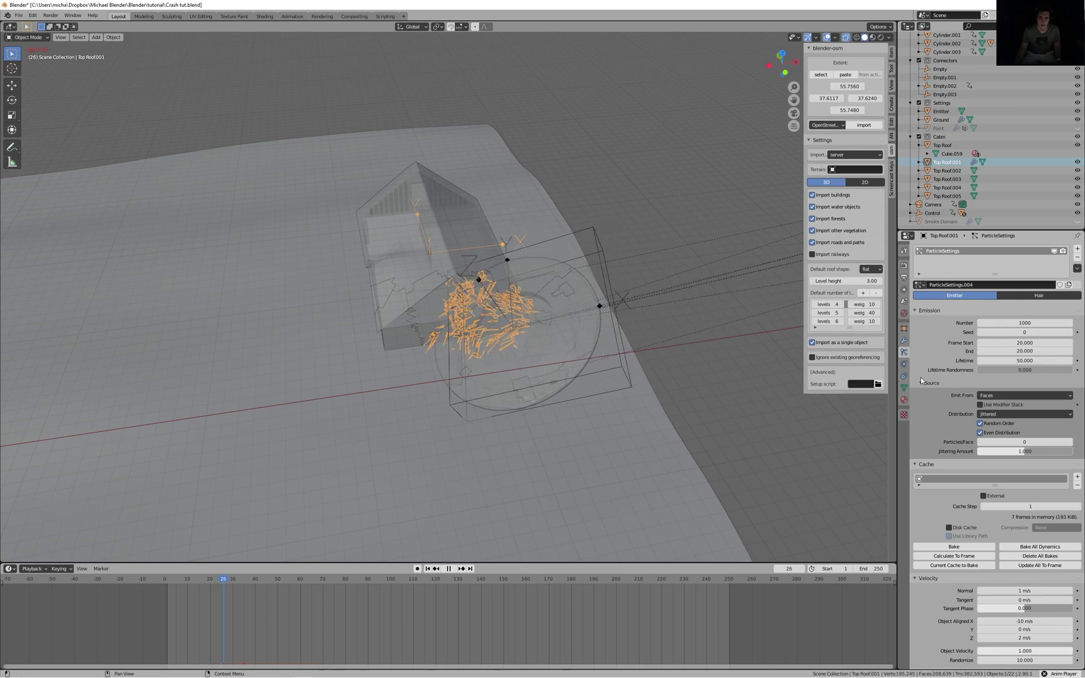
key(space)
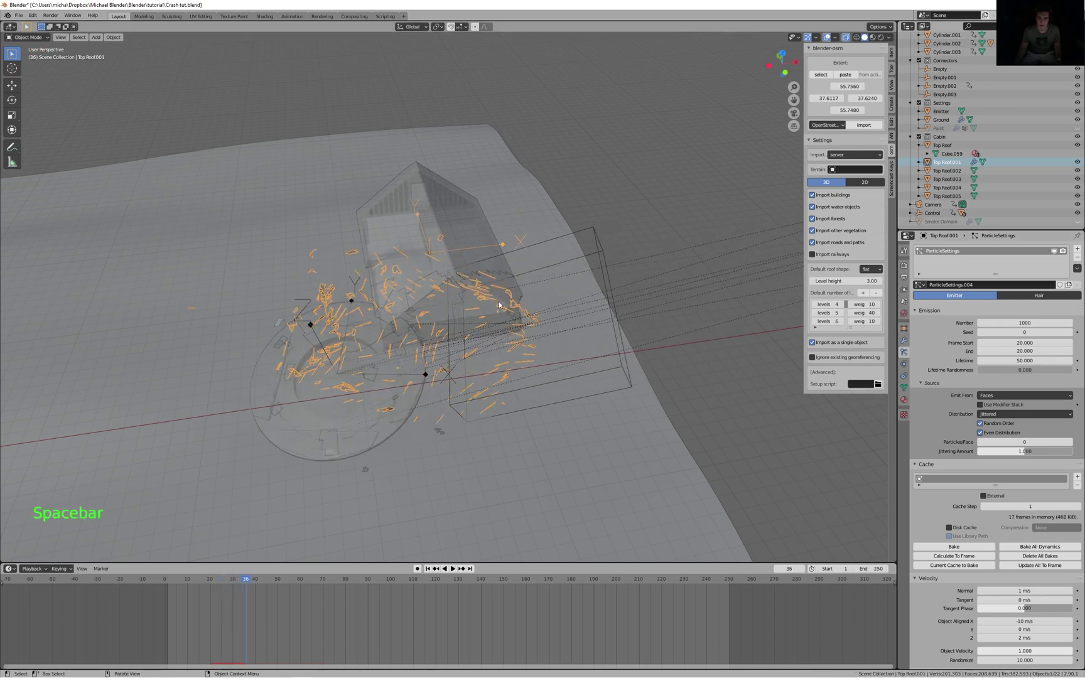
- Select the cabin piece Top Roof.002 and switch off the X-ray display
scroll(499, 305, up, 2)
click(554, 315)
mouse_move(554, 315)
middle_down()
mouse_move(544, 339)
mouse_move(661, 319)
mouse_move(609, 317)
middle_up()
key(alt+z)
scroll(661, 318, up, 1)
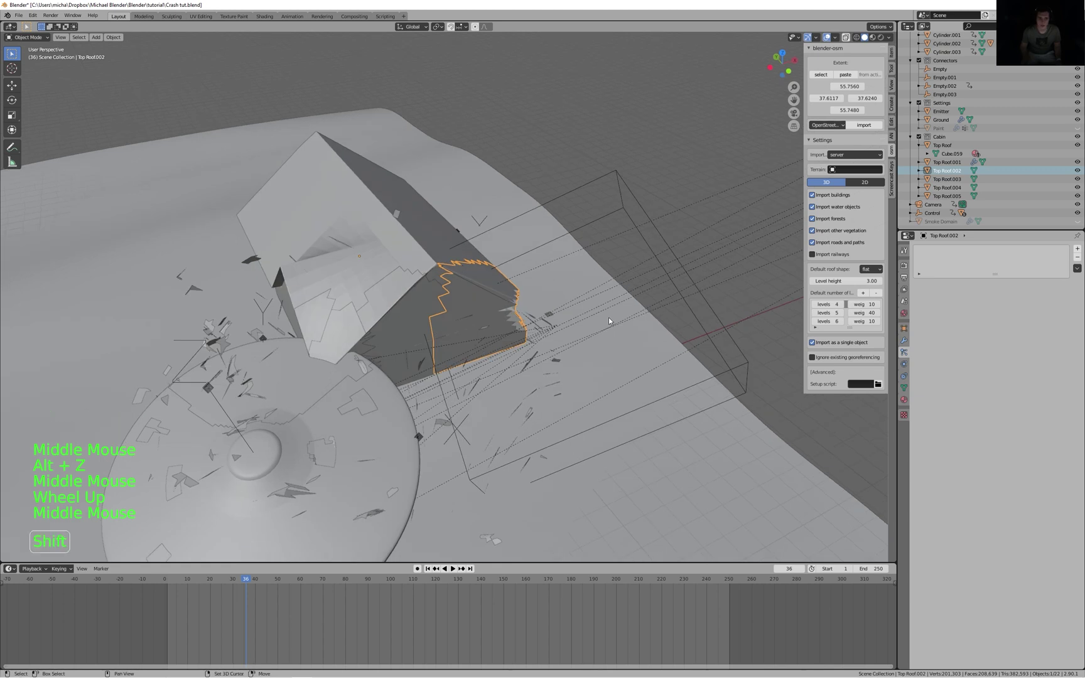
- Go to frame 23, where the UFO meets Top Roof.002, and apply Quick Explode to that piece
key(shift+Left)
key(Right)
key(Right)
key(Right)
key(Right)
key(Right)
key(Right)
key(Right)
key(Right)
key(Right)
key(Right)
key(Right)
key(Right)
key(Right)
key(Right)
key(Right)
key(Right)
key(Right)
key(Right)
key(Right)
key(Right)
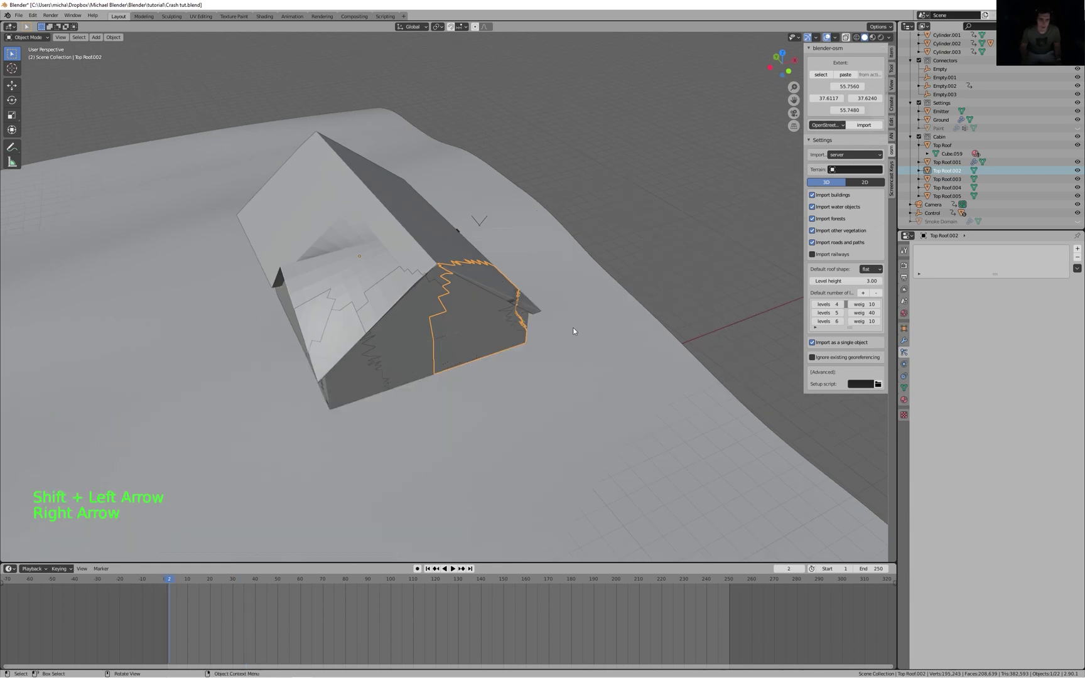
key(Left)
key(Left)
key(Left)
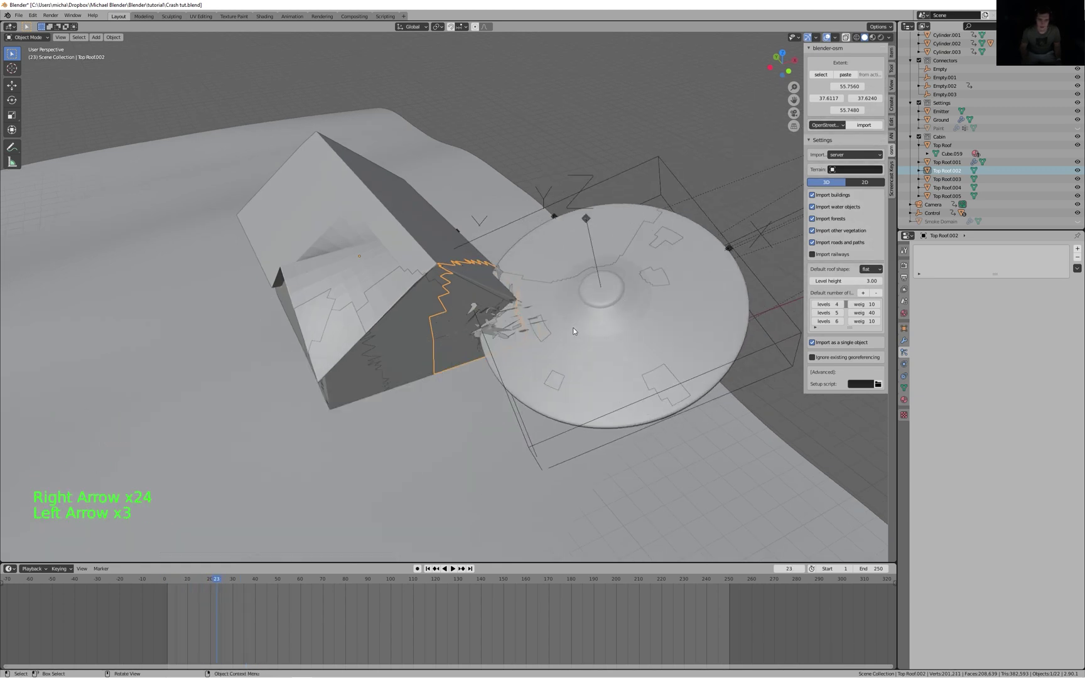
key(Right)
key(Left)
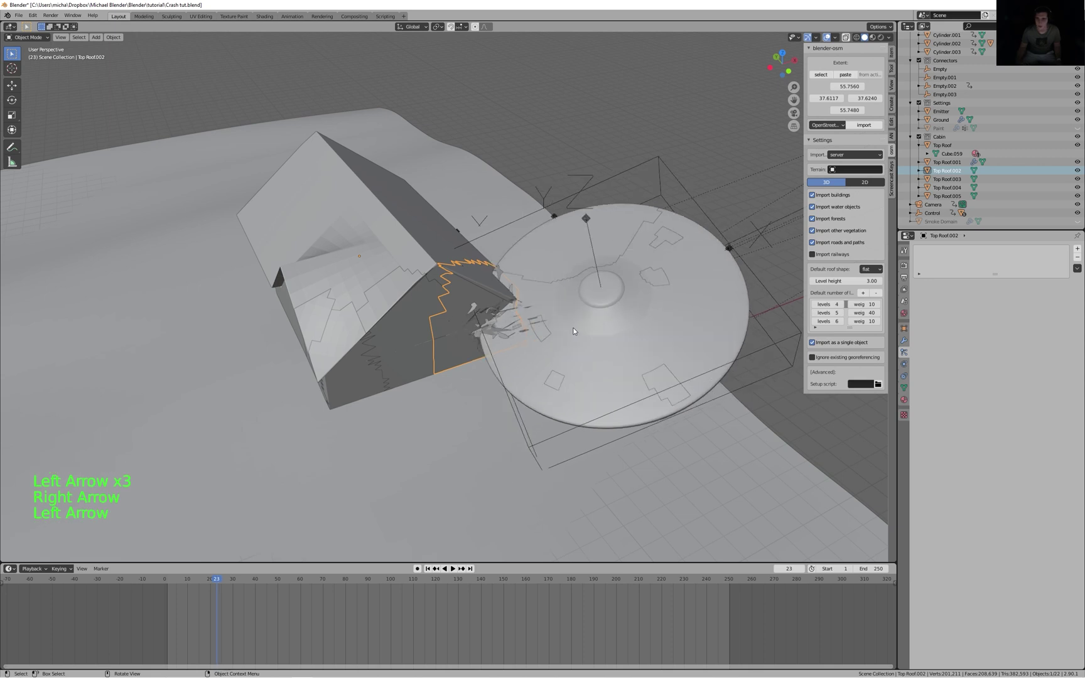
key(F3)
key(Return)
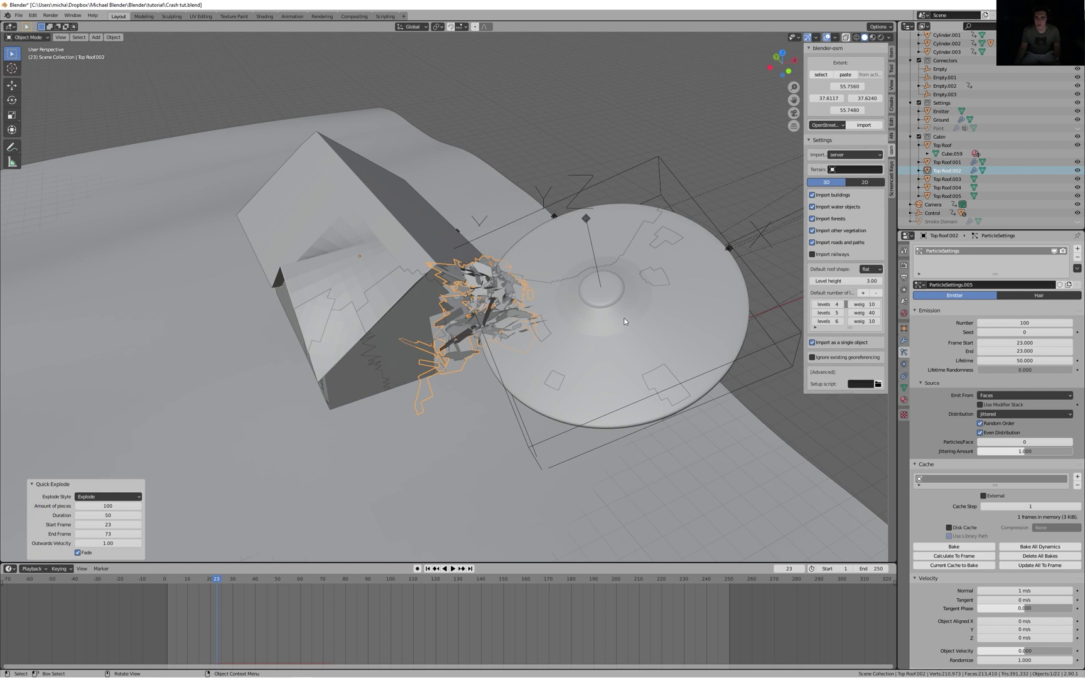
- Go back to frame 18, select Top Roof.001 and rename its particle settings as Basic Explode
key(Left)
key(Left)
key(Left)
key(Left)
key(Left)
key(Left)
key(Left)
key(Left)
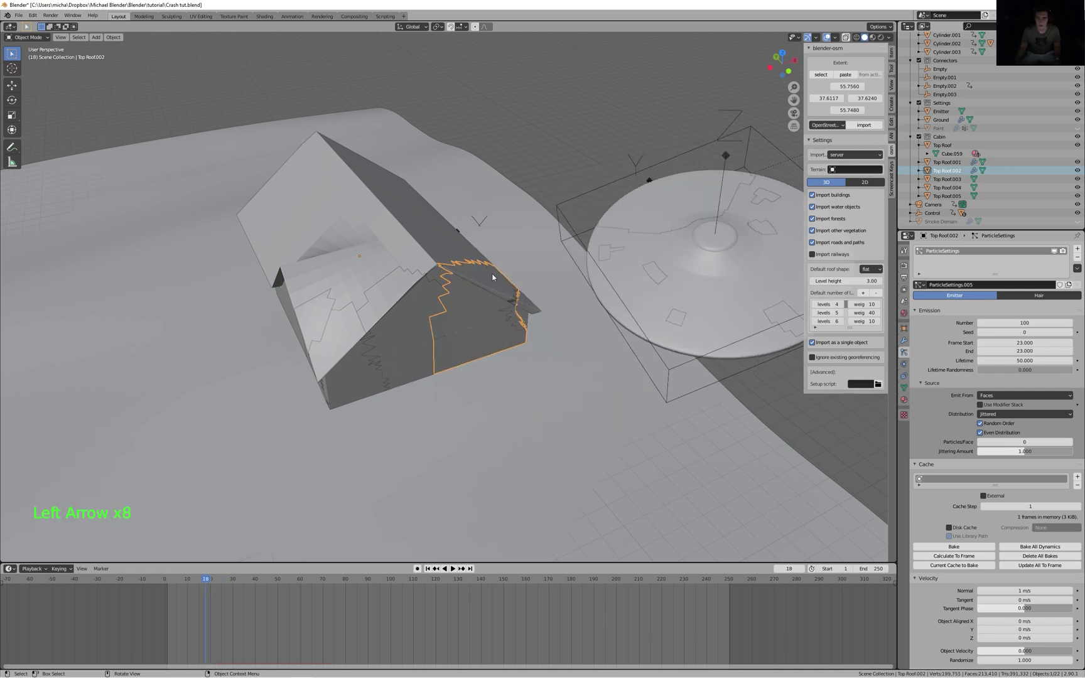
click(513, 306)
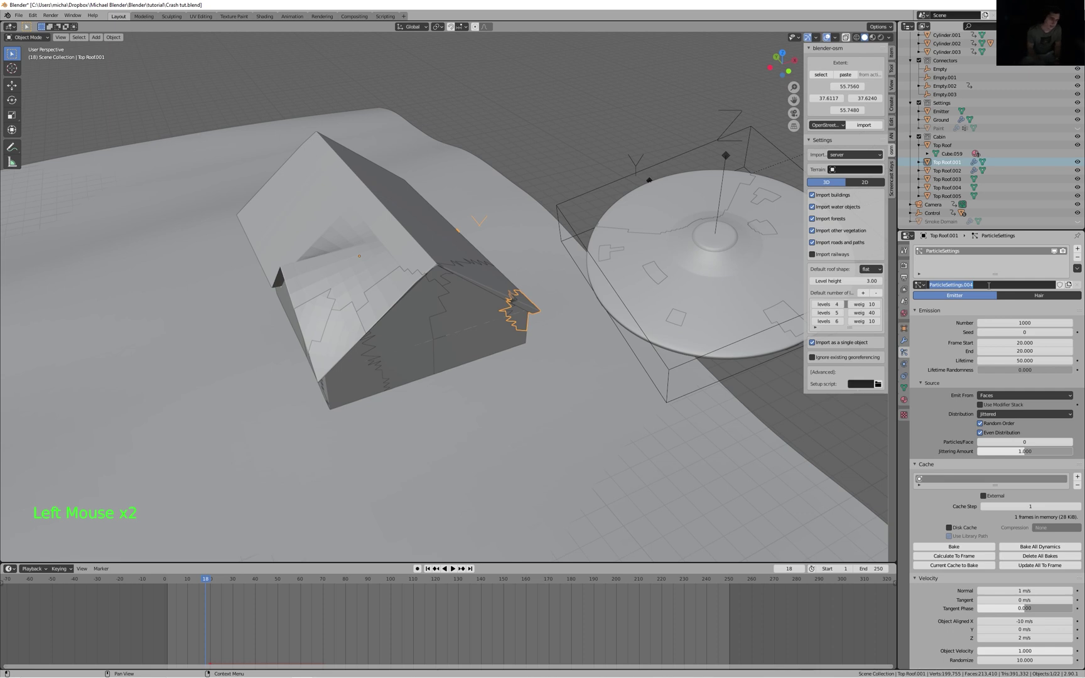
text(Basic sm)
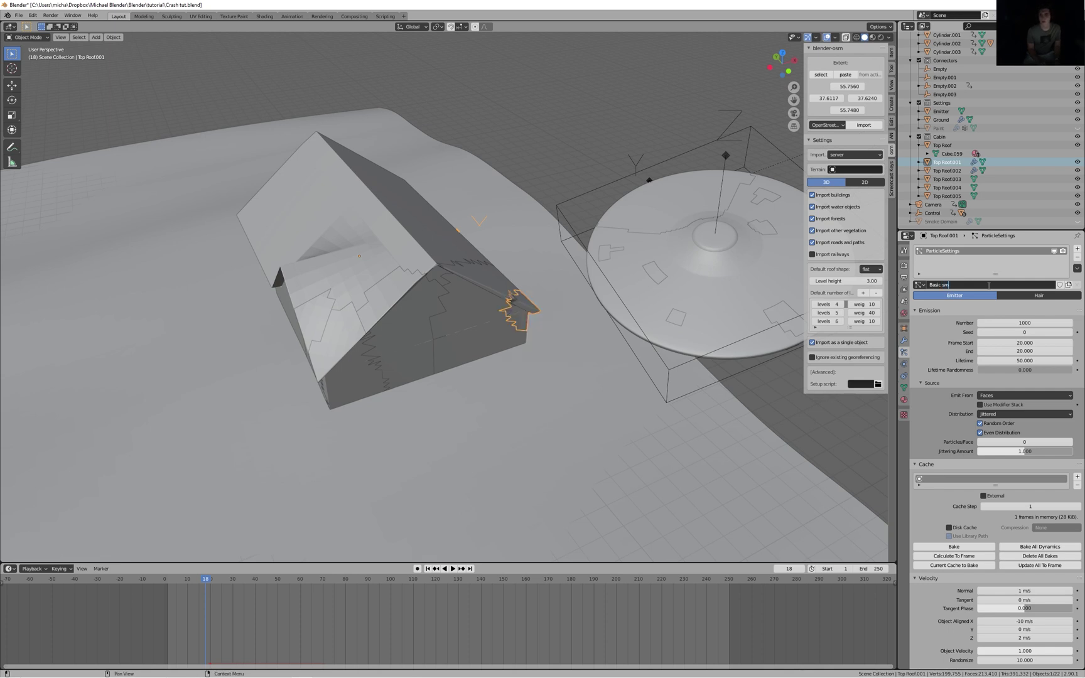
text(oke)
key(BackSpace)
key(BackSpace)
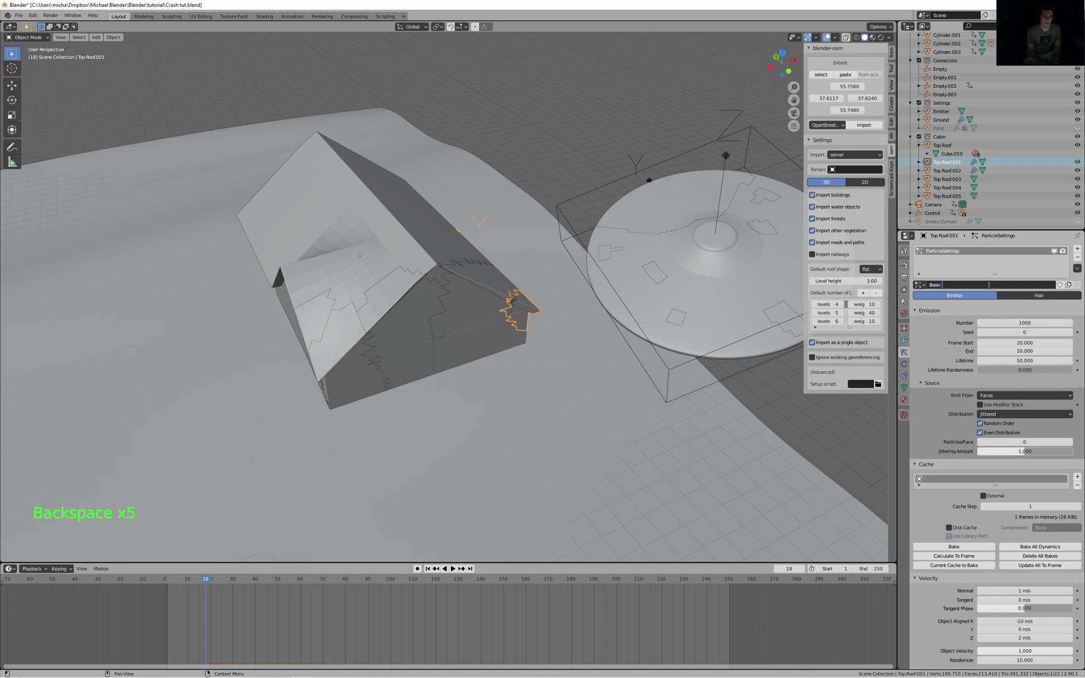
text(E)
text(m)
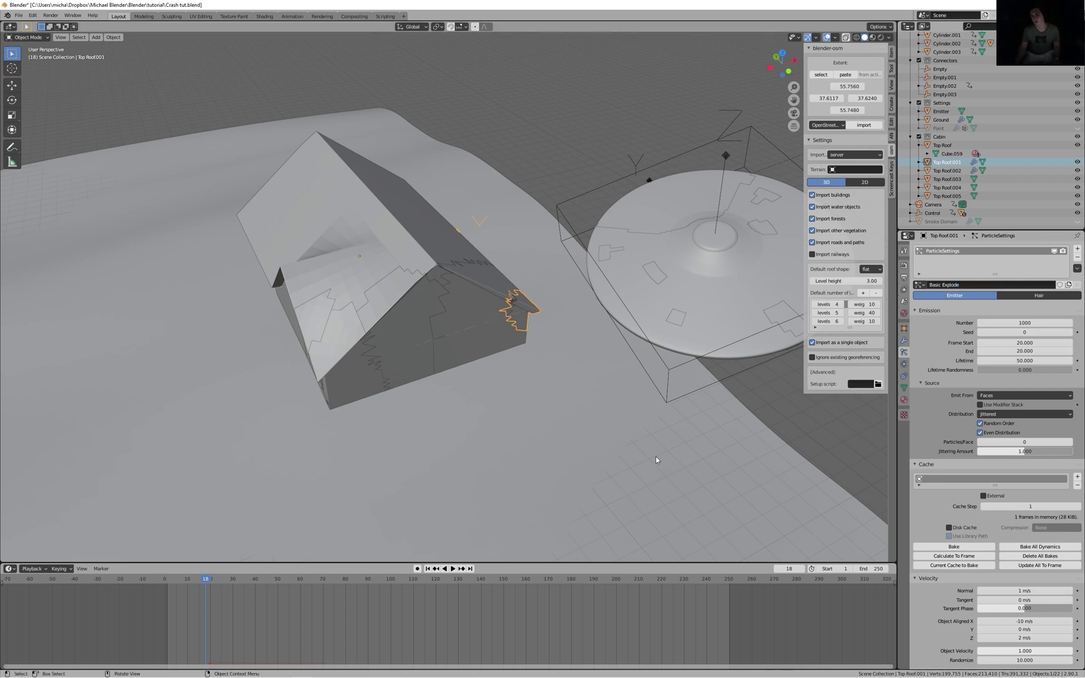
- At frame 23, assign the Basic Explode particle settings to Top Roof.002 and make them a single-user copy
click(486, 337)
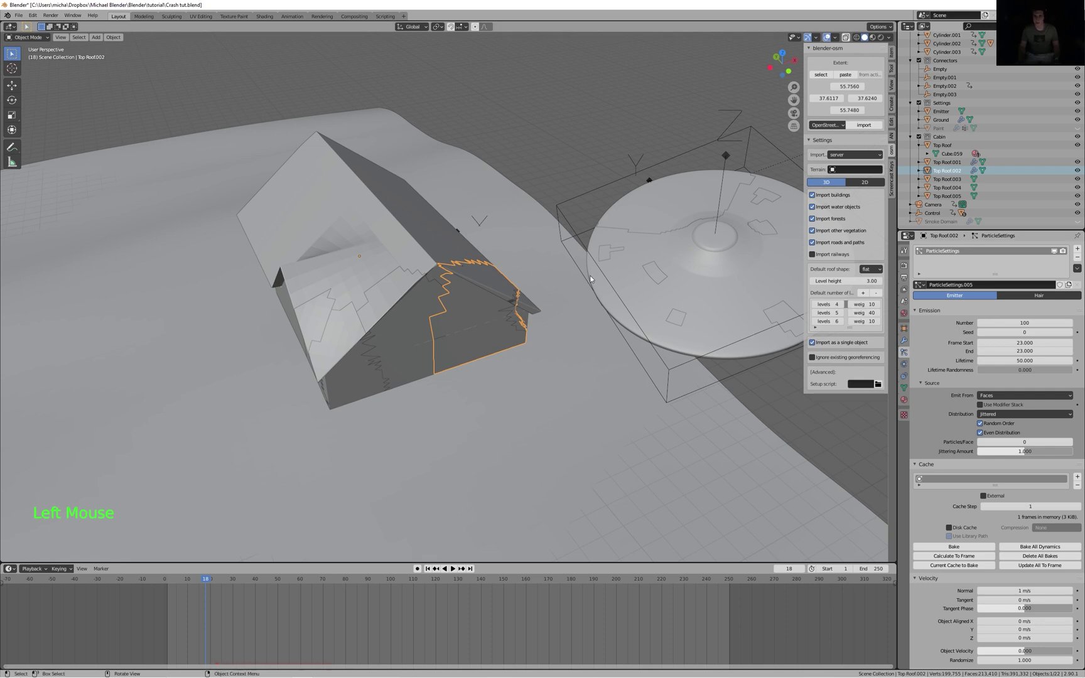
key(Right)
key(Right)
key(Right)
key(Right)
key(Right)
key(Right)
key(Right)
key(Right)
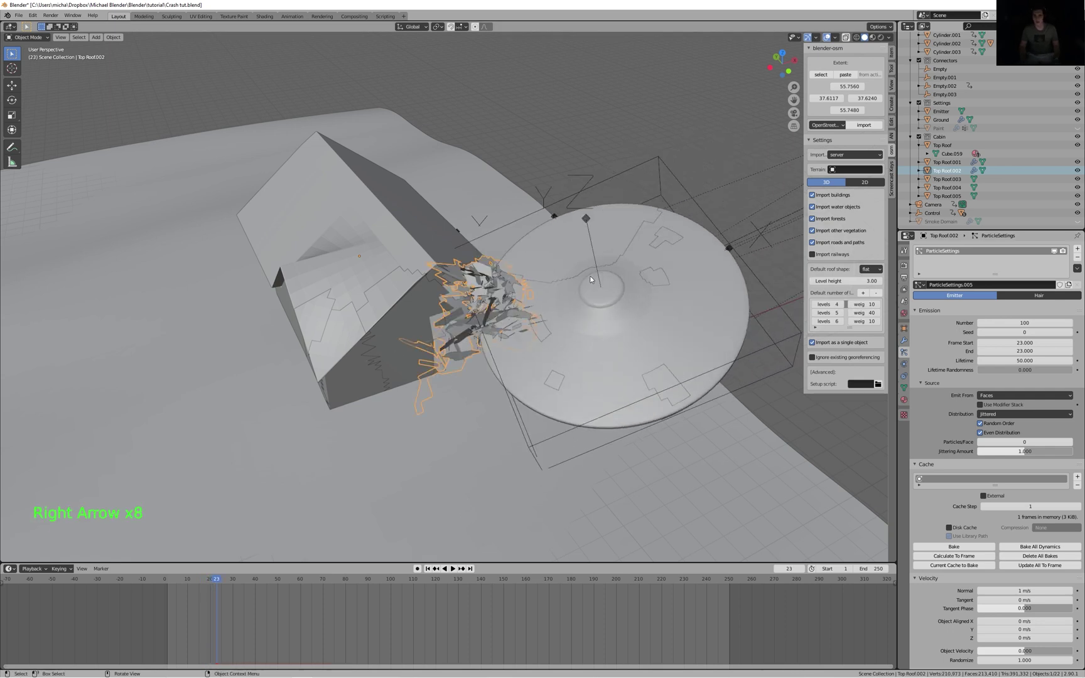
key(Left)
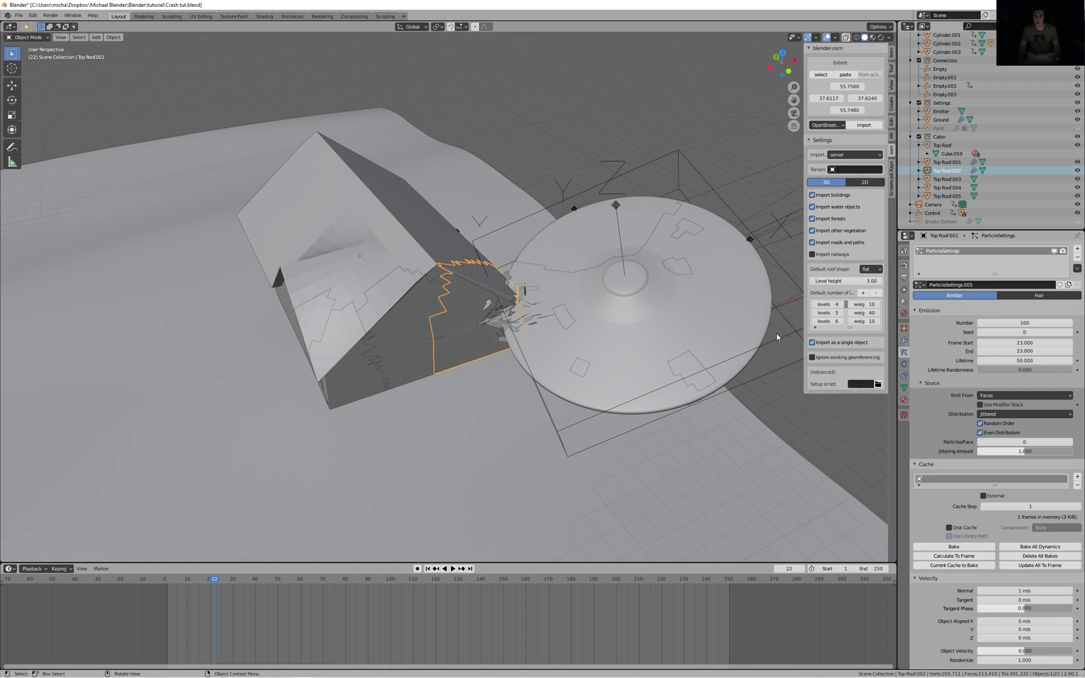
key(Right)
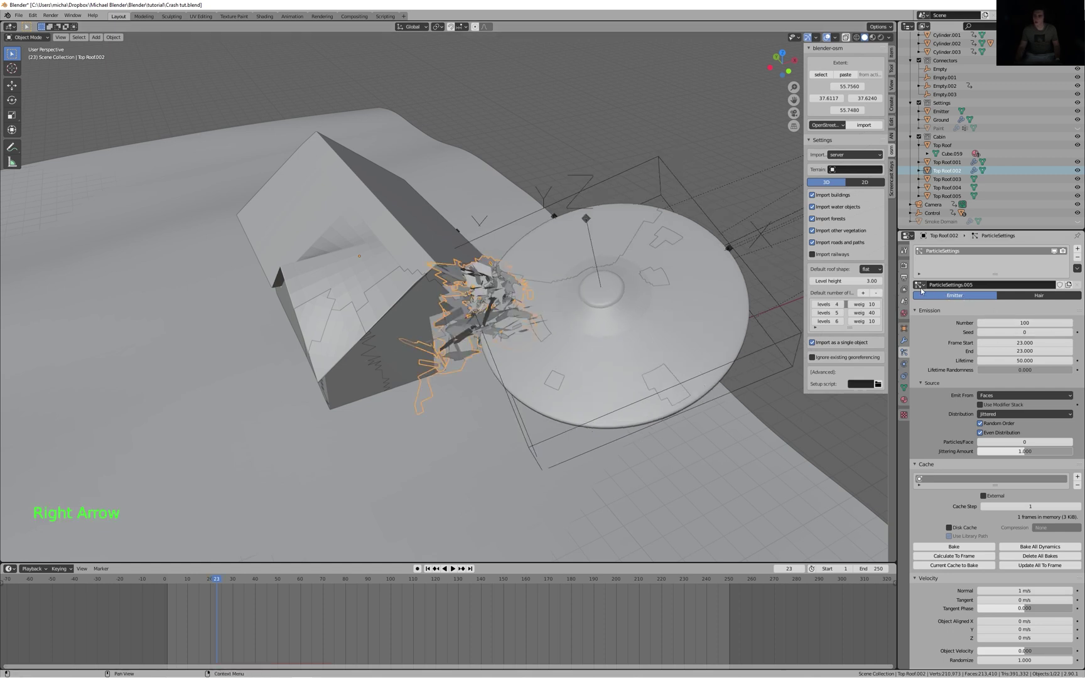
click(919, 285)
click(933, 297)
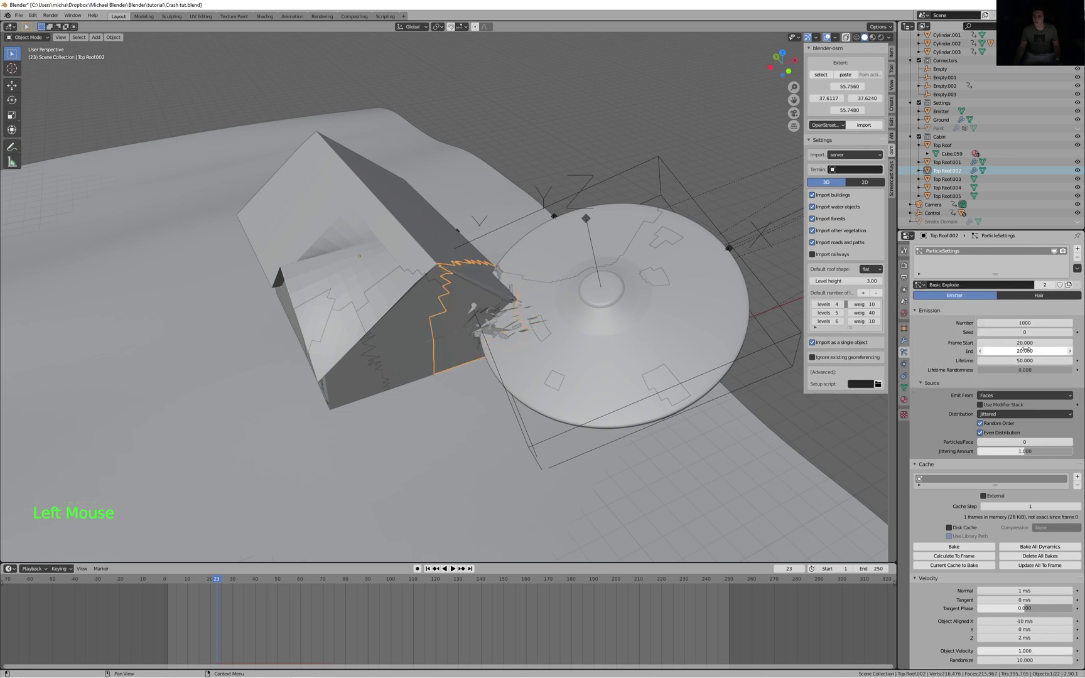
click(1044, 285)
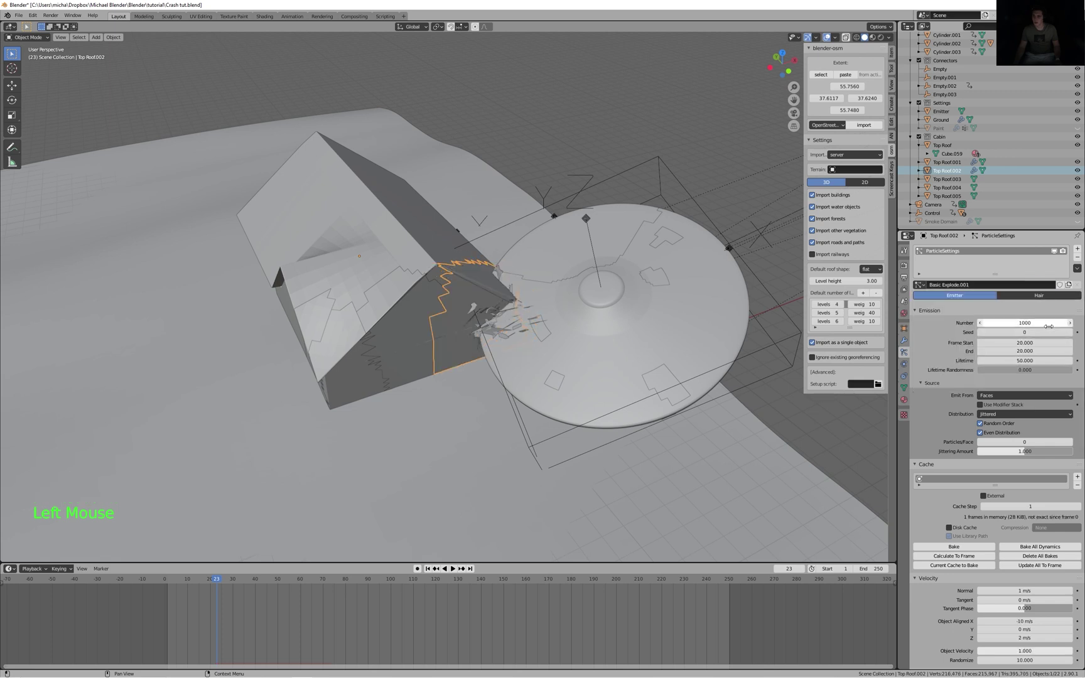
- Set both Frame Start and End of Top Roof.002's particle emission to 23
drag(1037, 343, 1043, 349)
text(23)
key(Return)
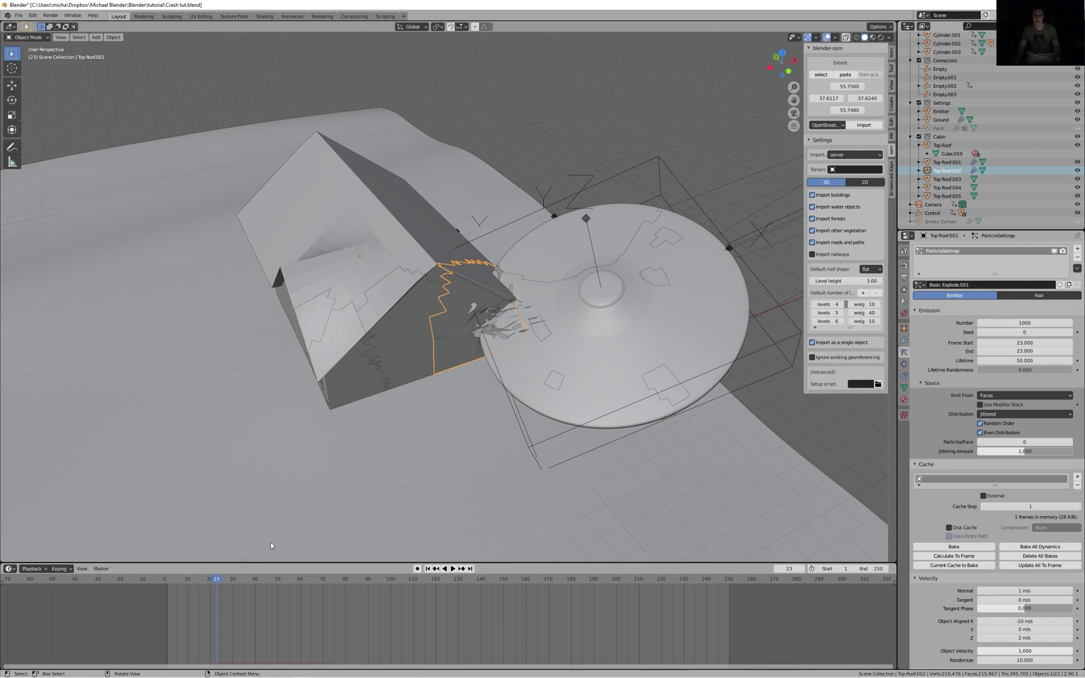
- Play the frames around the impact to examine Top Roof.002's explosion and step back to frame 22
key(Left)
key(Left)
key(Left)
key(space)
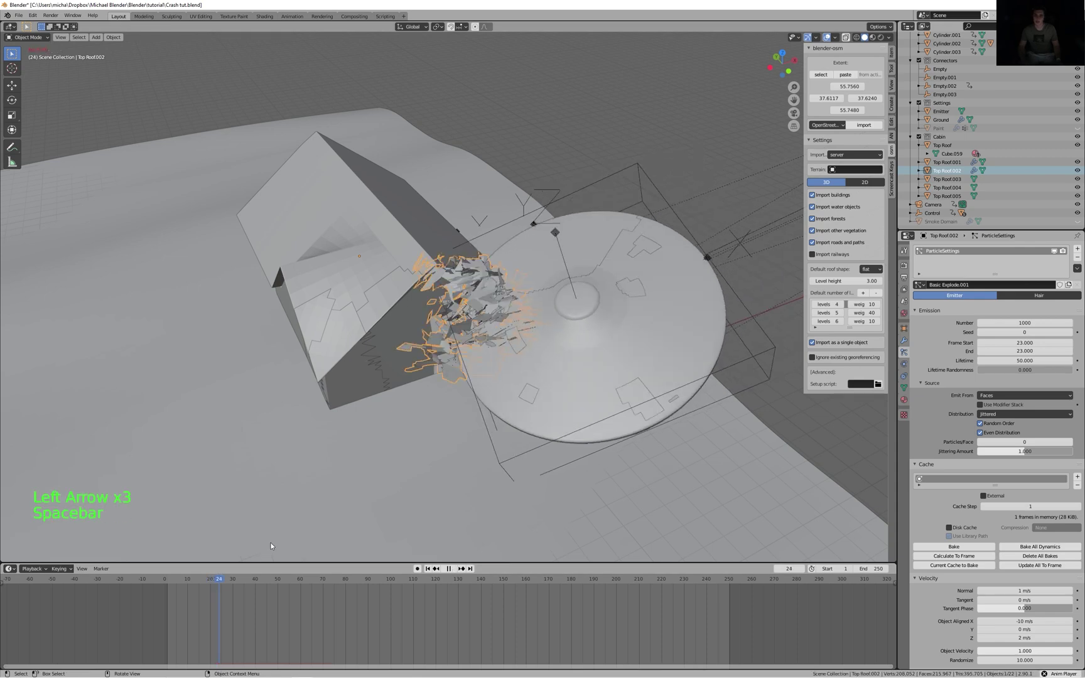
key(space)
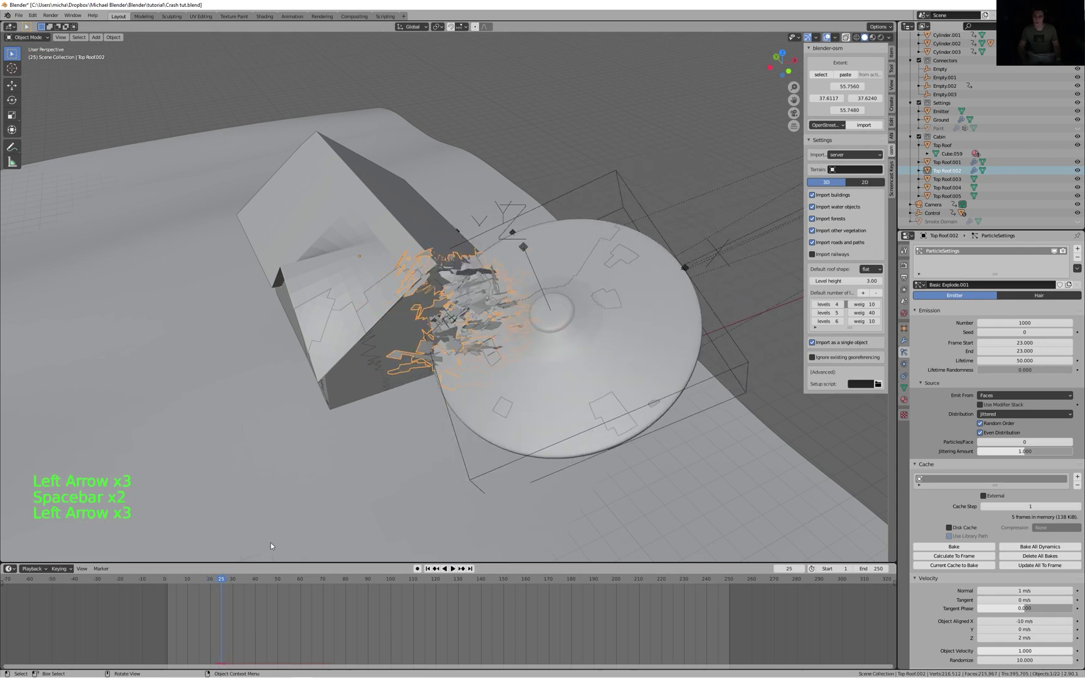
key(Left)
key(Left)
key(Left)
- Select Top Roof.001 and replay the impact to compare its debris with that of Top Roof.002
click(505, 323)
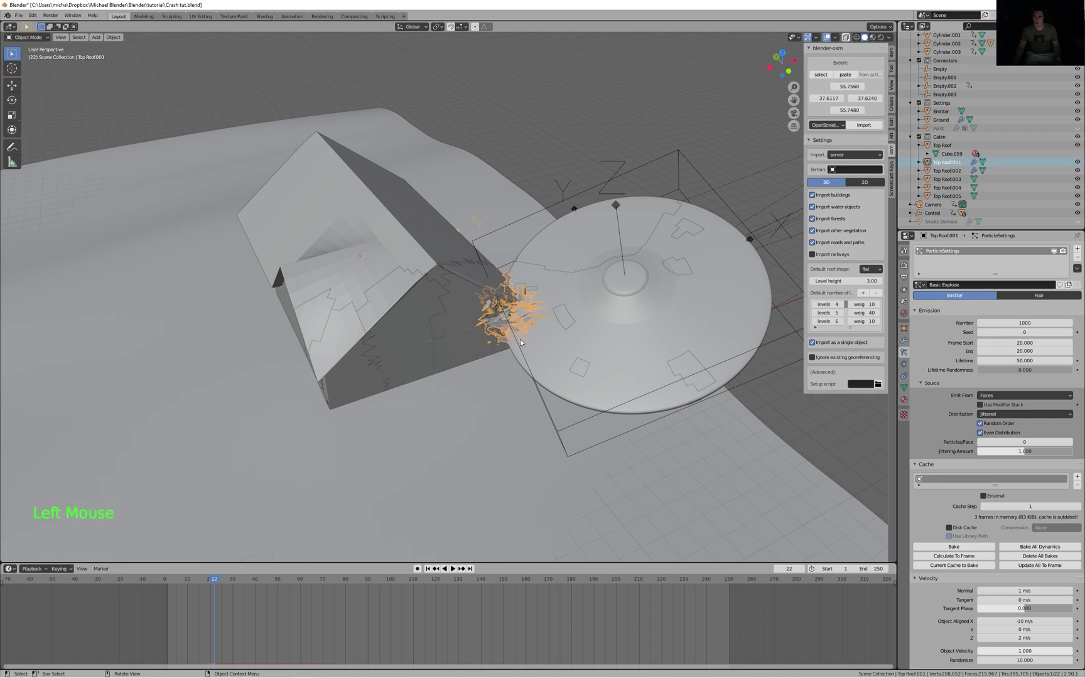
key(space)
key(space)
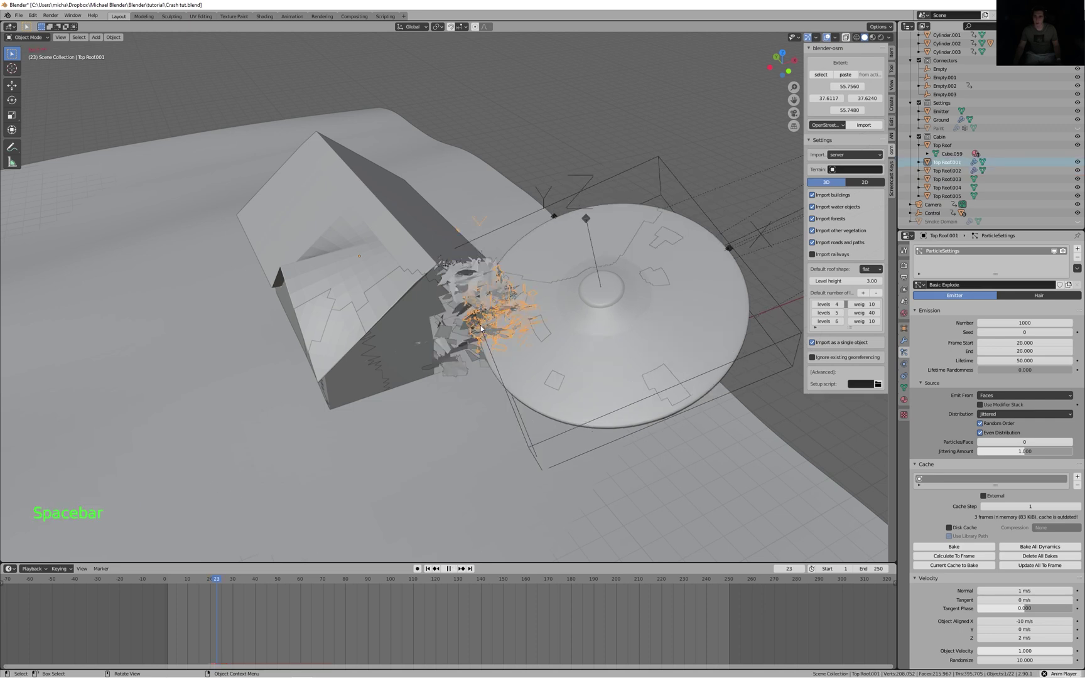
key(Left)
key(Left)
key(Left)
key(Left)
key(Left)
key(Left)
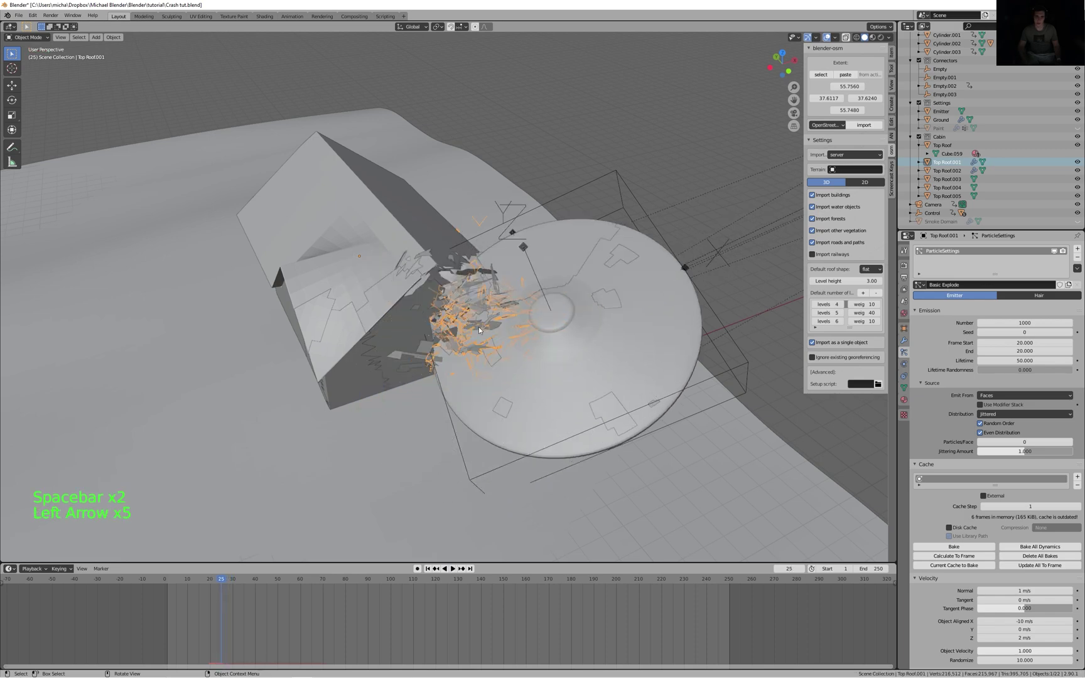
- Advance to frame 26 and apply Quick Explode to the cabin piece Top Roof.003
key(Right)
key(Right)
key(Right)
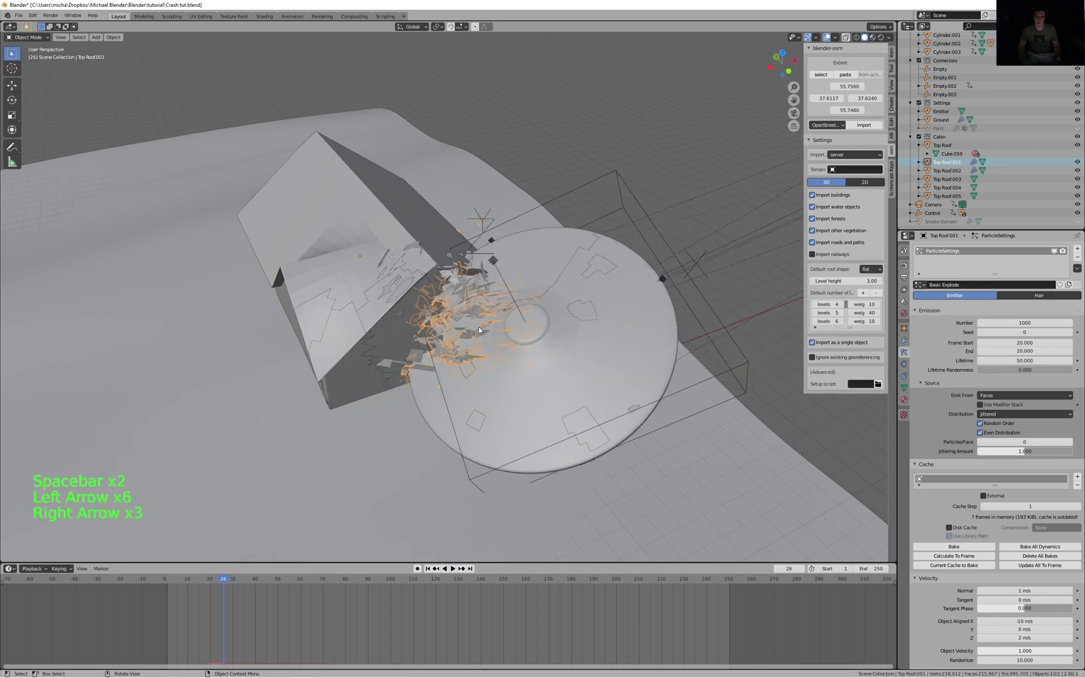
click(393, 310)
key(F3)
key(Return)
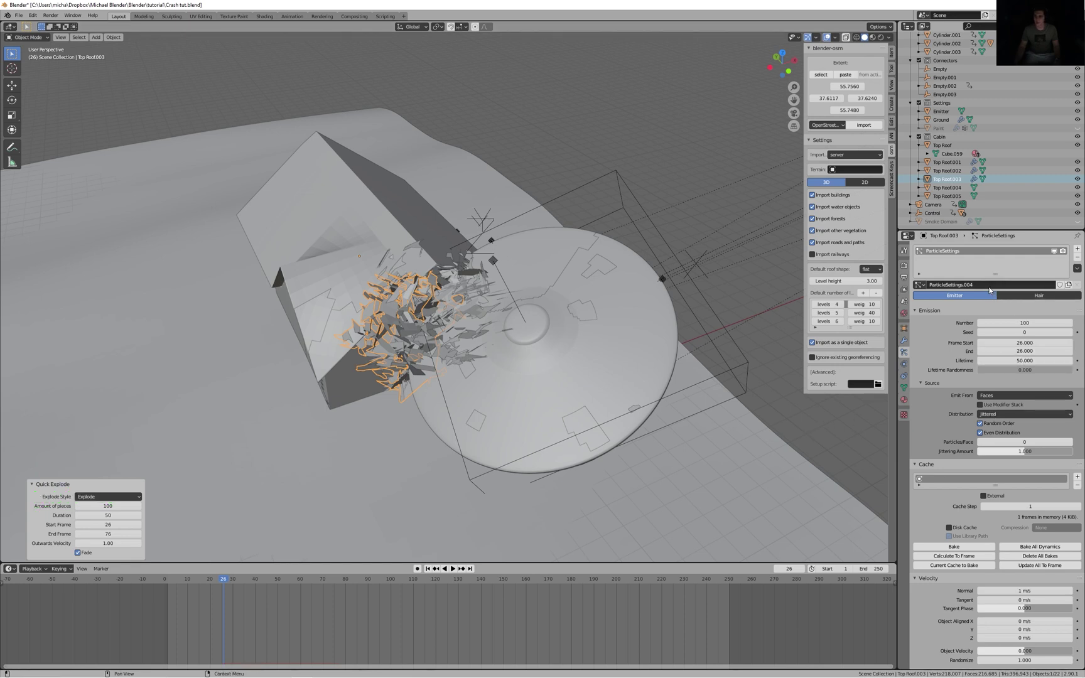
- Give Top Roof.003 its own copy of the Basic Explode.001 particle settings, with Frame Start and End set to 26
click(926, 286)
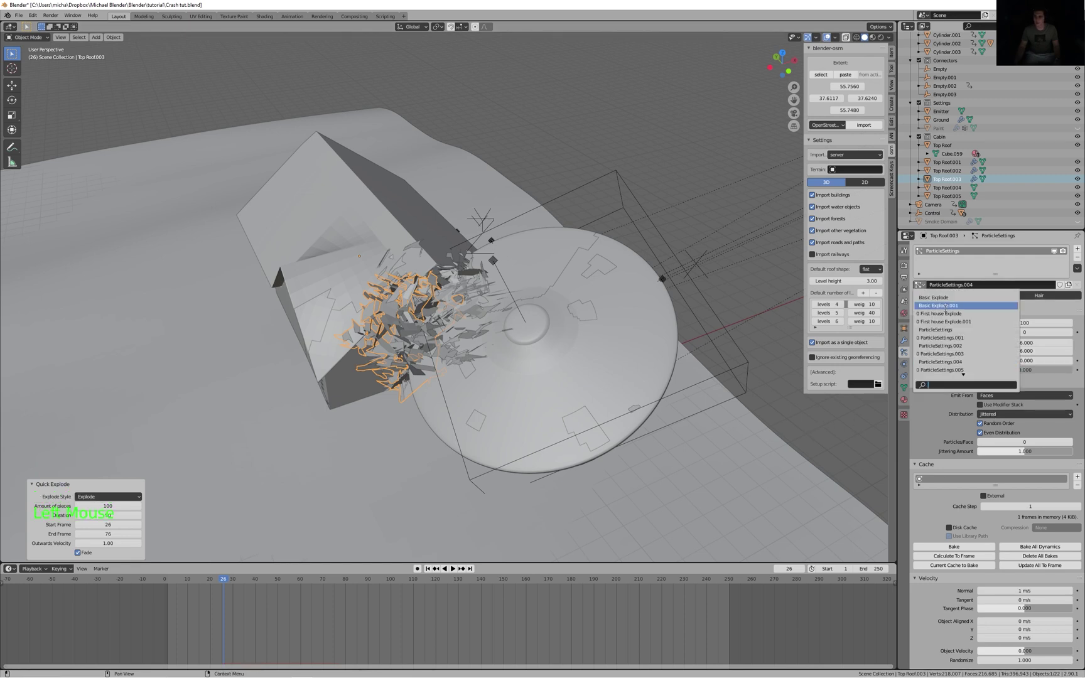
click(938, 305)
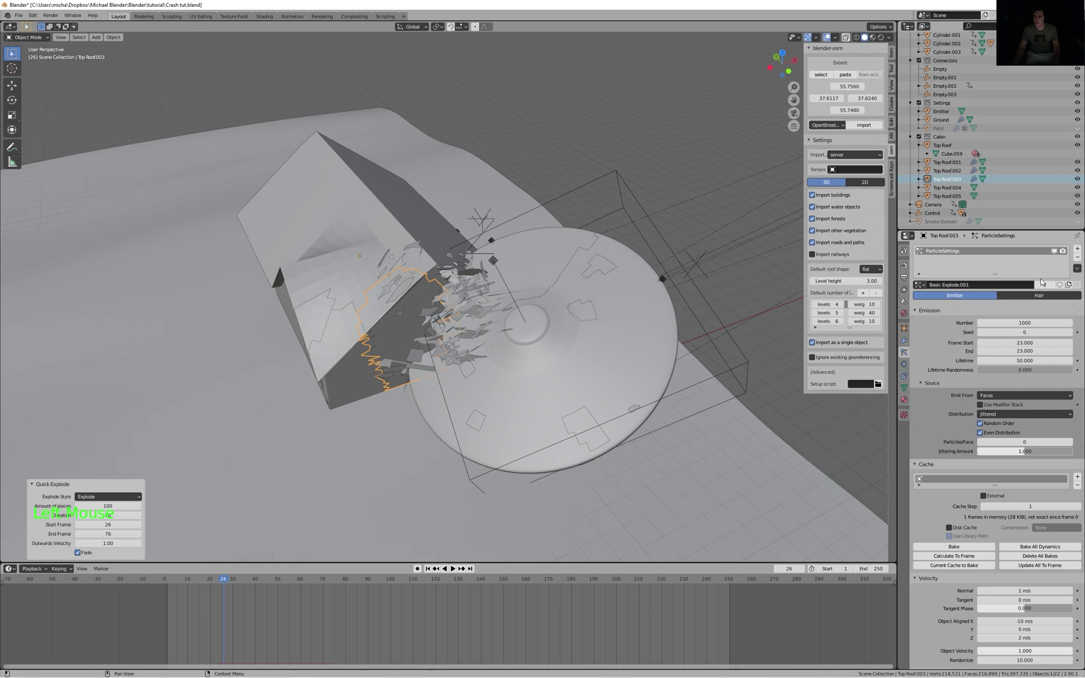
click(1040, 285)
drag(1024, 343, 1029, 350)
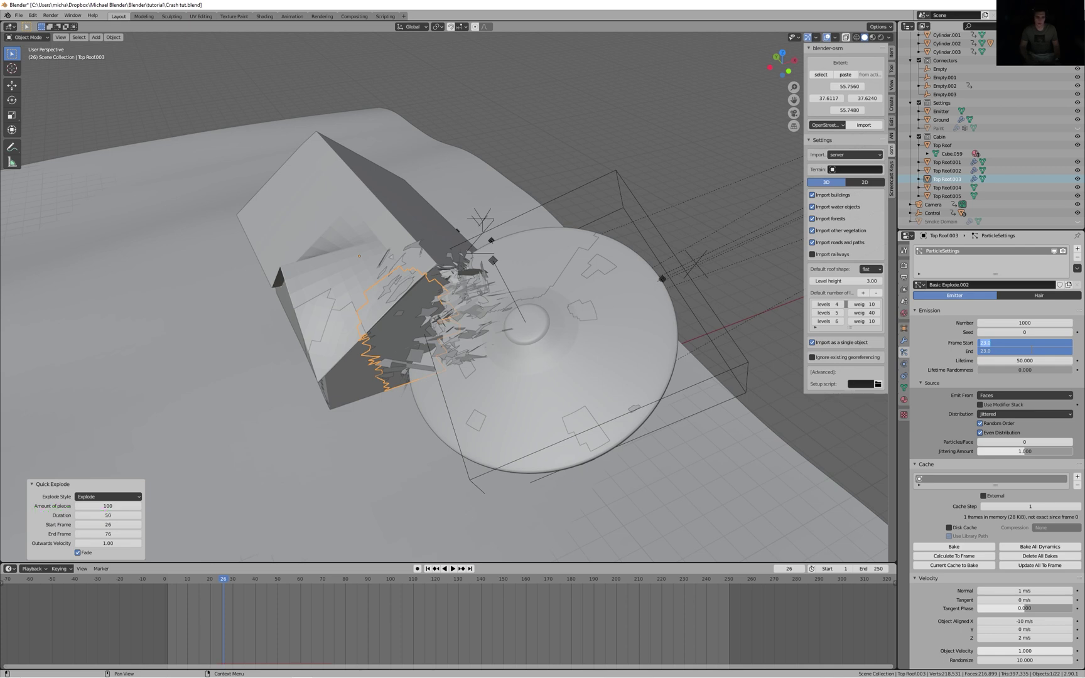
text(26)
key(Return)
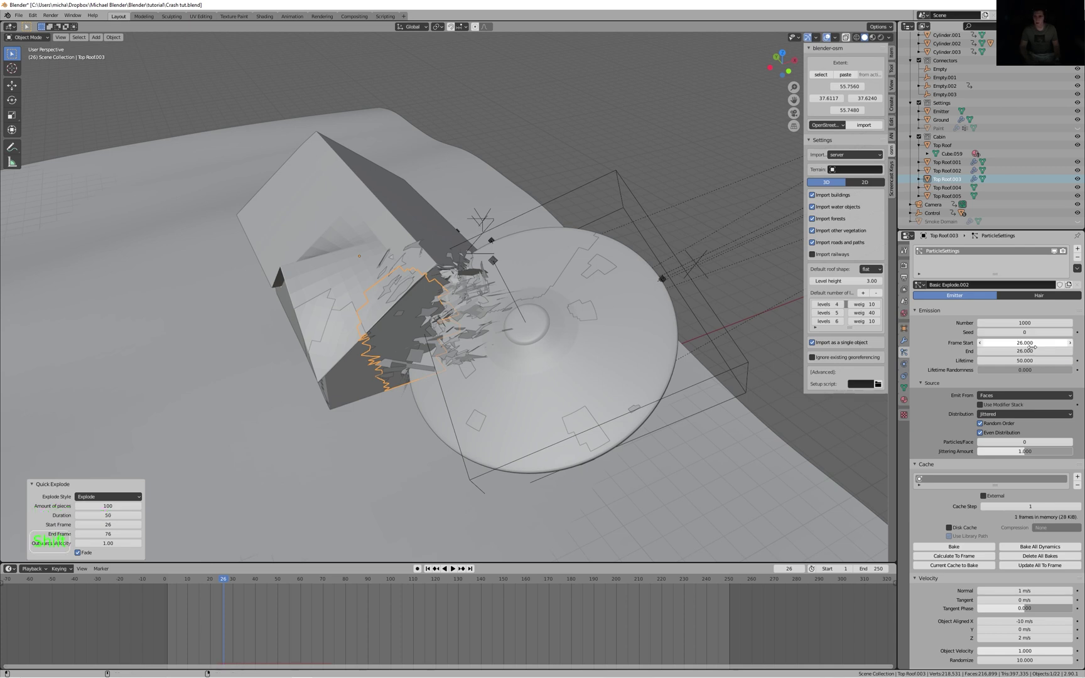
- Play the animation from frame 1 to examine Top Roof.003's explosion, stopping at frame 28
key(shift+Left)
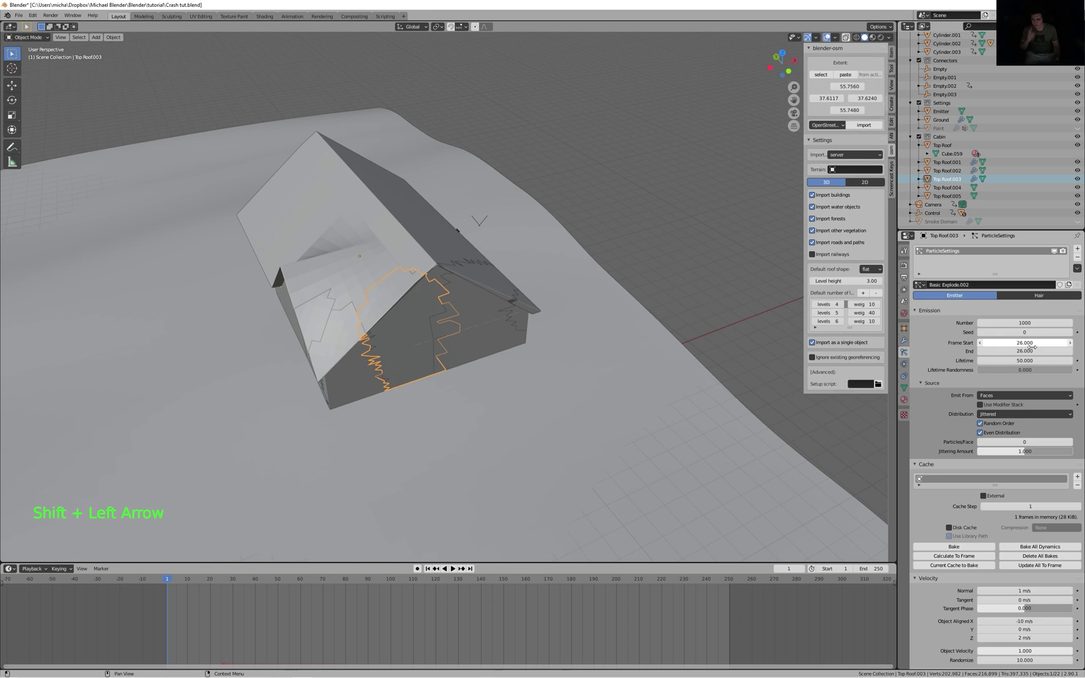
key(space)
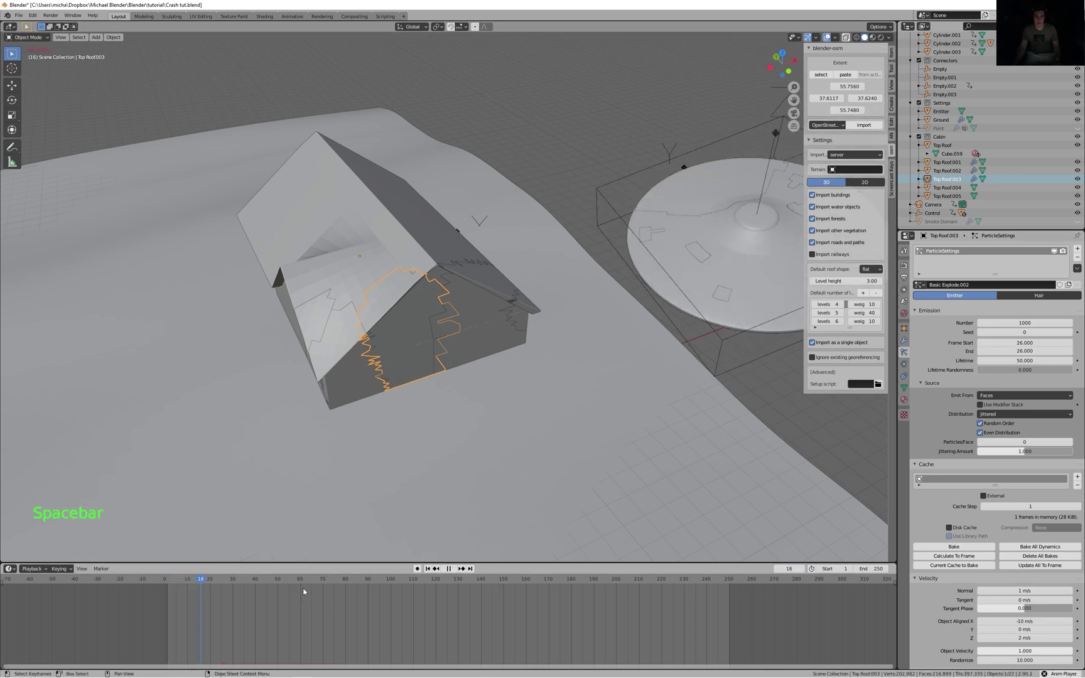
key(space)
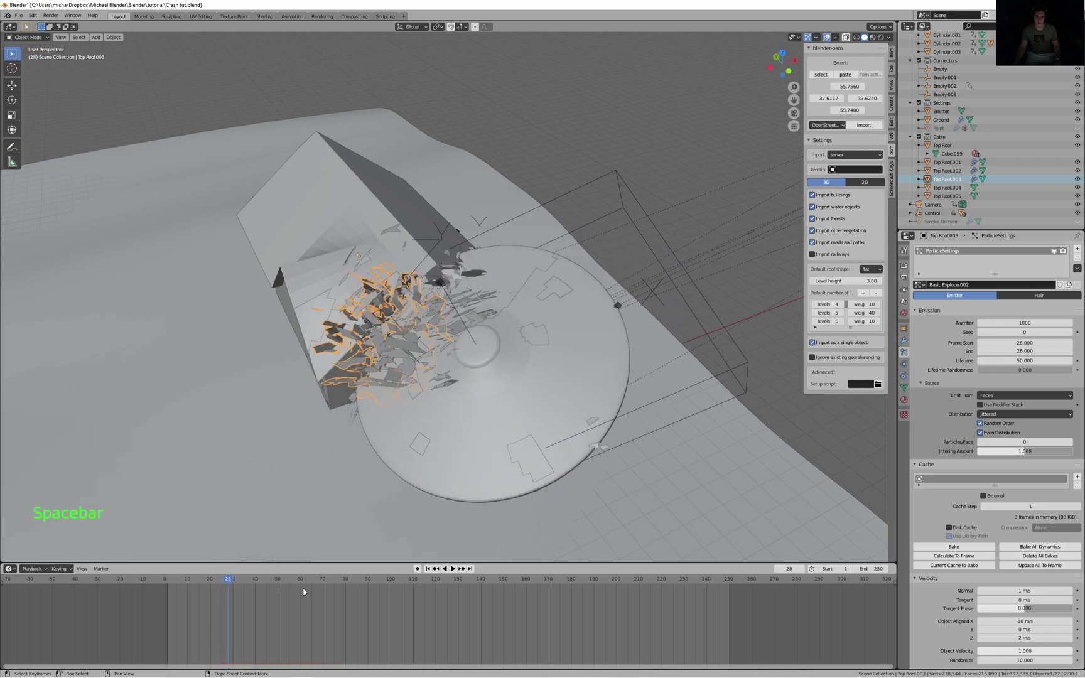
- Apply Quick Explode to the cabin piece Top Roof.004 at frame 28
key(F3)
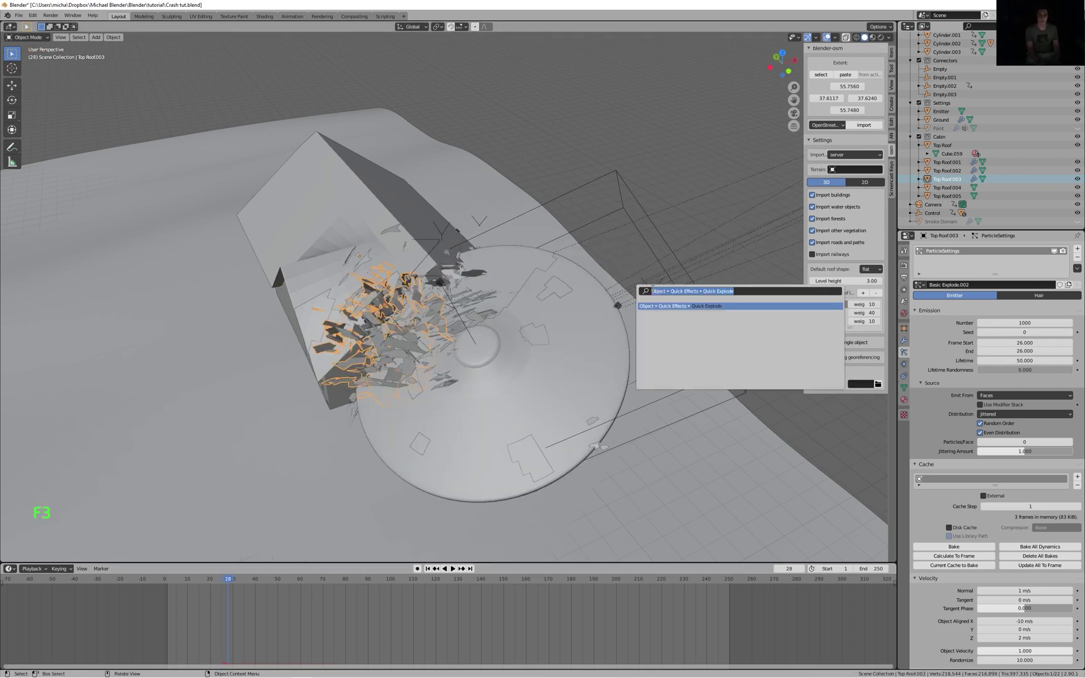
key(Return)
click(367, 374)
click(368, 374)
click(317, 360)
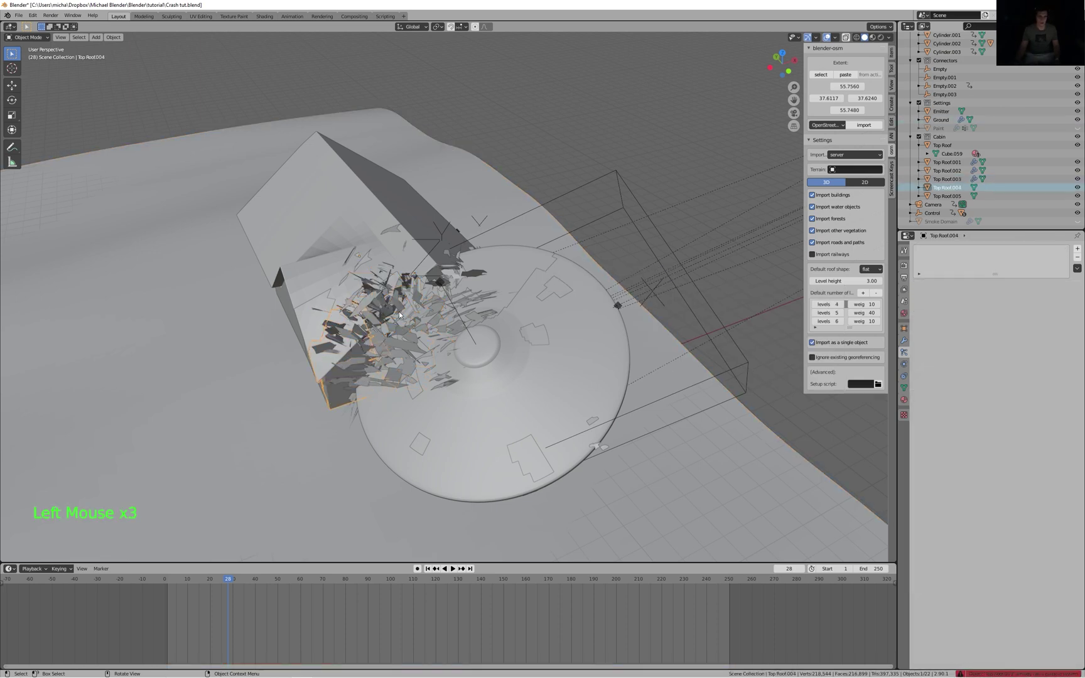
key(F3)
key(Return)
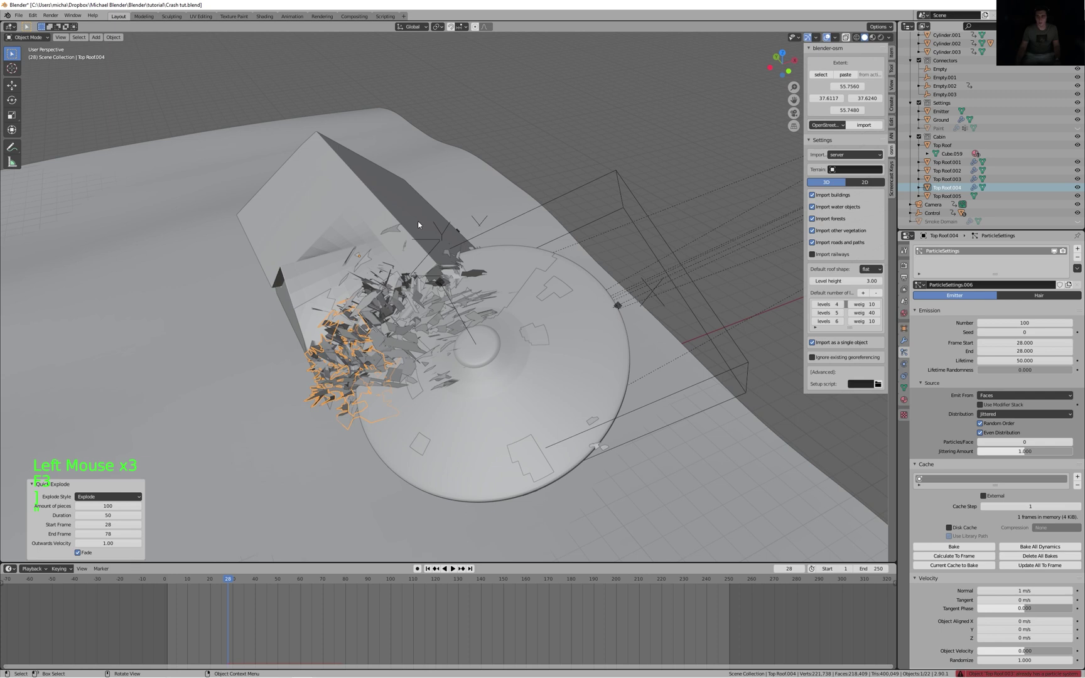
- Give Top Roof.004 its own copy of the Basic Explode particle settings, with Frame Start and End set to 28
click(919, 284)
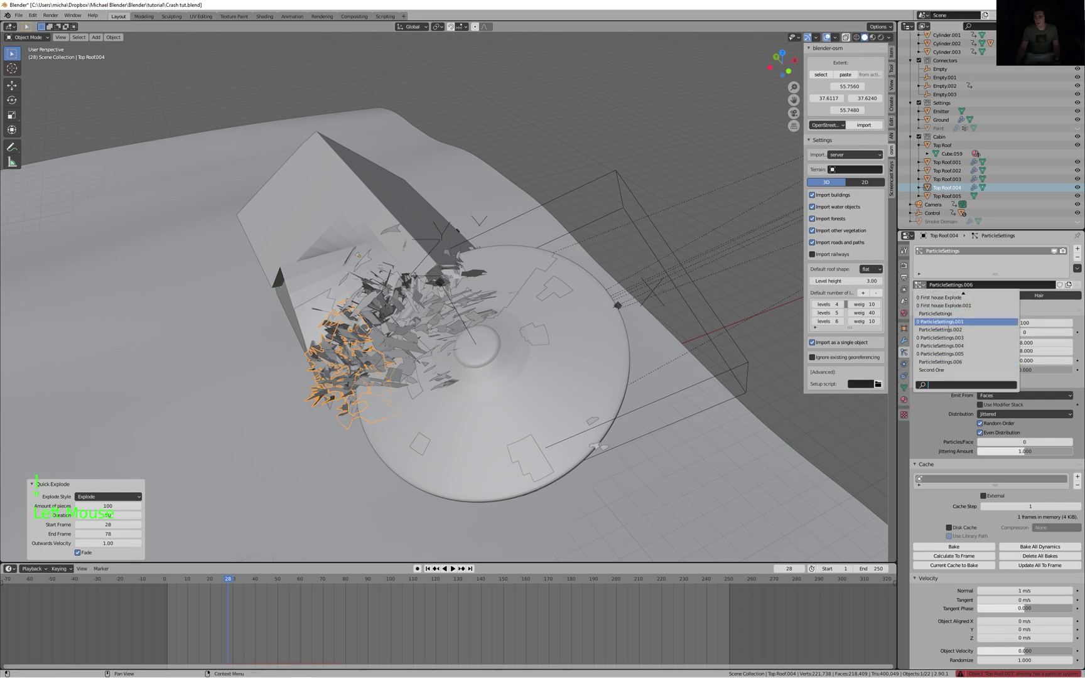
click(914, 284)
scroll(970, 310, up, 3)
click(1012, 314)
click(1044, 285)
drag(1036, 342, 1036, 351)
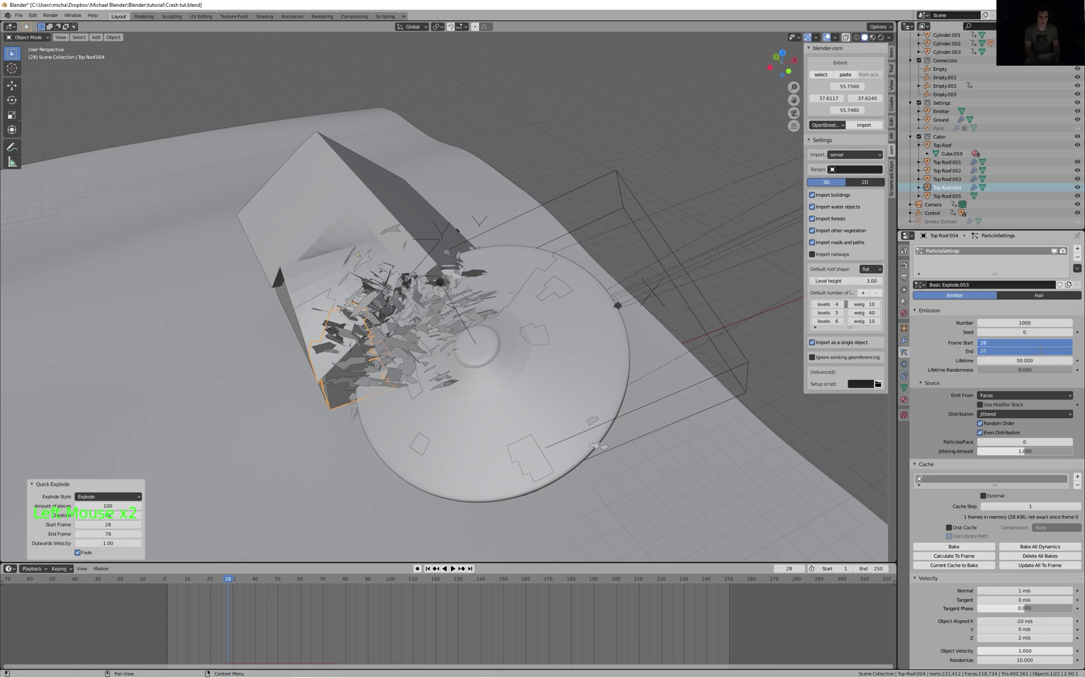
key(Return)
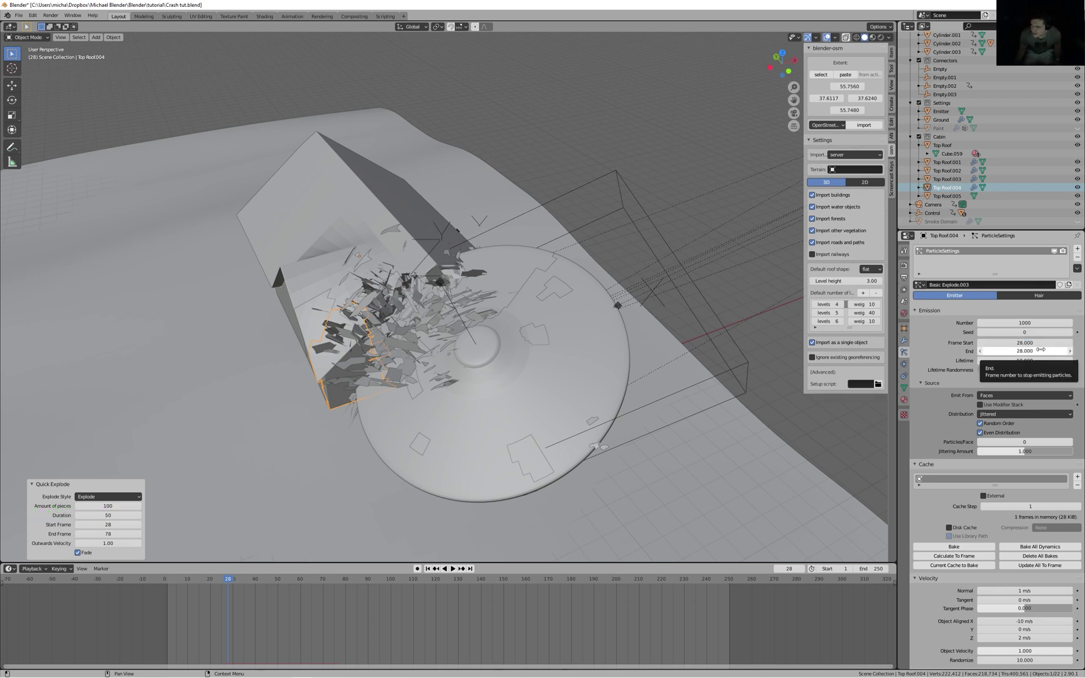
- Advance to frame 30 and apply Quick Explode to the cabin piece Top Roof.005
key(Right)
key(Right)
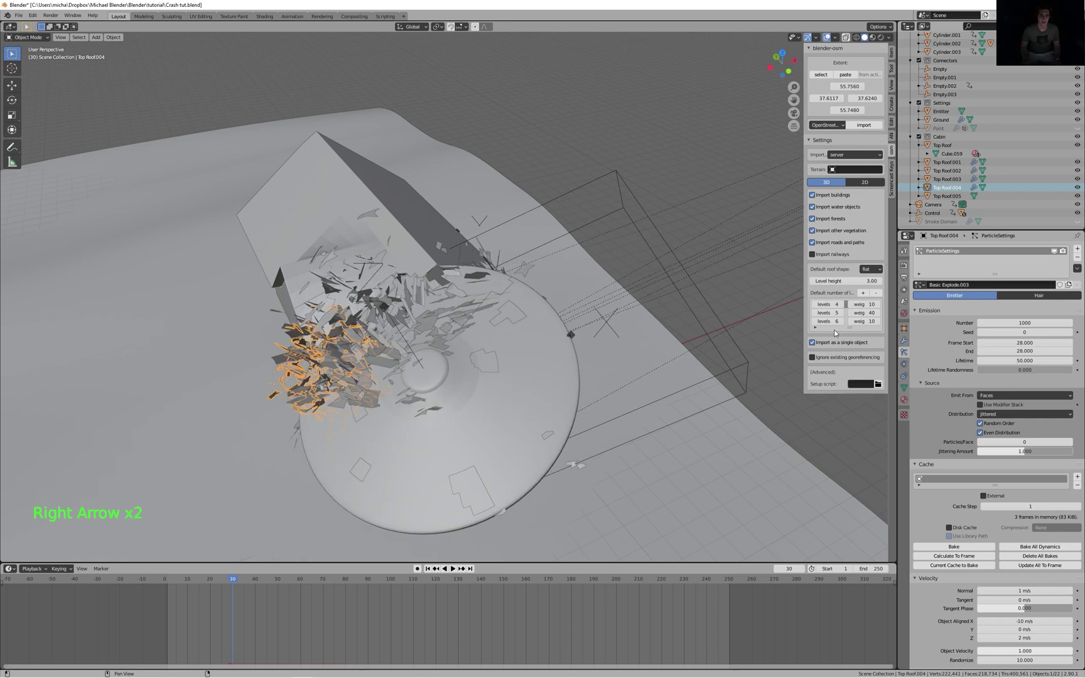
scroll(653, 384, up, 1)
middle_drag(654, 384, 515, 324)
scroll(334, 393, down, 2)
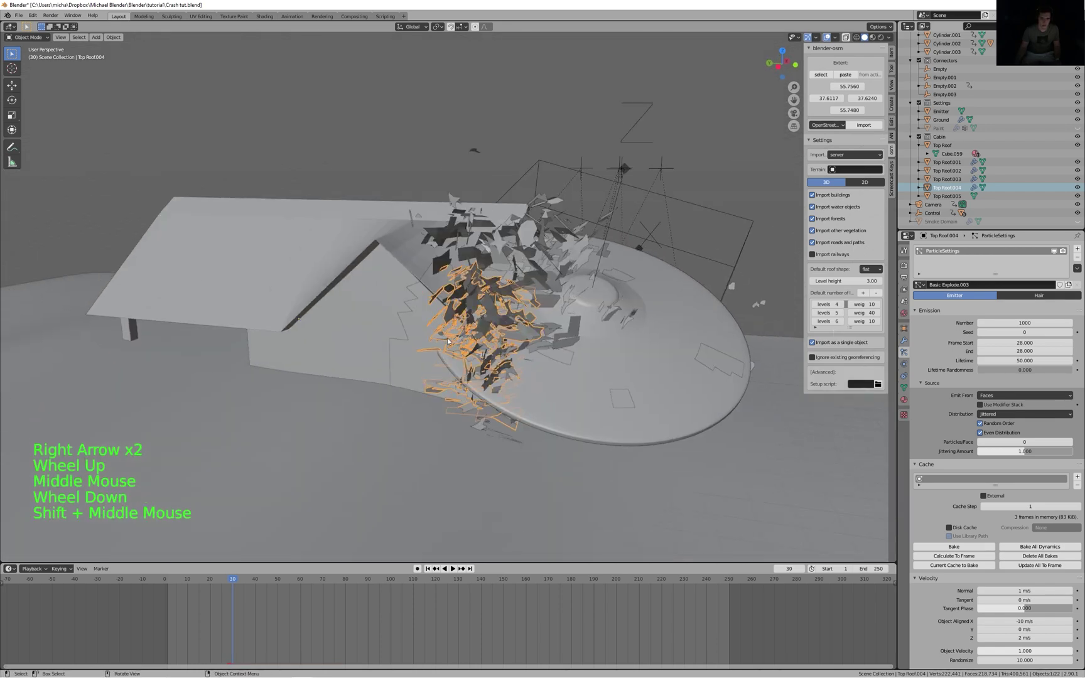
click(440, 327)
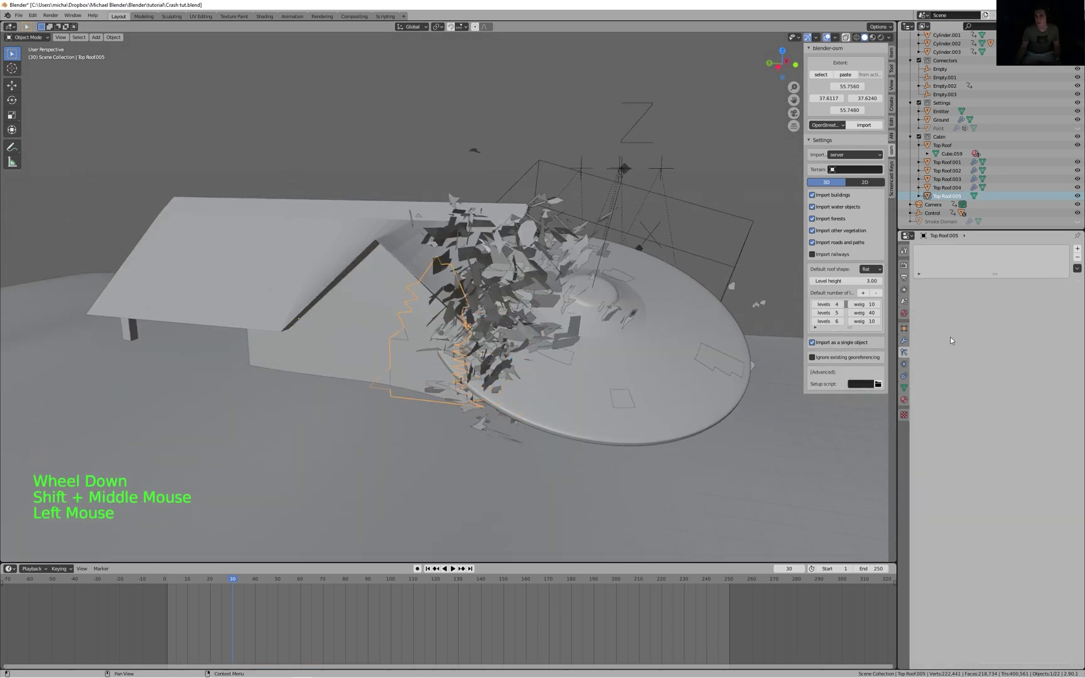
key(F3)
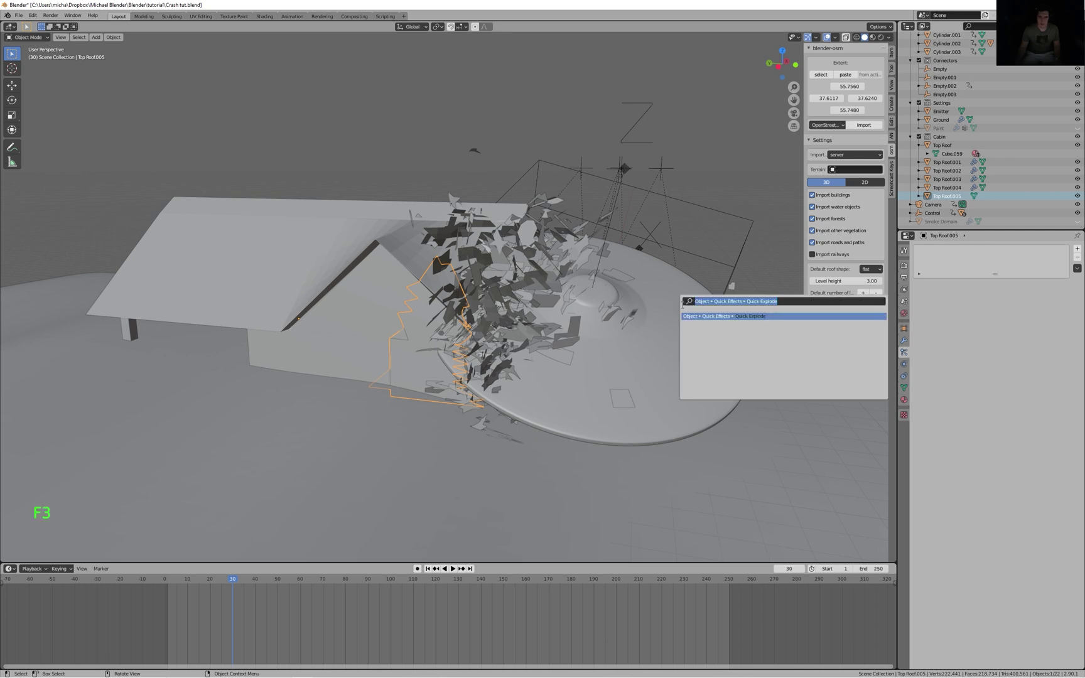
key(Return)
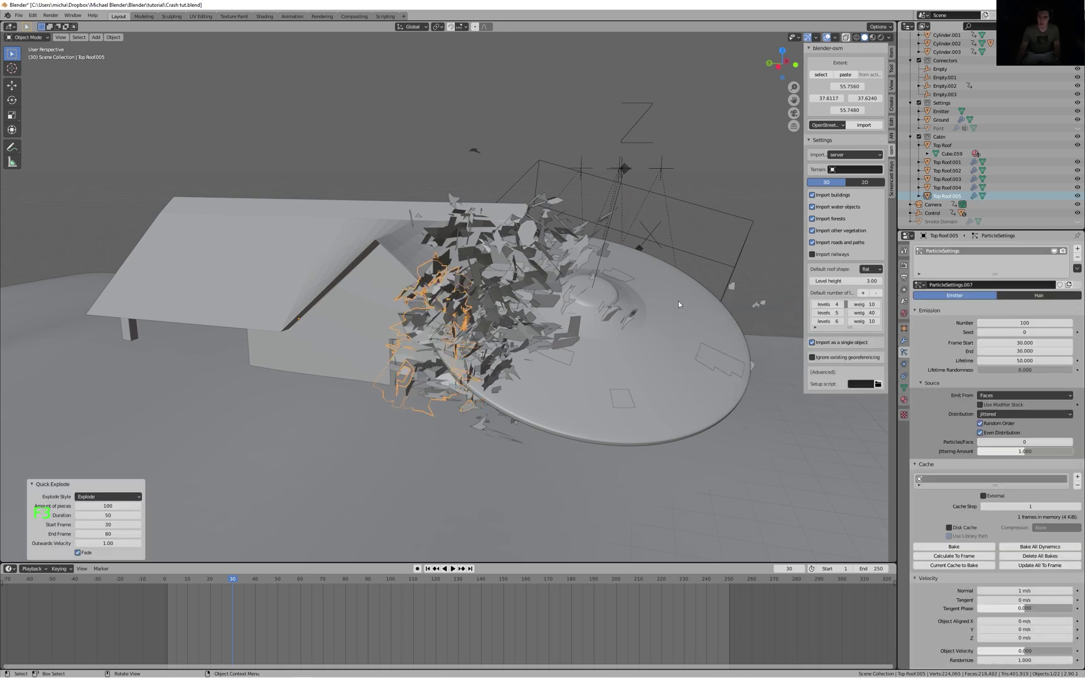
- Give Top Roof.005 its own copy of the Basic Explode.003 particle settings, with Frame Start and End set to 30
click(919, 284)
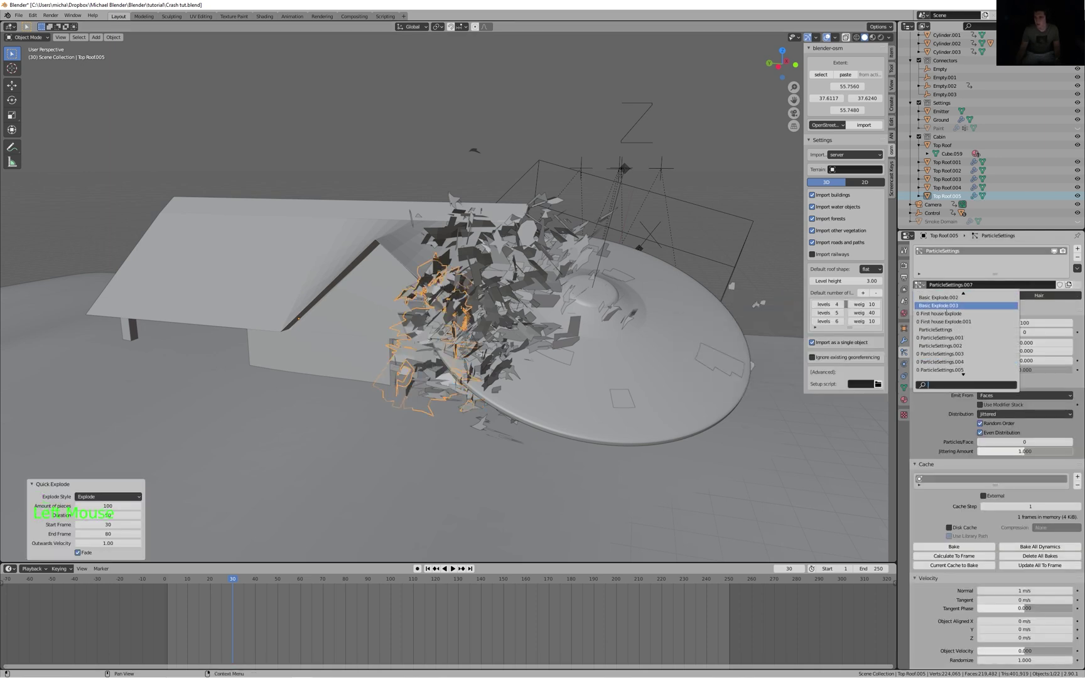
click(948, 321)
click(1068, 285)
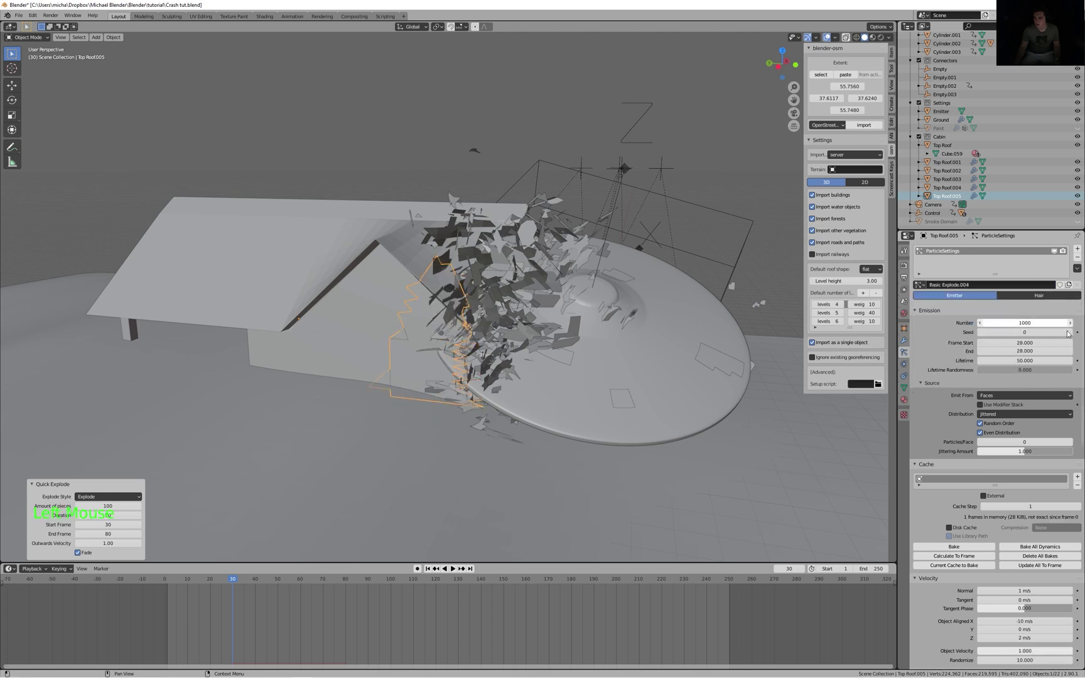
drag(1024, 351, 1024, 342)
text(30)
key(Return)
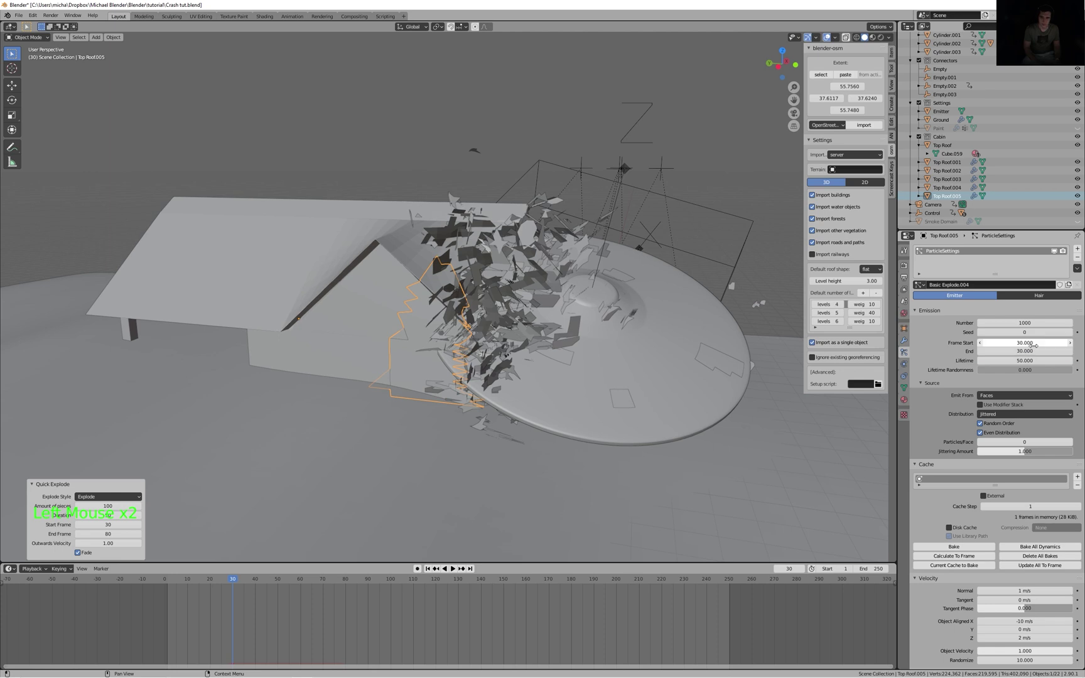
- Replay the crash from frame 1 to about frame 46 to examine the debris of all cabin pieces together
key(shift+Left)
key(space)
scroll(718, 440, down, 6)
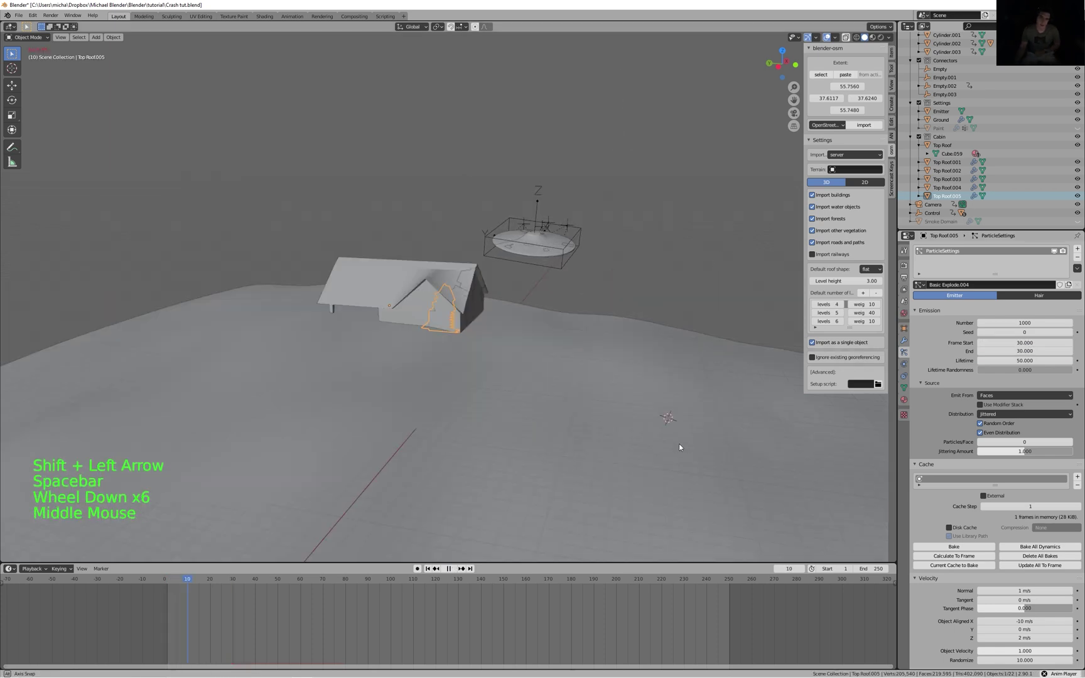
middle_drag(687, 441, 660, 455)
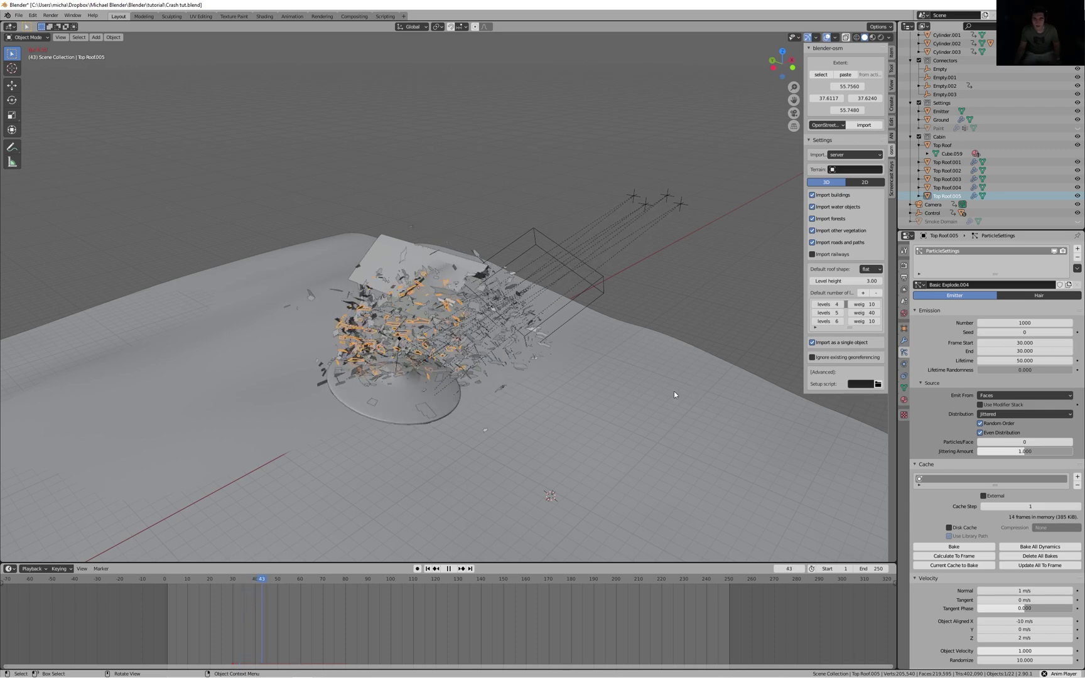
key(space)
scroll(659, 391, up, 8)
middle_drag(660, 390, 646, 392)
scroll(647, 392, down, 6)
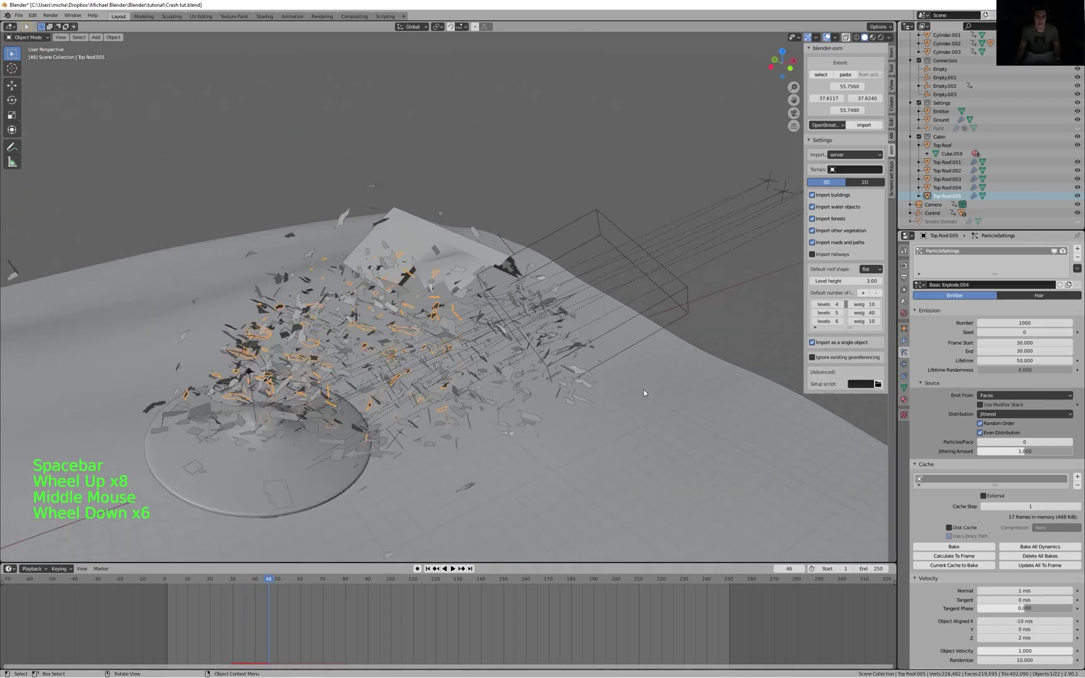
- Select Top Roof.001 and replay the impact from the start to examine its debris, stopping at frame 26
key(shift+Left)
scroll(607, 327, up, 2)
click(601, 300)
middle_drag(601, 300, 593, 338)
shift+click(612, 313)
click(618, 330)
click(602, 326)
scroll(594, 338, down, 2)
key(space)
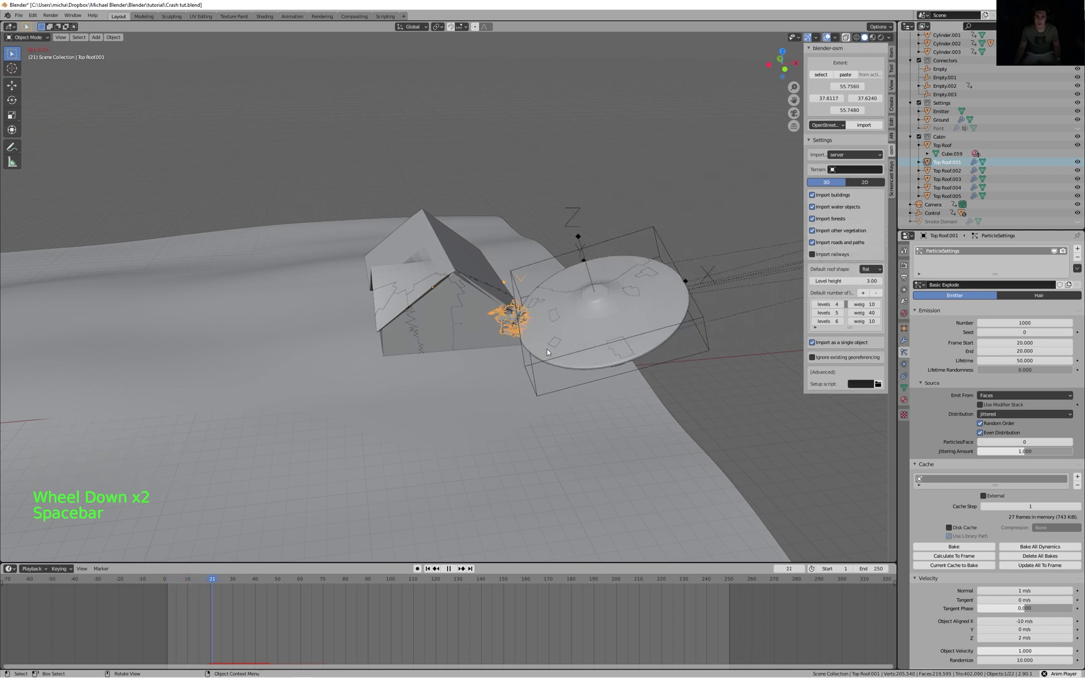
key(space)
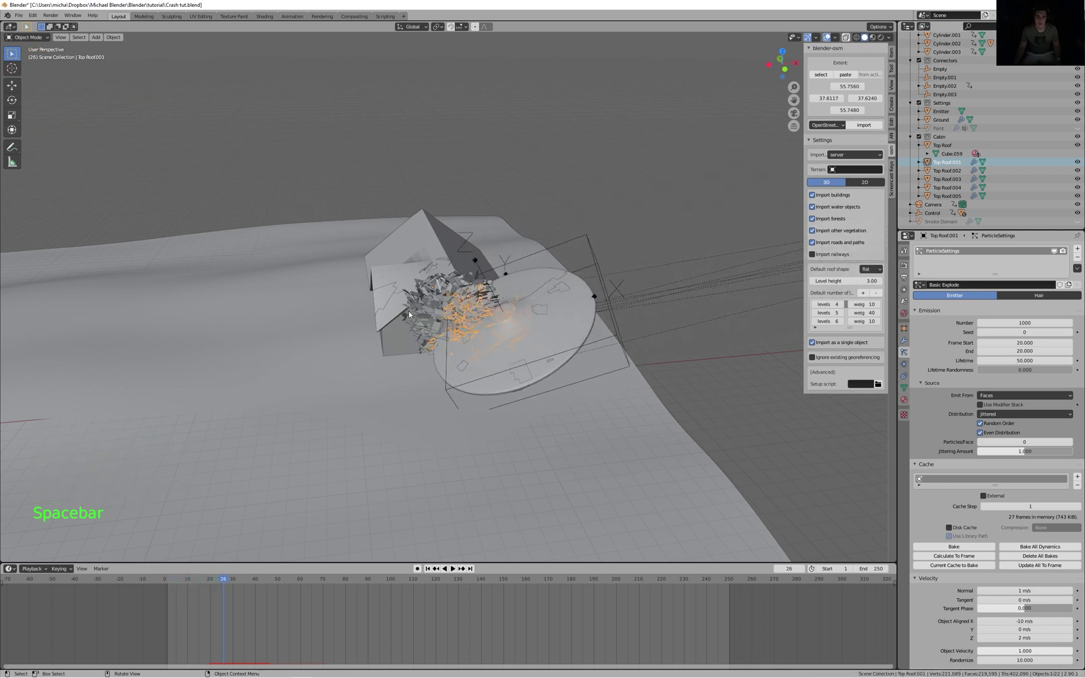
- Select Top Roof.003 and add a Solidify modifier after its Explode modifier
click(448, 316)
middle_drag(486, 317, 584, 345)
click(903, 342)
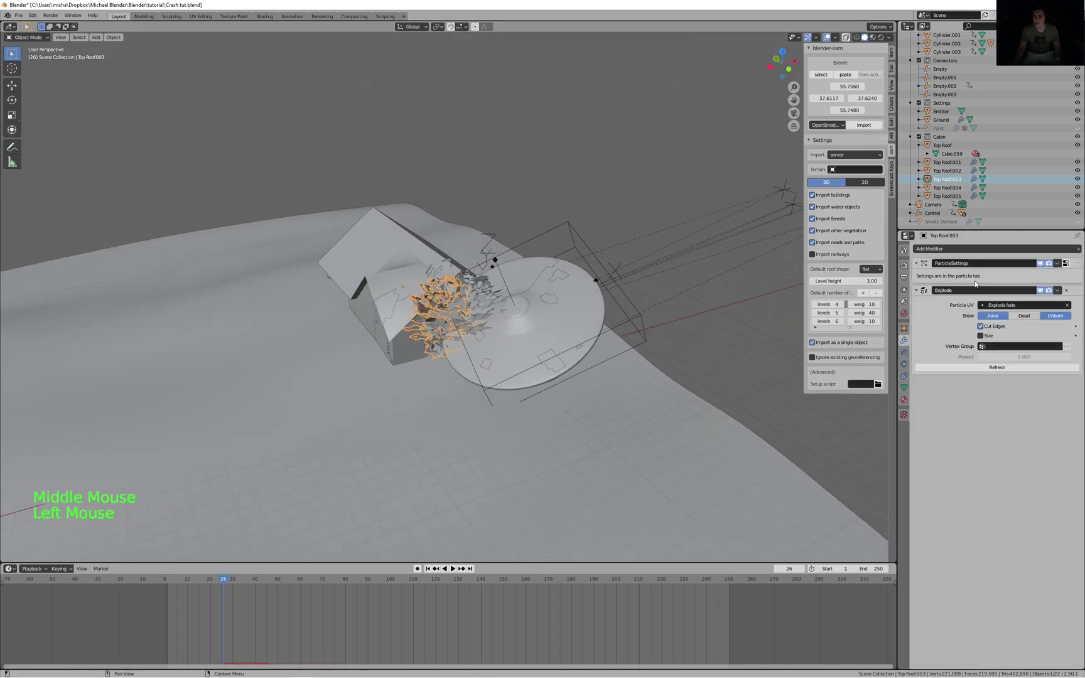
click(979, 249)
click(922, 384)
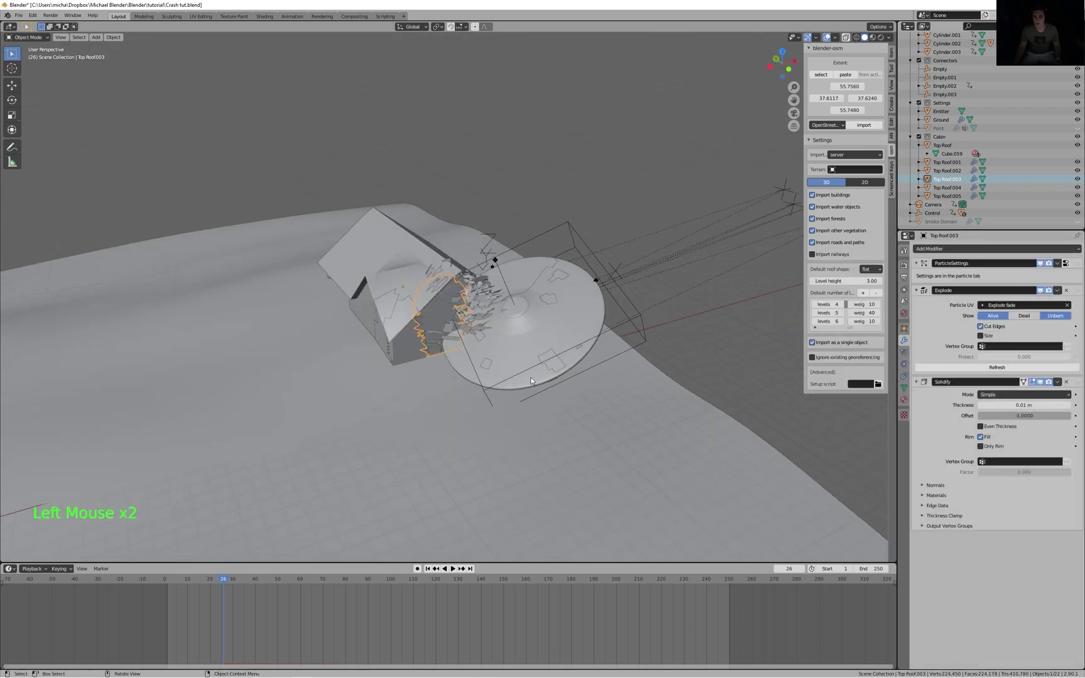
- Step back and forth through the frames around the impact to examine Top Roof.003's solidified debris up close
scroll(528, 376, up, 5)
shift+middle_drag(508, 361, 342, 292)
key(Right)
key(Right)
key(Right)
scroll(560, 346, up, 1)
scroll(434, 308, down, 3)
key(Left)
key(Left)
key(Left)
key(Left)
key(Left)
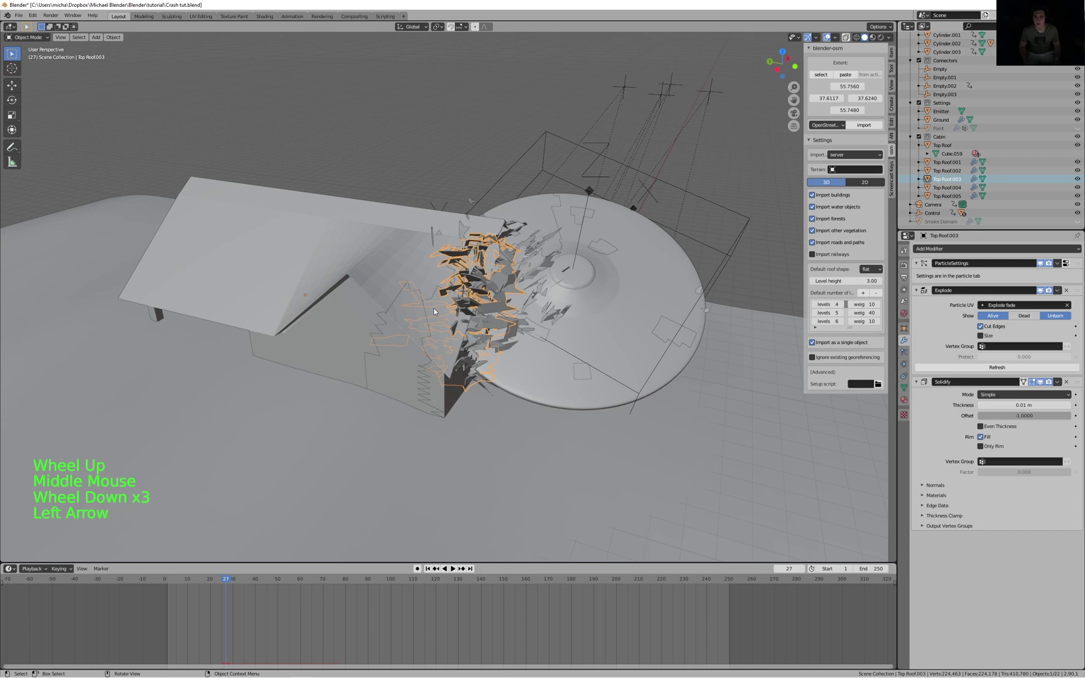
- Set the Solidify thickness of Top Roof.003 to 0 m
scroll(433, 308, up, 4)
middle_drag(433, 307, 691, 377)
scroll(692, 361, down, 1)
click(1031, 408)
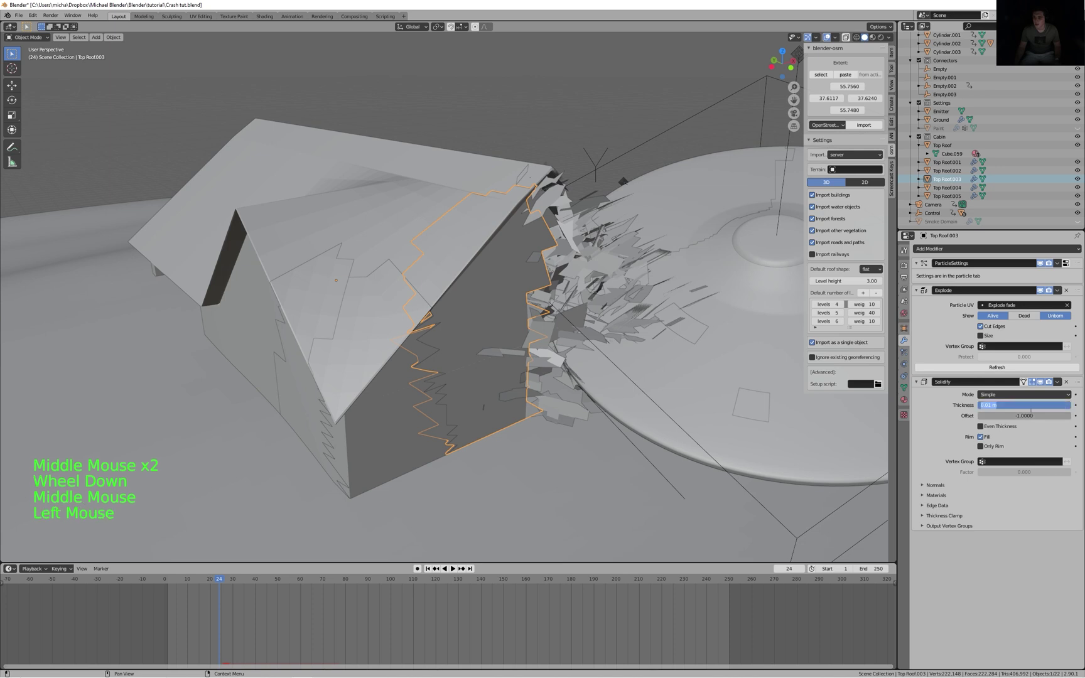
text(0)
key(Return)
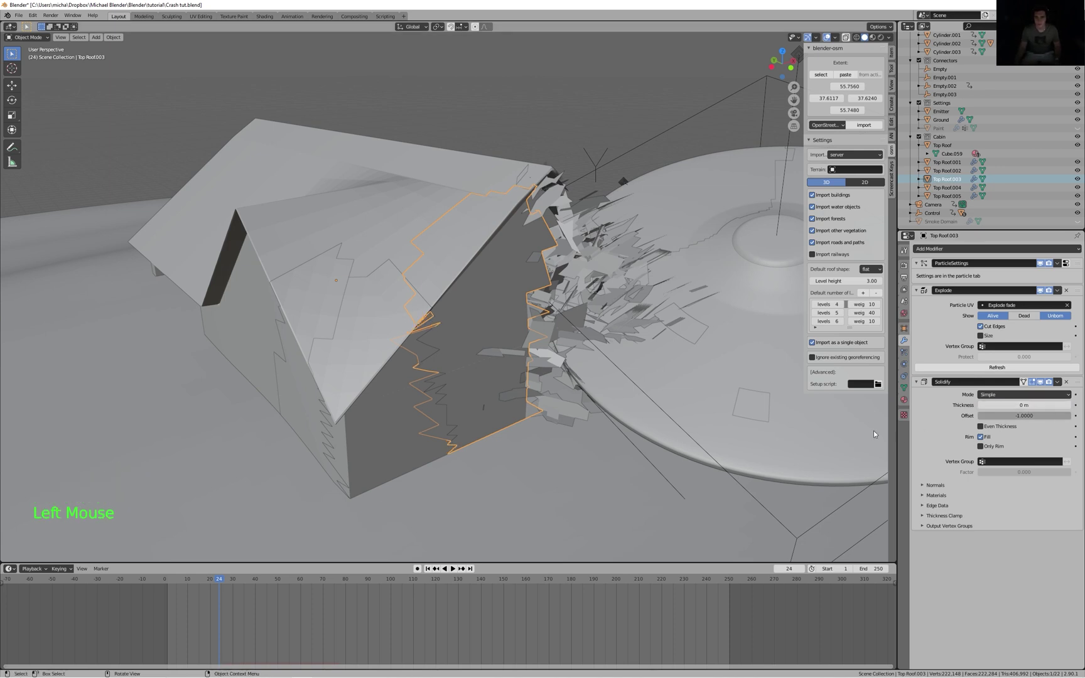
- Find the last frame before Top Roof.003 bursts and keyframe its 0 m Solidify thickness at frame 25
key(Right)
key(Right)
key(Right)
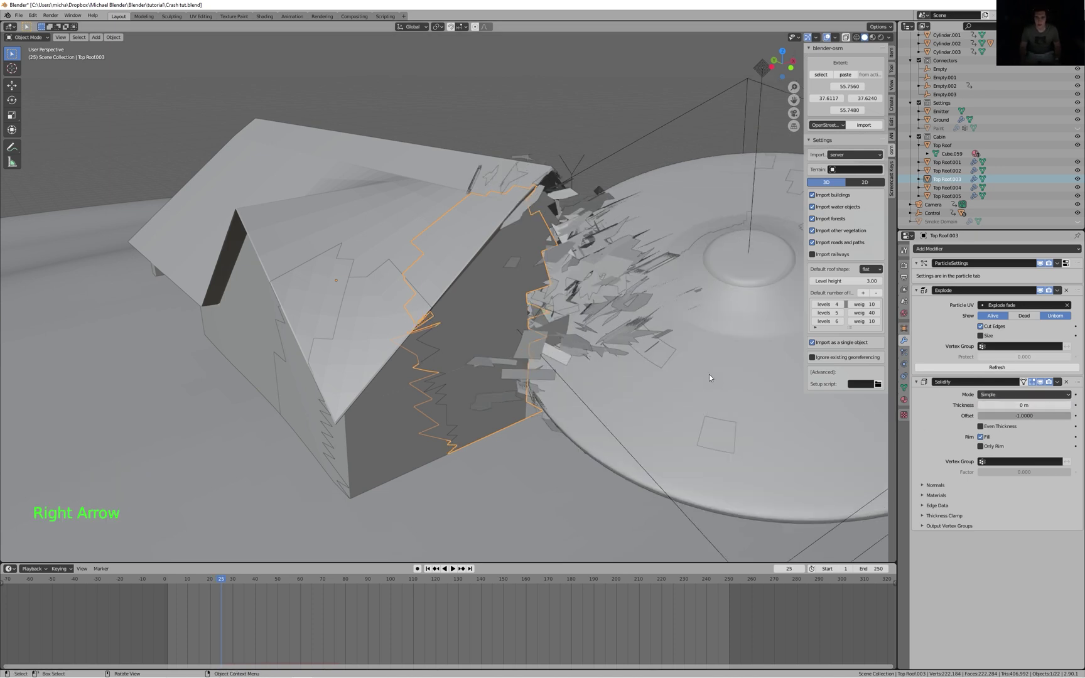
key(Left)
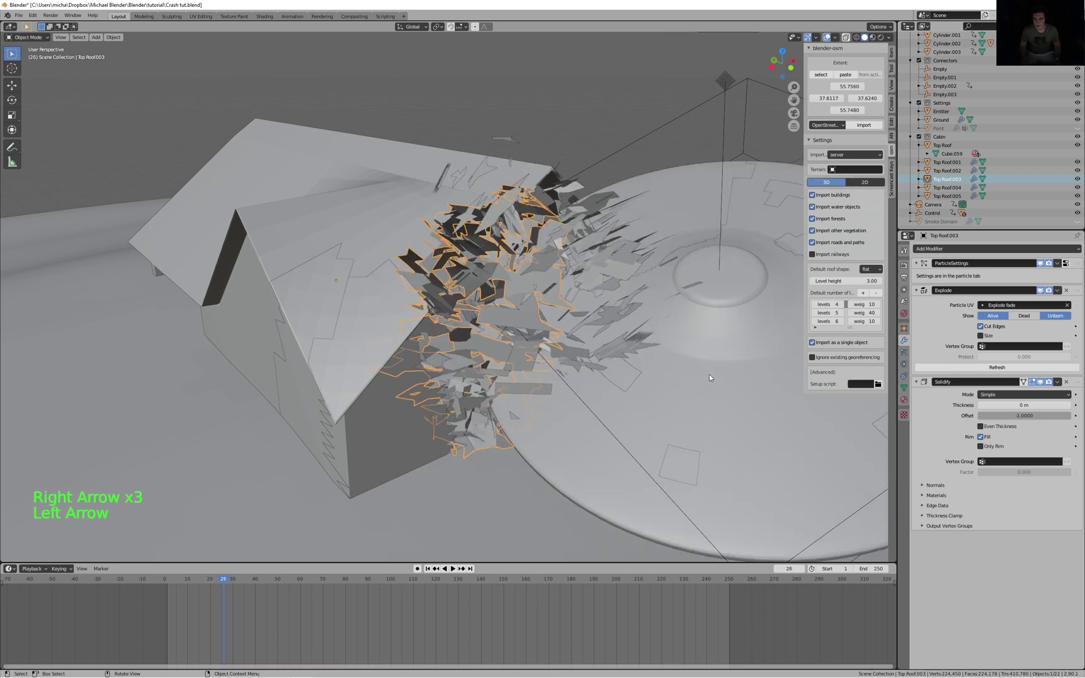
key(Left)
key(Right)
key(Left)
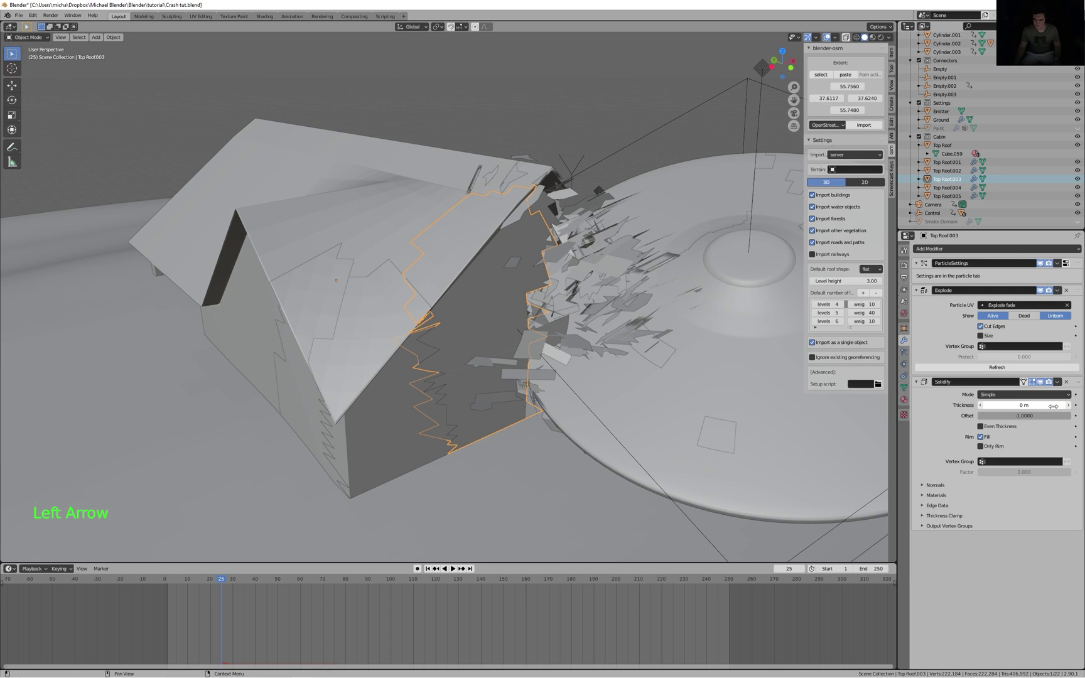
click(1075, 405)
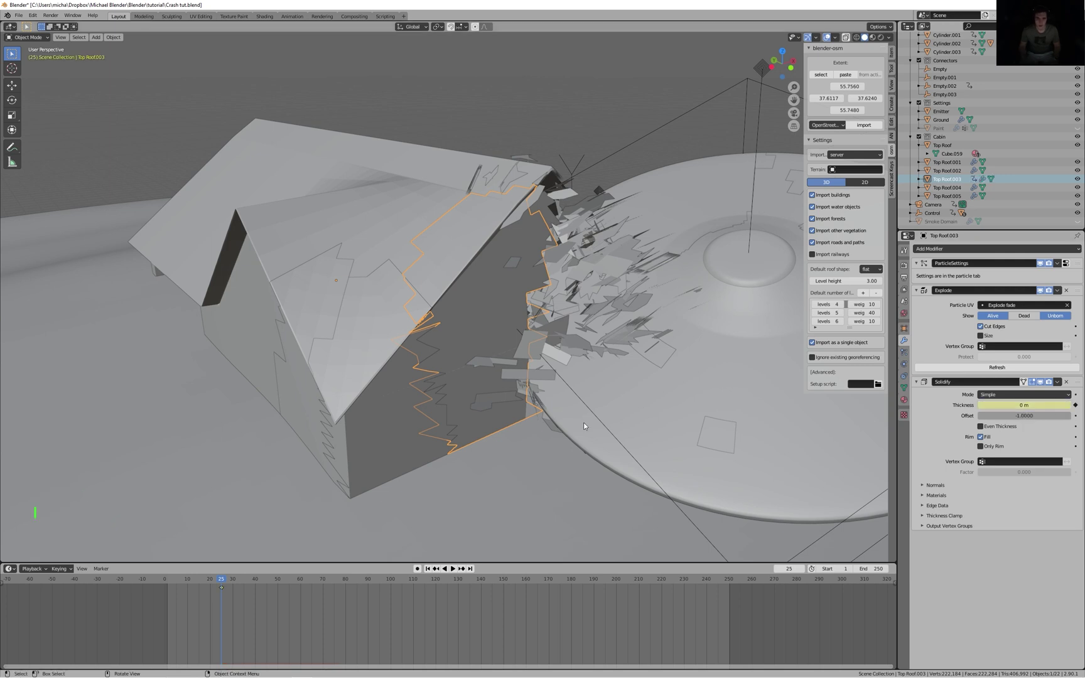
- Set the Solidify thickness of Top Roof.003 to 0.2 m at frame 27 and keyframe it
key(Right)
key(Right)
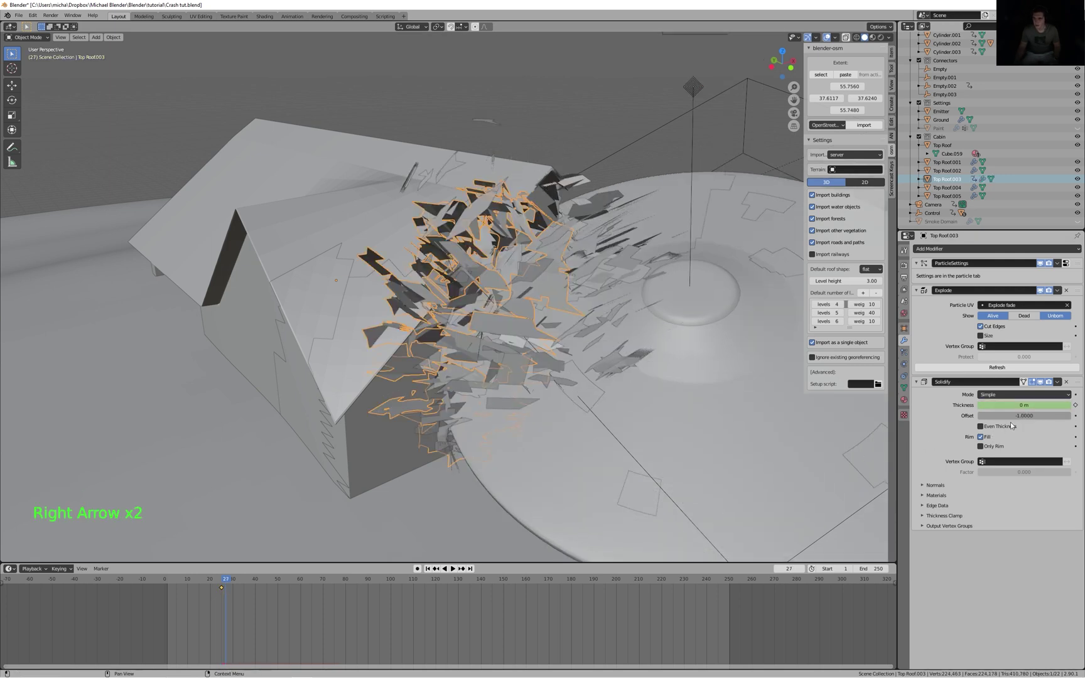
click(1029, 405)
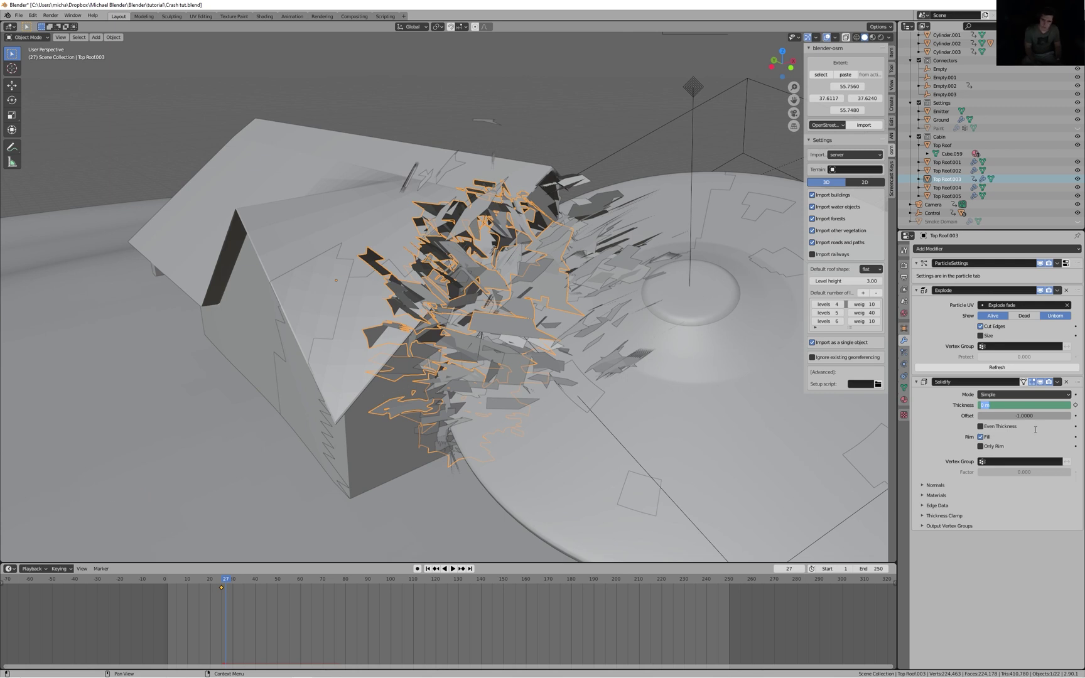
key(Return)
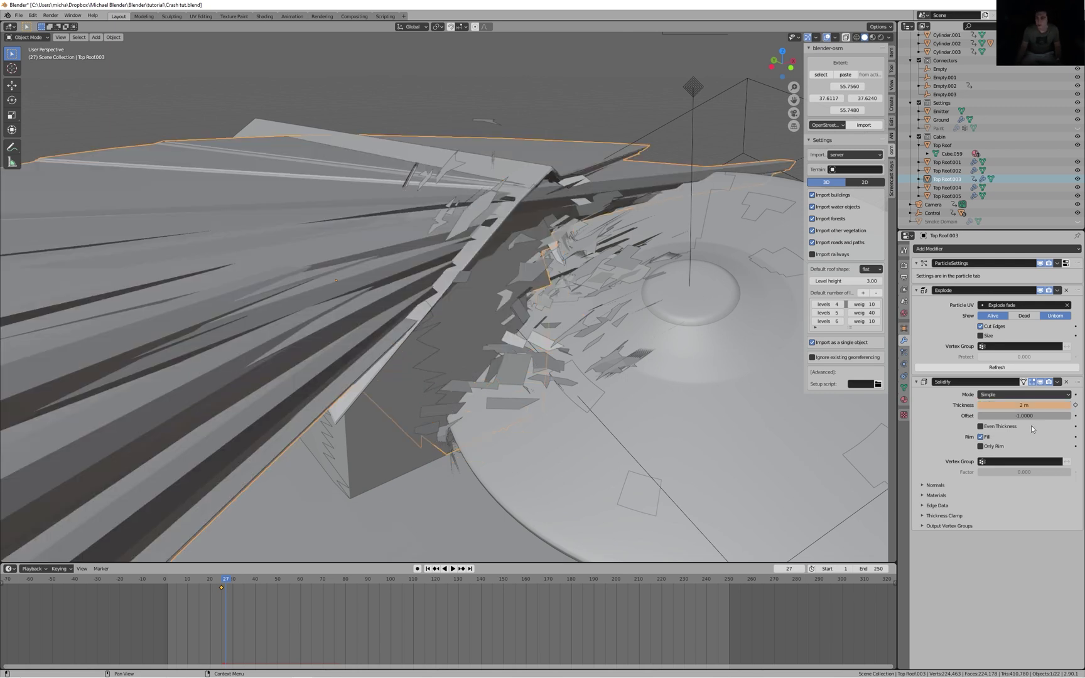
click(1002, 405)
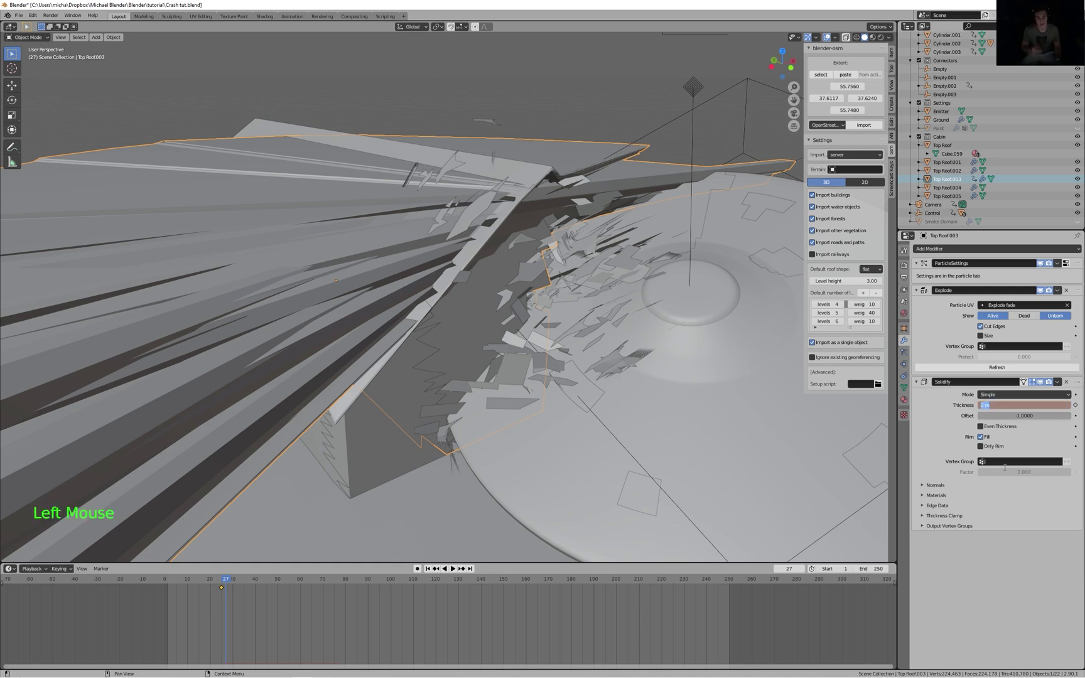
text(0.2)
key(Return)
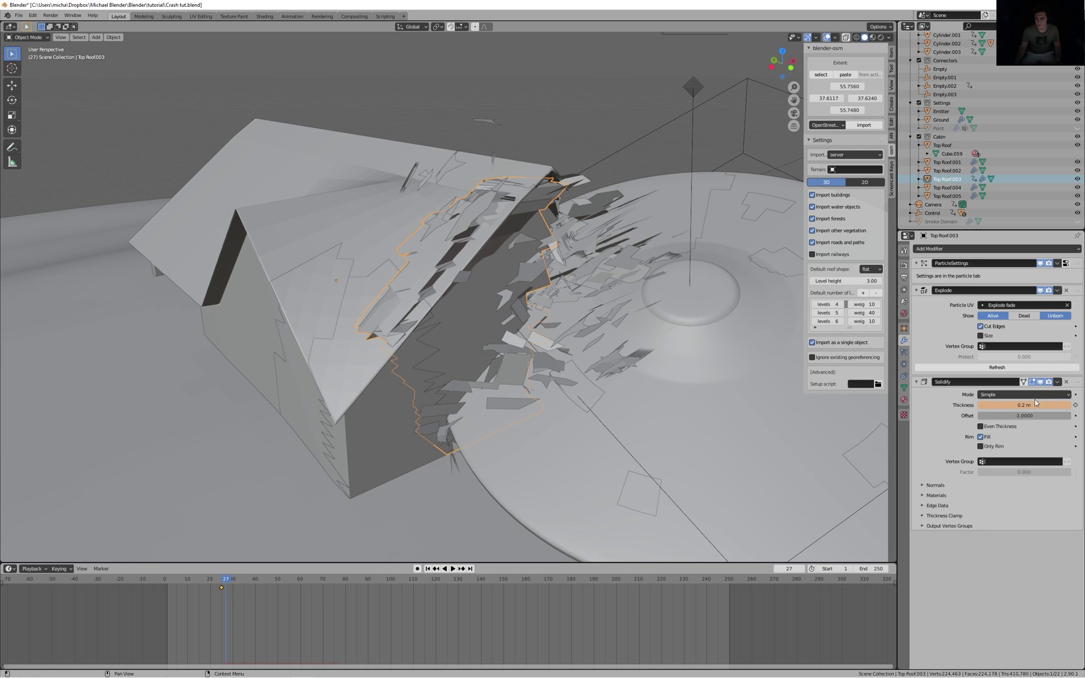
key(i)
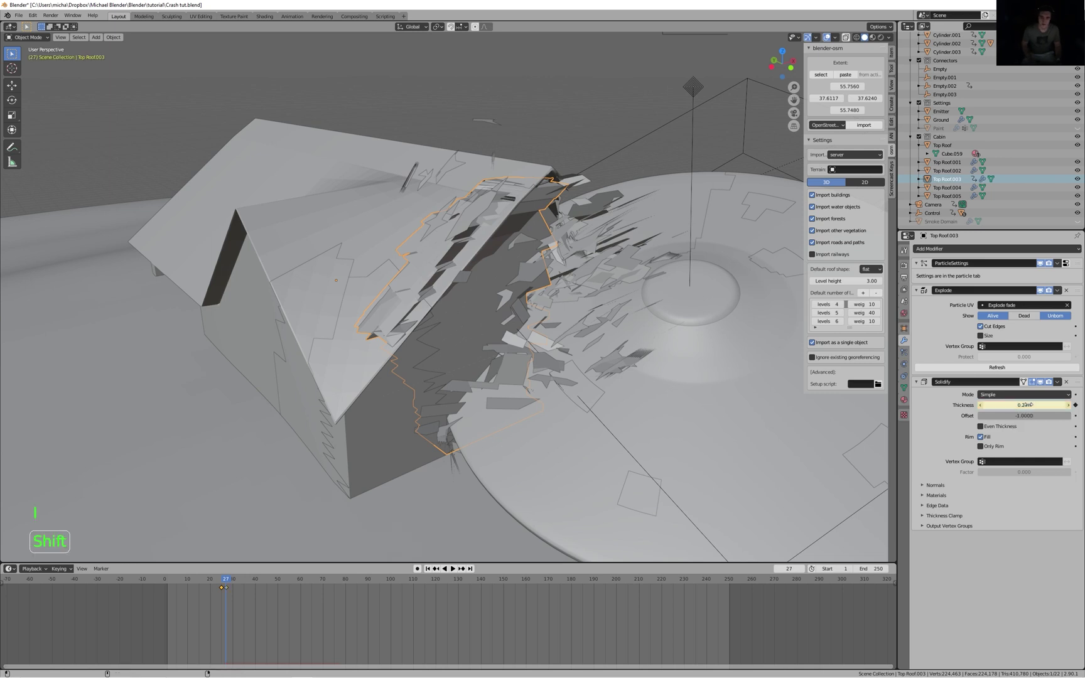
- Return to the first frame and step forward to examine the intact cabin before the impact
key(shift+Left)
key(Right)
key(Right)
key(Right)
key(Right)
key(Right)
key(Right)
key(Right)
key(Right)
key(Right)
key(Right)
key(Right)
key(Right)
key(Right)
key(Right)
key(Right)
key(Right)
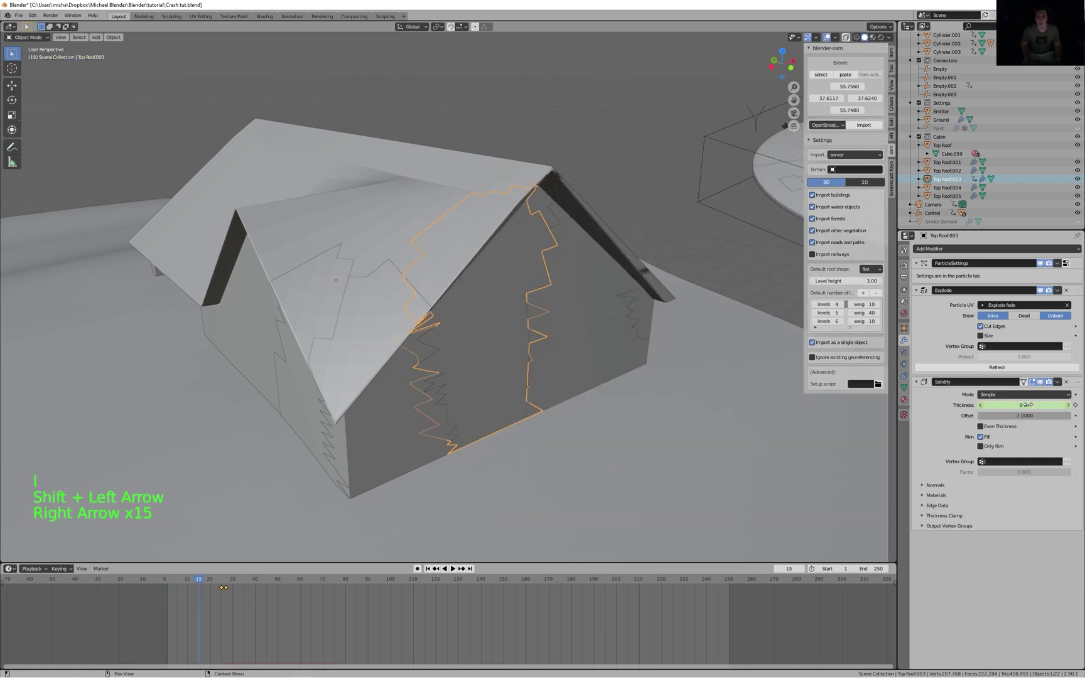
- Hide the cabin pieces Top Roof.001, Top Roof.002, Top Roof.004 and Top Roof.005
click(576, 271)
shift+click(642, 284)
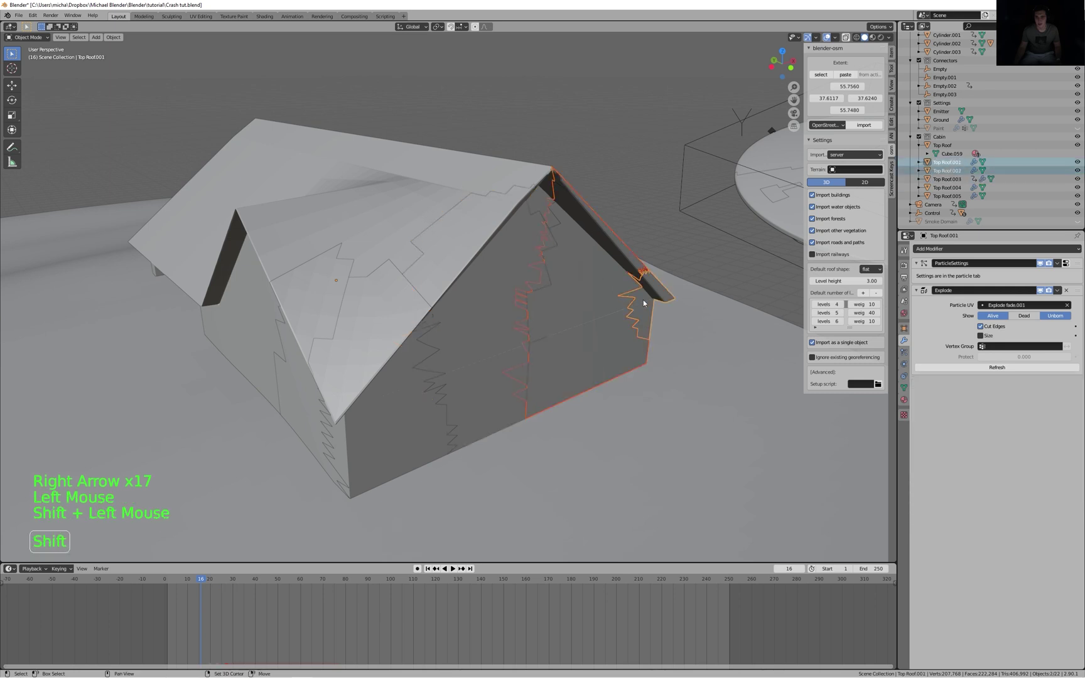
key(h)
click(318, 347)
key(h)
click(373, 372)
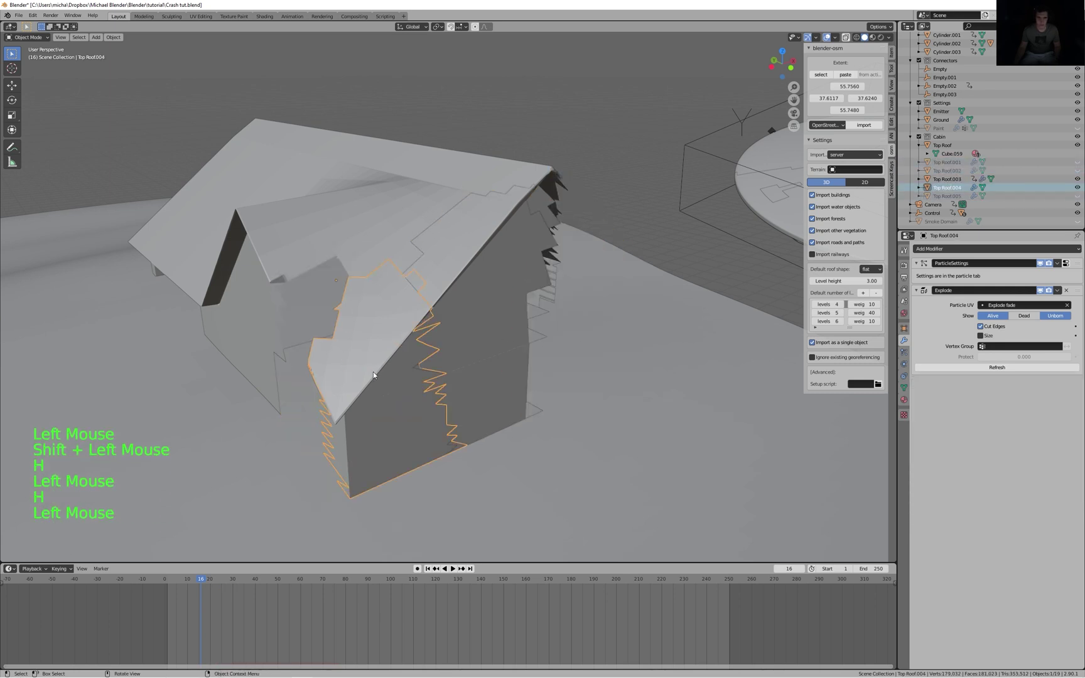
key(h)
- Play the animation through the impact to examine the isolated debris, and select Top Roof.003
key(space)
key(space)
key(space)
key(space)
key(space)
key(space)
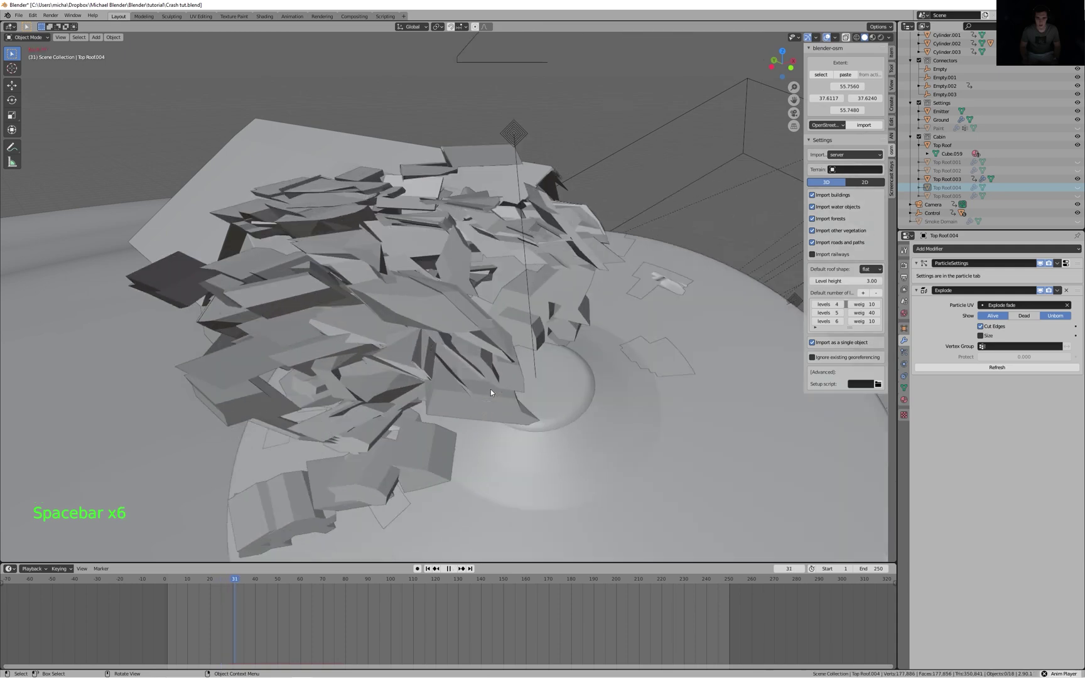
key(space)
scroll(572, 391, down, 4)
middle_drag(446, 404, 552, 390)
scroll(577, 375, up, 1)
click(578, 376)
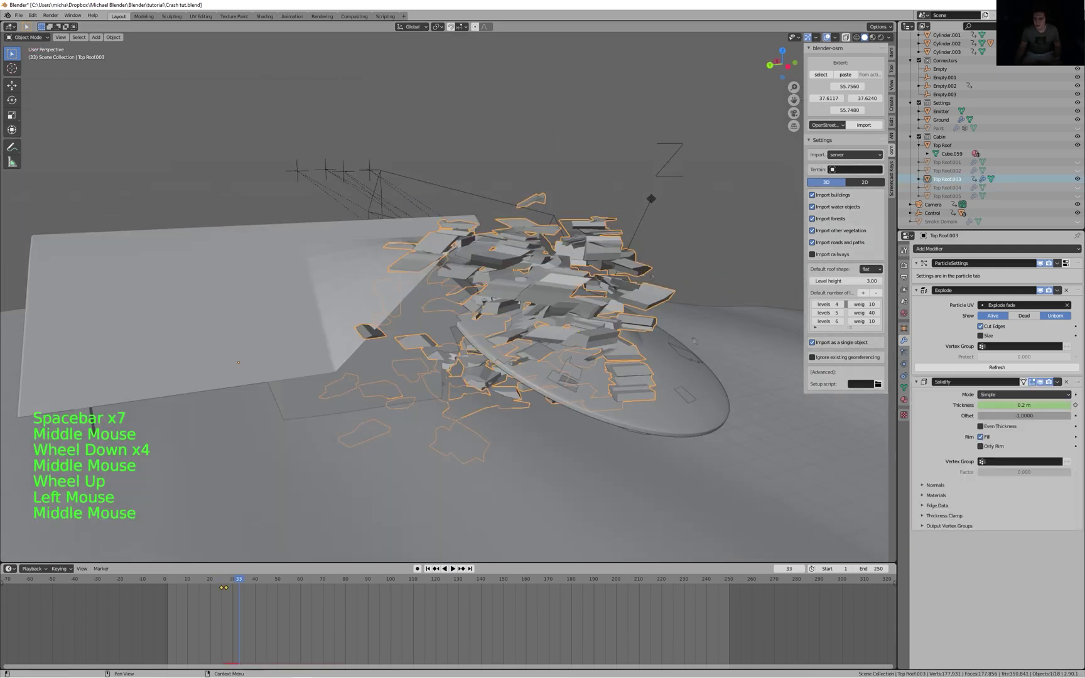
- Go back to frame 27 and play onward, examining the thickness of Top Roof.003's debris from several angles
click(225, 579)
click(226, 578)
click(225, 579)
scroll(764, 397, up, 4)
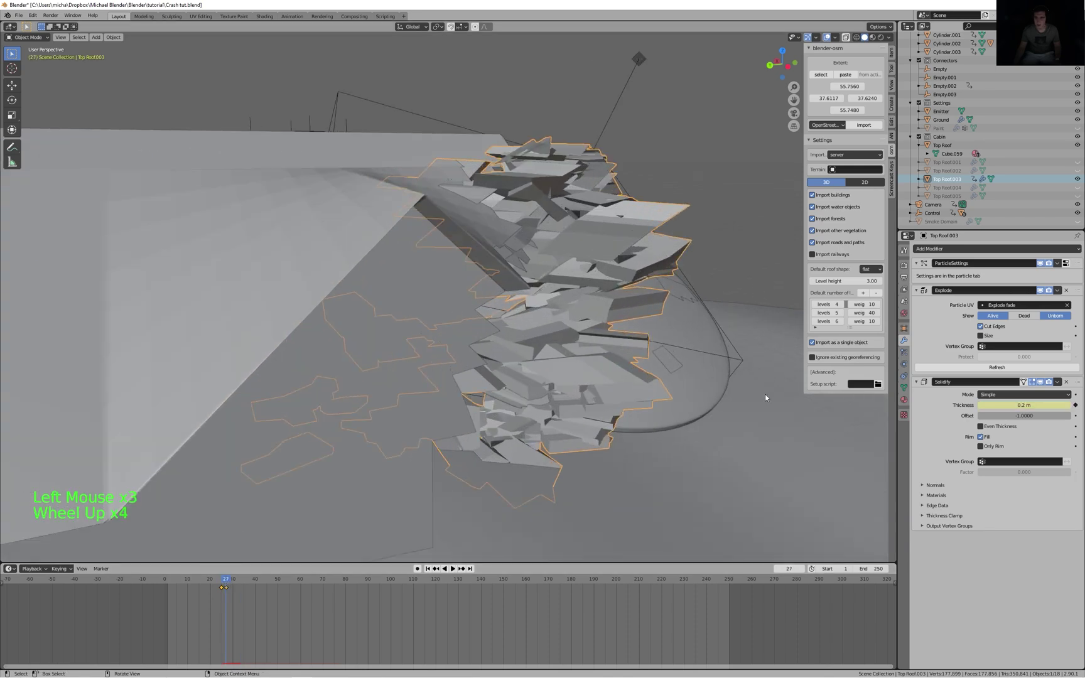
middle_drag(765, 398, 771, 449)
key(space)
scroll(622, 367, down, 6)
scroll(615, 370, down, 3)
middle_drag(615, 371, 813, 327)
key(space)
scroll(591, 356, up, 4)
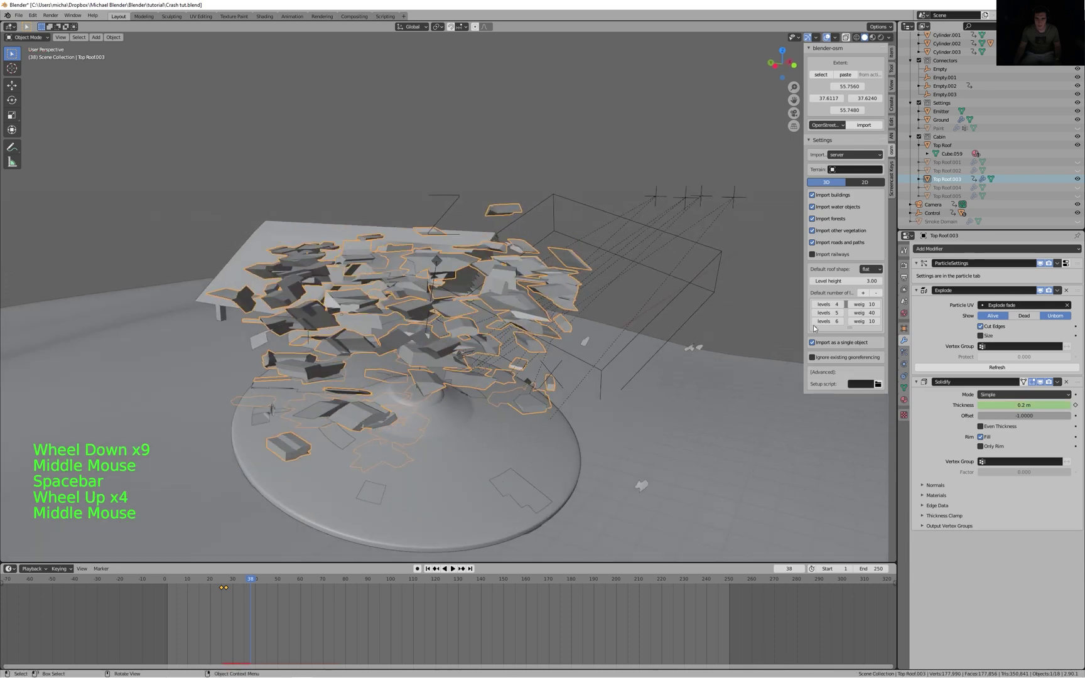
scroll(960, 295, up, 3)
- Set the emission number of Top Roof.003's particle system to 10000
click(905, 352)
double_click(1002, 323)
text(10000)
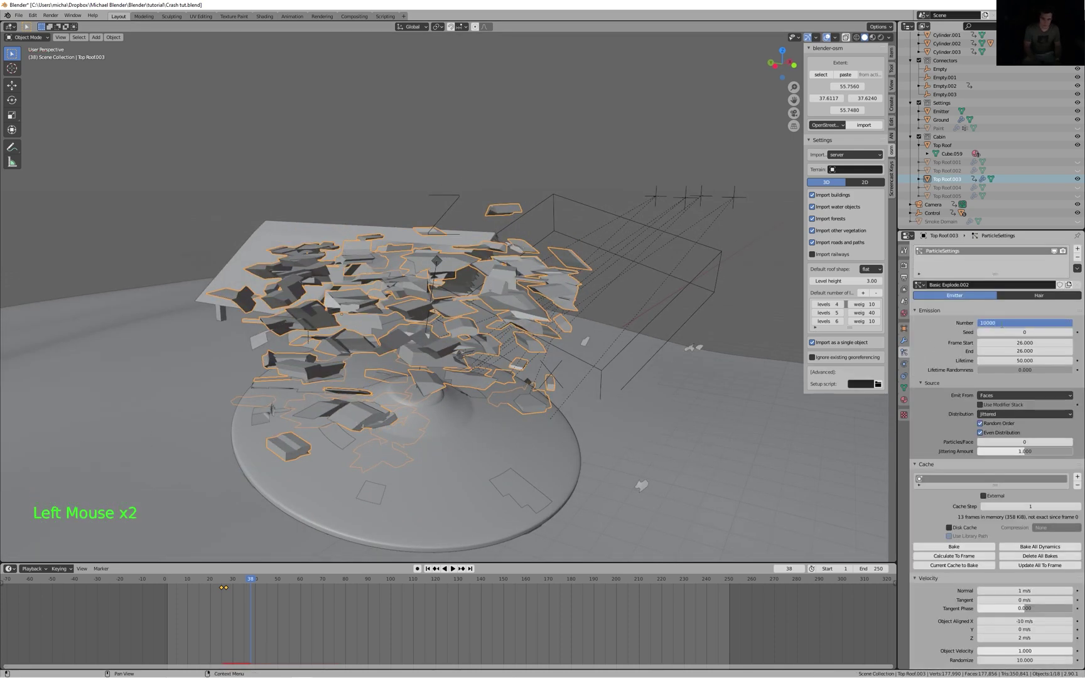
key(Return)
- Replay the crash from the first frame to examine Top Roof.003's debris with the new particle number, keeping that piece selected
scroll(591, 393, up, 1)
key(shift+Up)
key(shift+Left)
key(space)
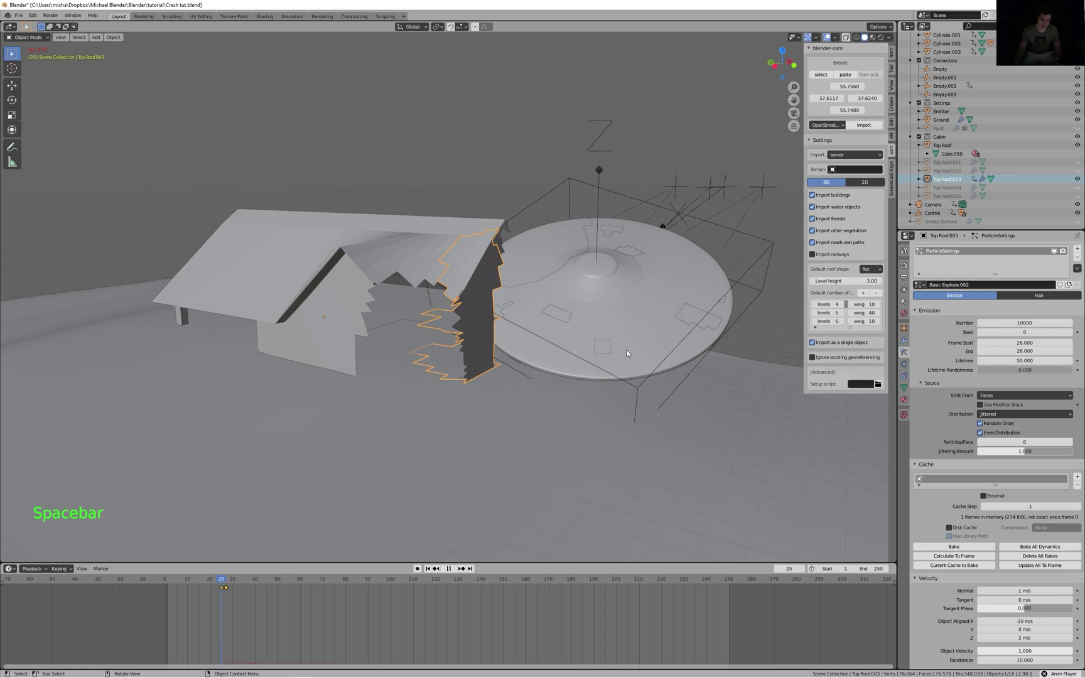
key(space)
click(462, 290)
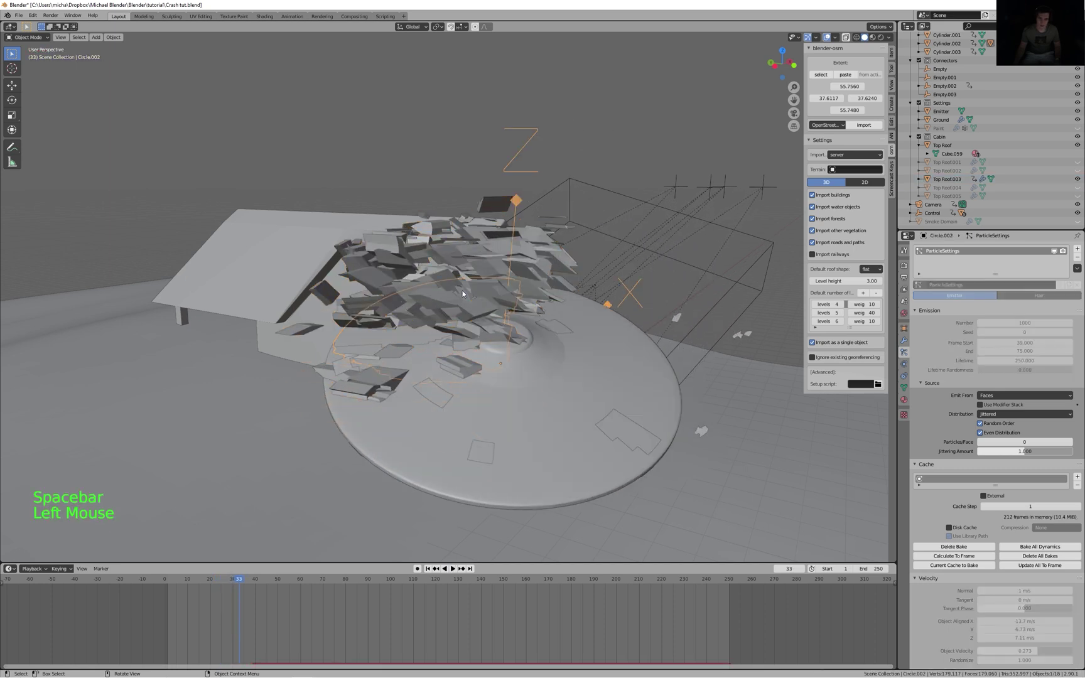
click(514, 266)
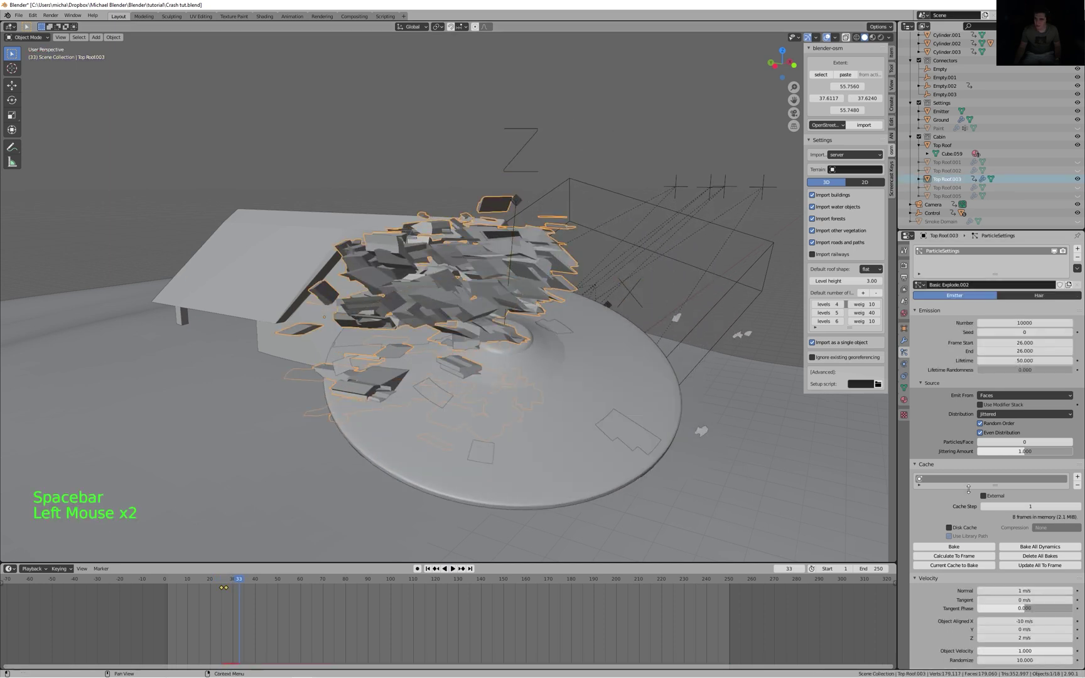
- Change Top Roof.003's Solidify thickness to 0.1 m at frame 27 and keyframe it
click(904, 341)
click(225, 584)
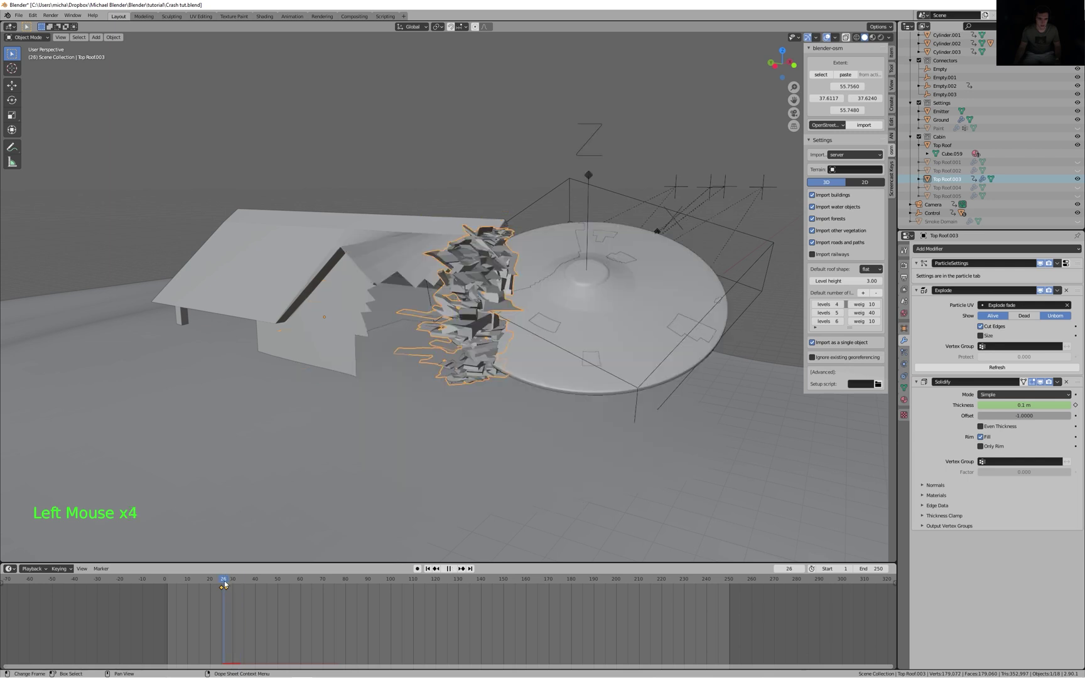
key(Right)
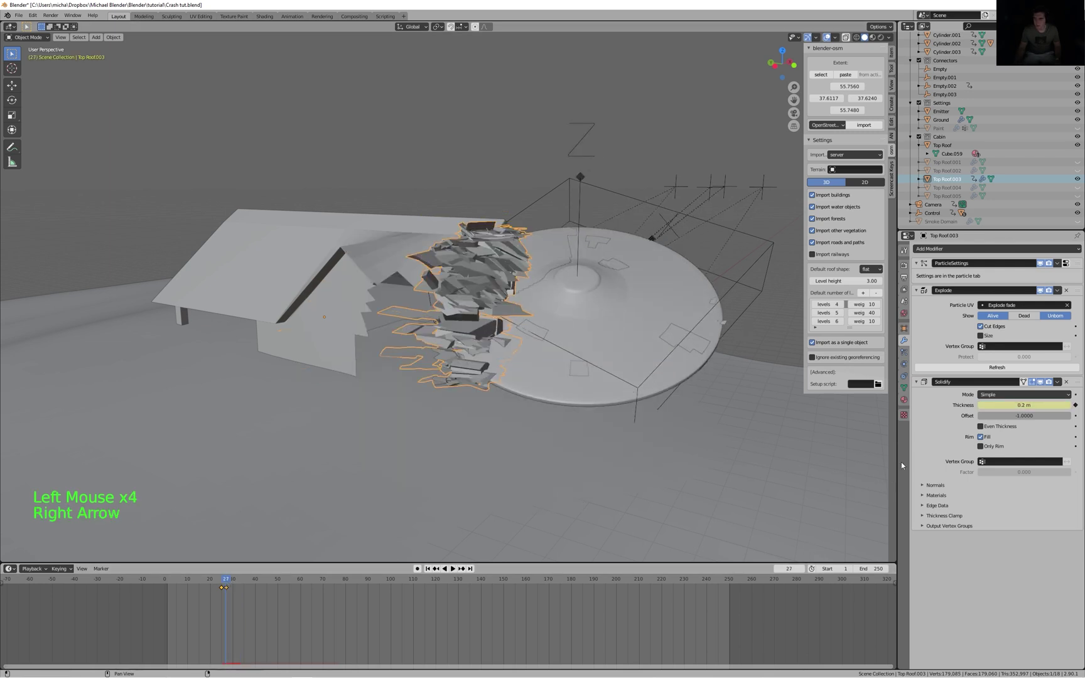
click(1045, 408)
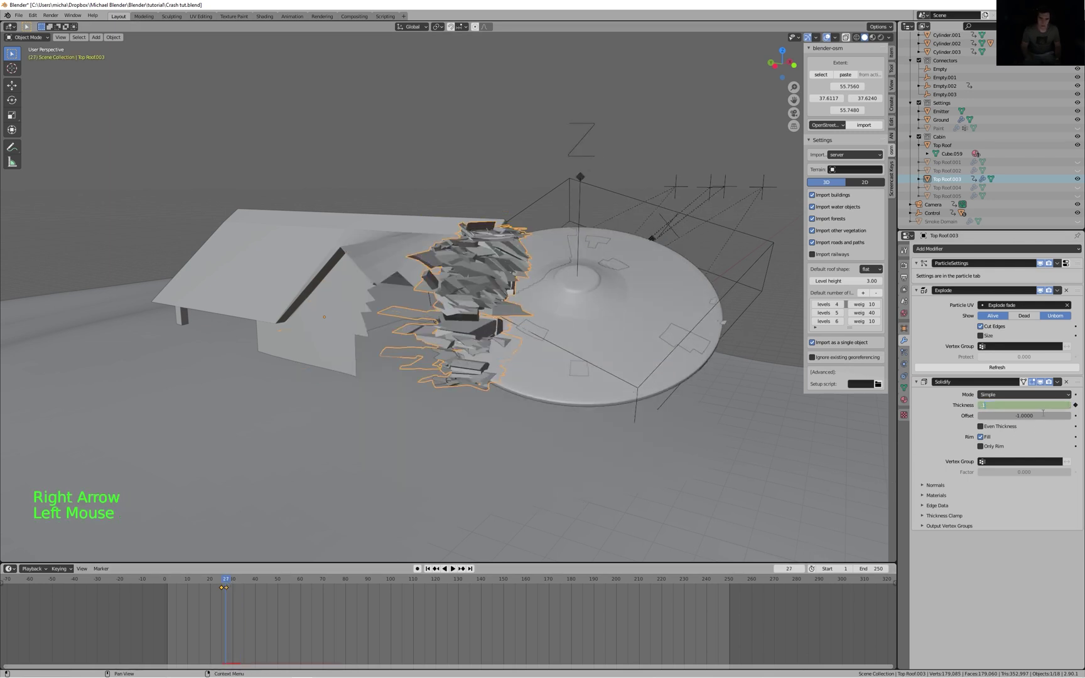
text(.1)
key(Return)
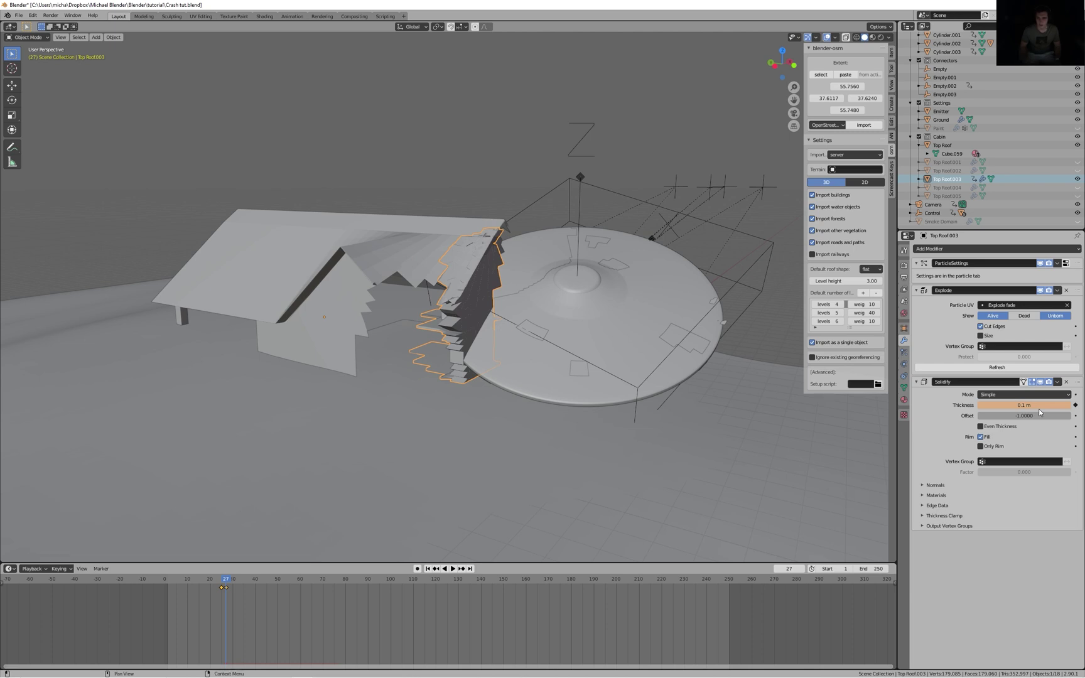
key(i)
- Replay the crash from the start to examine the thinner debris close up and from afar, then return to frame 1
key(shift+Left)
key(space)
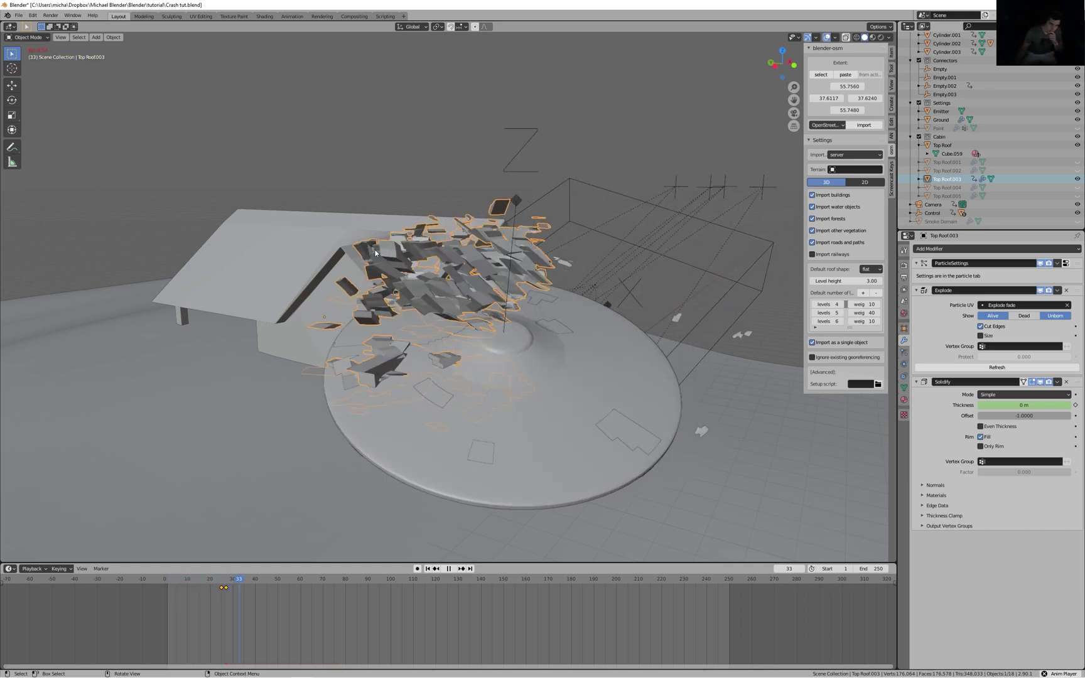
middle_drag(292, 214, 349, 242)
key(space)
scroll(408, 232, down, 5)
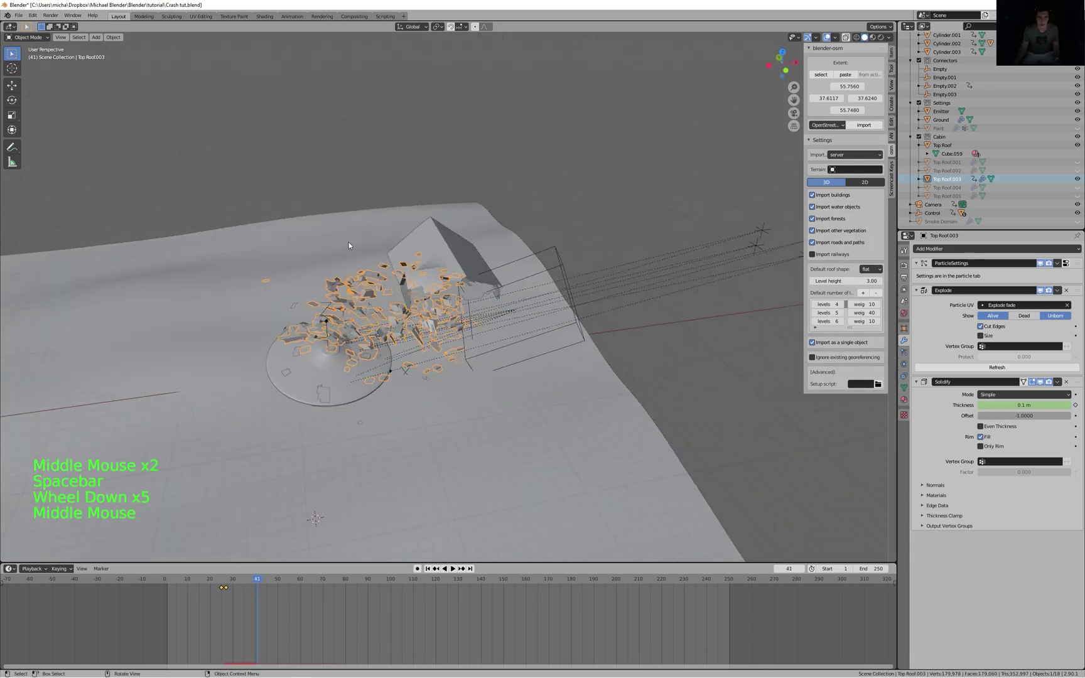
key(space)
key(space)
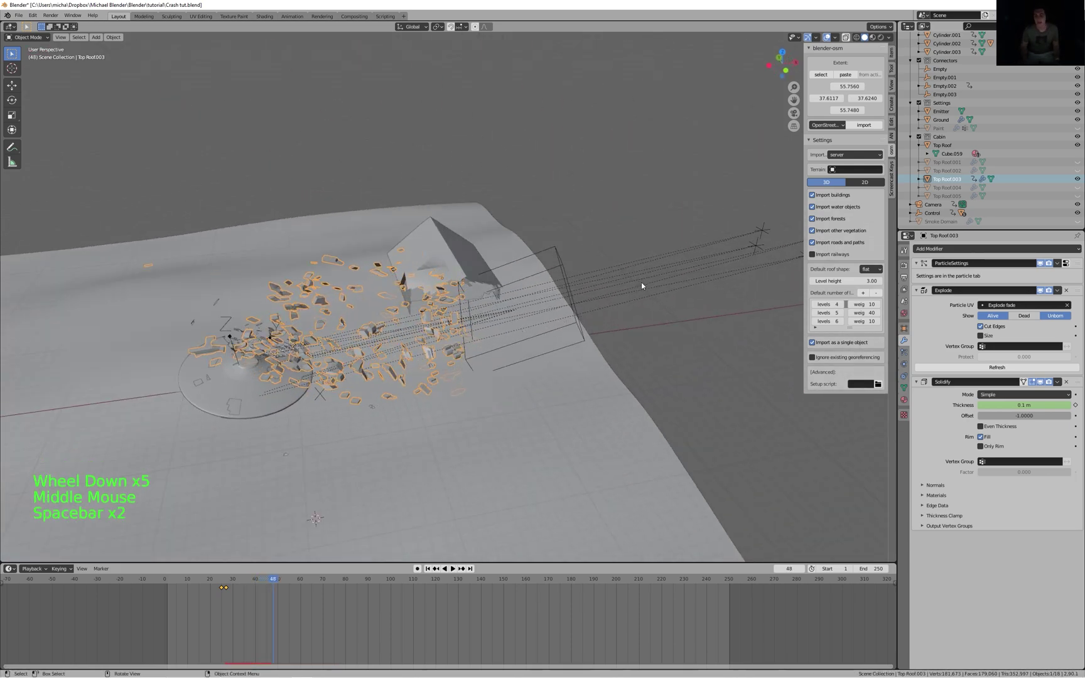
key(shift+Left)
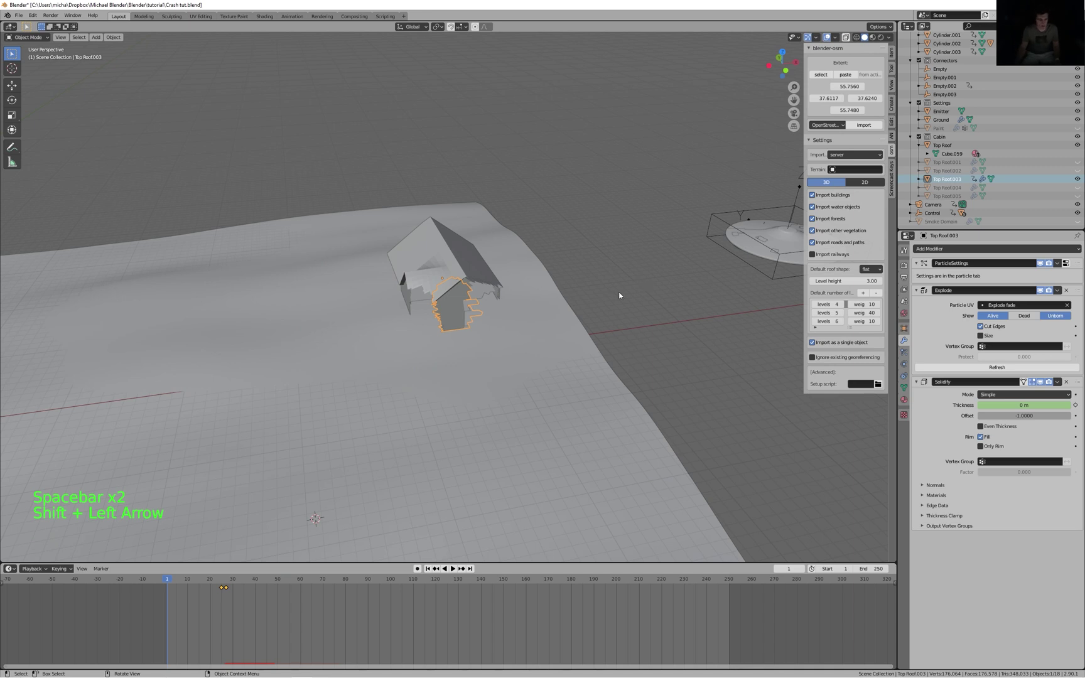
scroll(587, 296, up, 4)
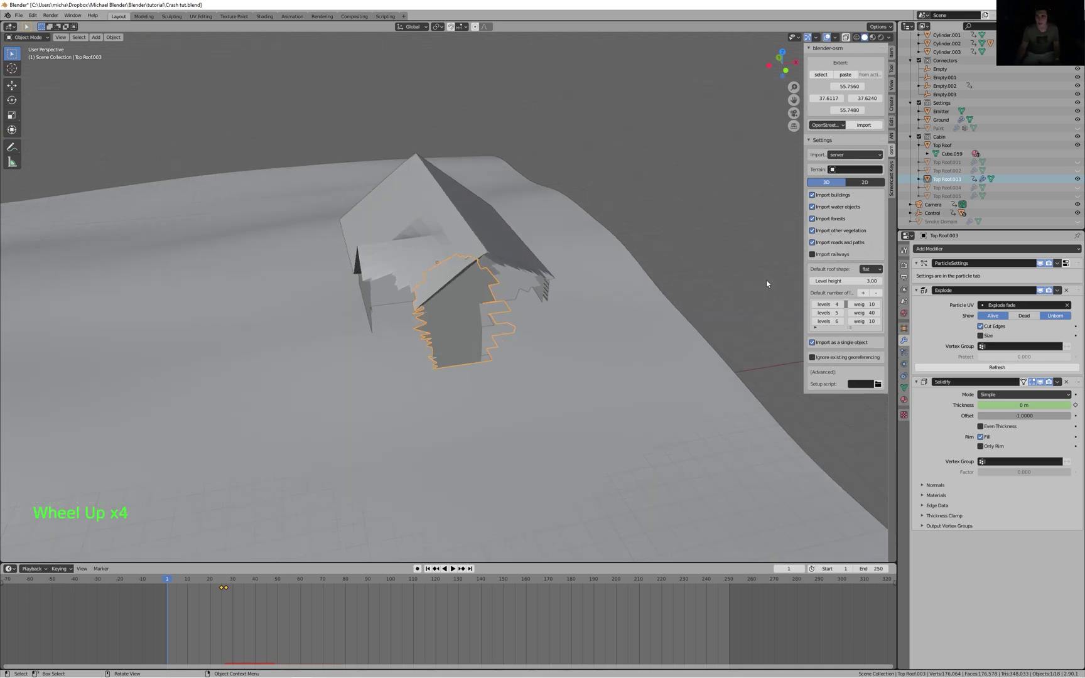
- Unhide all hidden objects and select Top Roof.001, .002, .004 and .005, with Top Roof.003 as the active object
key(alt+h)
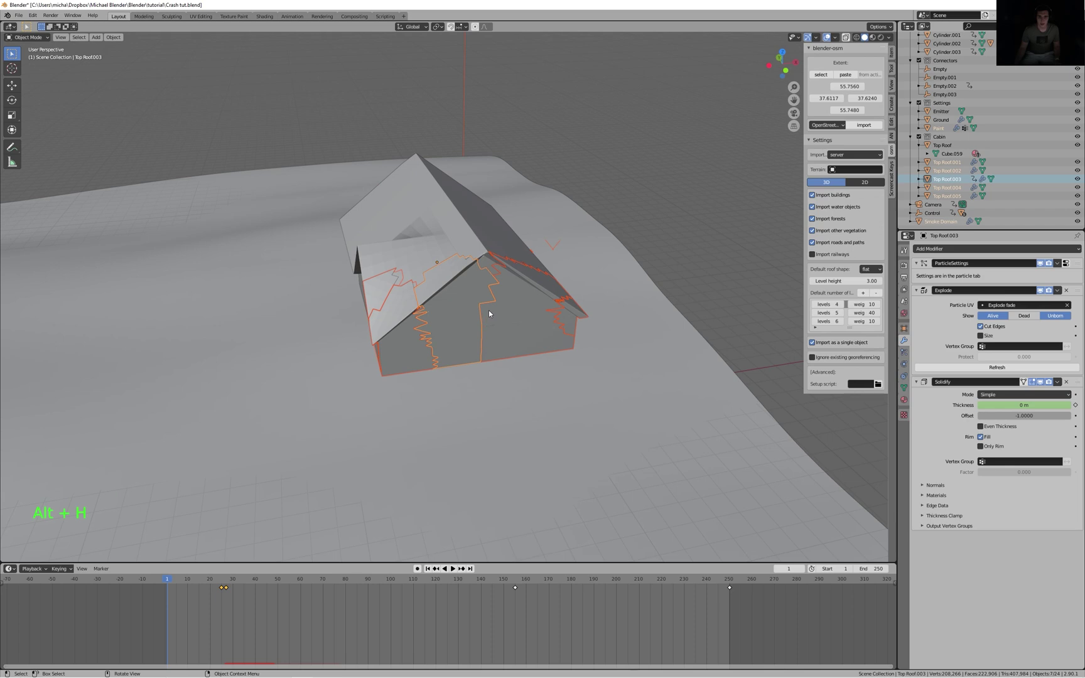
middle_drag(478, 291, 596, 247)
click(482, 300)
middle_drag(481, 301, 539, 319)
click(483, 309)
click(543, 320)
shift+click(568, 307)
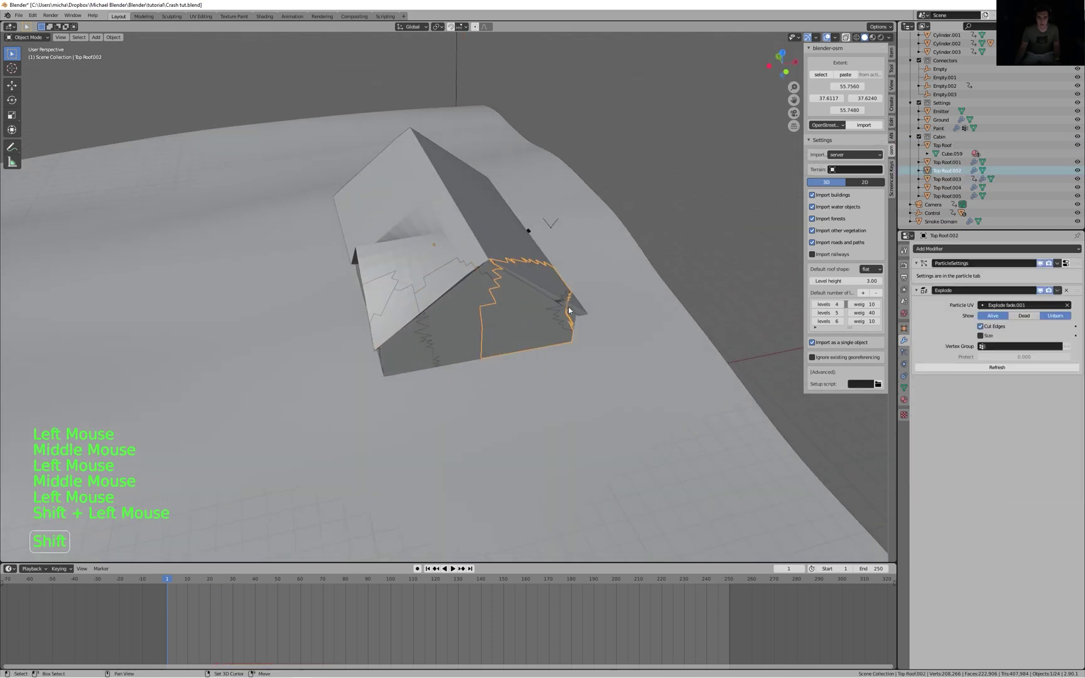
shift+click(408, 343)
shift+click(387, 315)
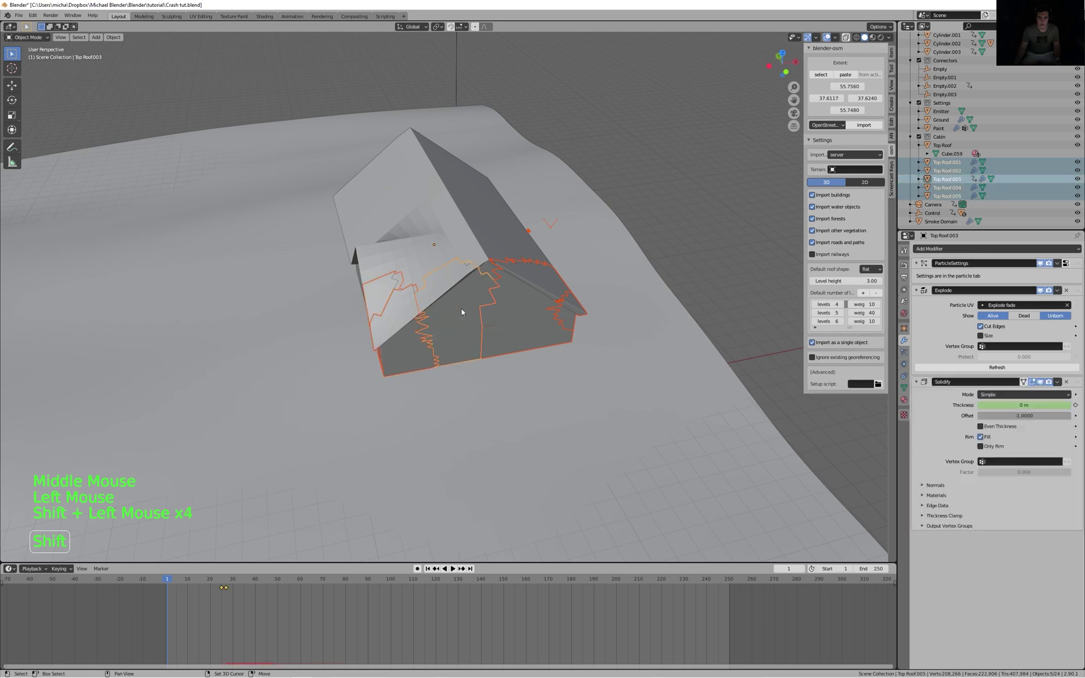
shift+click(461, 308)
- Try to link Top Roof.003's modifiers to the other four selected cabin pieces and play the impact to check
middle_drag(460, 309, 562, 295)
key(ctrl+l)
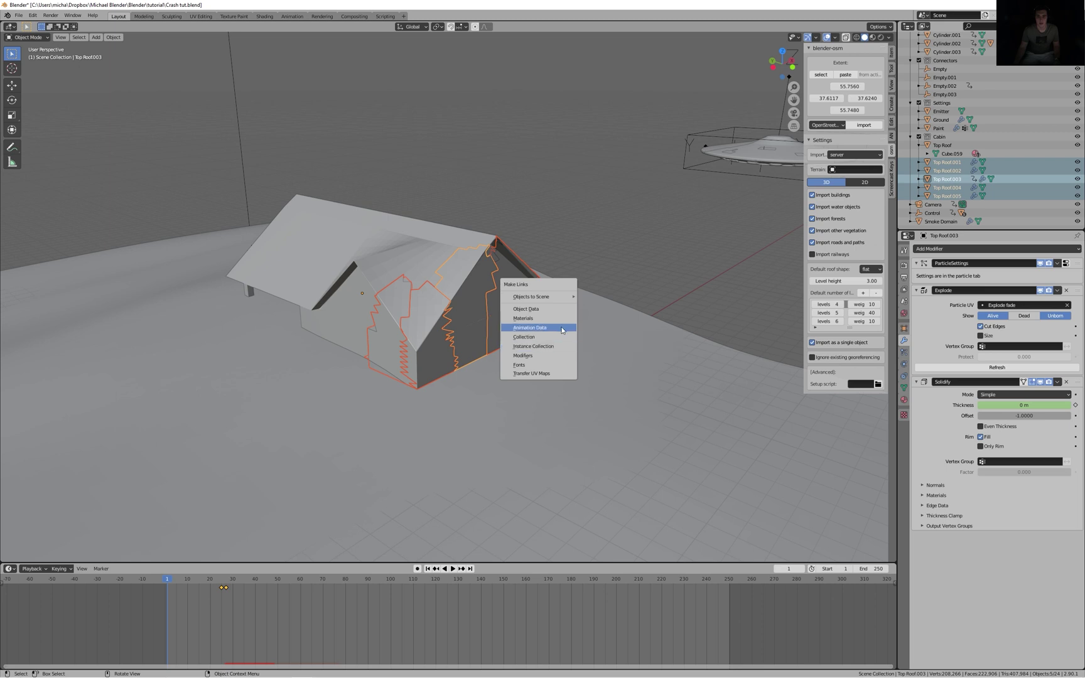
click(537, 356)
middle_drag(633, 334, 659, 317)
key(space)
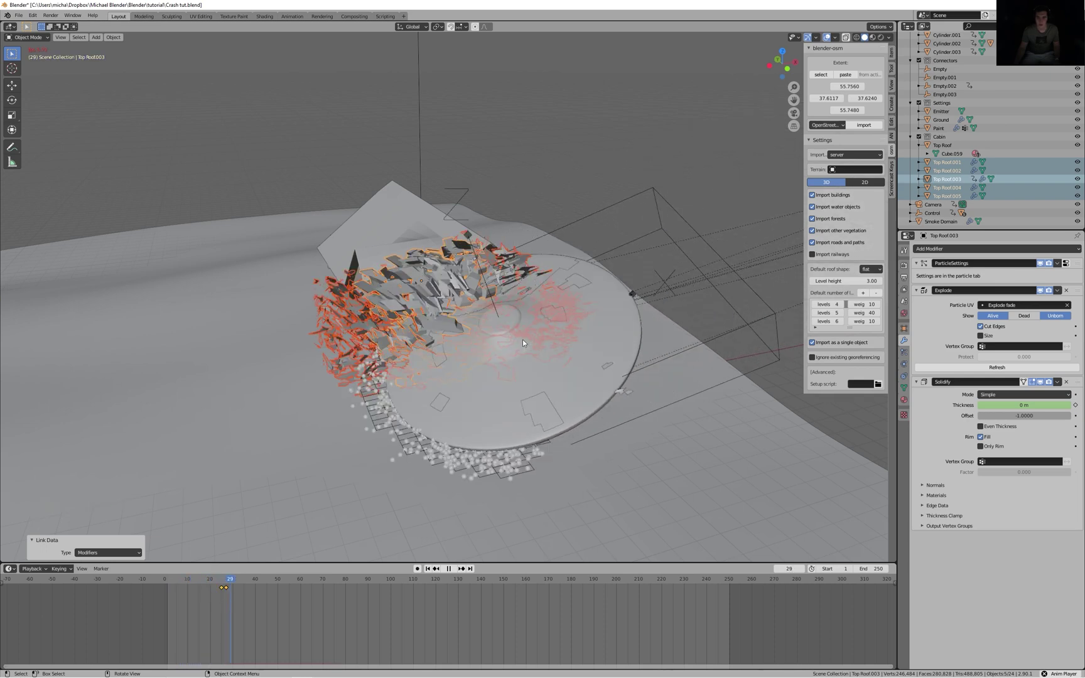
key(space)
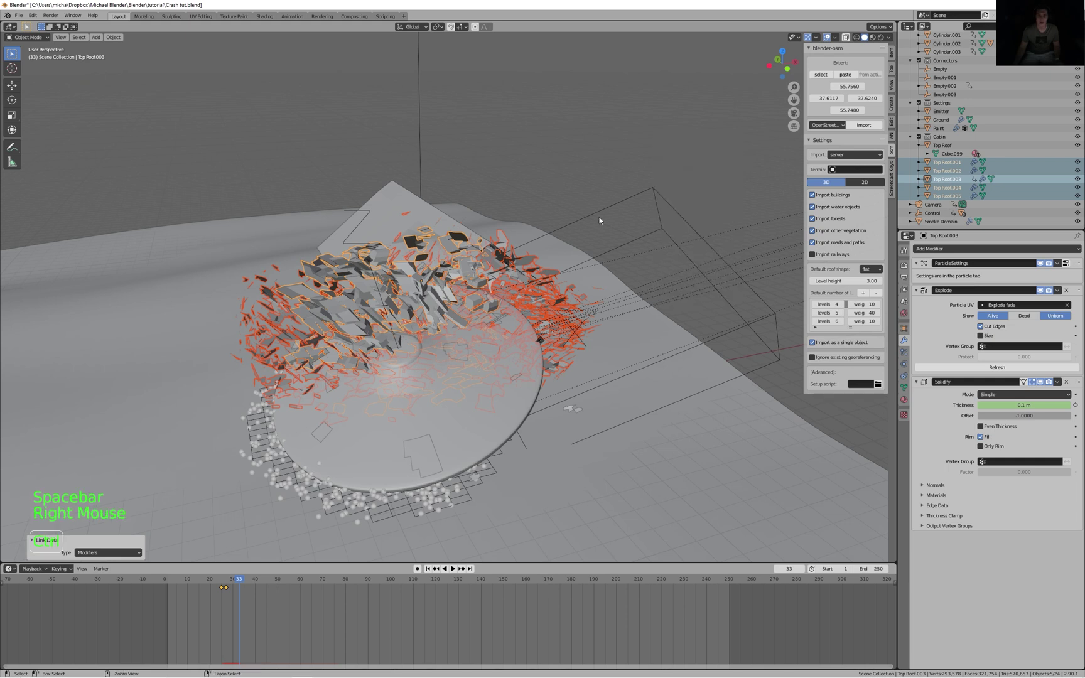
- Undo the modifier link and the selection of Top Roof.003, and replay the crash from the first frame
key(ctrl+z)
key(ctrl+z)
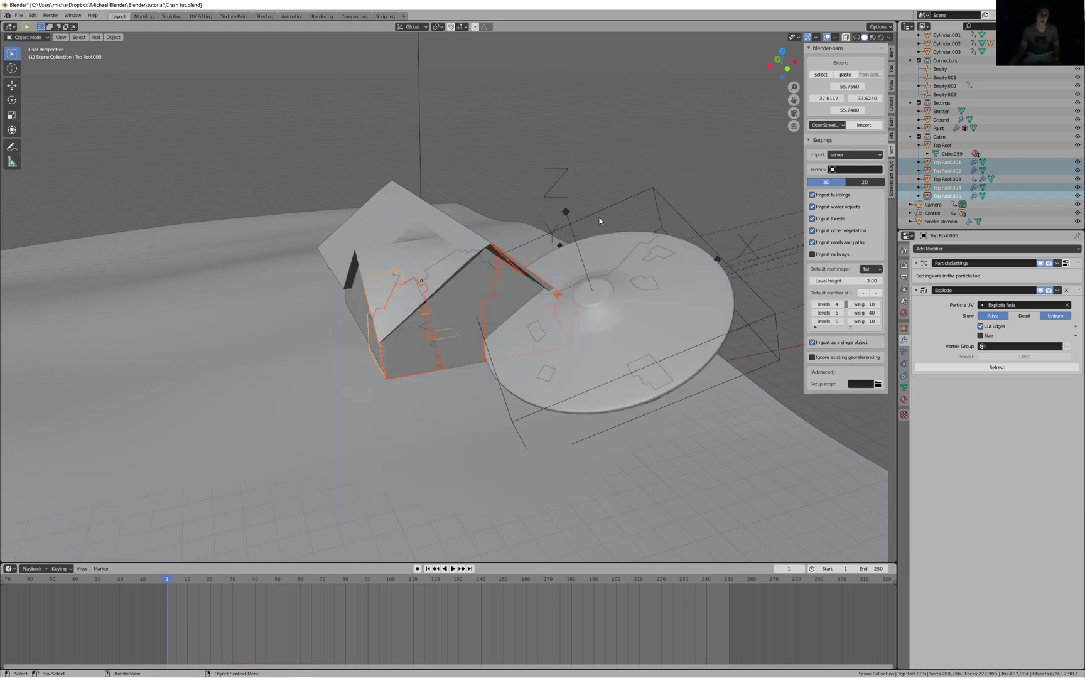
scroll(467, 344, up, 2)
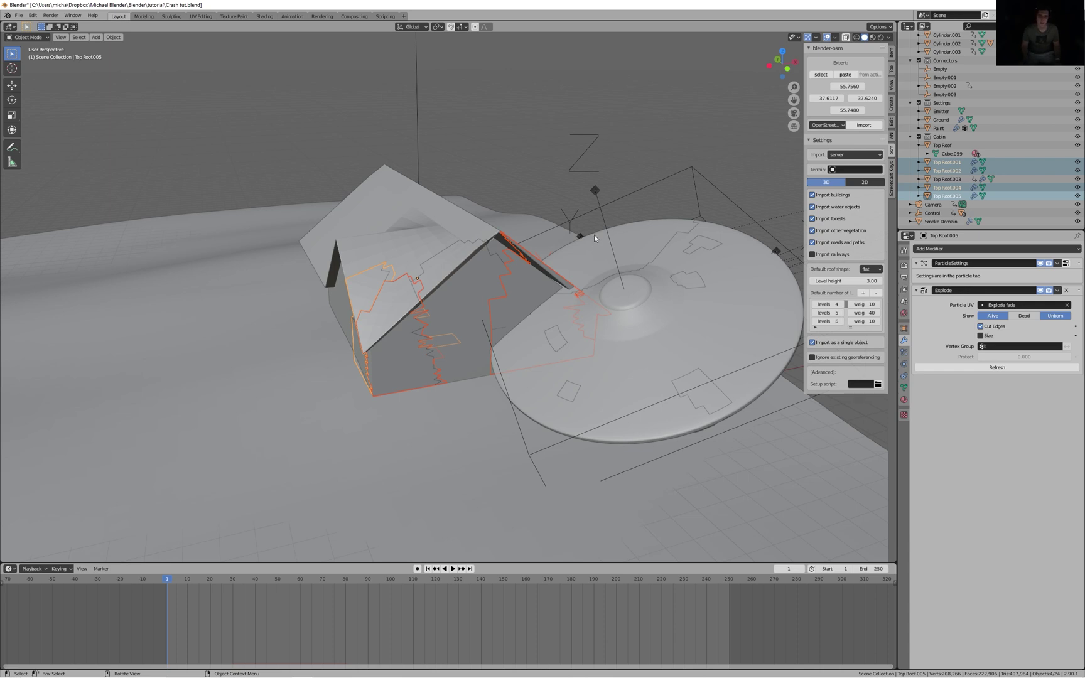
key(shift+Left)
key(space)
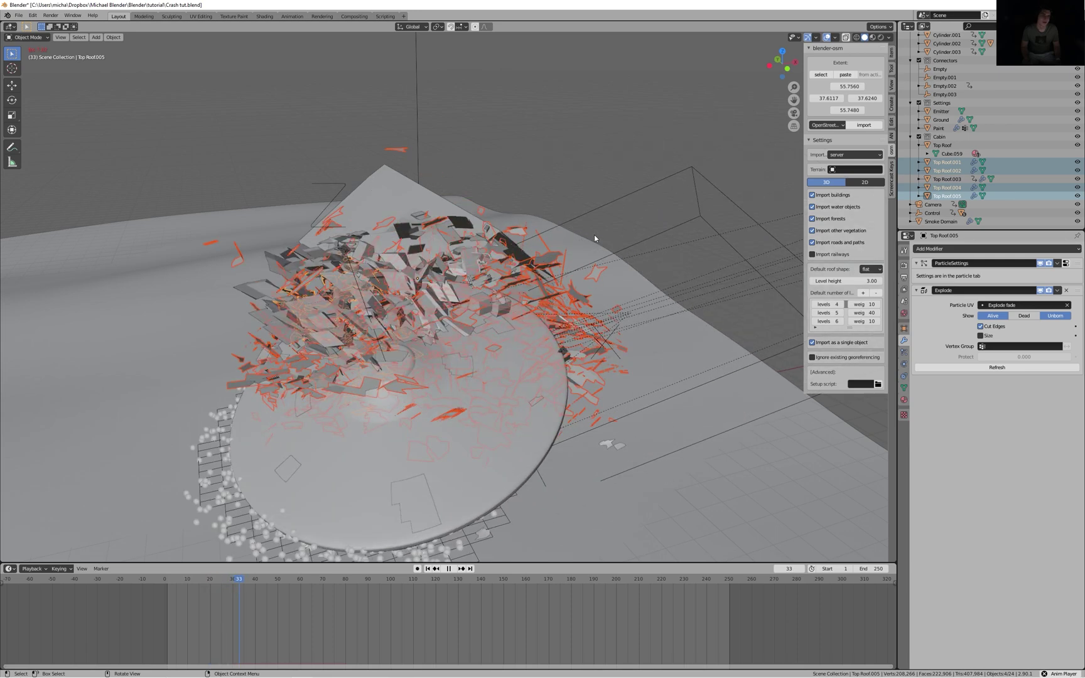
- Play the crash on to frame 37 and look at the exploding cabin from above
key(space)
scroll(542, 247, down, 3)
middle_drag(541, 247, 474, 299)
scroll(537, 224, up, 2)
key(space)
key(space)
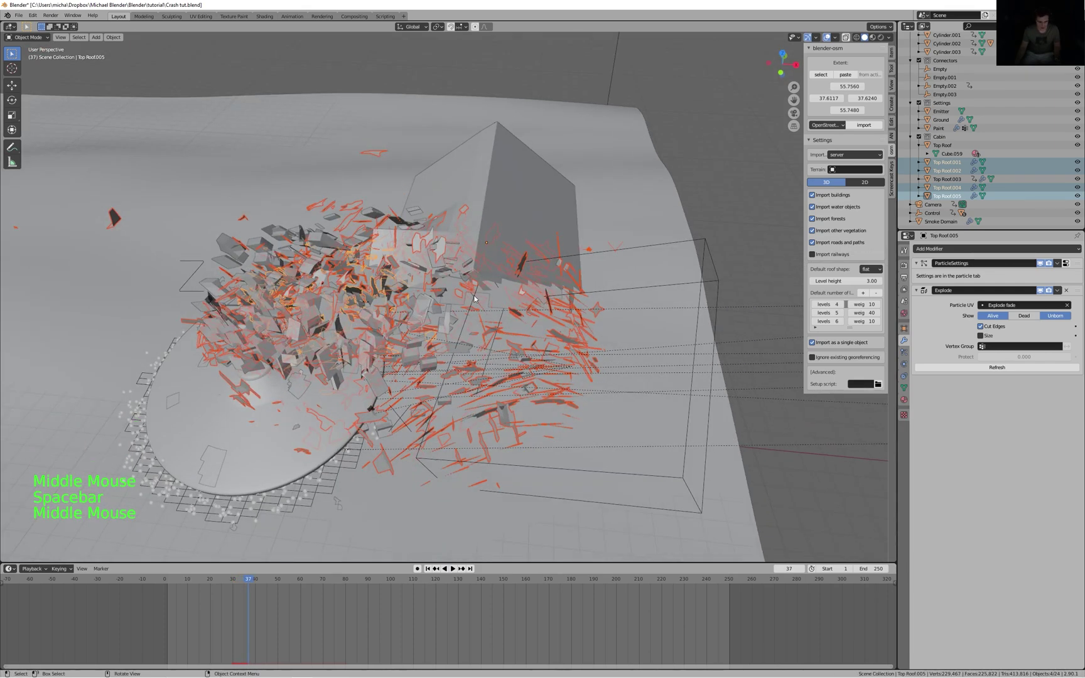
- Hide the five exploding cabin pieces, Top Roof.001 to Top Roof.005
key(h)
scroll(452, 296, up, 1)
click(305, 307)
key(h)
key(ctrl+z)
click(287, 257)
key(h)
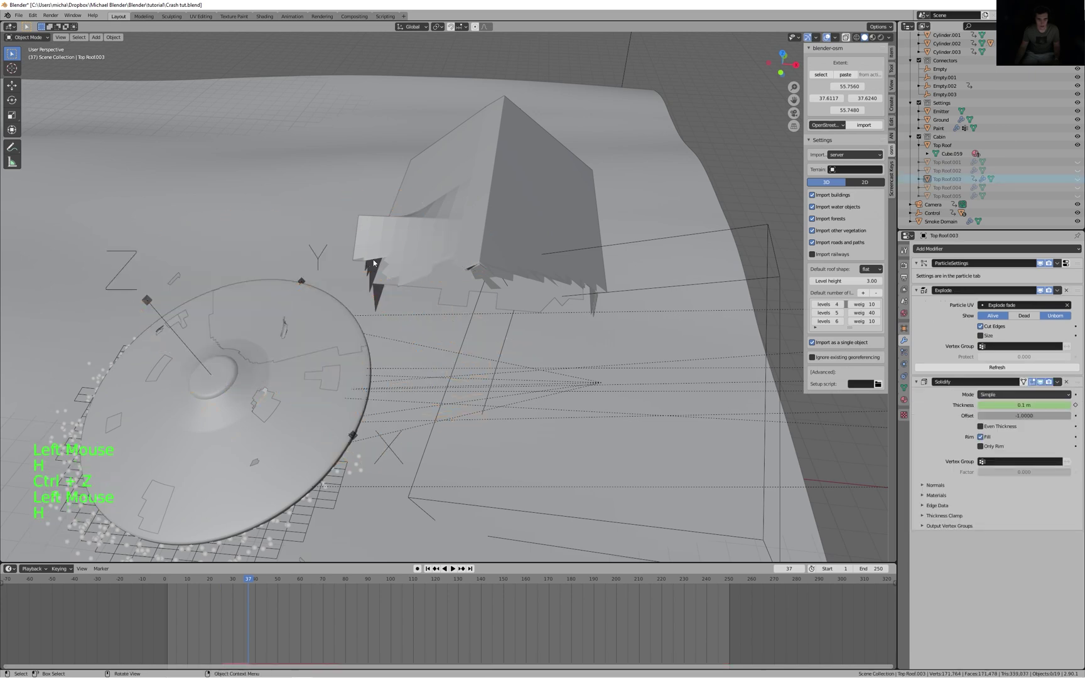
- Select the jagged front section of the Top Roof mesh with circle select in X-ray and separate it into its own object
click(480, 228)
middle_drag(489, 258, 506, 204)
scroll(554, 225, up, 3)
scroll(535, 234, down, 5)
key(alt+z)
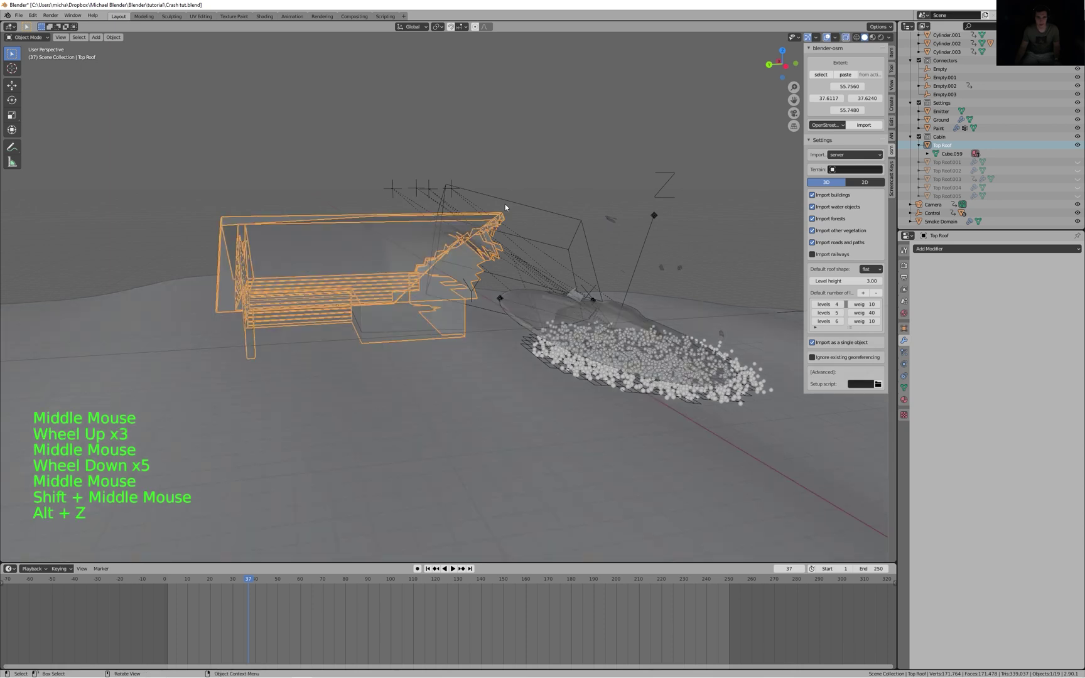
key(Tab)
key(c)
mouse_move(390, 221)
mouse_down()
mouse_move(561, 251)
mouse_move(408, 199)
mouse_move(402, 242)
mouse_move(409, 210)
mouse_move(442, 203)
mouse_up()
middle_drag(442, 203, 640, 242)
key(alt+z)
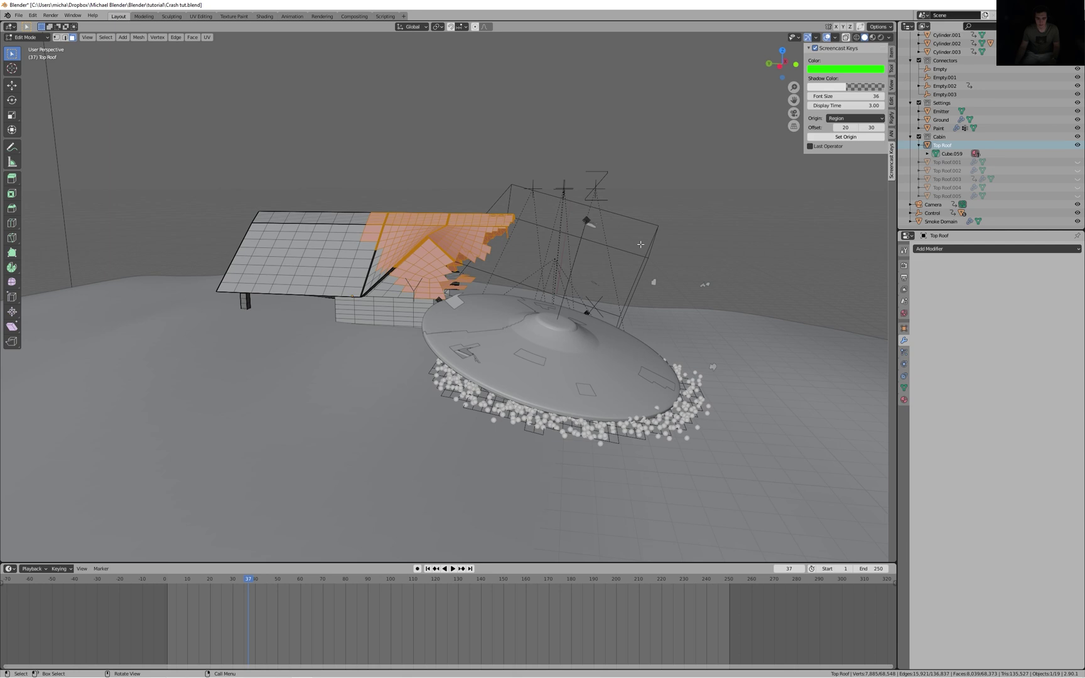
key(p)
click(637, 241)
key(Tab)
- Select the separated front roof piece and keyframe its location and rotation at frame 37
scroll(631, 242, down, 2)
middle_drag(631, 242, 409, 249)
click(460, 259)
key(i)
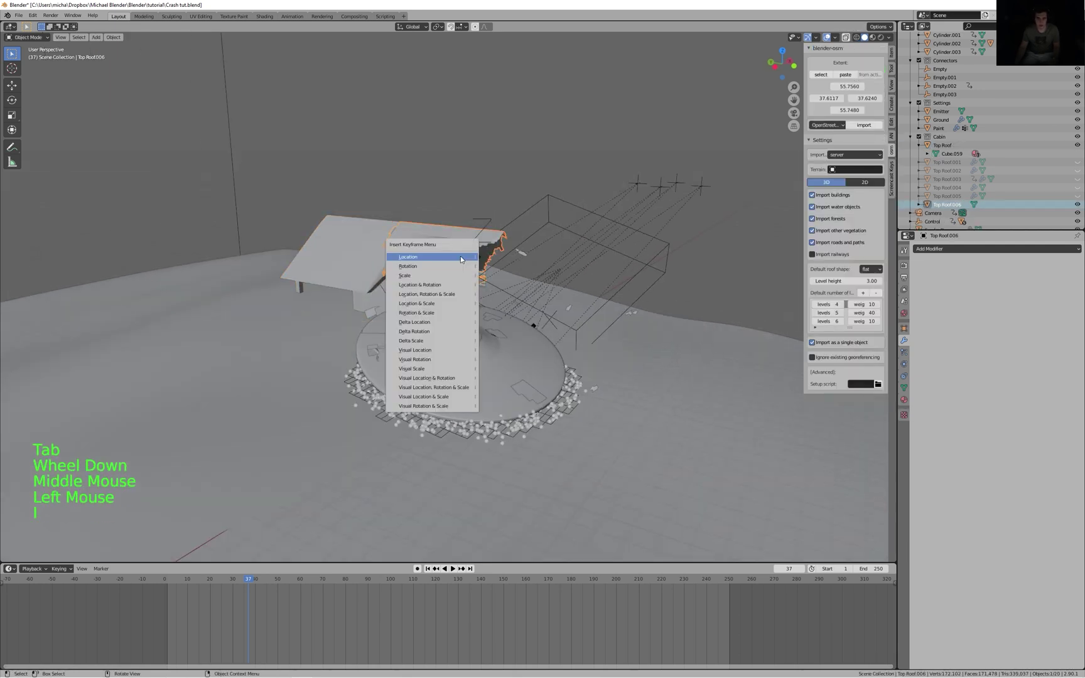
click(421, 277)
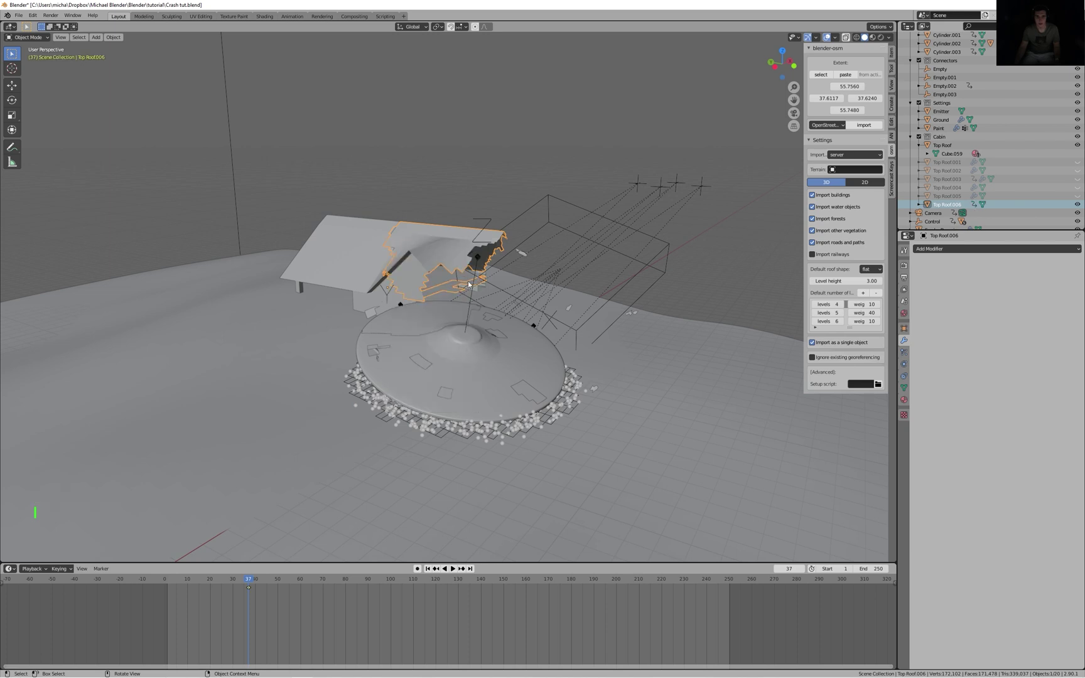
- Save the file at frame 53 and hide the Paint object
middle_drag(493, 282, 569, 277)
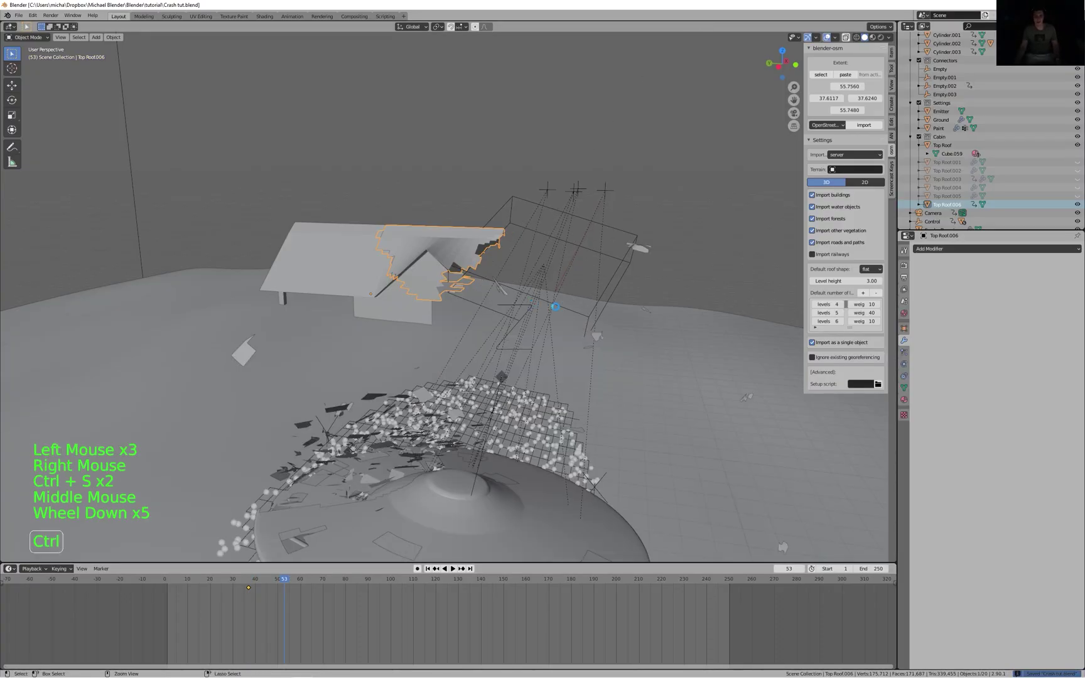
key(ctrl+s)
middle_drag(559, 314, 565, 288)
click(662, 395)
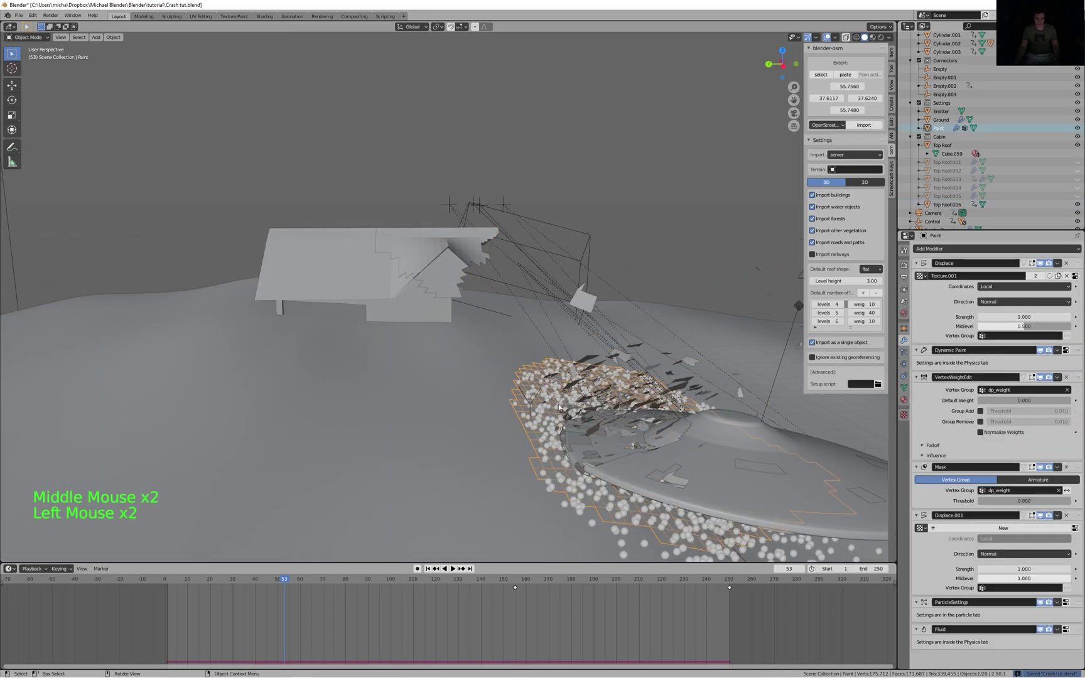
key(h)
- Select the front roof piece, lower it about 1.8 m along Z and shift it about -1.12 m along Y
scroll(559, 406, up, 5)
middle_drag(560, 358, 501, 271)
click(429, 195)
click(429, 242)
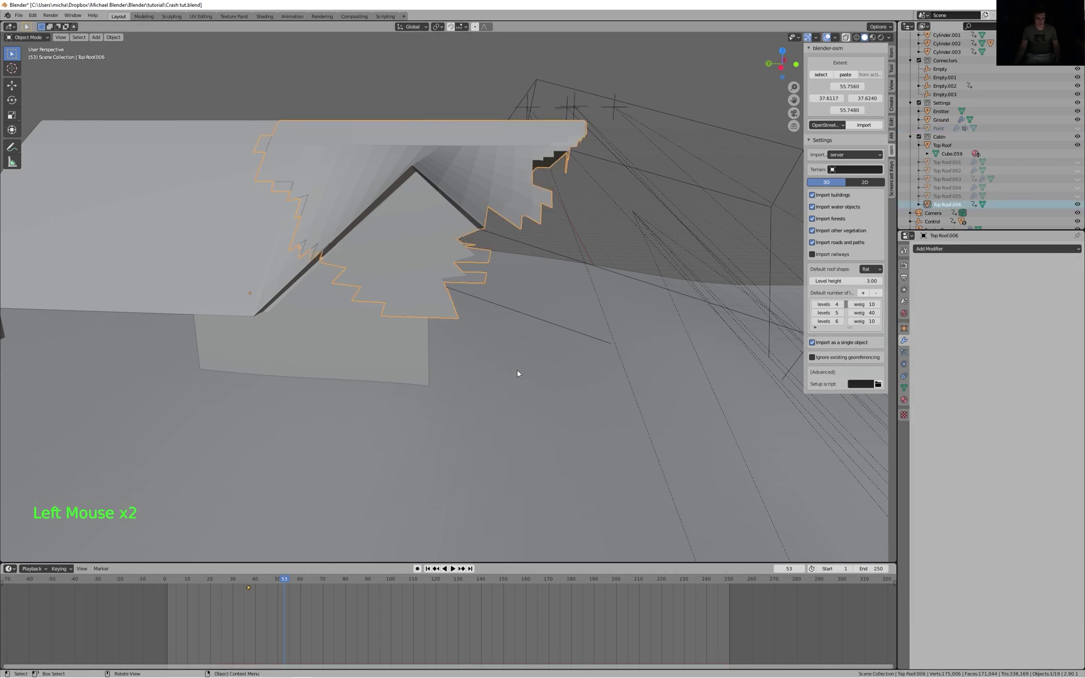
key(g)
key(z)
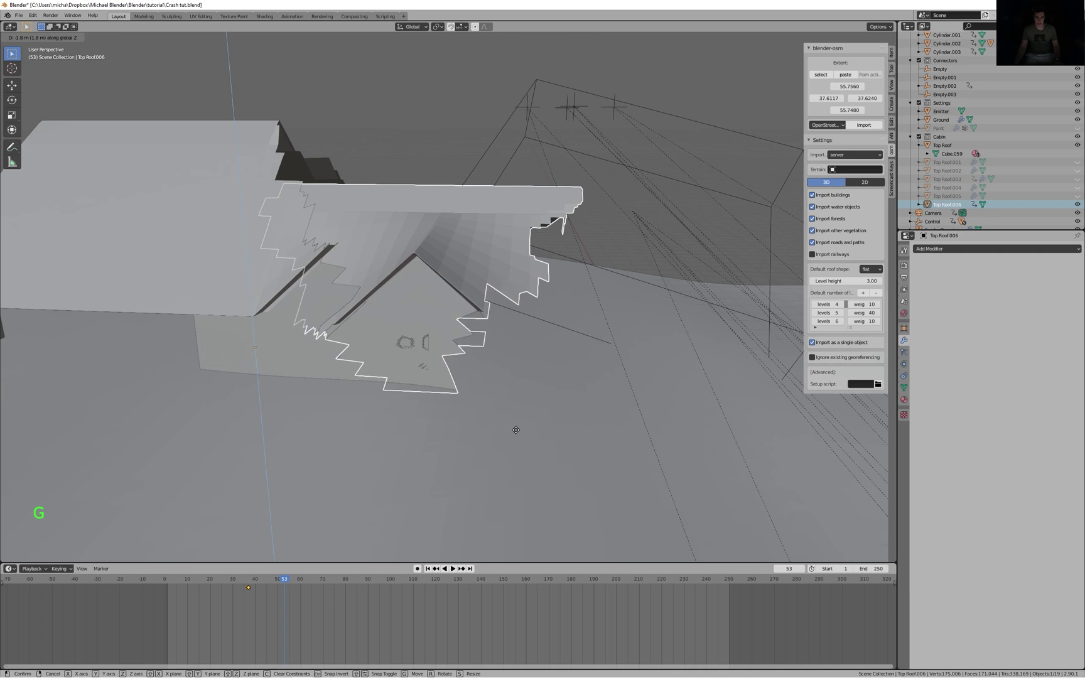
click(516, 430)
key(g)
key(y)
click(579, 425)
- Rotate the roof piece about 7.58° around X, set its origin to its geometry, and rotate it a further 16.7°
key(r)
key(x)
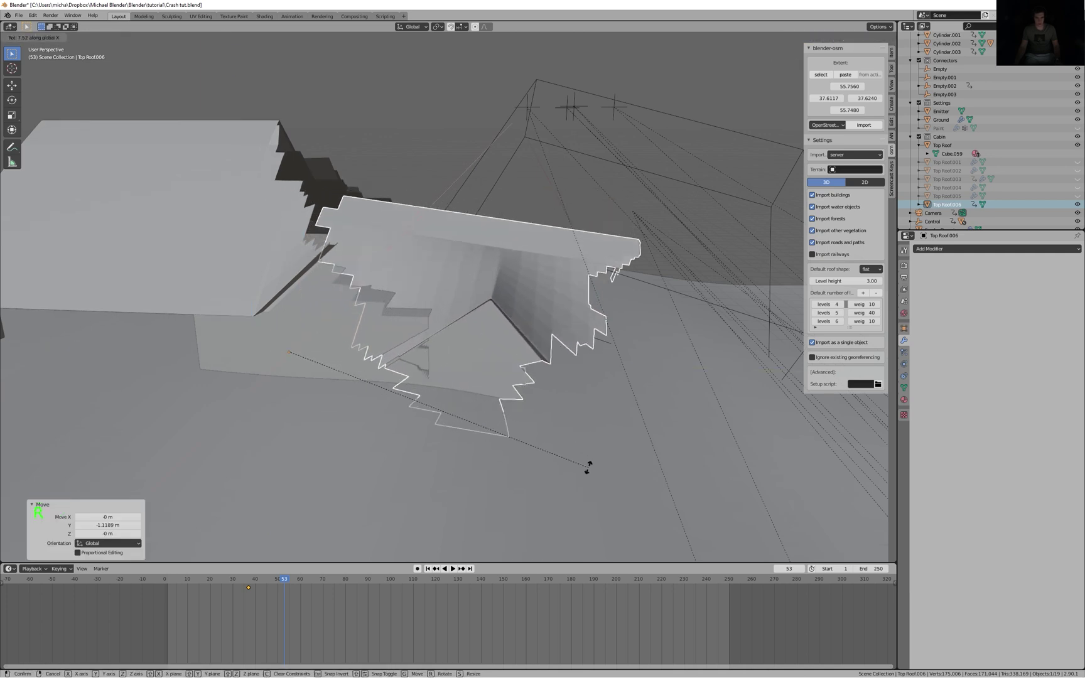
click(589, 466)
right_click(528, 341)
mouse_move(535, 362)
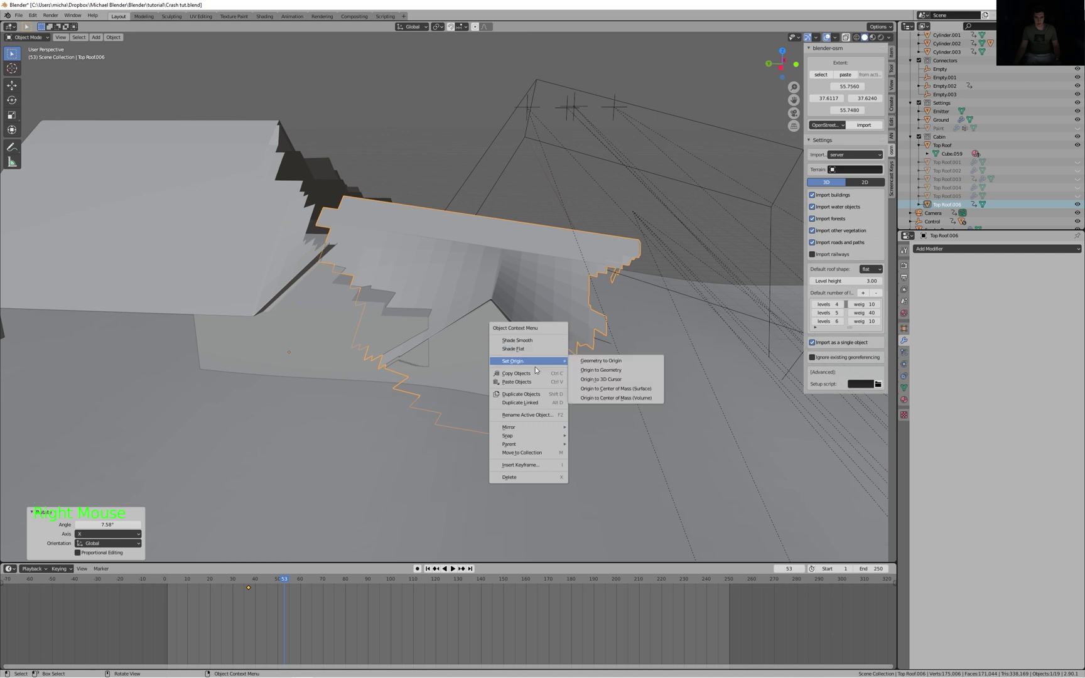
click(584, 369)
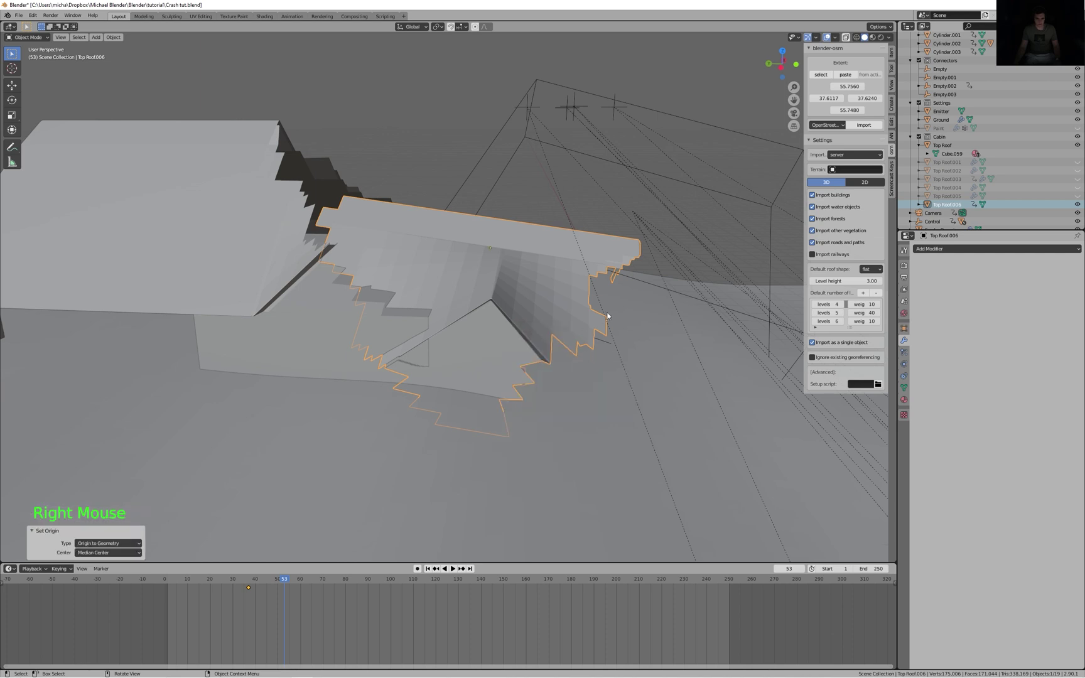
key(r)
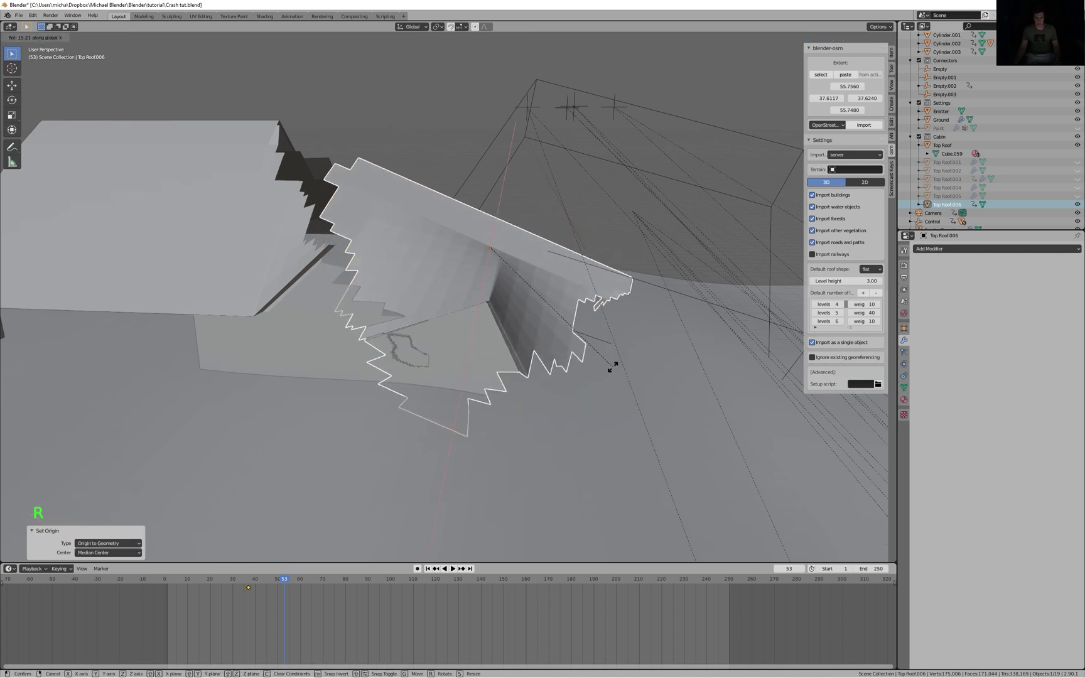
click(612, 376)
- Keyframe the roof piece's location and rotation at frame 53 and replay the crash from frame 1
key(i)
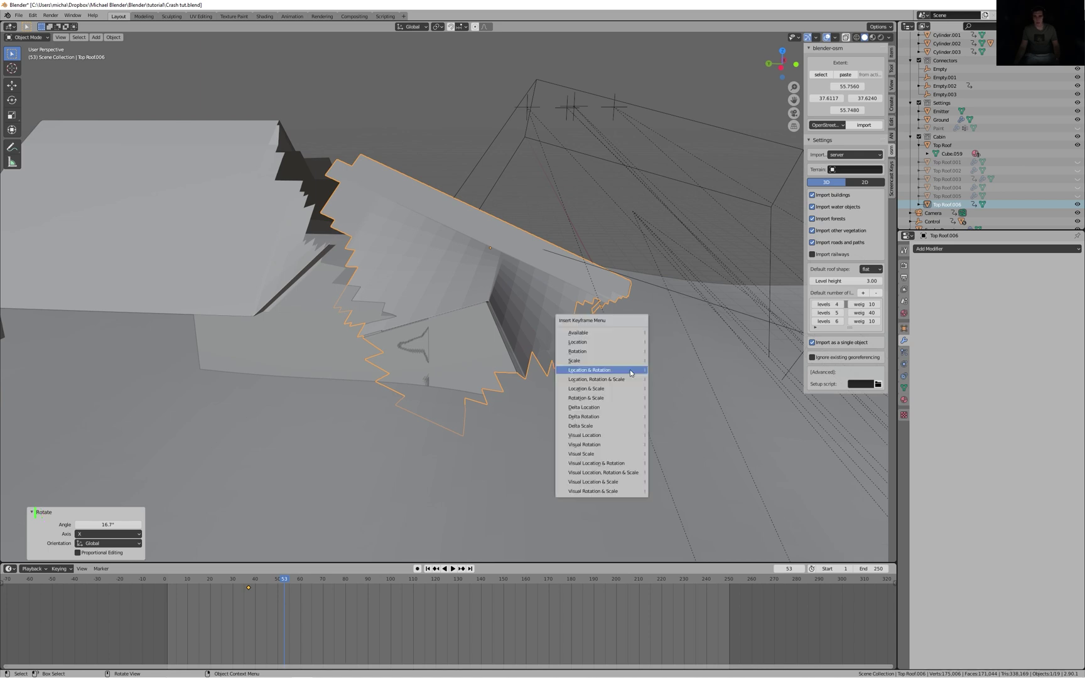
click(631, 371)
key(shift+Left)
key(space)
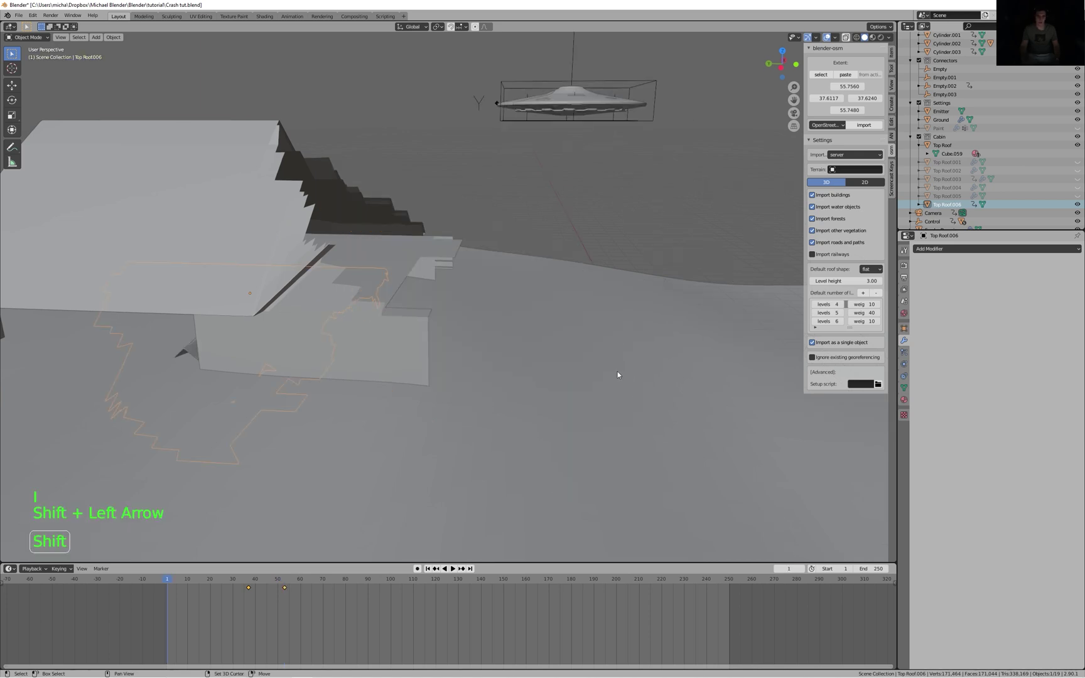
middle_drag(616, 360, 555, 370)
scroll(515, 336, down, 5)
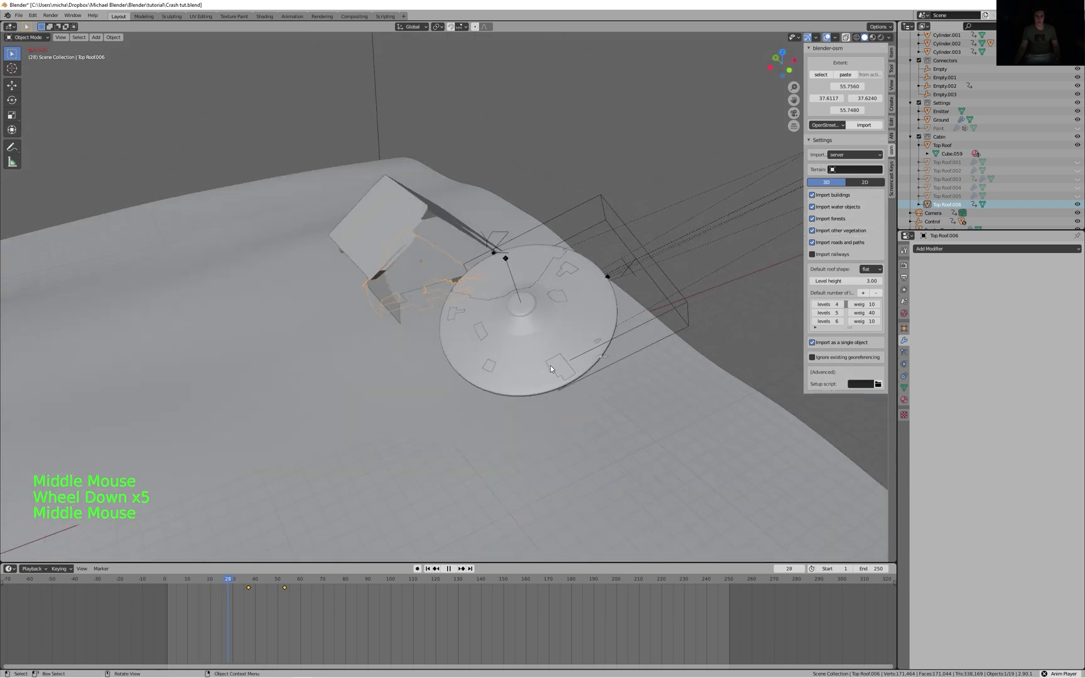
click(616, 142)
middle_drag(674, 142, 687, 141)
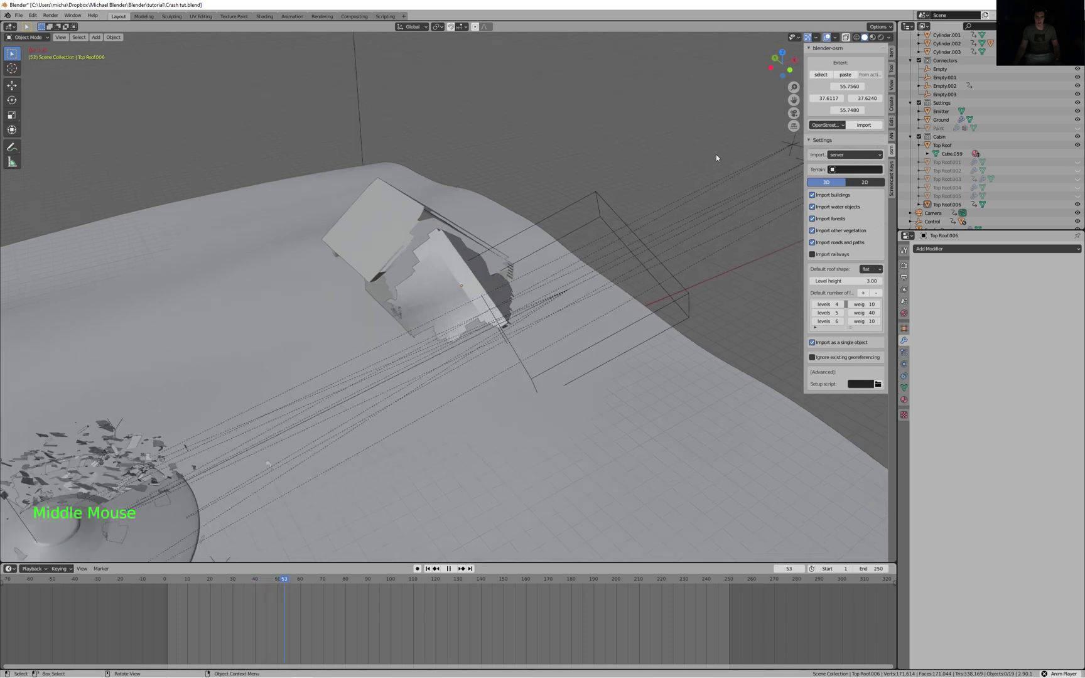
middle_drag(717, 157, 727, 157)
key(space)
- Undo the roof piece's frame 53 keyframe, rotations, origin change and moves
click(469, 302)
scroll(424, 458, up, 2)
middle_drag(424, 458, 376, 503)
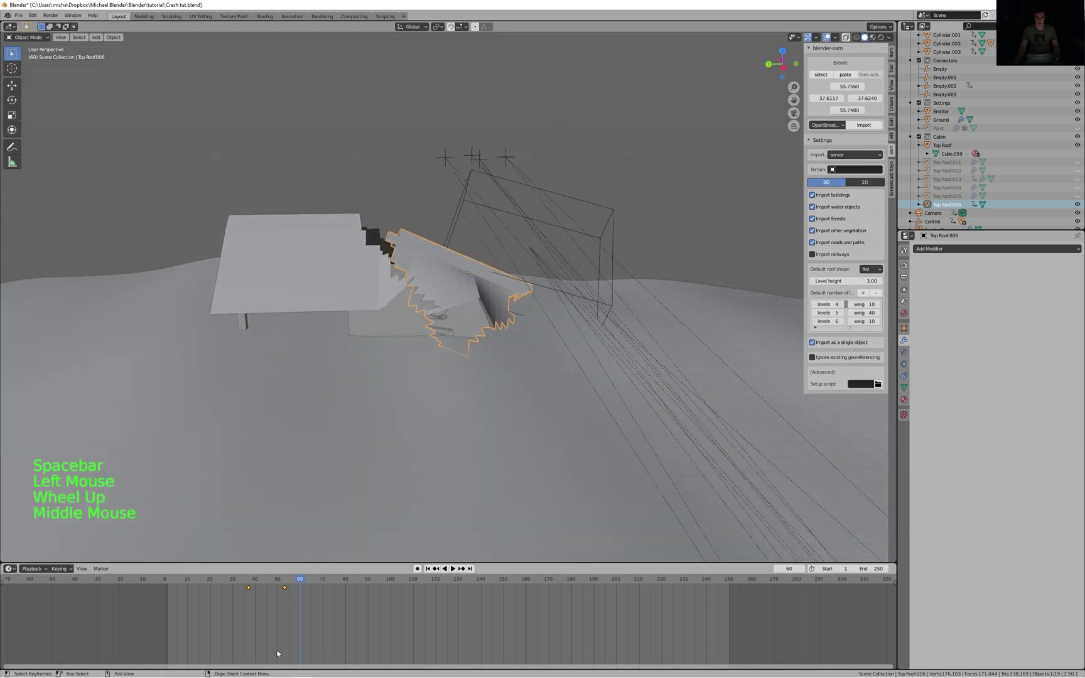
click(246, 582)
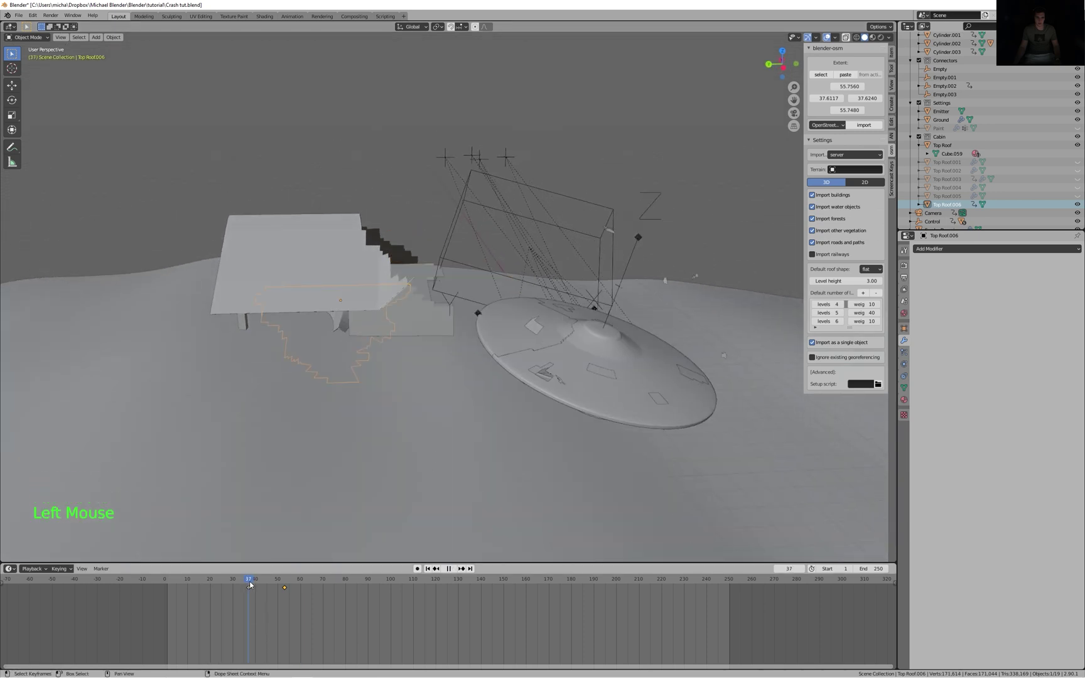
key(ctrl+z)
key(ctrl+z)
key(ctrl+z)
key(ctrl+z)
key(ctrl+z)
key(ctrl+z)
key(ctrl+z)
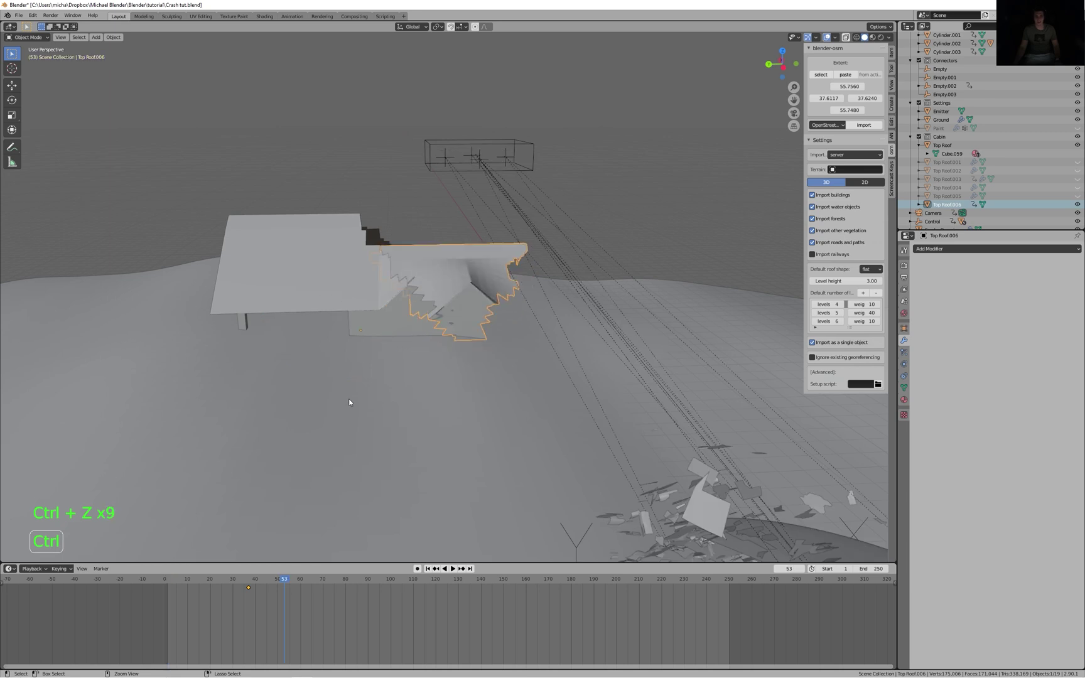
key(ctrl+z)
key(ctrl+z)
key(ctrl+z)
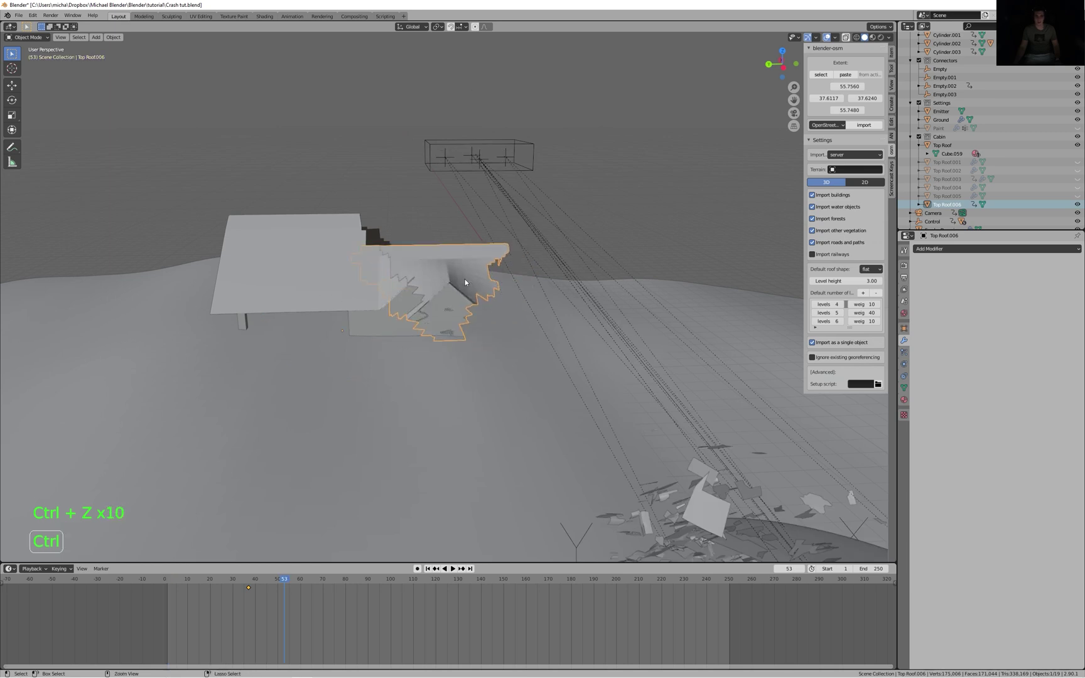
scroll(455, 257, up, 3)
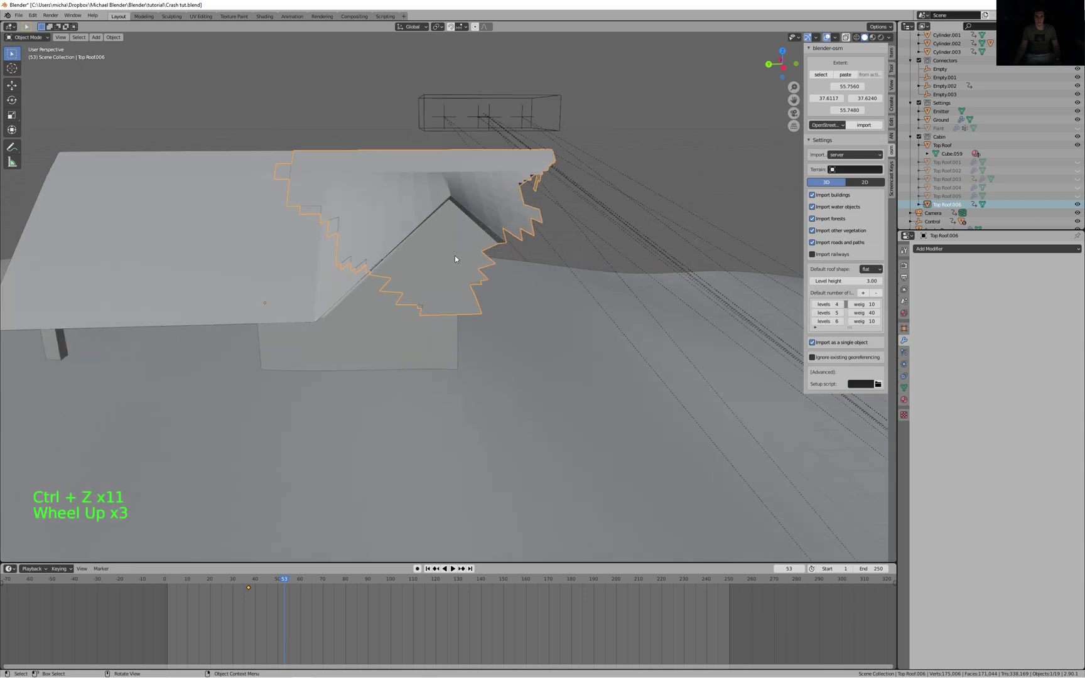
- At frame 37, set the roof piece's origin to its geometry and keyframe its location and rotation again
drag(255, 586, 248, 586)
right_click(399, 242)
mouse_move(399, 241)
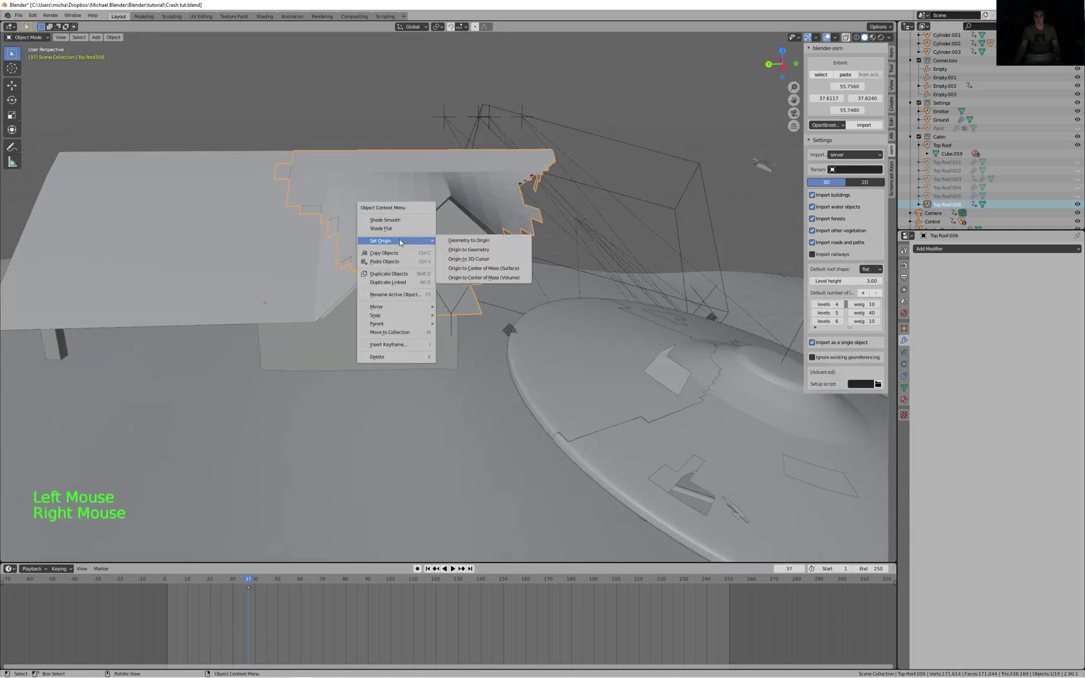
click(455, 249)
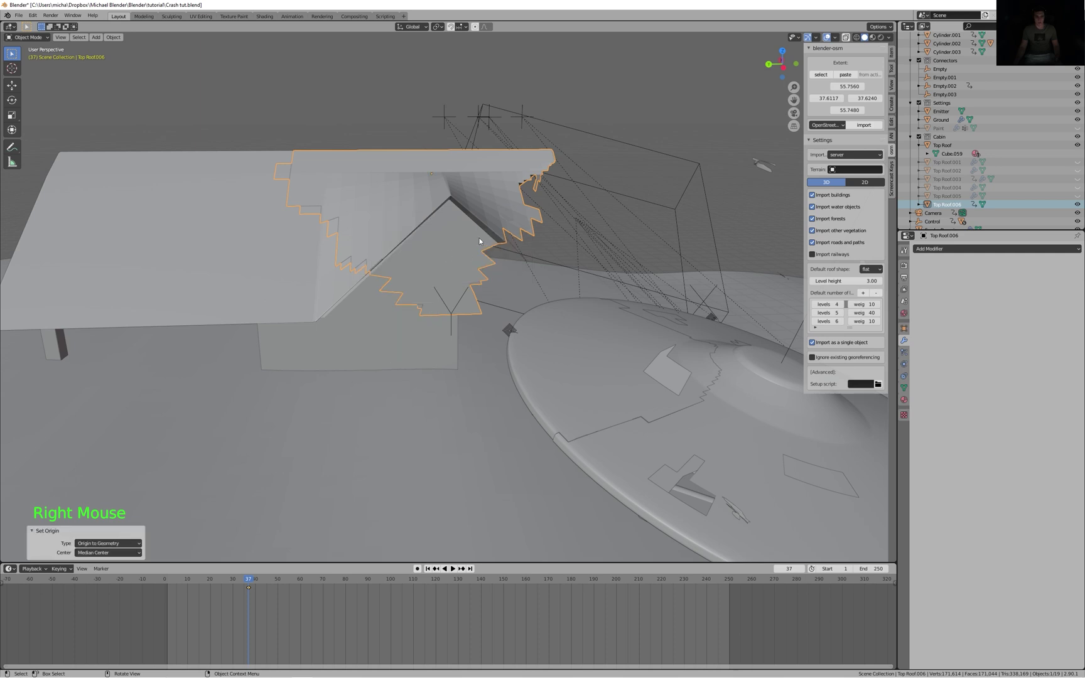
right_click(479, 237)
key(i)
- Advance to frame 50, lower the roof piece along Z and shift it about -1.66 m along Y
key(space)
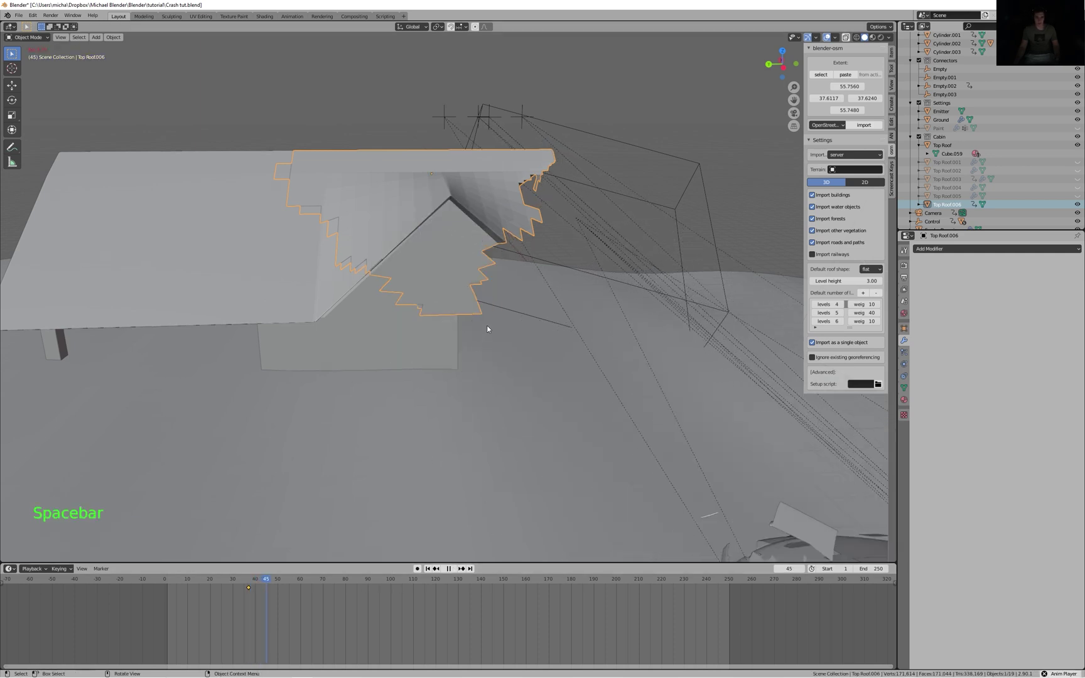
key(space)
key(g)
key(z)
click(492, 376)
key(g)
key(y)
click(547, 392)
- Tilt the roof piece 29.8° around X and lower it about 0.22 m along Z
key(r)
key(x)
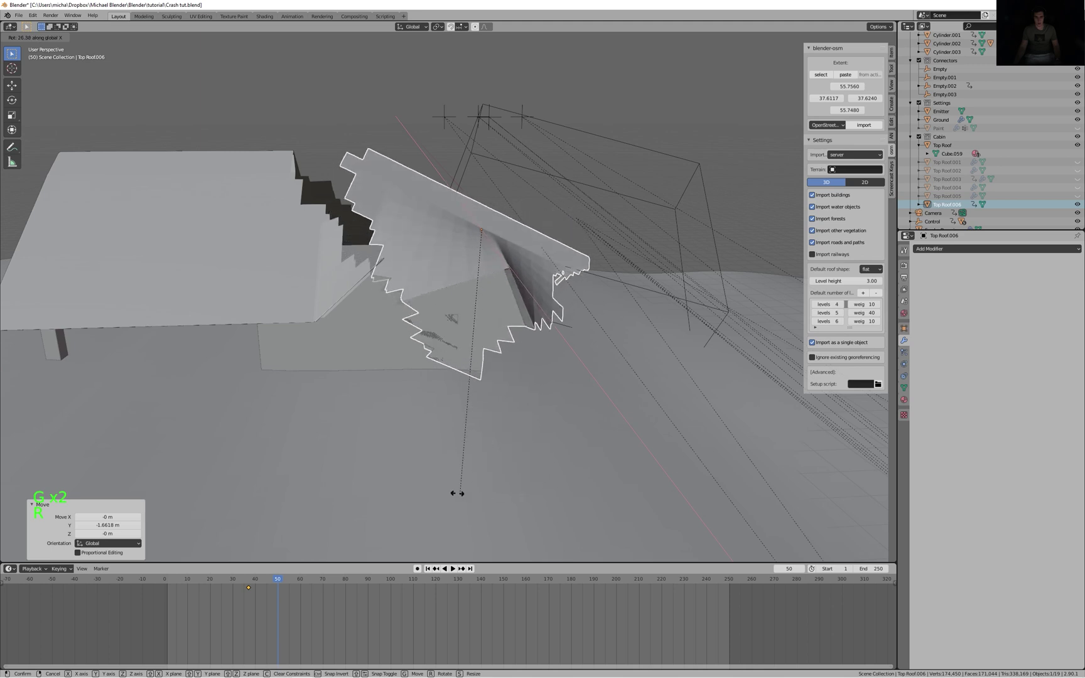
click(531, 395)
key(g)
key(z)
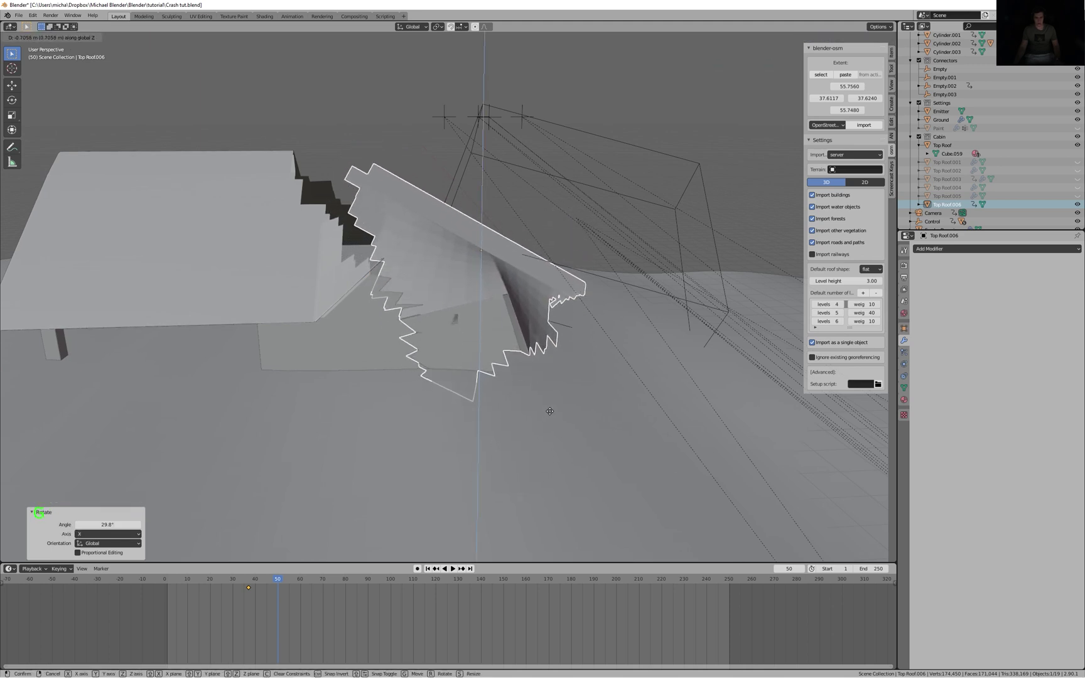
click(567, 389)
- Nudge the roof piece about 0.2 m along Y and lower it a further 0.41 m along Z
key(g)
key(y)
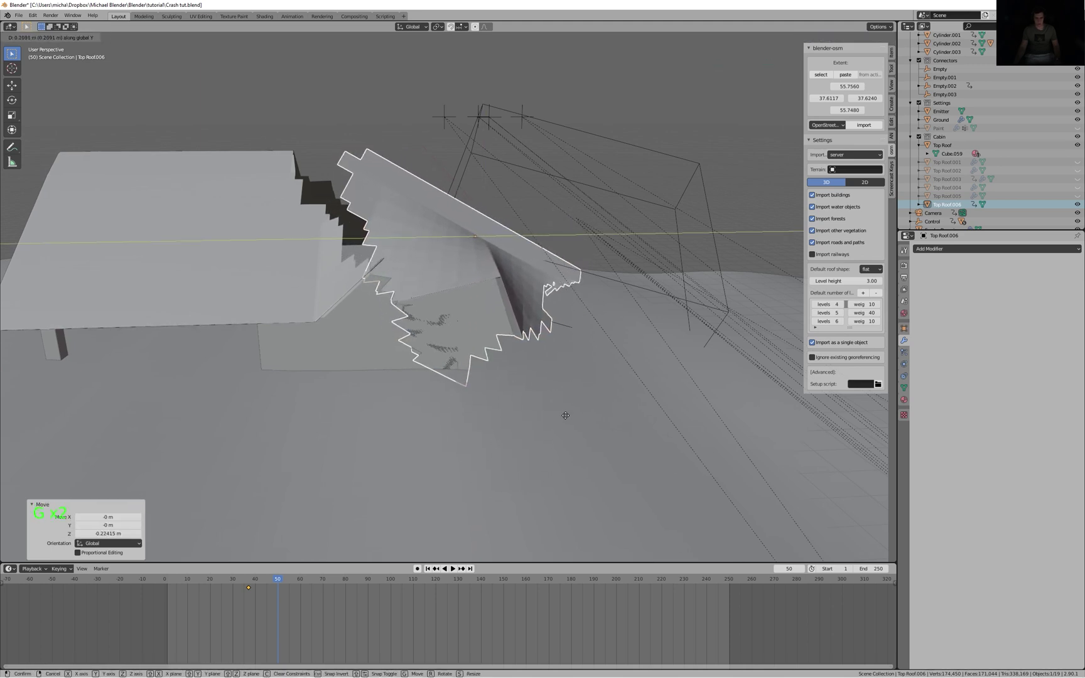
click(562, 416)
key(g)
key(z)
click(560, 416)
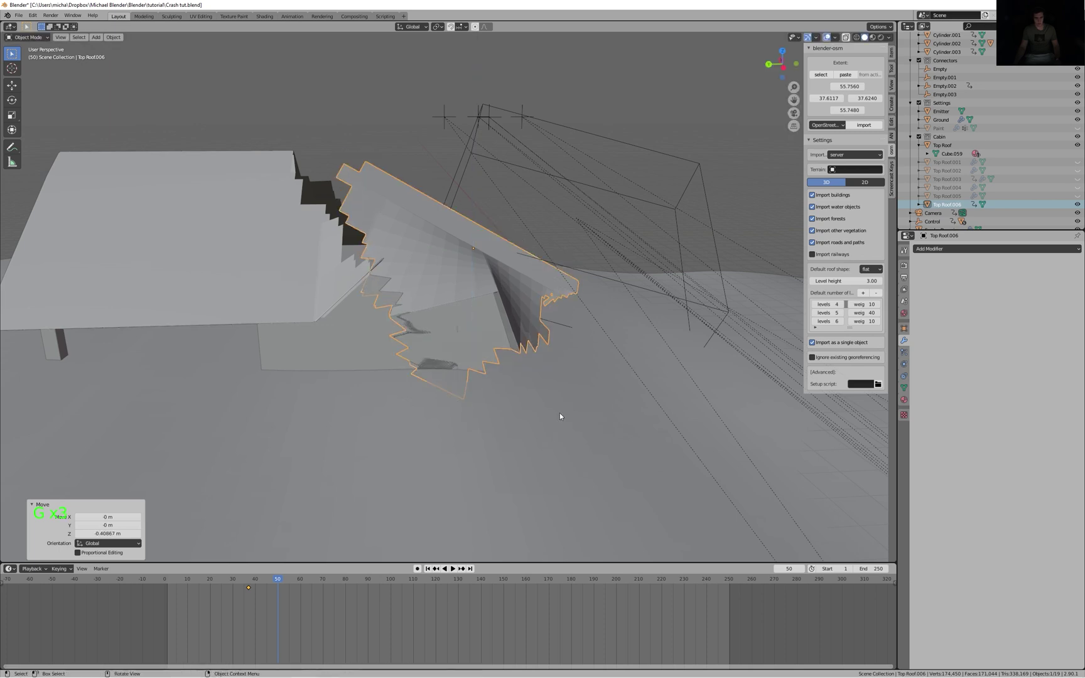
- Keyframe the roof piece's location and rotation at frame 50 and replay the crash from frame 1
key(i)
click(541, 329)
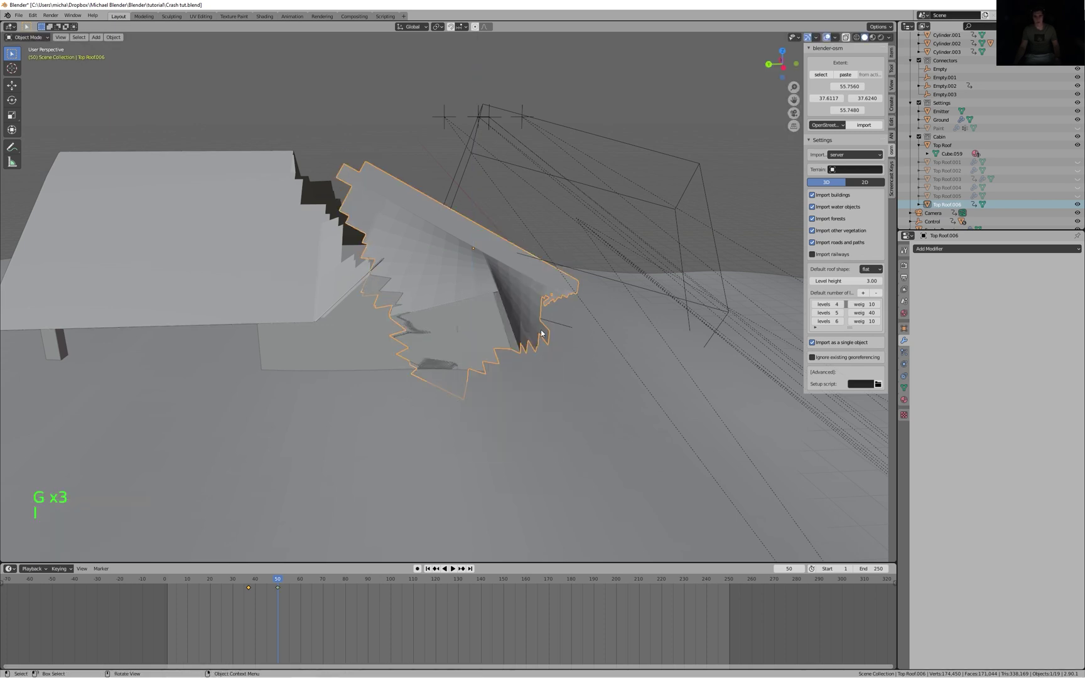
key(shift+Left)
key(space)
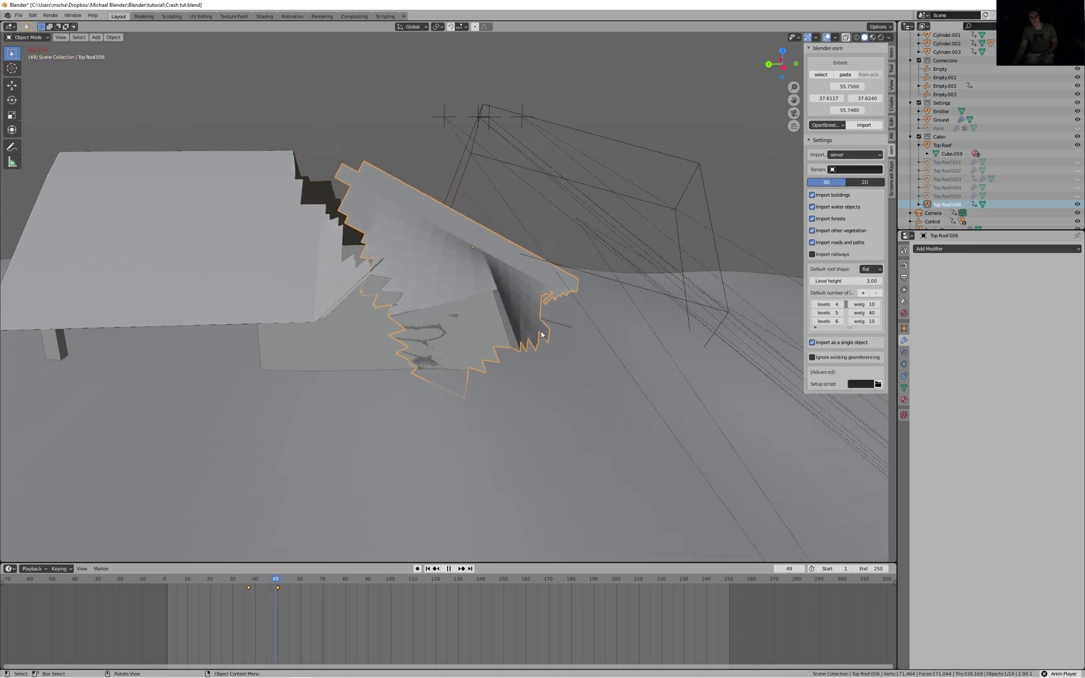
key(space)
- Select the large Smoke Domain box around the ground and hide it
middle_drag(570, 338, 536, 398)
scroll(587, 399, down, 6)
scroll(513, 433, up, 5)
scroll(622, 372, down, 8)
scroll(621, 373, up, 1)
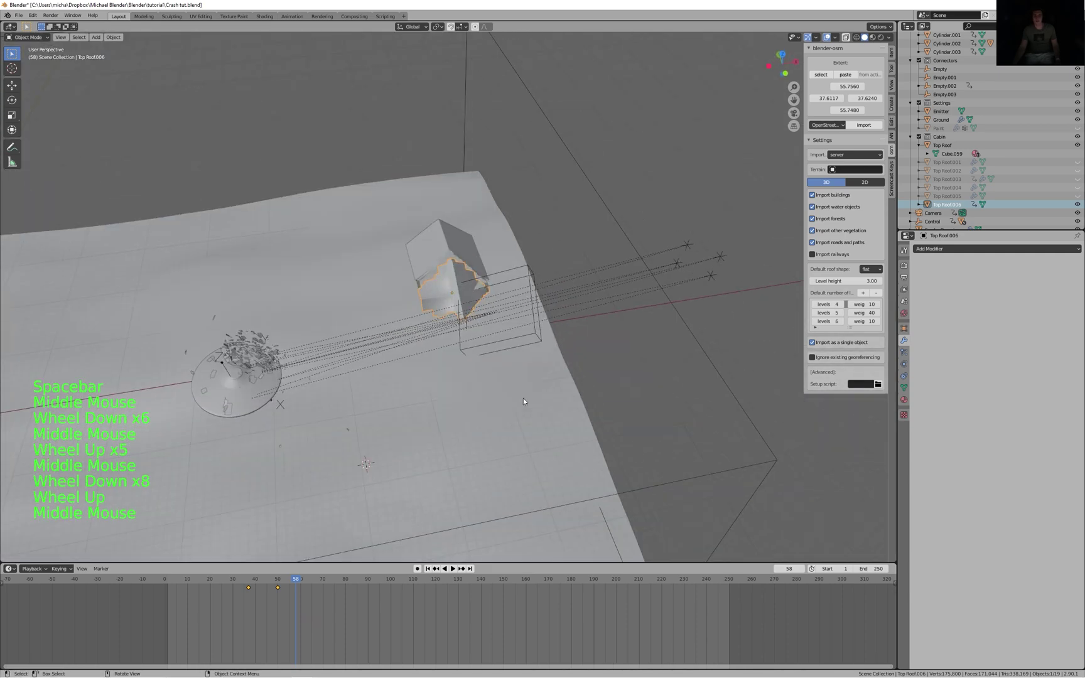
scroll(537, 398, down, 5)
click(518, 360)
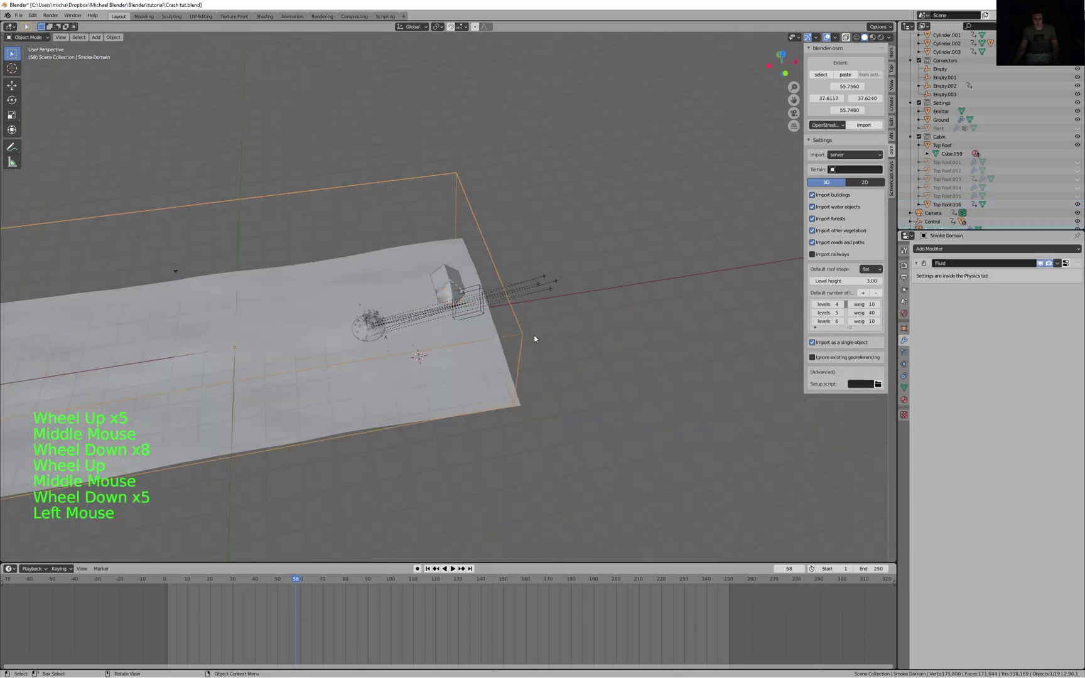
key(h)
- Box-select the connector empties beyond the cabin, hide them, and view the cabin and crashed UFO from behind
drag(539, 233, 610, 299)
drag(493, 230, 599, 281)
drag(528, 244, 614, 323)
key(h)
scroll(625, 325, up, 5)
middle_drag(624, 325, 582, 529)
scroll(512, 398, up, 3)
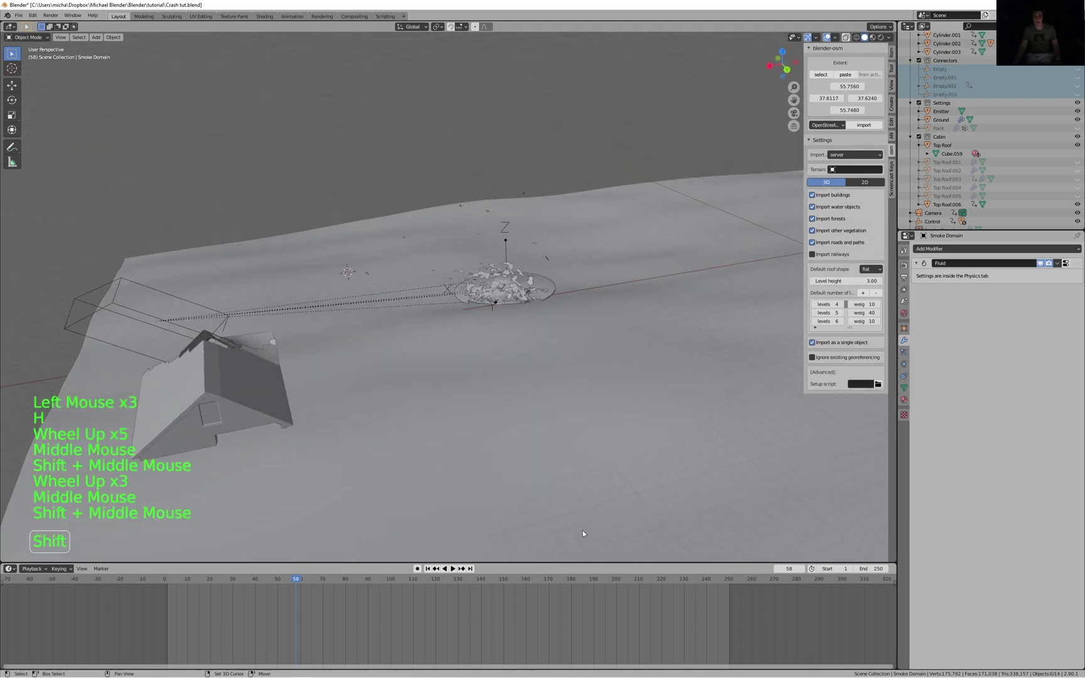
- Select all of the UFO's rig objects, from Circle.001 through Cylinder.003
scroll(582, 528, up, 4)
shift+middle_drag(666, 462, 538, 366)
click(516, 354)
click(516, 354)
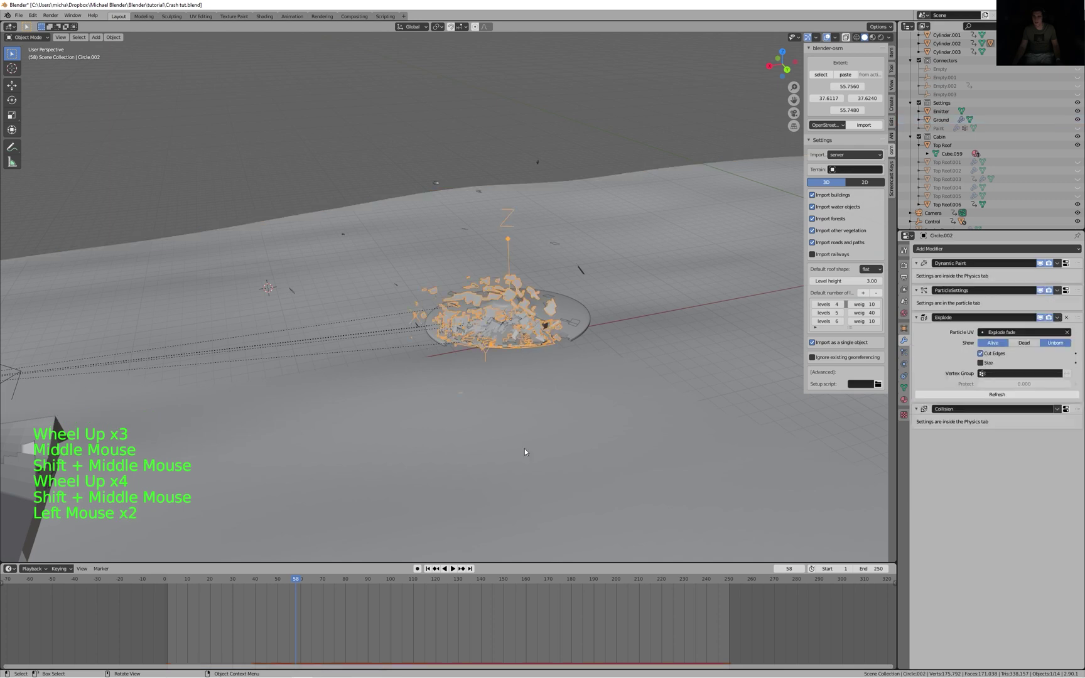
scroll(590, 365, up, 2)
scroll(590, 362, up, 2)
scroll(1011, 165, up, 7)
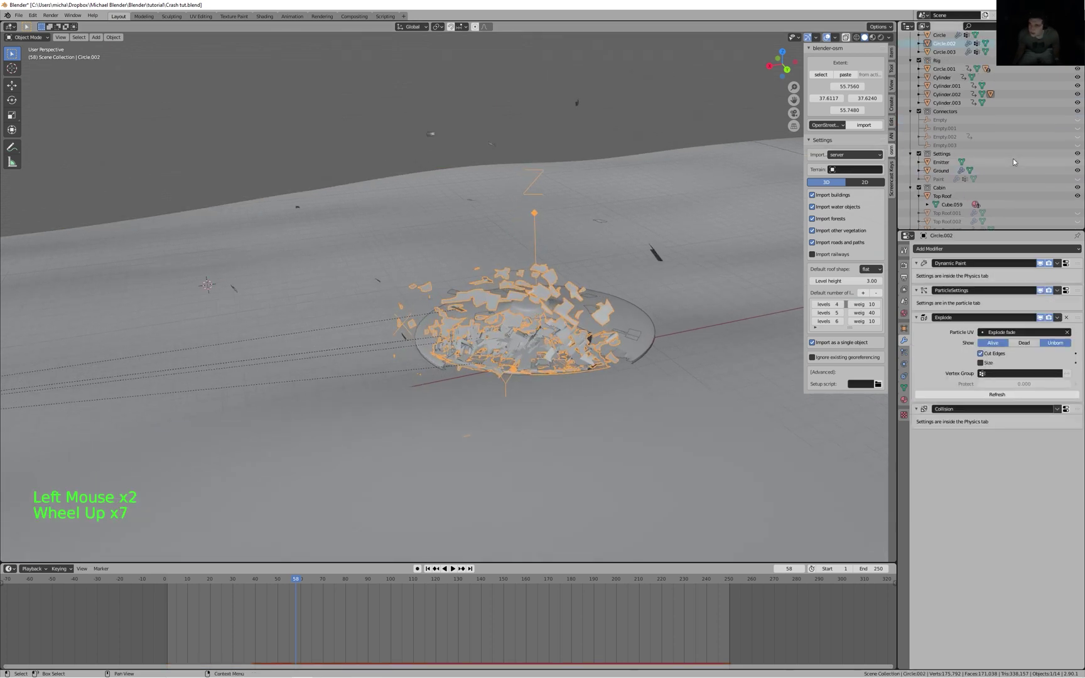
click(954, 95)
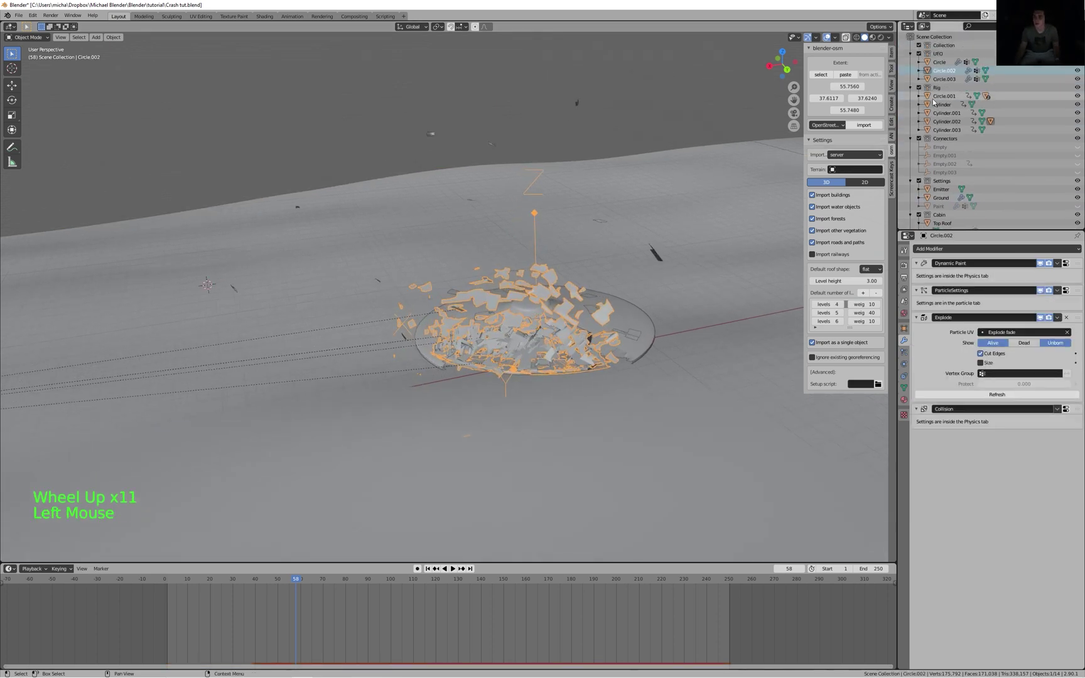
key(shift)
shift+click(938, 127)
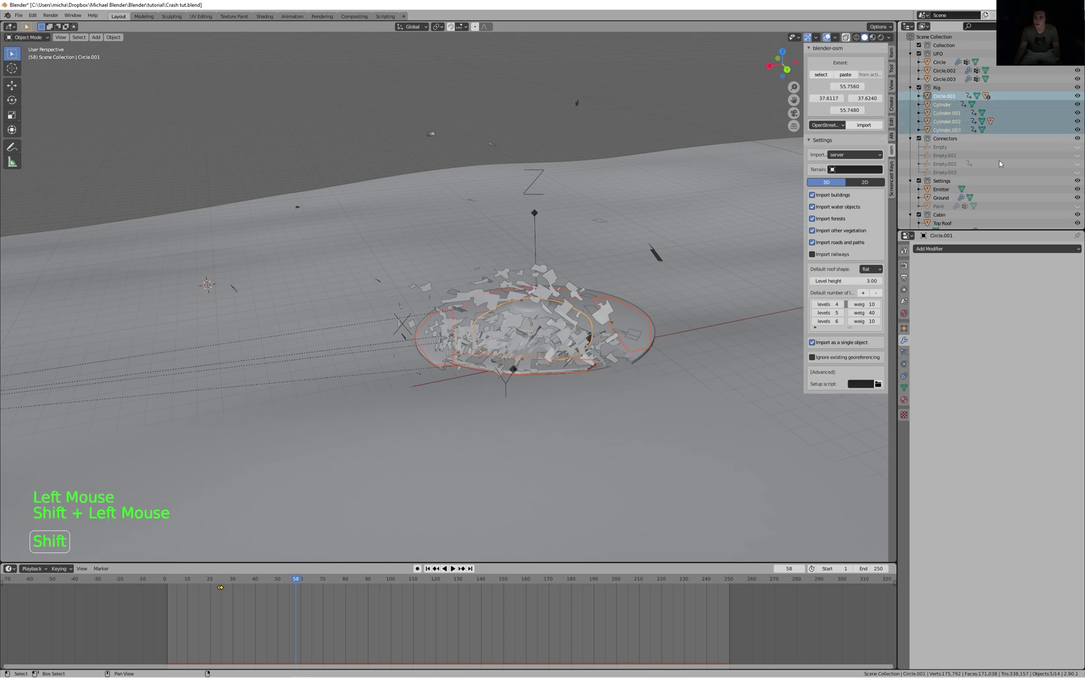
- Disable render visibility for all selected rig objects at once
middle_drag(616, 376, 714, 407)
scroll(661, 407, down, 4)
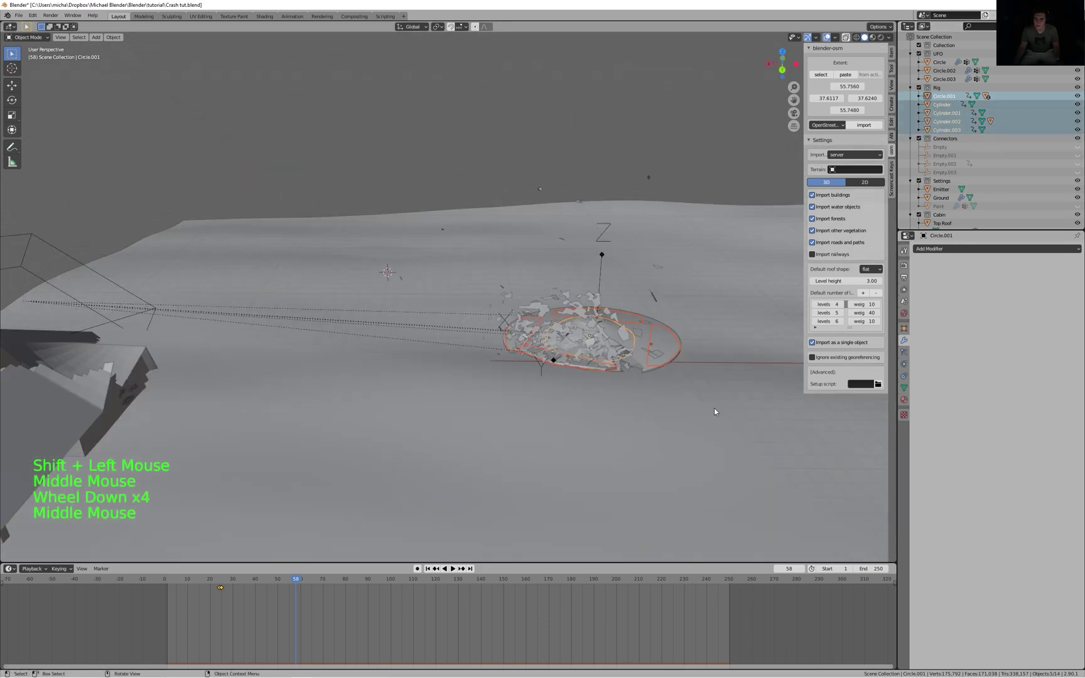
click(904, 328)
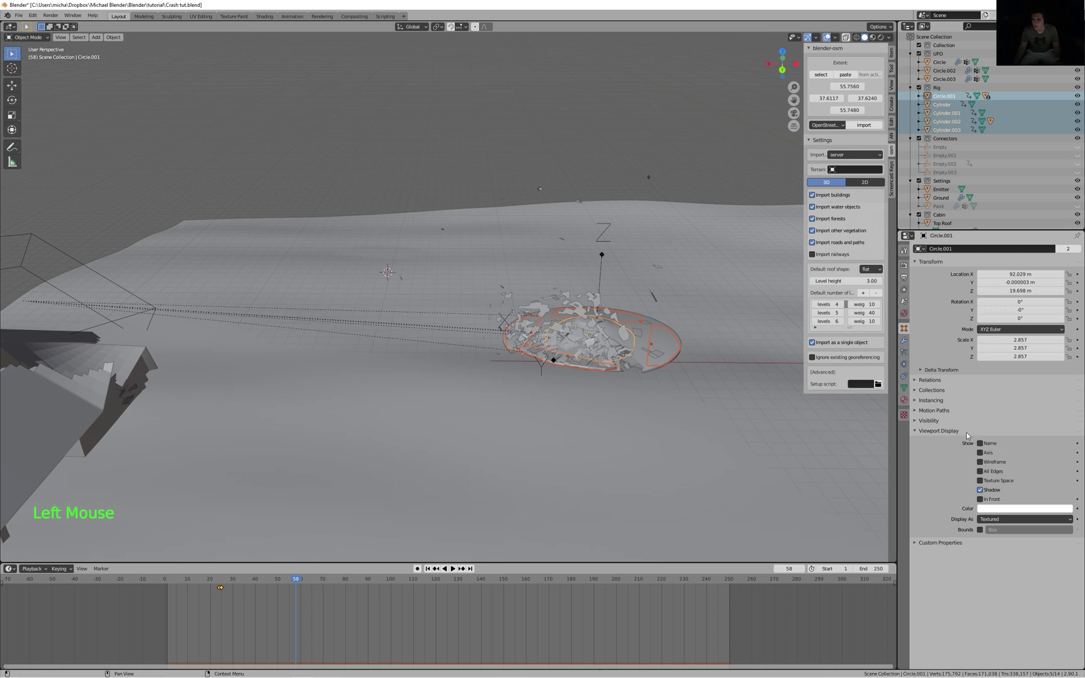
click(949, 424)
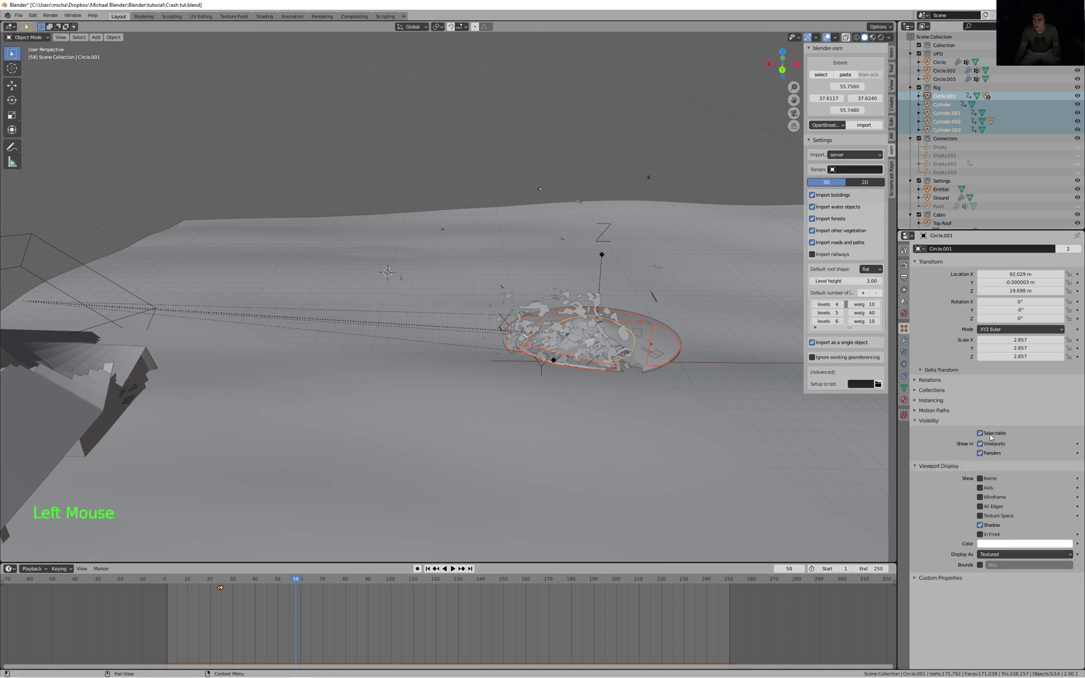
key(alt)
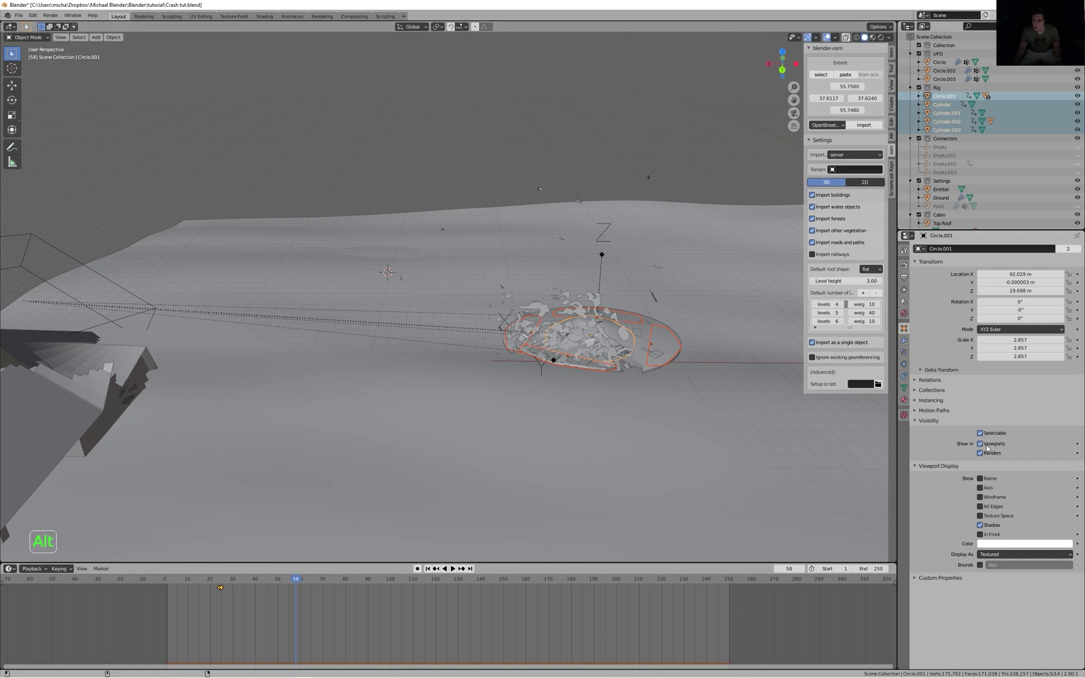
alt+click(980, 453)
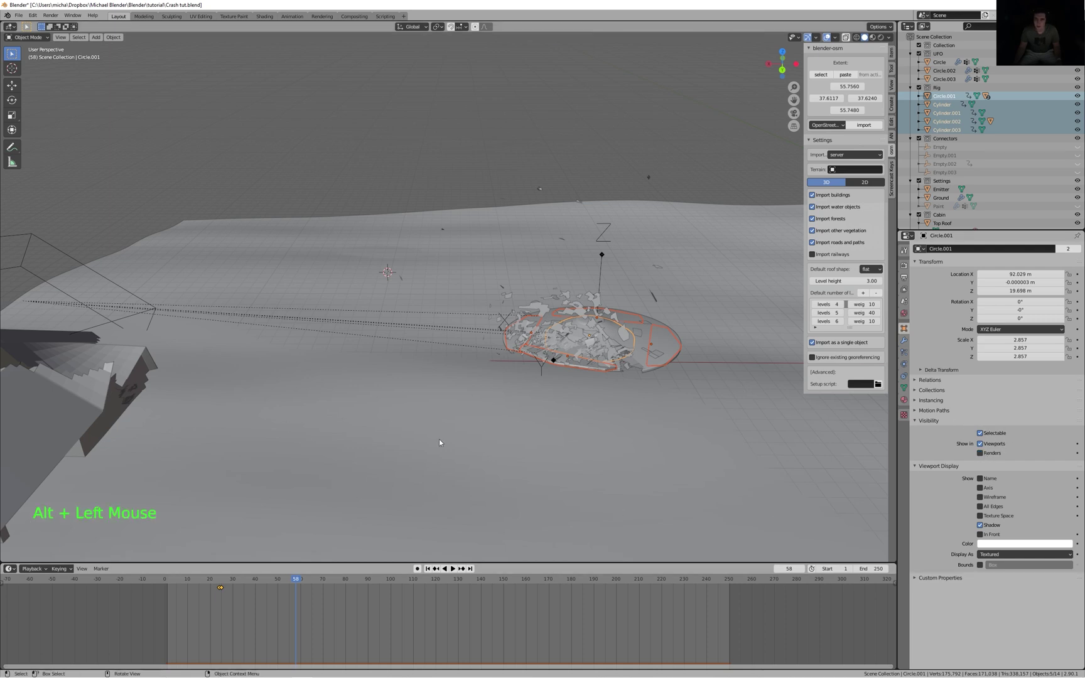
- Play the crash for a few frames and view the UFO together with the broken cabin
key(space)
key(space)
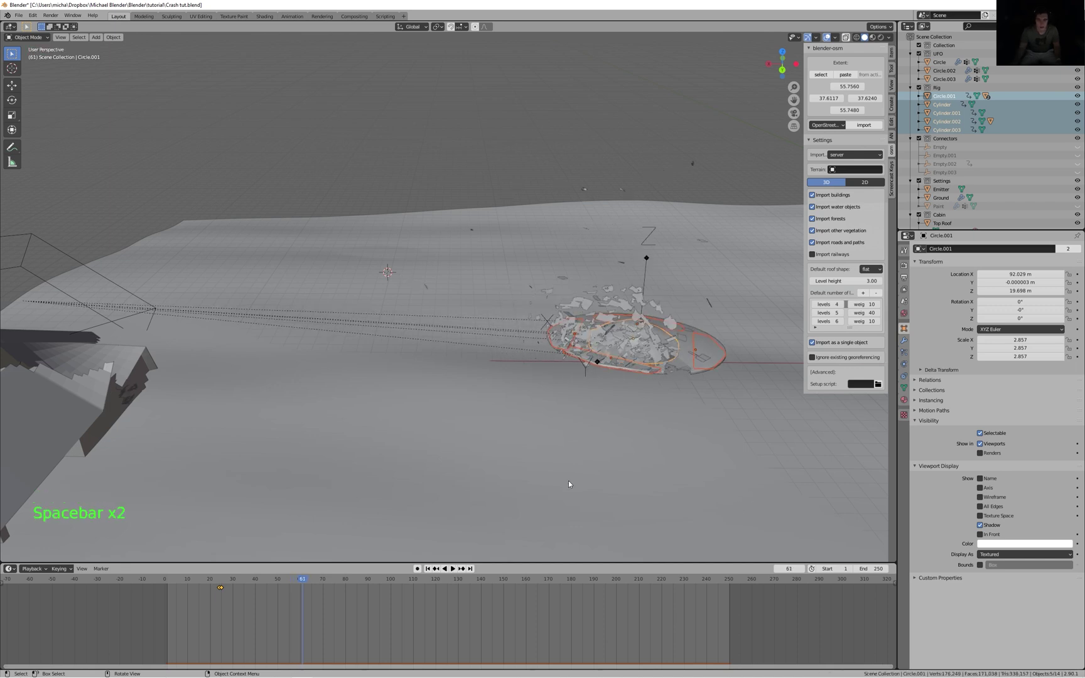
scroll(570, 433, down, 3)
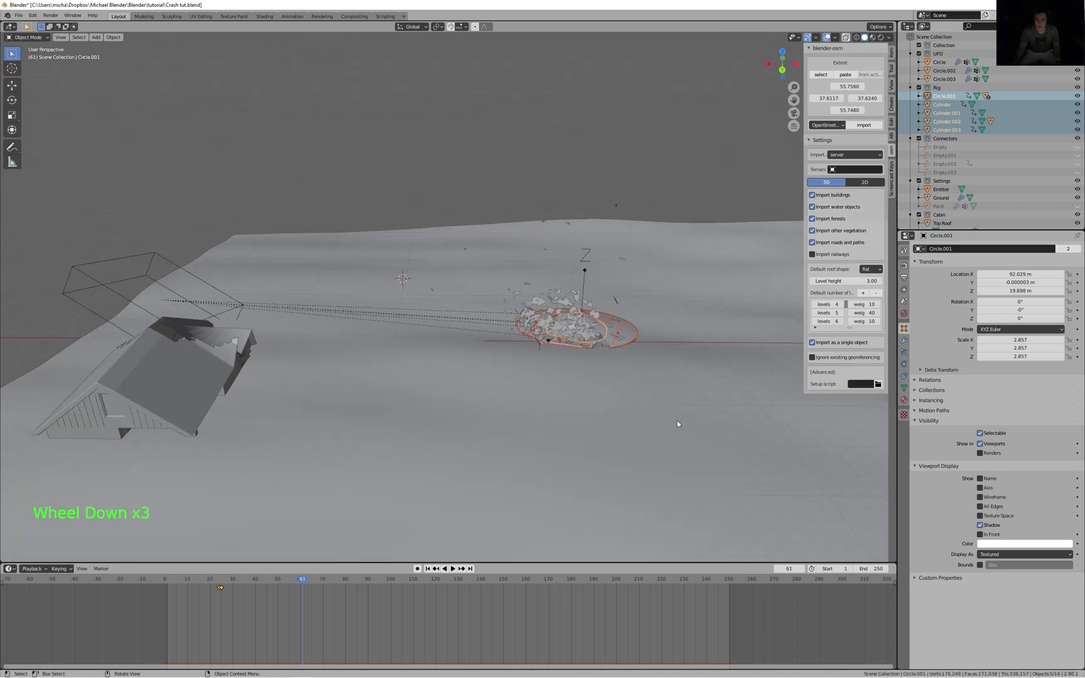
scroll(680, 423, up, 1)
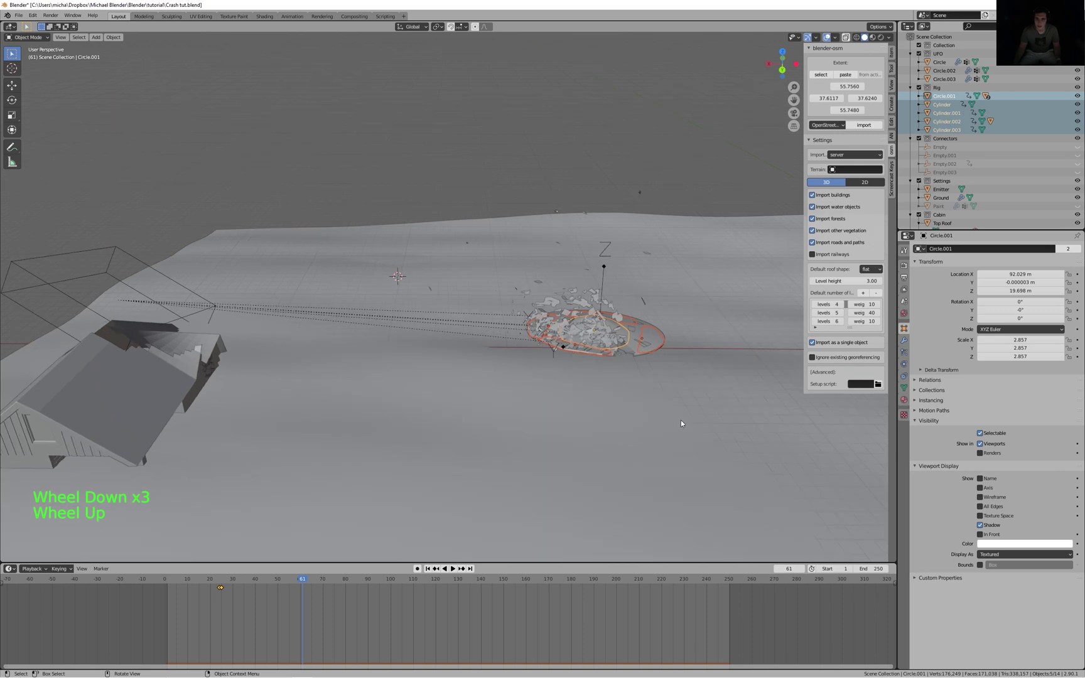
- Try turning viewport visibility off and back on for all selected rig objects
key(alt)
alt+click(980, 444)
alt+click(980, 444)
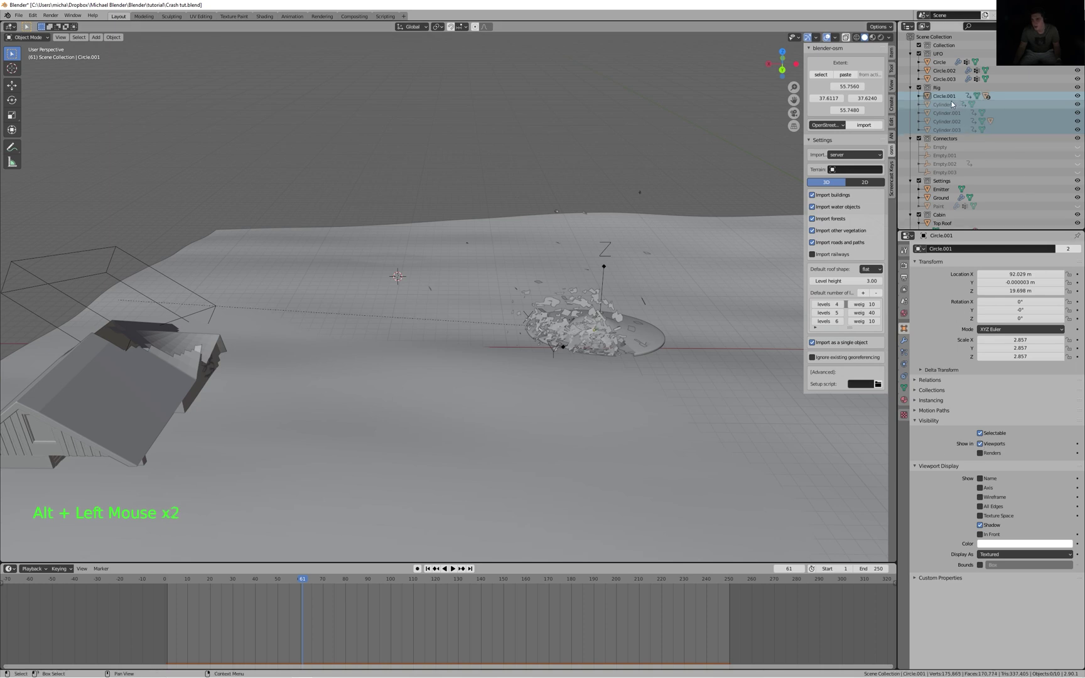
- Re-enable viewport visibility individually for Cylinder, Cylinder.001, Cylinder.002 and Cylinder.003
click(961, 105)
click(984, 444)
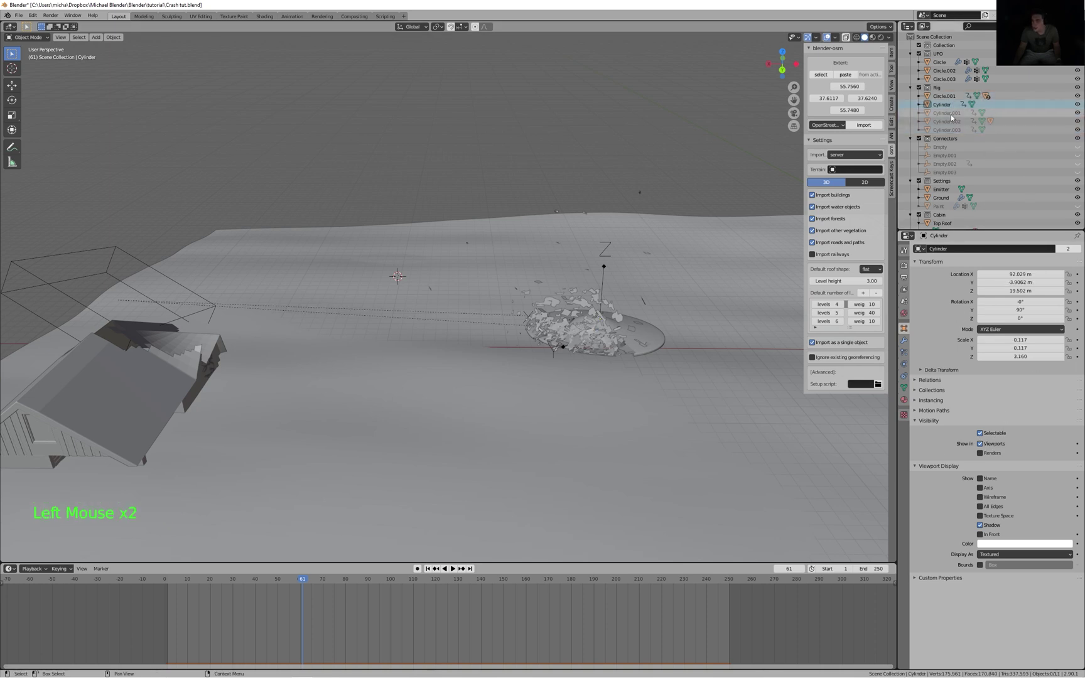
click(945, 113)
click(980, 443)
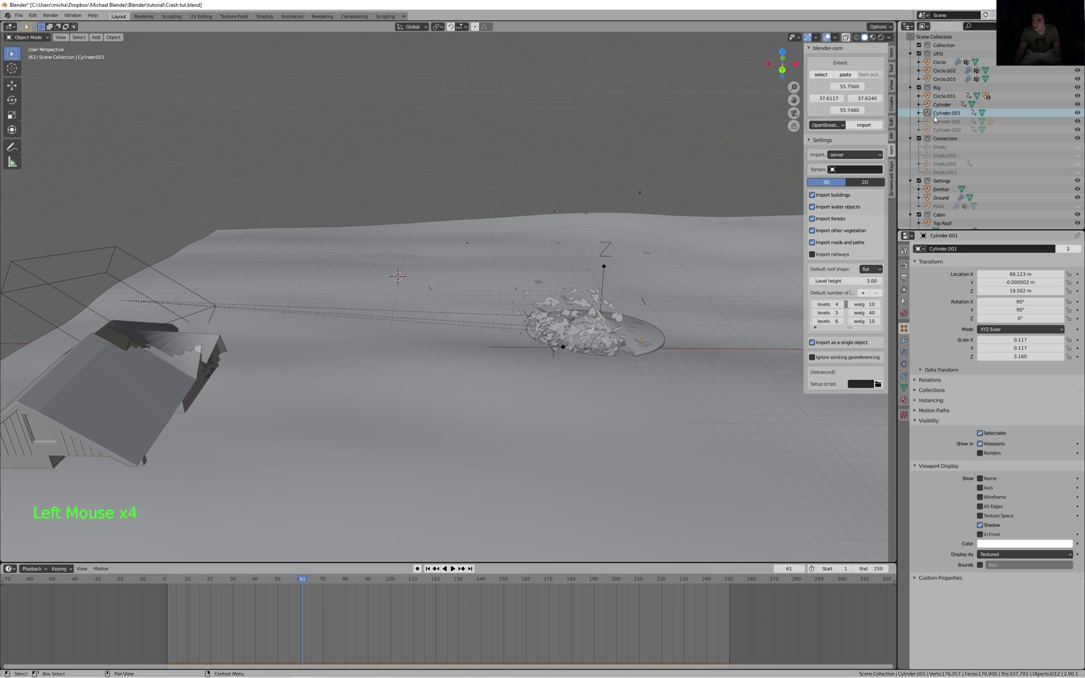
click(934, 122)
click(980, 444)
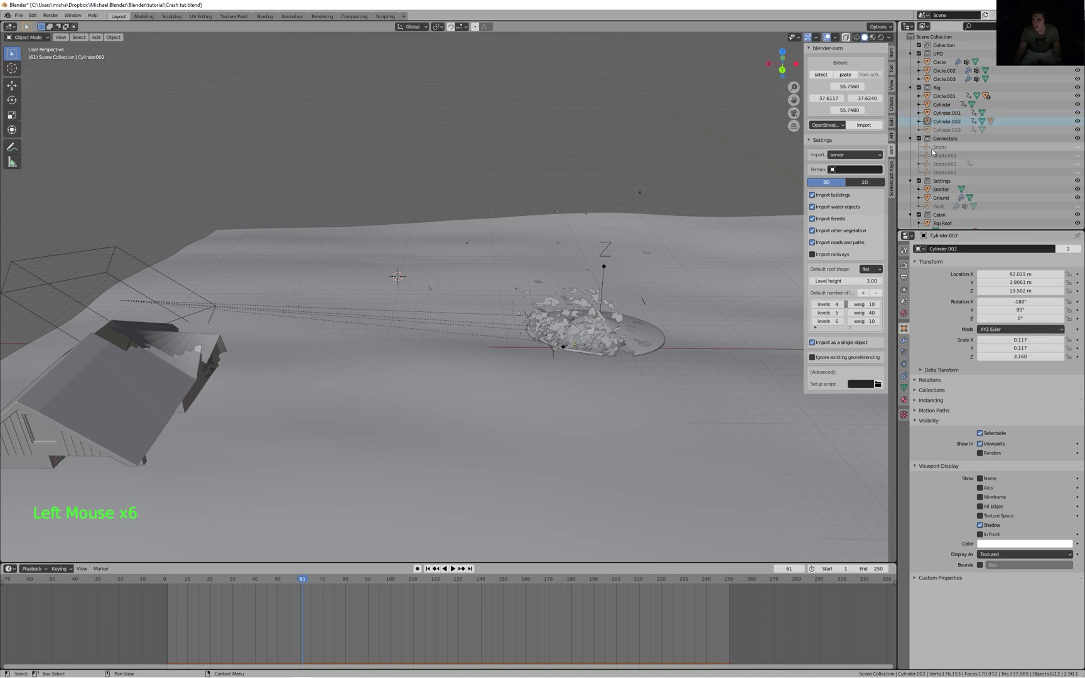
click(945, 138)
click(946, 130)
click(980, 444)
- Examine the overall layout of the terrain, cabin, camera and crashed UFO from several angles
scroll(376, 272, down, 8)
mouse_move(395, 274)
middle_down()
mouse_move(375, 272)
mouse_move(391, 306)
mouse_move(385, 278)
middle_up()
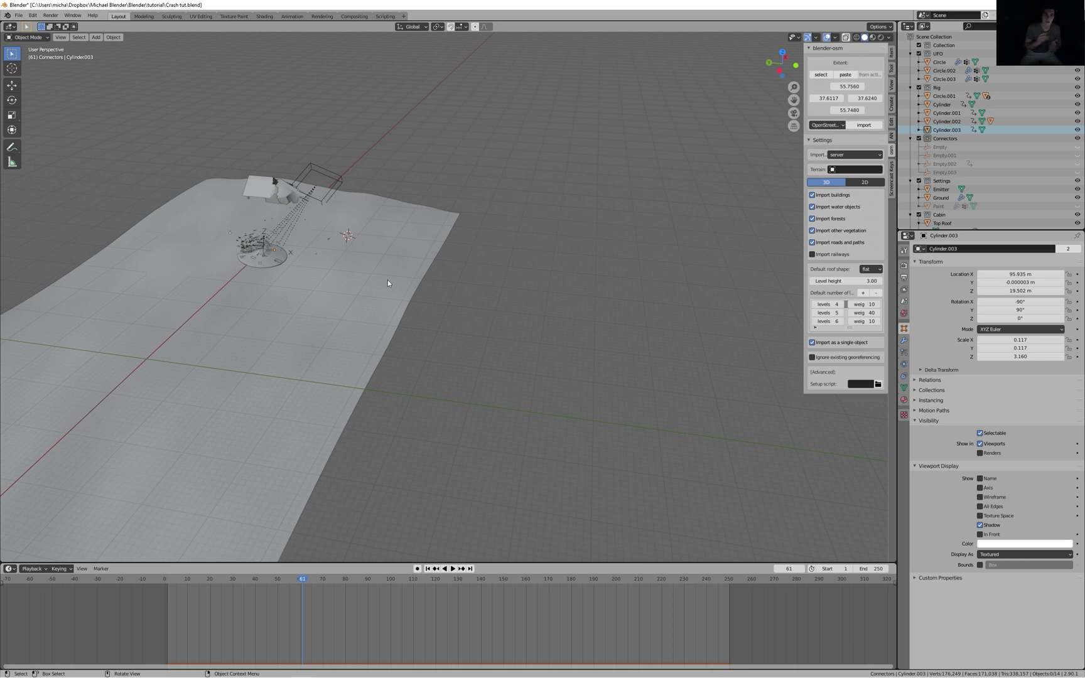
scroll(385, 280, up, 2)
middle_drag(385, 280, 29, 459)
scroll(382, 278, down, 1)
middle_drag(318, 372, 390, 274)
scroll(501, 255, down, 1)
scroll(501, 255, down, 2)
shift+middle_drag(501, 255, 492, 257)
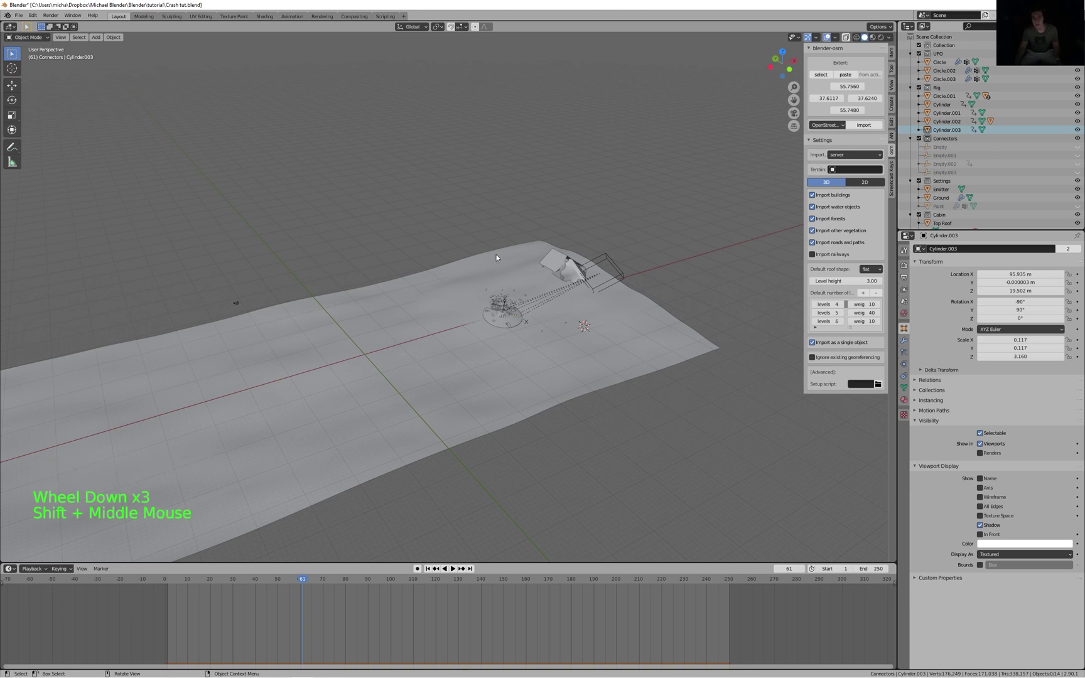
middle_drag(559, 240, 511, 232)
scroll(551, 242, up, 3)
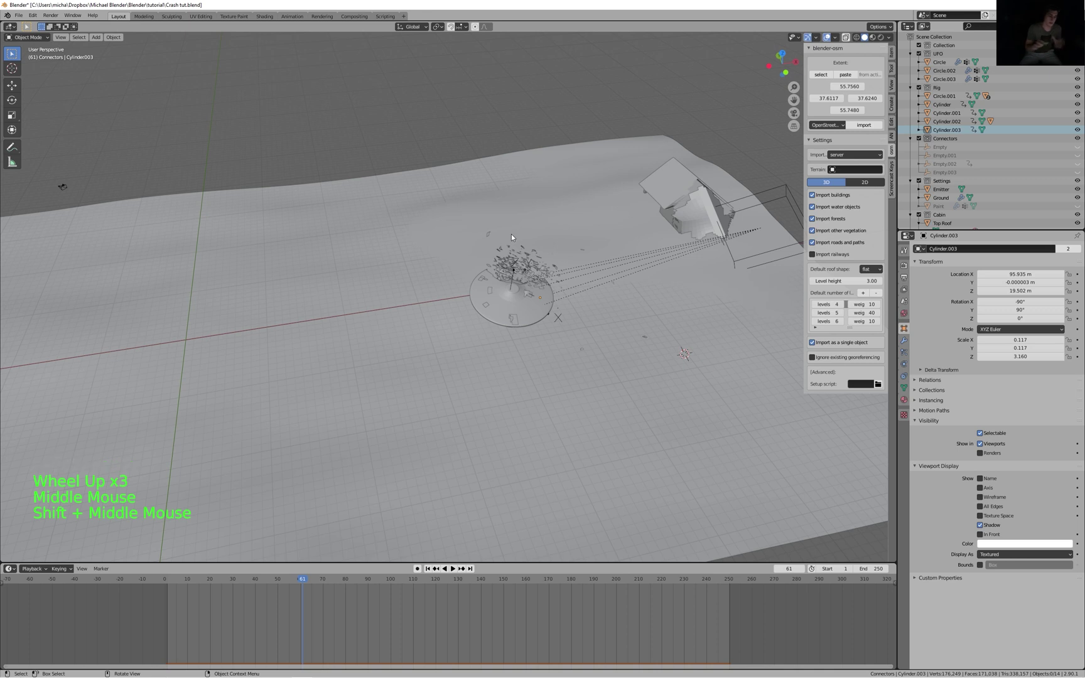
scroll(511, 234, down, 5)
middle_drag(511, 234, 571, 312)
click(574, 307)
scroll(621, 284, up, 4)
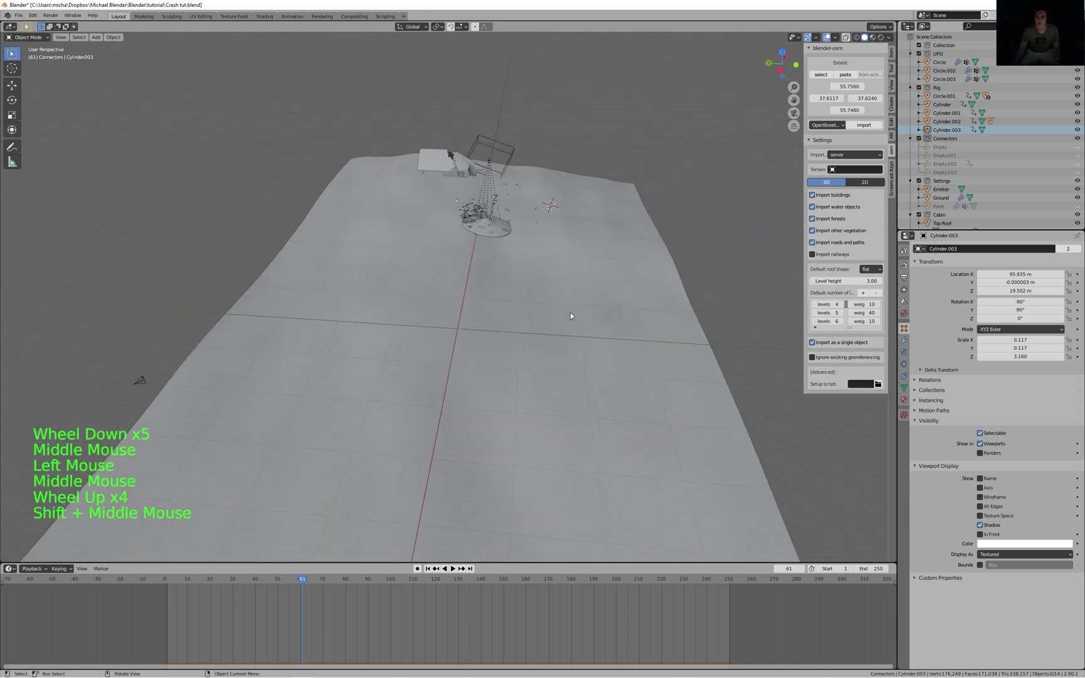
scroll(619, 306, down, 3)
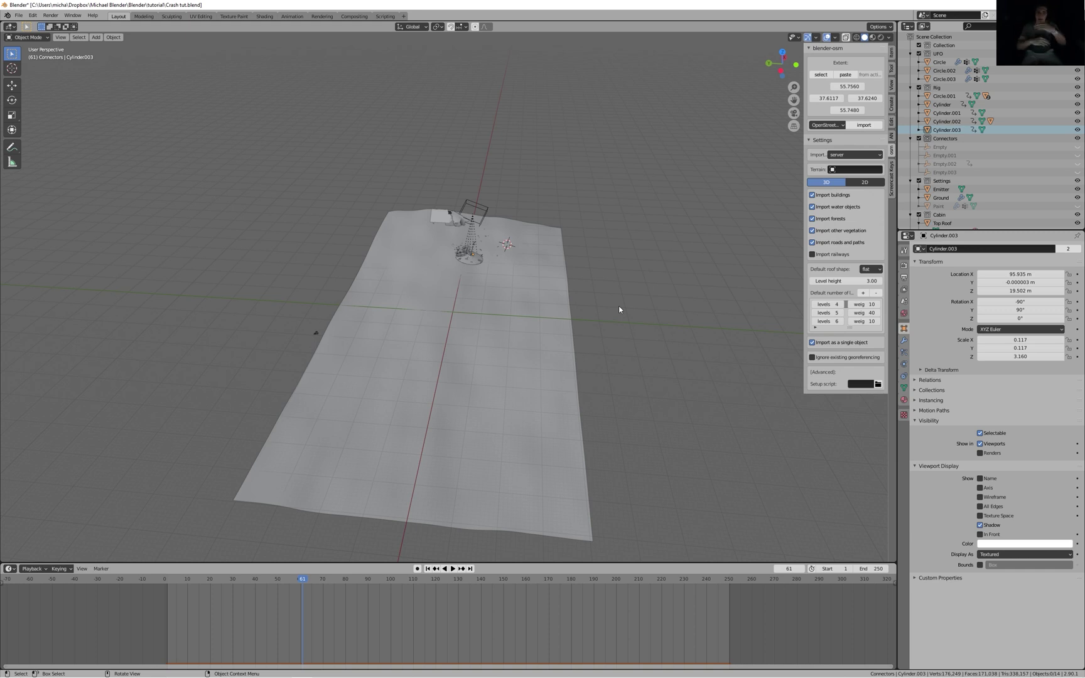
click(354, 15)
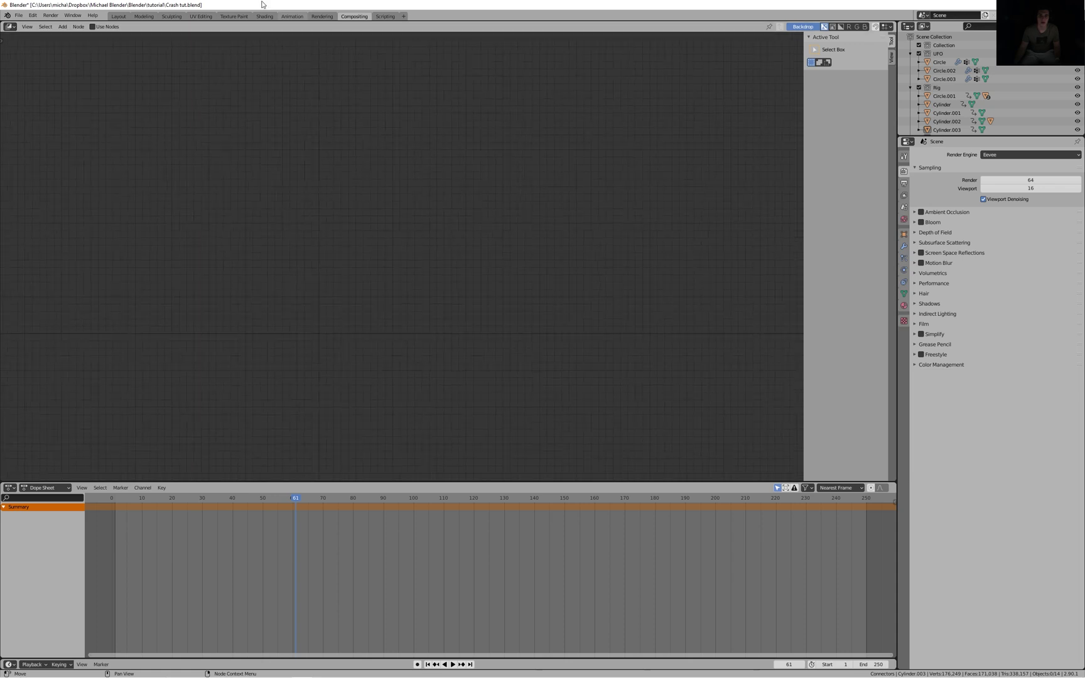
click(119, 15)
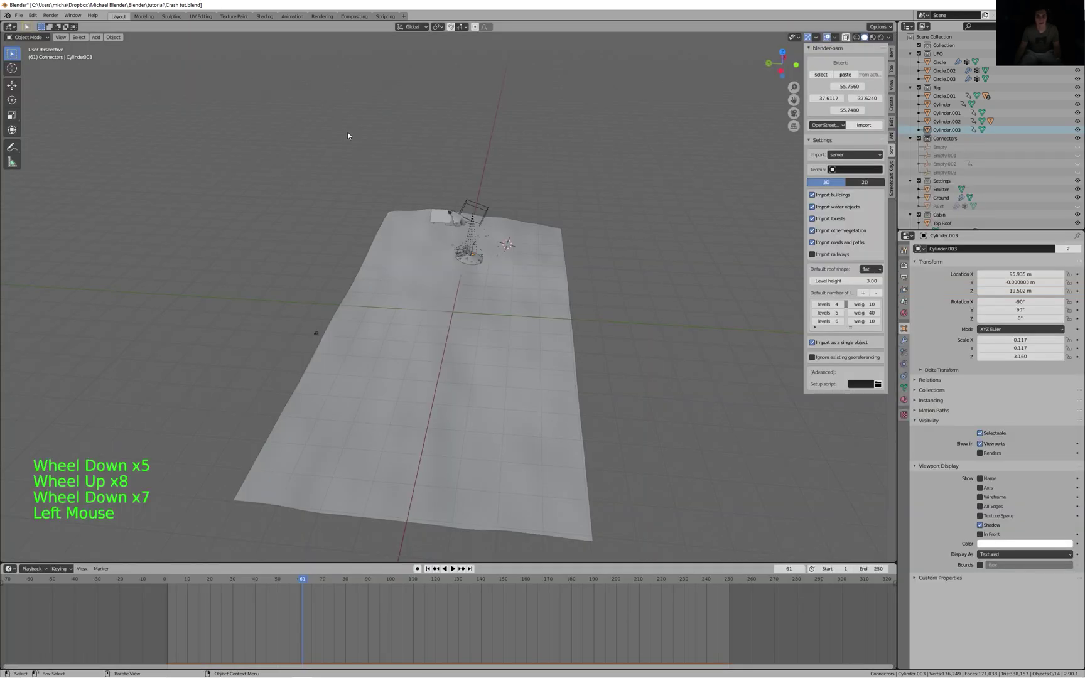
- Inspect the UFO and its flying debris up close and select the exploding Circle.002 object
middle_drag(483, 249, 400, 214)
scroll(452, 216, up, 5)
shift+middle_drag(620, 237, 472, 308)
middle_drag(528, 219, 600, 198)
scroll(606, 212, up, 5)
click(600, 198)
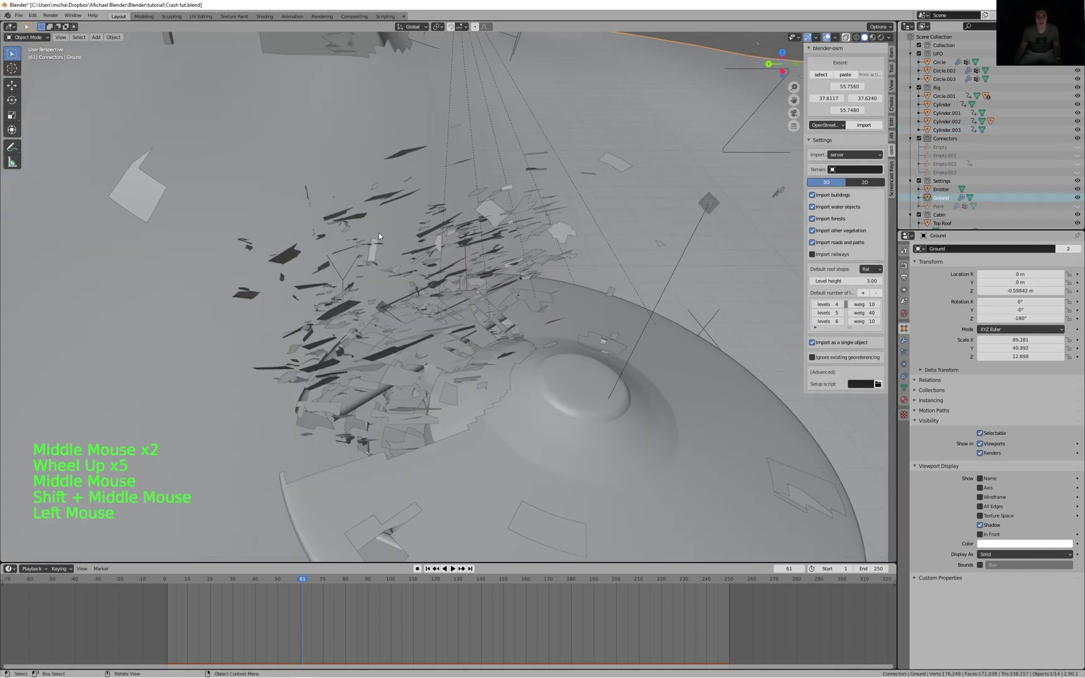
scroll(462, 223, down, 3)
click(471, 258)
middle_click(472, 262)
scroll(472, 262, down, 6)
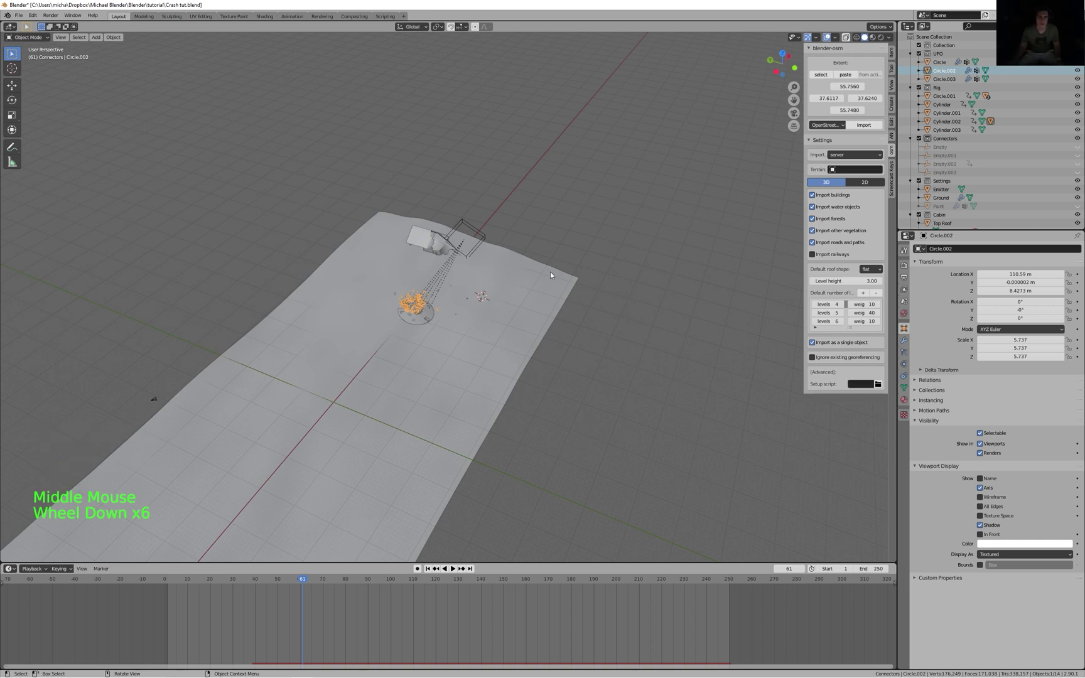
- Examine the debris spread and the gap between the UFO and the cabin from around the crash site
scroll(435, 198, up, 4)
middle_drag(434, 199, 429, 201)
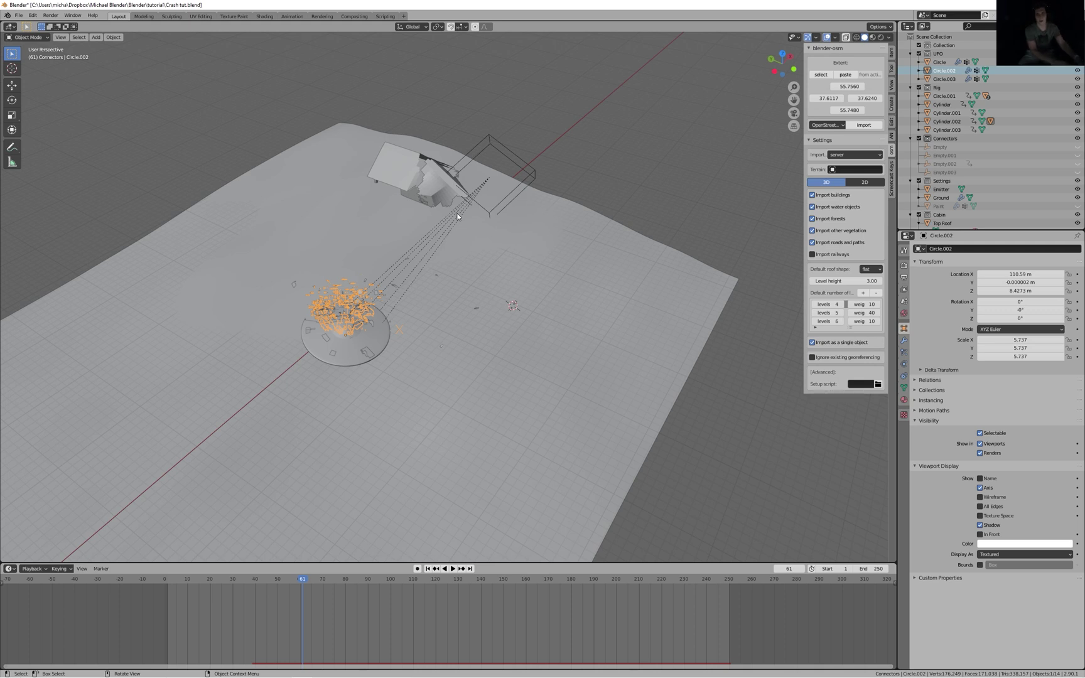
middle_drag(469, 211, 432, 210)
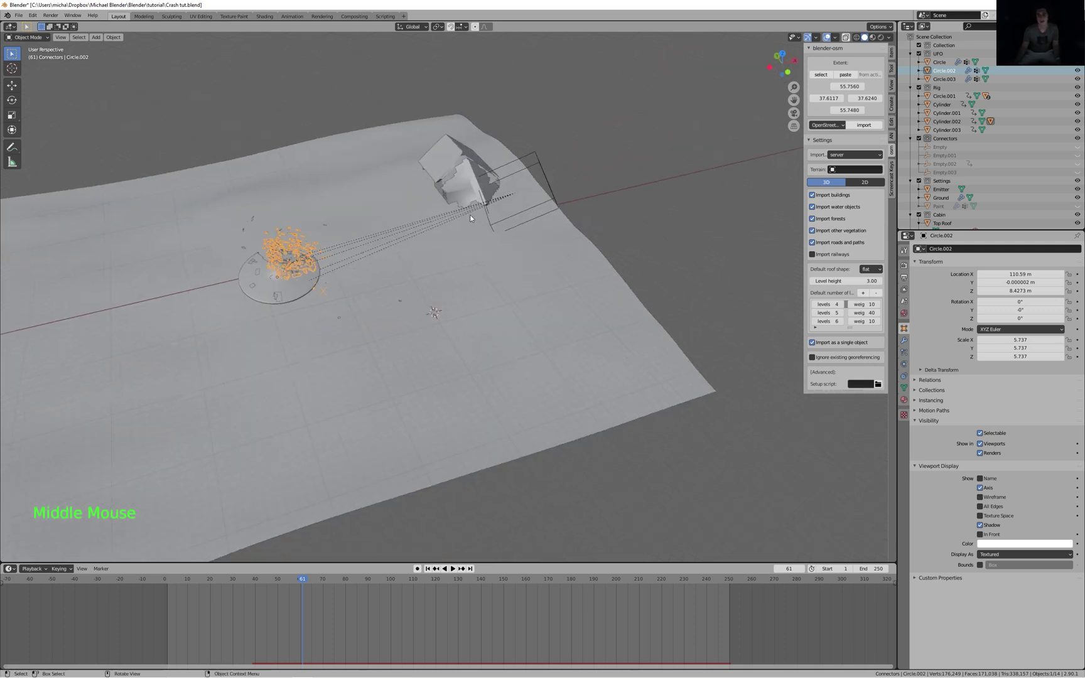
middle_drag(339, 368, 467, 339)
scroll(415, 339, down, 3)
scroll(426, 346, up, 3)
shift+scroll(405, 348, up, 1)
scroll(551, 374, down, 2)
middle_drag(551, 374, 563, 337)
scroll(542, 333, up, 1)
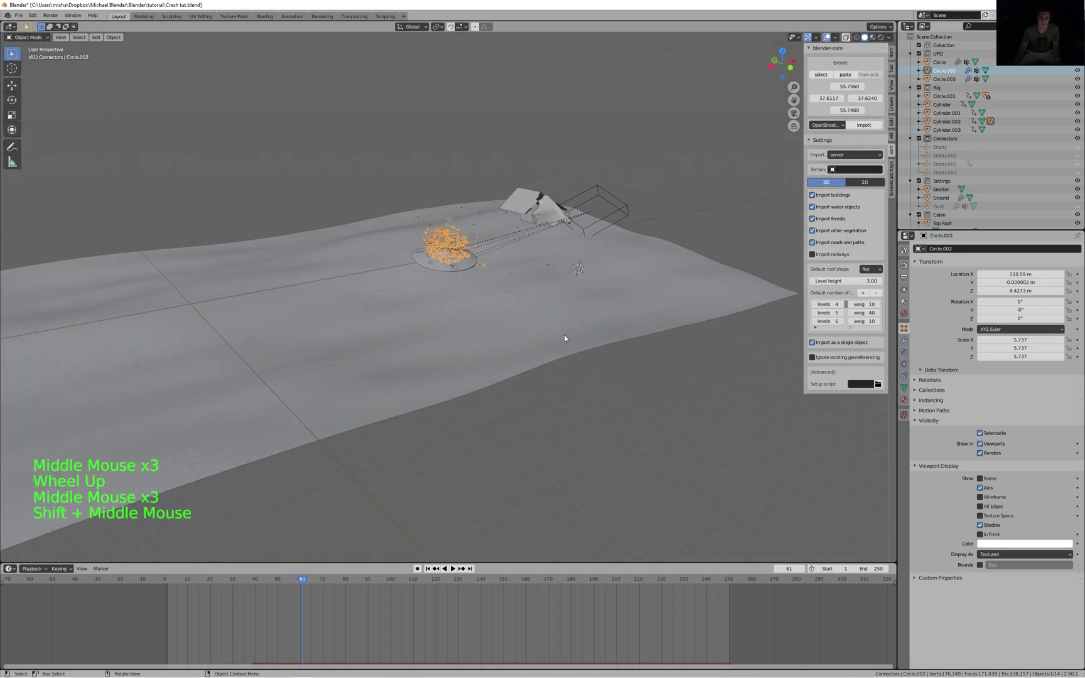
middle_drag(442, 327, 525, 264)
scroll(526, 259, up, 2)
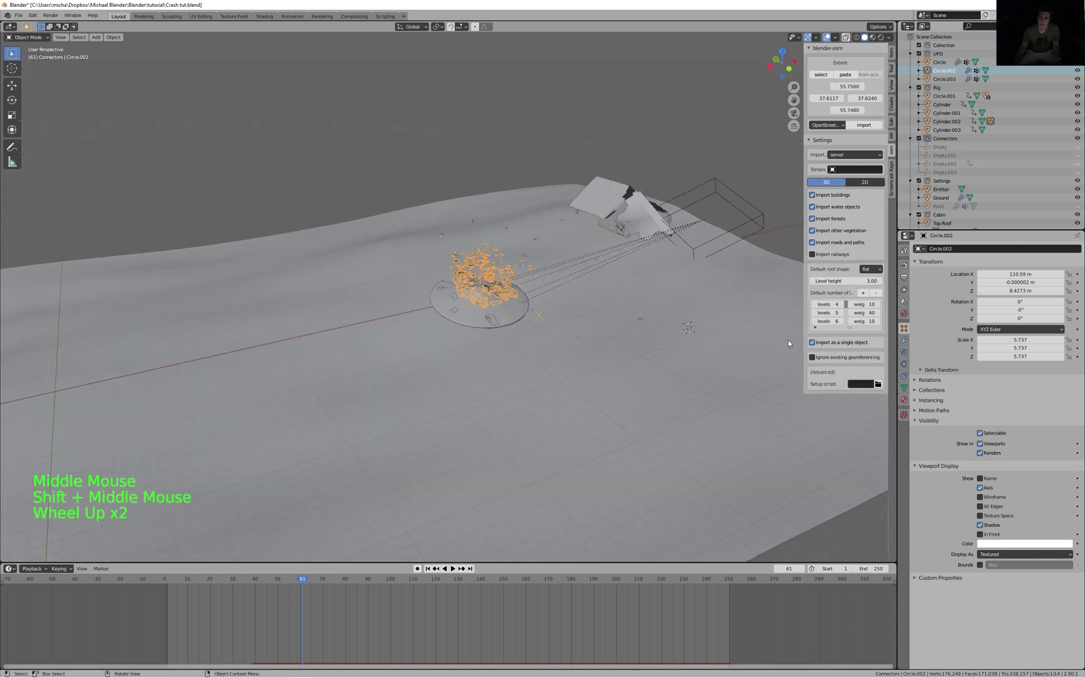
- Select the cabin's separated front roof piece, Top Roof.006
middle_drag(433, 406, 458, 390)
middle_drag(556, 298, 540, 307)
shift+middle_drag(540, 307, 537, 220)
scroll(469, 344, up, 1)
scroll(539, 174, down, 2)
scroll(543, 222, up, 2)
scroll(531, 226, up, 1)
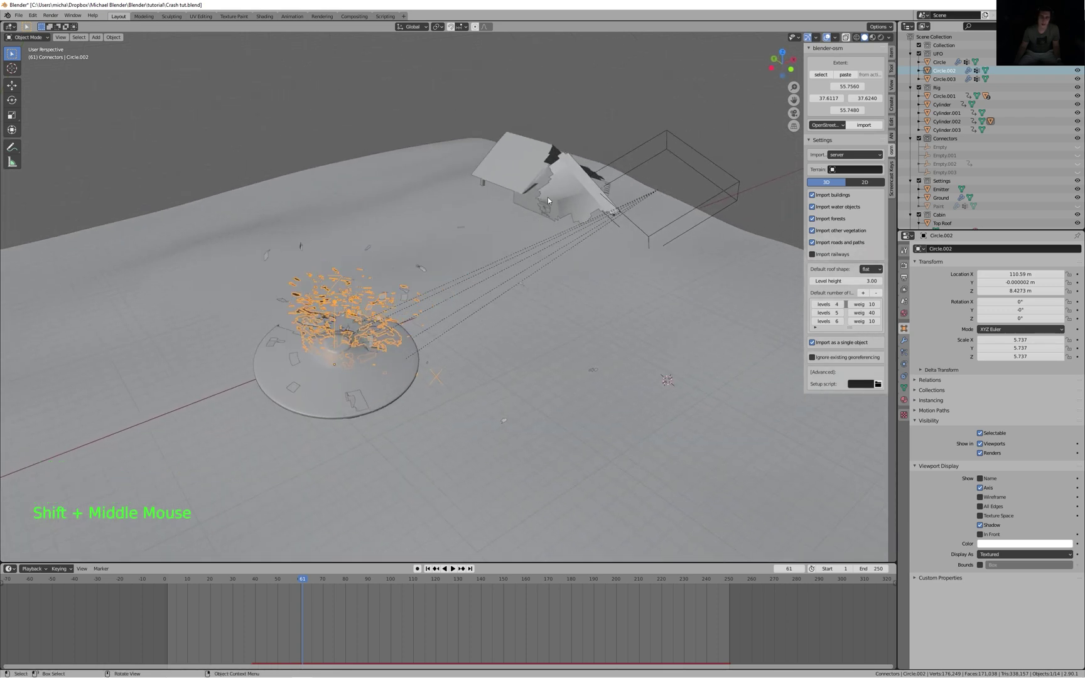
middle_drag(548, 201, 527, 219)
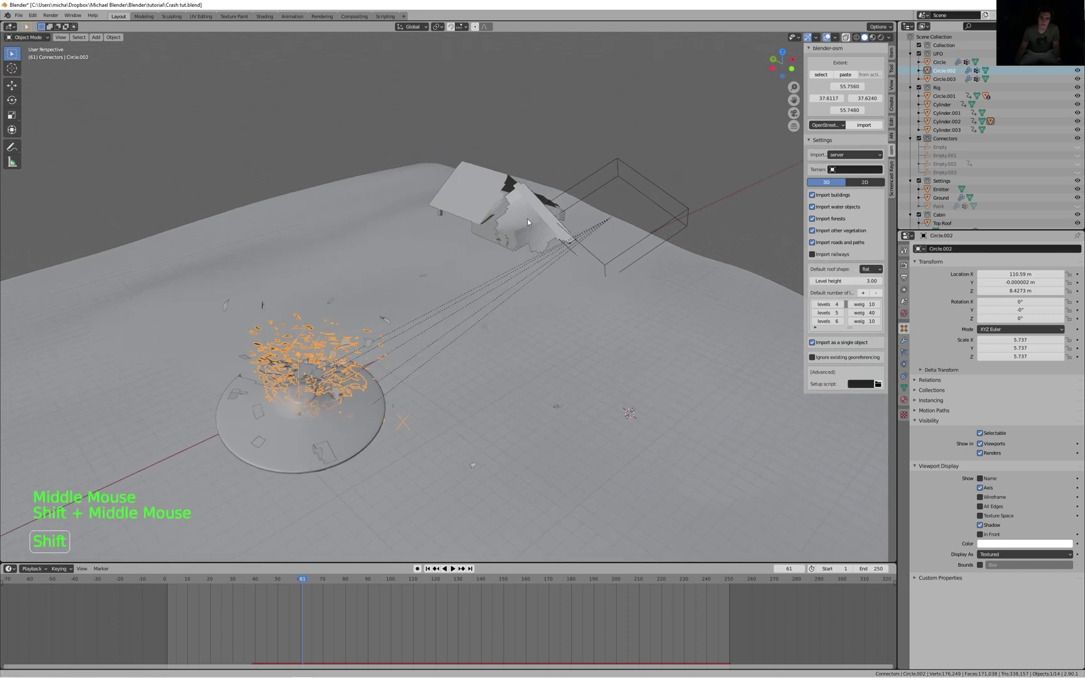
click(531, 210)
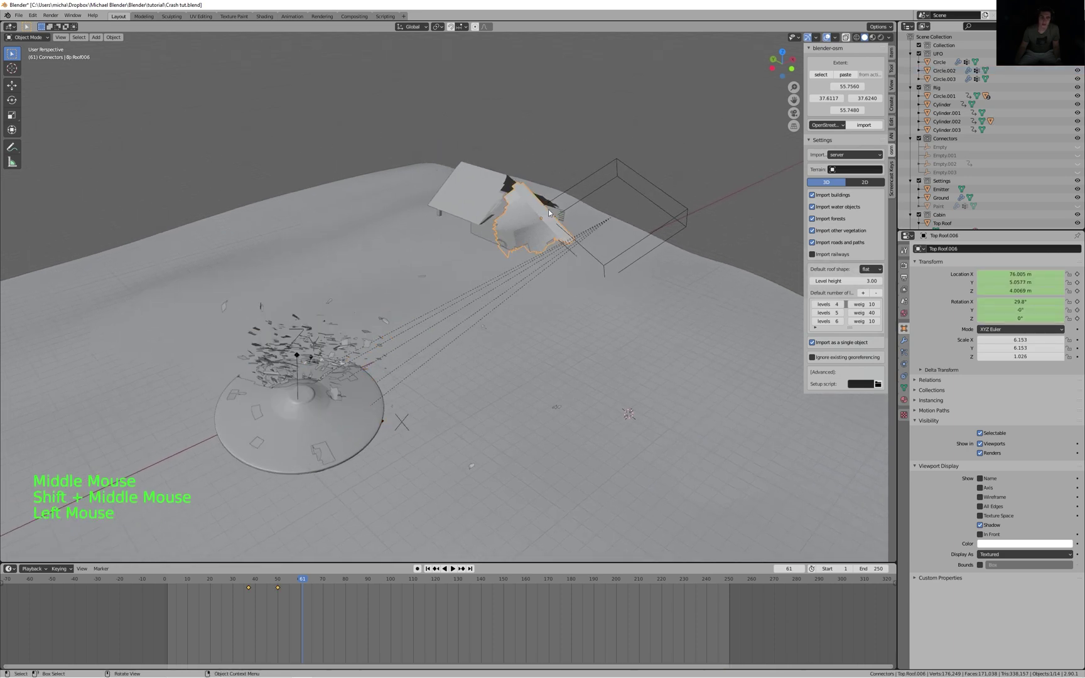